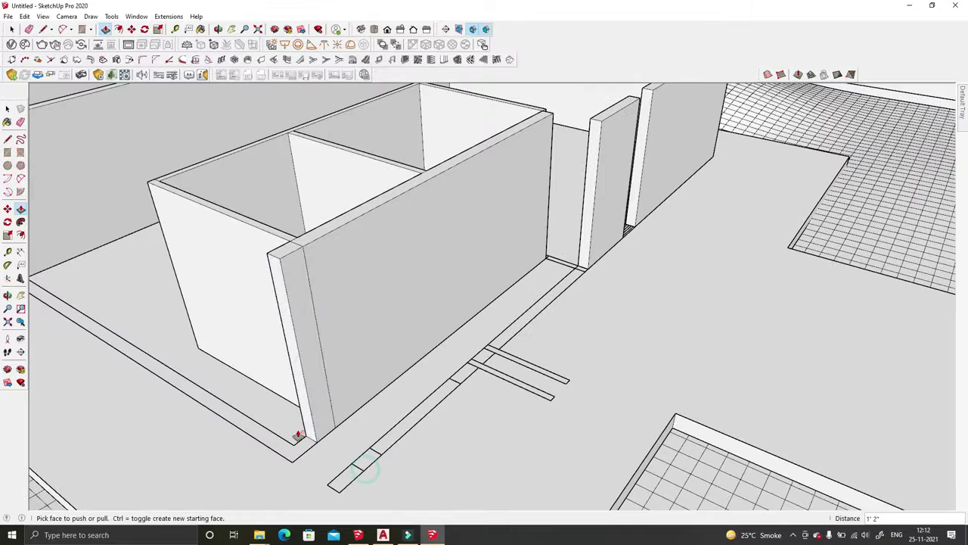
# Step: Select the two thin boards lying in front of the house wall
pyautogui.scroll(-5, 555, 376)
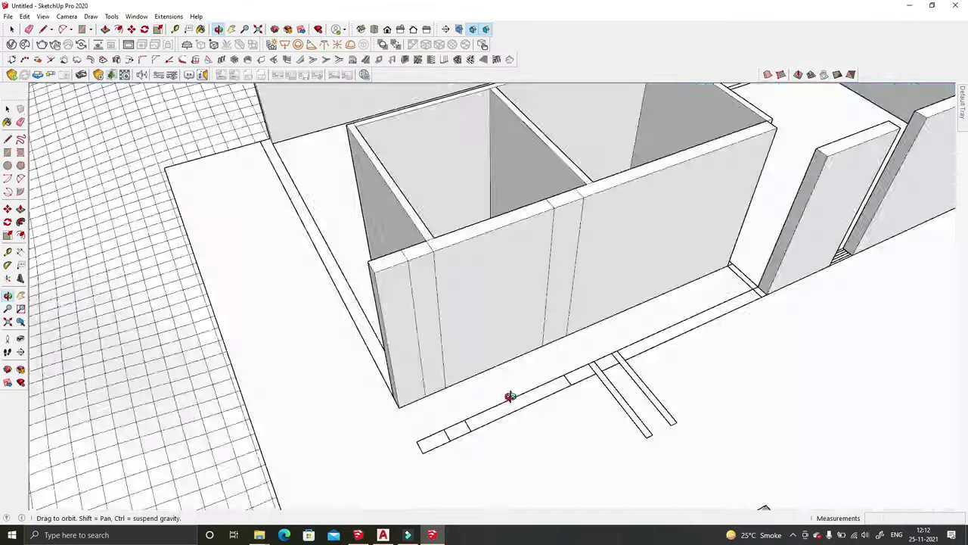
pyautogui.moveTo(510, 395); pyautogui.dragTo(376, 339, button='middle')
pyautogui.scroll(-5, 376, 340)
pyautogui.moveTo(370, 255)
pyautogui.mouseDown(button='middle')
pyautogui.moveTo(351, 296)
pyautogui.moveTo(374, 262)
pyautogui.mouseUp(button='middle')
pyautogui.press('space')
pyautogui.scroll(-5, 350, 297)
pyautogui.scroll(3, 374, 262)
pyautogui.scroll(-4, 374, 262)
pyautogui.scroll(5, 119, 155)
pyautogui.moveTo(119, 156)
pyautogui.mouseDown(button='middle')
pyautogui.moveTo(325, 313)
pyautogui.moveTo(251, 277)
pyautogui.mouseUp(button='middle')
pyautogui.scroll(3, 521, 316)
pyautogui.scroll(5, 521, 316)
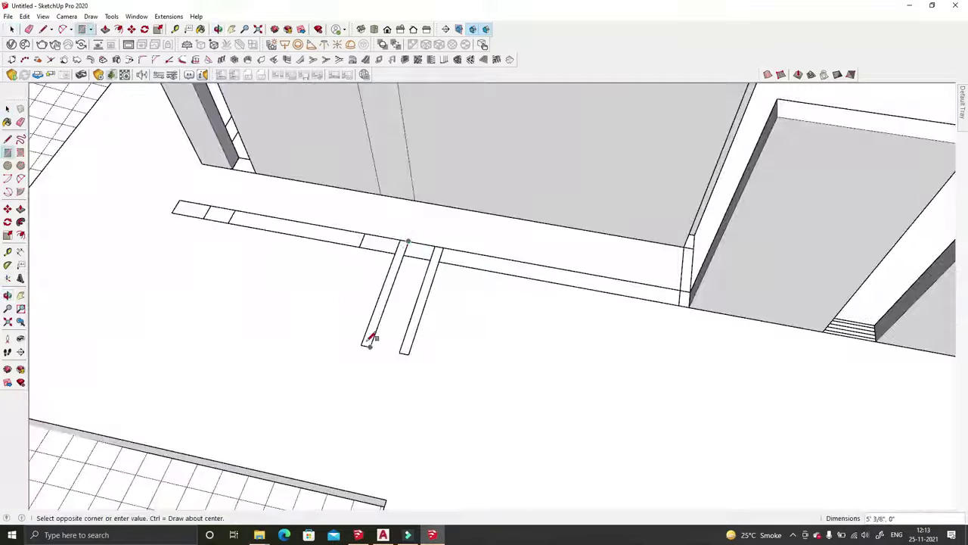
pyautogui.moveTo(368, 336); pyautogui.dragTo(424, 302)
pyautogui.rightClick(427, 303)
# Step: Push/Pull the two boards upward into vertical panels
pyautogui.press('p')
pyautogui.moveTo(372, 318); pyautogui.dragTo(371, 264)
pyautogui.moveTo(371, 264); pyautogui.dragTo(382, 271, button='middle')
pyautogui.scroll(-5, 382, 271)
pyautogui.moveTo(590, 300)
pyautogui.mouseDown(button='middle')
pyautogui.moveTo(489, 210)
pyautogui.moveTo(231, 347)
pyautogui.mouseUp(button='middle')
pyautogui.press('space')
pyautogui.scroll(5, 348, 367)
pyautogui.press('r')
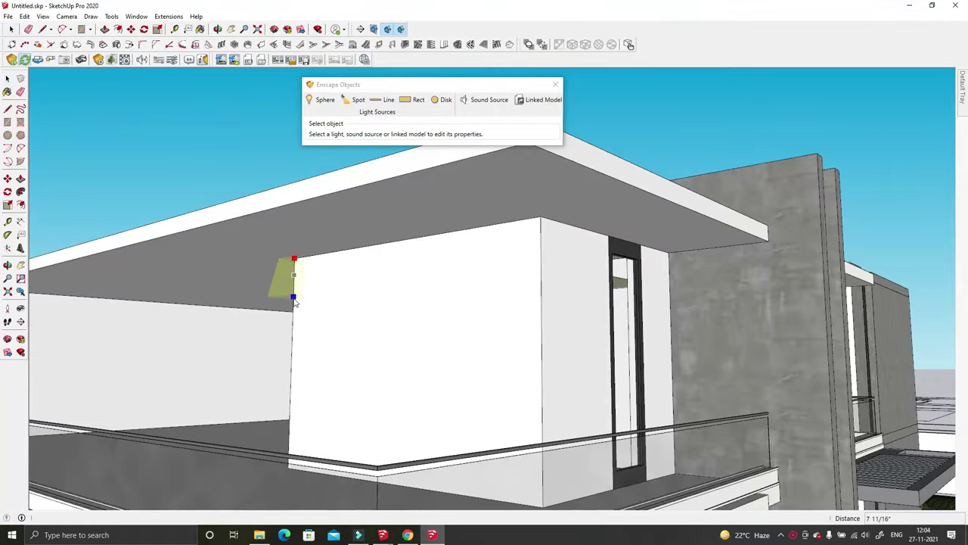
# Step: Place the 1,000 lm, 0.20 × 0.20 m Enscape rectangular light on the wall's top edge
pyautogui.click(296, 301)
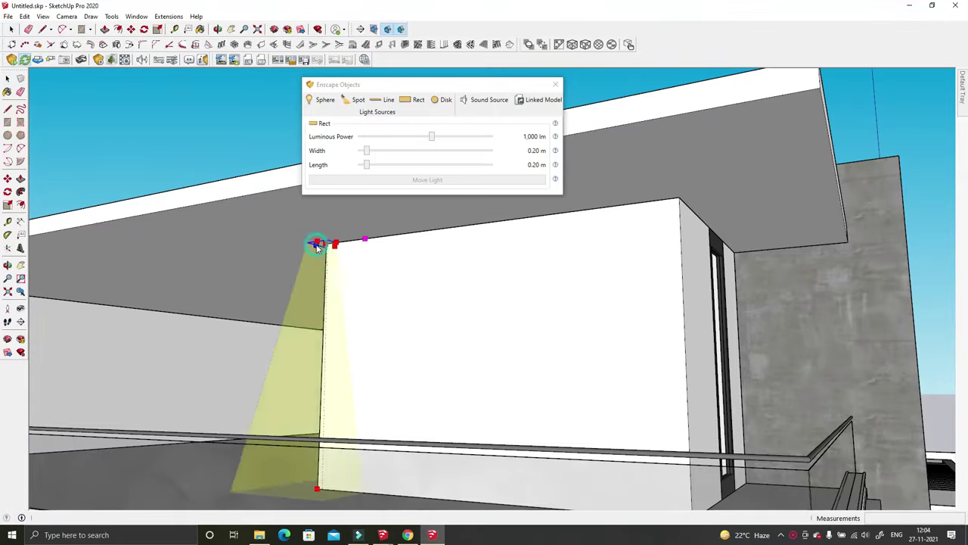
pyautogui.moveTo(314, 244); pyautogui.dragTo(320, 251, button='middle')
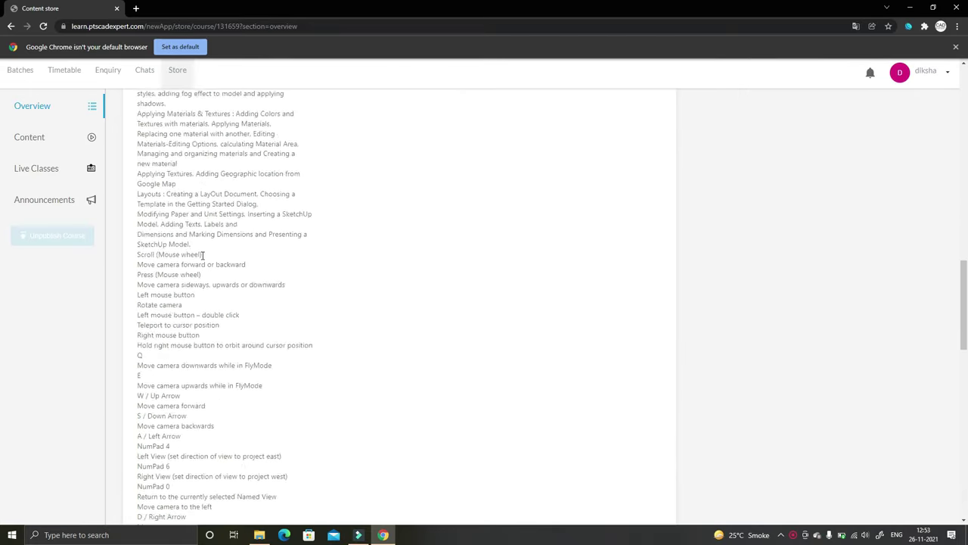
# Step: Open the course Content list and scroll through its lessons
pyautogui.click(86, 138)
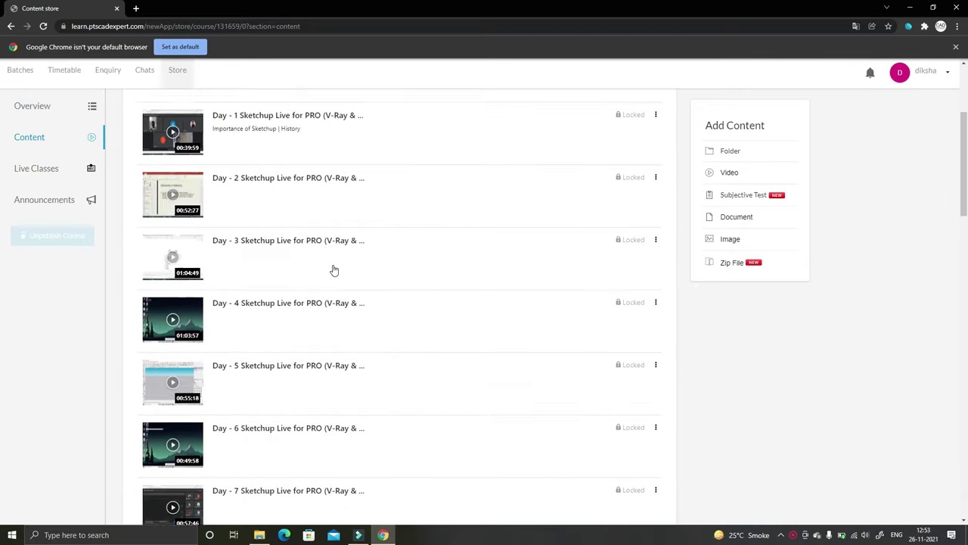
pyautogui.scroll(-5, 333, 270)
pyautogui.scroll(-6, 334, 271)
pyautogui.scroll(1, 334, 270)
pyautogui.scroll(3, 331, 272)
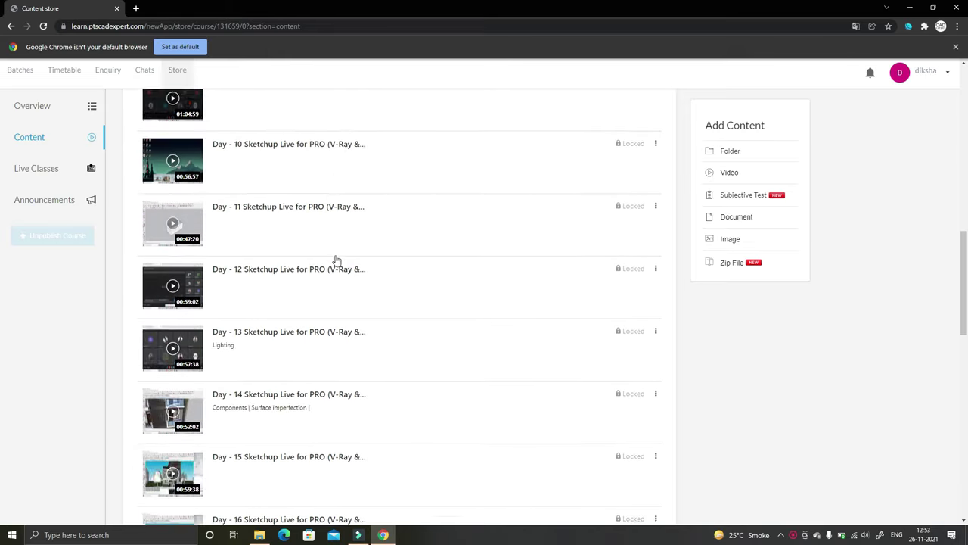
pyautogui.scroll(9, 331, 272)
pyautogui.scroll(-2, 392, 248)
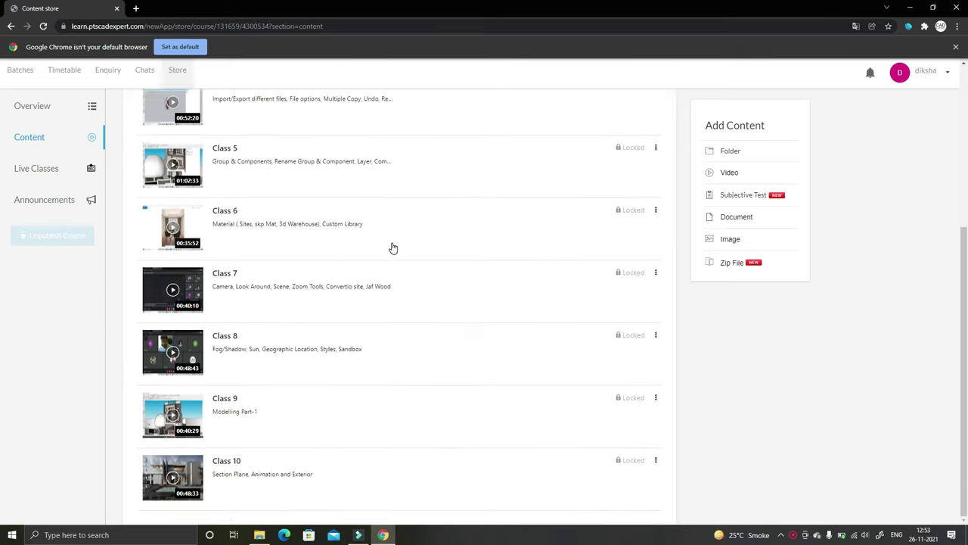
pyautogui.scroll(3, 392, 248)
# Step: Open the Documents & Files folder with the syllabus PDF and house archives
pyautogui.click(141, 123)
pyautogui.click(281, 249)
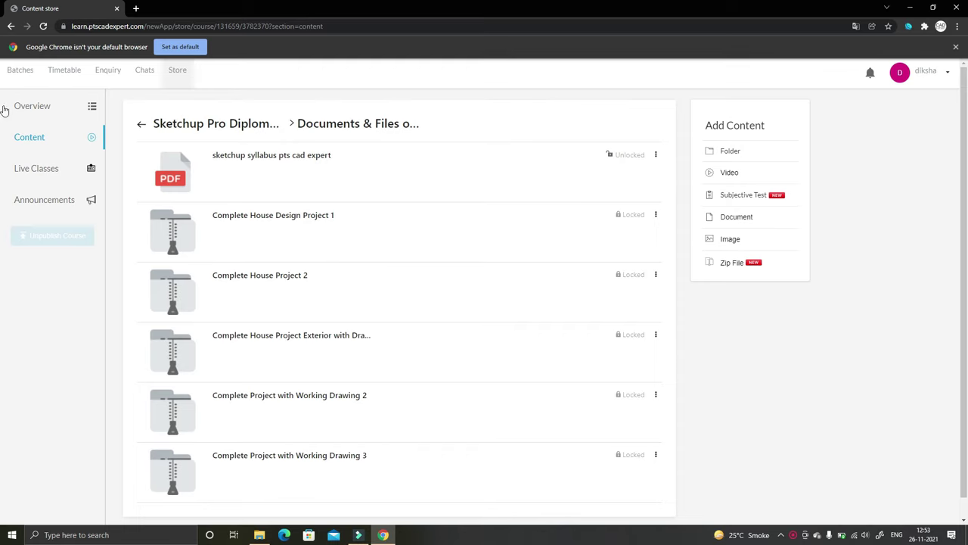
pyautogui.click(10, 26)
pyautogui.scroll(-15, 482, 288)
# Step: Scroll the store's product grid and open the Modern House Design 40'X70' product
pyautogui.scroll(-2, 852, 260)
pyautogui.scroll(-2, 853, 260)
pyautogui.scroll(-3, 854, 260)
pyautogui.scroll(-3, 855, 261)
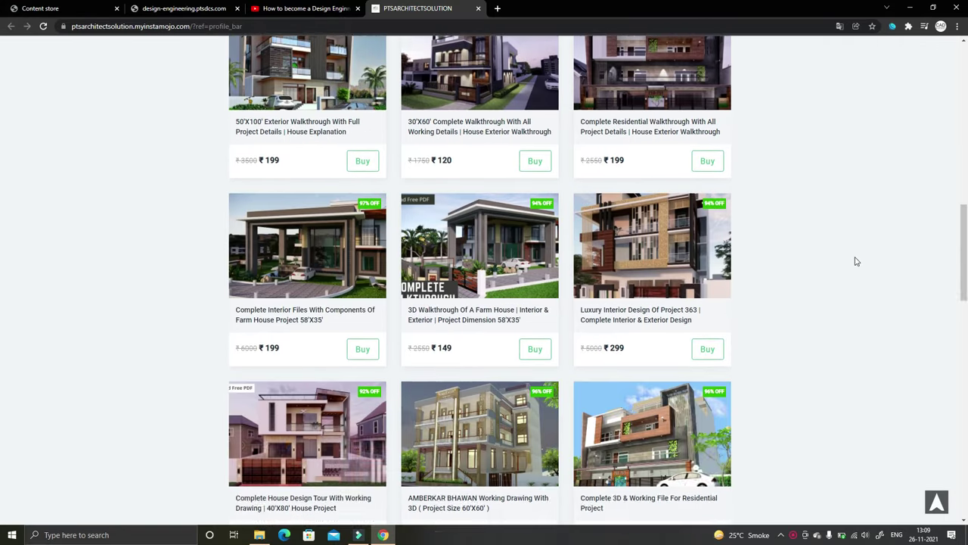
pyautogui.scroll(-4, 856, 261)
pyautogui.scroll(-5, 856, 261)
pyautogui.scroll(-2, 855, 261)
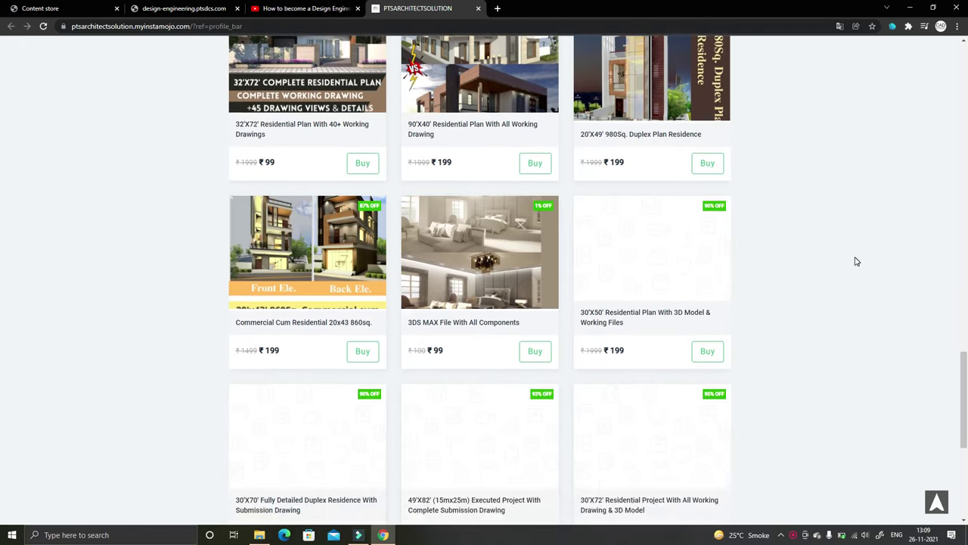
pyautogui.scroll(-2, 856, 261)
pyautogui.scroll(-3, 856, 261)
pyautogui.scroll(5, 855, 261)
pyautogui.scroll(5, 855, 261)
pyautogui.scroll(5, 855, 260)
pyautogui.scroll(5, 793, 260)
pyautogui.scroll(-2, 726, 287)
pyautogui.click(684, 307)
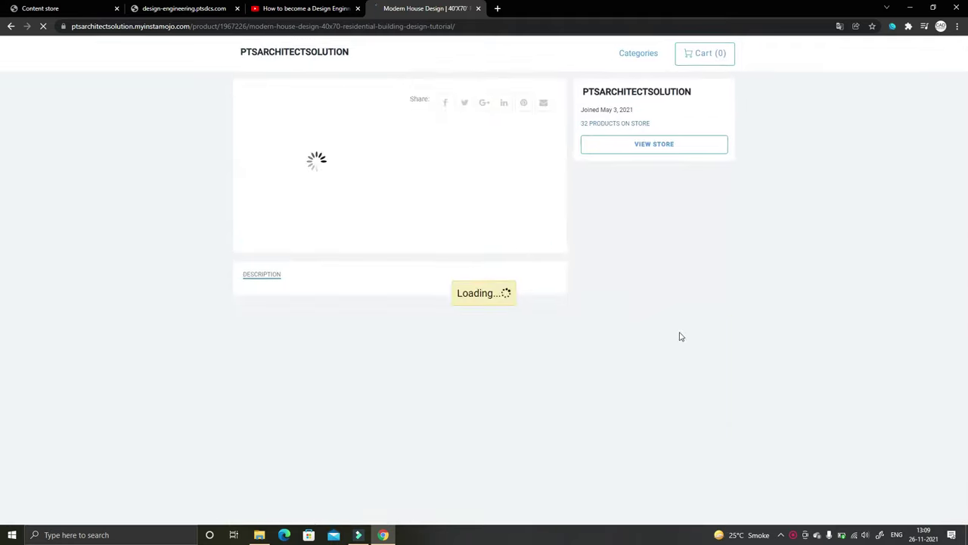
# Step: Scroll through the Modern House Design 40'X70' product page details
pyautogui.scroll(-1, 568, 298)
pyautogui.scroll(-2, 568, 298)
pyautogui.scroll(-1, 569, 298)
pyautogui.scroll(4, 569, 298)
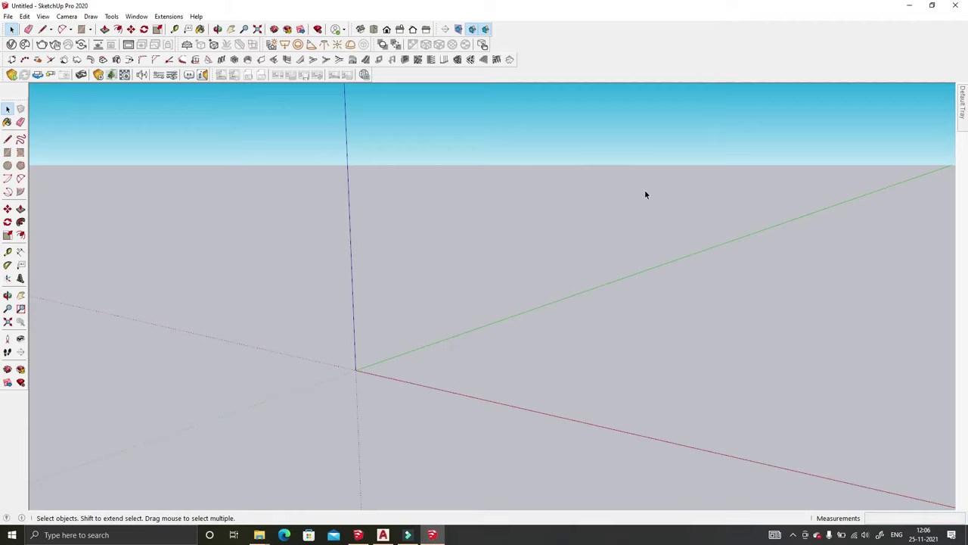
pyautogui.moveTo(646, 194)
pyautogui.mouseDown(button='middle')
pyautogui.moveTo(529, 325)
pyautogui.moveTo(519, 296)
pyautogui.mouseUp(button='middle')
# Step: Import the working Plan.dwg floor plan into the model
pyautogui.click(9, 15)
pyautogui.click(53, 172)
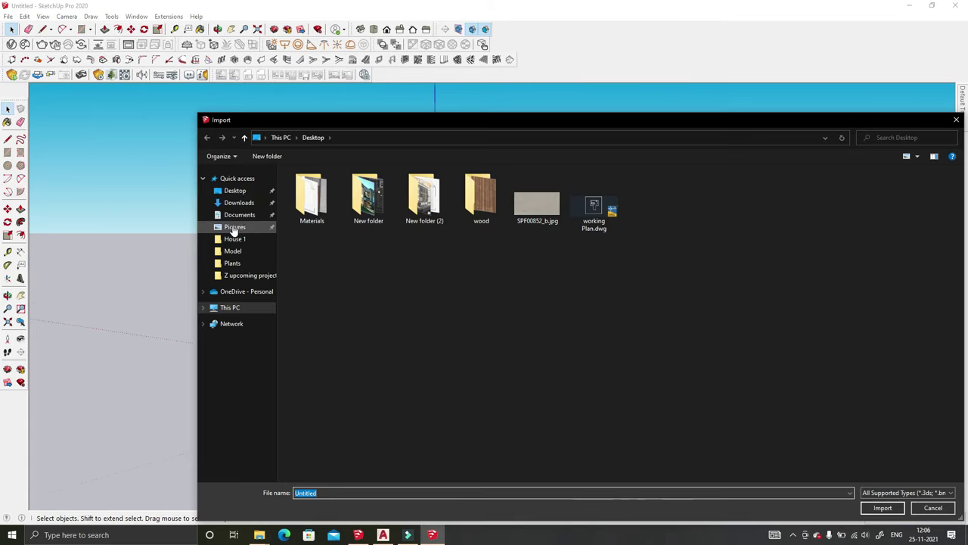
pyautogui.click(883, 507)
pyautogui.click(538, 342)
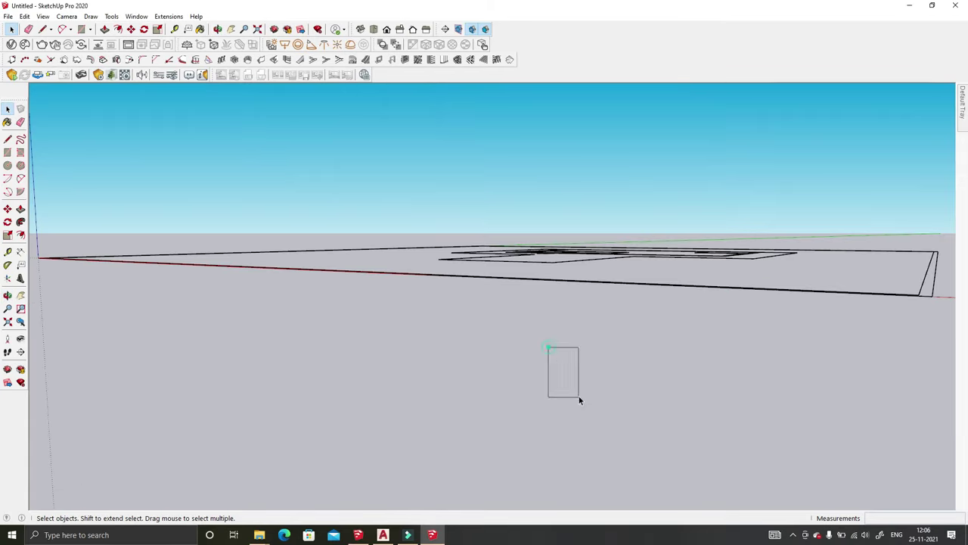
# Step: Draw two overlapping rectangles under the plan to form a T-shaped face
pyautogui.moveTo(579, 397); pyautogui.dragTo(628, 447, button='middle')
pyautogui.scroll(3, 646, 419)
pyautogui.scroll(1, 647, 420)
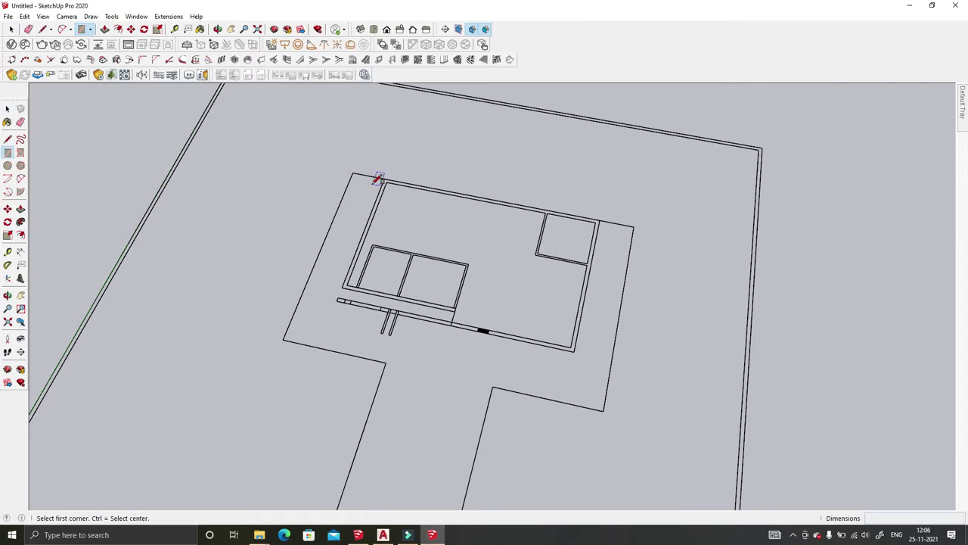
pyautogui.click(352, 174)
pyautogui.click(468, 382)
pyautogui.moveTo(467, 382); pyautogui.dragTo(400, 283, button='middle')
pyautogui.click(303, 421)
# Step: Group the T-shaped face and Push/Pull it up into a slab
pyautogui.press('space')
pyautogui.tripleClick(388, 350)
pyautogui.rightClick(389, 348)
pyautogui.click(446, 219)
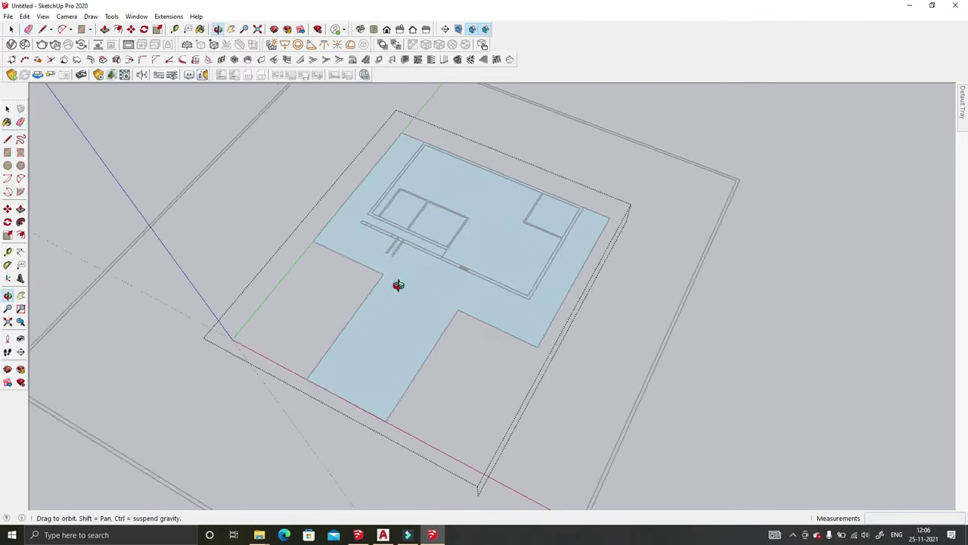
pyautogui.press('p')
pyautogui.moveTo(413, 296); pyautogui.dragTo(412, 303)
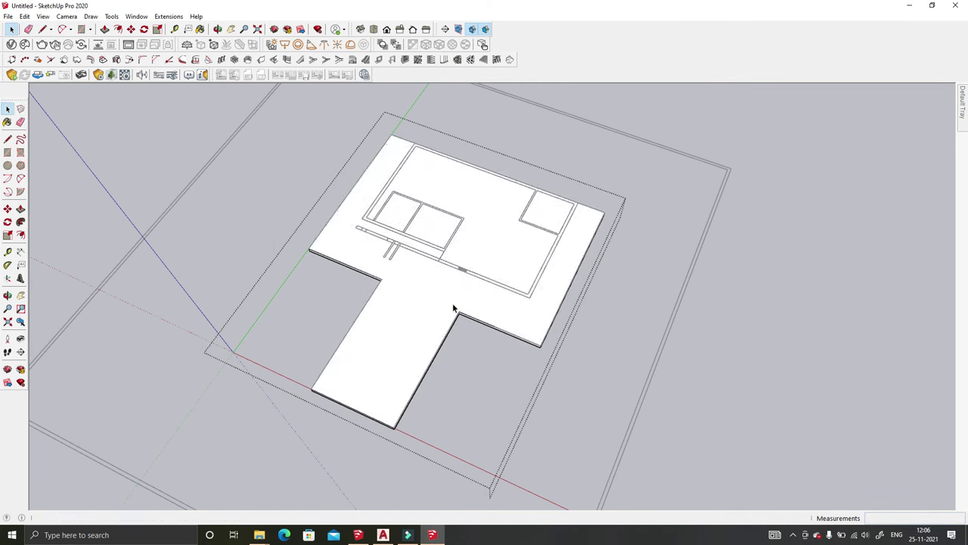
# Step: Bring up the toolbar list to enable the Sandbox tools
pyautogui.scroll(-3, 504, 356)
pyautogui.click(81, 29)
pyautogui.scroll(5, 698, 207)
pyautogui.scroll(-3, 330, 165)
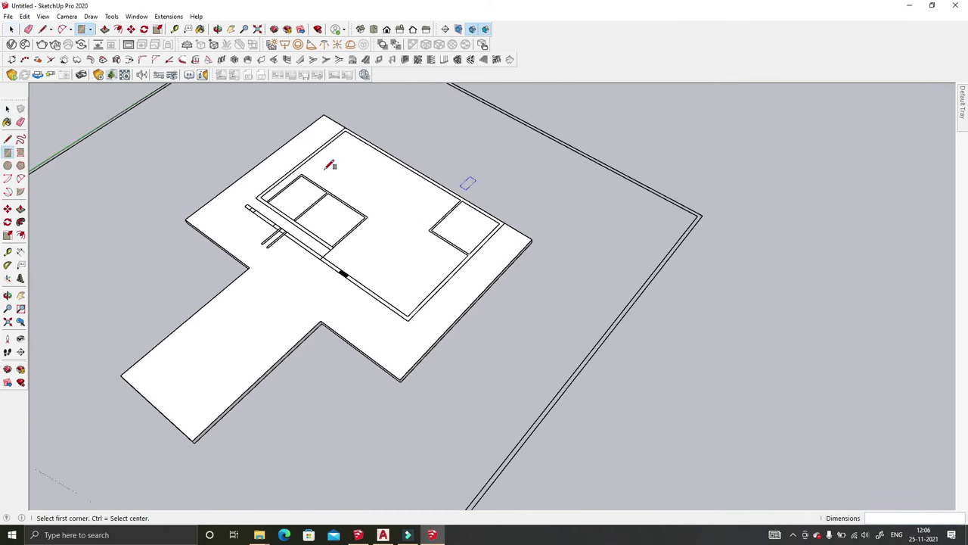
pyautogui.scroll(-2, 330, 165)
pyautogui.rightClick(576, 57)
# Step: Show the Sandbox toolbar and draw a 2'-spaced From Scratch grid across the site rectangle
pyautogui.click(609, 294)
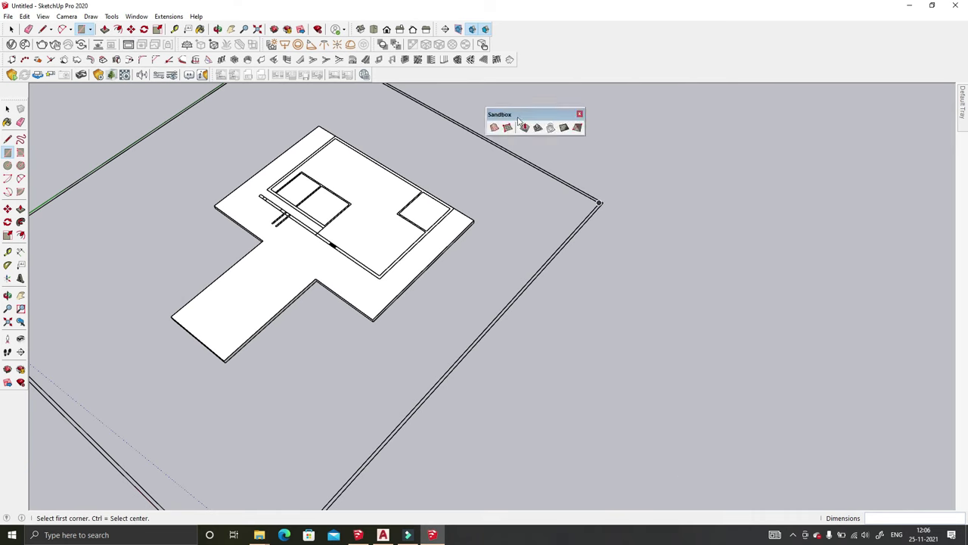
pyautogui.scroll(-2, 492, 155)
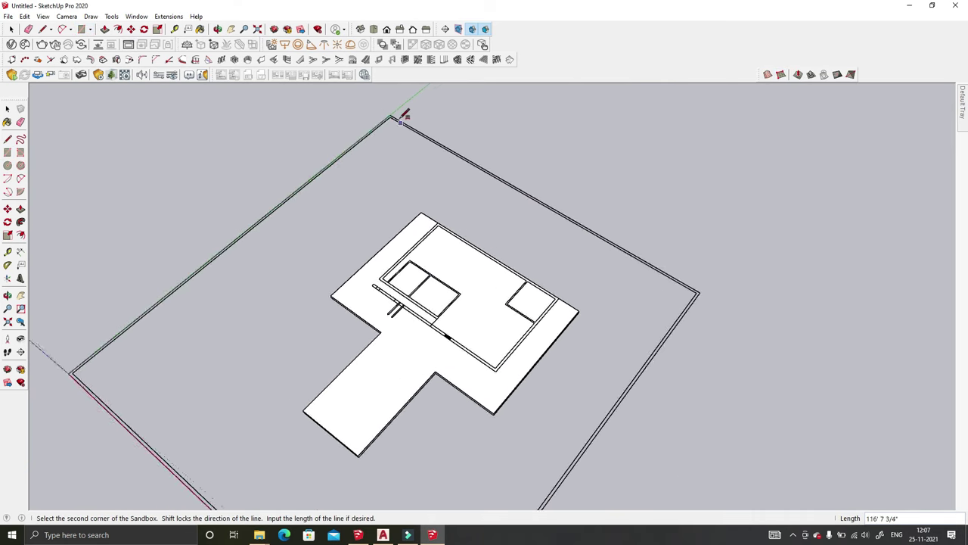
pyautogui.click(439, 165)
pyautogui.press('Escape')
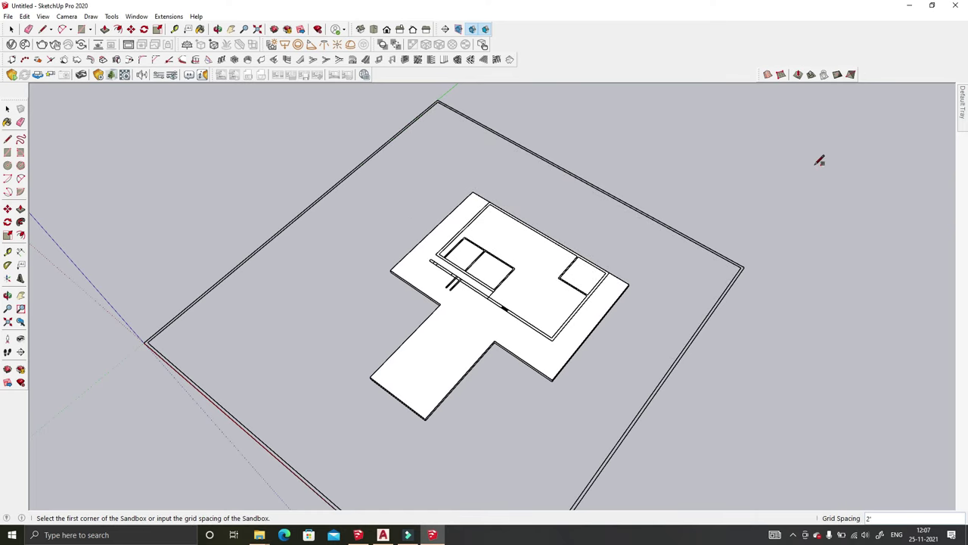
pyautogui.click(439, 102)
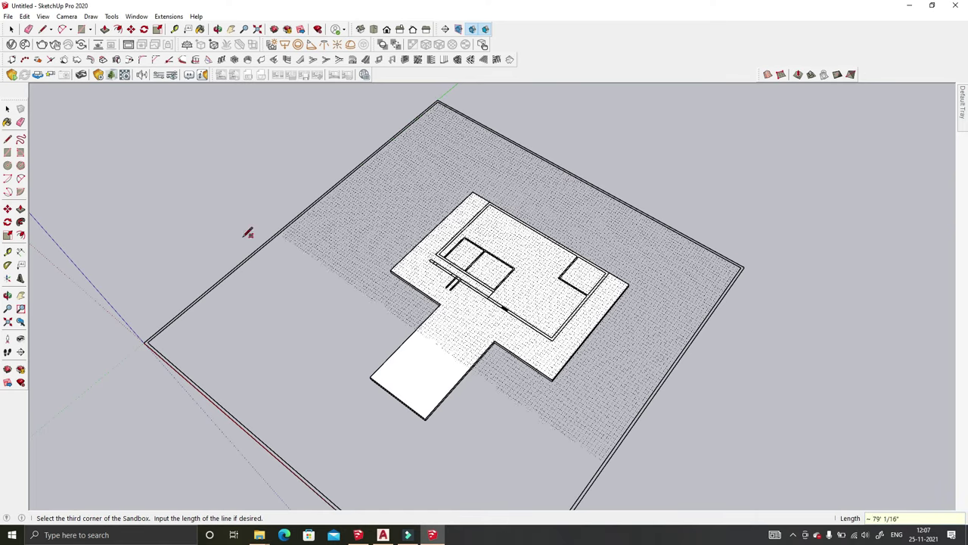
pyautogui.click(156, 335)
pyautogui.moveTo(454, 302)
pyautogui.mouseDown(button='middle')
pyautogui.moveTo(494, 289)
pyautogui.moveTo(503, 354)
pyautogui.moveTo(514, 292)
pyautogui.moveTo(599, 327)
pyautogui.mouseUp(button='middle')
pyautogui.press('m')
pyautogui.press('space')
pyautogui.click(131, 29)
pyautogui.moveTo(529, 348)
pyautogui.mouseDown(button='middle')
pyautogui.moveTo(545, 355)
pyautogui.moveTo(540, 363)
pyautogui.moveTo(535, 353)
pyautogui.moveTo(597, 345)
pyautogui.moveTo(564, 423)
pyautogui.mouseUp(button='middle')
# Step: Raise a first mound in the terrain with the Smoove tool
pyautogui.press('space')
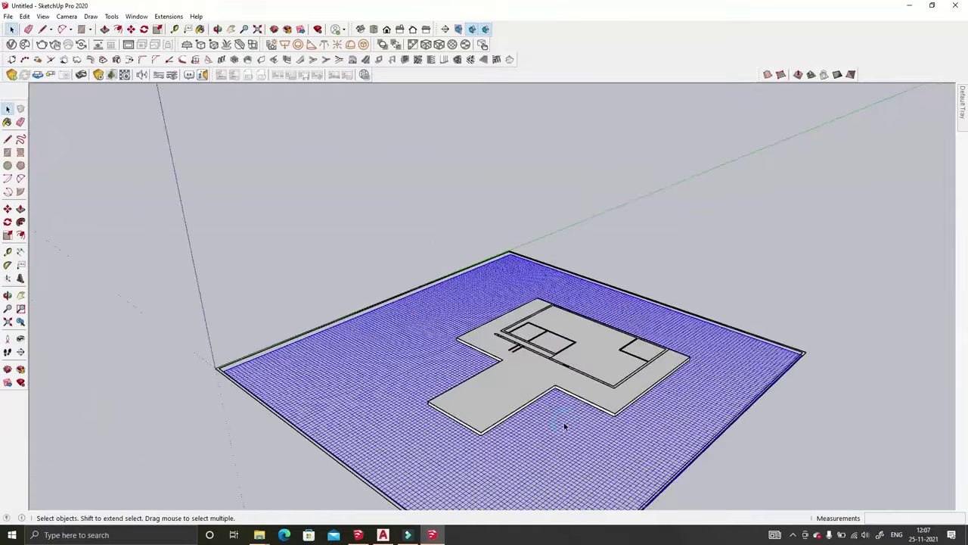
pyautogui.scroll(-5, 666, 229)
pyautogui.scroll(5, 583, 339)
pyautogui.scroll(2, 572, 310)
pyautogui.scroll(4, 460, 240)
pyautogui.scroll(-2, 458, 239)
pyautogui.moveTo(493, 231)
pyautogui.mouseDown(button='middle')
pyautogui.moveTo(510, 201)
pyautogui.moveTo(519, 210)
pyautogui.mouseUp(button='middle')
pyautogui.click(519, 210)
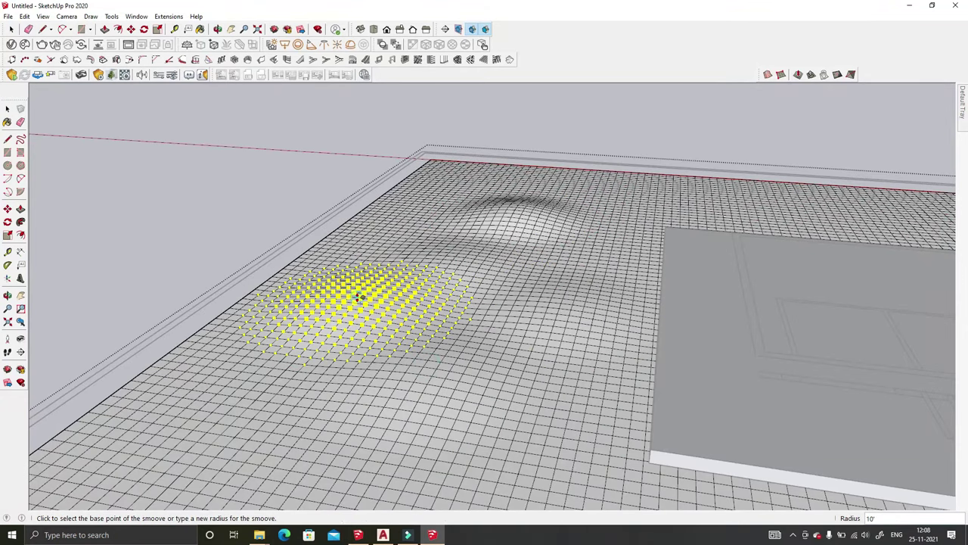
pyautogui.click(358, 298)
pyautogui.moveTo(510, 272)
pyautogui.mouseDown(button='middle')
pyautogui.moveTo(426, 407)
pyautogui.moveTo(599, 341)
pyautogui.moveTo(447, 389)
pyautogui.moveTo(474, 295)
pyautogui.moveTo(424, 261)
pyautogui.moveTo(477, 229)
pyautogui.mouseUp(button='middle')
pyautogui.click(447, 389)
pyautogui.click(477, 290)
# Step: Smoove a second bump into the terrain nearby
pyautogui.click(454, 251)
pyautogui.click(464, 250)
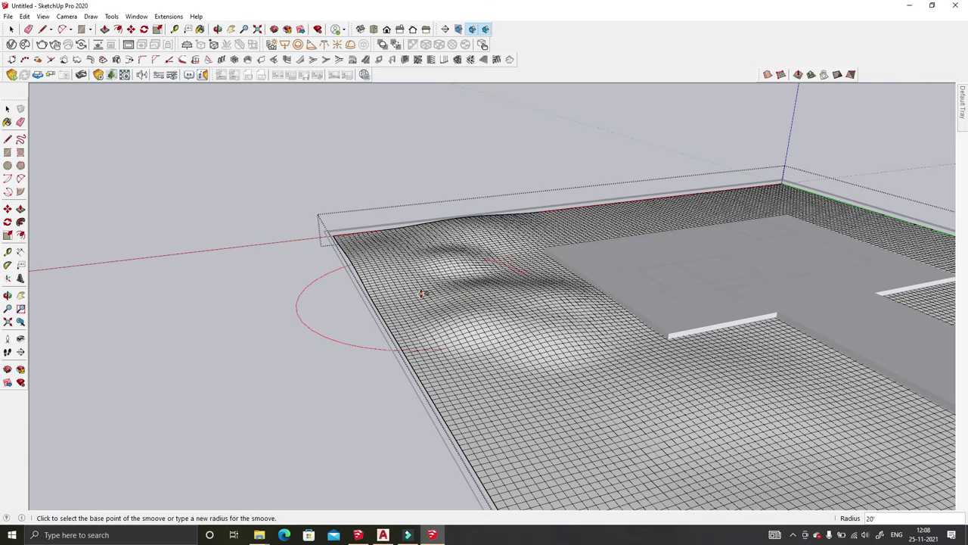
pyautogui.moveTo(541, 281)
pyautogui.mouseDown(button='middle')
pyautogui.moveTo(579, 233)
pyautogui.moveTo(742, 297)
pyautogui.moveTo(643, 310)
pyautogui.mouseUp(button='middle')
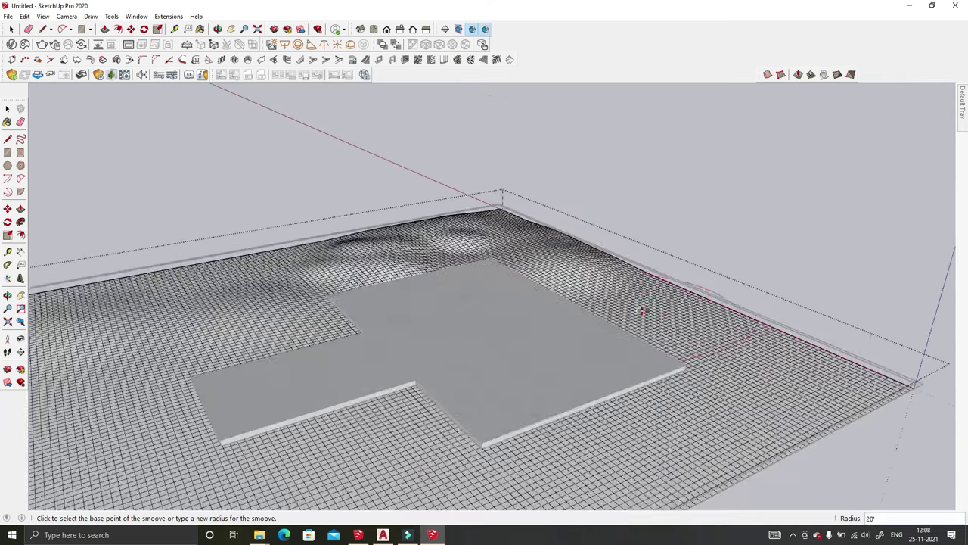
pyautogui.click(706, 371)
pyautogui.moveTo(640, 443)
pyautogui.mouseDown(button='middle')
pyautogui.moveTo(714, 361)
pyautogui.moveTo(809, 296)
pyautogui.mouseUp(button='middle')
# Step: Raise a bulge in the terrain to the right of the slab
pyautogui.click(782, 333)
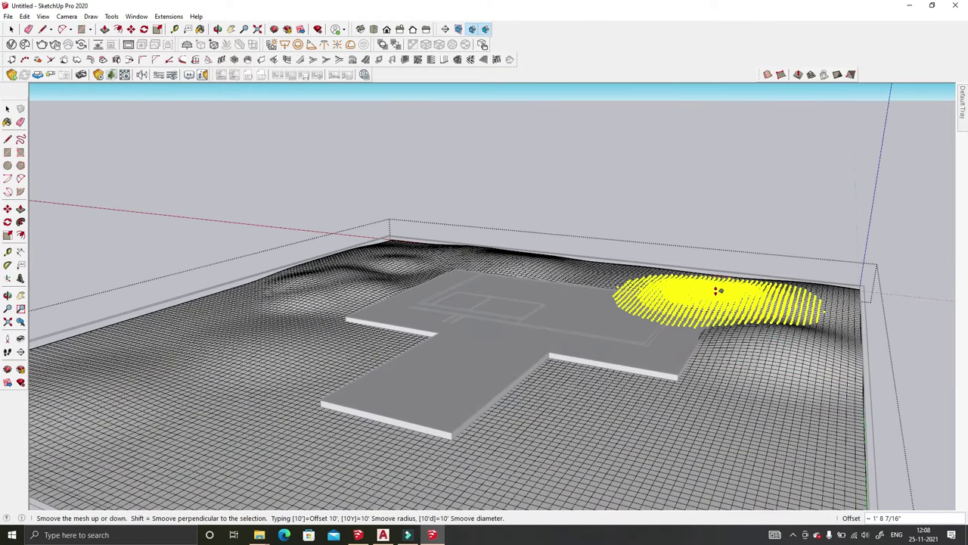
pyautogui.moveTo(670, 301)
pyautogui.mouseDown(button='middle')
pyautogui.moveTo(666, 444)
pyautogui.moveTo(616, 406)
pyautogui.mouseUp(button='middle')
pyautogui.click(616, 406)
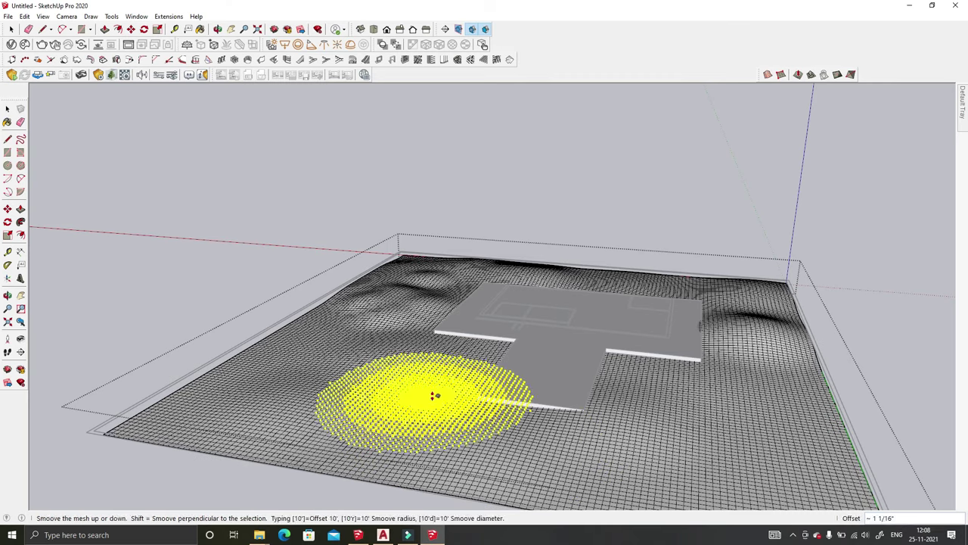
pyautogui.click(229, 410)
pyautogui.moveTo(397, 421)
pyautogui.mouseDown(button='middle')
pyautogui.moveTo(426, 389)
pyautogui.moveTo(356, 339)
pyautogui.moveTo(410, 303)
pyautogui.mouseUp(button='middle')
pyautogui.click(411, 303)
# Step: Sculpt further mounds and hollows across the remaining terrain
pyautogui.scroll(3, 728, 175)
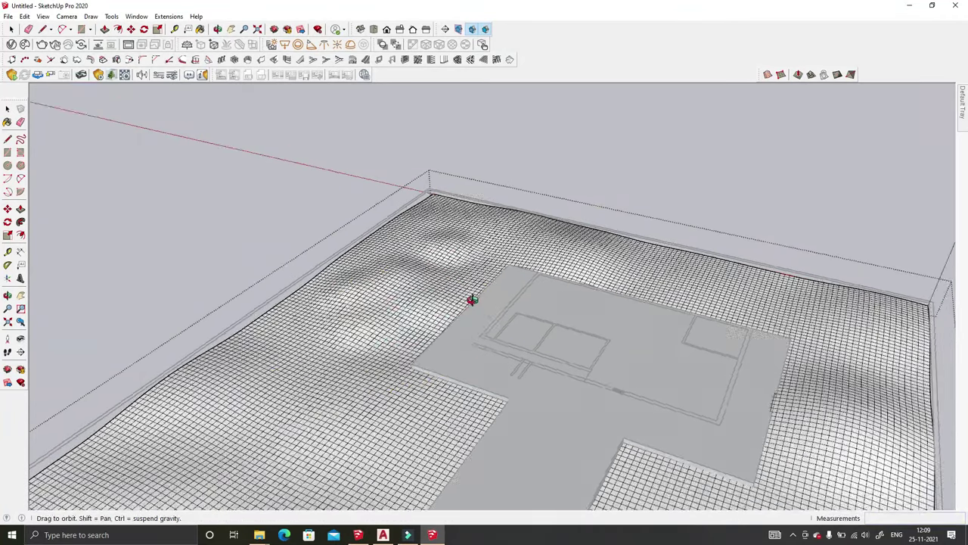
pyautogui.moveTo(416, 317); pyautogui.dragTo(432, 273, button='middle')
pyautogui.click(432, 271)
pyautogui.click(270, 331)
pyautogui.moveTo(275, 339)
pyautogui.mouseDown(button='middle')
pyautogui.moveTo(253, 345)
pyautogui.moveTo(339, 314)
pyautogui.moveTo(341, 324)
pyautogui.moveTo(447, 364)
pyautogui.moveTo(474, 308)
pyautogui.mouseUp(button='middle')
pyautogui.click(336, 312)
pyautogui.moveTo(494, 341)
pyautogui.mouseDown(button='middle')
pyautogui.moveTo(342, 260)
pyautogui.moveTo(456, 318)
pyautogui.moveTo(503, 290)
pyautogui.moveTo(432, 263)
pyautogui.moveTo(488, 320)
pyautogui.moveTo(320, 264)
pyautogui.mouseUp(button='middle')
pyautogui.click(432, 262)
pyautogui.scroll(3, 489, 324)
pyautogui.scroll(-3, 610, 299)
# Step: Draw a rectangle along the terrain's front edge, ending at the terrain corner
pyautogui.press('space')
pyautogui.scroll(-3, 785, 138)
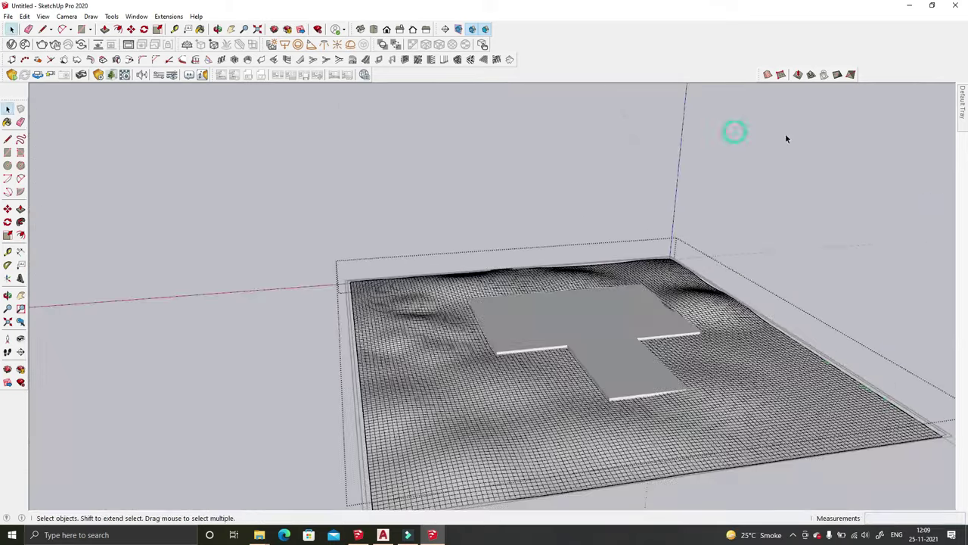
pyautogui.moveTo(784, 139); pyautogui.dragTo(733, 401, button='middle')
pyautogui.scroll(5, 325, 404)
pyautogui.click(234, 402)
pyautogui.moveTo(80, 361)
pyautogui.mouseDown(button='middle')
pyautogui.moveTo(833, 346)
pyautogui.moveTo(222, 302)
pyautogui.mouseUp(button='middle')
pyautogui.click(804, 333)
pyautogui.click(804, 333)
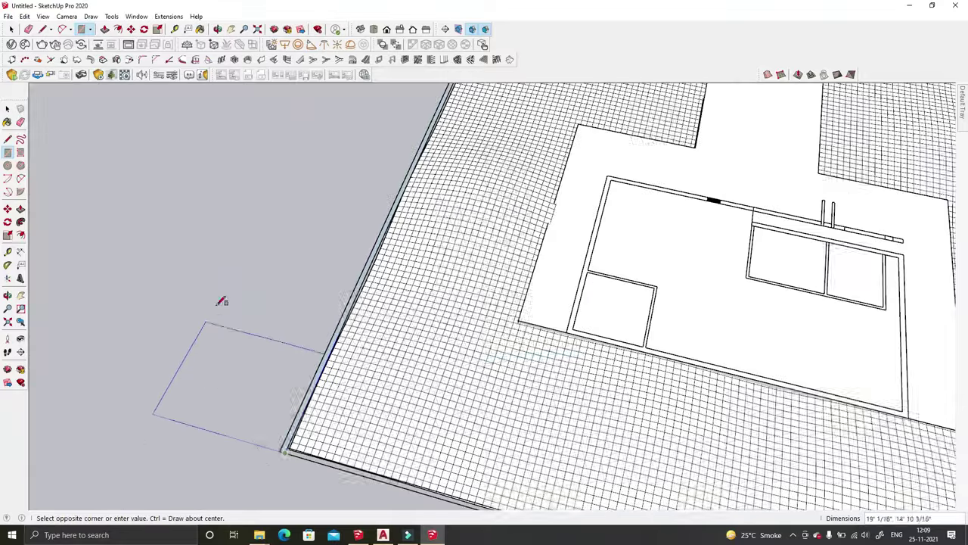
pyautogui.scroll(-3, 616, 432)
pyautogui.scroll(3, 545, 396)
pyautogui.scroll(2, 544, 395)
pyautogui.scroll(-3, 757, 459)
pyautogui.scroll(5, 611, 432)
pyautogui.click(611, 432)
pyautogui.moveTo(612, 432); pyautogui.dragTo(352, 441, button='middle')
pyautogui.scroll(2, 376, 454)
# Step: Push/Pull the new rectangle up into a 6' edge wall
pyautogui.press('space')
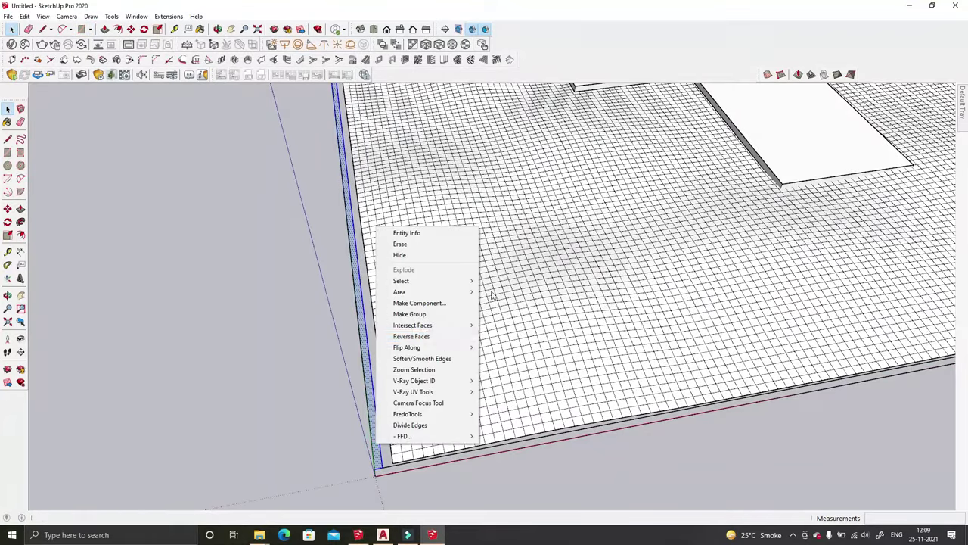
pyautogui.scroll(-3, 420, 450)
pyautogui.scroll(2, 415, 475)
pyautogui.click(416, 475)
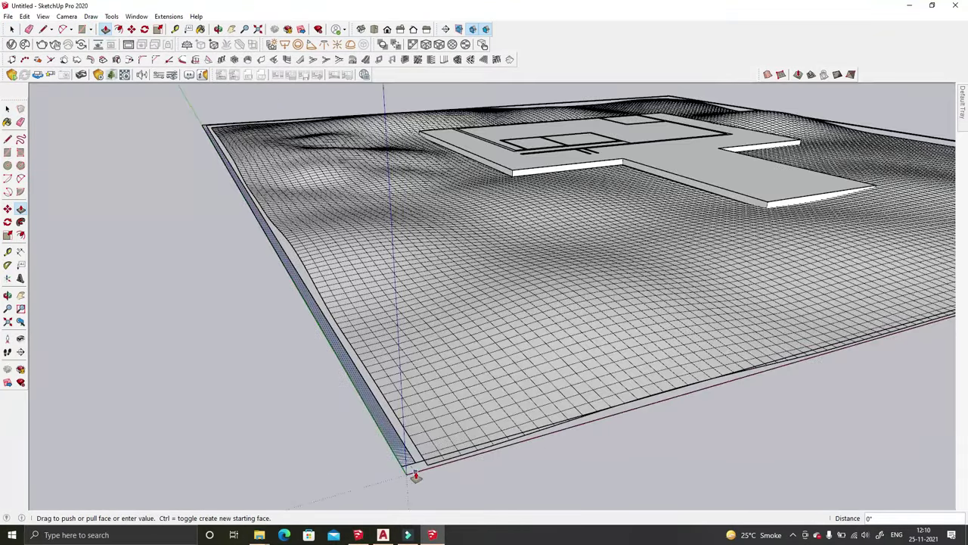
pyautogui.scroll(-3, 408, 469)
pyautogui.moveTo(426, 439); pyautogui.dragTo(363, 353, button='middle')
pyautogui.scroll(-2, 361, 348)
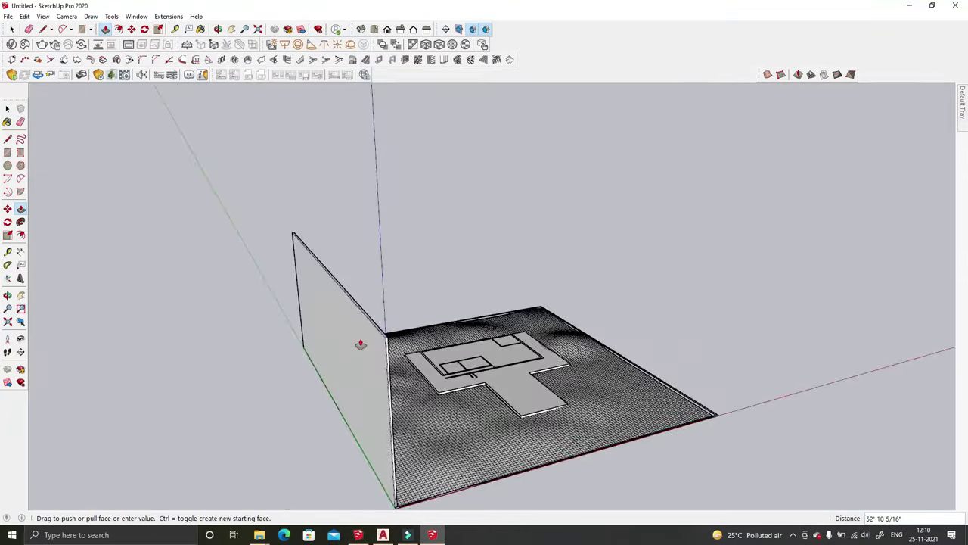
pyautogui.press('Return')
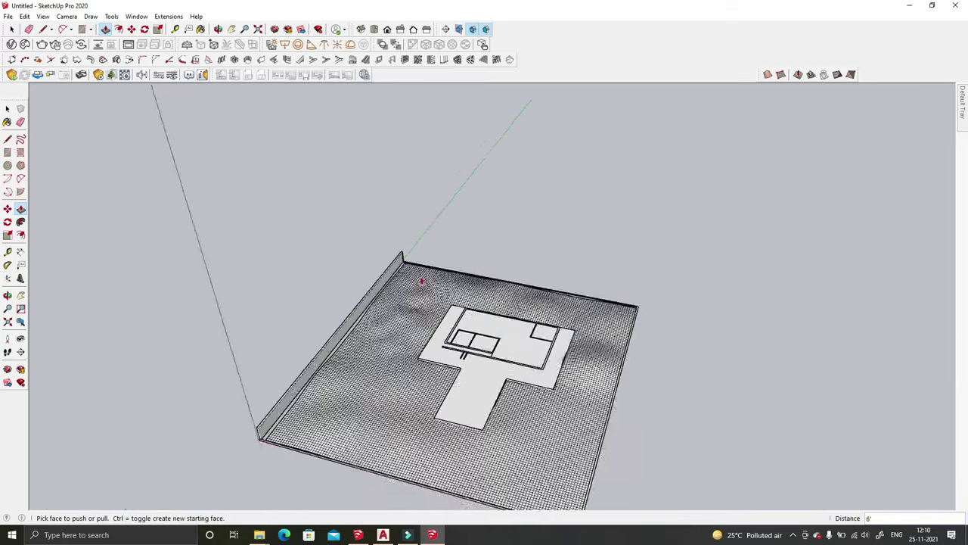
# Step: Orbit beneath the terrain and make the selected terrain geometry a group
pyautogui.scroll(3, 357, 239)
pyautogui.moveTo(357, 239); pyautogui.dragTo(356, 247, button='middle')
pyautogui.scroll(-2, 667, 369)
pyautogui.scroll(2, 549, 283)
pyautogui.scroll(-2, 707, 296)
pyautogui.moveTo(707, 296); pyautogui.dragTo(563, 165, button='middle')
pyautogui.rightClick(556, 179)
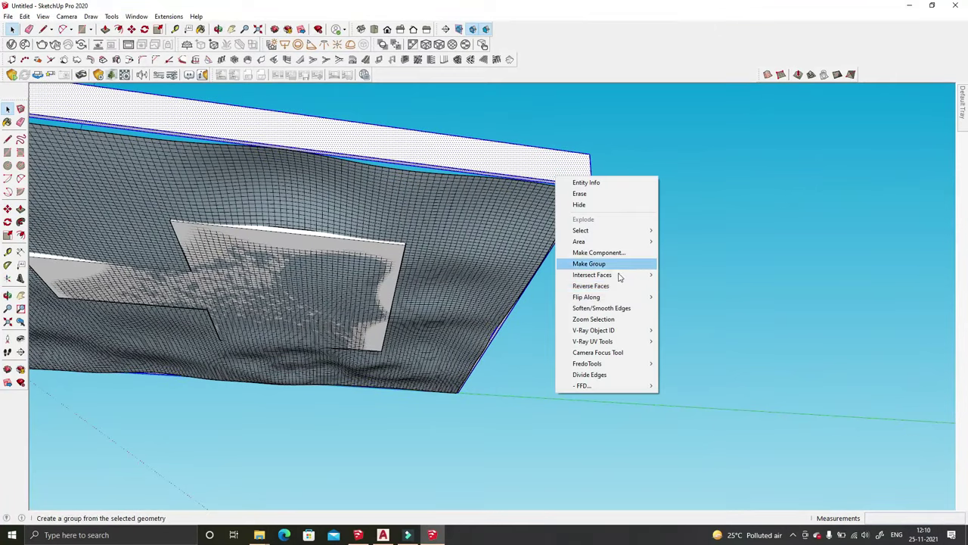
pyautogui.click(619, 263)
# Step: Scale the terrain group vertically along the blue axis by 1.2
pyautogui.click(158, 30)
pyautogui.moveTo(303, 250); pyautogui.dragTo(321, 210, button='middle')
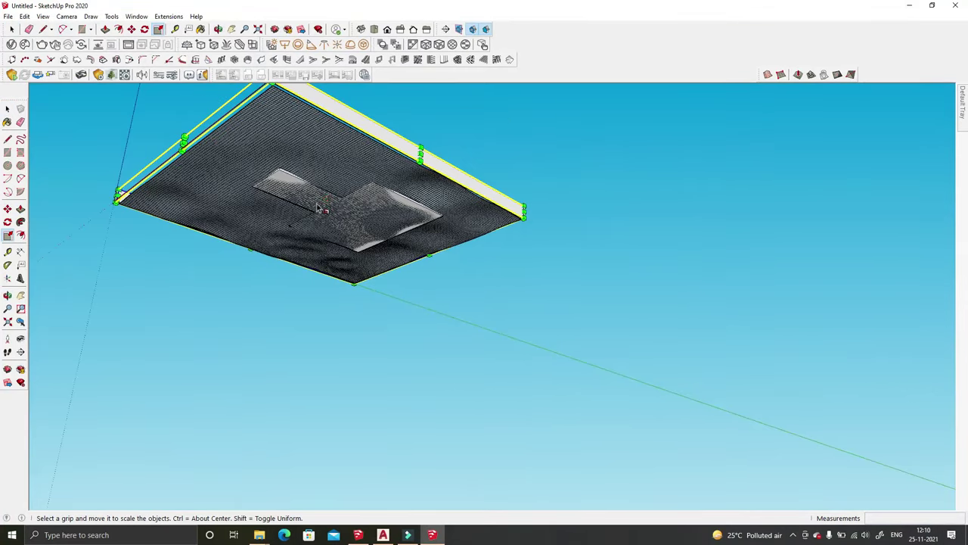
pyautogui.moveTo(323, 221); pyautogui.dragTo(328, 343)
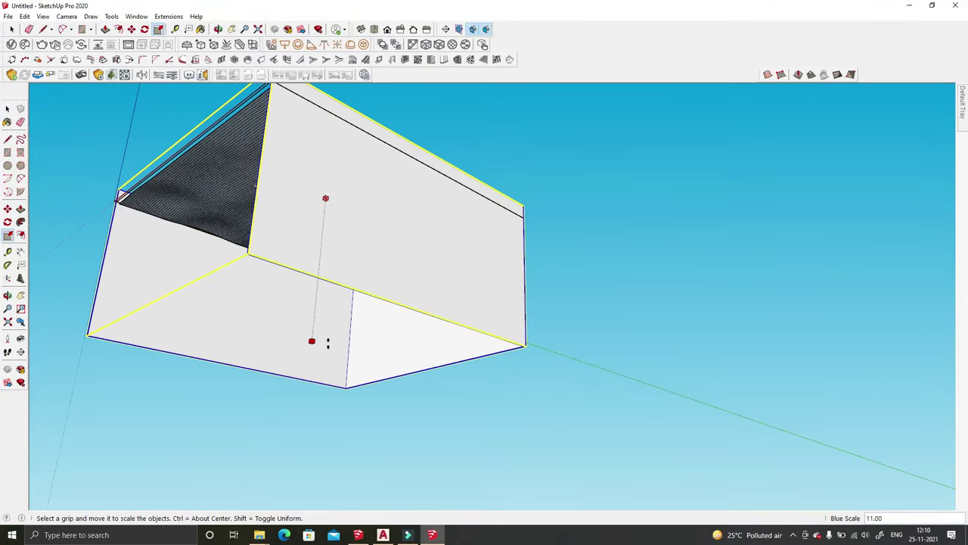
pyautogui.write('1.2')
pyautogui.press('Return')
# Step: Orbit to a top view and make a small reshape to the terrain at one point
pyautogui.moveTo(91, 94); pyautogui.dragTo(363, 223, button='middle')
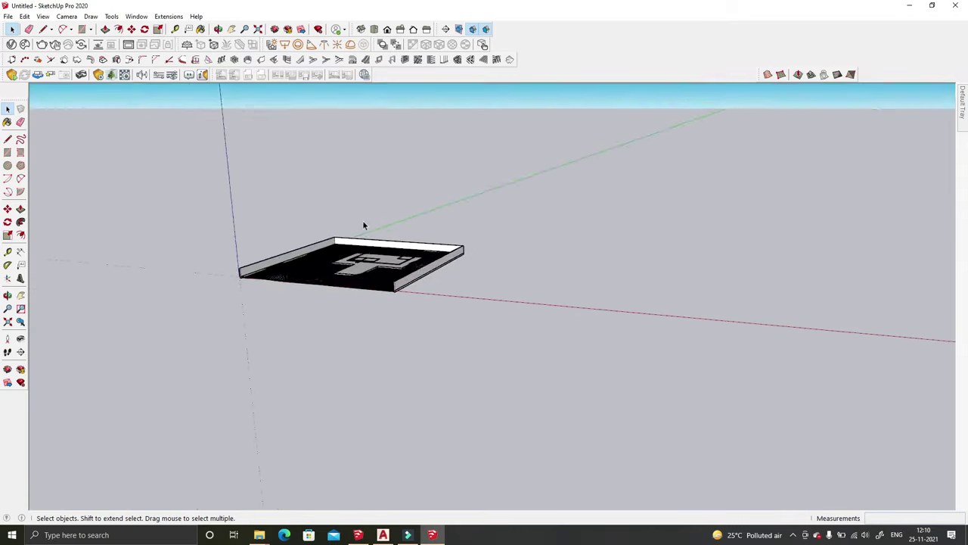
pyautogui.scroll(5, 363, 222)
pyautogui.scroll(-2, 262, 247)
pyautogui.scroll(4, 597, 295)
pyautogui.scroll(2, 598, 295)
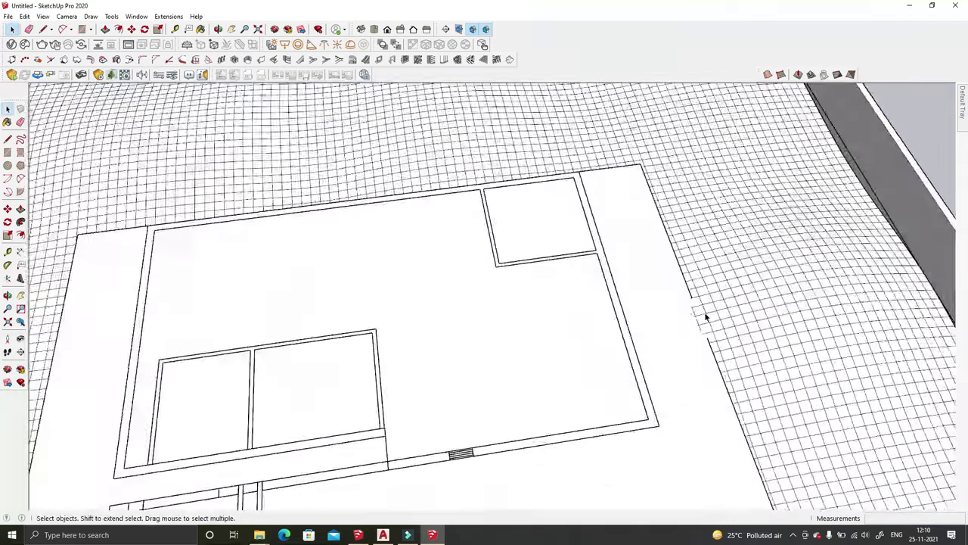
pyautogui.scroll(3, 702, 313)
pyautogui.click(688, 327)
pyautogui.click(692, 331)
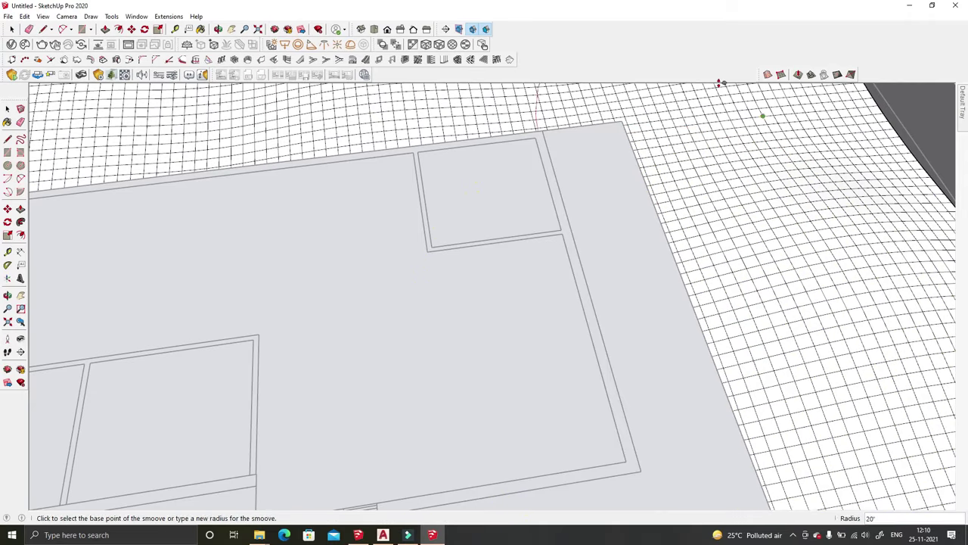
# Step: Trace rectangles over the window opening and between the panes, then hide the window faces
pyautogui.moveTo(145, 94); pyautogui.dragTo(530, 244, button='middle')
pyautogui.scroll(-3, 530, 244)
pyautogui.press('r')
pyautogui.scroll(3, 583, 152)
pyautogui.click(583, 151)
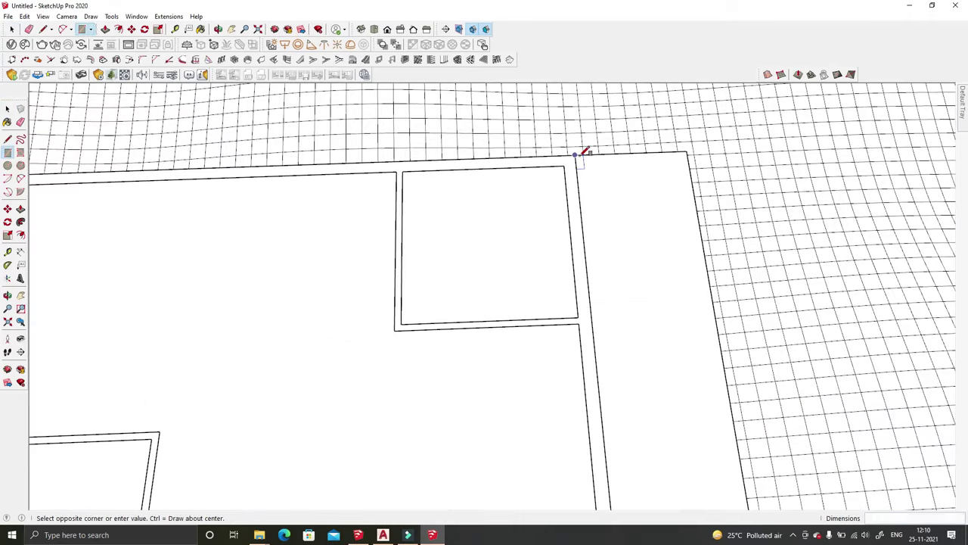
pyautogui.scroll(-3, 583, 151)
pyautogui.scroll(3, 312, 213)
pyautogui.scroll(-2, 328, 199)
pyautogui.scroll(2, 319, 401)
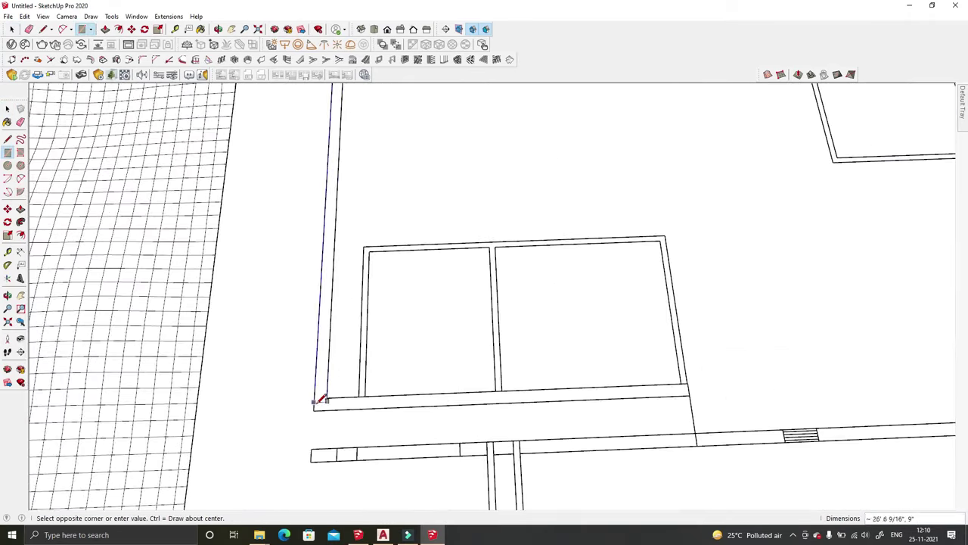
pyautogui.scroll(-2, 330, 404)
pyautogui.scroll(2, 621, 374)
pyautogui.scroll(-3, 320, 432)
pyautogui.scroll(3, 612, 370)
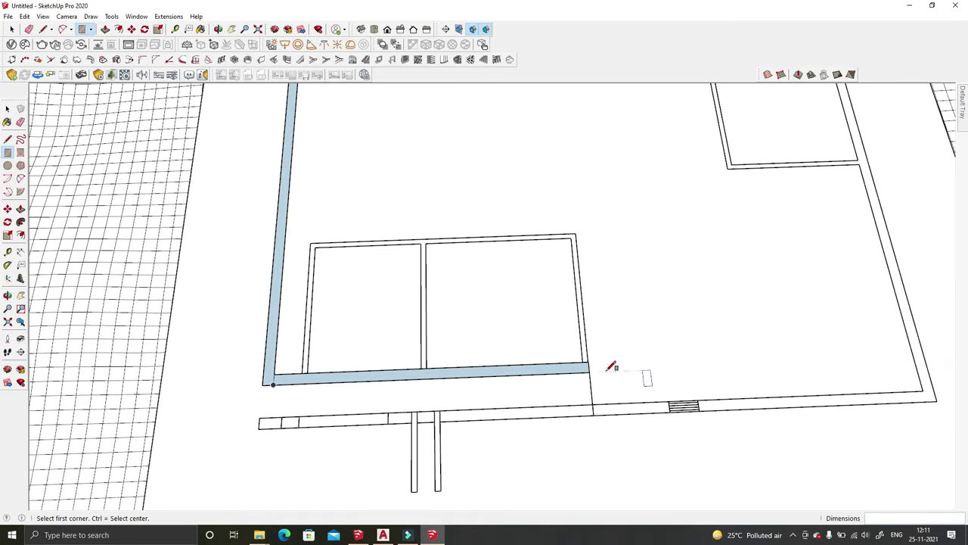
pyautogui.scroll(1, 567, 200)
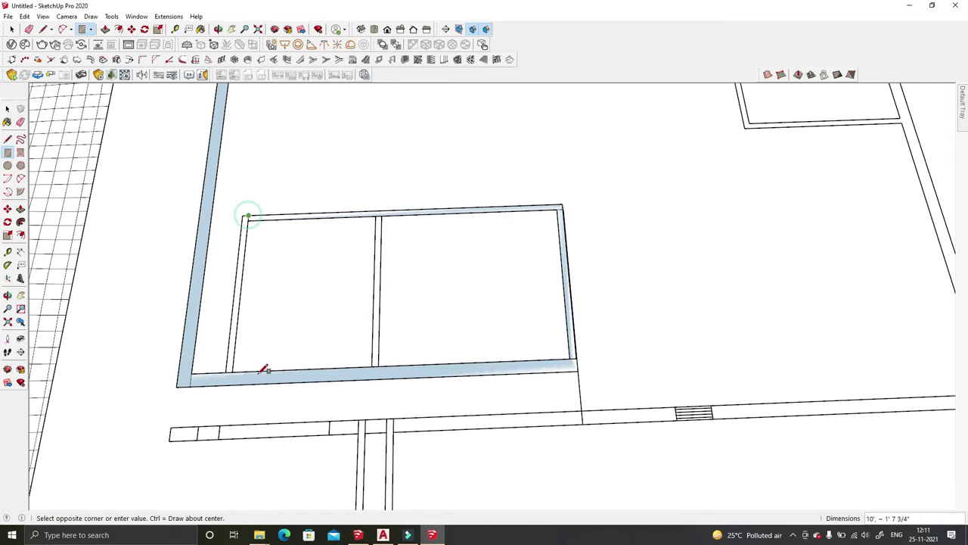
pyautogui.click(223, 371)
pyautogui.click(375, 366)
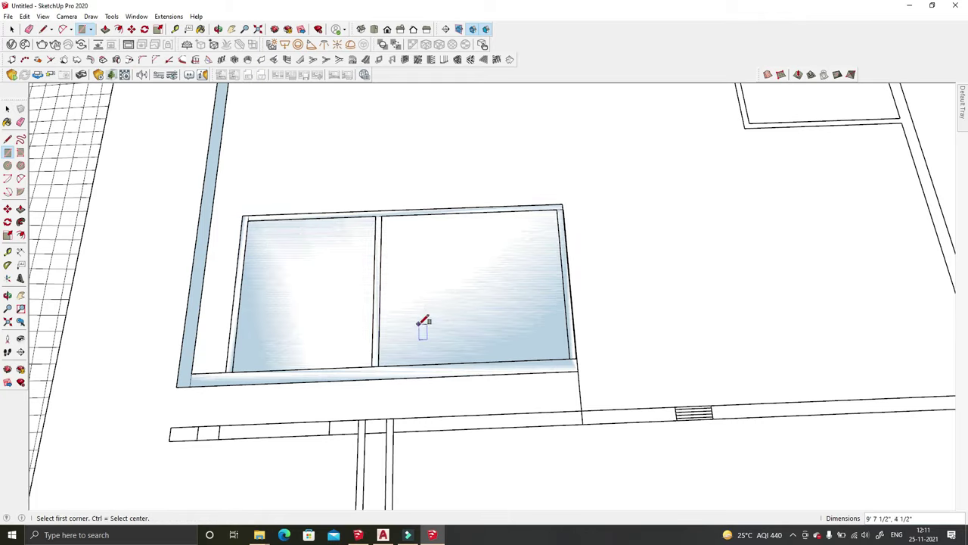
pyautogui.click(376, 343)
# Step: Cancel the pending rectangle and begin pulling a floor-plan wall face upward
pyautogui.scroll(-3, 352, 278)
pyautogui.moveTo(353, 278); pyautogui.dragTo(264, 307, button='middle')
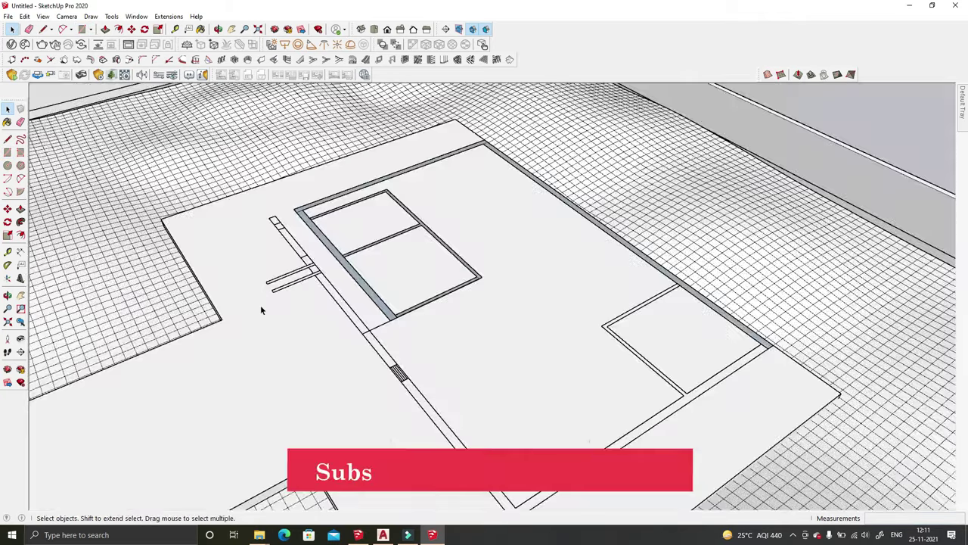
pyautogui.moveTo(650, 305); pyautogui.dragTo(571, 411, button='middle')
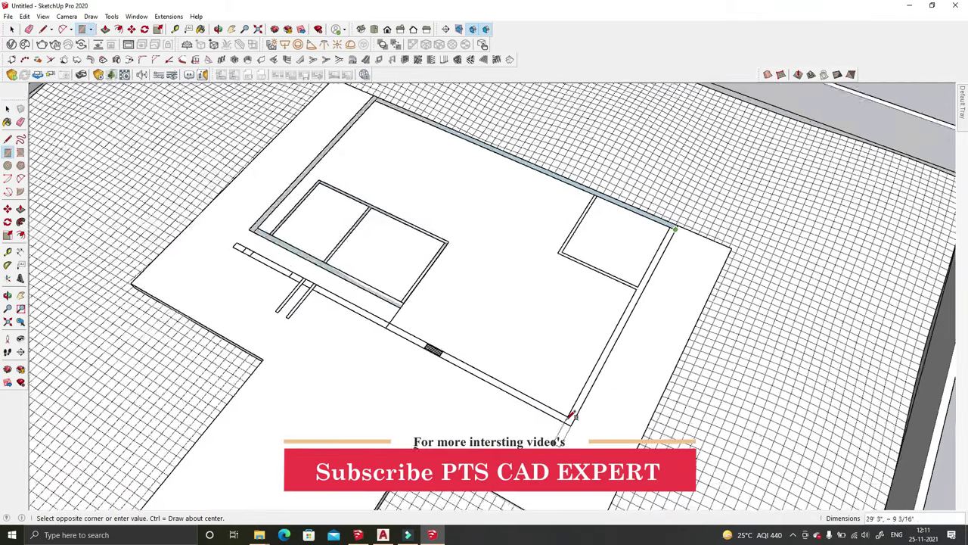
pyautogui.scroll(3, 356, 303)
pyautogui.press('Escape')
pyautogui.scroll(3, 396, 328)
pyautogui.scroll(3, 420, 371)
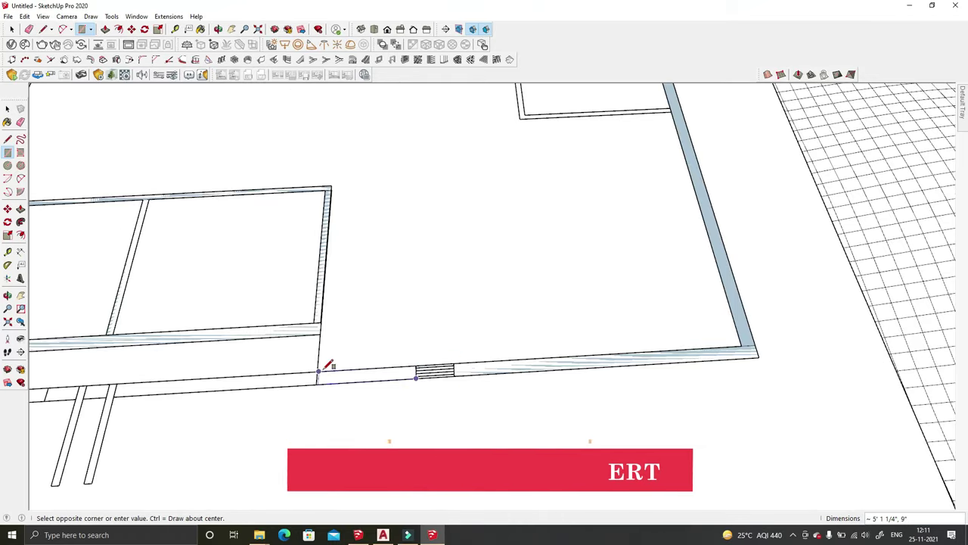
pyautogui.scroll(-3, 492, 339)
pyautogui.scroll(3, 579, 216)
pyautogui.scroll(-2, 532, 227)
pyautogui.scroll(3, 434, 157)
pyautogui.click(426, 160)
pyautogui.press('space')
pyautogui.rightClick(447, 154)
pyautogui.click(419, 283)
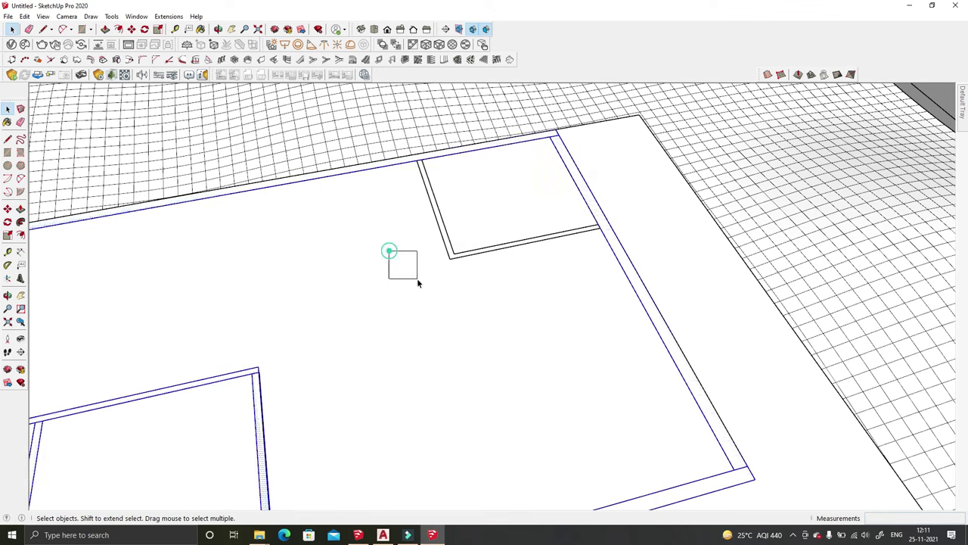
pyautogui.click(390, 166)
# Step: Pull the thin wall up to full height and orbit around the walled front rooms
pyautogui.moveTo(535, 159)
pyautogui.mouseDown(button='middle')
pyautogui.moveTo(642, 350)
pyautogui.moveTo(548, 362)
pyautogui.mouseUp(button='middle')
pyautogui.scroll(3, 548, 363)
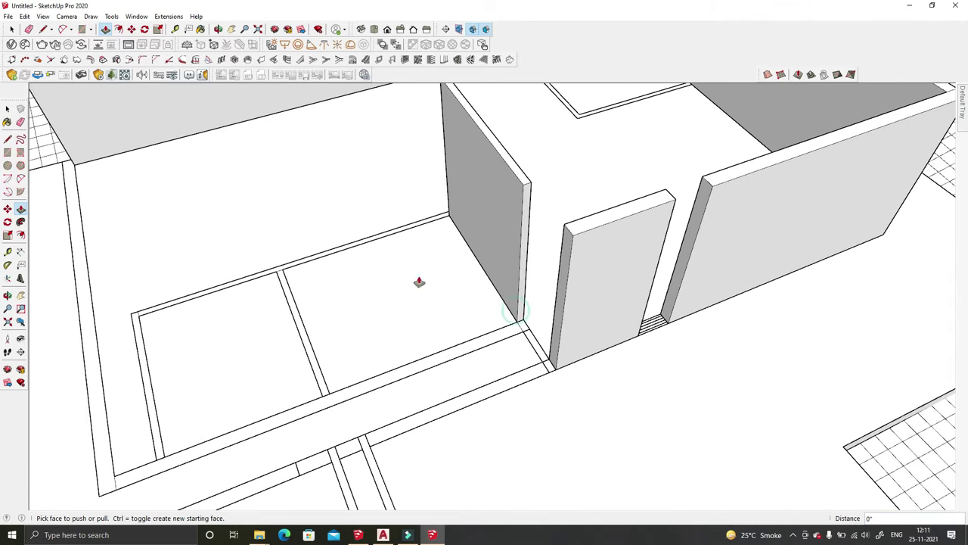
pyautogui.click(405, 231)
pyautogui.moveTo(292, 307); pyautogui.dragTo(371, 305, button='middle')
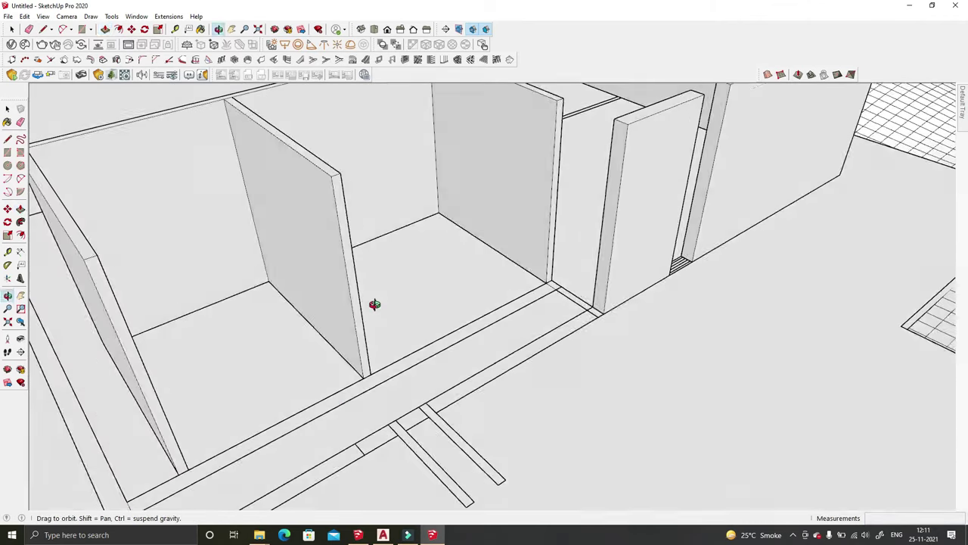
pyautogui.scroll(-3, 371, 305)
pyautogui.scroll(3, 467, 333)
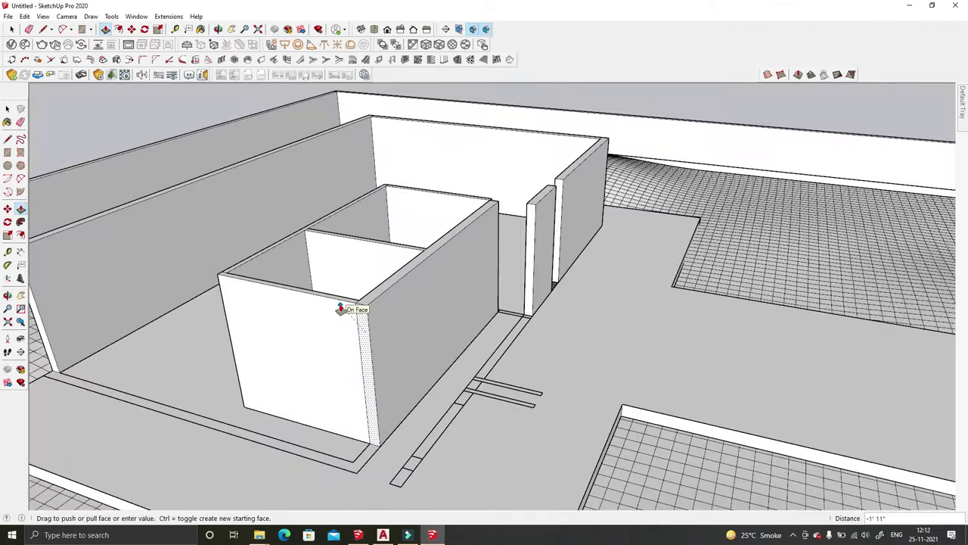
pyautogui.moveTo(341, 306)
pyautogui.mouseDown(button='middle')
pyautogui.moveTo(253, 325)
pyautogui.moveTo(340, 406)
pyautogui.mouseUp(button='middle')
pyautogui.scroll(2, 329, 424)
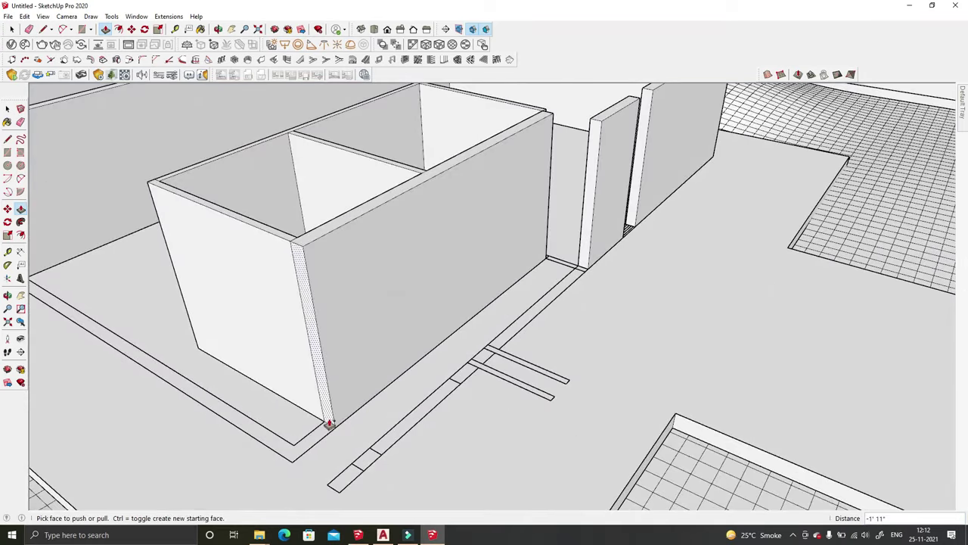
pyautogui.moveTo(333, 488)
pyautogui.mouseDown(button='middle')
pyautogui.moveTo(277, 411)
pyautogui.moveTo(318, 431)
pyautogui.moveTo(255, 391)
pyautogui.moveTo(261, 413)
pyautogui.moveTo(262, 321)
pyautogui.mouseUp(button='middle')
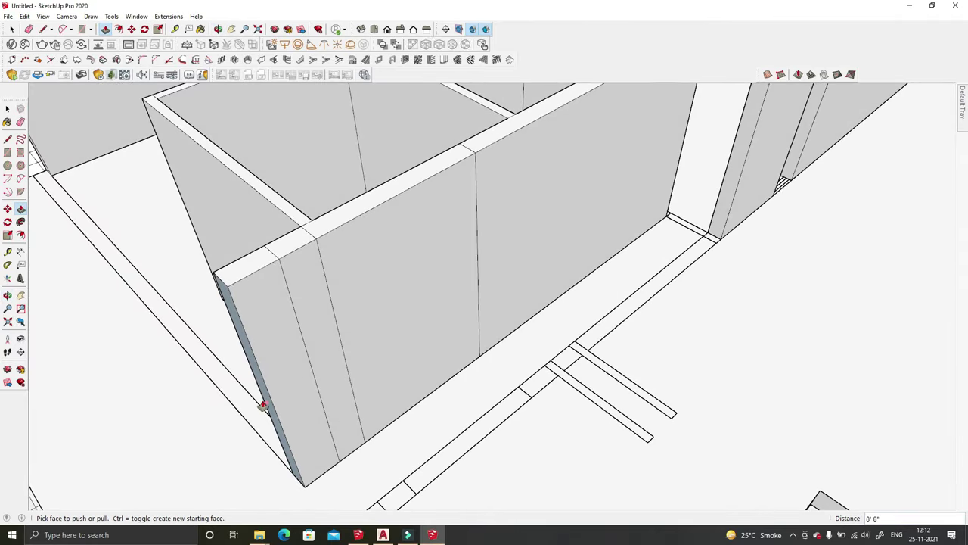
pyautogui.moveTo(555, 376); pyautogui.dragTo(300, 371, button='middle')
pyautogui.scroll(2, 457, 324)
# Step: Orient all wall faces consistently, then box-select the slab and house together
pyautogui.press('space')
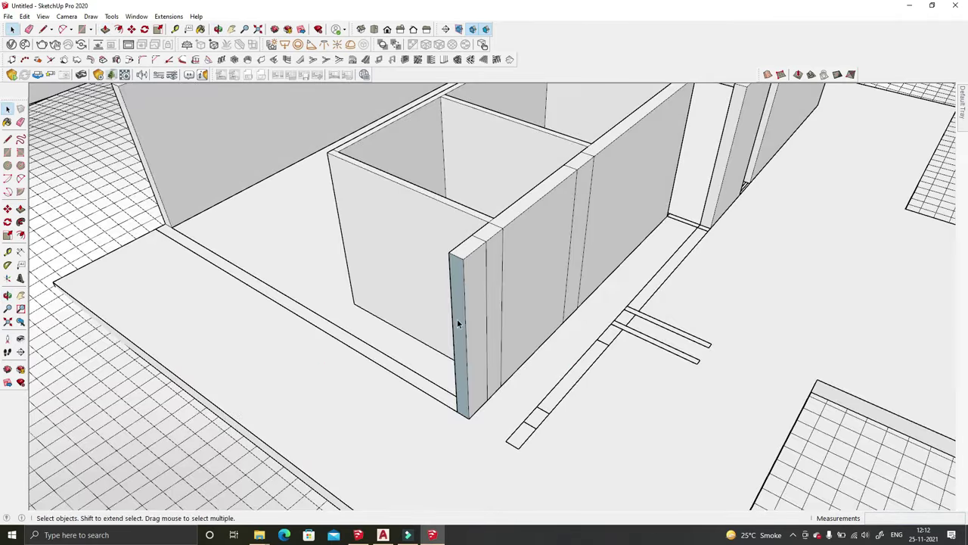
pyautogui.click(497, 221)
pyautogui.moveTo(497, 221)
pyautogui.mouseDown(button='middle')
pyautogui.moveTo(562, 385)
pyautogui.moveTo(247, 279)
pyautogui.moveTo(510, 376)
pyautogui.moveTo(393, 283)
pyautogui.moveTo(398, 263)
pyautogui.moveTo(264, 242)
pyautogui.moveTo(502, 288)
pyautogui.moveTo(352, 233)
pyautogui.mouseUp(button='middle')
pyautogui.click(412, 302)
pyautogui.press('p')
pyautogui.scroll(-5, 352, 232)
pyautogui.moveTo(346, 296)
pyautogui.mouseDown(button='middle')
pyautogui.moveTo(346, 242)
pyautogui.moveTo(469, 302)
pyautogui.mouseUp(button='middle')
# Step: Box-select the slab and house and move them about 3' 9 7/16" along the red axis
pyautogui.press('space')
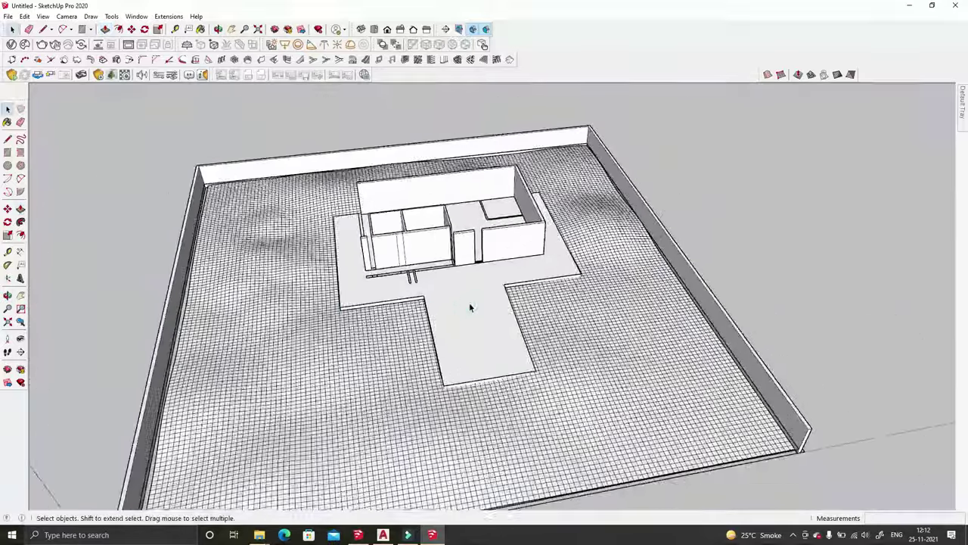
pyautogui.moveTo(314, 192); pyautogui.dragTo(417, 312)
pyautogui.click(132, 29)
pyautogui.scroll(5, 454, 311)
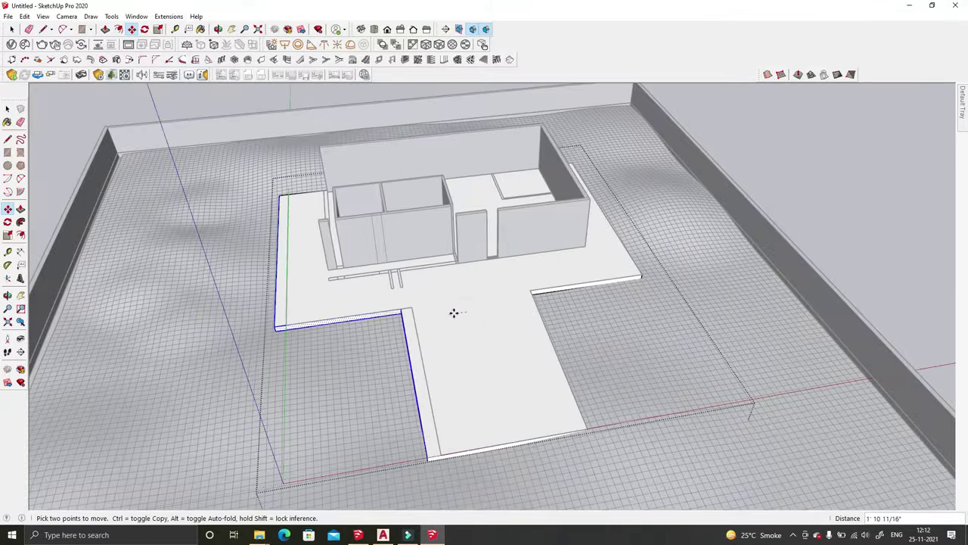
pyautogui.moveTo(209, 159)
pyautogui.mouseDown(button='middle')
pyautogui.moveTo(425, 234)
pyautogui.moveTo(375, 262)
pyautogui.mouseUp(button='middle')
pyautogui.scroll(-1, 375, 262)
pyautogui.scroll(-2, 380, 271)
pyautogui.scroll(-3, 381, 276)
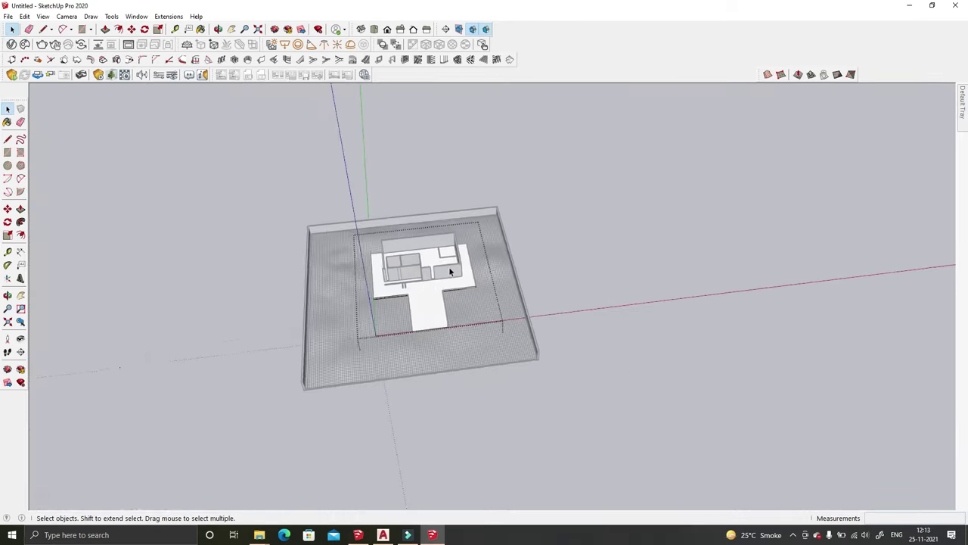
pyautogui.scroll(2, 389, 306)
pyautogui.click(443, 298)
pyautogui.scroll(3, 443, 298)
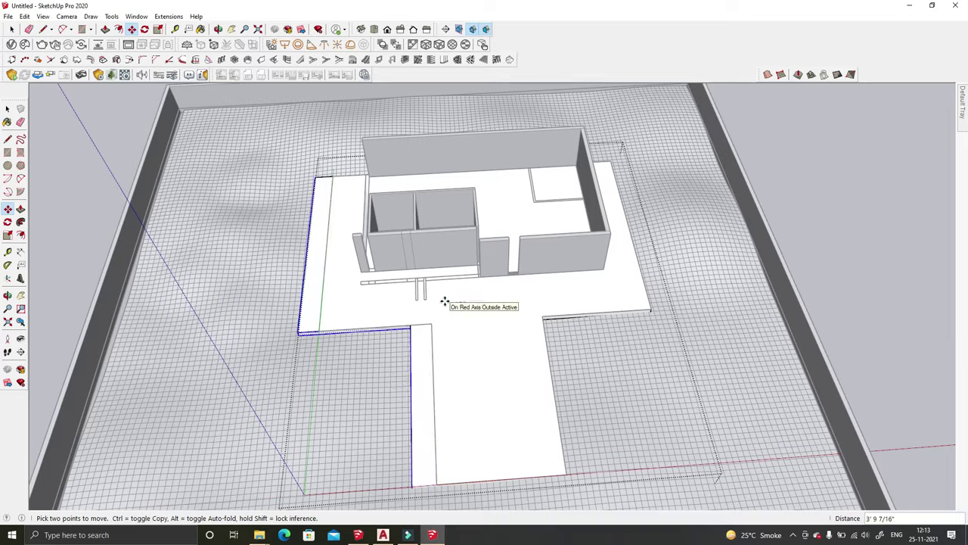
# Step: Orbit in to a close view of the house's door frame
pyautogui.press('space')
pyautogui.moveTo(124, 160)
pyautogui.mouseDown(button='middle')
pyautogui.moveTo(323, 314)
pyautogui.moveTo(229, 237)
pyautogui.moveTo(236, 244)
pyautogui.mouseUp(button='middle')
pyautogui.scroll(3, 447, 302)
pyautogui.moveTo(446, 303)
pyautogui.mouseDown(button='middle')
pyautogui.moveTo(465, 313)
pyautogui.moveTo(425, 280)
pyautogui.mouseUp(button='middle')
pyautogui.moveTo(512, 308); pyautogui.dragTo(443, 295, button='middle')
# Step: Draw a narrow rectangle beside the door strip and reverse its faces to show white fronts
pyautogui.press('r')
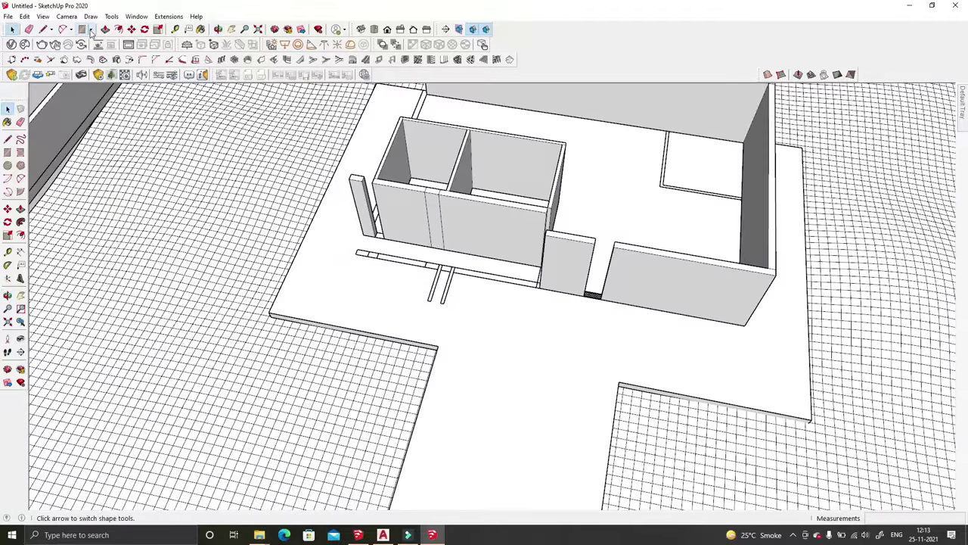
pyautogui.scroll(5, 432, 270)
pyautogui.click(408, 242)
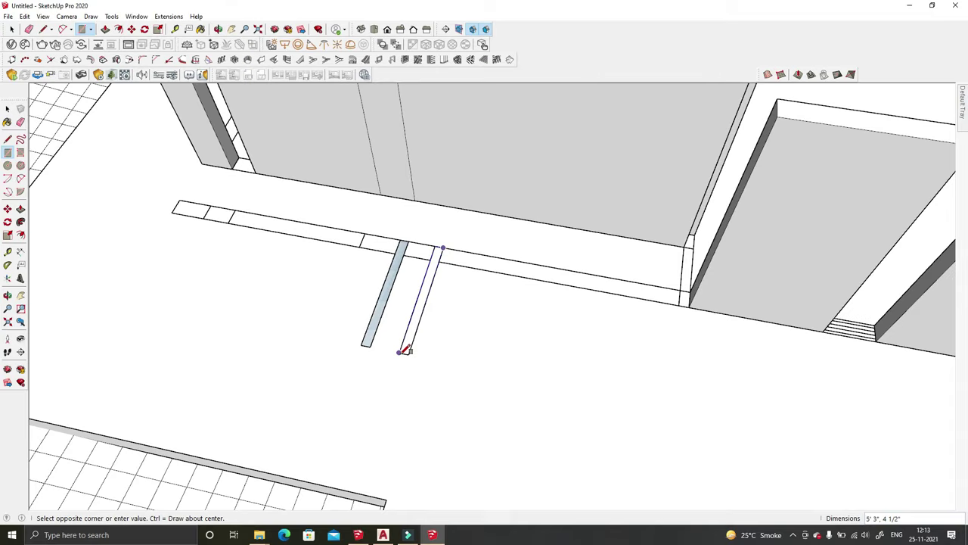
pyautogui.rightClick(417, 309)
pyautogui.click(464, 414)
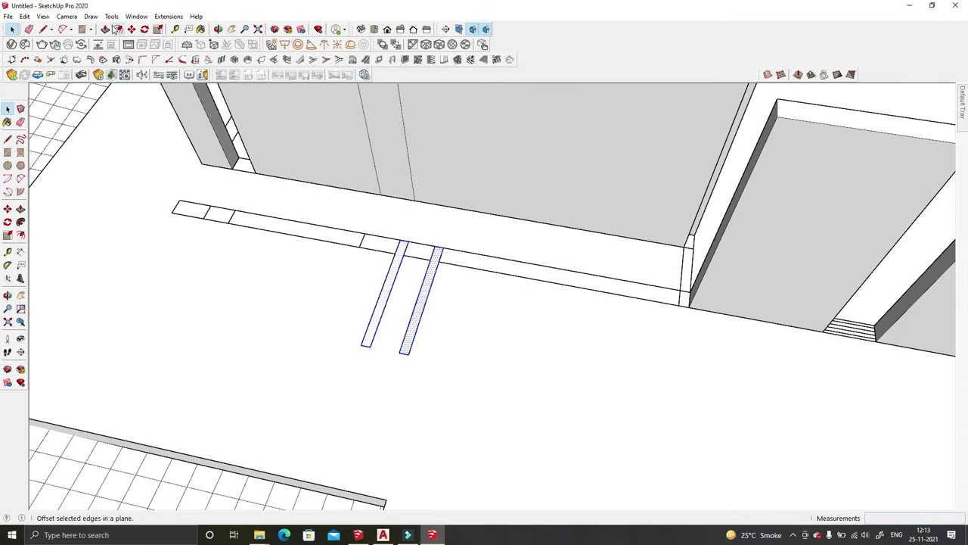
pyautogui.scroll(-5, 385, 282)
pyautogui.scroll(2, 394, 277)
# Step: Select the small wall piece and the long enclosing wall and make them one group
pyautogui.moveTo(393, 277)
pyautogui.mouseDown(button='middle')
pyautogui.moveTo(583, 325)
pyautogui.moveTo(475, 290)
pyautogui.moveTo(313, 285)
pyautogui.moveTo(335, 252)
pyautogui.moveTo(584, 353)
pyautogui.moveTo(603, 294)
pyautogui.moveTo(266, 381)
pyautogui.mouseUp(button='middle')
pyautogui.press('space')
pyautogui.click(224, 350)
pyautogui.keyDown('shift'); pyautogui.click(330, 325); pyautogui.keyUp('shift')
pyautogui.moveTo(330, 325); pyautogui.dragTo(491, 233, button='middle')
pyautogui.rightClick(491, 233)
pyautogui.click(514, 227)
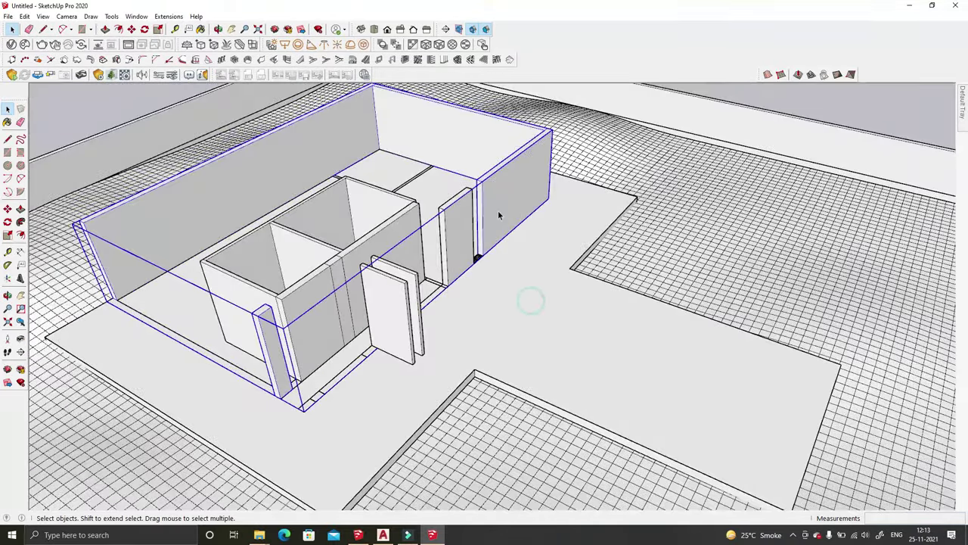
# Step: Reverse the floor strip's faces so its white front side shows
pyautogui.press('e')
pyautogui.moveTo(195, 334); pyautogui.dragTo(341, 424, button='middle')
pyautogui.scroll(3, 300, 409)
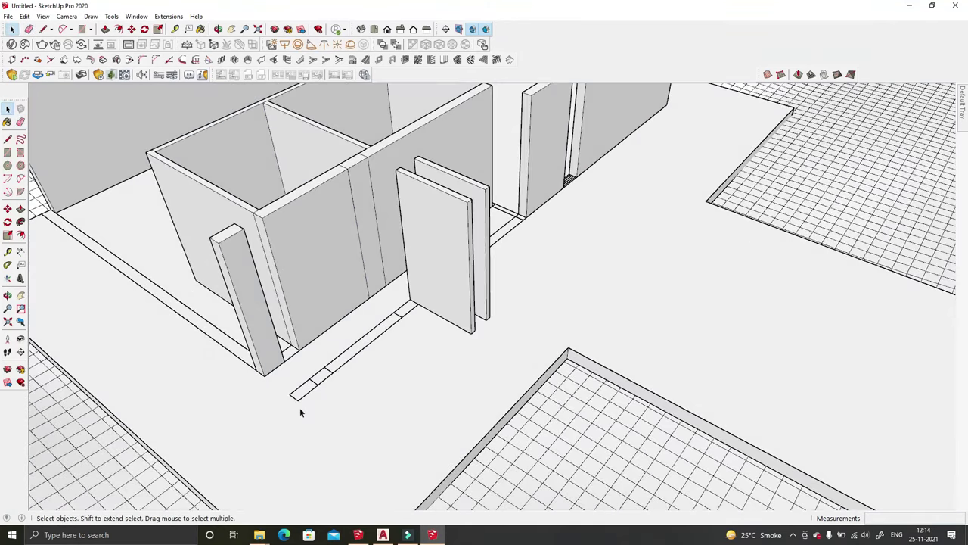
pyautogui.scroll(1, 310, 393)
pyautogui.press('r')
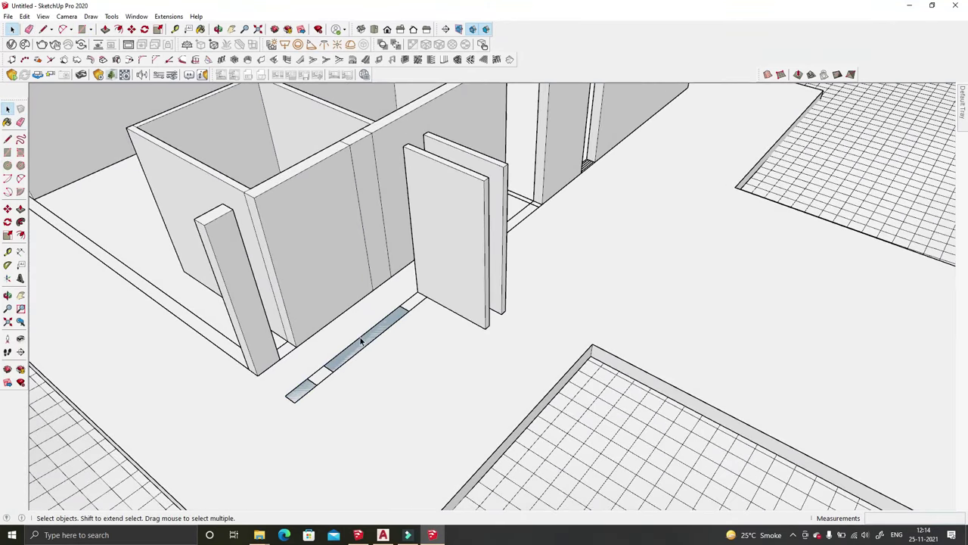
pyautogui.rightClick(319, 300)
pyautogui.click(325, 361)
pyautogui.click(395, 239)
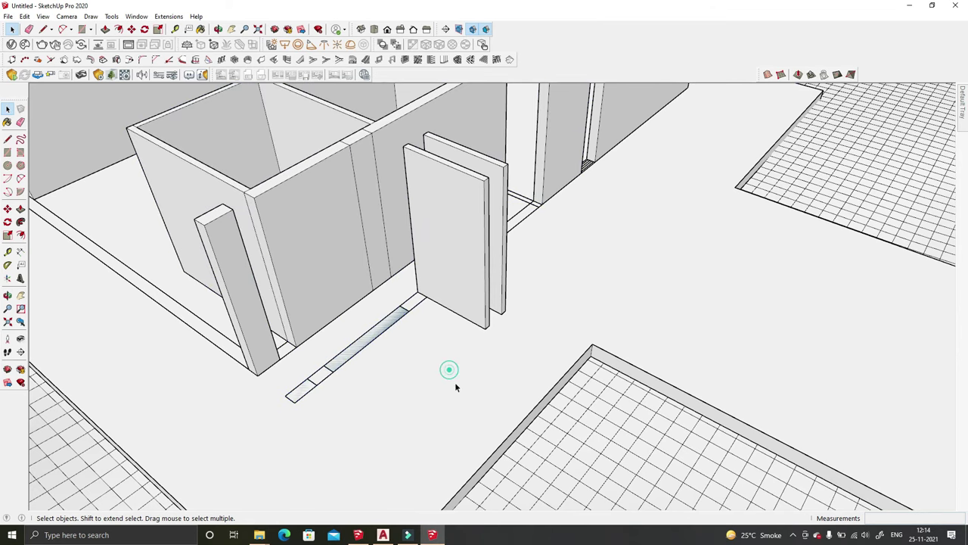
# Step: Push/Pull the floor strip in front of the rooms up 10' into a tall panel
pyautogui.rightClick(382, 327)
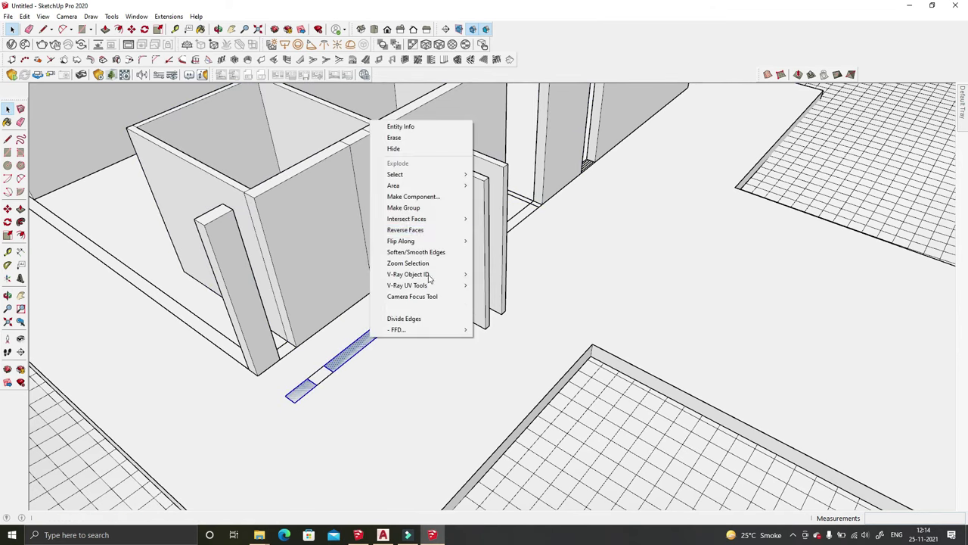
pyautogui.click(422, 264)
pyautogui.moveTo(397, 322); pyautogui.dragTo(310, 219, button='middle')
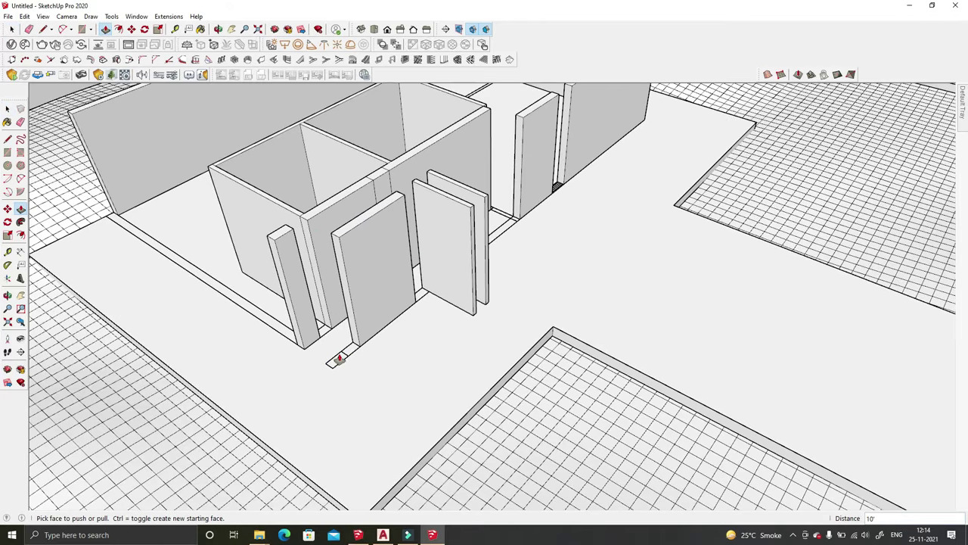
pyautogui.moveTo(338, 359); pyautogui.dragTo(525, 156, button='middle')
pyautogui.scroll(2, 473, 199)
# Step: Pull the panel's top face to mark a thin band along its top
pyautogui.click(472, 198)
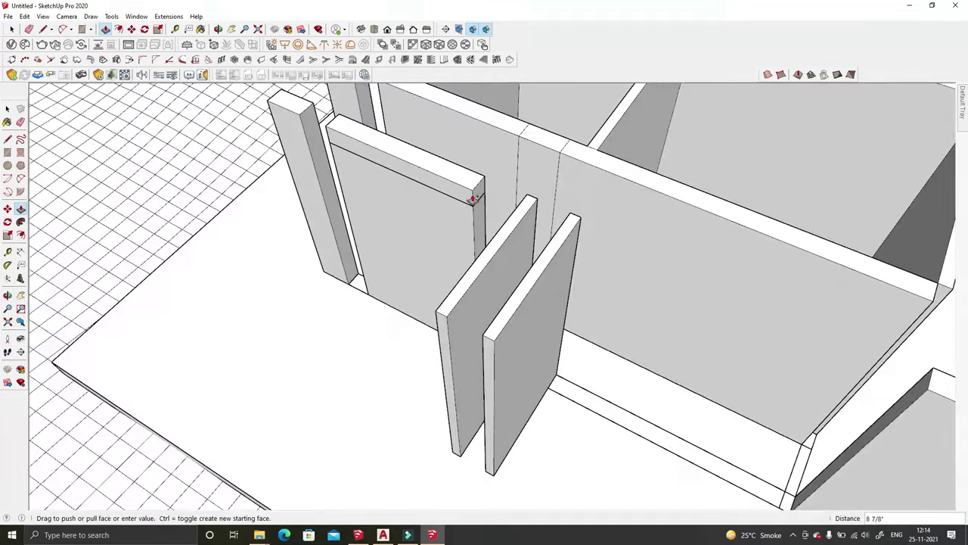
pyautogui.moveTo(480, 246); pyautogui.dragTo(418, 198, button='middle')
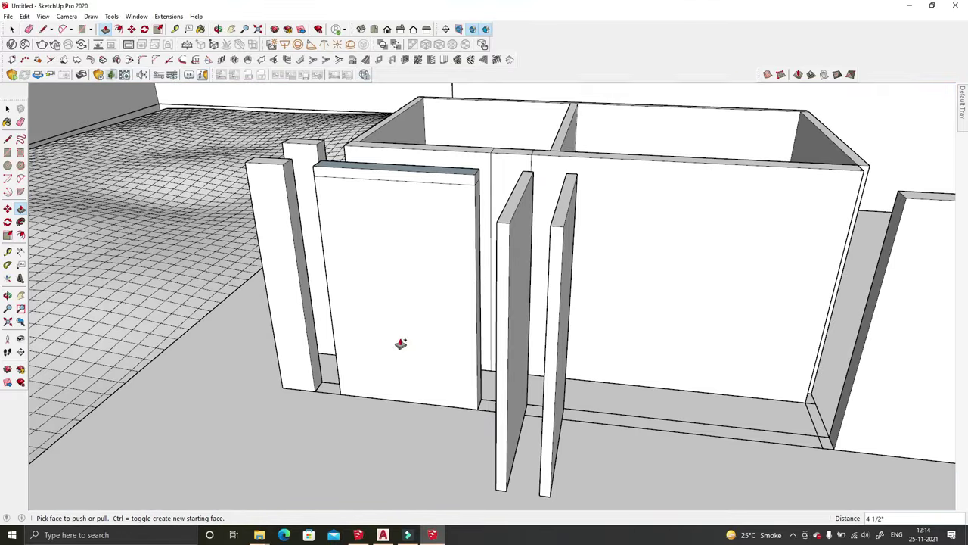
pyautogui.press('Escape')
pyautogui.write("9' 8")
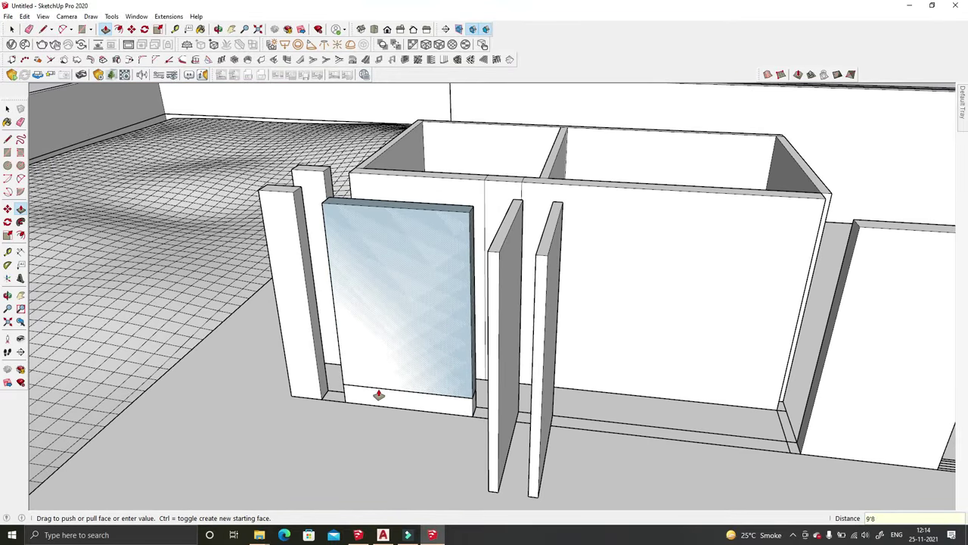
pyautogui.moveTo(378, 395); pyautogui.dragTo(426, 219, button='middle')
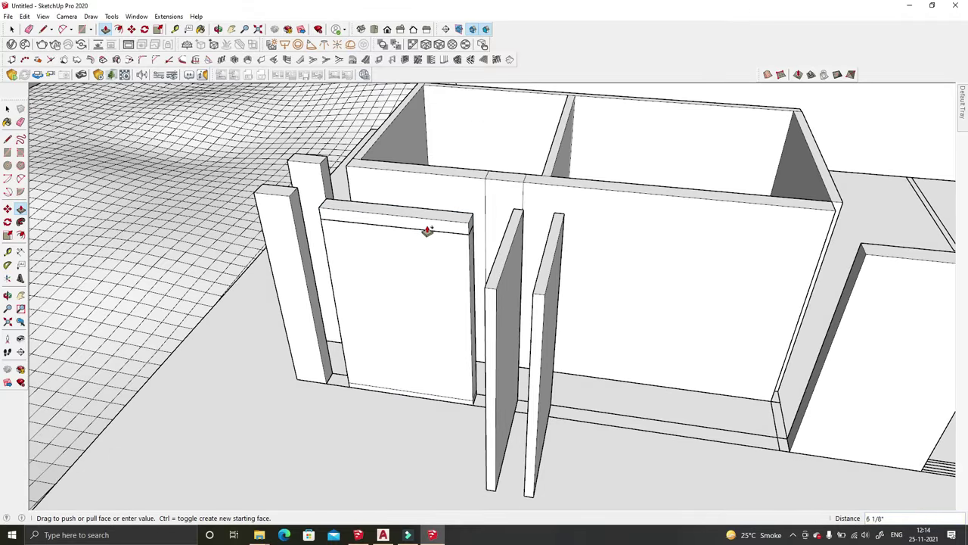
pyautogui.moveTo(403, 252)
pyautogui.mouseDown(button='middle')
pyautogui.moveTo(484, 228)
pyautogui.moveTo(616, 310)
pyautogui.mouseUp(button='middle')
pyautogui.scroll(5, 480, 389)
# Step: Finish the panel pull and Push/Pull the small bottom faces to fill its base corners
pyautogui.click(463, 426)
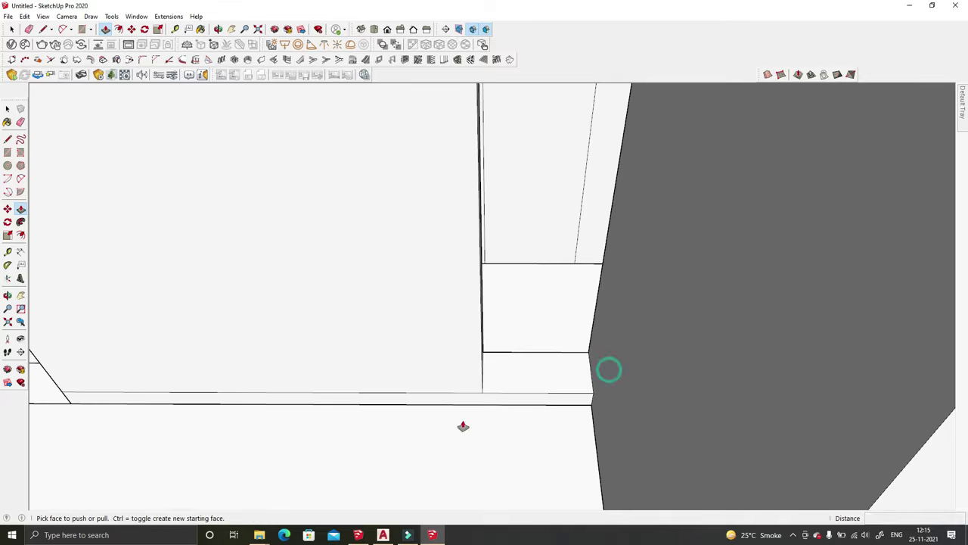
pyautogui.scroll(-5, 463, 426)
pyautogui.moveTo(493, 320); pyautogui.dragTo(514, 340, button='middle')
pyautogui.press('t')
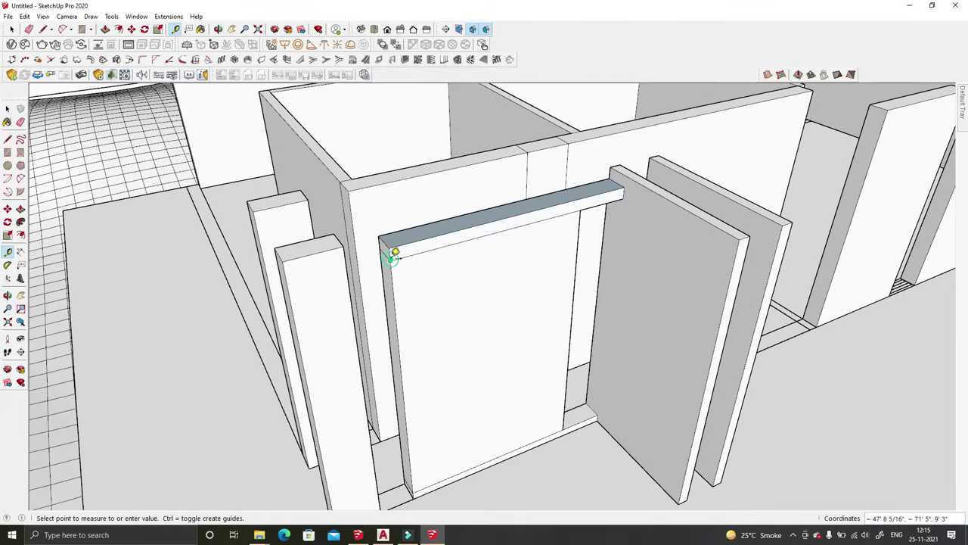
pyautogui.press('p')
pyautogui.moveTo(418, 483); pyautogui.dragTo(519, 428, button='middle')
pyautogui.scroll(3, 545, 424)
pyautogui.click(567, 418)
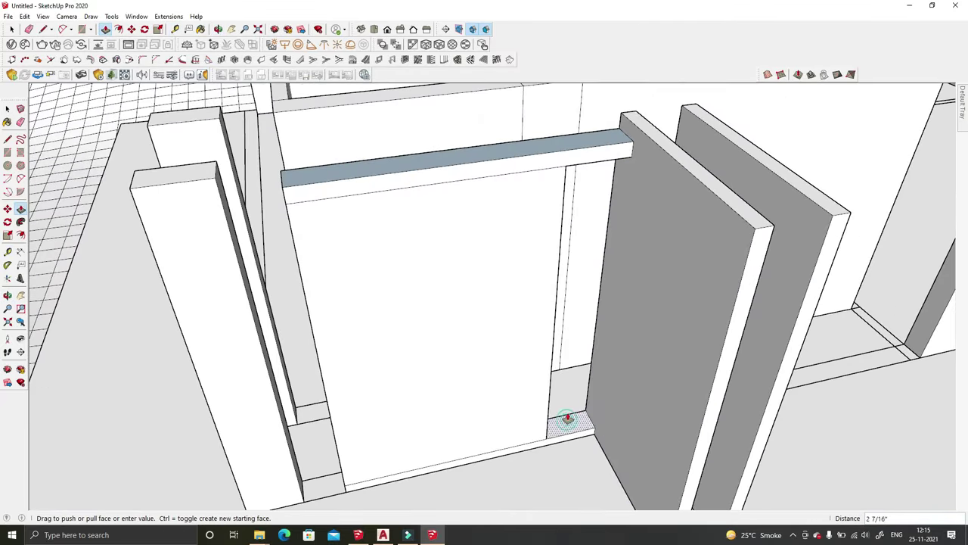
pyautogui.click(580, 431)
# Step: Erase the stray edges left at the panel's bottom corner
pyautogui.press('e')
pyautogui.scroll(5, 553, 426)
pyautogui.moveTo(530, 371); pyautogui.dragTo(428, 329, button='middle')
pyautogui.scroll(3, 503, 439)
pyautogui.scroll(-5, 502, 439)
pyautogui.scroll(5, 369, 438)
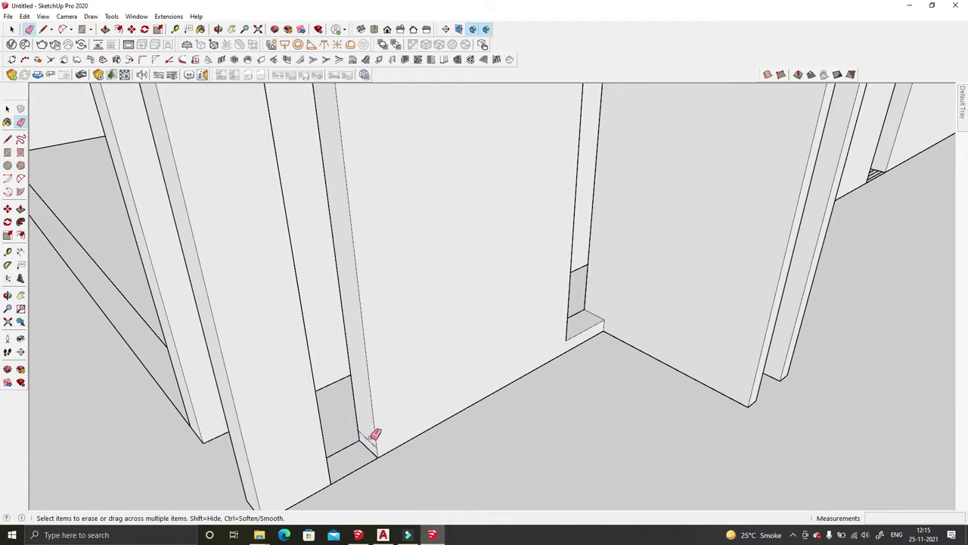
pyautogui.scroll(-5, 376, 436)
pyautogui.moveTo(375, 435)
pyautogui.mouseDown(button='middle')
pyautogui.moveTo(545, 273)
pyautogui.moveTo(520, 298)
pyautogui.moveTo(632, 360)
pyautogui.mouseUp(button='middle')
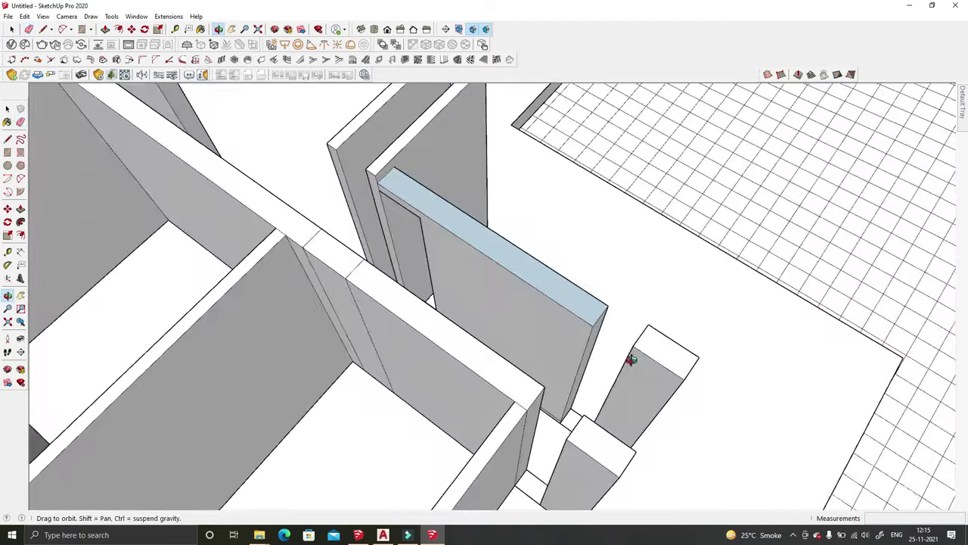
pyautogui.scroll(3, 526, 421)
pyautogui.moveTo(525, 421)
pyautogui.mouseDown(button='middle')
pyautogui.moveTo(389, 335)
pyautogui.moveTo(601, 249)
pyautogui.moveTo(371, 298)
pyautogui.moveTo(454, 287)
pyautogui.moveTo(265, 151)
pyautogui.mouseUp(button='middle')
# Step: Select the top rail with the two door-panel tops and open the group for editing
pyautogui.press('space')
pyautogui.moveTo(260, 151); pyautogui.dragTo(494, 224)
pyautogui.scroll(3, 453, 198)
pyautogui.rightClick(558, 194)
pyautogui.click(549, 296)
pyautogui.moveTo(550, 296)
pyautogui.mouseDown(button='middle')
pyautogui.moveTo(459, 281)
pyautogui.moveTo(402, 202)
pyautogui.moveTo(440, 148)
pyautogui.moveTo(395, 151)
pyautogui.moveTo(298, 200)
pyautogui.mouseUp(button='middle')
pyautogui.moveTo(470, 204)
pyautogui.mouseDown(button='middle')
pyautogui.moveTo(421, 232)
pyautogui.moveTo(510, 319)
pyautogui.moveTo(246, 259)
pyautogui.mouseUp(button='middle')
pyautogui.scroll(3, 421, 232)
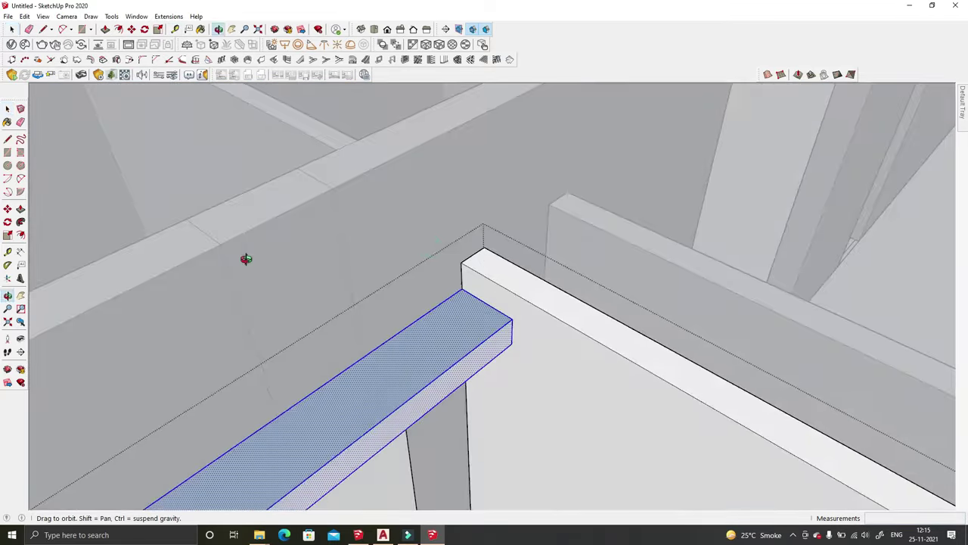
pyautogui.moveTo(460, 261)
pyautogui.mouseDown(button='middle')
pyautogui.moveTo(497, 277)
pyautogui.moveTo(413, 271)
pyautogui.mouseUp(button='middle')
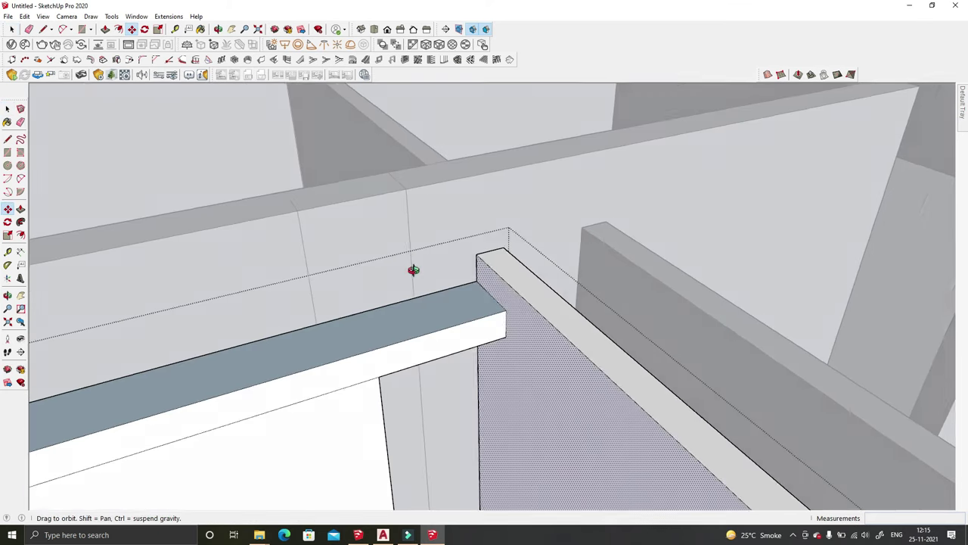
# Step: Erase the extra lines around the top rail inside the group
pyautogui.click(10, 28)
pyautogui.moveTo(409, 325); pyautogui.dragTo(428, 365, button='middle')
pyautogui.moveTo(479, 307); pyautogui.dragTo(251, 143, button='middle')
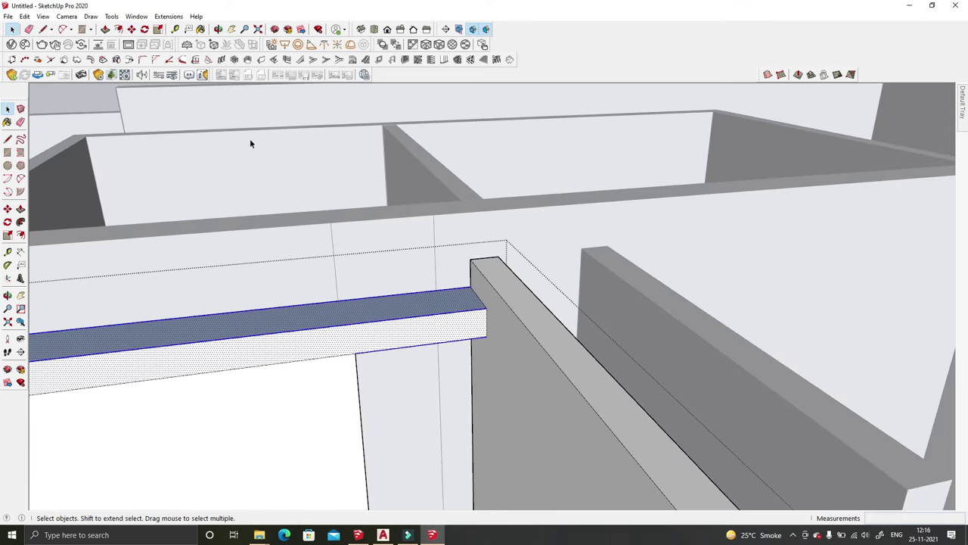
pyautogui.moveTo(488, 282)
pyautogui.mouseDown(button='middle')
pyautogui.moveTo(547, 280)
pyautogui.moveTo(441, 238)
pyautogui.moveTo(409, 296)
pyautogui.moveTo(473, 253)
pyautogui.moveTo(436, 368)
pyautogui.mouseUp(button='middle')
pyautogui.scroll(5, 403, 323)
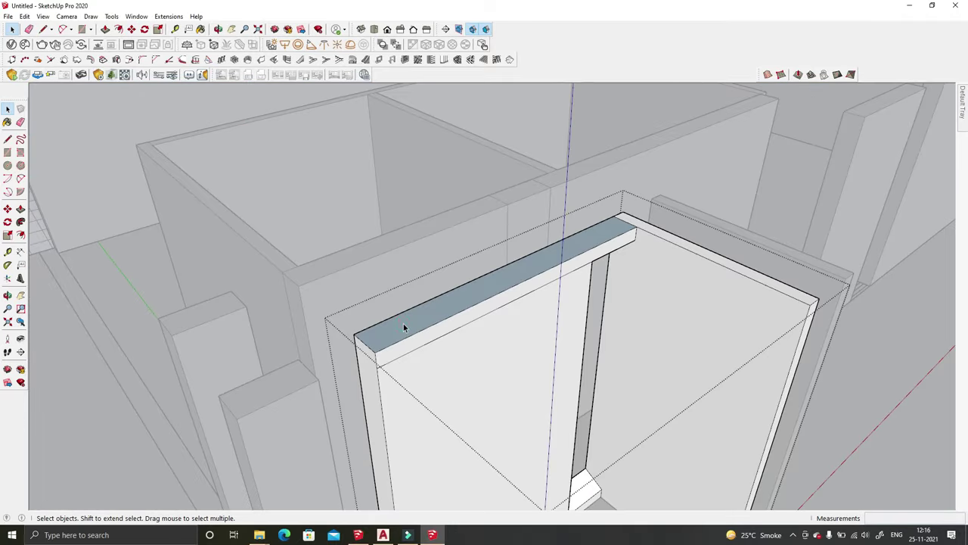
pyautogui.rightClick(403, 323)
pyautogui.press('Escape')
pyautogui.press('e')
pyautogui.moveTo(496, 342)
pyautogui.mouseDown(button='middle')
pyautogui.moveTo(492, 324)
pyautogui.moveTo(671, 296)
pyautogui.moveTo(489, 180)
pyautogui.moveTo(595, 201)
pyautogui.moveTo(598, 268)
pyautogui.moveTo(425, 207)
pyautogui.moveTo(358, 224)
pyautogui.moveTo(345, 252)
pyautogui.moveTo(423, 348)
pyautogui.moveTo(653, 439)
pyautogui.moveTo(470, 376)
pyautogui.mouseUp(button='middle')
pyautogui.press('space')
pyautogui.scroll(-2, 470, 376)
# Step: Draw a thin rectangle at the wall gap and push it 2" to close it
pyautogui.scroll(5, 651, 373)
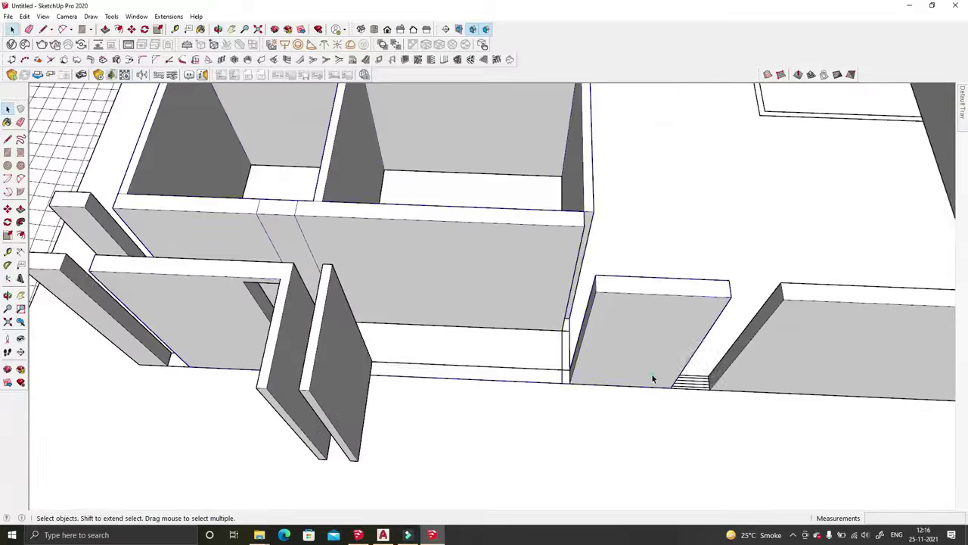
pyautogui.scroll(3, 737, 389)
pyautogui.scroll(2, 737, 389)
pyautogui.press('r')
pyautogui.moveTo(202, 82)
pyautogui.mouseDown(button='middle')
pyautogui.moveTo(340, 277)
pyautogui.moveTo(519, 378)
pyautogui.moveTo(916, 421)
pyautogui.moveTo(587, 291)
pyautogui.mouseUp(button='middle')
pyautogui.click(586, 291)
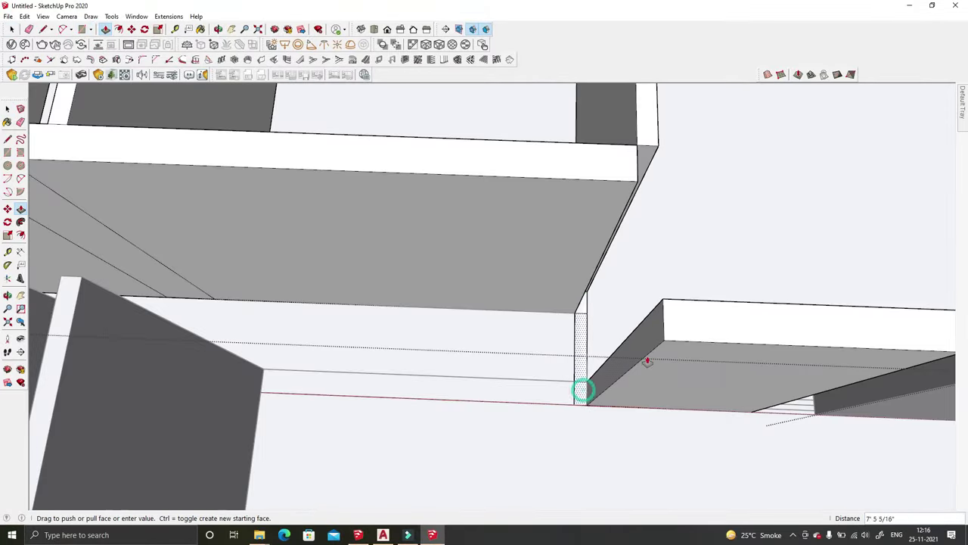
pyautogui.press('p')
pyautogui.moveTo(684, 346)
pyautogui.mouseDown(button='middle')
pyautogui.moveTo(508, 277)
pyautogui.moveTo(458, 328)
pyautogui.moveTo(696, 283)
pyautogui.moveTo(554, 324)
pyautogui.moveTo(674, 395)
pyautogui.mouseUp(button='middle')
pyautogui.press('e')
pyautogui.click(553, 268)
# Step: Erase the stray vertical edge on the wall and inspect the wall groups at the gap
pyautogui.click(496, 284)
pyautogui.scroll(-3, 554, 324)
pyautogui.scroll(5, 570, 372)
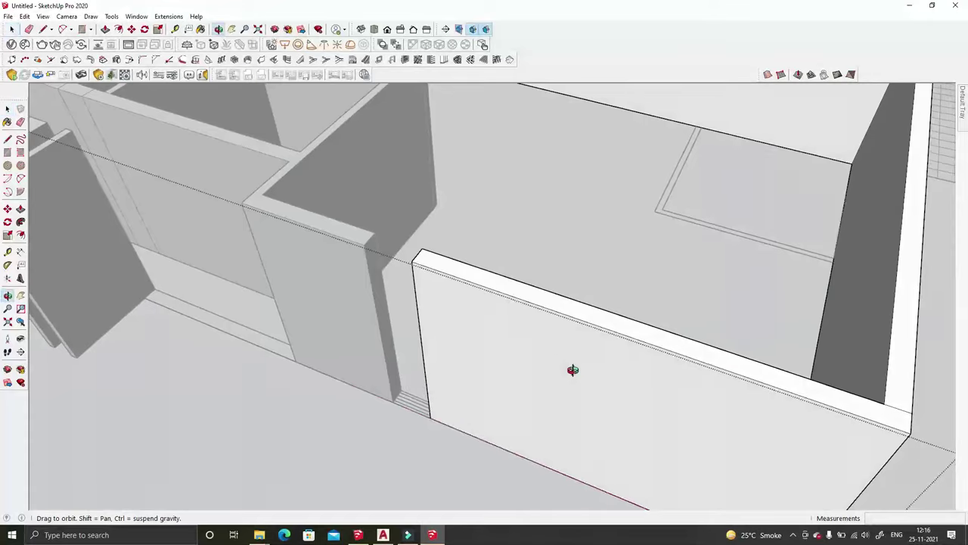
pyautogui.moveTo(570, 371); pyautogui.dragTo(380, 305, button='middle')
pyautogui.click(380, 305)
pyautogui.rightClick(485, 281)
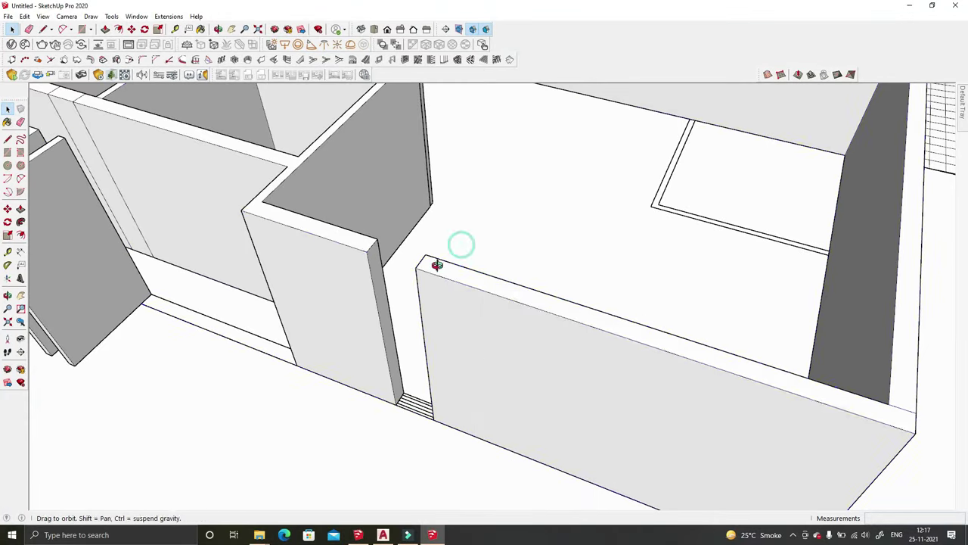
pyautogui.moveTo(434, 263); pyautogui.dragTo(56, 34, button='middle')
pyautogui.click(52, 44)
pyautogui.scroll(1, 382, 412)
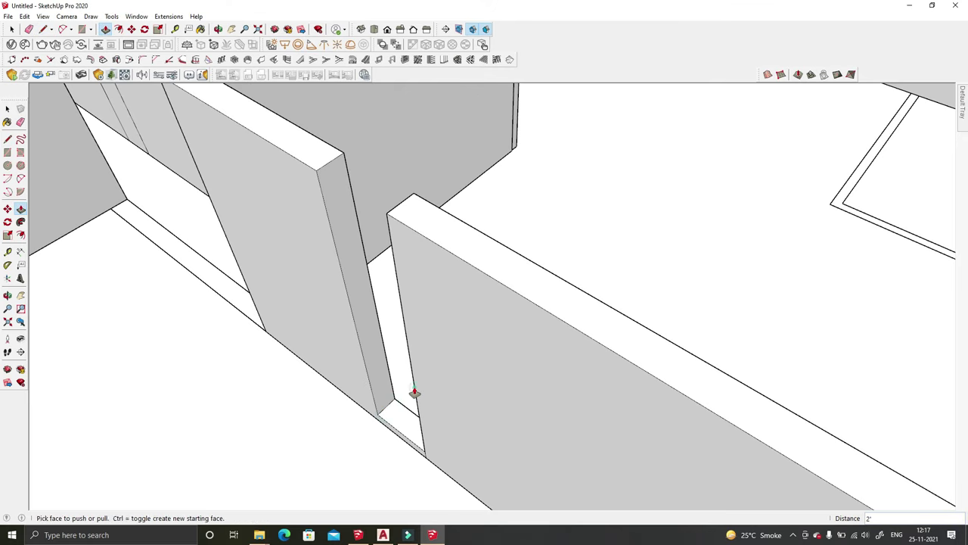
# Step: Erase the leftover seam edges between the two front wall pieces
pyautogui.press('space')
pyautogui.scroll(-3, 631, 385)
pyautogui.press('e')
pyautogui.scroll(3, 603, 409)
pyautogui.moveTo(603, 409)
pyautogui.mouseDown(button='middle')
pyautogui.moveTo(234, 328)
pyautogui.moveTo(395, 385)
pyautogui.mouseUp(button='middle')
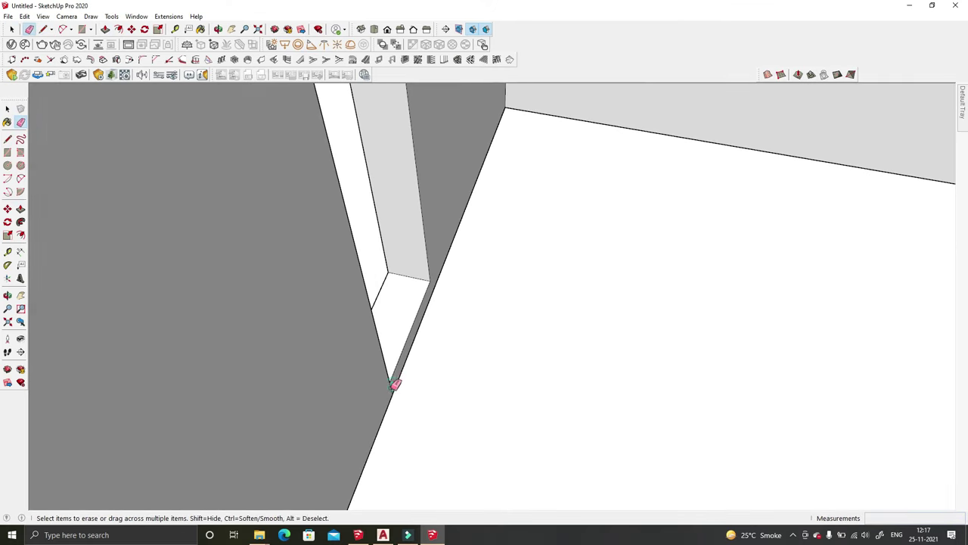
pyautogui.press('space')
pyautogui.scroll(-5, 498, 419)
pyautogui.scroll(-3, 598, 333)
# Step: Check the wall group's context menu, clear the selection and orbit back out
pyautogui.rightClick(598, 336)
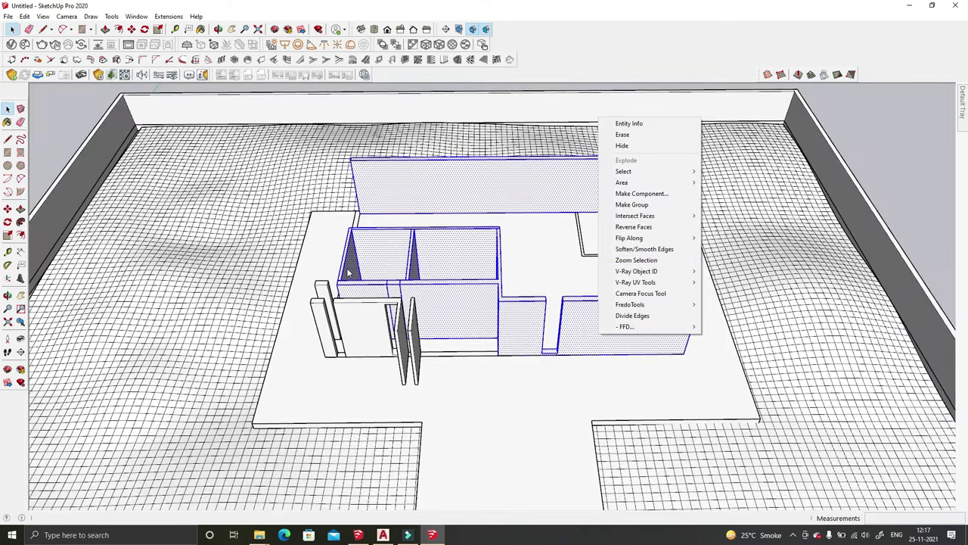
pyautogui.rightClick(321, 285)
pyautogui.click(379, 382)
pyautogui.moveTo(588, 395); pyautogui.dragTo(469, 375, button='middle')
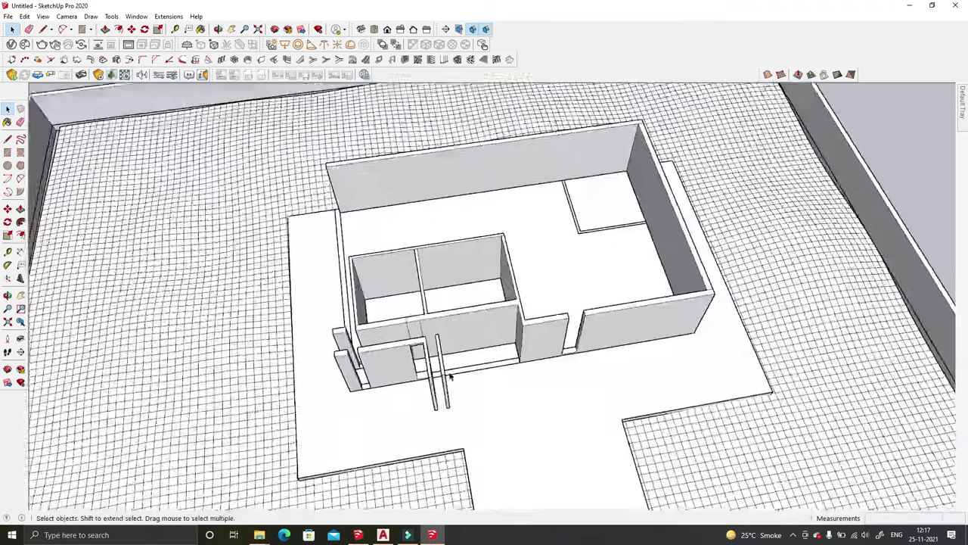
pyautogui.scroll(5, 469, 375)
pyautogui.scroll(-5, 469, 374)
pyautogui.scroll(-3, 551, 321)
# Step: Draw the opening rectangle on the front wall of the two inner rooms
pyautogui.press('space')
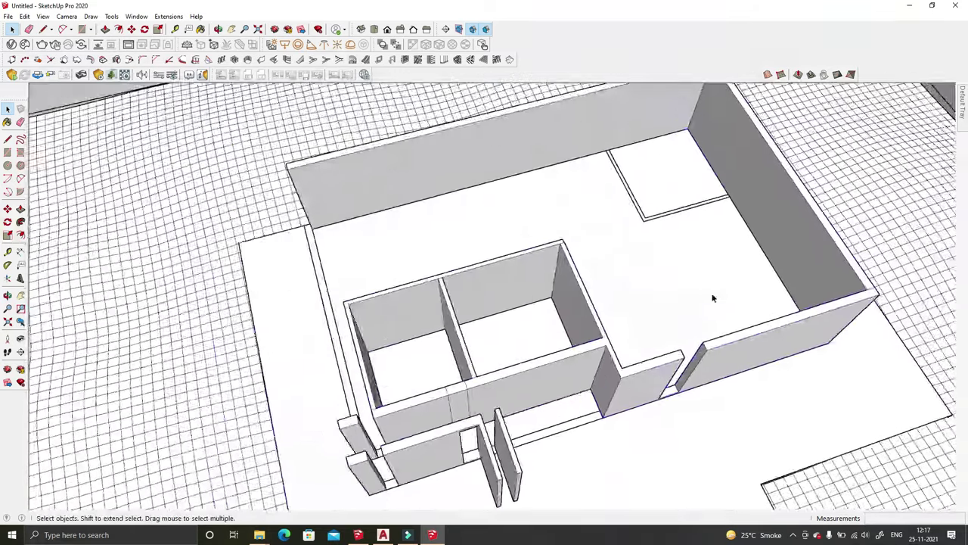
pyautogui.press('r')
pyautogui.scroll(3, 749, 227)
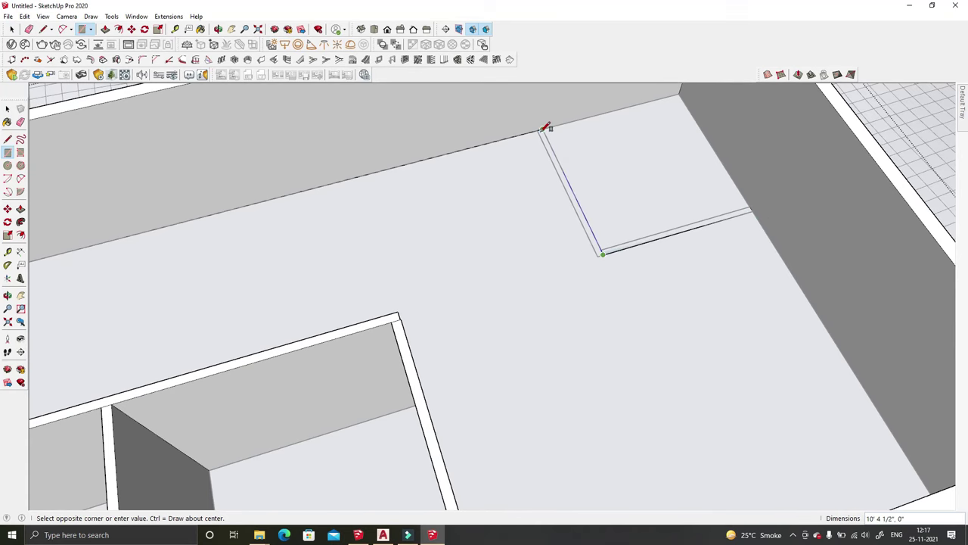
pyautogui.rightClick(609, 189)
pyautogui.click(640, 208)
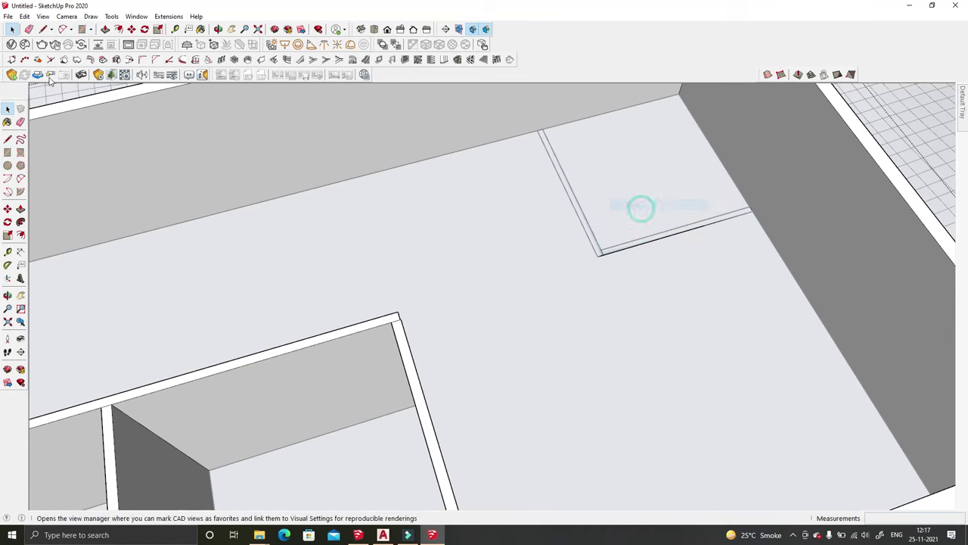
pyautogui.click(105, 28)
pyautogui.scroll(-3, 598, 253)
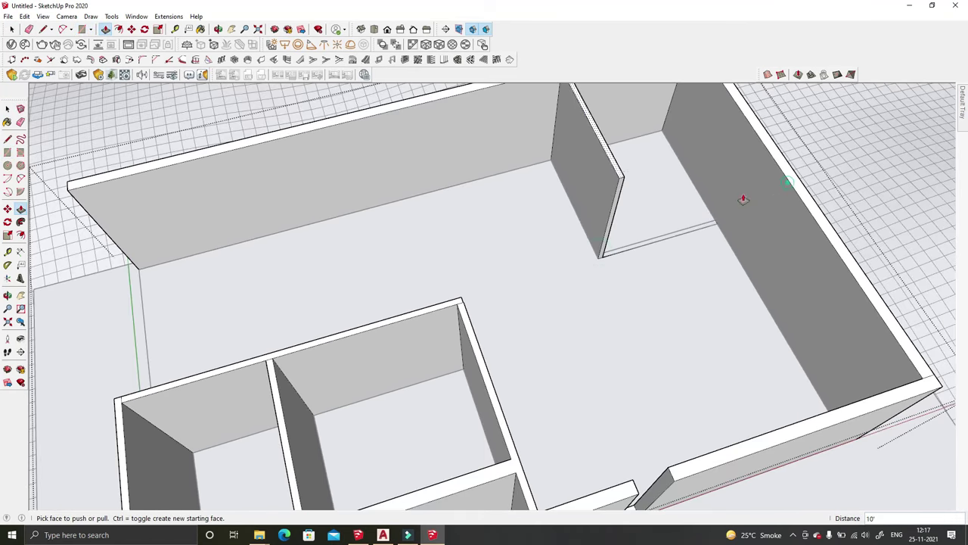
pyautogui.scroll(-3, 743, 199)
pyautogui.moveTo(616, 245)
pyautogui.mouseDown(button='middle')
pyautogui.moveTo(525, 156)
pyautogui.moveTo(579, 164)
pyautogui.moveTo(481, 346)
pyautogui.moveTo(83, 33)
pyautogui.mouseUp(button='middle')
pyautogui.scroll(2, 382, 342)
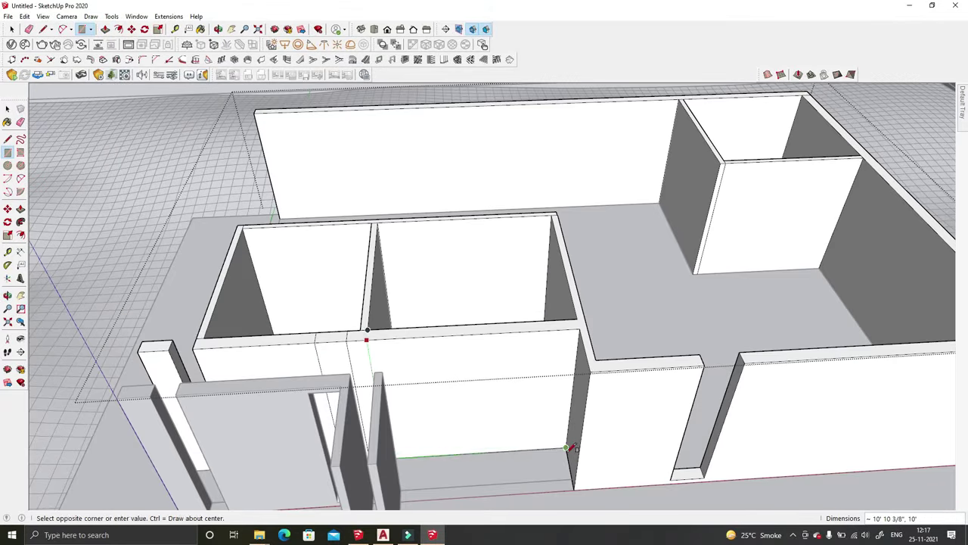
pyautogui.scroll(-2, 367, 335)
pyautogui.press('Escape')
# Step: Push the rectangle through the wall to cut the opening
pyautogui.click(120, 30)
pyautogui.scroll(1, 399, 336)
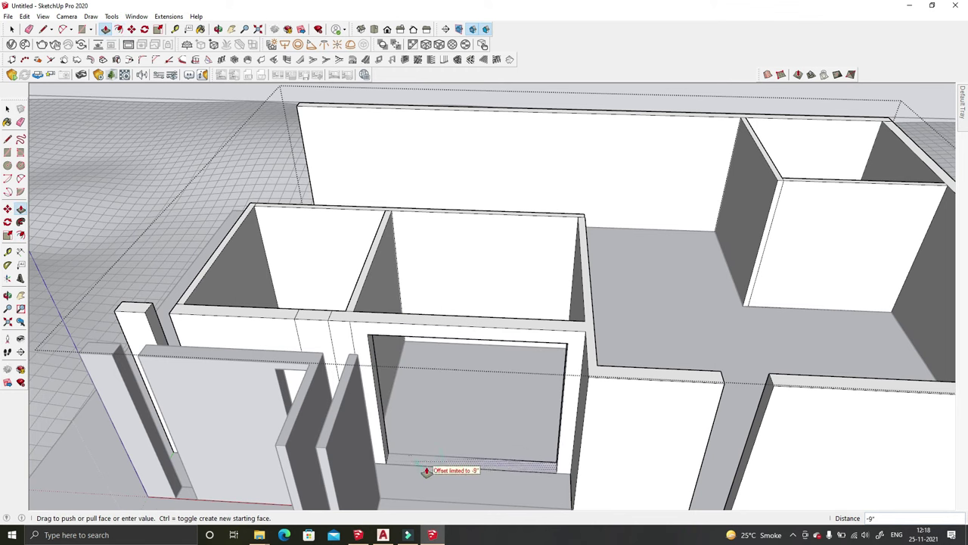
pyautogui.scroll(-4, 432, 425)
pyautogui.moveTo(453, 296)
pyautogui.mouseDown(button='middle')
pyautogui.moveTo(491, 198)
pyautogui.moveTo(454, 184)
pyautogui.moveTo(444, 197)
pyautogui.moveTo(483, 295)
pyautogui.moveTo(601, 322)
pyautogui.mouseUp(button='middle')
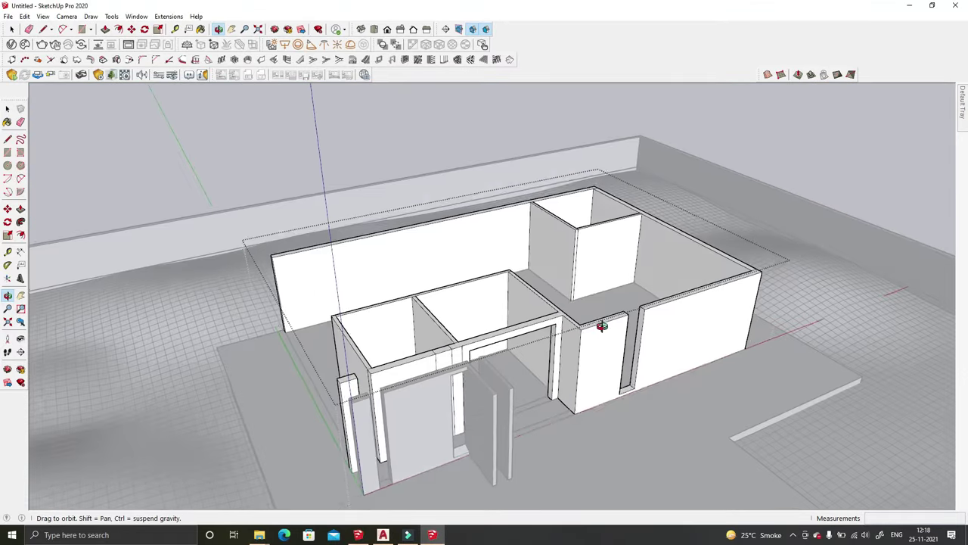
pyautogui.scroll(5, 567, 326)
# Step: Push/Pull the opening's side face 2'
pyautogui.press('e')
pyautogui.press('p')
pyautogui.scroll(2, 553, 331)
pyautogui.scroll(-4, 530, 349)
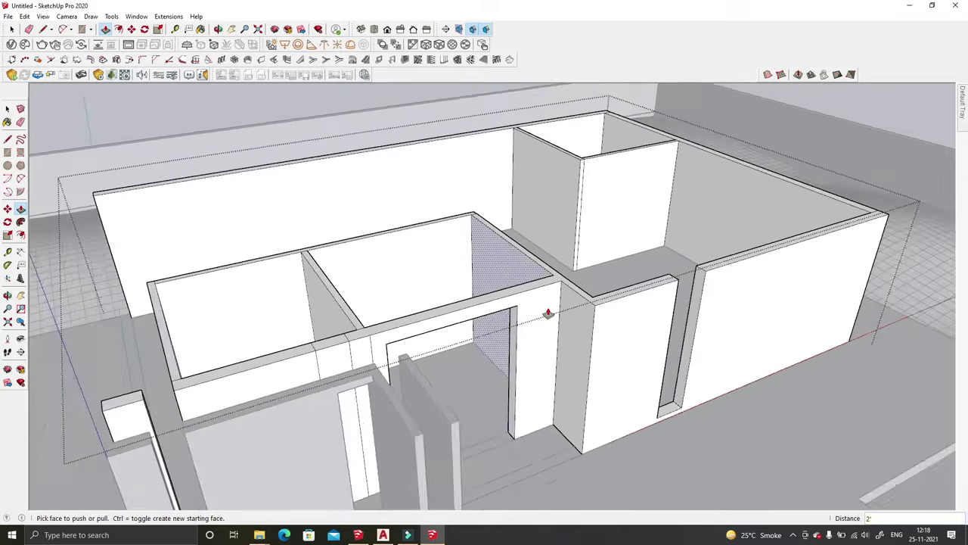
pyautogui.scroll(-3, 547, 309)
pyautogui.press('space')
pyautogui.moveTo(547, 310)
pyautogui.mouseDown(button='middle')
pyautogui.moveTo(396, 288)
pyautogui.moveTo(378, 227)
pyautogui.mouseUp(button='middle')
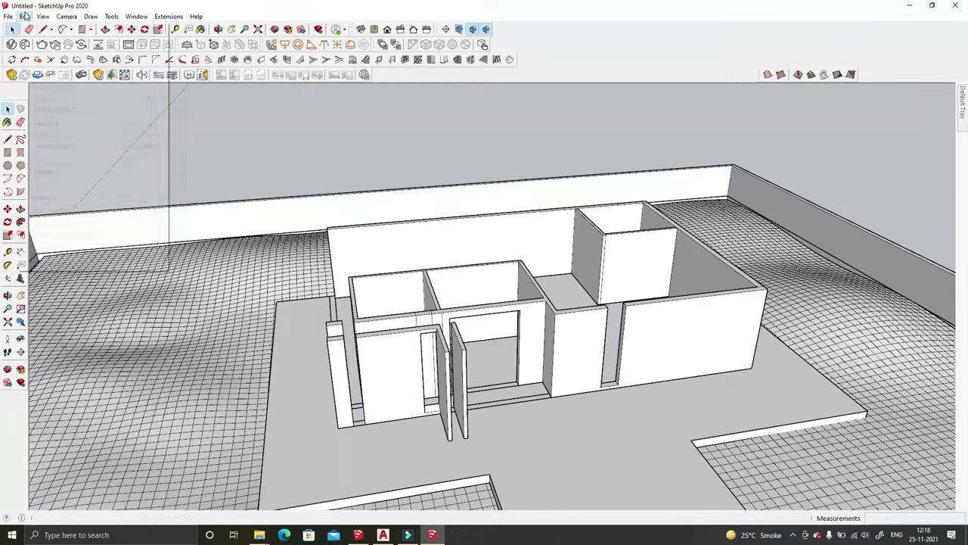
# Step: Unhide all hidden geometry and undo the face covering the building top
pyautogui.click(188, 192)
pyautogui.moveTo(530, 356)
pyautogui.mouseDown(button='middle')
pyautogui.moveTo(575, 379)
pyautogui.moveTo(545, 333)
pyautogui.mouseUp(button='middle')
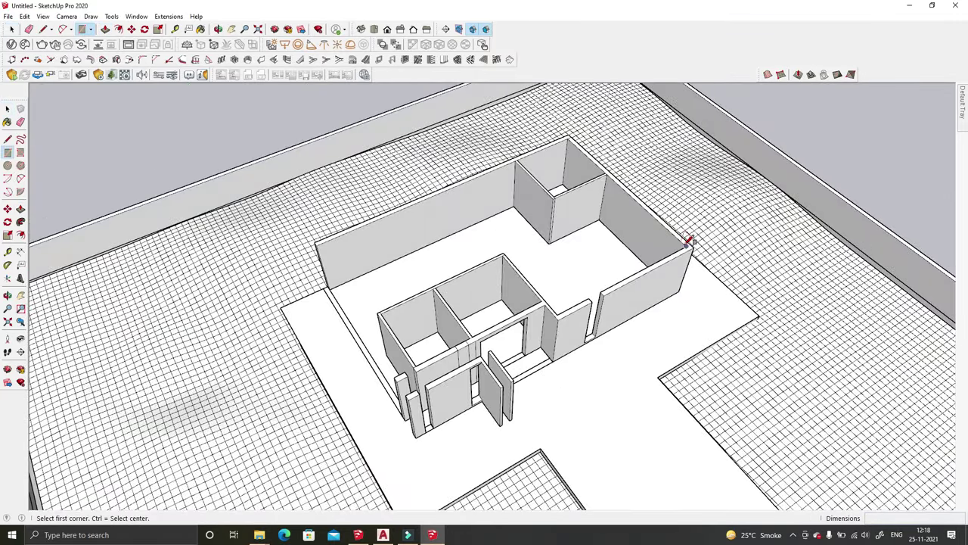
pyautogui.hotkey('ctrl', 'z')
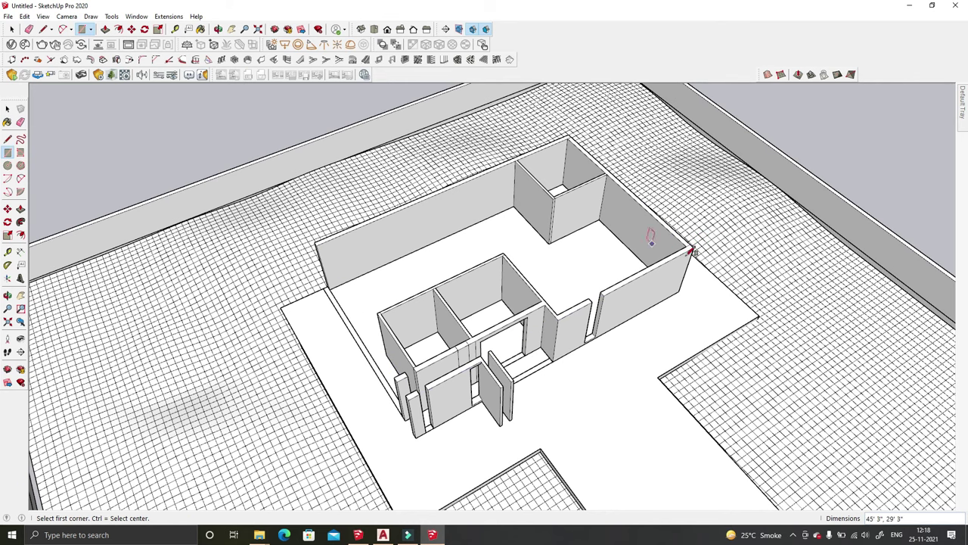
pyautogui.click(334, 225)
pyautogui.scroll(5, 296, 253)
pyautogui.click(320, 261)
pyautogui.scroll(-5, 320, 261)
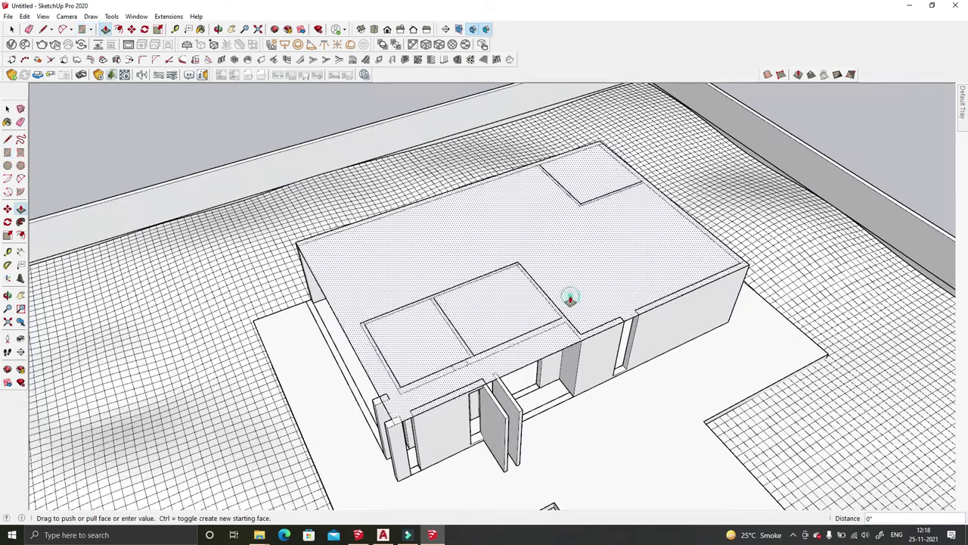
pyautogui.scroll(5, 407, 363)
pyautogui.press('space')
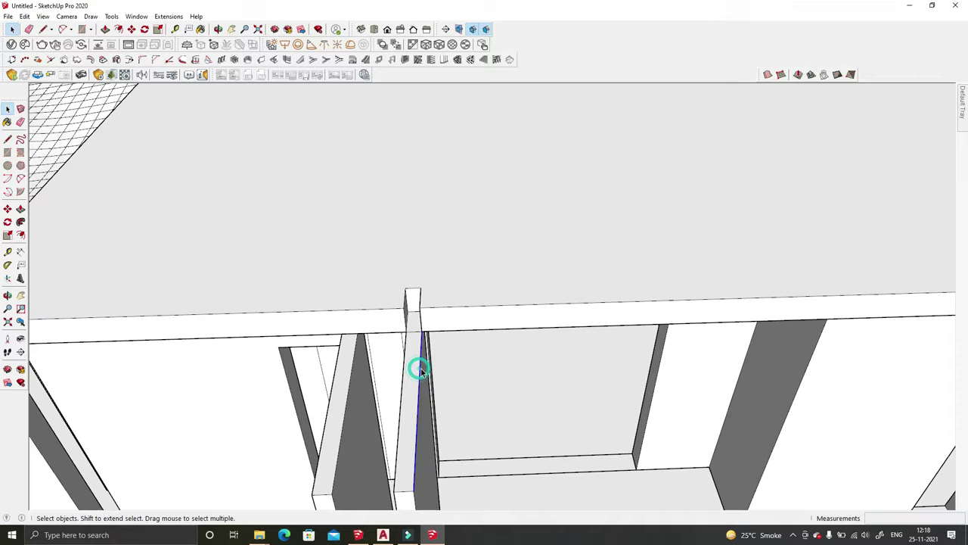
pyautogui.scroll(-5, 444, 355)
# Step: Select the door and apply an option from its context menu
pyautogui.click(417, 326)
pyautogui.rightClick(416, 325)
pyautogui.click(492, 210)
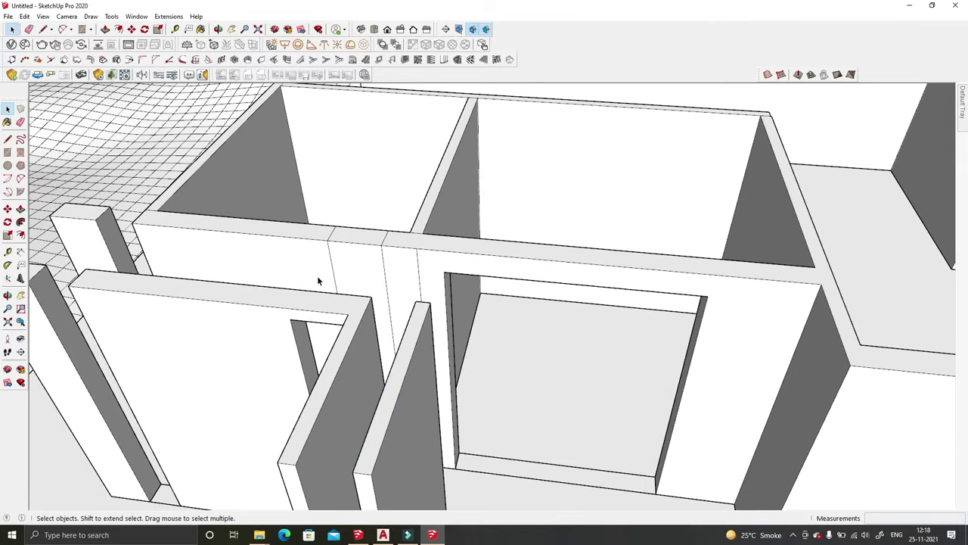
# Step: Draw a rectangular slab over the wall tops and make it a group
pyautogui.click(82, 28)
pyautogui.scroll(-3, 599, 244)
pyautogui.scroll(-2, 363, 147)
pyautogui.scroll(3, 378, 156)
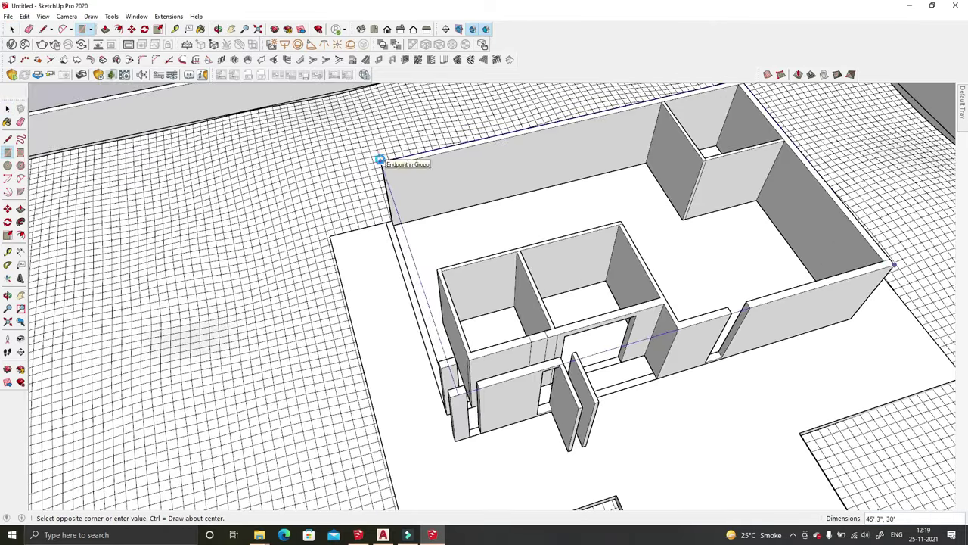
pyautogui.scroll(3, 378, 156)
pyautogui.scroll(3, 519, 396)
pyautogui.scroll(2, 522, 395)
pyautogui.click(523, 395)
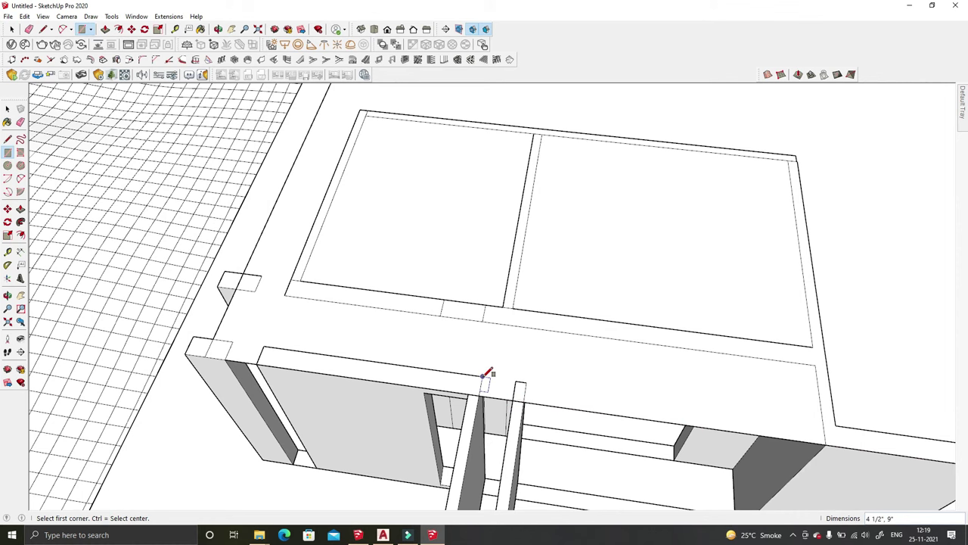
pyautogui.press('space')
pyautogui.click(621, 227)
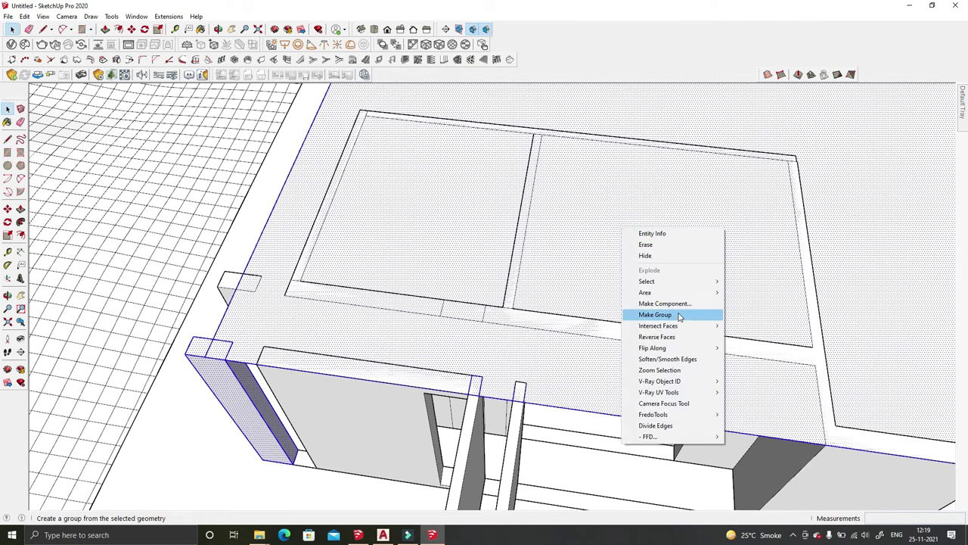
pyautogui.click(655, 314)
pyautogui.press('e')
# Step: Move-copy the whole building upward with Ctrl, stacking a second storey on top
pyautogui.moveTo(477, 373)
pyautogui.mouseDown(button='middle')
pyautogui.moveTo(514, 313)
pyautogui.moveTo(581, 337)
pyautogui.moveTo(631, 311)
pyautogui.mouseUp(button='middle')
pyautogui.press('space')
pyautogui.click(581, 337)
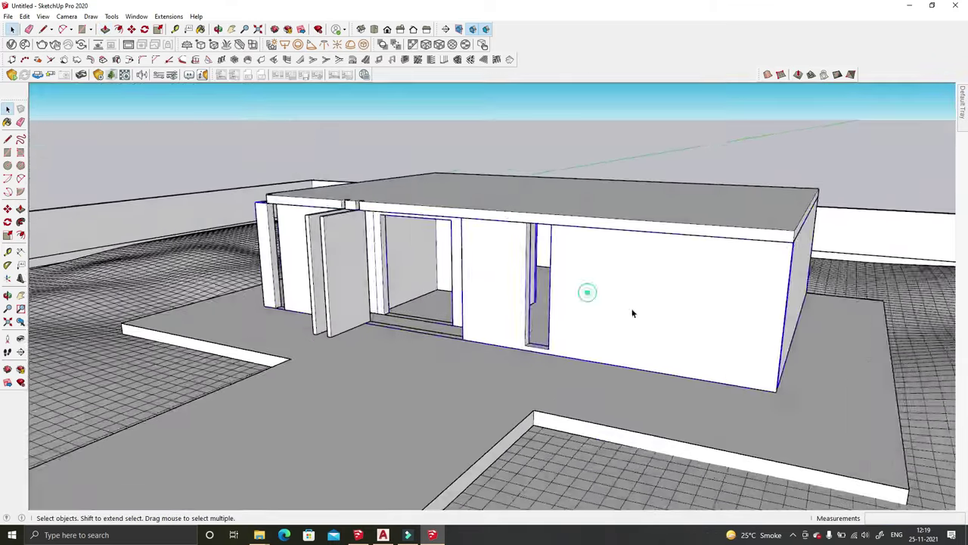
pyautogui.click(131, 29)
pyautogui.click(760, 385)
pyautogui.moveTo(760, 385)
pyautogui.mouseDown(button='middle')
pyautogui.moveTo(553, 312)
pyautogui.moveTo(479, 265)
pyautogui.moveTo(607, 272)
pyautogui.moveTo(438, 259)
pyautogui.mouseUp(button='middle')
pyautogui.press('space')
pyautogui.scroll(3, 553, 312)
# Step: Explode the copied upper storey
pyautogui.rightClick(426, 255)
pyautogui.click(479, 338)
pyautogui.moveTo(478, 338); pyautogui.dragTo(464, 406, button='middle')
pyautogui.scroll(3, 464, 406)
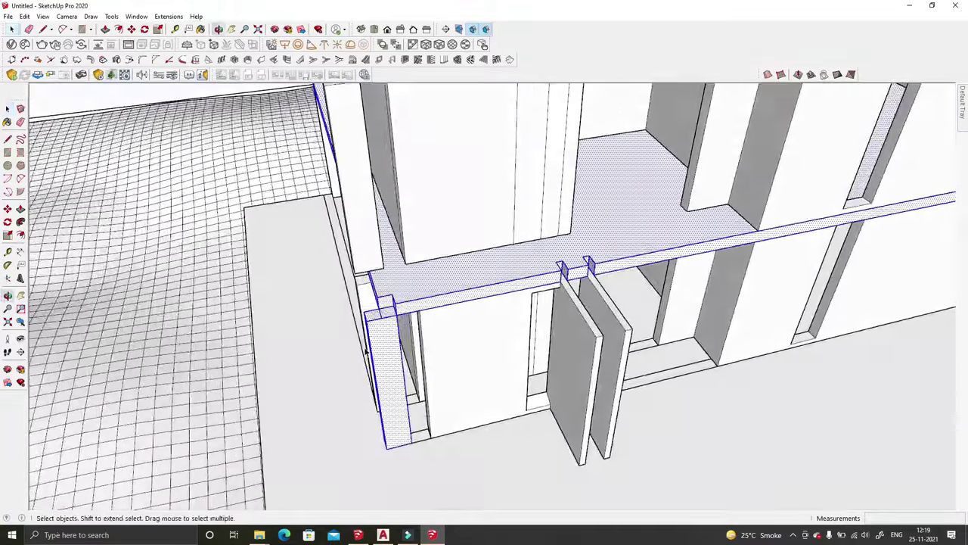
pyautogui.scroll(3, 426, 324)
pyautogui.scroll(-3, 402, 359)
pyautogui.moveTo(402, 359)
pyautogui.mouseDown(button='middle')
pyautogui.moveTo(460, 255)
pyautogui.moveTo(322, 243)
pyautogui.mouseUp(button='middle')
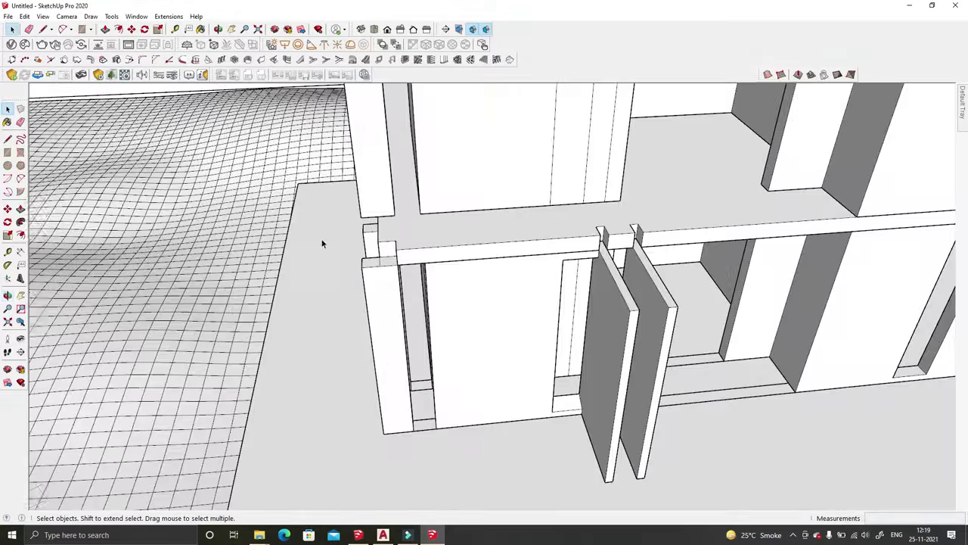
# Step: Open the slab group for editing and erase the leftover edge at its corner
pyautogui.rightClick(388, 327)
pyautogui.click(432, 190)
pyautogui.moveTo(432, 189); pyautogui.dragTo(446, 252, button='middle')
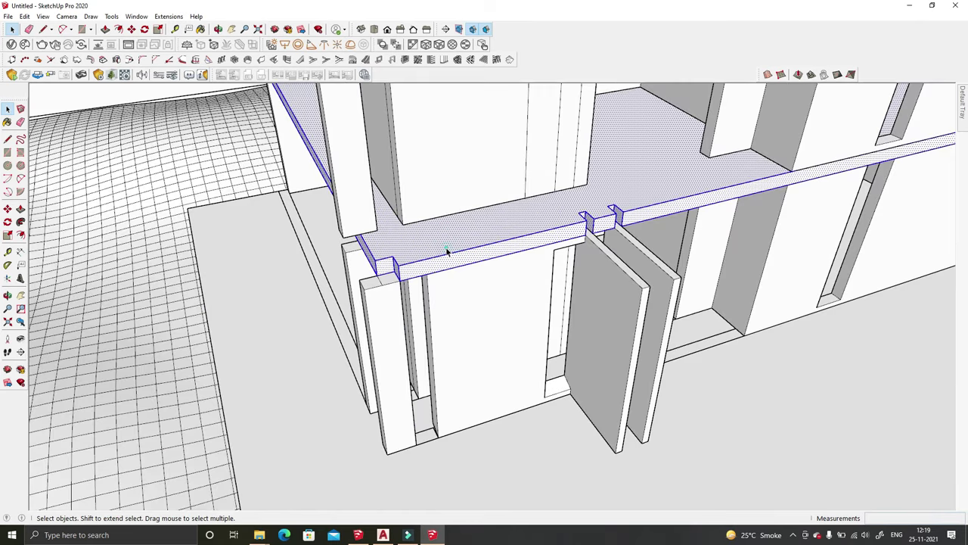
pyautogui.doubleClick(393, 272)
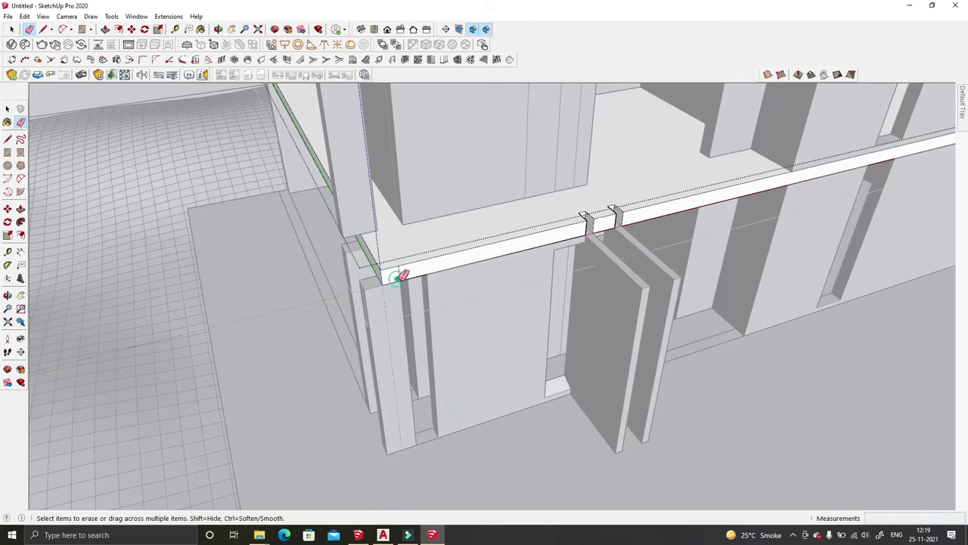
pyautogui.press('space')
pyautogui.moveTo(401, 277); pyautogui.dragTo(353, 275, button='middle')
pyautogui.click(438, 260)
pyautogui.doubleClick(409, 275)
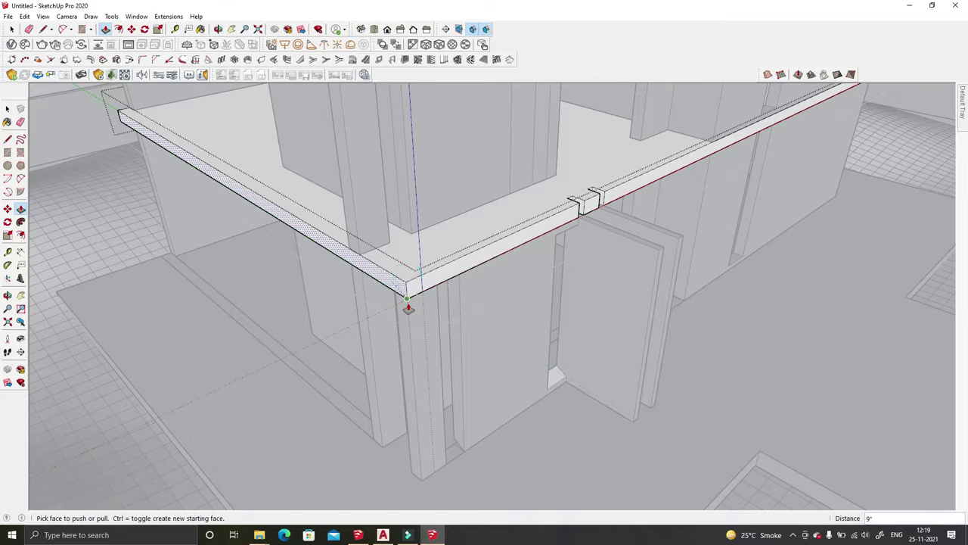
pyautogui.scroll(-5, 408, 306)
pyautogui.moveTo(430, 320)
pyautogui.mouseDown(button='middle')
pyautogui.moveTo(535, 312)
pyautogui.moveTo(533, 336)
pyautogui.moveTo(424, 169)
pyautogui.moveTo(446, 320)
pyautogui.mouseUp(button='middle')
pyautogui.scroll(3, 533, 336)
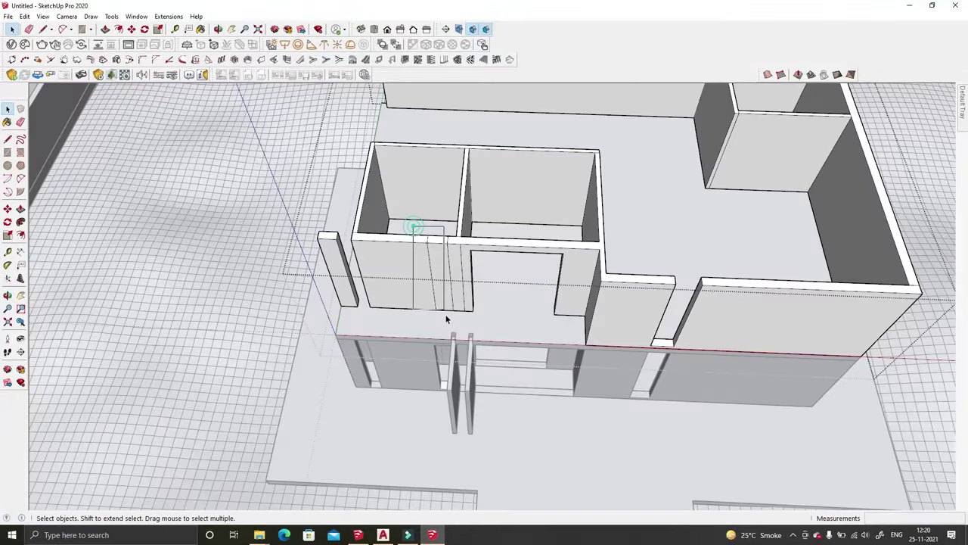
# Step: Orbit and zoom in to inspect the upper-floor rooms and window opening
pyautogui.press('m')
pyautogui.scroll(3, 448, 242)
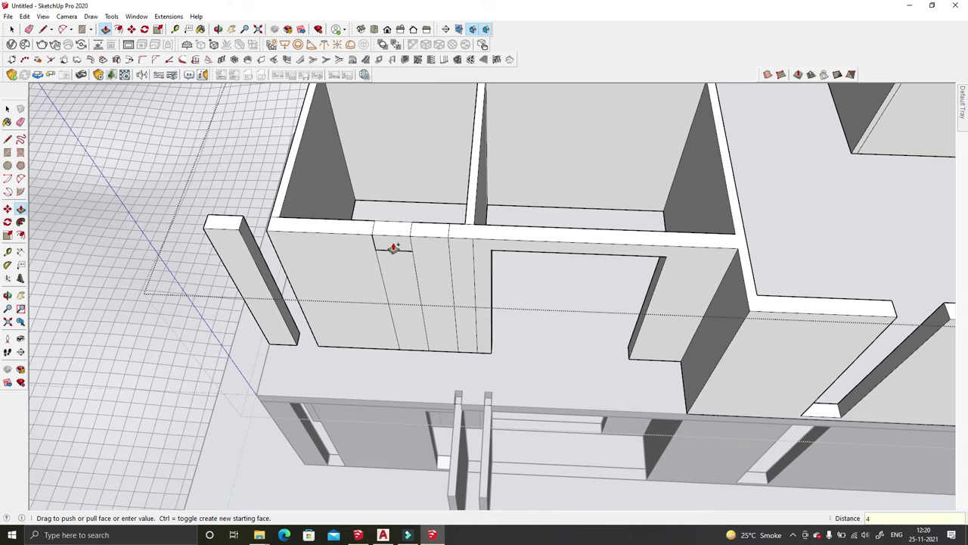
pyautogui.moveTo(397, 233)
pyautogui.mouseDown(button='middle')
pyautogui.moveTo(558, 212)
pyautogui.moveTo(462, 225)
pyautogui.moveTo(451, 284)
pyautogui.mouseUp(button='middle')
pyautogui.moveTo(466, 236); pyautogui.dragTo(429, 294, button='middle')
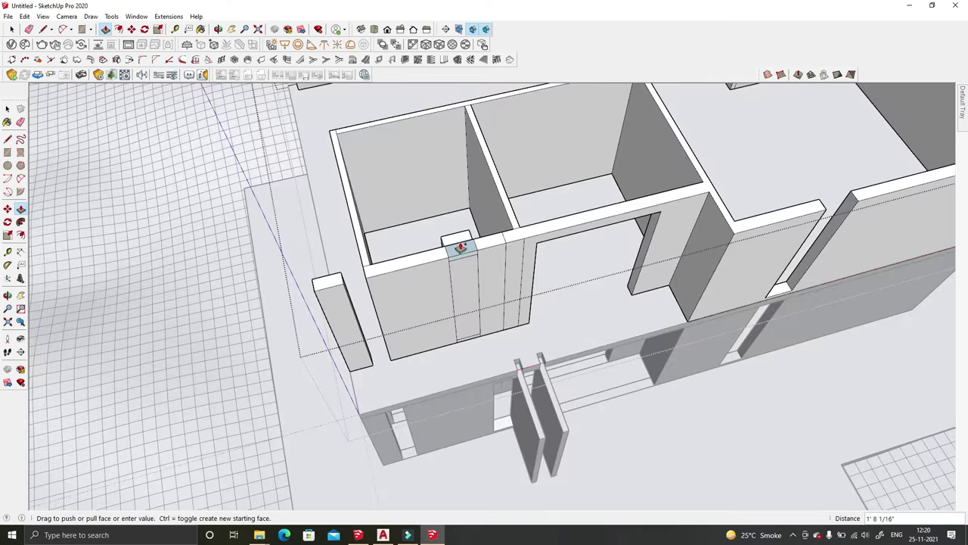
pyautogui.press('e')
pyautogui.scroll(3, 464, 246)
pyautogui.scroll(3, 388, 259)
pyautogui.scroll(2, 540, 251)
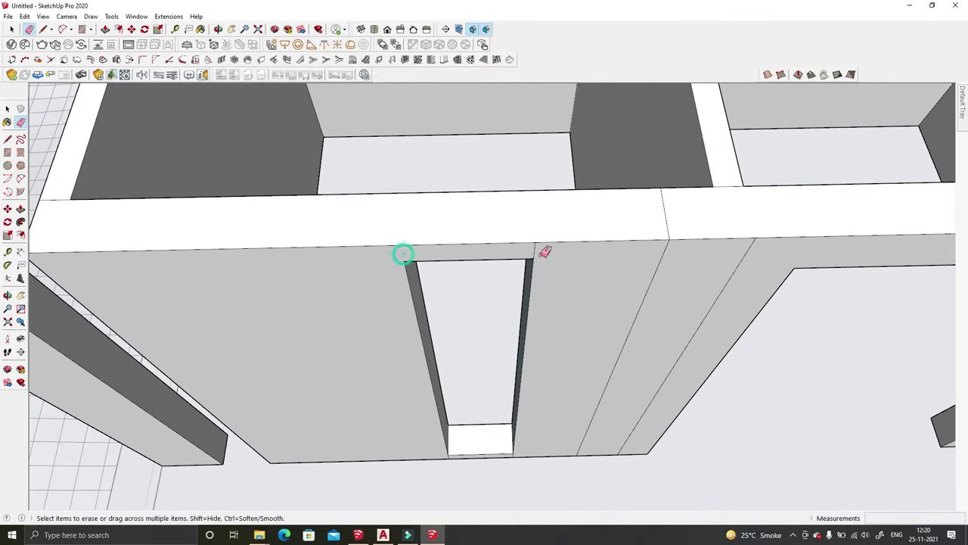
pyautogui.scroll(2, 536, 422)
pyautogui.moveTo(535, 421); pyautogui.dragTo(500, 458, button='middle')
pyautogui.scroll(-5, 711, 341)
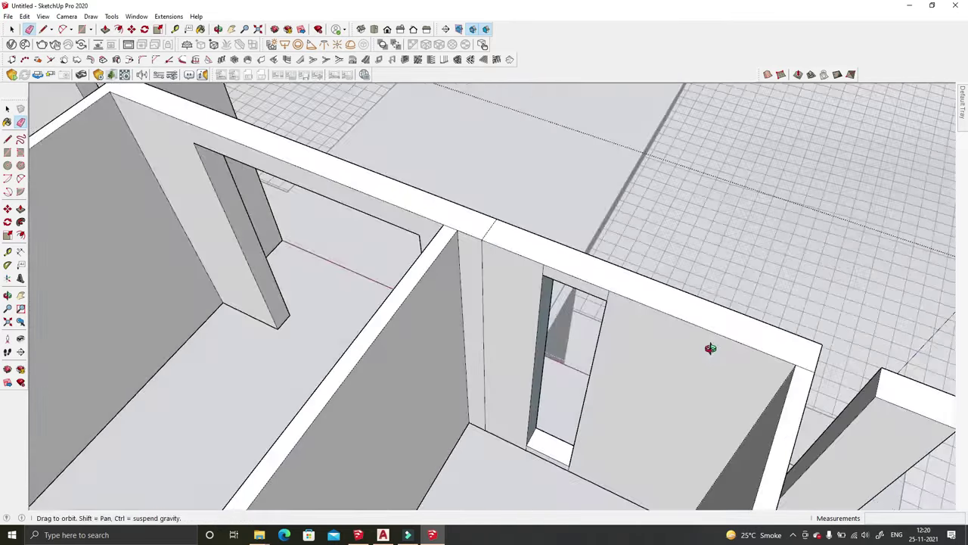
pyautogui.scroll(5, 579, 220)
pyautogui.moveTo(580, 220)
pyautogui.mouseDown(button='middle')
pyautogui.moveTo(493, 261)
pyautogui.moveTo(526, 417)
pyautogui.moveTo(621, 458)
pyautogui.mouseUp(button='middle')
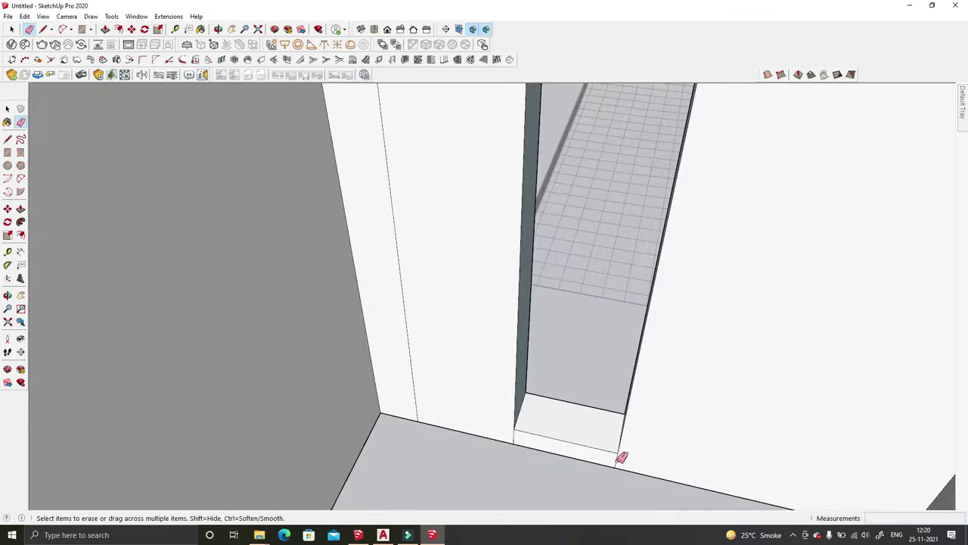
pyautogui.scroll(-3, 412, 374)
# Step: Select an upper-floor wall face and check its context menu
pyautogui.moveTo(478, 368); pyautogui.dragTo(201, 255, button='middle')
pyautogui.press('space')
pyautogui.rightClick(269, 182)
pyautogui.click(314, 291)
pyautogui.scroll(-5, 696, 363)
pyautogui.moveTo(696, 363)
pyautogui.mouseDown(button='middle')
pyautogui.moveTo(573, 318)
pyautogui.moveTo(550, 242)
pyautogui.moveTo(588, 259)
pyautogui.moveTo(559, 207)
pyautogui.moveTo(575, 250)
pyautogui.mouseUp(button='middle')
pyautogui.scroll(5, 707, 240)
# Step: Push/Pull a narrow upper-floor wall face out toward the doorway
pyautogui.press('p')
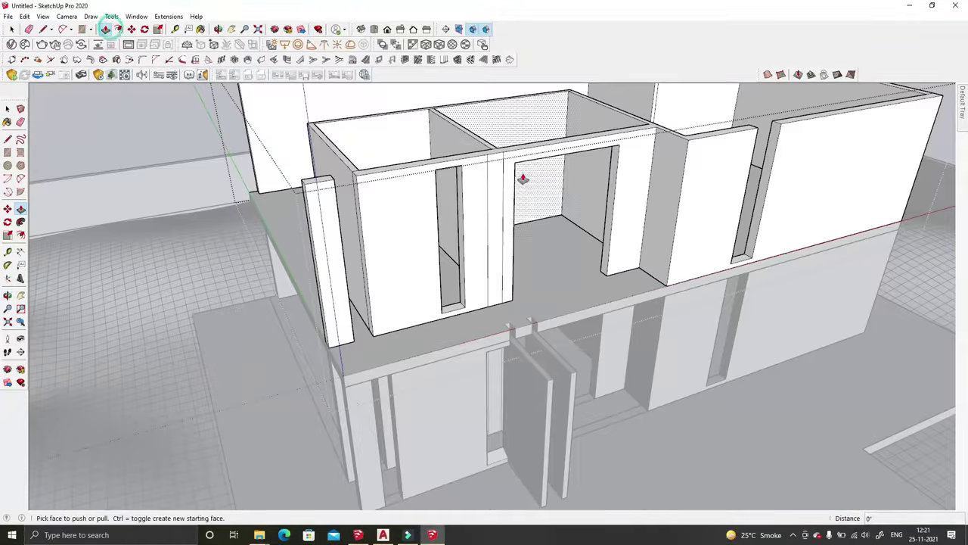
pyautogui.click(695, 181)
pyautogui.moveTo(713, 190)
pyautogui.mouseDown(button='middle')
pyautogui.moveTo(454, 195)
pyautogui.moveTo(439, 169)
pyautogui.mouseUp(button='middle')
pyautogui.scroll(3, 428, 235)
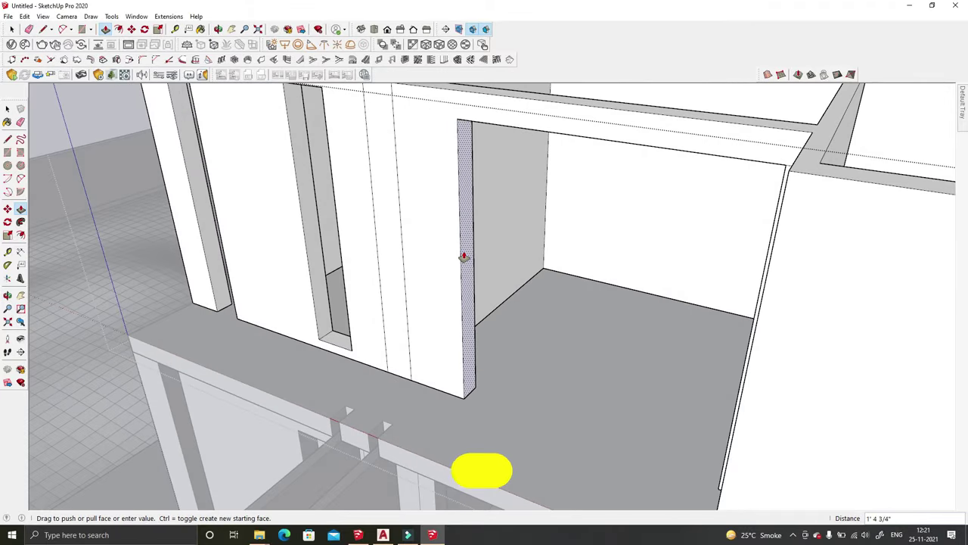
pyautogui.click(464, 257)
pyautogui.press('space')
pyautogui.scroll(-5, 168, 140)
pyautogui.scroll(-3, 169, 140)
pyautogui.scroll(2, 623, 325)
pyautogui.moveTo(158, 255)
pyautogui.mouseDown(button='middle')
pyautogui.moveTo(624, 325)
pyautogui.moveTo(579, 353)
pyautogui.mouseUp(button='middle')
# Step: Push an upper-floor wall face in by 4 1/2" along the wall-top strip
pyautogui.press('p')
pyautogui.scroll(3, 580, 353)
pyautogui.click(544, 346)
pyautogui.click(544, 346)
pyautogui.scroll(2, 510, 236)
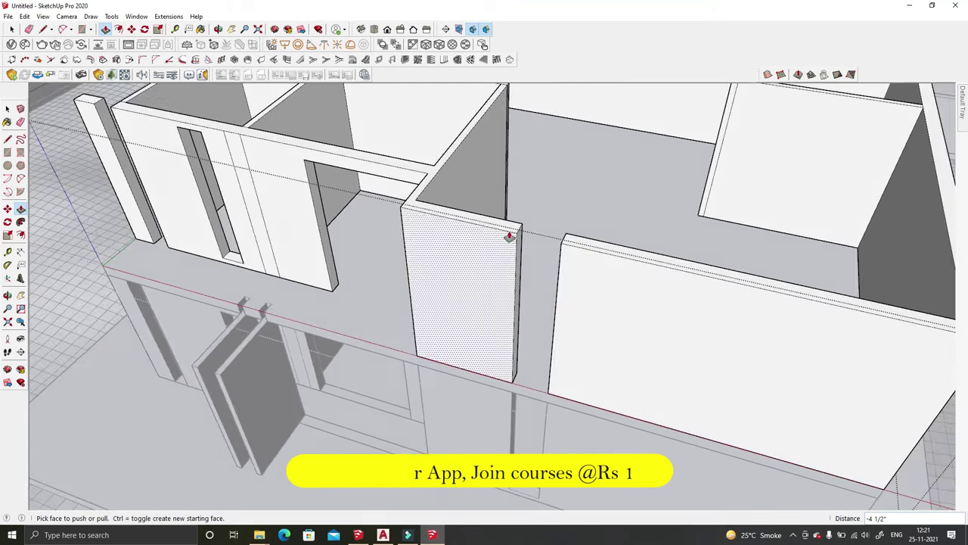
pyautogui.click(572, 252)
pyautogui.scroll(3, 575, 255)
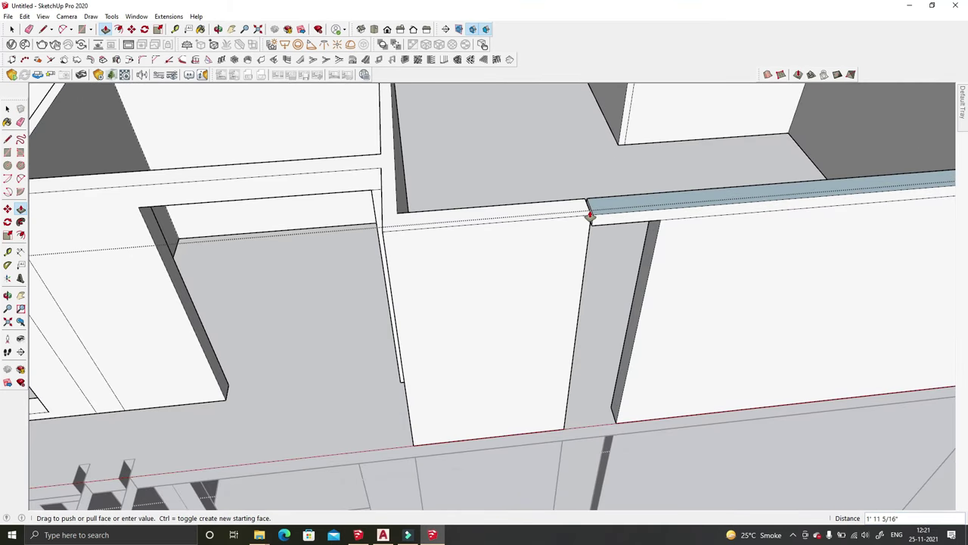
pyautogui.moveTo(668, 221); pyautogui.dragTo(407, 156, button='middle')
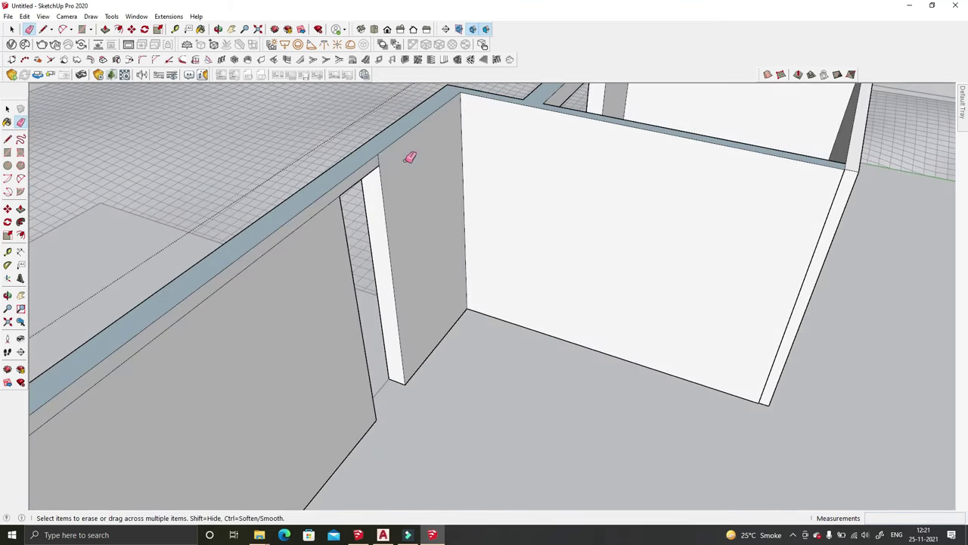
pyautogui.rightClick(312, 198)
pyautogui.scroll(-5, 832, 335)
pyautogui.moveTo(832, 336)
pyautogui.mouseDown(button='middle')
pyautogui.moveTo(742, 169)
pyautogui.moveTo(575, 271)
pyautogui.moveTo(522, 227)
pyautogui.mouseUp(button='middle')
# Step: Hide the stray face at an upper-floor wall corner
pyautogui.press('l')
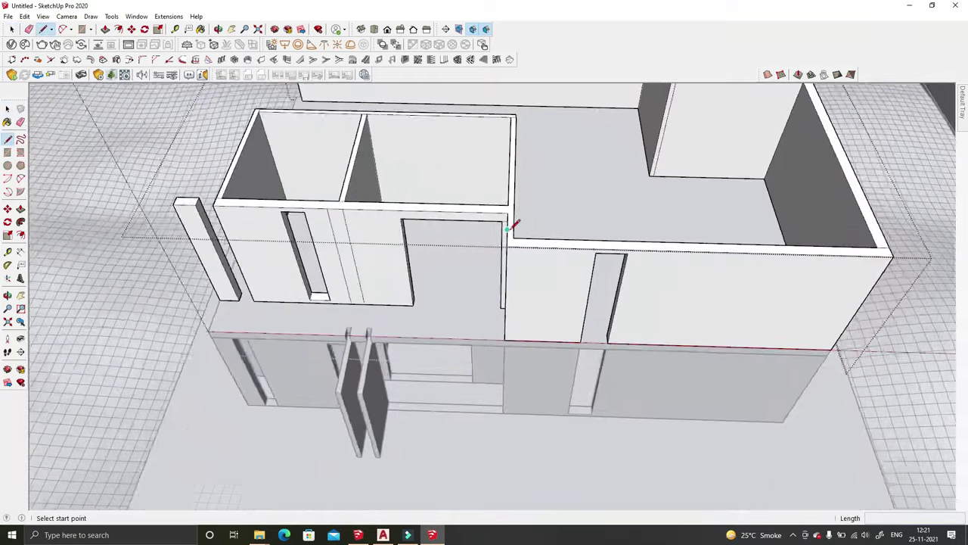
pyautogui.scroll(3, 522, 323)
pyautogui.scroll(-2, 522, 323)
pyautogui.scroll(5, 517, 122)
pyautogui.press('space')
pyautogui.rightClick(525, 197)
pyautogui.rightClick(533, 233)
pyautogui.click(571, 259)
pyautogui.moveTo(571, 259); pyautogui.dragTo(476, 152, button='middle')
pyautogui.scroll(2, 537, 216)
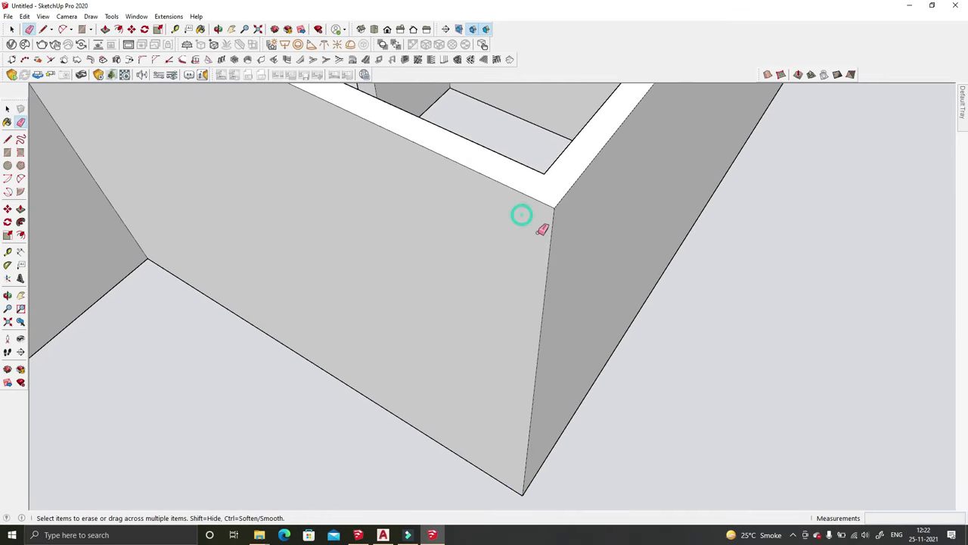
# Step: Push the upper-floor wall top back by 4 1/2" at the corner
pyautogui.press('space')
pyautogui.scroll(-5, 541, 231)
pyautogui.scroll(-3, 590, 284)
pyautogui.moveTo(590, 285); pyautogui.dragTo(724, 184, button='middle')
pyautogui.scroll(3, 674, 219)
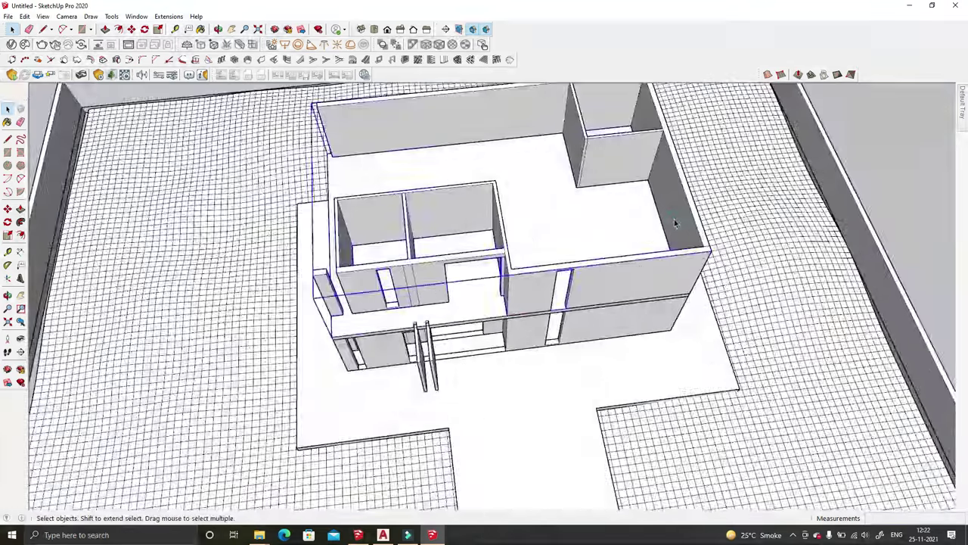
pyautogui.moveTo(674, 218); pyautogui.dragTo(600, 188, button='middle')
pyautogui.scroll(3, 600, 189)
pyautogui.press('e')
pyautogui.scroll(2, 779, 350)
pyautogui.scroll(1, 512, 339)
pyautogui.scroll(-2, 476, 356)
pyautogui.press('l')
pyautogui.scroll(-5, 439, 189)
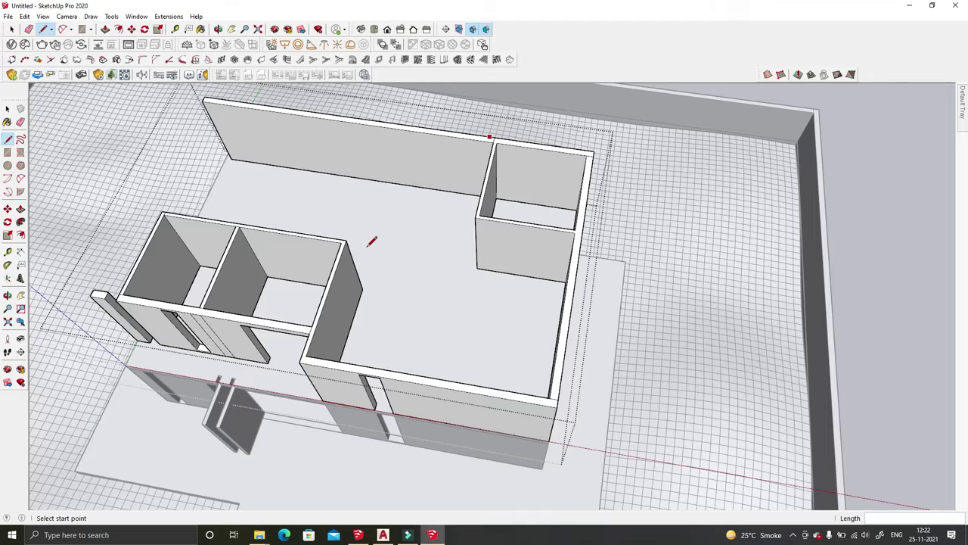
pyautogui.scroll(4, 359, 221)
pyautogui.scroll(1, 371, 212)
pyautogui.scroll(-2, 374, 225)
pyautogui.click(373, 225)
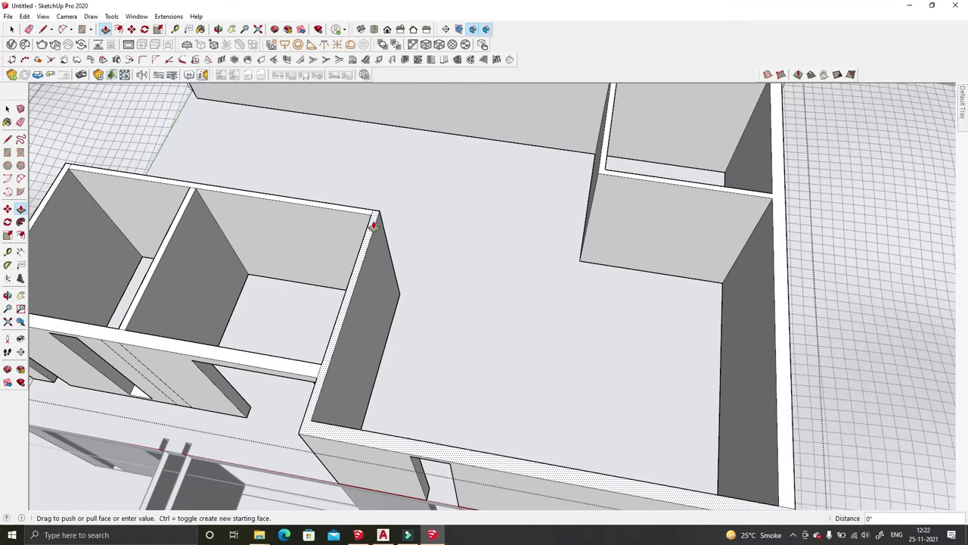
# Step: Erase seam edges at the wall corners and interior partition walls
pyautogui.moveTo(203, 185); pyautogui.dragTo(435, 198, button='middle')
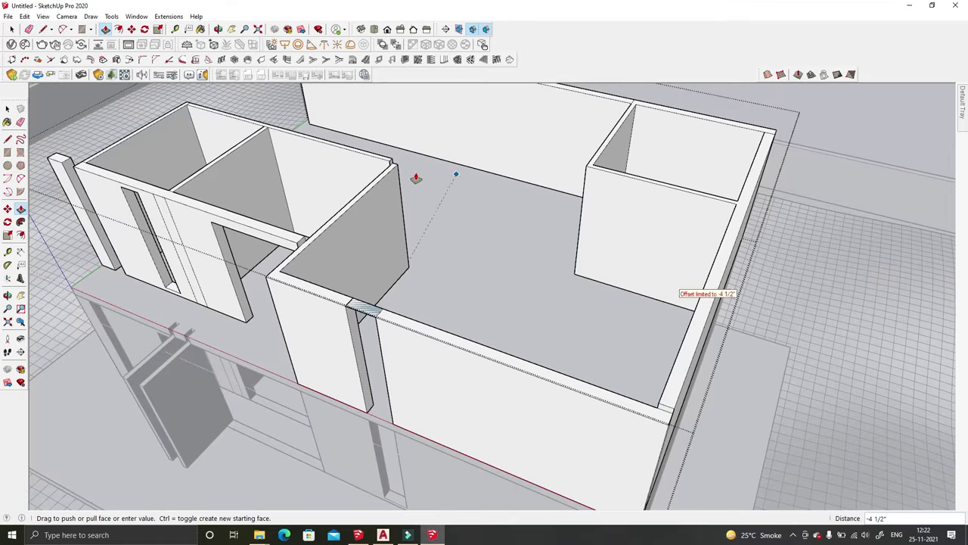
pyautogui.moveTo(454, 157); pyautogui.dragTo(372, 328, button='middle')
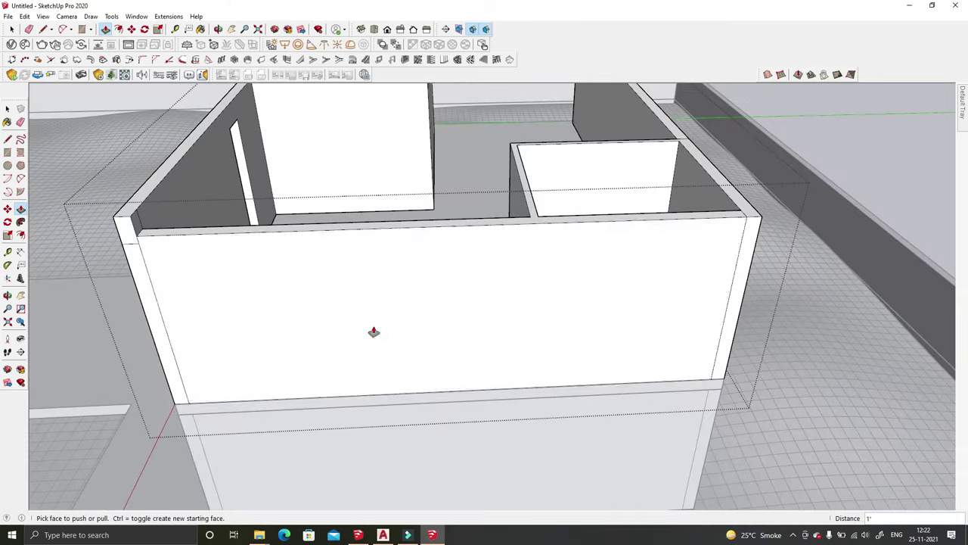
pyautogui.moveTo(370, 232); pyautogui.dragTo(558, 310, button='middle')
pyautogui.press('e')
pyautogui.scroll(3, 484, 393)
pyautogui.scroll(-3, 484, 392)
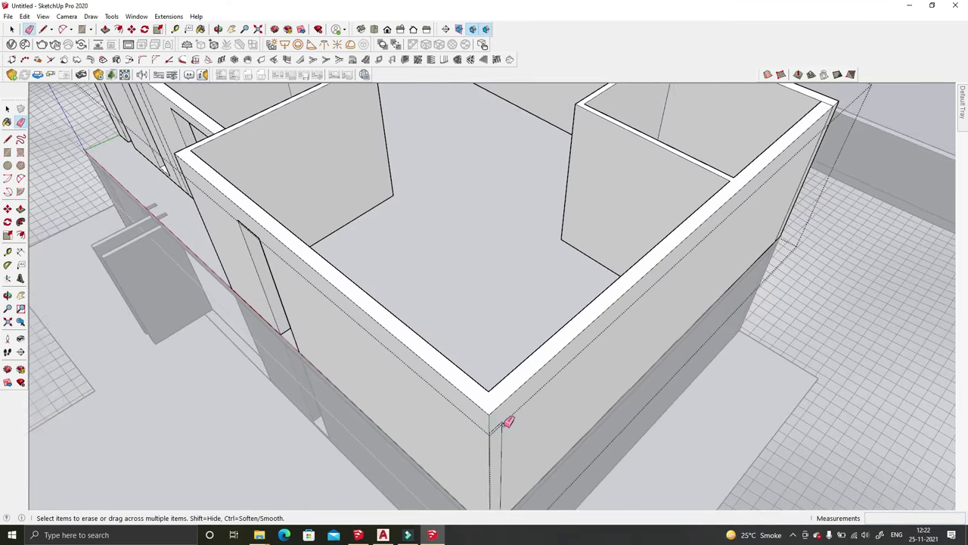
pyautogui.moveTo(504, 419); pyautogui.dragTo(668, 296, button='middle')
pyautogui.scroll(3, 711, 318)
pyautogui.scroll(-3, 721, 327)
pyautogui.moveTo(502, 325)
pyautogui.mouseDown(button='middle')
pyautogui.moveTo(567, 255)
pyautogui.moveTo(696, 242)
pyautogui.mouseUp(button='middle')
pyautogui.scroll(3, 567, 255)
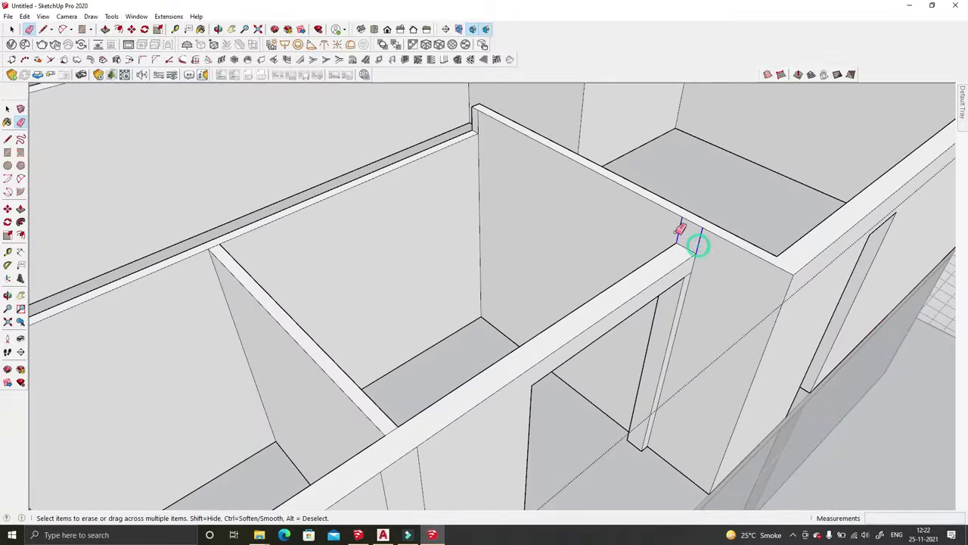
pyautogui.scroll(-3, 696, 242)
pyautogui.moveTo(484, 317)
pyautogui.mouseDown(button='middle')
pyautogui.moveTo(497, 184)
pyautogui.moveTo(254, 119)
pyautogui.mouseUp(button='middle')
pyautogui.scroll(3, 517, 151)
pyautogui.scroll(2, 517, 152)
pyautogui.press('p')
pyautogui.press('space')
pyautogui.scroll(-5, 519, 199)
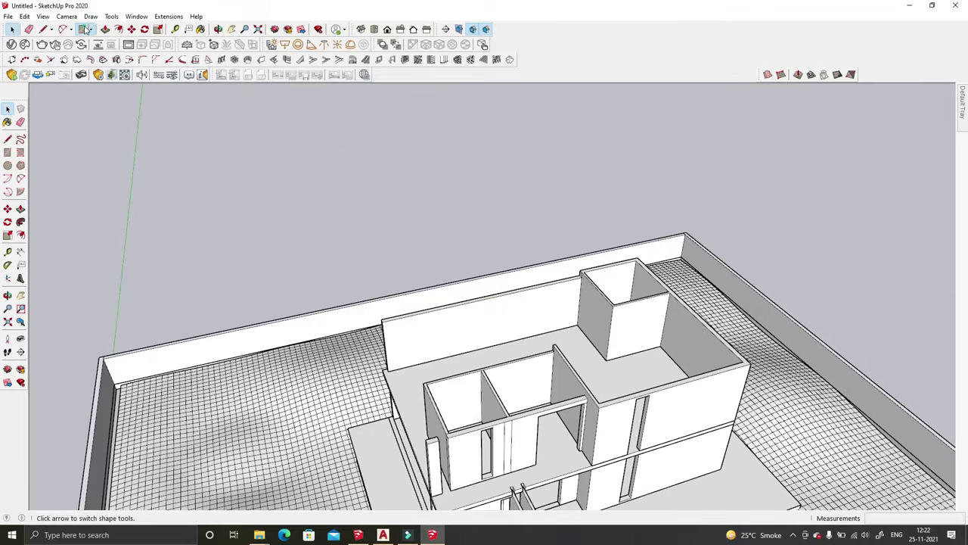
# Step: Orbit and zoom around the house to review it from overhead and low side views
pyautogui.click(84, 29)
pyautogui.scroll(2, 620, 435)
pyautogui.moveTo(679, 227); pyautogui.dragTo(648, 302, button='middle')
pyautogui.scroll(-3, 484, 406)
pyautogui.moveTo(484, 406)
pyautogui.mouseDown(button='middle')
pyautogui.moveTo(588, 350)
pyautogui.moveTo(520, 349)
pyautogui.moveTo(588, 357)
pyautogui.mouseUp(button='middle')
pyautogui.scroll(3, 588, 356)
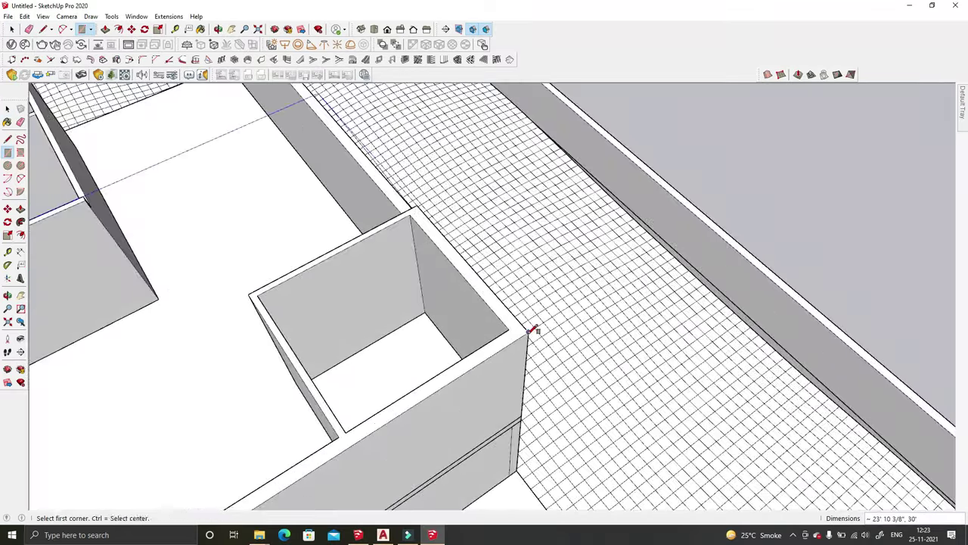
pyautogui.moveTo(532, 329); pyautogui.dragTo(595, 199, button='middle')
# Step: Turn the whole top block of the house into a group
pyautogui.press('p')
pyautogui.press('space')
pyautogui.tripleClick(457, 318)
pyautogui.rightClick(457, 311)
pyautogui.click(499, 186)
pyautogui.moveTo(500, 186)
pyautogui.mouseDown(button='middle')
pyautogui.moveTo(742, 264)
pyautogui.moveTo(454, 227)
pyautogui.mouseUp(button='middle')
# Step: Start a rectangle on the roof and begin pulling the top roof face upward
pyautogui.click(83, 30)
pyautogui.moveTo(530, 302)
pyautogui.mouseDown(button='middle')
pyautogui.moveTo(648, 346)
pyautogui.moveTo(385, 335)
pyautogui.mouseUp(button='middle')
pyautogui.click(396, 444)
pyautogui.moveTo(396, 444); pyautogui.dragTo(385, 305, button='middle')
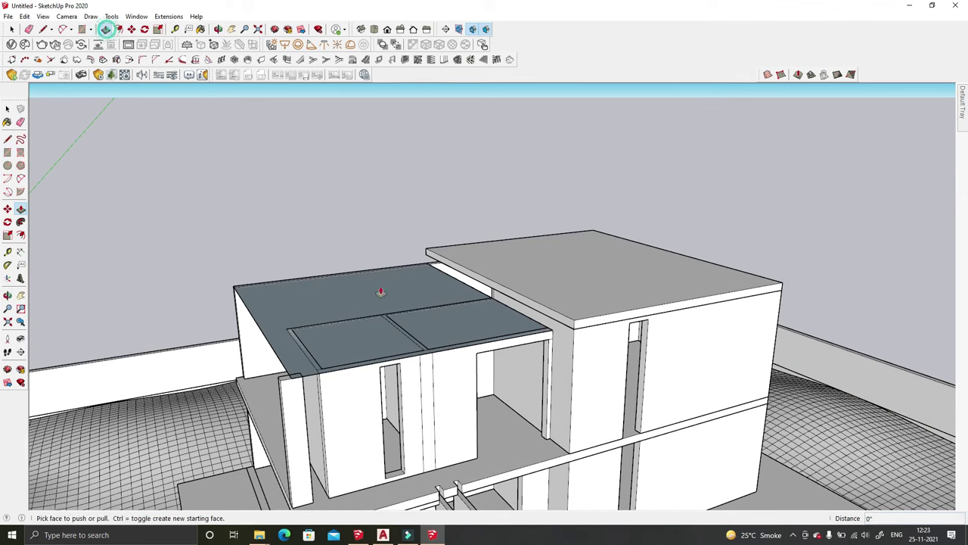
pyautogui.click(381, 291)
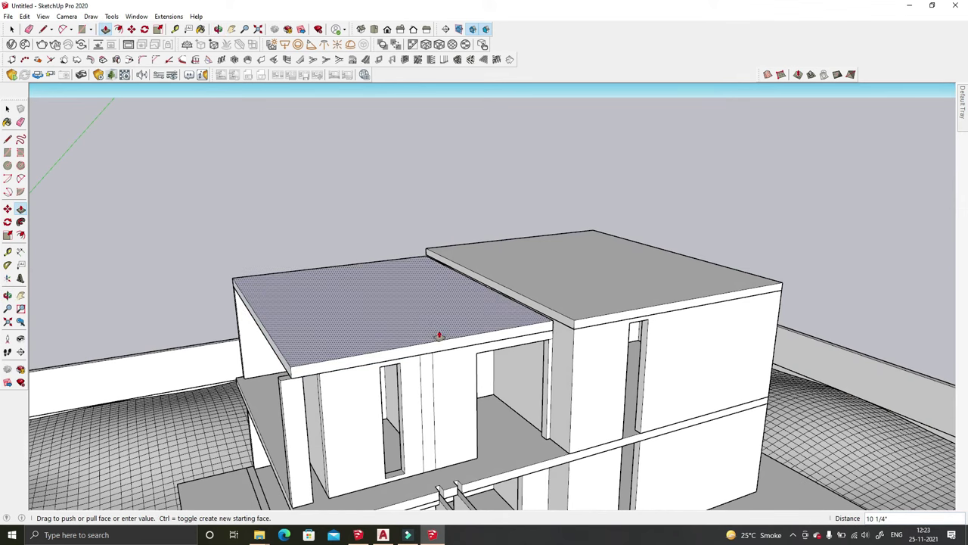
# Step: Explode the right roof slab group
pyautogui.rightClick(557, 292)
pyautogui.click(557, 292)
pyautogui.rightClick(557, 293)
pyautogui.click(587, 130)
pyautogui.moveTo(498, 333); pyautogui.dragTo(607, 170, button='middle')
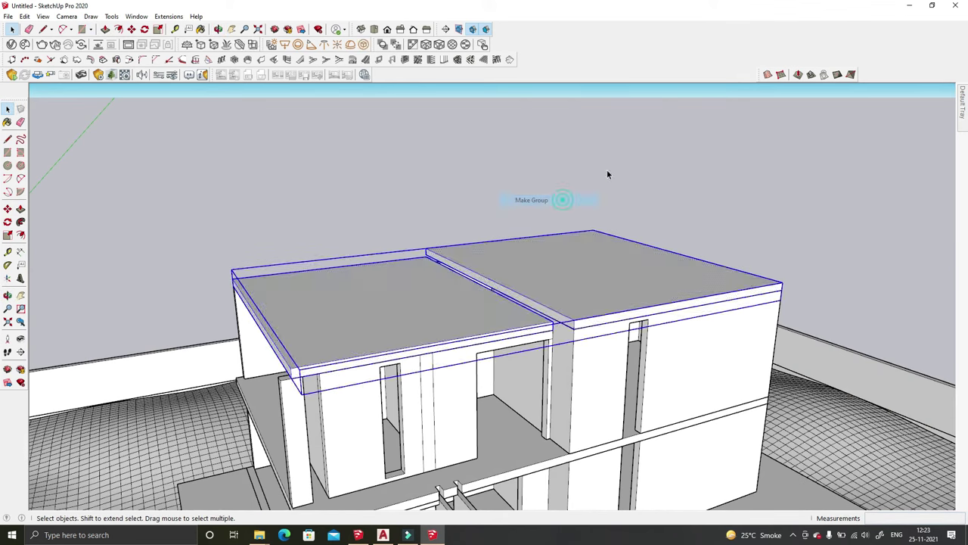
pyautogui.scroll(5, 588, 302)
# Step: Reverse the orientation of the thin strip face along the roof slab edge
pyautogui.press('r')
pyautogui.scroll(3, 771, 293)
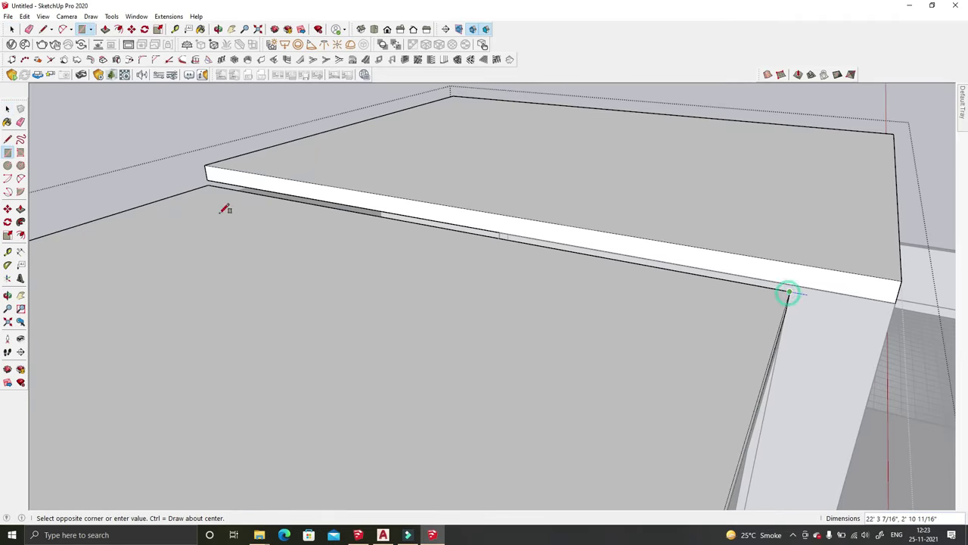
pyautogui.moveTo(206, 176); pyautogui.dragTo(371, 242, button='middle')
pyautogui.press('p')
pyautogui.scroll(3, 395, 218)
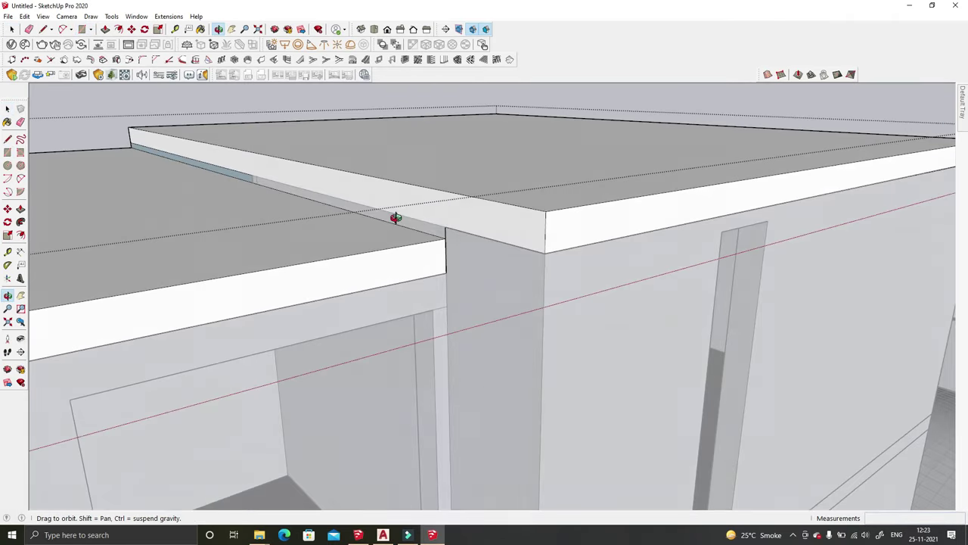
pyautogui.scroll(2, 436, 236)
pyautogui.rightClick(447, 236)
pyautogui.click(454, 253)
pyautogui.rightClick(449, 238)
pyautogui.click(495, 333)
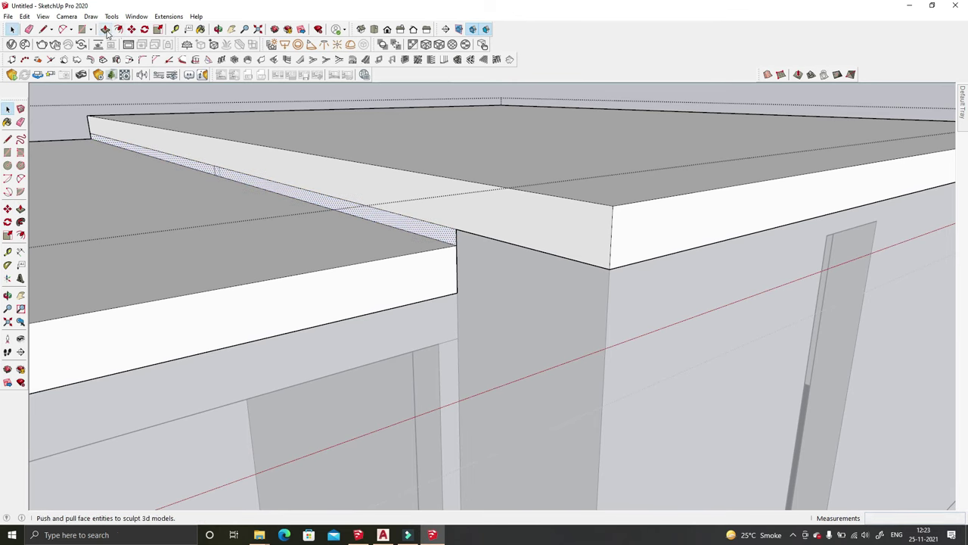
# Step: Raise the strip along the upper roof edge into a low band with Push/Pull
pyautogui.click(105, 29)
pyautogui.scroll(1, 444, 238)
pyautogui.click(445, 239)
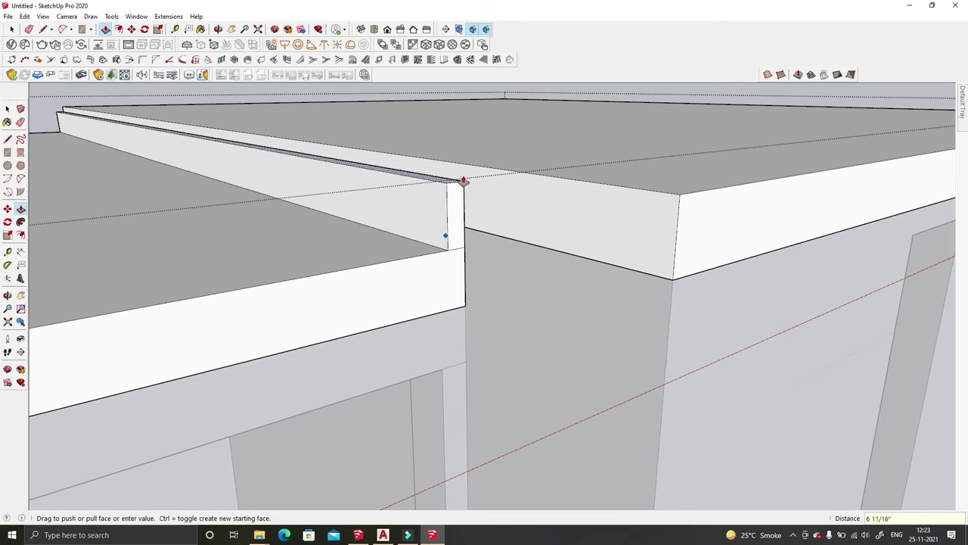
pyautogui.click(464, 181)
# Step: Orbit and zoom over the roof to inspect the raised band from above
pyautogui.moveTo(464, 181); pyautogui.dragTo(461, 265, button='middle')
pyautogui.press('e')
pyautogui.moveTo(461, 169)
pyautogui.mouseDown(button='middle')
pyautogui.moveTo(656, 269)
pyautogui.moveTo(547, 307)
pyautogui.moveTo(519, 268)
pyautogui.mouseUp(button='middle')
pyautogui.scroll(3, 545, 310)
pyautogui.scroll(3, 545, 227)
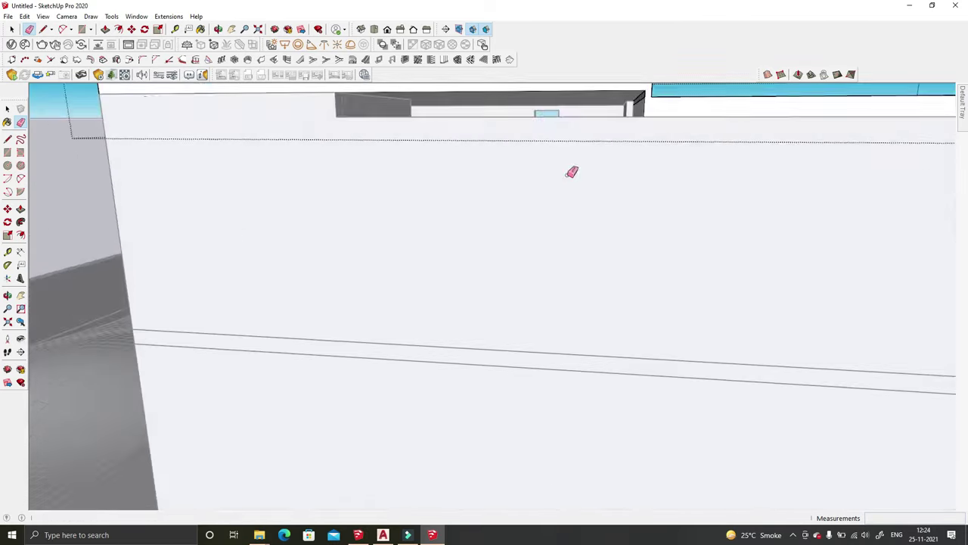
pyautogui.scroll(-2, 376, 190)
pyautogui.scroll(-3, 98, 164)
pyautogui.press('space')
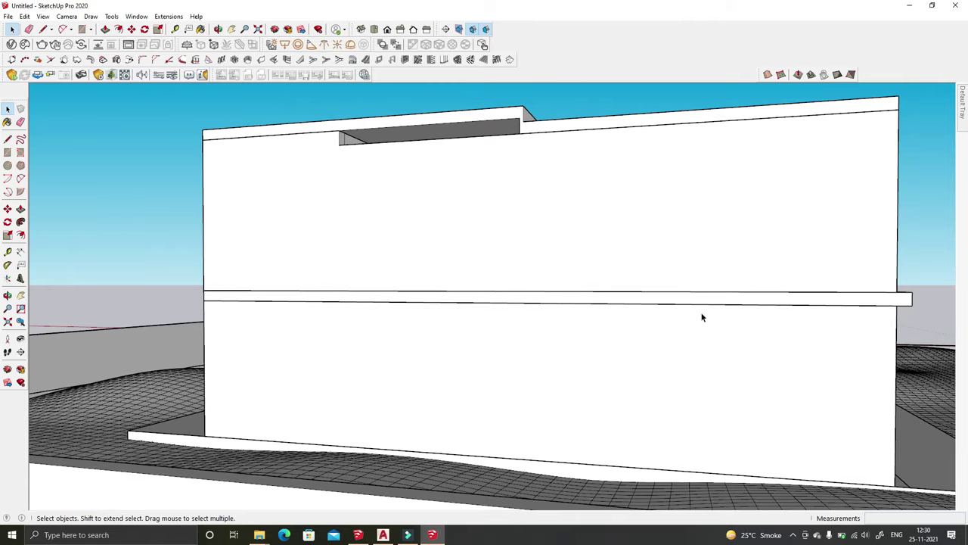
pyautogui.scroll(-3, 157, 358)
pyautogui.moveTo(158, 358)
pyautogui.mouseDown(button='middle')
pyautogui.moveTo(525, 302)
pyautogui.moveTo(350, 428)
pyautogui.mouseUp(button='middle')
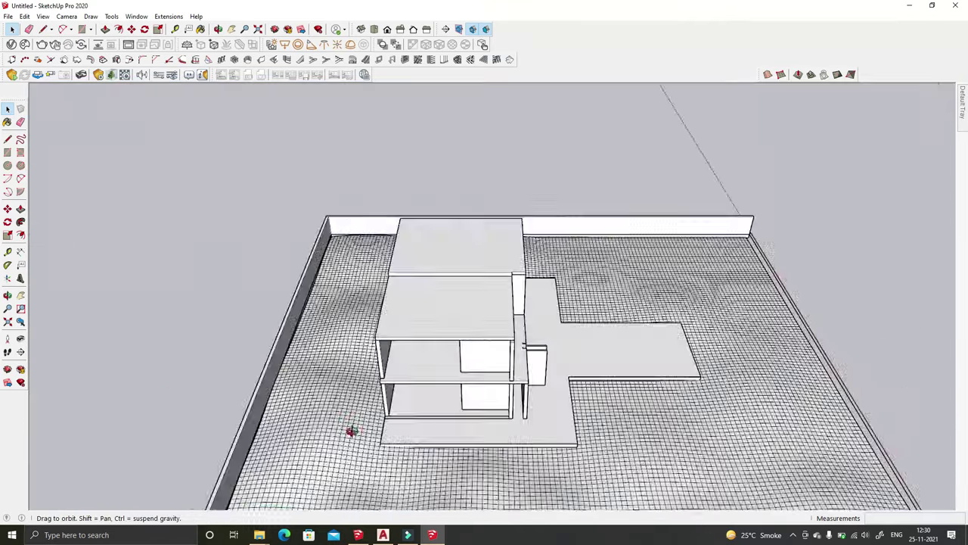
pyautogui.scroll(5, 476, 311)
# Step: Open the roof slab group for editing and start a rectangle on the recess face
pyautogui.click(377, 262)
pyautogui.doubleClick(377, 261)
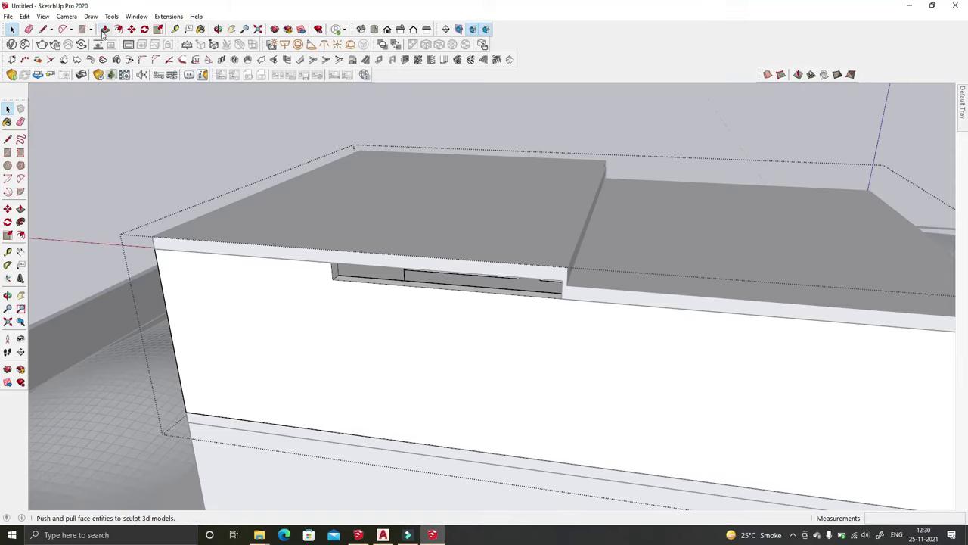
pyautogui.press('r')
pyautogui.scroll(2, 794, 303)
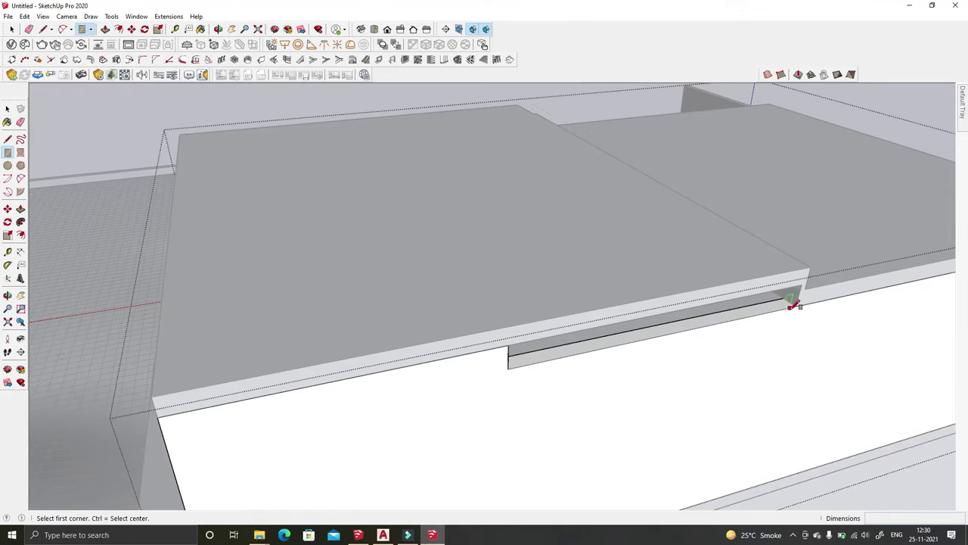
pyautogui.click(794, 302)
pyautogui.scroll(-1, 403, 310)
pyautogui.press('space')
# Step: Orbit around the building to face the ground-floor door panels
pyautogui.scroll(-3, 486, 303)
pyautogui.moveTo(486, 303)
pyautogui.mouseDown(button='middle')
pyautogui.moveTo(121, 252)
pyautogui.moveTo(363, 285)
pyautogui.moveTo(318, 350)
pyautogui.mouseUp(button='middle')
pyautogui.scroll(3, 363, 284)
pyautogui.scroll(3, 317, 351)
pyautogui.scroll(-1, 454, 348)
pyautogui.moveTo(454, 348)
pyautogui.mouseDown(button='middle')
pyautogui.moveTo(466, 353)
pyautogui.moveTo(288, 342)
pyautogui.mouseUp(button='middle')
pyautogui.rightClick(288, 342)
pyautogui.moveTo(303, 210)
pyautogui.mouseDown(button='middle')
pyautogui.moveTo(320, 367)
pyautogui.moveTo(572, 221)
pyautogui.moveTo(430, 285)
pyautogui.moveTo(490, 313)
pyautogui.mouseUp(button='middle')
# Step: Push the door jamb faces back by -4'6" and -4 1/2"
pyautogui.press('p')
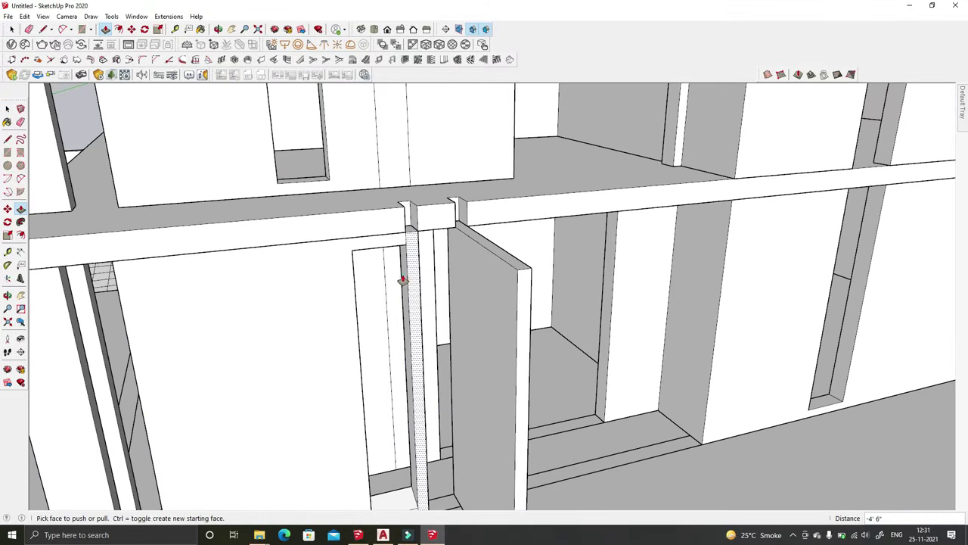
pyautogui.scroll(-3, 412, 237)
pyautogui.scroll(5, 417, 339)
pyautogui.moveTo(416, 339)
pyautogui.mouseDown(button='middle')
pyautogui.moveTo(396, 404)
pyautogui.moveTo(495, 400)
pyautogui.moveTo(416, 399)
pyautogui.mouseUp(button='middle')
pyautogui.press('space')
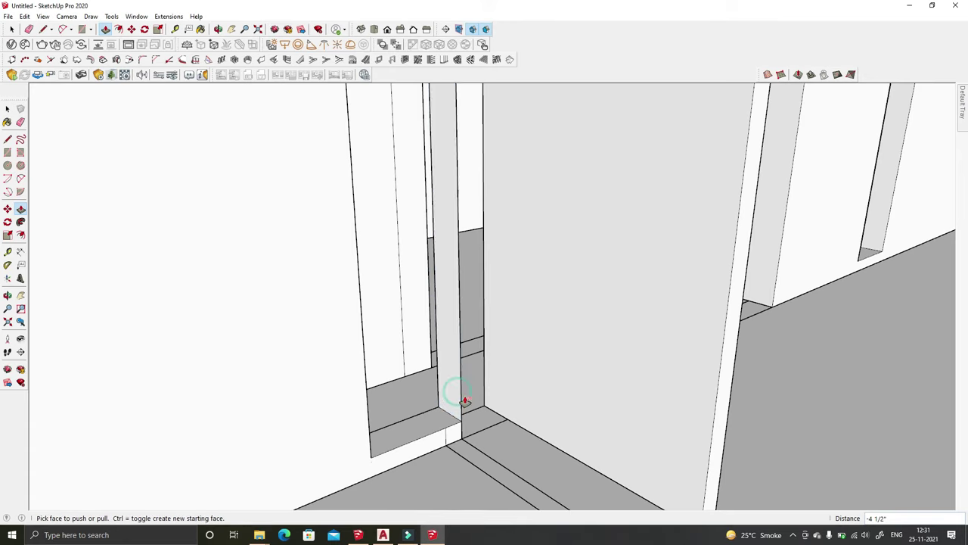
pyautogui.moveTo(440, 381)
pyautogui.mouseDown(button='middle')
pyautogui.moveTo(270, 402)
pyautogui.moveTo(470, 417)
pyautogui.mouseUp(button='middle')
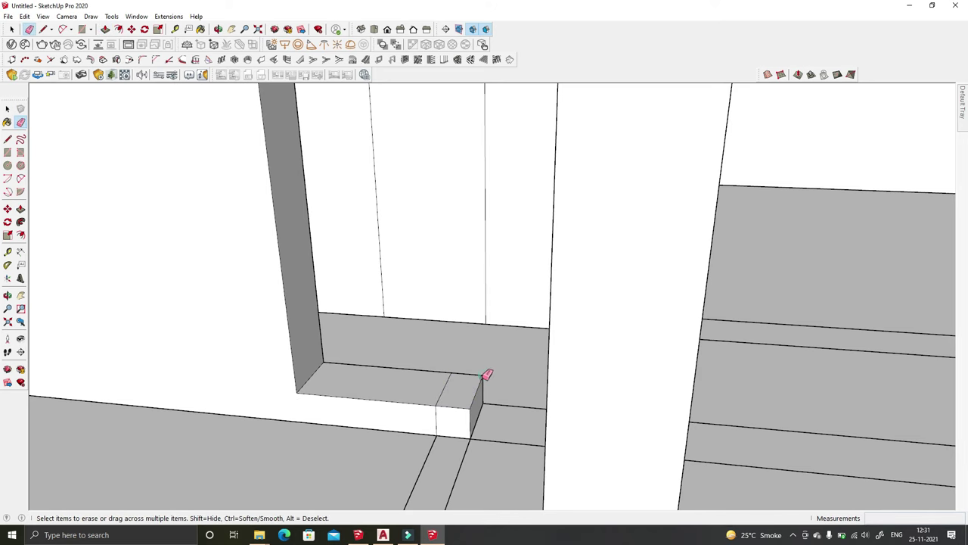
# Step: Open the wall group for editing and erase its stray edges
pyautogui.press('space')
pyautogui.click(454, 394)
pyautogui.doubleClick(368, 361)
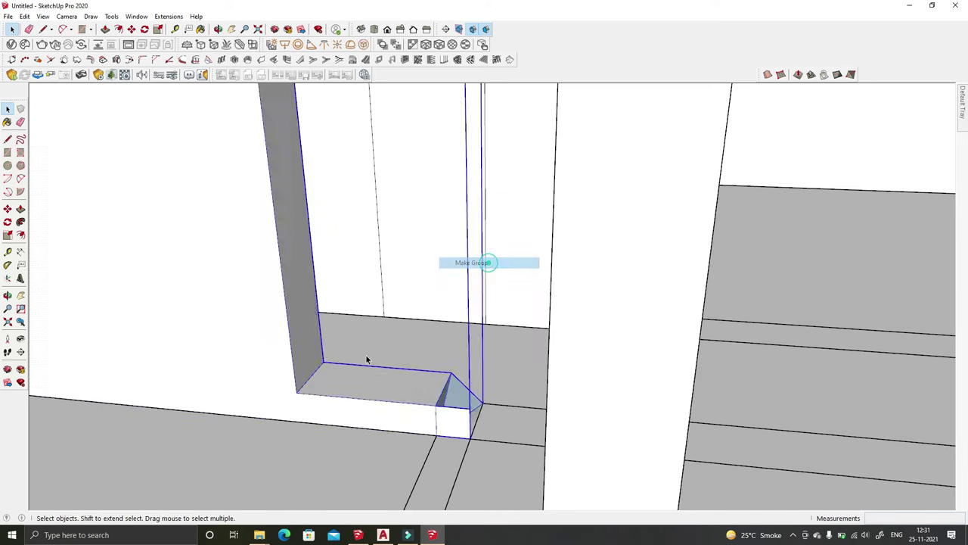
pyautogui.press('e')
pyautogui.scroll(2, 447, 441)
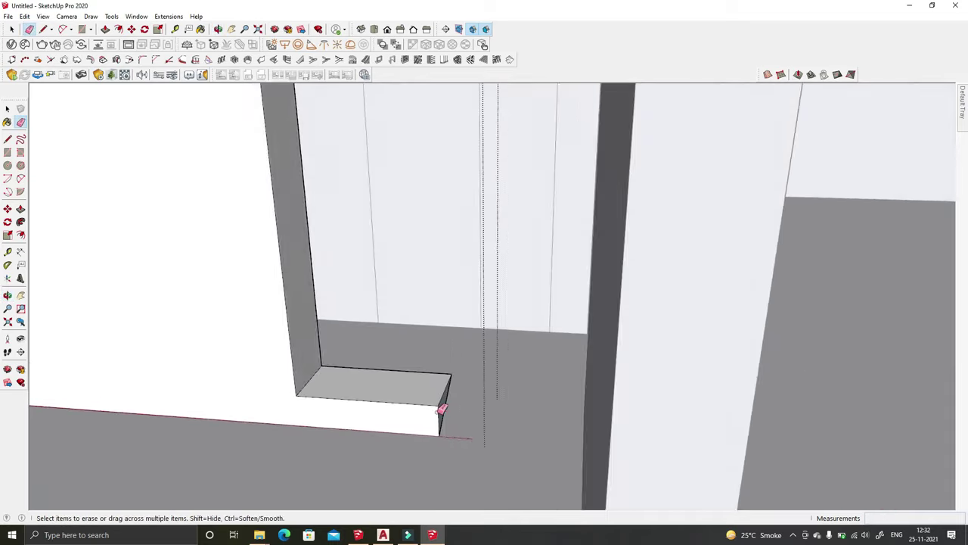
pyautogui.scroll(2, 444, 409)
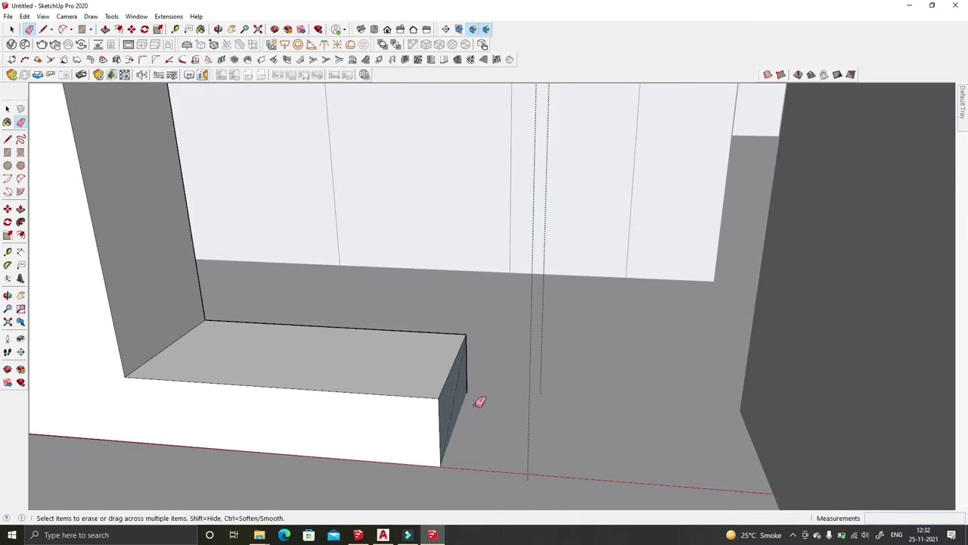
pyautogui.press('space')
pyautogui.scroll(-3, 491, 398)
pyautogui.moveTo(501, 396); pyautogui.dragTo(451, 267, button='middle')
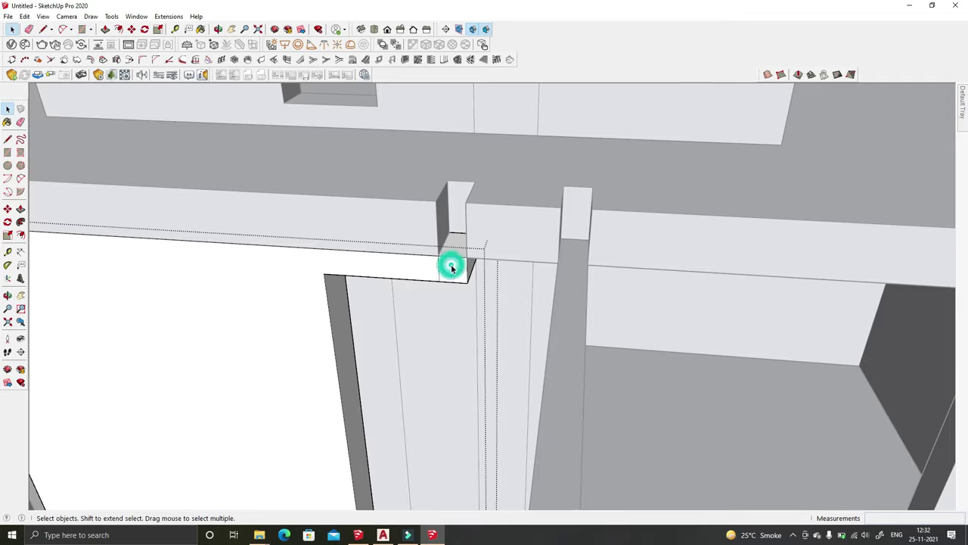
pyautogui.press('space')
pyautogui.scroll(-3, 463, 241)
# Step: Scale the tall vertical fin panel by 2.15 along the blue axis
pyautogui.click(527, 277)
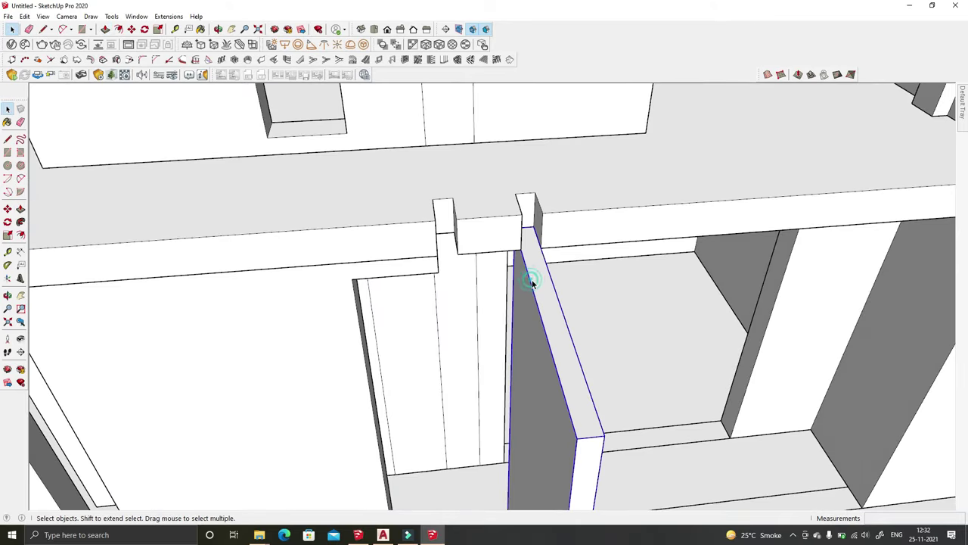
pyautogui.scroll(-5, 520, 290)
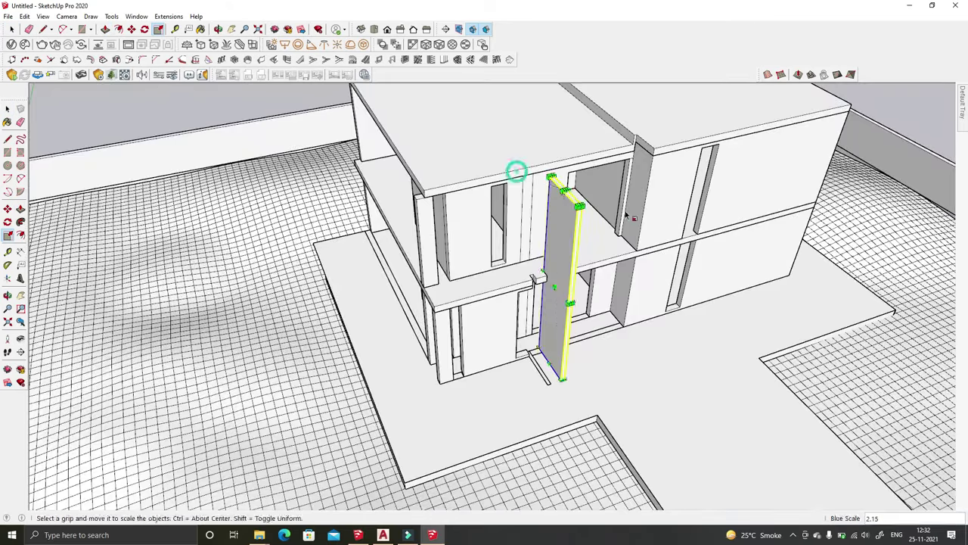
pyautogui.moveTo(626, 217); pyautogui.dragTo(485, 227, button='middle')
pyautogui.press('space')
pyautogui.scroll(3, 424, 227)
# Step: Push/Pull the fin panel face 3' to thicken it
pyautogui.press('p')
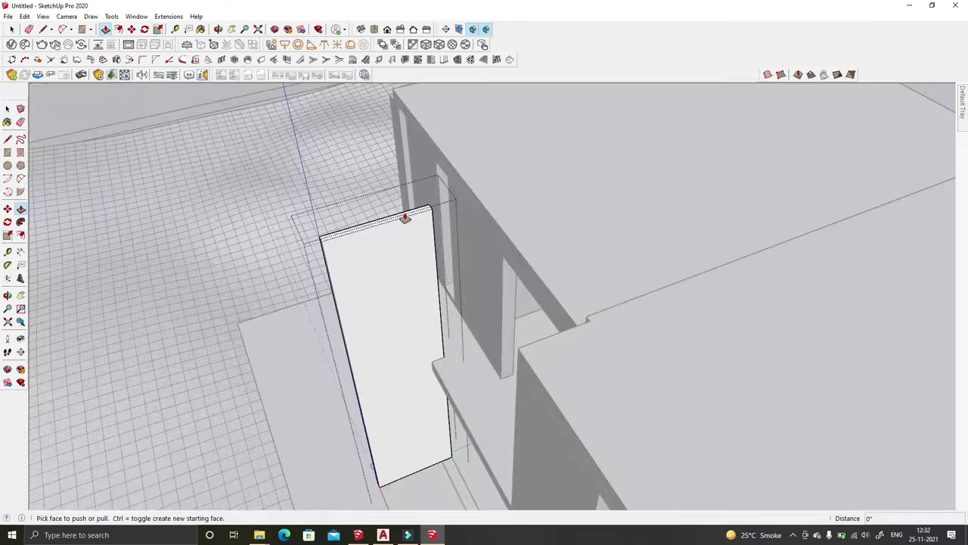
pyautogui.press('Return')
pyautogui.scroll(-2, 481, 166)
pyautogui.moveTo(477, 190)
pyautogui.mouseDown(button='middle')
pyautogui.moveTo(482, 238)
pyautogui.moveTo(565, 294)
pyautogui.moveTo(643, 301)
pyautogui.moveTo(575, 284)
pyautogui.mouseUp(button='middle')
pyautogui.scroll(3, 482, 238)
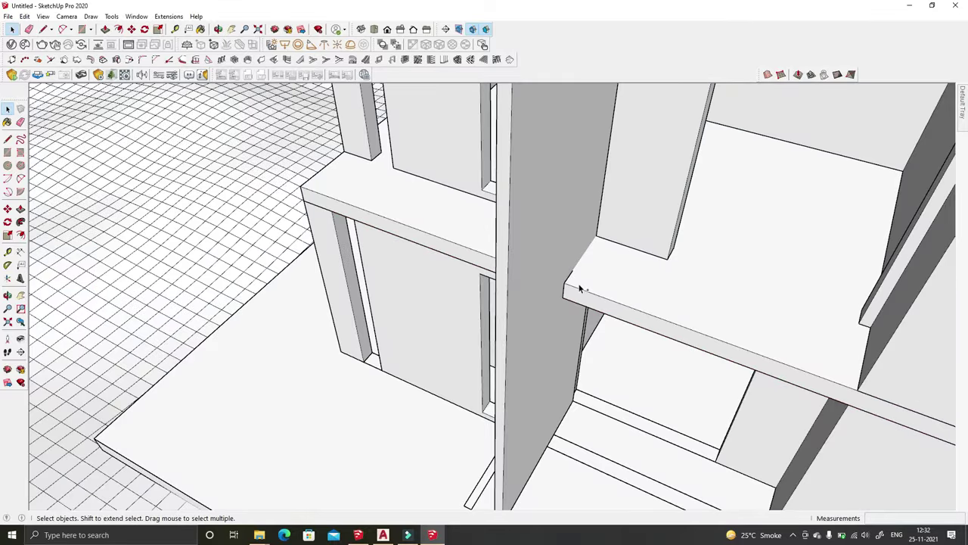
# Step: Push the balcony slab edge face inward
pyautogui.press('p')
pyautogui.scroll(-2, 576, 284)
pyautogui.click(584, 251)
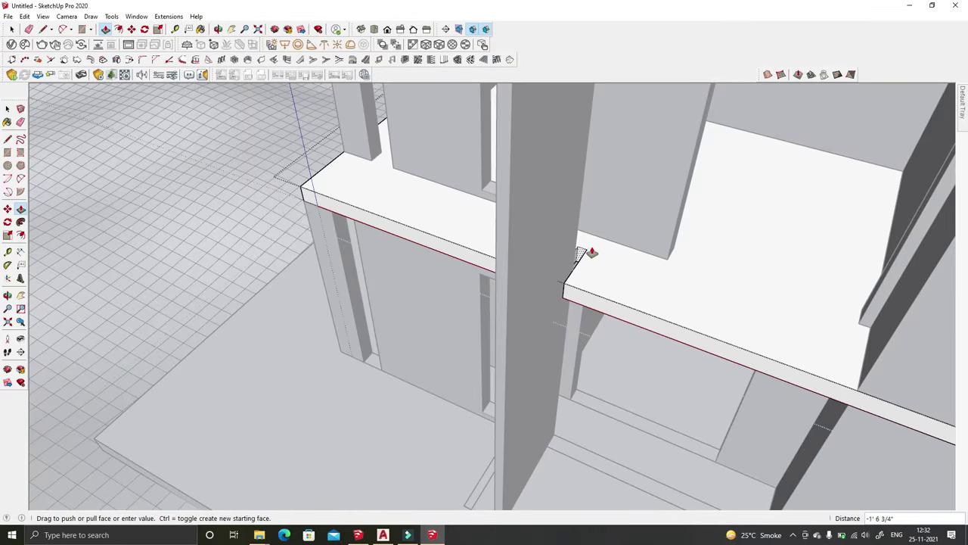
pyautogui.click(597, 272)
pyautogui.moveTo(597, 272); pyautogui.dragTo(603, 317, button='middle')
pyautogui.scroll(3, 602, 317)
pyautogui.moveTo(567, 195)
pyautogui.mouseDown(button='middle')
pyautogui.moveTo(510, 303)
pyautogui.moveTo(438, 324)
pyautogui.moveTo(454, 302)
pyautogui.moveTo(627, 266)
pyautogui.mouseUp(button='middle')
# Step: Copy the fin panel with Move and Ctrl, placing it parallel beside the original
pyautogui.press('s')
pyautogui.scroll(3, 566, 308)
pyautogui.moveTo(566, 308); pyautogui.dragTo(662, 361, button='middle')
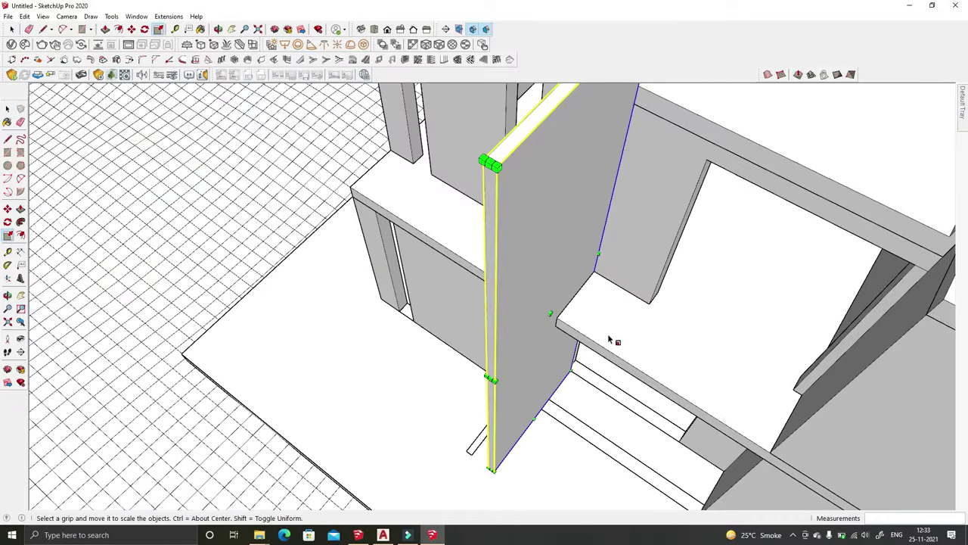
pyautogui.click(597, 274)
pyautogui.press('ctrl')
pyautogui.moveTo(597, 274)
pyautogui.mouseDown(button='middle')
pyautogui.moveTo(555, 239)
pyautogui.moveTo(423, 194)
pyautogui.moveTo(627, 328)
pyautogui.moveTo(764, 317)
pyautogui.mouseUp(button='middle')
pyautogui.scroll(-5, 643, 306)
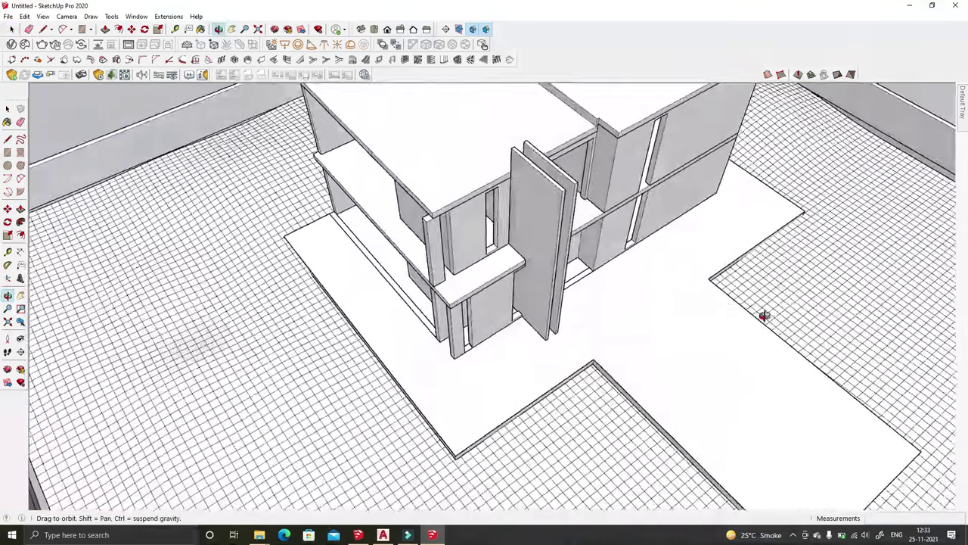
pyautogui.scroll(5, 563, 191)
# Step: Draw a rectangle on the fin and push its face
pyautogui.press('p')
pyautogui.press('r')
pyautogui.moveTo(302, 151); pyautogui.dragTo(622, 236, button='middle')
pyautogui.moveTo(537, 220); pyautogui.dragTo(497, 205, button='middle')
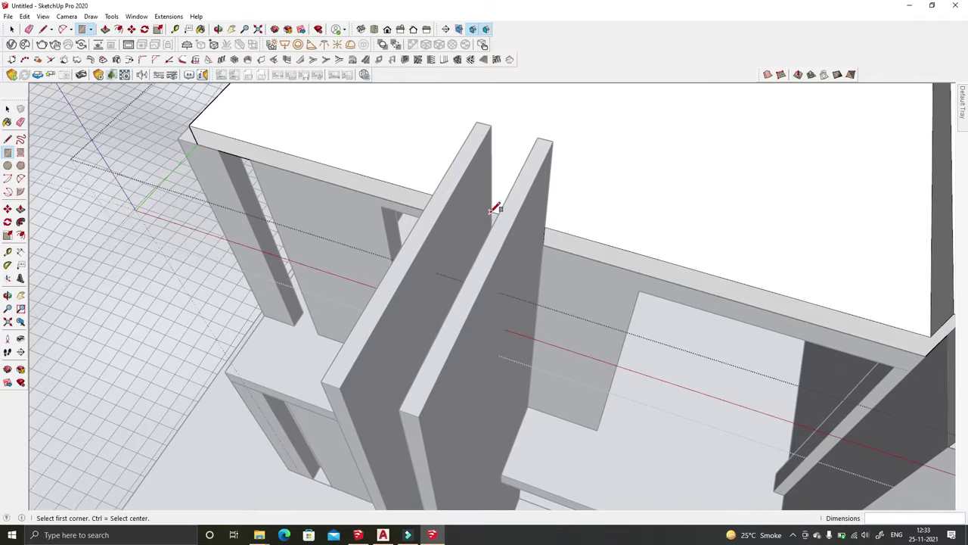
pyautogui.click(469, 227)
pyautogui.press('p')
pyautogui.moveTo(566, 220)
pyautogui.mouseDown(button='middle')
pyautogui.moveTo(612, 223)
pyautogui.moveTo(613, 437)
pyautogui.mouseUp(button='middle')
pyautogui.click(612, 222)
pyautogui.moveTo(561, 228)
pyautogui.mouseDown(button='middle')
pyautogui.moveTo(509, 147)
pyautogui.moveTo(532, 255)
pyautogui.moveTo(583, 209)
pyautogui.mouseUp(button='middle')
# Step: Measure the first-floor balcony slab from its corner with the Tape Measure
pyautogui.press('space')
pyautogui.moveTo(536, 295)
pyautogui.mouseDown(button='middle')
pyautogui.moveTo(381, 202)
pyautogui.moveTo(640, 287)
pyautogui.moveTo(500, 325)
pyautogui.moveTo(517, 352)
pyautogui.moveTo(642, 335)
pyautogui.mouseUp(button='middle')
pyautogui.scroll(-3, 501, 325)
pyautogui.scroll(5, 498, 348)
pyautogui.scroll(2, 592, 266)
pyautogui.click(594, 290)
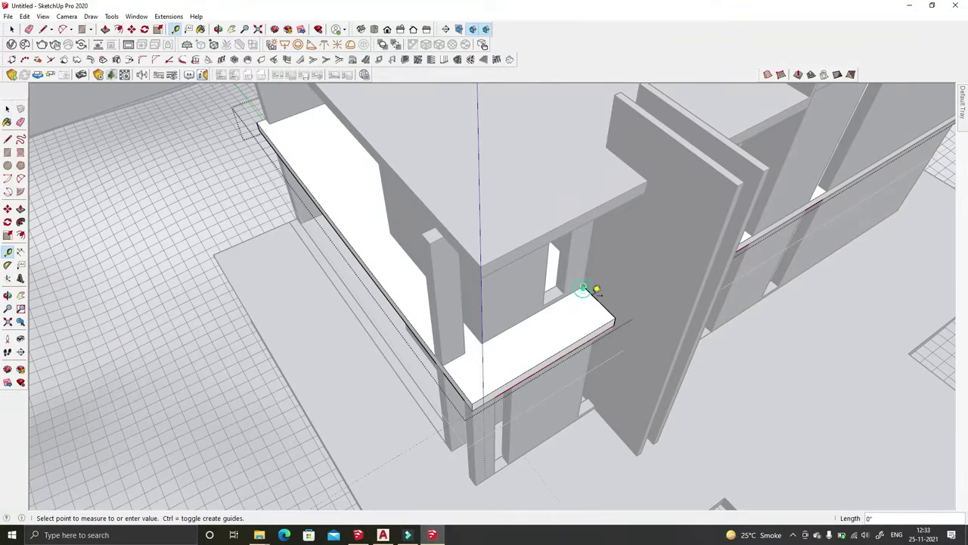
pyautogui.moveTo(360, 342); pyautogui.dragTo(493, 363, button='middle')
pyautogui.click(493, 363)
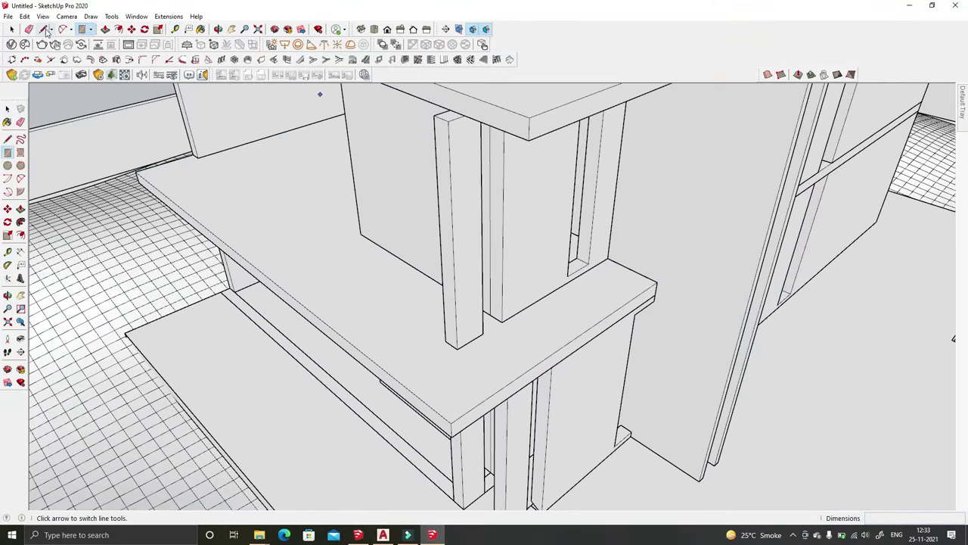
# Step: Trace an L-shaped strip with lines along the balcony slab's outer edges
pyautogui.click(42, 29)
pyautogui.scroll(3, 662, 282)
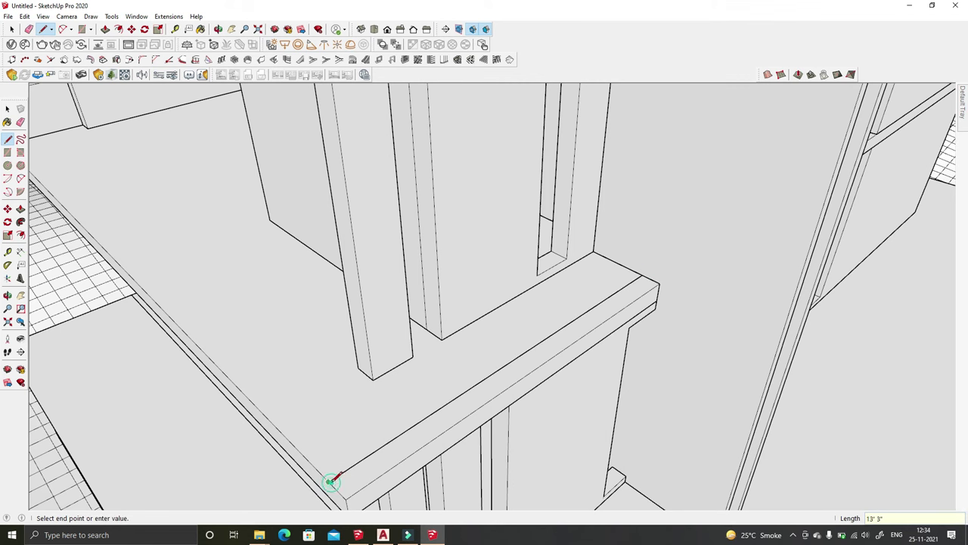
pyautogui.click(356, 464)
pyautogui.scroll(-5, 351, 424)
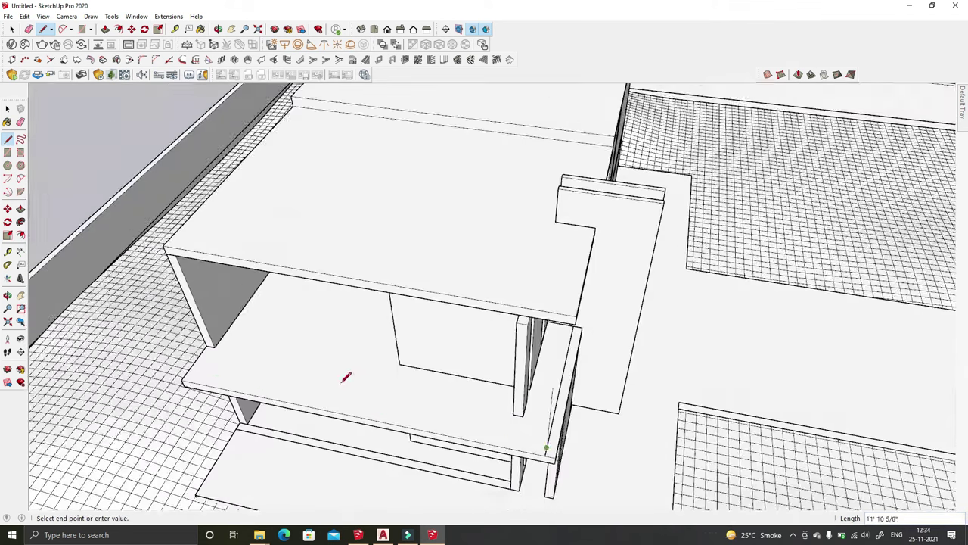
pyautogui.scroll(4, 182, 368)
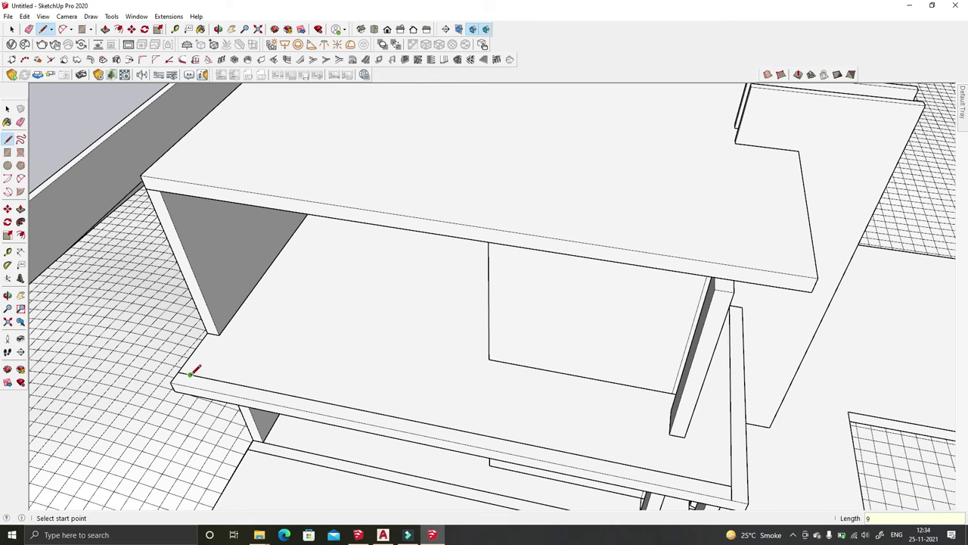
pyautogui.scroll(-3, 173, 378)
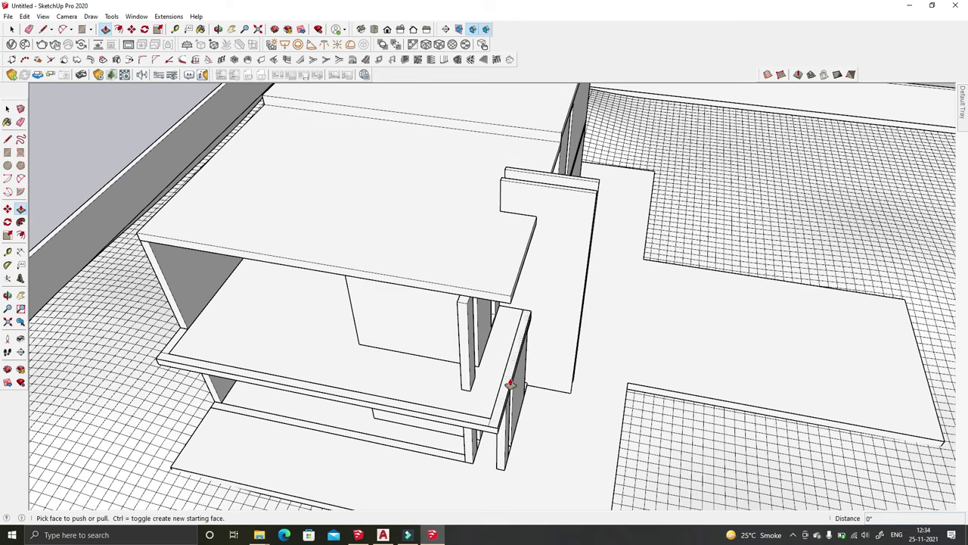
pyautogui.scroll(3, 286, 371)
pyautogui.press('space')
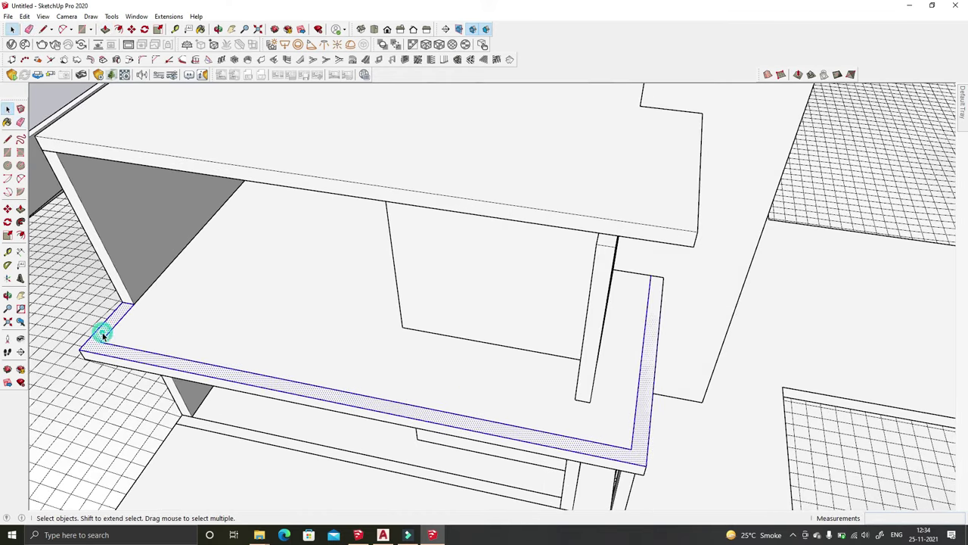
# Step: Group the L-shaped border strip on the ledge slab and pull it up 1" into a lip
pyautogui.rightClick(103, 333)
pyautogui.click(151, 213)
pyautogui.press('p')
pyautogui.click(603, 448)
pyautogui.click(602, 448)
pyautogui.moveTo(602, 448)
pyautogui.mouseDown(button='middle')
pyautogui.moveTo(512, 432)
pyautogui.moveTo(336, 471)
pyautogui.moveTo(504, 440)
pyautogui.moveTo(151, 356)
pyautogui.moveTo(335, 346)
pyautogui.moveTo(659, 428)
pyautogui.mouseUp(button='middle')
pyautogui.scroll(5, 504, 441)
# Step: Offset the edges of the narrow ledge top by 0.5
pyautogui.click(333, 350)
pyautogui.scroll(-3, 746, 418)
pyautogui.scroll(3, 363, 346)
pyautogui.moveTo(363, 346); pyautogui.dragTo(327, 290, button='middle')
pyautogui.press('space')
pyautogui.scroll(-5, 327, 290)
pyautogui.scroll(5, 268, 232)
pyautogui.moveTo(318, 249)
pyautogui.mouseDown(button='middle')
pyautogui.moveTo(479, 375)
pyautogui.moveTo(423, 326)
pyautogui.mouseUp(button='middle')
pyautogui.click(219, 29)
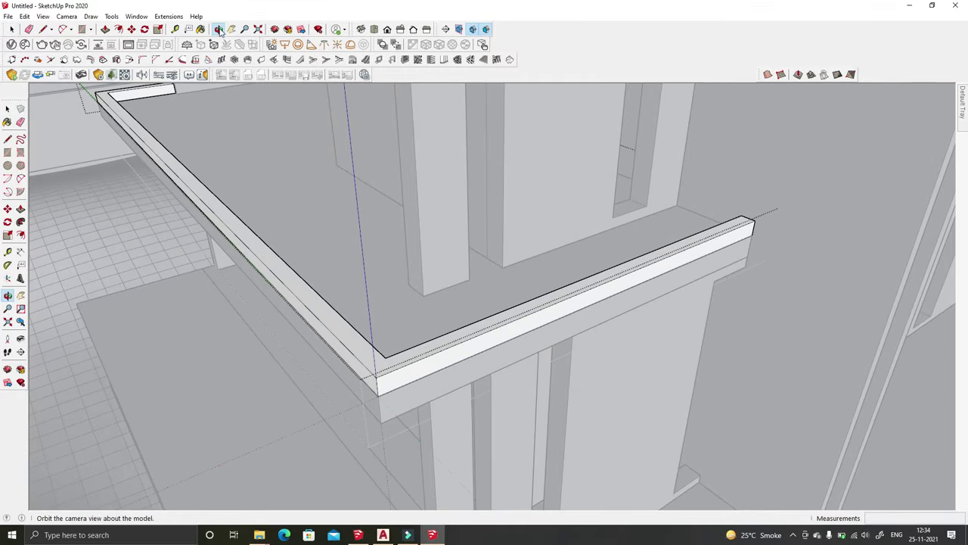
pyautogui.press('f')
pyautogui.scroll(2, 418, 428)
pyautogui.press('Return')
# Step: Erase the stray vertical edge on the ledge end
pyautogui.moveTo(346, 310)
pyautogui.mouseDown(button='middle')
pyautogui.moveTo(648, 368)
pyautogui.moveTo(270, 363)
pyautogui.moveTo(528, 329)
pyautogui.mouseUp(button='middle')
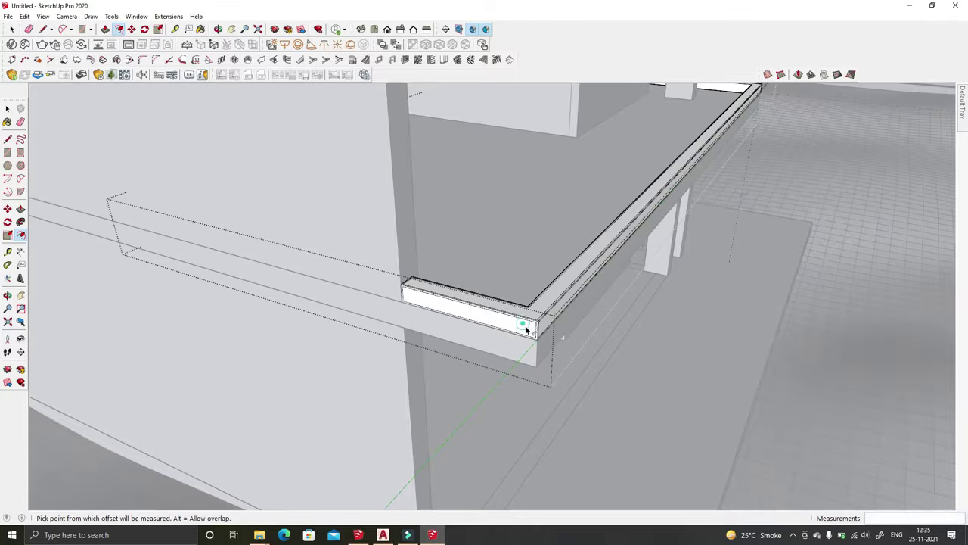
pyautogui.scroll(3, 527, 330)
pyautogui.scroll(2, 528, 317)
pyautogui.press('l')
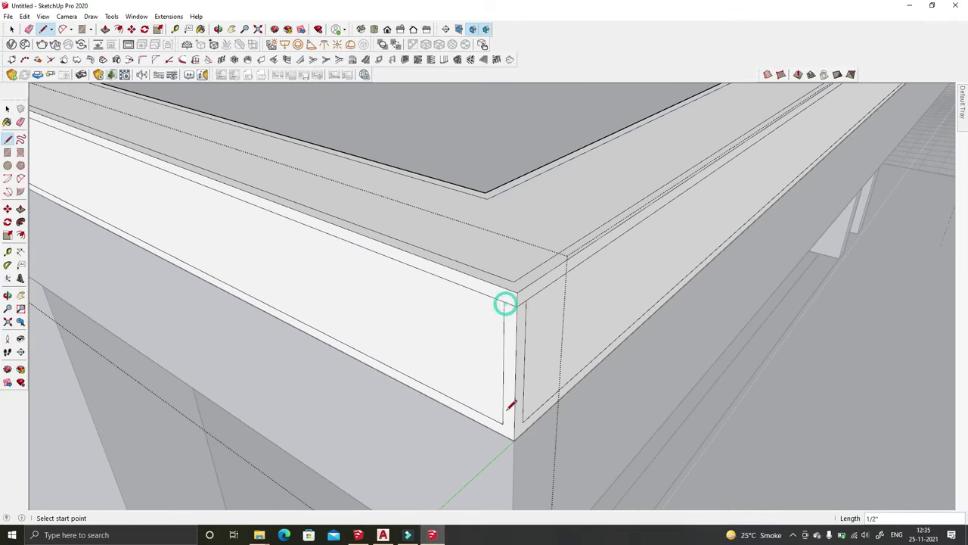
pyautogui.click(526, 382)
pyautogui.moveTo(526, 383)
pyautogui.mouseDown(button='middle')
pyautogui.moveTo(504, 315)
pyautogui.moveTo(413, 251)
pyautogui.moveTo(356, 261)
pyautogui.moveTo(365, 271)
pyautogui.moveTo(395, 179)
pyautogui.mouseUp(button='middle')
pyautogui.press('l')
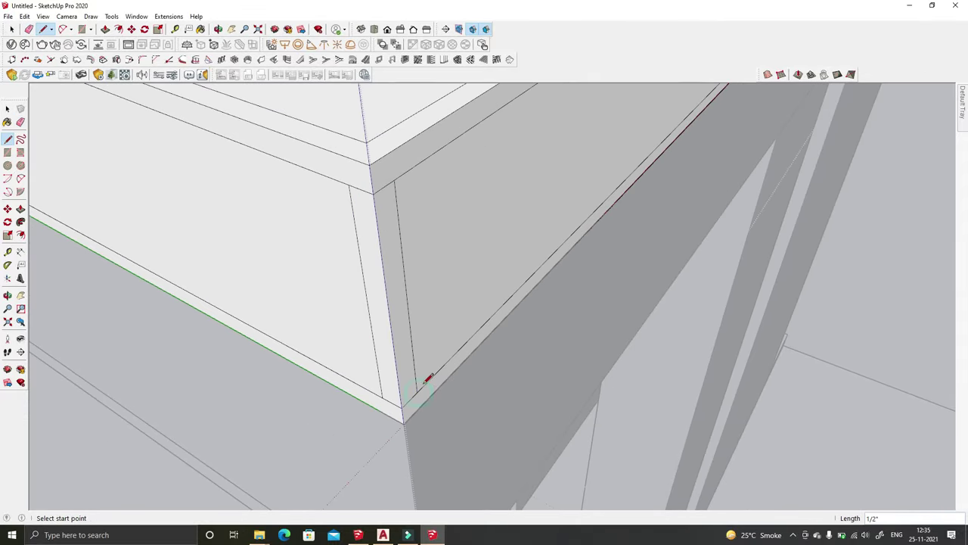
pyautogui.moveTo(512, 340)
pyautogui.mouseDown(button='middle')
pyautogui.moveTo(357, 275)
pyautogui.moveTo(359, 298)
pyautogui.moveTo(465, 322)
pyautogui.moveTo(496, 345)
pyautogui.mouseUp(button='middle')
# Step: Push/Pull the front ledge face and check the corner from below
pyautogui.press('p')
pyautogui.press('Return')
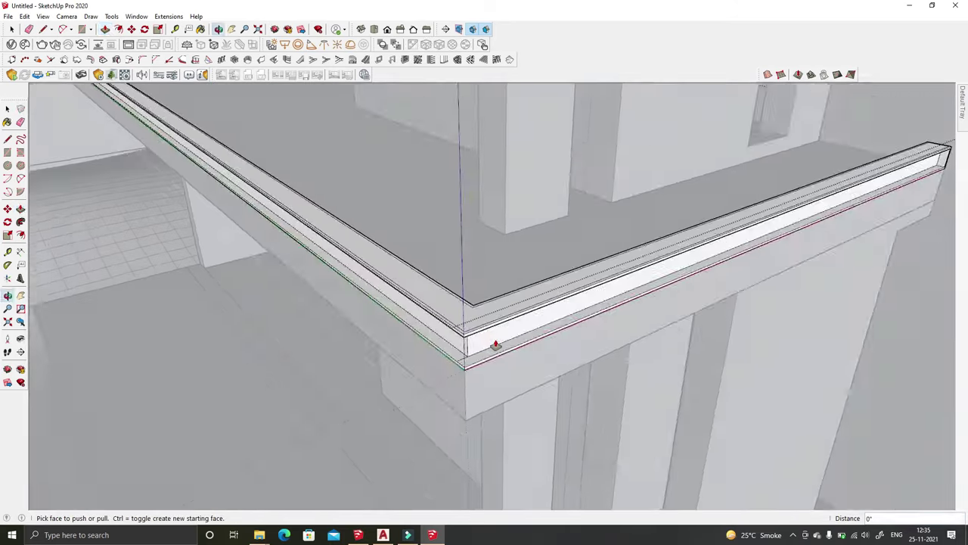
pyautogui.click(496, 345)
pyautogui.scroll(2, 454, 350)
pyautogui.click(407, 346)
pyautogui.moveTo(407, 346)
pyautogui.mouseDown(button='middle')
pyautogui.moveTo(811, 367)
pyautogui.moveTo(387, 322)
pyautogui.mouseUp(button='middle')
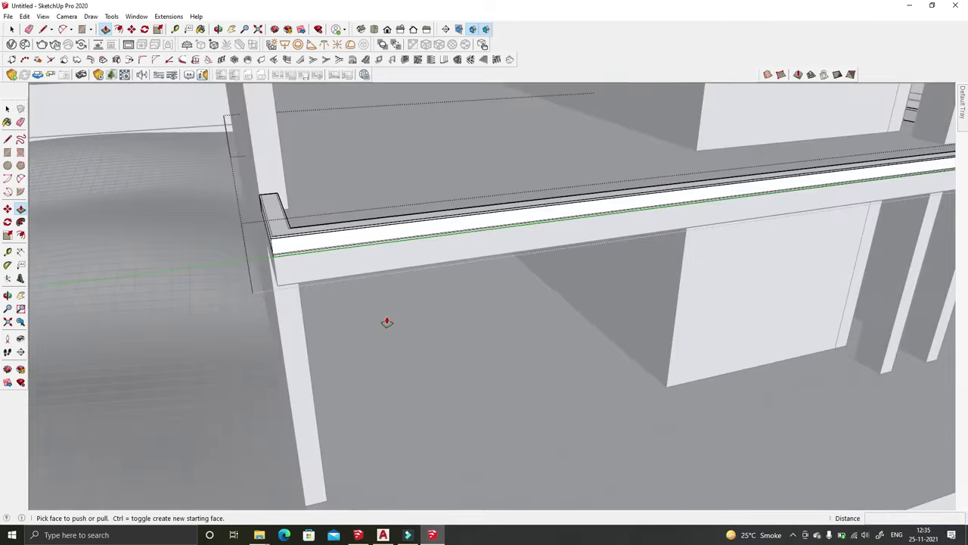
pyautogui.scroll(3, 478, 339)
pyautogui.scroll(2, 502, 357)
pyautogui.press('e')
pyautogui.moveTo(519, 378)
pyautogui.mouseDown(button='middle')
pyautogui.moveTo(509, 293)
pyautogui.moveTo(383, 325)
pyautogui.moveTo(303, 439)
pyautogui.moveTo(310, 260)
pyautogui.moveTo(292, 209)
pyautogui.moveTo(361, 301)
pyautogui.moveTo(292, 244)
pyautogui.moveTo(304, 101)
pyautogui.moveTo(336, 270)
pyautogui.moveTo(290, 268)
pyautogui.mouseUp(button='middle')
pyautogui.scroll(3, 249, 444)
pyautogui.scroll(2, 259, 453)
# Step: Push/Pull the ledge top and corner faces up 1 inch
pyautogui.press('p')
pyautogui.scroll(2, 308, 285)
pyautogui.click(308, 285)
pyautogui.click(291, 242)
pyautogui.click(302, 241)
pyautogui.click(302, 240)
pyautogui.scroll(-2, 308, 105)
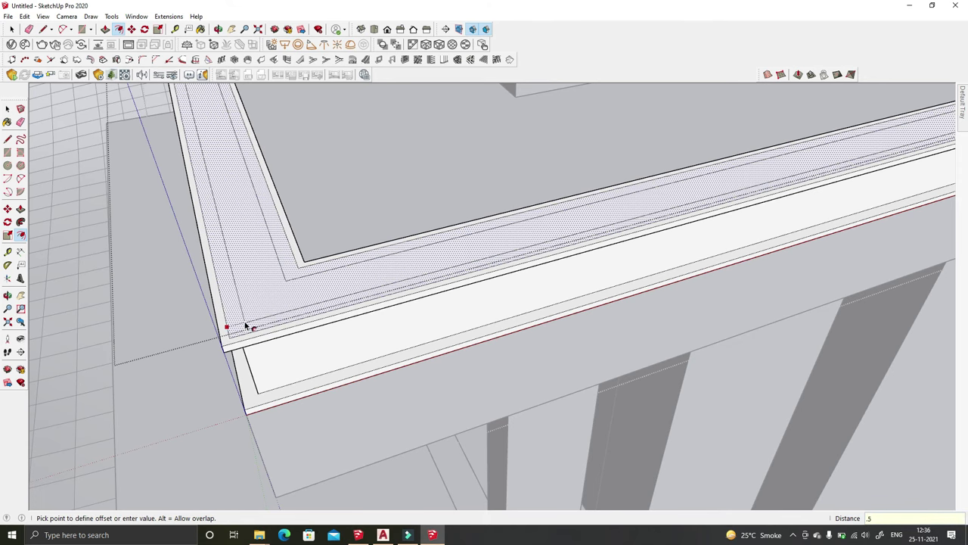
# Step: Sink the inner band of the 0.5 offset 1 inch into the ledge top to form the channel
pyautogui.press('Return')
pyautogui.click(258, 293)
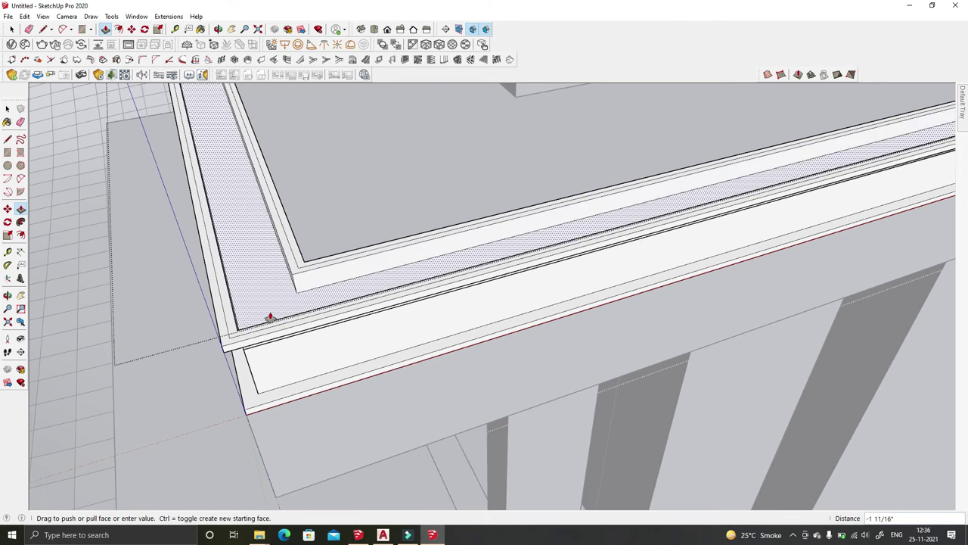
pyautogui.moveTo(274, 305); pyautogui.dragTo(294, 309, button='middle')
pyautogui.click(239, 426)
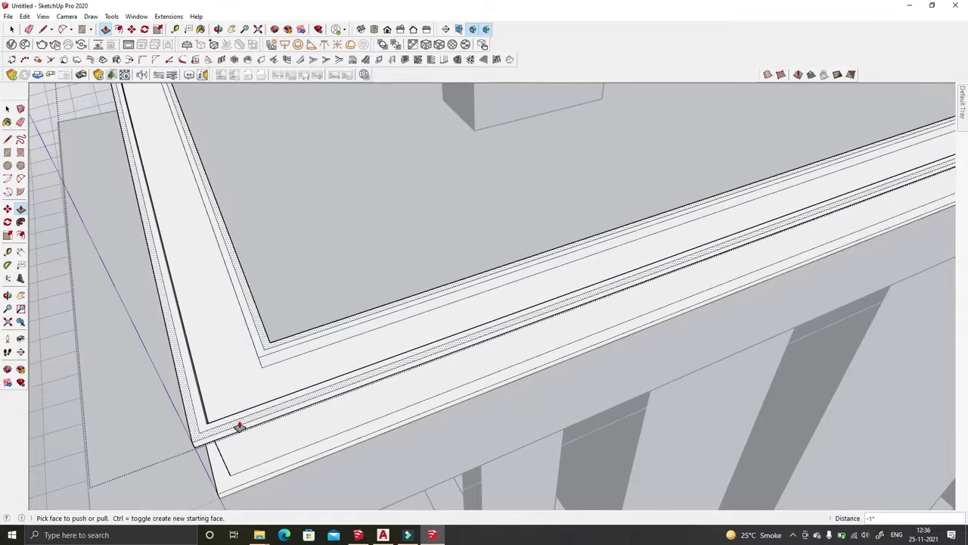
pyautogui.moveTo(265, 361)
pyautogui.mouseDown(button='middle')
pyautogui.moveTo(547, 281)
pyautogui.moveTo(683, 288)
pyautogui.moveTo(388, 221)
pyautogui.moveTo(694, 281)
pyautogui.moveTo(287, 207)
pyautogui.mouseUp(button='middle')
pyautogui.scroll(3, 288, 207)
pyautogui.moveTo(515, 273)
pyautogui.mouseDown(button='middle')
pyautogui.moveTo(506, 282)
pyautogui.moveTo(572, 292)
pyautogui.moveTo(391, 188)
pyautogui.moveTo(401, 119)
pyautogui.mouseUp(button='middle')
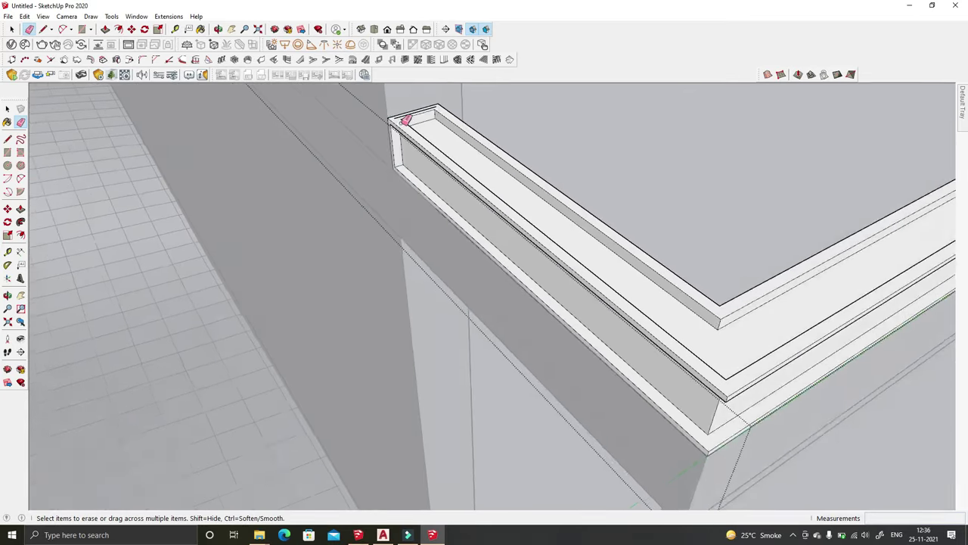
# Step: Push the ledge end face back 1/2"
pyautogui.press('p')
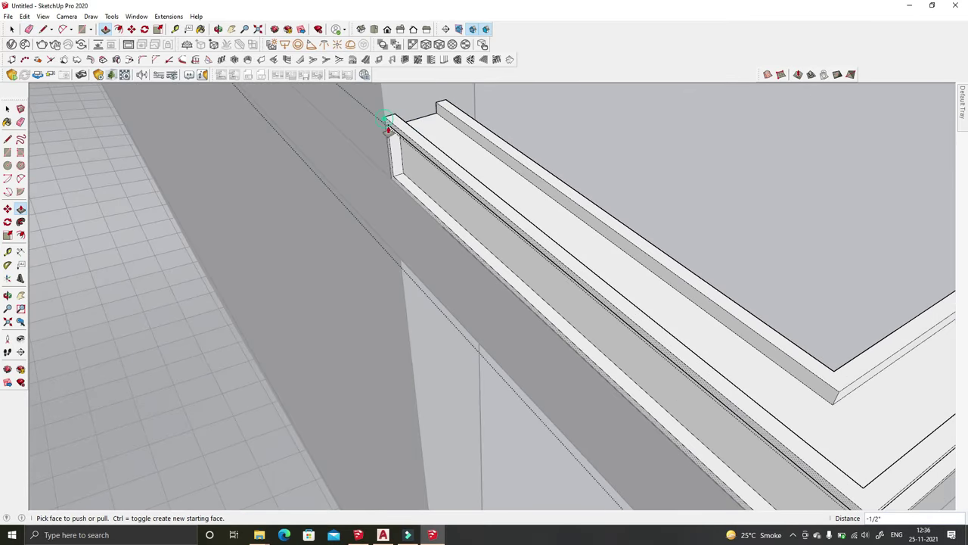
pyautogui.moveTo(385, 121)
pyautogui.mouseDown(button='middle')
pyautogui.moveTo(400, 156)
pyautogui.moveTo(402, 129)
pyautogui.moveTo(464, 210)
pyautogui.moveTo(580, 147)
pyautogui.moveTo(610, 109)
pyautogui.moveTo(631, 202)
pyautogui.moveTo(615, 206)
pyautogui.moveTo(631, 210)
pyautogui.moveTo(595, 184)
pyautogui.mouseUp(button='middle')
pyautogui.press('e')
pyautogui.press('p')
pyautogui.click(598, 187)
pyautogui.click(631, 210)
# Step: Erase leftover edges on the ledge and start a line at its end
pyautogui.press('e')
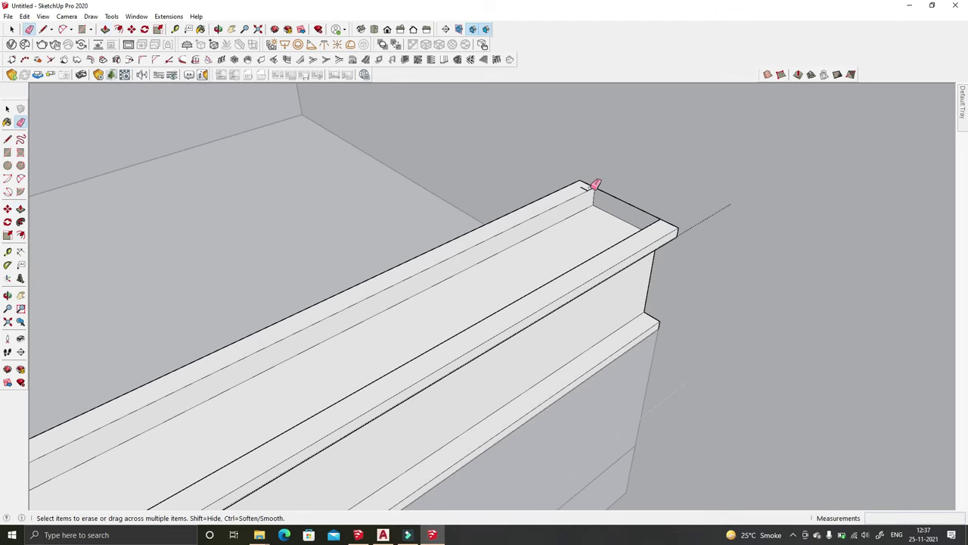
pyautogui.press('space')
pyautogui.scroll(-5, 678, 207)
pyautogui.moveTo(675, 203); pyautogui.dragTo(677, 314, button='middle')
pyautogui.scroll(3, 657, 194)
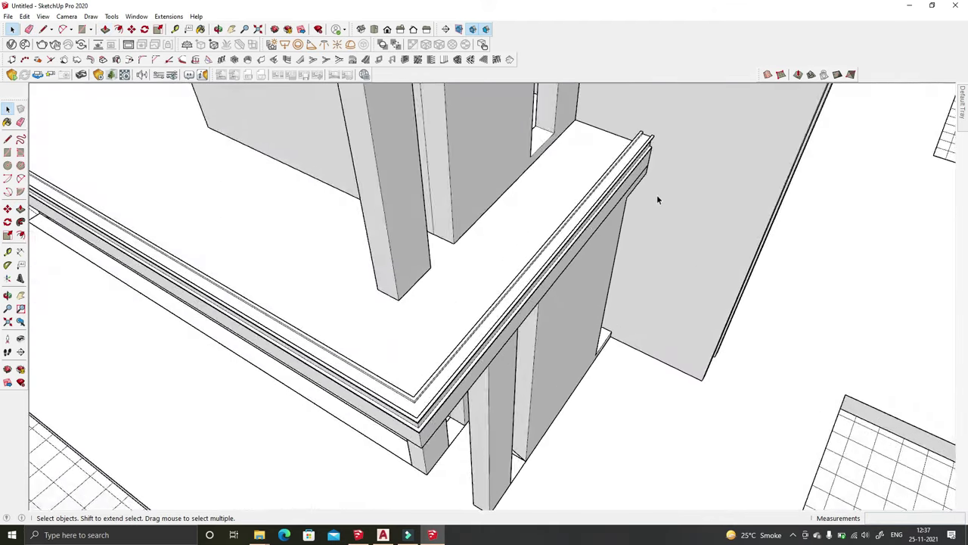
pyautogui.click(41, 29)
pyautogui.scroll(3, 651, 121)
pyautogui.click(628, 130)
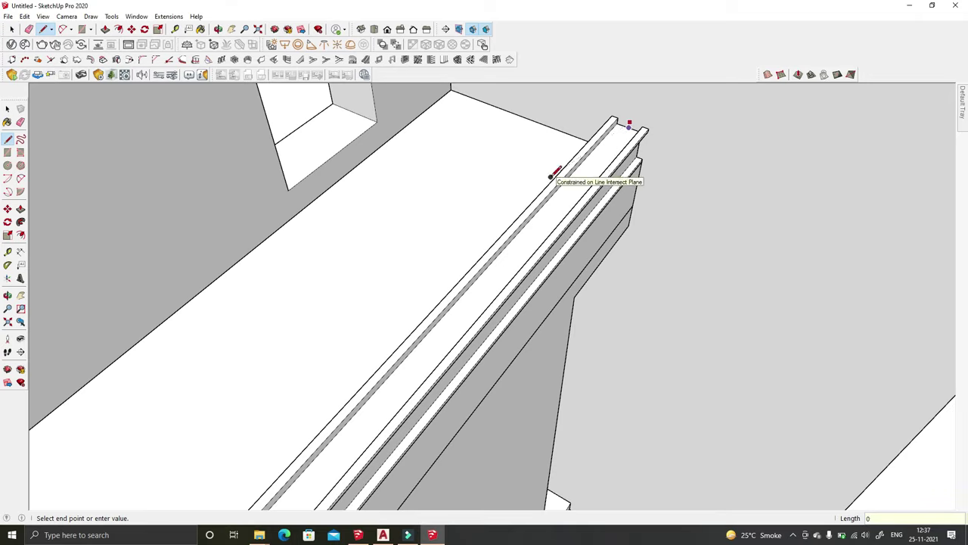
# Step: Continue the line across the ledge corners, viewing the ledge from both sides
pyautogui.scroll(-2, 617, 180)
pyautogui.moveTo(541, 195)
pyautogui.mouseDown(button='middle')
pyautogui.moveTo(687, 169)
pyautogui.moveTo(210, 104)
pyautogui.moveTo(219, 176)
pyautogui.moveTo(454, 341)
pyautogui.moveTo(236, 361)
pyautogui.moveTo(345, 295)
pyautogui.moveTo(466, 345)
pyautogui.moveTo(389, 339)
pyautogui.mouseUp(button='middle')
pyautogui.scroll(-2, 220, 175)
pyautogui.scroll(3, 467, 348)
pyautogui.scroll(1, 465, 348)
pyautogui.scroll(2, 389, 340)
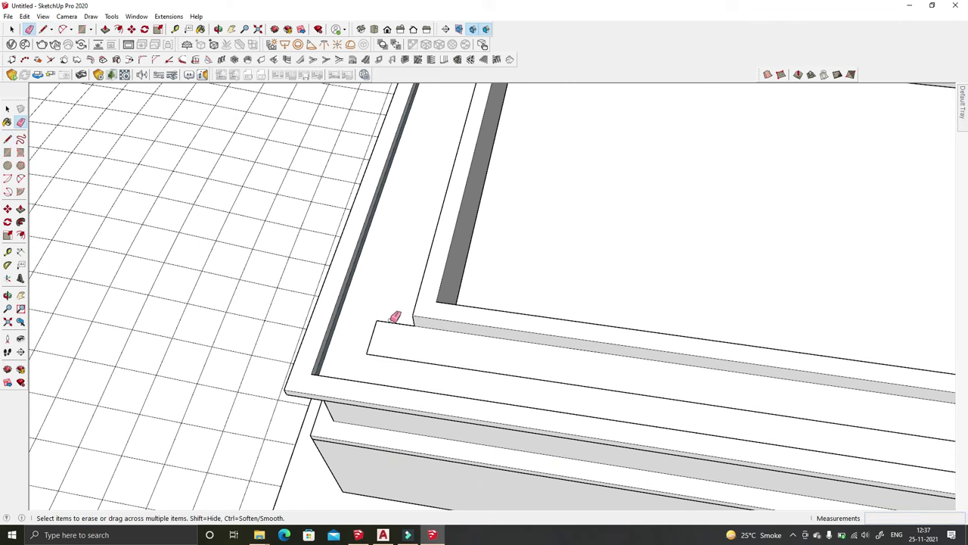
pyautogui.moveTo(460, 306); pyautogui.dragTo(681, 297, button='middle')
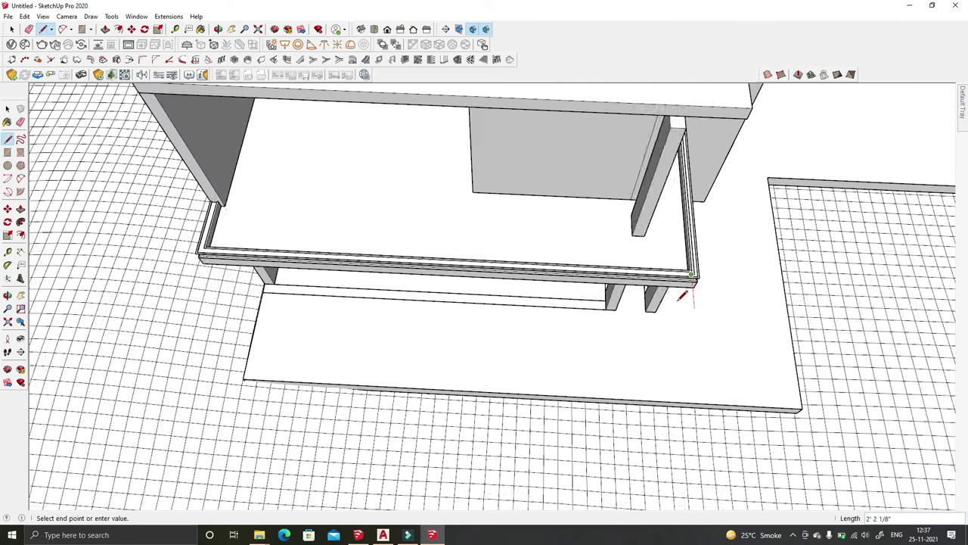
pyautogui.moveTo(565, 240); pyautogui.dragTo(234, 190, button='middle')
pyautogui.scroll(4, 208, 226)
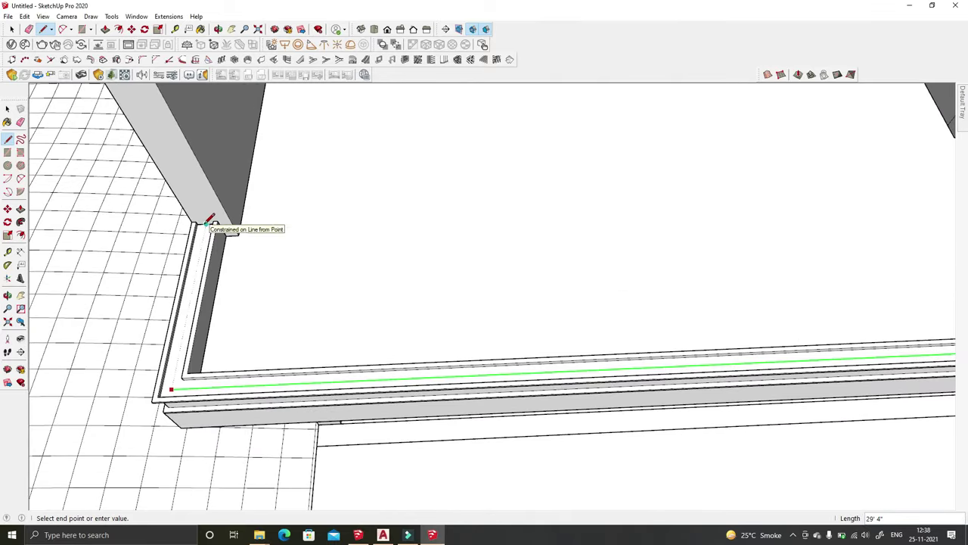
# Step: Select the inner edges of the ledge channel and offset them 4mm
pyautogui.press('space')
pyautogui.moveTo(245, 231); pyautogui.dragTo(210, 364, button='middle')
pyautogui.click(211, 364)
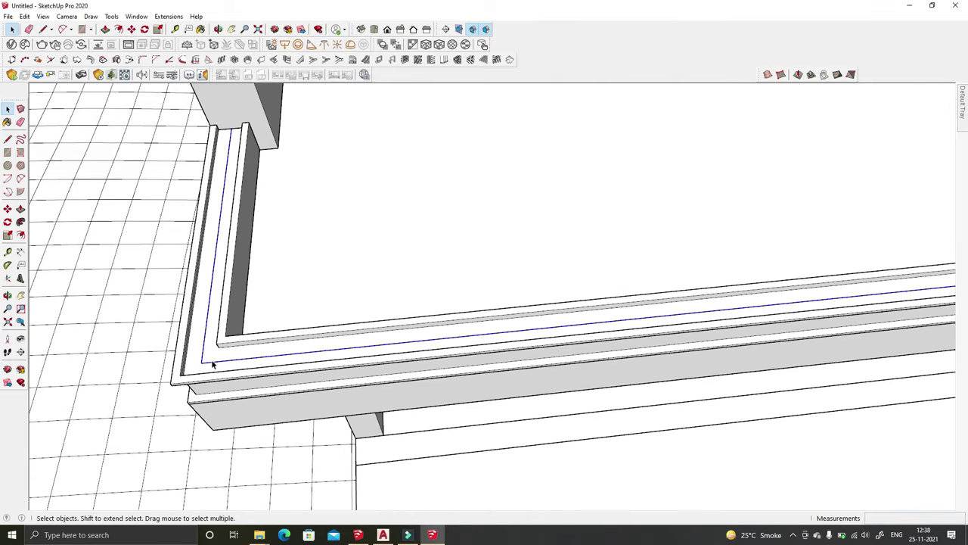
pyautogui.scroll(3, 198, 276)
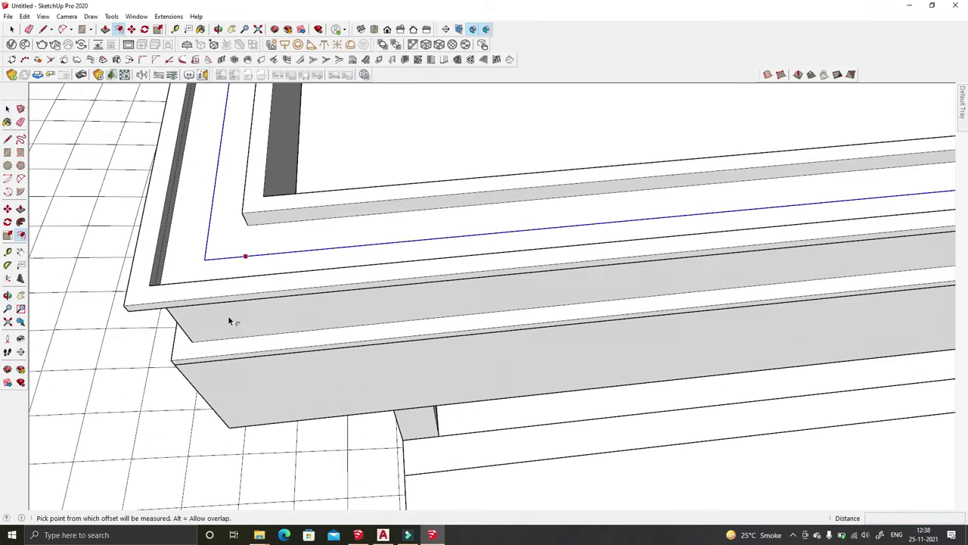
pyautogui.click(209, 259)
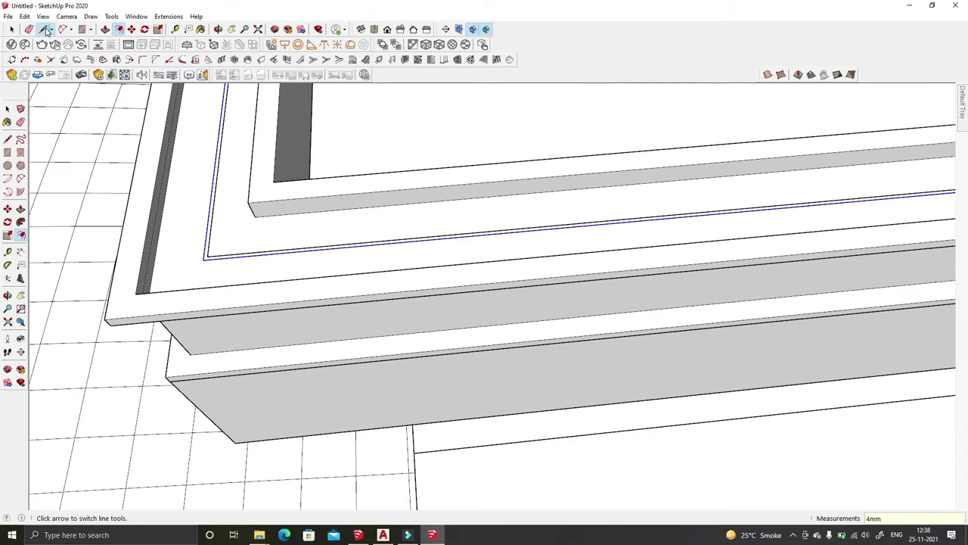
# Step: Start a line at the ledge corner, then cancel it
pyautogui.click(44, 29)
pyautogui.moveTo(540, 277); pyautogui.dragTo(260, 258, button='middle')
pyautogui.click(484, 268)
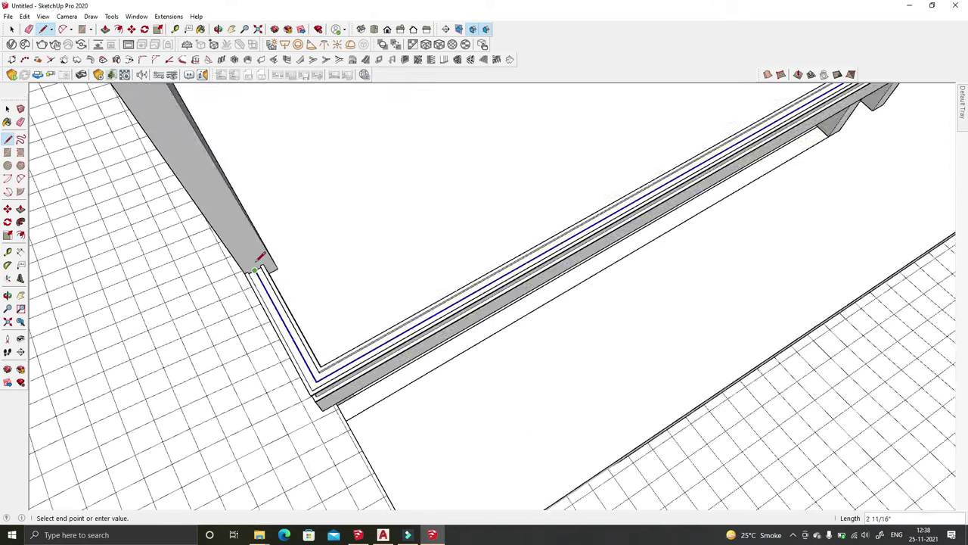
pyautogui.scroll(-5, 266, 152)
pyautogui.press('Escape')
pyautogui.scroll(5, 789, 281)
# Step: Push/Pull the face on the other ledge up 2 inches into a railing panel
pyautogui.moveTo(790, 281); pyautogui.dragTo(860, 255, button='middle')
pyautogui.scroll(2, 830, 259)
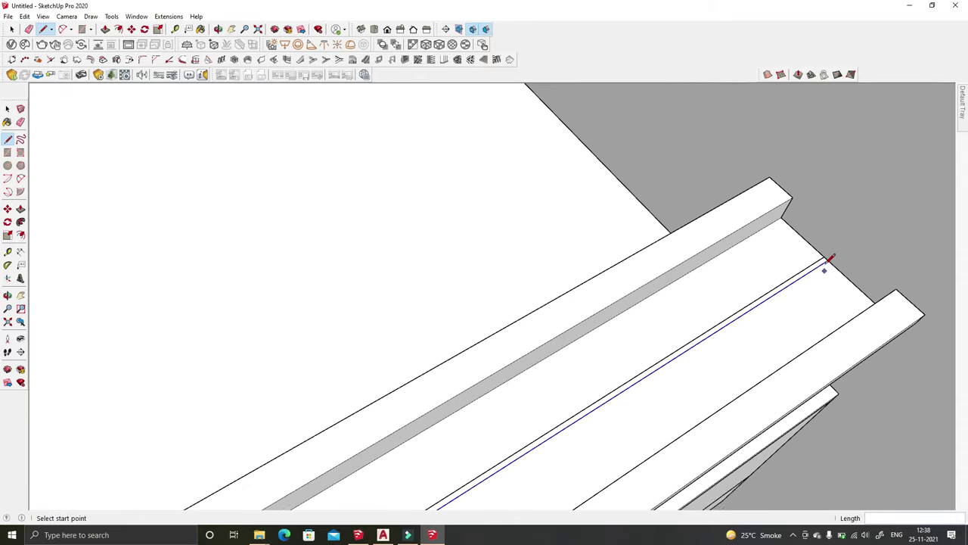
pyautogui.click(735, 273)
pyautogui.scroll(-3, 752, 169)
pyautogui.moveTo(752, 169); pyautogui.dragTo(767, 134, button='middle')
pyautogui.scroll(2, 772, 179)
pyautogui.click(772, 180)
pyautogui.press('space')
pyautogui.scroll(-3, 683, 249)
# Step: Select the raised panel face with its edges and inspect the panel corner
pyautogui.doubleClick(666, 249)
pyautogui.rightClick(666, 253)
pyautogui.moveTo(665, 253)
pyautogui.mouseDown(button='middle')
pyautogui.moveTo(569, 305)
pyautogui.moveTo(426, 328)
pyautogui.mouseUp(button='middle')
pyautogui.scroll(3, 439, 341)
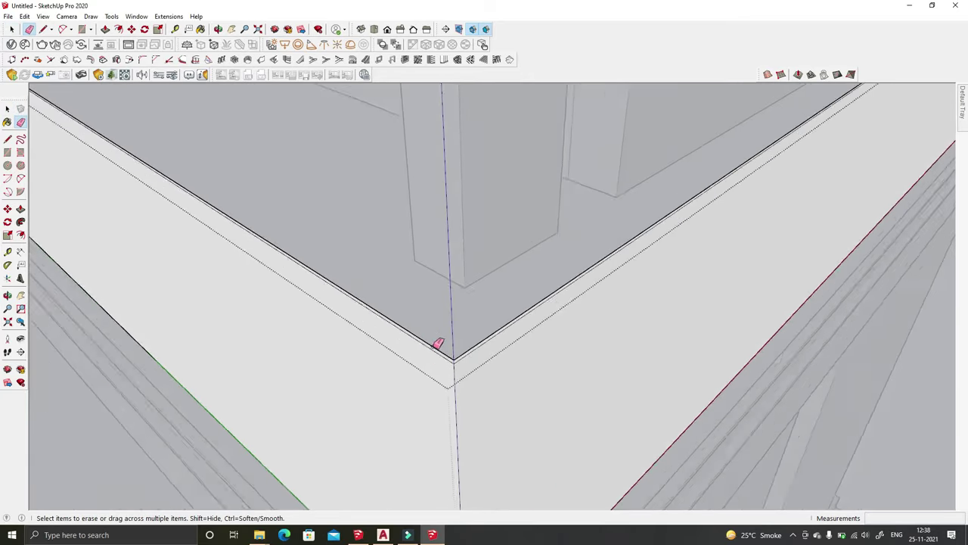
pyautogui.scroll(2, 476, 385)
pyautogui.scroll(-3, 488, 390)
pyautogui.moveTo(489, 391)
pyautogui.mouseDown(button='middle')
pyautogui.moveTo(746, 372)
pyautogui.moveTo(320, 326)
pyautogui.mouseUp(button='middle')
pyautogui.scroll(2, 320, 327)
pyautogui.scroll(3, 320, 327)
pyautogui.scroll(-3, 426, 230)
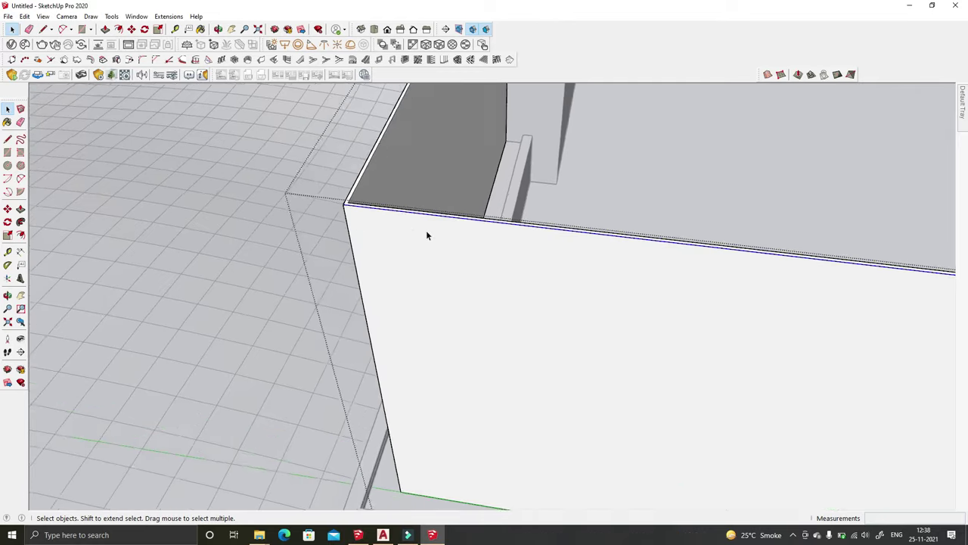
pyautogui.moveTo(426, 230); pyautogui.dragTo(342, 199, button='middle')
pyautogui.scroll(3, 345, 219)
pyautogui.scroll(-3, 345, 219)
pyautogui.moveTo(341, 255); pyautogui.dragTo(292, 238, button='middle')
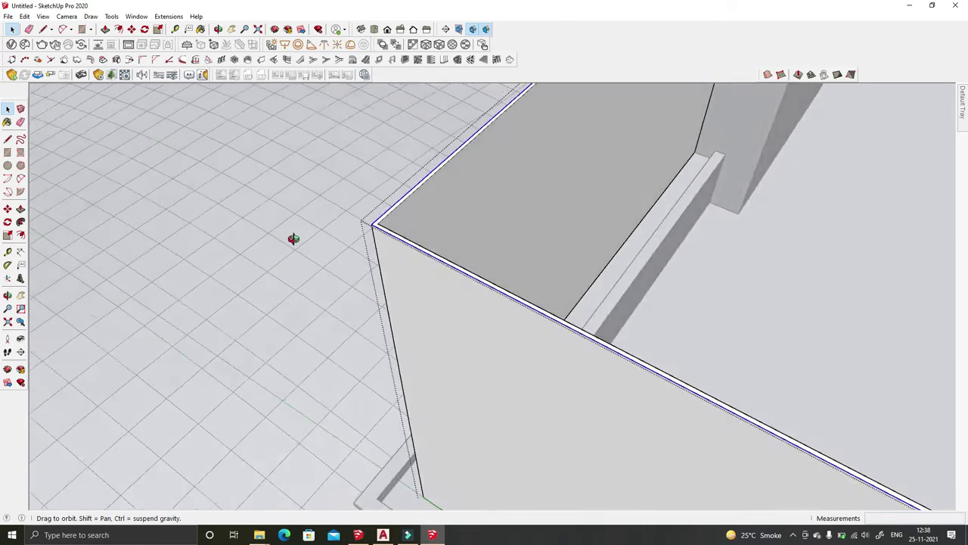
pyautogui.scroll(2, 278, 231)
# Step: Copy the parapet panel's top edge 1 inch away and select the panel end face
pyautogui.scroll(-3, 98, 121)
pyautogui.moveTo(98, 121); pyautogui.dragTo(417, 173, button='middle')
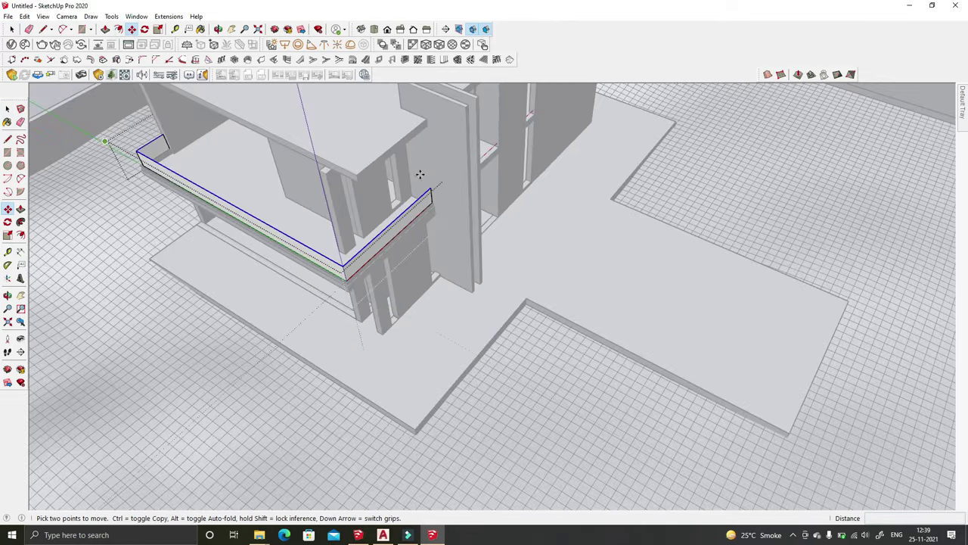
pyautogui.scroll(3, 432, 189)
pyautogui.scroll(1, 445, 189)
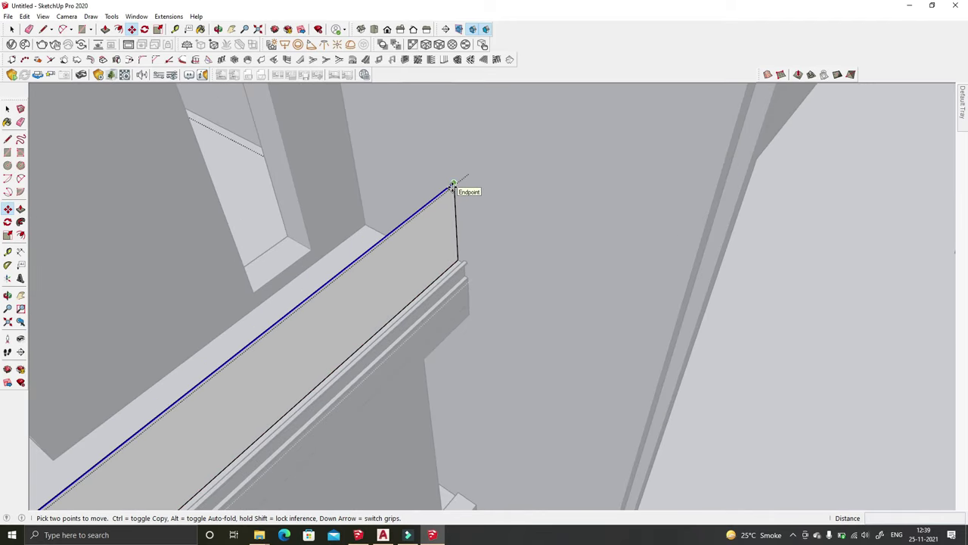
pyautogui.moveTo(451, 184); pyautogui.dragTo(519, 190, button='middle')
pyautogui.click(447, 173)
pyautogui.scroll(3, 418, 184)
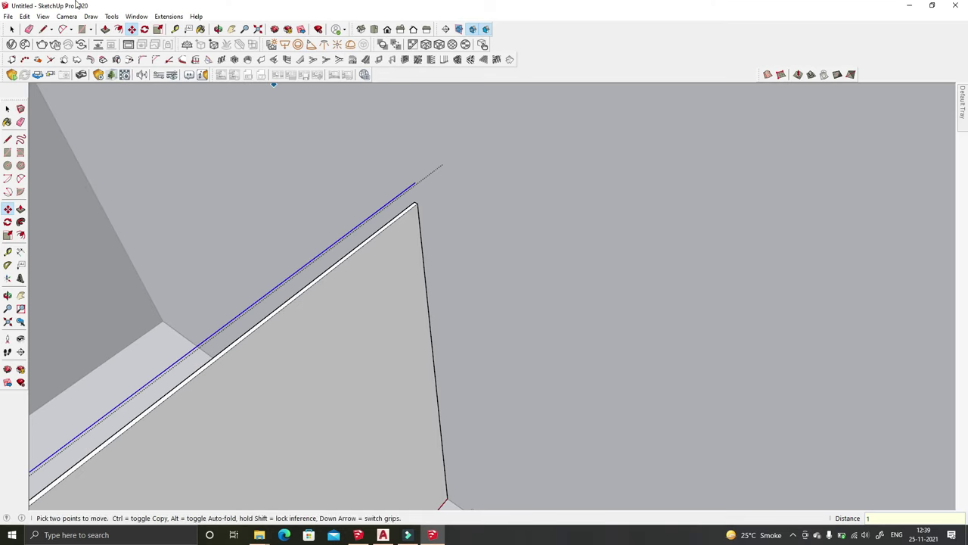
pyautogui.click(14, 30)
pyautogui.rightClick(372, 255)
pyautogui.click(388, 254)
pyautogui.rightClick(388, 254)
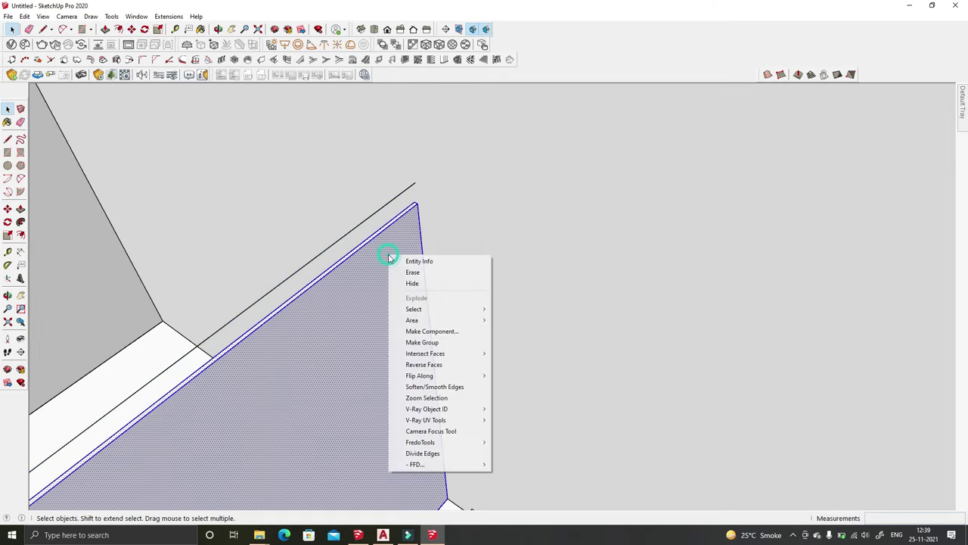
pyautogui.press('Escape')
# Step: Draw a circle raised 1 inch at the panel end and sweep it along the parapet edge with Follow Me
pyautogui.moveTo(417, 182)
pyautogui.mouseDown(button='middle')
pyautogui.moveTo(454, 127)
pyautogui.moveTo(408, 187)
pyautogui.mouseUp(button='middle')
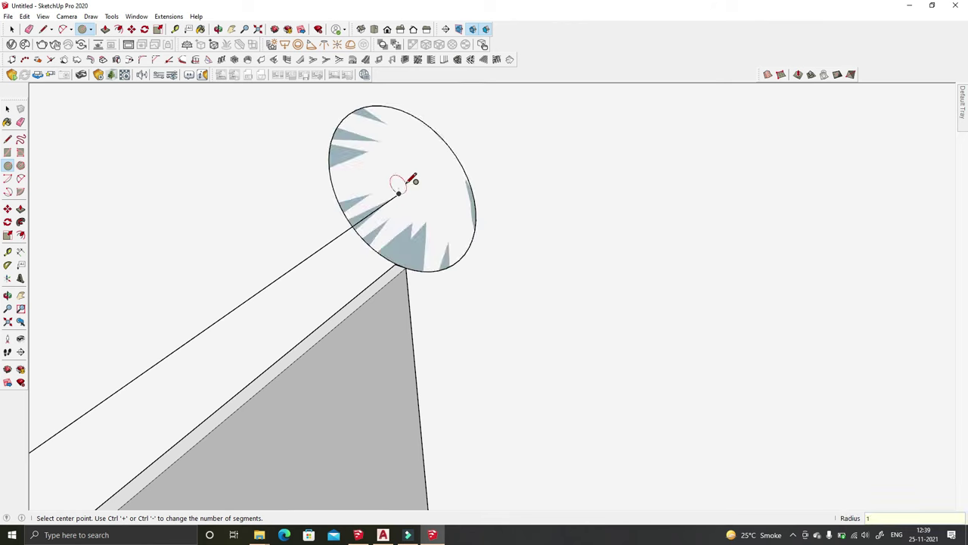
pyautogui.click(402, 274)
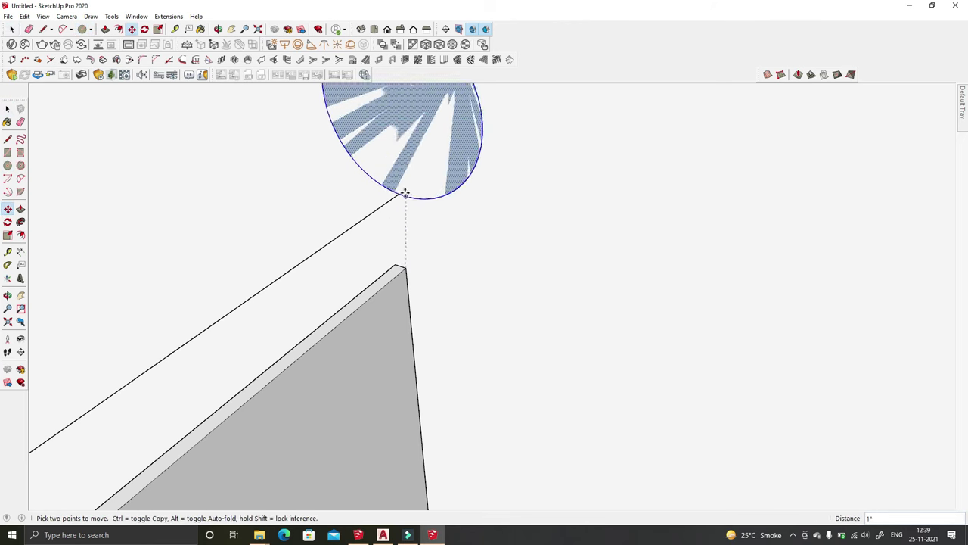
pyautogui.moveTo(543, 210); pyautogui.dragTo(455, 220, button='middle')
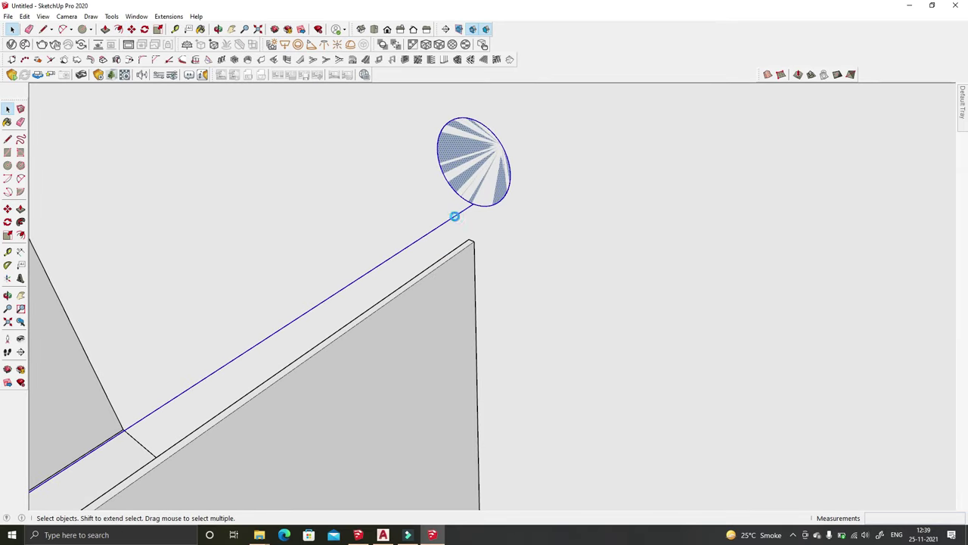
pyautogui.click(448, 186)
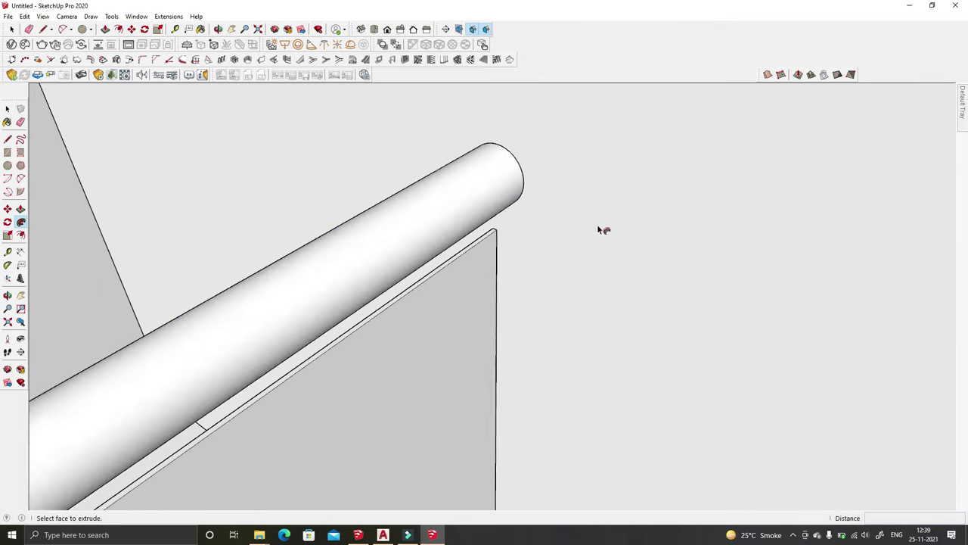
pyautogui.press('space')
pyautogui.tripleClick(514, 217)
# Step: Select the new handrail tube and nudge it into place with Move
pyautogui.scroll(-3, 515, 220)
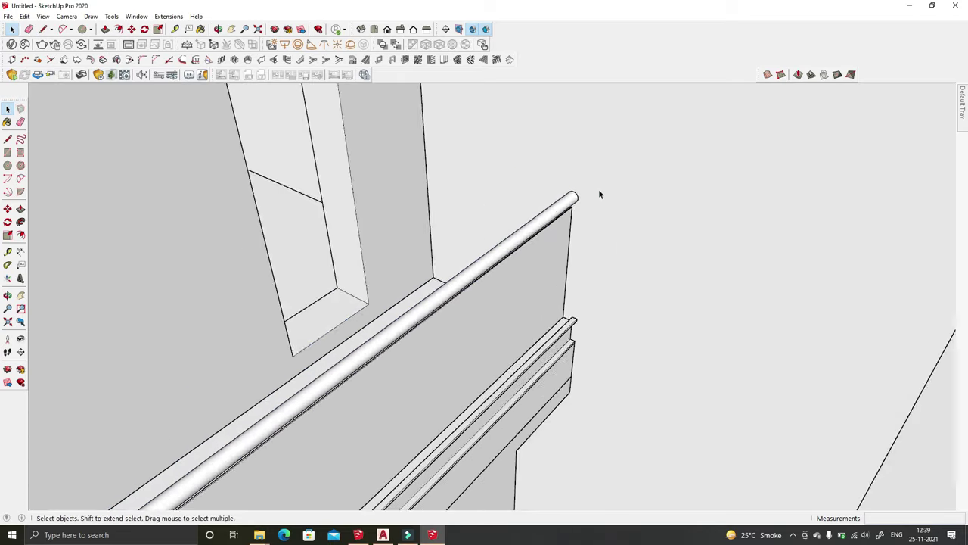
pyautogui.scroll(-5, 598, 194)
pyautogui.moveTo(558, 244); pyautogui.dragTo(498, 118, button='middle')
pyautogui.scroll(5, 515, 185)
pyautogui.click(583, 195)
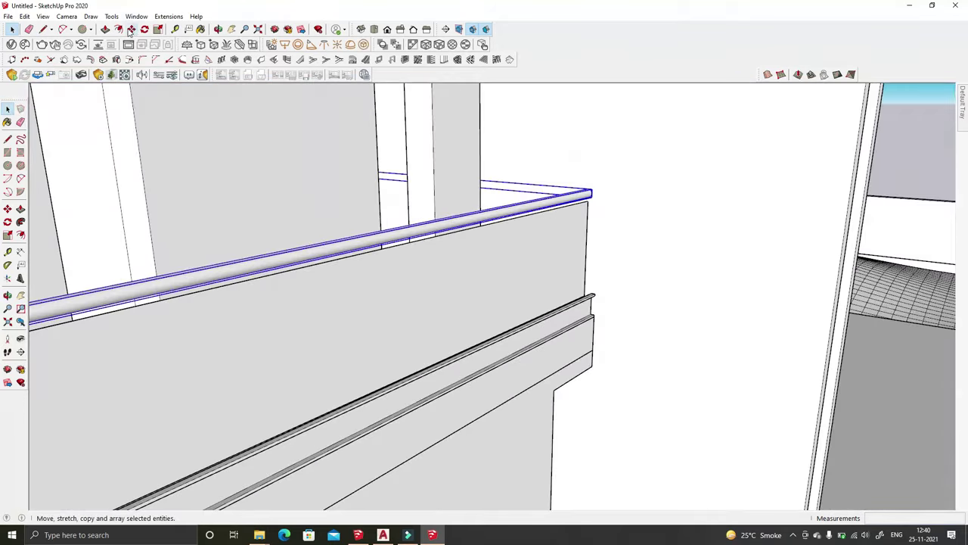
pyautogui.press('m')
pyautogui.scroll(2, 597, 219)
pyautogui.click(595, 210)
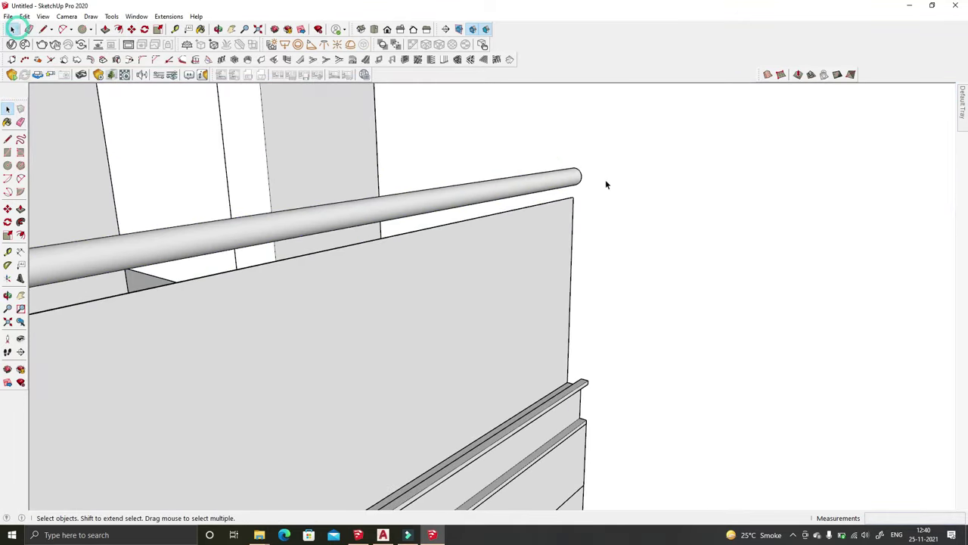
pyautogui.moveTo(605, 184); pyautogui.dragTo(621, 265, button='middle')
pyautogui.scroll(-5, 385, 253)
pyautogui.moveTo(385, 253)
pyautogui.mouseDown(button='middle')
pyautogui.moveTo(567, 309)
pyautogui.moveTo(558, 243)
pyautogui.mouseUp(button='middle')
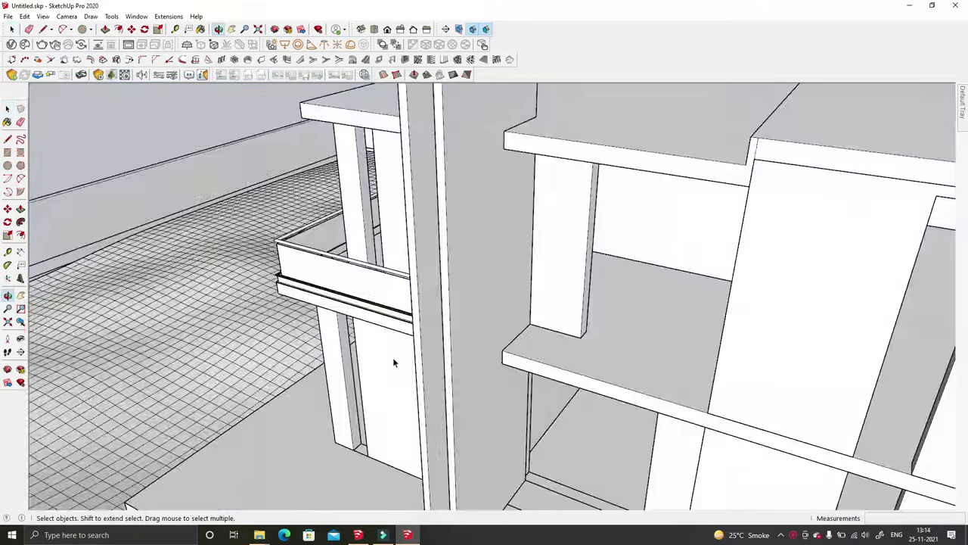
pyautogui.moveTo(393, 363)
pyautogui.mouseDown(button='middle')
pyautogui.moveTo(552, 320)
pyautogui.moveTo(465, 327)
pyautogui.mouseUp(button='middle')
# Step: Copy the balcony handrail with Move and Ctrl to a second spot on the house
pyautogui.scroll(3, 465, 326)
pyautogui.click(462, 344)
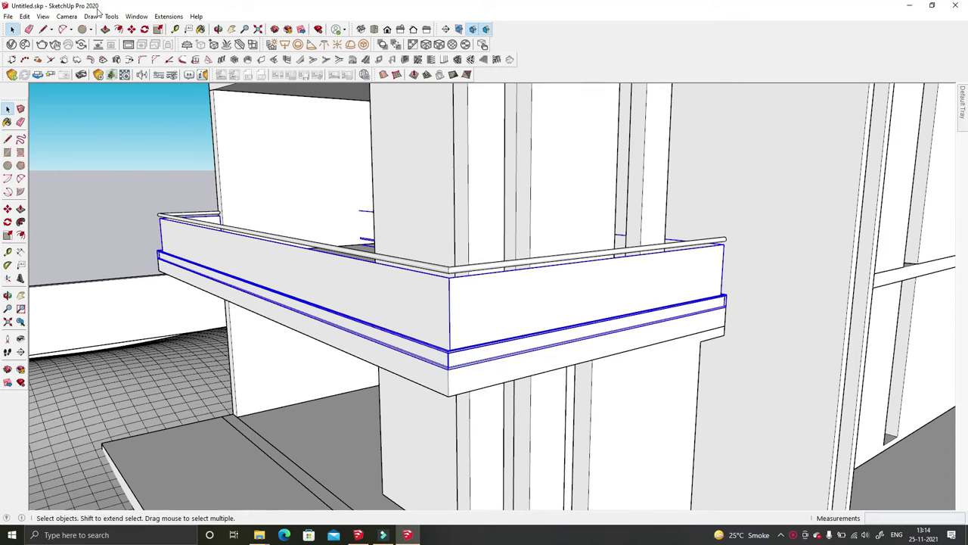
pyautogui.click(132, 28)
pyautogui.scroll(5, 712, 307)
pyautogui.click(449, 292)
pyautogui.press('ctrl')
pyautogui.scroll(-5, 517, 271)
pyautogui.moveTo(450, 292)
pyautogui.mouseDown(button='middle')
pyautogui.moveTo(681, 242)
pyautogui.moveTo(813, 301)
pyautogui.moveTo(443, 292)
pyautogui.mouseUp(button='middle')
pyautogui.click(713, 244)
pyautogui.scroll(3, 713, 244)
pyautogui.scroll(-3, 683, 267)
pyautogui.press('space')
# Step: Shift the selected railing piece with Move and orbit to the building's middle beam
pyautogui.scroll(3, 336, 394)
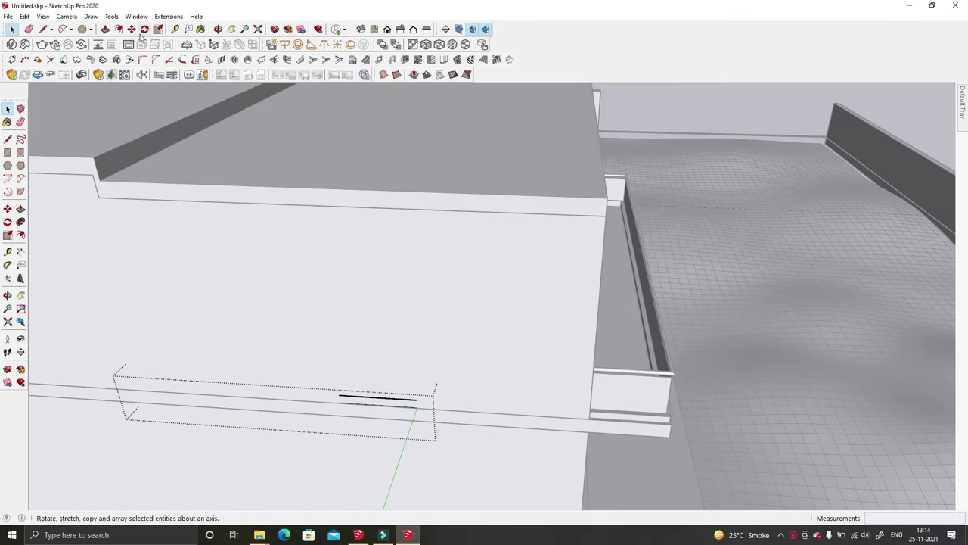
pyautogui.click(131, 29)
pyautogui.scroll(2, 423, 358)
pyautogui.scroll(-5, 473, 360)
pyautogui.moveTo(354, 320)
pyautogui.mouseDown(button='middle')
pyautogui.moveTo(547, 378)
pyautogui.moveTo(443, 303)
pyautogui.mouseUp(button='middle')
pyautogui.scroll(4, 530, 401)
pyautogui.scroll(-5, 444, 302)
pyautogui.press('space')
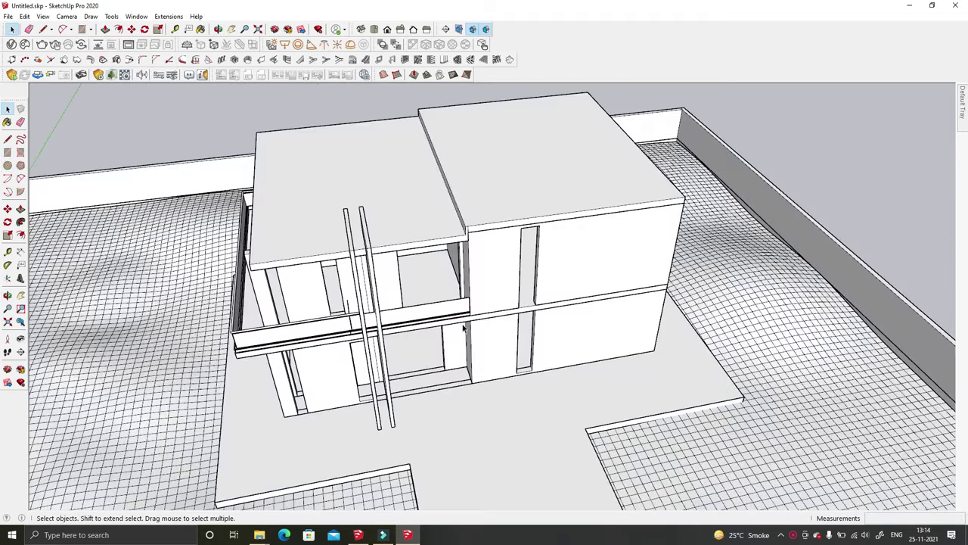
pyautogui.scroll(5, 464, 327)
pyautogui.moveTo(371, 250); pyautogui.dragTo(432, 273, button='middle')
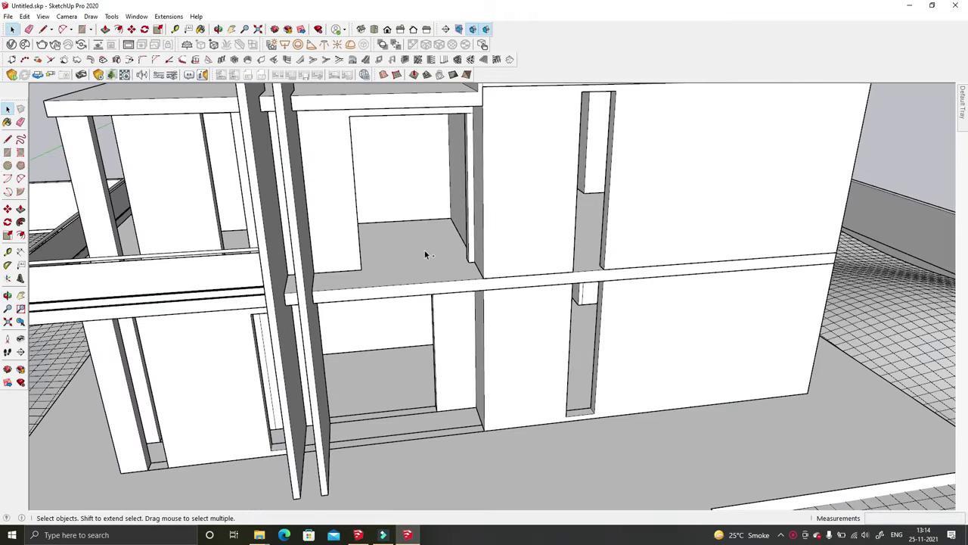
pyautogui.press('r')
pyautogui.scroll(2, 454, 293)
# Step: Draw a line across the ledge top and push the ledge's front face outward
pyautogui.moveTo(454, 293); pyautogui.dragTo(181, 306, button='middle')
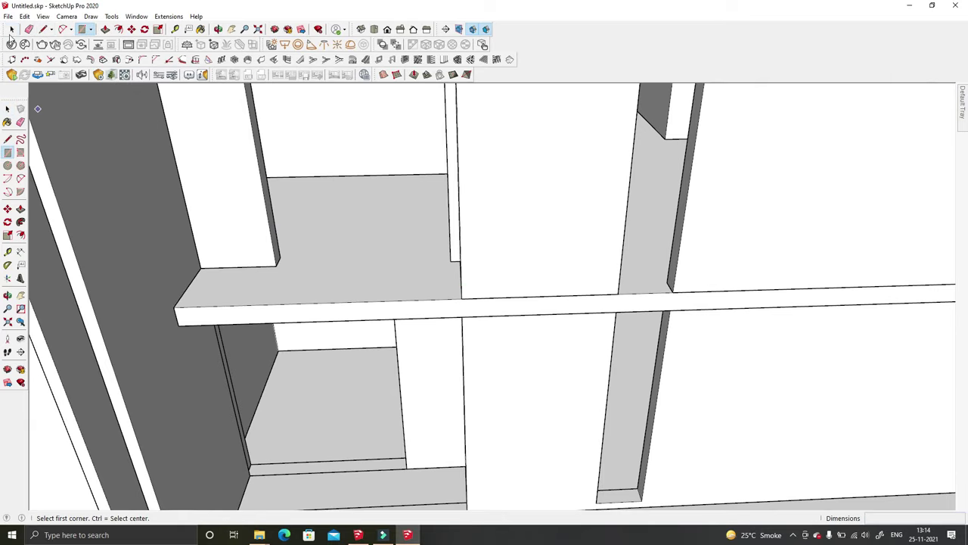
pyautogui.press('l')
pyautogui.scroll(3, 173, 310)
pyautogui.moveTo(263, 303); pyautogui.dragTo(575, 283, button='middle')
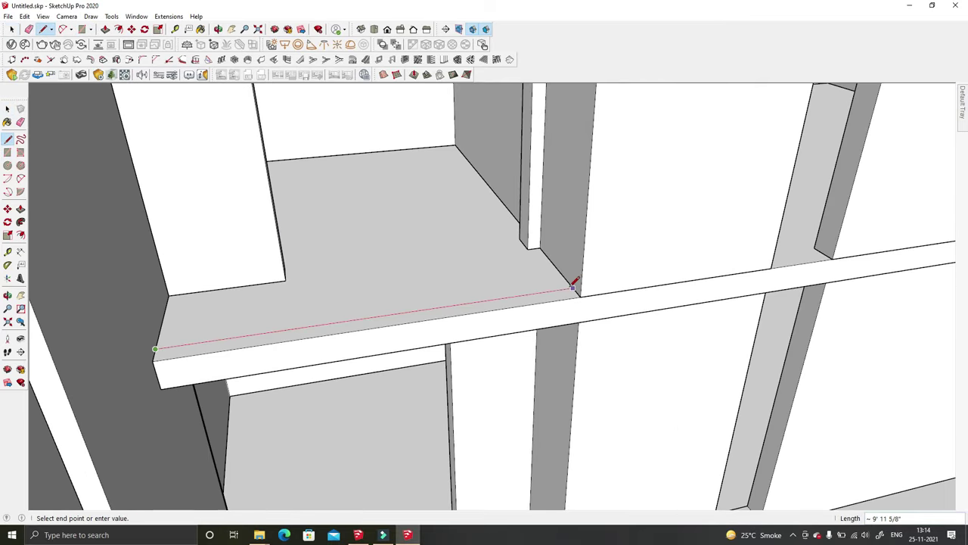
pyautogui.click(106, 29)
pyautogui.click(257, 340)
pyautogui.click(253, 329)
pyautogui.moveTo(252, 329)
pyautogui.mouseDown(button='middle')
pyautogui.moveTo(359, 309)
pyautogui.moveTo(297, 310)
pyautogui.moveTo(139, 341)
pyautogui.mouseUp(button='middle')
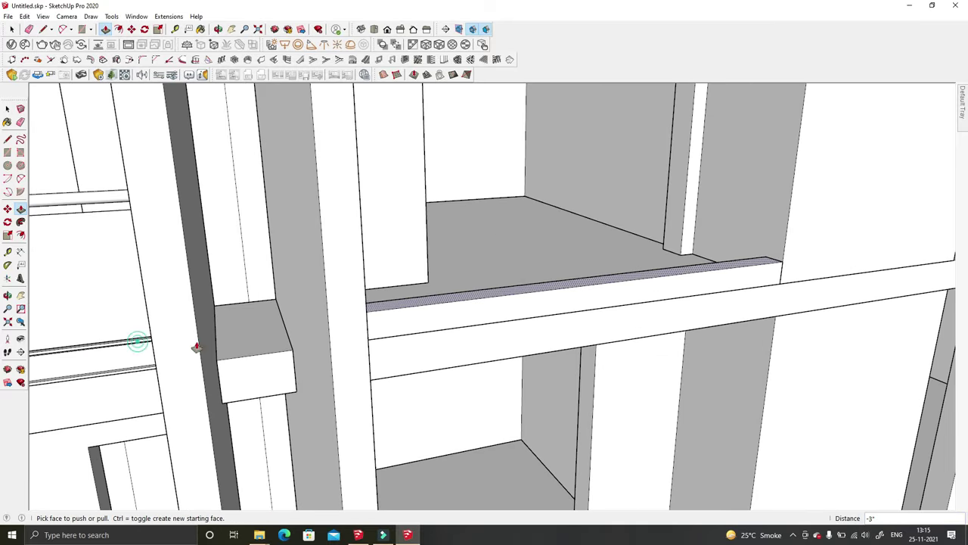
pyautogui.scroll(5, 363, 341)
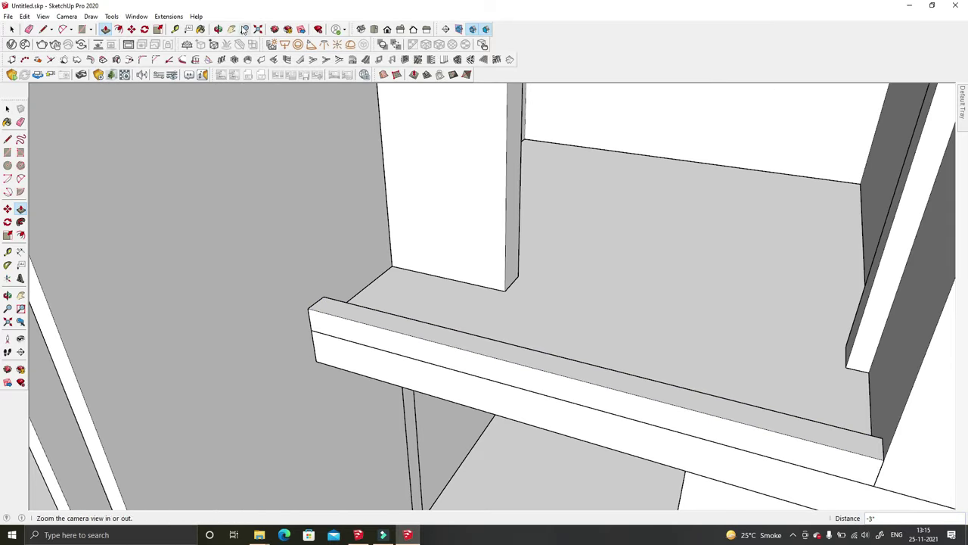
# Step: Offset the ledge top outline inward and push it down to form a groove
pyautogui.press('f')
pyautogui.scroll(2, 351, 320)
pyautogui.scroll(3, 327, 306)
pyautogui.click(300, 305)
pyautogui.press('p')
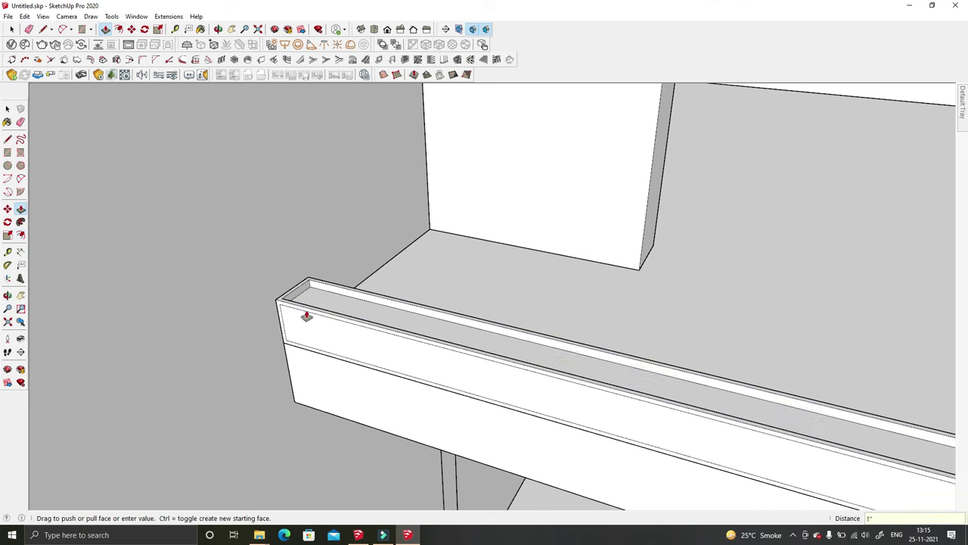
pyautogui.moveTo(306, 316); pyautogui.dragTo(277, 277)
pyautogui.moveTo(277, 277); pyautogui.dragTo(255, 309, button='middle')
pyautogui.press('e')
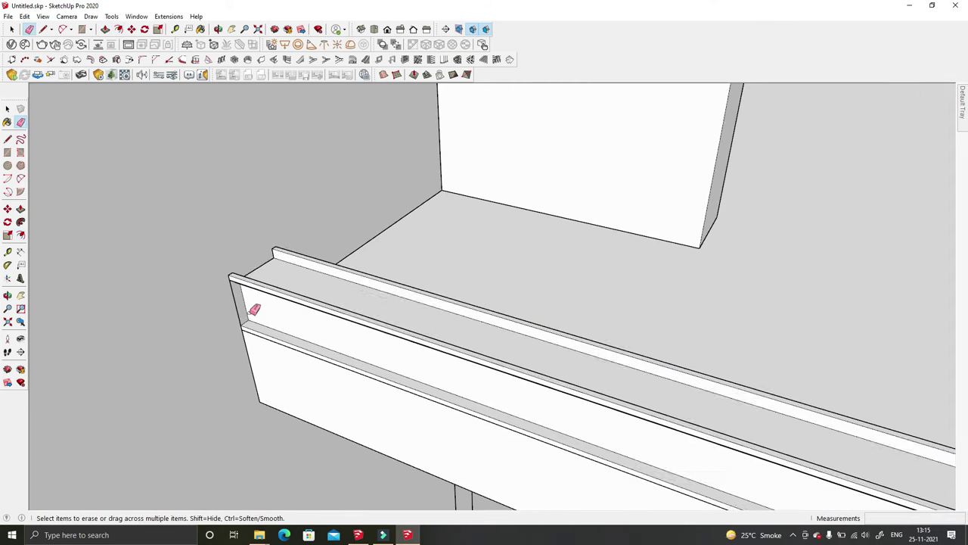
pyautogui.scroll(-2, 207, 251)
pyautogui.moveTo(208, 251); pyautogui.dragTo(625, 284, button='middle')
pyautogui.moveTo(655, 242)
pyautogui.mouseDown(button='middle')
pyautogui.moveTo(659, 264)
pyautogui.moveTo(616, 231)
pyautogui.moveTo(653, 268)
pyautogui.mouseUp(button='middle')
# Step: Clean up the trough edges and raise the parapet wall to its final height
pyautogui.press('p')
pyautogui.moveTo(689, 327)
pyautogui.mouseDown(button='middle')
pyautogui.moveTo(683, 147)
pyautogui.moveTo(628, 262)
pyautogui.moveTo(644, 320)
pyautogui.moveTo(728, 296)
pyautogui.moveTo(151, 196)
pyautogui.moveTo(80, 167)
pyautogui.moveTo(108, 179)
pyautogui.mouseUp(button='middle')
pyautogui.press('e')
pyautogui.moveTo(136, 134)
pyautogui.mouseDown(button='middle')
pyautogui.moveTo(164, 160)
pyautogui.moveTo(142, 147)
pyautogui.mouseUp(button='middle')
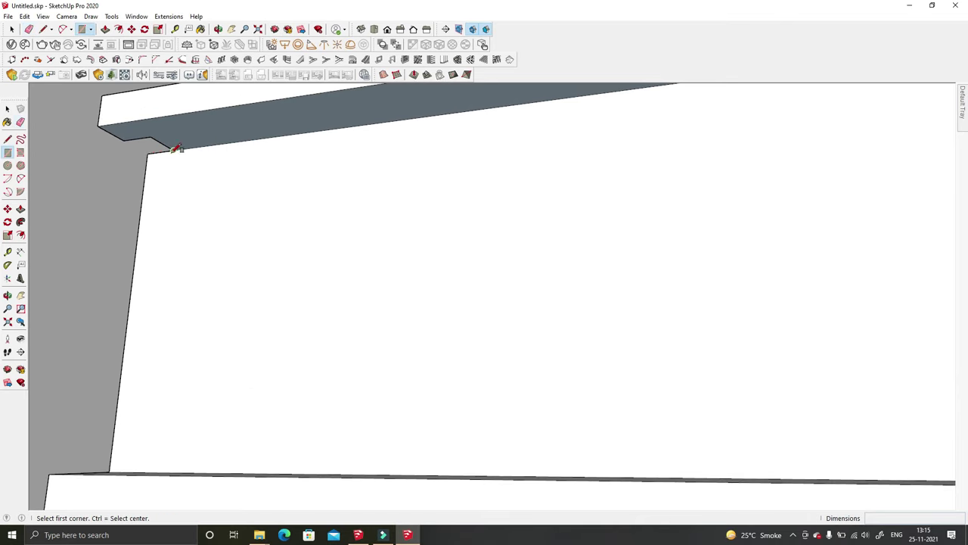
pyautogui.moveTo(227, 160)
pyautogui.mouseDown(button='middle')
pyautogui.moveTo(169, 184)
pyautogui.moveTo(152, 216)
pyautogui.moveTo(169, 223)
pyautogui.moveTo(239, 165)
pyautogui.moveTo(232, 203)
pyautogui.moveTo(325, 214)
pyautogui.mouseUp(button='middle')
pyautogui.press('e')
pyautogui.press('space')
pyautogui.click(325, 214)
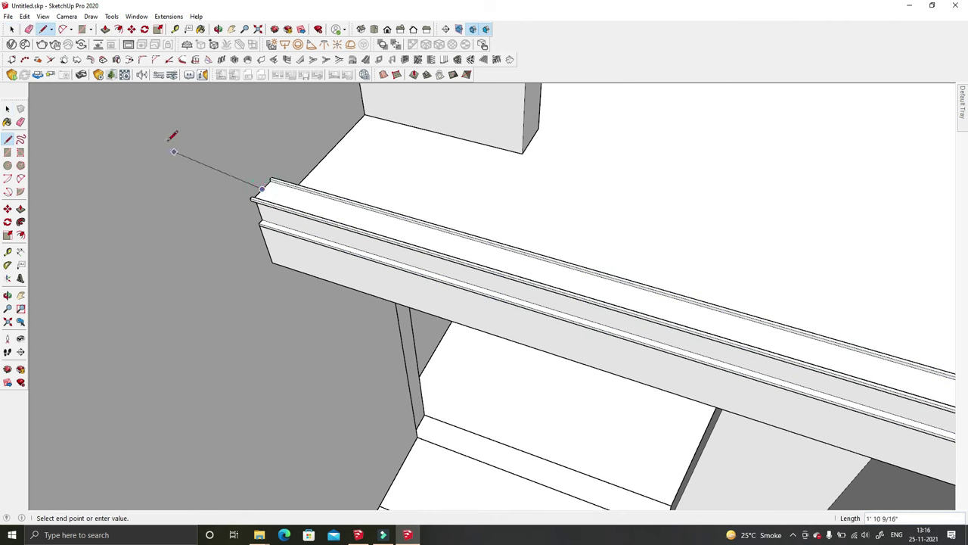
pyautogui.moveTo(173, 136); pyautogui.dragTo(696, 180, button='middle')
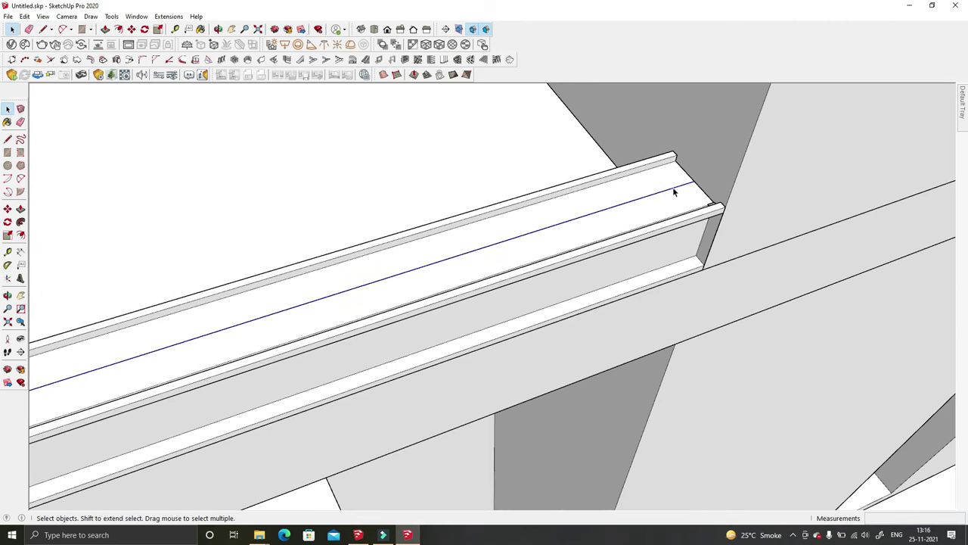
pyautogui.moveTo(685, 164)
pyautogui.mouseDown(button='middle')
pyautogui.moveTo(479, 201)
pyautogui.moveTo(580, 298)
pyautogui.moveTo(361, 134)
pyautogui.moveTo(344, 140)
pyautogui.mouseUp(button='middle')
pyautogui.scroll(3, 344, 140)
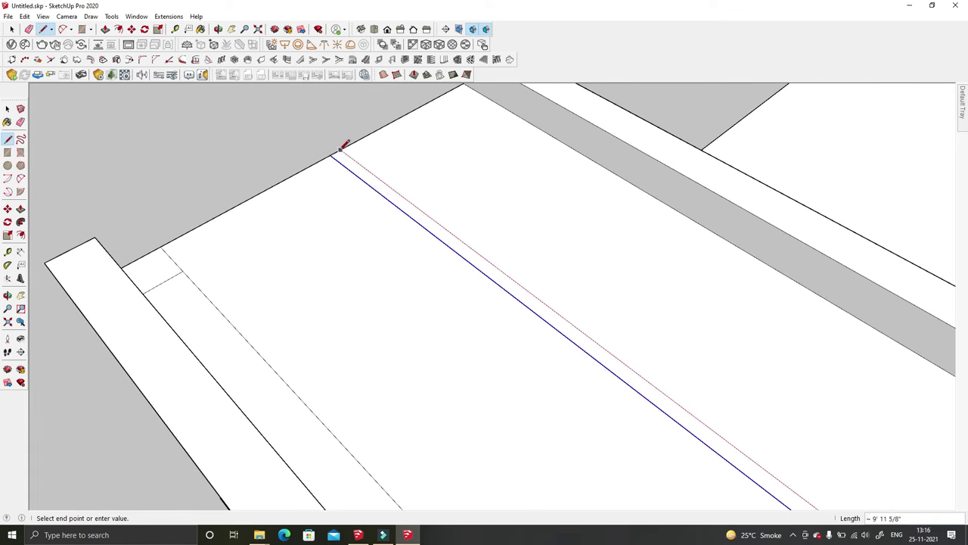
pyautogui.scroll(-2, 353, 163)
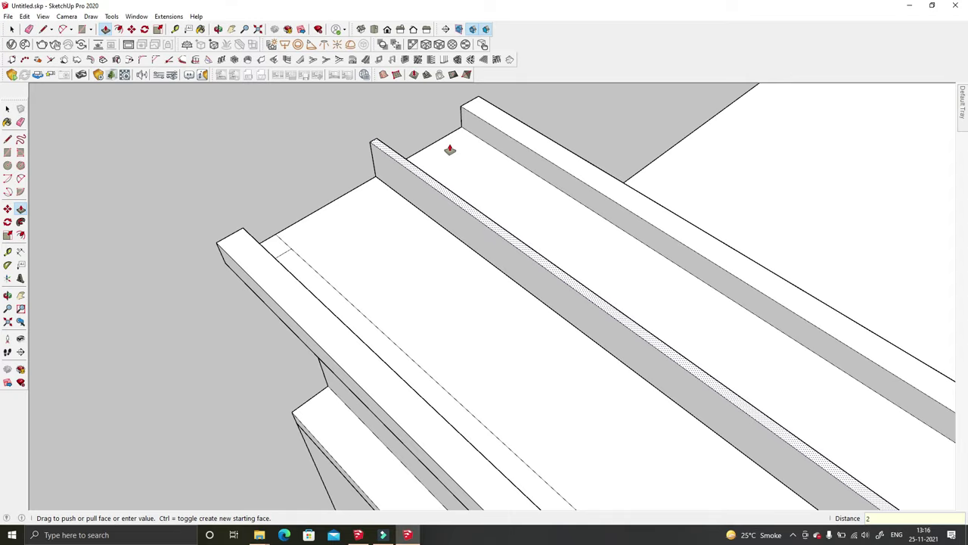
pyautogui.click(449, 149)
# Step: Group the new parapet geometry
pyautogui.press('space')
pyautogui.click(454, 205)
pyautogui.rightClick(454, 202)
pyautogui.click(500, 287)
pyautogui.moveTo(500, 288); pyautogui.dragTo(395, 299, button='middle')
pyautogui.scroll(5, 385, 237)
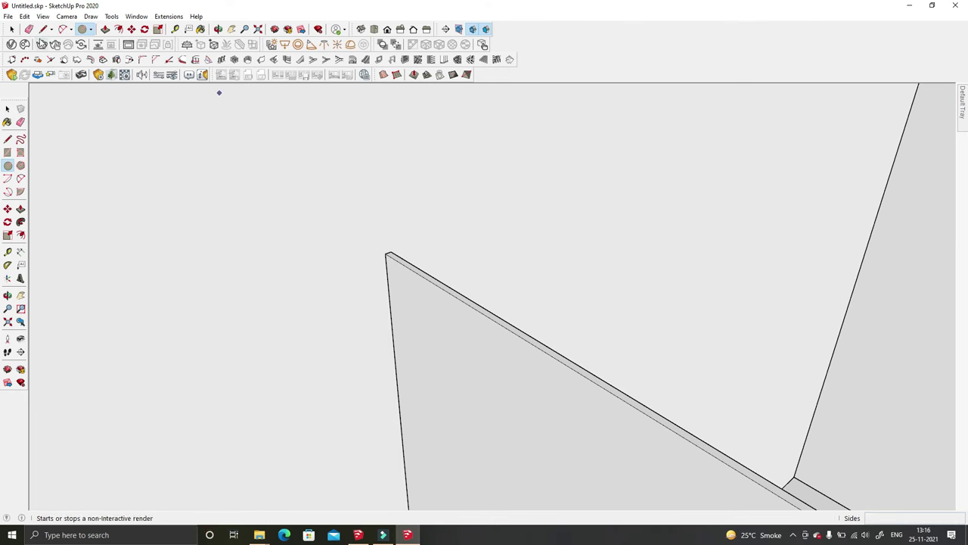
# Step: Draw a guide line up from the parapet corner and extrude a 1-inch circle as the handrail
pyautogui.click(43, 29)
pyautogui.click(384, 255)
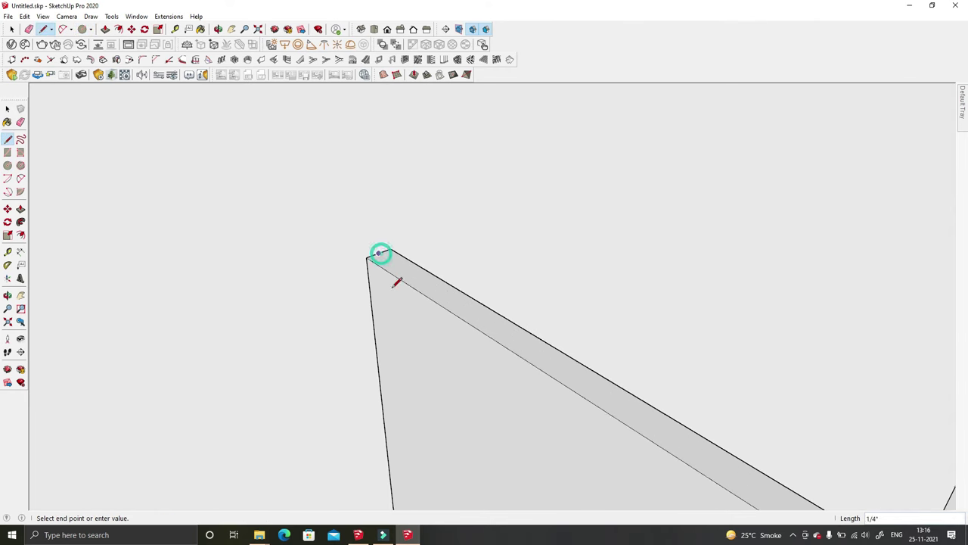
pyautogui.click(376, 174)
pyautogui.moveTo(396, 340); pyautogui.dragTo(135, 59, button='middle')
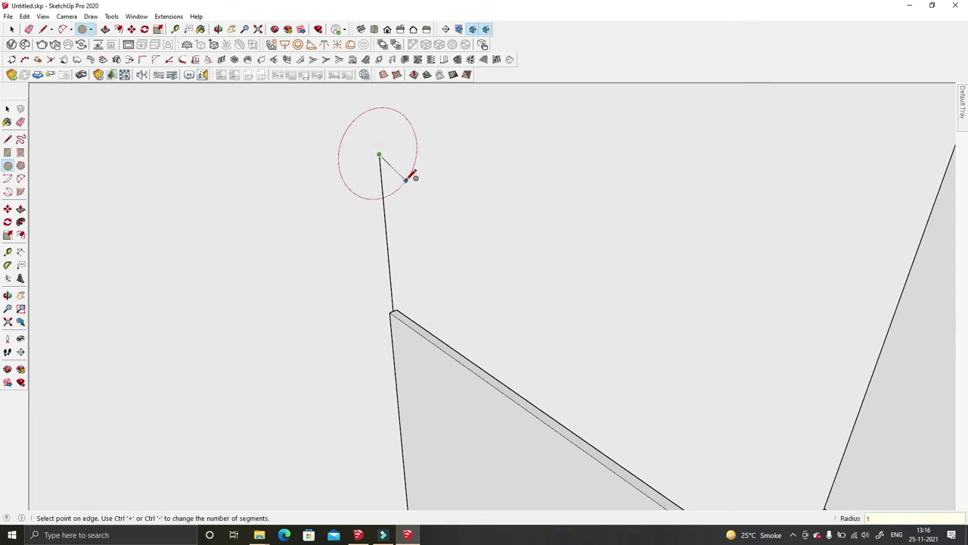
pyautogui.press('p')
pyautogui.click(379, 174)
pyautogui.scroll(-3, 523, 190)
pyautogui.scroll(5, 607, 197)
pyautogui.scroll(3, 690, 130)
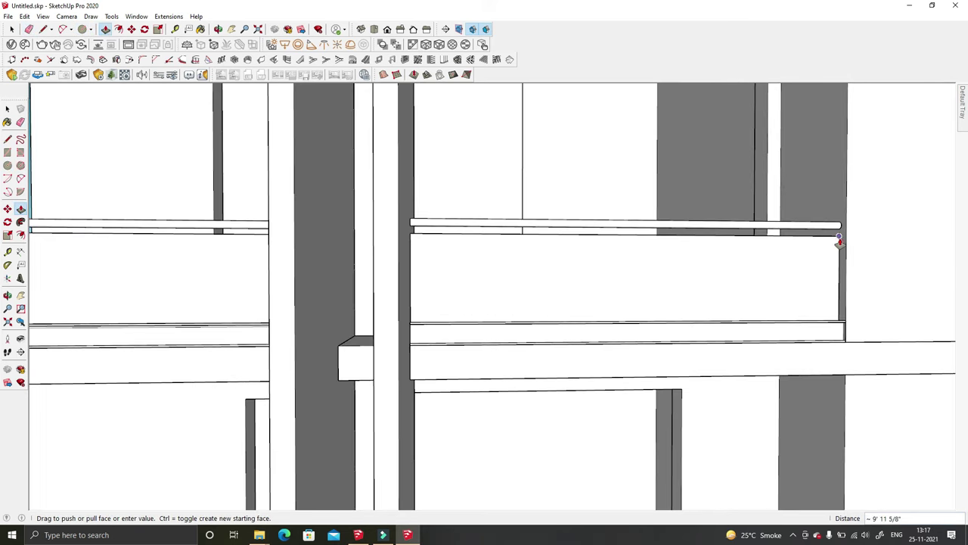
pyautogui.rightClick(835, 227)
pyautogui.press('Escape')
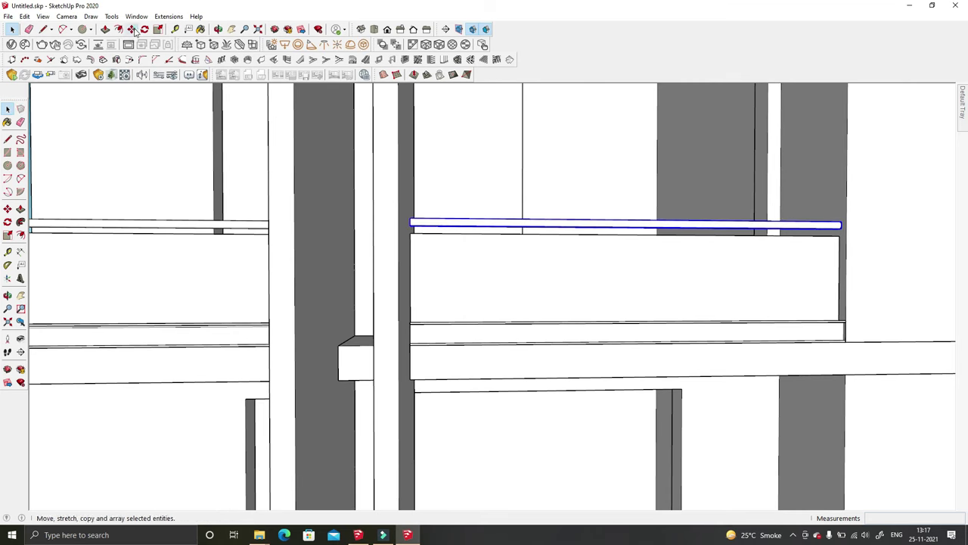
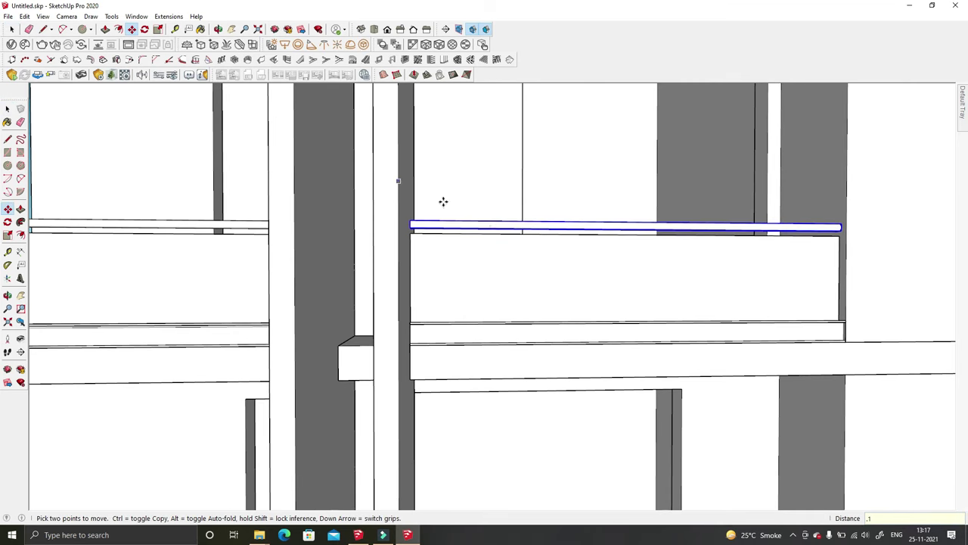
# Step: Re-dock the toolbars into fewer rows to give the 3D view more room
pyautogui.moveTo(443, 201); pyautogui.dragTo(534, 240, button='middle')
pyautogui.scroll(-5, 535, 240)
pyautogui.moveTo(633, 217)
pyautogui.mouseDown(button='middle')
pyautogui.moveTo(649, 206)
pyautogui.moveTo(484, 244)
pyautogui.moveTo(555, 275)
pyautogui.moveTo(491, 292)
pyautogui.moveTo(121, 112)
pyautogui.mouseUp(button='middle')
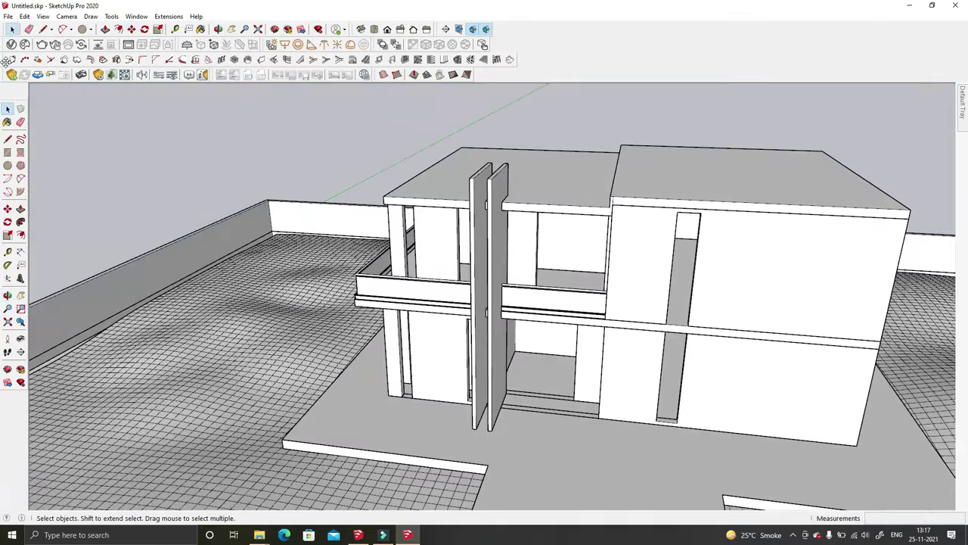
pyautogui.moveTo(6, 59); pyautogui.dragTo(524, 75)
pyautogui.moveTo(66, 62)
pyautogui.mouseDown()
pyautogui.moveTo(129, 134)
pyautogui.moveTo(219, 60)
pyautogui.moveTo(198, 72)
pyautogui.mouseUp()
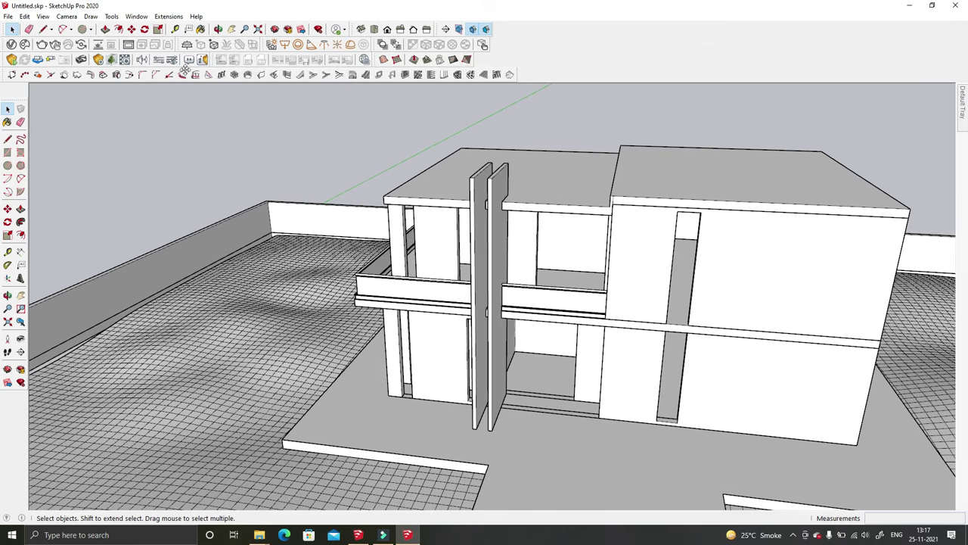
# Step: Push/pull the grey face of the house out to a new depth
pyautogui.click(84, 31)
pyautogui.scroll(3, 640, 350)
pyautogui.scroll(-2, 608, 296)
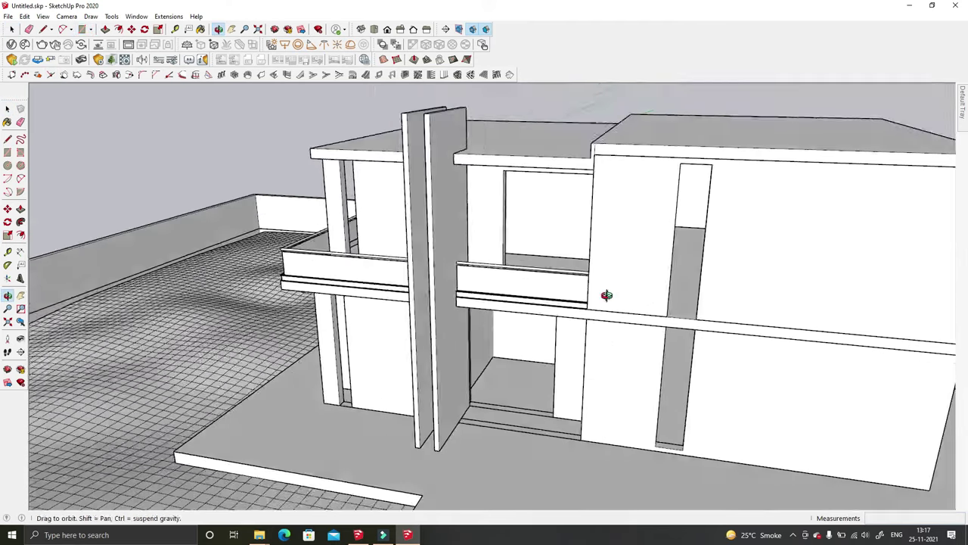
pyautogui.scroll(5, 677, 318)
pyautogui.press('p')
pyautogui.click(605, 331)
pyautogui.click(596, 289)
pyautogui.press('space')
pyautogui.scroll(-5, 596, 289)
pyautogui.moveTo(597, 289); pyautogui.dragTo(511, 276, button='middle')
pyautogui.scroll(-5, 511, 276)
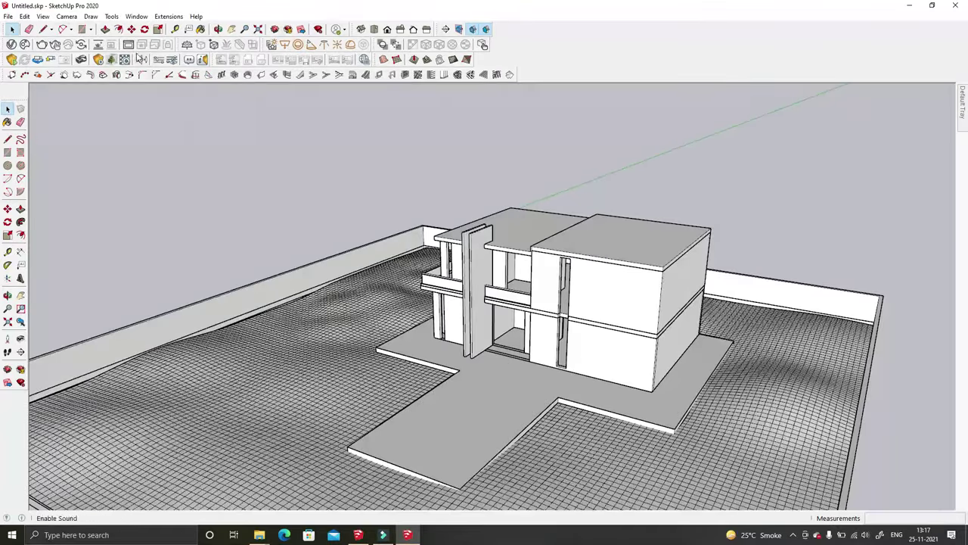
# Step: Start a rectangle with its first corner at the bottom of the slot's jamb
pyautogui.press('r')
pyautogui.scroll(3, 579, 393)
pyautogui.scroll(4, 545, 383)
pyautogui.click(588, 346)
pyautogui.scroll(-2, 561, 182)
# Step: Finish the 2' × 21' rectangle inside the vertical slot and select the new face
pyautogui.click(561, 181)
pyautogui.scroll(3, 561, 182)
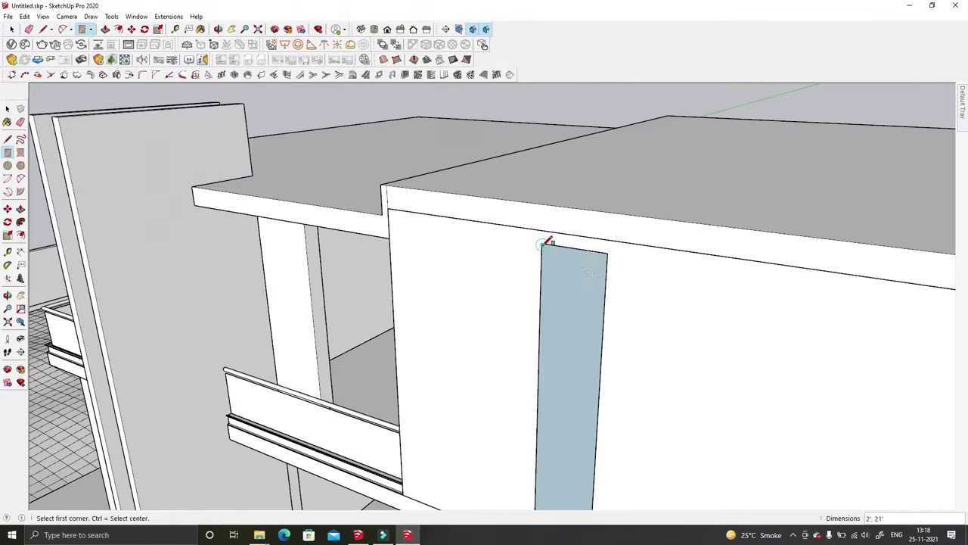
pyautogui.press('space')
pyautogui.click(550, 270)
# Step: Build a 3-row, 1-column window frame in the slot with 1001bit Panel Divider
pyautogui.click(422, 71)
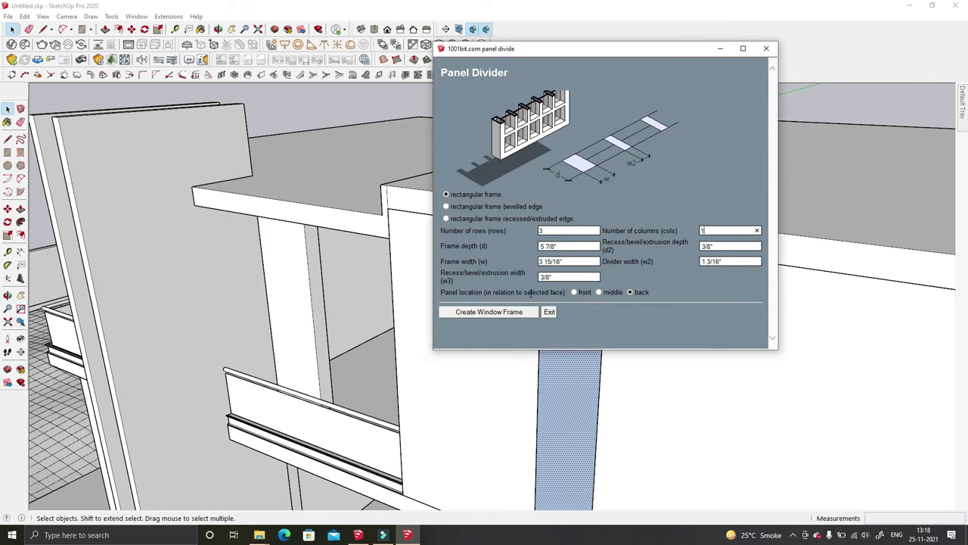
pyautogui.click(522, 312)
pyautogui.moveTo(568, 307); pyautogui.dragTo(674, 292, button='middle')
pyautogui.scroll(5, 733, 385)
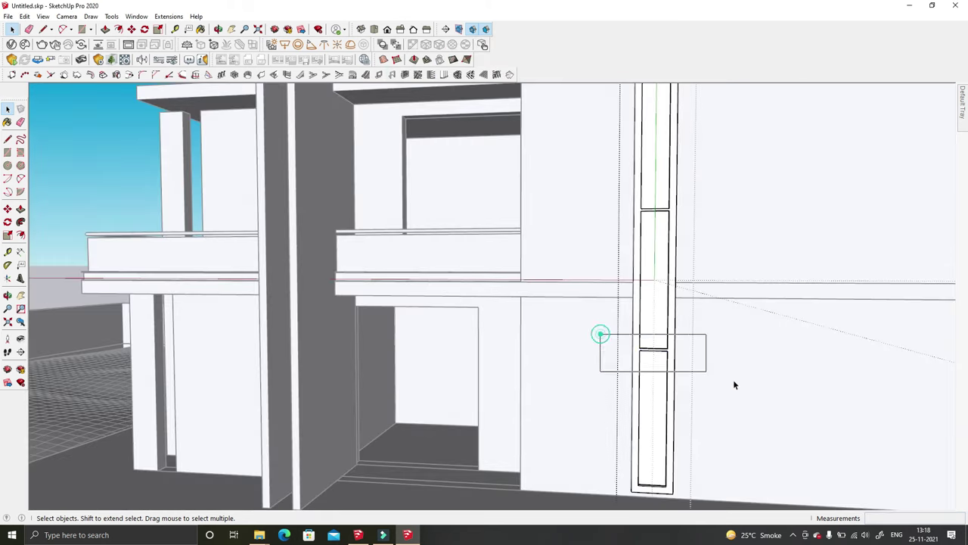
pyautogui.moveTo(733, 386); pyautogui.dragTo(628, 368, button='middle')
# Step: Shrink one pane of the new frame along its height with Scale
pyautogui.press('m')
pyautogui.scroll(3, 587, 353)
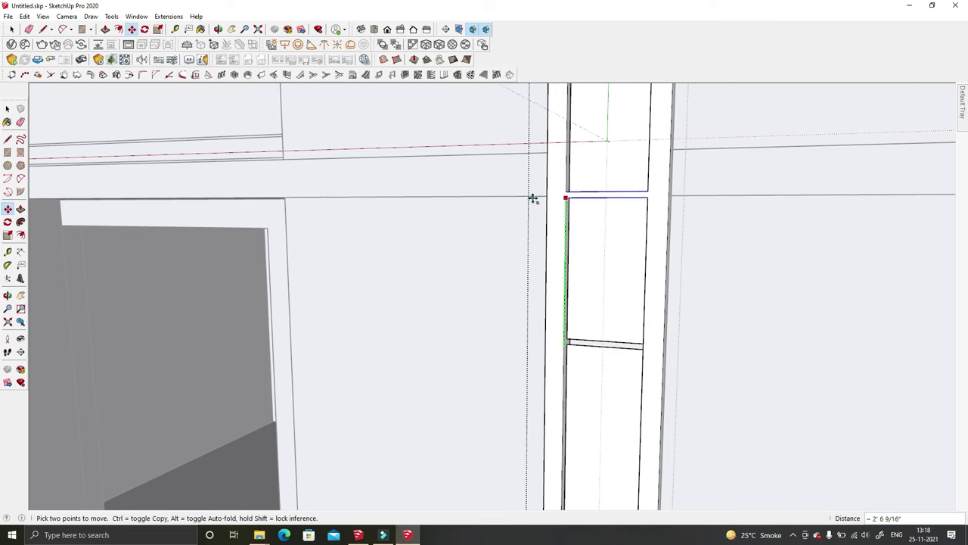
pyautogui.moveTo(488, 263); pyautogui.dragTo(612, 209, button='middle')
pyautogui.scroll(3, 602, 206)
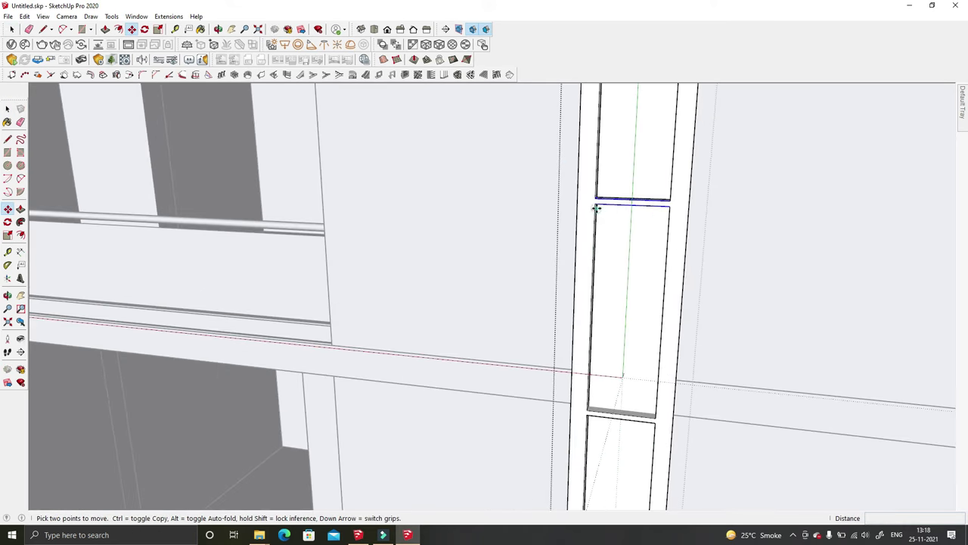
pyautogui.press('space')
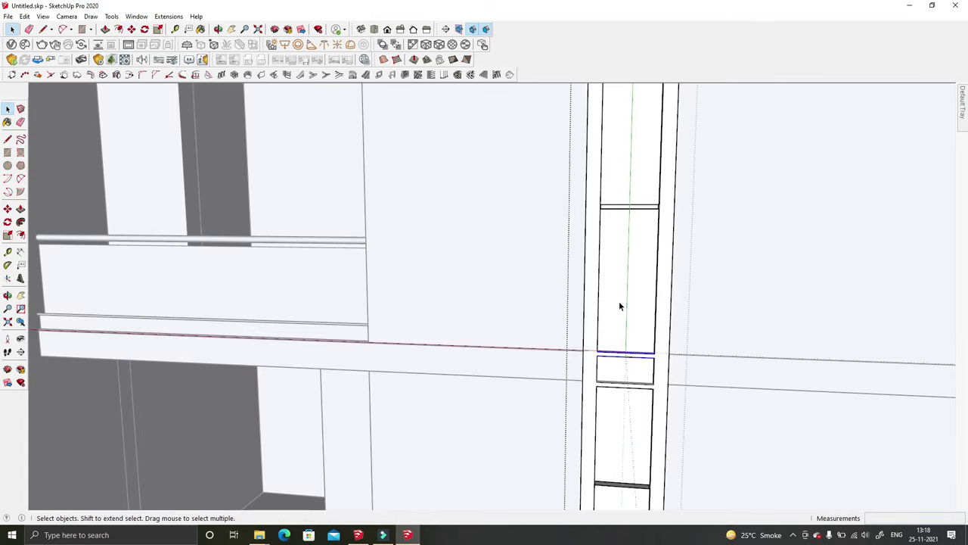
pyautogui.click(618, 301)
pyautogui.press('s')
pyautogui.moveTo(625, 210); pyautogui.dragTo(624, 356)
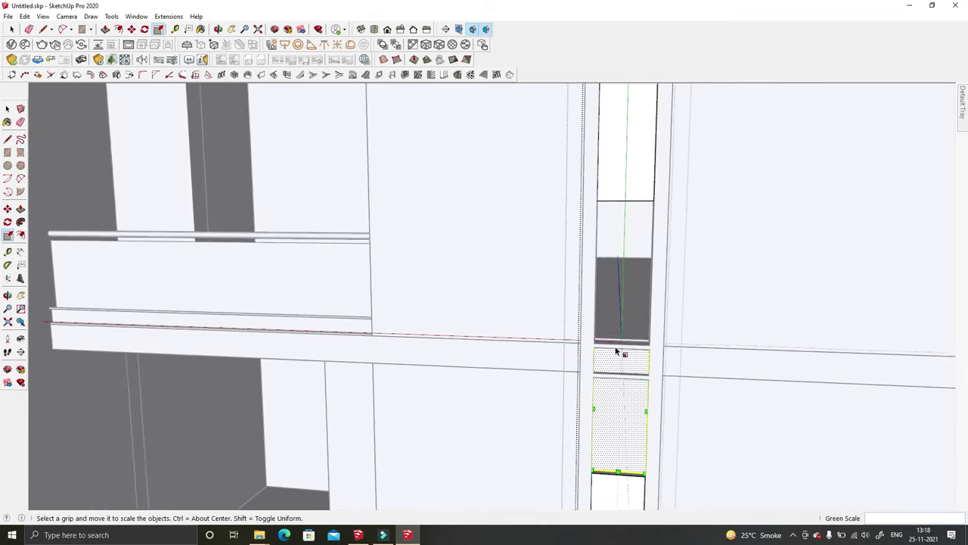
pyautogui.scroll(3, 623, 355)
# Step: Reselect the pane for a second scale, then orbit to a perspective of the building
pyautogui.press('space')
pyautogui.scroll(-5, 589, 356)
pyautogui.click(589, 444)
pyautogui.press('s')
pyautogui.moveTo(595, 363); pyautogui.dragTo(612, 237, button='middle')
# Step: Orbit around the house to front and left-side perspectives
pyautogui.press('space')
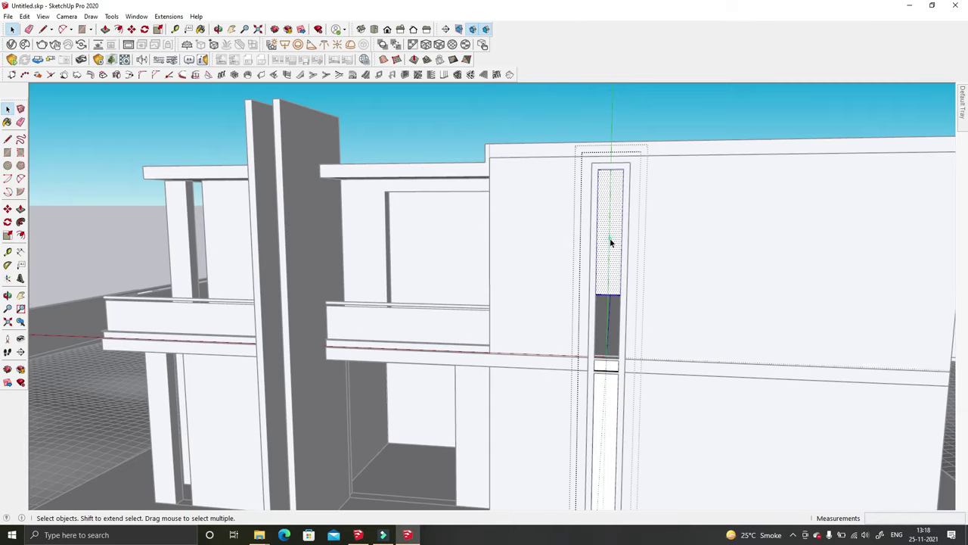
pyautogui.click(609, 238)
pyautogui.press('s')
pyautogui.press('space')
pyautogui.scroll(-8, 593, 306)
pyautogui.moveTo(593, 307); pyautogui.dragTo(635, 295, button='middle')
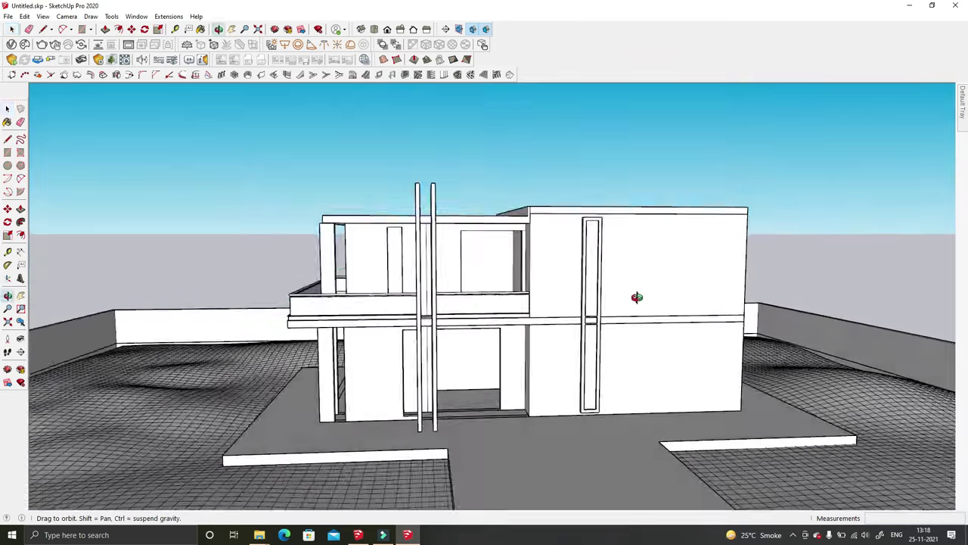
pyautogui.scroll(-5, 611, 325)
pyautogui.scroll(4, 588, 353)
pyautogui.moveTo(588, 353)
pyautogui.mouseDown(button='middle')
pyautogui.moveTo(647, 328)
pyautogui.moveTo(627, 351)
pyautogui.moveTo(558, 313)
pyautogui.moveTo(698, 356)
pyautogui.mouseUp(button='middle')
pyautogui.scroll(5, 627, 350)
pyautogui.scroll(3, 551, 401)
pyautogui.press('space')
pyautogui.scroll(-6, 524, 360)
pyautogui.scroll(5, 613, 331)
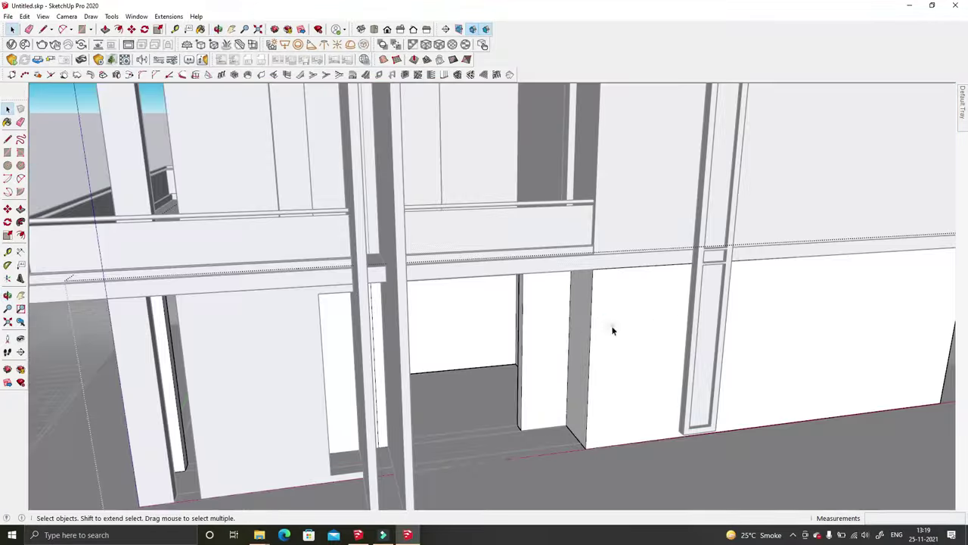
pyautogui.scroll(3, 591, 328)
# Step: Orbit in close to the doorway, then out to an elevated three-quarter view
pyautogui.moveTo(671, 320)
pyautogui.mouseDown(button='middle')
pyautogui.moveTo(530, 199)
pyautogui.moveTo(628, 497)
pyautogui.mouseUp(button='middle')
pyautogui.press('space')
pyautogui.scroll(-2, 628, 497)
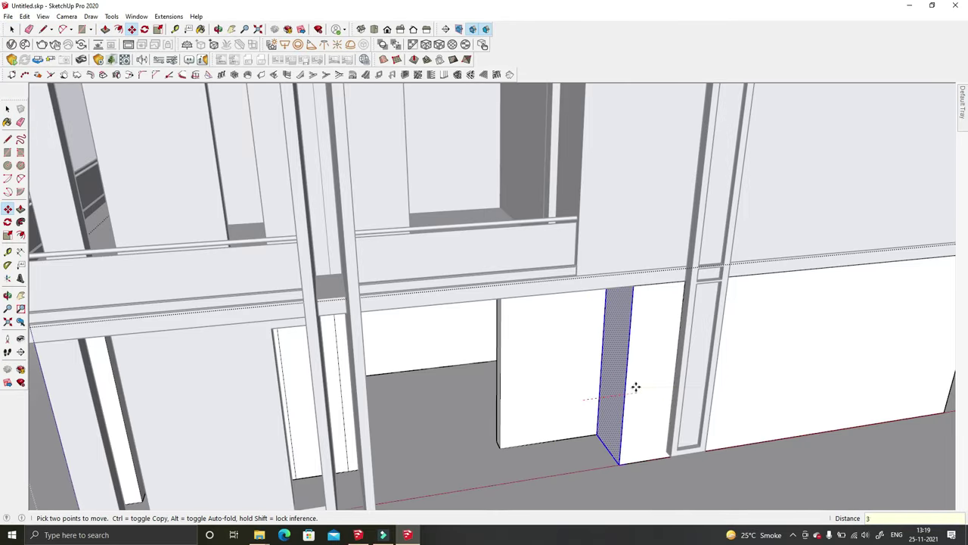
pyautogui.scroll(-2, 630, 389)
pyautogui.press('space')
pyautogui.scroll(-3, 605, 280)
pyautogui.moveTo(605, 280)
pyautogui.mouseDown(button='middle')
pyautogui.moveTo(577, 296)
pyautogui.moveTo(531, 144)
pyautogui.mouseUp(button='middle')
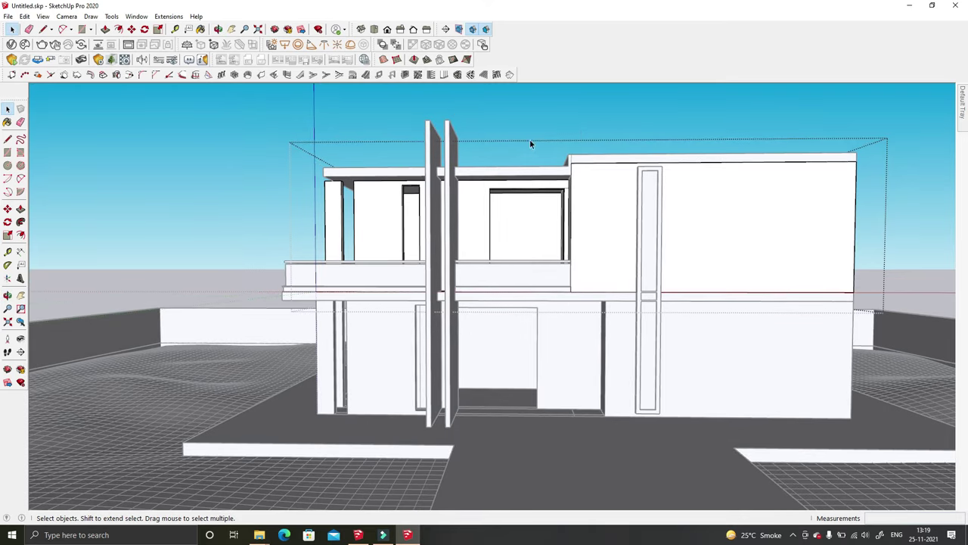
pyautogui.moveTo(590, 397); pyautogui.dragTo(662, 365, button='middle')
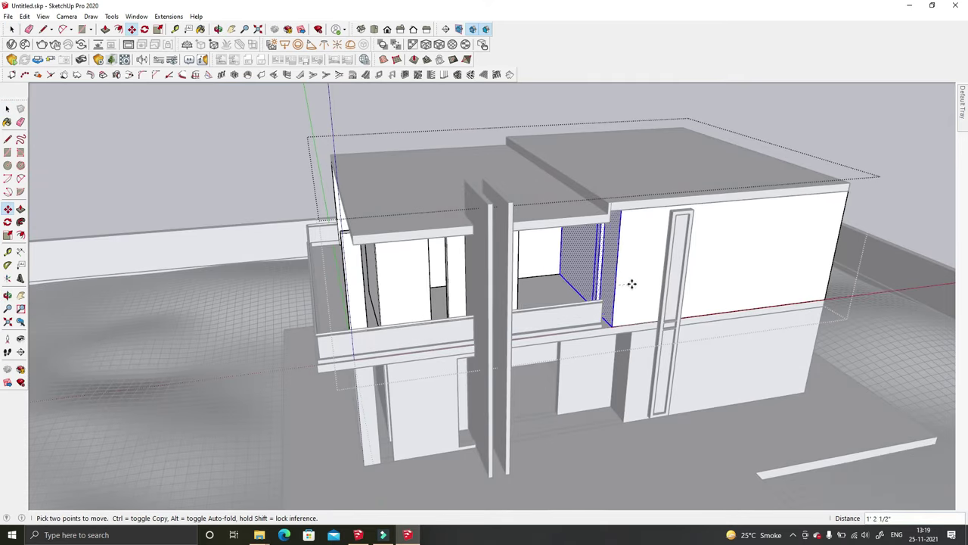
# Step: Select the balcony parapet and apply the Scale tool to it
pyautogui.press('space')
pyautogui.scroll(3, 557, 302)
pyautogui.scroll(2, 556, 303)
pyautogui.click(556, 281)
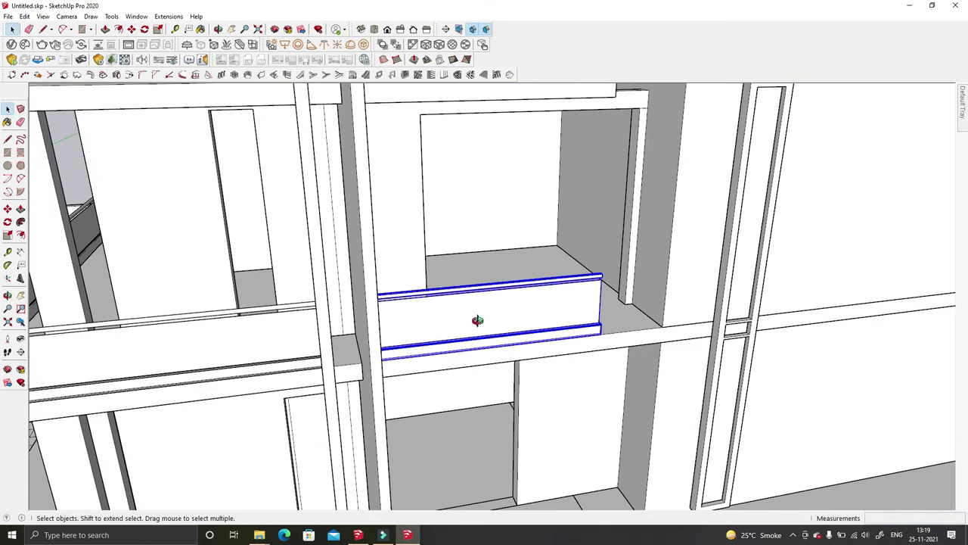
pyautogui.moveTo(477, 320); pyautogui.dragTo(424, 333, button='middle')
pyautogui.press('s')
pyautogui.scroll(3, 523, 393)
pyautogui.scroll(2, 764, 355)
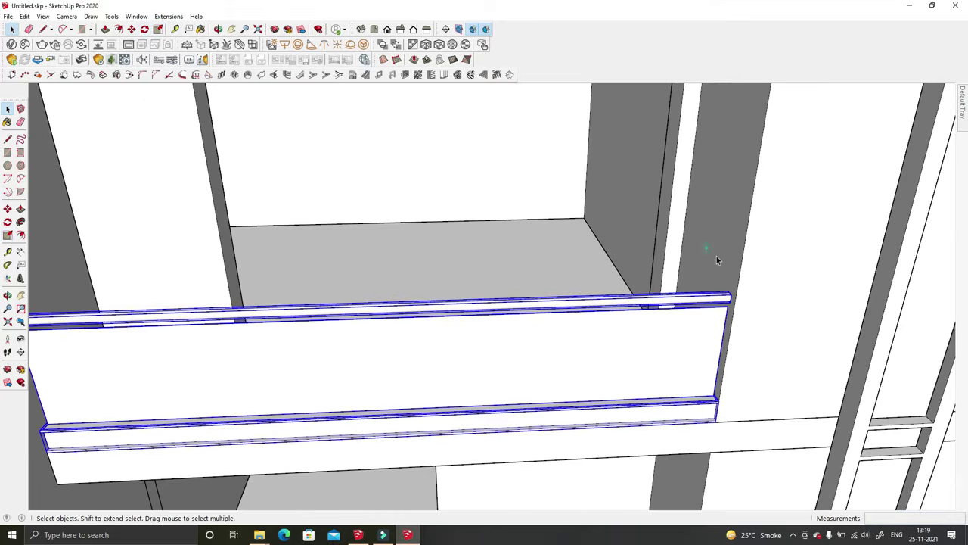
pyautogui.scroll(-5, 716, 256)
pyautogui.scroll(2, 513, 296)
# Step: Push/pull the ground-floor door-recess side face outward to a new depth
pyautogui.moveTo(512, 296); pyautogui.dragTo(675, 319, button='middle')
pyautogui.press('p')
pyautogui.scroll(3, 594, 282)
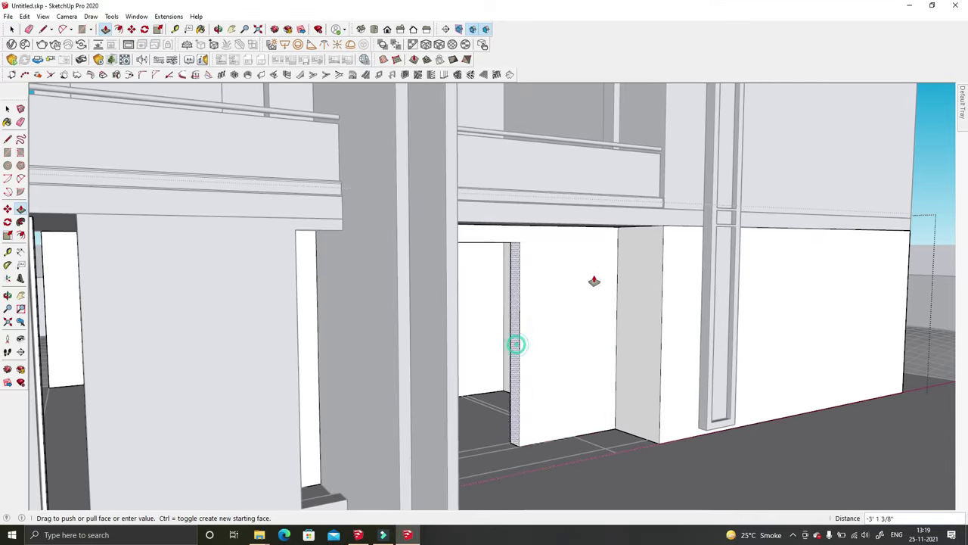
pyautogui.moveTo(594, 282); pyautogui.dragTo(580, 296, button='middle')
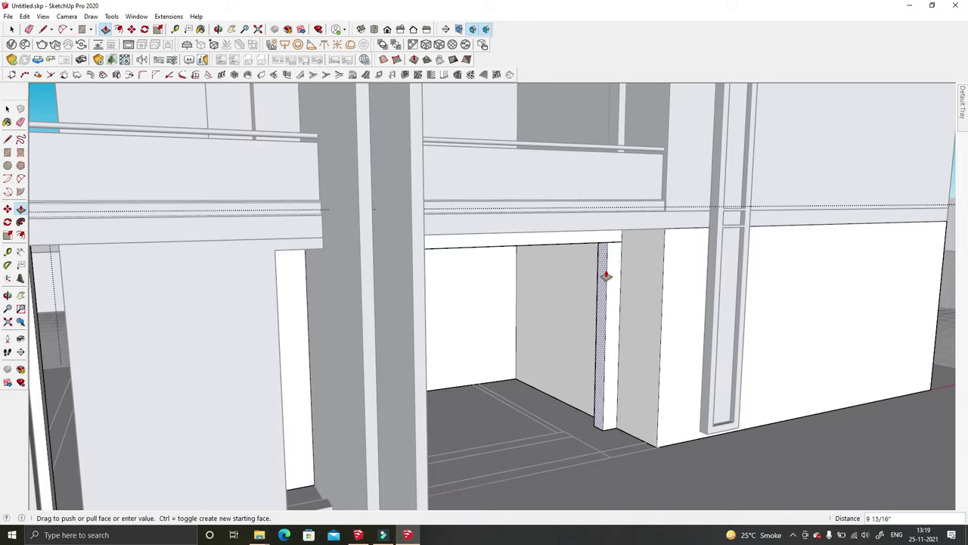
pyautogui.press('space')
pyautogui.scroll(-4, 462, 307)
pyautogui.scroll(-3, 462, 308)
# Step: Start the Rectangle tool and orbit toward the house front's beam corner
pyautogui.press('r')
pyautogui.moveTo(463, 307); pyautogui.dragTo(439, 210, button='middle')
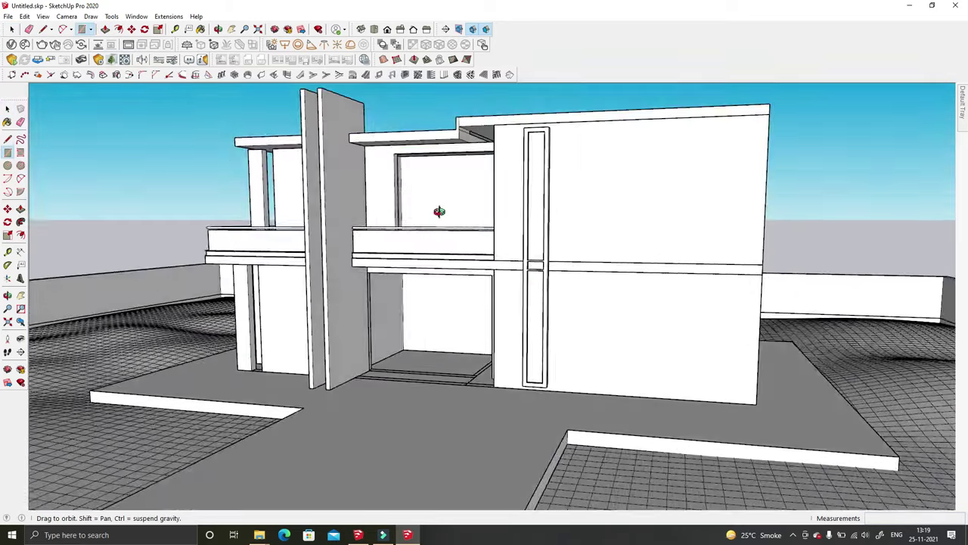
pyautogui.scroll(5, 429, 406)
pyautogui.moveTo(429, 406); pyautogui.dragTo(421, 202, button='middle')
pyautogui.scroll(5, 422, 201)
# Step: Draw a rectangle from the beam corner down to the opening's floor and select it
pyautogui.scroll(2, 391, 328)
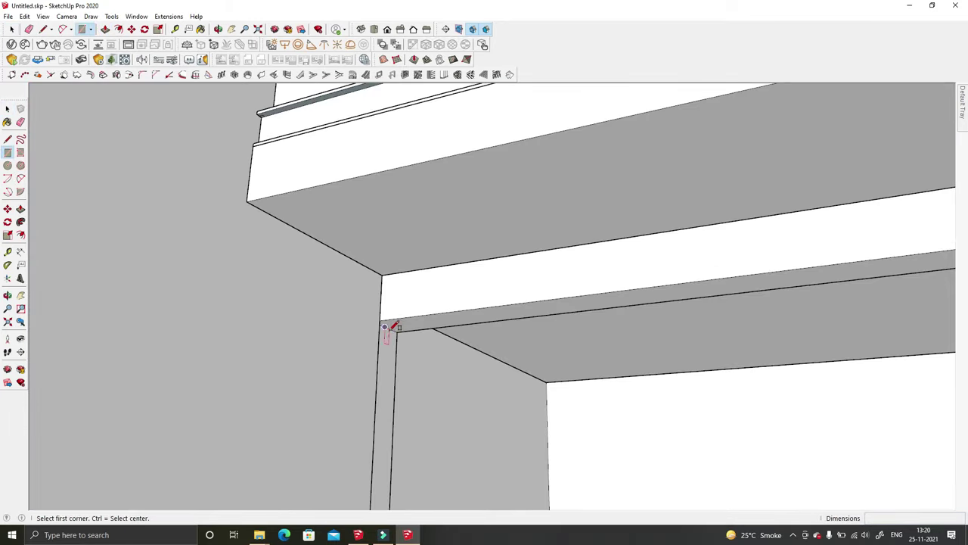
pyautogui.scroll(2, 388, 327)
pyautogui.click(391, 325)
pyautogui.moveTo(392, 325); pyautogui.dragTo(371, 298, button='middle')
pyautogui.scroll(-4, 371, 298)
pyautogui.moveTo(447, 225); pyautogui.dragTo(607, 356, button='middle')
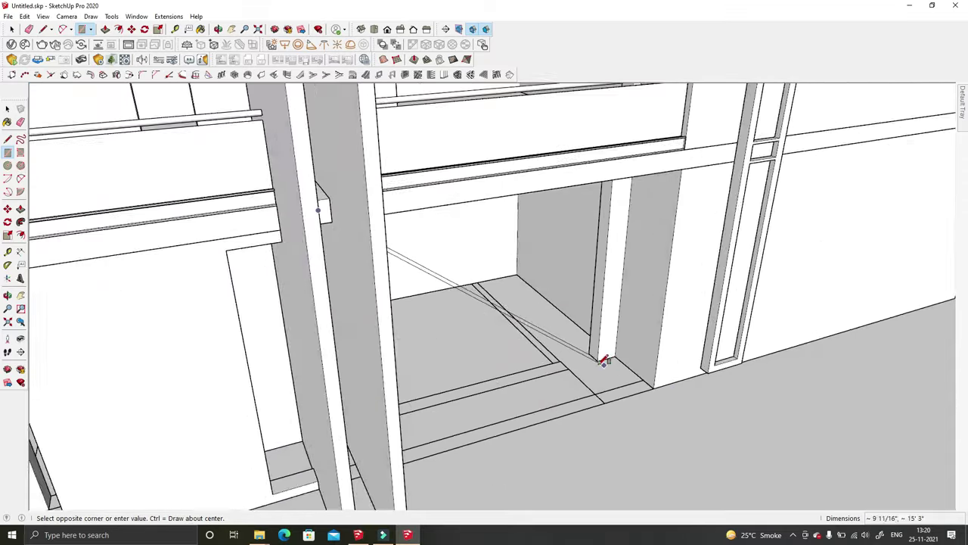
pyautogui.scroll(3, 597, 348)
pyautogui.click(595, 349)
pyautogui.press('space')
pyautogui.click(572, 330)
pyautogui.scroll(-5, 454, 298)
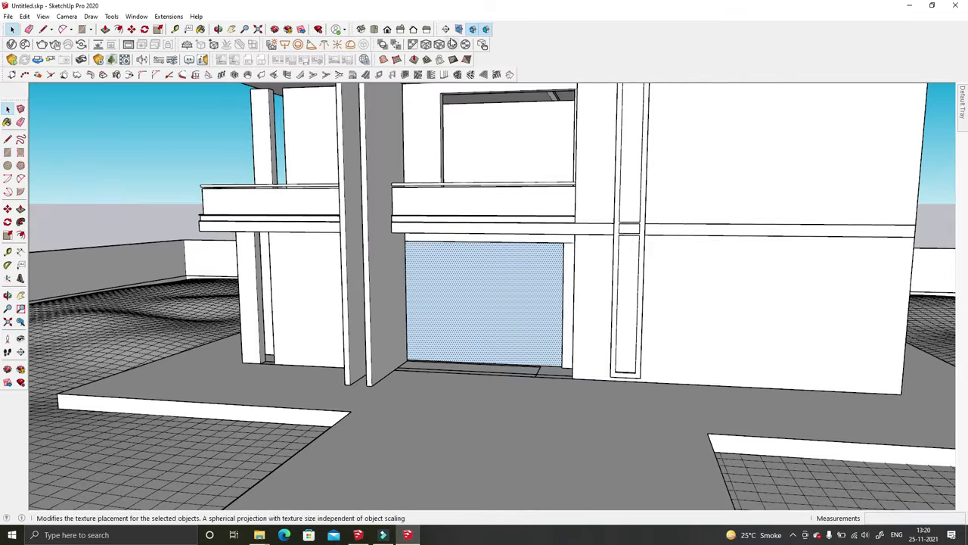
# Step: Build a 2x2 window frame in the opening with Panel Divider and view it from the front
pyautogui.click(406, 74)
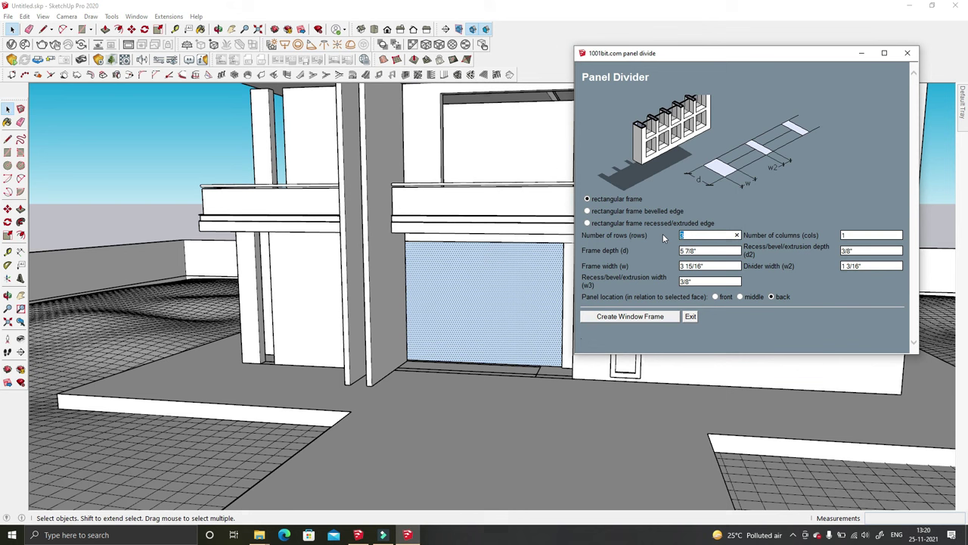
pyautogui.click(647, 316)
pyautogui.scroll(3, 463, 316)
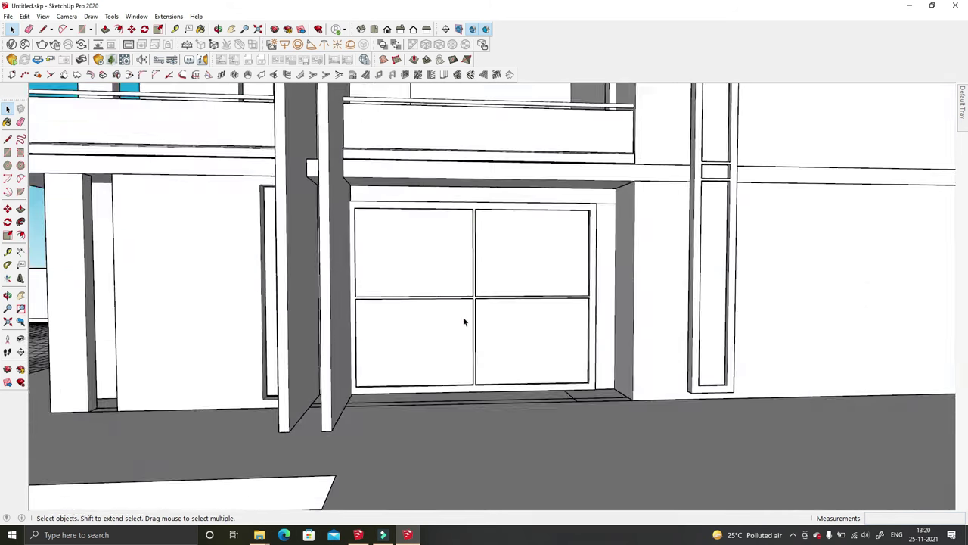
pyautogui.press('f')
pyautogui.scroll(1, 496, 368)
pyautogui.press('m')
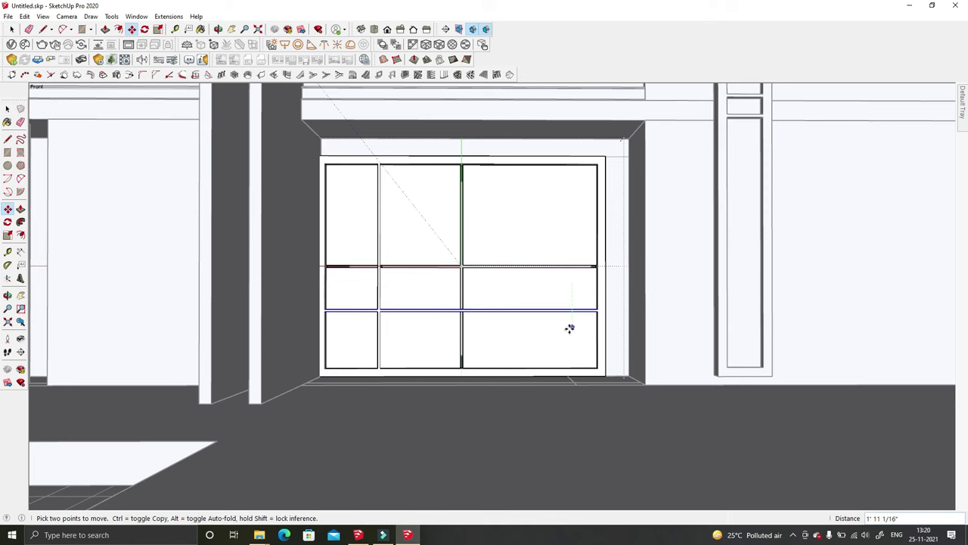
# Step: Scale the lower-right panes down to 0.38 along green
pyautogui.press('space')
pyautogui.click(542, 306)
pyautogui.moveTo(476, 266); pyautogui.dragTo(521, 261, button='middle')
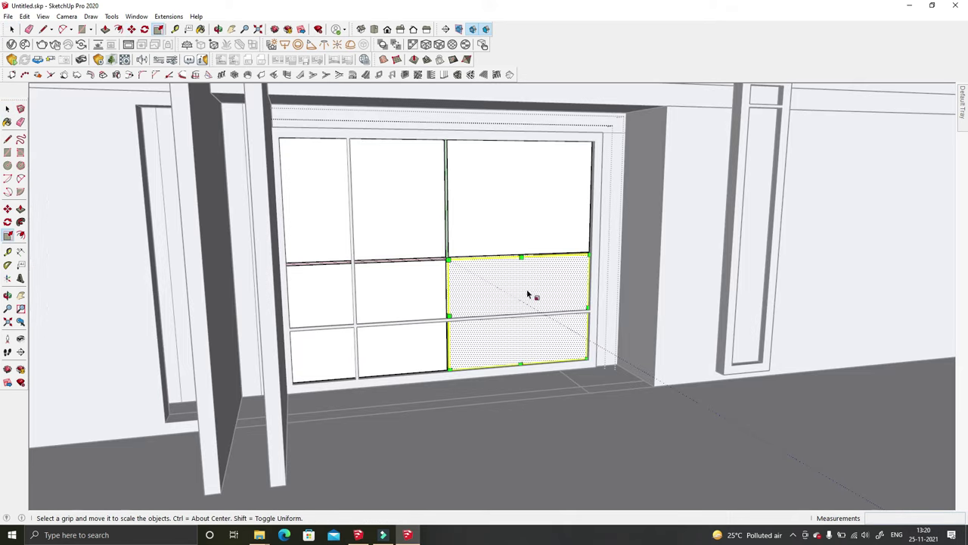
pyautogui.moveTo(520, 262); pyautogui.dragTo(519, 324)
pyautogui.moveTo(411, 355); pyautogui.dragTo(262, 353)
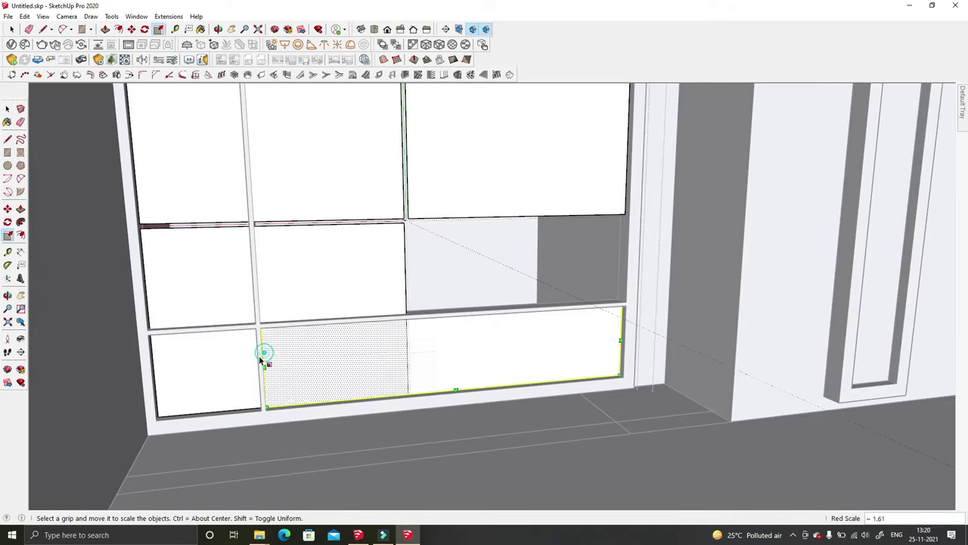
pyautogui.press('Escape')
pyautogui.press('space')
# Step: Squeeze the left panes narrower and down into the lower slot
pyautogui.keyDown('shift'); pyautogui.click(443, 358); pyautogui.keyUp('shift')
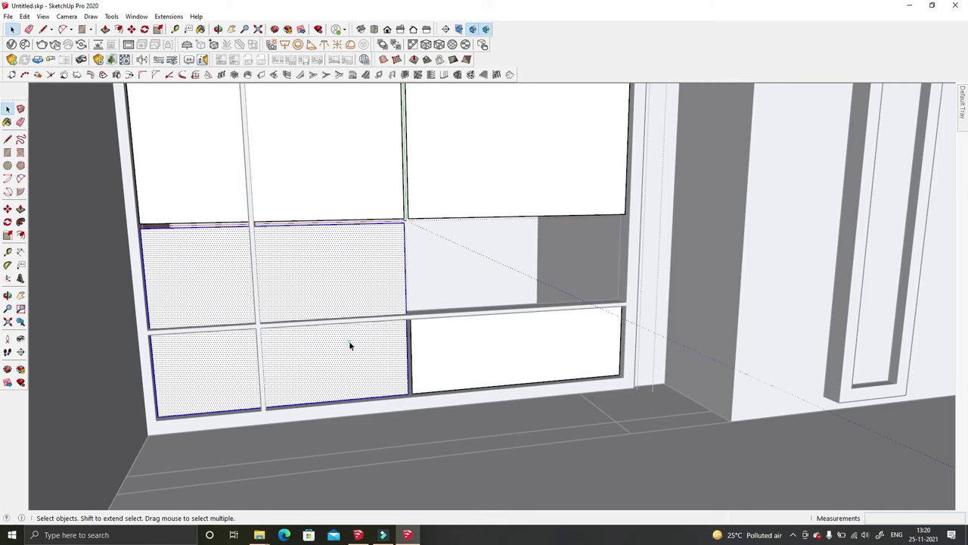
pyautogui.moveTo(349, 341); pyautogui.dragTo(394, 344, button='middle')
pyautogui.press('s')
pyautogui.moveTo(421, 348); pyautogui.dragTo(266, 353)
pyautogui.moveTo(215, 212); pyautogui.dragTo(239, 310)
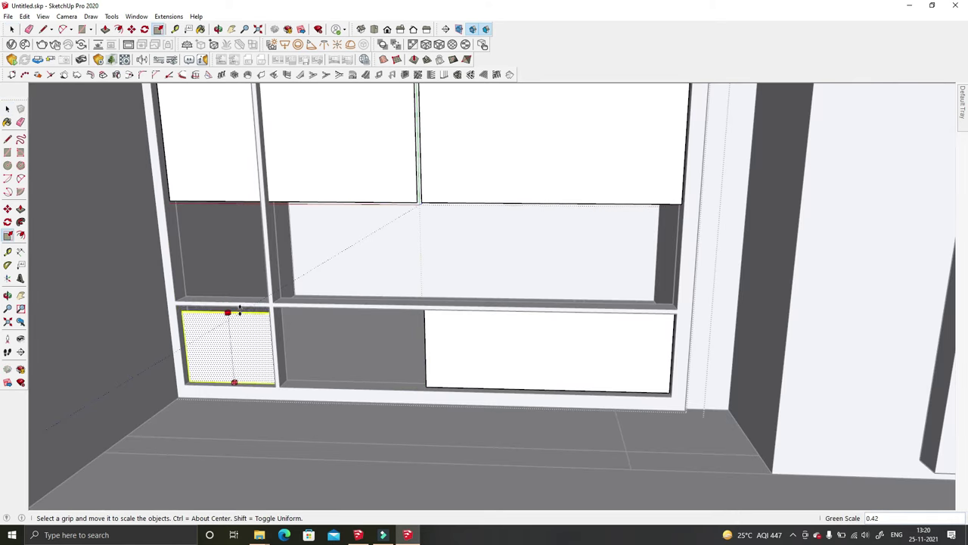
# Step: Stretch the lower-right pane leftward across the lower row
pyautogui.click(459, 348)
pyautogui.press('s')
pyautogui.moveTo(426, 352); pyautogui.dragTo(284, 345)
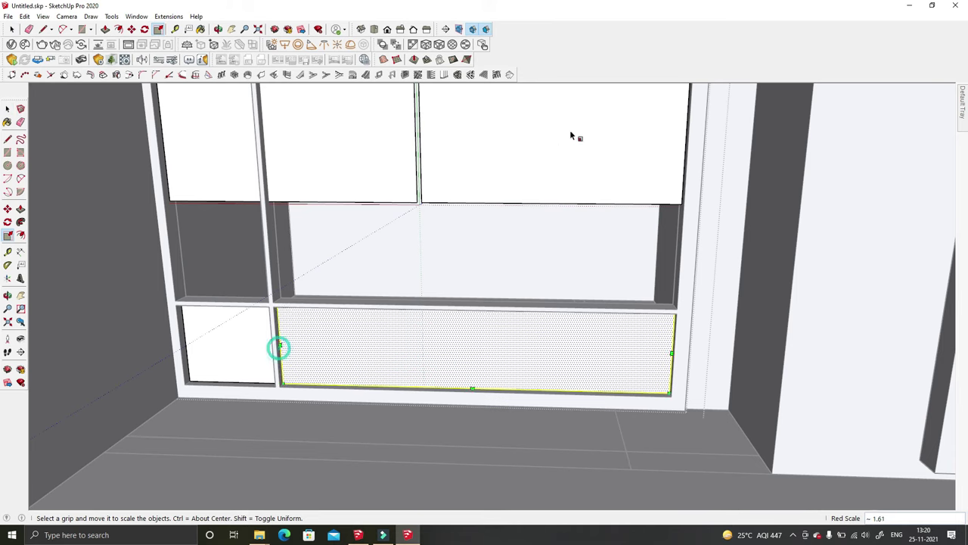
pyautogui.press('space')
# Step: Squeeze the upper-left pane into a narrow vertical strip
pyautogui.click(564, 131)
pyautogui.click(383, 166)
pyautogui.moveTo(383, 166); pyautogui.dragTo(432, 223, button='middle')
pyautogui.press('s')
pyautogui.moveTo(437, 174); pyautogui.dragTo(319, 230)
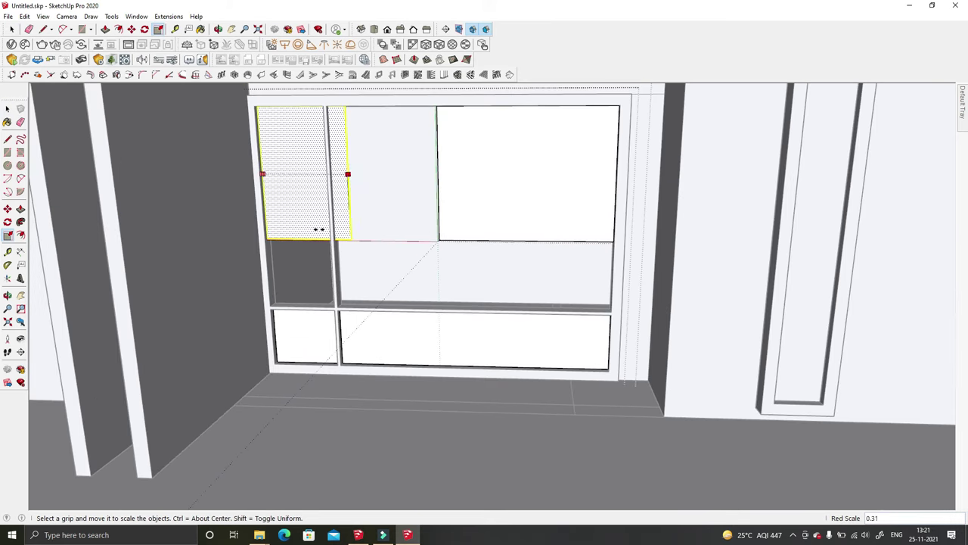
pyautogui.press('space')
# Step: Stretch the upper-right pane leftward into a wide upper pane
pyautogui.click(443, 227)
pyautogui.press('s')
pyautogui.moveTo(438, 241)
pyautogui.mouseDown()
pyautogui.moveTo(343, 311)
pyautogui.moveTo(541, 185)
pyautogui.mouseUp()
pyautogui.press('Escape')
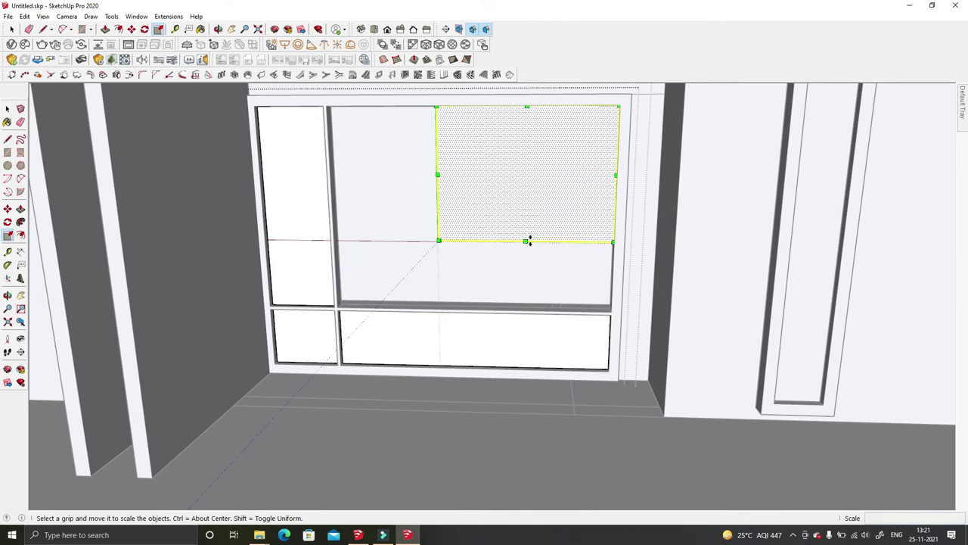
pyautogui.moveTo(497, 311); pyautogui.dragTo(433, 227, button='middle')
pyautogui.moveTo(432, 209); pyautogui.dragTo(329, 259)
pyautogui.moveTo(329, 260); pyautogui.dragTo(458, 255, button='middle')
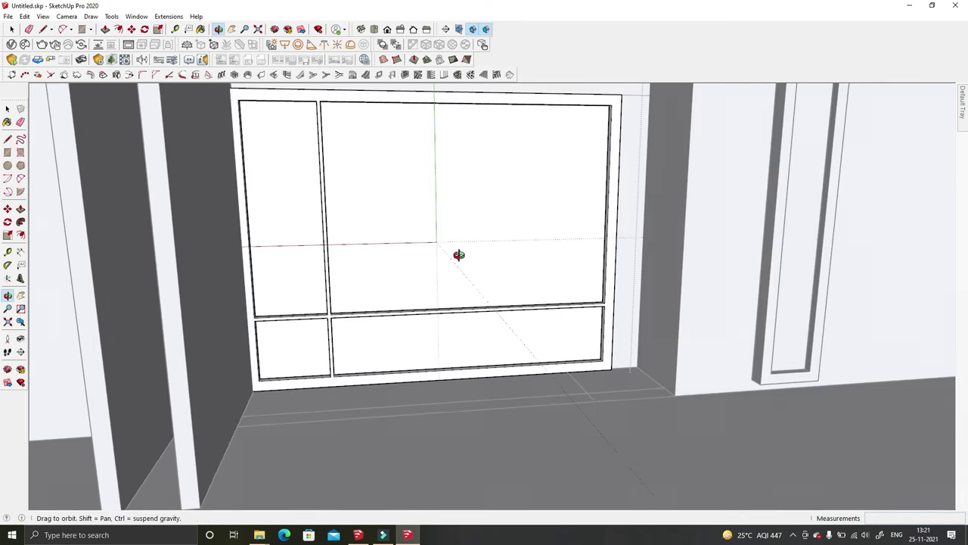
pyautogui.press('space')
pyautogui.moveTo(409, 344); pyautogui.dragTo(333, 296, button='middle')
pyautogui.scroll(-3, 348, 391)
# Step: Begin copying a vertical mullion of the window frame and orbit down to its base
pyautogui.scroll(5, 340, 309)
pyautogui.press('m')
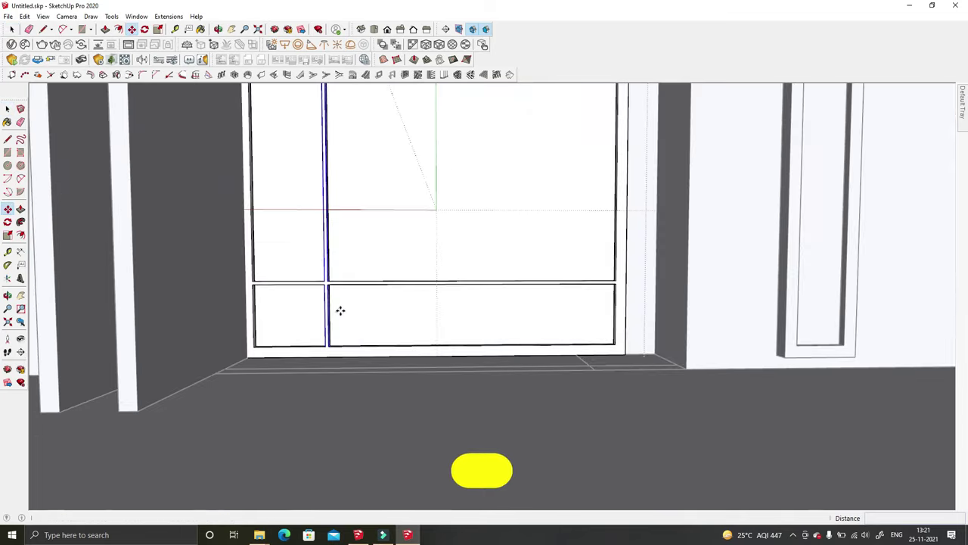
pyautogui.click(340, 311)
pyautogui.press('ctrl')
pyautogui.moveTo(363, 310)
pyautogui.mouseDown(button='middle')
pyautogui.moveTo(307, 406)
pyautogui.moveTo(335, 396)
pyautogui.mouseUp(button='middle')
pyautogui.press('l')
pyautogui.scroll(3, 350, 313)
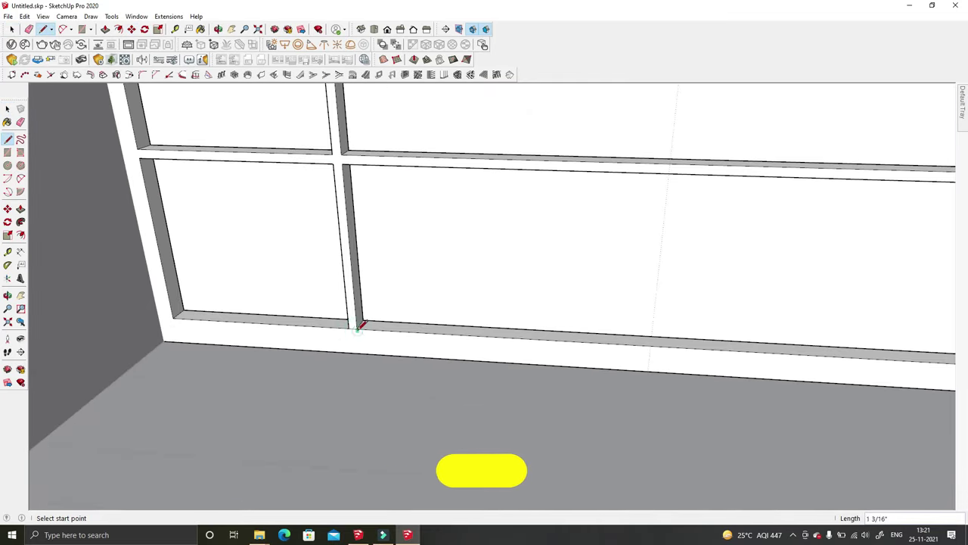
pyautogui.scroll(-5, 363, 318)
pyautogui.scroll(4, 346, 130)
pyautogui.scroll(-4, 450, 156)
pyautogui.moveTo(450, 155)
pyautogui.mouseDown(button='middle')
pyautogui.moveTo(488, 178)
pyautogui.moveTo(454, 242)
pyautogui.mouseUp(button='middle')
pyautogui.press('space')
# Step: Copy a vertical divider and place the copy beside the original
pyautogui.click(404, 370)
pyautogui.press('ctrl')
pyautogui.click(405, 325)
pyautogui.scroll(3, 421, 325)
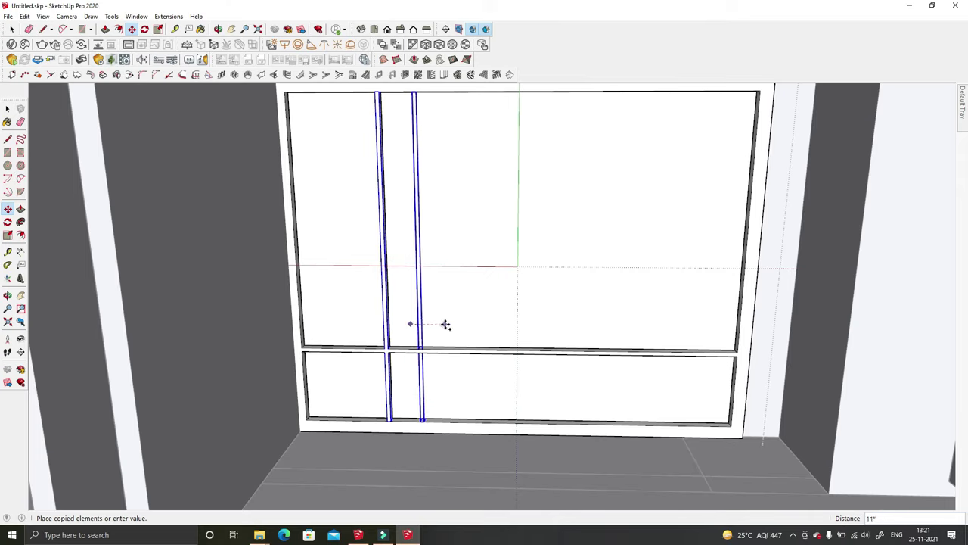
pyautogui.click(446, 325)
pyautogui.scroll(-2, 469, 337)
pyautogui.moveTo(487, 348); pyautogui.dragTo(476, 335, button='middle')
pyautogui.scroll(3, 476, 335)
# Step: Cancel a stray rectangle and switch to the straight Front view
pyautogui.click(82, 29)
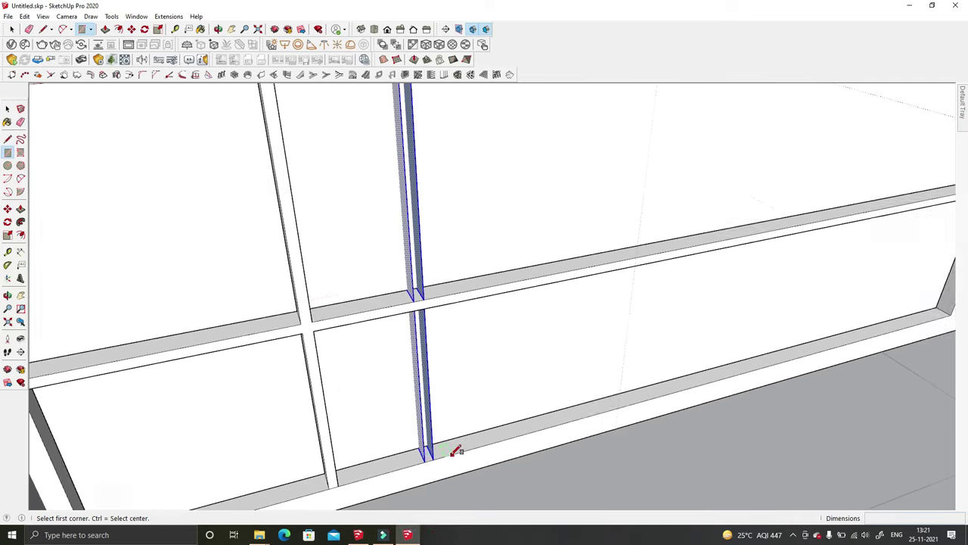
pyautogui.scroll(-3, 378, 421)
pyautogui.scroll(-2, 381, 222)
pyautogui.scroll(3, 396, 260)
pyautogui.scroll(3, 416, 205)
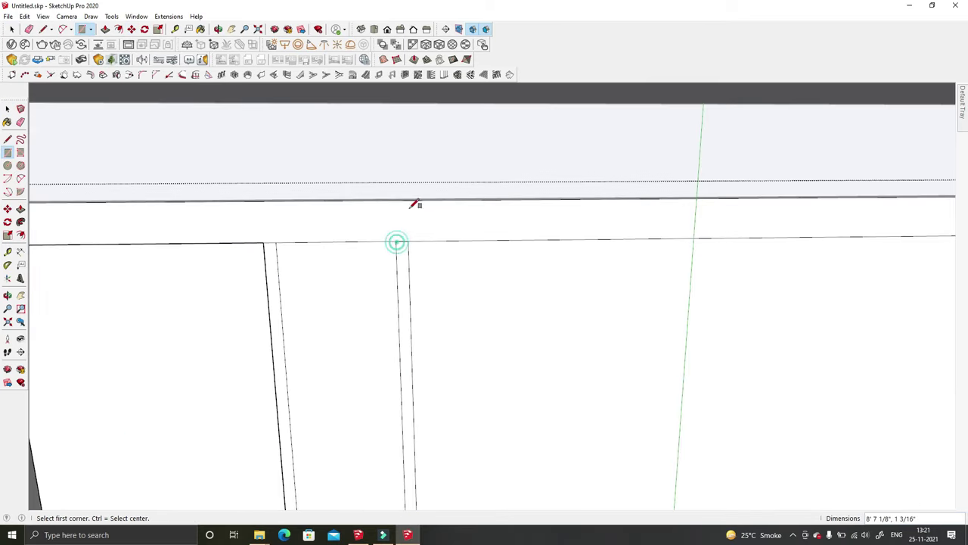
pyautogui.press('space')
pyautogui.scroll(-3, 416, 204)
pyautogui.moveTo(439, 270)
pyautogui.mouseDown(button='middle')
pyautogui.moveTo(295, 419)
pyautogui.moveTo(474, 433)
pyautogui.mouseUp(button='middle')
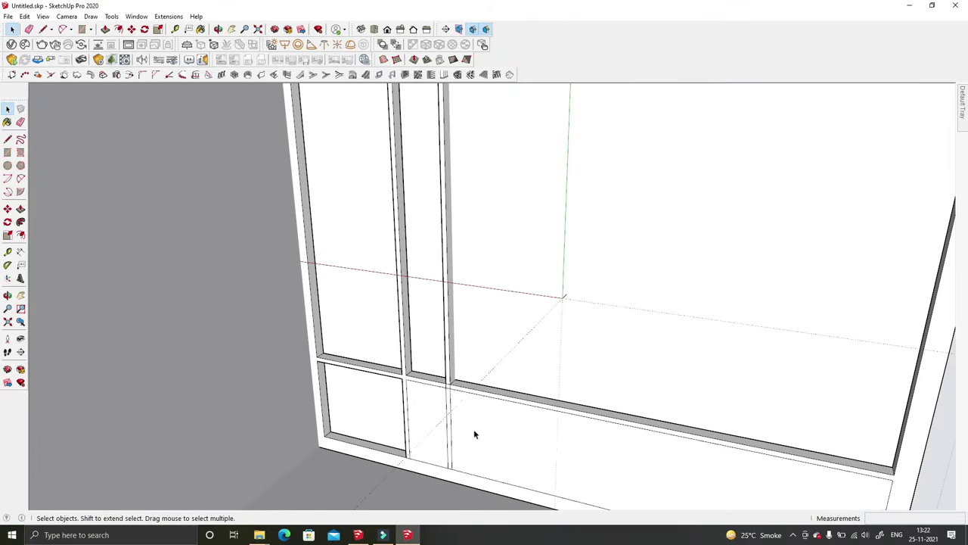
pyautogui.press('2')
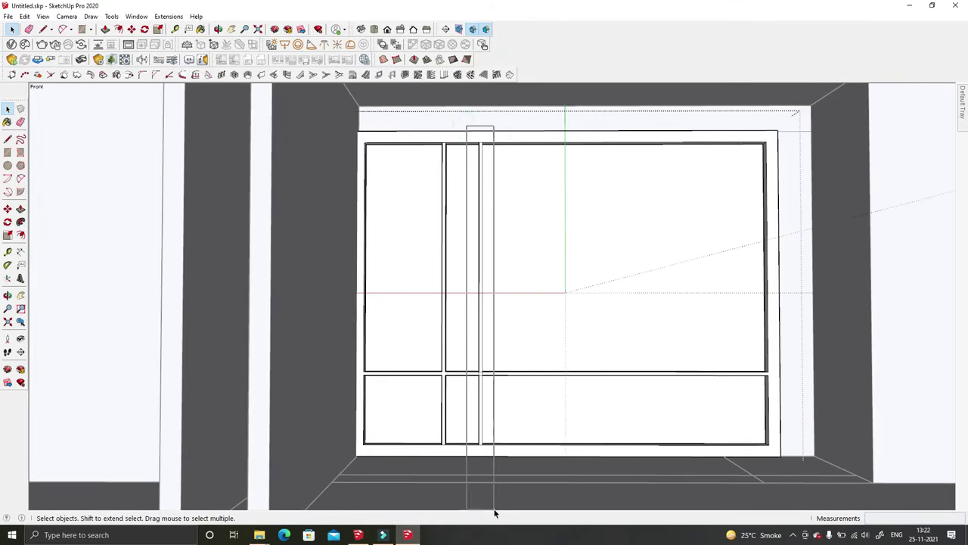
# Step: Copy another window mullion with Move plus Ctrl and erase stray edges
pyautogui.click(494, 505)
pyautogui.scroll(2, 493, 506)
pyautogui.press('m')
pyautogui.scroll(3, 529, 340)
pyautogui.click(567, 352)
pyautogui.press('ctrl')
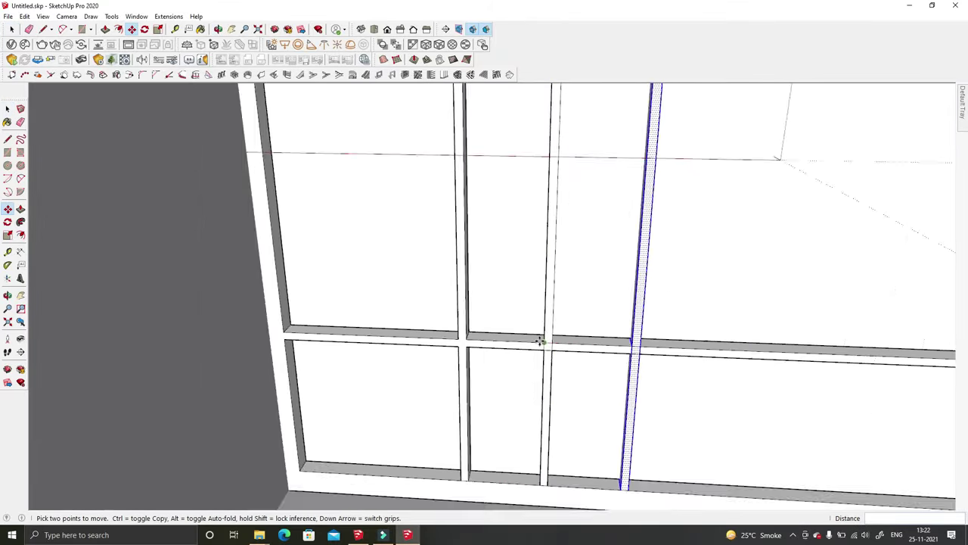
pyautogui.scroll(3, 541, 341)
pyautogui.press('e')
pyautogui.scroll(-2, 531, 349)
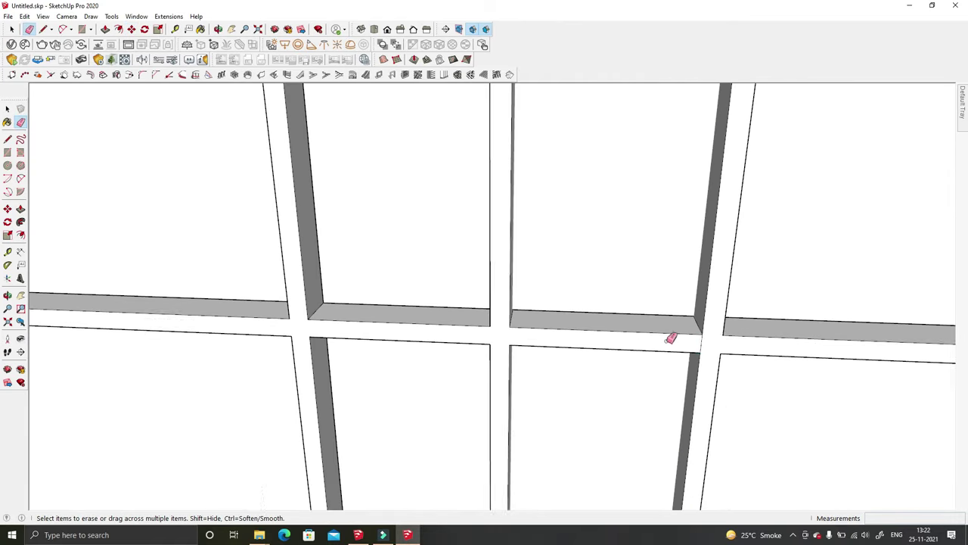
pyautogui.scroll(-5, 671, 335)
# Step: Try a rectangle over the left panes, then undo the unwanted fill
pyautogui.press('space')
pyautogui.press('2')
pyautogui.moveTo(497, 243); pyautogui.dragTo(472, 285, button='middle')
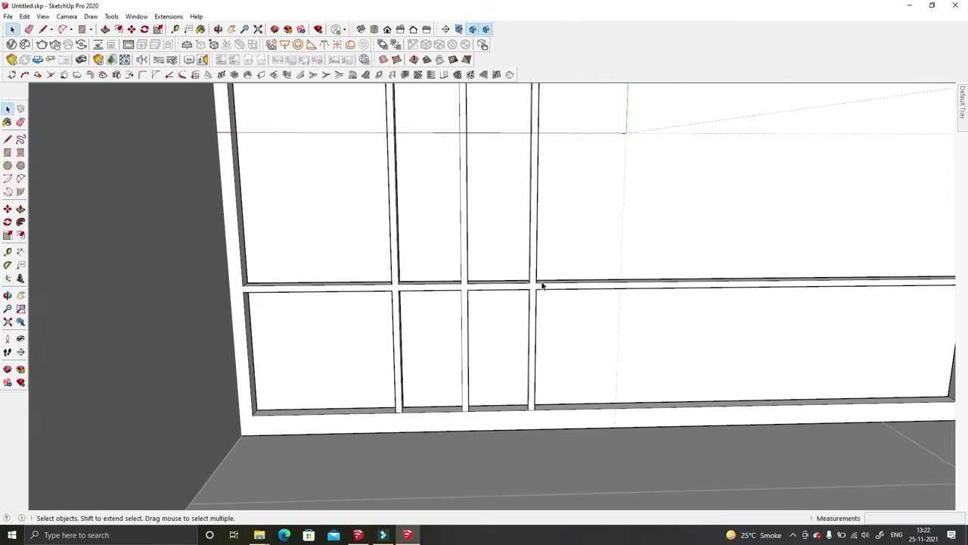
pyautogui.click(418, 295)
pyautogui.click(265, 278)
pyautogui.press('space')
pyautogui.hotkey('ctrl', 'z')
# Step: Orbit around the window frame to inspect its narrow left column
pyautogui.scroll(-2, 350, 333)
pyautogui.moveTo(184, 277); pyautogui.dragTo(361, 320, button='middle')
pyautogui.press('m')
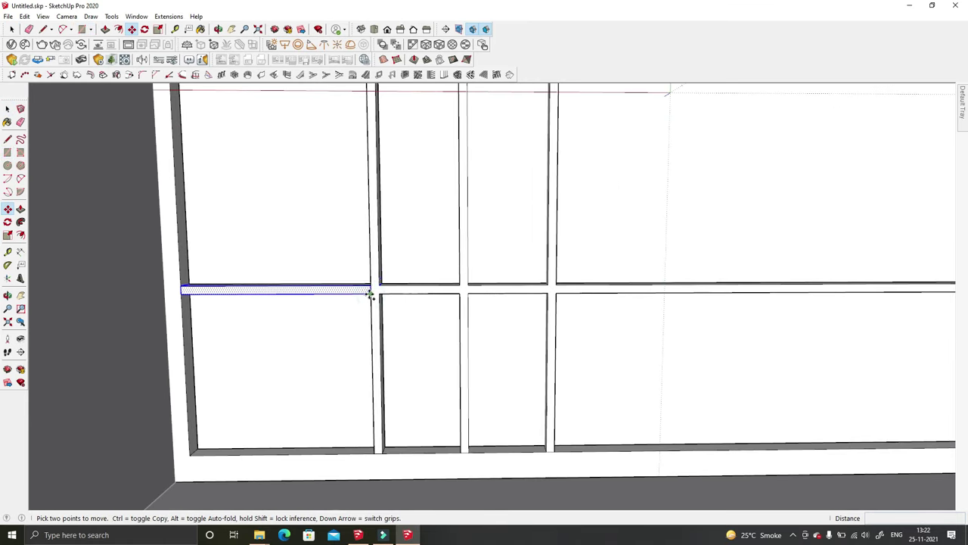
pyautogui.moveTo(233, 147)
pyautogui.mouseDown(button='middle')
pyautogui.moveTo(286, 294)
pyautogui.moveTo(355, 292)
pyautogui.mouseUp(button='middle')
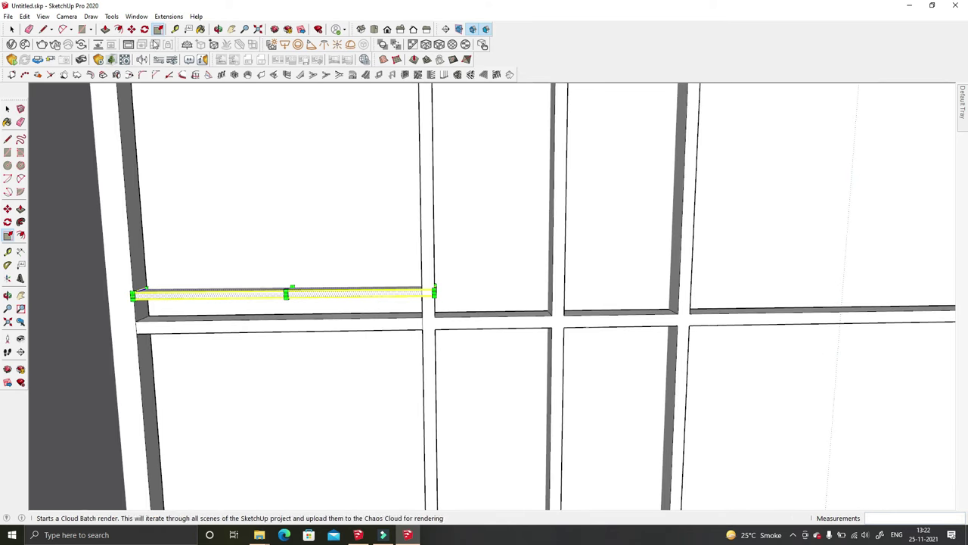
pyautogui.press('m')
pyautogui.moveTo(435, 295)
pyautogui.mouseDown(button='middle')
pyautogui.moveTo(441, 273)
pyautogui.moveTo(434, 279)
pyautogui.mouseUp(button='middle')
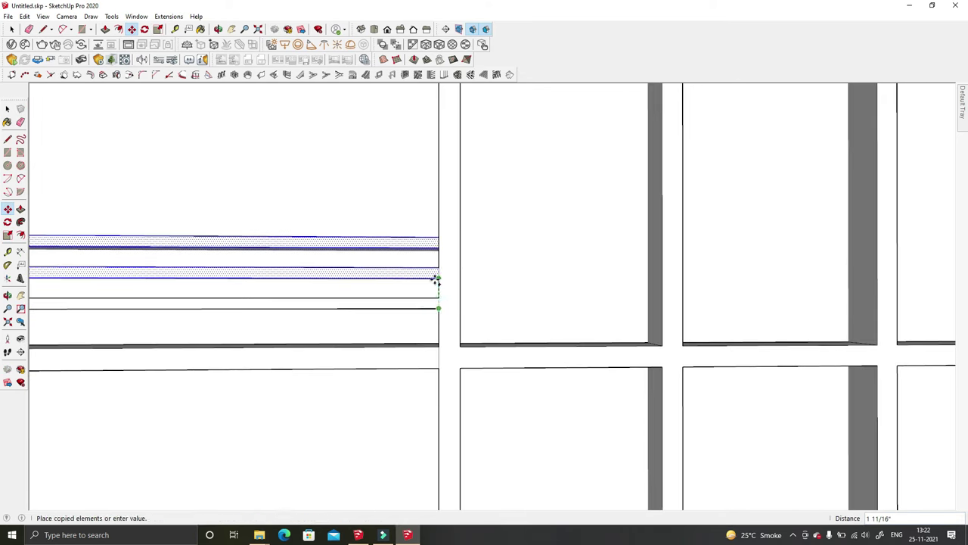
pyautogui.scroll(-3, 454, 303)
pyautogui.scroll(-1, 492, 314)
pyautogui.scroll(-1, 525, 310)
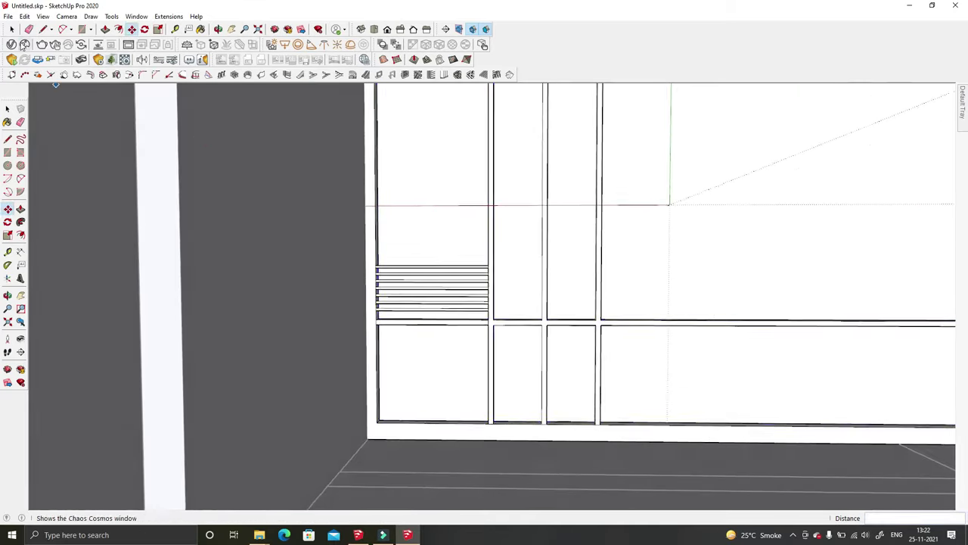
pyautogui.press('space')
# Step: Select the louvre board group and scale it to half its height
pyautogui.moveTo(538, 322); pyautogui.dragTo(538, 319)
pyautogui.moveTo(538, 319); pyautogui.dragTo(454, 288, button='middle')
pyautogui.press('s')
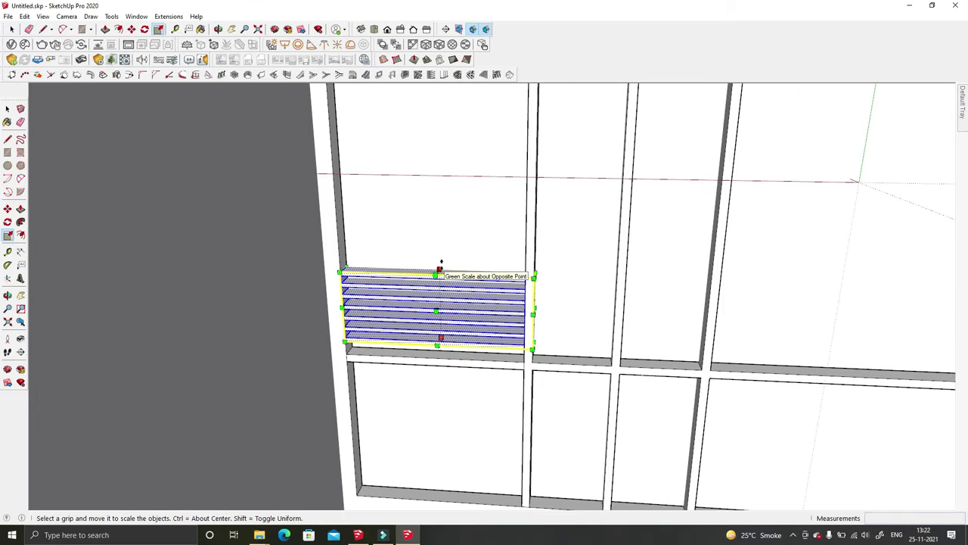
pyautogui.click(441, 270)
pyautogui.press('space')
pyautogui.scroll(-2, 512, 276)
pyautogui.scroll(-1, 549, 299)
pyautogui.moveTo(545, 346); pyautogui.dragTo(512, 316, button='middle')
pyautogui.scroll(2, 546, 368)
pyautogui.scroll(3, 546, 368)
pyautogui.moveTo(514, 385); pyautogui.dragTo(358, 284, button='middle')
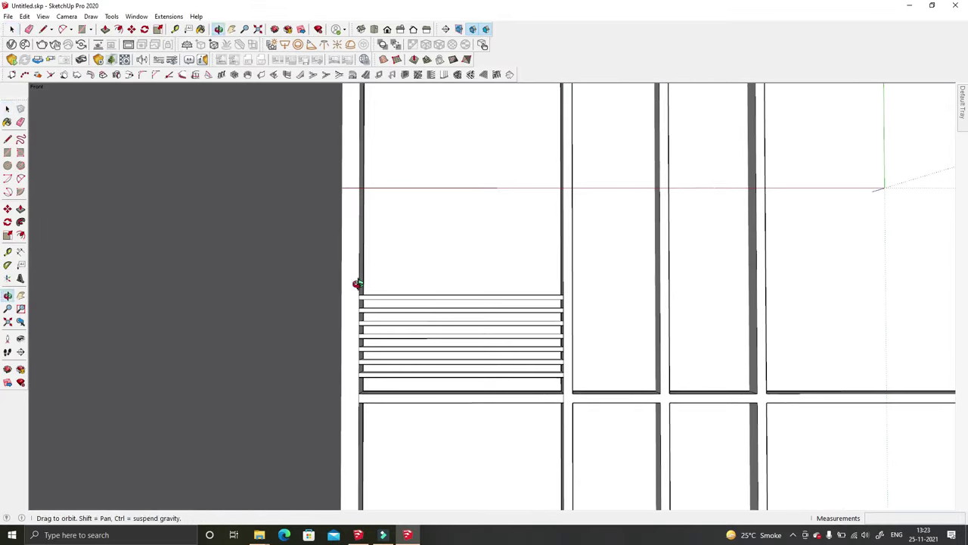
# Step: Copy the louvre boards upward and place the copies higher in the left column
pyautogui.press('ctrl')
pyautogui.click(564, 399)
pyautogui.scroll(-2, 555, 292)
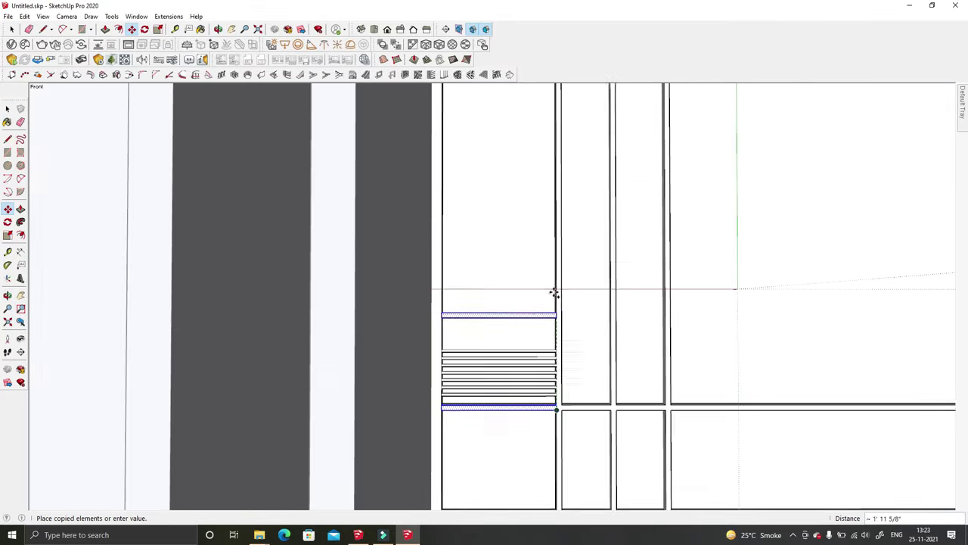
pyautogui.scroll(1, 557, 292)
pyautogui.scroll(-1, 556, 292)
pyautogui.scroll(1, 556, 268)
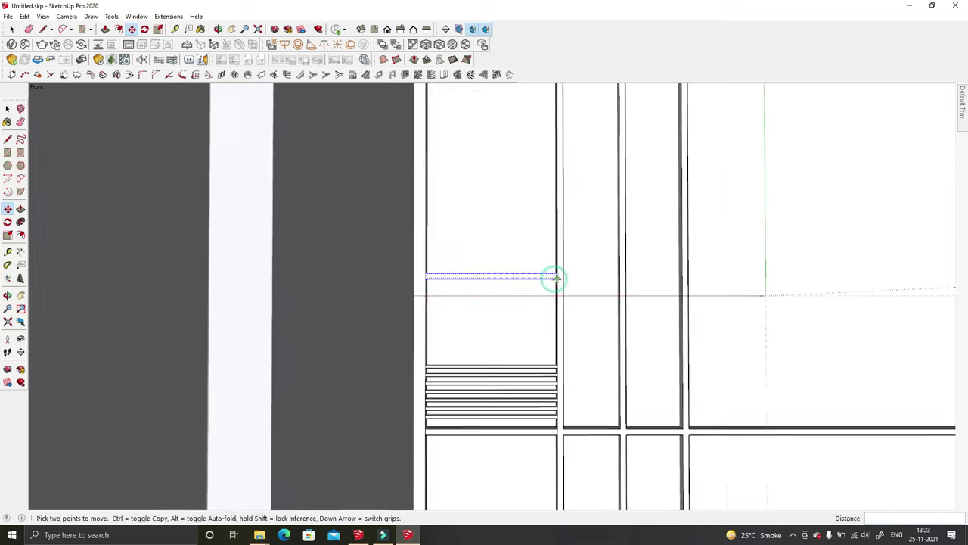
pyautogui.scroll(1, 556, 274)
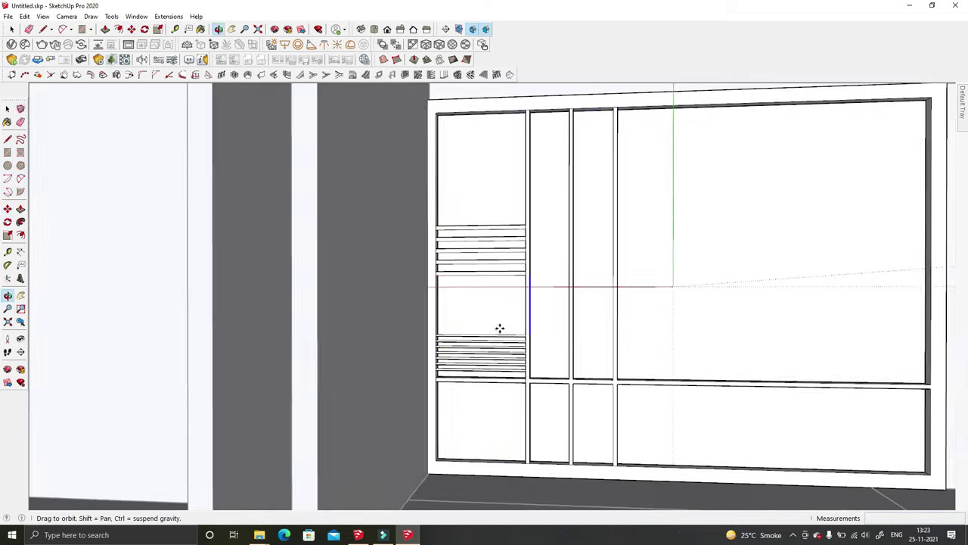
pyautogui.moveTo(534, 261); pyautogui.dragTo(519, 300, button='middle')
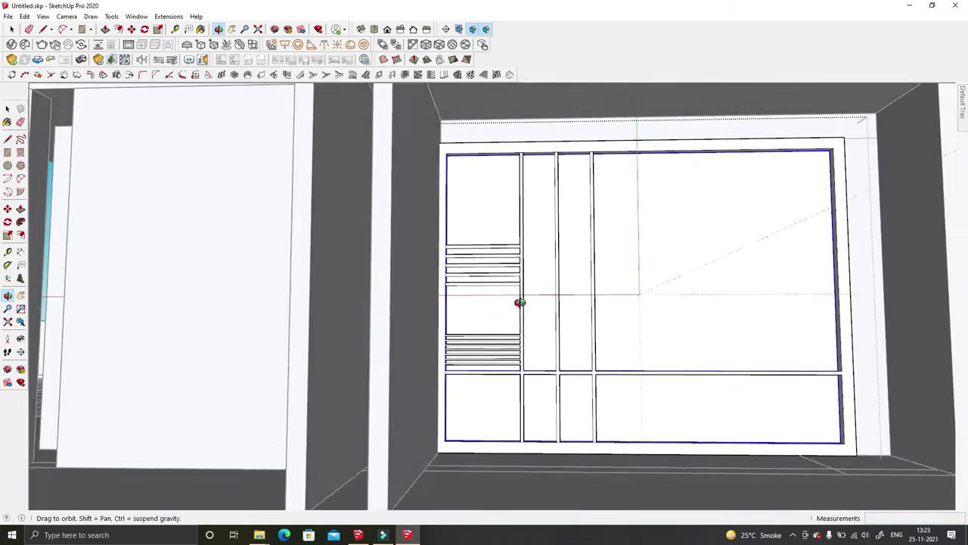
pyautogui.press('space')
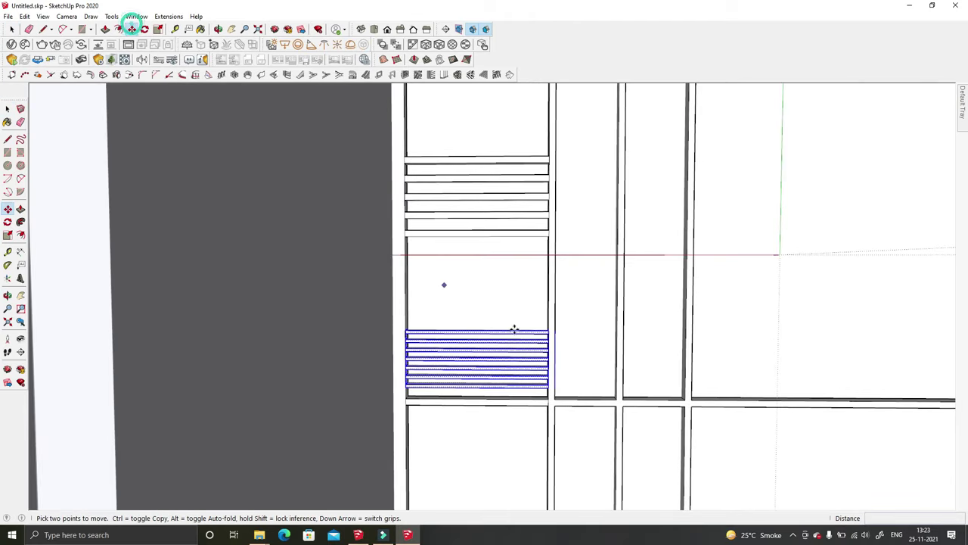
pyautogui.scroll(-1, 551, 287)
pyautogui.scroll(1, 551, 270)
pyautogui.scroll(-1, 552, 260)
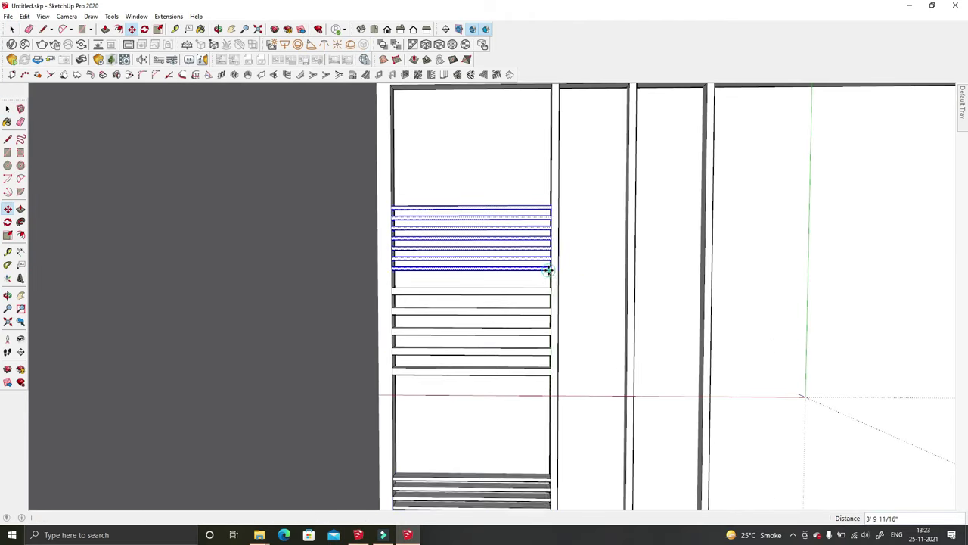
pyautogui.scroll(1, 544, 197)
pyautogui.click(548, 193)
pyautogui.scroll(-2, 562, 253)
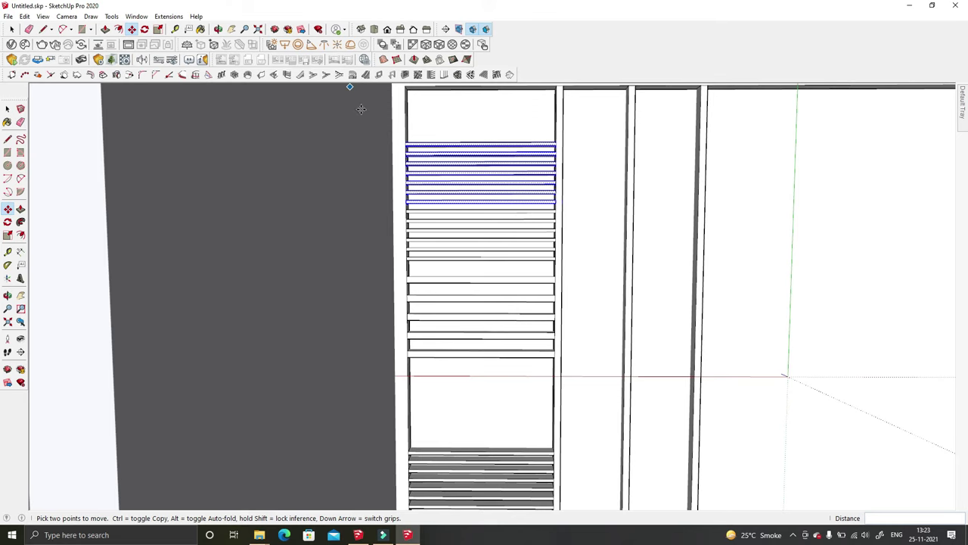
# Step: Nudge the upper slats 1 1/2" into place and check them from the front
pyautogui.moveTo(381, 150); pyautogui.dragTo(569, 291, button='middle')
pyautogui.moveTo(583, 290); pyautogui.dragTo(420, 139, button='middle')
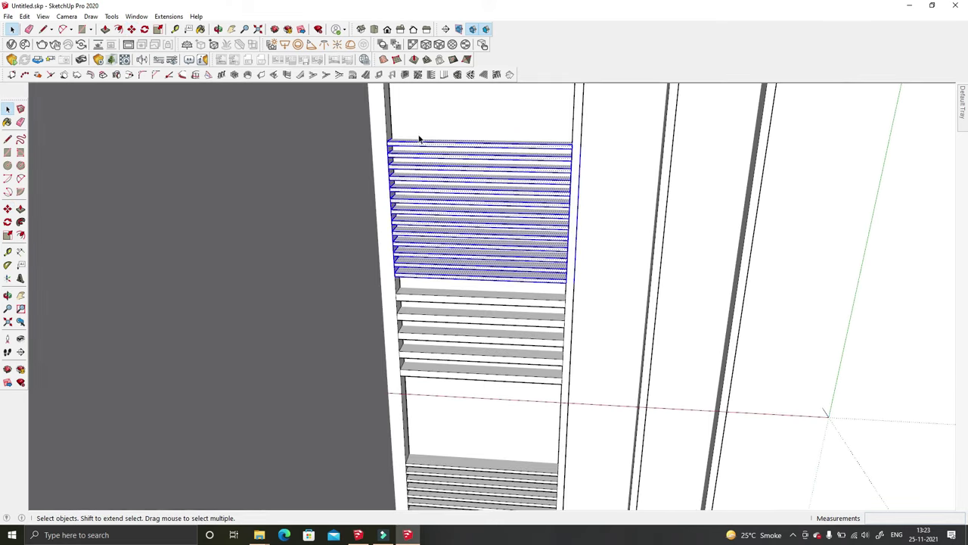
pyautogui.moveTo(487, 140); pyautogui.dragTo(587, 158, button='middle')
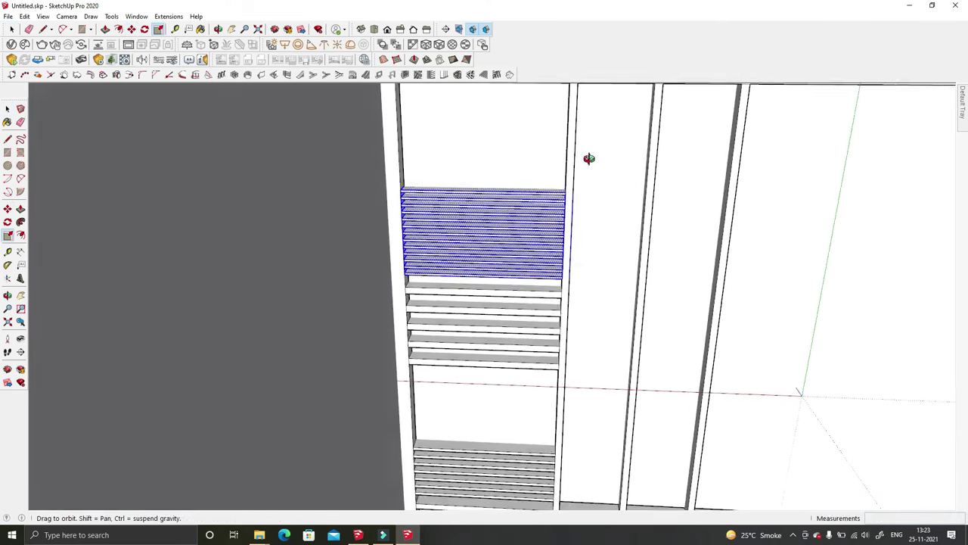
pyautogui.click(497, 165)
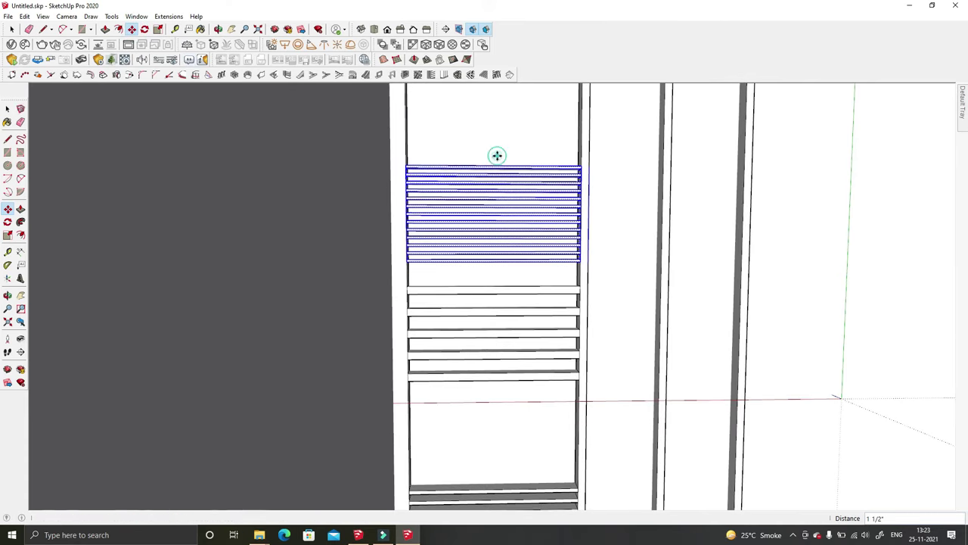
pyautogui.press('space')
pyautogui.scroll(-5, 497, 227)
pyautogui.moveTo(497, 276)
pyautogui.mouseDown(button='middle')
pyautogui.moveTo(497, 347)
pyautogui.moveTo(447, 391)
pyautogui.moveTo(477, 119)
pyautogui.mouseUp(button='middle')
pyautogui.scroll(3, 446, 391)
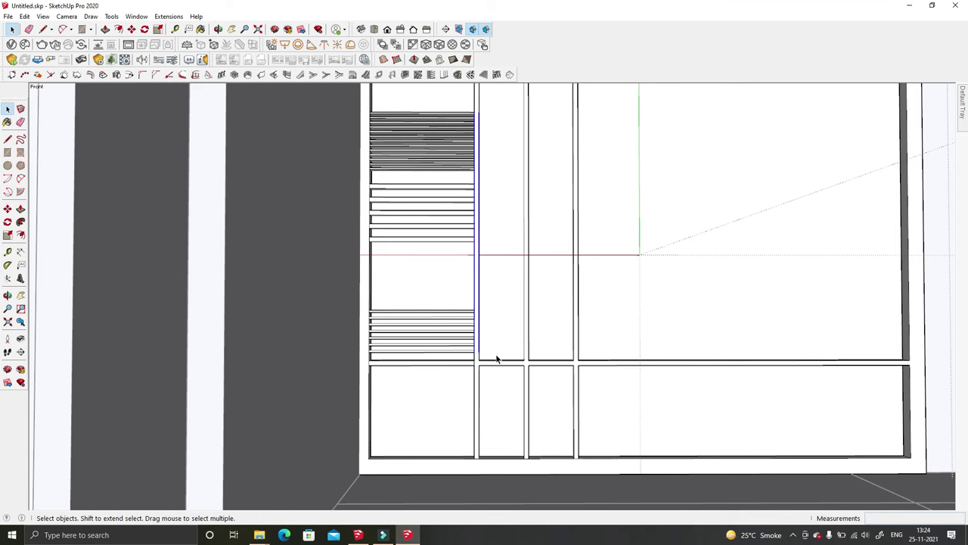
# Step: Push/Pull the top slat across the middle bay, undoing a mistaken extension
pyautogui.press('space')
pyautogui.moveTo(538, 282); pyautogui.dragTo(514, 258, button='middle')
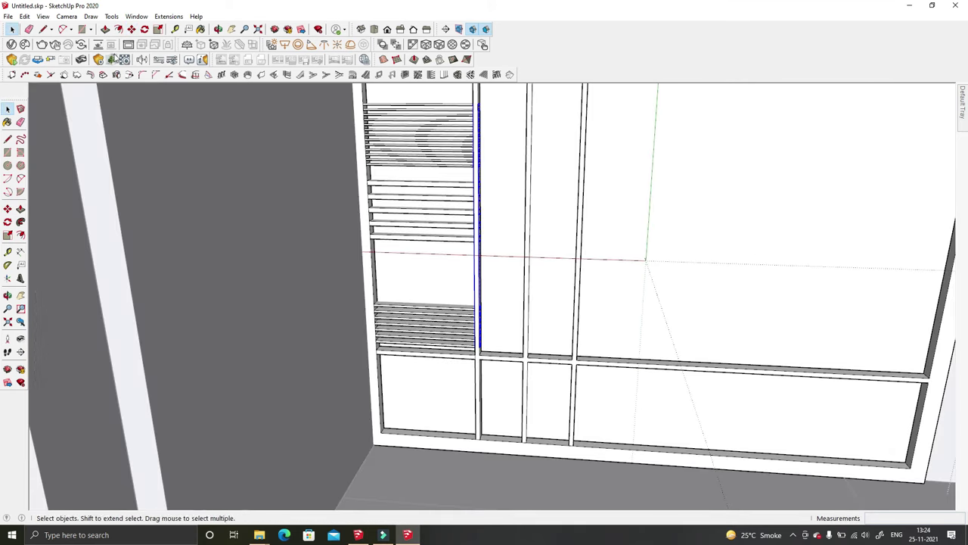
pyautogui.moveTo(378, 159)
pyautogui.mouseDown(button='middle')
pyautogui.moveTo(439, 97)
pyautogui.moveTo(547, 143)
pyautogui.moveTo(456, 295)
pyautogui.mouseUp(button='middle')
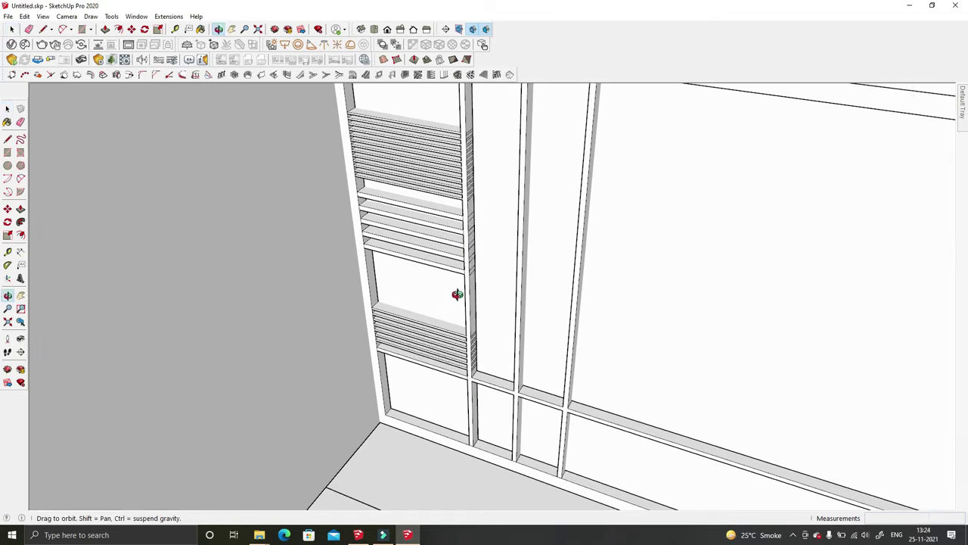
pyautogui.click(110, 35)
pyautogui.scroll(3, 485, 148)
pyautogui.press('space')
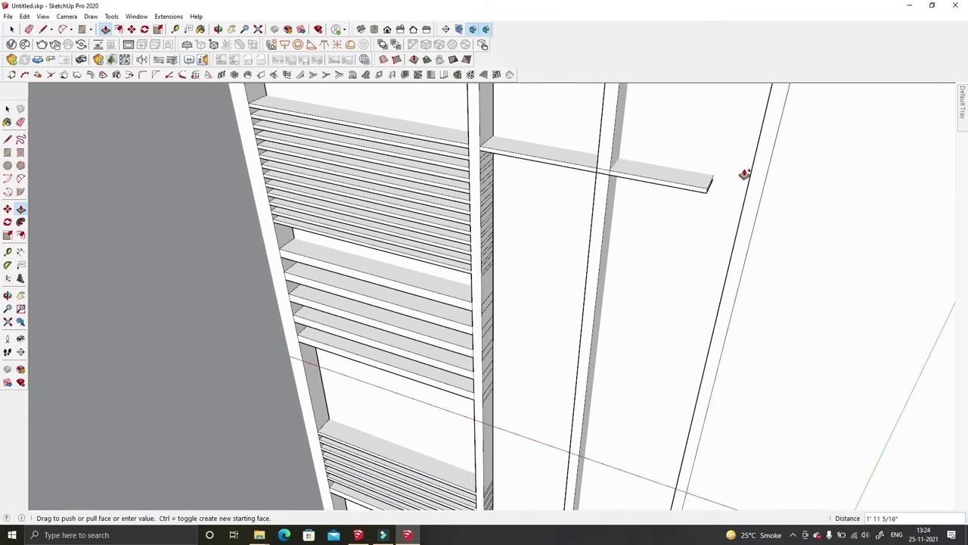
pyautogui.scroll(2, 507, 170)
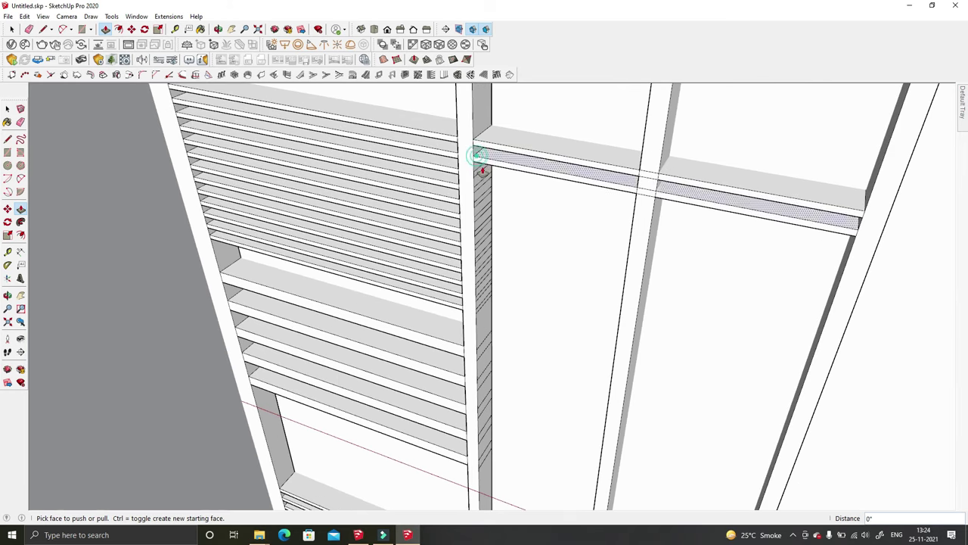
pyautogui.click(477, 206)
pyautogui.moveTo(480, 217); pyautogui.dragTo(606, 195, button='middle')
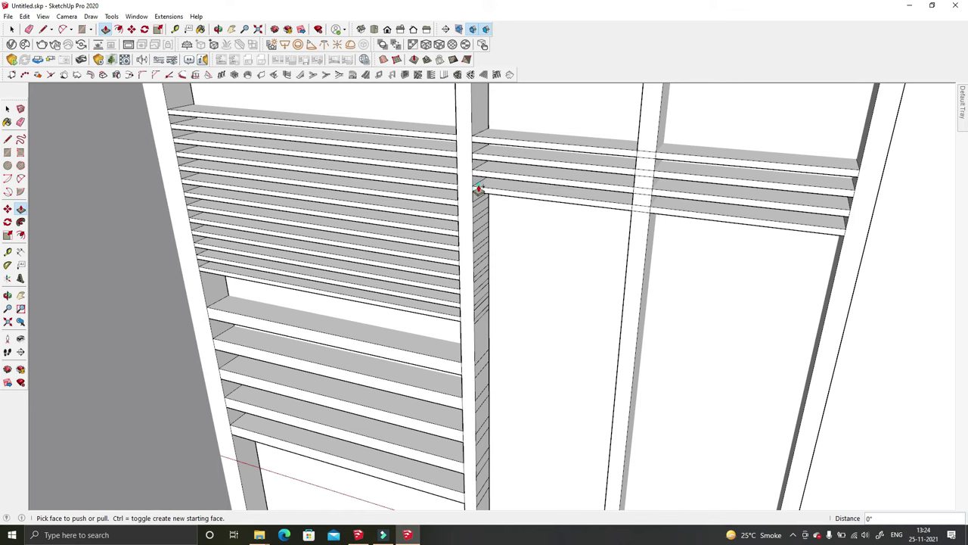
pyautogui.click(478, 223)
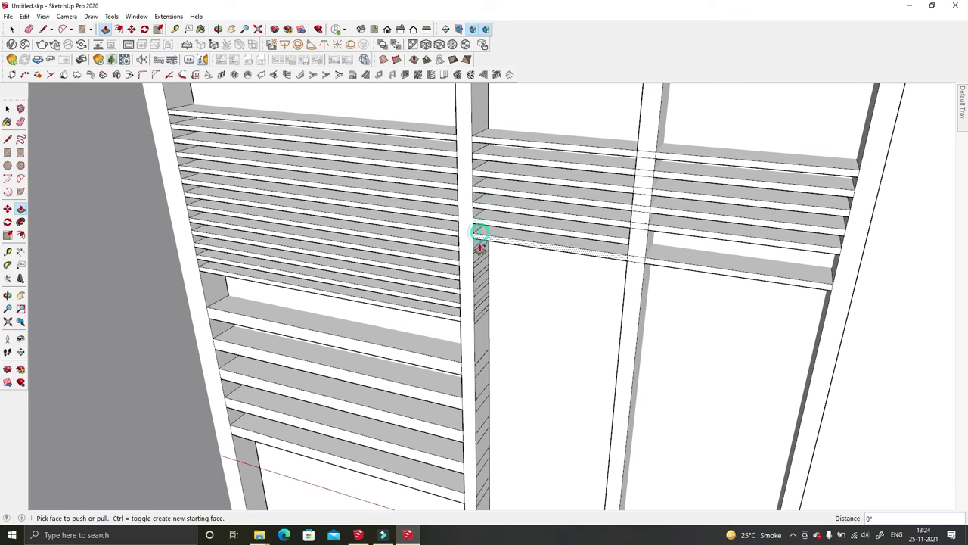
pyautogui.hotkey('ctrl', 'z')
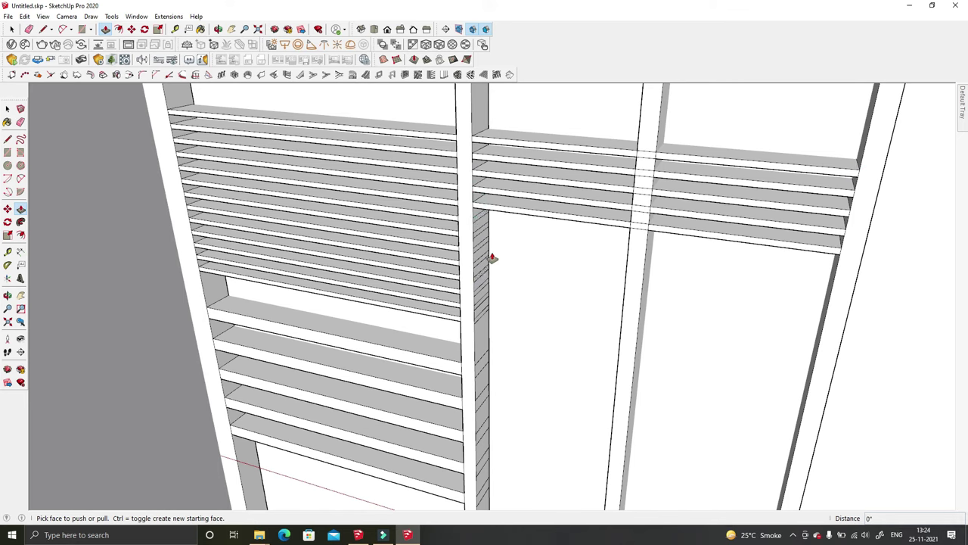
# Step: Extend the next upper slats across the middle and right bays to the frame
pyautogui.click(849, 224)
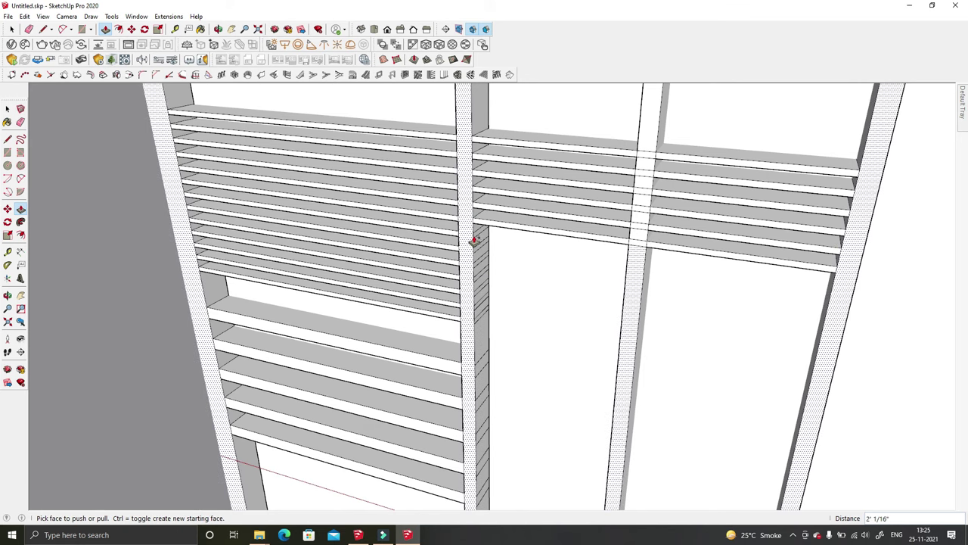
pyautogui.doubleClick(478, 255)
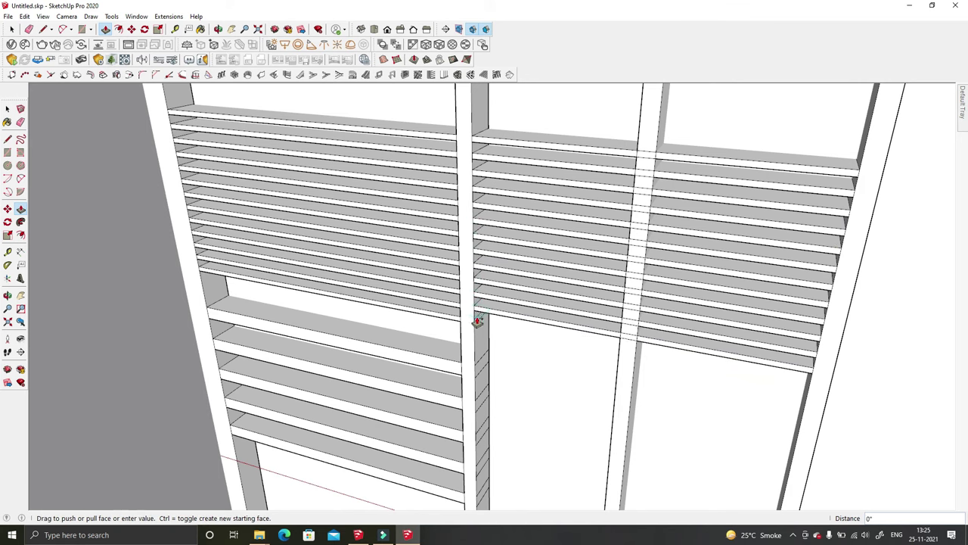
pyautogui.scroll(-2, 477, 321)
pyautogui.click(720, 319)
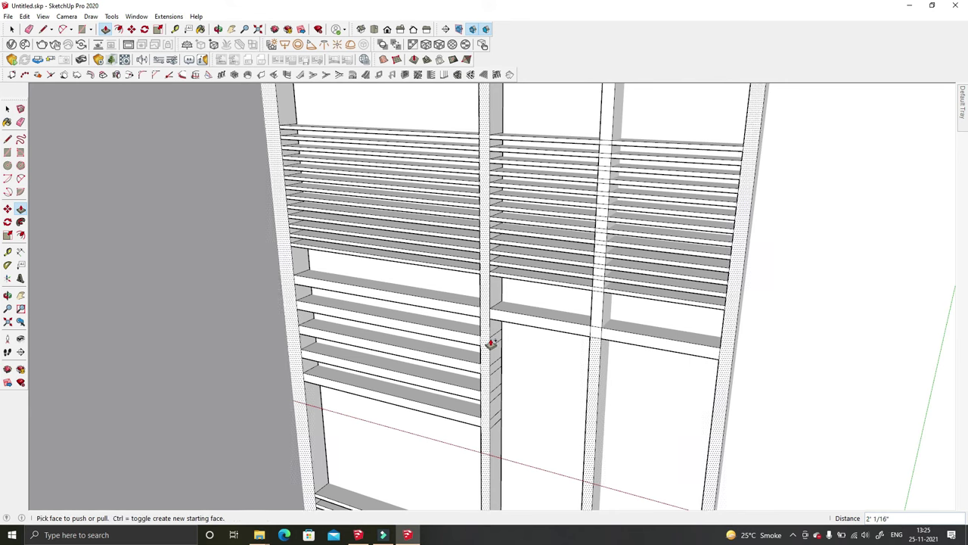
pyautogui.doubleClick(496, 420)
pyautogui.hotkey('ctrl', 'z')
pyautogui.hotkey('ctrl', 'z')
pyautogui.hotkey('ctrl', 'z')
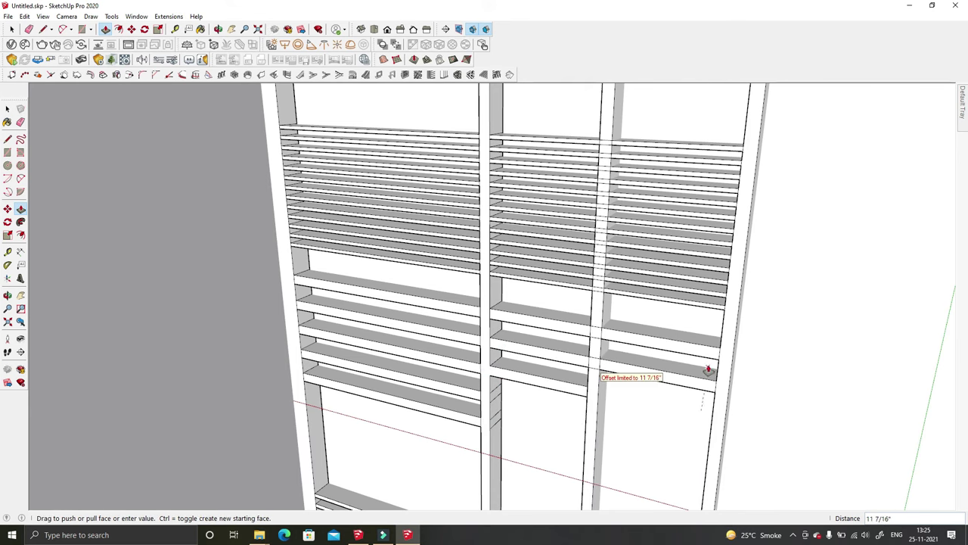
# Step: Extend the lower slats across the middle and right bays
pyautogui.scroll(-2, 519, 449)
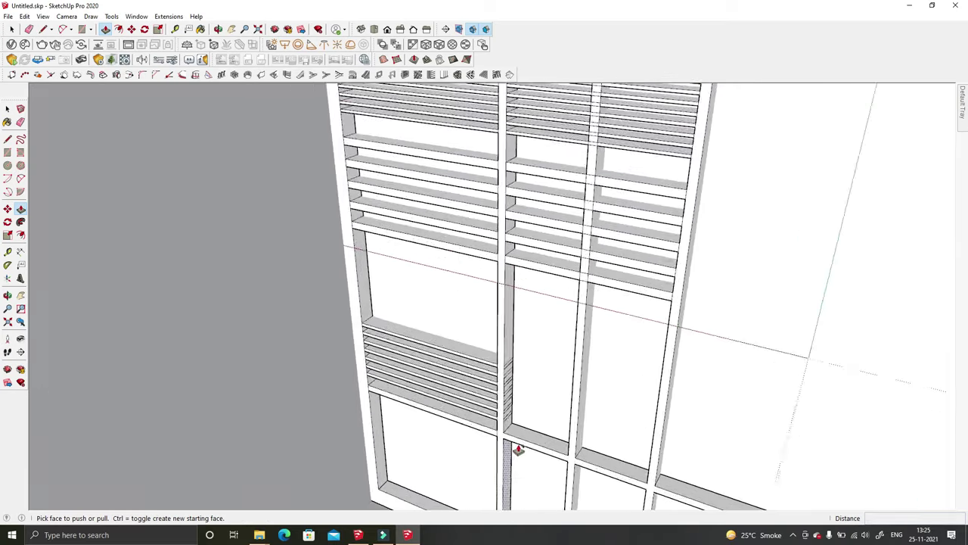
pyautogui.click(502, 372)
pyautogui.scroll(3, 502, 371)
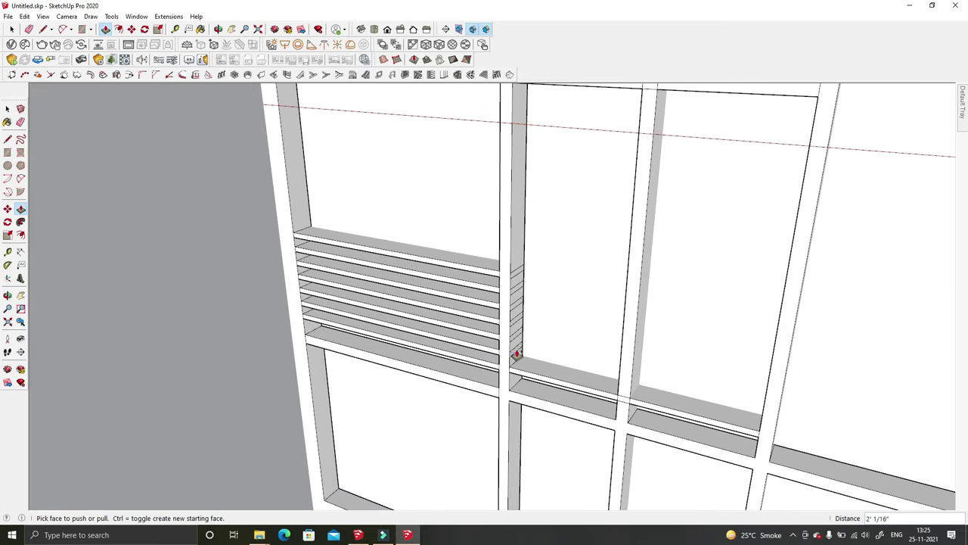
pyautogui.doubleClick(518, 338)
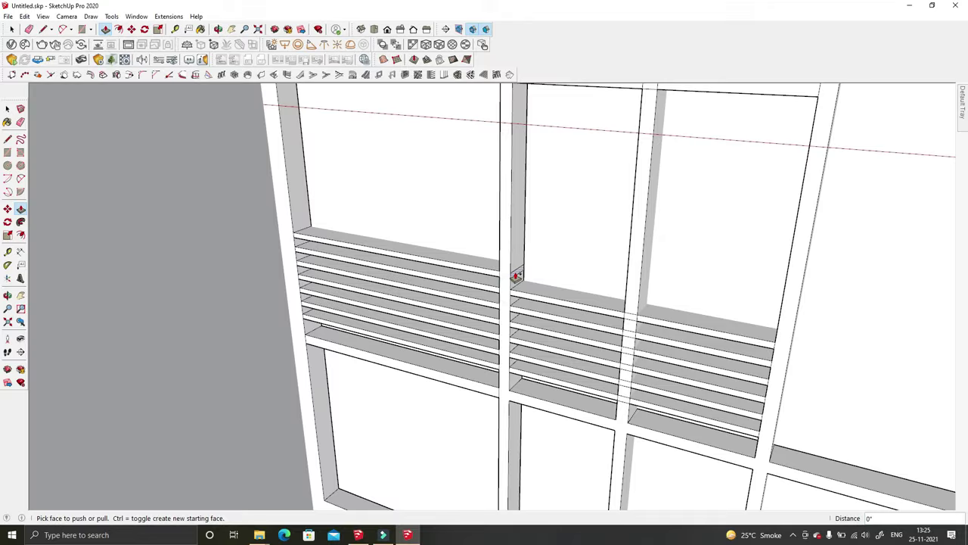
pyautogui.scroll(-5, 515, 287)
pyautogui.moveTo(460, 305)
pyautogui.mouseDown(button='middle')
pyautogui.moveTo(566, 270)
pyautogui.moveTo(578, 247)
pyautogui.mouseUp(button='middle')
pyautogui.press('space')
pyautogui.scroll(-4, 495, 292)
# Step: Zoom in on the entrance shelving unit and select a set of slats and the outer frame
pyautogui.scroll(3, 526, 301)
pyautogui.moveTo(525, 302); pyautogui.dragTo(501, 267, button='middle')
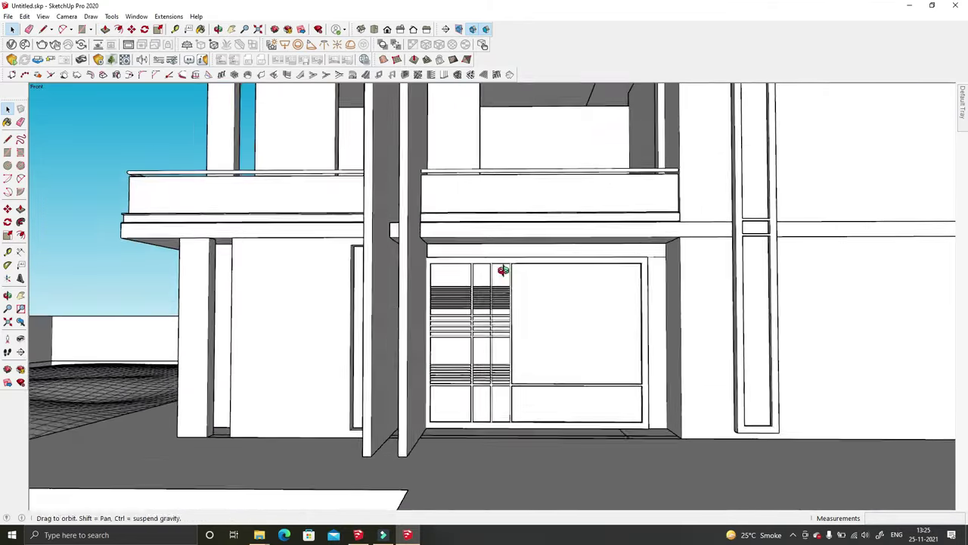
pyautogui.scroll(3, 472, 325)
pyautogui.scroll(2, 527, 331)
pyautogui.click(527, 331)
pyautogui.moveTo(528, 331)
pyautogui.mouseDown(button='middle')
pyautogui.moveTo(567, 386)
pyautogui.moveTo(411, 266)
pyautogui.mouseUp(button='middle')
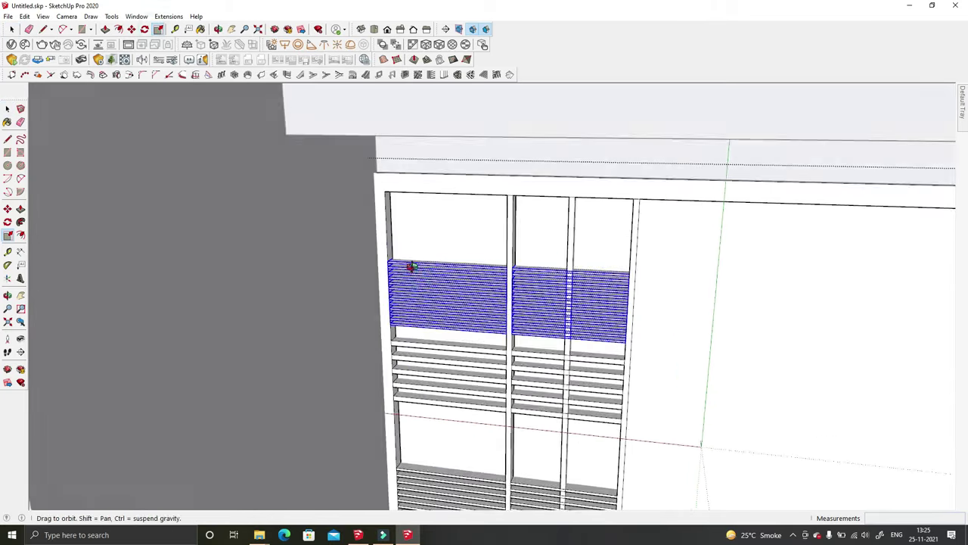
pyautogui.scroll(3, 519, 244)
pyautogui.scroll(-2, 572, 184)
pyautogui.click(572, 184)
pyautogui.scroll(-3, 470, 291)
pyautogui.moveTo(470, 290); pyautogui.dragTo(515, 277, button='middle')
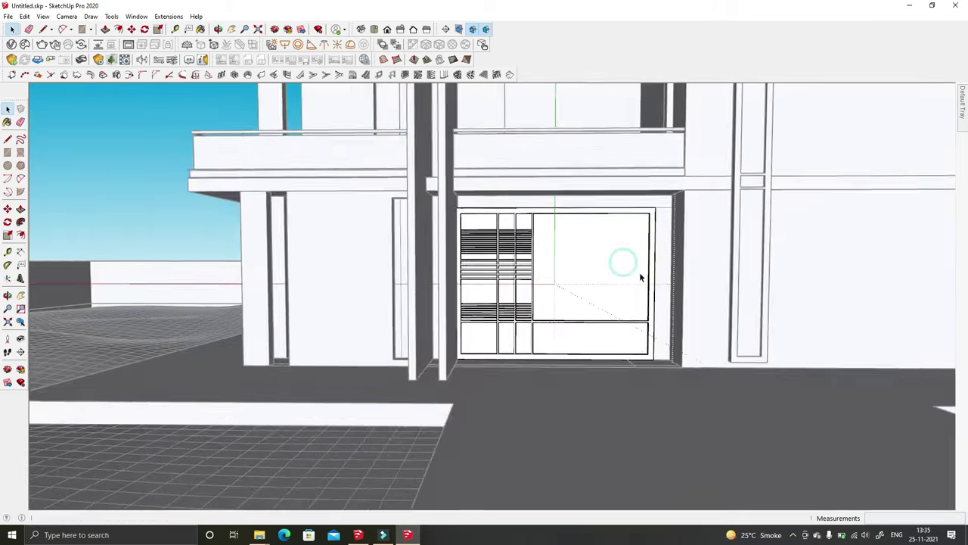
# Step: Select the cabinet faces and lower panels, then deselect and view the whole building
pyautogui.moveTo(639, 277); pyautogui.dragTo(678, 404, button='middle')
pyautogui.scroll(3, 626, 333)
pyautogui.press('m')
pyautogui.scroll(-2, 611, 334)
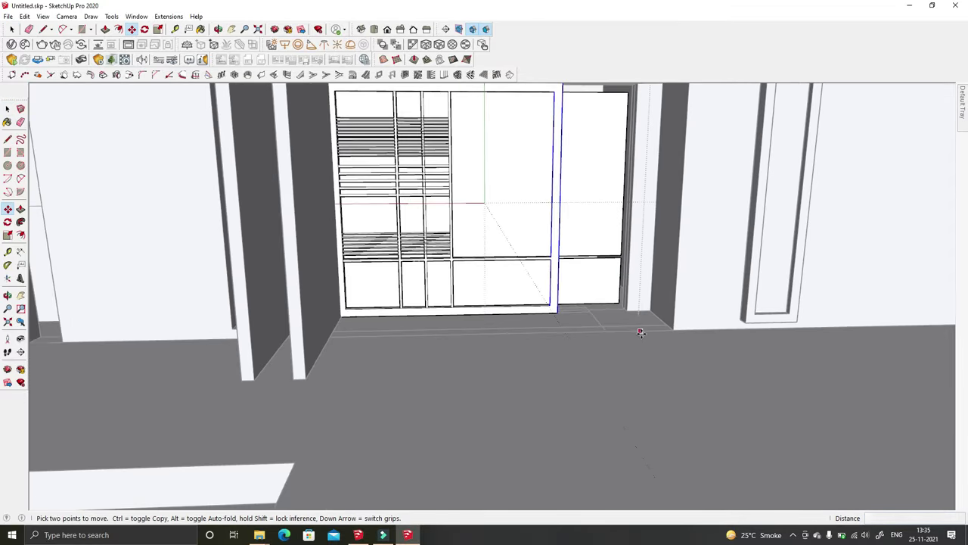
pyautogui.scroll(2, 640, 331)
pyautogui.press('space')
pyautogui.scroll(-3, 570, 389)
pyautogui.scroll(4, 575, 266)
pyautogui.click(575, 267)
pyautogui.keyDown('shift'); pyautogui.click(547, 329); pyautogui.keyUp('shift')
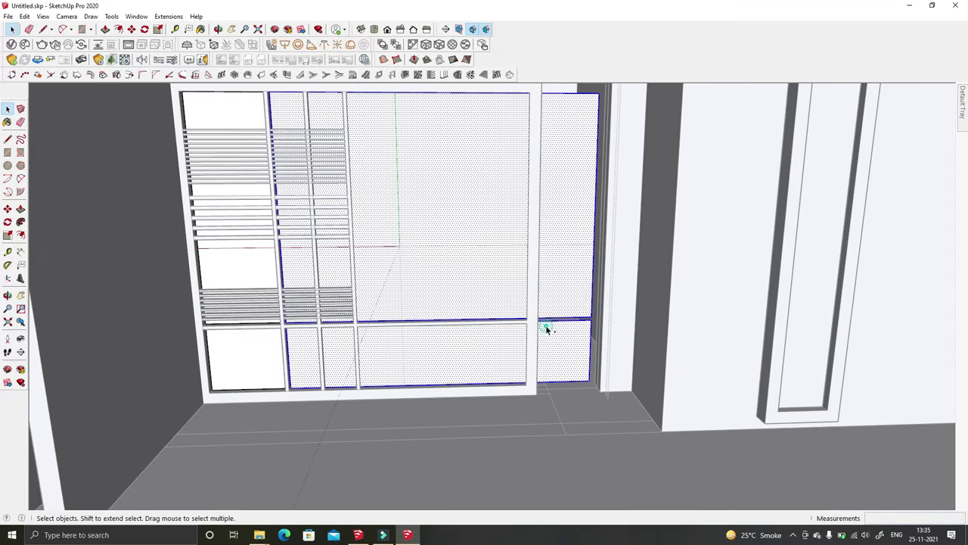
pyautogui.press('space')
pyautogui.scroll(3, 582, 337)
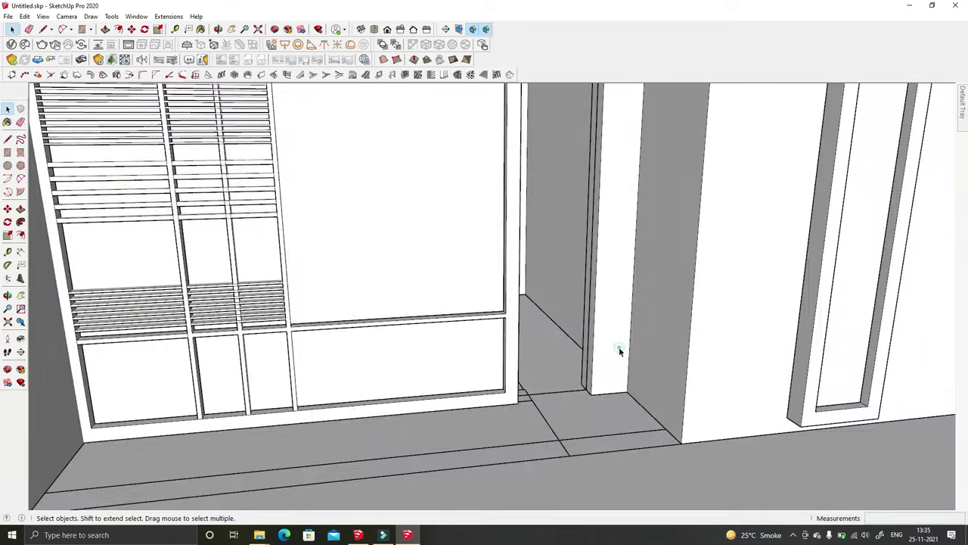
pyautogui.scroll(2, 613, 356)
pyautogui.press('p')
pyautogui.scroll(-2, 489, 340)
pyautogui.press('space')
pyautogui.scroll(-3, 544, 396)
pyautogui.scroll(-3, 545, 396)
pyautogui.moveTo(575, 408)
pyautogui.mouseDown(button='middle')
pyautogui.moveTo(630, 452)
pyautogui.moveTo(474, 439)
pyautogui.moveTo(580, 464)
pyautogui.moveTo(529, 477)
pyautogui.mouseUp(button='middle')
# Step: Draw a rectangle at the door-post base and Push/Pull it into a tall box
pyautogui.press('r')
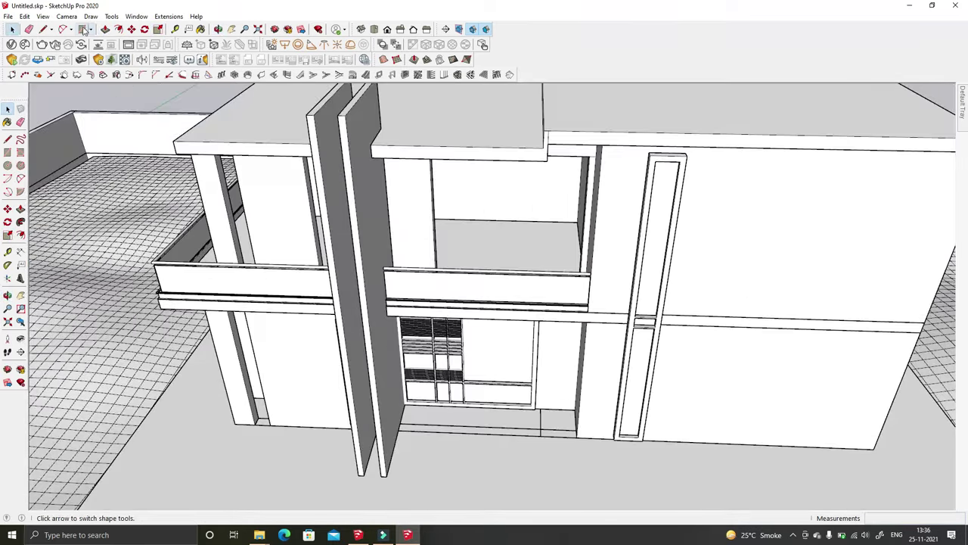
pyautogui.scroll(5, 500, 488)
pyautogui.scroll(2, 499, 488)
pyautogui.click(495, 491)
pyautogui.scroll(2, 489, 421)
pyautogui.scroll(2, 489, 418)
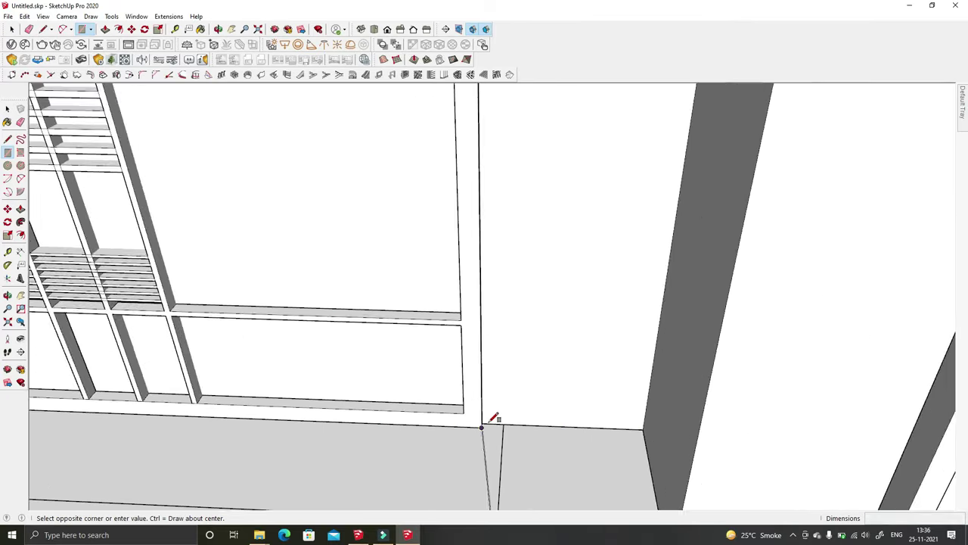
pyautogui.scroll(3, 466, 425)
pyautogui.click(464, 425)
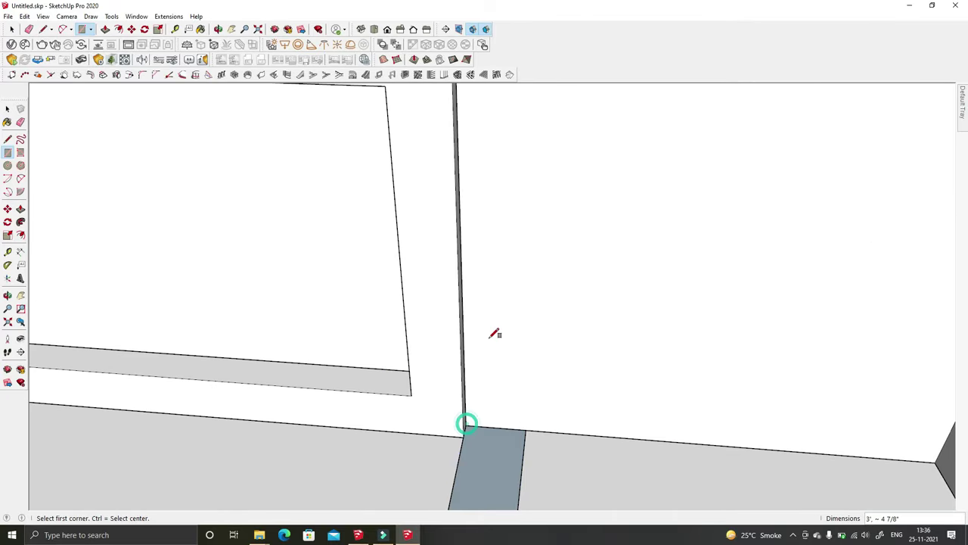
pyautogui.press('p')
pyautogui.scroll(-3, 519, 320)
pyautogui.moveTo(522, 446); pyautogui.dragTo(519, 398)
pyautogui.moveTo(519, 398)
pyautogui.mouseDown(button='middle')
pyautogui.moveTo(606, 293)
pyautogui.moveTo(635, 166)
pyautogui.mouseUp(button='middle')
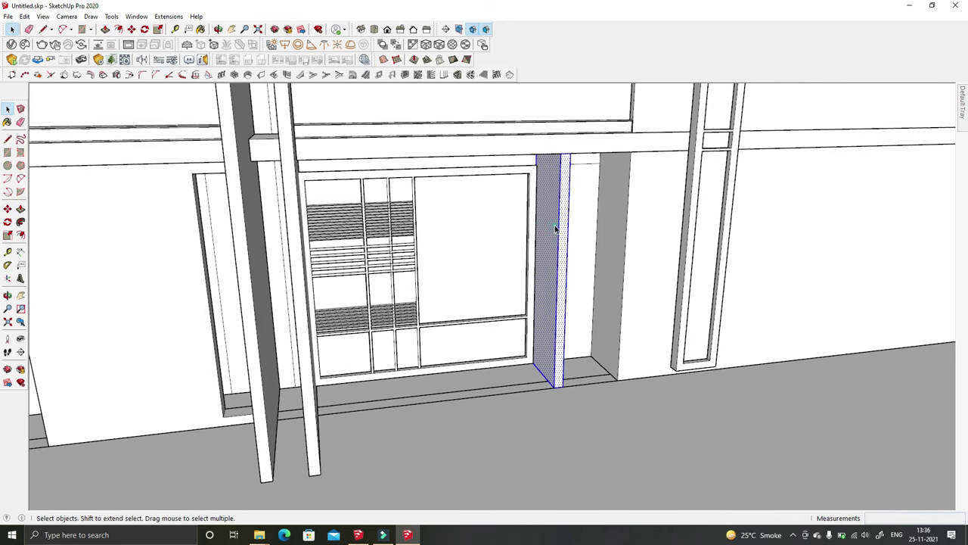
pyautogui.moveTo(555, 228)
pyautogui.mouseDown(button='middle')
pyautogui.moveTo(621, 415)
pyautogui.moveTo(497, 393)
pyautogui.mouseUp(button='middle')
pyautogui.scroll(3, 497, 394)
pyautogui.scroll(3, 519, 287)
pyautogui.scroll(2, 614, 334)
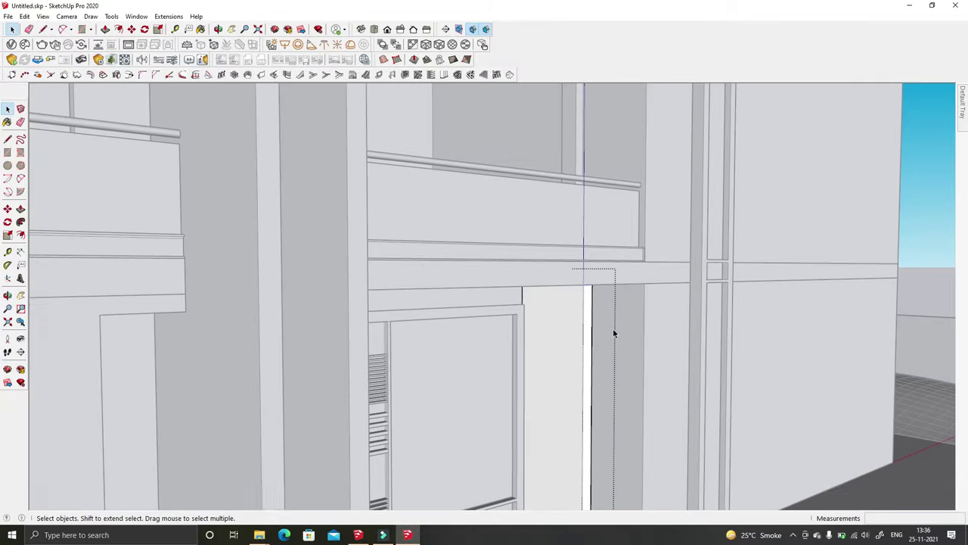
pyautogui.moveTo(757, 384)
pyautogui.mouseDown(button='middle')
pyautogui.moveTo(724, 313)
pyautogui.moveTo(614, 410)
pyautogui.mouseUp(button='middle')
# Step: Push/Pull the new panel's top face so it stops partway up the opening
pyautogui.press('space')
pyautogui.scroll(3, 614, 410)
pyautogui.press('p')
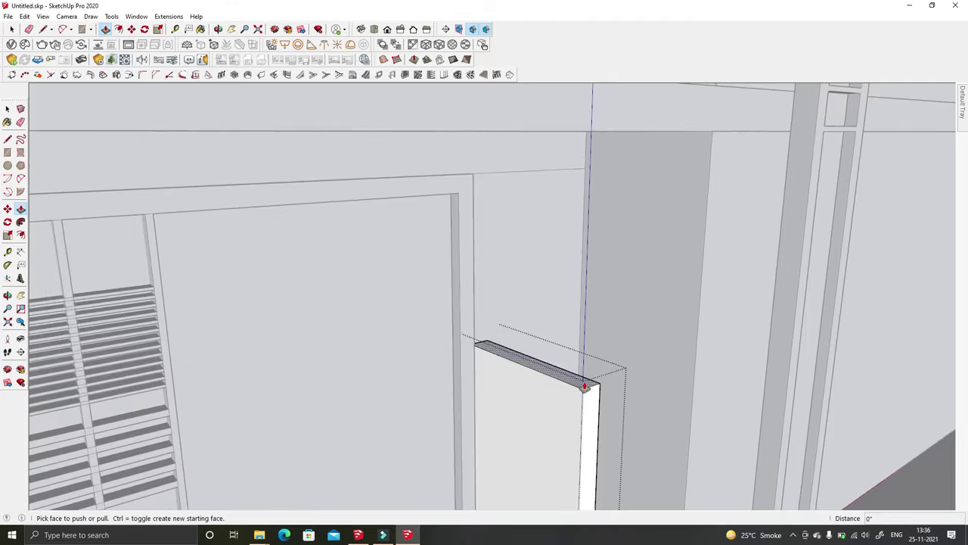
pyautogui.moveTo(586, 377)
pyautogui.mouseDown(button='middle')
pyautogui.moveTo(588, 270)
pyautogui.moveTo(498, 241)
pyautogui.mouseUp(button='middle')
pyautogui.press('Return')
pyautogui.press('space')
pyautogui.scroll(-3, 498, 241)
pyautogui.scroll(-4, 496, 251)
pyautogui.moveTo(441, 277)
pyautogui.mouseDown(button='middle')
pyautogui.moveTo(456, 382)
pyautogui.moveTo(432, 372)
pyautogui.mouseUp(button='middle')
pyautogui.press('space')
pyautogui.press('r')
pyautogui.scroll(3, 429, 291)
# Step: Draw a rectangle on the front of the ground slab, starting at the slab corner
pyautogui.scroll(2, 356, 259)
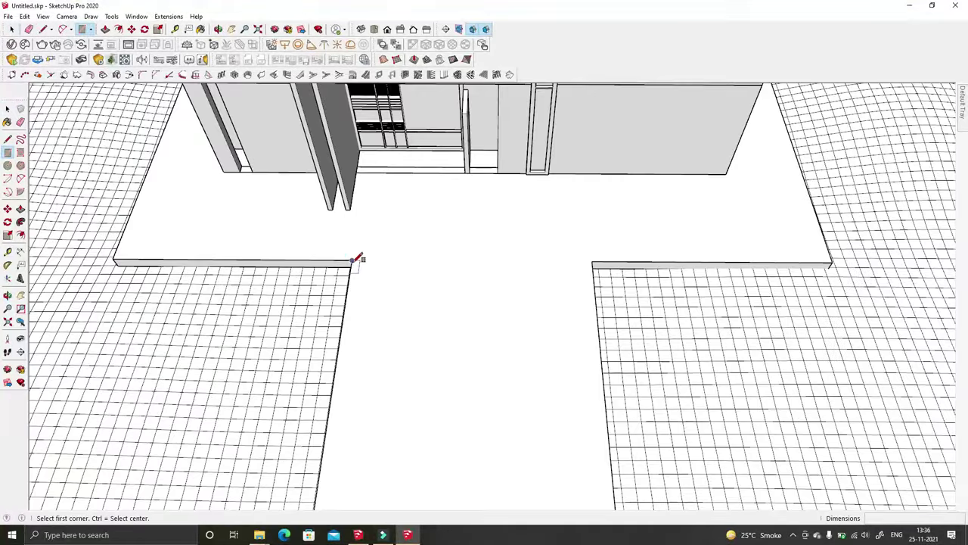
pyautogui.click(356, 259)
pyautogui.scroll(2, 393, 356)
pyautogui.scroll(1, 392, 356)
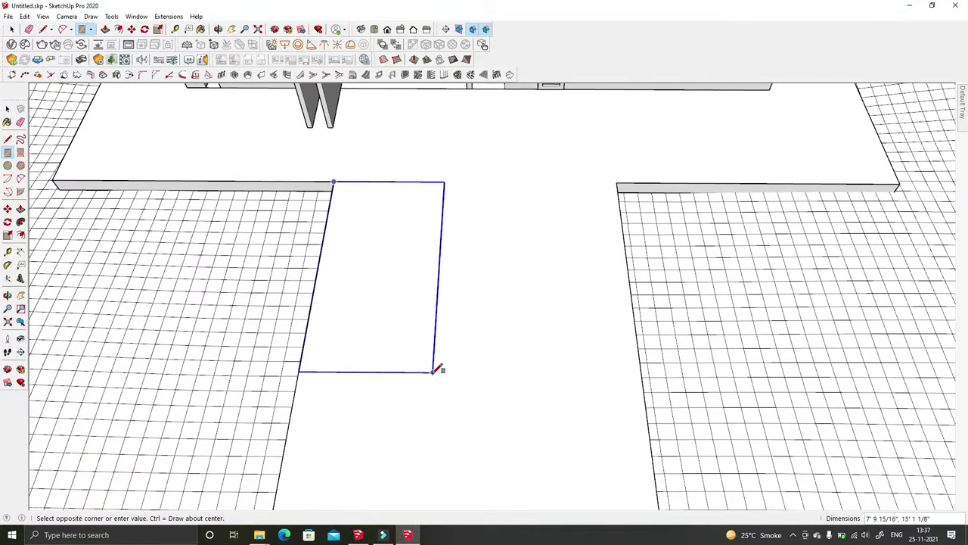
pyautogui.click(485, 358)
pyautogui.moveTo(452, 389)
pyautogui.mouseDown(button='middle')
pyautogui.moveTo(358, 411)
pyautogui.moveTo(489, 253)
pyautogui.moveTo(500, 344)
pyautogui.moveTo(413, 134)
pyautogui.mouseUp(button='middle')
pyautogui.press('space')
pyautogui.scroll(-2, 491, 338)
pyautogui.press('l')
pyautogui.press('space')
pyautogui.scroll(-3, 505, 404)
pyautogui.moveTo(454, 311)
pyautogui.mouseDown(button='middle')
pyautogui.moveTo(505, 404)
pyautogui.moveTo(494, 348)
pyautogui.mouseUp(button='middle')
# Step: Push/Pull the rectangle up 3" into a thin slab
pyautogui.press('p')
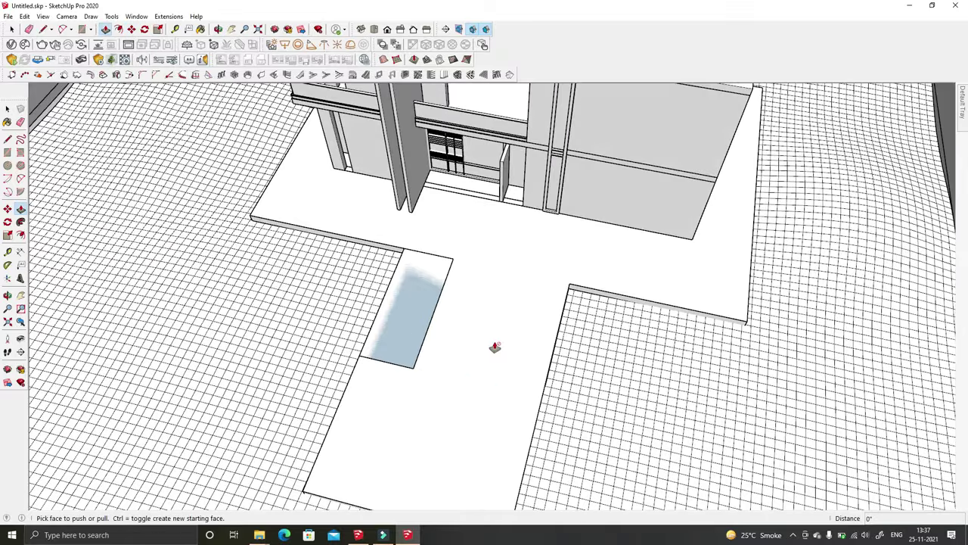
pyautogui.scroll(5, 363, 346)
pyautogui.click(361, 347)
pyautogui.moveTo(363, 346); pyautogui.dragTo(391, 231, button='middle')
pyautogui.scroll(3, 444, 348)
pyautogui.click(443, 348)
pyautogui.scroll(3, 335, 346)
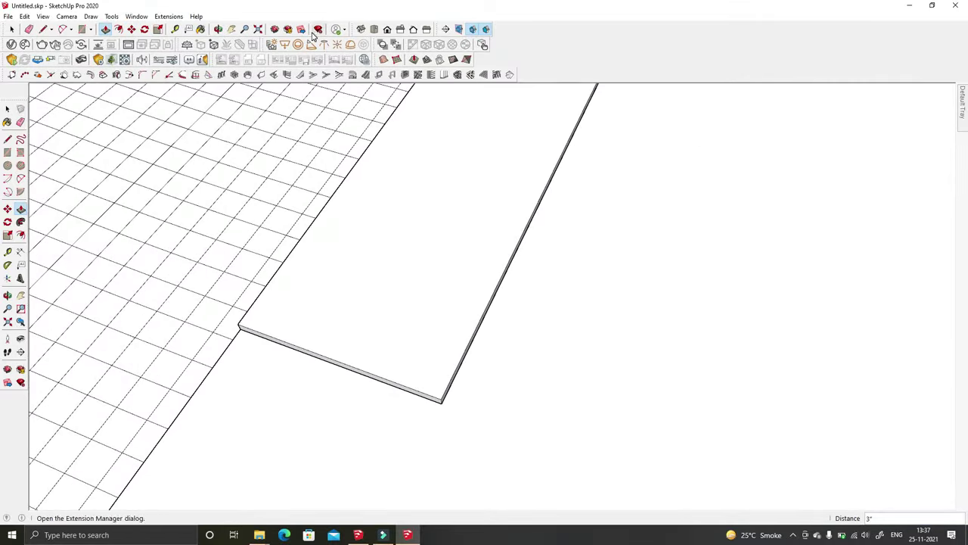
# Step: Offset the slab's top face twice to create two nested inset outlines
pyautogui.click(119, 29)
pyautogui.scroll(2, 422, 333)
pyautogui.click(427, 348)
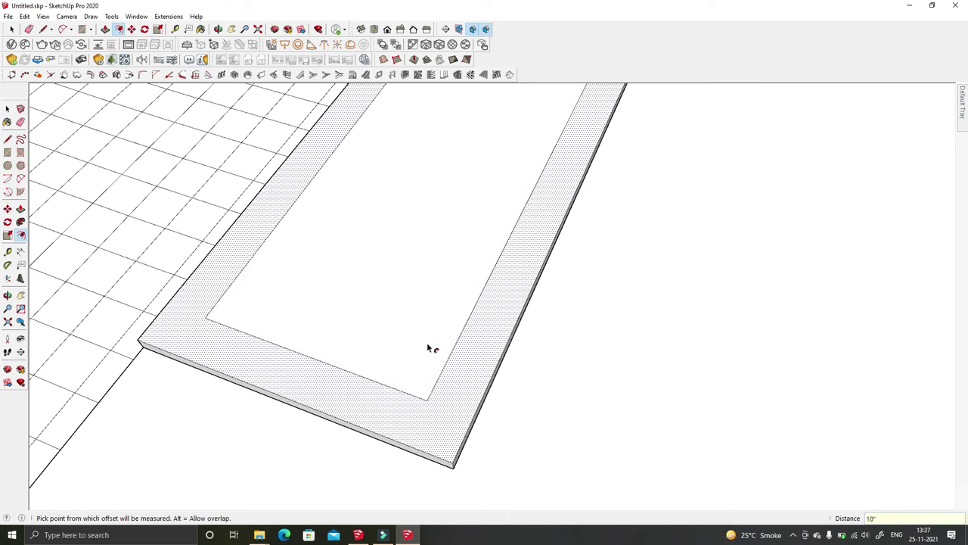
pyautogui.click(443, 358)
pyautogui.click(423, 348)
pyautogui.moveTo(465, 370)
pyautogui.mouseDown(button='middle')
pyautogui.moveTo(442, 353)
pyautogui.moveTo(461, 390)
pyautogui.mouseUp(button='middle')
# Step: Draw dividing lines across the border band, splitting off a square corner face
pyautogui.press('l')
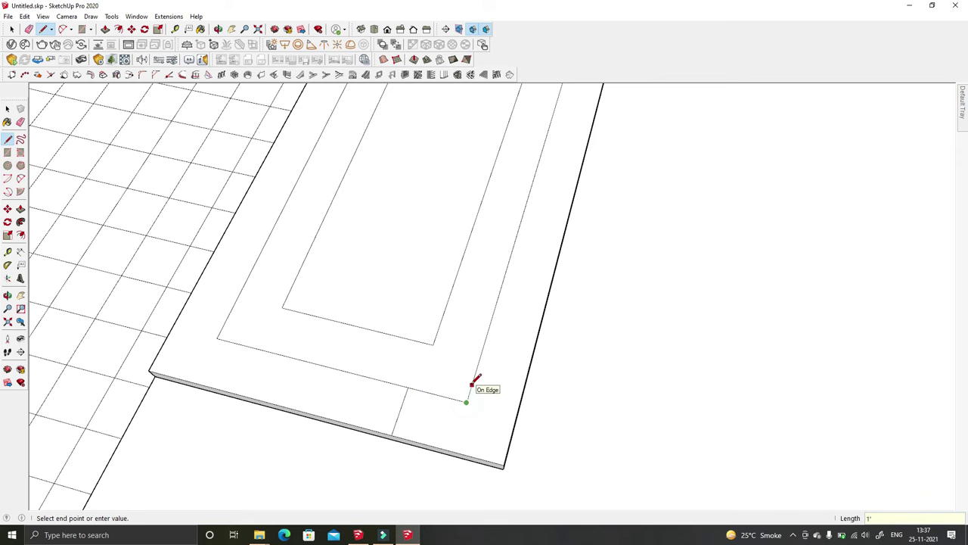
pyautogui.scroll(-2, 302, 189)
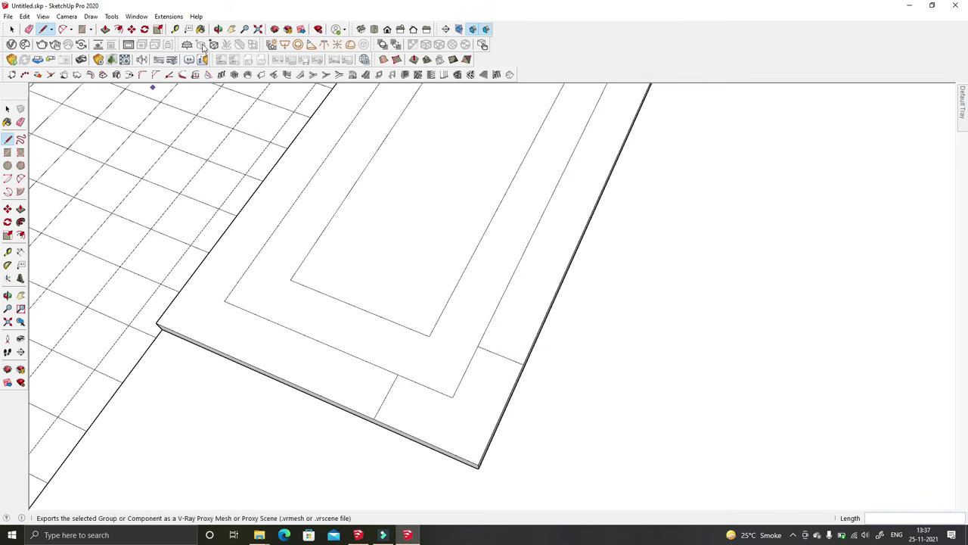
pyautogui.click(105, 29)
pyautogui.moveTo(404, 330)
pyautogui.mouseDown(button='middle')
pyautogui.moveTo(470, 381)
pyautogui.moveTo(510, 308)
pyautogui.mouseUp(button='middle')
pyautogui.scroll(-3, 452, 399)
pyautogui.scroll(3, 428, 340)
pyautogui.scroll(3, 428, 340)
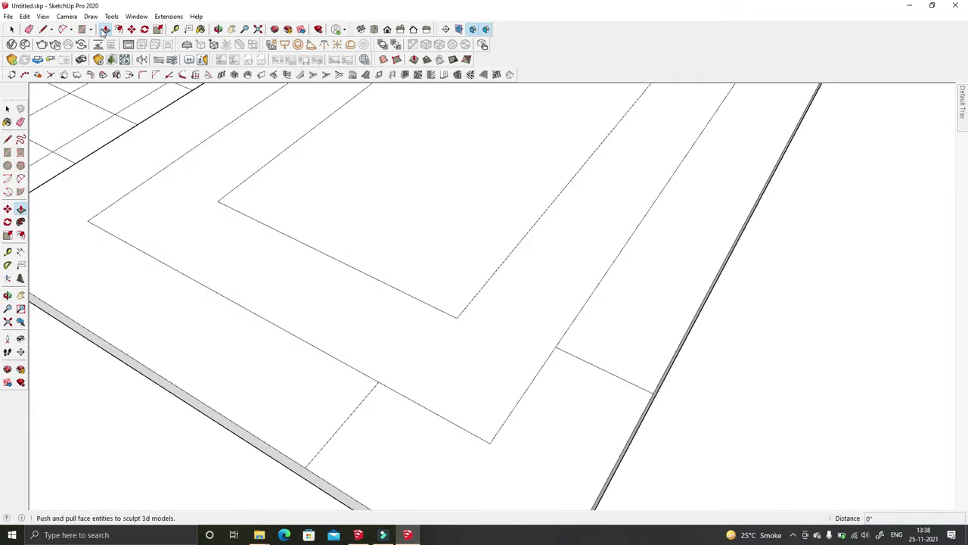
pyautogui.moveTo(108, 151)
pyautogui.mouseDown(button='middle')
pyautogui.moveTo(278, 283)
pyautogui.moveTo(363, 283)
pyautogui.mouseUp(button='middle')
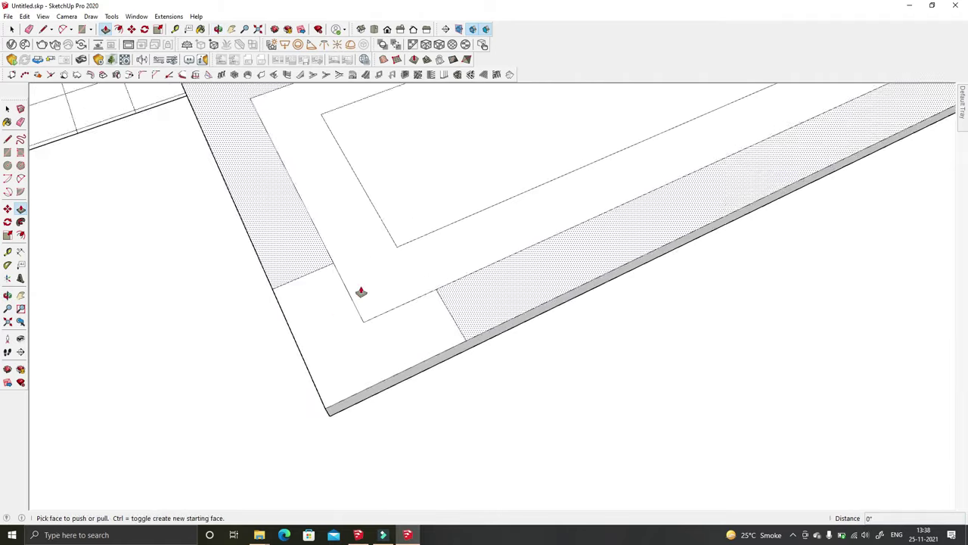
pyautogui.press('f')
pyautogui.click(304, 215)
# Step: Finish the border-band inset and Push/Pull the inner ring up into a wall
pyautogui.press('Return')
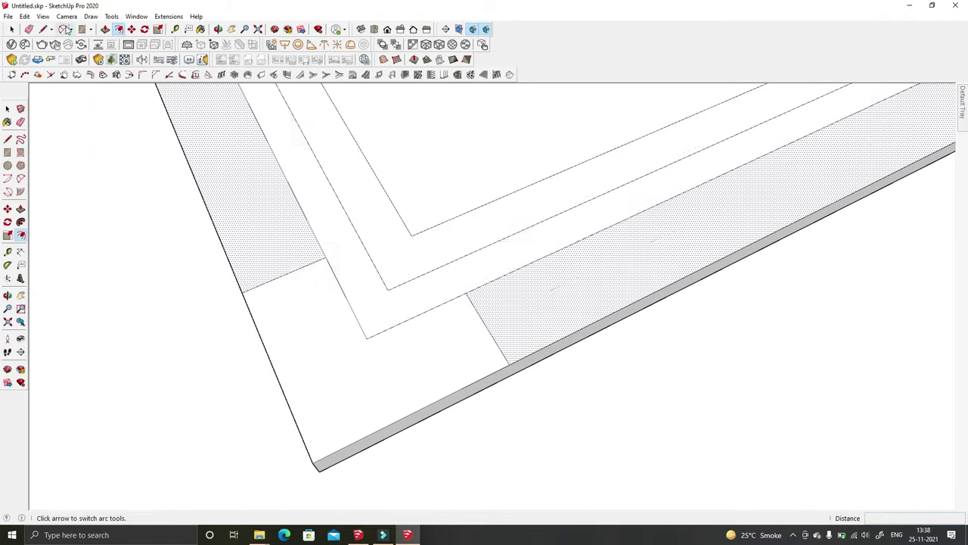
pyautogui.scroll(-4, 465, 372)
pyautogui.scroll(3, 670, 201)
pyautogui.scroll(2, 634, 213)
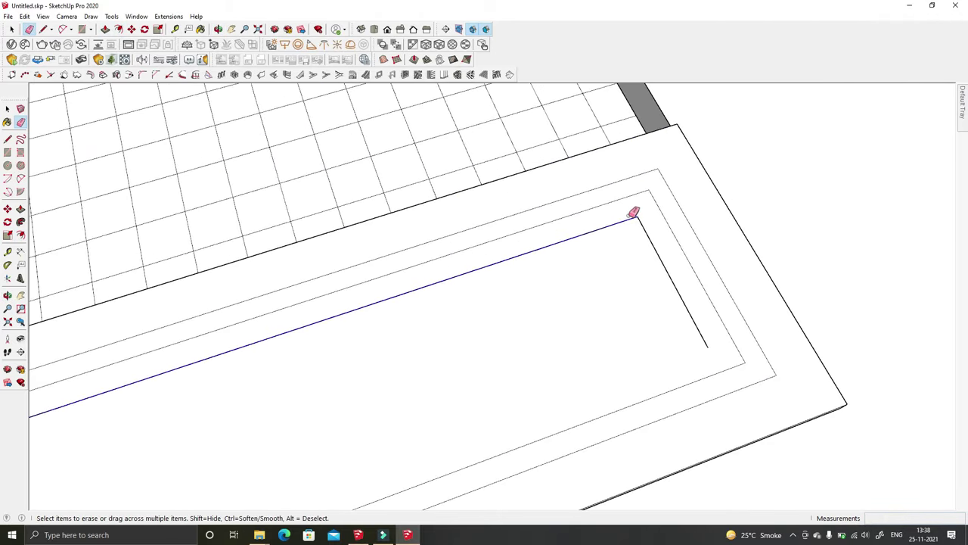
pyautogui.scroll(-3, 643, 222)
pyautogui.scroll(-2, 608, 279)
pyautogui.press('p')
pyautogui.moveTo(515, 404)
pyautogui.mouseDown(button='middle')
pyautogui.moveTo(466, 387)
pyautogui.moveTo(485, 374)
pyautogui.mouseUp(button='middle')
pyautogui.click(462, 378)
pyautogui.press('Escape')
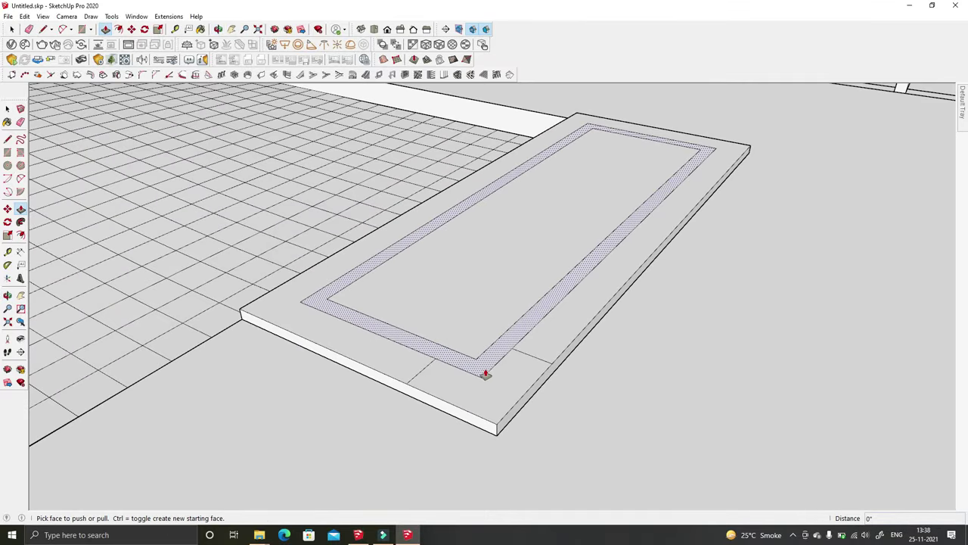
pyautogui.press('t')
pyautogui.scroll(1, 501, 426)
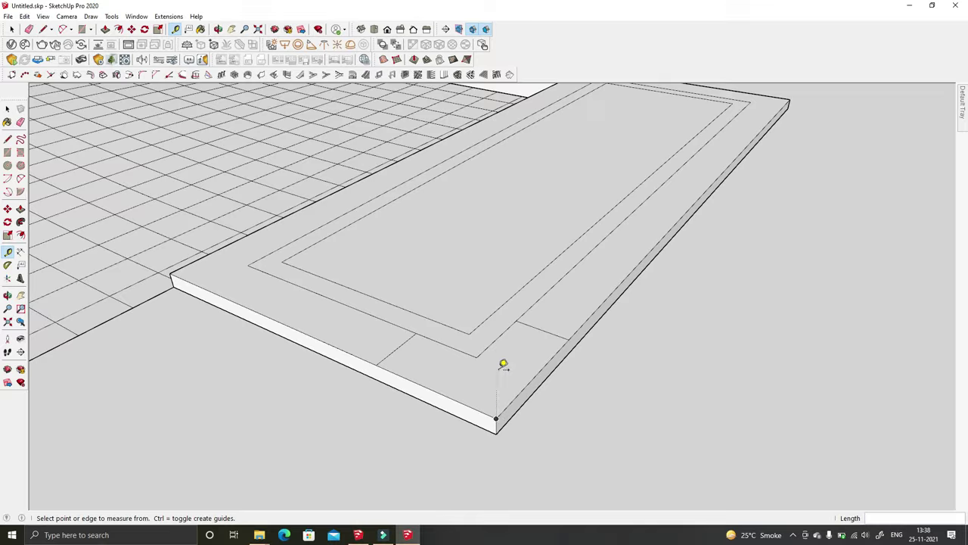
pyautogui.scroll(-2, 496, 366)
pyautogui.press('p')
pyautogui.moveTo(469, 344); pyautogui.dragTo(469, 359)
# Step: Raise the inner ring and the outer strip to form the pool's rim
pyautogui.press('e')
pyautogui.scroll(3, 418, 315)
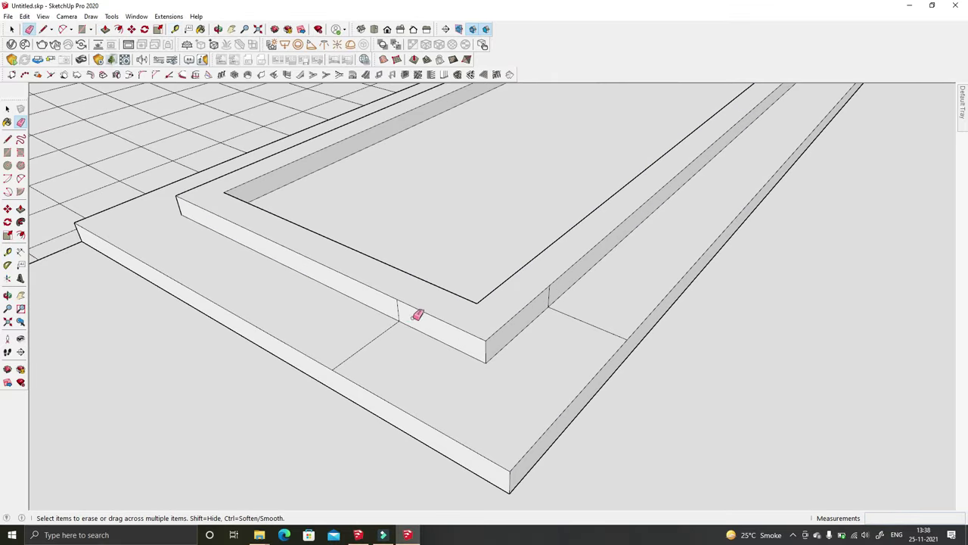
pyautogui.scroll(-2, 553, 292)
pyautogui.scroll(2, 595, 277)
pyautogui.press('p')
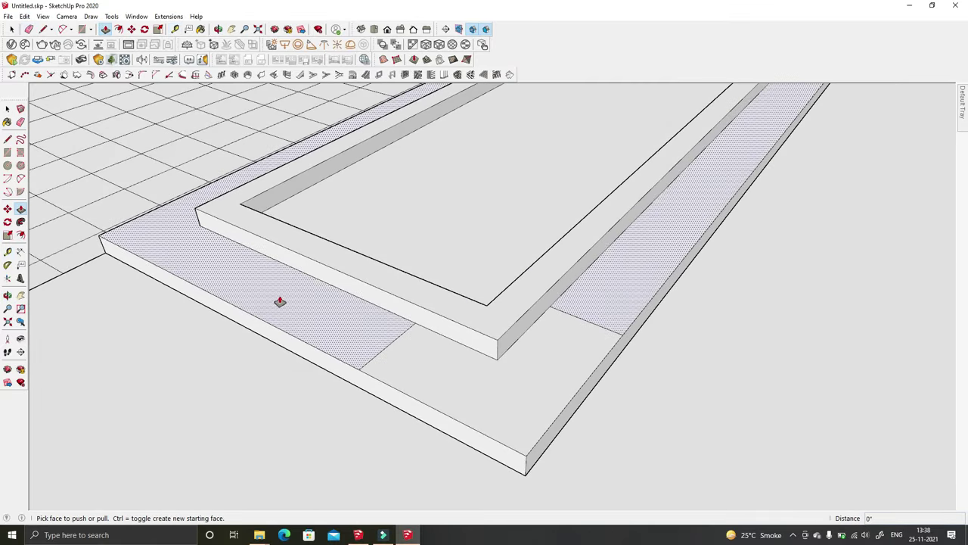
pyautogui.click(353, 261)
pyautogui.click(371, 275)
pyautogui.click(358, 311)
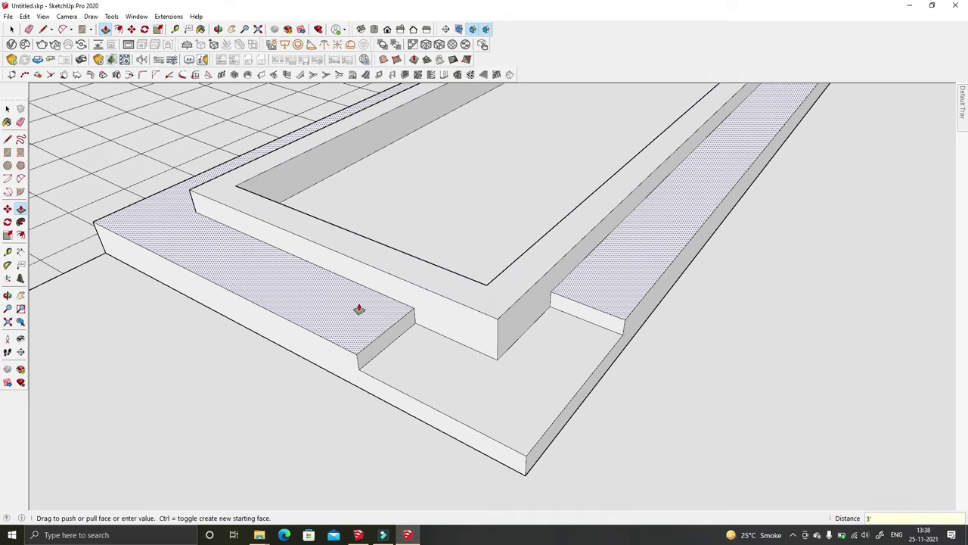
pyautogui.click(382, 318)
pyautogui.moveTo(381, 318); pyautogui.dragTo(371, 231, button='middle')
pyautogui.moveTo(381, 300)
pyautogui.mouseDown(button='middle')
pyautogui.moveTo(642, 405)
pyautogui.moveTo(443, 396)
pyautogui.moveTo(508, 330)
pyautogui.moveTo(548, 324)
pyautogui.moveTo(416, 295)
pyautogui.mouseUp(button='middle')
# Step: Erase stray edges, then offset the inner face and push it down into a basin
pyautogui.click(415, 295)
pyautogui.press('e')
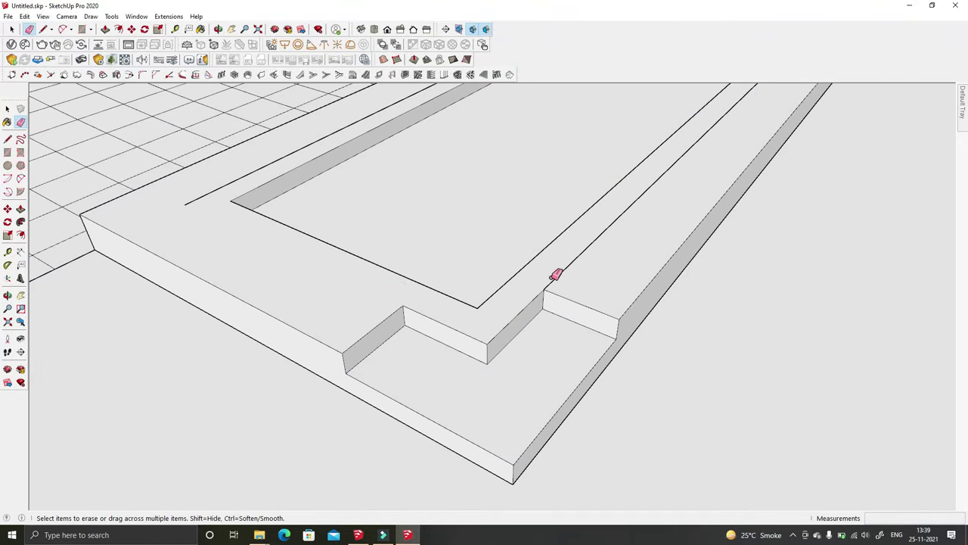
pyautogui.moveTo(384, 271)
pyautogui.mouseDown(button='middle')
pyautogui.moveTo(564, 272)
pyautogui.moveTo(238, 301)
pyautogui.moveTo(472, 150)
pyautogui.moveTo(398, 239)
pyautogui.moveTo(189, 223)
pyautogui.moveTo(398, 201)
pyautogui.moveTo(303, 113)
pyautogui.mouseUp(button='middle')
pyautogui.press('f')
pyautogui.scroll(3, 473, 149)
pyautogui.click(112, 30)
pyautogui.scroll(2, 366, 163)
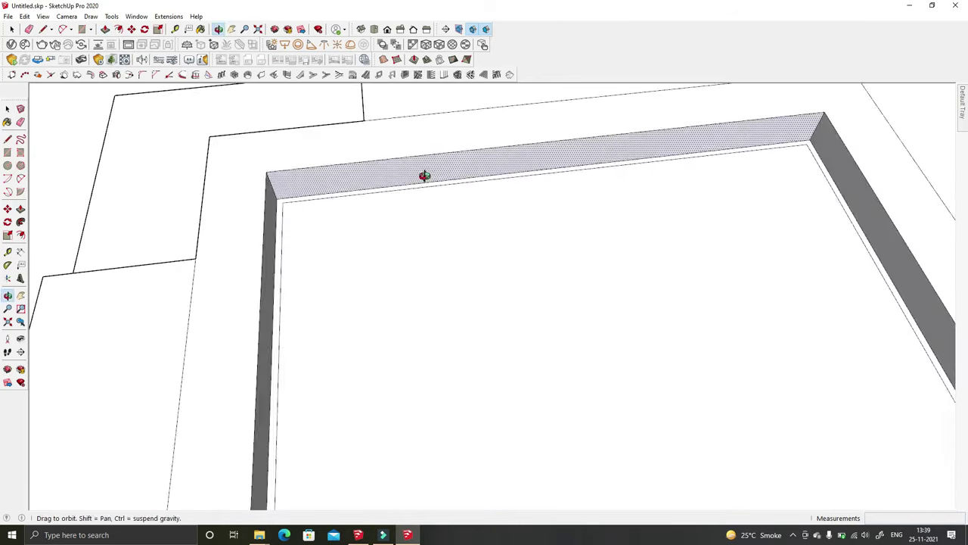
pyautogui.moveTo(341, 166); pyautogui.dragTo(347, 195)
pyautogui.press('space')
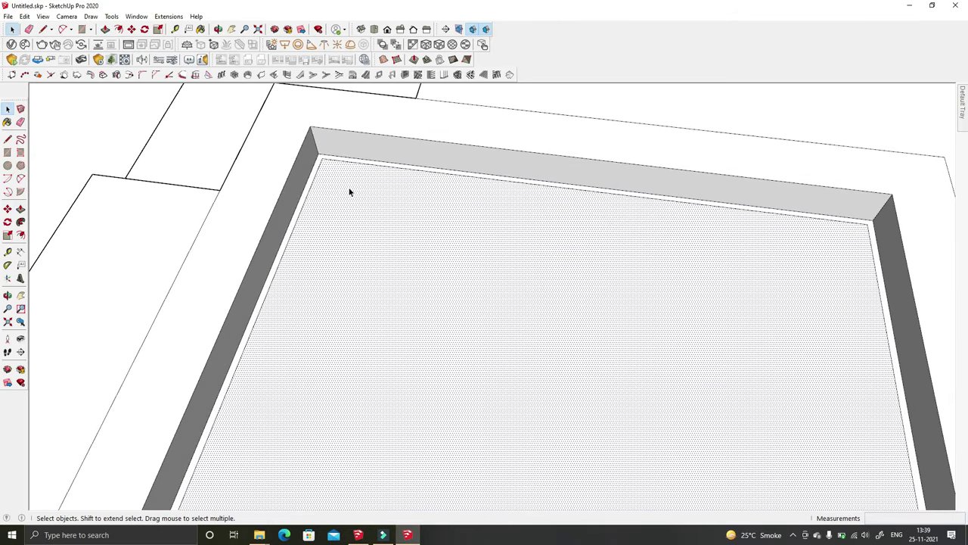
# Step: Enable the Sandbox toolbar from the toolbar list
pyautogui.scroll(-3, 349, 191)
pyautogui.scroll(-2, 383, 217)
pyautogui.rightClick(543, 70)
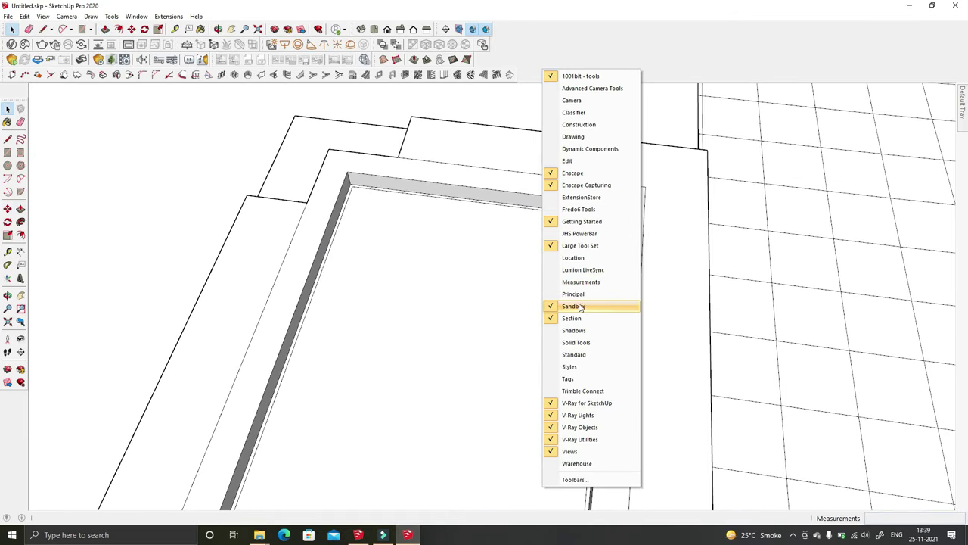
pyautogui.click(581, 305)
pyautogui.rightClick(633, 44)
pyautogui.press('Escape')
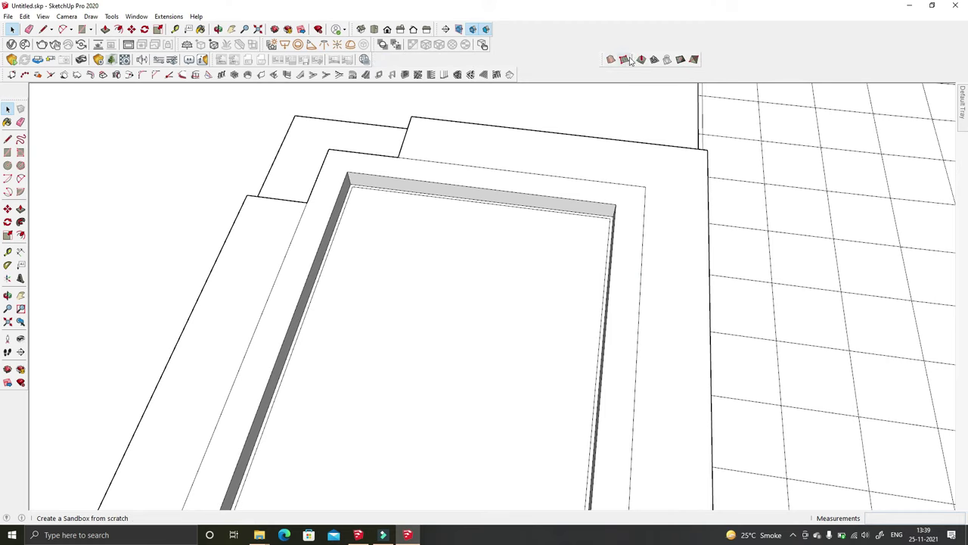
# Step: Start a From Scratch sandbox grid and try placing its corners in the pool basin
pyautogui.click(623, 59)
pyautogui.scroll(2, 495, 250)
pyautogui.scroll(1, 506, 250)
pyautogui.scroll(2, 418, 171)
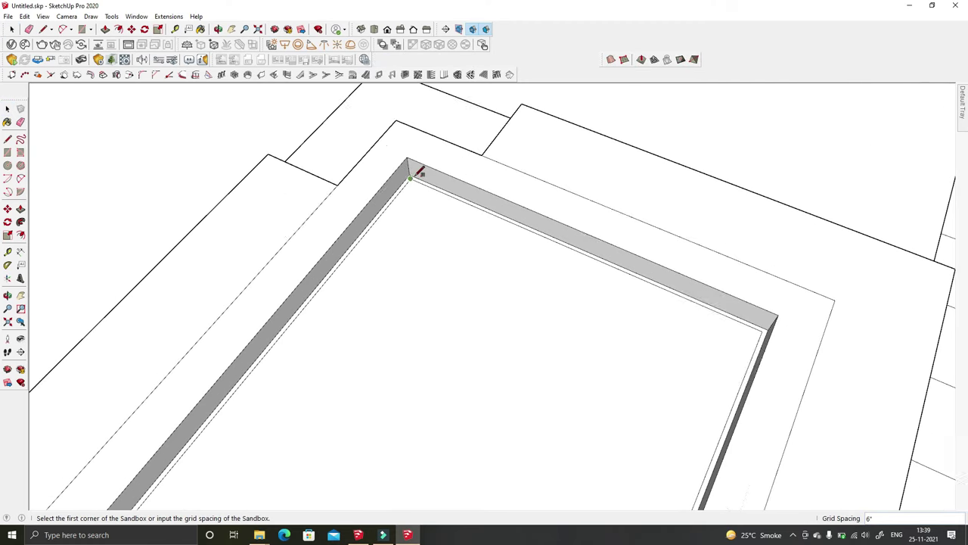
pyautogui.click(763, 322)
pyautogui.scroll(-1, 671, 338)
pyautogui.scroll(-2, 575, 393)
pyautogui.click(557, 407)
pyautogui.scroll(-1, 592, 411)
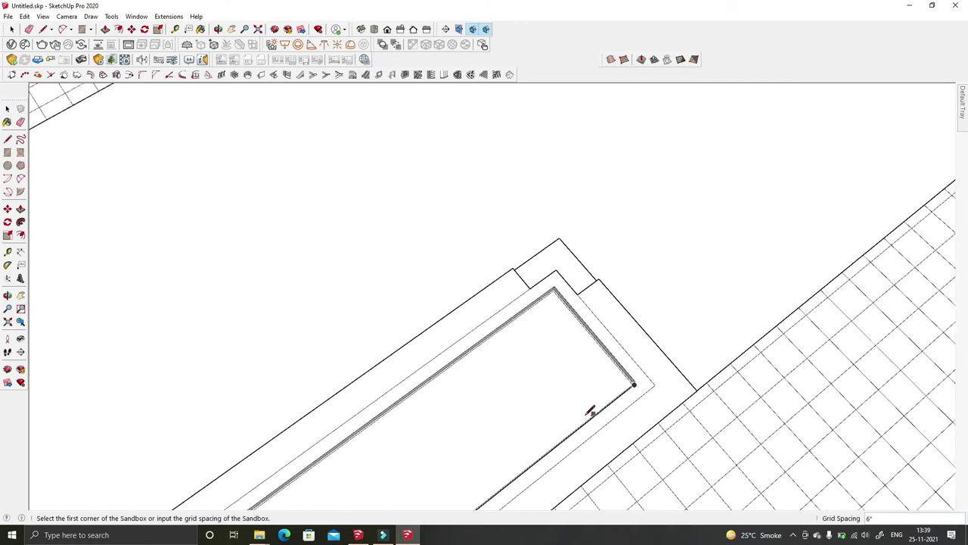
pyautogui.scroll(1, 593, 411)
pyautogui.scroll(1, 547, 255)
pyautogui.scroll(1, 555, 249)
pyautogui.click(555, 249)
pyautogui.click(871, 385)
# Step: Draw the sandbox grid from the basin corner across the whole basin
pyautogui.moveTo(815, 429)
pyautogui.mouseDown(button='middle')
pyautogui.moveTo(601, 391)
pyautogui.moveTo(639, 349)
pyautogui.moveTo(569, 278)
pyautogui.moveTo(836, 318)
pyautogui.mouseUp(button='middle')
pyautogui.click(569, 279)
pyautogui.moveTo(936, 338)
pyautogui.mouseDown(button='middle')
pyautogui.moveTo(672, 356)
pyautogui.moveTo(402, 452)
pyautogui.moveTo(268, 338)
pyautogui.moveTo(261, 252)
pyautogui.mouseUp(button='middle')
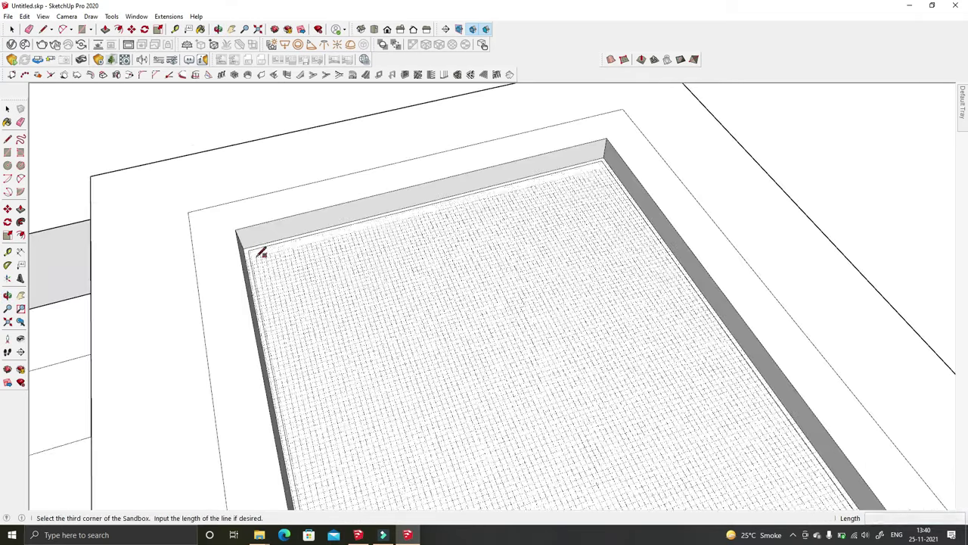
pyautogui.scroll(3, 261, 252)
pyautogui.moveTo(313, 213)
pyautogui.mouseDown(button='middle')
pyautogui.moveTo(129, 152)
pyautogui.moveTo(395, 250)
pyautogui.mouseUp(button='middle')
# Step: Move the sandbox grid up so it sits just below the basin rim
pyautogui.click(131, 29)
pyautogui.click(355, 155)
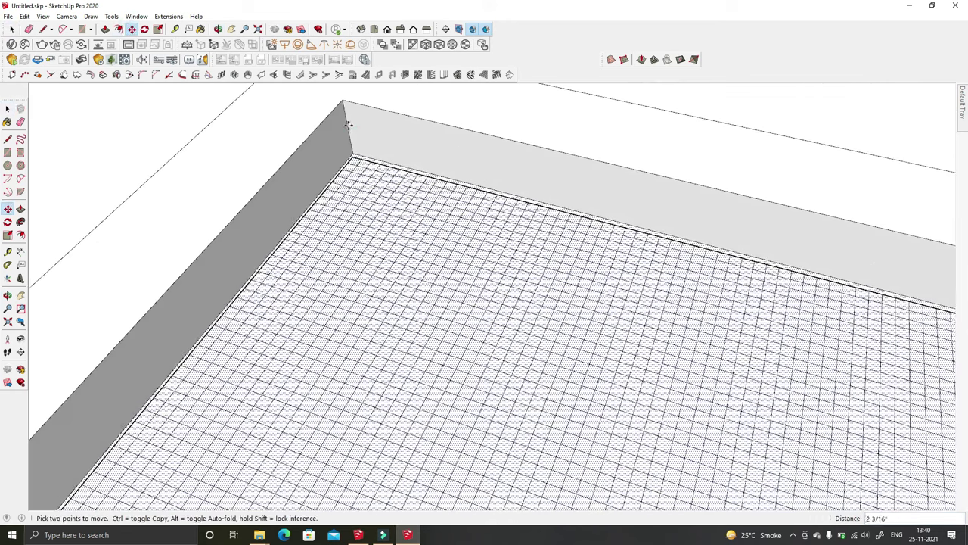
pyautogui.scroll(-2, 402, 160)
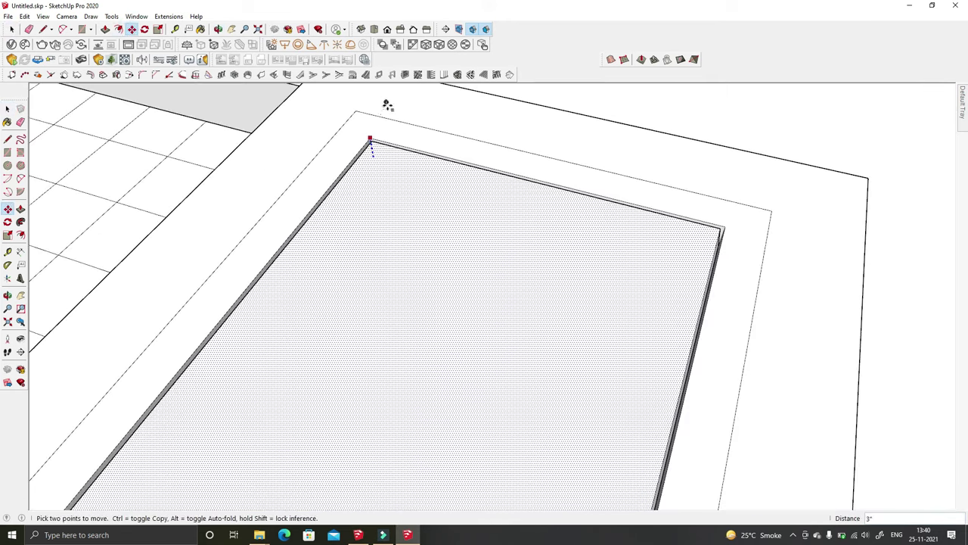
pyautogui.press('space')
pyautogui.click(462, 194)
pyautogui.click(420, 153)
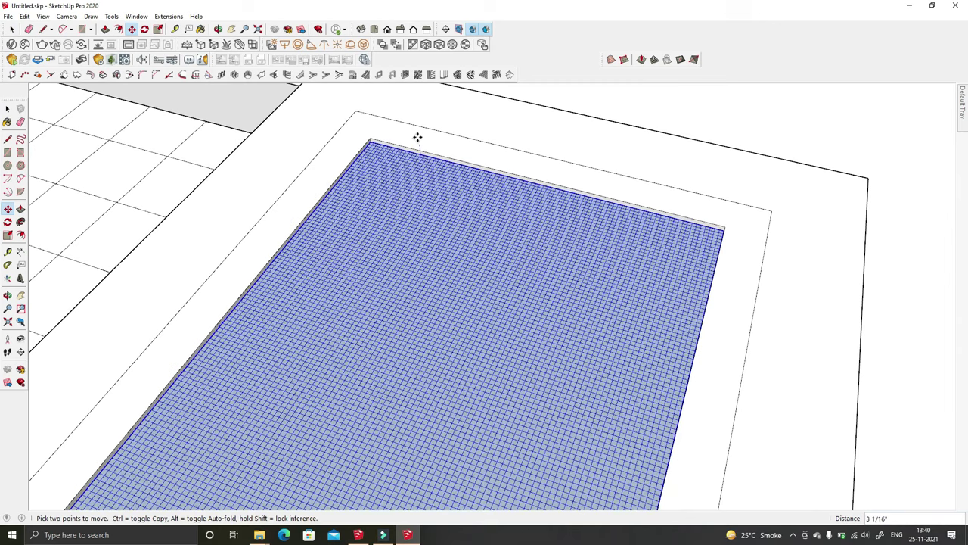
pyautogui.click(412, 123)
pyautogui.moveTo(413, 121)
pyautogui.mouseDown(button='middle')
pyautogui.moveTo(810, 296)
pyautogui.moveTo(537, 234)
pyautogui.mouseUp(button='middle')
pyautogui.click(765, 288)
pyautogui.press('space')
pyautogui.moveTo(783, 249)
pyautogui.mouseDown(button='middle')
pyautogui.moveTo(686, 273)
pyautogui.moveTo(634, 65)
pyautogui.mouseUp(button='middle')
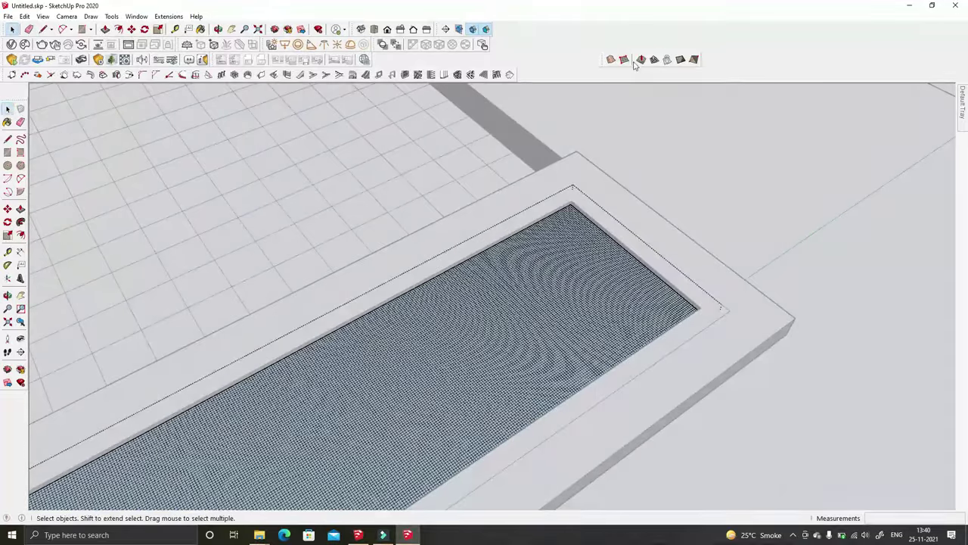
# Step: Sculpt the water mesh with Smoove, adding a dip and several raised bumps
pyautogui.scroll(-3, 607, 250)
pyautogui.scroll(-2, 610, 252)
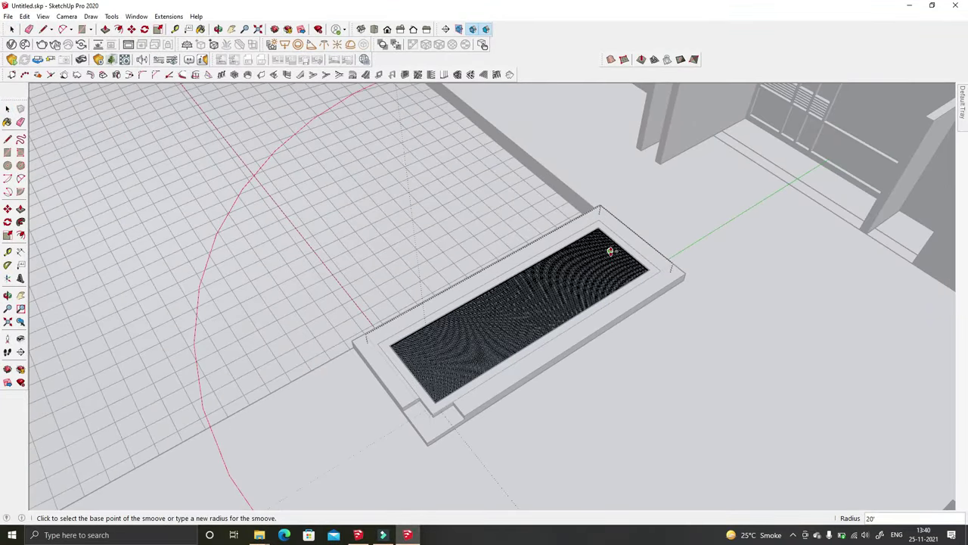
pyautogui.scroll(3, 585, 264)
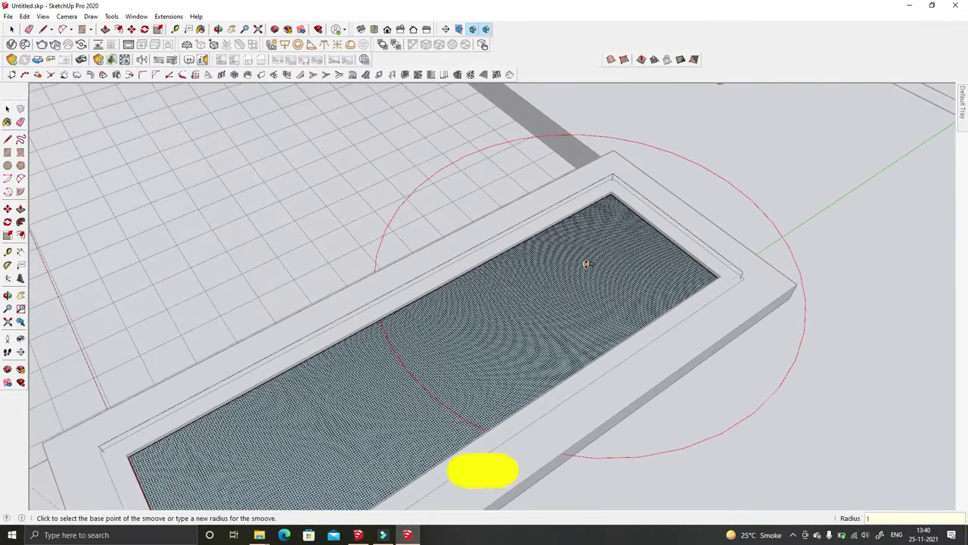
pyautogui.scroll(2, 585, 264)
pyautogui.scroll(2, 609, 238)
pyautogui.scroll(2, 616, 209)
pyautogui.click(602, 206)
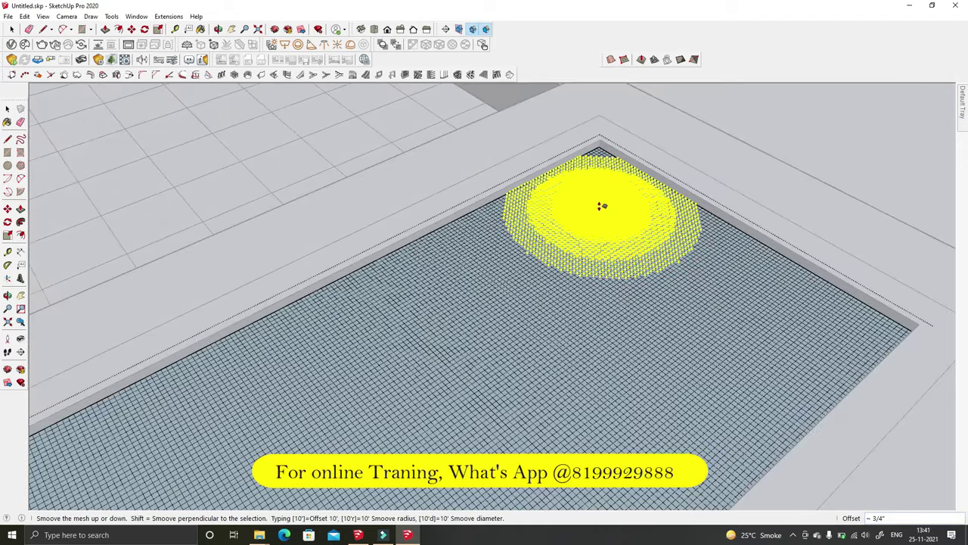
pyautogui.moveTo(659, 257)
pyautogui.mouseDown(button='middle')
pyautogui.moveTo(746, 209)
pyautogui.moveTo(678, 225)
pyautogui.mouseUp(button='middle')
pyautogui.click(678, 216)
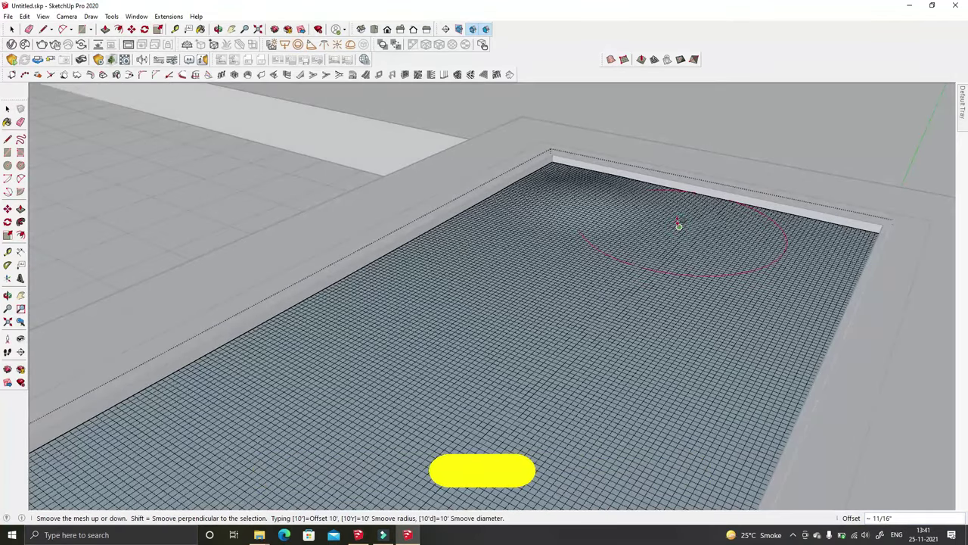
pyautogui.click(733, 240)
pyautogui.click(749, 261)
pyautogui.moveTo(719, 274)
pyautogui.mouseDown(button='middle')
pyautogui.moveTo(727, 295)
pyautogui.moveTo(514, 283)
pyautogui.mouseUp(button='middle')
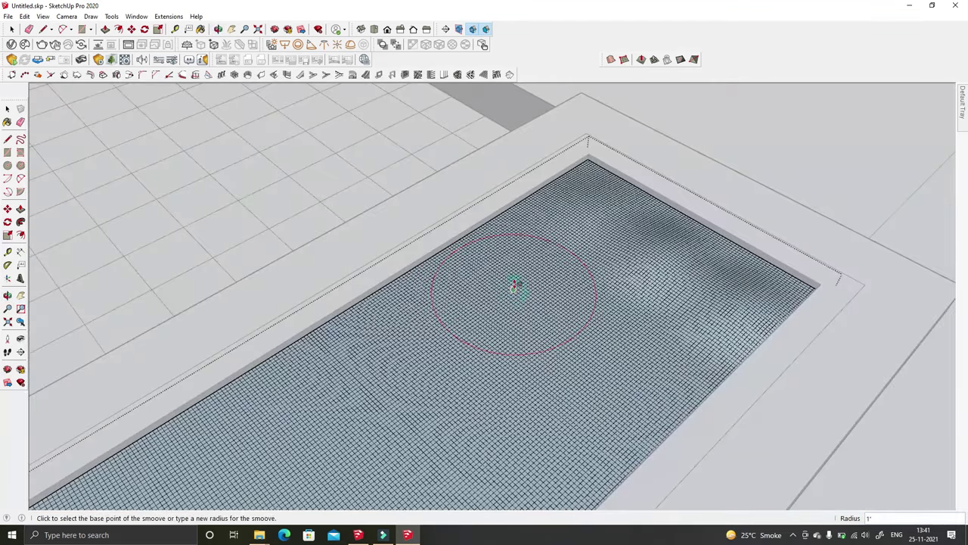
pyautogui.click(515, 278)
pyautogui.moveTo(660, 300); pyautogui.dragTo(648, 310, button='middle')
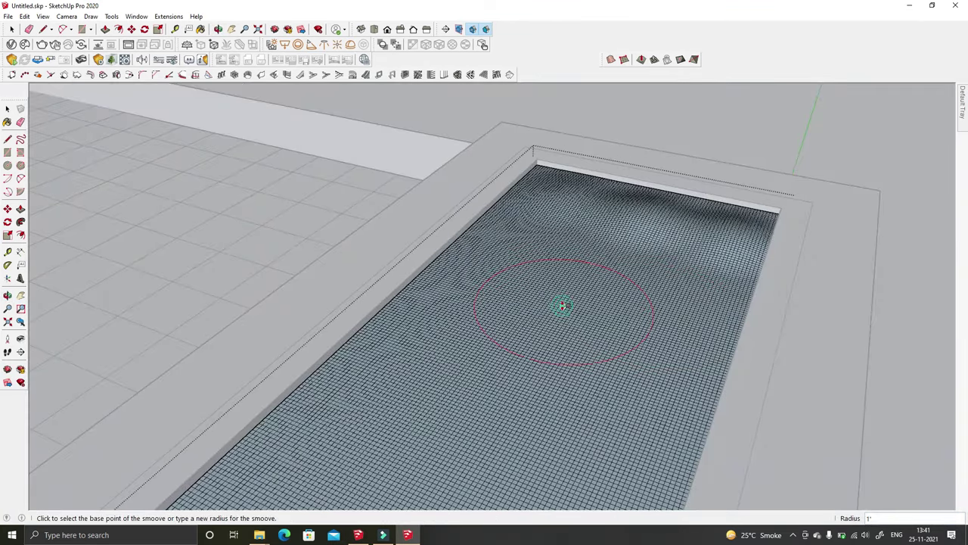
pyautogui.click(562, 303)
pyautogui.moveTo(562, 302)
pyautogui.mouseDown(button='middle')
pyautogui.moveTo(698, 313)
pyautogui.moveTo(724, 251)
pyautogui.moveTo(423, 270)
pyautogui.moveTo(431, 320)
pyautogui.mouseUp(button='middle')
pyautogui.click(728, 246)
pyautogui.click(729, 246)
pyautogui.click(445, 248)
pyautogui.click(419, 303)
pyautogui.click(426, 292)
# Step: Add more waves across mid-pool, the pool edge and the near end
pyautogui.click(678, 279)
pyautogui.moveTo(679, 280)
pyautogui.mouseDown(button='middle')
pyautogui.moveTo(593, 237)
pyautogui.moveTo(750, 308)
pyautogui.moveTo(411, 216)
pyautogui.moveTo(602, 354)
pyautogui.mouseUp(button='middle')
pyautogui.click(592, 238)
pyautogui.click(602, 354)
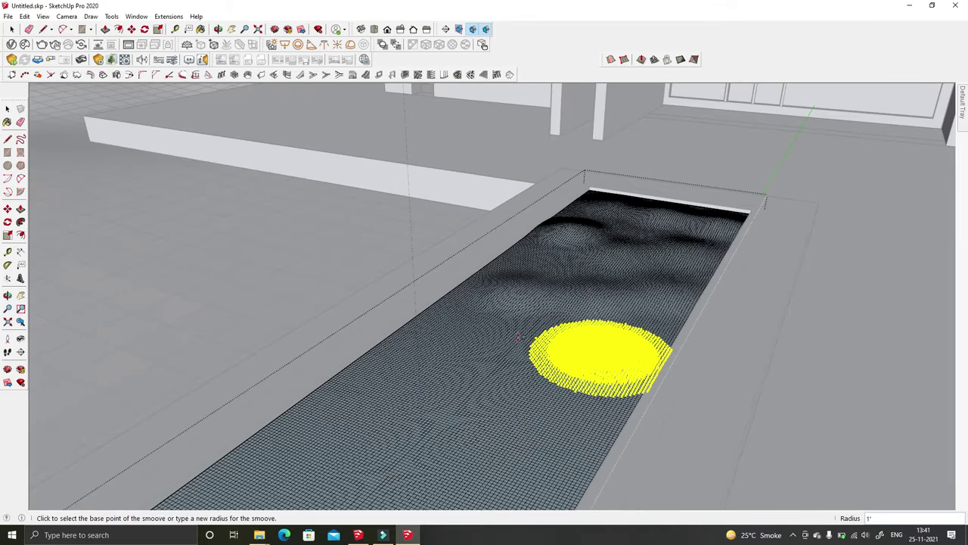
pyautogui.click(486, 332)
pyautogui.click(384, 380)
pyautogui.click(385, 372)
pyautogui.click(511, 417)
pyautogui.moveTo(528, 407)
pyautogui.mouseDown(button='middle')
pyautogui.moveTo(573, 374)
pyautogui.moveTo(594, 227)
pyautogui.mouseUp(button='middle')
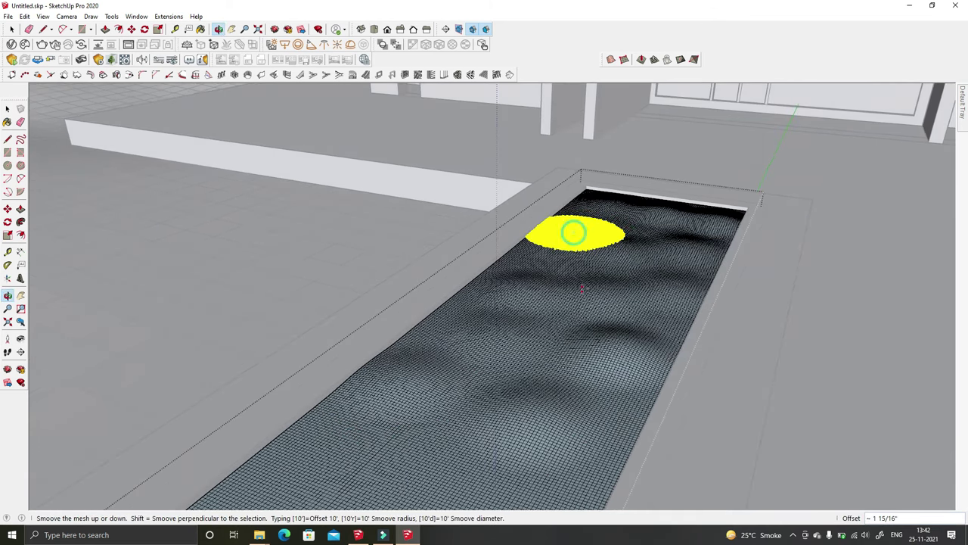
pyautogui.click(582, 288)
pyautogui.scroll(-3, 582, 288)
pyautogui.moveTo(582, 288)
pyautogui.mouseDown(button='middle')
pyautogui.moveTo(547, 303)
pyautogui.moveTo(536, 329)
pyautogui.mouseUp(button='middle')
pyautogui.scroll(4, 573, 332)
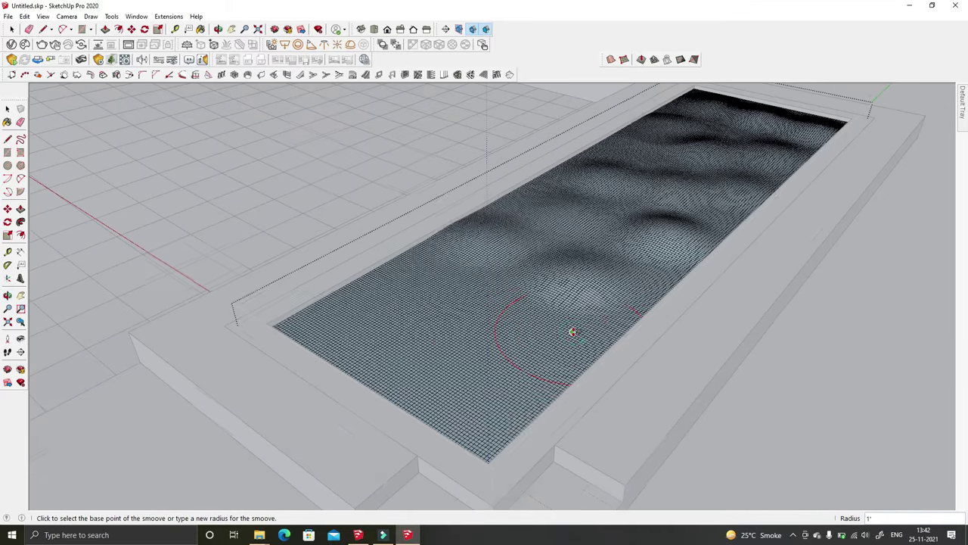
pyautogui.click(535, 345)
pyautogui.click(529, 339)
pyautogui.click(452, 292)
pyautogui.click(349, 310)
pyautogui.click(347, 310)
pyautogui.click(401, 361)
pyautogui.click(401, 361)
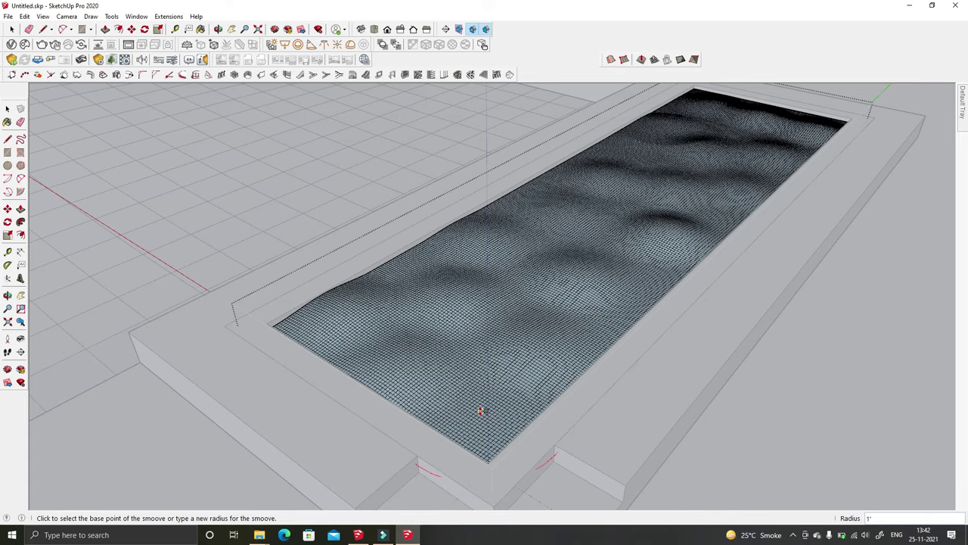
pyautogui.click(482, 403)
pyautogui.press('space')
# Step: Move the water mesh down 1" into the pool basin
pyautogui.moveTo(685, 365)
pyautogui.mouseDown(button='middle')
pyautogui.moveTo(593, 268)
pyautogui.moveTo(465, 259)
pyautogui.moveTo(629, 354)
pyautogui.mouseUp(button='middle')
pyautogui.click(629, 354)
pyautogui.press('m')
pyautogui.moveTo(214, 94)
pyautogui.mouseDown(button='middle')
pyautogui.moveTo(587, 424)
pyautogui.moveTo(705, 410)
pyautogui.mouseUp(button='middle')
pyautogui.click(705, 410)
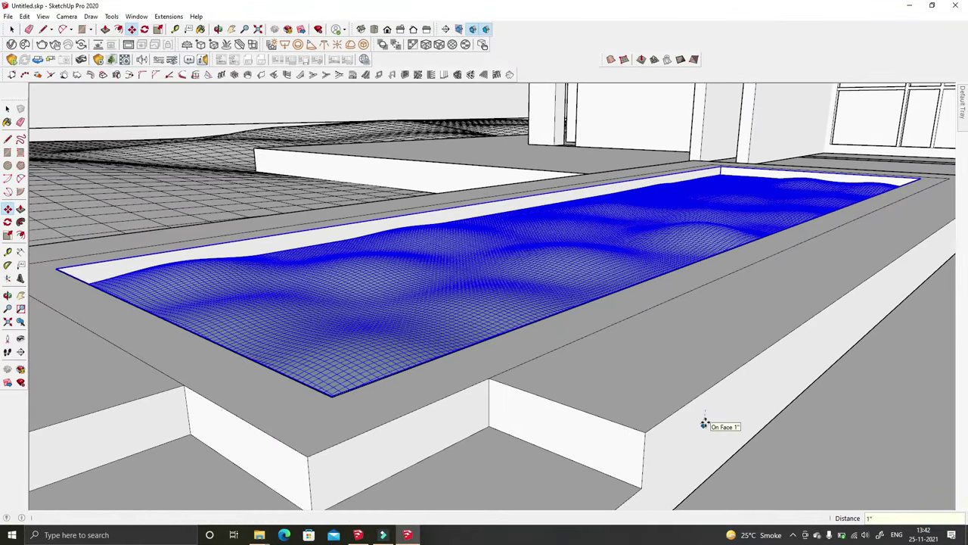
pyautogui.press('space')
pyautogui.click(824, 423)
pyautogui.moveTo(824, 423)
pyautogui.mouseDown(button='middle')
pyautogui.moveTo(465, 357)
pyautogui.moveTo(670, 209)
pyautogui.moveTo(808, 234)
pyautogui.moveTo(533, 356)
pyautogui.mouseUp(button='middle')
# Step: Push/Pull the pool border face upward to raise it
pyautogui.scroll(3, 420, 355)
pyautogui.click(421, 355)
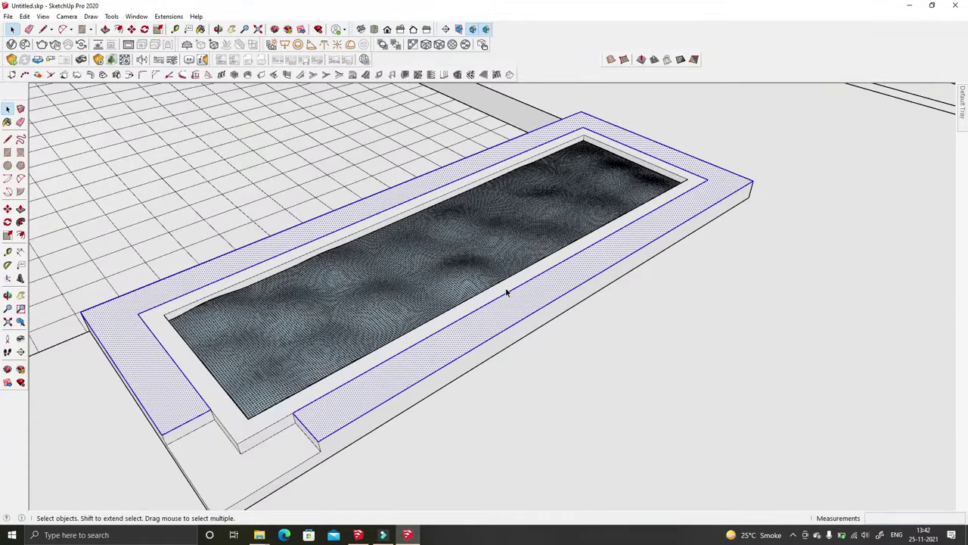
pyautogui.moveTo(514, 321); pyautogui.dragTo(248, 440, button='middle')
pyautogui.press('m')
pyautogui.press('p')
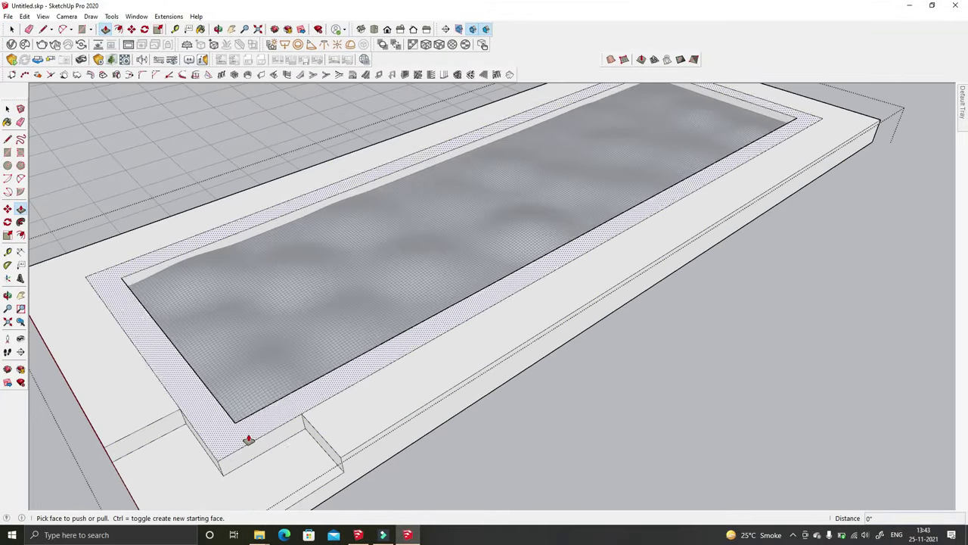
pyautogui.click(248, 439)
pyautogui.click(234, 446)
pyautogui.click(236, 440)
pyautogui.click(238, 431)
pyautogui.moveTo(233, 439); pyautogui.dragTo(621, 292, button='middle')
# Step: Draw an arc at the base slab corner and start rotating a copy of it
pyautogui.scroll(3, 421, 318)
pyautogui.press('a')
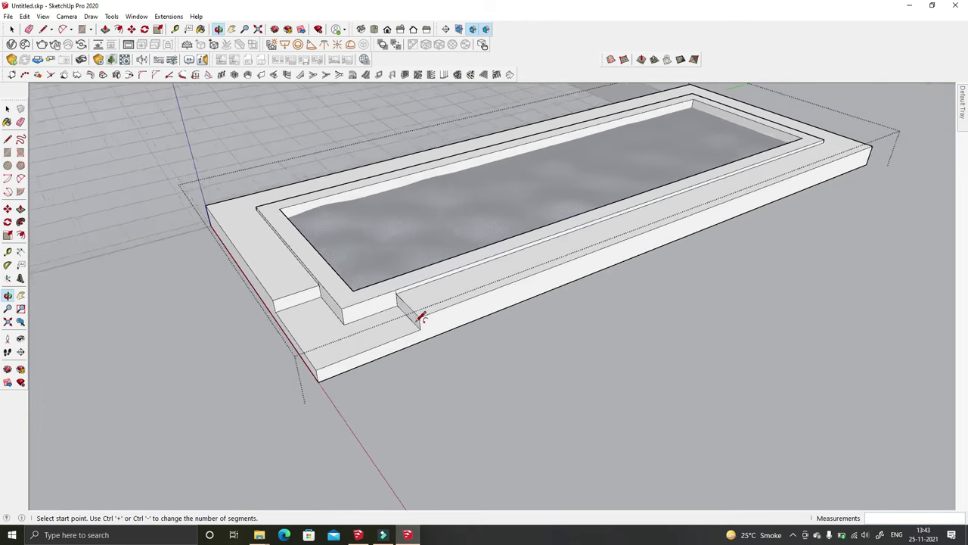
pyautogui.moveTo(422, 318); pyautogui.dragTo(544, 310, button='middle')
pyautogui.scroll(3, 454, 318)
pyautogui.moveTo(251, 309); pyautogui.dragTo(365, 385, button='middle')
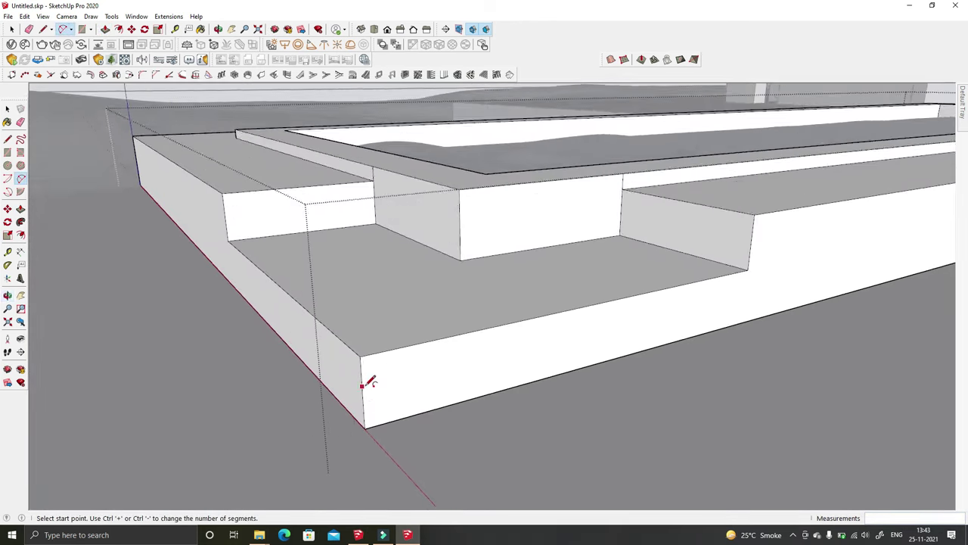
pyautogui.click(362, 385)
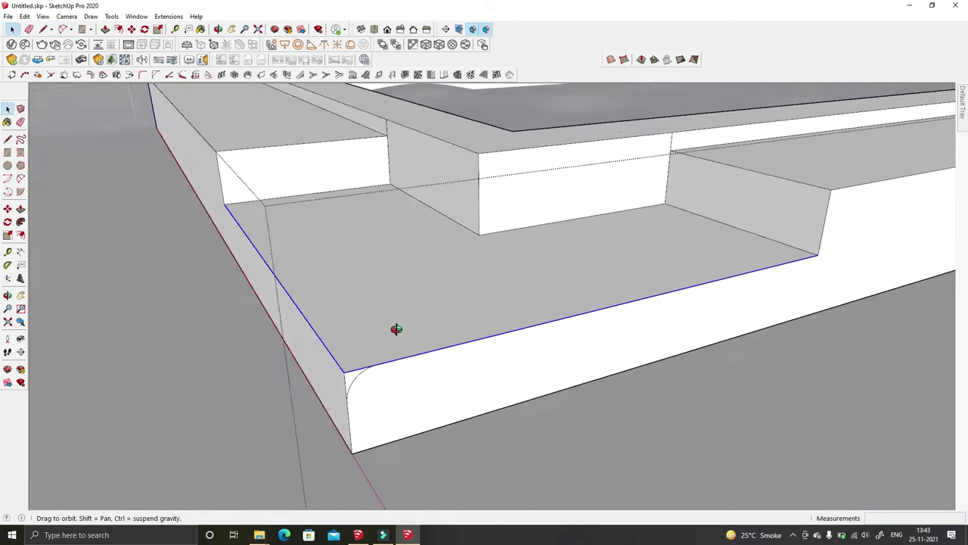
pyautogui.moveTo(393, 345); pyautogui.dragTo(495, 341, button='middle')
pyautogui.click(452, 413)
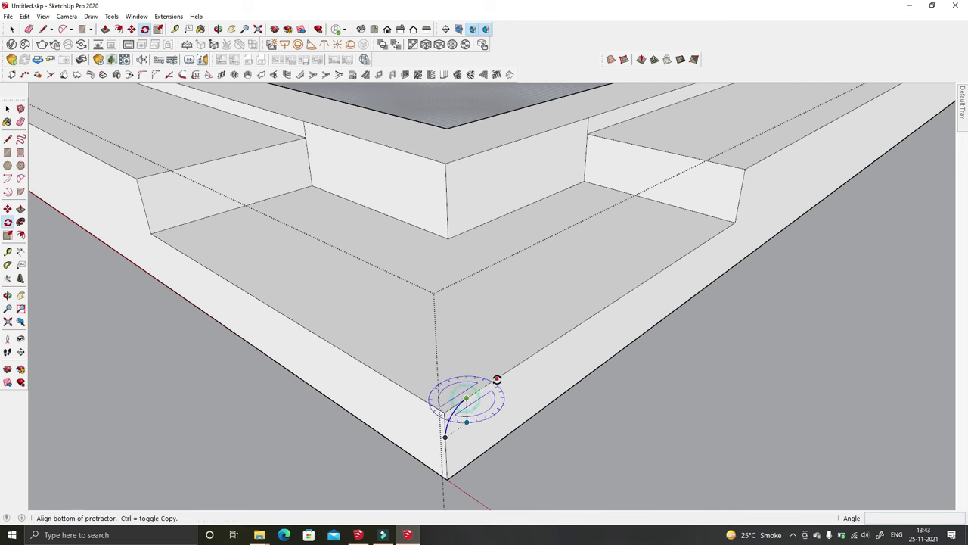
pyautogui.click(497, 379)
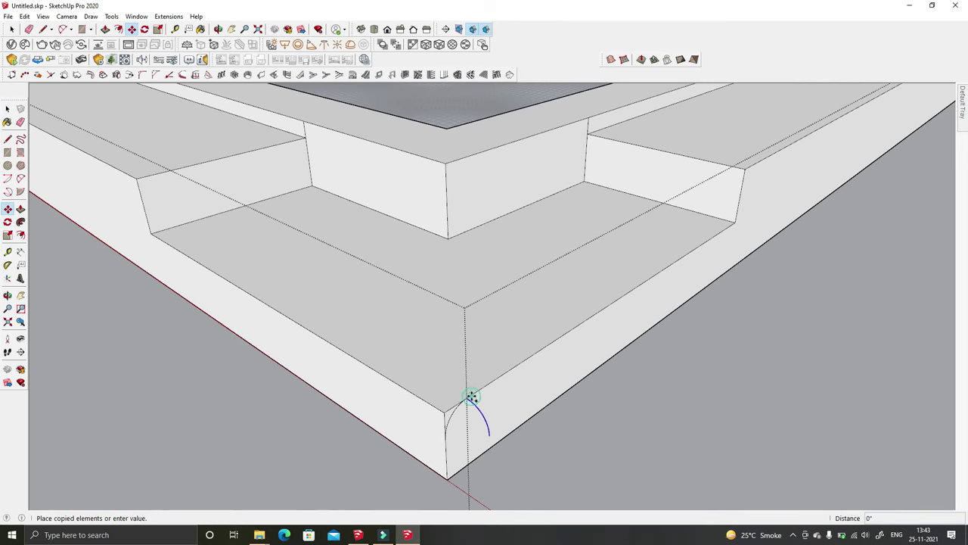
pyautogui.moveTo(471, 396); pyautogui.dragTo(678, 406, button='middle')
pyautogui.moveTo(691, 287)
pyautogui.mouseDown(button='middle')
pyautogui.moveTo(612, 368)
pyautogui.moveTo(515, 379)
pyautogui.moveTo(597, 377)
pyautogui.moveTo(601, 355)
pyautogui.mouseUp(button='middle')
pyautogui.press('space')
pyautogui.scroll(-3, 627, 331)
pyautogui.scroll(3, 515, 310)
pyautogui.scroll(3, 473, 293)
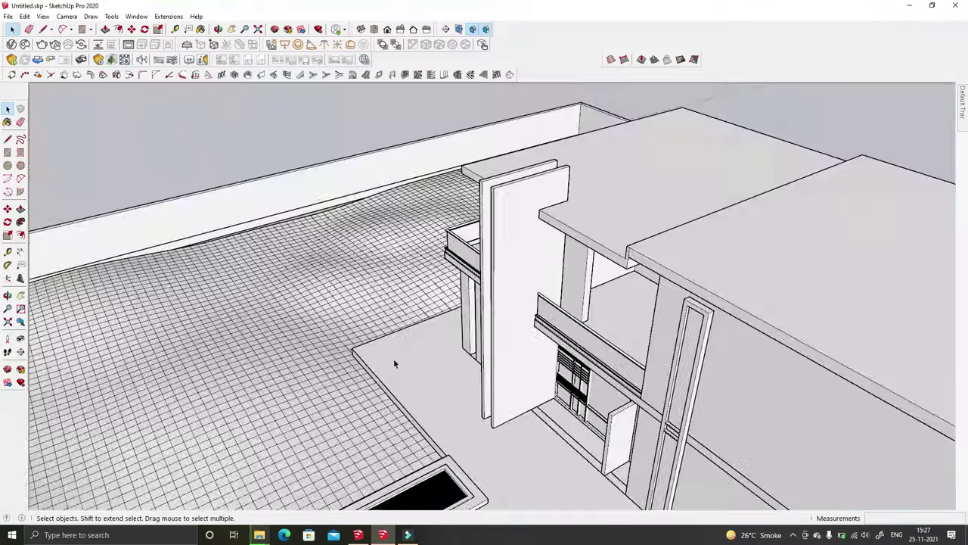
# Step: Turn the view to the front of the house and start a rectangle on the upper balcony
pyautogui.scroll(-5, 393, 361)
pyautogui.moveTo(649, 249); pyautogui.dragTo(454, 317, button='middle')
pyautogui.scroll(5, 424, 363)
pyautogui.moveTo(424, 363)
pyautogui.mouseDown(button='middle')
pyautogui.moveTo(383, 413)
pyautogui.moveTo(378, 456)
pyautogui.moveTo(408, 185)
pyautogui.moveTo(493, 253)
pyautogui.mouseUp(button='middle')
pyautogui.scroll(3, 409, 186)
pyautogui.press('r')
pyautogui.scroll(3, 595, 224)
pyautogui.click(595, 225)
pyautogui.scroll(-2, 484, 432)
pyautogui.scroll(-2, 501, 434)
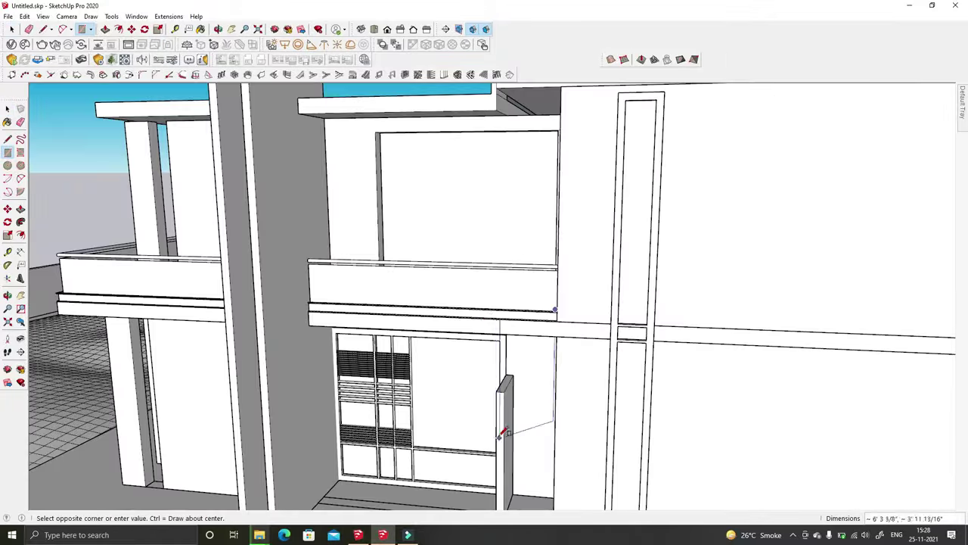
pyautogui.scroll(2, 501, 434)
# Step: Draw a rectangle from the balcony column base up the narrow strip above the railing
pyautogui.moveTo(627, 396); pyautogui.dragTo(566, 302, button='middle')
pyautogui.press('space')
pyautogui.moveTo(171, 197); pyautogui.dragTo(353, 332, button='middle')
pyautogui.moveTo(352, 333)
pyautogui.mouseDown()
pyautogui.moveTo(214, 205)
pyautogui.moveTo(335, 361)
pyautogui.mouseUp()
pyautogui.press('r')
pyautogui.moveTo(335, 361); pyautogui.dragTo(379, 426, button='middle')
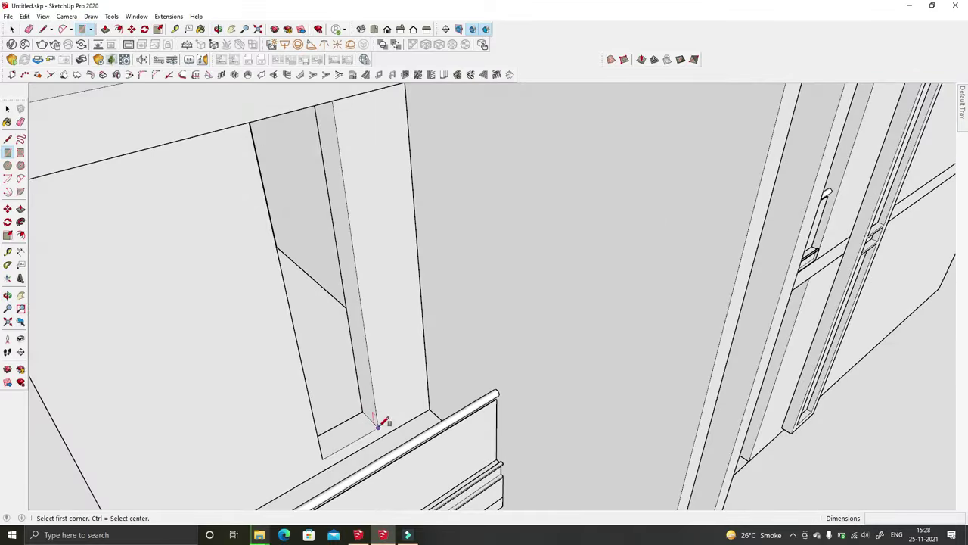
pyautogui.click(379, 426)
pyautogui.scroll(-5, 373, 320)
pyautogui.scroll(-2, 307, 151)
pyautogui.moveTo(307, 151)
pyautogui.mouseDown(button='middle')
pyautogui.moveTo(399, 282)
pyautogui.moveTo(260, 327)
pyautogui.mouseUp(button='middle')
pyautogui.scroll(3, 391, 433)
pyautogui.click(354, 261)
pyautogui.press('space')
pyautogui.scroll(-5, 408, 294)
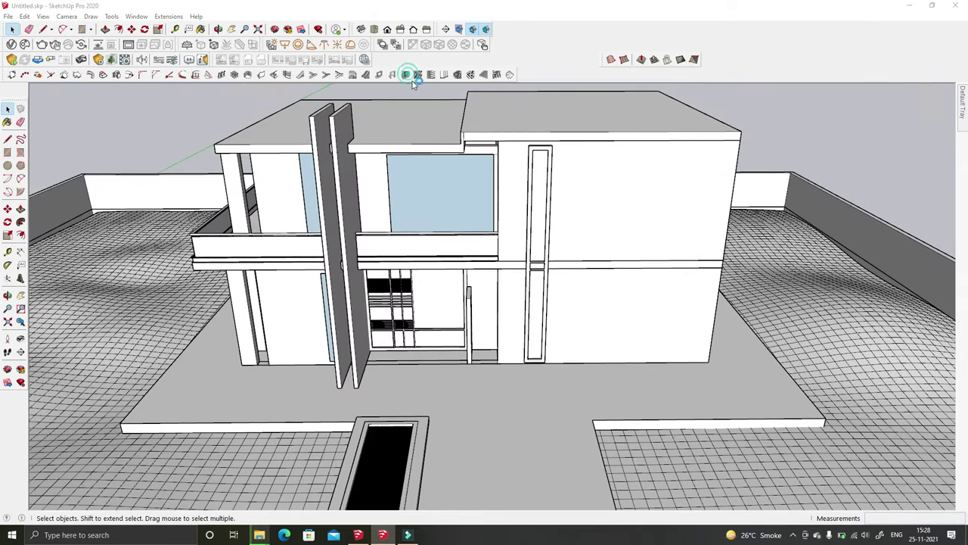
# Step: Create a 1001bit Panel Divider window frame on the upper window face
pyautogui.click(700, 237)
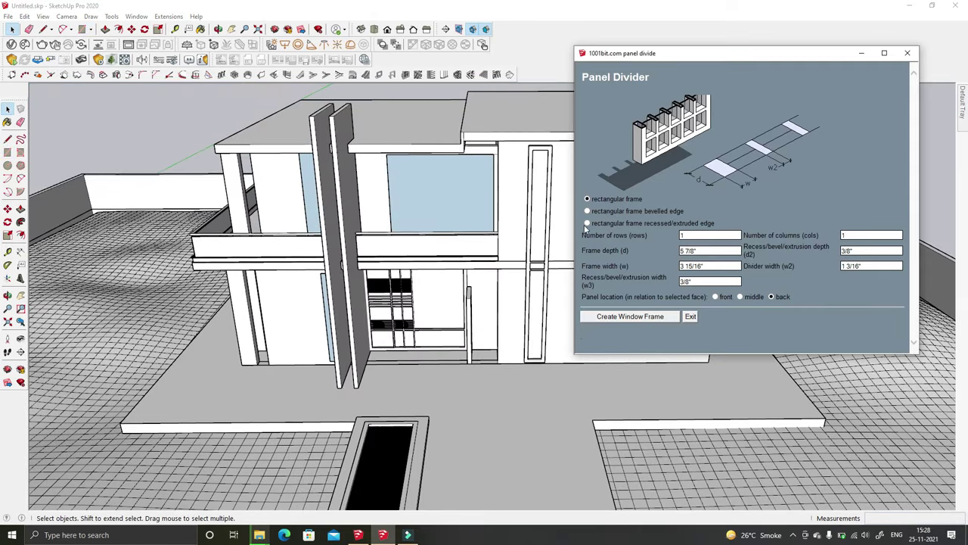
pyautogui.click(615, 316)
pyautogui.scroll(3, 476, 205)
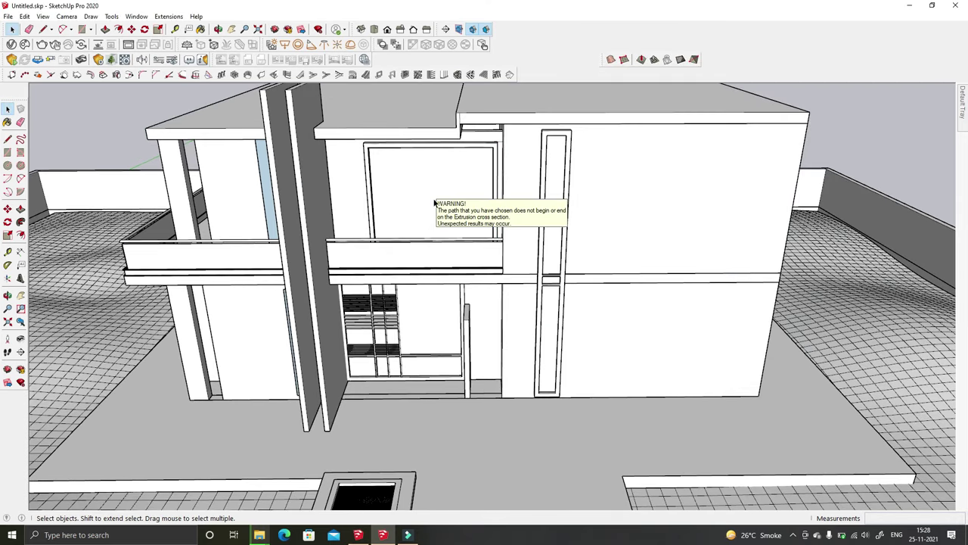
pyautogui.moveTo(435, 202); pyautogui.dragTo(456, 195, button='middle')
# Step: Add bevelled-edge Panel Divider frames to the tall narrow wall openings
pyautogui.click(419, 74)
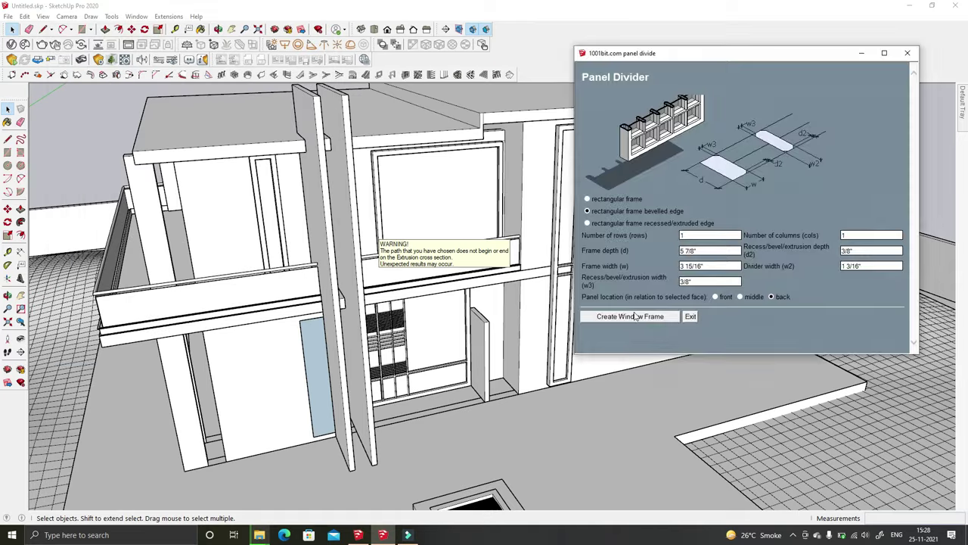
pyautogui.click(312, 336)
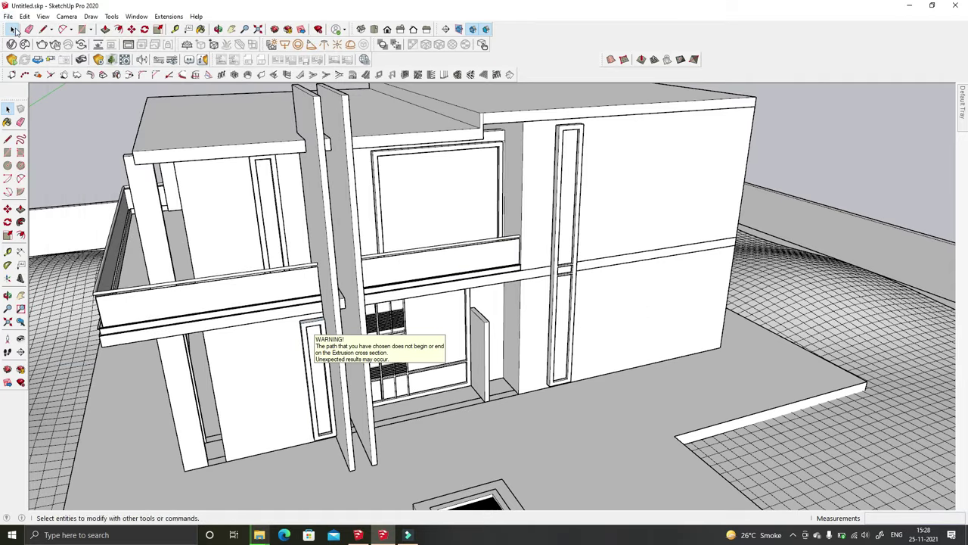
pyautogui.scroll(3, 562, 165)
pyautogui.scroll(3, 182, 113)
pyautogui.click(356, 149)
pyautogui.scroll(-5, 356, 150)
pyautogui.moveTo(357, 150); pyautogui.dragTo(568, 301, button='middle')
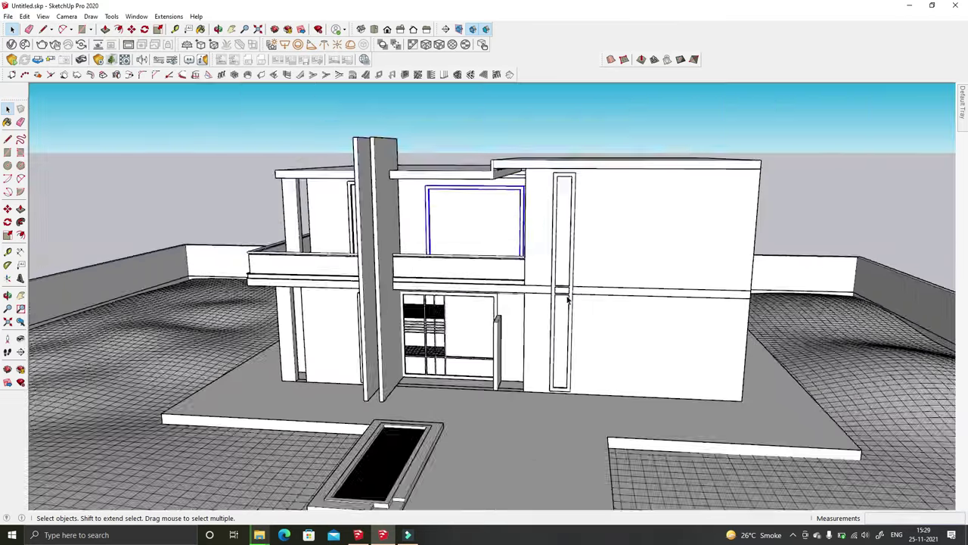
pyautogui.scroll(5, 568, 300)
pyautogui.moveTo(402, 231); pyautogui.dragTo(408, 319, button='middle')
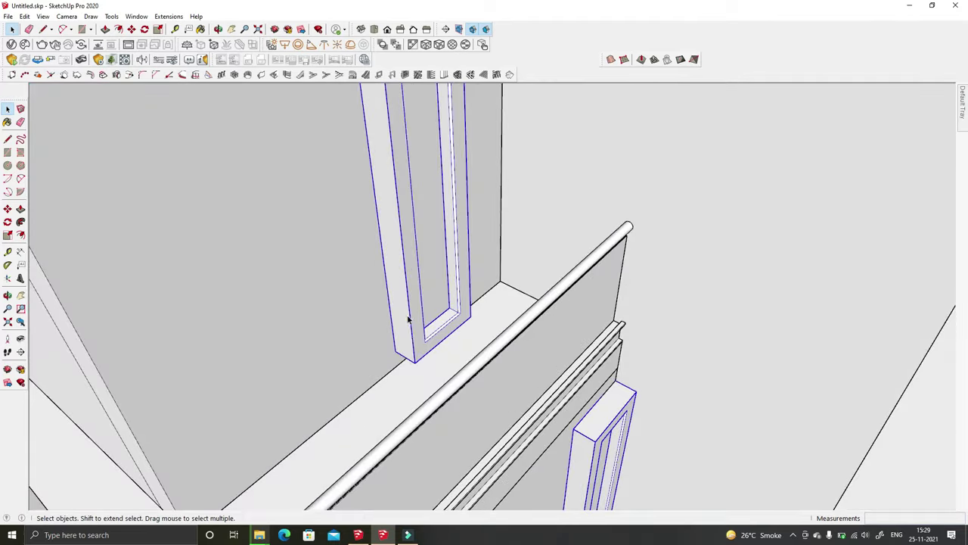
# Step: Draw a small rectangle on the wall above the upper window
pyautogui.press('m')
pyautogui.press('space')
pyautogui.scroll(-3, 421, 343)
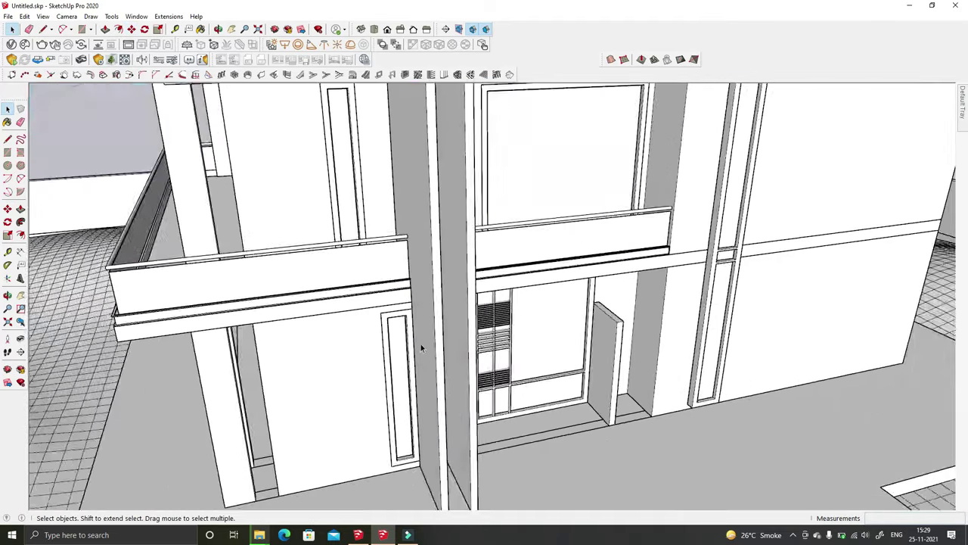
pyautogui.scroll(-5, 421, 347)
pyautogui.moveTo(421, 347); pyautogui.dragTo(211, 264, button='middle')
pyautogui.scroll(5, 557, 156)
pyautogui.moveTo(557, 156)
pyautogui.mouseDown(button='middle')
pyautogui.moveTo(589, 168)
pyautogui.moveTo(528, 154)
pyautogui.mouseUp(button='middle')
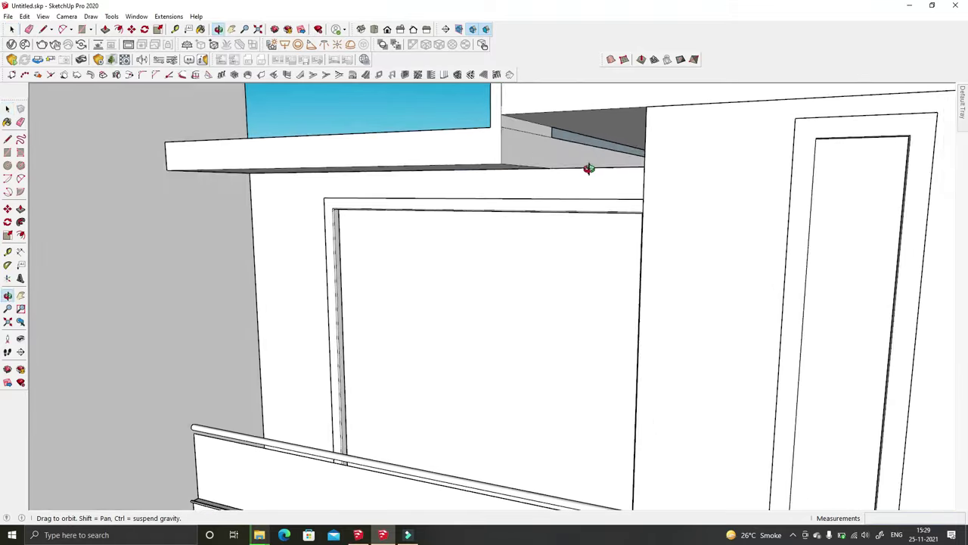
pyautogui.click(750, 203)
pyautogui.moveTo(749, 203)
pyautogui.mouseDown(button='middle')
pyautogui.moveTo(552, 116)
pyautogui.moveTo(590, 159)
pyautogui.moveTo(519, 163)
pyautogui.mouseUp(button='middle')
pyautogui.click(556, 113)
# Step: Push/Pull the small rectangle 3" to close the gap under the roof overhang
pyautogui.click(570, 169)
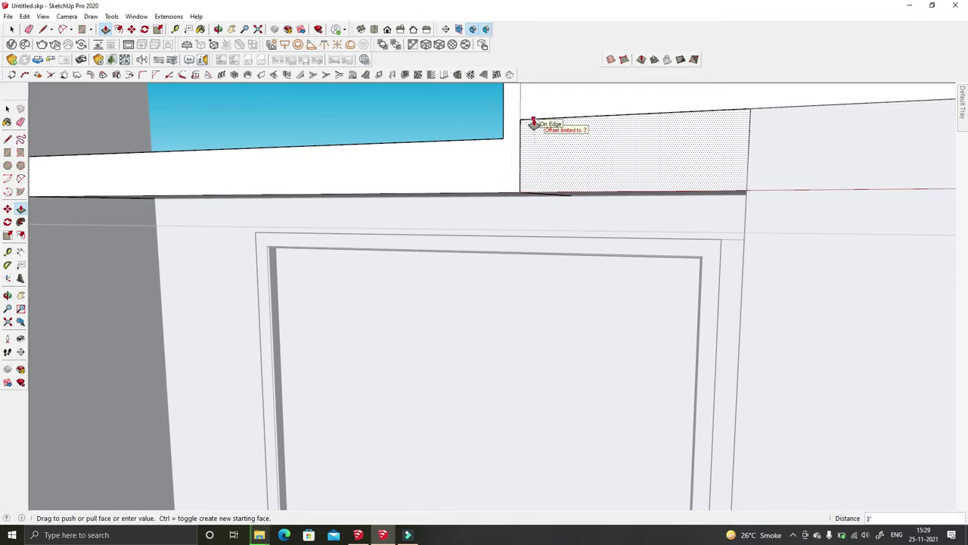
pyautogui.click(529, 123)
pyautogui.press('e')
pyautogui.moveTo(530, 123); pyautogui.dragTo(596, 180, button='middle')
pyautogui.scroll(-5, 548, 188)
pyautogui.scroll(-5, 422, 201)
pyautogui.moveTo(699, 201)
pyautogui.mouseDown(button='middle')
pyautogui.moveTo(762, 190)
pyautogui.moveTo(606, 362)
pyautogui.moveTo(428, 426)
pyautogui.moveTo(99, 36)
pyautogui.mouseUp(button='middle')
pyautogui.press('space')
pyautogui.scroll(5, 428, 426)
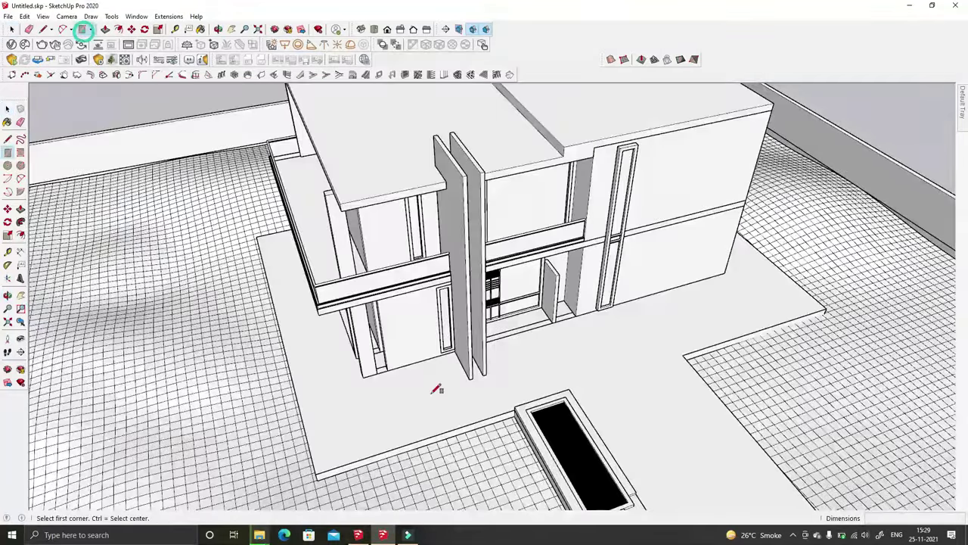
# Step: Finish the floor rectangle by the entrance fins and make it a group
pyautogui.scroll(5, 437, 389)
pyautogui.click(236, 421)
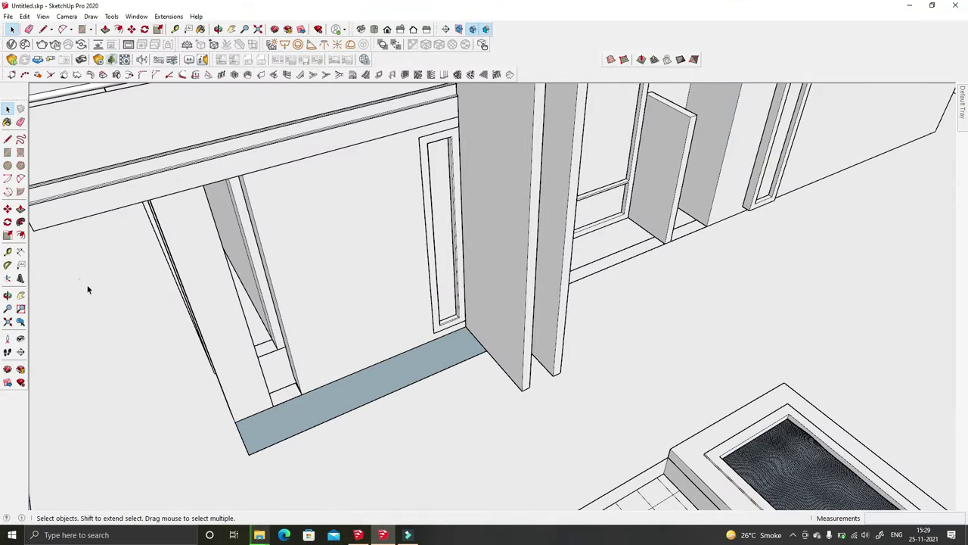
pyautogui.moveTo(209, 92); pyautogui.dragTo(404, 394, button='middle')
pyautogui.scroll(2, 404, 393)
pyautogui.click(202, 431)
pyautogui.click(493, 288)
pyautogui.moveTo(227, 324); pyautogui.dragTo(227, 311, button='middle')
pyautogui.press('space')
pyautogui.rightClick(227, 312)
pyautogui.click(277, 404)
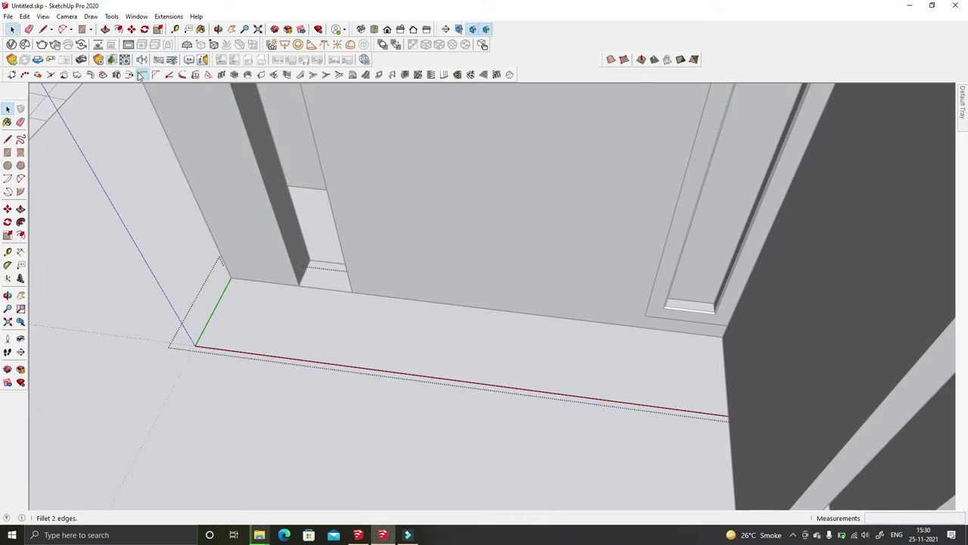
# Step: Round both front corners of the step rectangle with 1001bit Fillet
pyautogui.click(202, 342)
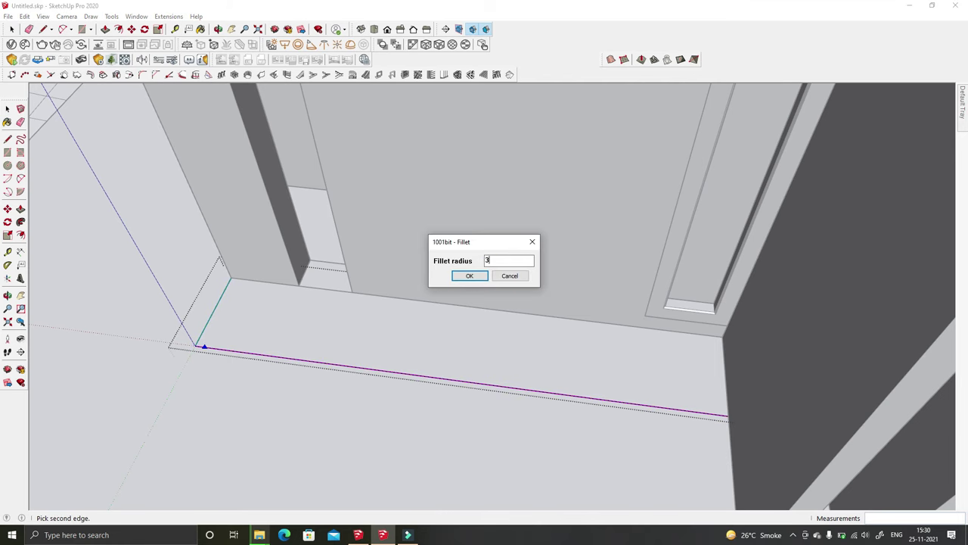
pyautogui.press('Return')
pyautogui.moveTo(419, 370); pyautogui.dragTo(389, 277, button='middle')
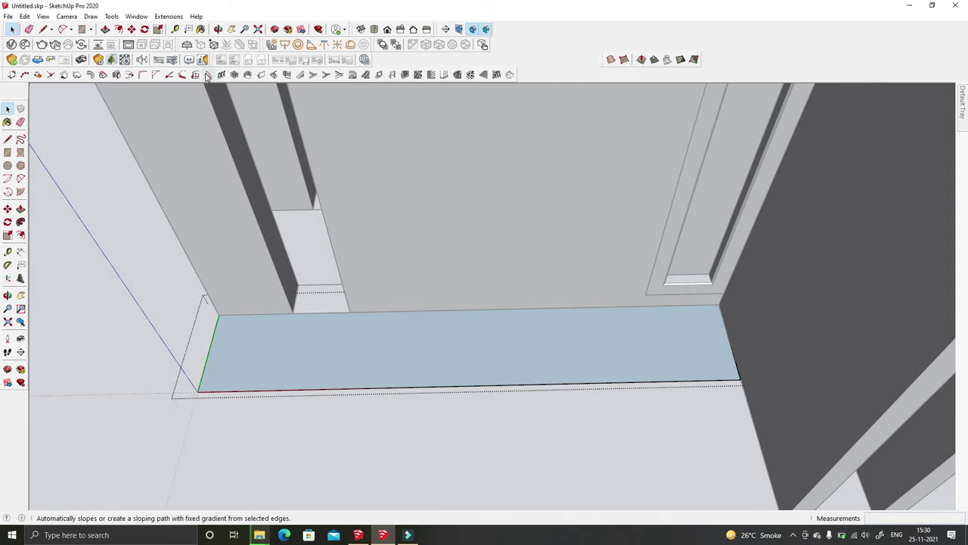
pyautogui.click(216, 374)
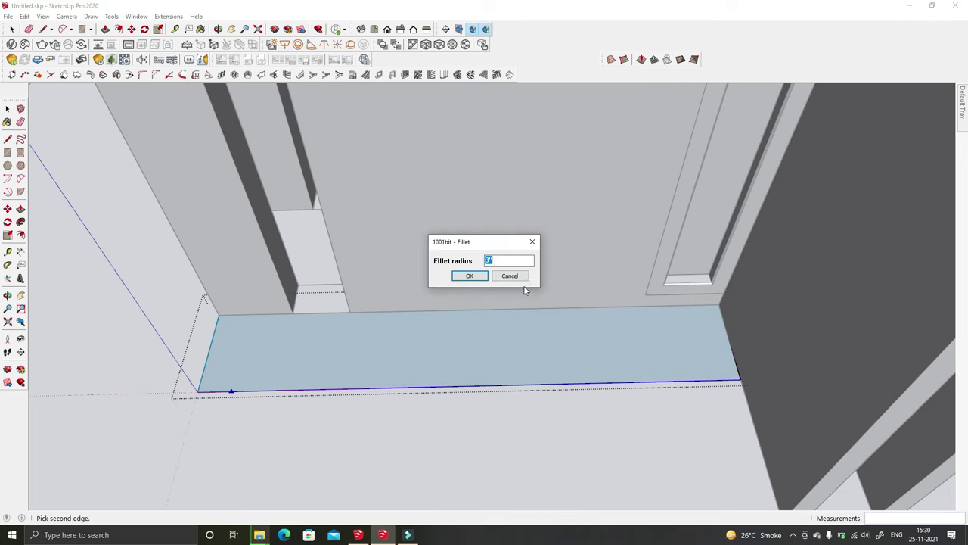
pyautogui.press('Return')
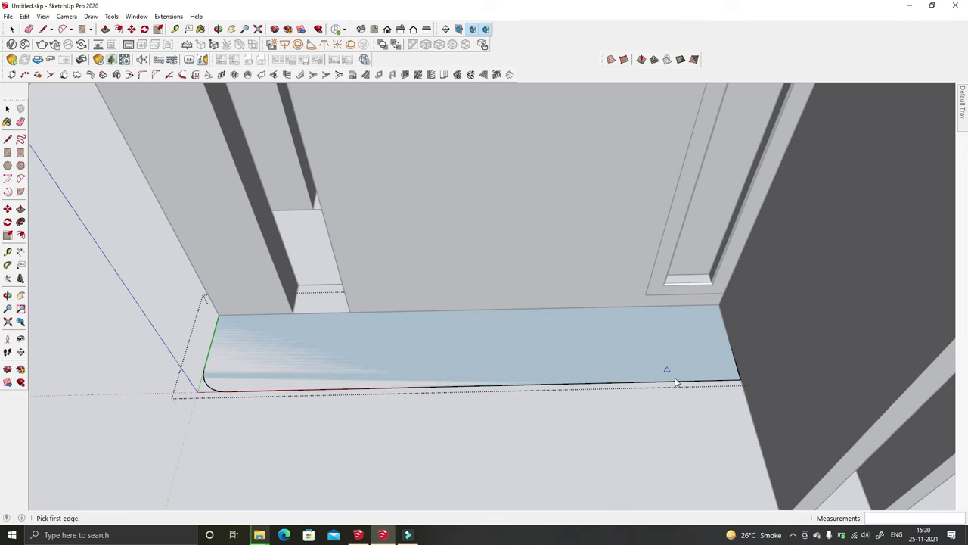
pyautogui.click(729, 345)
pyautogui.click(468, 277)
pyautogui.moveTo(468, 277); pyautogui.dragTo(289, 391, button='middle')
# Step: Push/Pull the rounded face up into a 6" slab
pyautogui.write('p')
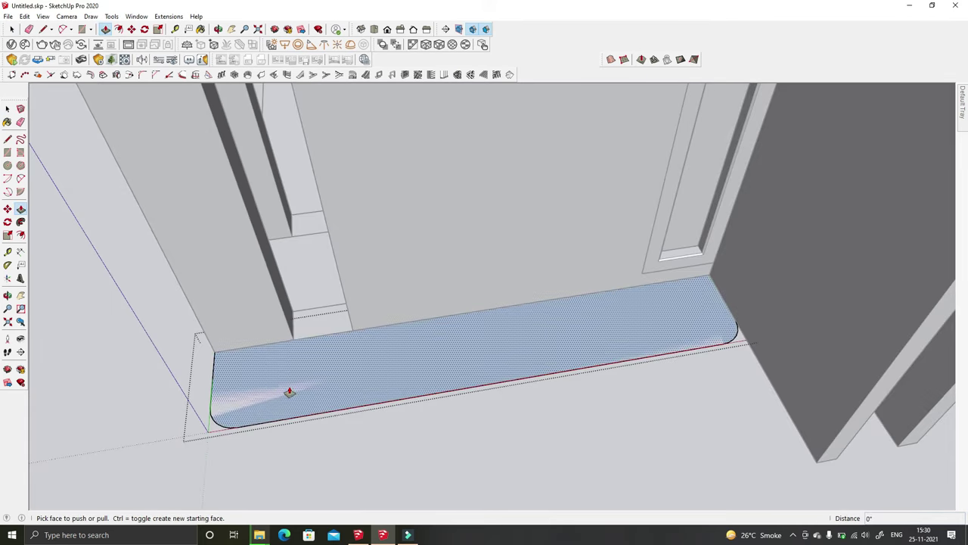
pyautogui.write('6')
pyautogui.press('Return')
pyautogui.moveTo(300, 340); pyautogui.dragTo(335, 361, button='middle')
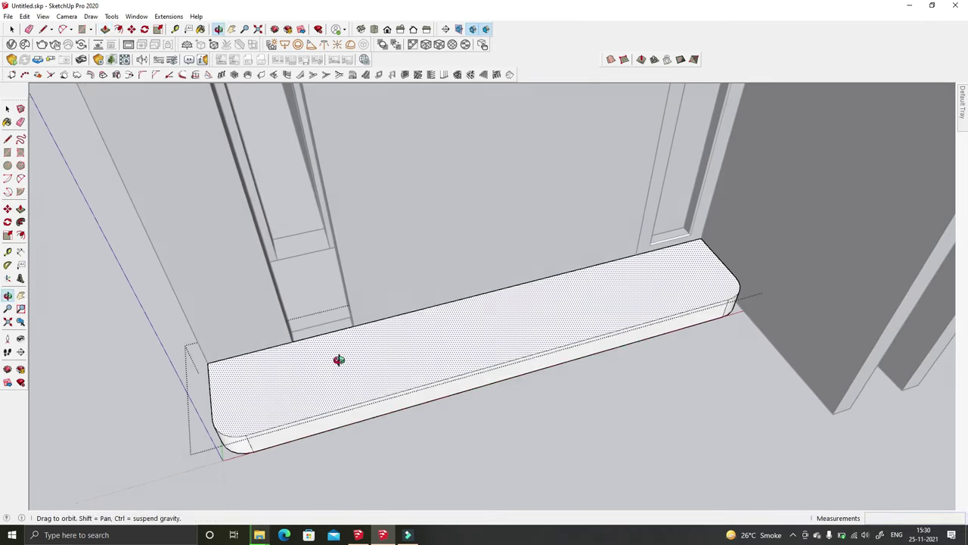
# Step: Offset the slab's top face and sink the inner face into a recess
pyautogui.click(118, 30)
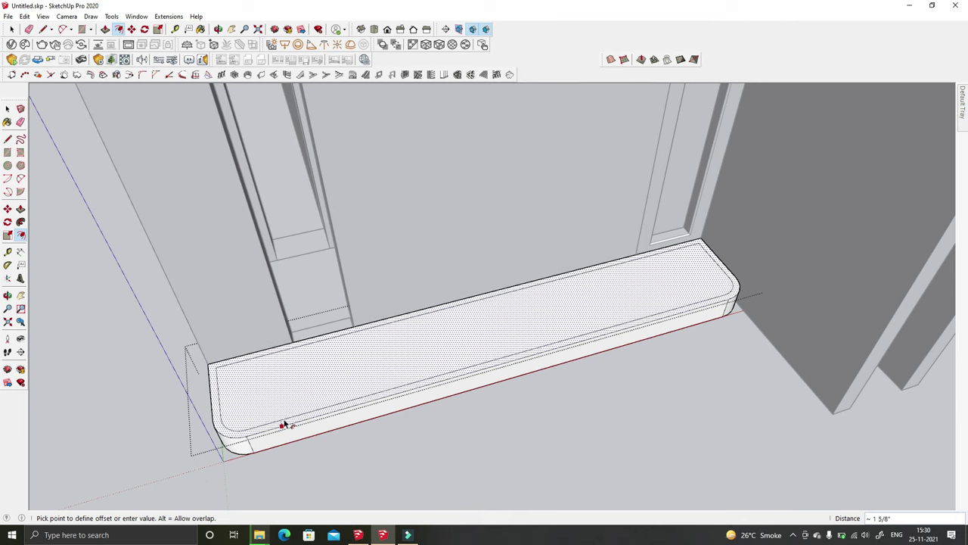
pyautogui.click(284, 424)
pyautogui.scroll(5, 293, 346)
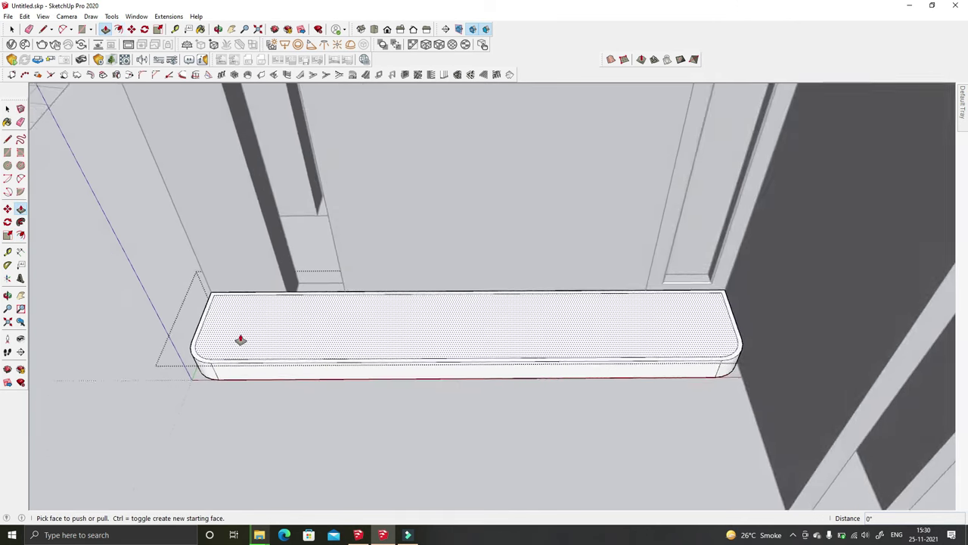
pyautogui.click(201, 292)
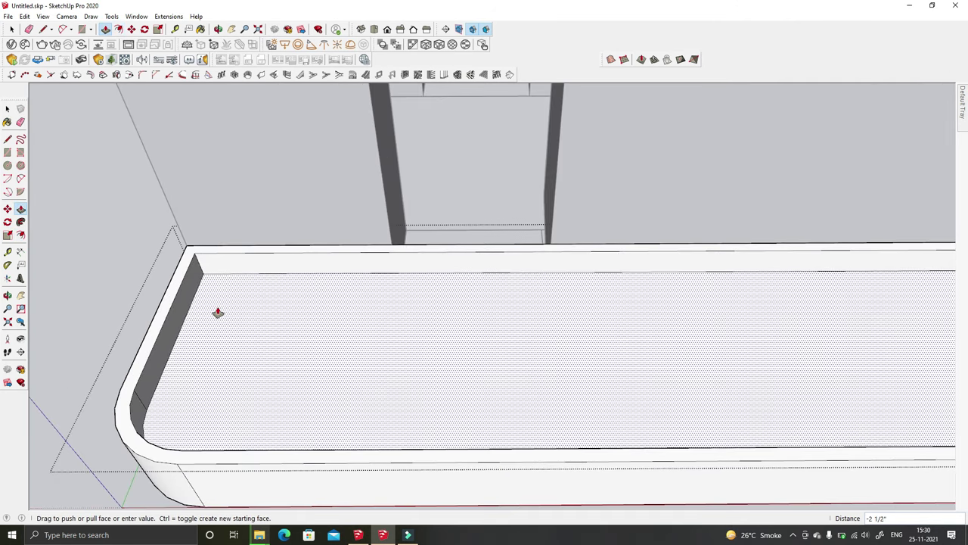
pyautogui.press('Return')
pyautogui.press('space')
pyautogui.scroll(-5, 388, 320)
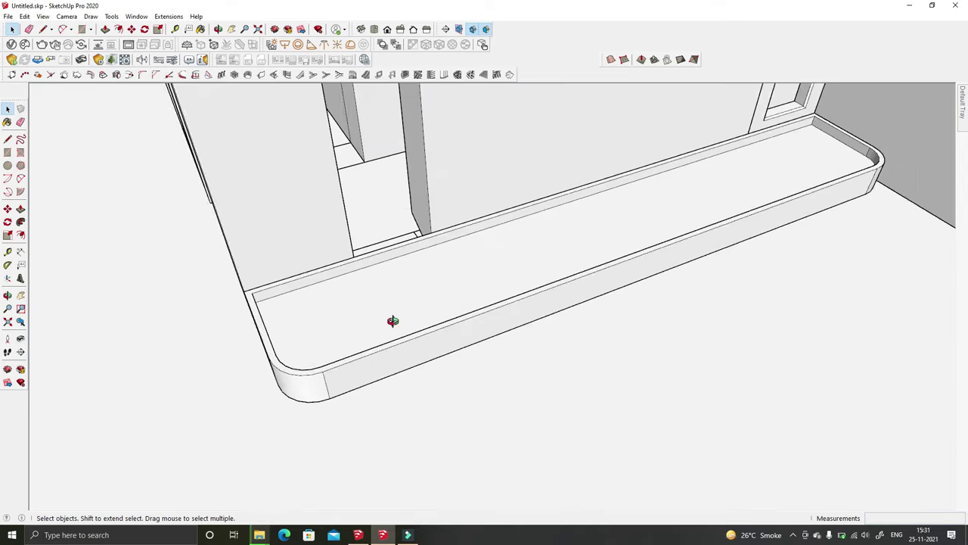
pyautogui.moveTo(389, 320); pyautogui.dragTo(511, 304, button='middle')
# Step: Scale the slab's height down to 0.70
pyautogui.click(133, 30)
pyautogui.moveTo(462, 281)
pyautogui.mouseDown(button='middle')
pyautogui.moveTo(255, 277)
pyautogui.moveTo(266, 268)
pyautogui.moveTo(315, 335)
pyautogui.mouseUp(button='middle')
pyautogui.scroll(3, 270, 283)
pyautogui.press('space')
pyautogui.click(157, 28)
pyautogui.moveTo(681, 225); pyautogui.dragTo(677, 232)
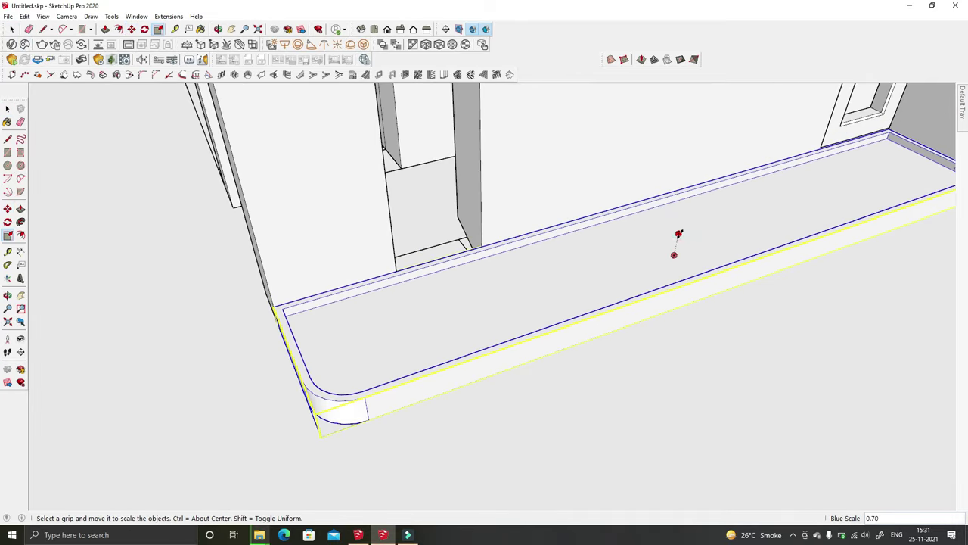
pyautogui.press('space')
pyautogui.click(135, 202)
pyautogui.moveTo(134, 202)
pyautogui.mouseDown(button='middle')
pyautogui.moveTo(245, 330)
pyautogui.moveTo(336, 397)
pyautogui.moveTo(222, 317)
pyautogui.moveTo(328, 343)
pyautogui.moveTo(287, 333)
pyautogui.mouseUp(button='middle')
pyautogui.scroll(-3, 271, 330)
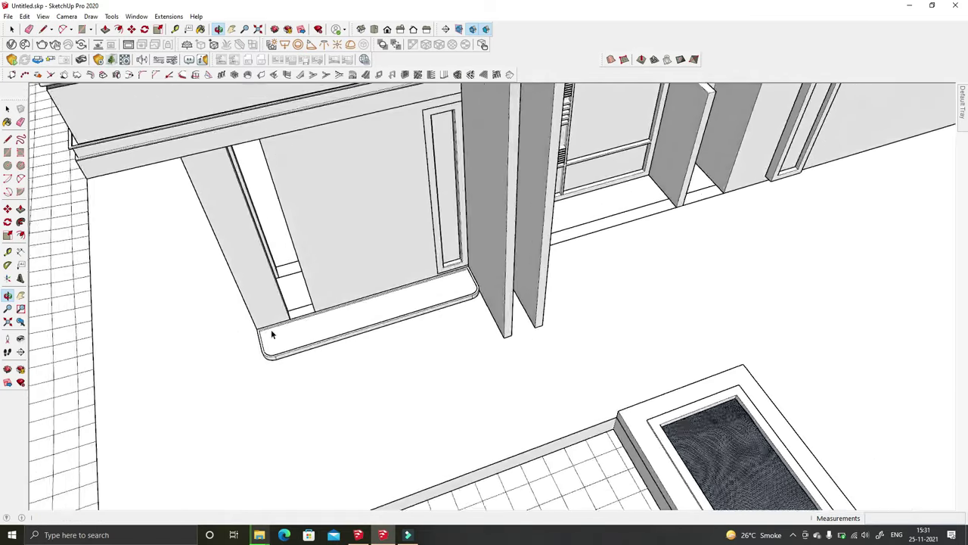
pyautogui.scroll(3, 352, 368)
pyautogui.scroll(2, 361, 321)
pyautogui.scroll(-2, 361, 320)
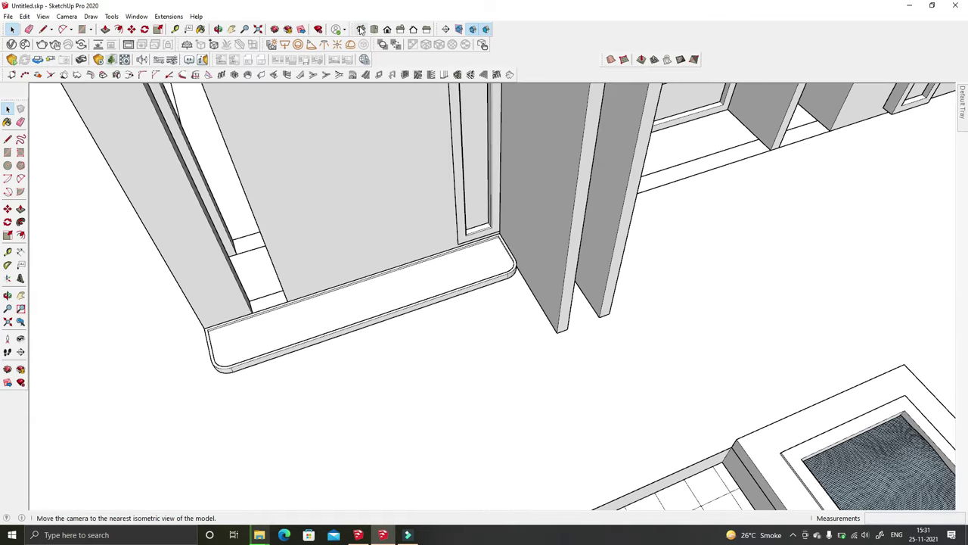
# Step: Create a Sandbox From Scratch grid spanning three corners of the recessed slab top
pyautogui.moveTo(454, 189); pyautogui.dragTo(385, 249, button='middle')
pyautogui.scroll(3, 202, 336)
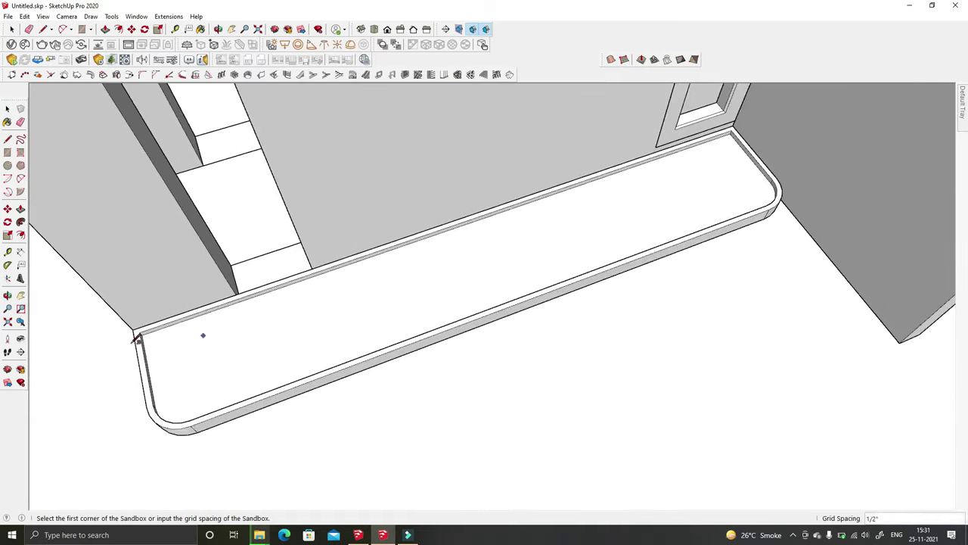
pyautogui.scroll(2, 102, 272)
pyautogui.click(149, 309)
pyautogui.scroll(-3, 724, 151)
pyautogui.scroll(2, 729, 136)
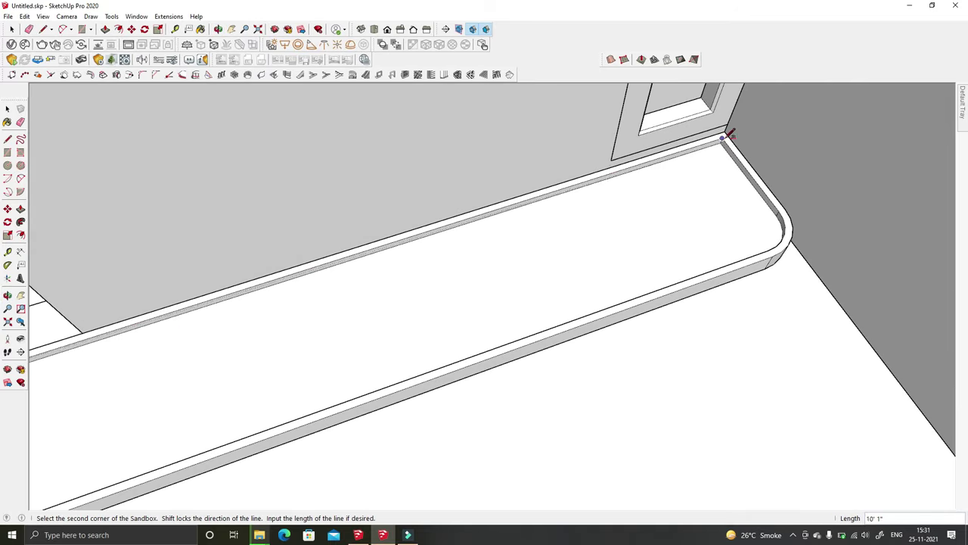
pyautogui.click(724, 139)
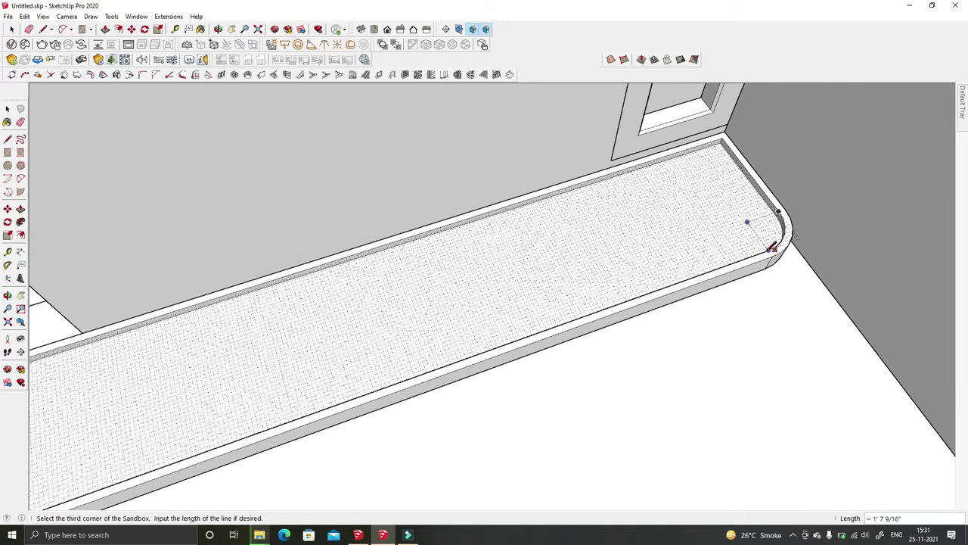
pyautogui.press('Escape')
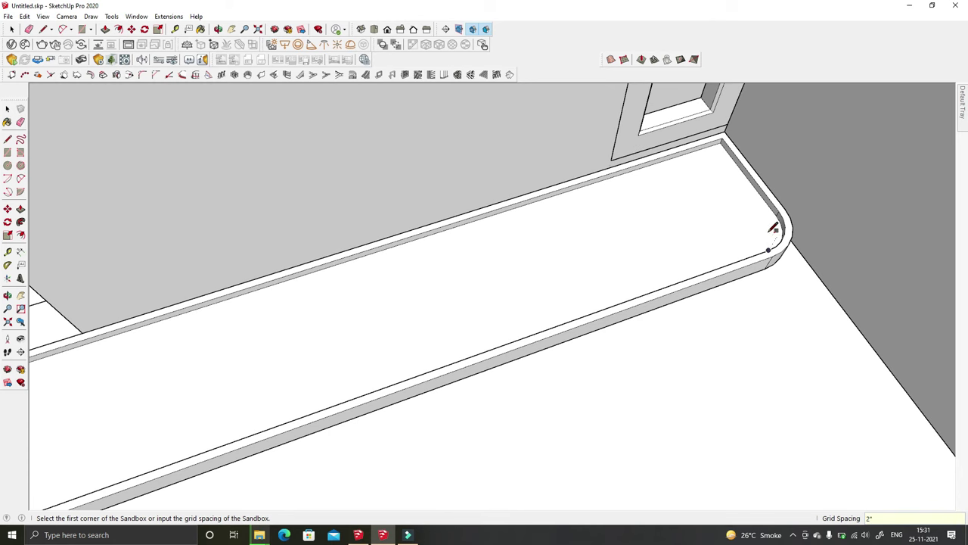
pyautogui.scroll(-1, 774, 229)
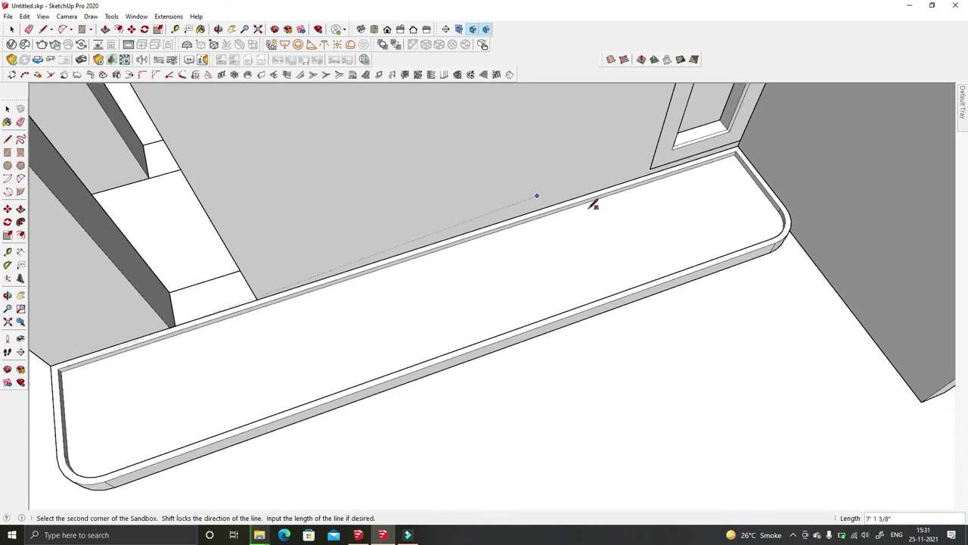
pyautogui.click(739, 149)
pyautogui.click(744, 249)
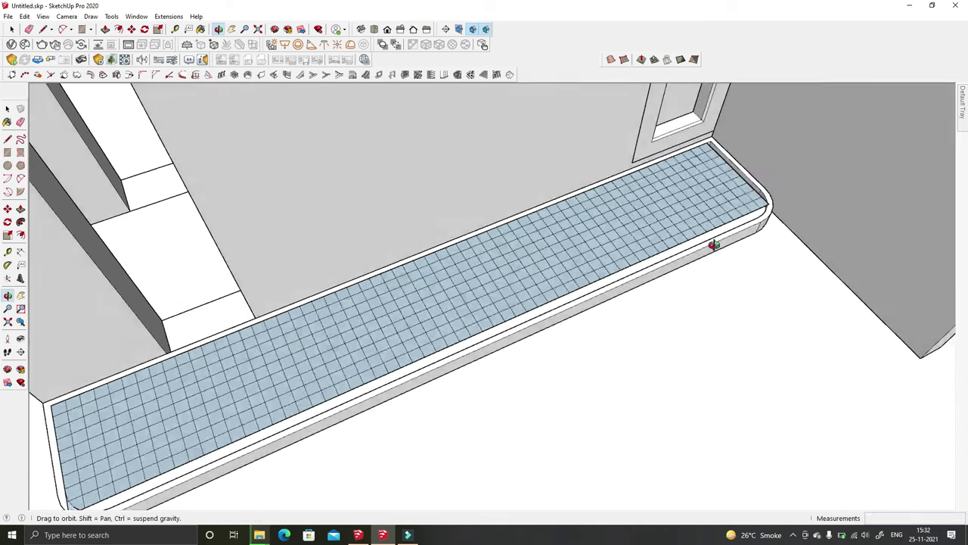
pyautogui.moveTo(713, 245); pyautogui.dragTo(566, 245, button='middle')
pyautogui.press('space')
# Step: Select the new sandbox grid mesh
pyautogui.rightClick(497, 317)
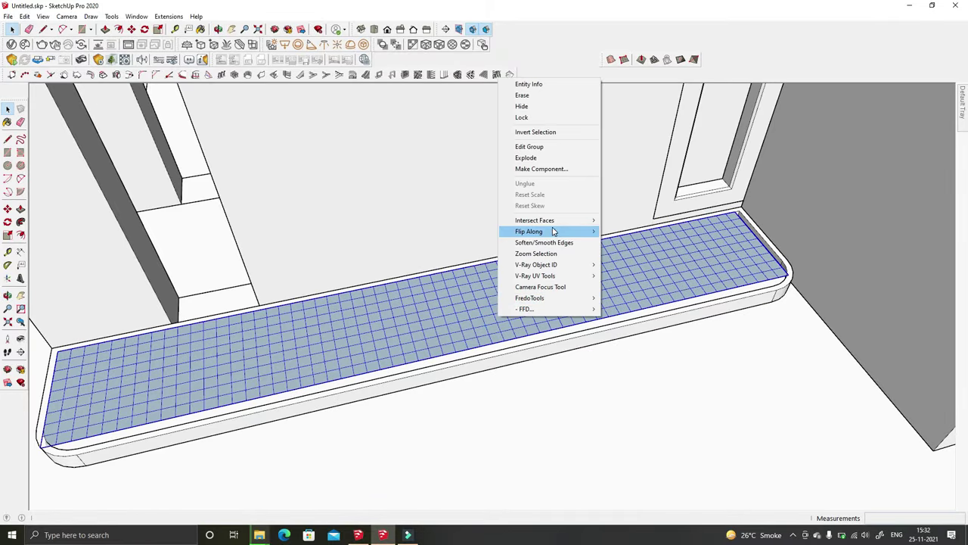
pyautogui.click(636, 263)
pyautogui.moveTo(636, 263); pyautogui.dragTo(743, 410, button='middle')
pyautogui.moveTo(190, 208); pyautogui.dragTo(743, 411)
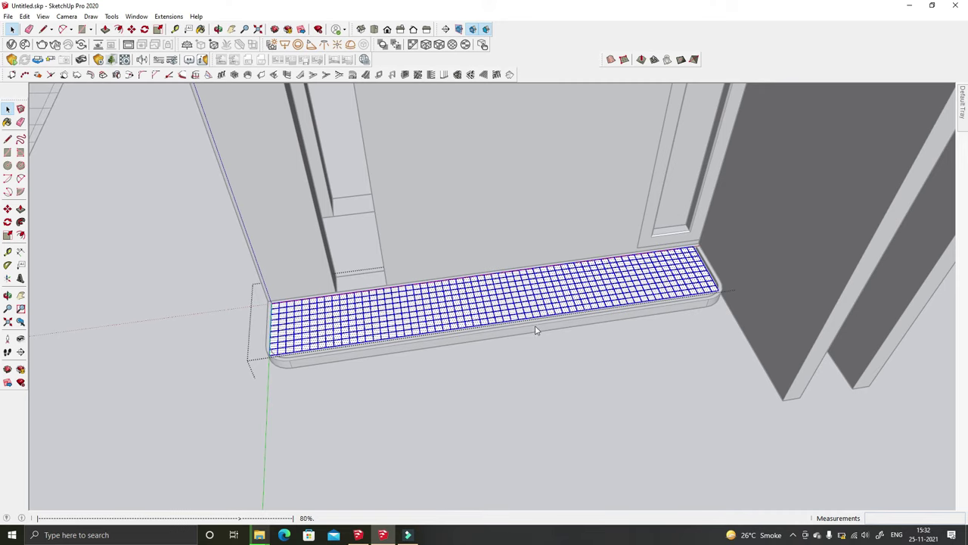
pyautogui.moveTo(536, 330)
pyautogui.mouseDown(button='middle')
pyautogui.moveTo(388, 121)
pyautogui.moveTo(714, 199)
pyautogui.mouseUp(button='middle')
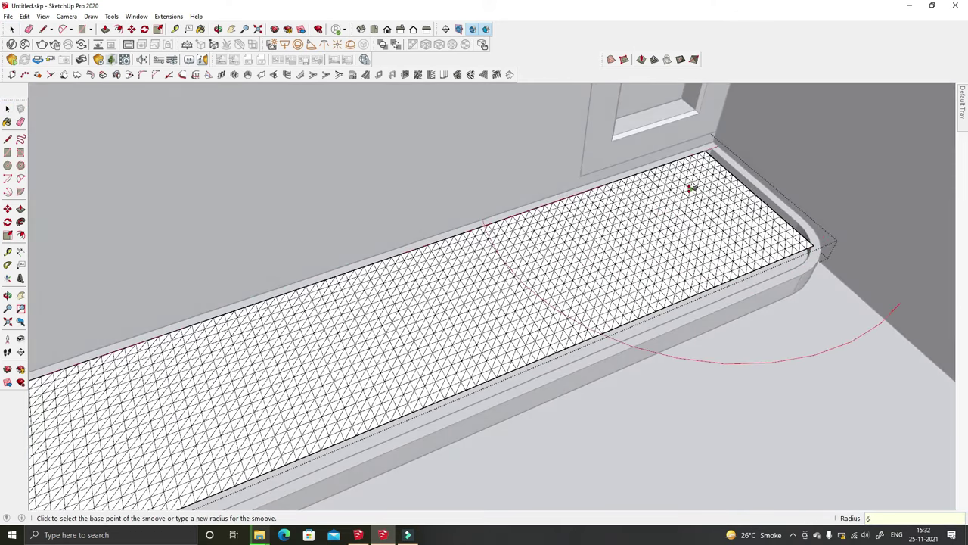
# Step: Raise Smoove bumps at several points along the near part of the mesh
pyautogui.moveTo(687, 191)
pyautogui.mouseDown(button='middle')
pyautogui.moveTo(682, 201)
pyautogui.moveTo(578, 216)
pyautogui.moveTo(659, 238)
pyautogui.moveTo(692, 184)
pyautogui.mouseUp(button='middle')
pyautogui.click(689, 195)
pyautogui.click(662, 206)
pyautogui.scroll(-2, 662, 206)
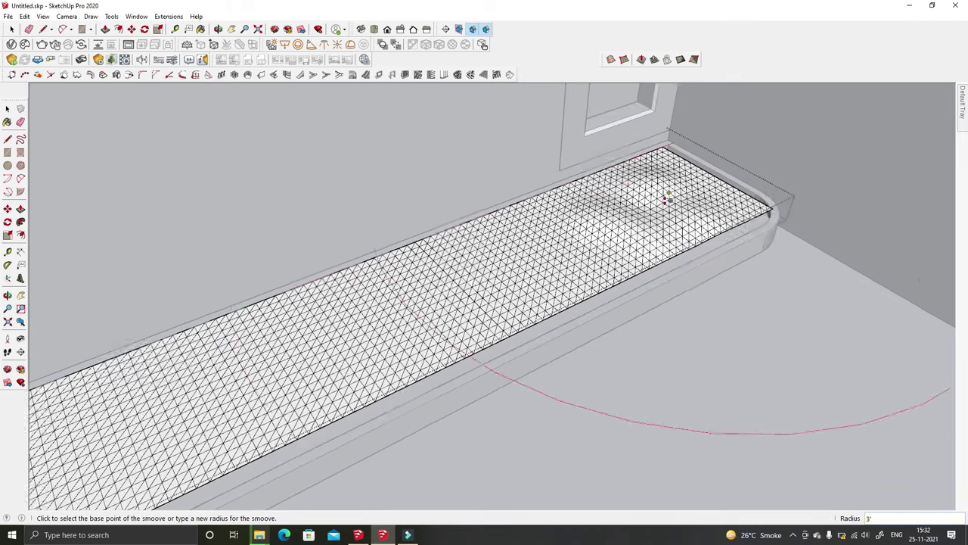
pyautogui.click(532, 245)
pyautogui.click(519, 253)
pyautogui.moveTo(519, 252)
pyautogui.mouseDown(button='middle')
pyautogui.moveTo(492, 216)
pyautogui.moveTo(414, 237)
pyautogui.moveTo(469, 257)
pyautogui.moveTo(552, 216)
pyautogui.mouseUp(button='middle')
pyautogui.click(423, 269)
pyautogui.click(575, 235)
pyautogui.click(512, 276)
pyautogui.moveTo(607, 261)
pyautogui.mouseDown(button='middle')
pyautogui.moveTo(512, 277)
pyautogui.moveTo(465, 268)
pyautogui.mouseUp(button='middle')
pyautogui.click(536, 255)
# Step: Continue raising Smoove mounds across the mesh toward the door side
pyautogui.moveTo(537, 255)
pyautogui.mouseDown(button='middle')
pyautogui.moveTo(530, 232)
pyautogui.moveTo(456, 335)
pyautogui.moveTo(517, 321)
pyautogui.moveTo(534, 248)
pyautogui.mouseUp(button='middle')
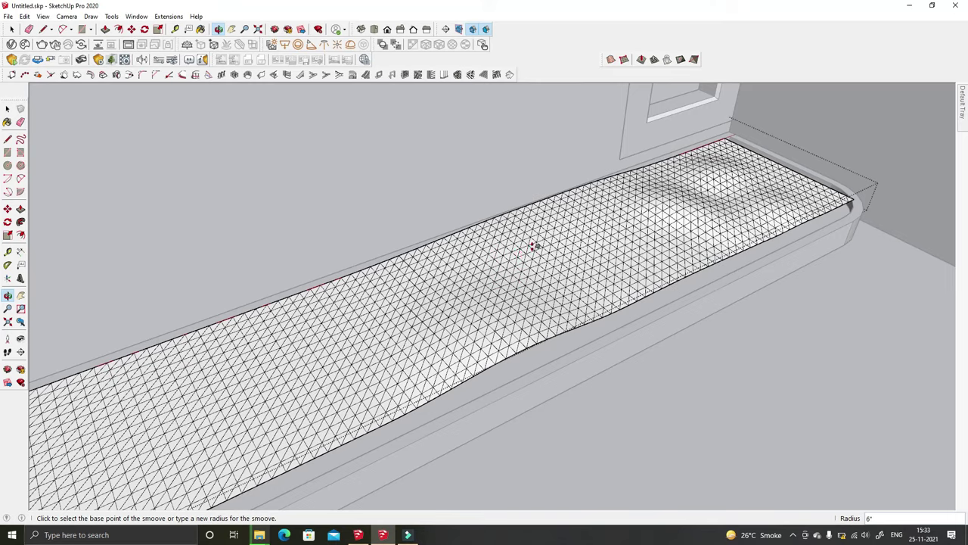
pyautogui.click(534, 252)
pyautogui.click(597, 264)
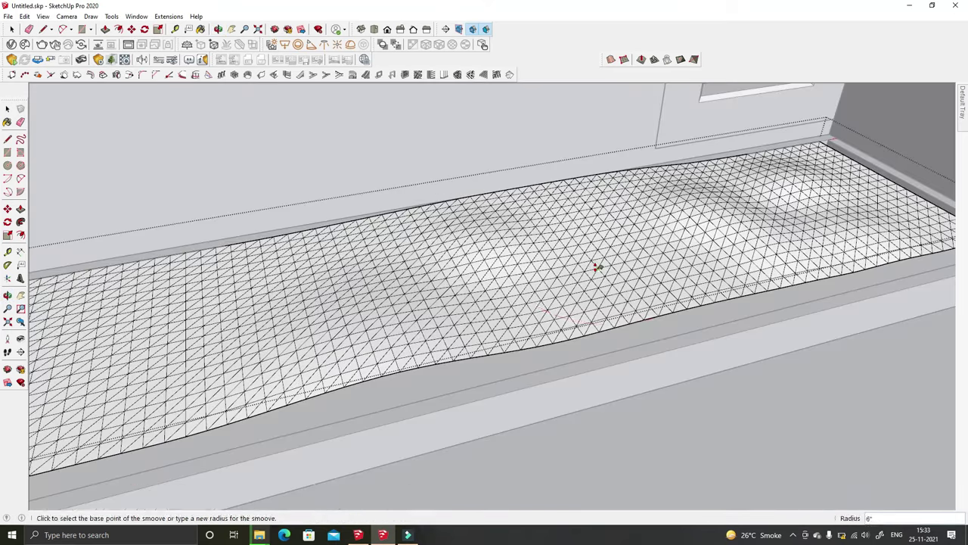
pyautogui.moveTo(593, 262); pyautogui.dragTo(611, 200, button='middle')
pyautogui.click(611, 200)
pyautogui.click(730, 242)
pyautogui.moveTo(730, 242)
pyautogui.mouseDown(button='middle')
pyautogui.moveTo(492, 253)
pyautogui.moveTo(495, 243)
pyautogui.moveTo(431, 299)
pyautogui.mouseUp(button='middle')
pyautogui.click(492, 270)
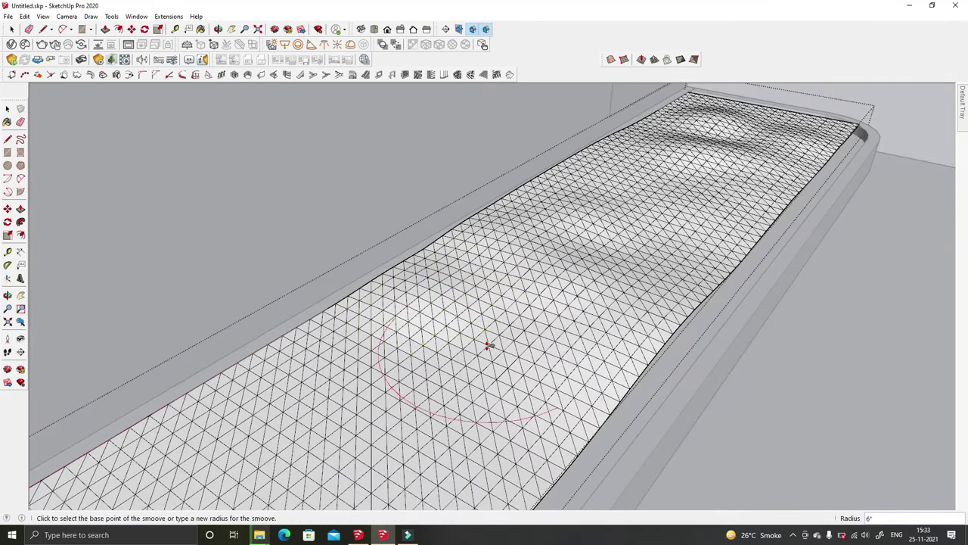
pyautogui.moveTo(489, 345); pyautogui.dragTo(584, 309, button='middle')
pyautogui.click(584, 357)
pyautogui.click(584, 356)
pyautogui.moveTo(583, 356)
pyautogui.mouseDown(button='middle')
pyautogui.moveTo(649, 346)
pyautogui.moveTo(603, 273)
pyautogui.moveTo(354, 292)
pyautogui.moveTo(547, 310)
pyautogui.moveTo(395, 346)
pyautogui.mouseUp(button='middle')
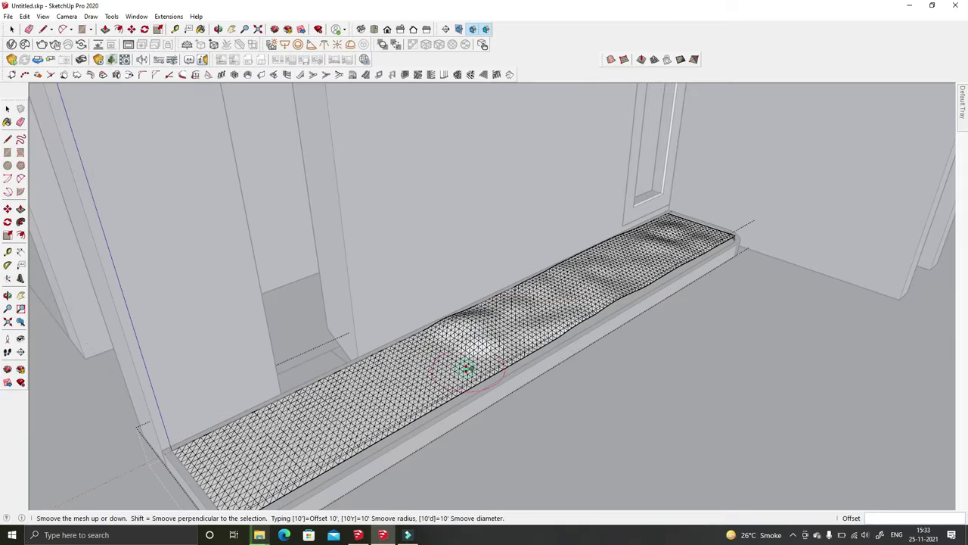
# Step: Sculpt a final bump near the slab's front end and check the waves
pyautogui.moveTo(408, 364); pyautogui.dragTo(486, 364, button='middle')
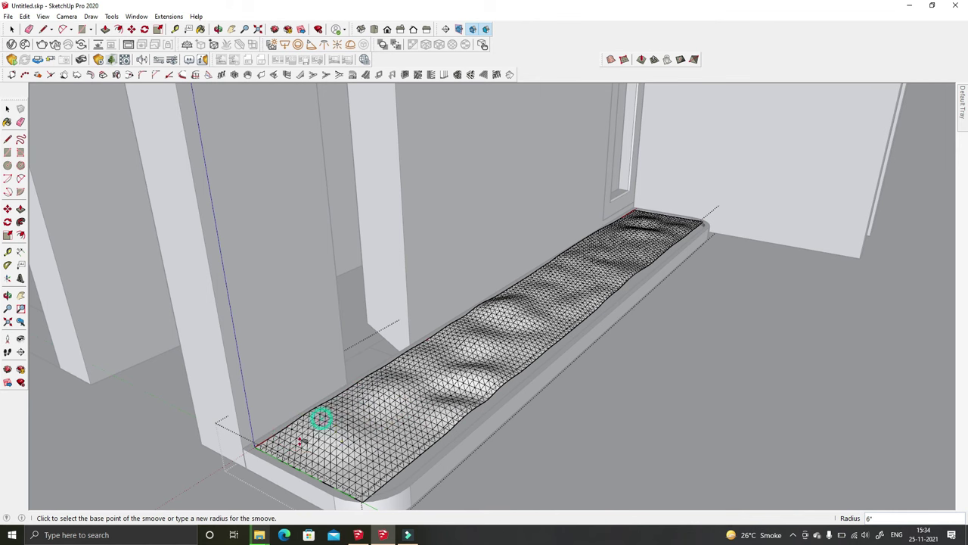
pyautogui.moveTo(416, 430); pyautogui.dragTo(346, 377, button='middle')
pyautogui.moveTo(404, 285); pyautogui.dragTo(344, 349, button='middle')
pyautogui.click(345, 349)
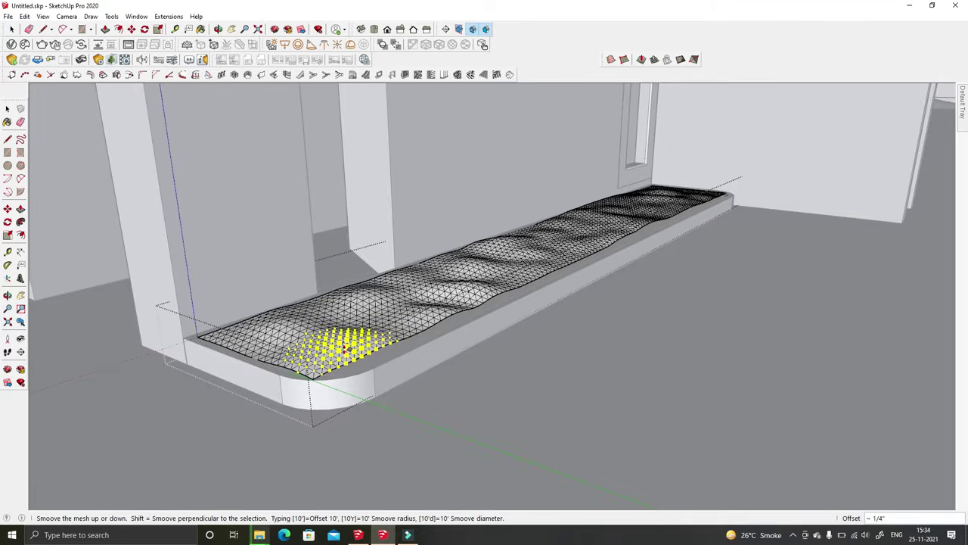
pyautogui.moveTo(404, 353); pyautogui.dragTo(286, 316, button='middle')
pyautogui.click(286, 316)
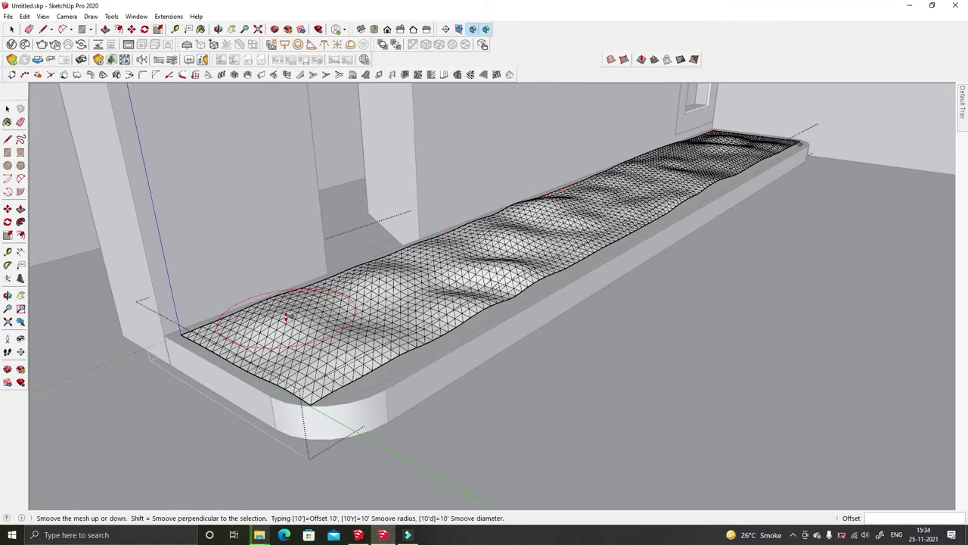
pyautogui.moveTo(698, 208)
pyautogui.mouseDown(button='middle')
pyautogui.moveTo(631, 205)
pyautogui.moveTo(653, 202)
pyautogui.mouseUp(button='middle')
pyautogui.moveTo(584, 244)
pyautogui.mouseDown(button='middle')
pyautogui.moveTo(608, 272)
pyautogui.moveTo(414, 277)
pyautogui.mouseUp(button='middle')
pyautogui.moveTo(333, 314)
pyautogui.mouseDown(button='middle')
pyautogui.moveTo(432, 318)
pyautogui.moveTo(443, 342)
pyautogui.moveTo(313, 356)
pyautogui.moveTo(659, 217)
pyautogui.moveTo(688, 305)
pyautogui.moveTo(479, 269)
pyautogui.moveTo(192, 341)
pyautogui.moveTo(382, 310)
pyautogui.moveTo(285, 290)
pyautogui.mouseUp(button='middle')
# Step: Push/Pull the sill group's front face to extend it
pyautogui.press('space')
pyautogui.click(479, 269)
pyautogui.press('m')
pyautogui.press('space')
pyautogui.press('p')
pyautogui.click(311, 339)
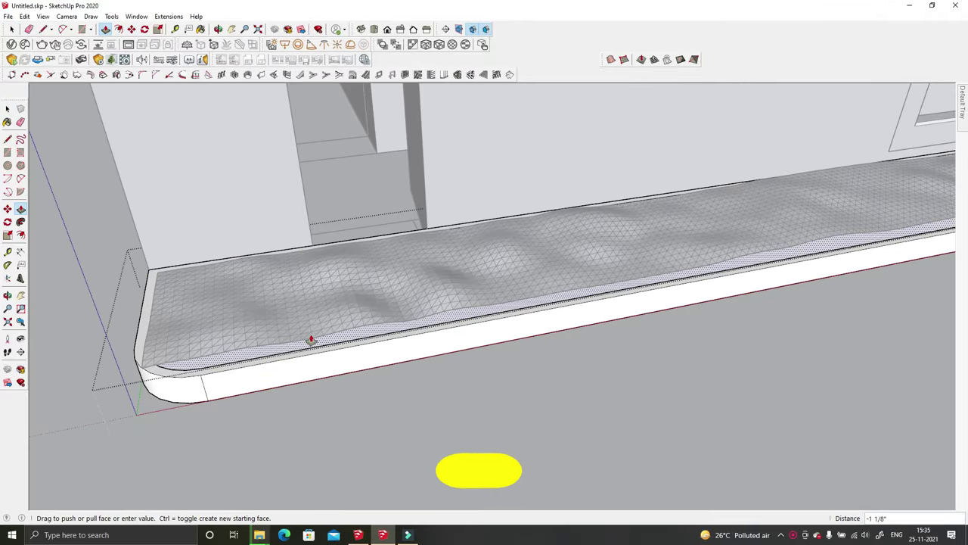
pyautogui.moveTo(324, 341)
pyautogui.mouseDown(button='middle')
pyautogui.moveTo(448, 270)
pyautogui.moveTo(403, 302)
pyautogui.moveTo(396, 353)
pyautogui.mouseUp(button='middle')
# Step: Lower the wavy water mesh 1 1/2" inside the sill trough
pyautogui.click(324, 303)
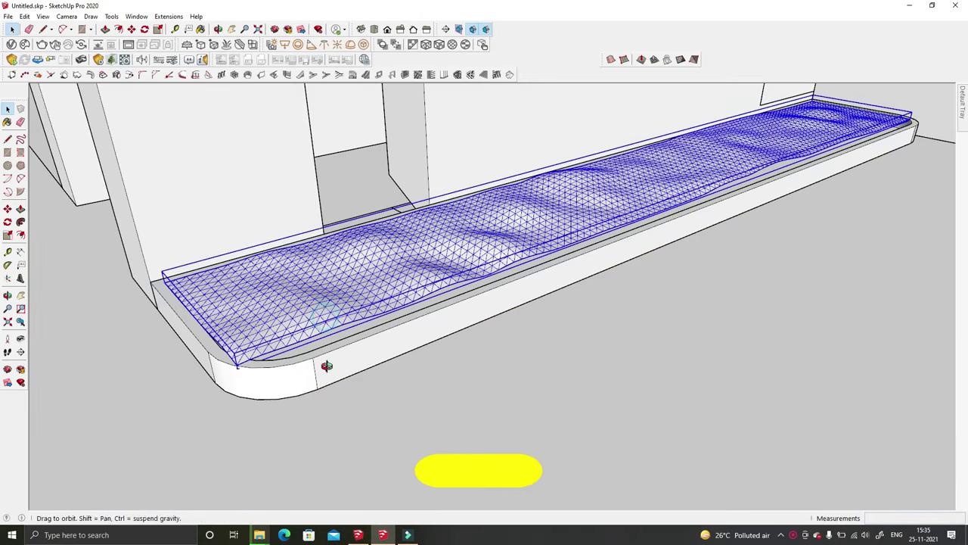
pyautogui.moveTo(324, 303); pyautogui.dragTo(272, 250, button='middle')
pyautogui.click(307, 373)
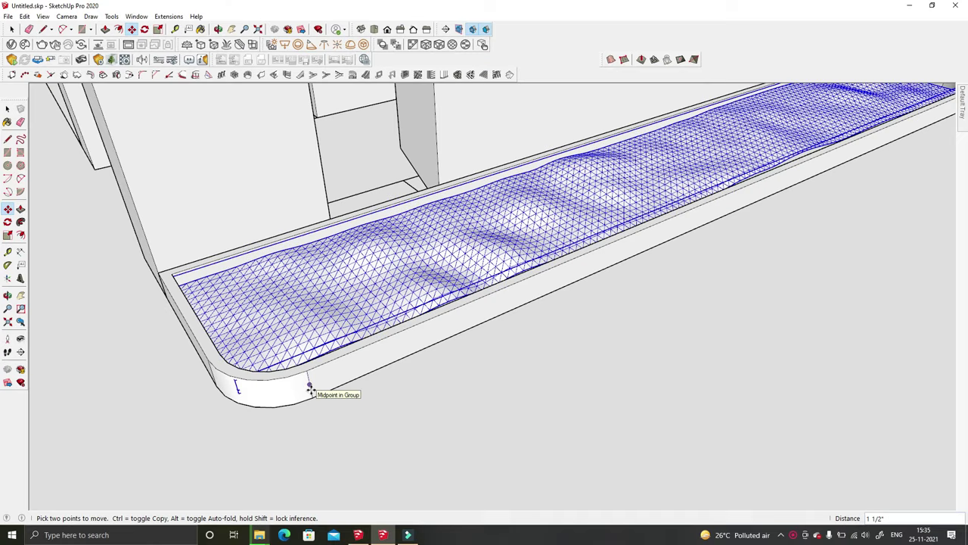
pyautogui.moveTo(310, 387)
pyautogui.mouseDown(button='middle')
pyautogui.moveTo(324, 336)
pyautogui.moveTo(399, 339)
pyautogui.mouseUp(button='middle')
pyautogui.press('space')
pyautogui.click(432, 346)
pyautogui.scroll(-5, 462, 357)
pyautogui.scroll(2, 324, 368)
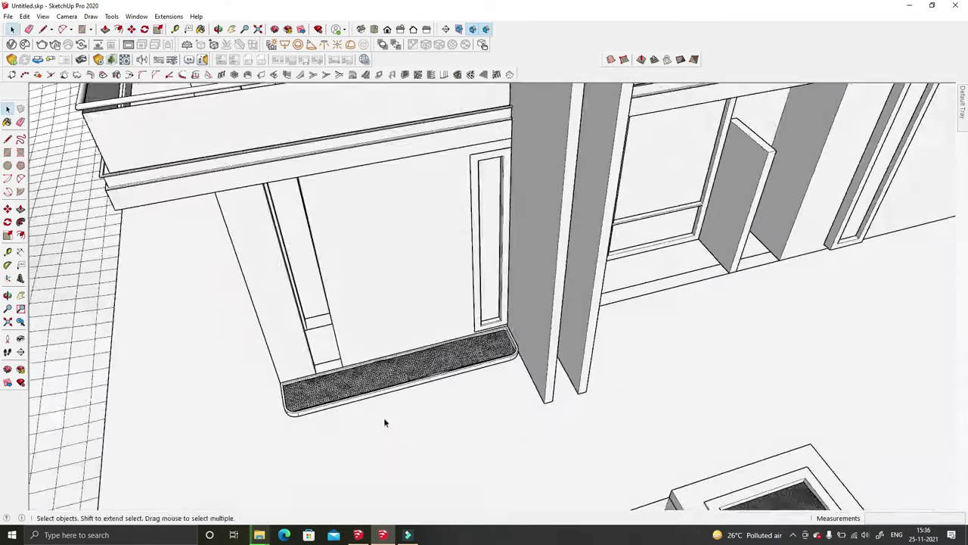
pyautogui.scroll(2, 384, 423)
# Step: Copy the sill with its mesh to sit along another wall of the house
pyautogui.click(383, 389)
pyautogui.moveTo(441, 276); pyautogui.dragTo(547, 341, button='middle')
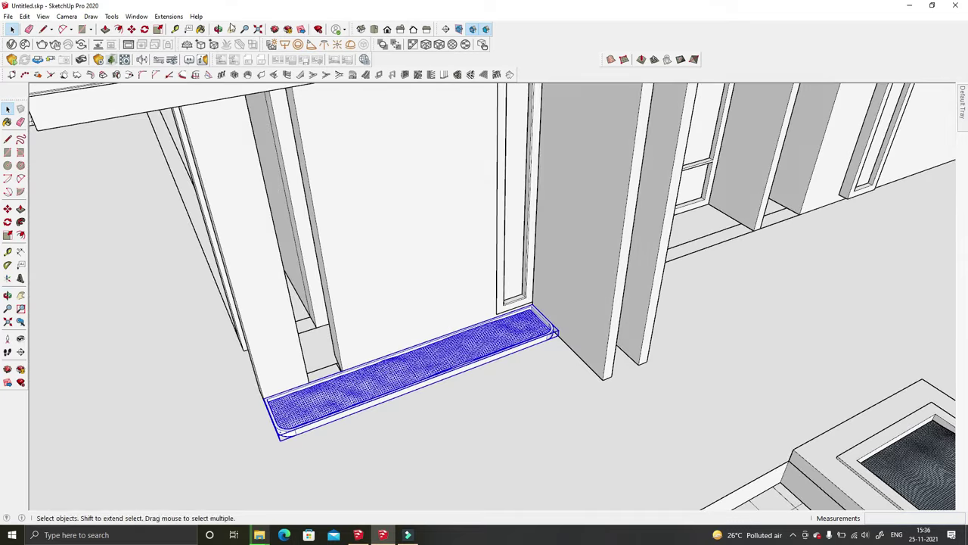
pyautogui.press('m')
pyautogui.moveTo(454, 310)
pyautogui.mouseDown(button='middle')
pyautogui.moveTo(233, 346)
pyautogui.moveTo(772, 284)
pyautogui.moveTo(649, 313)
pyautogui.mouseUp(button='middle')
pyautogui.click(642, 320)
pyautogui.press('space')
pyautogui.moveTo(538, 340)
pyautogui.mouseDown(button='middle')
pyautogui.moveTo(340, 300)
pyautogui.moveTo(454, 288)
pyautogui.moveTo(745, 326)
pyautogui.moveTo(653, 300)
pyautogui.moveTo(484, 288)
pyautogui.mouseUp(button='middle')
# Step: Enter the copied sill group to edit its geometry
pyautogui.click(653, 300)
pyautogui.doubleClick(484, 287)
pyautogui.moveTo(813, 401); pyautogui.dragTo(529, 317, button='middle')
pyautogui.click(130, 28)
pyautogui.moveTo(300, 240)
pyautogui.mouseDown(button='middle')
pyautogui.moveTo(483, 283)
pyautogui.moveTo(466, 275)
pyautogui.mouseUp(button='middle')
# Step: Scale the wavy mesh along the red axis so it fills the longer trough
pyautogui.press('space')
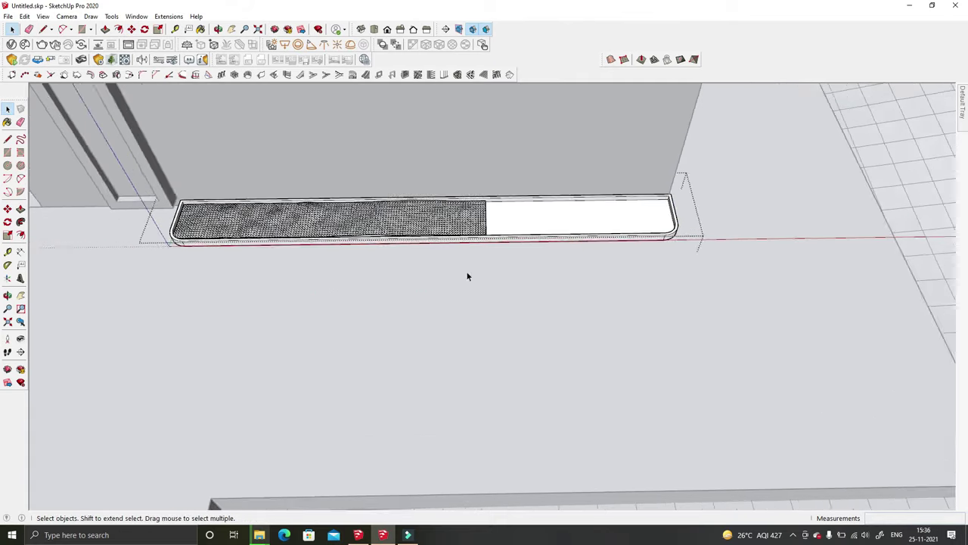
pyautogui.moveTo(433, 220)
pyautogui.mouseDown(button='middle')
pyautogui.moveTo(417, 190)
pyautogui.moveTo(378, 167)
pyautogui.mouseUp(button='middle')
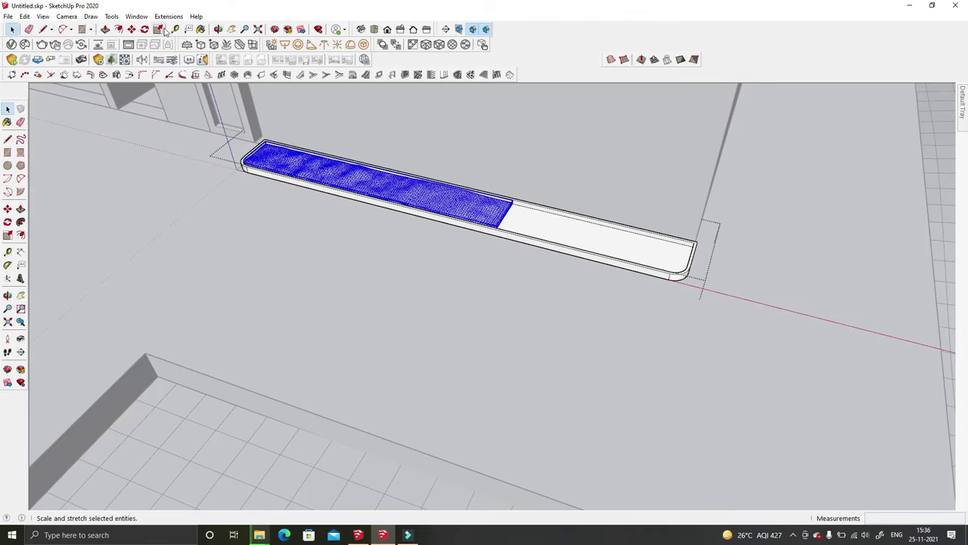
pyautogui.scroll(2, 507, 221)
pyautogui.scroll(2, 507, 224)
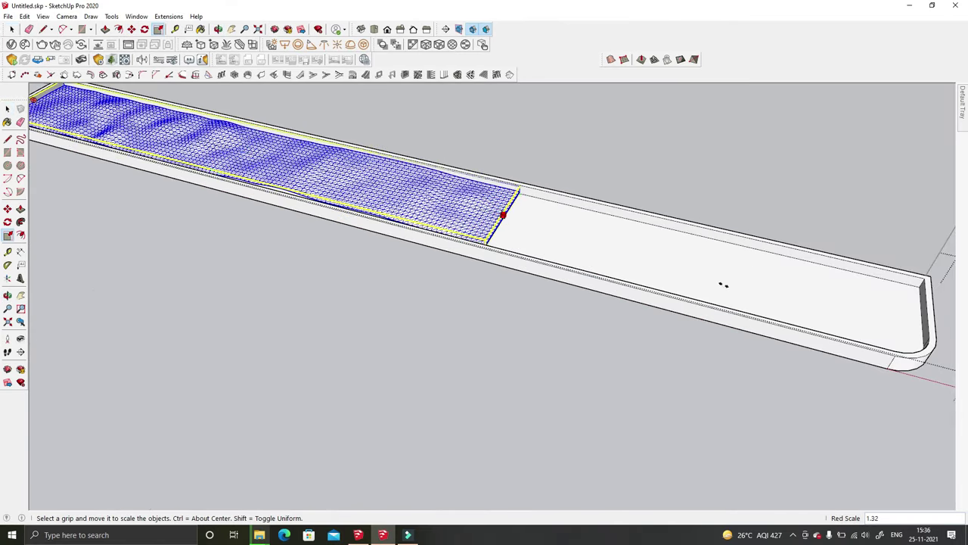
pyautogui.scroll(-3, 722, 284)
pyautogui.moveTo(723, 285)
pyautogui.mouseDown(button='middle')
pyautogui.moveTo(485, 299)
pyautogui.moveTo(572, 288)
pyautogui.moveTo(517, 233)
pyautogui.moveTo(452, 370)
pyautogui.moveTo(331, 241)
pyautogui.moveTo(455, 407)
pyautogui.moveTo(456, 398)
pyautogui.mouseUp(button='middle')
pyautogui.press('space')
pyautogui.scroll(3, 569, 316)
pyautogui.scroll(-3, 568, 316)
pyautogui.scroll(-1, 438, 368)
pyautogui.scroll(-2, 455, 406)
pyautogui.scroll(-2, 456, 398)
pyautogui.moveTo(190, 227)
pyautogui.mouseDown(button='middle')
pyautogui.moveTo(129, 113)
pyautogui.moveTo(650, 409)
pyautogui.moveTo(529, 378)
pyautogui.moveTo(572, 411)
pyautogui.mouseUp(button='middle')
pyautogui.scroll(3, 130, 113)
pyautogui.scroll(3, 485, 320)
# Step: Round the entrance slab's top edge with an arc profile run through Follow Me
pyautogui.click(42, 16)
pyautogui.click(485, 369)
pyautogui.click(63, 29)
pyautogui.moveTo(443, 417); pyautogui.dragTo(421, 454, button='middle')
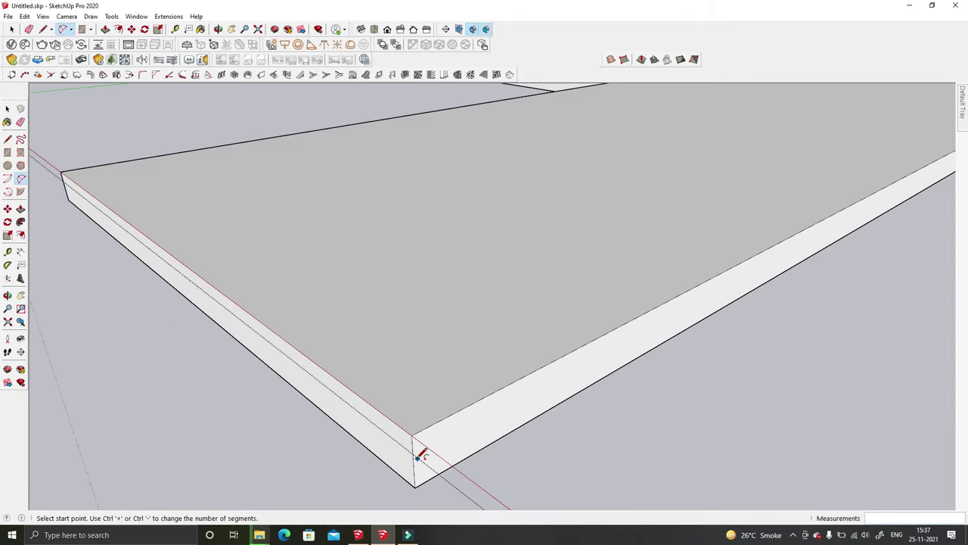
pyautogui.click(144, 235)
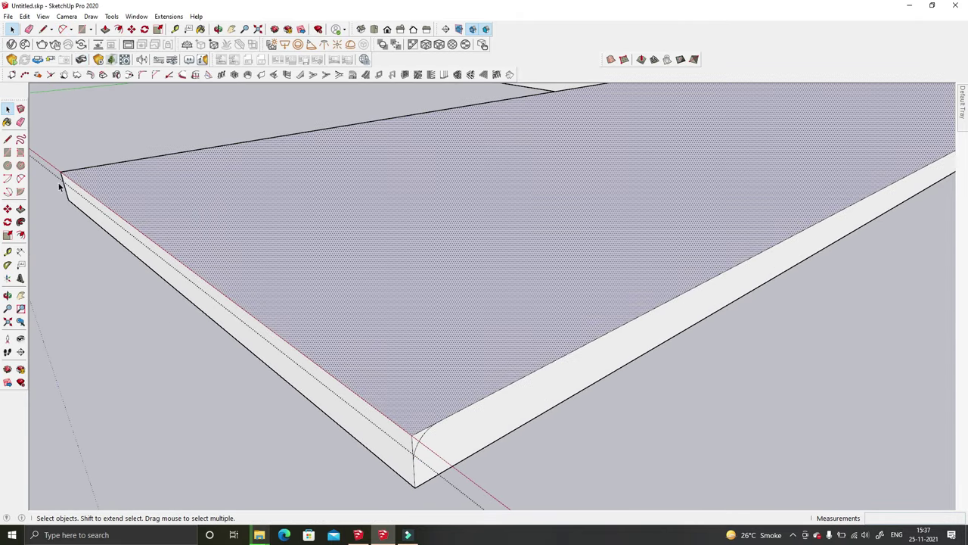
pyautogui.click(20, 222)
pyautogui.click(419, 450)
pyautogui.moveTo(443, 407)
pyautogui.mouseDown(button='middle')
pyautogui.moveTo(642, 422)
pyautogui.moveTo(461, 395)
pyautogui.moveTo(437, 296)
pyautogui.moveTo(302, 227)
pyautogui.mouseUp(button='middle')
pyautogui.rightClick(203, 209)
pyautogui.click(401, 219)
# Step: Move the planter component 6" over
pyautogui.moveTo(369, 344); pyautogui.dragTo(464, 341, button='middle')
pyautogui.scroll(2, 399, 247)
pyautogui.click(399, 247)
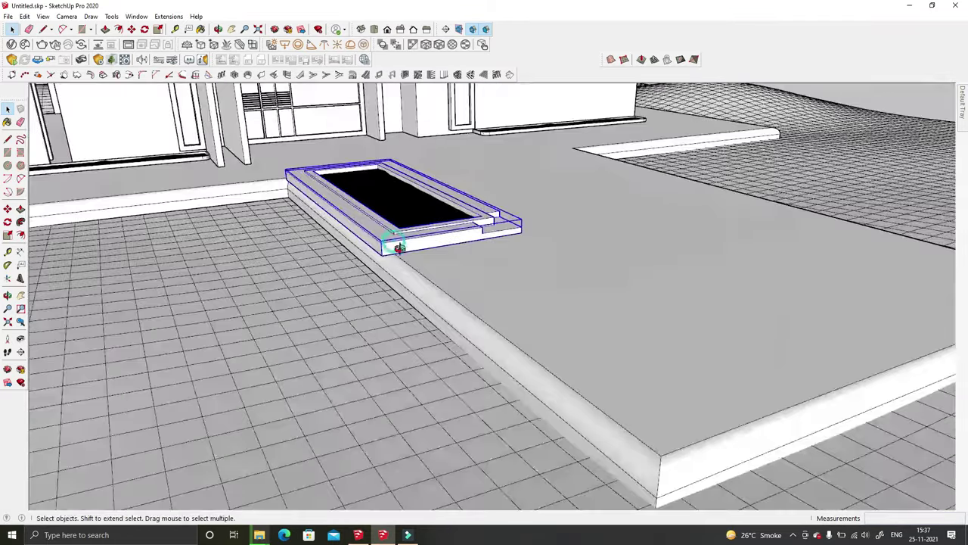
pyautogui.scroll(2, 400, 247)
pyautogui.press('m')
pyautogui.scroll(2, 369, 293)
pyautogui.scroll(2, 341, 299)
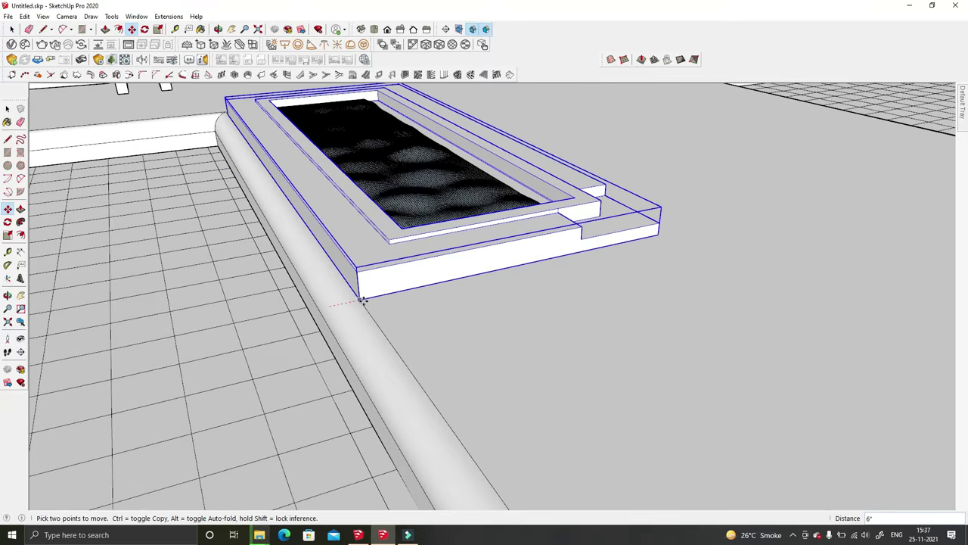
pyautogui.press('space')
pyautogui.scroll(-1, 464, 303)
pyautogui.click(465, 303)
pyautogui.scroll(1, 512, 324)
pyautogui.scroll(-2, 511, 324)
pyautogui.scroll(-2, 445, 281)
pyautogui.moveTo(445, 281); pyautogui.dragTo(406, 210, button='middle')
pyautogui.click(8, 16)
# Step: Import a plant .skp from D:\Youtube\Kitchen Model\Models\Plants
pyautogui.click(26, 173)
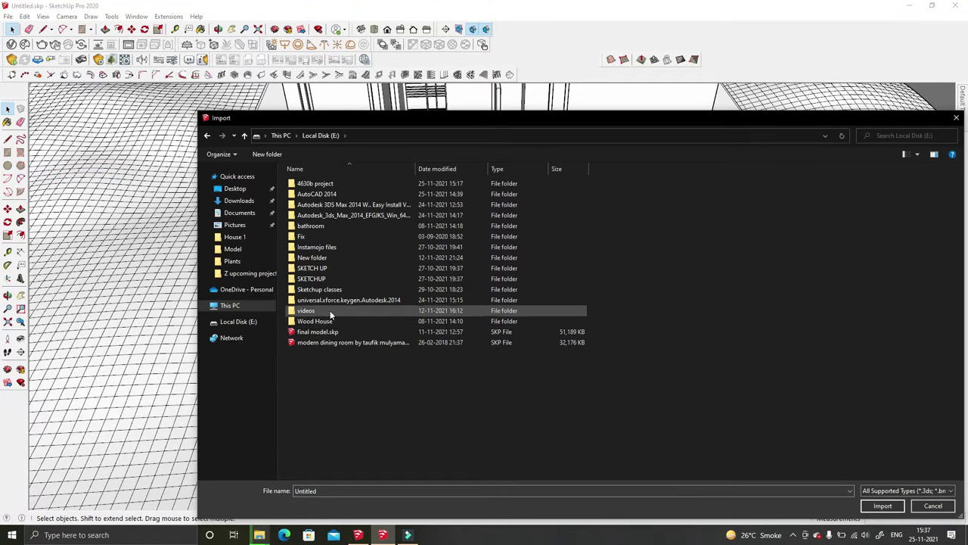
pyautogui.doubleClick(522, 310)
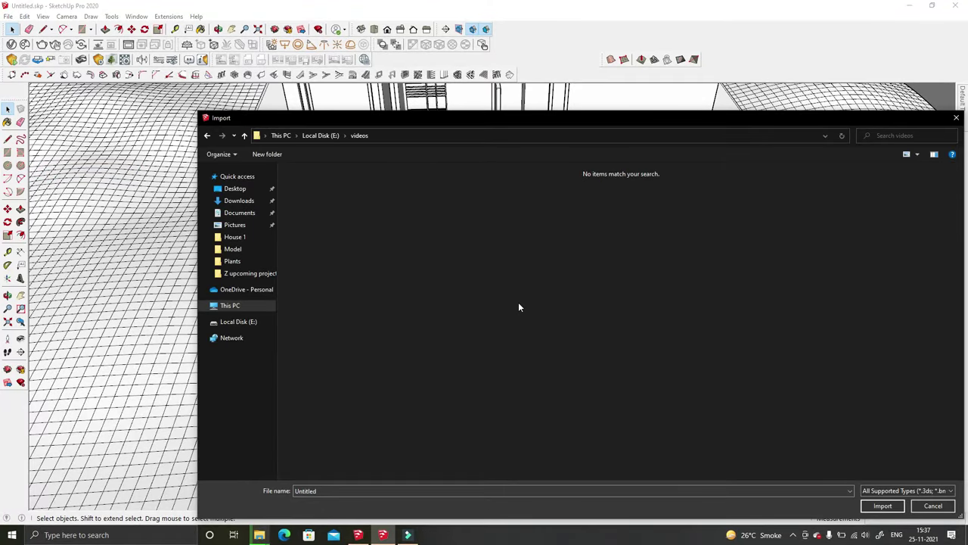
pyautogui.click(321, 135)
pyautogui.click(281, 135)
pyautogui.doubleClick(469, 261)
pyautogui.doubleClick(308, 226)
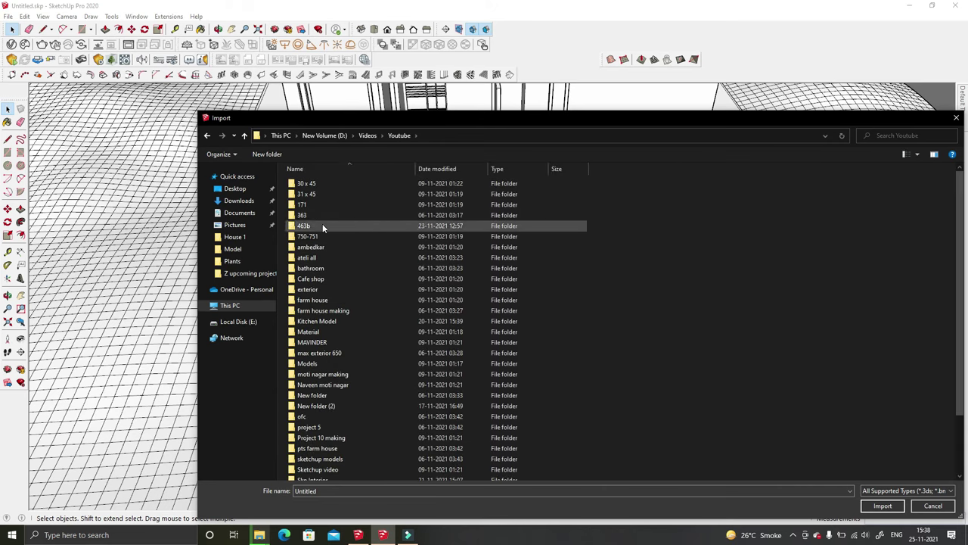
pyautogui.scroll(-1, 330, 424)
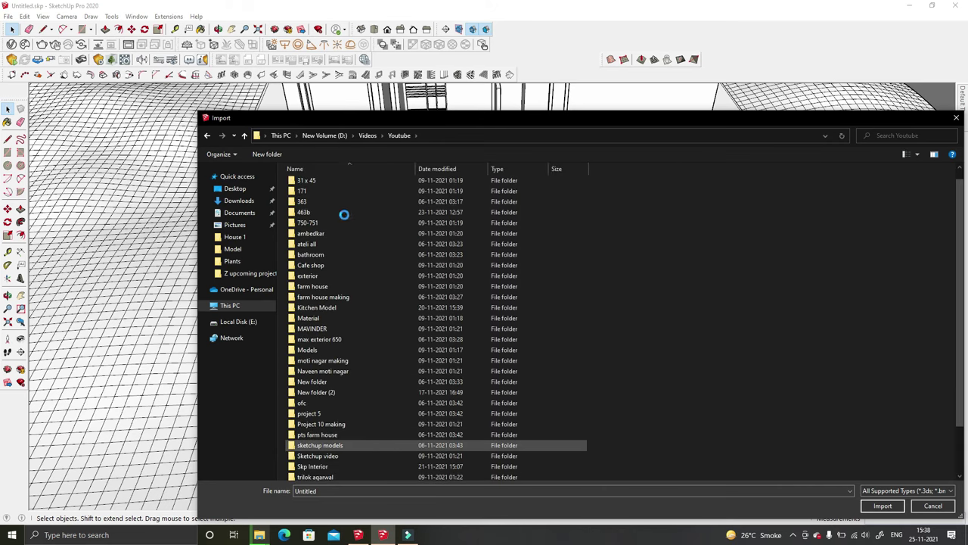
pyautogui.doubleClick(330, 309)
pyautogui.doubleClick(371, 198)
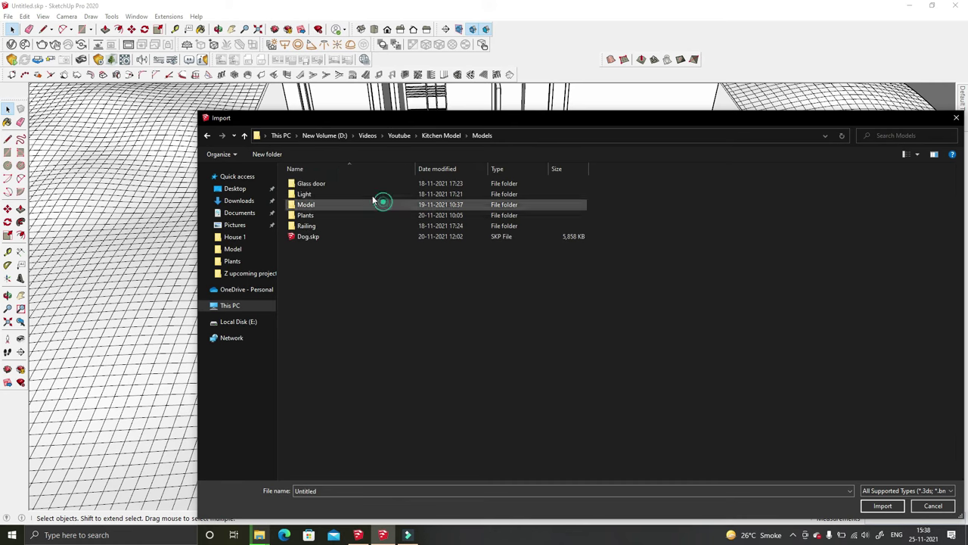
pyautogui.doubleClick(321, 216)
pyautogui.click(330, 178)
pyautogui.click(870, 505)
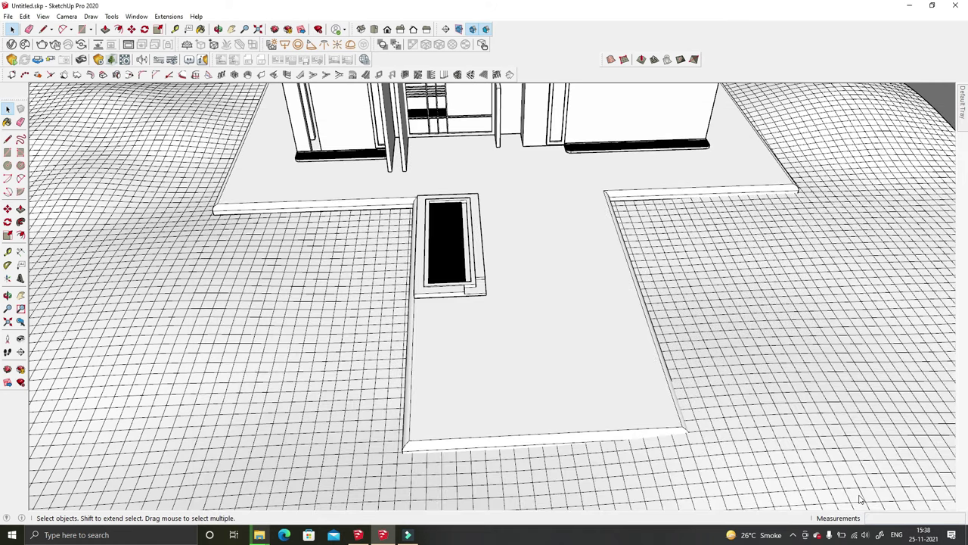
# Step: Place the imported plant group and delete the small stray plant inside it
pyautogui.click(612, 334)
pyautogui.moveTo(611, 334)
pyautogui.mouseDown(button='middle')
pyautogui.moveTo(404, 352)
pyautogui.moveTo(441, 300)
pyautogui.moveTo(449, 318)
pyautogui.mouseUp(button='middle')
pyautogui.click(449, 317)
pyautogui.doubleClick(488, 205)
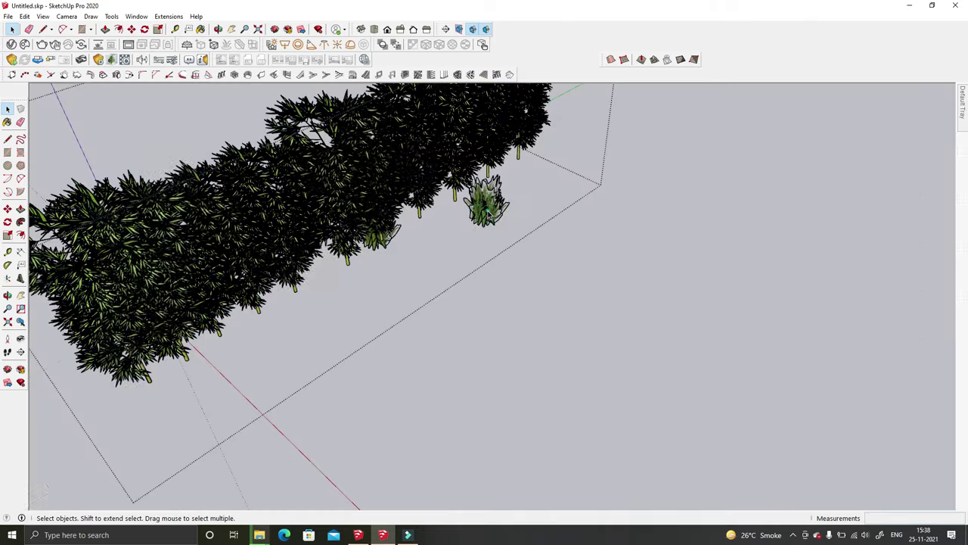
pyautogui.click(488, 204)
pyautogui.click(488, 206)
pyautogui.press('Delete')
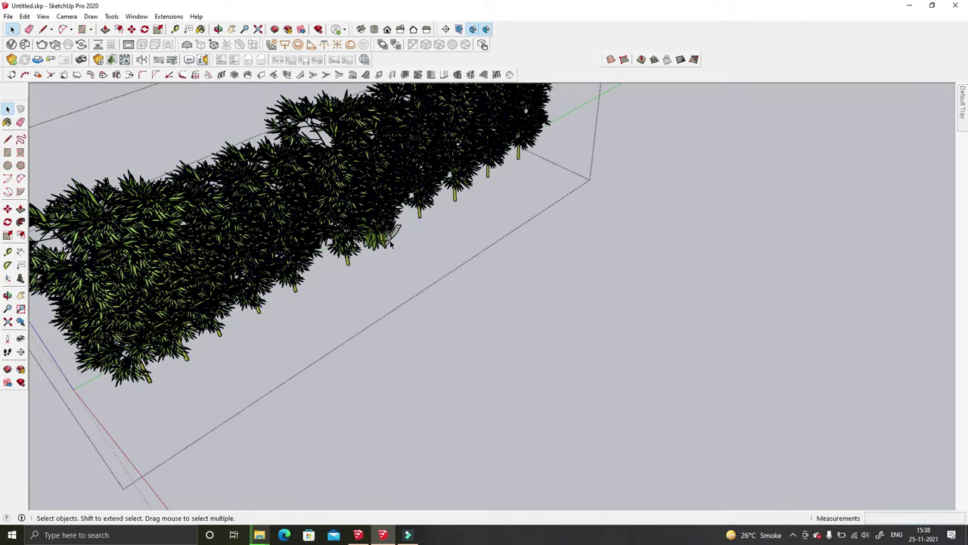
pyautogui.click(569, 312)
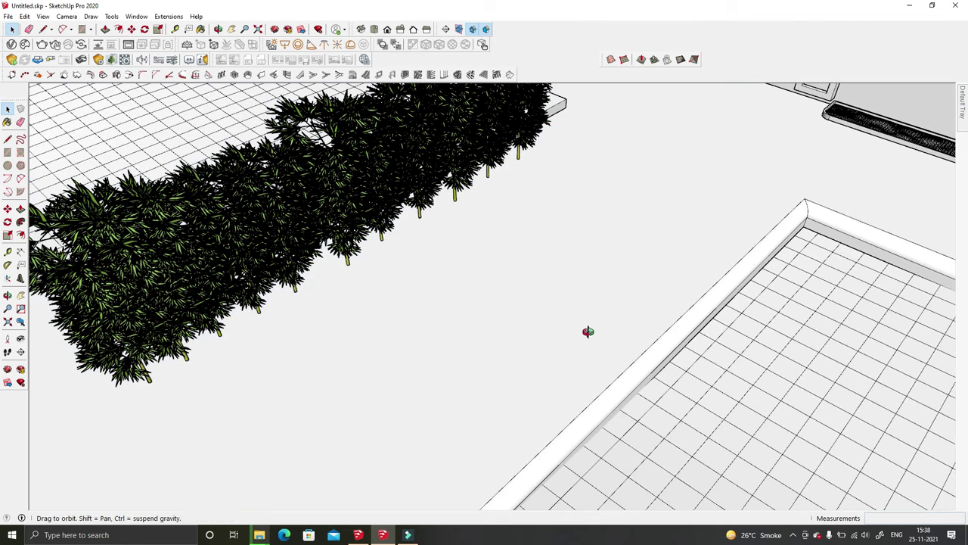
# Step: Reposition the plant group, shifting it down and to the left
pyautogui.moveTo(583, 330); pyautogui.dragTo(348, 290, button='middle')
pyautogui.click(348, 290)
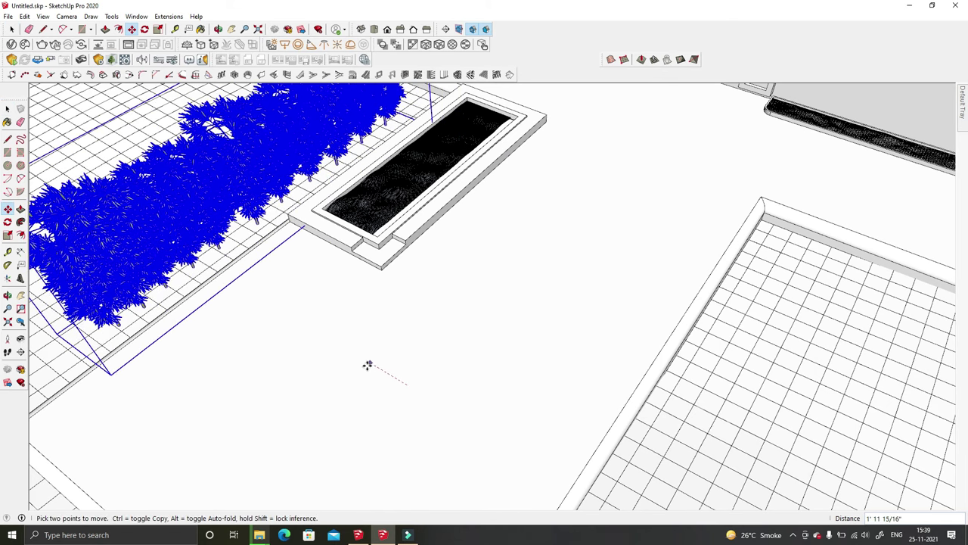
pyautogui.click(389, 381)
pyautogui.moveTo(437, 361)
pyautogui.mouseDown(button='middle')
pyautogui.moveTo(692, 328)
pyautogui.moveTo(717, 255)
pyautogui.moveTo(569, 269)
pyautogui.mouseUp(button='middle')
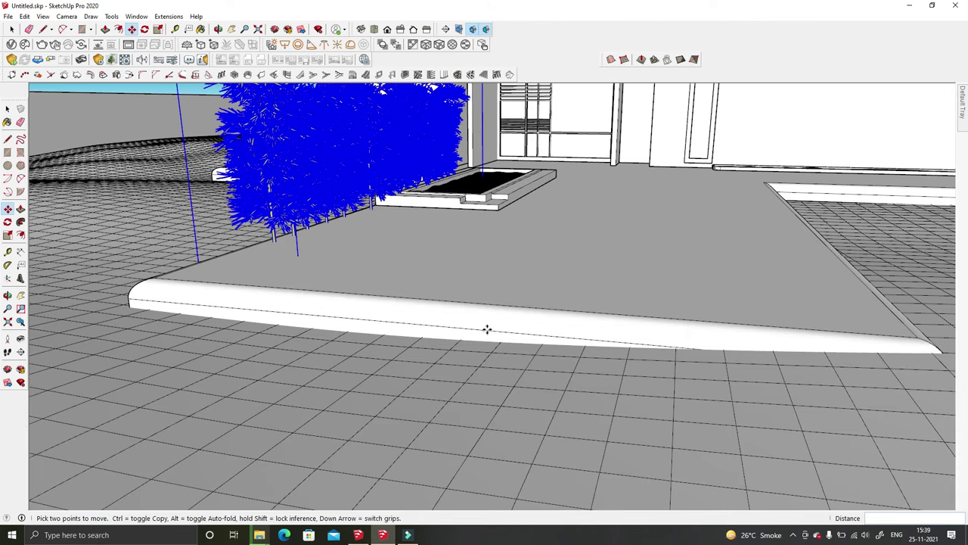
pyautogui.click(771, 106)
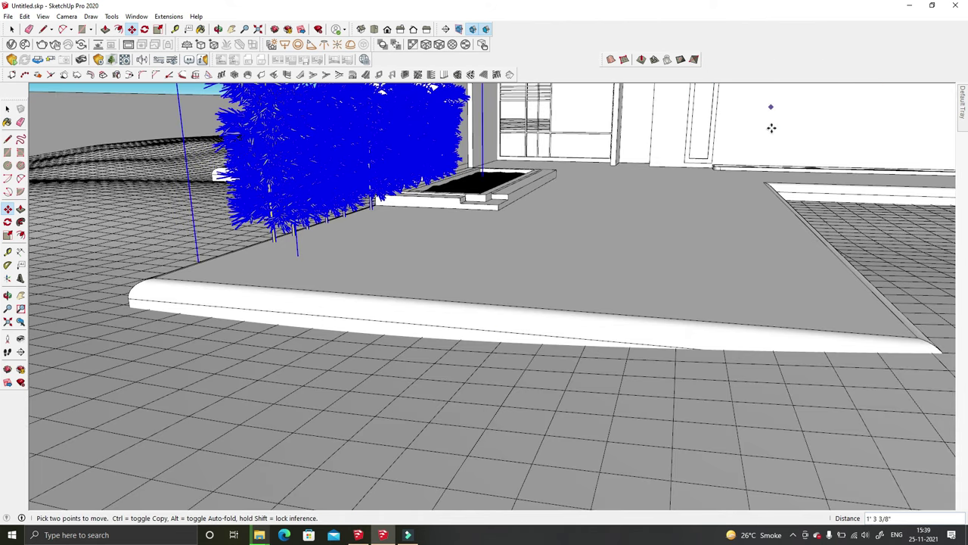
pyautogui.click(718, 257)
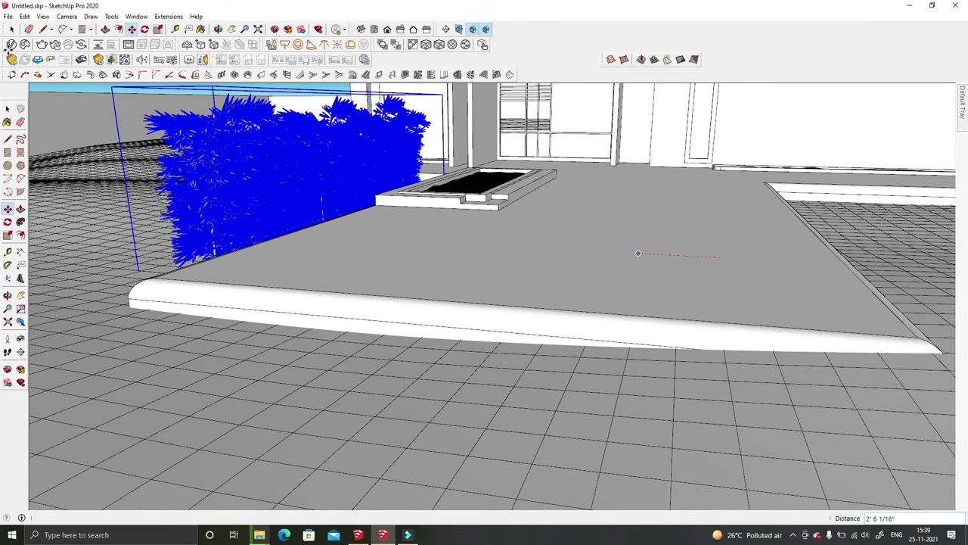
pyautogui.click(12, 29)
# Step: Move the plant row beside the long planter at the entrance
pyautogui.moveTo(387, 319)
pyautogui.mouseDown(button='middle')
pyautogui.moveTo(480, 335)
pyautogui.moveTo(297, 354)
pyautogui.moveTo(424, 342)
pyautogui.moveTo(141, 44)
pyautogui.mouseUp(button='middle')
pyautogui.scroll(3, 338, 261)
pyautogui.click(339, 261)
pyautogui.click(351, 429)
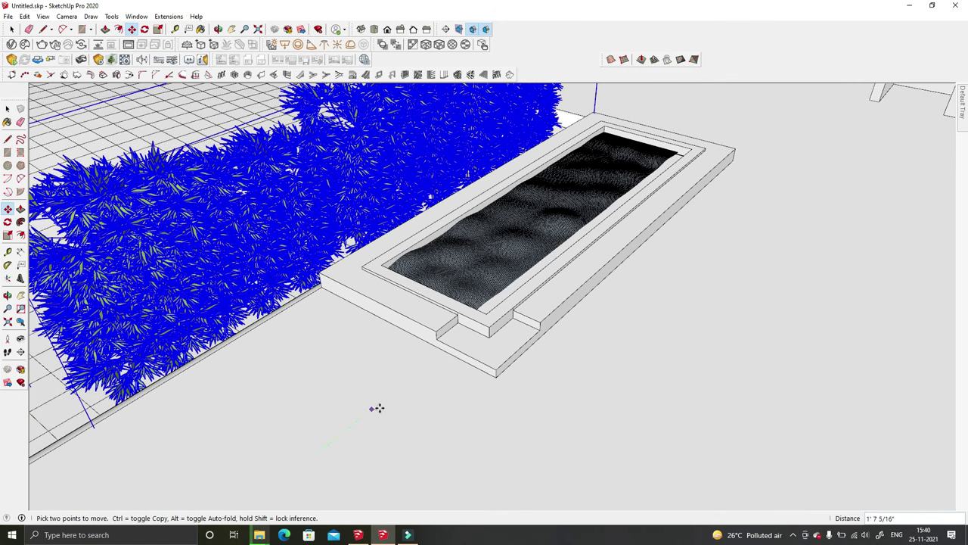
pyautogui.click(380, 402)
pyautogui.click(12, 29)
pyautogui.moveTo(372, 388); pyautogui.dragTo(455, 458)
pyautogui.moveTo(484, 441)
pyautogui.mouseDown(button='middle')
pyautogui.moveTo(443, 445)
pyautogui.moveTo(567, 435)
pyautogui.moveTo(128, 195)
pyautogui.mouseUp(button='middle')
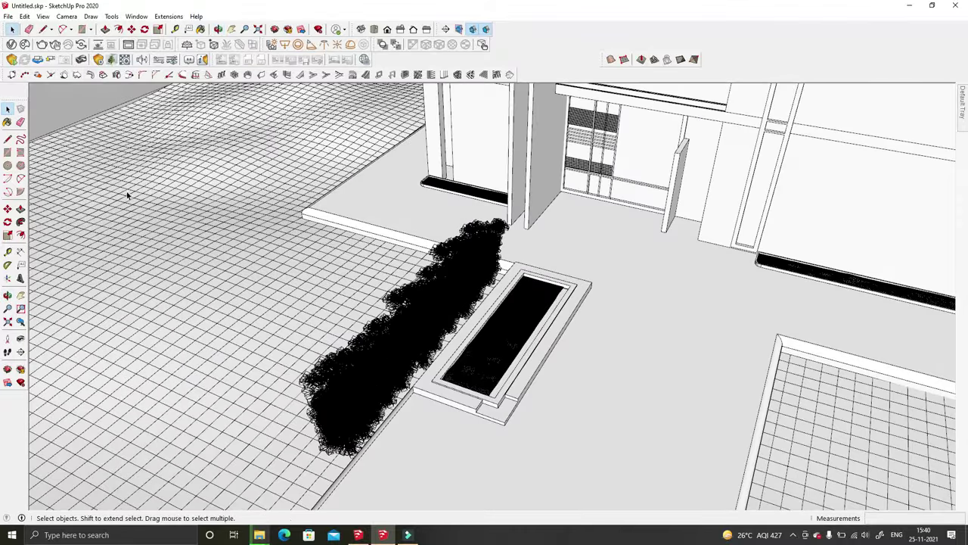
# Step: Import 4 Plant.skp and place it near the right side of the slab
pyautogui.click(7, 17)
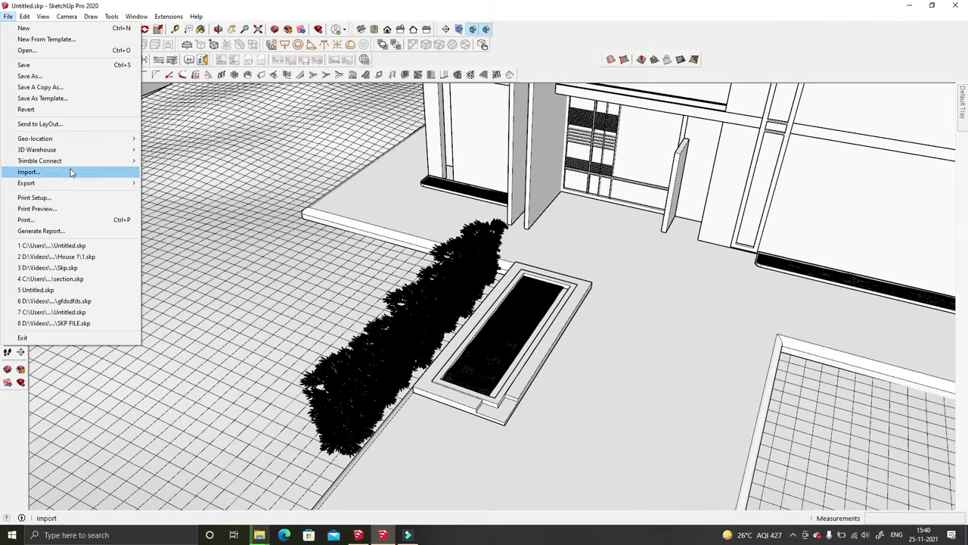
pyautogui.click(71, 173)
pyautogui.press('Down')
pyautogui.press('Down')
pyautogui.press('Up')
pyautogui.click(882, 505)
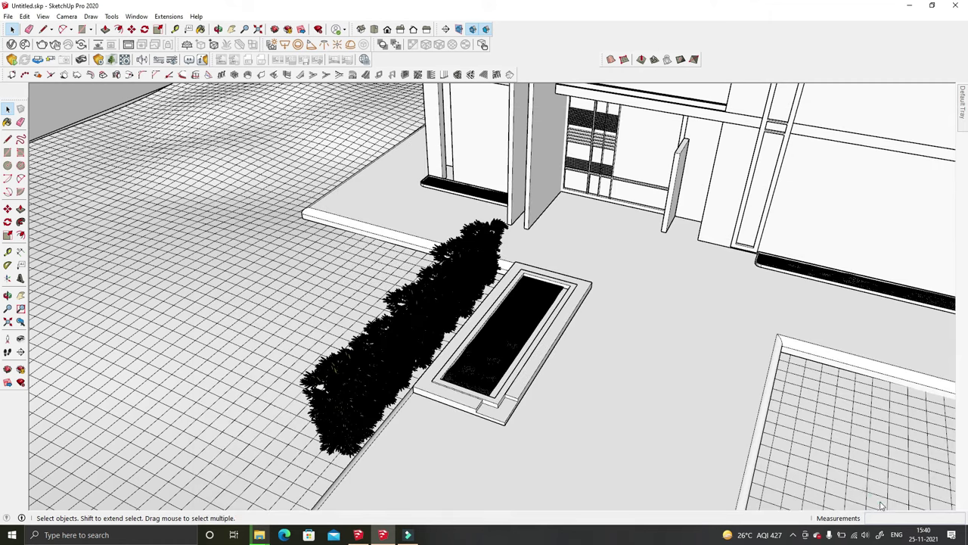
pyautogui.click(621, 425)
pyautogui.moveTo(405, 342); pyautogui.dragTo(103, 374, button='middle')
# Step: Re-import the plant model twice, undoing and cancelling the unwanted placements
pyautogui.click(8, 15)
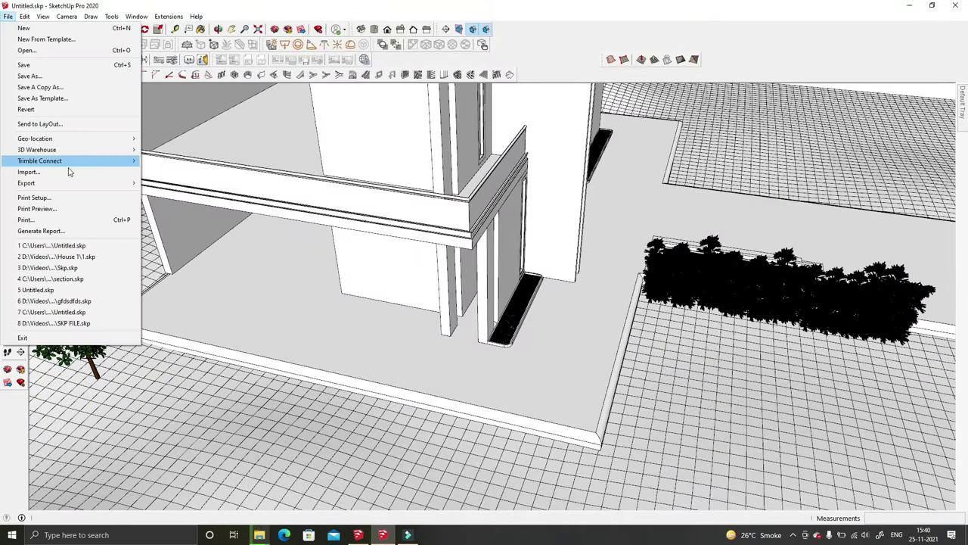
pyautogui.click(67, 158)
pyautogui.click(329, 216)
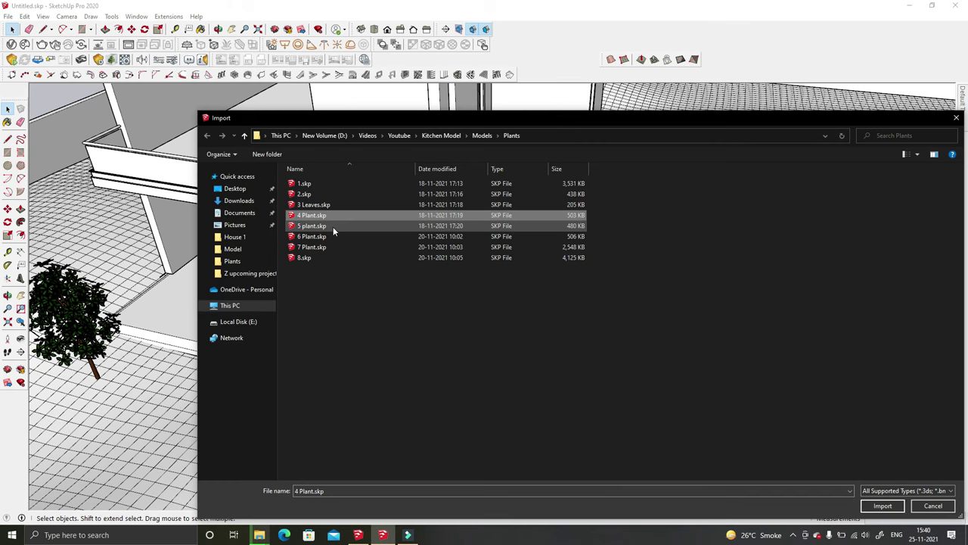
pyautogui.doubleClick(330, 217)
pyautogui.click(538, 340)
pyautogui.hotkey('ctrl', 'z')
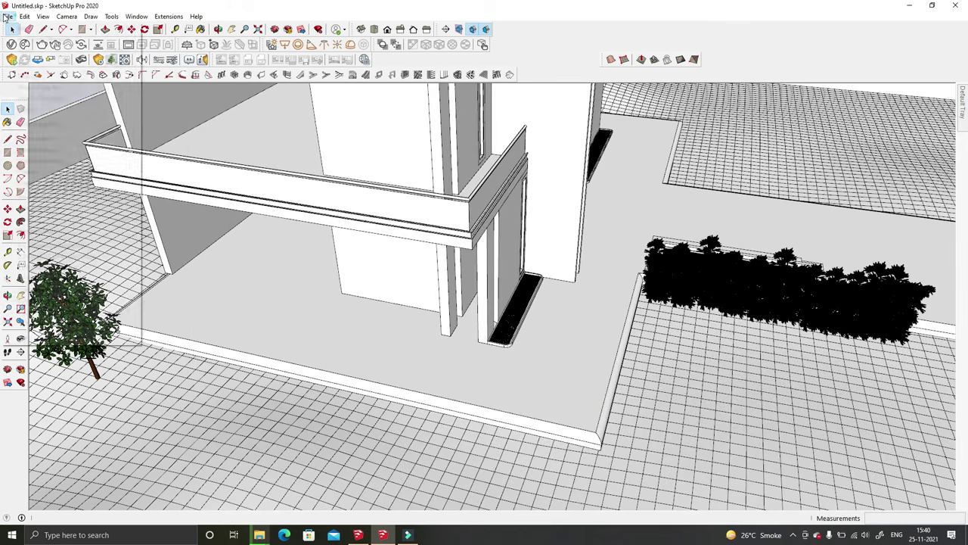
pyautogui.click(7, 16)
pyautogui.click(34, 174)
pyautogui.click(793, 488)
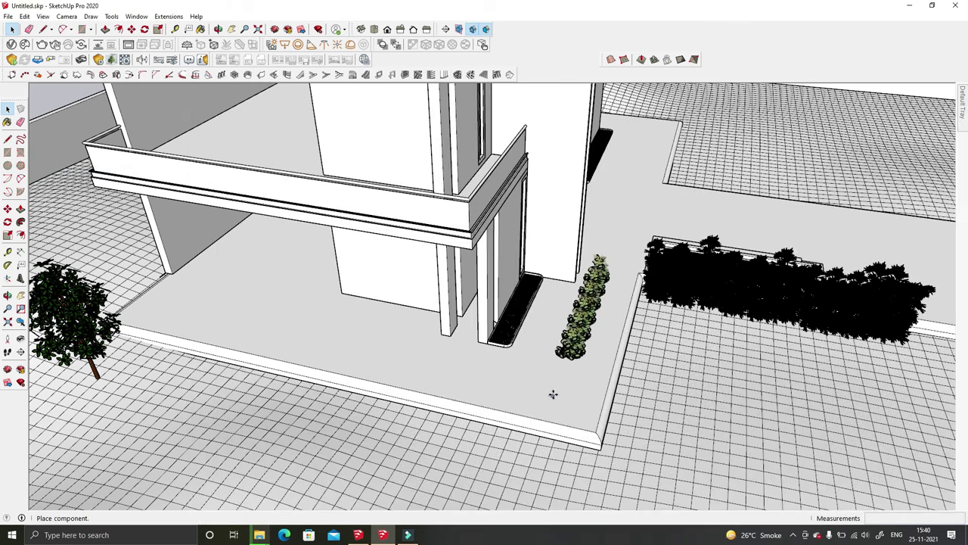
pyautogui.press('Escape')
# Step: Import the palm plant model and drop it on the floor near the building
pyautogui.click(7, 16)
pyautogui.click(34, 173)
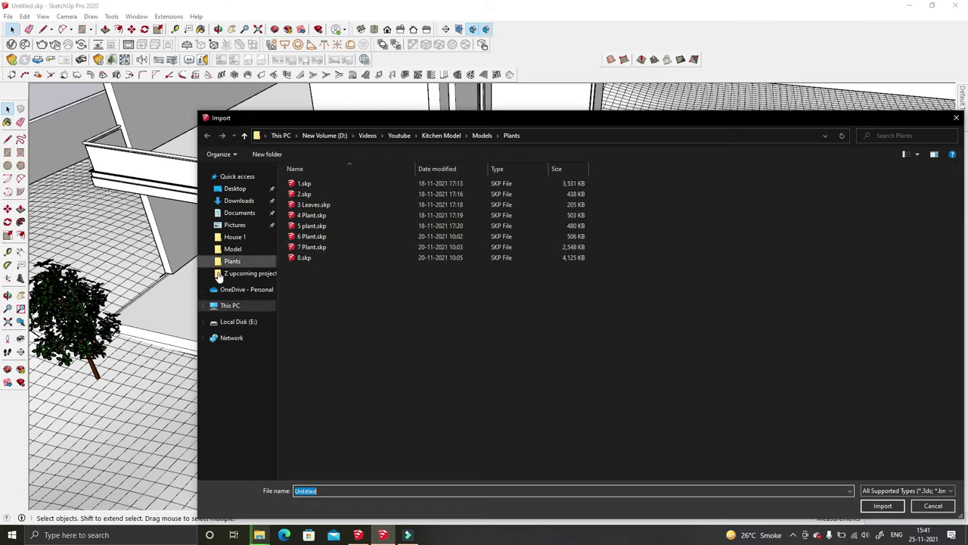
pyautogui.click(883, 508)
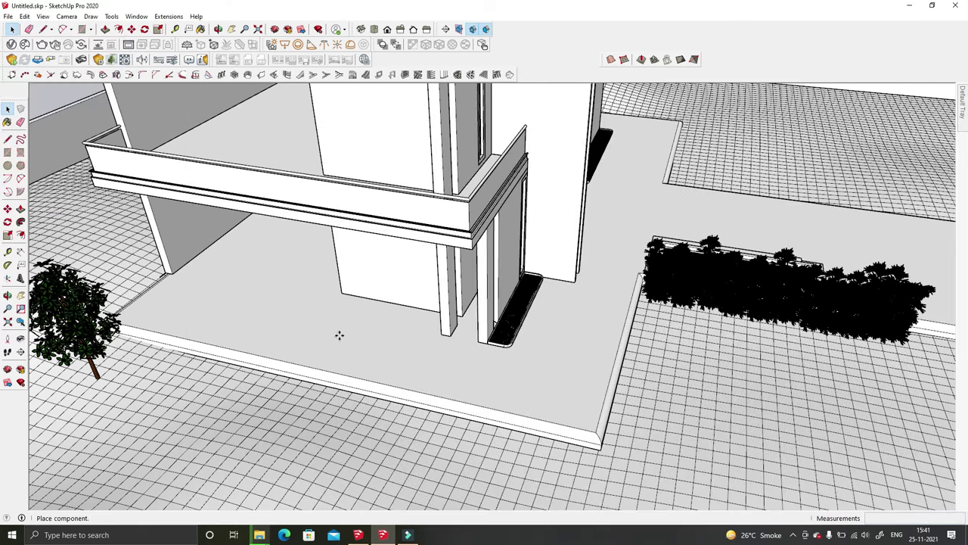
pyautogui.click(546, 373)
# Step: Move the palm to a new spot and scale it down
pyautogui.press('m')
pyautogui.moveTo(417, 385); pyautogui.dragTo(438, 382, button='middle')
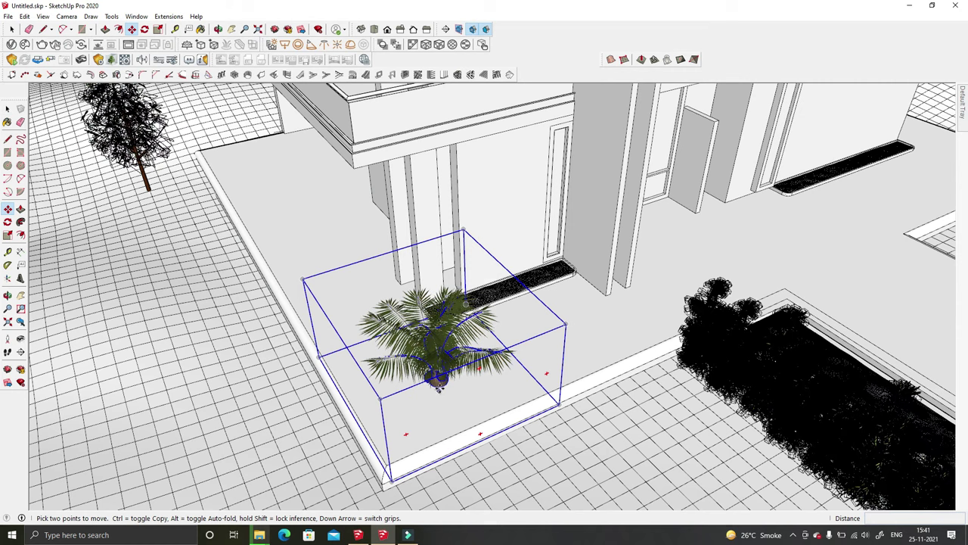
pyautogui.click(438, 382)
pyautogui.click(571, 345)
pyautogui.click(158, 29)
pyautogui.moveTo(492, 317)
pyautogui.mouseDown(button='middle')
pyautogui.moveTo(667, 313)
pyautogui.moveTo(622, 270)
pyautogui.mouseUp(button='middle')
pyautogui.click(618, 268)
# Step: Move the palm toward the planter by the pillar, nudging it into the planter
pyautogui.click(132, 28)
pyautogui.click(477, 445)
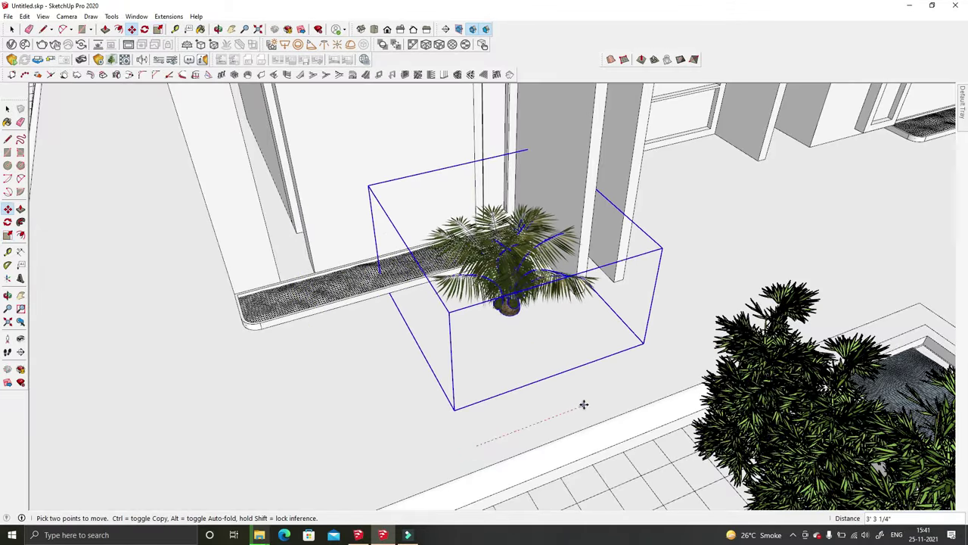
pyautogui.moveTo(481, 365); pyautogui.dragTo(481, 384, button='middle')
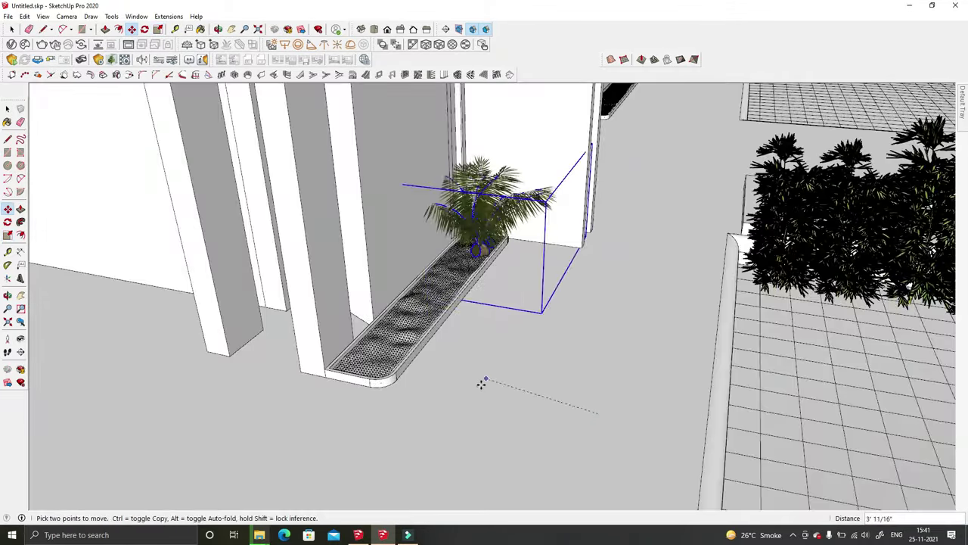
pyautogui.moveTo(469, 388)
pyautogui.mouseDown(button='middle')
pyautogui.moveTo(462, 313)
pyautogui.moveTo(512, 377)
pyautogui.mouseUp(button='middle')
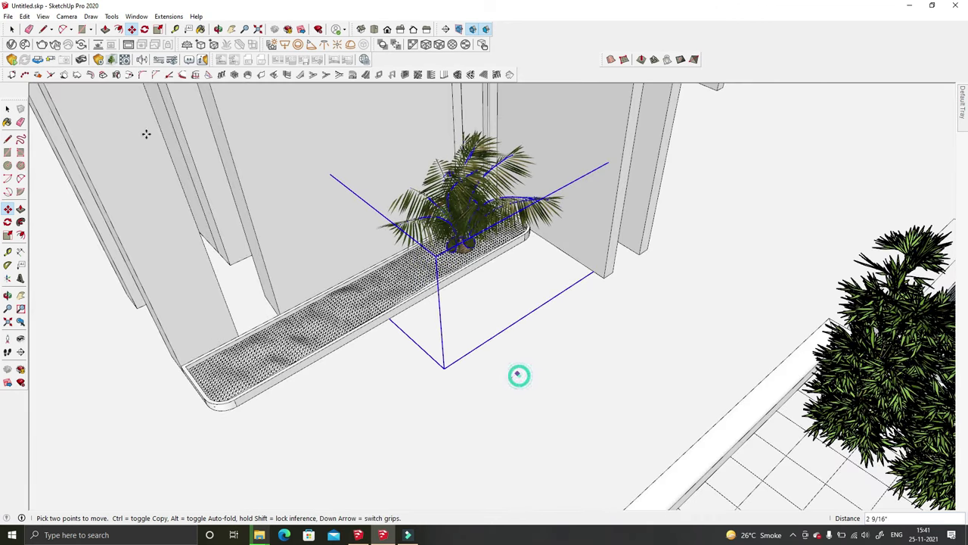
pyautogui.press('q')
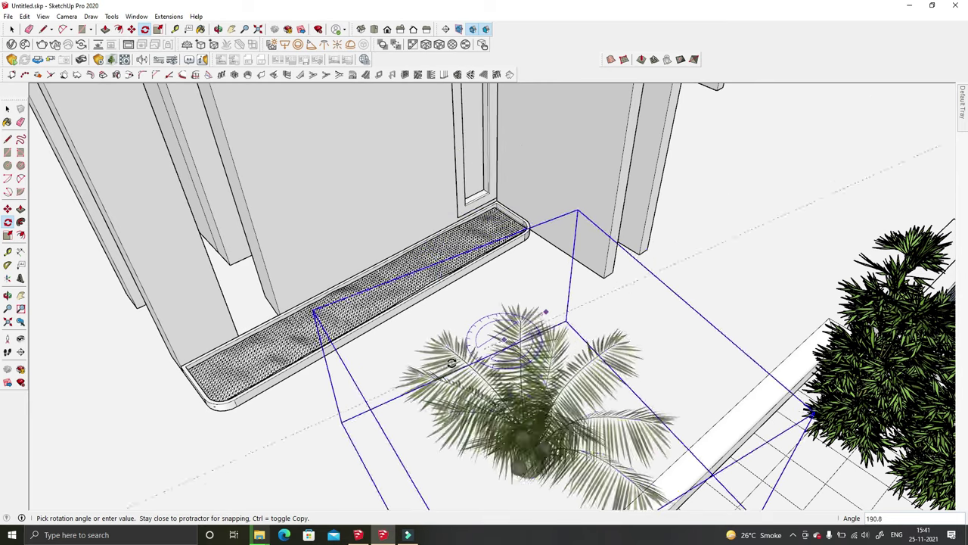
pyautogui.moveTo(560, 369); pyautogui.dragTo(568, 262, button='middle')
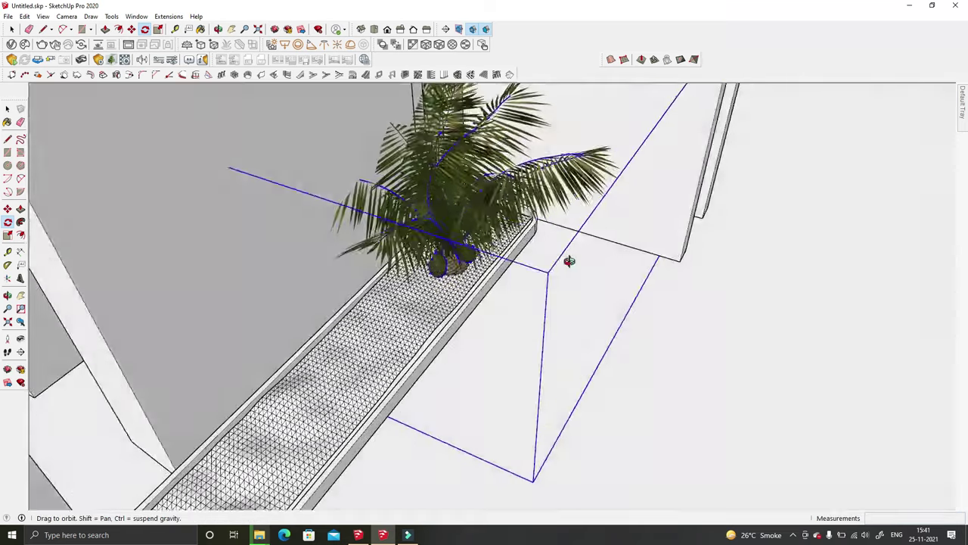
pyautogui.press('m')
pyautogui.click(644, 405)
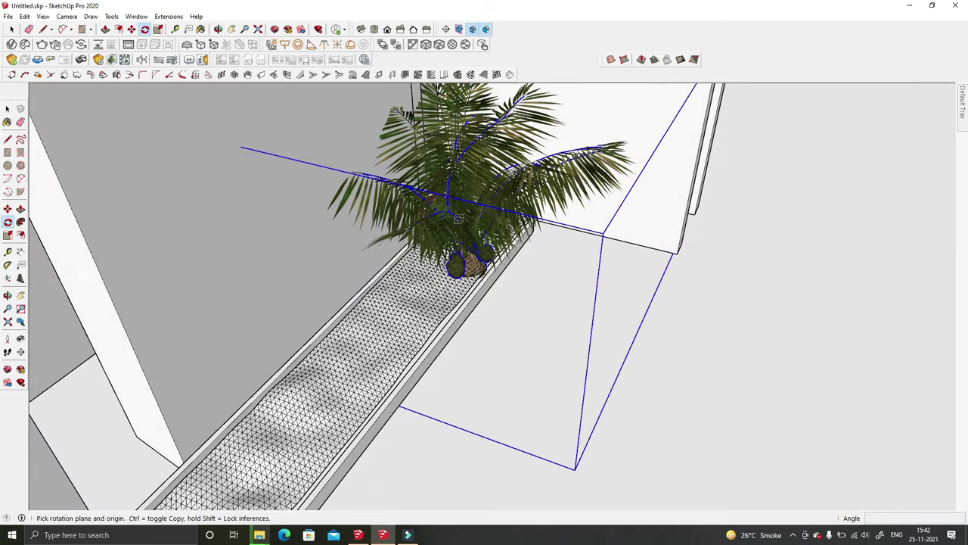
pyautogui.scroll(4, 459, 219)
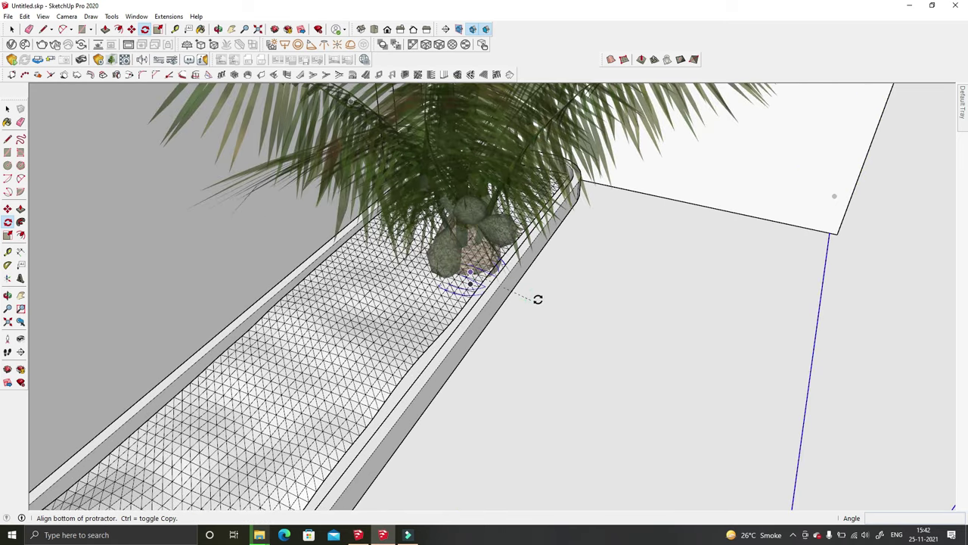
pyautogui.scroll(-3, 538, 299)
# Step: Rotate and slightly narrow the palm, then move it into the planter corner
pyautogui.click(538, 300)
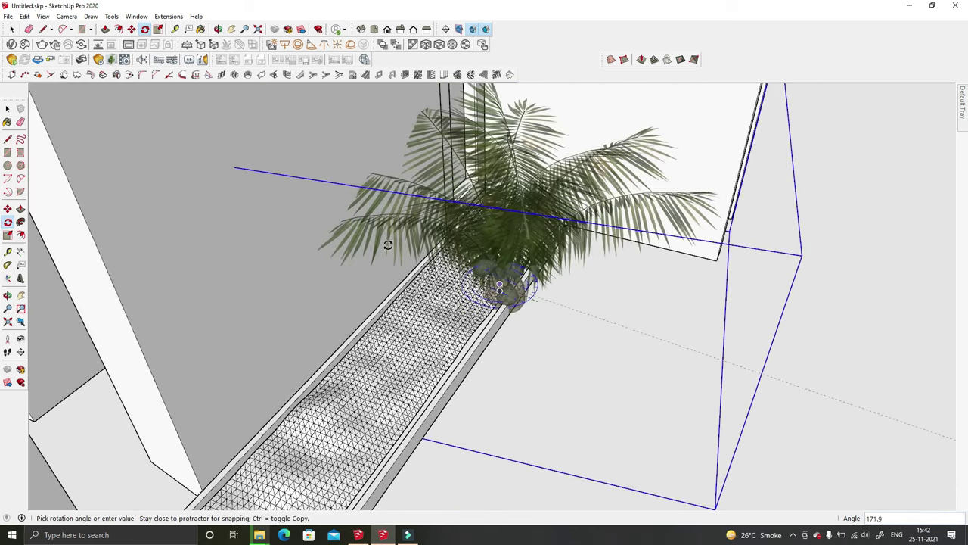
pyautogui.moveTo(396, 247)
pyautogui.mouseDown(button='middle')
pyautogui.moveTo(456, 391)
pyautogui.moveTo(580, 411)
pyautogui.mouseUp(button='middle')
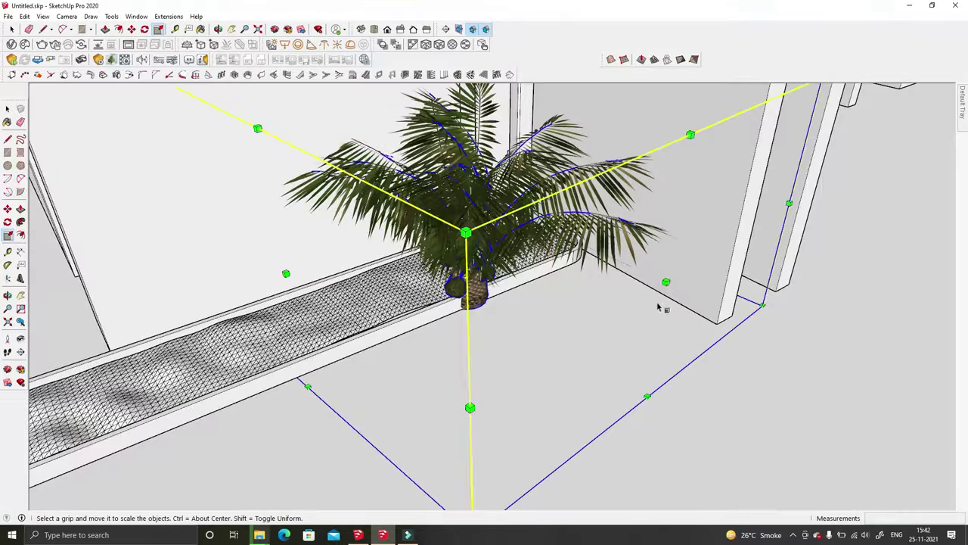
pyautogui.moveTo(667, 285)
pyautogui.mouseDown()
pyautogui.moveTo(598, 257)
pyautogui.moveTo(572, 282)
pyautogui.mouseUp()
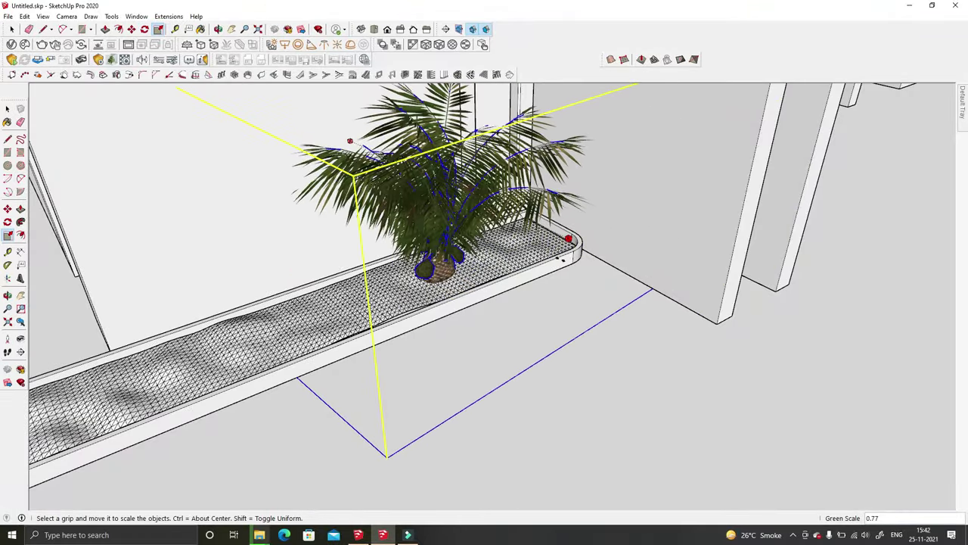
pyautogui.moveTo(427, 348)
pyautogui.mouseDown(button='middle')
pyautogui.moveTo(454, 373)
pyautogui.moveTo(443, 447)
pyautogui.moveTo(516, 396)
pyautogui.moveTo(594, 435)
pyautogui.moveTo(687, 187)
pyautogui.mouseUp(button='middle')
pyautogui.click(595, 435)
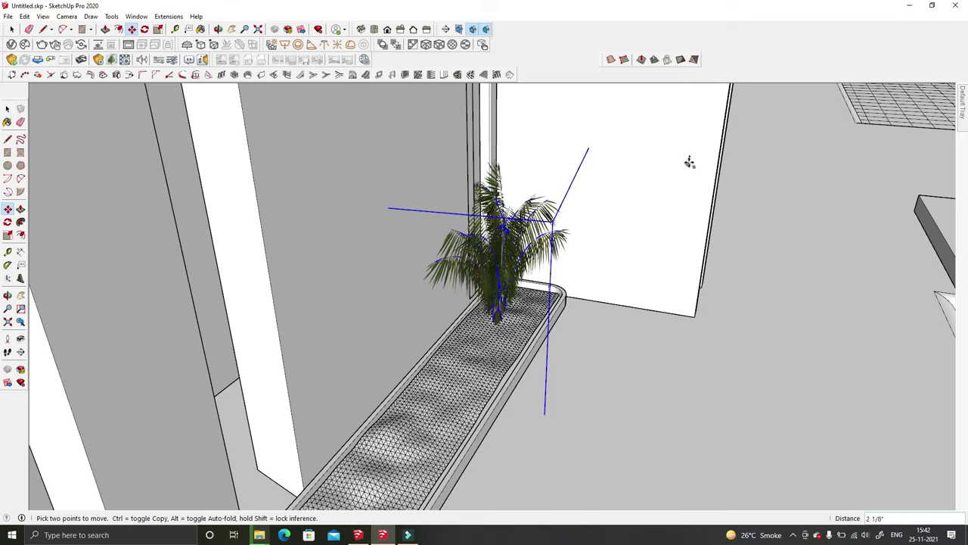
pyautogui.moveTo(661, 225); pyautogui.dragTo(563, 389, button='middle')
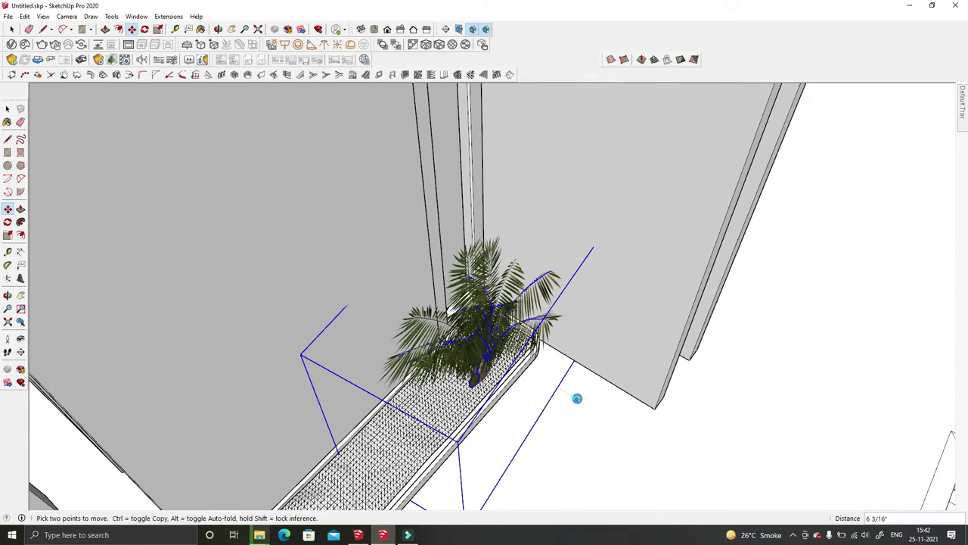
# Step: Place a copy of the palm along the planter using Move with Ctrl
pyautogui.click(158, 30)
pyautogui.moveTo(485, 318); pyautogui.dragTo(569, 315, button='middle')
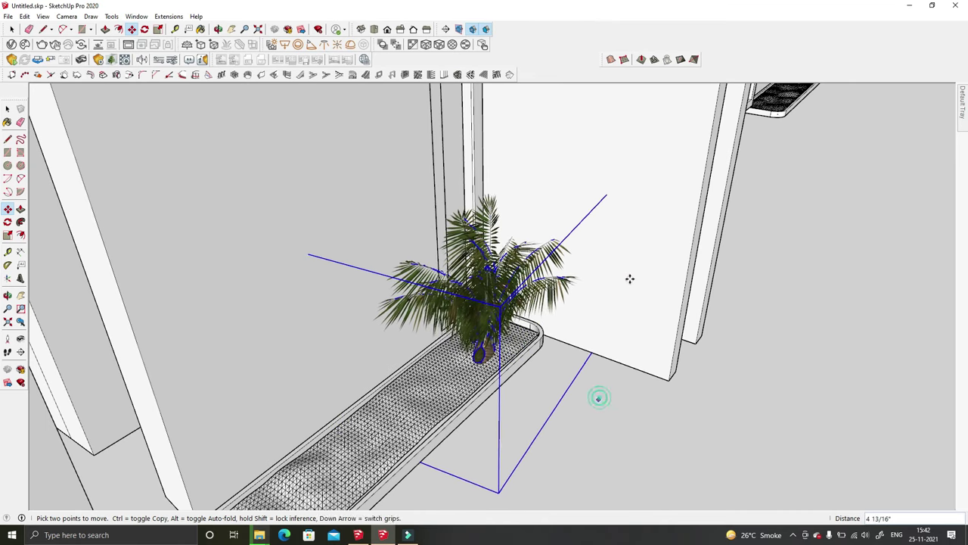
pyautogui.moveTo(484, 302); pyautogui.dragTo(529, 325, button='middle')
pyautogui.press('m')
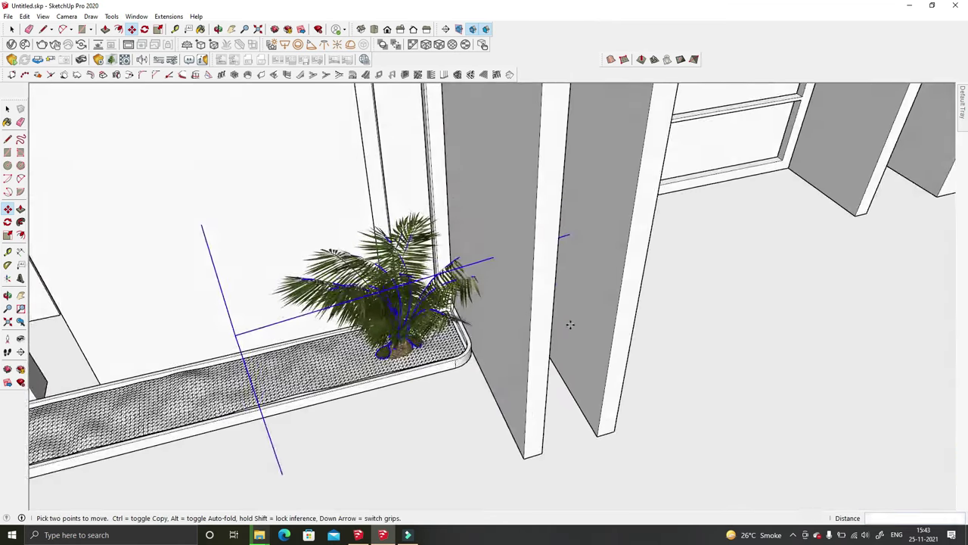
pyautogui.click(500, 415)
pyautogui.press('ctrl')
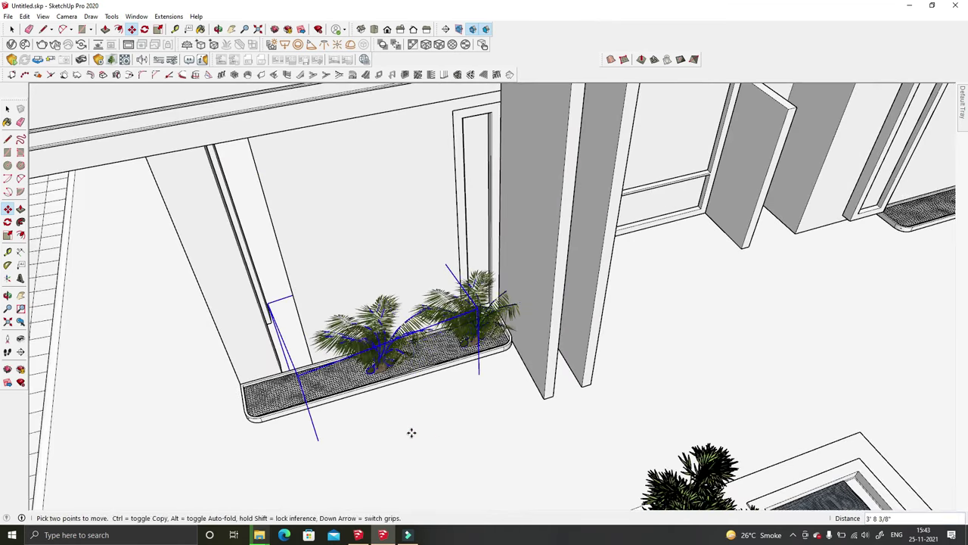
# Step: Array three palm copies along the planter, then undo the array
pyautogui.write('3')
pyautogui.press('Return')
pyautogui.hotkey('ctrl', 'z')
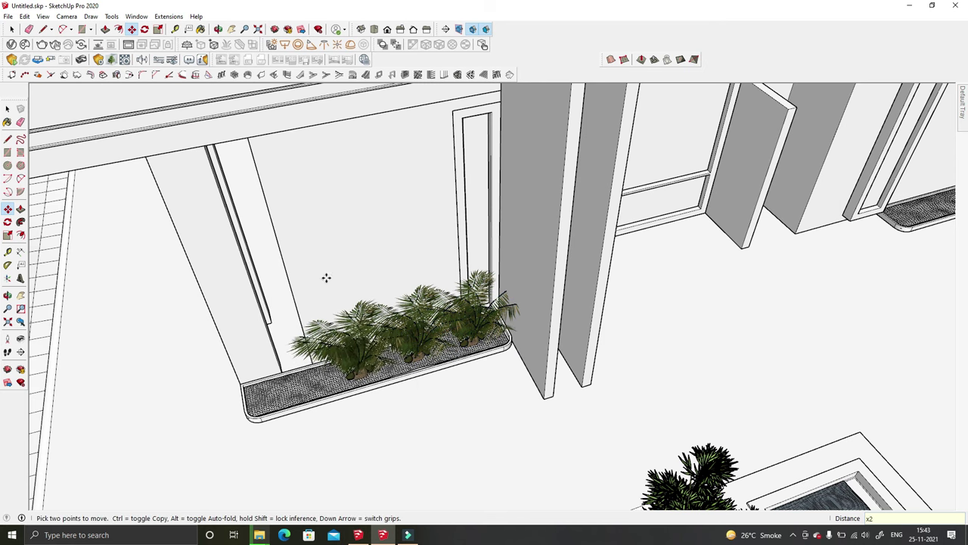
pyautogui.scroll(3, 348, 368)
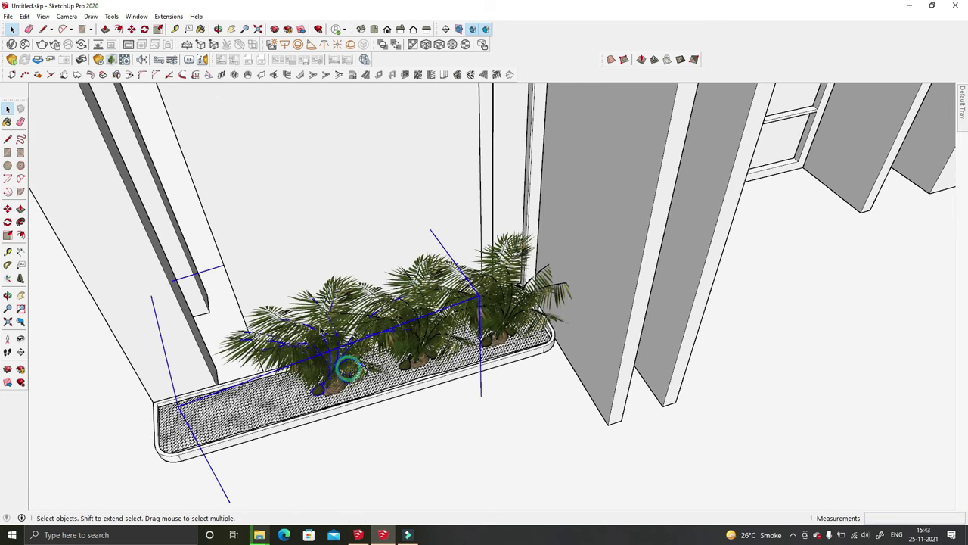
pyautogui.scroll(-2, 590, 249)
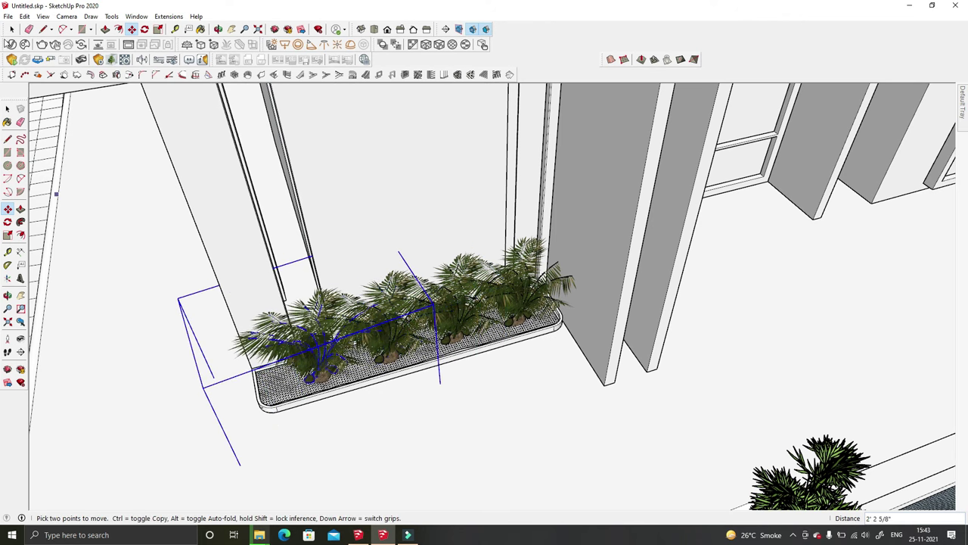
pyautogui.moveTo(255, 227); pyautogui.dragTo(406, 346, button='middle')
pyautogui.moveTo(498, 295); pyautogui.dragTo(658, 70, button='middle')
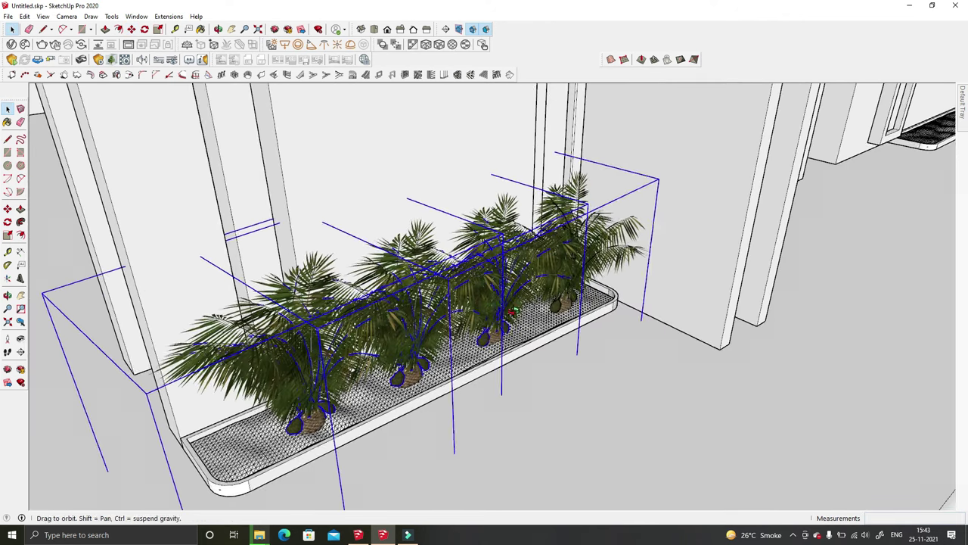
# Step: Show the JHS PowerBar toolbar, then close it again
pyautogui.rightClick(740, 47)
pyautogui.click(776, 211)
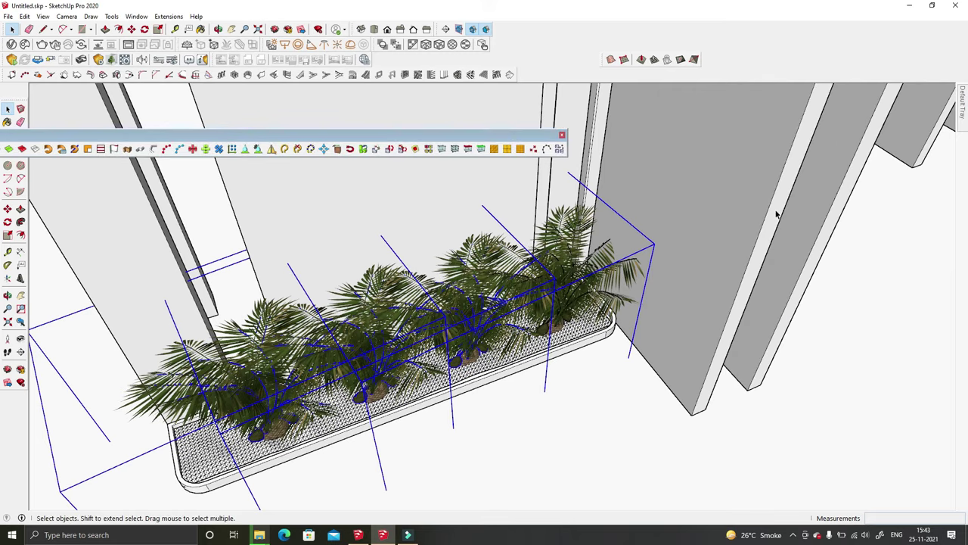
pyautogui.moveTo(401, 153)
pyautogui.mouseDown(button='middle')
pyautogui.moveTo(621, 134)
pyautogui.moveTo(356, 343)
pyautogui.moveTo(234, 371)
pyautogui.mouseUp(button='middle')
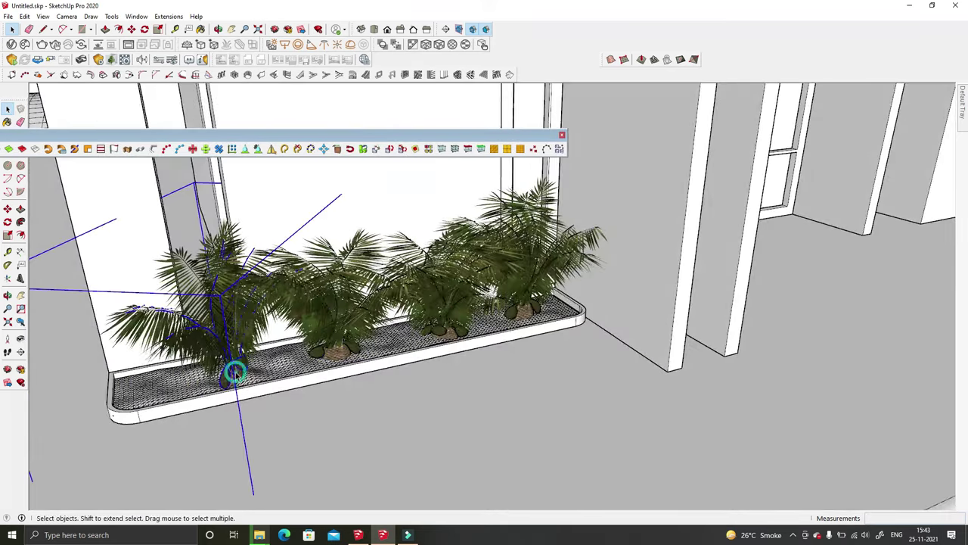
pyautogui.click(562, 137)
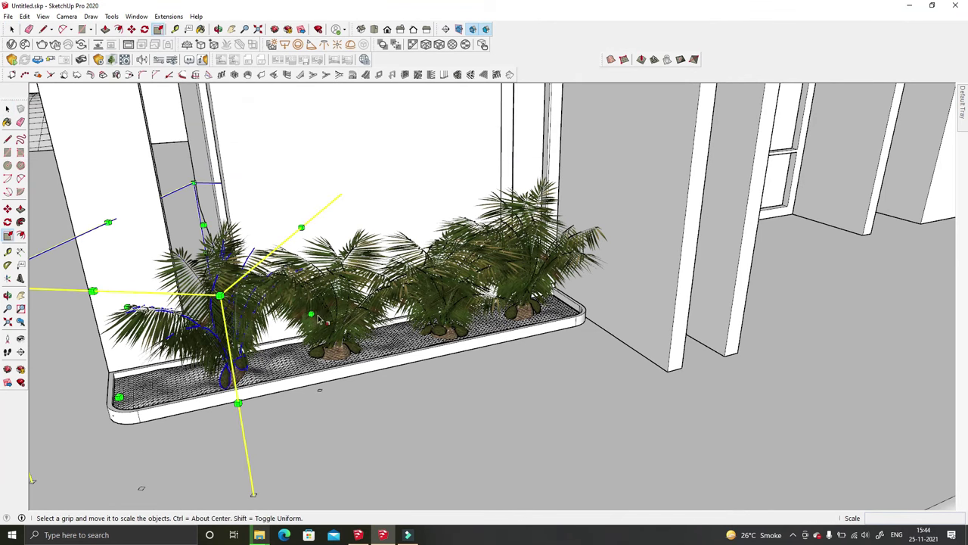
pyautogui.moveTo(318, 321); pyautogui.dragTo(425, 388, button='middle')
# Step: Cancel a started move and enlarge the selected palms with Scale
pyautogui.press('m')
pyautogui.click(425, 388)
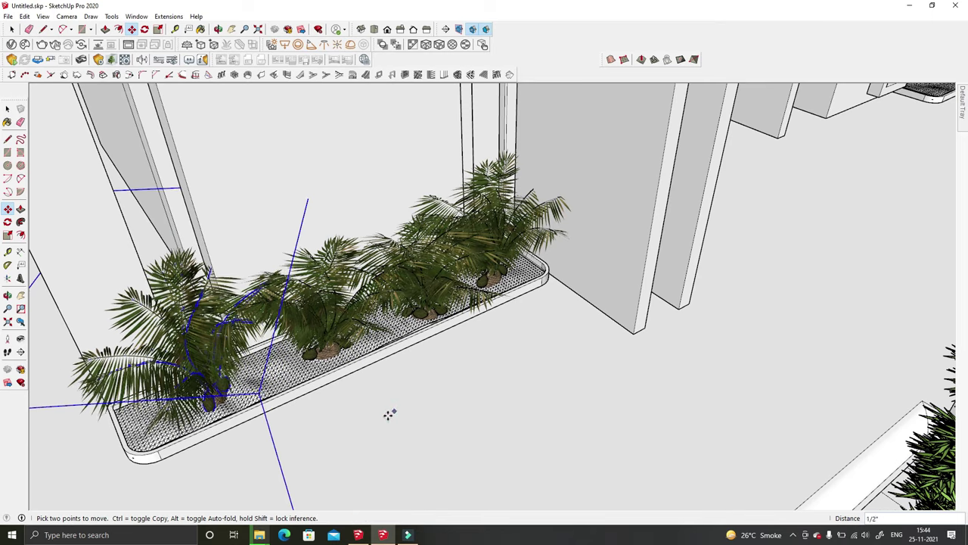
pyautogui.press('space')
pyautogui.moveTo(389, 414); pyautogui.dragTo(443, 315, button='middle')
pyautogui.press('s')
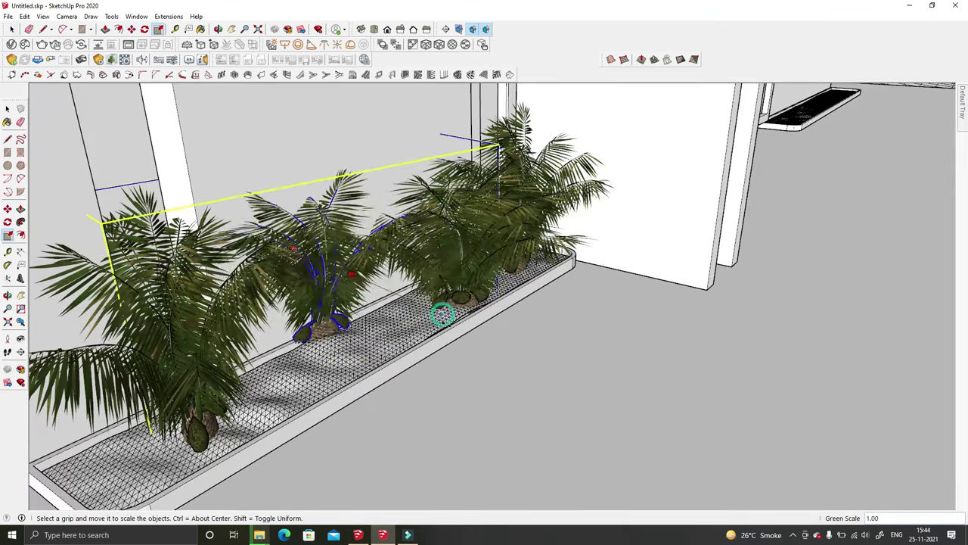
pyautogui.moveTo(443, 315); pyautogui.dragTo(494, 365)
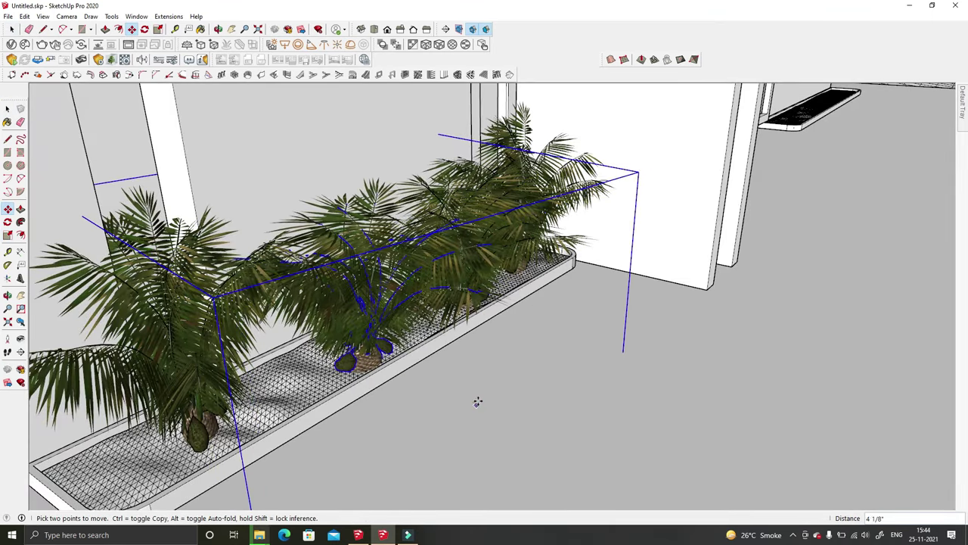
pyautogui.moveTo(464, 401)
pyautogui.mouseDown(button='middle')
pyautogui.moveTo(468, 384)
pyautogui.moveTo(363, 273)
pyautogui.mouseUp(button='middle')
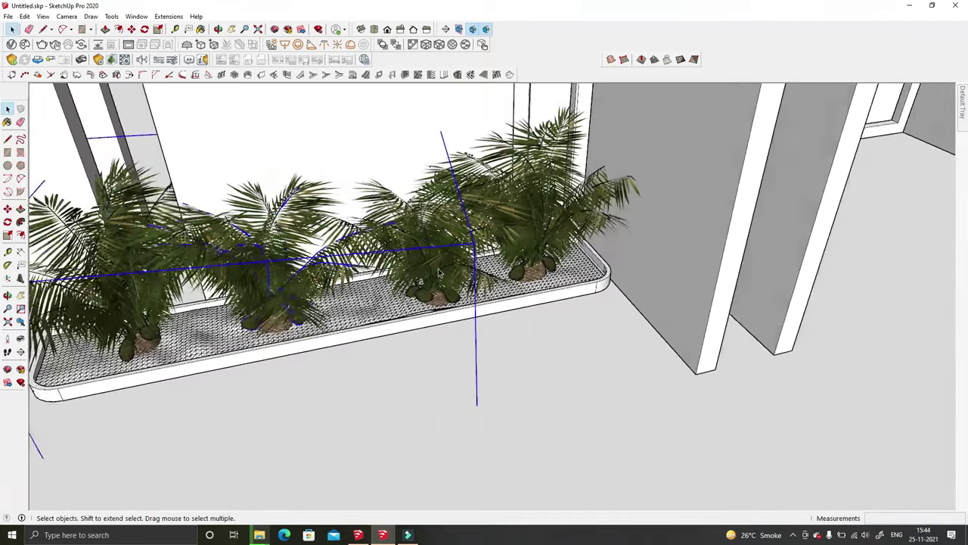
pyautogui.click(158, 28)
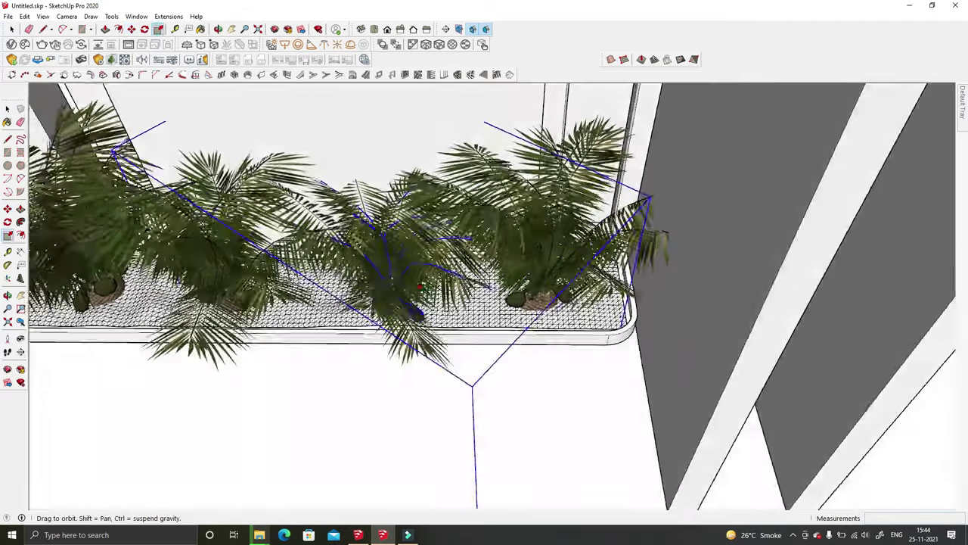
# Step: Pull out to an overhead view of the site and resume moving the copied palm
pyautogui.moveTo(227, 227); pyautogui.dragTo(181, 253, button='middle')
pyautogui.moveTo(281, 260)
pyautogui.mouseDown(button='middle')
pyautogui.moveTo(459, 348)
pyautogui.moveTo(190, 88)
pyautogui.mouseUp(button='middle')
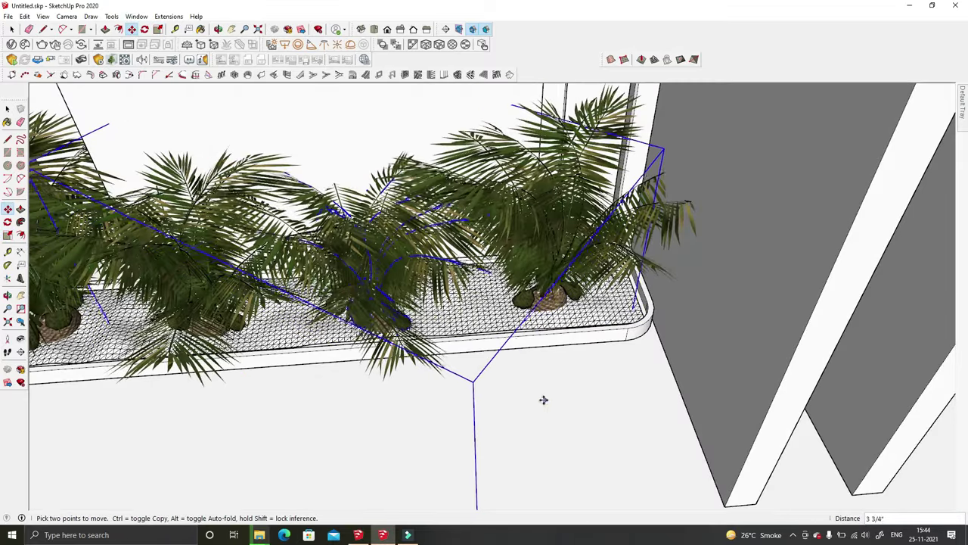
pyautogui.press('space')
pyautogui.moveTo(549, 418); pyautogui.dragTo(421, 392, button='middle')
pyautogui.scroll(-3, 353, 389)
pyautogui.moveTo(352, 389)
pyautogui.mouseDown(button='middle')
pyautogui.moveTo(370, 414)
pyautogui.moveTo(318, 303)
pyautogui.moveTo(378, 393)
pyautogui.mouseUp(button='middle')
pyautogui.scroll(3, 341, 364)
pyautogui.press('m')
pyautogui.moveTo(340, 363)
pyautogui.mouseDown(button='middle')
pyautogui.moveTo(197, 199)
pyautogui.moveTo(300, 460)
pyautogui.mouseUp(button='middle')
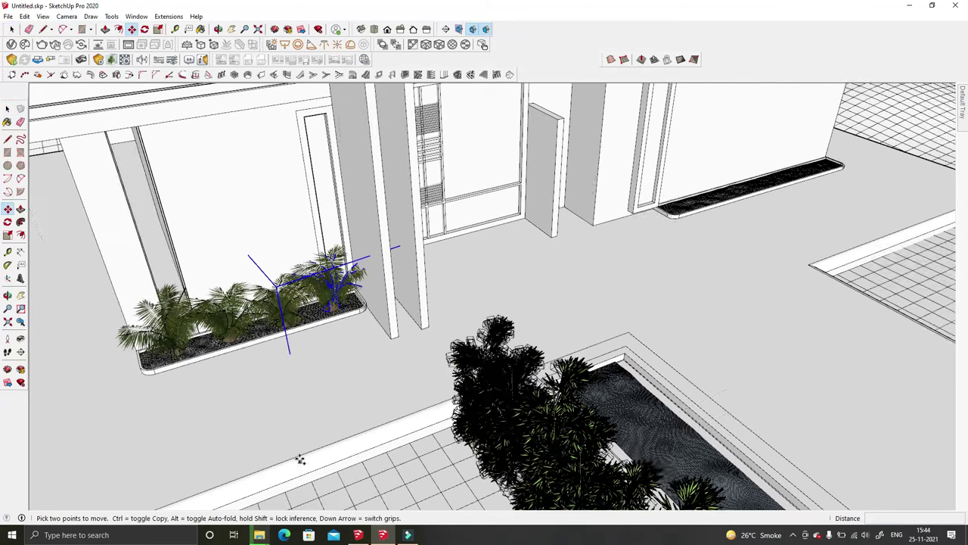
# Step: Place the copied palm beside the right planter and scale it up about 1.4 times
pyautogui.click(636, 287)
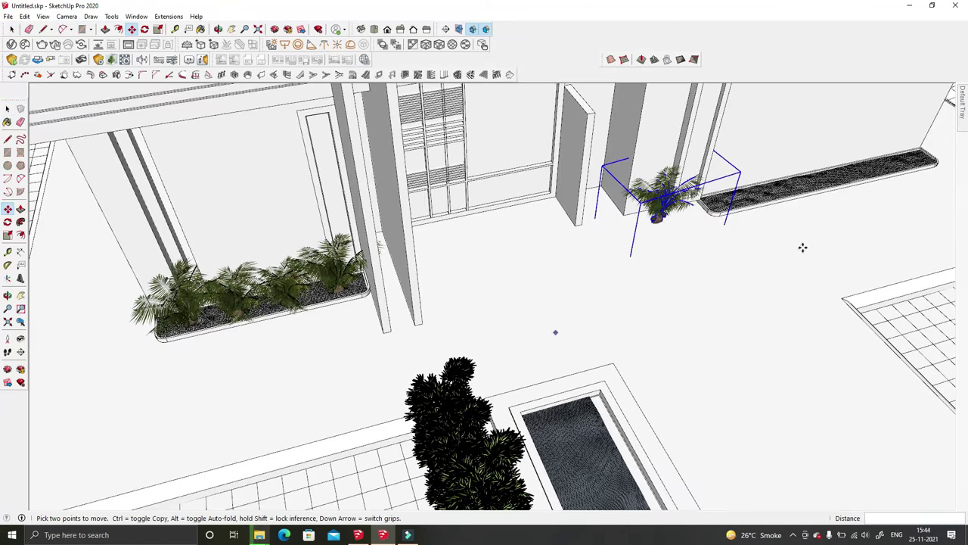
pyautogui.scroll(5, 802, 247)
pyautogui.moveTo(807, 255); pyautogui.dragTo(756, 257, button='middle')
pyautogui.scroll(2, 515, 354)
pyautogui.press('s')
pyautogui.moveTo(469, 281); pyautogui.dragTo(536, 339)
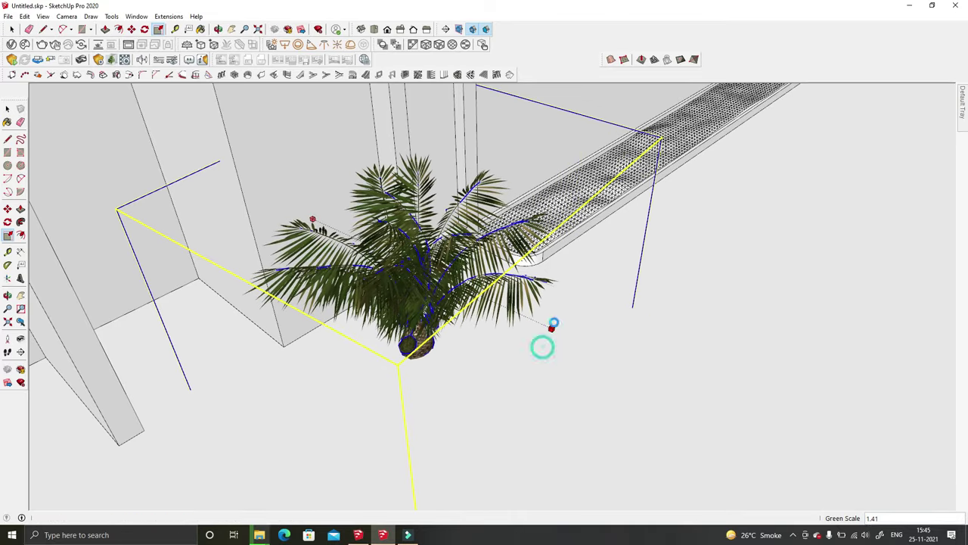
pyautogui.moveTo(553, 325); pyautogui.dragTo(484, 333, button='middle')
# Step: Move the palm to the planter's end and array evenly spaced copies along it
pyautogui.click(132, 29)
pyautogui.click(521, 354)
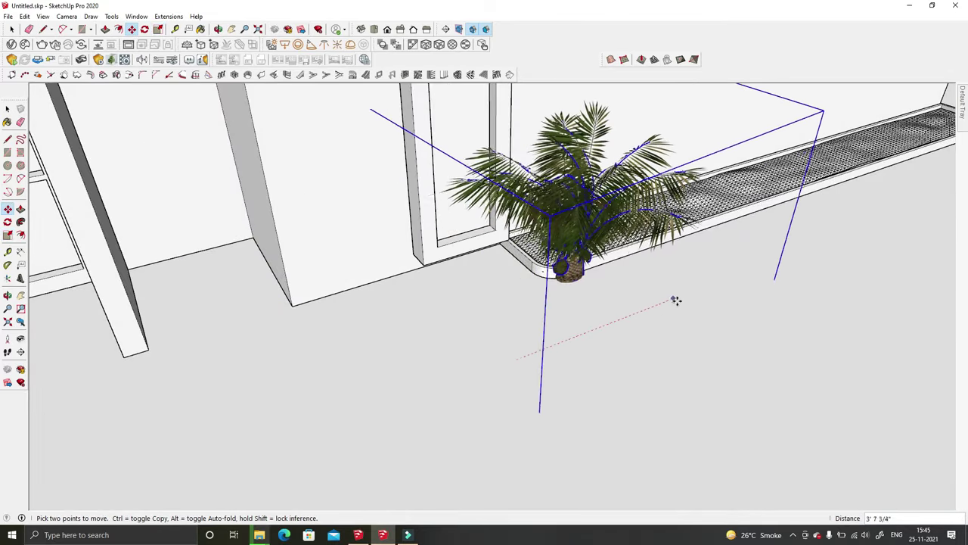
pyautogui.click(700, 292)
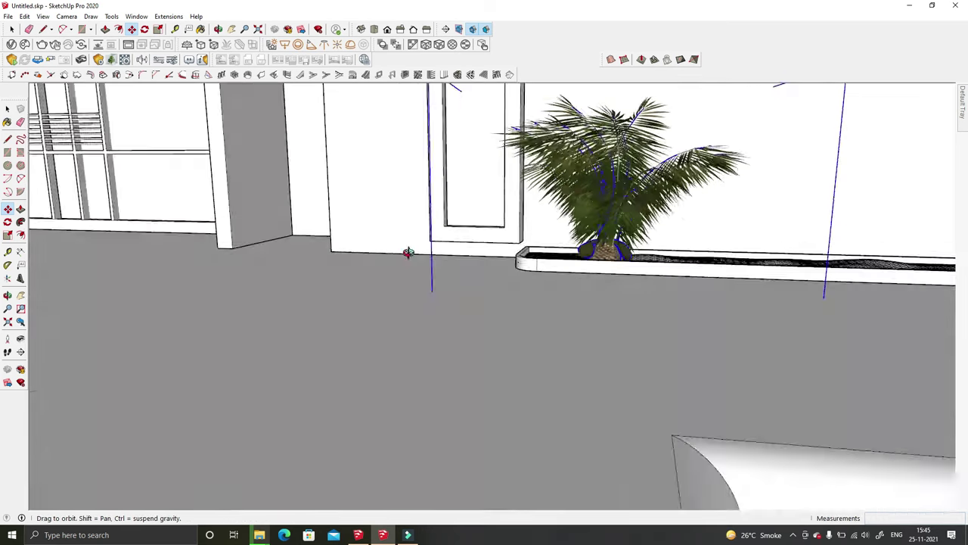
pyautogui.moveTo(580, 393); pyautogui.dragTo(389, 339, button='middle')
pyautogui.scroll(-2, 516, 358)
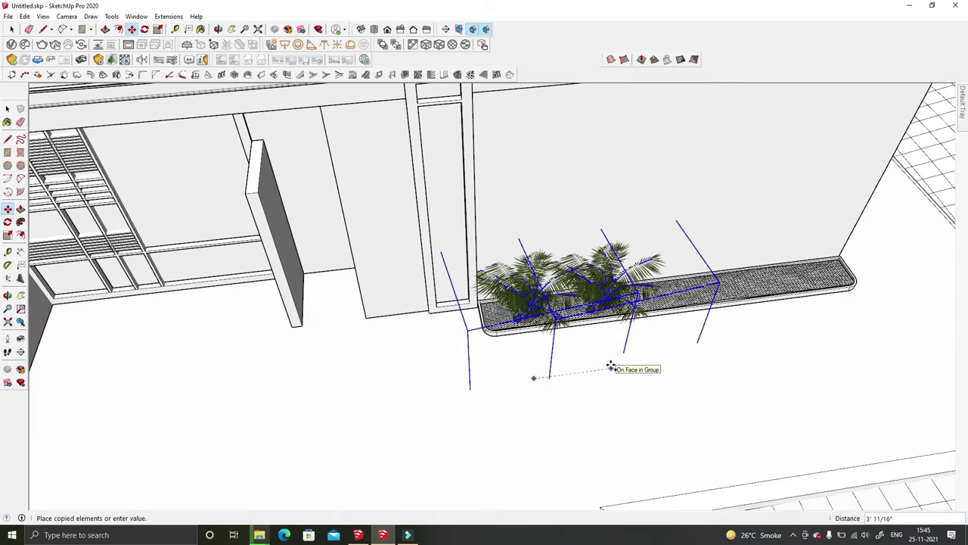
pyautogui.press('Return')
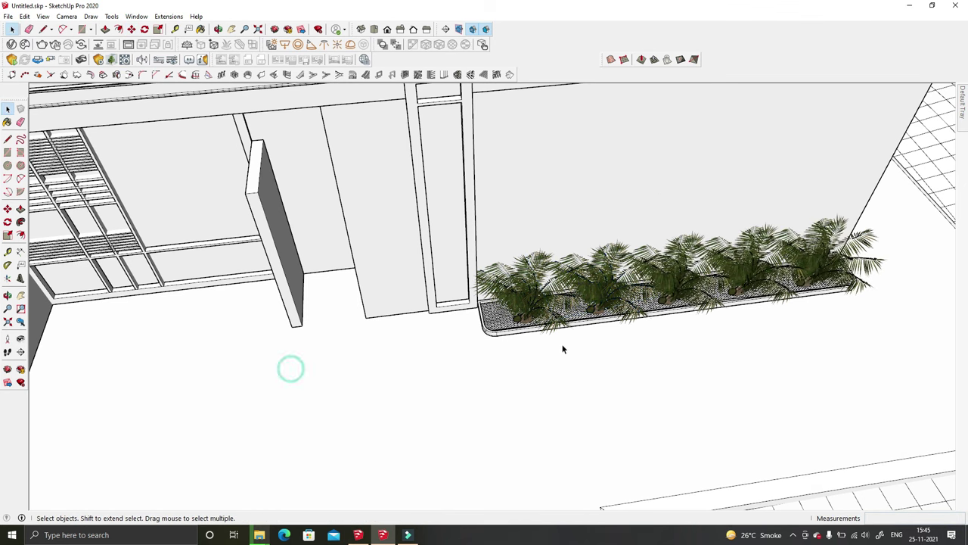
# Step: Show and close an extra toolbar, then view the building with both planters
pyautogui.moveTo(563, 349); pyautogui.dragTo(451, 156, button='middle')
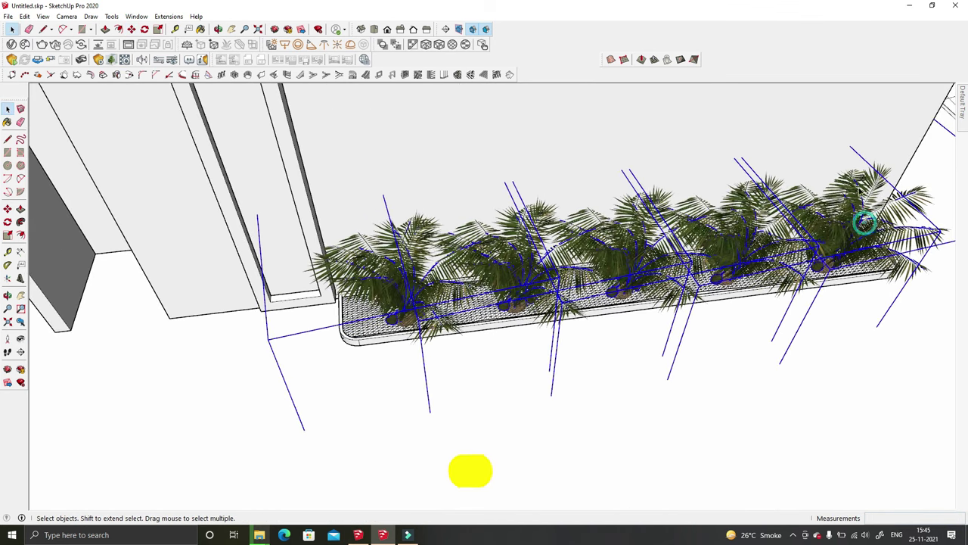
pyautogui.rightClick(865, 221)
pyautogui.click(832, 241)
pyautogui.click(563, 134)
pyautogui.moveTo(562, 134)
pyautogui.mouseDown(button='middle')
pyautogui.moveTo(667, 351)
pyautogui.moveTo(484, 317)
pyautogui.moveTo(565, 425)
pyautogui.mouseUp(button='middle')
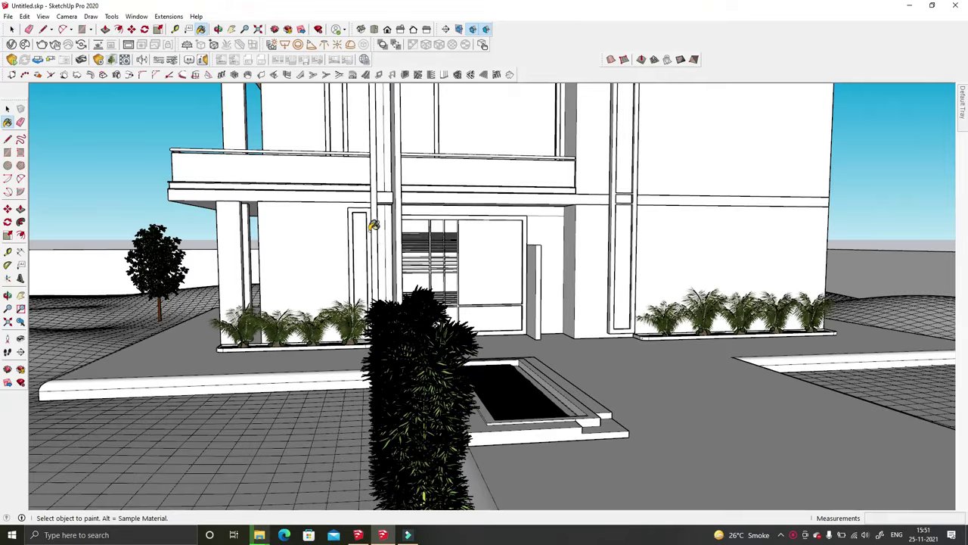
# Step: Create a new wood material from the plank image in the Desktop wood folder
pyautogui.moveTo(374, 225)
pyautogui.mouseDown(button='middle')
pyautogui.moveTo(439, 199)
pyautogui.moveTo(530, 141)
pyautogui.mouseUp(button='middle')
pyautogui.scroll(2, 458, 199)
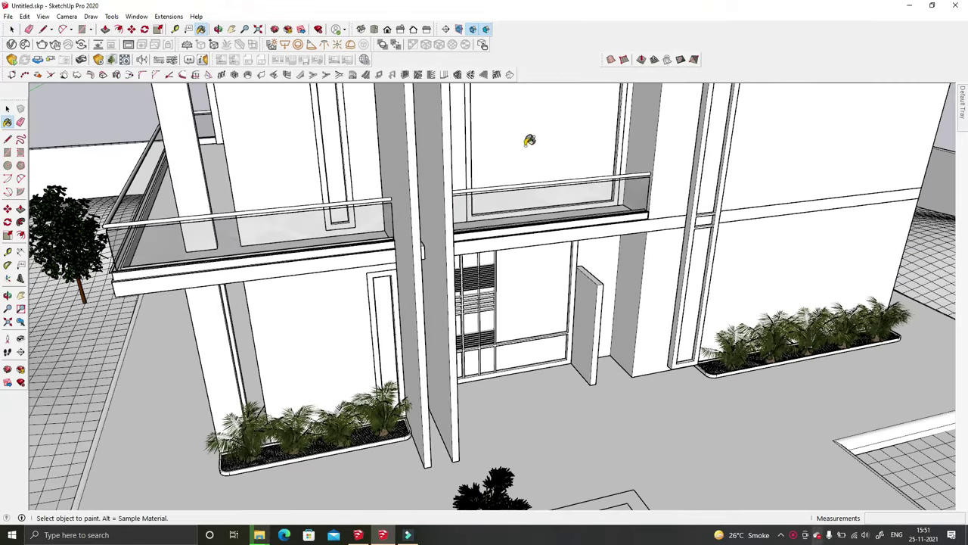
pyautogui.click(946, 91)
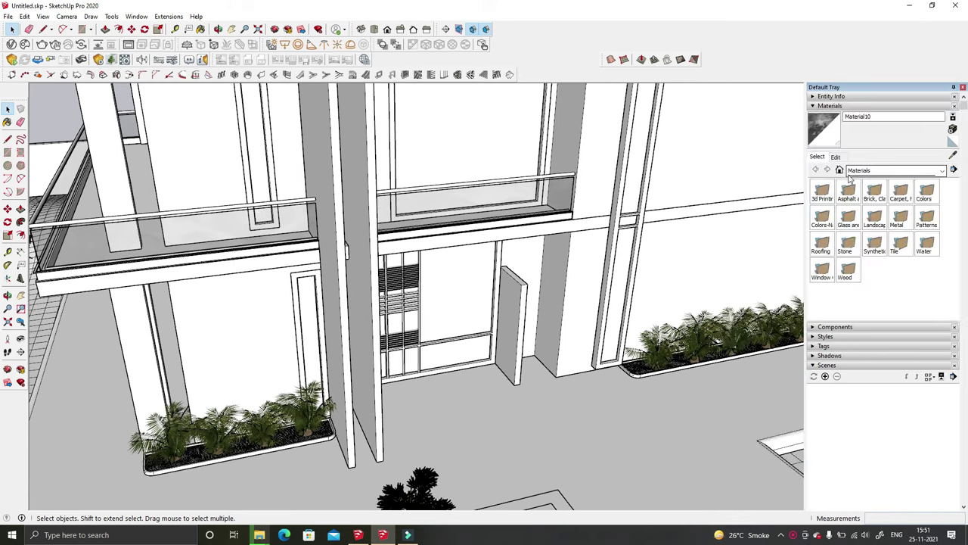
pyautogui.click(953, 118)
pyautogui.click(527, 272)
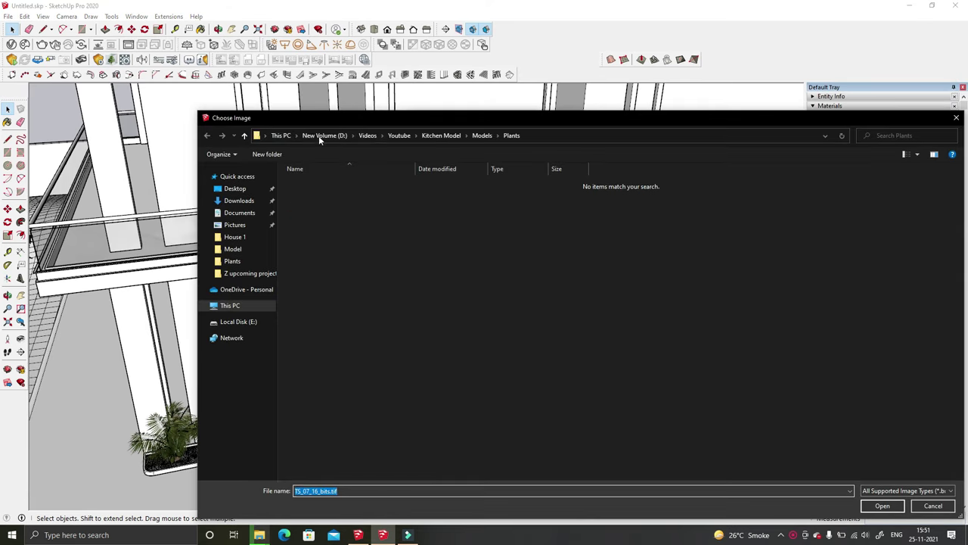
pyautogui.doubleClick(428, 193)
pyautogui.doubleClick(538, 193)
pyautogui.doubleClick(369, 193)
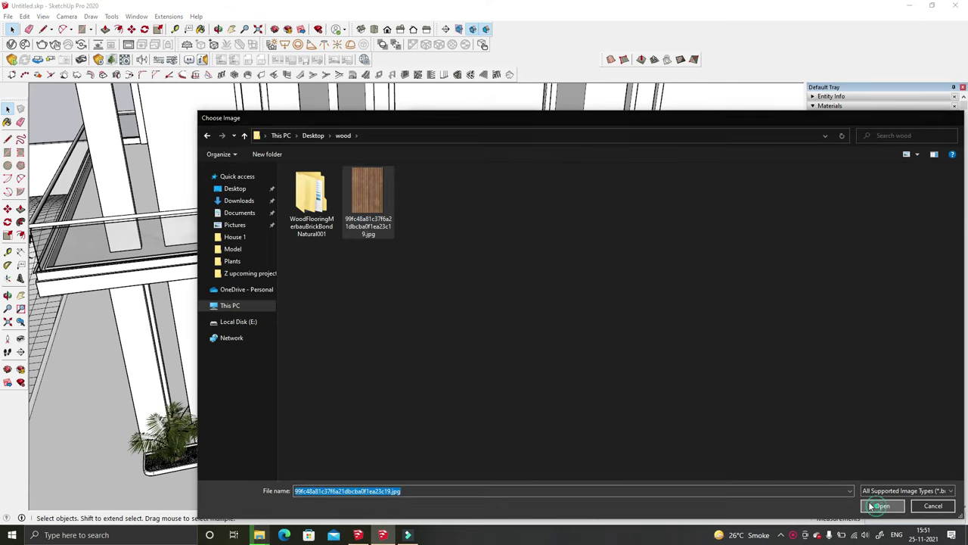
pyautogui.click(450, 340)
# Step: Edit the ledge group with the rest of the model shown, and push/pull its face
pyautogui.moveTo(444, 341)
pyautogui.mouseDown(button='middle')
pyautogui.moveTo(432, 339)
pyautogui.moveTo(436, 303)
pyautogui.moveTo(331, 256)
pyautogui.mouseUp(button='middle')
pyautogui.scroll(5, 331, 256)
pyautogui.doubleClick(318, 247)
pyautogui.click(43, 16)
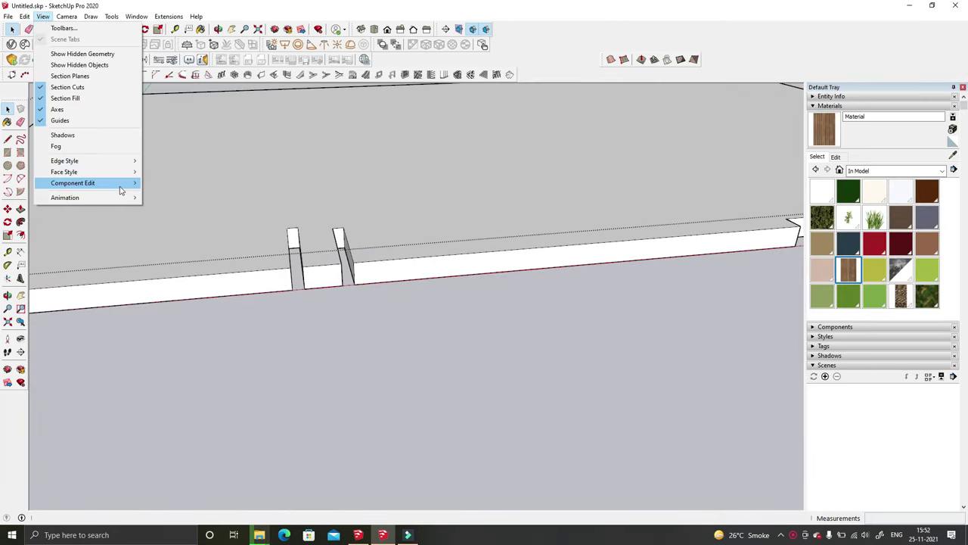
pyautogui.click(189, 183)
pyautogui.scroll(2, 279, 224)
pyautogui.click(328, 231)
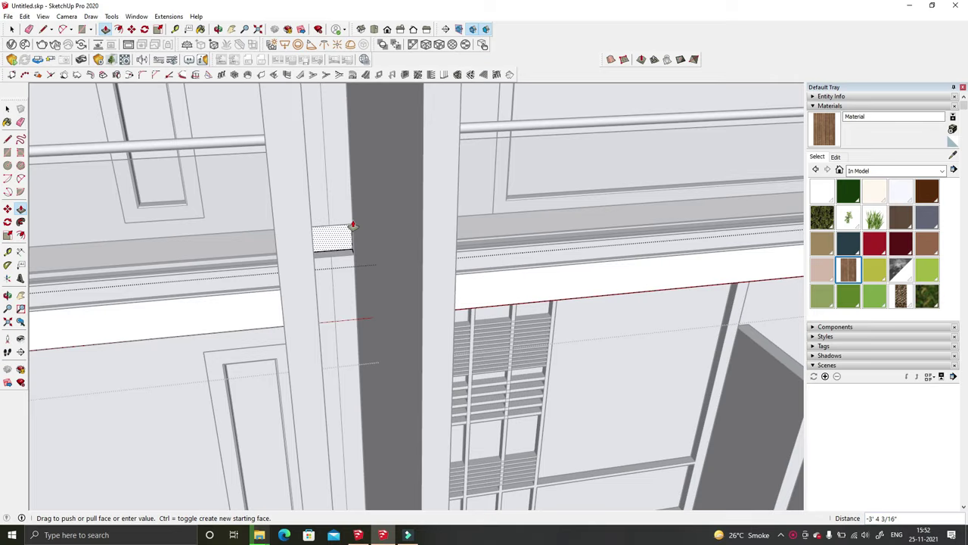
pyautogui.press('space')
# Step: Draw a rectangle between the two front columns and extrude it 3'
pyautogui.scroll(-3, 560, 379)
pyautogui.scroll(-3, 560, 379)
pyautogui.moveTo(529, 394)
pyautogui.mouseDown(button='middle')
pyautogui.moveTo(482, 441)
pyautogui.moveTo(432, 454)
pyautogui.mouseUp(button='middle')
pyautogui.scroll(3, 432, 443)
pyautogui.scroll(-5, 422, 255)
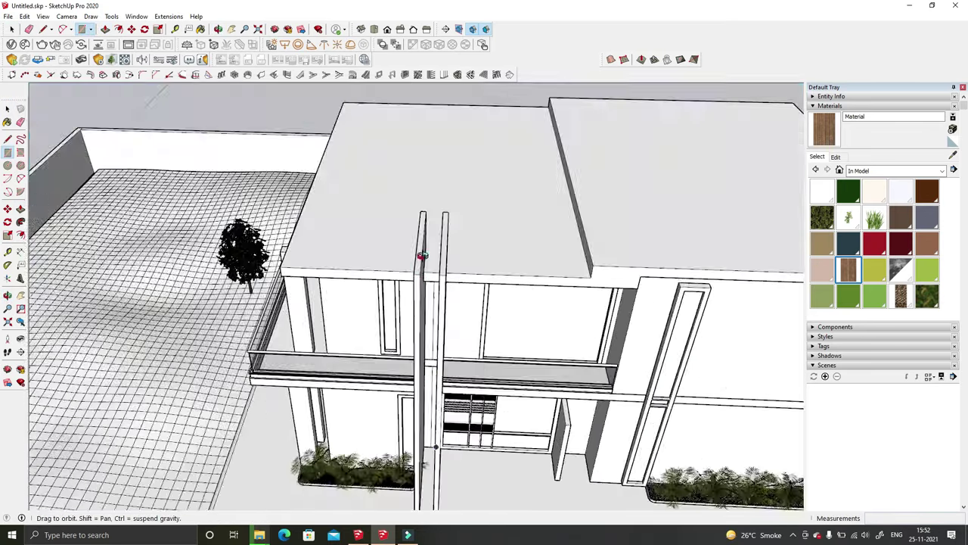
pyautogui.moveTo(421, 255); pyautogui.dragTo(420, 90, button='middle')
pyautogui.press('r')
pyautogui.click(421, 90)
pyautogui.scroll(3, 443, 182)
pyautogui.click(463, 206)
pyautogui.press('p')
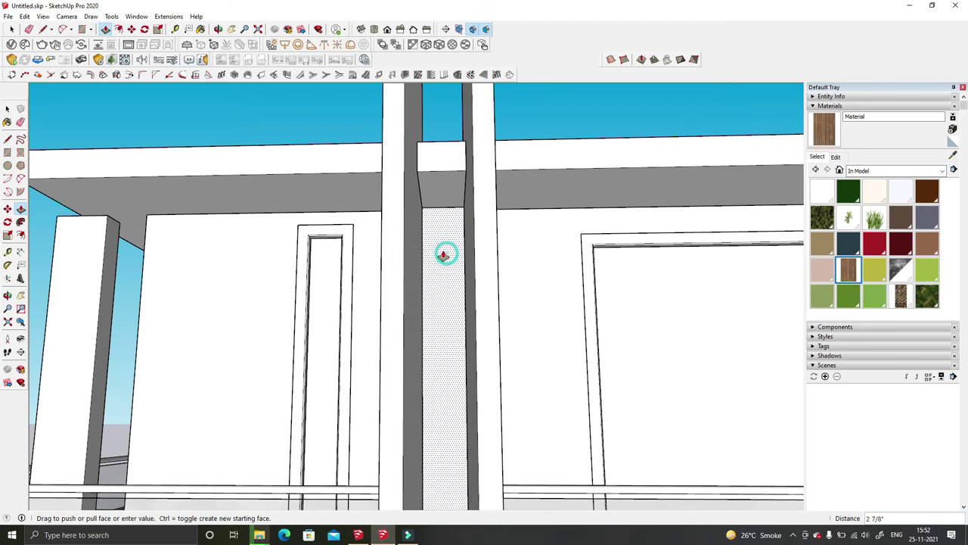
pyautogui.press('Return')
# Step: Make the new strip a group and paint it with the wood material
pyautogui.tripleClick(458, 240)
pyautogui.rightClick(448, 235)
pyautogui.click(484, 326)
pyautogui.scroll(-5, 505, 317)
pyautogui.moveTo(505, 316)
pyautogui.mouseDown(button='middle')
pyautogui.moveTo(501, 335)
pyautogui.moveTo(471, 341)
pyautogui.mouseUp(button='middle')
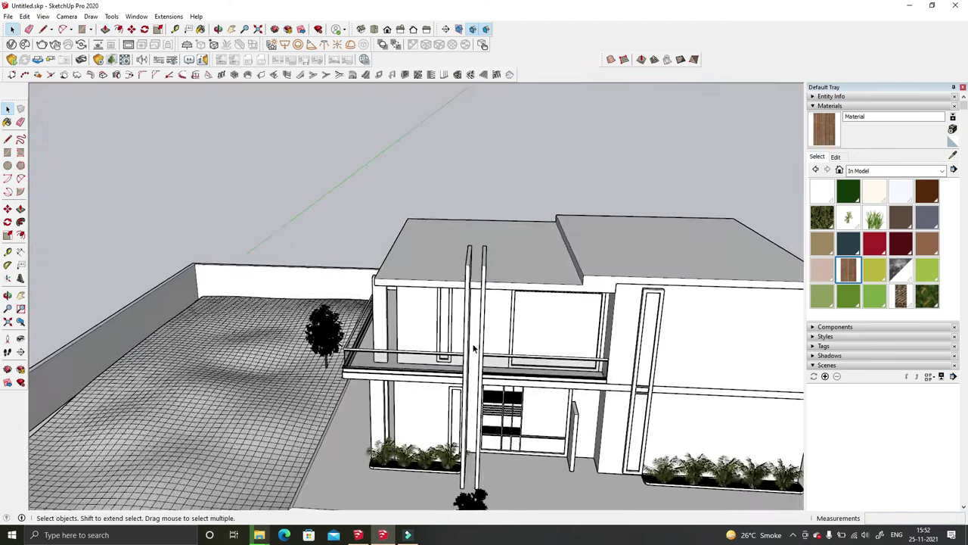
pyautogui.scroll(3, 471, 341)
pyautogui.scroll(3, 475, 265)
pyautogui.click(472, 259)
# Step: Set the wood material's texture width to 2'
pyautogui.scroll(-2, 472, 259)
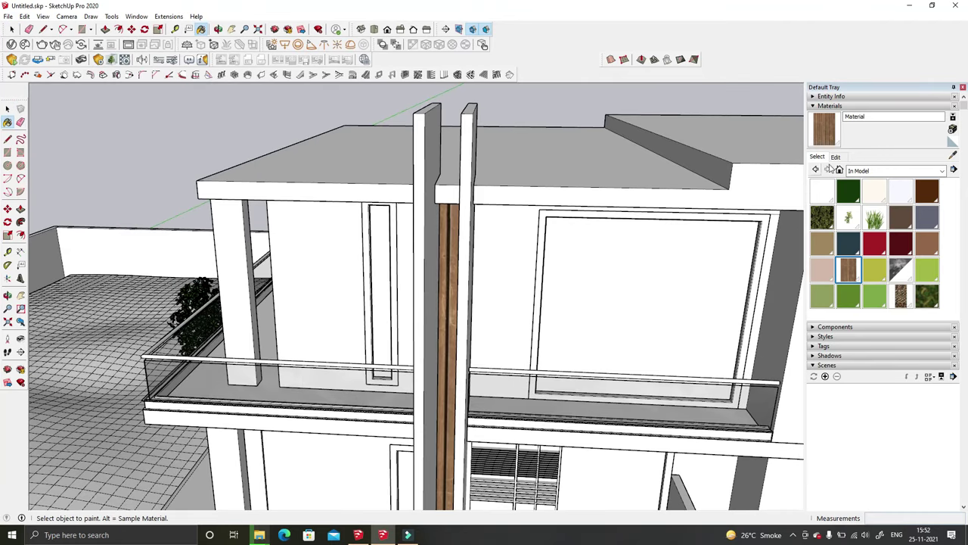
pyautogui.click(835, 157)
pyautogui.scroll(3, 454, 262)
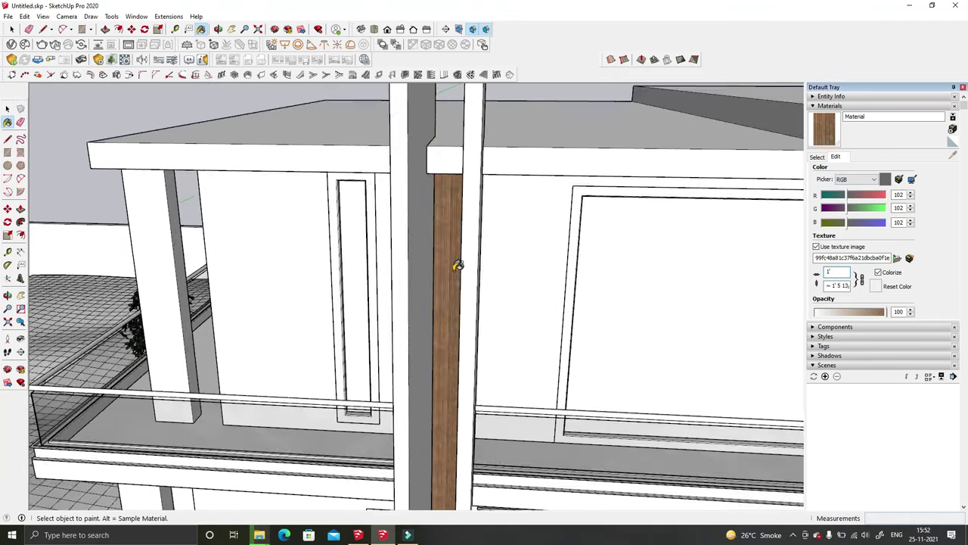
pyautogui.scroll(3, 472, 209)
pyautogui.scroll(-1, 471, 210)
pyautogui.write('2')
pyautogui.press('Return')
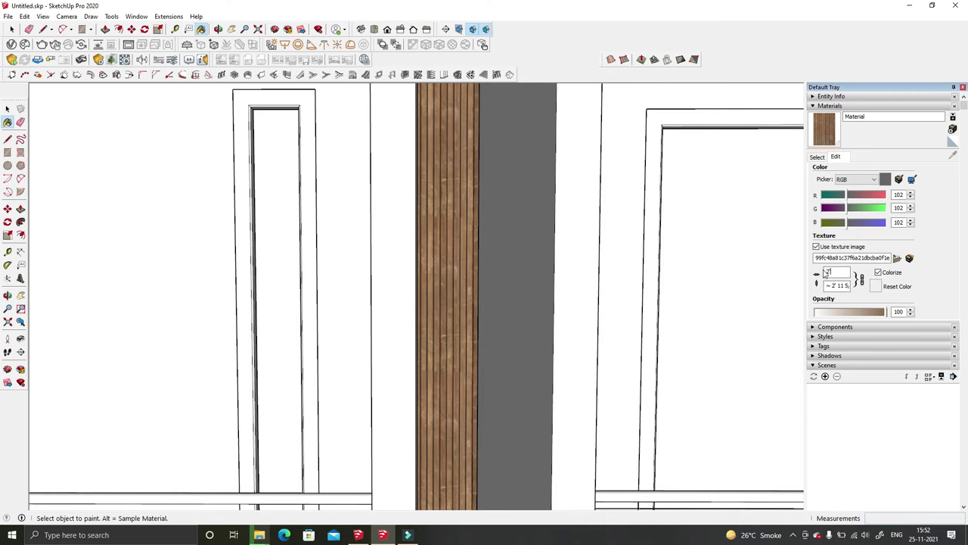
pyautogui.scroll(-3, 525, 255)
pyautogui.scroll(1, 525, 255)
# Step: Orbit around the balcony and facade to get close to the column and slab
pyautogui.scroll(-3, 78, 137)
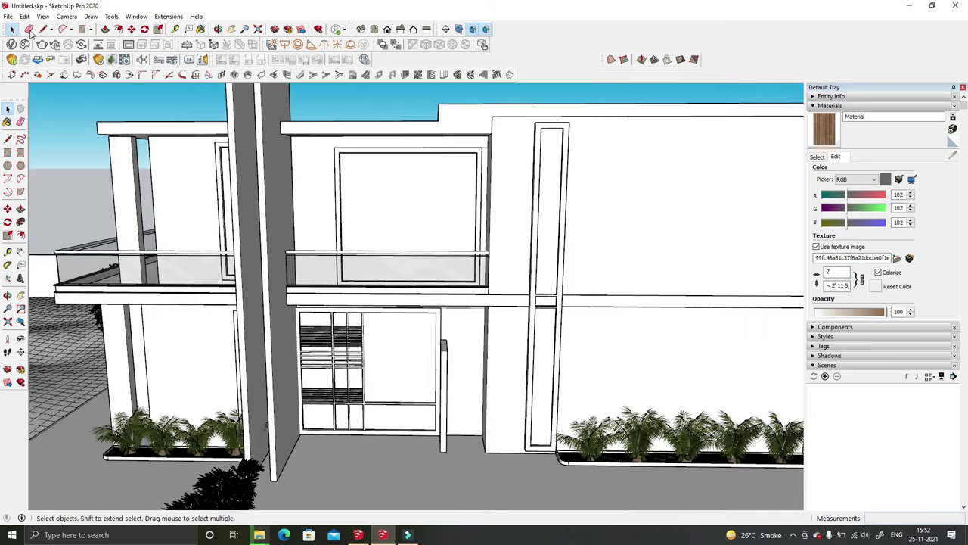
pyautogui.press('l')
pyautogui.scroll(1, 318, 227)
pyautogui.scroll(2, 317, 227)
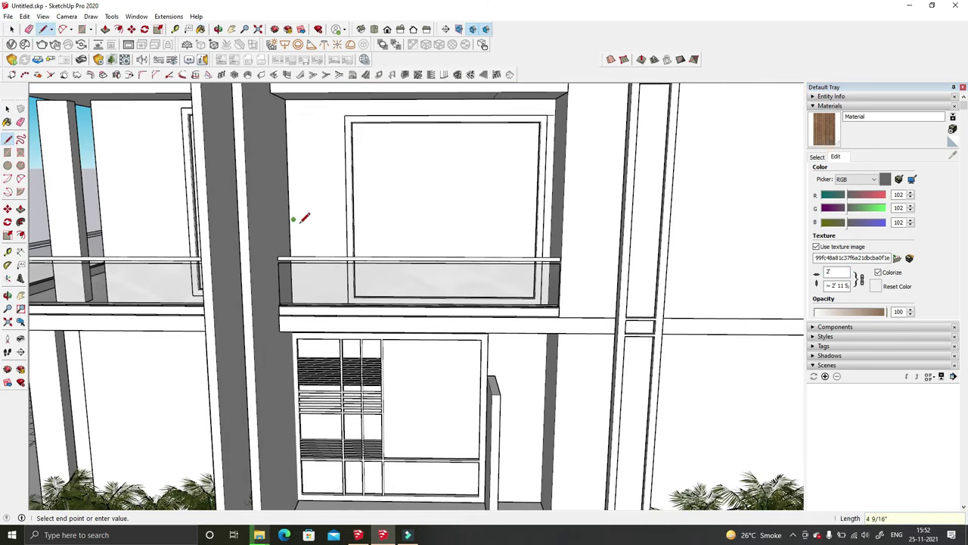
pyautogui.scroll(2, 293, 220)
pyautogui.moveTo(292, 216)
pyautogui.mouseDown(button='middle')
pyautogui.moveTo(320, 225)
pyautogui.moveTo(280, 219)
pyautogui.mouseUp(button='middle')
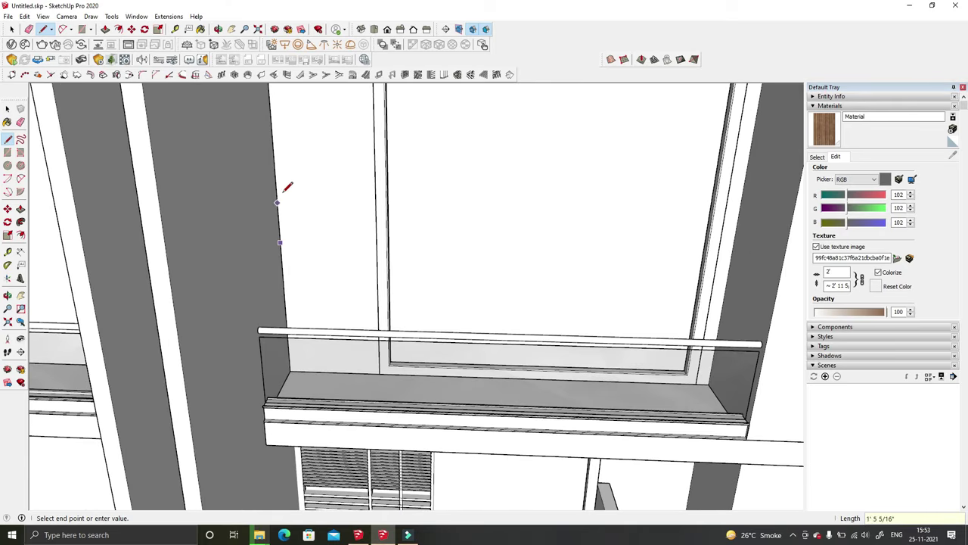
pyautogui.scroll(-2, 344, 201)
pyautogui.moveTo(400, 201)
pyautogui.mouseDown(button='middle')
pyautogui.moveTo(330, 200)
pyautogui.moveTo(480, 221)
pyautogui.mouseUp(button='middle')
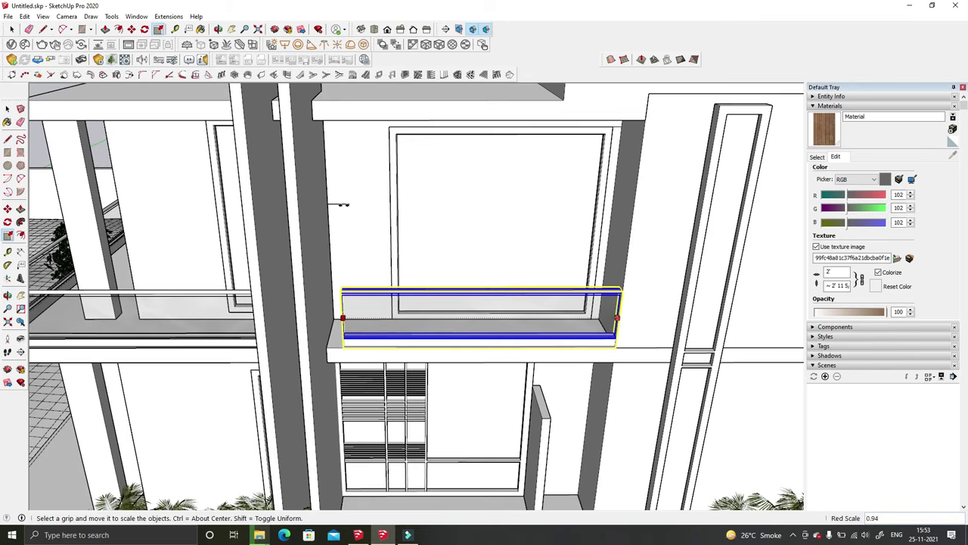
pyautogui.moveTo(347, 354)
pyautogui.mouseDown(button='middle')
pyautogui.moveTo(398, 318)
pyautogui.moveTo(332, 361)
pyautogui.moveTo(335, 210)
pyautogui.moveTo(428, 209)
pyautogui.moveTo(341, 219)
pyautogui.mouseUp(button='middle')
pyautogui.press('p')
pyautogui.scroll(2, 360, 218)
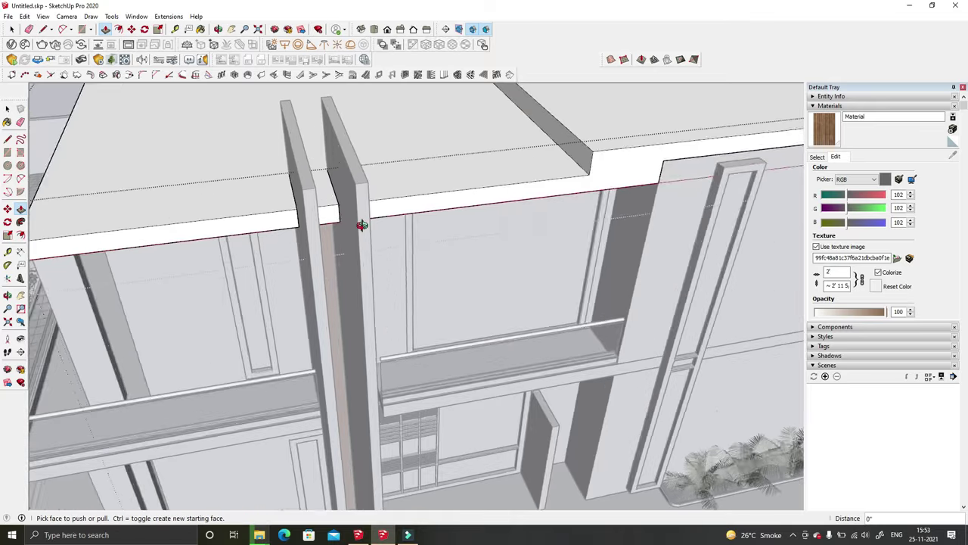
pyautogui.scroll(3, 378, 242)
pyautogui.moveTo(402, 274)
pyautogui.mouseDown(button='middle')
pyautogui.moveTo(346, 302)
pyautogui.moveTo(286, 253)
pyautogui.moveTo(692, 351)
pyautogui.moveTo(526, 346)
pyautogui.moveTo(363, 292)
pyautogui.mouseUp(button='middle')
pyautogui.scroll(2, 346, 303)
# Step: Push/pull out the selected face on the grey column
pyautogui.press('space')
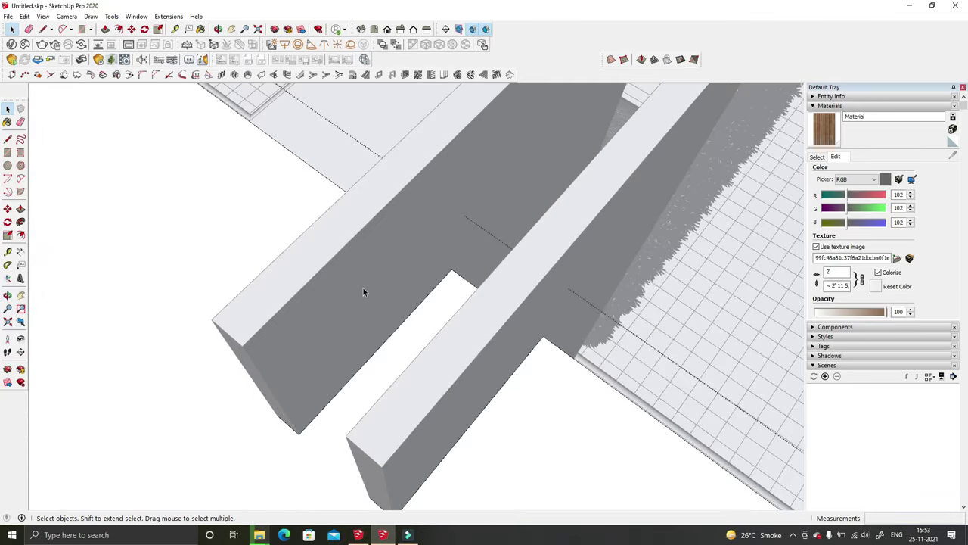
pyautogui.click(362, 271)
pyautogui.rightClick(363, 218)
pyautogui.moveTo(363, 227)
pyautogui.mouseDown(button='middle')
pyautogui.moveTo(313, 280)
pyautogui.moveTo(438, 320)
pyautogui.moveTo(309, 201)
pyautogui.moveTo(363, 375)
pyautogui.moveTo(277, 272)
pyautogui.moveTo(222, 258)
pyautogui.moveTo(246, 160)
pyautogui.mouseUp(button='middle')
pyautogui.click(281, 230)
pyautogui.press('space')
# Step: Rescale the wooden strip with the Scale tool
pyautogui.moveTo(279, 193)
pyautogui.mouseDown(button='middle')
pyautogui.moveTo(335, 277)
pyautogui.moveTo(303, 257)
pyautogui.moveTo(317, 265)
pyautogui.moveTo(318, 135)
pyautogui.mouseUp(button='middle')
pyautogui.press('space')
pyautogui.click(283, 259)
pyautogui.press('s')
pyautogui.scroll(3, 316, 265)
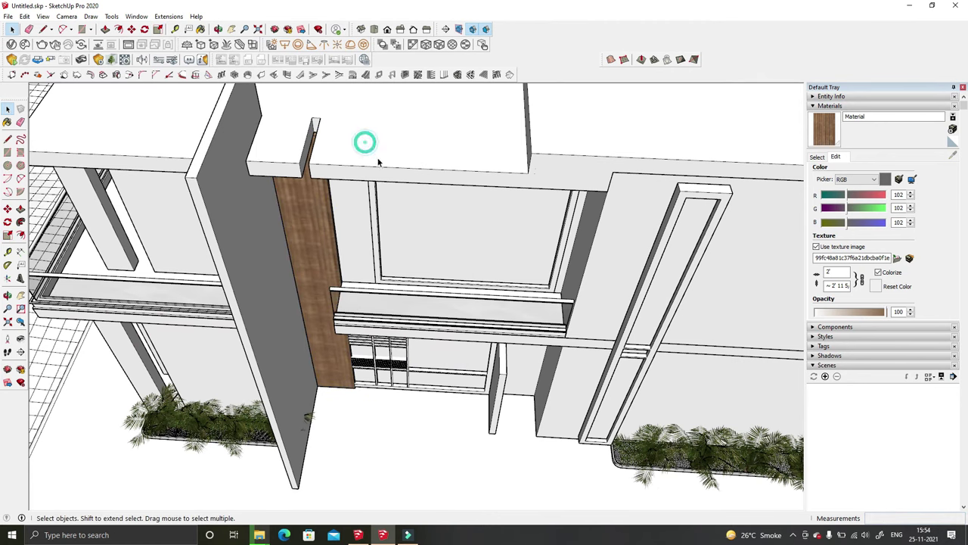
# Step: Unhide all hidden objects so the pillar shows again
pyautogui.click(25, 16)
pyautogui.click(189, 194)
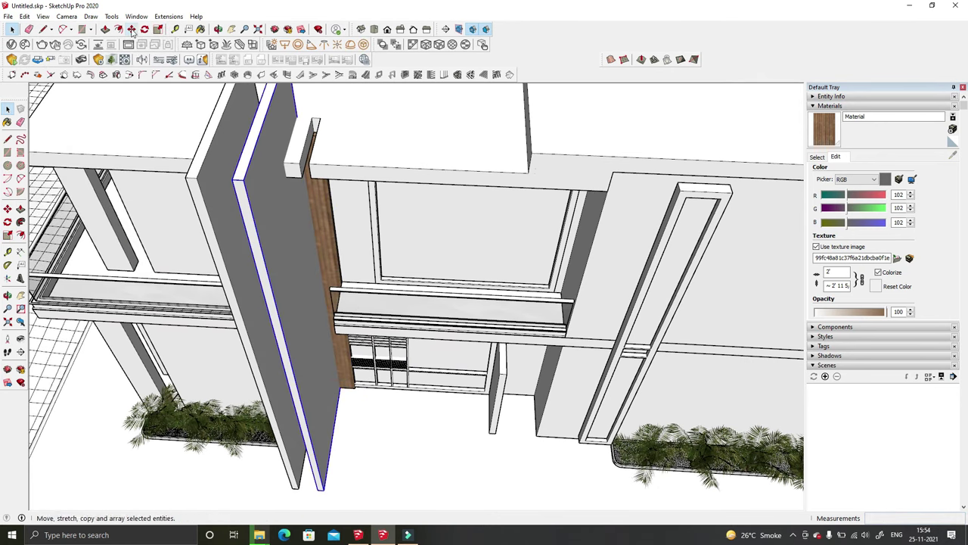
pyautogui.moveTo(298, 115)
pyautogui.mouseDown(button='middle')
pyautogui.moveTo(320, 118)
pyautogui.moveTo(303, 303)
pyautogui.mouseUp(button='middle')
pyautogui.press('space')
pyautogui.moveTo(383, 173)
pyautogui.mouseDown(button='middle')
pyautogui.moveTo(327, 199)
pyautogui.moveTo(333, 178)
pyautogui.mouseUp(button='middle')
# Step: Apply a 1' texture width and reverse the selected face
pyautogui.press('Return')
pyautogui.scroll(3, 422, 234)
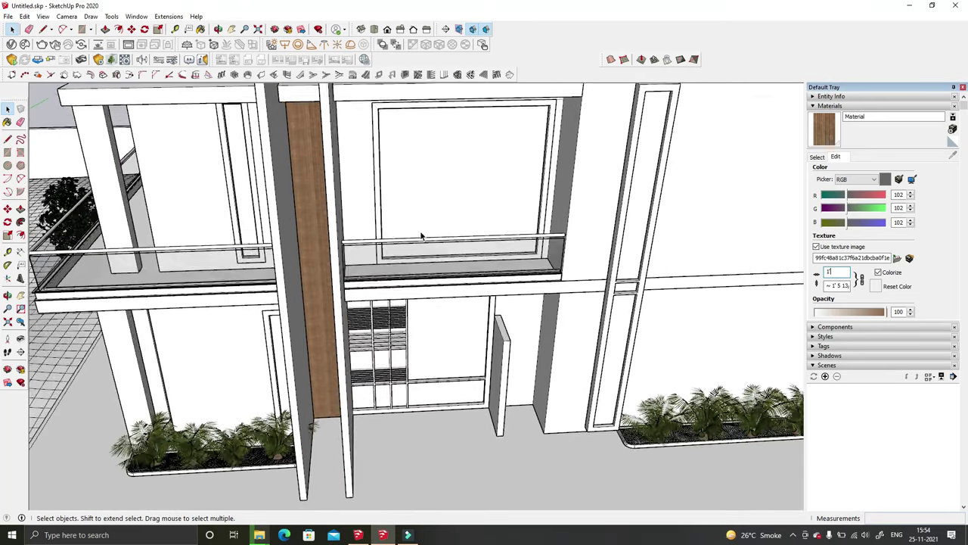
pyautogui.scroll(4, 314, 145)
pyautogui.scroll(4, 318, 249)
pyautogui.scroll(4, 315, 250)
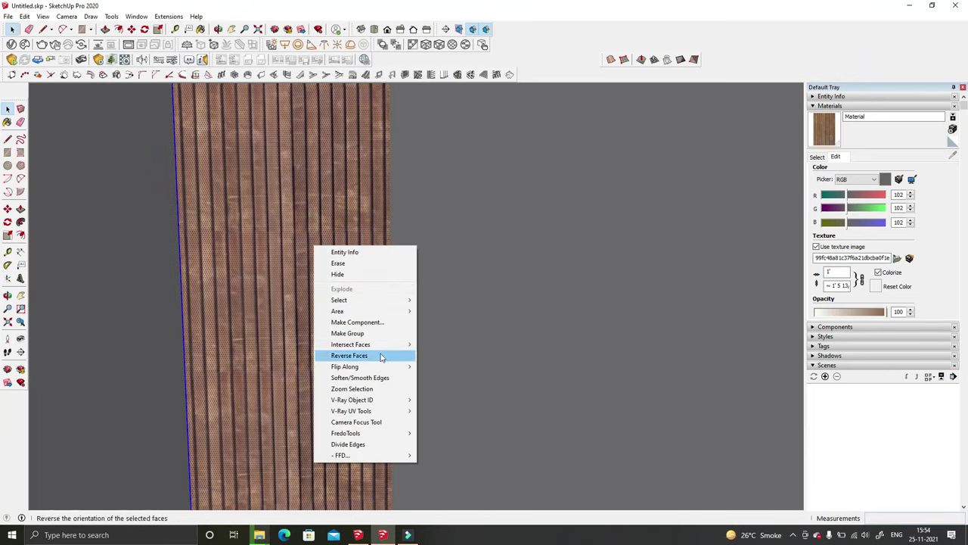
pyautogui.click(382, 357)
pyautogui.scroll(-4, 335, 330)
pyautogui.scroll(-4, 399, 399)
# Step: Paint the wall panels beside the entrance with the wood material
pyautogui.moveTo(399, 400)
pyautogui.mouseDown(button='middle')
pyautogui.moveTo(368, 408)
pyautogui.moveTo(348, 312)
pyautogui.moveTo(402, 404)
pyautogui.moveTo(486, 380)
pyautogui.moveTo(419, 134)
pyautogui.moveTo(401, 185)
pyautogui.moveTo(504, 307)
pyautogui.moveTo(474, 319)
pyautogui.moveTo(455, 310)
pyautogui.mouseUp(button='middle')
pyautogui.scroll(3, 454, 310)
pyautogui.scroll(2, 455, 310)
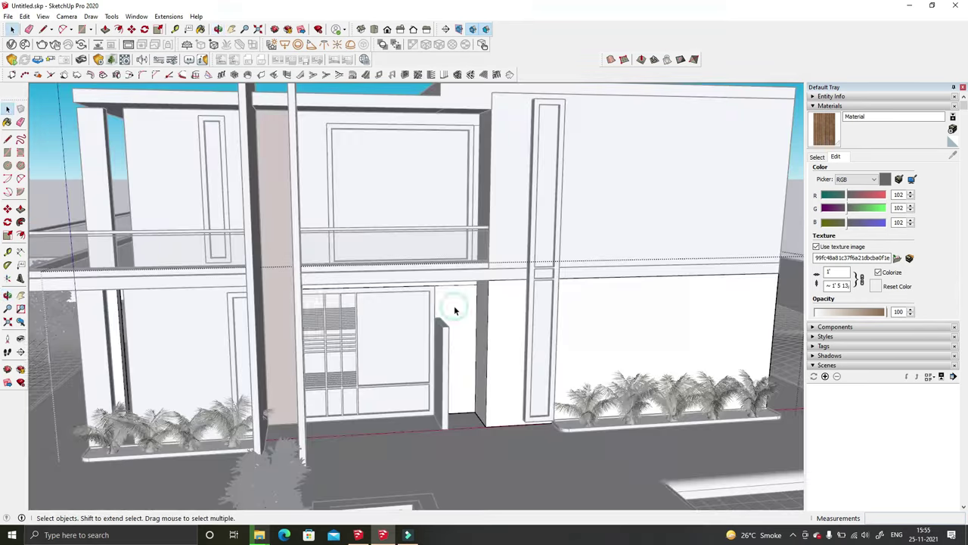
pyautogui.click(201, 29)
pyautogui.scroll(3, 472, 304)
pyautogui.click(468, 302)
pyautogui.scroll(3, 449, 283)
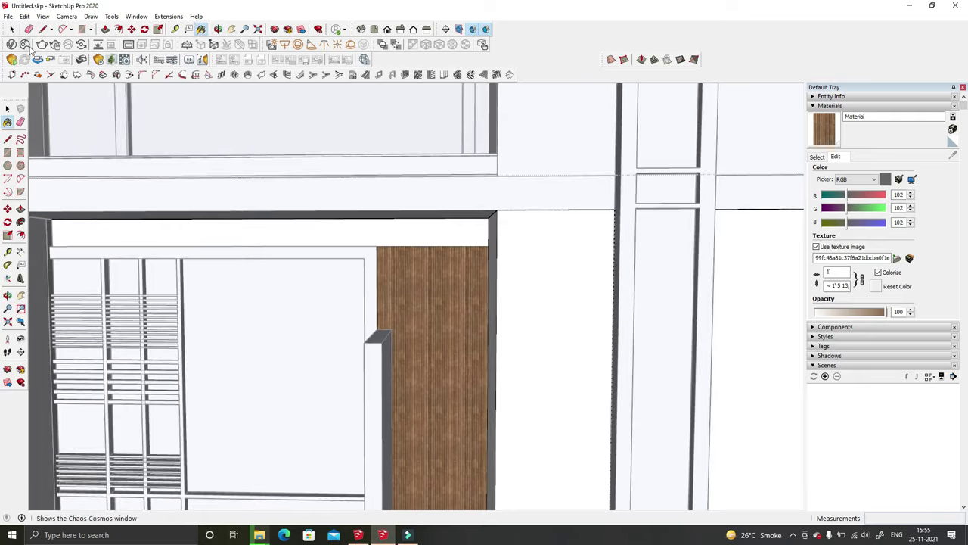
# Step: Tidy the wood panel's edges with the Line and Eraser tools
pyautogui.press('l')
pyautogui.scroll(2, 409, 208)
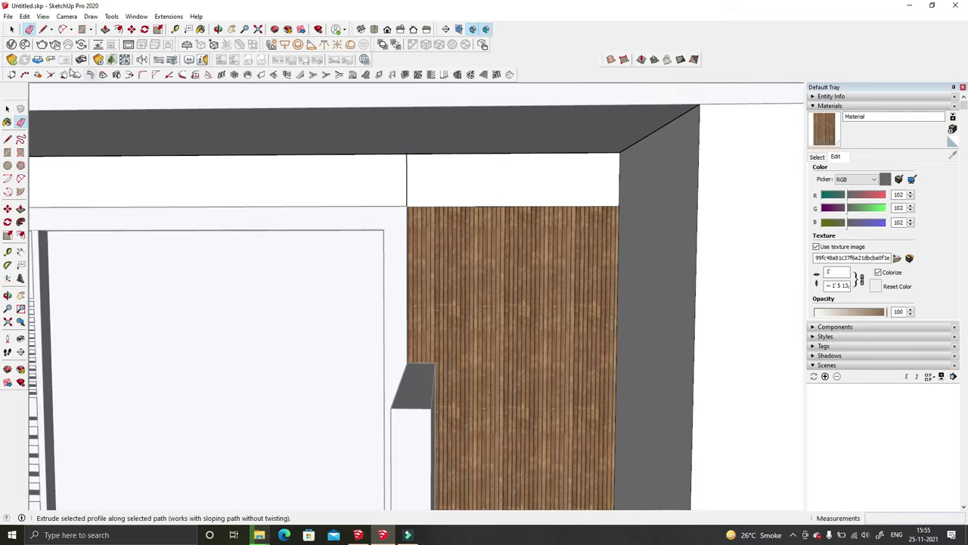
pyautogui.press('e')
pyautogui.moveTo(484, 227)
pyautogui.mouseDown(button='middle')
pyautogui.moveTo(513, 190)
pyautogui.moveTo(404, 205)
pyautogui.mouseUp(button='middle')
pyautogui.scroll(1, 421, 229)
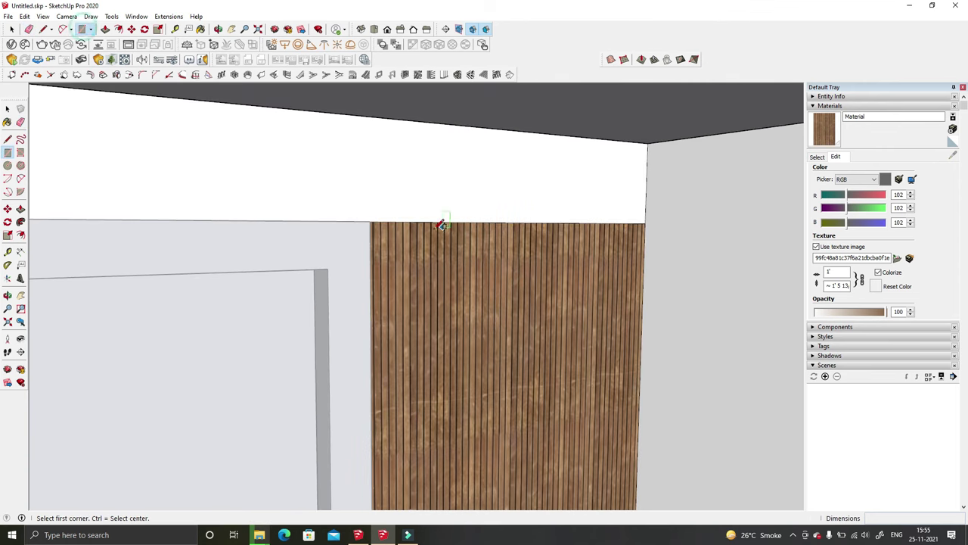
pyautogui.moveTo(648, 142)
pyautogui.mouseDown(button='middle')
pyautogui.moveTo(489, 204)
pyautogui.moveTo(655, 220)
pyautogui.mouseUp(button='middle')
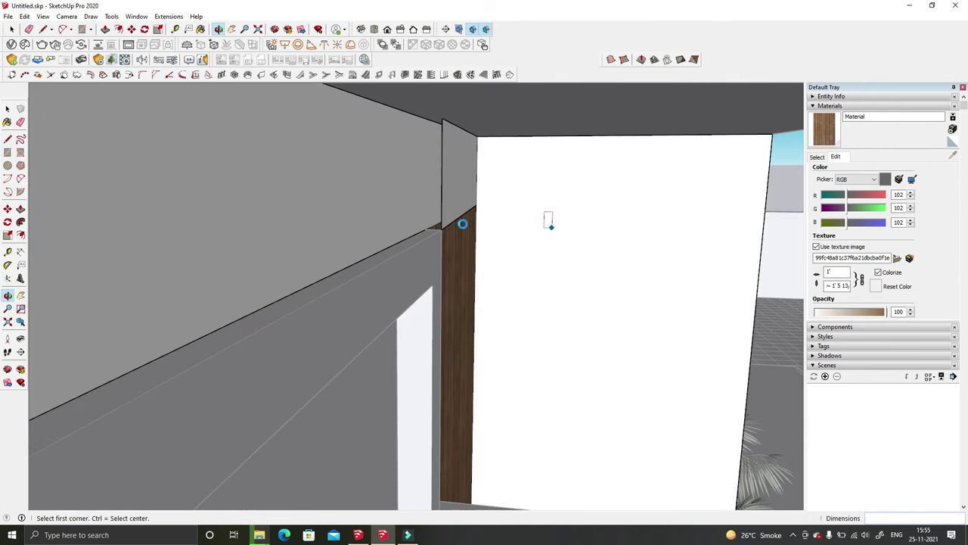
# Step: Redraw a rectangle from the panel's top corner and push/pull it
pyautogui.click(422, 230)
pyautogui.moveTo(422, 230); pyautogui.dragTo(319, 173, button='middle')
pyautogui.moveTo(378, 219)
pyautogui.mouseDown(button='middle')
pyautogui.moveTo(357, 177)
pyautogui.moveTo(313, 192)
pyautogui.mouseUp(button='middle')
pyautogui.press('p')
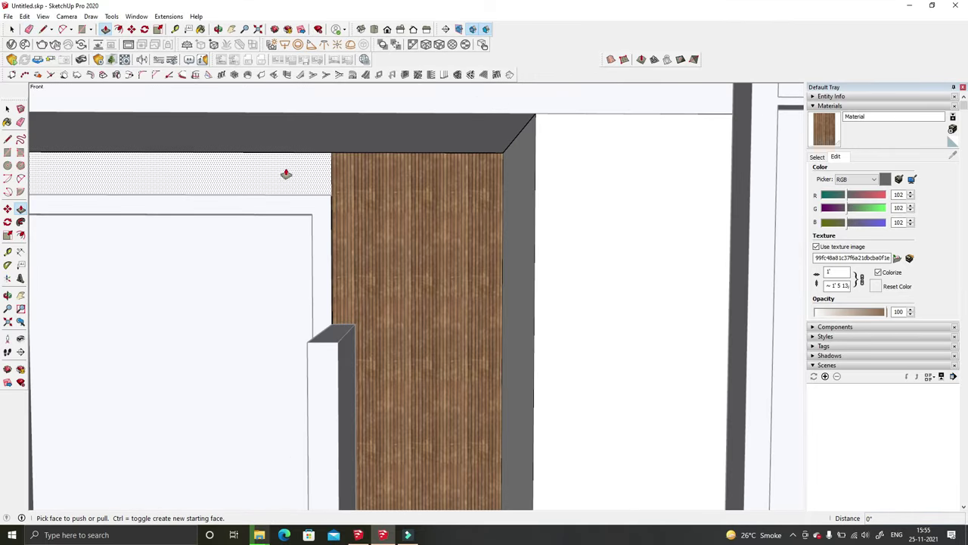
pyautogui.scroll(-2, 286, 174)
pyautogui.press('space')
pyautogui.scroll(-5, 335, 167)
pyautogui.scroll(-2, 381, 201)
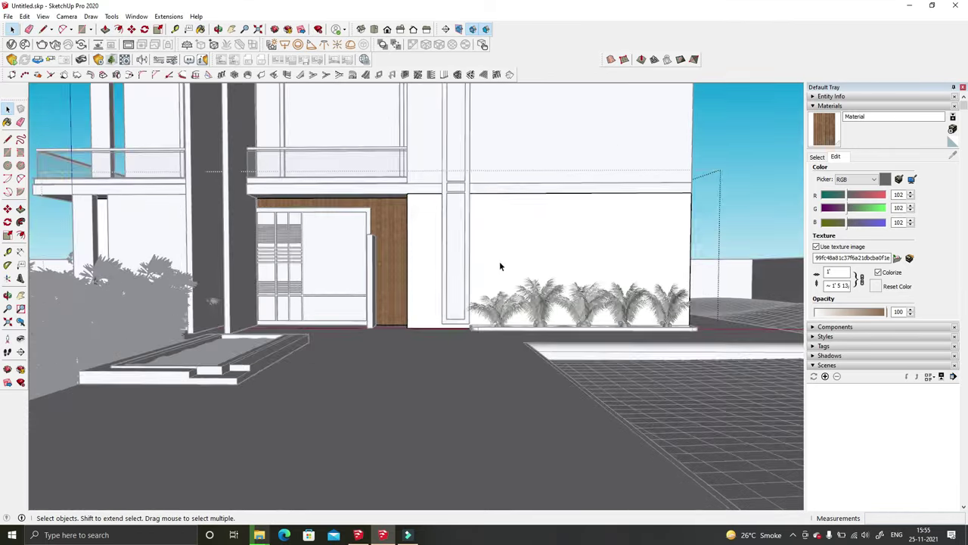
pyautogui.scroll(-3, 530, 249)
pyautogui.moveTo(592, 229); pyautogui.dragTo(660, 259, button='middle')
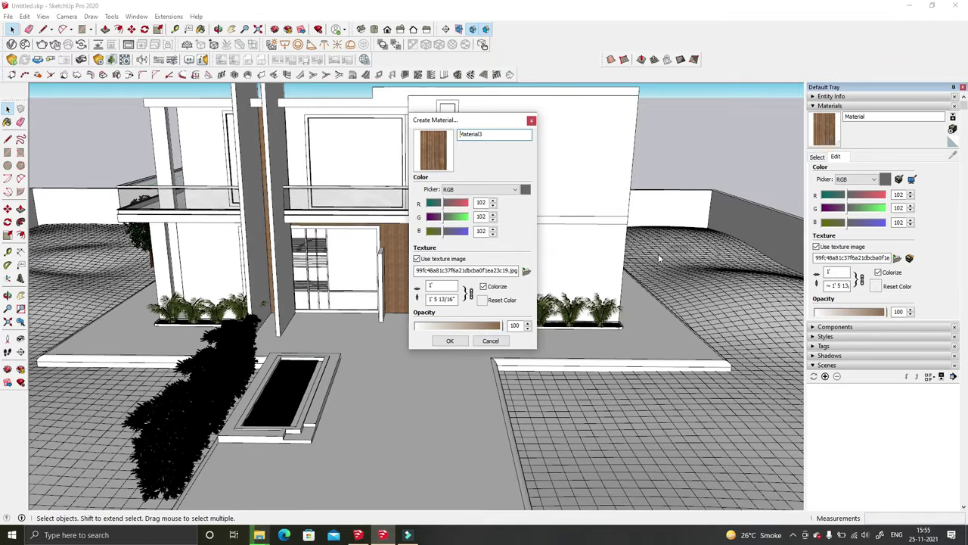
# Step: Create Material3 from the wood flooring COL image in the 3K texture folder
pyautogui.click(523, 270)
pyautogui.doubleClick(316, 187)
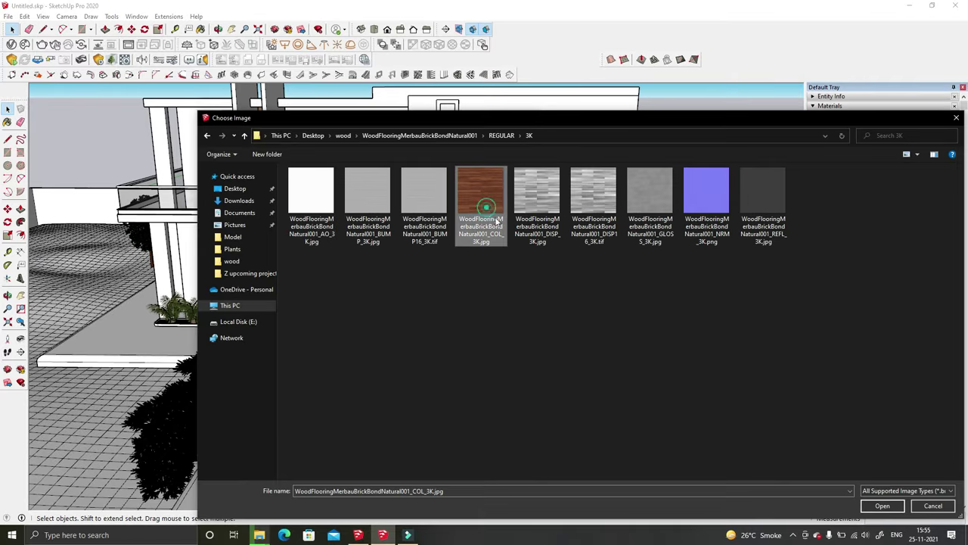
pyautogui.doubleClick(486, 206)
pyautogui.click(481, 329)
# Step: Paint the pool surround with Material3 at a 2' texture width
pyautogui.moveTo(299, 448); pyautogui.dragTo(259, 469, button='middle')
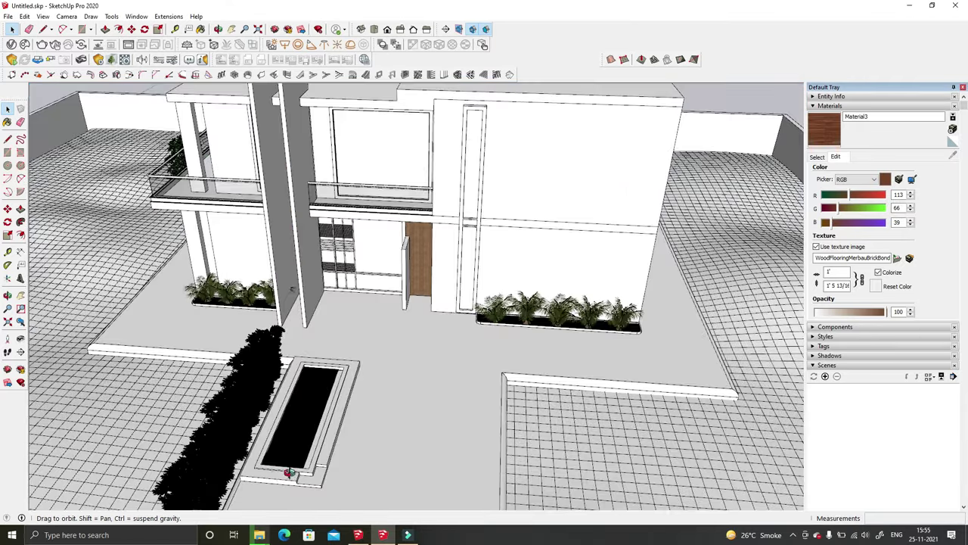
pyautogui.scroll(5, 259, 469)
pyautogui.scroll(1, 254, 471)
pyautogui.click(251, 471)
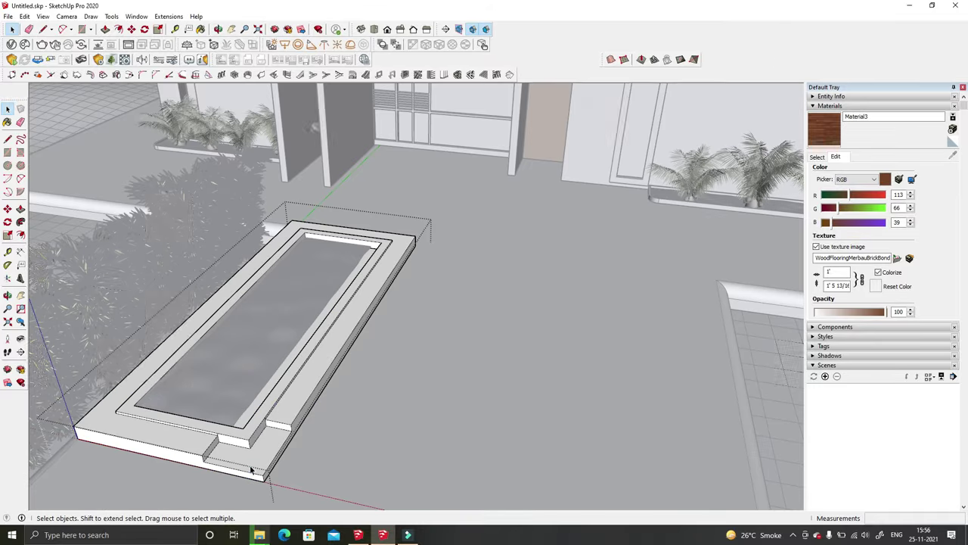
pyautogui.click(270, 371)
pyautogui.scroll(1, 254, 431)
pyautogui.scroll(3, 190, 474)
pyautogui.scroll(2, 190, 474)
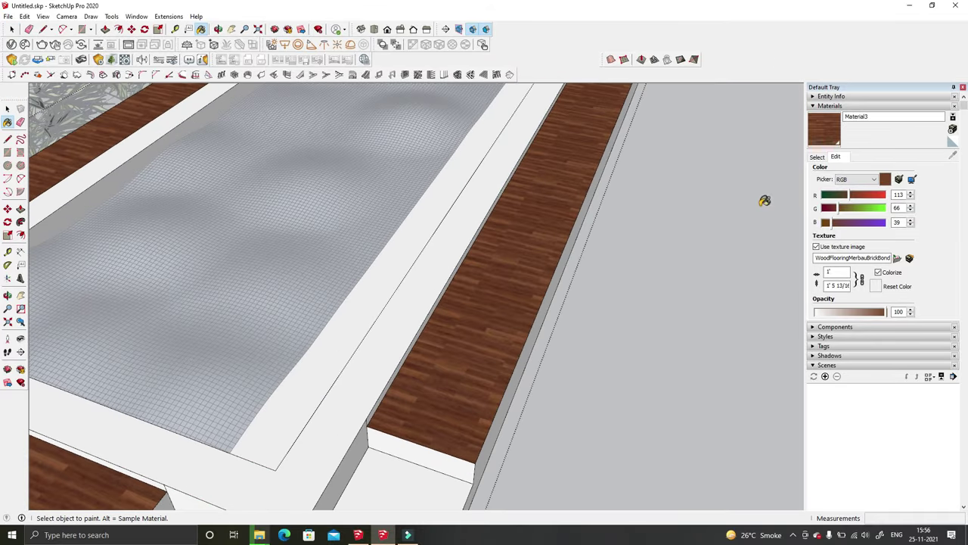
pyautogui.write('2')
pyautogui.press('Return')
# Step: Reposition the wood texture across the deck face with Texture > Position
pyautogui.scroll(-2, 610, 273)
pyautogui.scroll(-4, 567, 280)
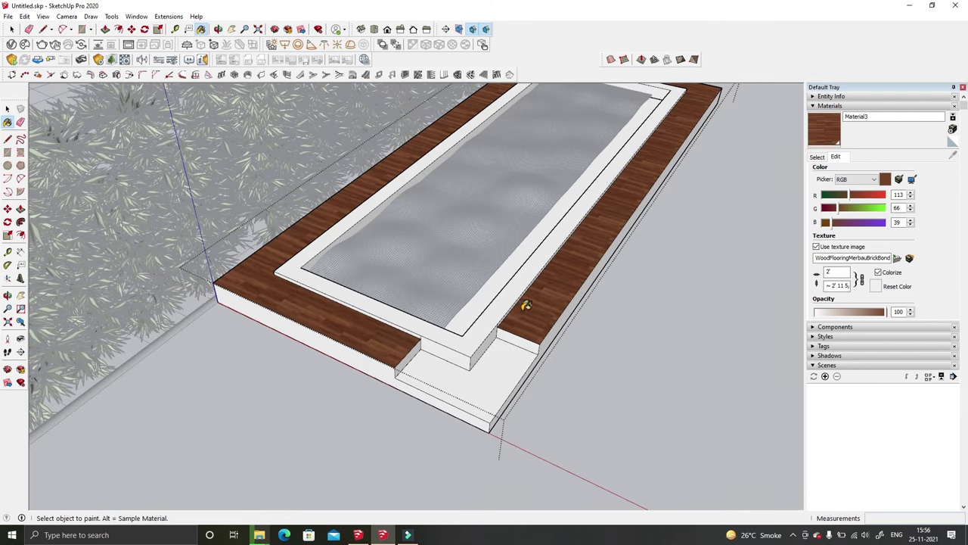
pyautogui.scroll(3, 526, 305)
pyautogui.scroll(-1, 556, 291)
pyautogui.rightClick(623, 275)
pyautogui.scroll(-3, 579, 342)
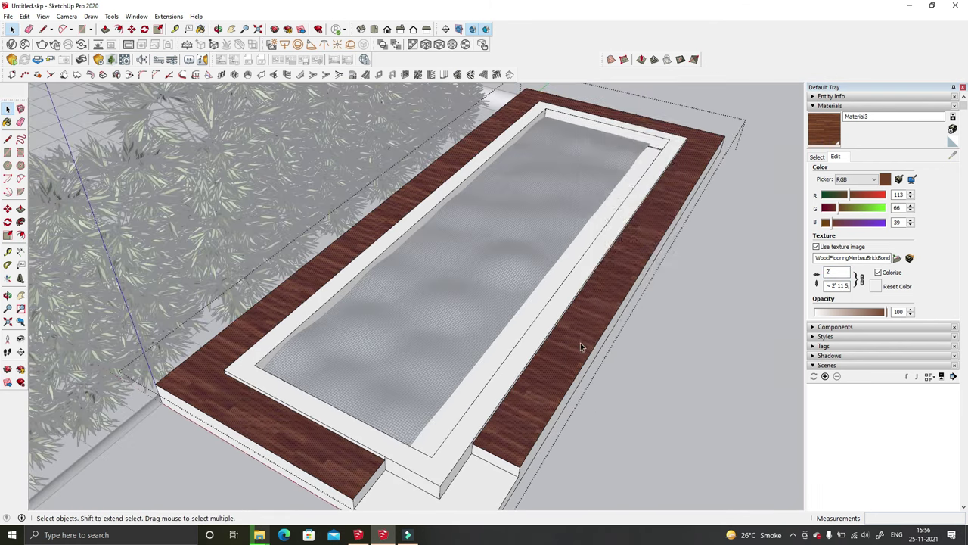
pyautogui.scroll(1, 579, 341)
pyautogui.rightClick(579, 340)
pyautogui.click(706, 252)
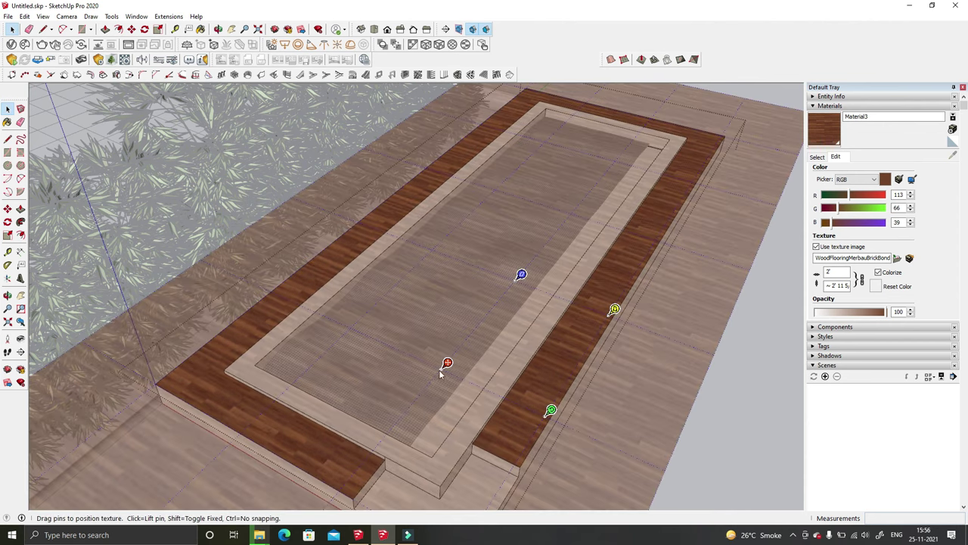
pyautogui.moveTo(477, 380); pyautogui.dragTo(523, 464)
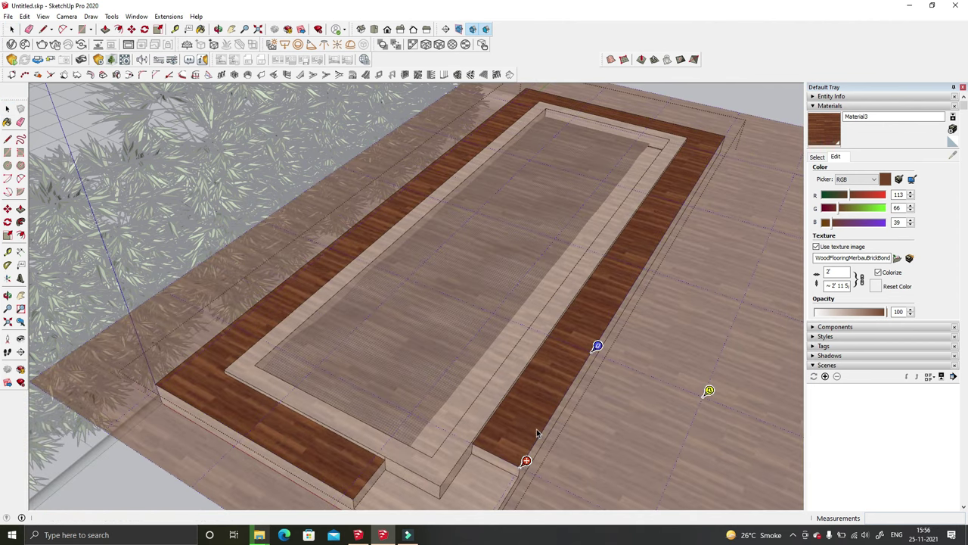
pyautogui.press('space')
# Step: Paint all connected pool faces with the wood material in one fill
pyautogui.moveTo(568, 331); pyautogui.dragTo(556, 320, button='middle')
pyautogui.scroll(2, 541, 278)
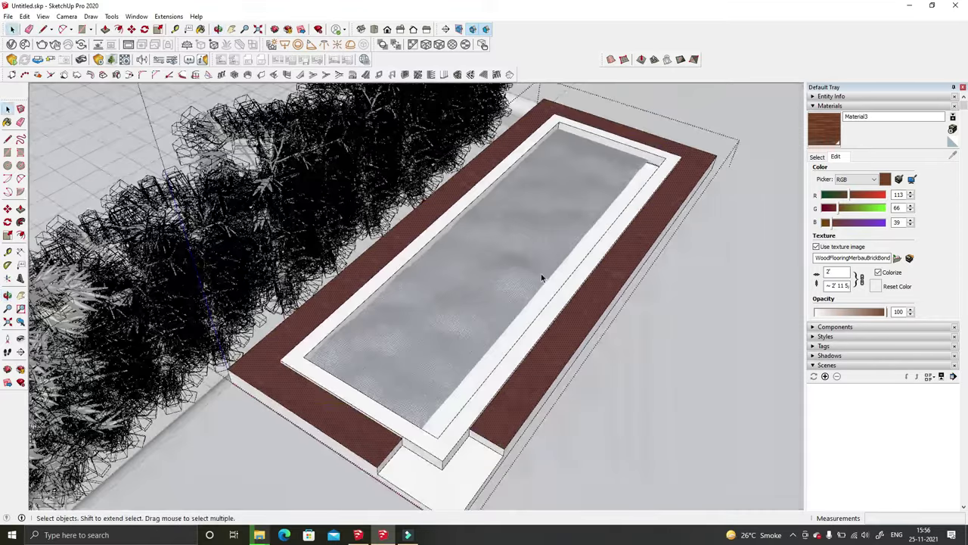
pyautogui.tripleClick(547, 339)
pyautogui.press('p')
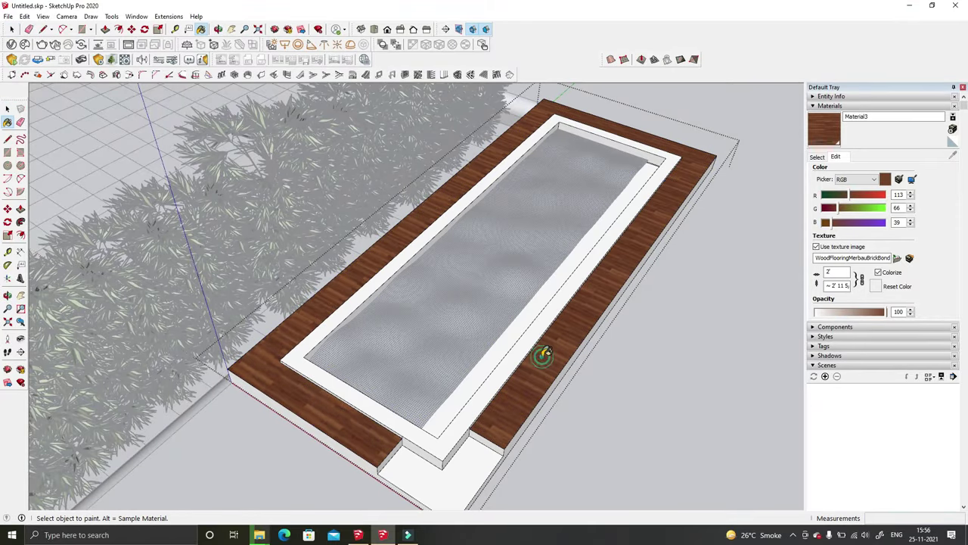
pyautogui.hotkey('ctrl', 'a')
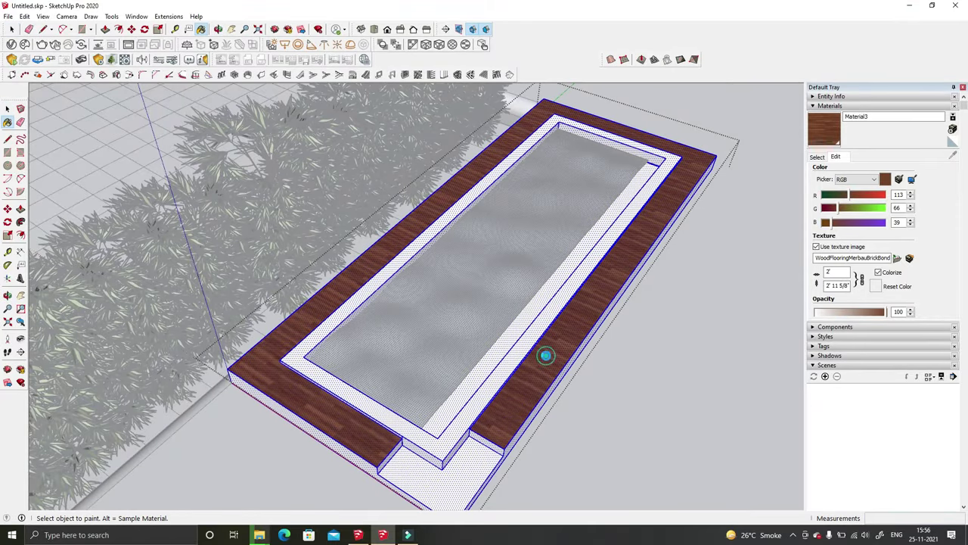
pyautogui.click(546, 356)
pyautogui.press('space')
pyautogui.moveTo(605, 302); pyautogui.dragTo(749, 179, button='middle')
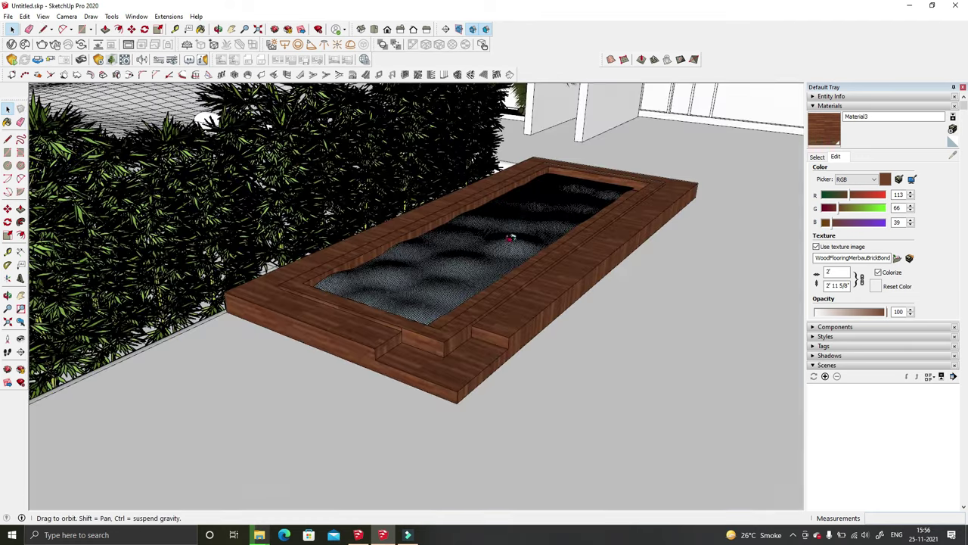
pyautogui.click(818, 156)
# Step: Paint the pool water with Water Light Blue from the Water materials collection
pyautogui.click(870, 171)
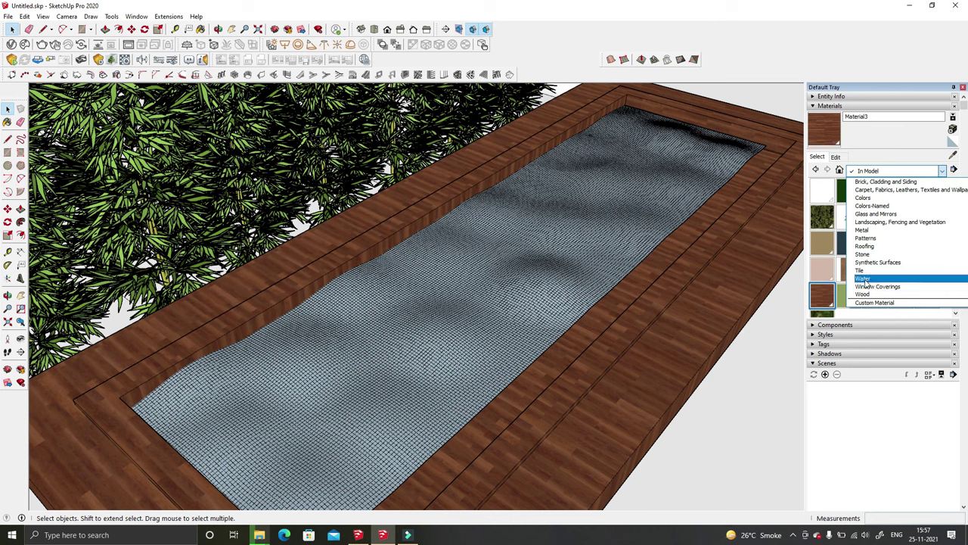
pyautogui.click(874, 282)
pyautogui.click(875, 190)
pyautogui.click(613, 212)
# Step: Repaint the pool water with the teal Water Pool material instead
pyautogui.scroll(3, 421, 313)
pyautogui.scroll(3, 421, 314)
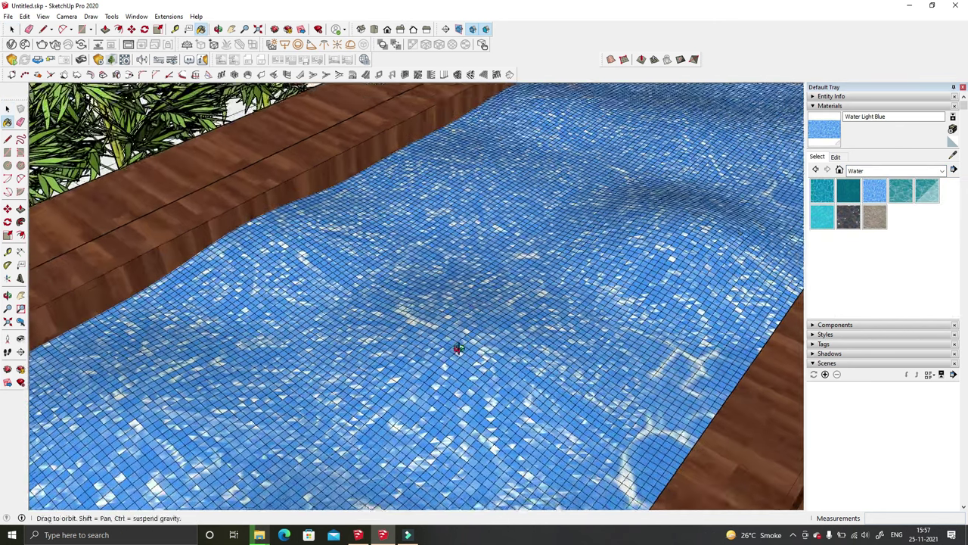
pyautogui.click(901, 190)
pyautogui.click(502, 283)
# Step: Open the Water Pool material's edit settings and orbit the view around the wooden deck
pyautogui.click(836, 157)
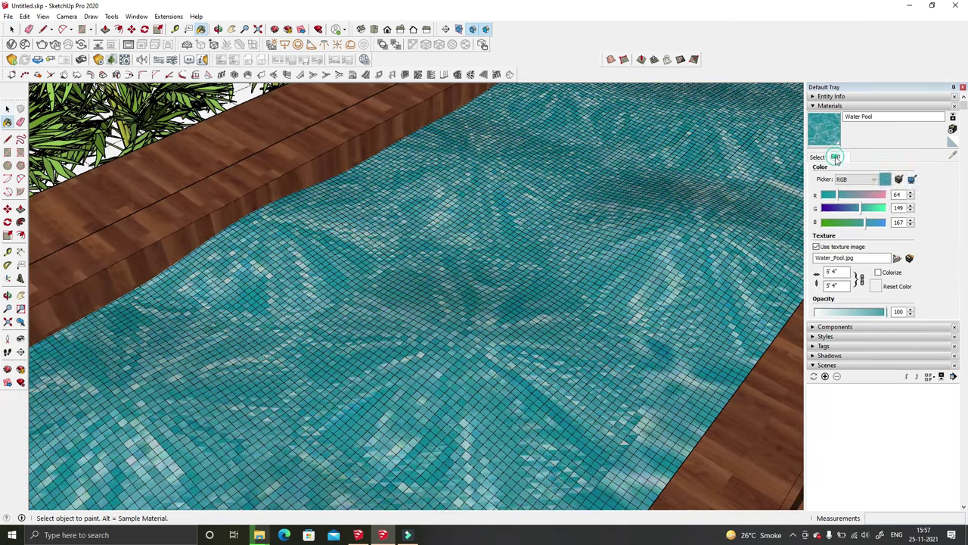
pyautogui.moveTo(250, 250); pyautogui.dragTo(274, 298, button='middle')
pyautogui.rightClick(386, 85)
pyautogui.click(411, 252)
pyautogui.moveTo(542, 275)
pyautogui.mouseDown(button='middle')
pyautogui.moveTo(132, 271)
pyautogui.moveTo(352, 199)
pyautogui.mouseUp(button='middle')
pyautogui.scroll(3, 353, 199)
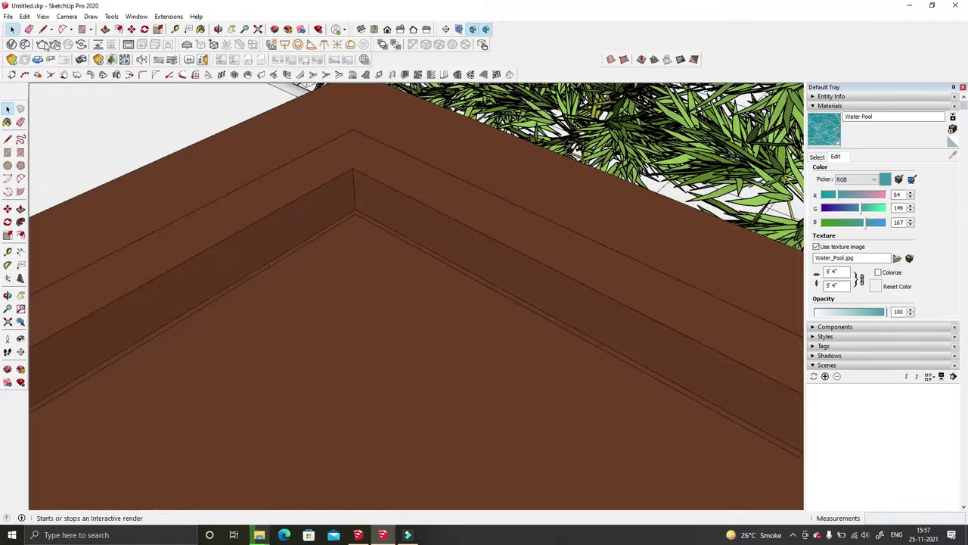
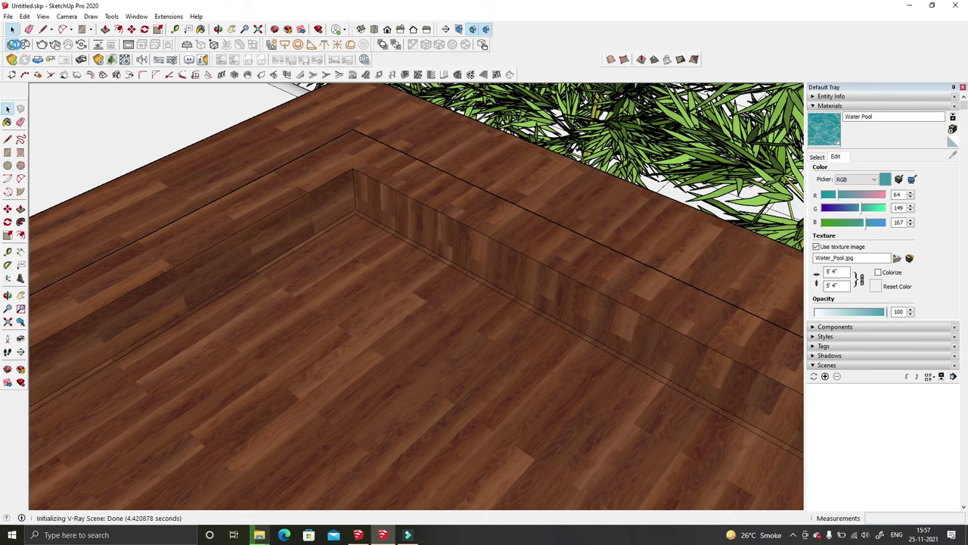
# Step: Add the Tiles Pool I01 100cm material from the V-Ray library's Tiles category to the scene
pyautogui.click(12, 44)
pyautogui.click(409, 118)
pyautogui.click(396, 188)
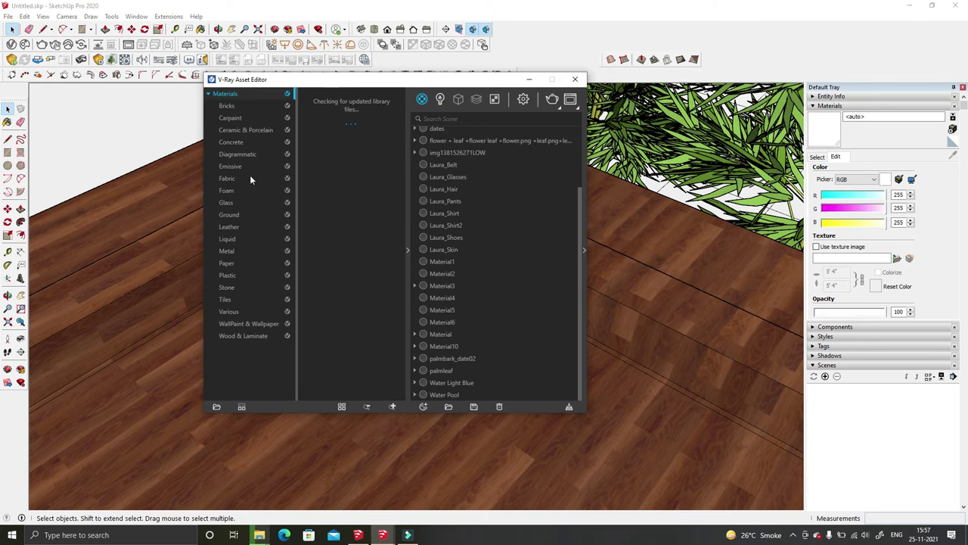
pyautogui.click(244, 336)
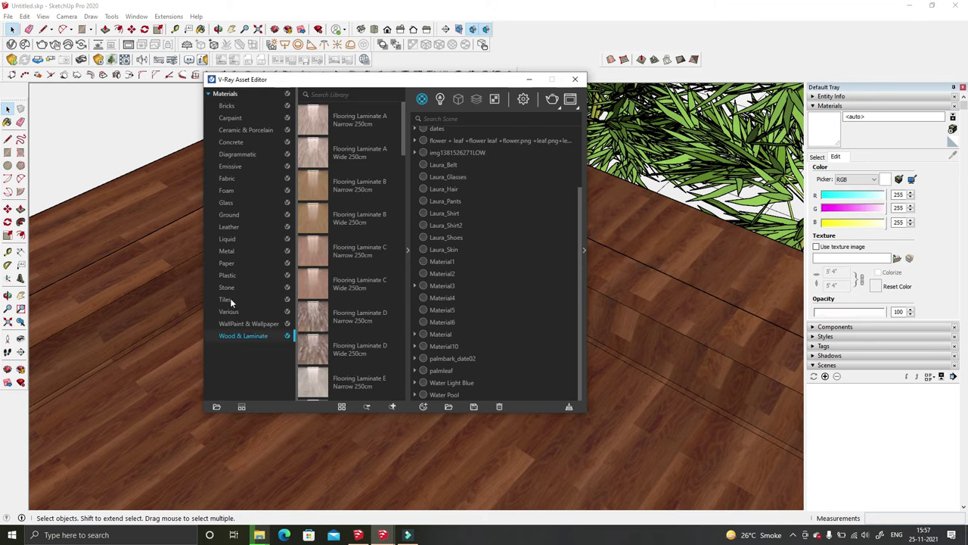
pyautogui.click(230, 299)
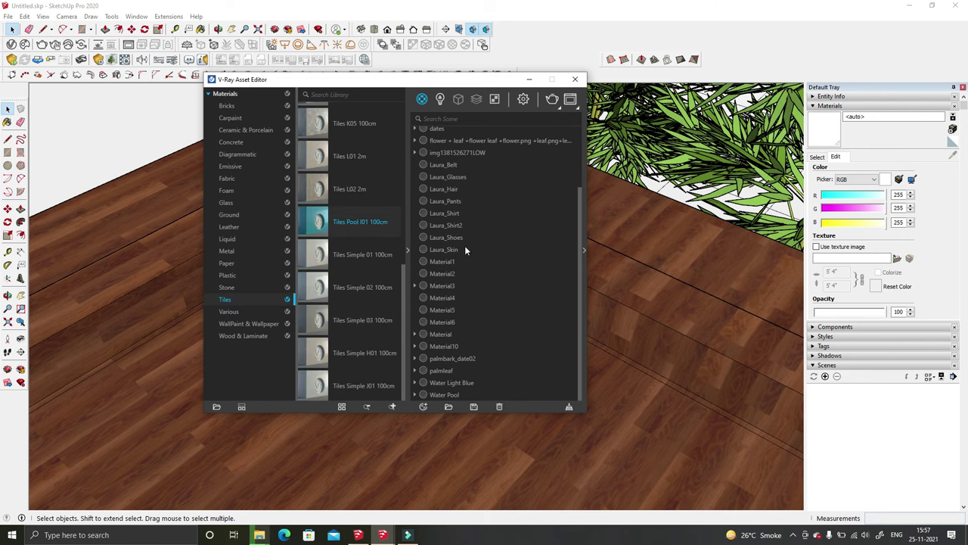
pyautogui.moveTo(464, 249); pyautogui.dragTo(464, 257)
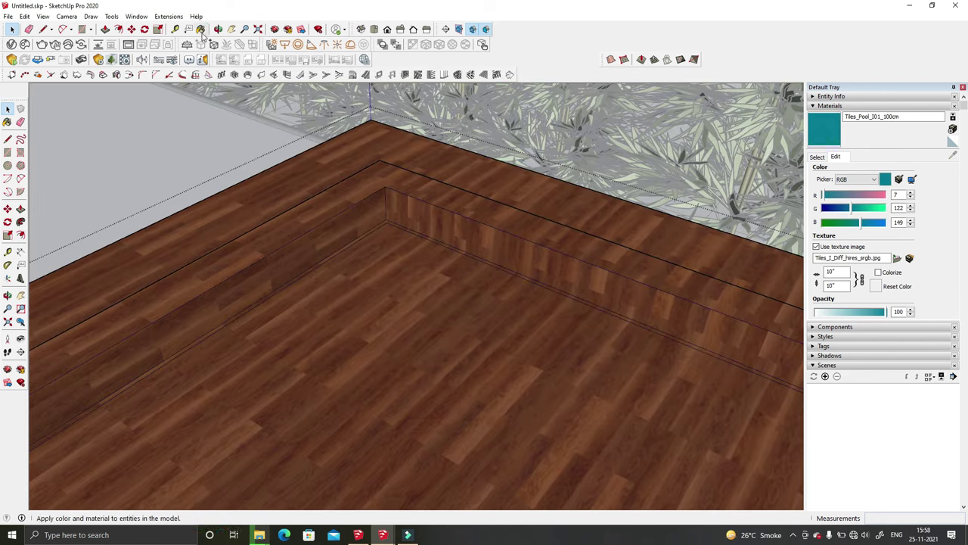
# Step: Paint both pool walls with the Tiles Pool I01 100cm material
pyautogui.click(202, 34)
pyautogui.click(389, 209)
pyautogui.click(374, 212)
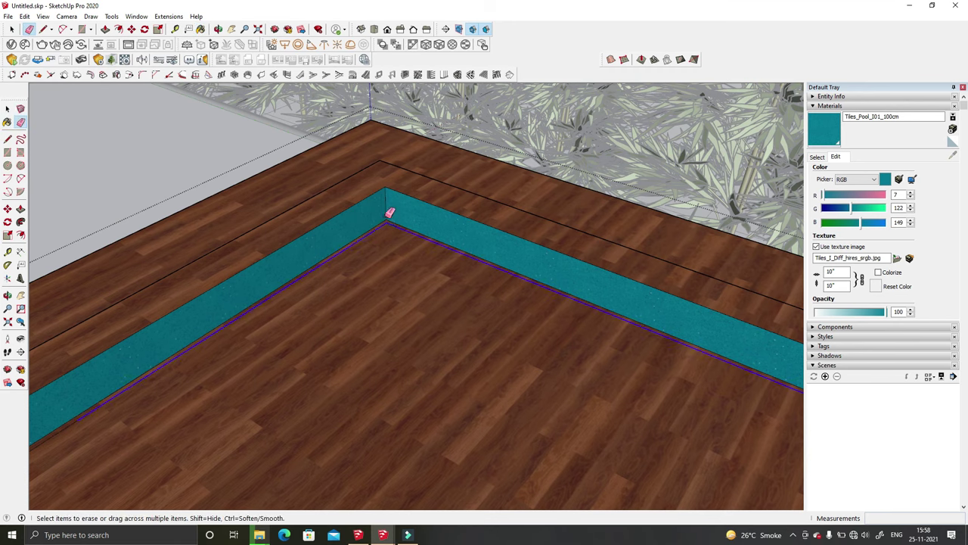
pyautogui.scroll(-3, 364, 285)
pyautogui.moveTo(365, 275)
pyautogui.mouseDown(button='middle')
pyautogui.moveTo(190, 351)
pyautogui.moveTo(430, 396)
pyautogui.moveTo(99, 243)
pyautogui.mouseUp(button='middle')
pyautogui.moveTo(426, 346); pyautogui.dragTo(216, 385, button='middle')
pyautogui.scroll(-3, 402, 415)
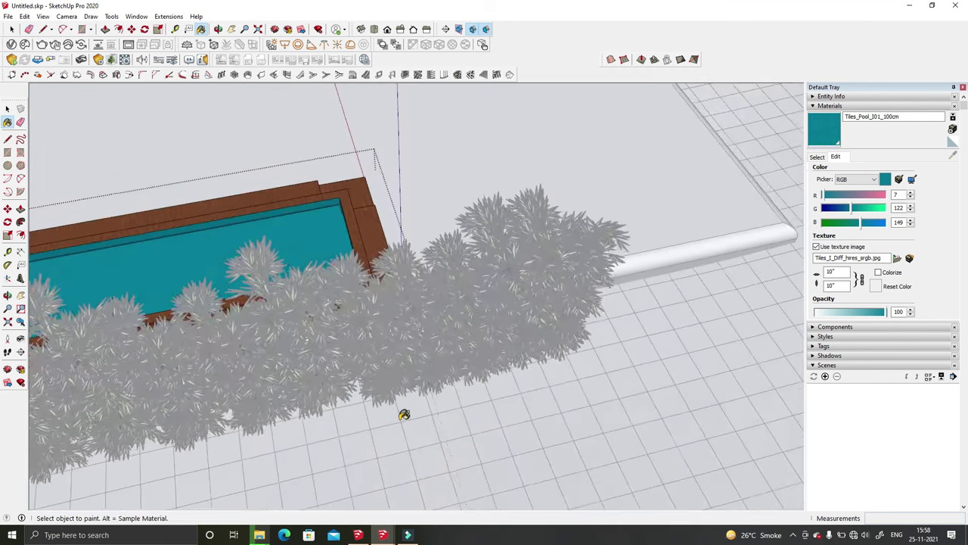
pyautogui.moveTo(402, 415); pyautogui.dragTo(414, 335, button='middle')
pyautogui.scroll(3, 152, 306)
pyautogui.scroll(3, 152, 305)
pyautogui.scroll(2, 150, 302)
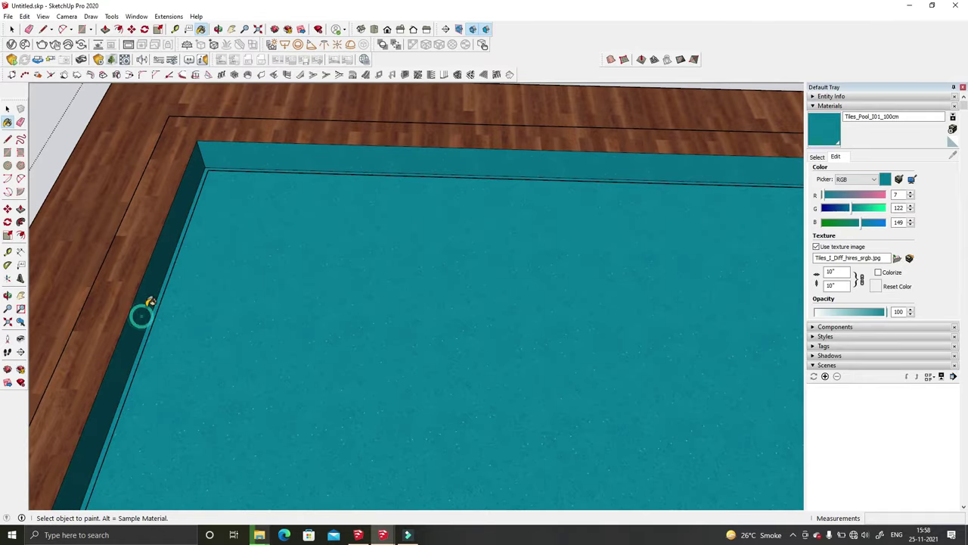
pyautogui.moveTo(181, 152); pyautogui.dragTo(224, 172, button='middle')
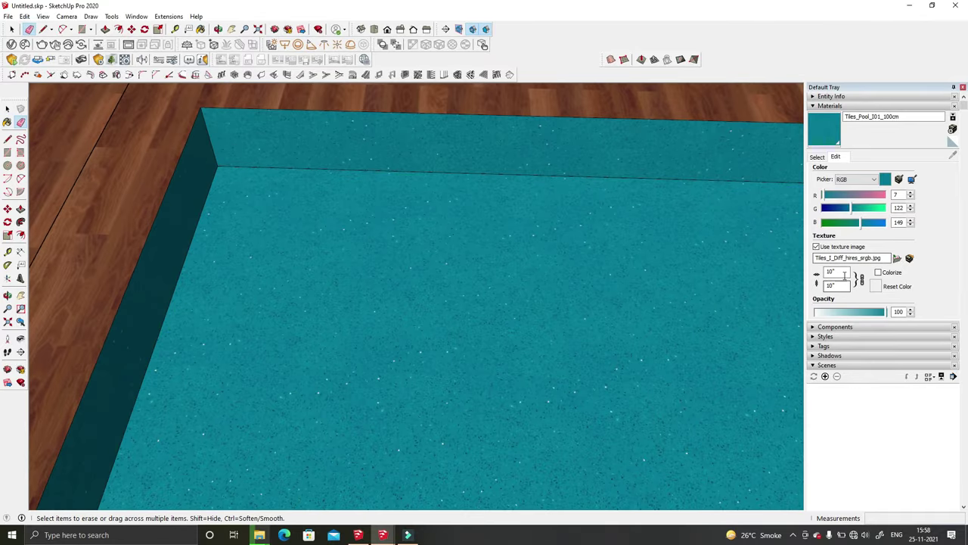
# Step: Set the pool tile texture width to 100 cm
pyautogui.write('cm')
pyautogui.press('Return')
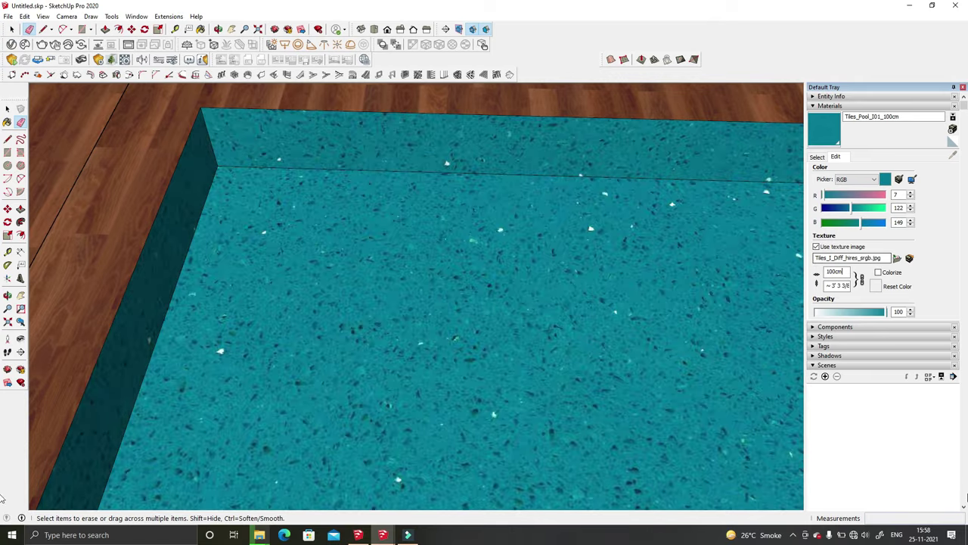
pyautogui.scroll(-3, 326, 288)
pyautogui.scroll(-3, 327, 288)
pyautogui.scroll(-3, 381, 271)
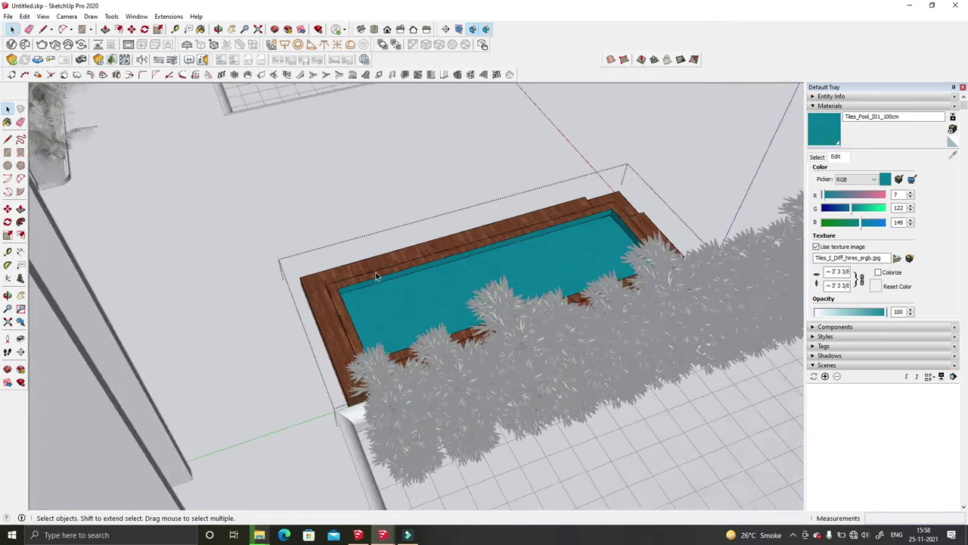
pyautogui.scroll(-3, 374, 276)
# Step: Unhide the pool's water surface
pyautogui.moveTo(374, 277)
pyautogui.mouseDown(button='middle')
pyautogui.moveTo(726, 175)
pyautogui.moveTo(411, 201)
pyautogui.mouseUp(button='middle')
pyautogui.scroll(5, 547, 320)
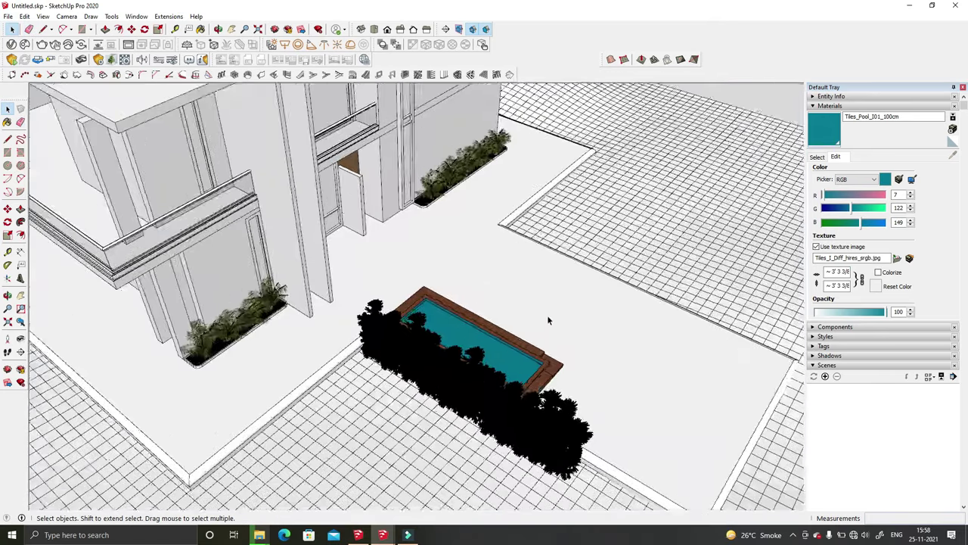
pyautogui.moveTo(547, 320); pyautogui.dragTo(144, 202, button='middle')
pyautogui.click(24, 16)
pyautogui.click(80, 160)
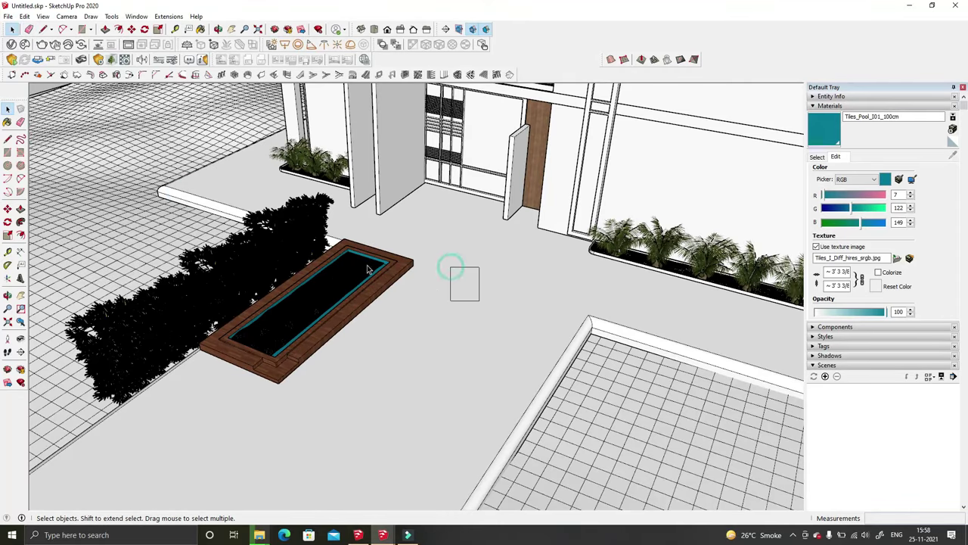
# Step: Scale the water surface to stretch along the pool's length
pyautogui.scroll(3, 367, 264)
pyautogui.scroll(3, 348, 270)
pyautogui.moveTo(353, 270)
pyautogui.mouseDown(button='middle')
pyautogui.moveTo(460, 209)
pyautogui.moveTo(395, 242)
pyautogui.mouseUp(button='middle')
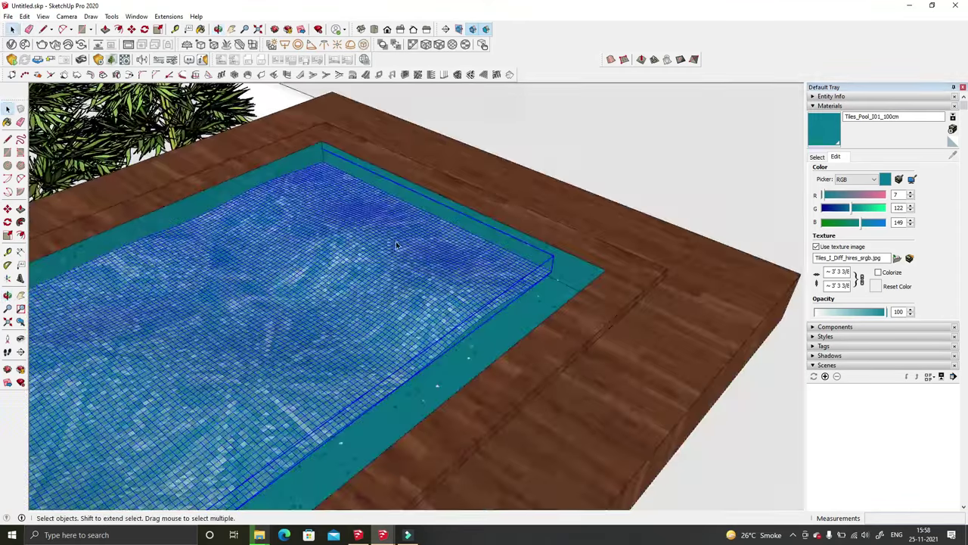
pyautogui.click(396, 242)
pyautogui.click(163, 31)
pyautogui.scroll(-3, 497, 266)
pyautogui.moveTo(497, 265); pyautogui.dragTo(386, 409, button='middle')
pyautogui.scroll(3, 392, 396)
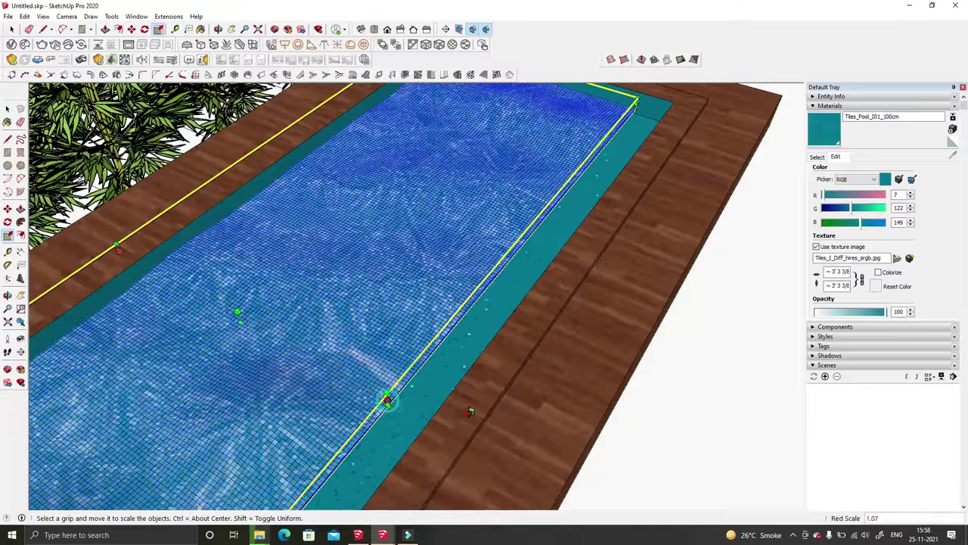
pyautogui.scroll(3, 700, 349)
# Step: Stretch the water surface across the pool's width and clear the selection
pyautogui.moveTo(697, 350); pyautogui.dragTo(368, 360, button='middle')
pyautogui.scroll(-3, 368, 361)
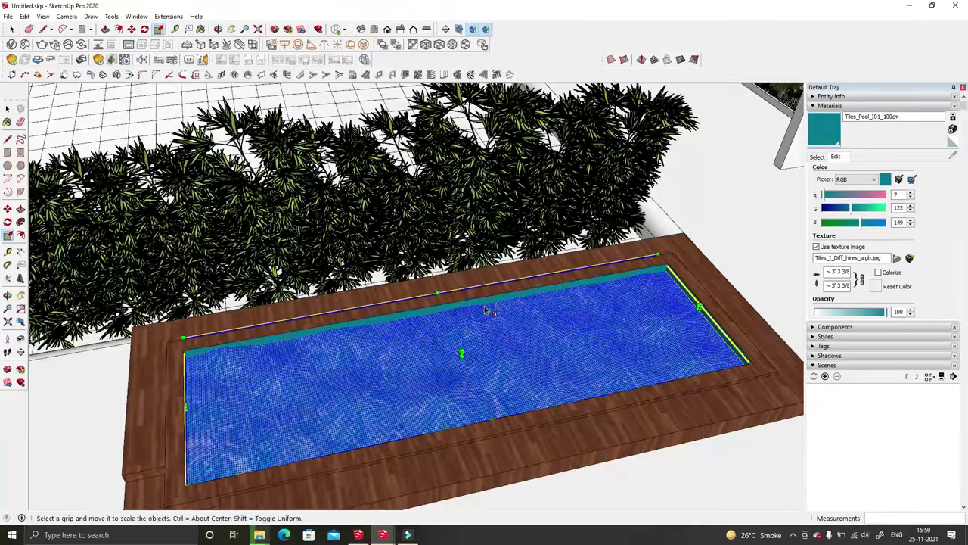
pyautogui.moveTo(488, 313); pyautogui.dragTo(489, 345, button='middle')
pyautogui.press('space')
pyautogui.click(783, 257)
pyautogui.moveTo(784, 256)
pyautogui.mouseDown(button='middle')
pyautogui.moveTo(720, 325)
pyautogui.moveTo(774, 361)
pyautogui.moveTo(530, 303)
pyautogui.mouseUp(button='middle')
pyautogui.scroll(-5, 613, 323)
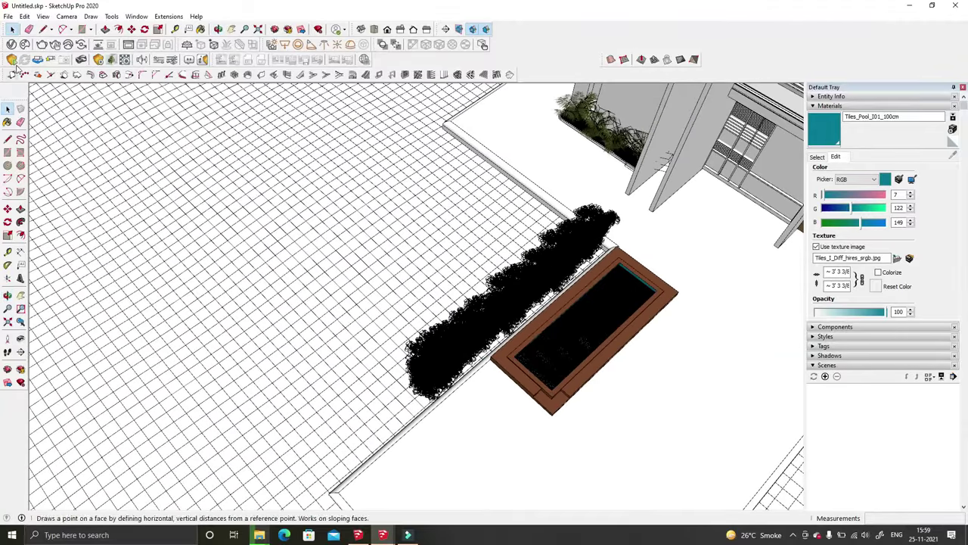
# Step: Add the Grass D 200cm material from the V-Ray library's Ground category to the scene
pyautogui.click(11, 59)
pyautogui.click(229, 216)
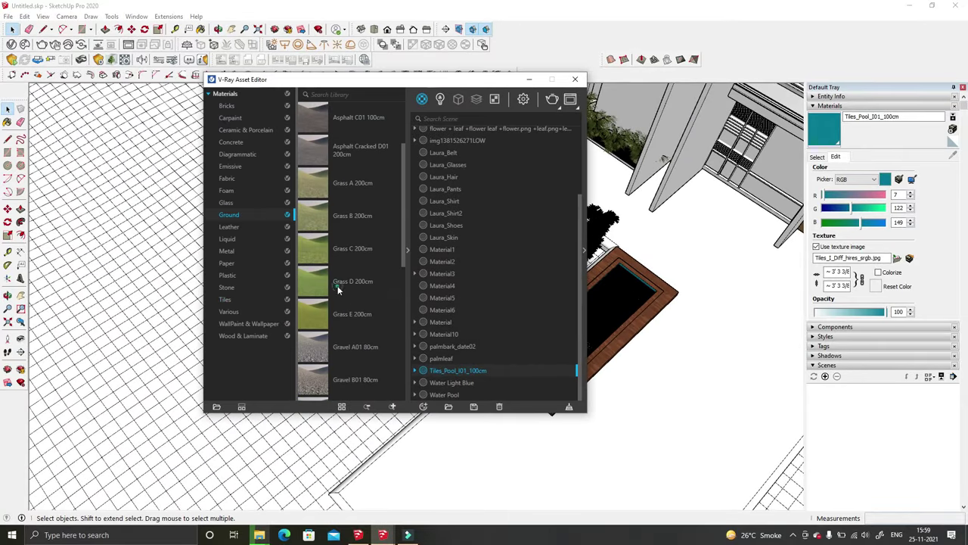
pyautogui.moveTo(338, 290); pyautogui.dragTo(454, 303)
pyautogui.click(529, 80)
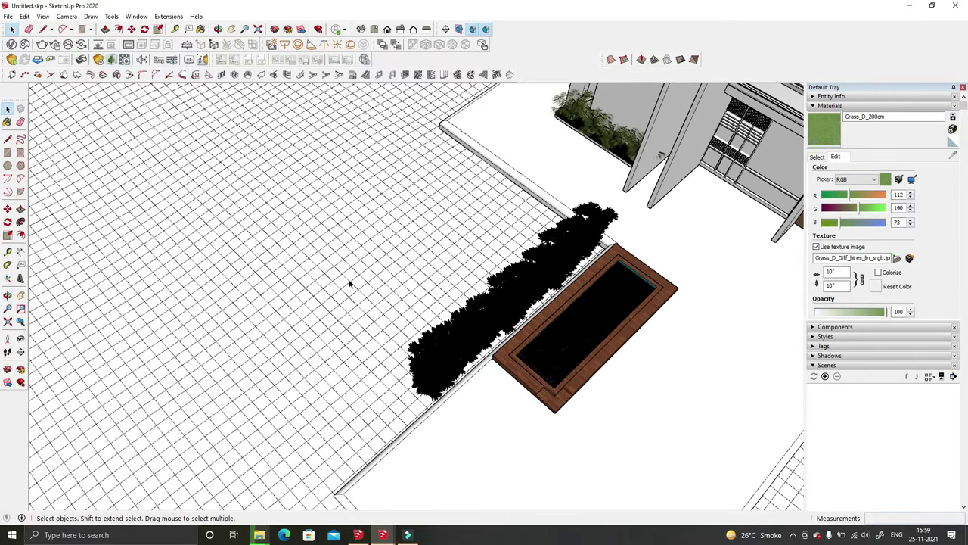
# Step: Select the ground grid mesh and fill it with the Grass D 200cm material
pyautogui.scroll(-3, 350, 284)
pyautogui.click(258, 183)
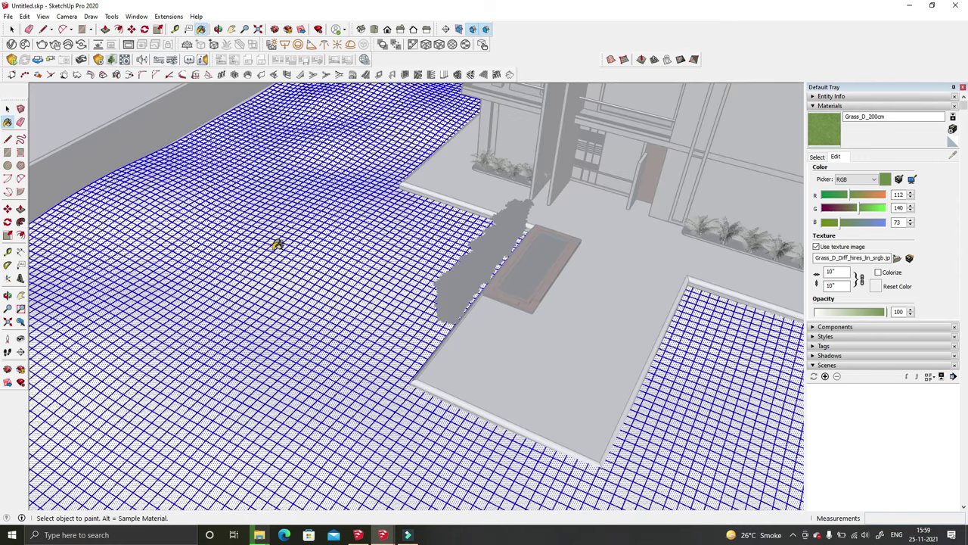
pyautogui.click(278, 246)
pyautogui.click(46, 126)
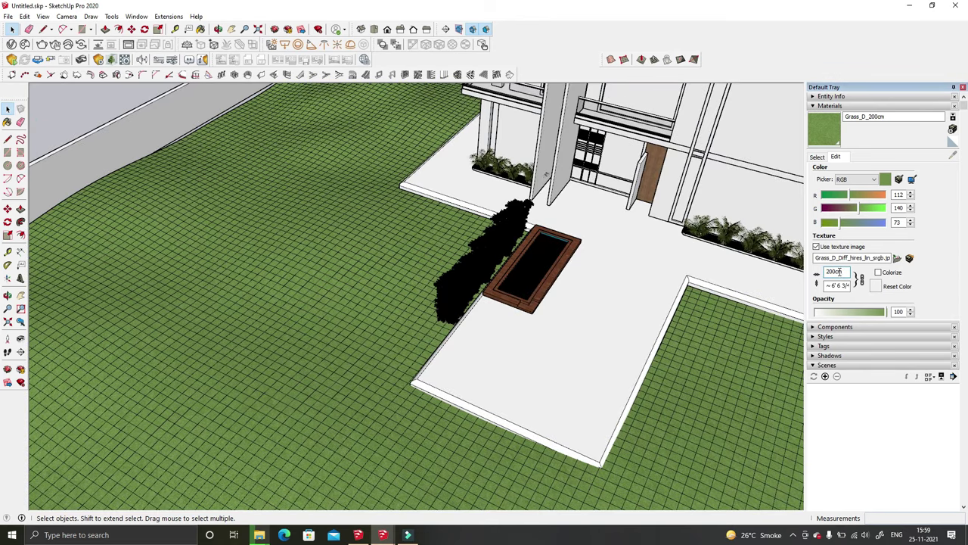
pyautogui.scroll(2, 410, 413)
pyautogui.scroll(2, 404, 406)
pyautogui.scroll(3, 366, 403)
pyautogui.scroll(2, 366, 402)
pyautogui.scroll(-3, 366, 405)
pyautogui.scroll(-3, 405, 400)
pyautogui.scroll(-1, 253, 328)
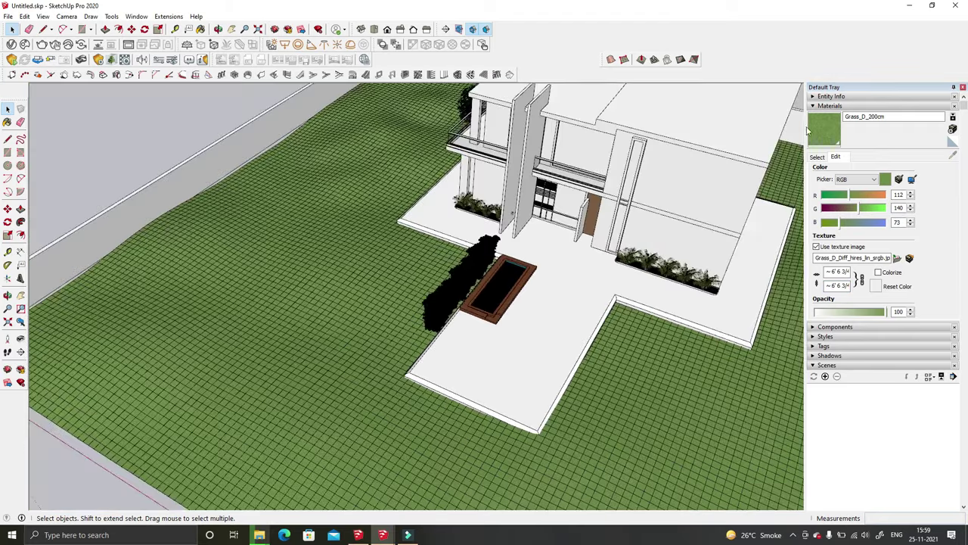
pyautogui.moveTo(172, 125)
pyautogui.mouseDown(button='middle')
pyautogui.moveTo(591, 368)
pyautogui.moveTo(469, 259)
pyautogui.mouseUp(button='middle')
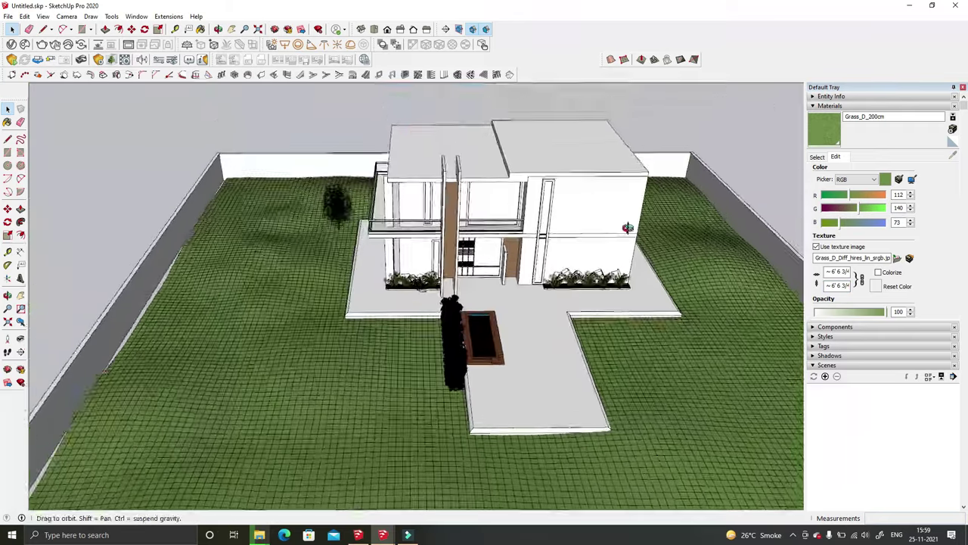
pyautogui.scroll(3, 469, 259)
pyautogui.scroll(3, 454, 259)
# Step: Sample the balcony panel's glass material and paint the door glass with it
pyautogui.press('b')
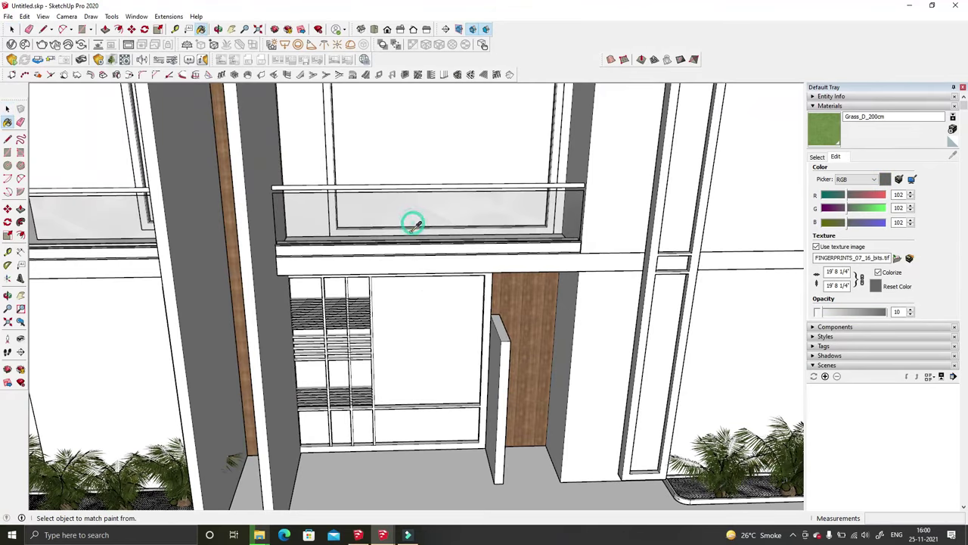
pyautogui.keyDown('alt'); pyautogui.click(403, 296); pyautogui.keyUp('alt')
pyautogui.press('b')
pyautogui.click(424, 317)
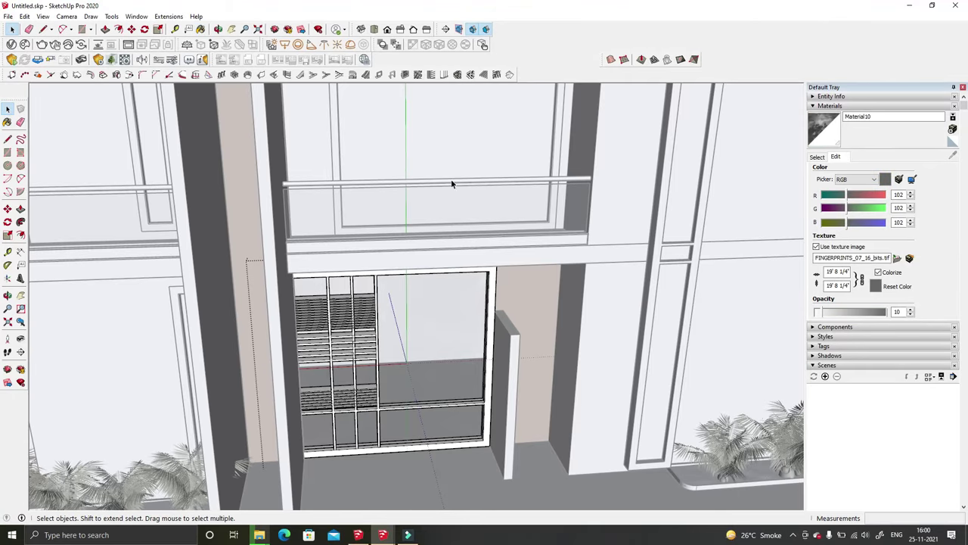
pyautogui.click(437, 160)
# Step: Paint the tall and narrow glass panels with the sampled glass material
pyautogui.scroll(-3, 482, 235)
pyautogui.press('b')
pyautogui.click(681, 234)
pyautogui.scroll(-3, 696, 288)
pyautogui.press('space')
pyautogui.click(321, 186)
pyautogui.press('b')
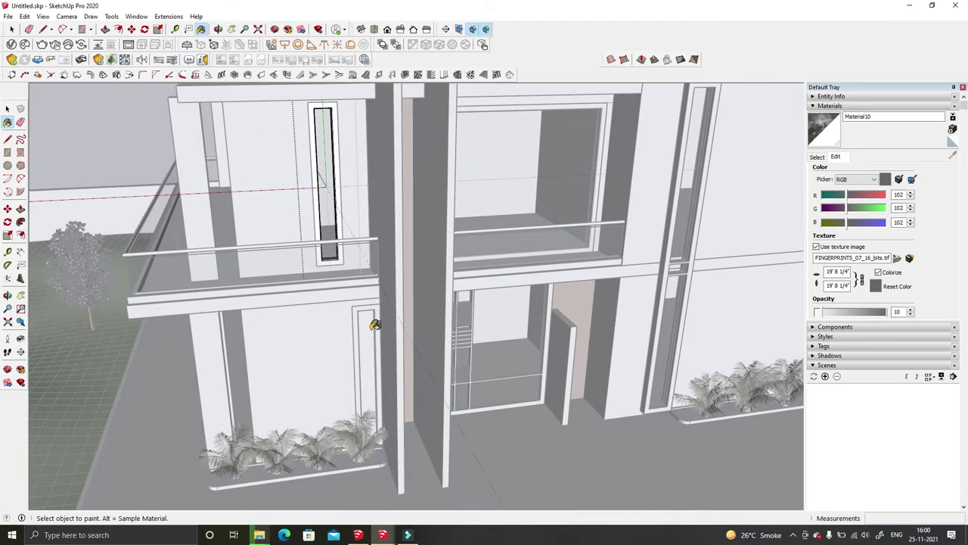
pyautogui.press('space')
pyautogui.click(366, 333)
pyautogui.press('space')
pyautogui.moveTo(369, 321)
pyautogui.mouseDown(button='middle')
pyautogui.moveTo(336, 255)
pyautogui.moveTo(378, 249)
pyautogui.mouseUp(button='middle')
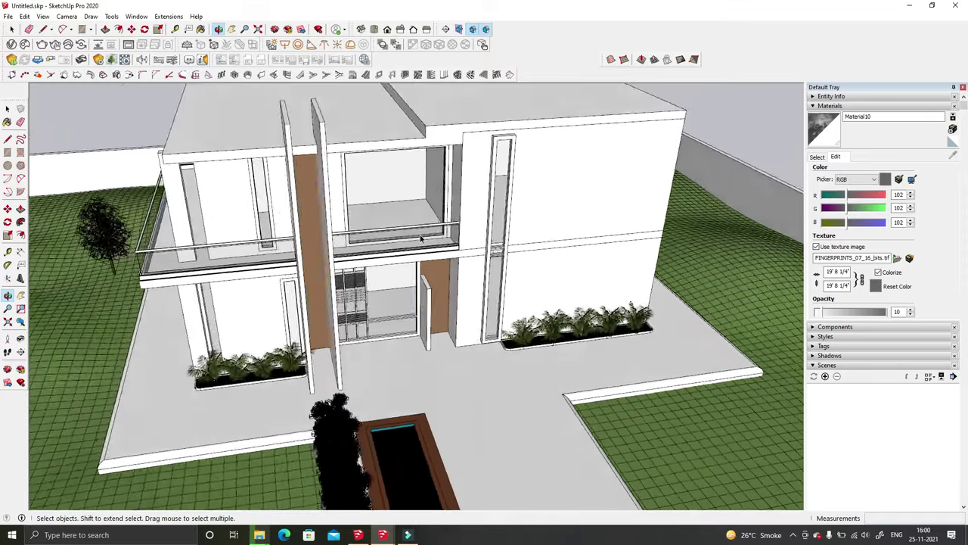
pyautogui.scroll(5, 394, 257)
# Step: Pick the grey Color M05 from the Colors material collection
pyautogui.click(817, 157)
pyautogui.click(868, 171)
pyautogui.click(870, 198)
pyautogui.click(868, 171)
pyautogui.click(865, 243)
pyautogui.scroll(-3, 865, 244)
pyautogui.click(849, 229)
pyautogui.scroll(1, 482, 201)
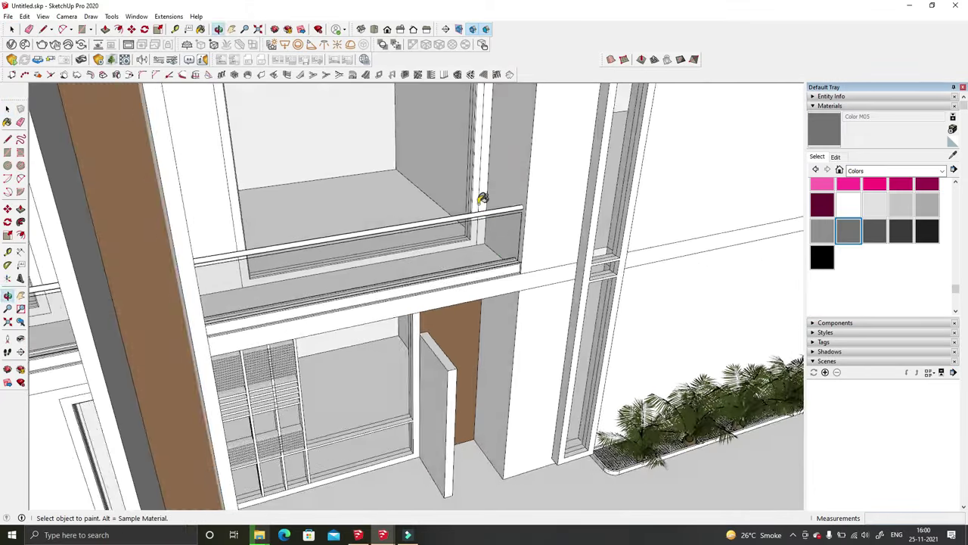
pyautogui.scroll(3, 529, 227)
pyautogui.scroll(-2, 583, 248)
pyautogui.scroll(-3, 335, 288)
pyautogui.scroll(3, 361, 296)
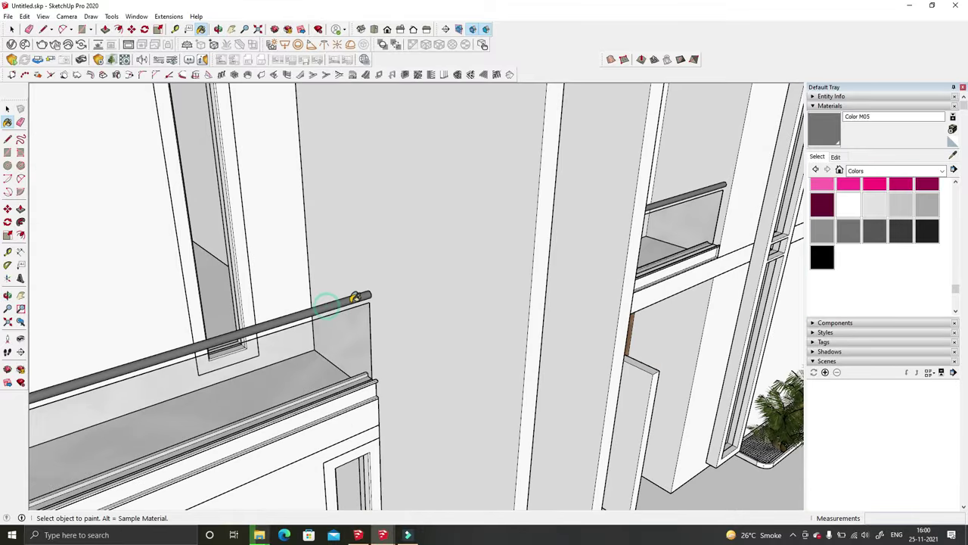
pyautogui.scroll(-3, 492, 283)
# Step: Edit the name of the grey Color M05 material
pyautogui.moveTo(492, 283)
pyautogui.mouseDown(button='middle')
pyautogui.moveTo(430, 256)
pyautogui.moveTo(411, 292)
pyautogui.moveTo(435, 250)
pyautogui.mouseUp(button='middle')
pyautogui.scroll(3, 411, 292)
pyautogui.scroll(3, 422, 255)
pyautogui.scroll(2, 417, 262)
pyautogui.click(877, 116)
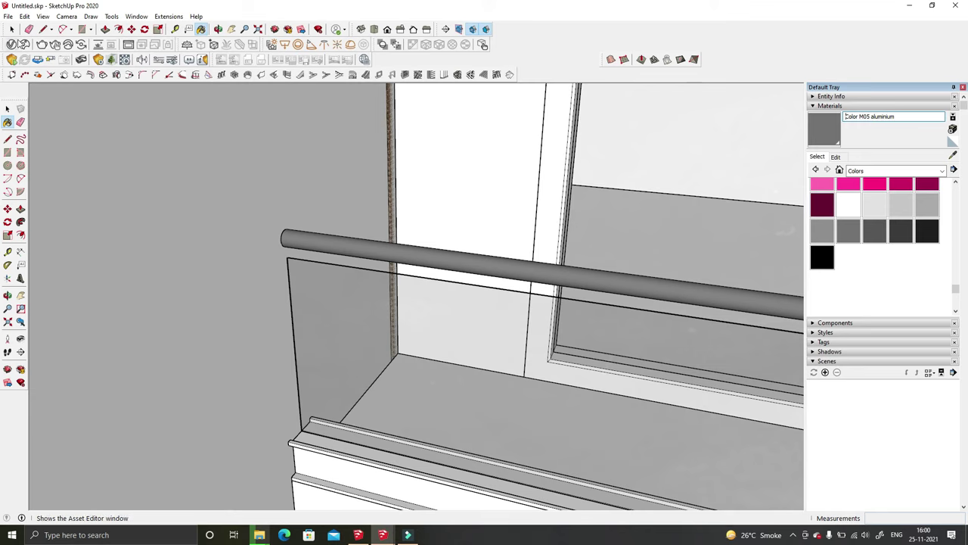
pyautogui.scroll(-3, 475, 195)
pyautogui.moveTo(480, 219)
pyautogui.mouseDown(button='middle')
pyautogui.moveTo(432, 218)
pyautogui.moveTo(428, 210)
pyautogui.mouseUp(button='middle')
# Step: Shrink the geometry beside the wood-clad column to 0.85 with Scale, then return to Select
pyautogui.click(154, 30)
pyautogui.moveTo(351, 184)
pyautogui.mouseDown(button='middle')
pyautogui.moveTo(492, 95)
pyautogui.moveTo(496, 261)
pyautogui.mouseUp(button='middle')
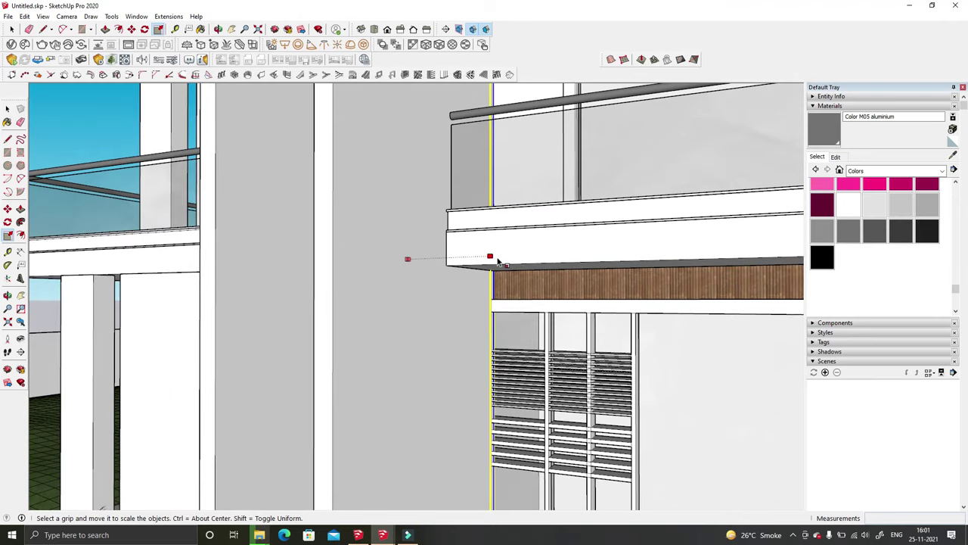
pyautogui.moveTo(492, 256); pyautogui.dragTo(472, 228)
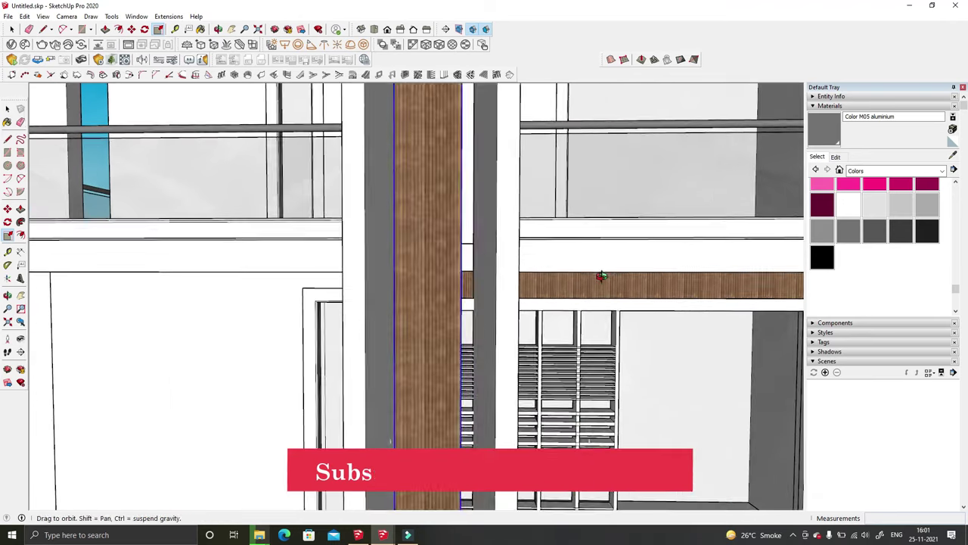
pyautogui.moveTo(430, 266)
pyautogui.mouseDown(button='middle')
pyautogui.moveTo(444, 274)
pyautogui.moveTo(290, 190)
pyautogui.moveTo(367, 277)
pyautogui.moveTo(372, 307)
pyautogui.moveTo(447, 252)
pyautogui.moveTo(467, 207)
pyautogui.moveTo(479, 244)
pyautogui.moveTo(299, 275)
pyautogui.moveTo(363, 245)
pyautogui.moveTo(227, 152)
pyautogui.moveTo(50, 95)
pyautogui.mouseUp(button='middle')
pyautogui.press('p')
pyautogui.press('Escape')
pyautogui.press('space')
# Step: Apply the V-Ray WallPaint & Wallpaper material Stucco B01 50cm to the door panel
pyautogui.click(11, 59)
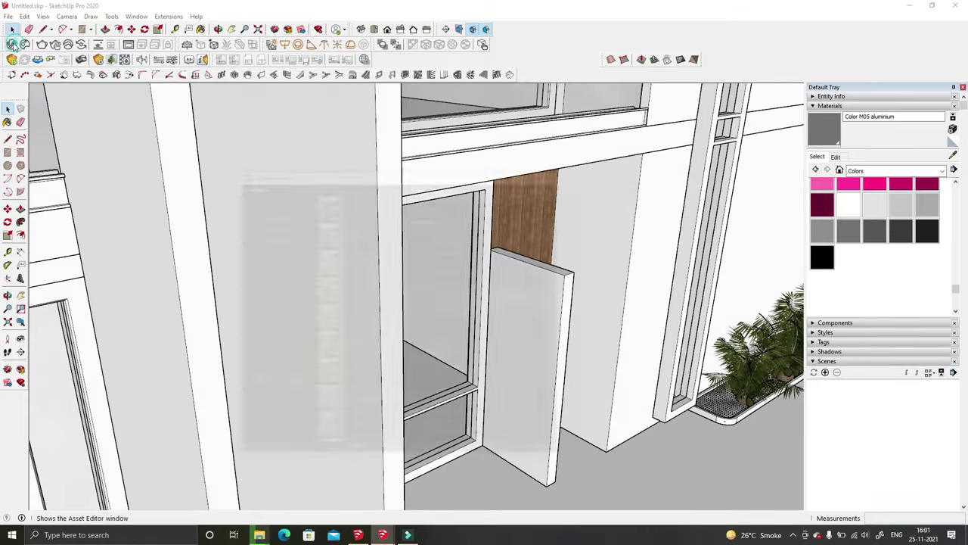
pyautogui.scroll(5, 436, 254)
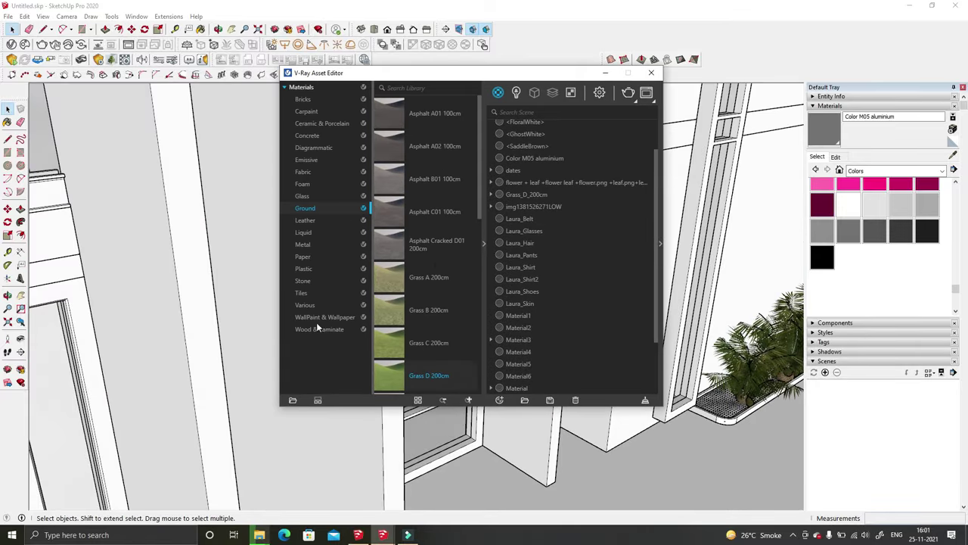
pyautogui.click(314, 317)
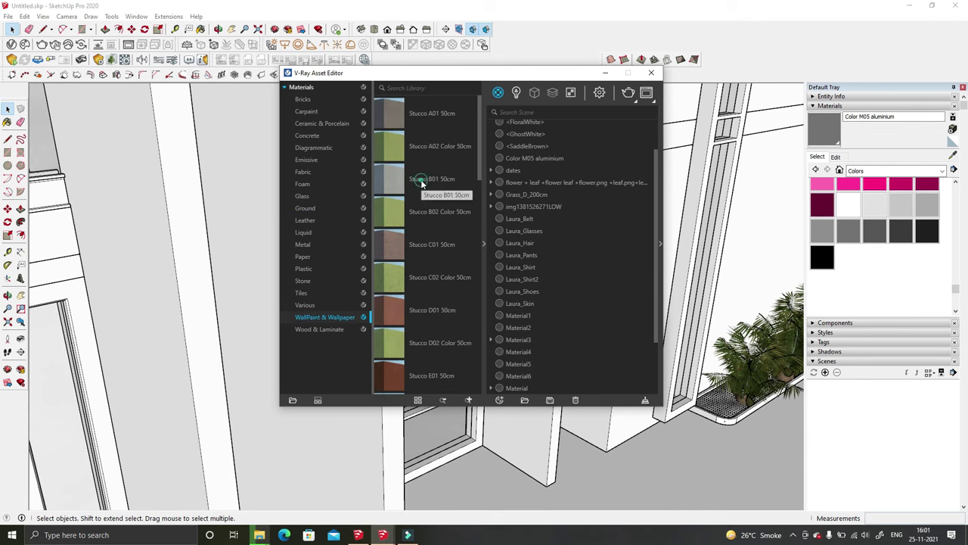
pyautogui.click(605, 77)
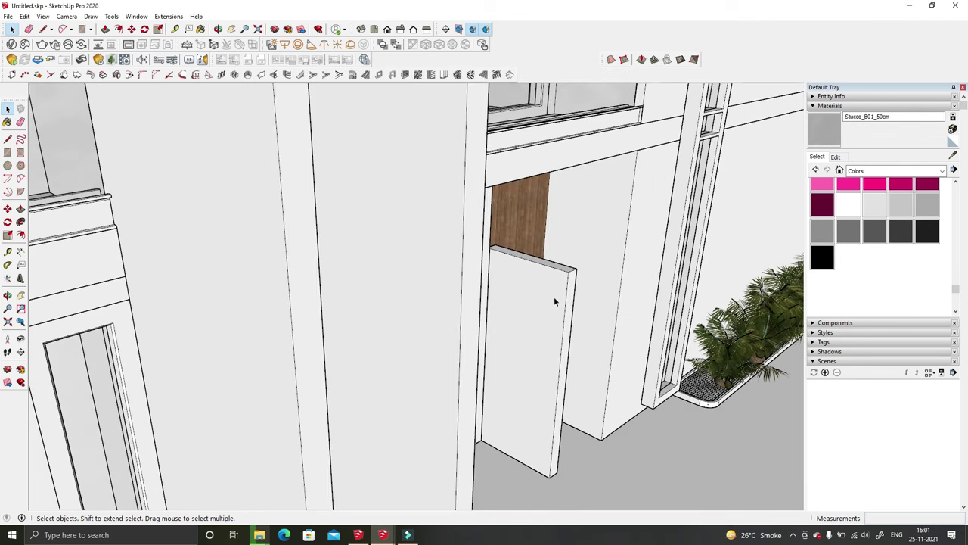
pyautogui.moveTo(554, 296); pyautogui.dragTo(529, 303, button='middle')
pyautogui.click(553, 313)
pyautogui.press('b')
pyautogui.click(836, 156)
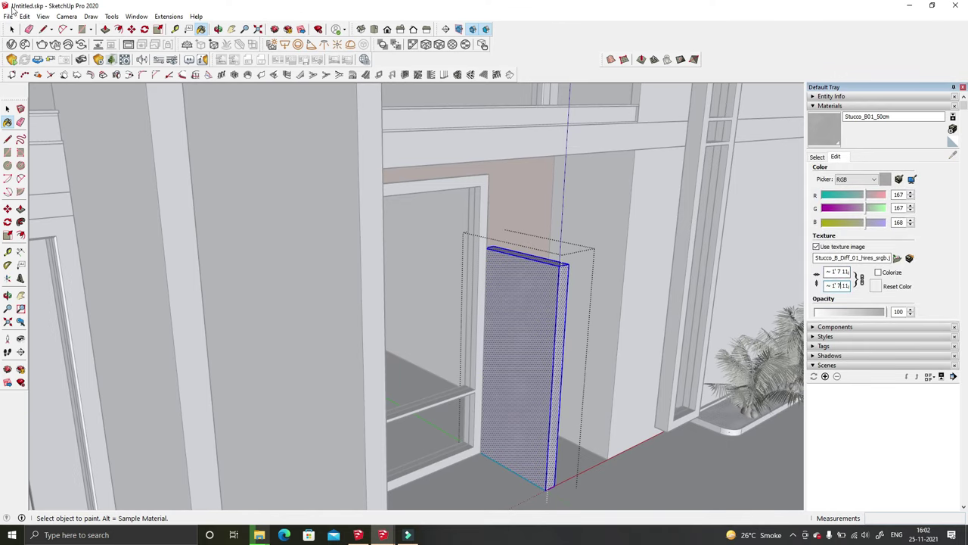
pyautogui.press('space')
pyautogui.scroll(-5, 616, 482)
pyautogui.scroll(5, 155, 190)
pyautogui.moveTo(155, 190)
pyautogui.mouseDown(button='middle')
pyautogui.moveTo(428, 433)
pyautogui.moveTo(304, 347)
pyautogui.moveTo(387, 373)
pyautogui.mouseUp(button='middle')
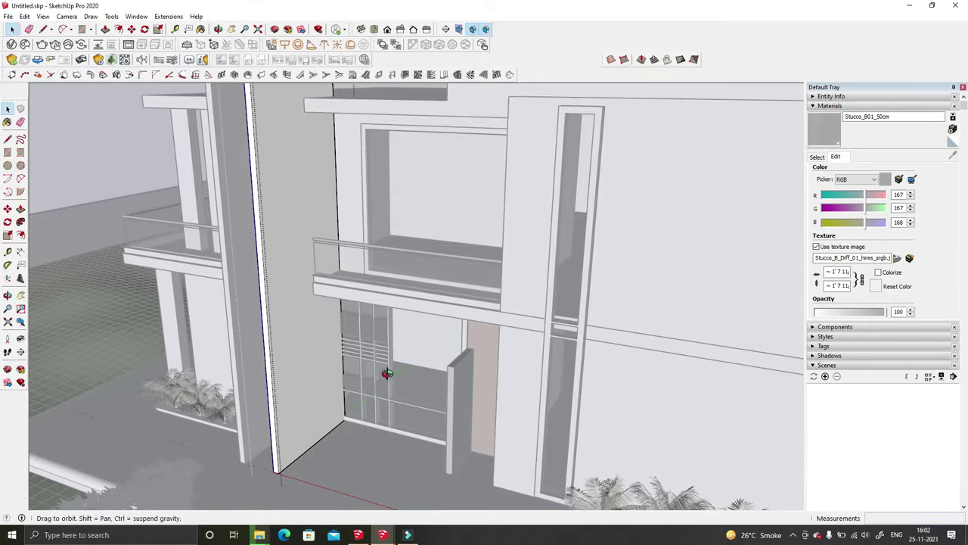
pyautogui.scroll(2, 227, 330)
pyautogui.moveTo(259, 292)
pyautogui.mouseDown(button='middle')
pyautogui.moveTo(283, 273)
pyautogui.moveTo(244, 270)
pyautogui.moveTo(598, 281)
pyautogui.moveTo(447, 252)
pyautogui.moveTo(476, 136)
pyautogui.moveTo(446, 417)
pyautogui.moveTo(421, 284)
pyautogui.mouseUp(button='middle')
pyautogui.press('space')
pyautogui.moveTo(481, 198)
pyautogui.mouseDown(button='middle')
pyautogui.moveTo(378, 184)
pyautogui.moveTo(394, 255)
pyautogui.moveTo(302, 189)
pyautogui.mouseUp(button='middle')
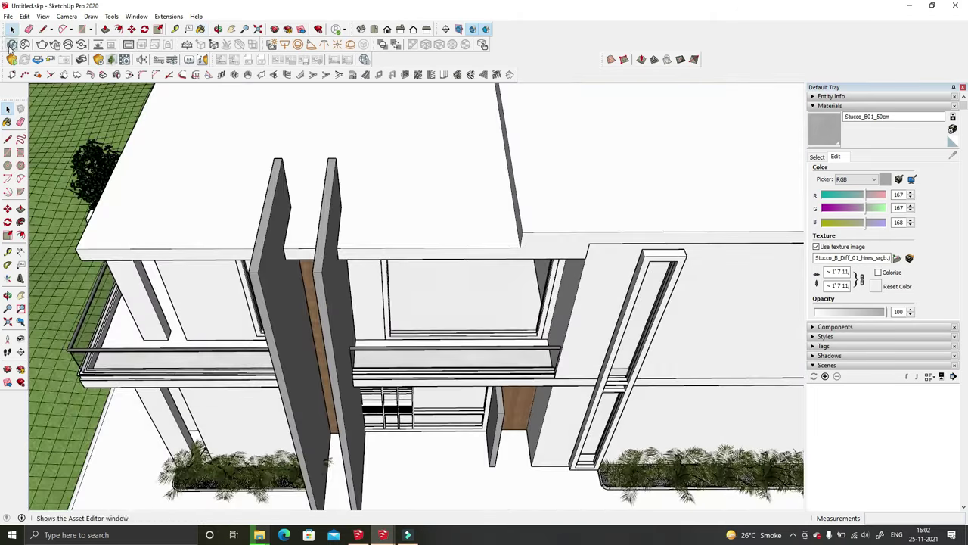
# Step: Add Aluminum Anodized DarkGray from the V-Ray Metal library to the model's materials
pyautogui.click(11, 45)
pyautogui.click(303, 245)
pyautogui.scroll(-2, 447, 239)
pyautogui.scroll(-3, 446, 240)
pyautogui.scroll(-3, 446, 240)
pyautogui.scroll(-3, 451, 232)
pyautogui.scroll(-3, 451, 232)
pyautogui.scroll(-3, 451, 234)
pyautogui.scroll(-3, 451, 234)
pyautogui.scroll(-3, 451, 234)
pyautogui.scroll(3, 451, 233)
pyautogui.scroll(3, 449, 233)
pyautogui.scroll(3, 450, 233)
pyautogui.scroll(-2, 450, 233)
pyautogui.scroll(3, 449, 234)
pyautogui.scroll(3, 449, 234)
pyautogui.scroll(2, 450, 235)
pyautogui.moveTo(427, 215); pyautogui.dragTo(532, 261)
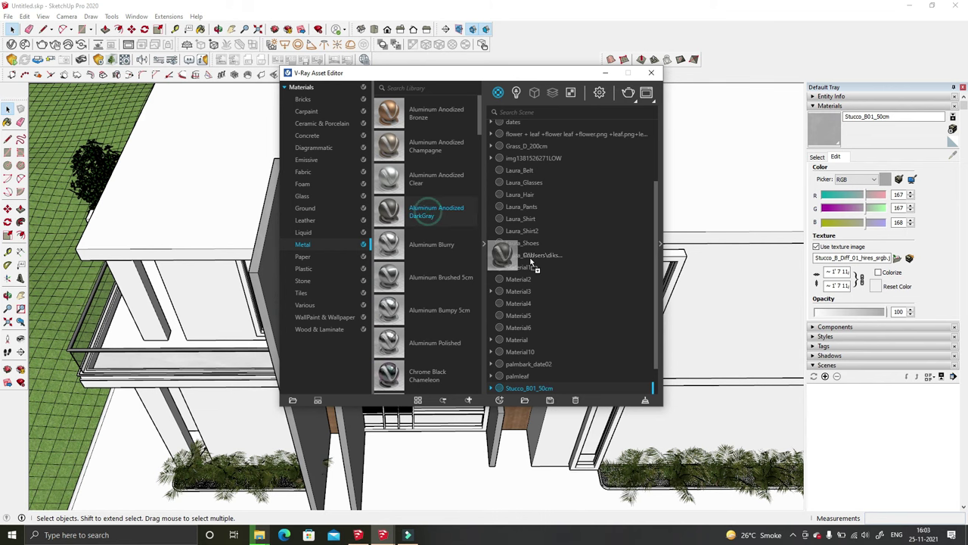
pyautogui.moveTo(532, 261); pyautogui.dragTo(517, 255, button='middle')
# Step: Paint the balcony handrails and tall fins with Aluminum Anodized DarkGray, checking from overhead
pyautogui.press('b')
pyautogui.scroll(5, 492, 342)
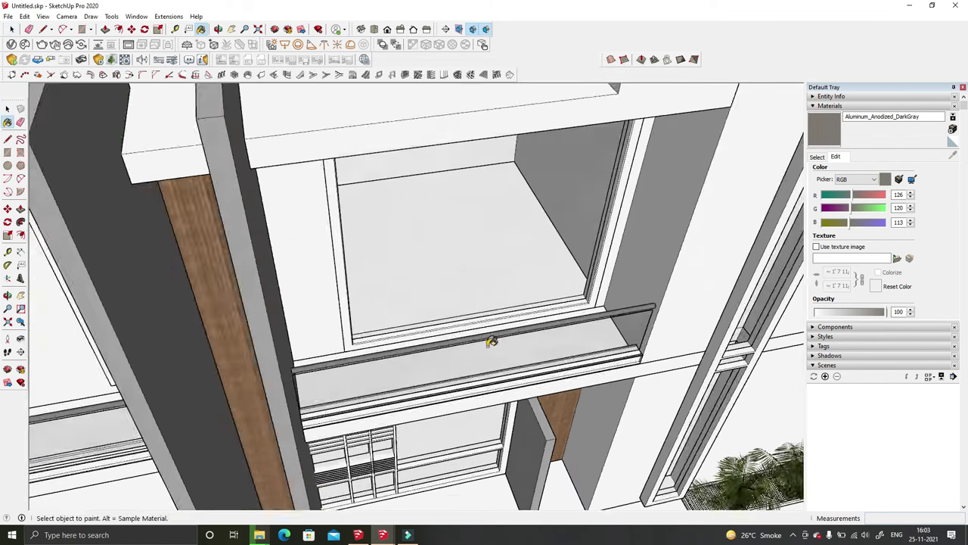
pyautogui.scroll(3, 492, 342)
pyautogui.scroll(-3, 727, 261)
pyautogui.moveTo(726, 261); pyautogui.dragTo(324, 346, button='middle')
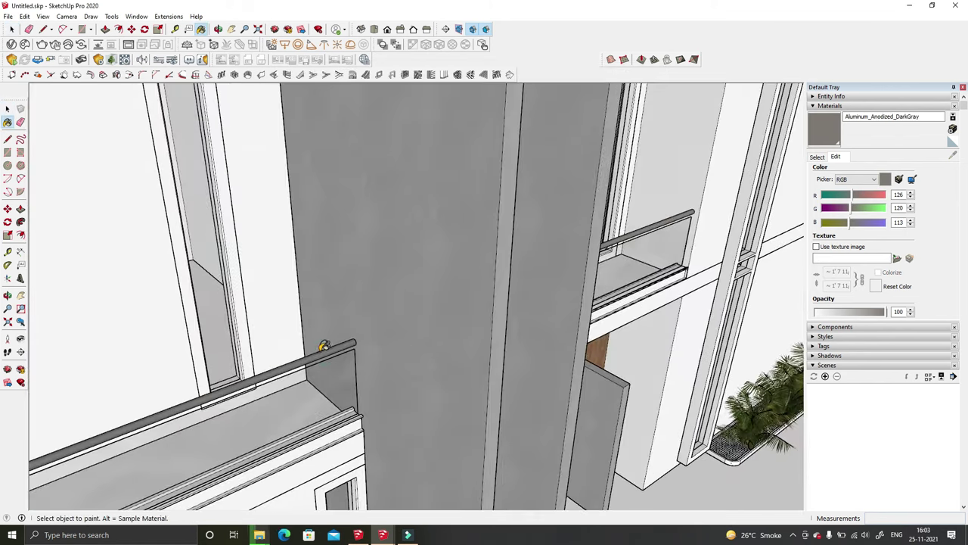
pyautogui.moveTo(591, 311); pyautogui.dragTo(530, 287, button='middle')
pyautogui.scroll(-6, 346, 205)
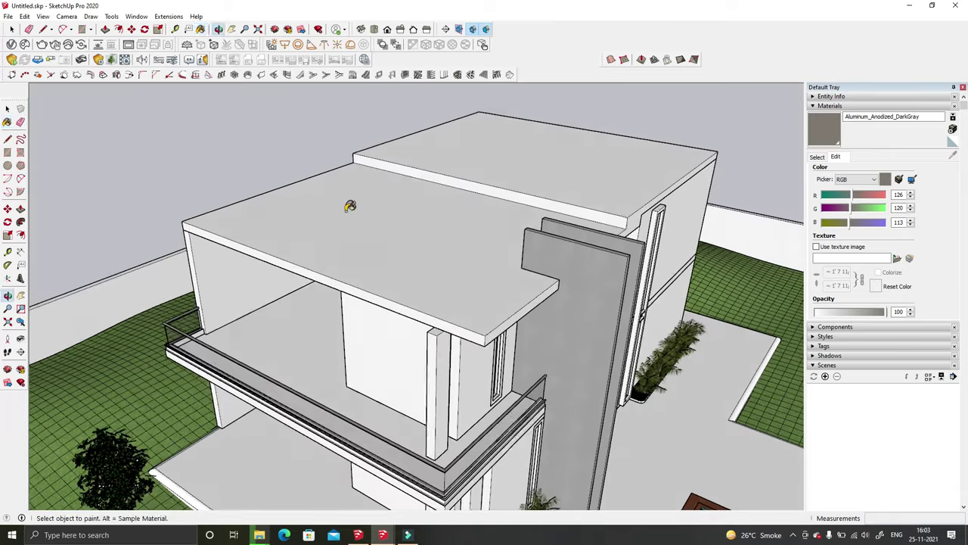
pyautogui.click(23, 62)
pyautogui.scroll(-3, 433, 299)
pyautogui.scroll(-3, 444, 292)
pyautogui.click(606, 73)
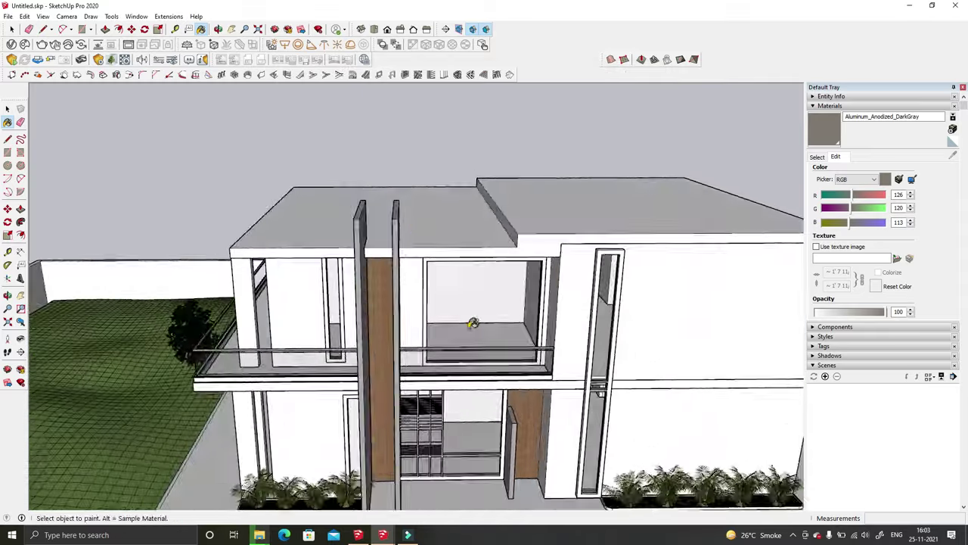
pyautogui.scroll(5, 472, 323)
pyautogui.scroll(3, 472, 323)
# Step: Select the window frame group and orbit around the window
pyautogui.press('space')
pyautogui.click(519, 328)
pyautogui.moveTo(519, 329)
pyautogui.mouseDown(button='middle')
pyautogui.moveTo(354, 366)
pyautogui.moveTo(309, 67)
pyautogui.mouseUp(button='middle')
pyautogui.rightClick(309, 67)
pyautogui.moveTo(280, 149)
pyautogui.mouseDown(button='middle')
pyautogui.moveTo(378, 329)
pyautogui.moveTo(287, 227)
pyautogui.mouseUp(button='middle')
# Step: Move the window louvre group to a new position
pyautogui.scroll(-2, 327, 260)
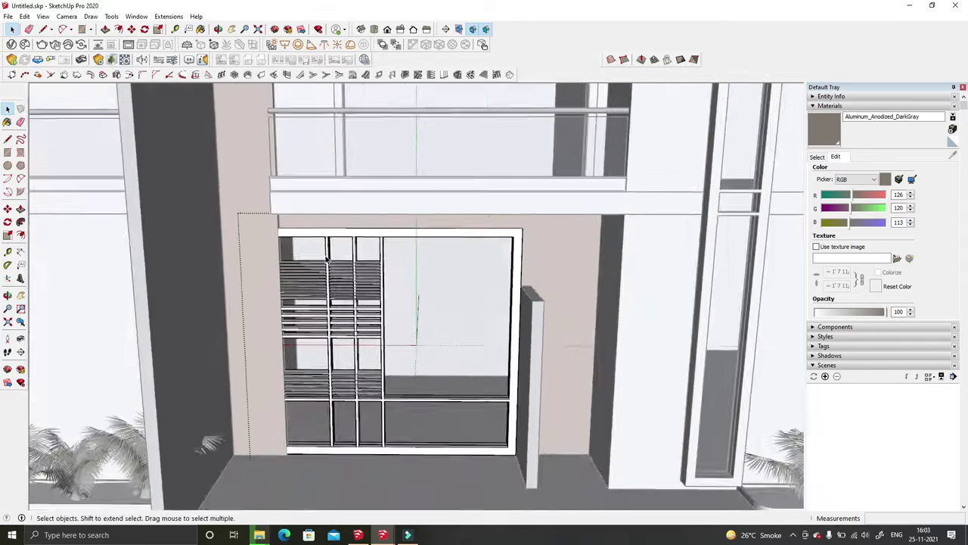
pyautogui.scroll(-2, 325, 258)
pyautogui.click(333, 326)
pyautogui.press('m')
pyautogui.scroll(3, 376, 290)
pyautogui.click(376, 289)
pyautogui.click(417, 288)
# Step: Scale the upper and lower glass panes of the louvred window
pyautogui.scroll(1, 111, 119)
pyautogui.scroll(3, 110, 119)
pyautogui.scroll(2, 110, 119)
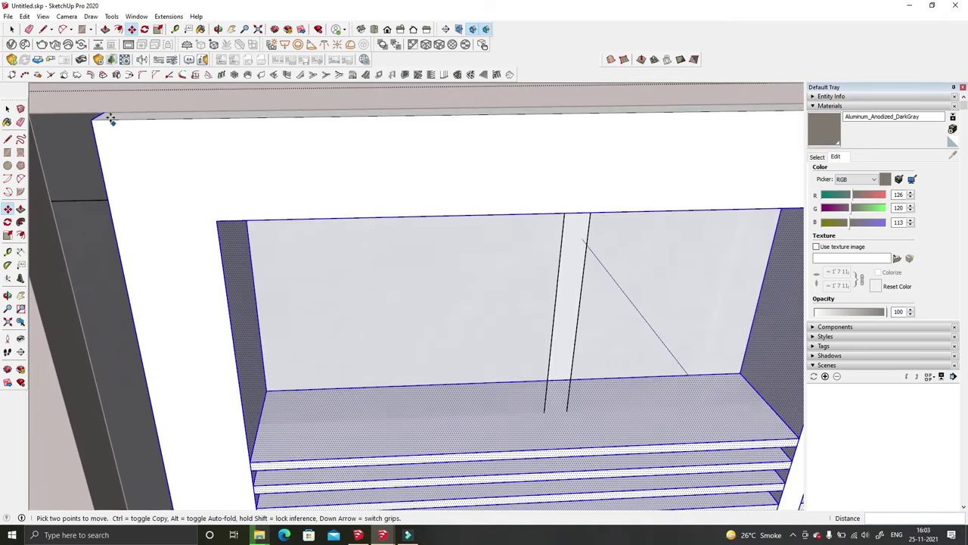
pyautogui.scroll(-2, 110, 119)
pyautogui.scroll(-3, 151, 161)
pyautogui.moveTo(151, 162); pyautogui.dragTo(329, 199, button='middle')
pyautogui.scroll(2, 328, 199)
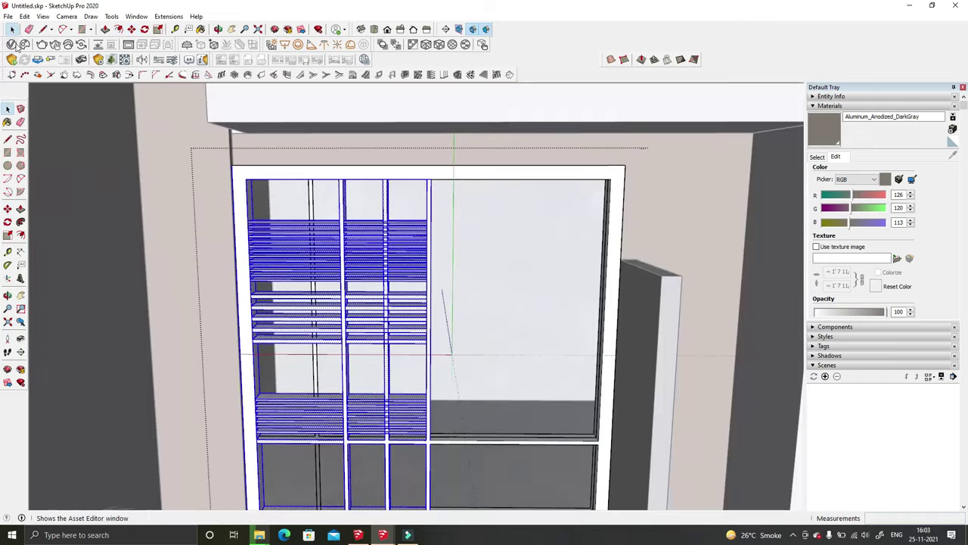
pyautogui.scroll(-1, 435, 239)
pyautogui.click(445, 249)
pyautogui.press('s')
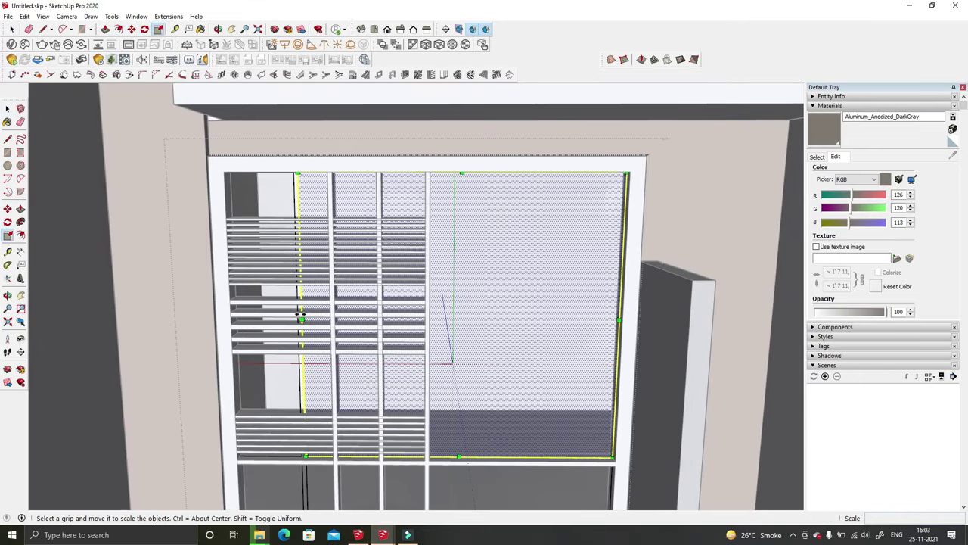
pyautogui.press('space')
pyautogui.scroll(-1, 431, 257)
pyautogui.click(444, 447)
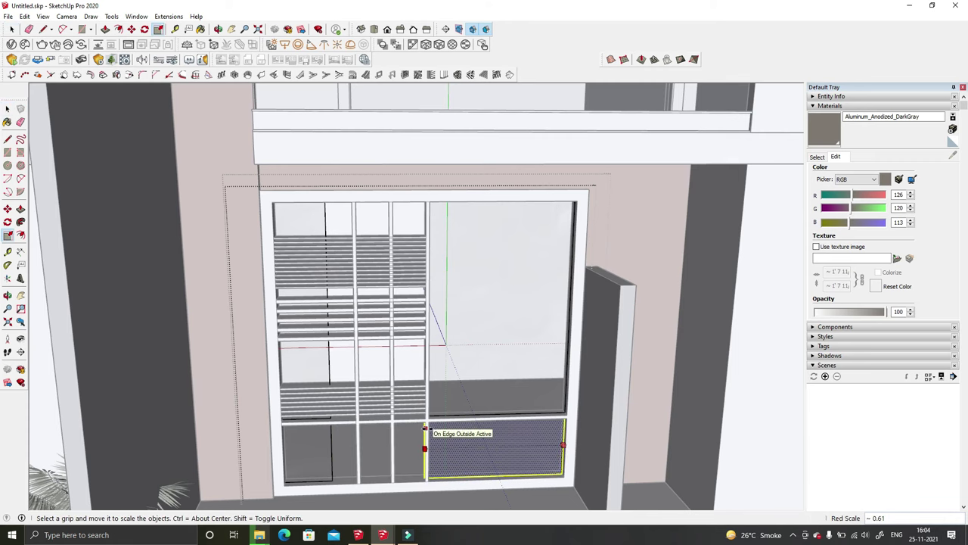
pyautogui.scroll(3, 381, 438)
pyautogui.press('space')
# Step: Unhide all hidden geometry with Edit > Unhide > All
pyautogui.moveTo(381, 438); pyautogui.dragTo(214, 306, button='middle')
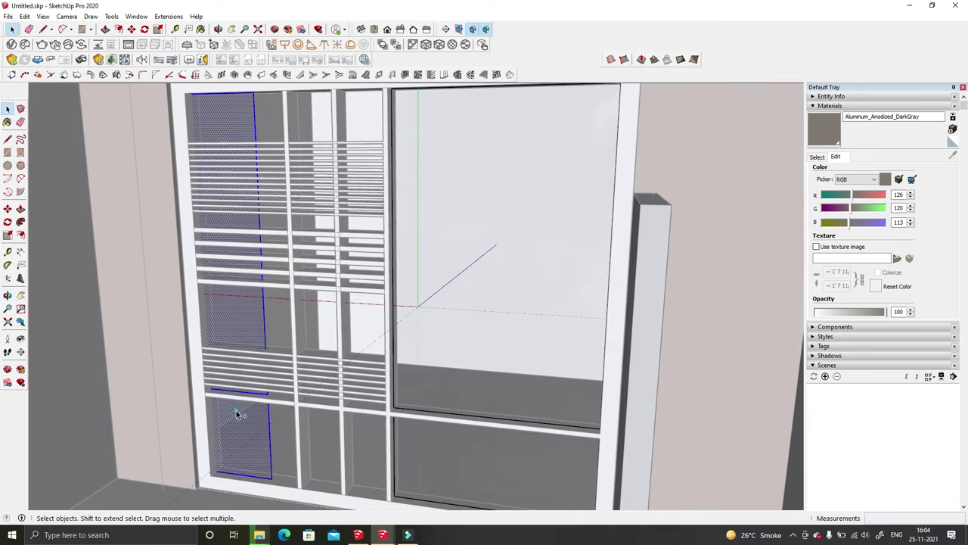
pyautogui.press('space')
pyautogui.scroll(-5, 452, 298)
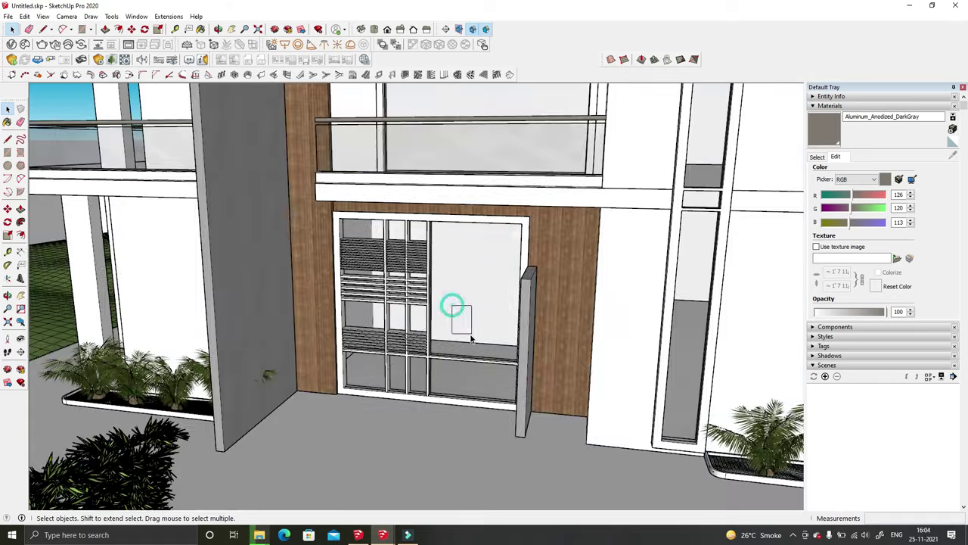
pyautogui.click(25, 16)
pyautogui.click(186, 195)
# Step: Push the wood-textured strip on the dark gray fin in about 6 13/16"
pyautogui.moveTo(409, 417)
pyautogui.mouseDown(button='middle')
pyautogui.moveTo(492, 402)
pyautogui.moveTo(461, 415)
pyautogui.moveTo(423, 340)
pyautogui.mouseUp(button='middle')
pyautogui.click(363, 302)
pyautogui.moveTo(363, 302); pyautogui.dragTo(163, 142, button='middle')
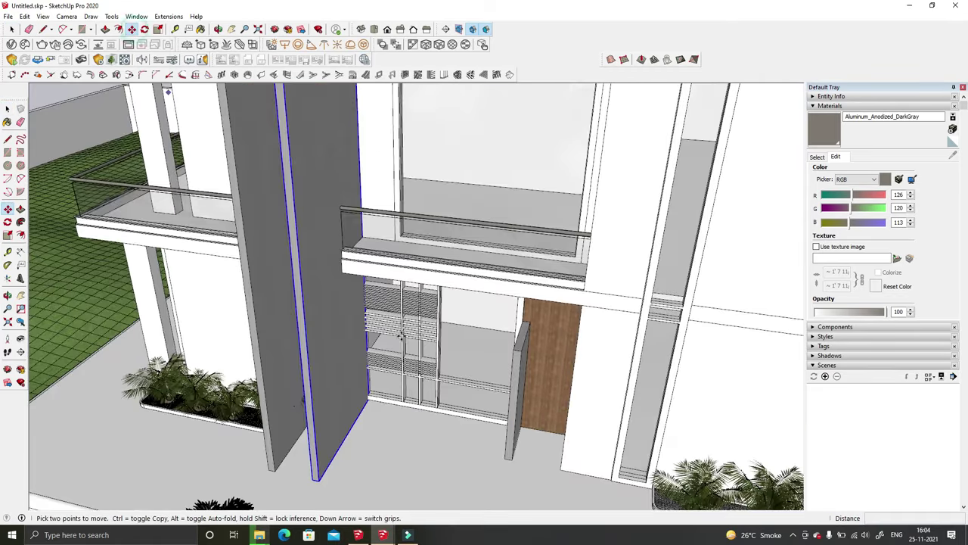
pyautogui.scroll(5, 401, 334)
pyautogui.moveTo(401, 333)
pyautogui.mouseDown(button='middle')
pyautogui.moveTo(355, 432)
pyautogui.moveTo(476, 391)
pyautogui.moveTo(355, 422)
pyautogui.mouseUp(button='middle')
pyautogui.scroll(5, 356, 422)
pyautogui.scroll(3, 348, 416)
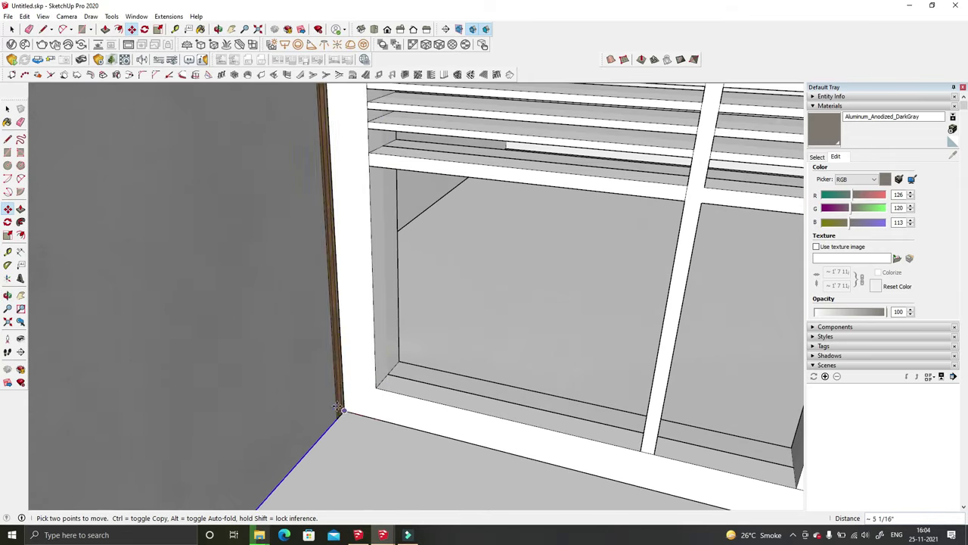
pyautogui.moveTo(328, 210)
pyautogui.mouseDown(button='middle')
pyautogui.moveTo(346, 285)
pyautogui.moveTo(486, 289)
pyautogui.moveTo(562, 324)
pyautogui.moveTo(644, 320)
pyautogui.moveTo(698, 330)
pyautogui.moveTo(584, 394)
pyautogui.moveTo(601, 454)
pyautogui.moveTo(594, 471)
pyautogui.mouseUp(button='middle')
pyautogui.click(573, 351)
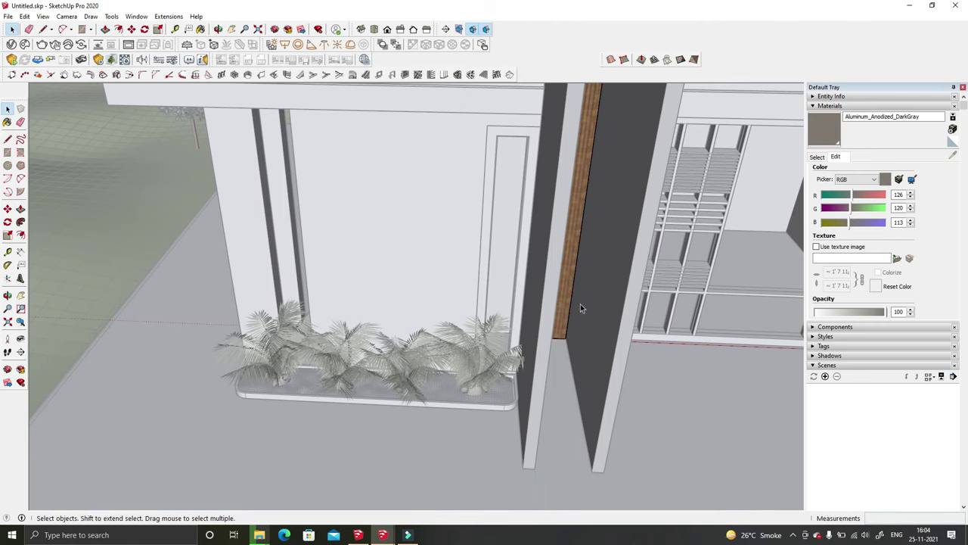
pyautogui.moveTo(580, 308); pyautogui.dragTo(583, 302, button='middle')
pyautogui.scroll(5, 582, 227)
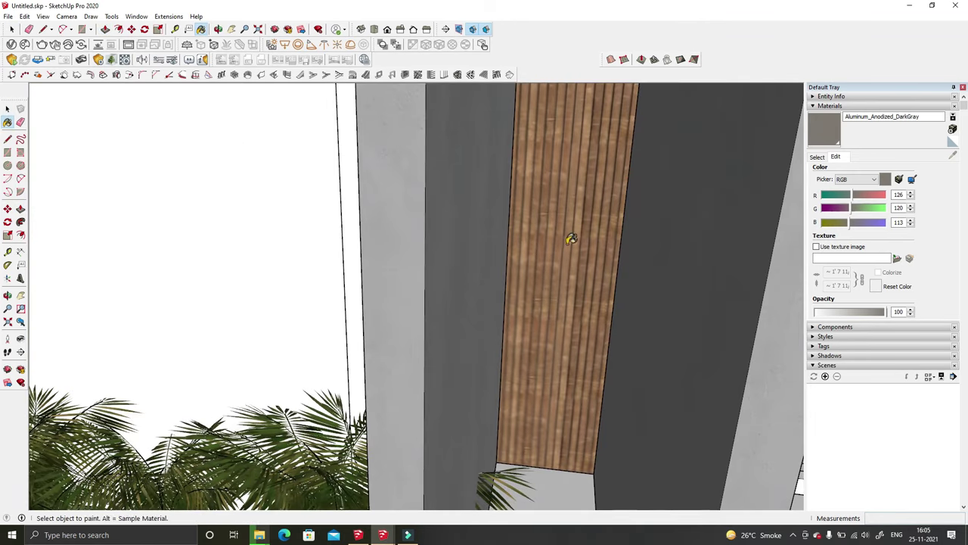
# Step: Set the texture width to 8 inches
pyautogui.write('8')
pyautogui.press('Return')
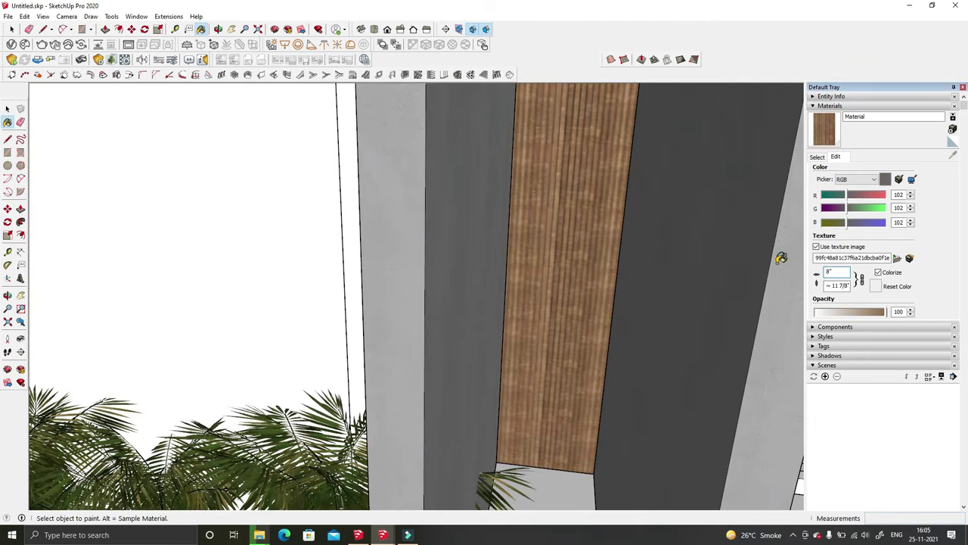
pyautogui.click(12, 29)
pyautogui.scroll(-5, 268, 205)
pyautogui.scroll(-5, 268, 205)
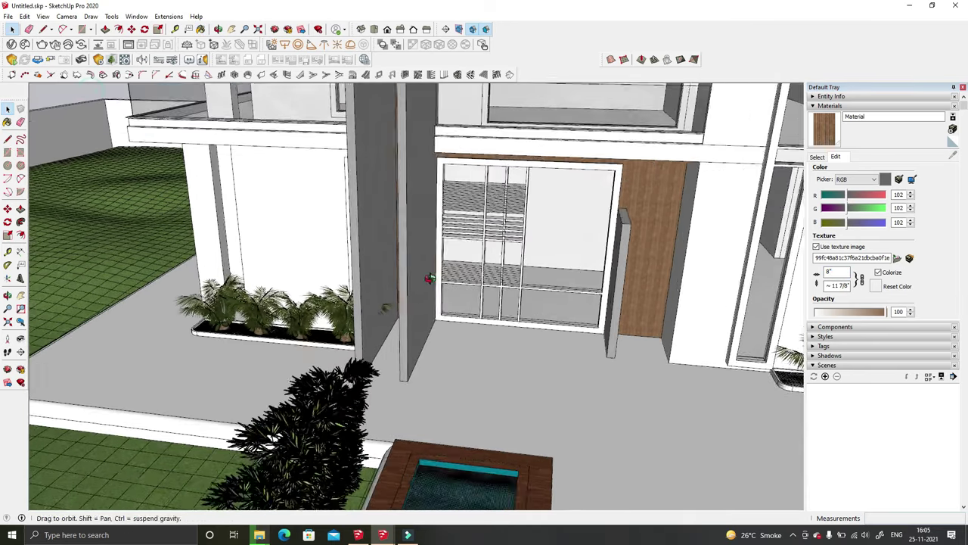
pyautogui.moveTo(499, 227); pyautogui.dragTo(530, 219, button='middle')
pyautogui.scroll(5, 515, 216)
pyautogui.moveTo(533, 310); pyautogui.dragTo(488, 189, button='middle')
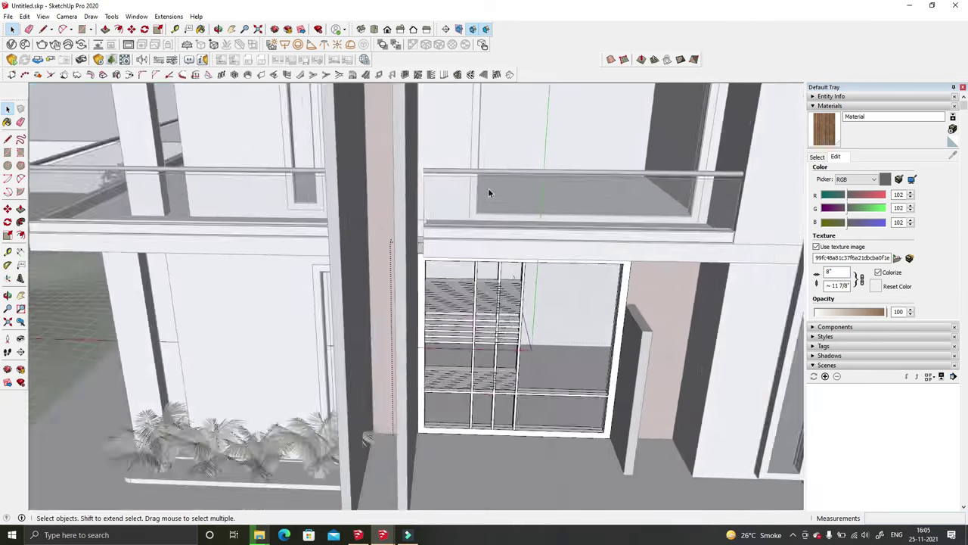
# Step: Sample Aluminum Anodized DarkGray and paint the upper window frame with it
pyautogui.press('b')
pyautogui.keyDown('alt'); pyautogui.click(513, 293); pyautogui.keyUp('alt')
pyautogui.scroll(3, 501, 290)
pyautogui.keyDown('ctrl'); pyautogui.click(502, 291); pyautogui.keyUp('ctrl')
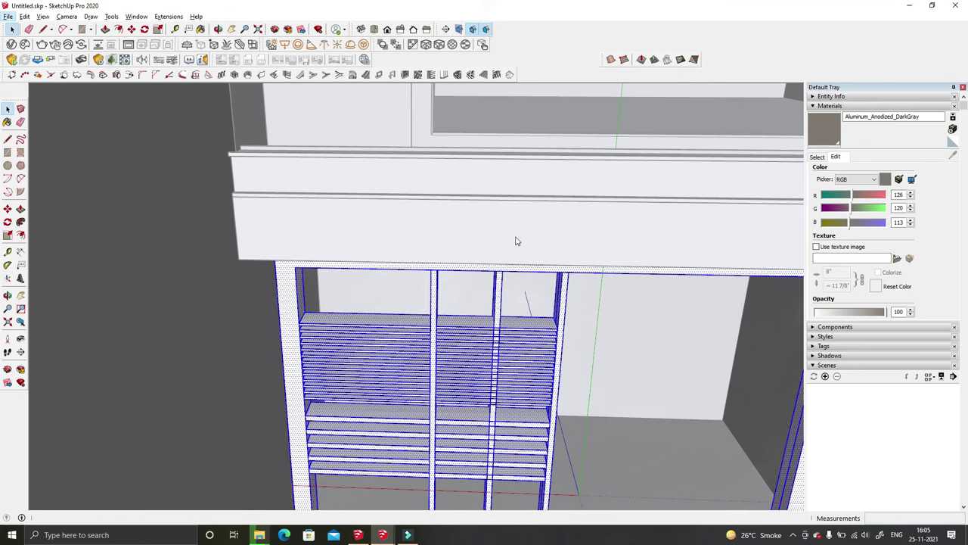
pyautogui.scroll(-2, 518, 250)
pyautogui.scroll(-3, 530, 280)
pyautogui.scroll(-2, 549, 318)
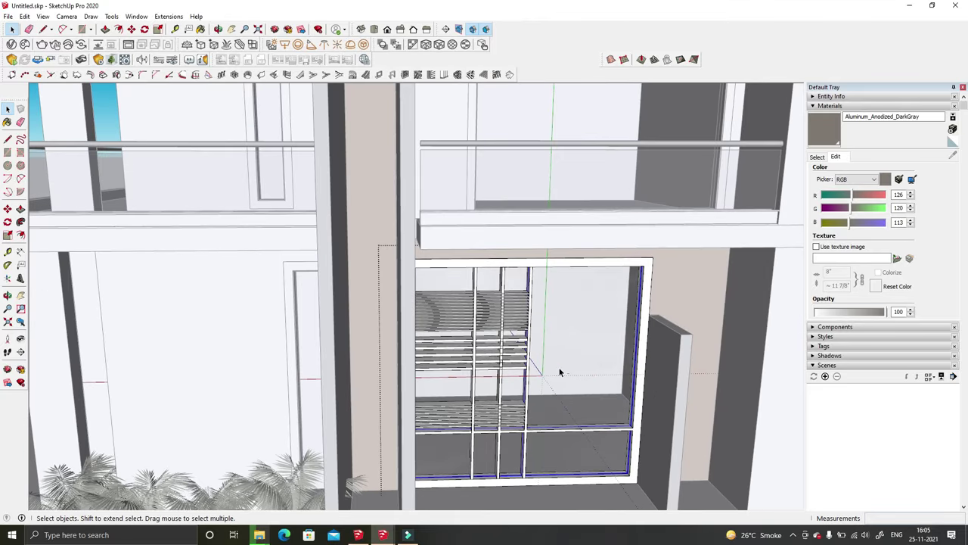
# Step: Select the window group and orbit in on its upper frame
pyautogui.click(560, 372)
pyautogui.press('b')
pyautogui.moveTo(568, 331); pyautogui.dragTo(580, 358, button='middle')
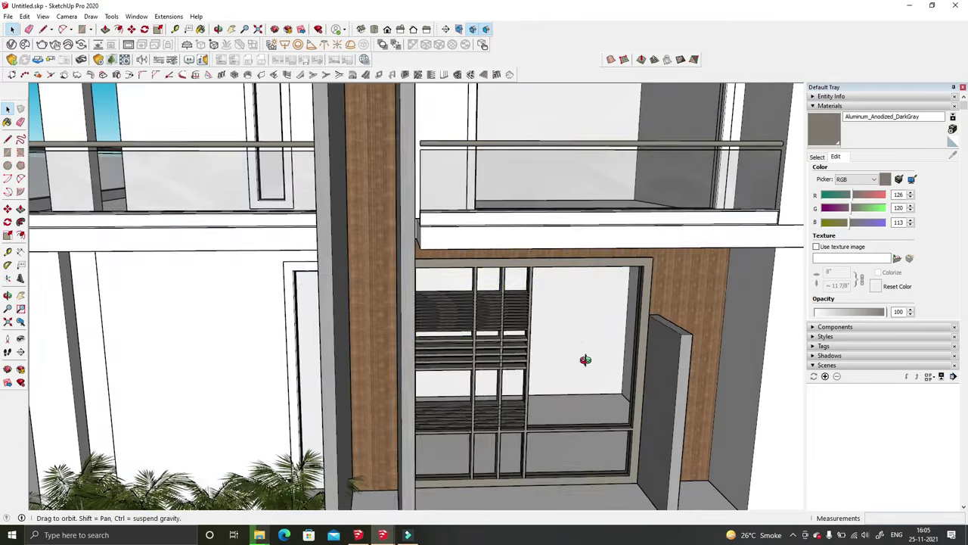
pyautogui.press('space')
pyautogui.scroll(5, 499, 265)
pyautogui.press('b')
pyautogui.press('space')
pyautogui.scroll(-3, 454, 288)
pyautogui.scroll(-4, 481, 304)
pyautogui.scroll(5, 530, 318)
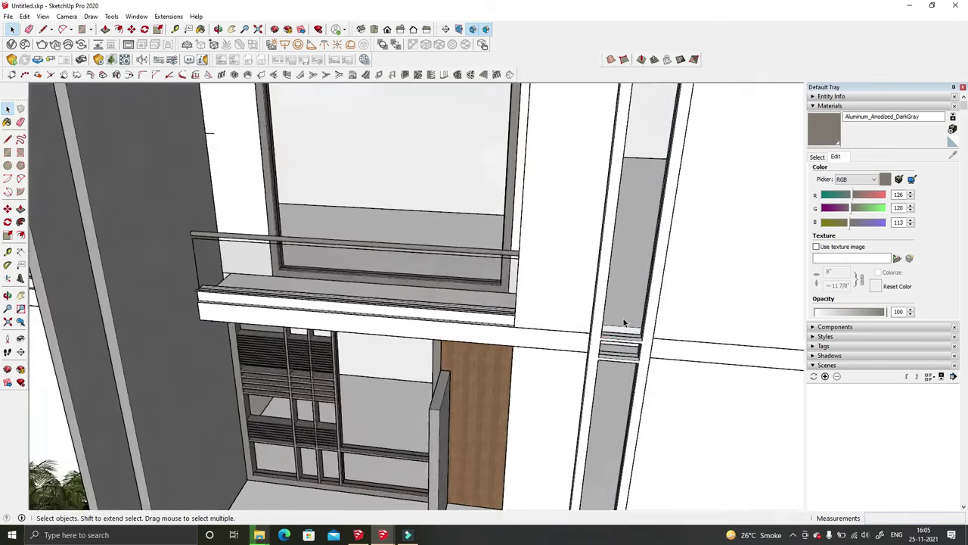
# Step: Paint the narrow window frame beside the balcony with Aluminum Anodized DarkGray
pyautogui.click(614, 352)
pyautogui.press('space')
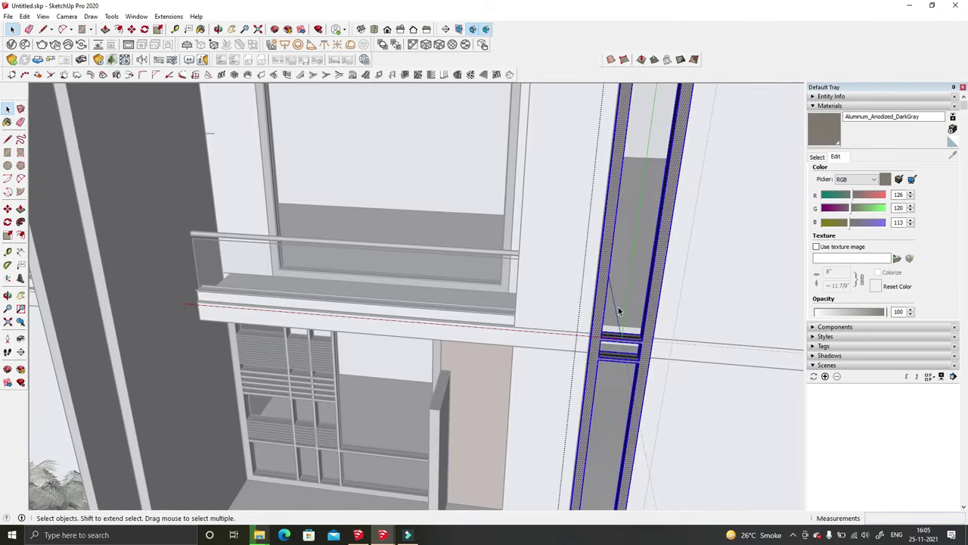
pyautogui.scroll(-5, 605, 333)
pyautogui.scroll(3, 492, 318)
pyautogui.scroll(5, 416, 345)
pyautogui.click(416, 348)
pyautogui.moveTo(417, 297); pyautogui.dragTo(371, 199, button='middle')
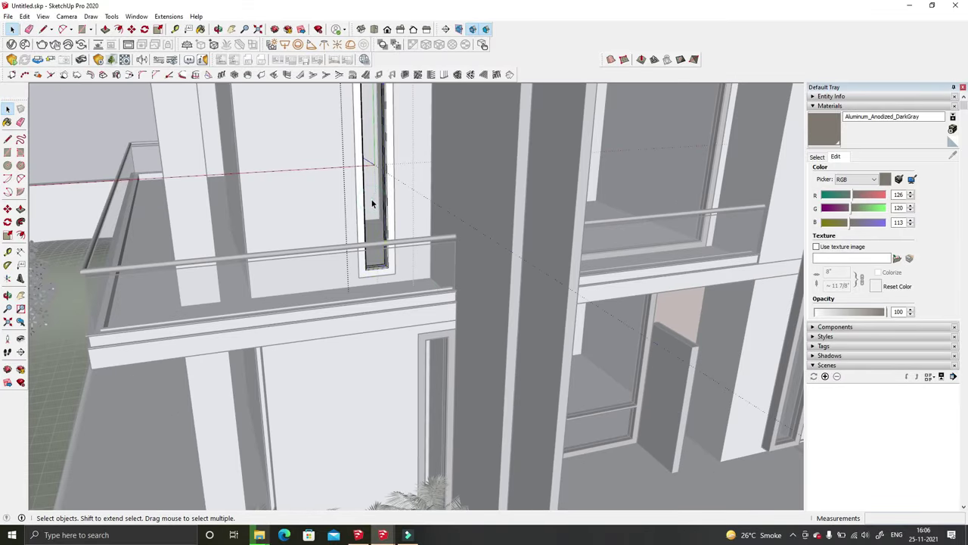
pyautogui.press('b')
pyautogui.click(365, 195)
pyautogui.press('space')
# Step: Orbit around the facade to a frontal view of the window
pyautogui.scroll(-5, 343, 198)
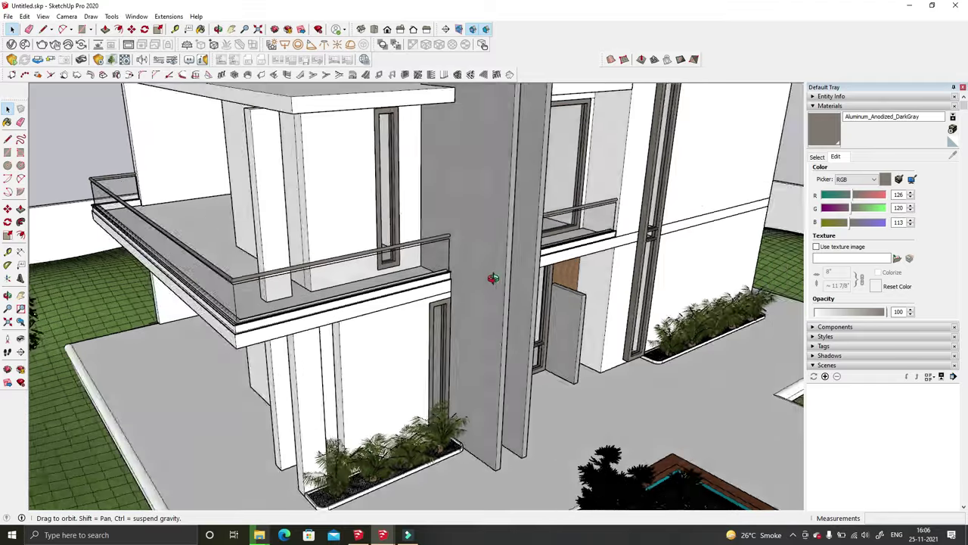
pyautogui.moveTo(493, 274); pyautogui.dragTo(343, 352, button='middle')
pyautogui.moveTo(379, 320)
pyautogui.mouseDown(button='middle')
pyautogui.moveTo(413, 354)
pyautogui.moveTo(300, 386)
pyautogui.mouseUp(button='middle')
pyautogui.scroll(5, 412, 353)
pyautogui.moveTo(371, 432); pyautogui.dragTo(331, 423, button='middle')
# Step: Move the narrow window higher up the wall above the left planter
pyautogui.press('m')
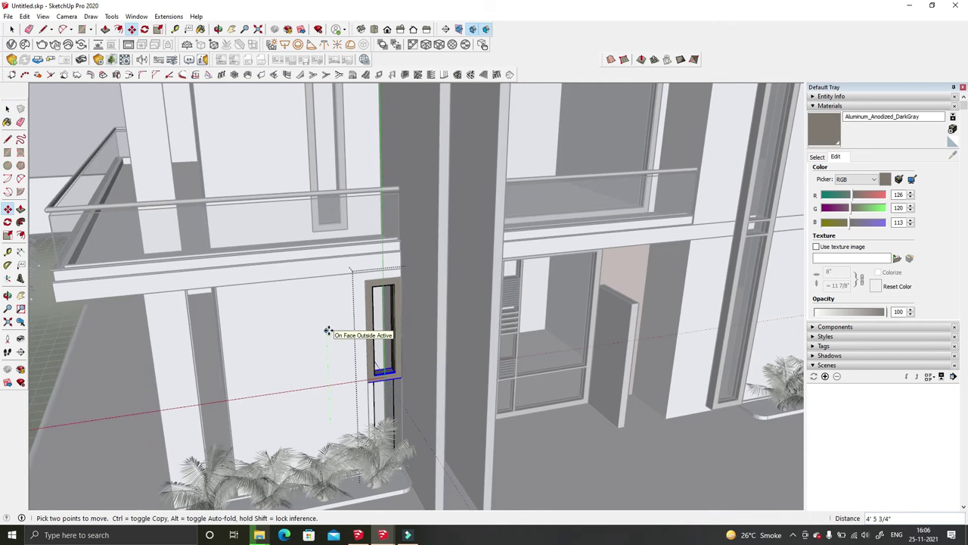
pyautogui.click(10, 30)
pyautogui.moveTo(374, 388); pyautogui.dragTo(379, 477, button='middle')
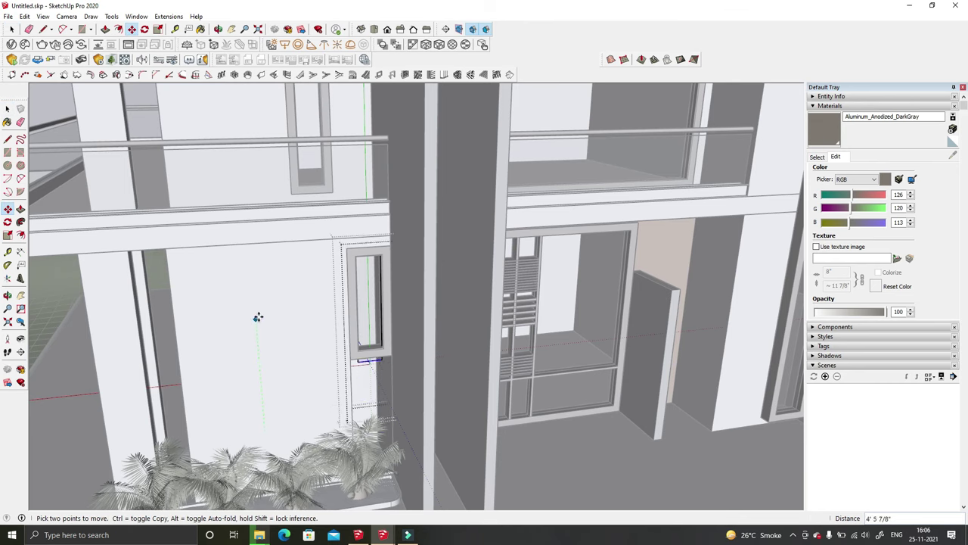
pyautogui.click(374, 388)
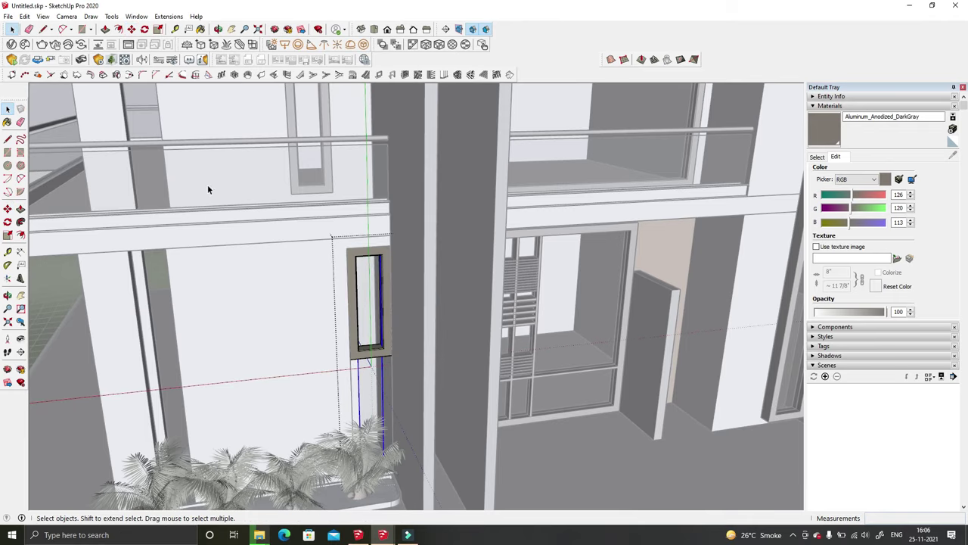
pyautogui.moveTo(384, 310); pyautogui.dragTo(404, 476, button='middle')
# Step: Scale the narrow window's height down to shorten it
pyautogui.press('space')
pyautogui.scroll(5, 378, 302)
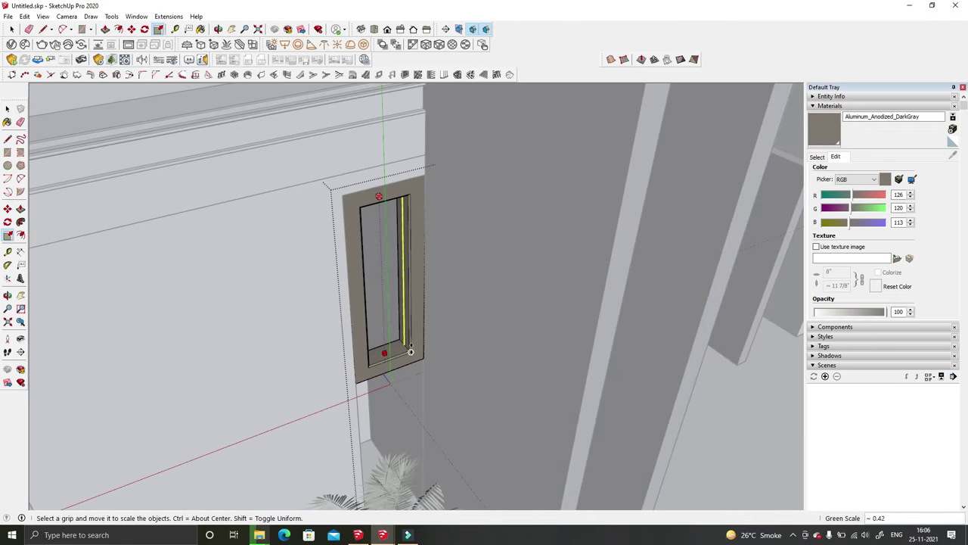
pyautogui.moveTo(200, 318)
pyautogui.mouseDown(button='middle')
pyautogui.moveTo(335, 350)
pyautogui.moveTo(295, 292)
pyautogui.mouseUp(button='middle')
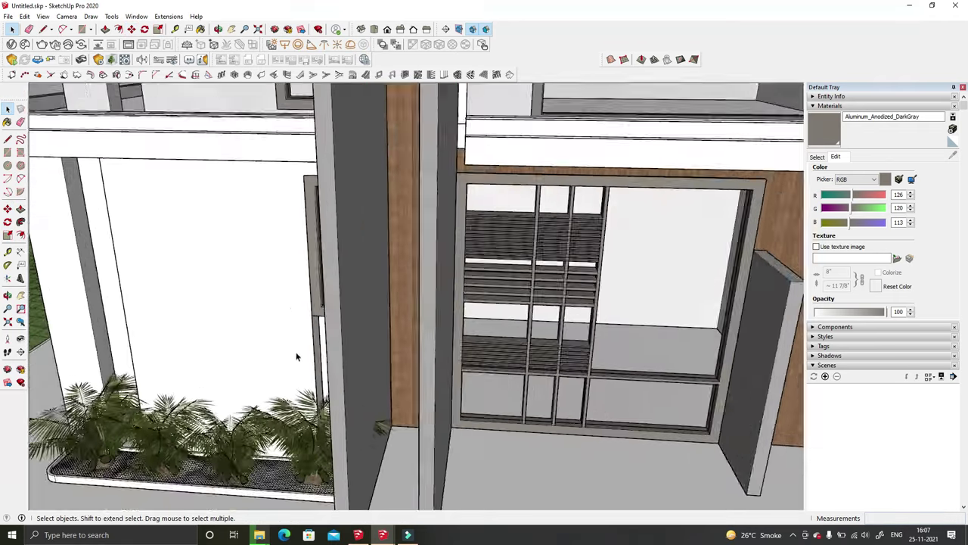
pyautogui.scroll(3, 430, 363)
pyautogui.moveTo(440, 363); pyautogui.dragTo(237, 342, button='middle')
pyautogui.moveTo(429, 340)
pyautogui.mouseDown(button='middle')
pyautogui.moveTo(276, 266)
pyautogui.moveTo(310, 205)
pyautogui.moveTo(283, 217)
pyautogui.moveTo(284, 188)
pyautogui.mouseUp(button='middle')
# Step: Draw a line and Push/Pull the lower jamb face to fill the gap with solid wall
pyautogui.press('l')
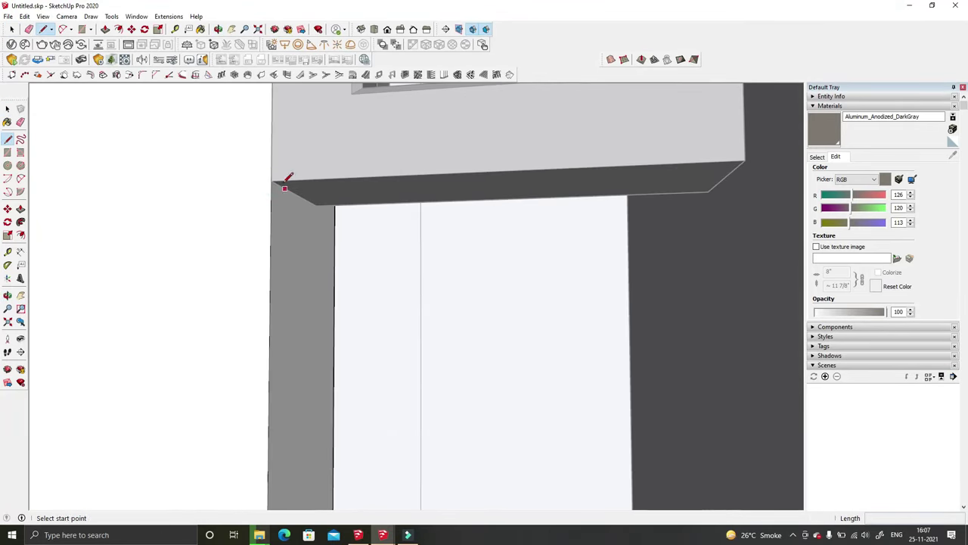
pyautogui.press('p')
pyautogui.moveTo(316, 268)
pyautogui.mouseDown(button='middle')
pyautogui.moveTo(741, 219)
pyautogui.moveTo(495, 257)
pyautogui.moveTo(280, 326)
pyautogui.mouseUp(button='middle')
pyautogui.press('space')
pyautogui.scroll(-5, 353, 349)
pyautogui.moveTo(354, 350)
pyautogui.mouseDown(button='middle')
pyautogui.moveTo(340, 333)
pyautogui.moveTo(264, 333)
pyautogui.moveTo(322, 340)
pyautogui.moveTo(308, 311)
pyautogui.moveTo(316, 313)
pyautogui.mouseUp(button='middle')
pyautogui.scroll(3, 315, 334)
pyautogui.scroll(5, 307, 312)
pyautogui.press('p')
pyautogui.click(316, 312)
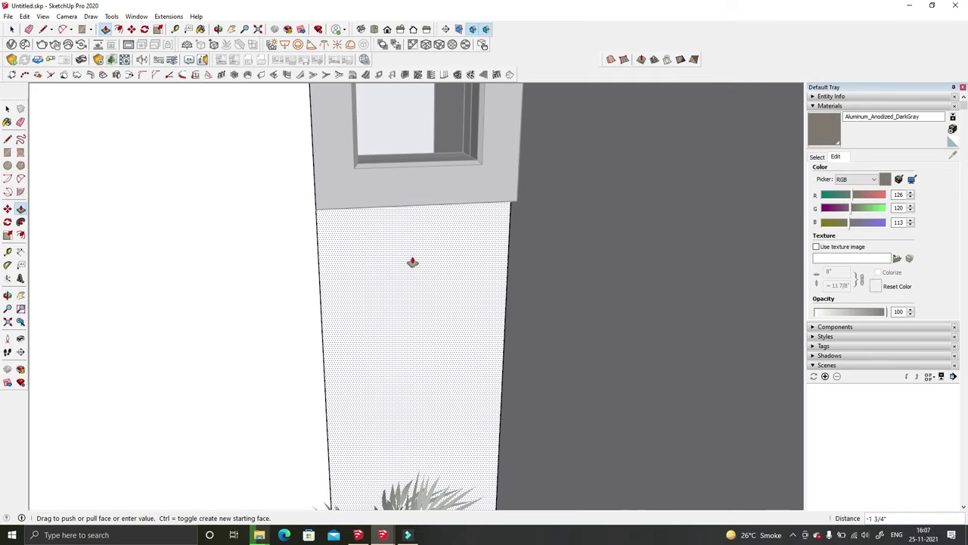
pyautogui.write('1')
pyautogui.press('Return')
# Step: Shift the window frame about 2 5/16" lower to meet the white panel beneath
pyautogui.moveTo(519, 237); pyautogui.dragTo(479, 184, button='middle')
pyautogui.press('space')
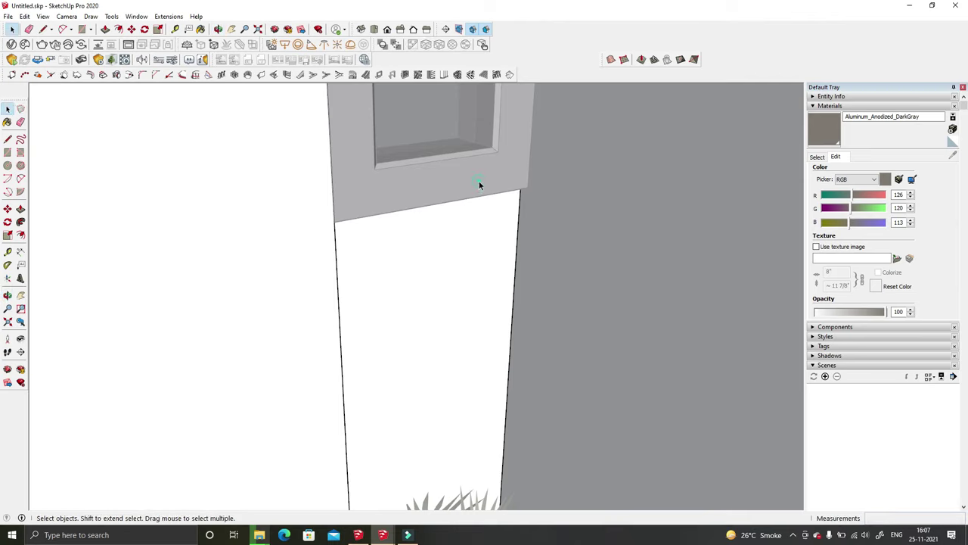
pyautogui.click(460, 226)
pyautogui.click(492, 226)
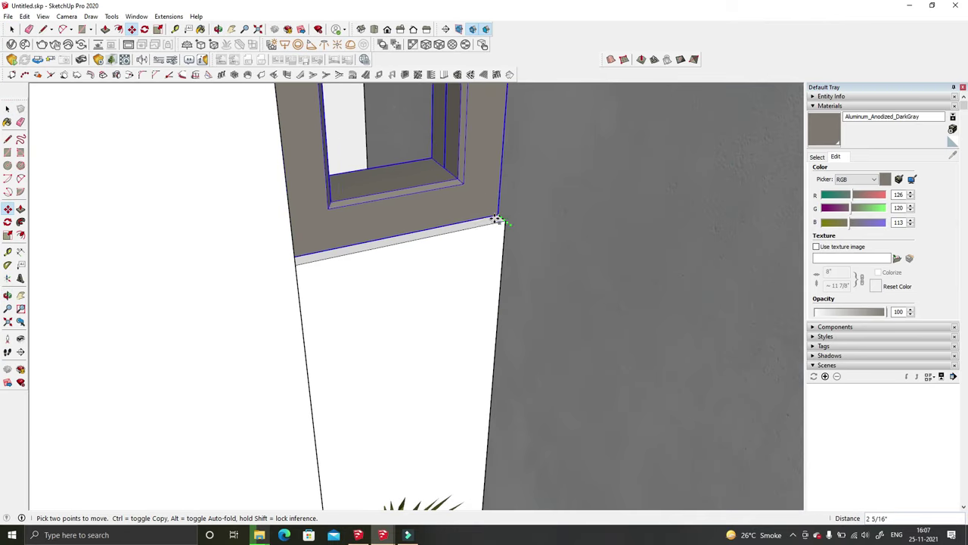
pyautogui.click(493, 216)
pyautogui.press('space')
pyautogui.scroll(-3, 428, 283)
pyautogui.scroll(-3, 434, 275)
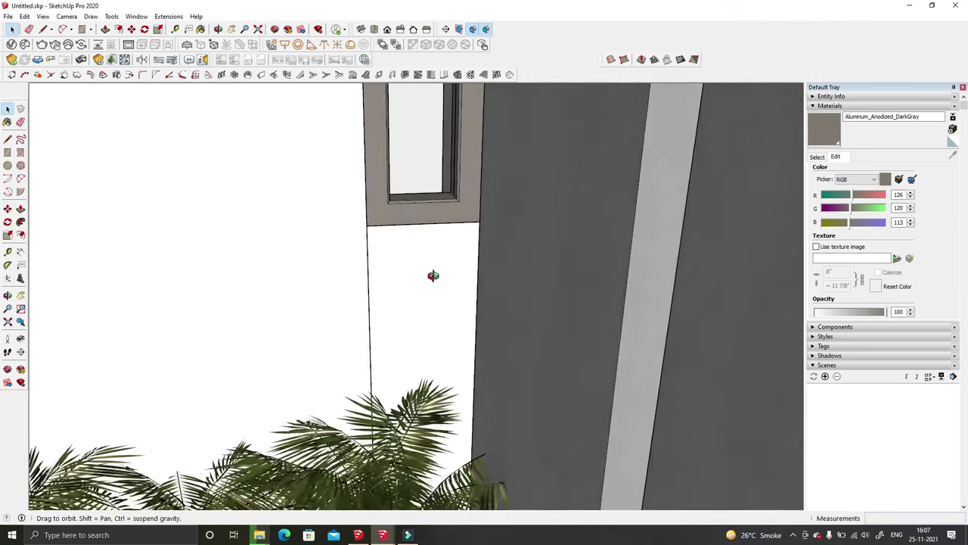
pyautogui.scroll(-3, 363, 234)
pyautogui.scroll(-2, 380, 287)
pyautogui.scroll(-3, 380, 287)
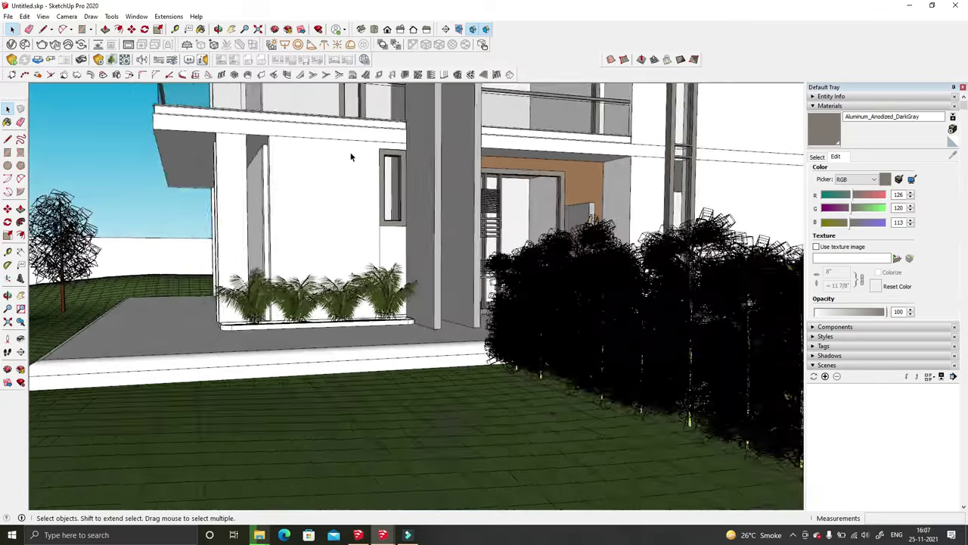
pyautogui.scroll(5, 385, 147)
# Step: Draw a line at the window head and Push/Pull the strip out 1"
pyautogui.scroll(2, 393, 145)
pyautogui.press('l')
pyautogui.scroll(1, 427, 140)
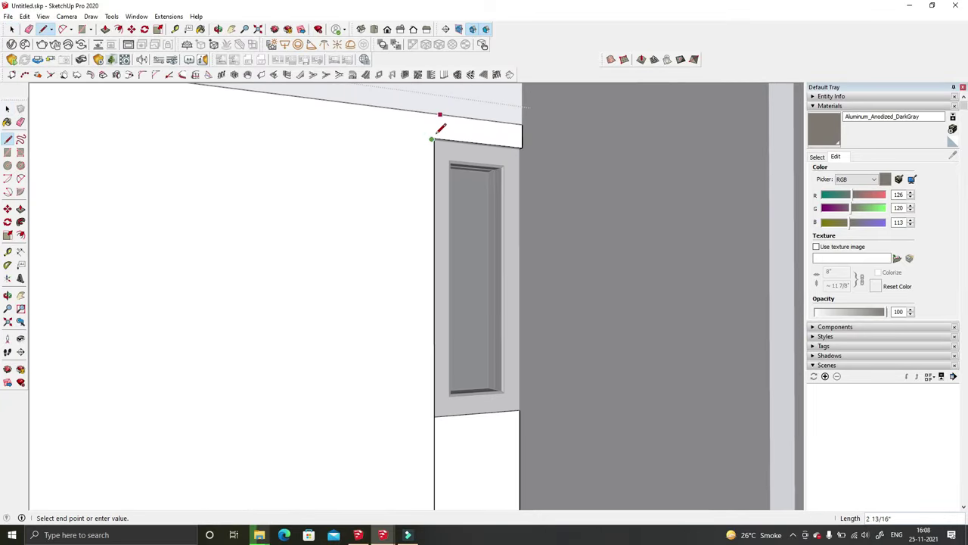
pyautogui.click(435, 114)
pyautogui.press('p')
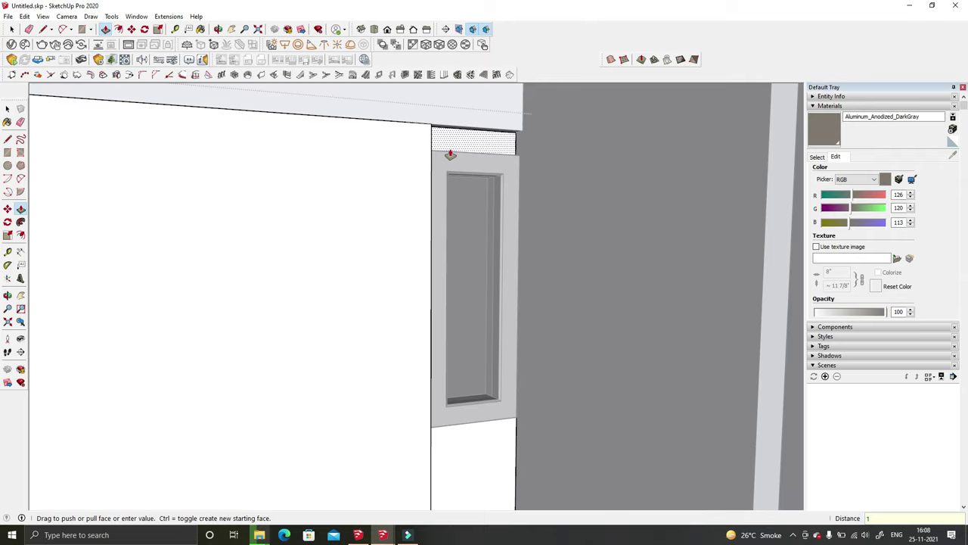
pyautogui.scroll(-5, 421, 109)
pyautogui.scroll(-3, 507, 244)
# Step: Sample the wood Material3 from the cladding and paint the panel beside the window
pyautogui.press('b')
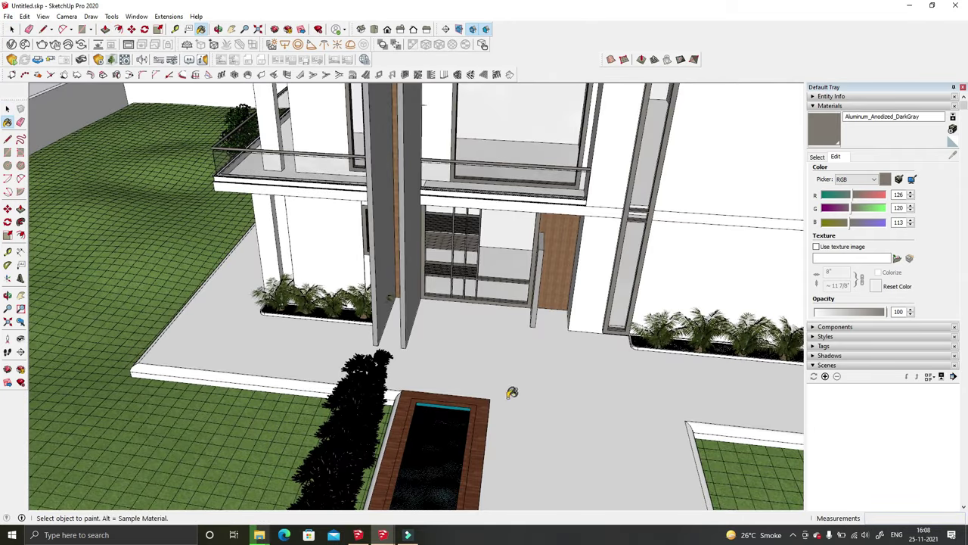
pyautogui.keyDown('alt'); pyautogui.click(469, 398); pyautogui.keyUp('alt')
pyautogui.scroll(3, 442, 376)
pyautogui.scroll(3, 393, 317)
pyautogui.scroll(2, 368, 268)
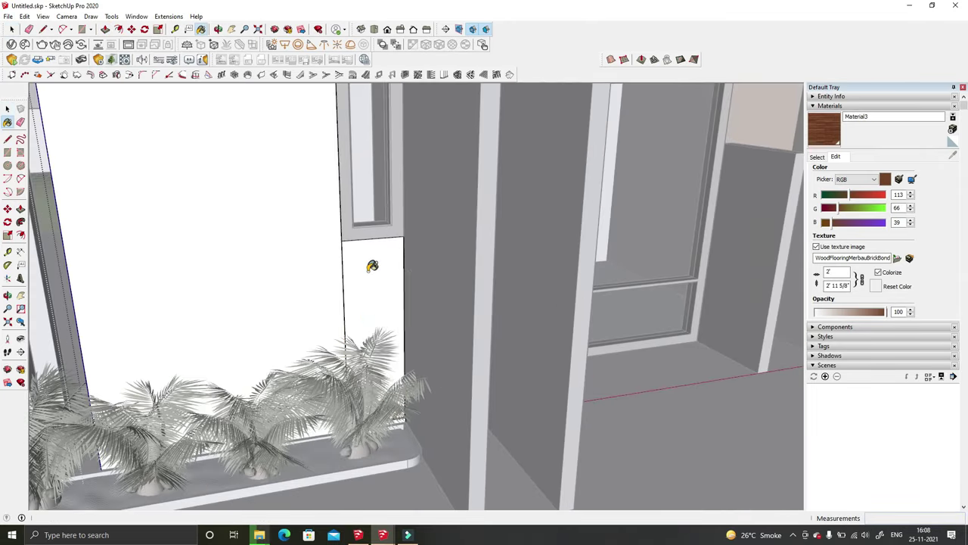
pyautogui.click(385, 328)
pyautogui.scroll(-1, 378, 165)
pyautogui.moveTo(353, 143)
pyautogui.mouseDown(button='middle')
pyautogui.moveTo(346, 270)
pyautogui.moveTo(310, 287)
pyautogui.moveTo(363, 266)
pyautogui.mouseUp(button='middle')
pyautogui.scroll(3, 346, 270)
pyautogui.scroll(5, 329, 302)
pyautogui.scroll(-2, 329, 301)
# Step: Erase an edge and Push/Pull the lower wood panel into place below the window
pyautogui.press('e')
pyautogui.moveTo(427, 369)
pyautogui.mouseDown(button='middle')
pyautogui.moveTo(411, 195)
pyautogui.moveTo(447, 210)
pyautogui.moveTo(411, 216)
pyautogui.moveTo(398, 202)
pyautogui.moveTo(450, 167)
pyautogui.moveTo(383, 210)
pyautogui.moveTo(379, 224)
pyautogui.moveTo(396, 162)
pyautogui.moveTo(415, 235)
pyautogui.mouseUp(button='middle')
pyautogui.press('p')
pyautogui.click(383, 209)
pyautogui.scroll(-1, 379, 224)
pyautogui.click(411, 184)
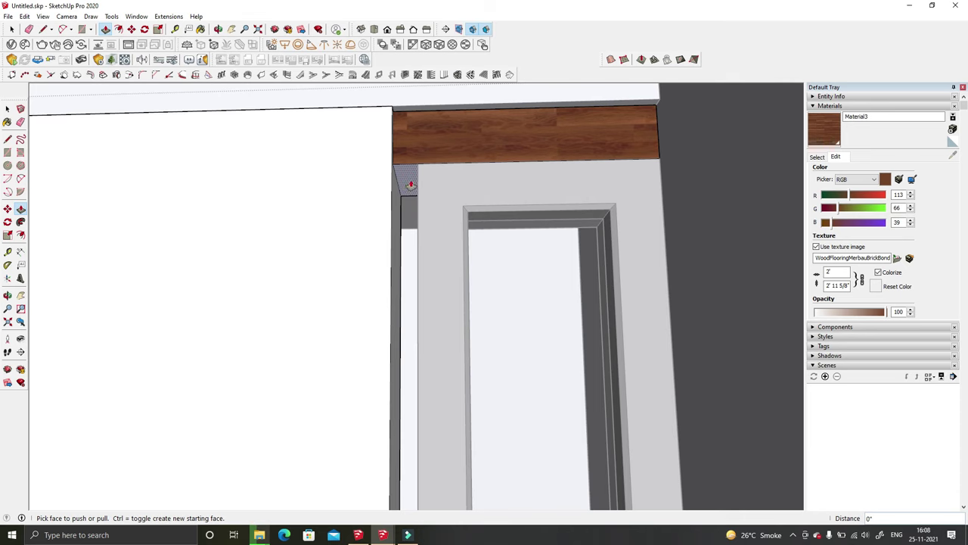
pyautogui.moveTo(410, 167)
pyautogui.mouseDown(button='middle')
pyautogui.moveTo(460, 187)
pyautogui.moveTo(381, 199)
pyautogui.moveTo(457, 191)
pyautogui.moveTo(383, 205)
pyautogui.moveTo(398, 295)
pyautogui.moveTo(437, 283)
pyautogui.mouseUp(button='middle')
pyautogui.scroll(-5, 436, 288)
pyautogui.scroll(2, 447, 363)
pyautogui.scroll(3, 439, 340)
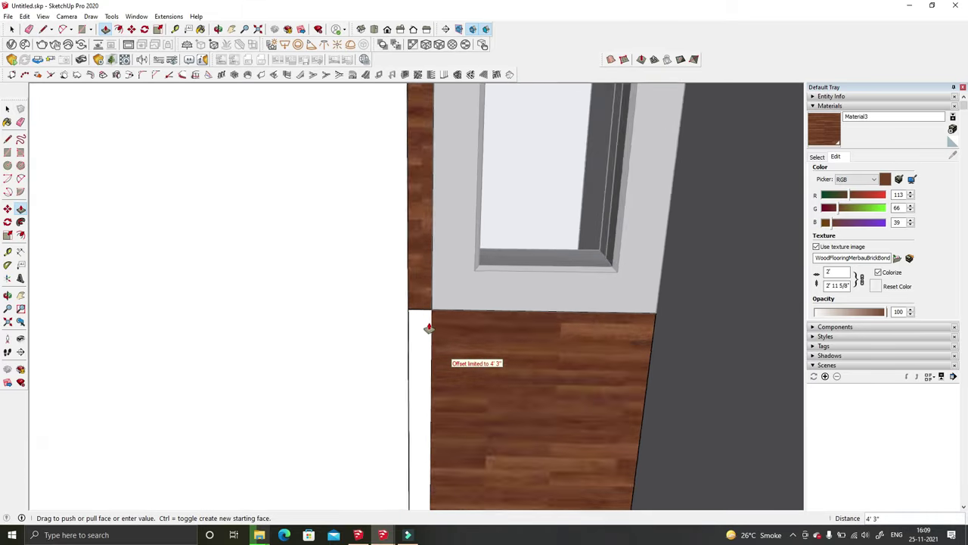
pyautogui.scroll(3, 435, 313)
pyautogui.moveTo(421, 306)
pyautogui.mouseDown(button='middle')
pyautogui.moveTo(459, 356)
pyautogui.moveTo(391, 283)
pyautogui.moveTo(429, 276)
pyautogui.moveTo(432, 258)
pyautogui.mouseUp(button='middle')
pyautogui.press('space')
pyautogui.scroll(3, 428, 276)
# Step: Move the tall window's top edge up 2 inches
pyautogui.scroll(-2, 493, 265)
pyautogui.scroll(-3, 432, 245)
pyautogui.scroll(3, 432, 258)
pyautogui.scroll(2, 487, 190)
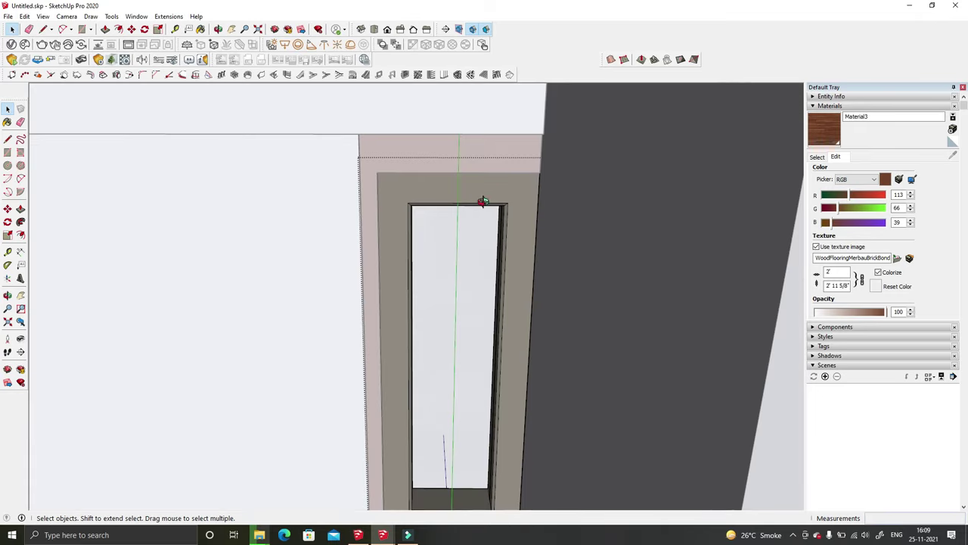
pyautogui.scroll(2, 482, 204)
pyautogui.moveTo(482, 129); pyautogui.dragTo(483, 228, button='middle')
pyautogui.scroll(-2, 482, 228)
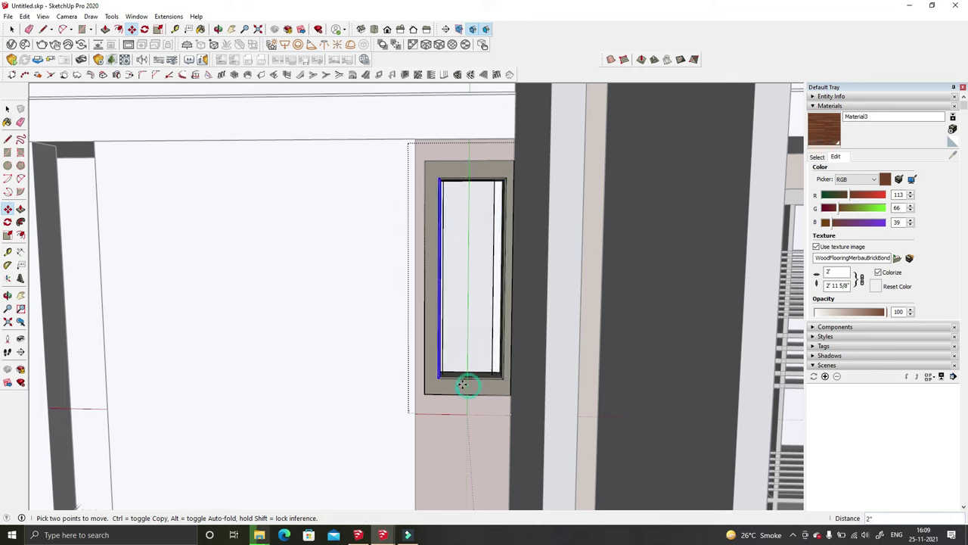
pyautogui.press('space')
pyautogui.press('m')
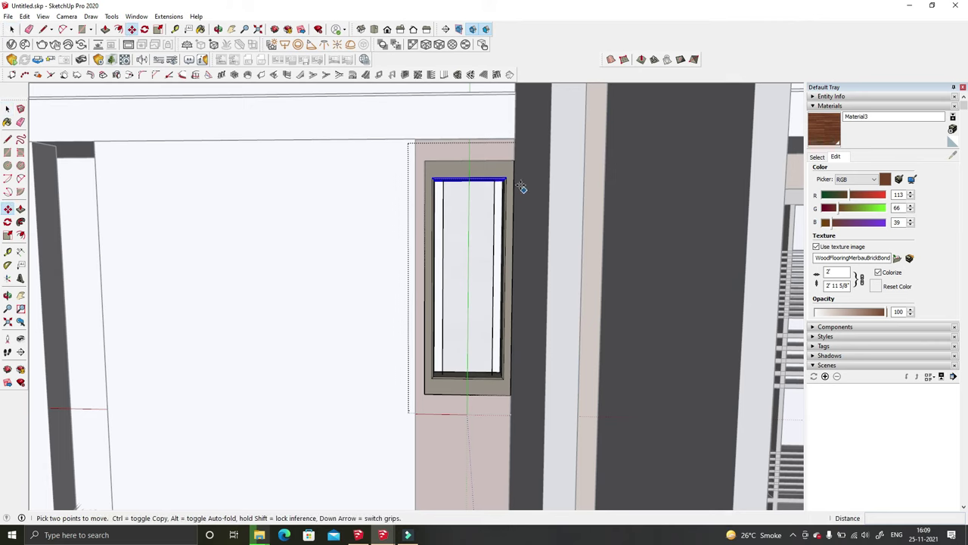
pyautogui.click(513, 200)
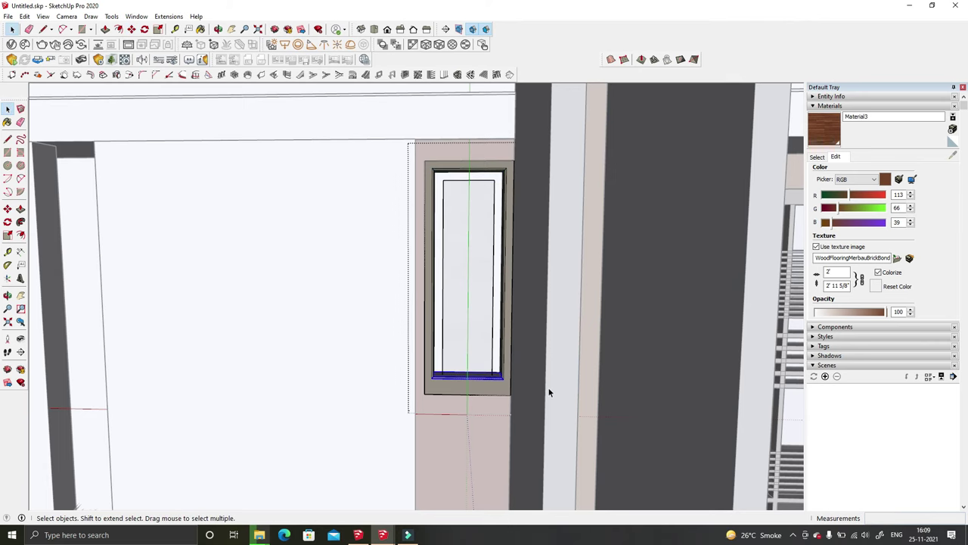
# Step: Select the tall window's glass face and orbit out to the facade
pyautogui.press('space')
pyautogui.moveTo(507, 368); pyautogui.dragTo(483, 371, button='middle')
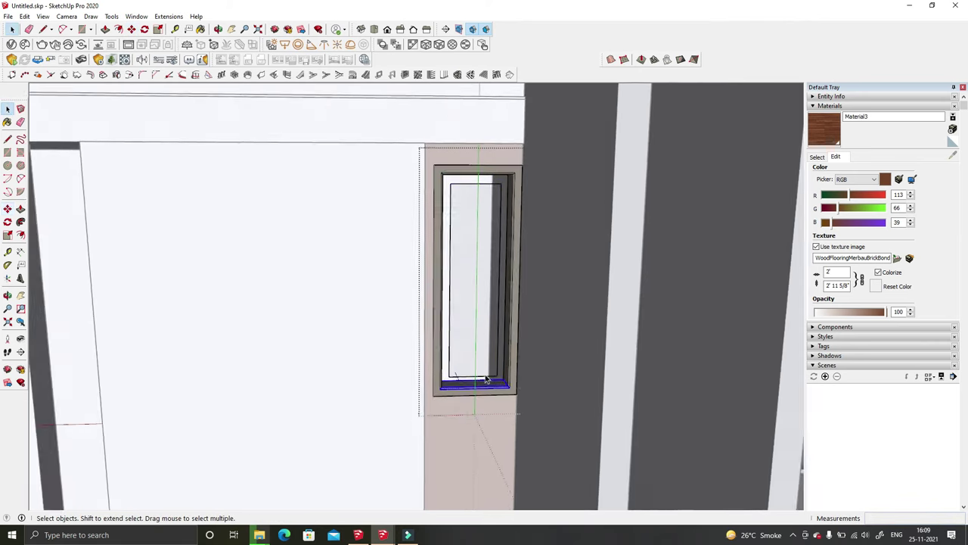
pyautogui.click(482, 371)
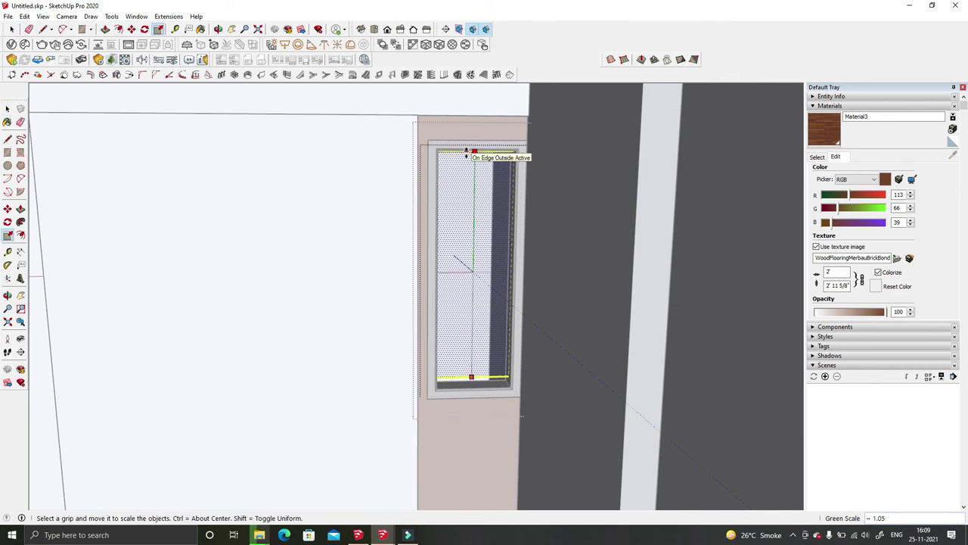
pyautogui.press('space')
pyautogui.moveTo(538, 335)
pyautogui.mouseDown(button='middle')
pyautogui.moveTo(493, 214)
pyautogui.moveTo(519, 391)
pyautogui.moveTo(499, 257)
pyautogui.mouseUp(button='middle')
pyautogui.press('m')
pyautogui.scroll(3, 517, 252)
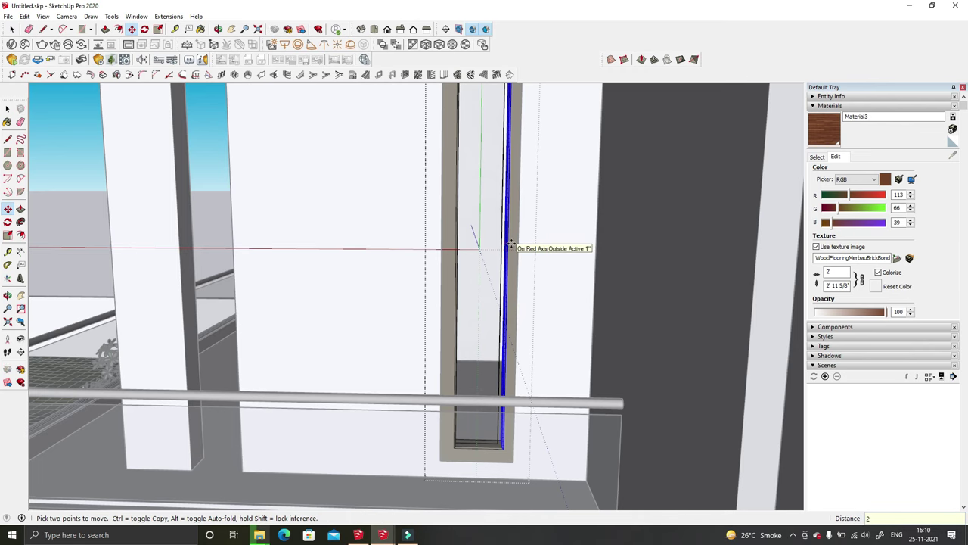
pyautogui.moveTo(517, 252); pyautogui.dragTo(499, 257, button='middle')
pyautogui.scroll(-2, 476, 133)
pyautogui.press('space')
pyautogui.scroll(1, 476, 133)
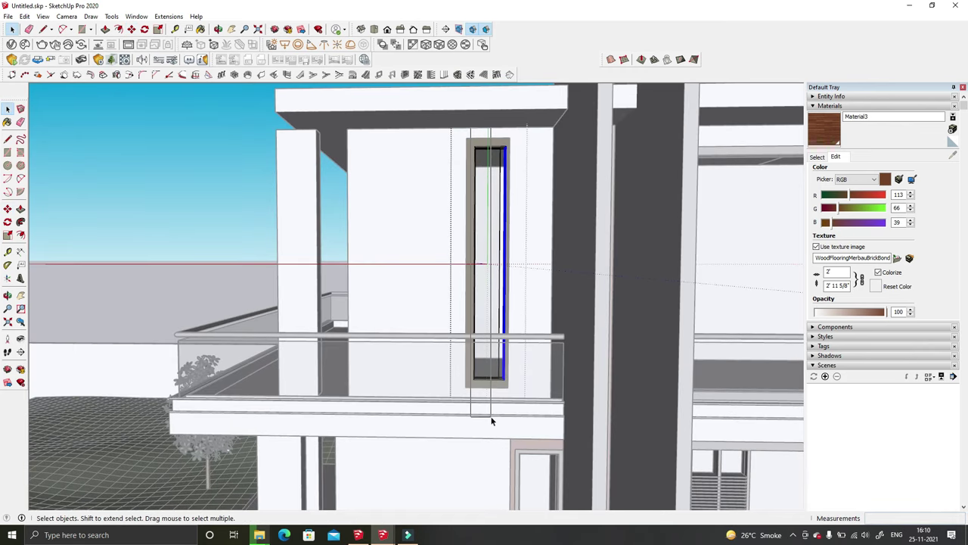
# Step: Orbit in close to examine the tall window's edges from below
pyautogui.moveTo(491, 420); pyautogui.dragTo(477, 356, button='middle')
pyautogui.scroll(3, 472, 346)
pyautogui.press('m')
pyautogui.moveTo(509, 278); pyautogui.dragTo(420, 413, button='middle')
pyautogui.press('space')
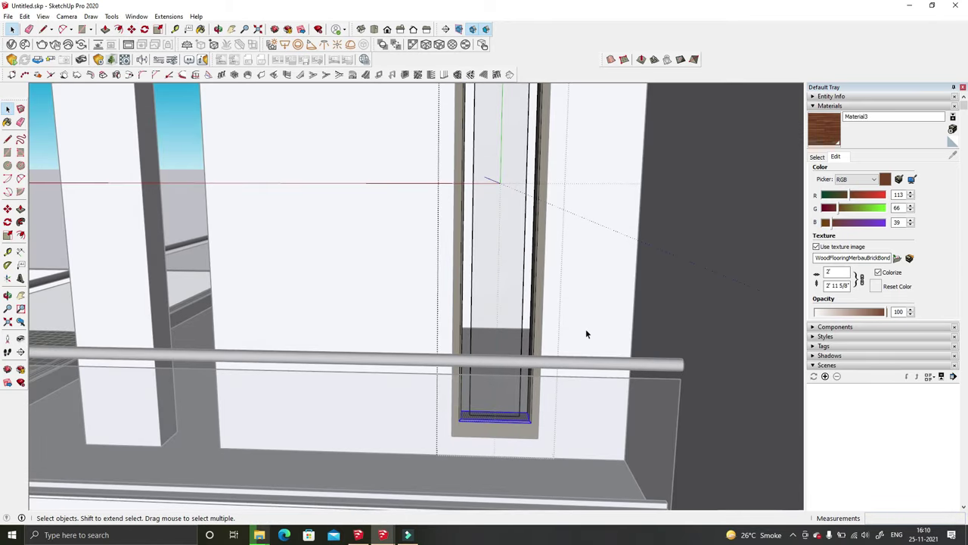
pyautogui.scroll(-3, 523, 449)
pyautogui.moveTo(523, 449)
pyautogui.mouseDown(button='middle')
pyautogui.moveTo(473, 204)
pyautogui.moveTo(582, 221)
pyautogui.mouseUp(button='middle')
pyautogui.press('space')
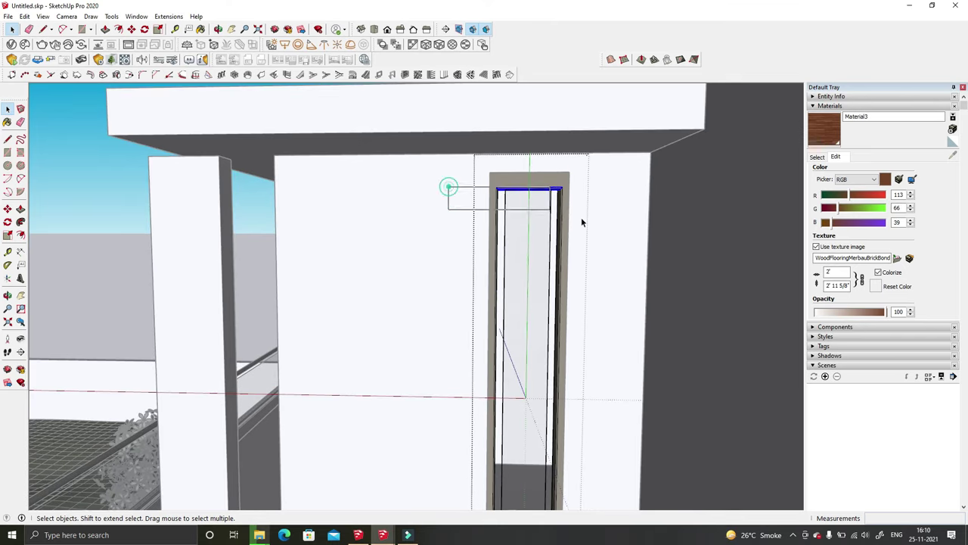
pyautogui.press('space')
# Step: Scale the inner window frame sideways by about 1.2 to fill its opening
pyautogui.click(530, 239)
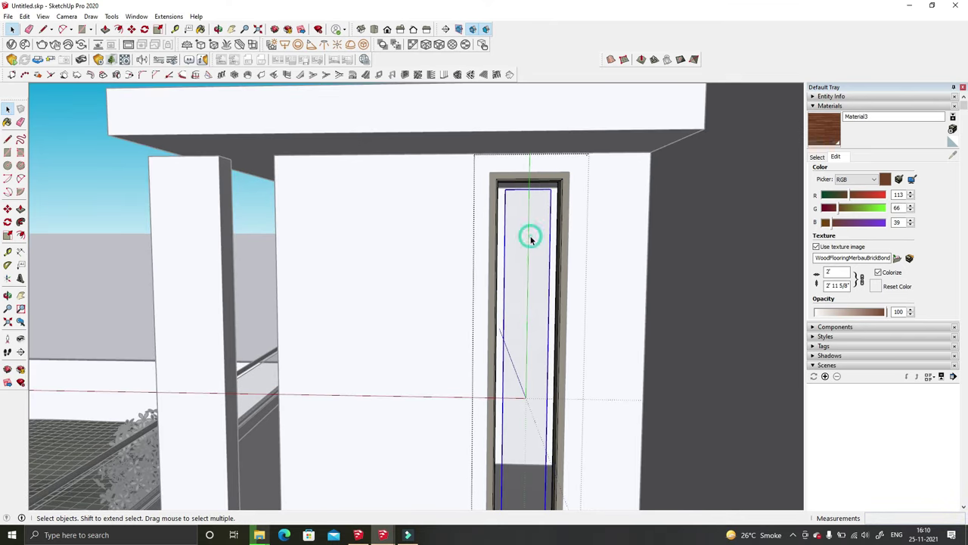
pyautogui.moveTo(368, 193); pyautogui.dragTo(525, 302, button='middle')
pyautogui.scroll(3, 525, 303)
pyautogui.press('s')
pyautogui.click(545, 407)
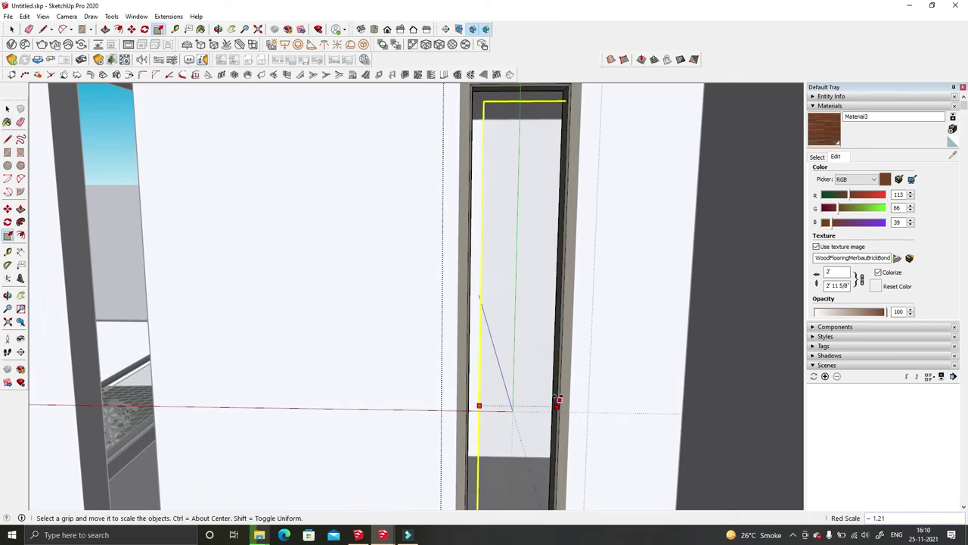
pyautogui.scroll(2, 557, 397)
pyautogui.scroll(1, 555, 378)
pyautogui.click(415, 434)
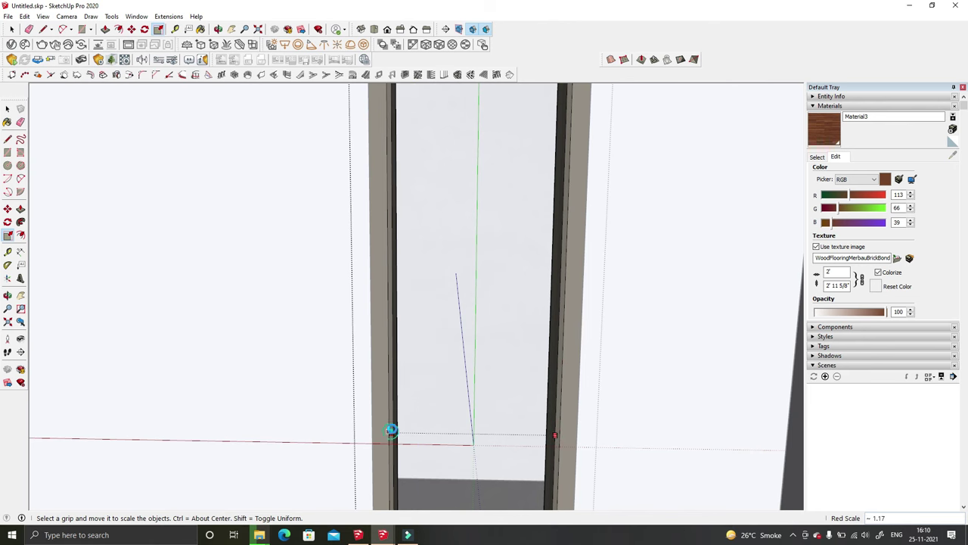
pyautogui.scroll(-3, 447, 317)
pyautogui.scroll(-3, 459, 155)
pyautogui.scroll(3, 444, 363)
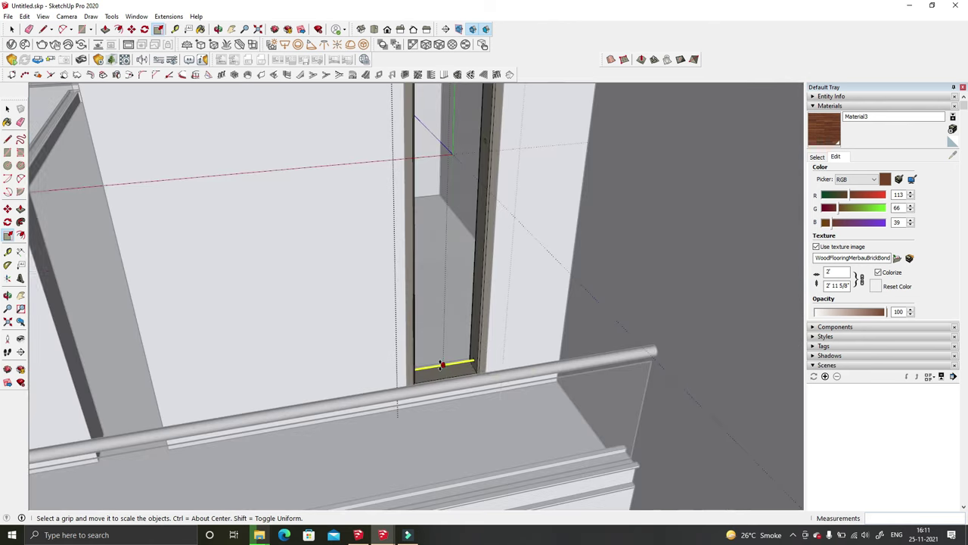
# Step: Check the window's bottom edge, return to a frontal view, and select the tall right window
pyautogui.moveTo(446, 272); pyautogui.dragTo(518, 391, button='middle')
pyautogui.scroll(-3, 516, 348)
pyautogui.scroll(-5, 514, 302)
pyautogui.moveTo(514, 303)
pyautogui.mouseDown(button='middle')
pyautogui.moveTo(611, 318)
pyautogui.moveTo(641, 188)
pyautogui.mouseUp(button='middle')
pyautogui.press('space')
pyautogui.click(617, 295)
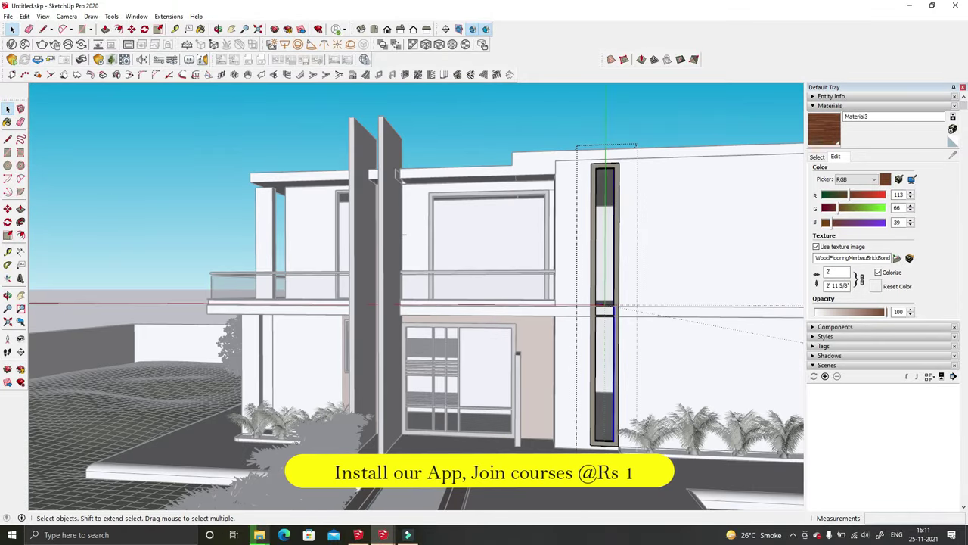
# Step: Raise the tall right-side window 2" toward the top of its opening
pyautogui.press('m')
pyautogui.moveTo(579, 435)
pyautogui.mouseDown(button='middle')
pyautogui.moveTo(580, 270)
pyautogui.moveTo(655, 284)
pyautogui.mouseUp(button='middle')
pyautogui.moveTo(642, 212); pyautogui.dragTo(636, 199, button='middle')
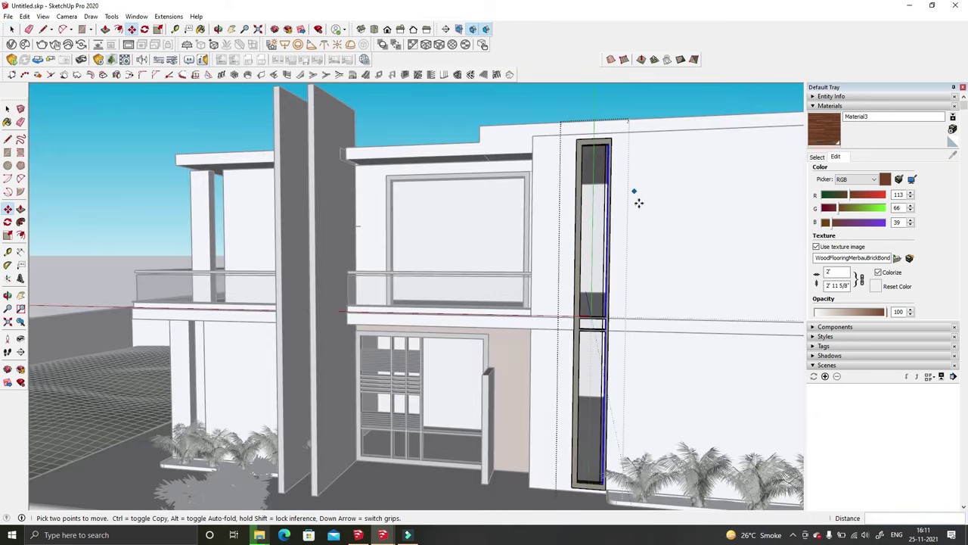
pyautogui.scroll(3, 659, 345)
pyautogui.scroll(2, 588, 274)
pyautogui.scroll(-2, 589, 274)
pyautogui.scroll(-3, 562, 193)
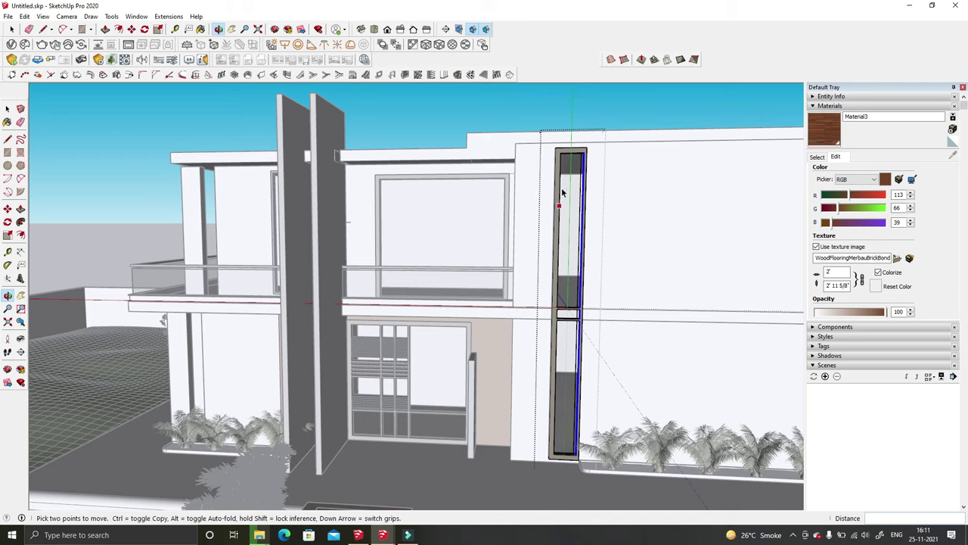
pyautogui.moveTo(571, 429); pyautogui.dragTo(569, 446, button='middle')
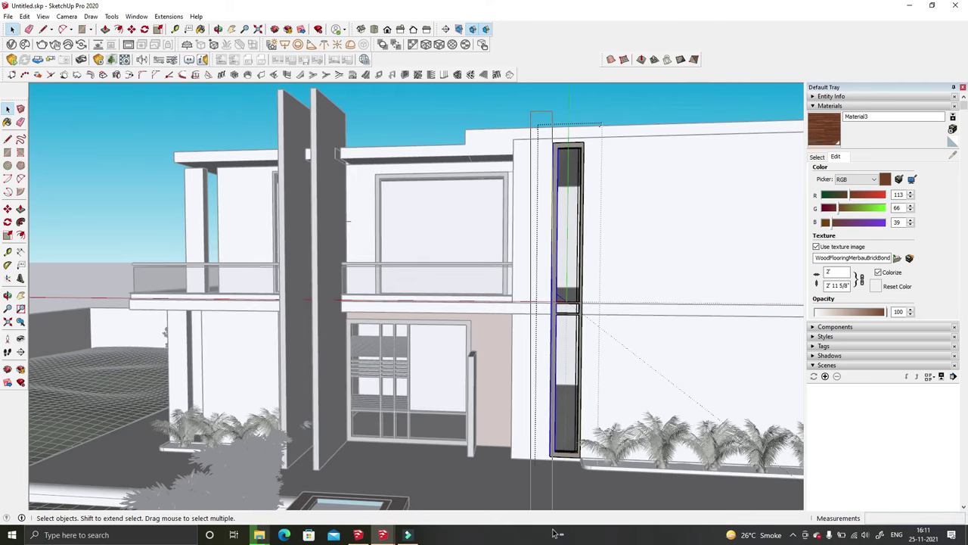
pyautogui.moveTo(553, 471); pyautogui.dragTo(696, 309, button='middle')
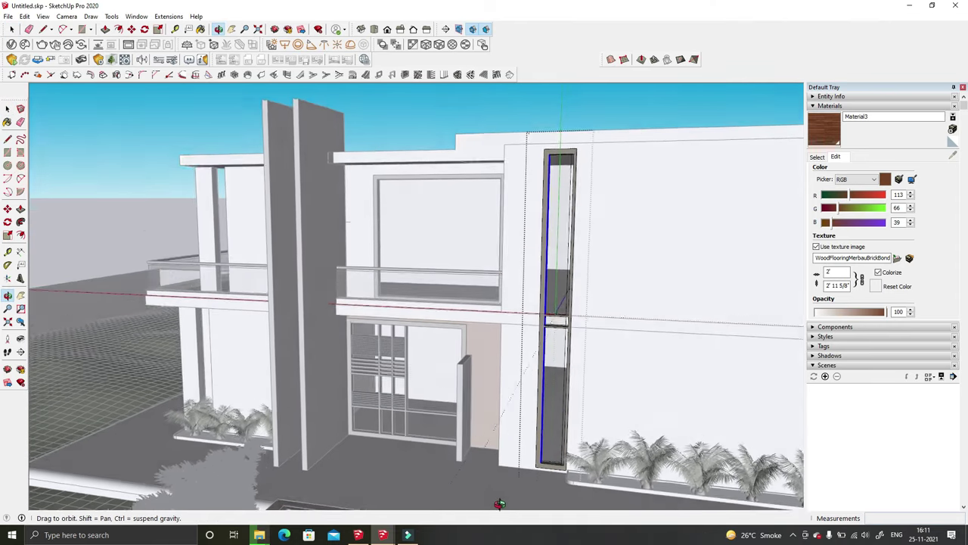
pyautogui.press('b')
pyautogui.press('m')
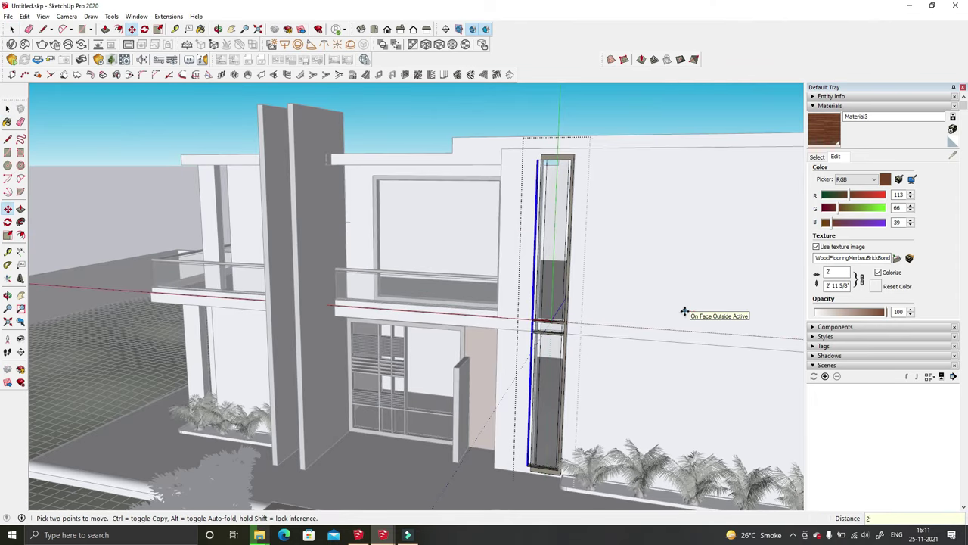
pyautogui.scroll(2, 545, 159)
pyautogui.scroll(2, 545, 159)
pyautogui.press('space')
pyautogui.moveTo(534, 135); pyautogui.dragTo(727, 212)
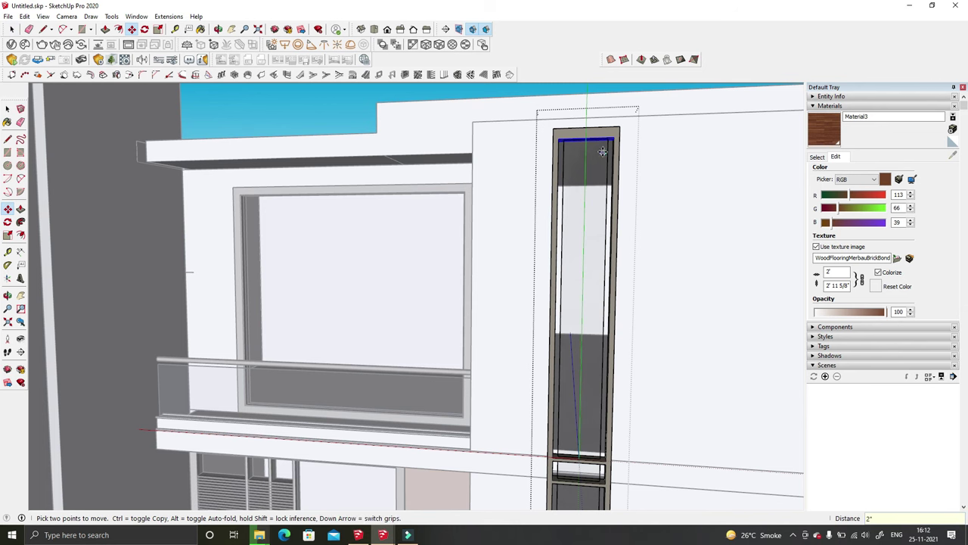
# Step: Stretch the window's top and bottom so it fills its opening completely
pyautogui.moveTo(603, 152); pyautogui.dragTo(652, 218, button='middle')
pyautogui.scroll(-5, 530, 144)
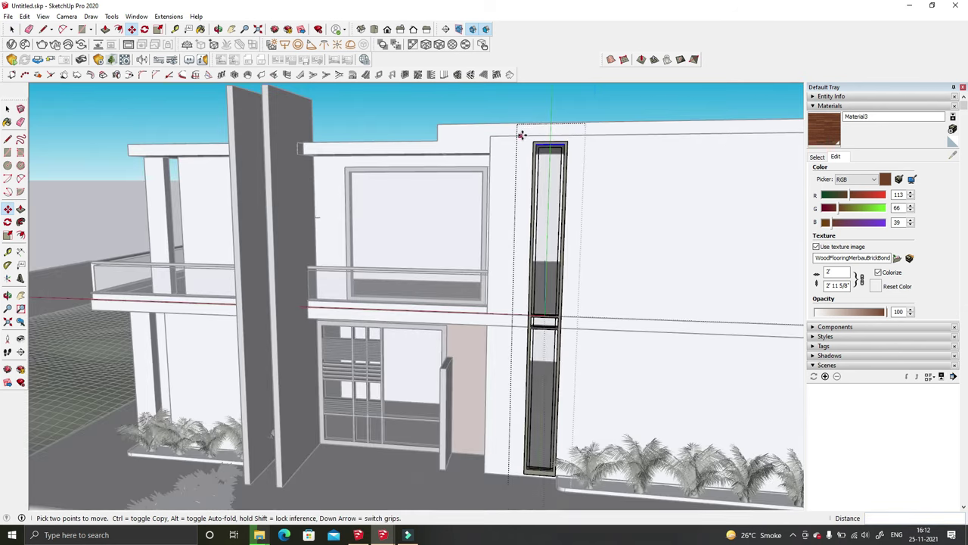
pyautogui.scroll(4, 552, 378)
pyautogui.scroll(3, 557, 391)
pyautogui.moveTo(557, 391); pyautogui.dragTo(563, 362, button='middle')
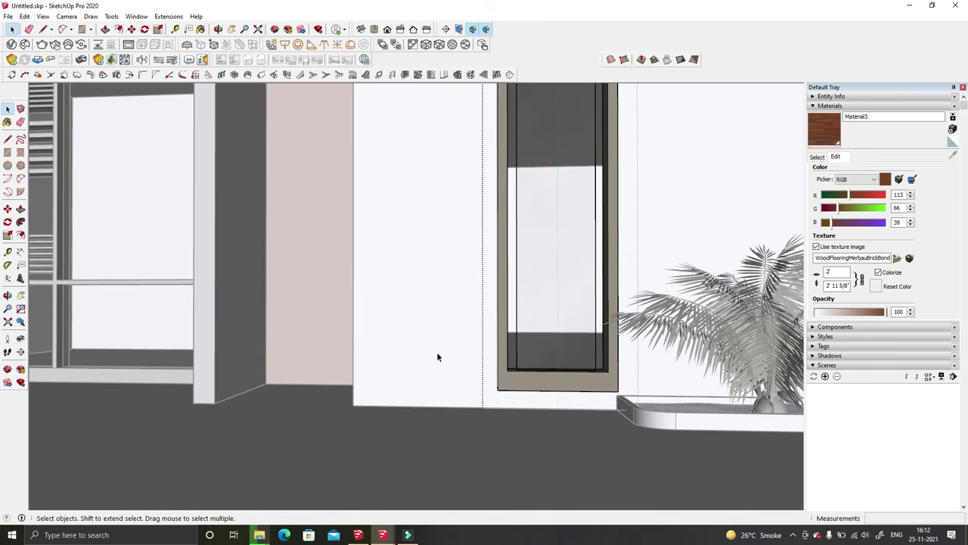
pyautogui.moveTo(625, 340)
pyautogui.mouseDown(button='middle')
pyautogui.moveTo(587, 351)
pyautogui.moveTo(559, 433)
pyautogui.mouseUp(button='middle')
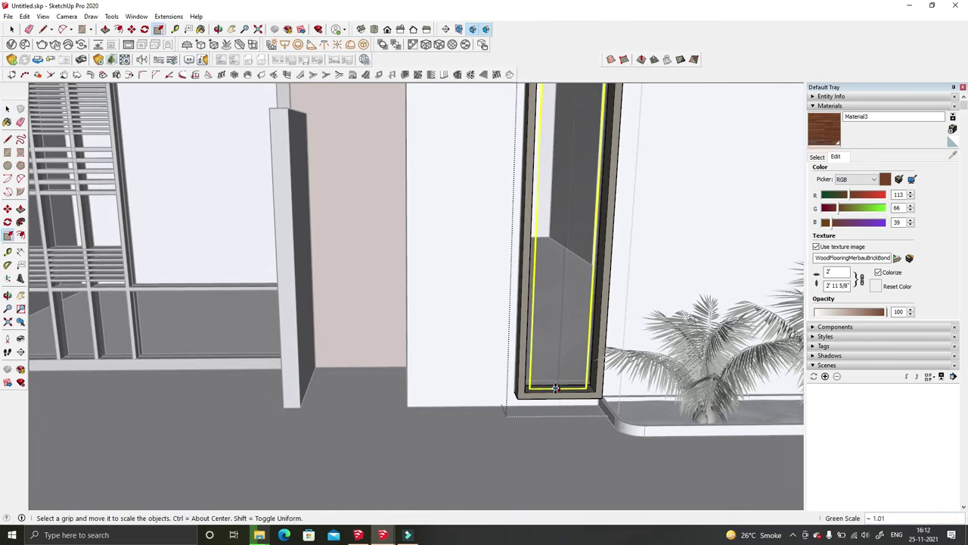
pyautogui.scroll(-3, 555, 388)
pyautogui.moveTo(523, 460)
pyautogui.mouseDown(button='middle')
pyautogui.moveTo(495, 177)
pyautogui.moveTo(560, 424)
pyautogui.mouseUp(button='middle')
pyautogui.scroll(2, 562, 121)
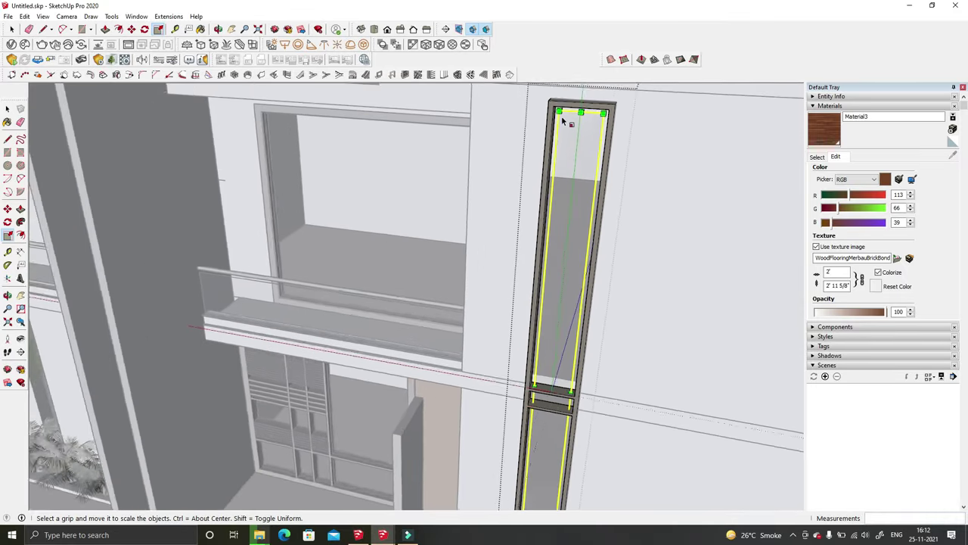
pyautogui.scroll(-2, 575, 113)
pyautogui.scroll(3, 593, 380)
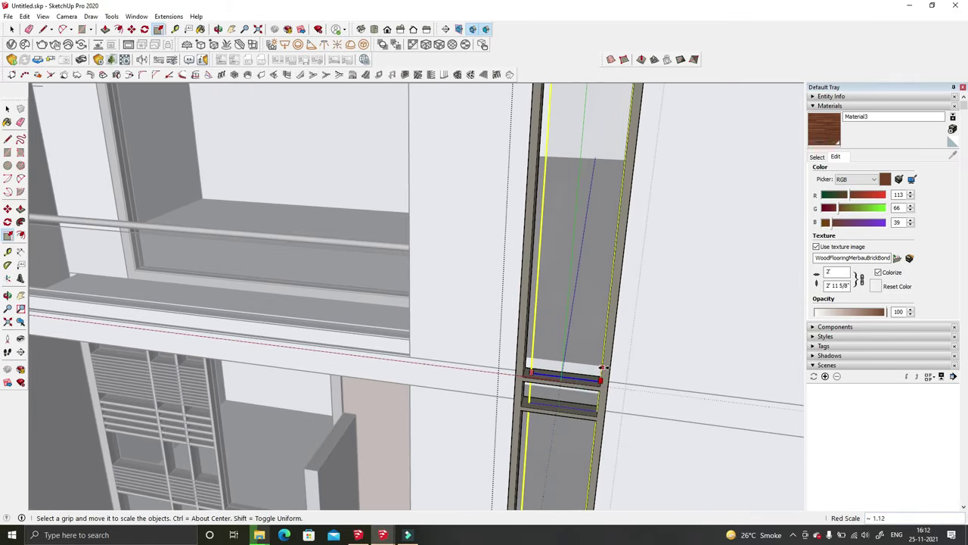
# Step: Orbit out to a frontal view of the completed house facade
pyautogui.press('space')
pyautogui.scroll(-3, 568, 369)
pyautogui.scroll(-3, 383, 400)
pyautogui.moveTo(419, 277); pyautogui.dragTo(503, 189, button='middle')
pyautogui.scroll(-3, 503, 189)
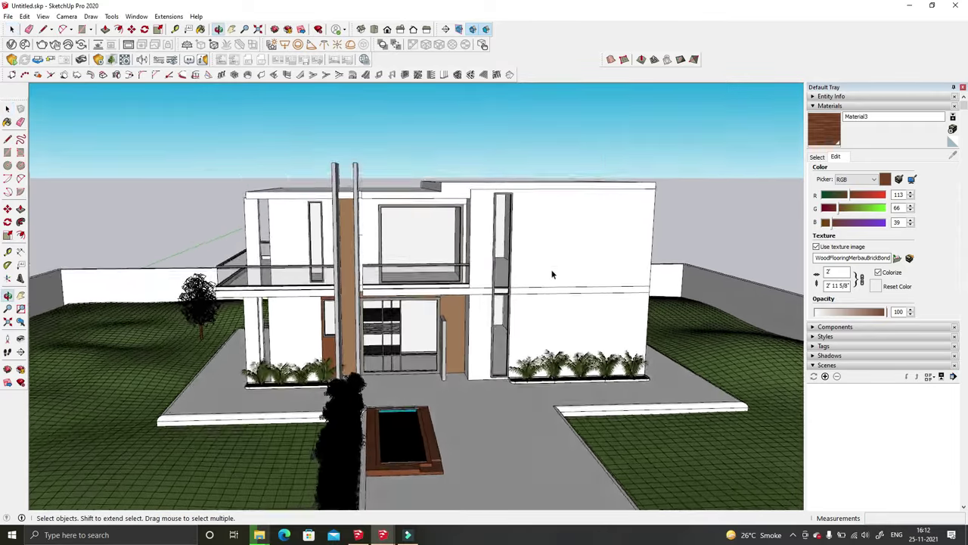
pyautogui.scroll(5, 552, 275)
# Step: Enter the floor slab and bring the balcony slab edges on the right wall into view
pyautogui.moveTo(486, 287)
pyautogui.mouseDown(button='middle')
pyautogui.moveTo(495, 306)
pyautogui.moveTo(469, 281)
pyautogui.moveTo(478, 286)
pyautogui.mouseUp(button='middle')
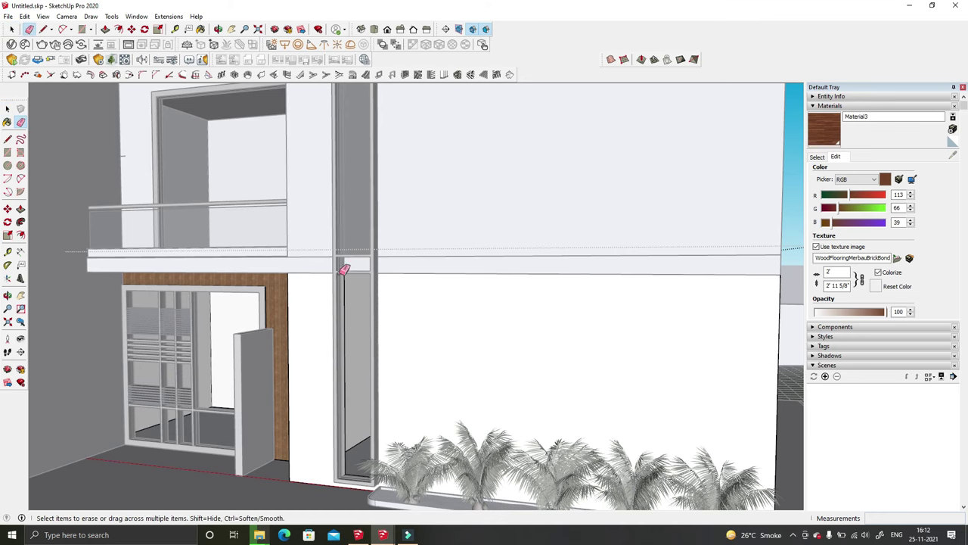
pyautogui.doubleClick(413, 270)
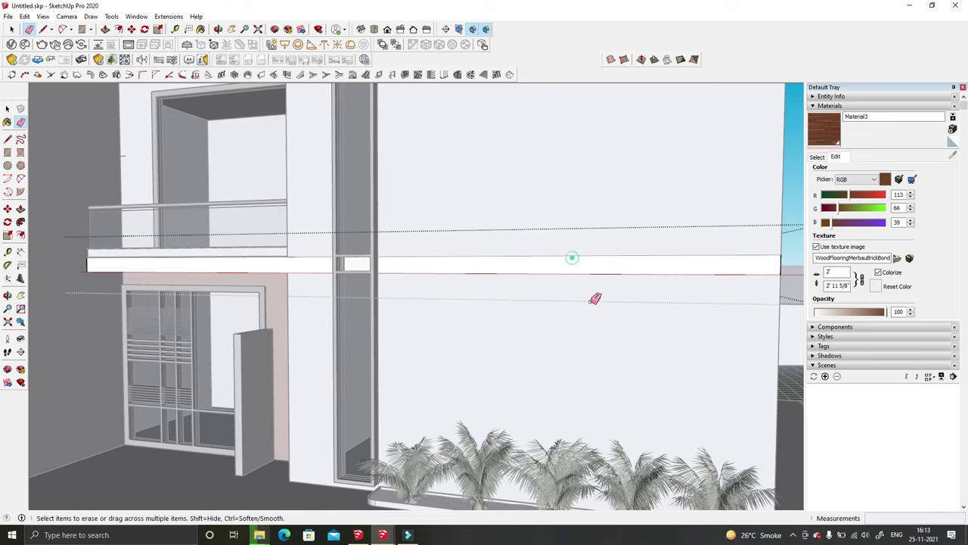
pyautogui.scroll(-5, 593, 301)
pyautogui.scroll(2, 533, 270)
pyautogui.scroll(3, 545, 303)
pyautogui.press('space')
pyautogui.moveTo(545, 303); pyautogui.dragTo(454, 310, button='middle')
pyautogui.scroll(2, 438, 310)
pyautogui.scroll(3, 425, 310)
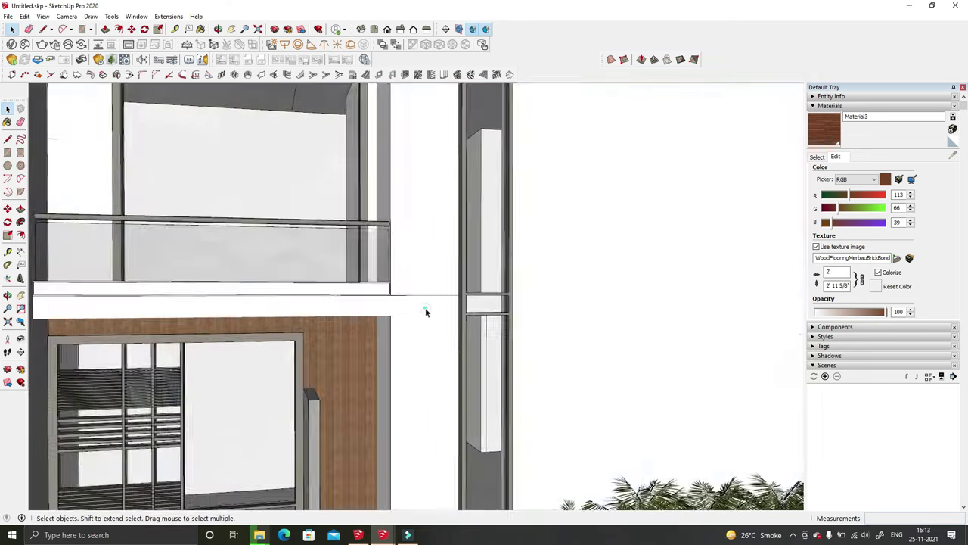
# Step: Erase the stray horizontal slab edge across the right wall, then exit the group
pyautogui.doubleClick(425, 310)
pyautogui.press('e')
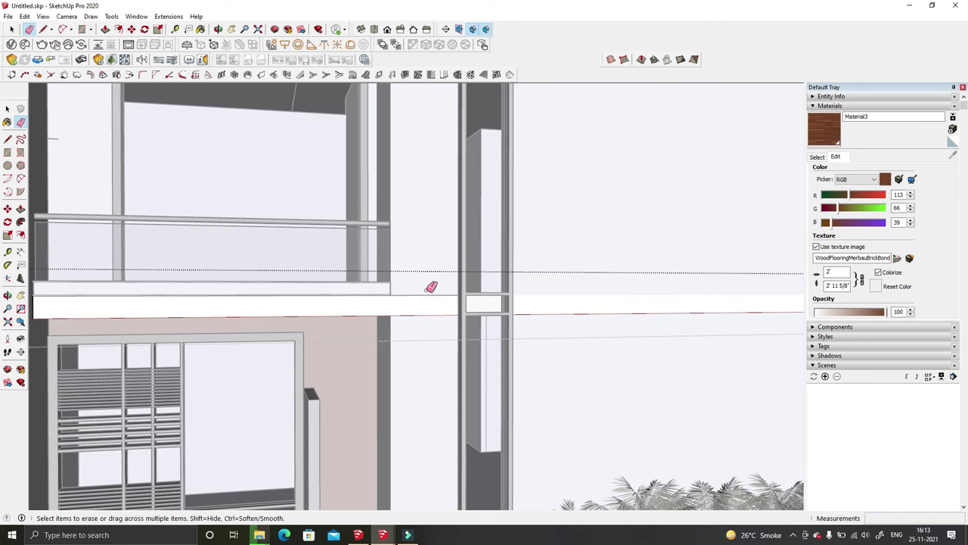
pyautogui.scroll(-1, 413, 296)
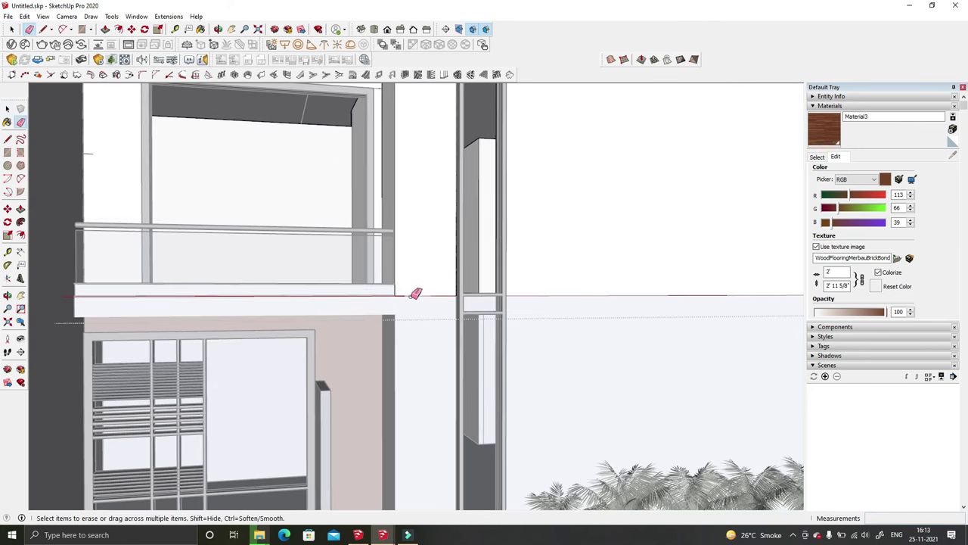
pyautogui.scroll(-5, 394, 292)
pyautogui.moveTo(405, 281); pyautogui.dragTo(432, 330, button='middle')
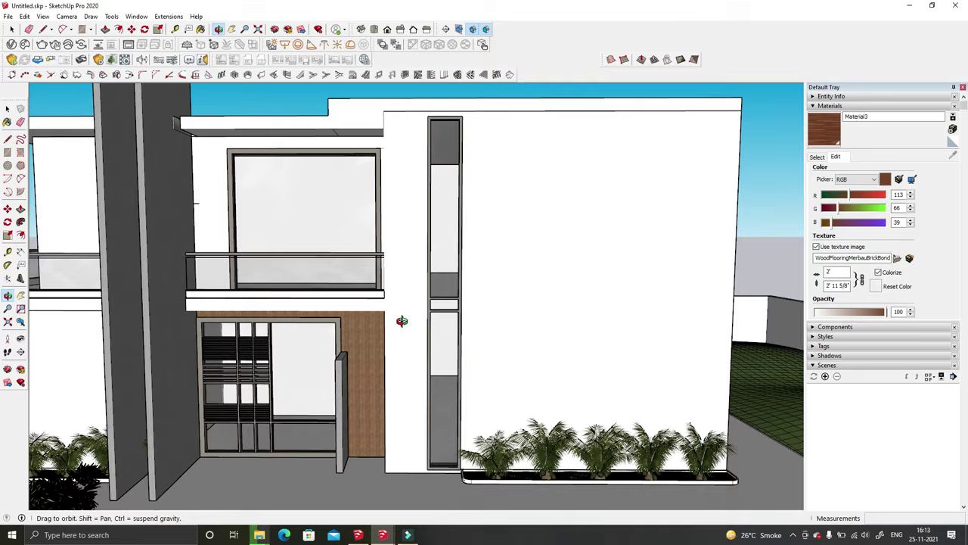
pyautogui.press('space')
pyautogui.scroll(-3, 432, 330)
pyautogui.scroll(4, 497, 299)
pyautogui.moveTo(497, 298); pyautogui.dragTo(510, 289, button='middle')
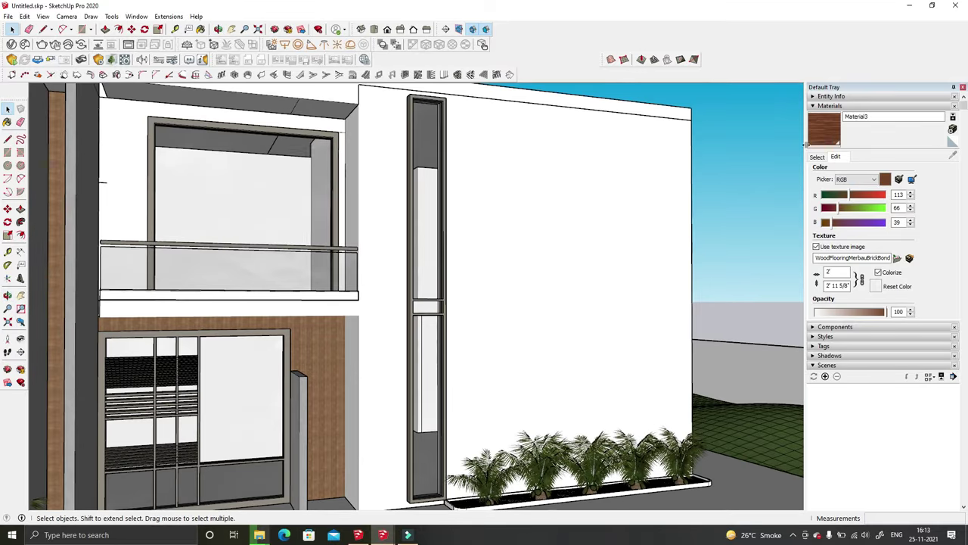
# Step: Add Concrete Simple A01 2m from the V-Ray Concrete library to the scene materials
pyautogui.click(11, 44)
pyautogui.scroll(-3, 440, 346)
pyautogui.scroll(-5, 440, 342)
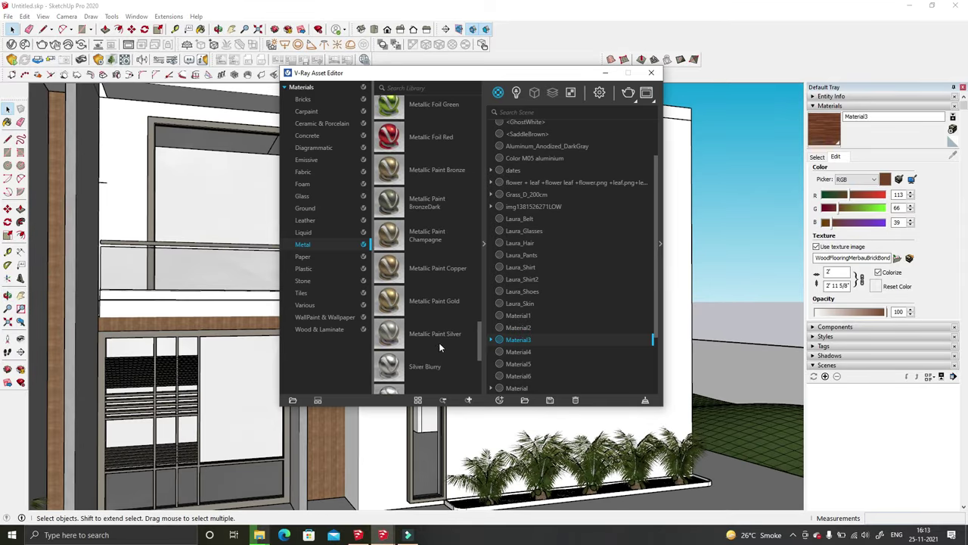
pyautogui.click(309, 134)
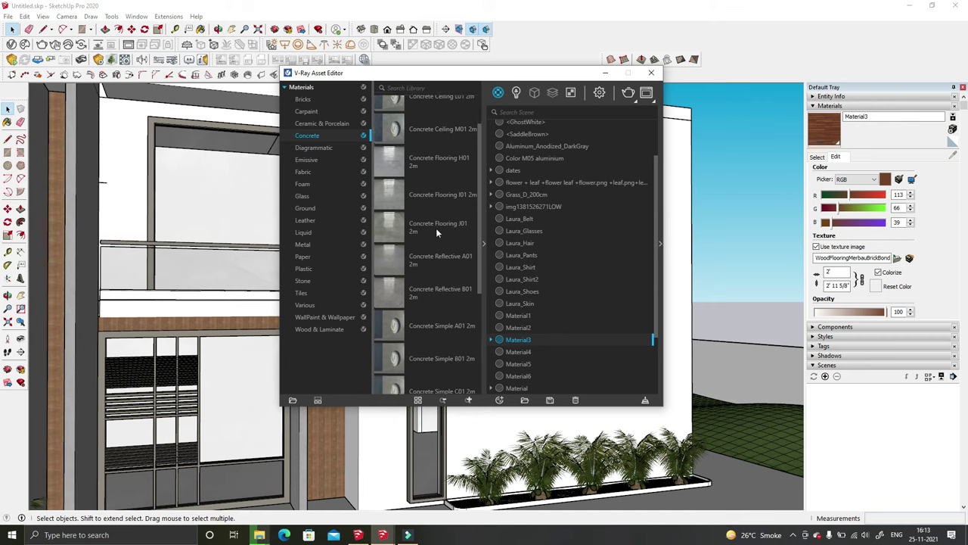
pyautogui.scroll(-4, 435, 229)
pyautogui.click(421, 180)
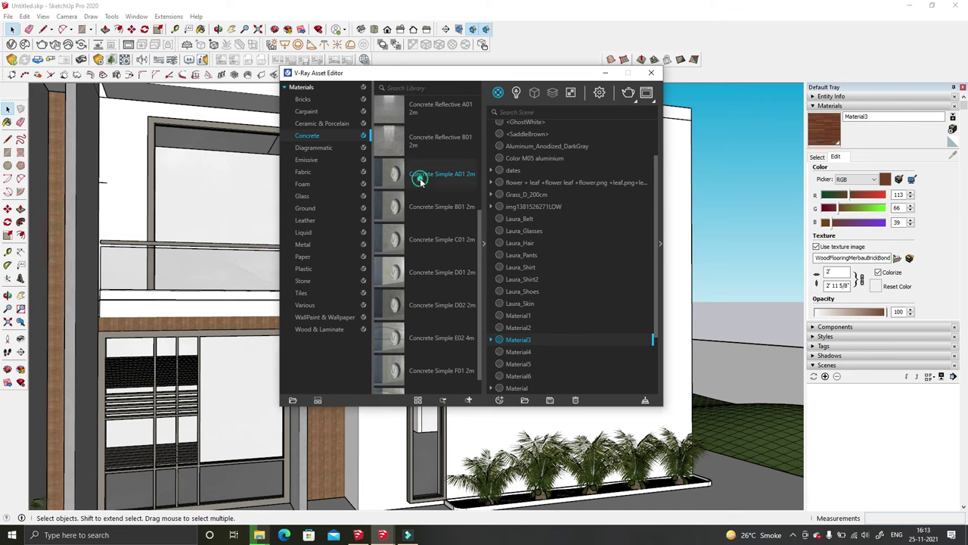
pyautogui.scroll(-1, 421, 311)
pyautogui.moveTo(393, 152); pyautogui.dragTo(551, 259)
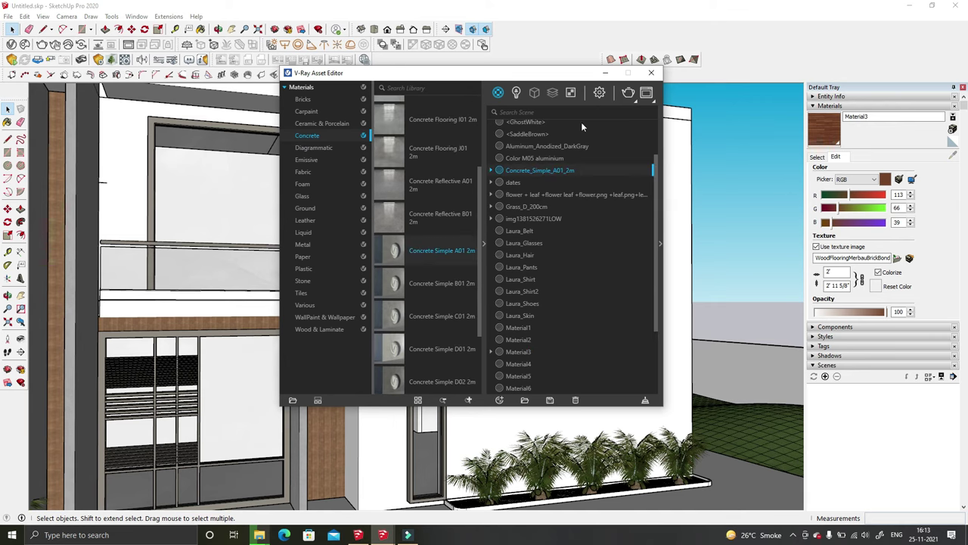
# Step: Paint the right wing's upper wall with the Concrete Simple A01 2m material
pyautogui.click(546, 269)
pyautogui.scroll(3, 546, 268)
pyautogui.click(547, 256)
pyautogui.moveTo(547, 256)
pyautogui.mouseDown(button='middle')
pyautogui.moveTo(514, 288)
pyautogui.moveTo(531, 288)
pyautogui.mouseUp(button='middle')
pyautogui.moveTo(657, 285)
pyautogui.mouseDown(button='middle')
pyautogui.moveTo(335, 283)
pyautogui.moveTo(466, 341)
pyautogui.moveTo(451, 143)
pyautogui.mouseUp(button='middle')
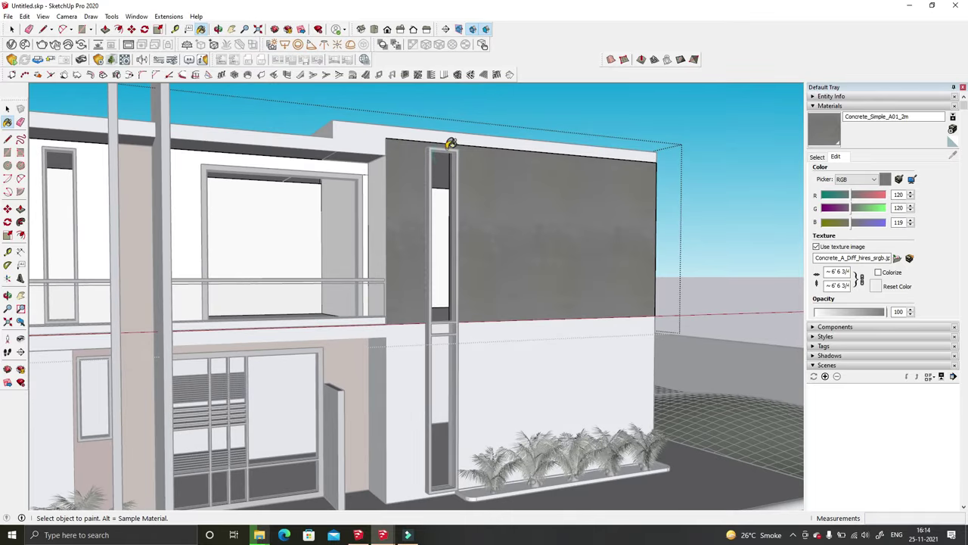
# Step: Paint the lower right wall and the remaining upper wall faces with concrete
pyautogui.moveTo(479, 331); pyautogui.dragTo(481, 335, button='middle')
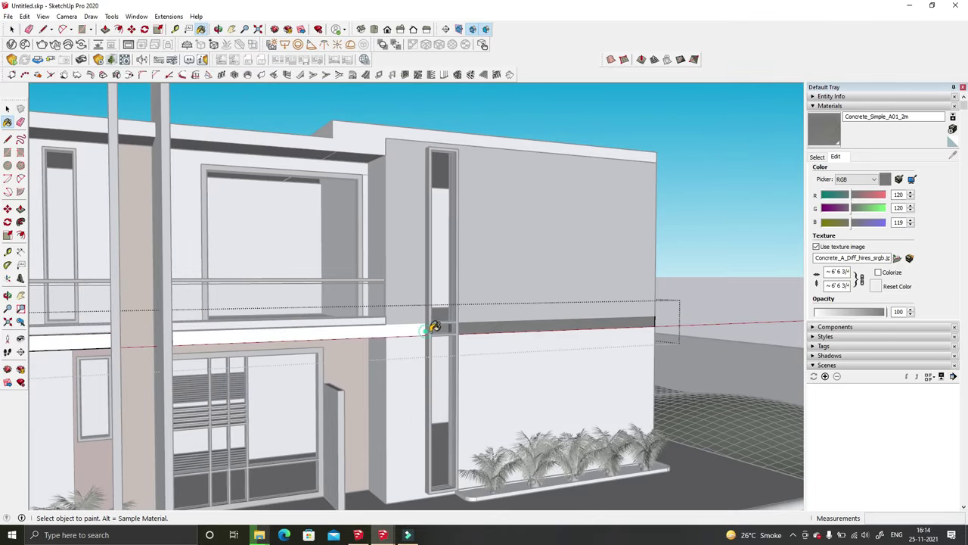
pyautogui.scroll(3, 435, 327)
pyautogui.moveTo(389, 331)
pyautogui.mouseDown(button='middle')
pyautogui.moveTo(517, 356)
pyautogui.moveTo(535, 340)
pyautogui.moveTo(418, 358)
pyautogui.mouseUp(button='middle')
pyautogui.click(518, 346)
pyautogui.click(390, 243)
pyautogui.press('space')
# Step: Review the concreted facade from the entrance and close in on the upper window
pyautogui.moveTo(572, 261); pyautogui.dragTo(493, 255, button='middle')
pyautogui.scroll(-5, 548, 327)
pyautogui.moveTo(548, 327)
pyautogui.mouseDown(button='middle')
pyautogui.moveTo(504, 327)
pyautogui.moveTo(554, 281)
pyautogui.moveTo(489, 360)
pyautogui.moveTo(541, 359)
pyautogui.mouseUp(button='middle')
pyautogui.scroll(3, 440, 375)
pyautogui.scroll(2, 420, 391)
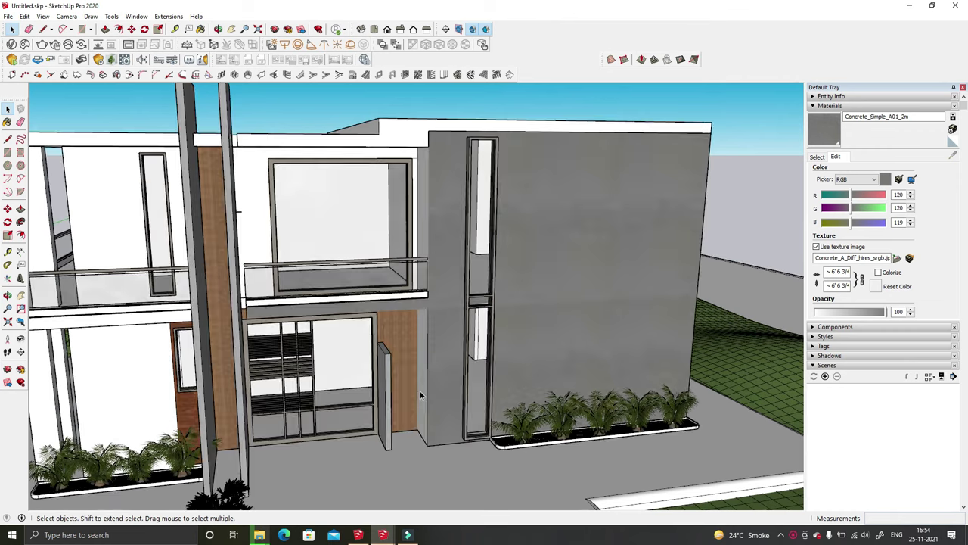
pyautogui.scroll(-5, 421, 388)
pyautogui.scroll(5, 272, 247)
pyautogui.moveTo(273, 247)
pyautogui.mouseDown(button='middle')
pyautogui.moveTo(248, 315)
pyautogui.moveTo(169, 188)
pyautogui.moveTo(313, 194)
pyautogui.moveTo(243, 204)
pyautogui.moveTo(296, 207)
pyautogui.moveTo(295, 275)
pyautogui.mouseUp(button='middle')
pyautogui.press('p')
# Step: Draw a rectangle under the columns and push/pull the slab to 4 1/2" thick
pyautogui.scroll(3, 266, 209)
pyautogui.moveTo(266, 210)
pyautogui.mouseDown(button='middle')
pyautogui.moveTo(306, 211)
pyautogui.moveTo(287, 177)
pyautogui.moveTo(220, 168)
pyautogui.mouseUp(button='middle')
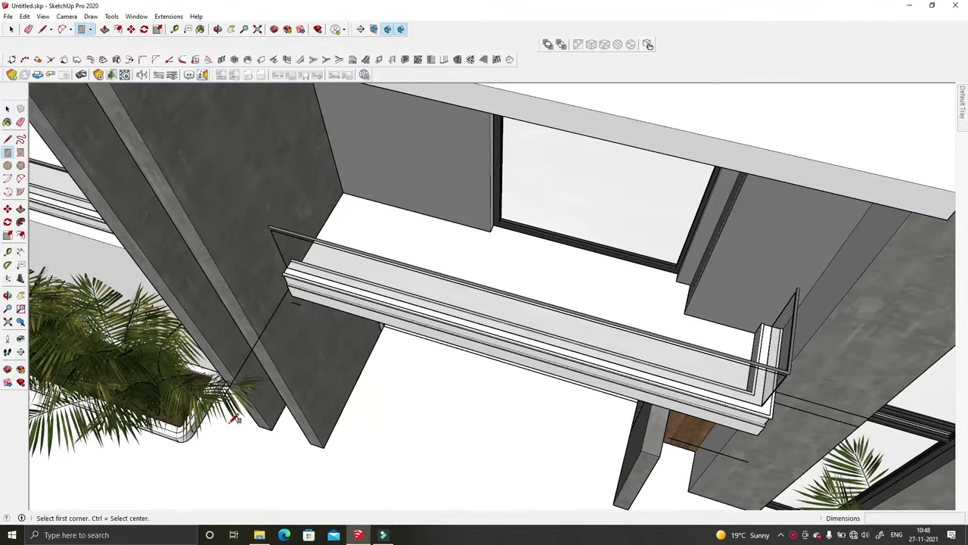
pyautogui.moveTo(235, 419)
pyautogui.mouseDown(button='middle')
pyautogui.moveTo(313, 309)
pyautogui.moveTo(356, 409)
pyautogui.moveTo(171, 330)
pyautogui.moveTo(713, 361)
pyautogui.moveTo(714, 346)
pyautogui.mouseUp(button='middle')
pyautogui.click(168, 327)
pyautogui.click(725, 342)
pyautogui.moveTo(612, 353); pyautogui.dragTo(234, 324, button='middle')
pyautogui.press('p')
pyautogui.scroll(3, 237, 331)
pyautogui.click(237, 331)
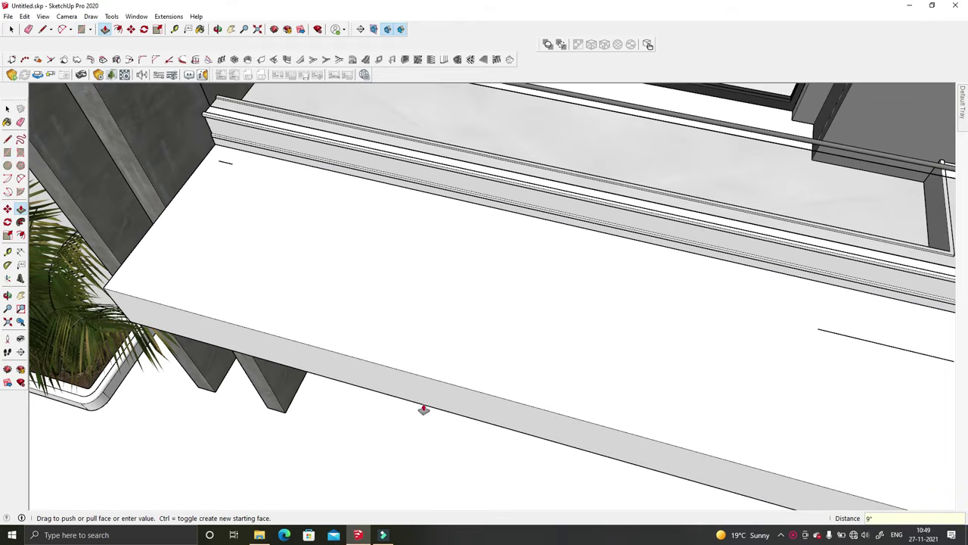
pyautogui.write('4.5')
pyautogui.press('Return')
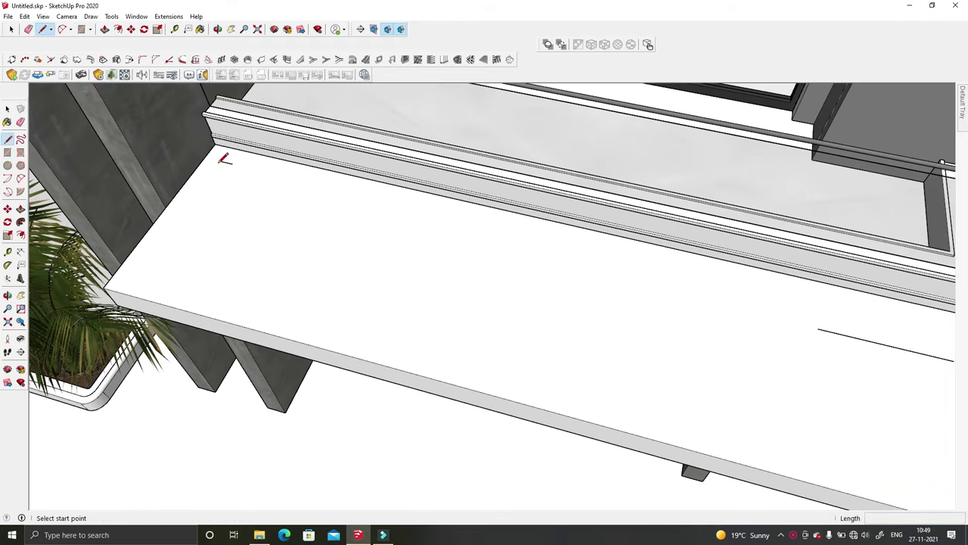
# Step: Copy the thin strip rectangle beside the original using Move with Ctrl
pyautogui.press('space')
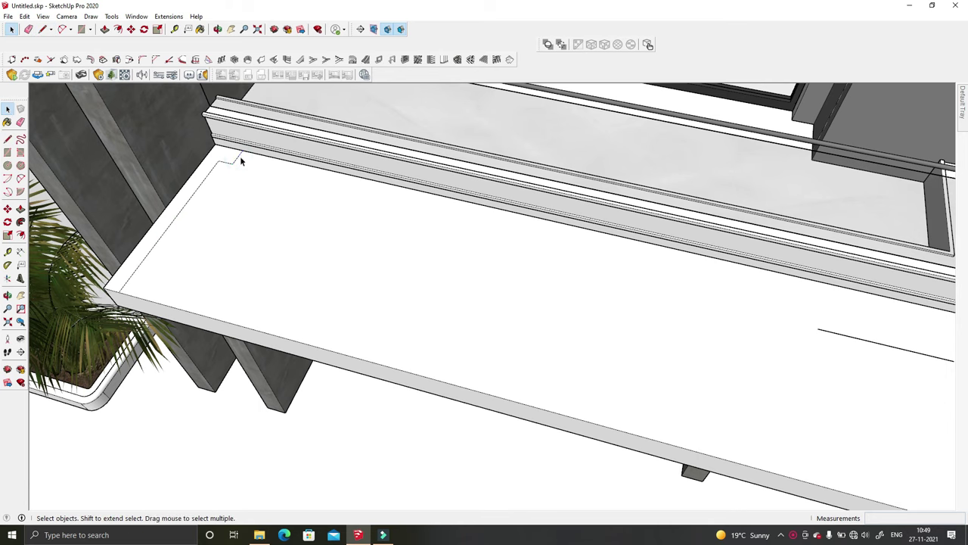
pyautogui.press('m')
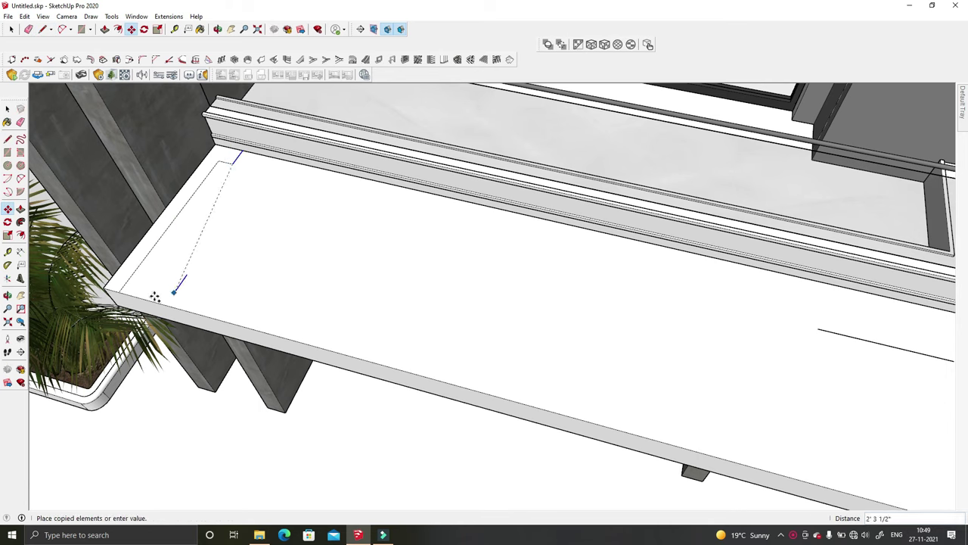
pyautogui.press('r')
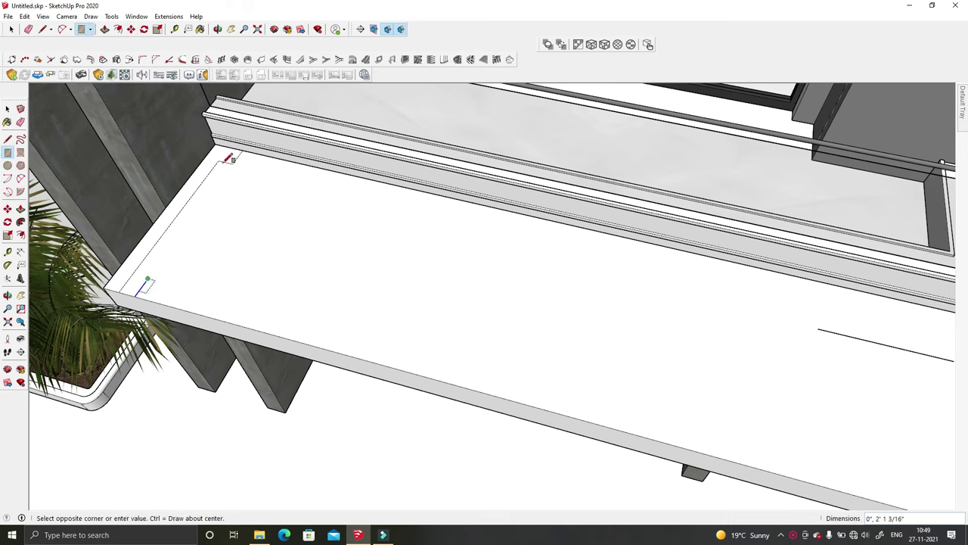
pyautogui.press('e')
pyautogui.press('m')
pyautogui.press('ctrl')
pyautogui.click(220, 163)
pyautogui.click(256, 190)
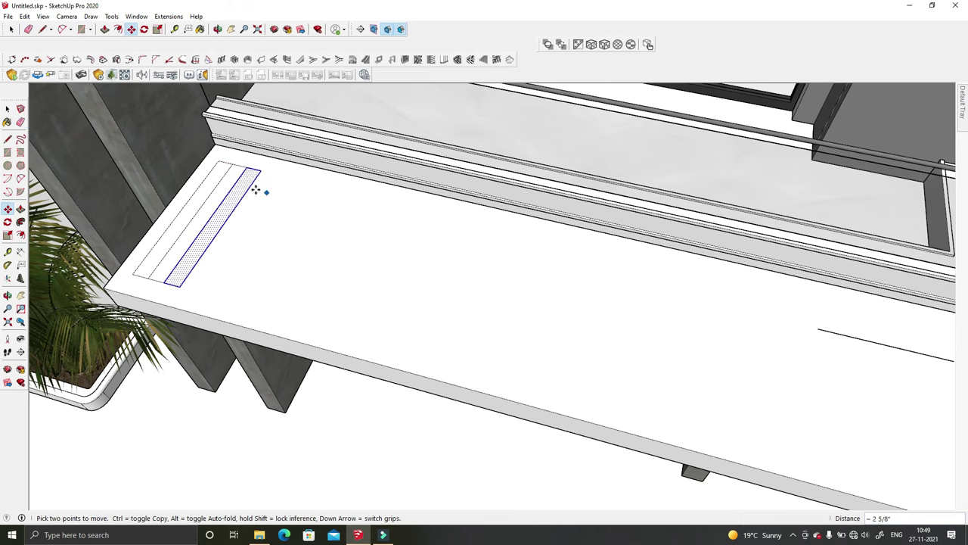
# Step: Copy the strip one spacing over and repeat it 20 times with x20
pyautogui.press('e')
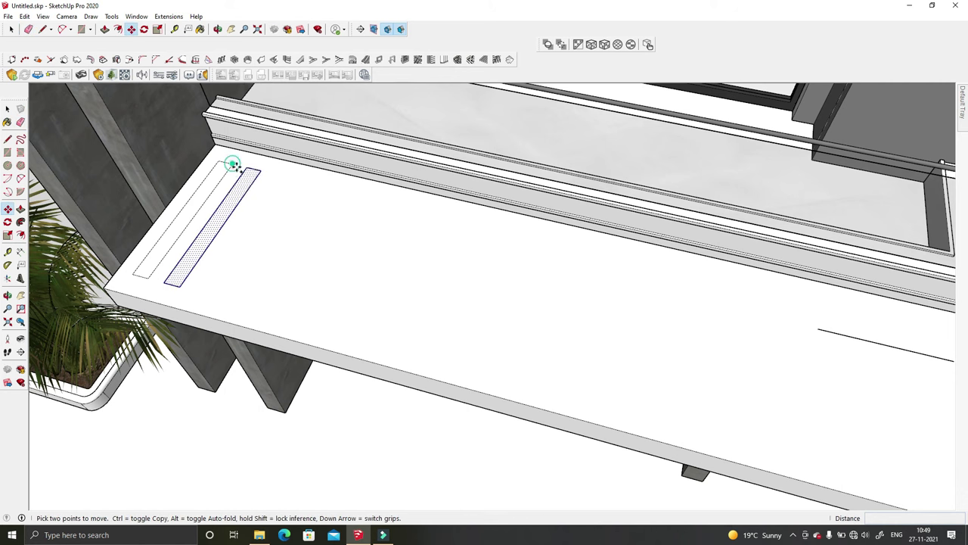
pyautogui.click(233, 164)
pyautogui.click(285, 171)
pyautogui.write('x20')
pyautogui.press('Return')
# Step: Finish the square rectangle at the slab's right end
pyautogui.moveTo(253, 169)
pyautogui.mouseDown(button='middle')
pyautogui.moveTo(309, 221)
pyautogui.moveTo(735, 270)
pyautogui.mouseUp(button='middle')
pyautogui.press('e')
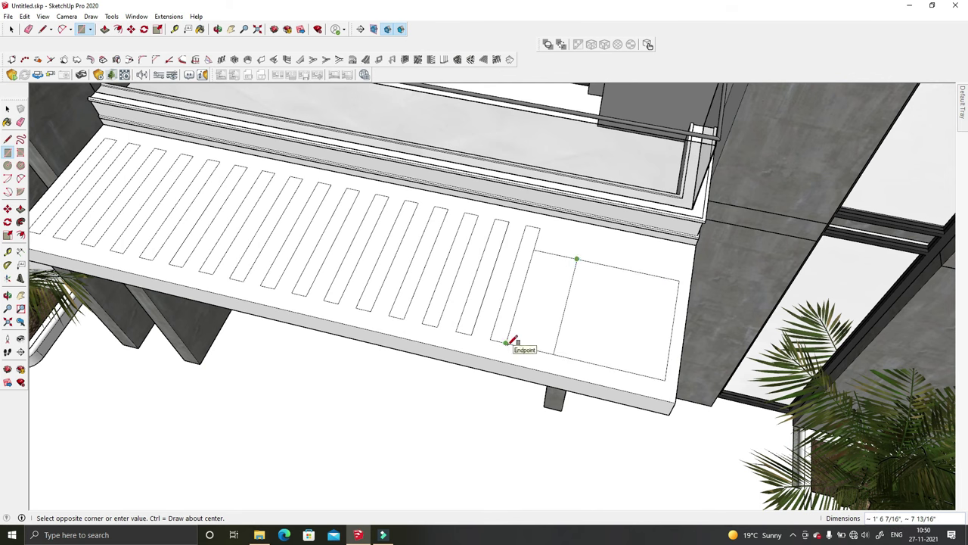
pyautogui.click(514, 342)
pyautogui.press('e')
pyautogui.press('p')
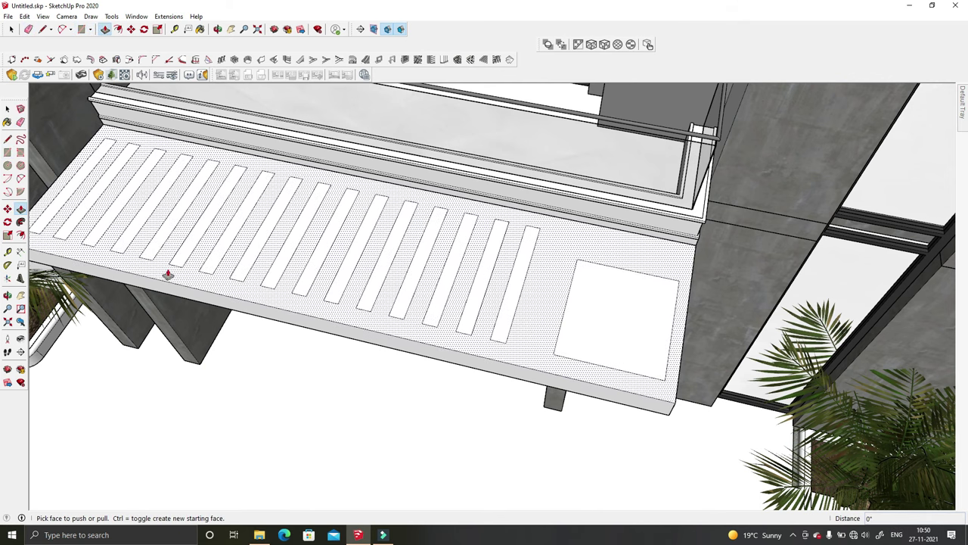
# Step: Push each strip slot and the right-end square through the slab at the same depth
pyautogui.moveTo(168, 275); pyautogui.dragTo(321, 290, button='middle')
pyautogui.click(339, 262)
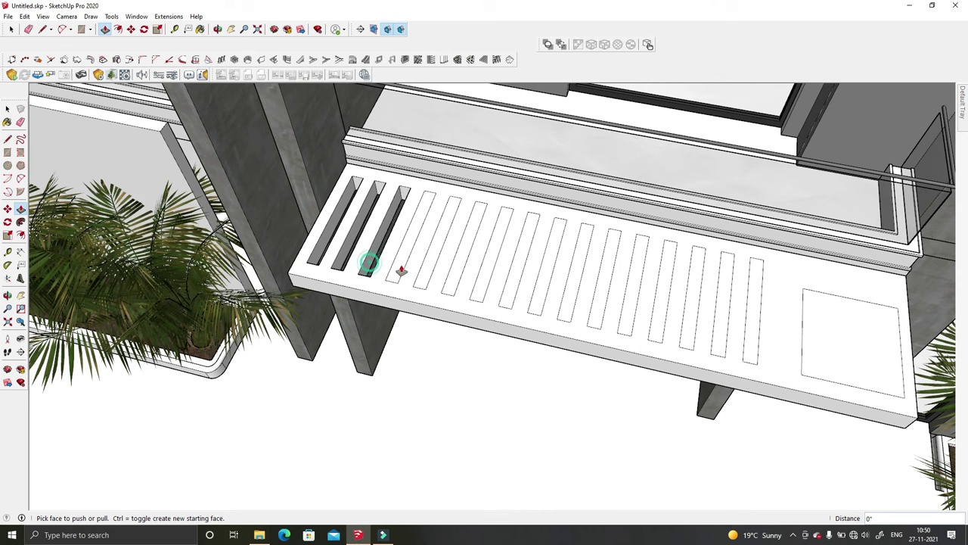
pyautogui.doubleClick(451, 279)
pyautogui.click(478, 283)
pyautogui.click(541, 286)
pyautogui.doubleClick(573, 286)
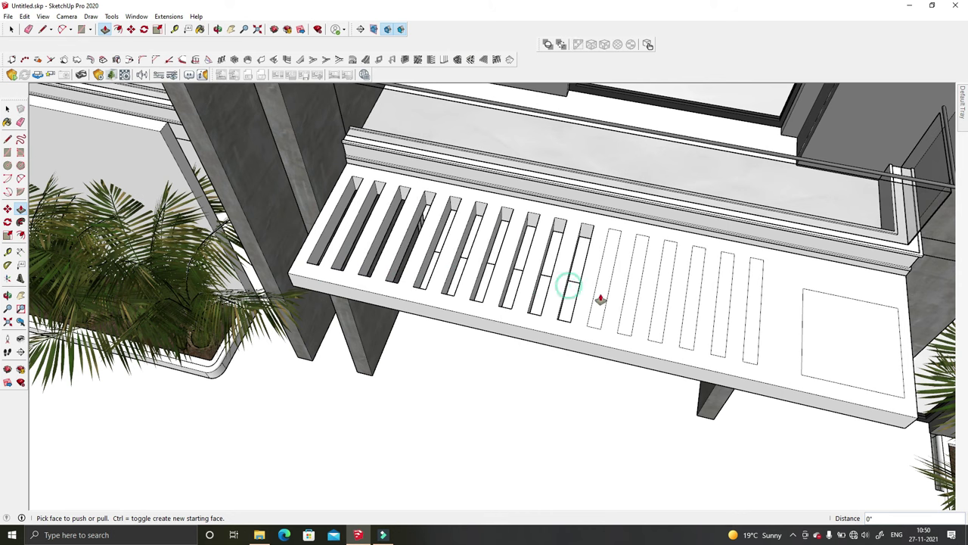
pyautogui.doubleClick(663, 303)
pyautogui.click(692, 304)
pyautogui.doubleClick(749, 324)
pyautogui.doubleClick(839, 330)
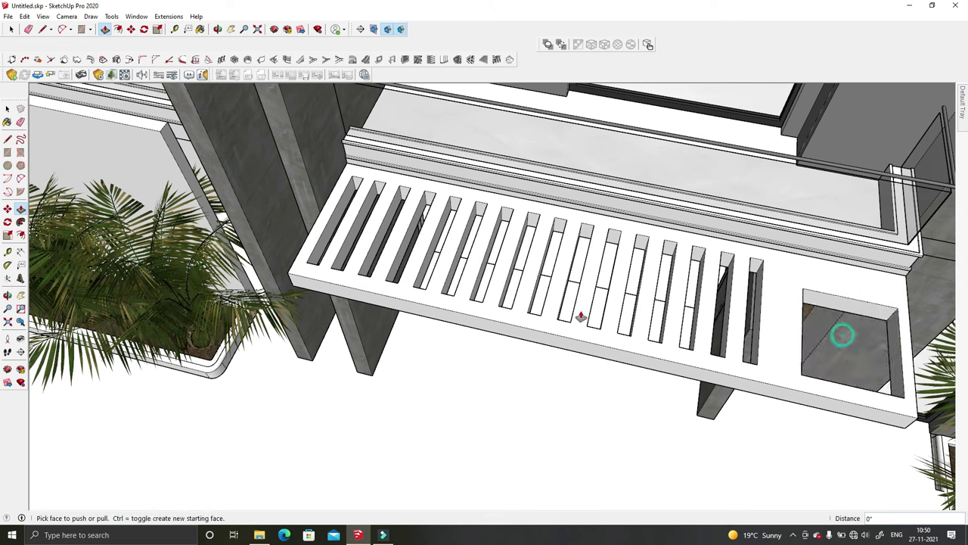
# Step: Select the whole slatted shelf and make it a group
pyautogui.press('space')
pyautogui.moveTo(839, 330); pyautogui.dragTo(733, 321, button='middle')
pyautogui.tripleClick(738, 321)
pyautogui.rightClick(743, 320)
pyautogui.click(714, 189)
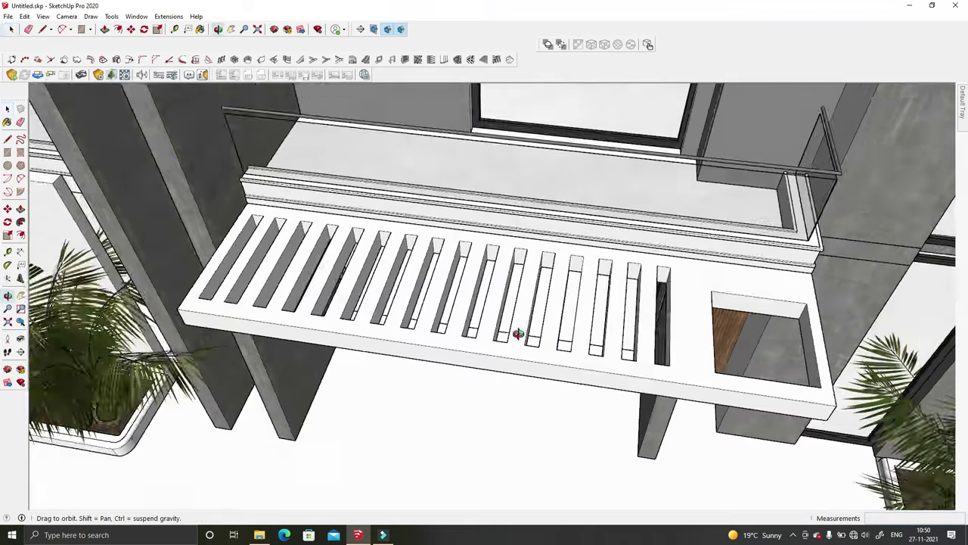
pyautogui.moveTo(519, 335); pyautogui.dragTo(966, 131, button='middle')
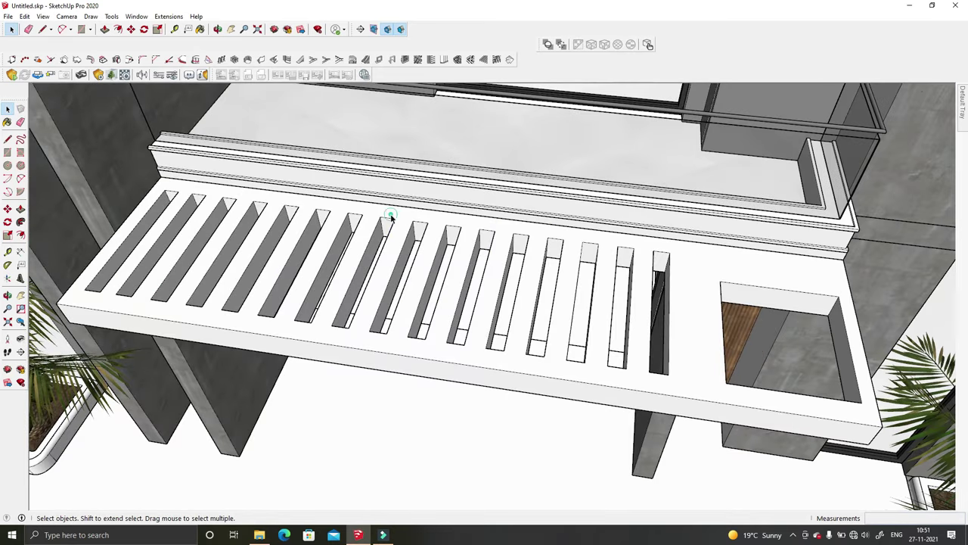
pyautogui.tripleClick(391, 216)
pyautogui.press('space')
# Step: Show the In Model materials and pick the first material in the model
pyautogui.scroll(-3, 439, 194)
pyautogui.moveTo(439, 194)
pyautogui.mouseDown(button='middle')
pyautogui.moveTo(444, 278)
pyautogui.moveTo(537, 368)
pyautogui.mouseUp(button='middle')
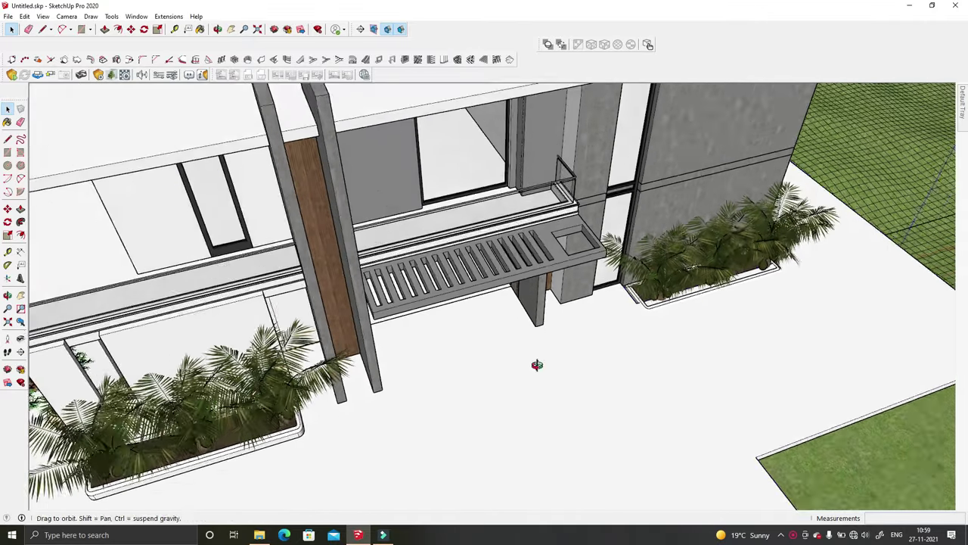
pyautogui.click(848, 281)
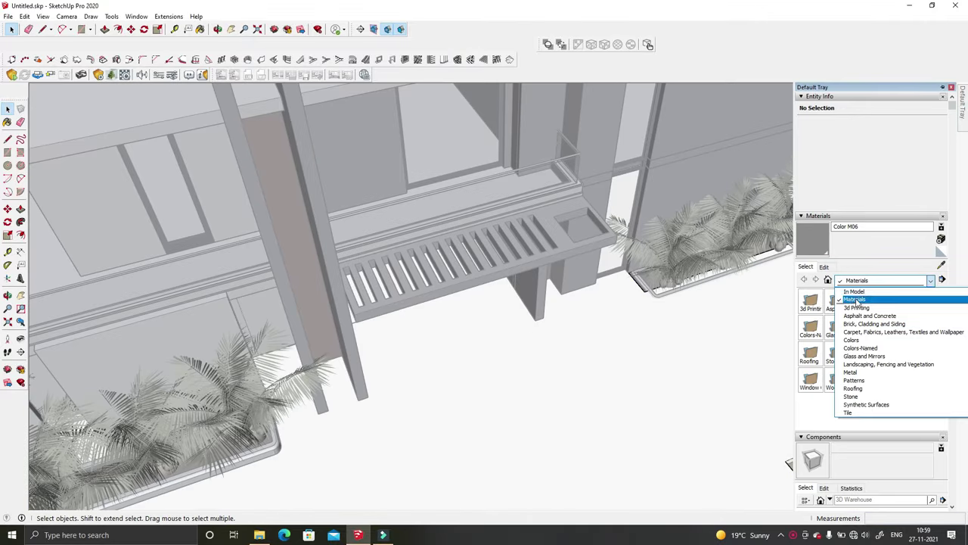
pyautogui.click(847, 290)
pyautogui.click(810, 301)
# Step: Zoom to the wood-slat wall and dock the small toolbar on the top toolbar row
pyautogui.scroll(-5, 628, 372)
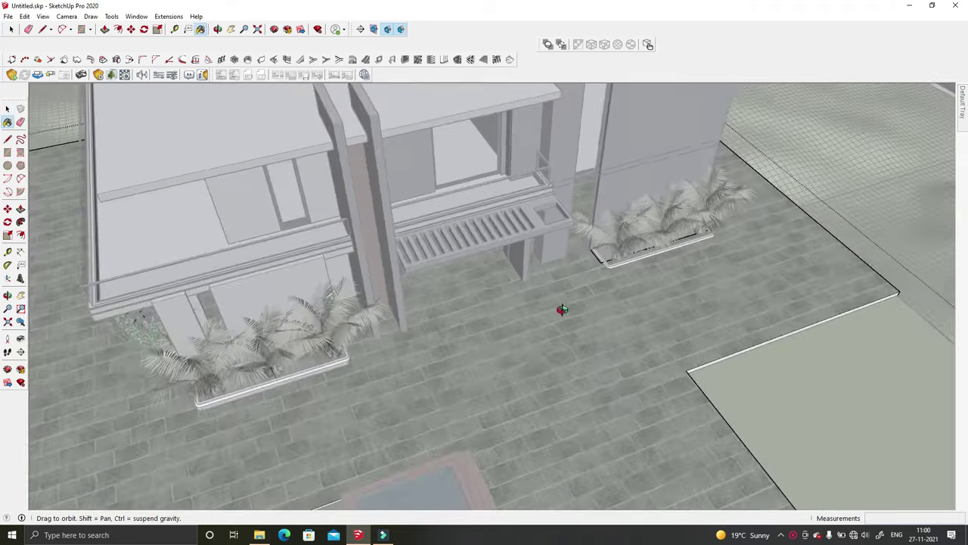
pyautogui.moveTo(559, 308); pyautogui.dragTo(523, 320, button='middle')
pyautogui.press('space')
pyautogui.moveTo(543, 353); pyautogui.dragTo(544, 361, button='middle')
pyautogui.scroll(-2, 545, 362)
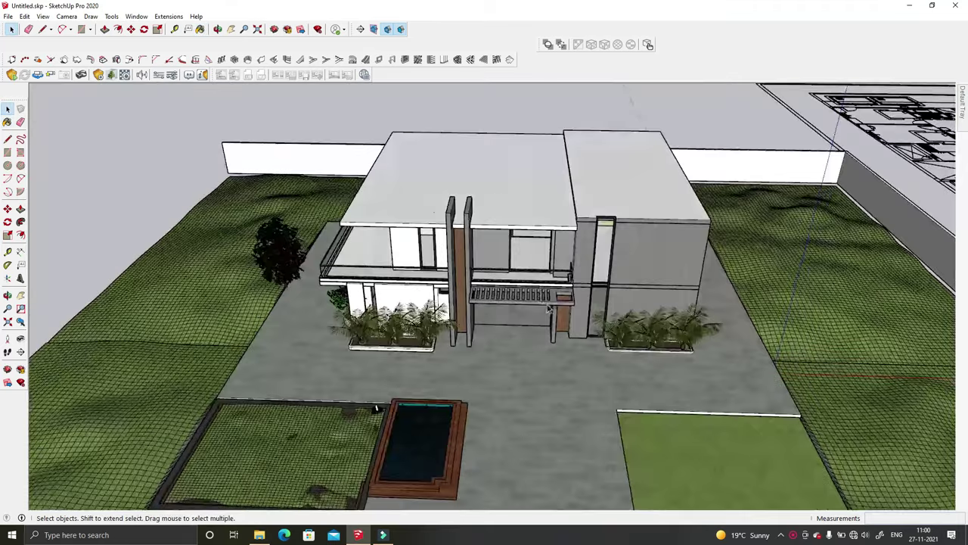
pyautogui.scroll(4, 545, 362)
pyautogui.scroll(4, 597, 359)
pyautogui.scroll(3, 613, 358)
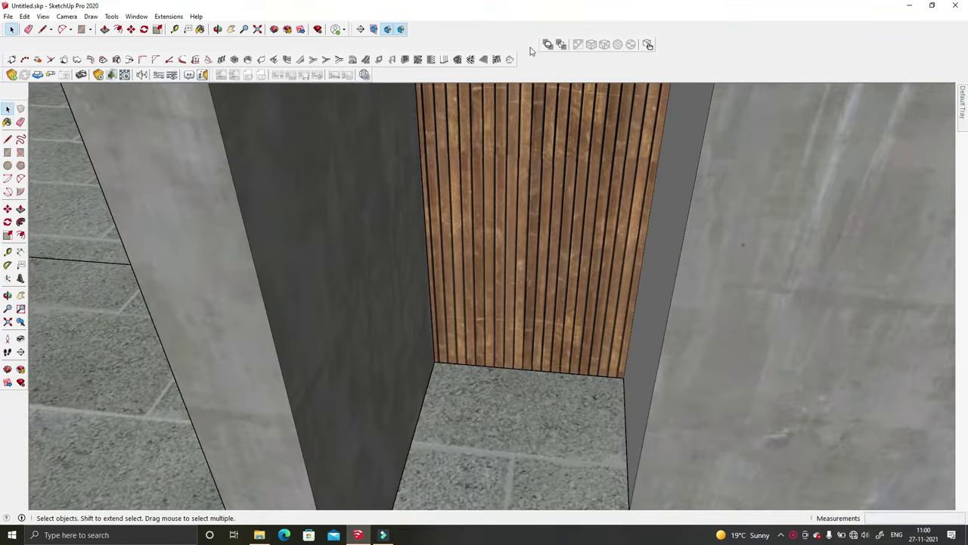
pyautogui.moveTo(532, 51); pyautogui.dragTo(536, 70)
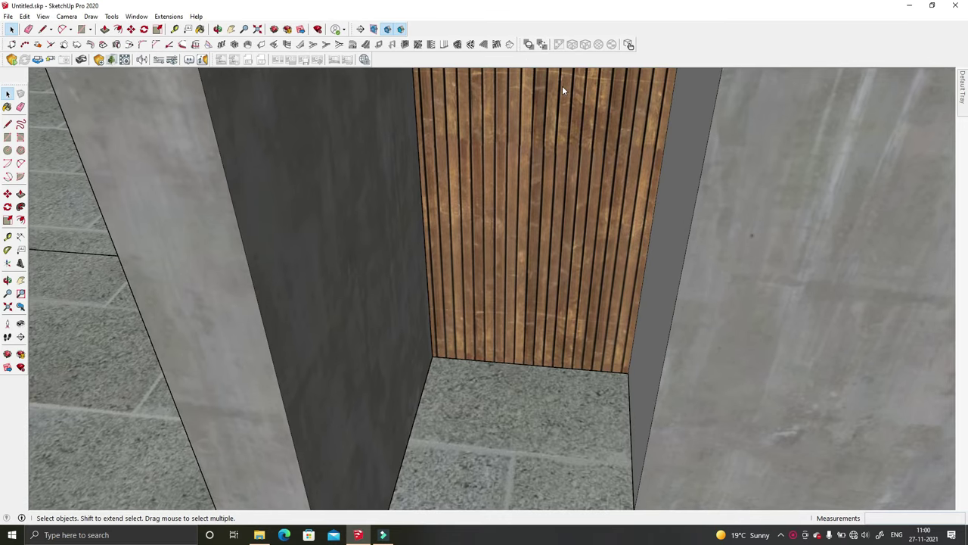
# Step: Place an Enscape spot light in the wall corner with an IES profile from the ies-lights-pack folder
pyautogui.click(163, 127)
pyautogui.scroll(2, 417, 367)
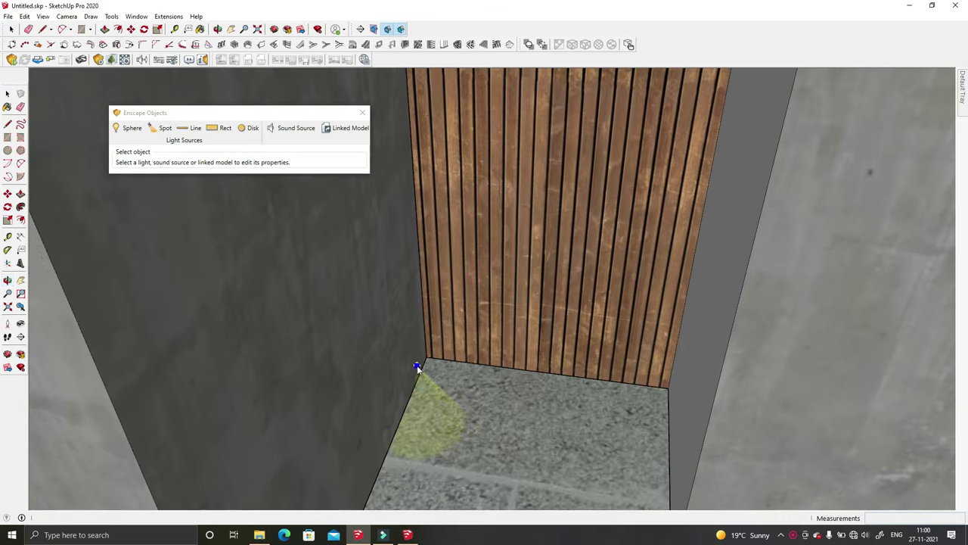
pyautogui.click(427, 361)
pyautogui.click(427, 333)
pyautogui.click(121, 190)
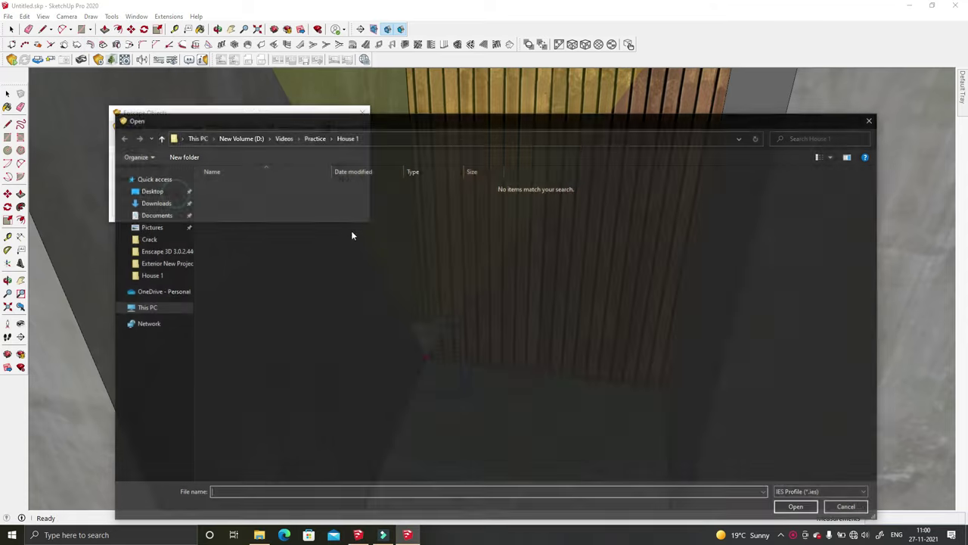
pyautogui.click(278, 137)
pyautogui.doubleClick(237, 279)
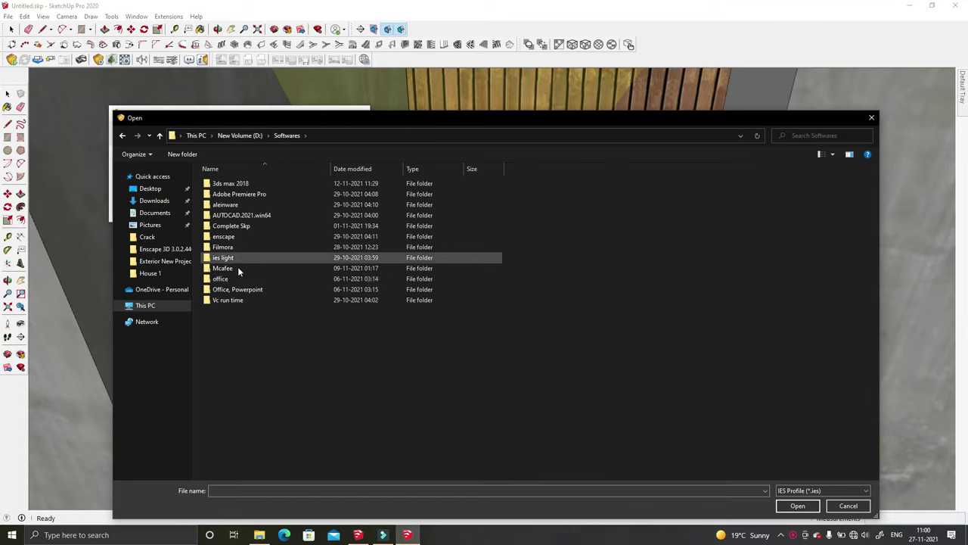
pyautogui.doubleClick(237, 259)
pyautogui.doubleClick(231, 183)
pyautogui.doubleClick(234, 184)
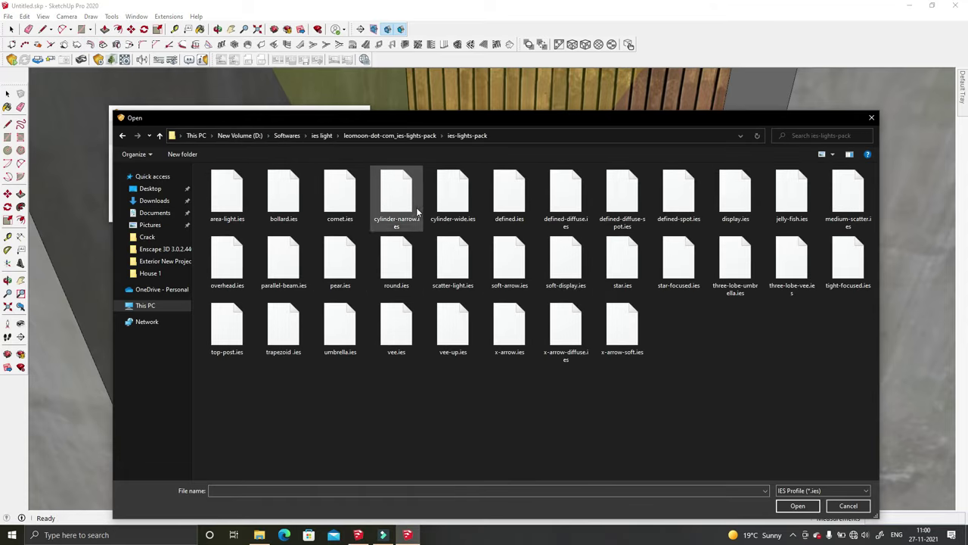
pyautogui.doubleClick(622, 196)
# Step: Pick up the spot light with the Move tool to raise it up the wood-slat wall
pyautogui.click(363, 113)
pyautogui.press('m')
pyautogui.scroll(-3, 444, 394)
pyautogui.click(453, 409)
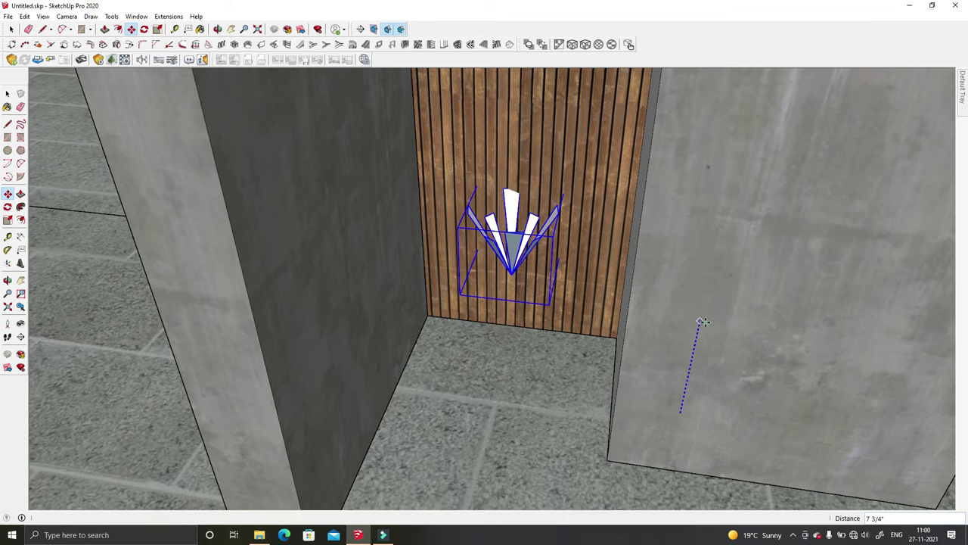
# Step: Copy the spot light to the left and right of the middle light along the wood wall
pyautogui.click(484, 416)
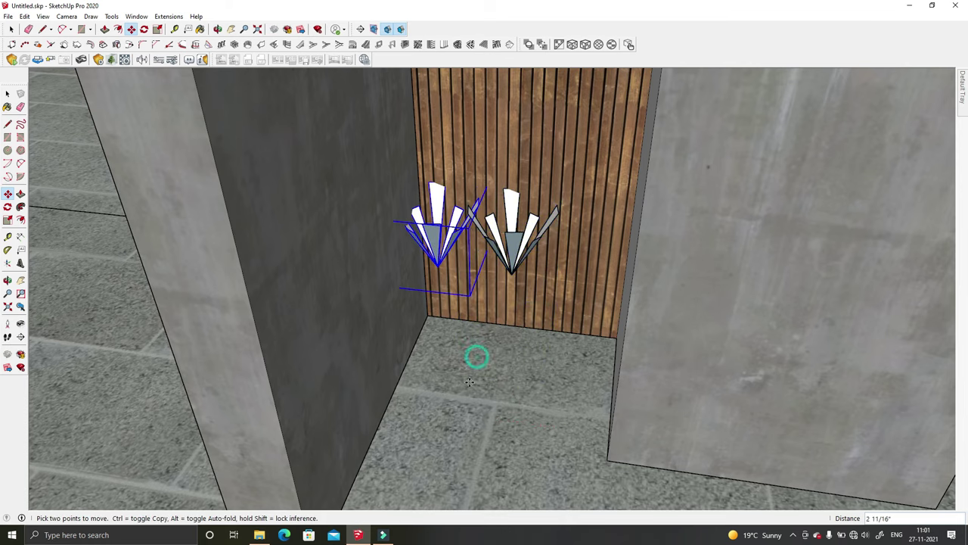
pyautogui.moveTo(454, 422)
pyautogui.mouseDown(button='middle')
pyautogui.moveTo(562, 411)
pyautogui.moveTo(504, 421)
pyautogui.mouseUp(button='middle')
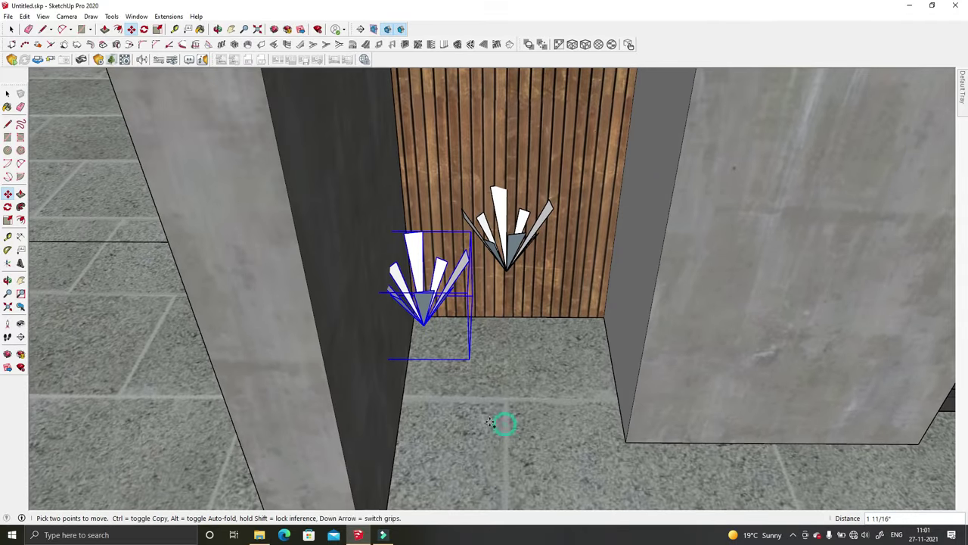
pyautogui.press('ctrl')
pyautogui.click(477, 419)
pyautogui.click(568, 419)
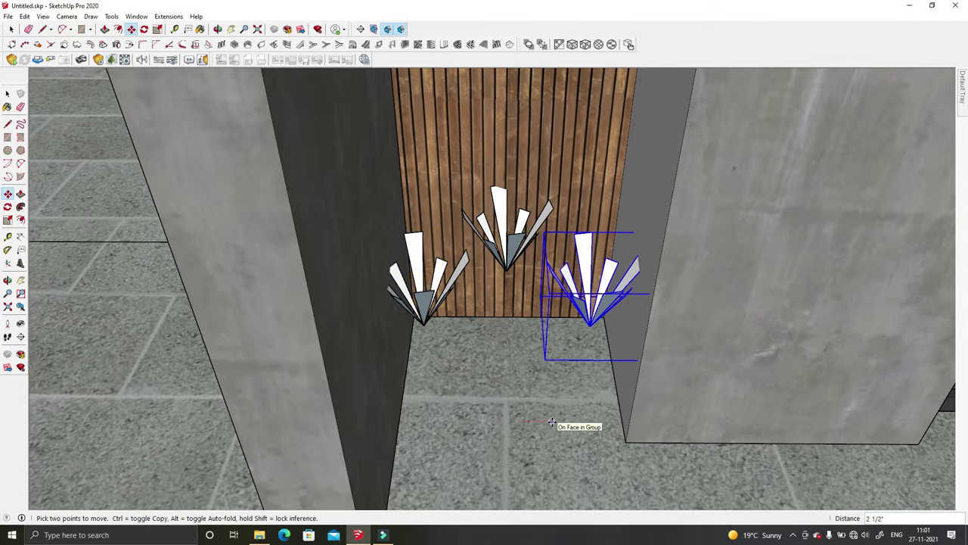
# Step: Copy the row of three lights upward above the first row
pyautogui.press('space')
pyautogui.press('m')
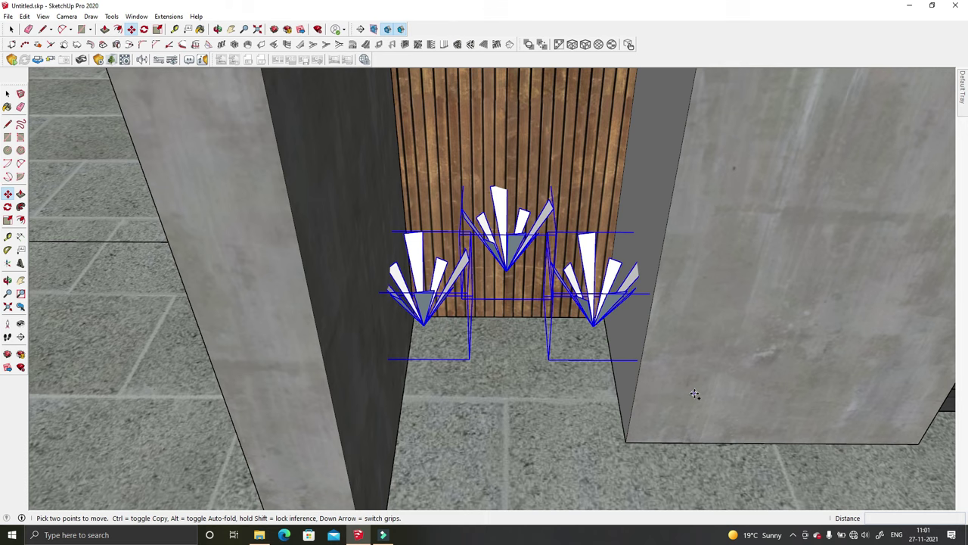
pyautogui.click(695, 393)
pyautogui.press('ctrl')
pyautogui.moveTo(698, 348)
pyautogui.mouseDown(button='middle')
pyautogui.moveTo(610, 299)
pyautogui.moveTo(596, 308)
pyautogui.mouseUp(button='middle')
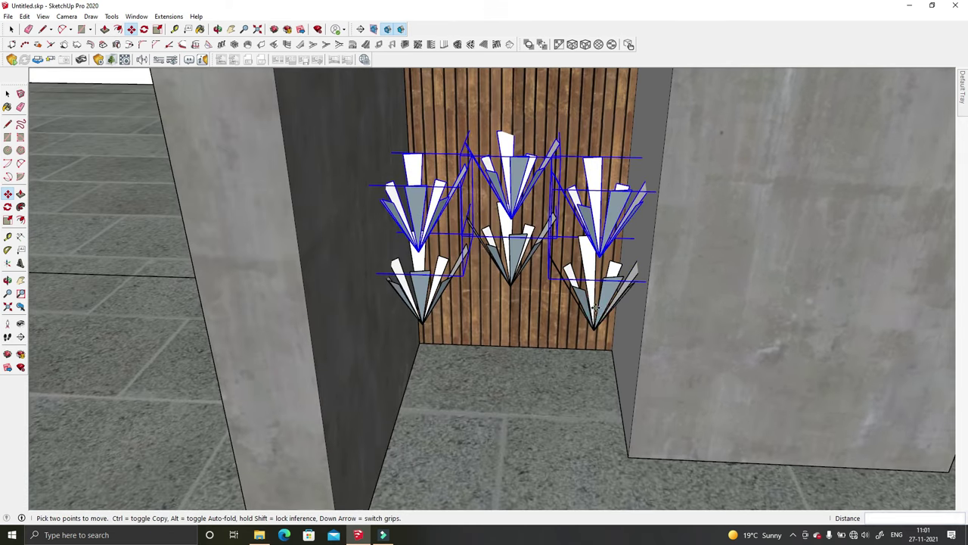
# Step: Copy the plant clump and position the copy beside the wooden panel
pyautogui.press('space')
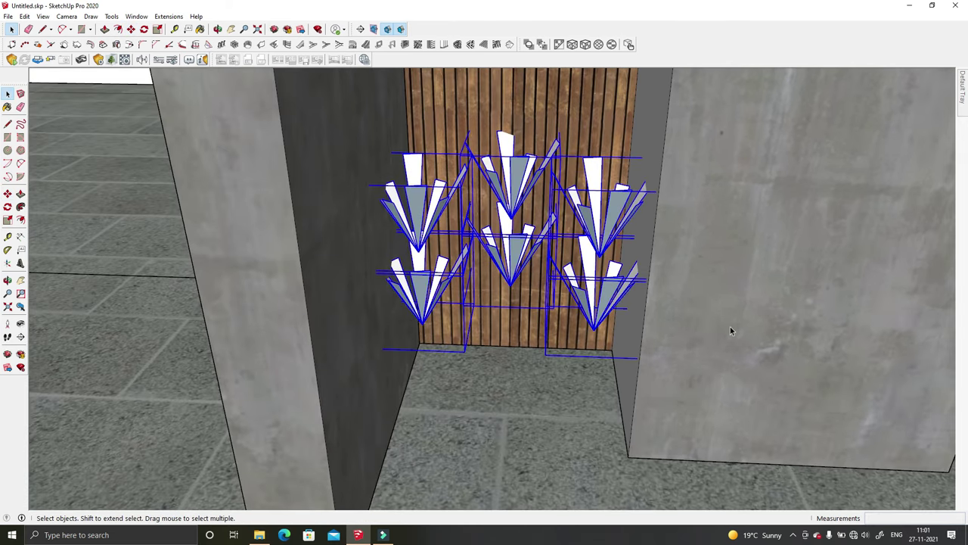
pyautogui.press('m')
pyautogui.moveTo(731, 330)
pyautogui.mouseDown(button='middle')
pyautogui.moveTo(611, 306)
pyautogui.moveTo(598, 318)
pyautogui.moveTo(621, 325)
pyautogui.moveTo(529, 333)
pyautogui.mouseUp(button='middle')
pyautogui.scroll(3, 589, 330)
pyautogui.click(589, 330)
pyautogui.press('ctrl')
pyautogui.scroll(-5, 589, 331)
pyautogui.scroll(6, 395, 377)
pyautogui.click(395, 376)
pyautogui.moveTo(395, 376); pyautogui.dragTo(302, 356, button='middle')
pyautogui.press('space')
# Step: Unhide all hidden objects so the chairs and table reappear
pyautogui.click(266, 348)
pyautogui.scroll(3, 266, 348)
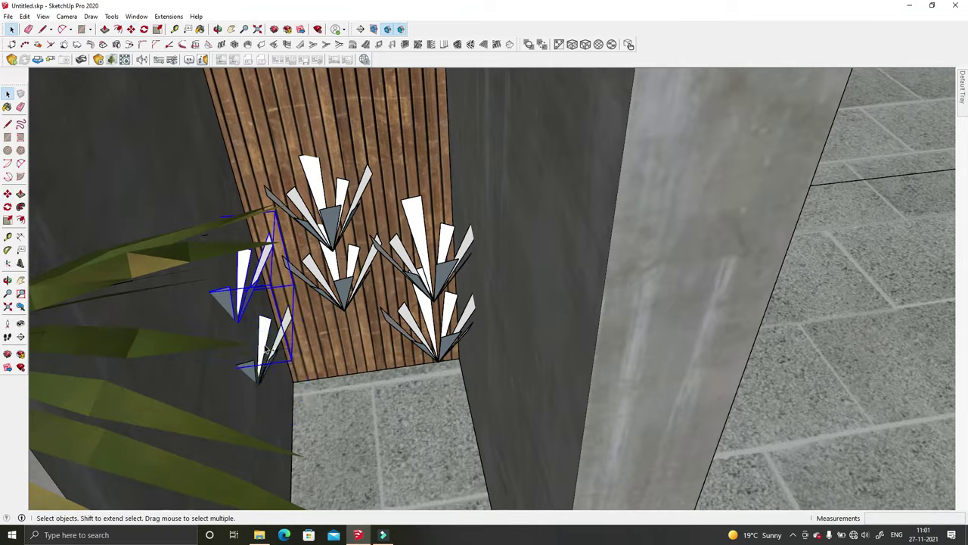
pyautogui.press('space')
pyautogui.scroll(-4, 386, 422)
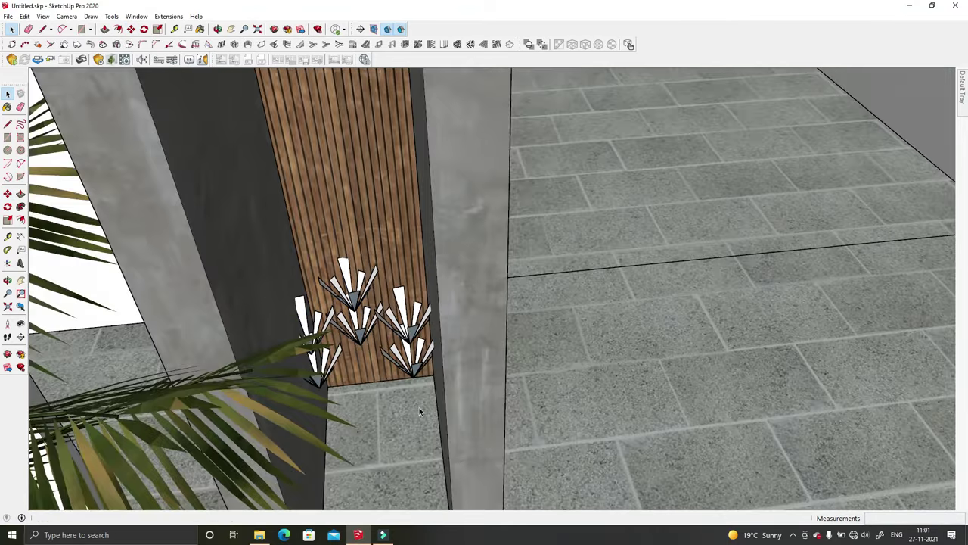
pyautogui.moveTo(419, 407); pyautogui.dragTo(412, 370, button='middle')
pyautogui.scroll(-3, 412, 371)
pyautogui.moveTo(480, 265); pyautogui.dragTo(484, 303, button='middle')
pyautogui.click(24, 16)
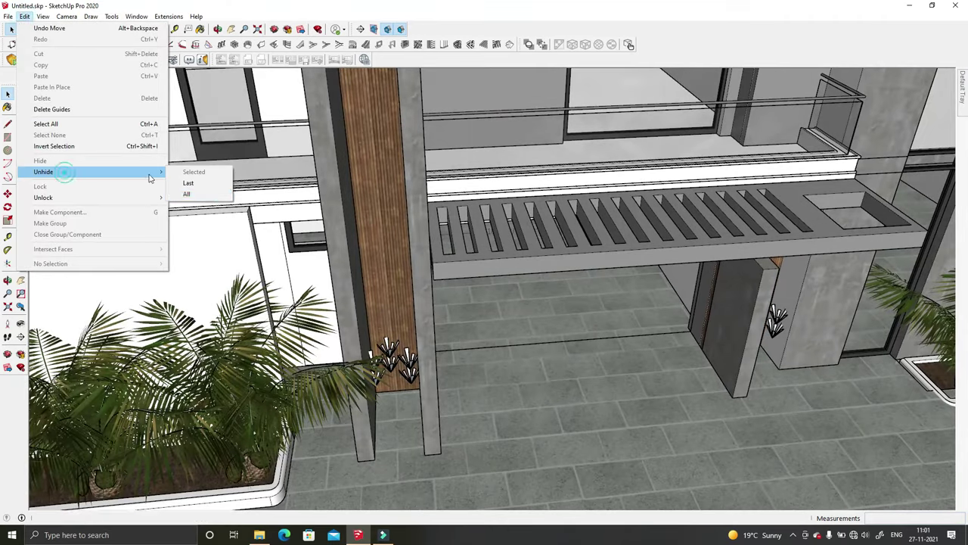
pyautogui.click(193, 195)
# Step: Switch to the Front view and start Enscape
pyautogui.moveTo(630, 359)
pyautogui.mouseDown(button='middle')
pyautogui.moveTo(634, 325)
pyautogui.moveTo(640, 347)
pyautogui.mouseUp(button='middle')
pyautogui.scroll(3, 634, 325)
pyautogui.scroll(-5, 634, 325)
pyautogui.press('f')
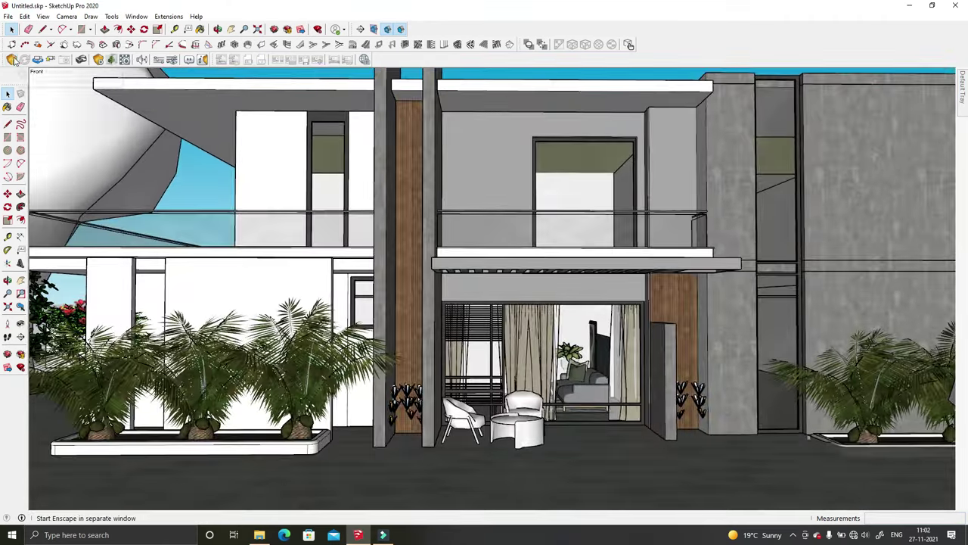
pyautogui.click(14, 60)
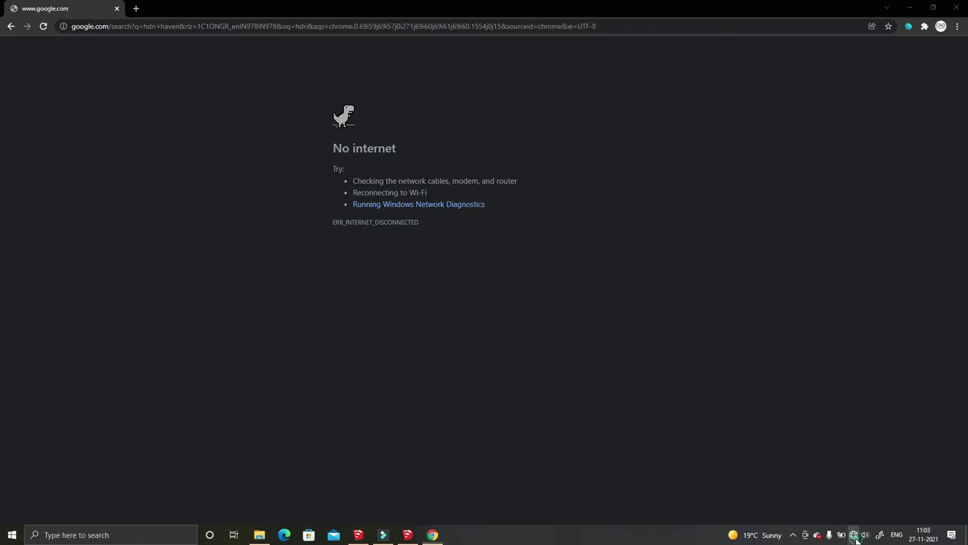
# Step: Reconnect Wi-Fi and download the Joburg Central Sunset 4K HDR from Poly Haven's HDRIs
pyautogui.click(855, 536)
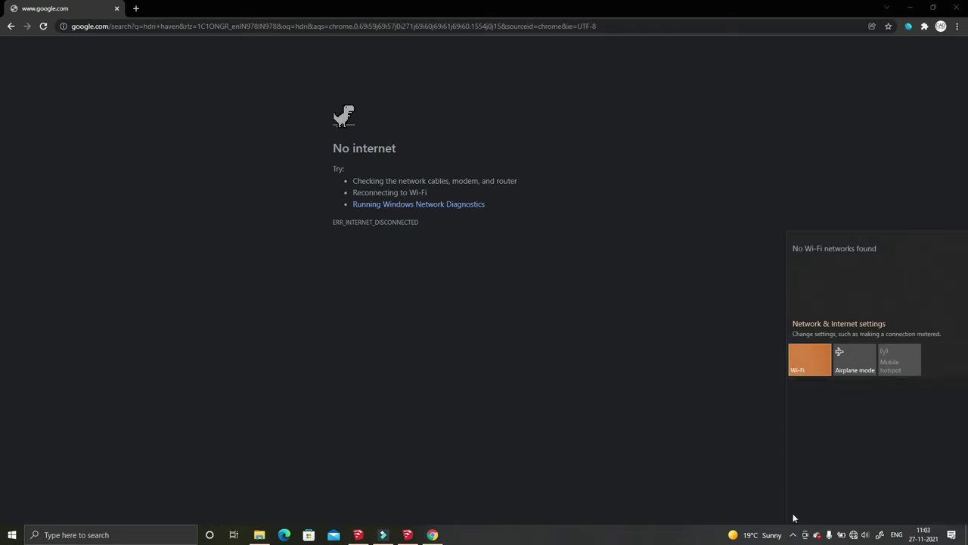
pyautogui.click(134, 90)
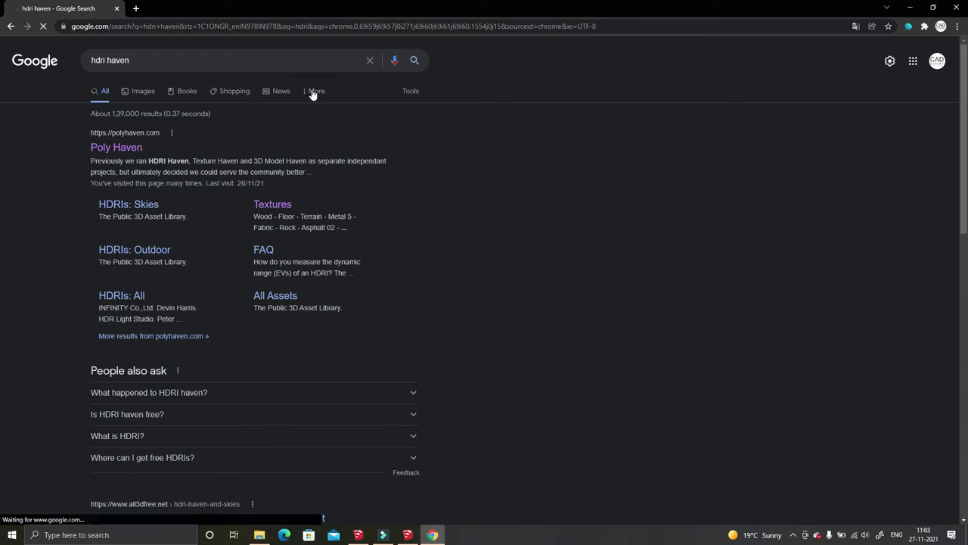
pyautogui.click(127, 147)
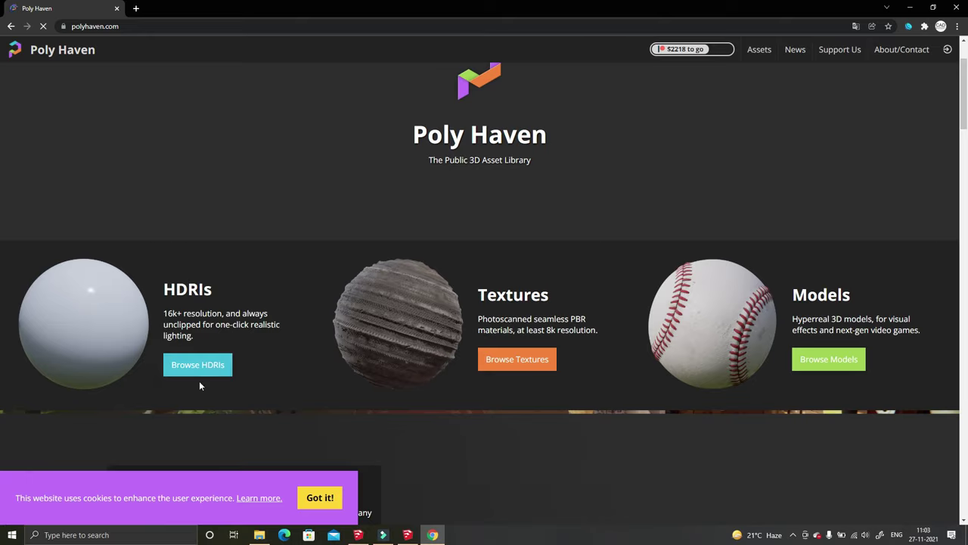
pyautogui.click(198, 364)
pyautogui.scroll(-1, 925, 212)
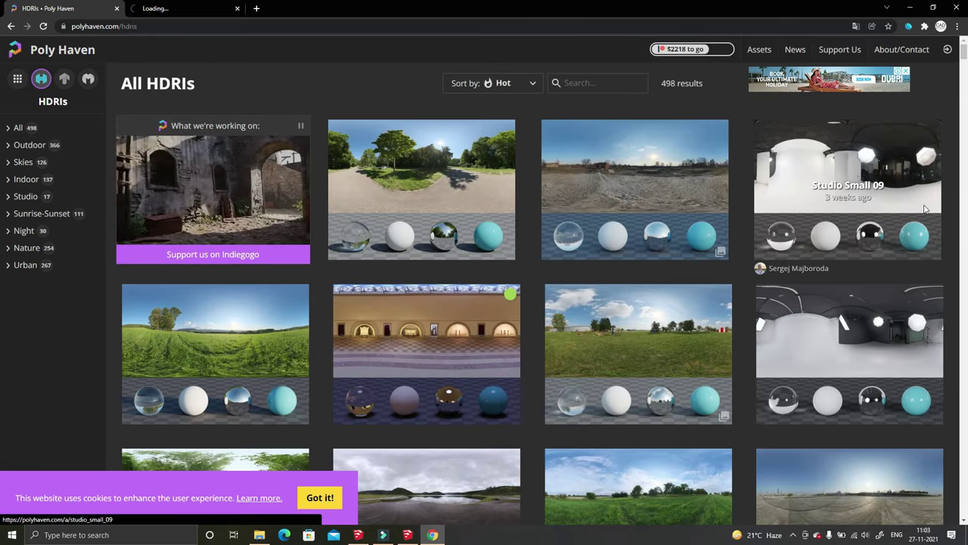
pyautogui.scroll(-2, 924, 212)
pyautogui.scroll(-2, 925, 209)
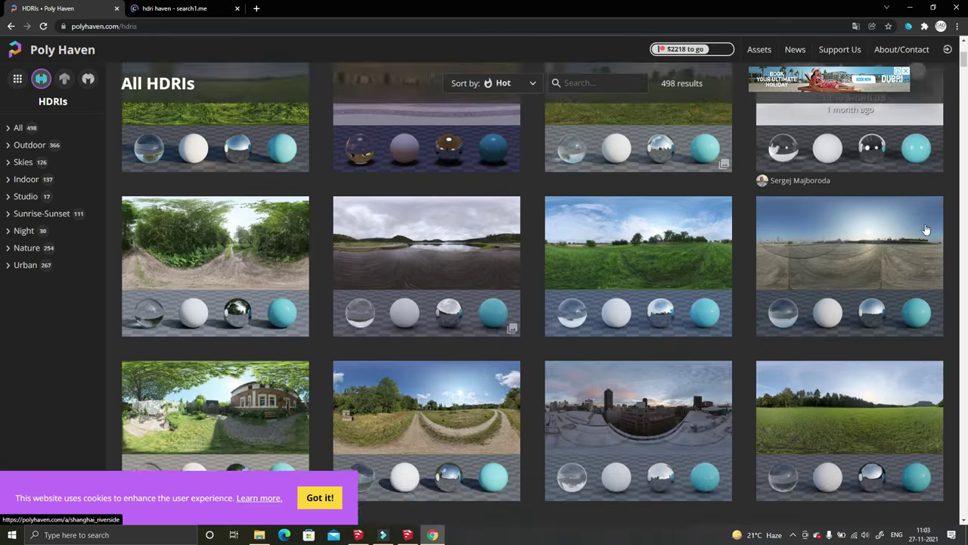
pyautogui.click(606, 283)
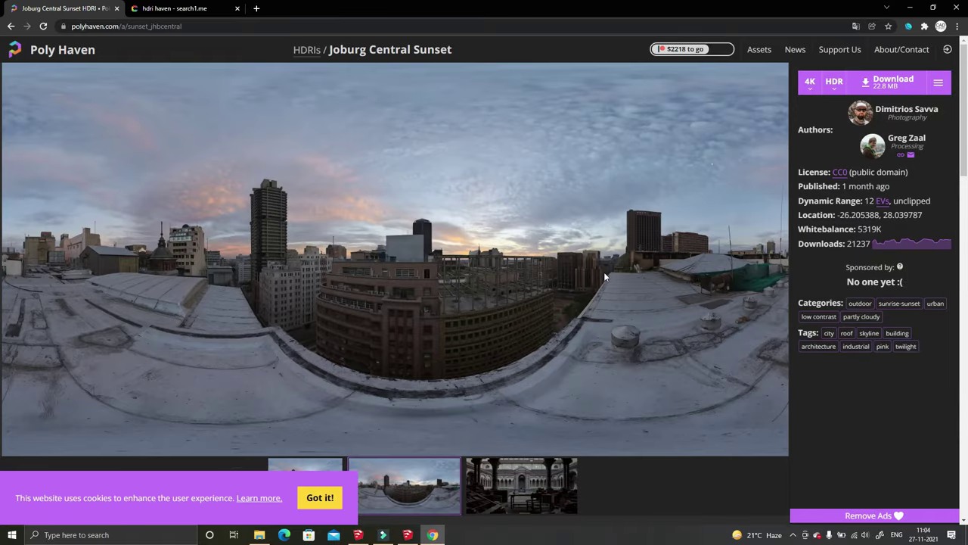
pyautogui.click(894, 79)
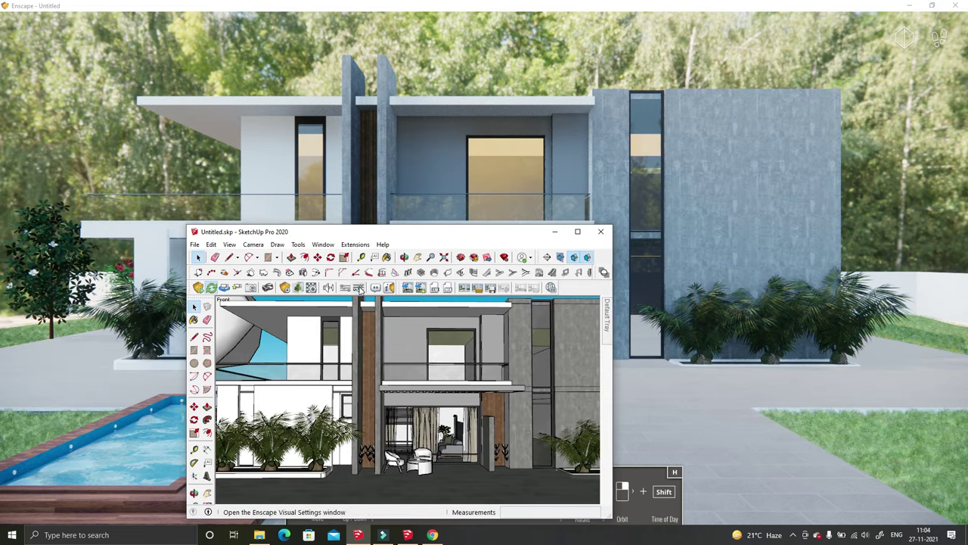
# Step: Load sunset_jhbcentral_4k.hdr from Downloads as the skybox in Enscape's Atmosphere settings
pyautogui.click(361, 290)
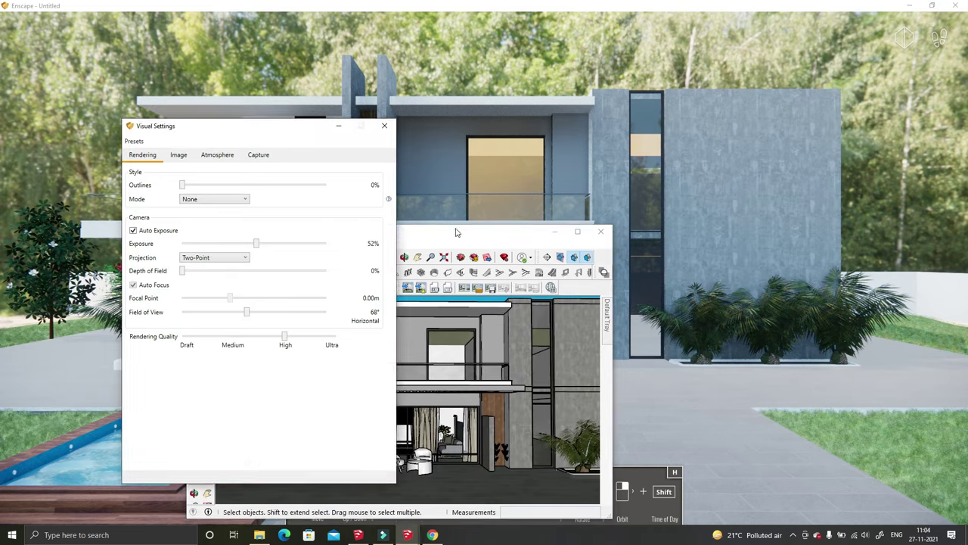
pyautogui.moveTo(484, 231); pyautogui.dragTo(663, 438)
pyautogui.moveTo(275, 128); pyautogui.dragTo(229, 101)
pyautogui.click(172, 126)
pyautogui.click(187, 304)
pyautogui.click(174, 319)
pyautogui.click(264, 335)
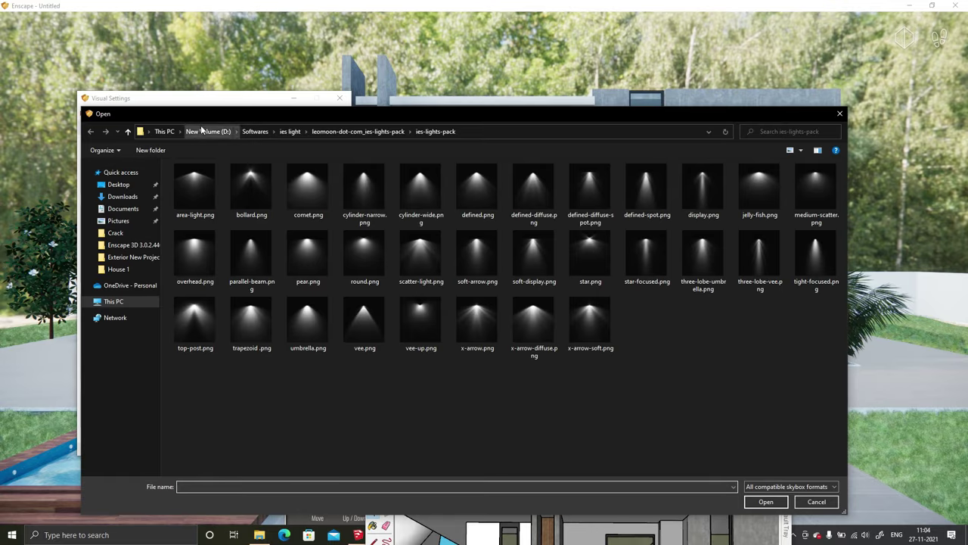
pyautogui.click(201, 130)
pyautogui.click(165, 131)
pyautogui.doubleClick(441, 193)
pyautogui.click(766, 501)
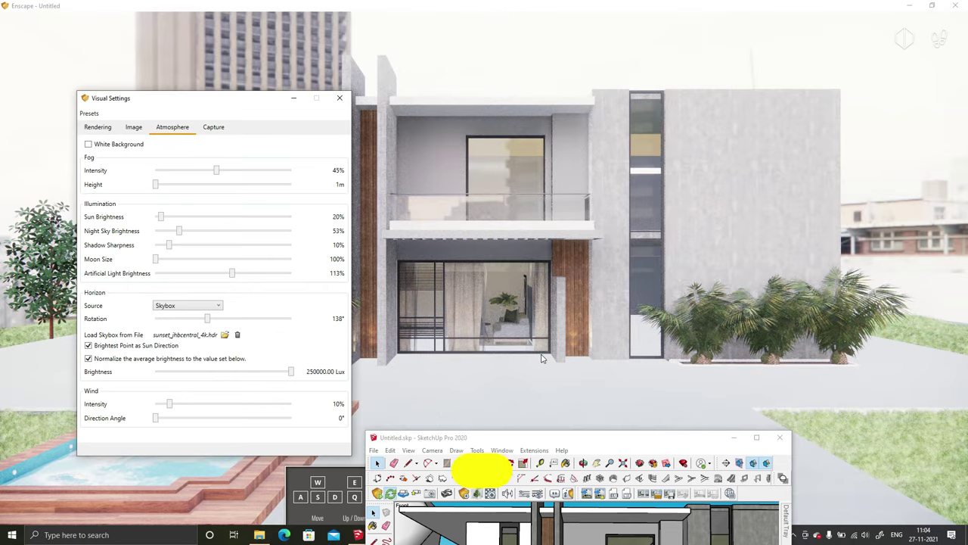
# Step: Set sun brightness to 0%, skybox brightness about 27962 Lux, and rotation near 198°
pyautogui.moveTo(542, 358); pyautogui.dragTo(538, 355)
pyautogui.moveTo(162, 217); pyautogui.dragTo(152, 220)
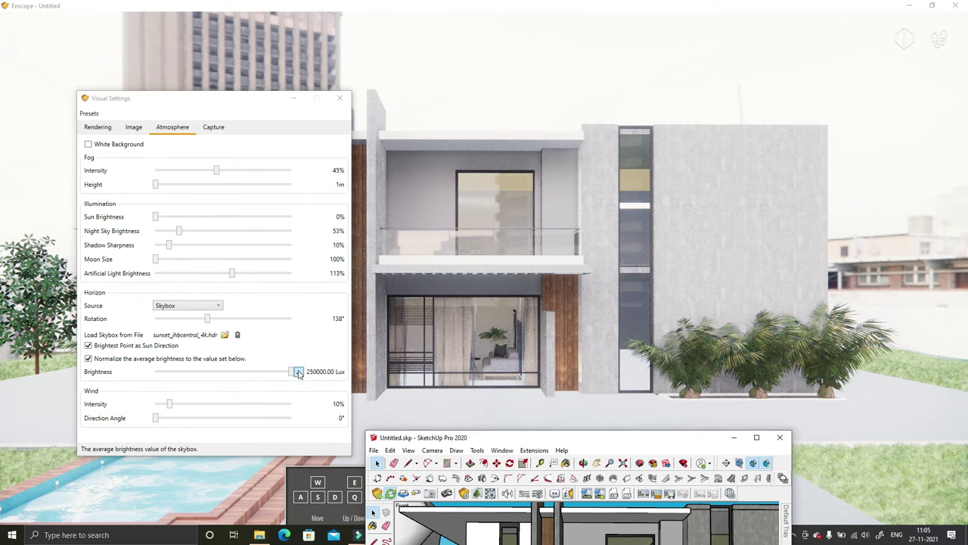
pyautogui.moveTo(282, 376); pyautogui.dragTo(273, 377)
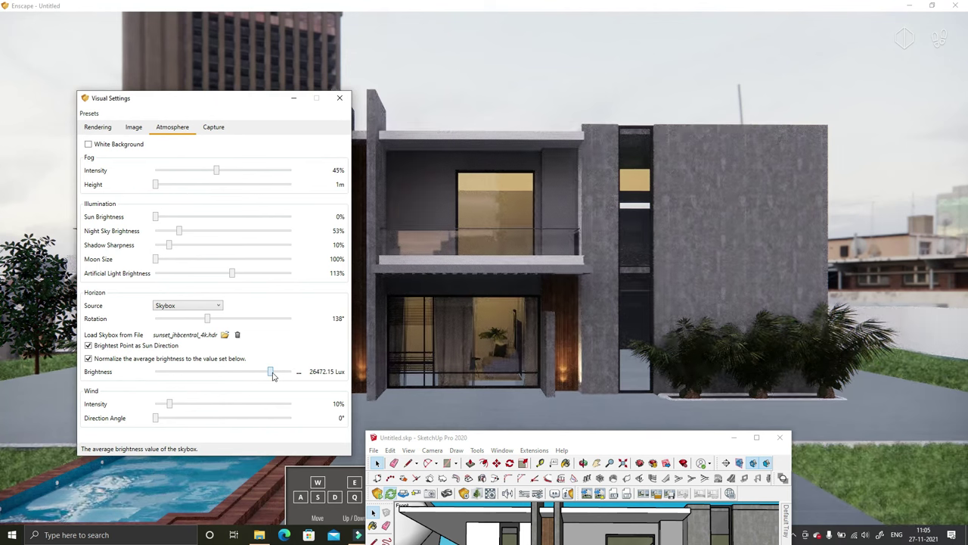
pyautogui.moveTo(203, 318); pyautogui.dragTo(238, 323)
pyautogui.moveTo(741, 219); pyautogui.dragTo(753, 192)
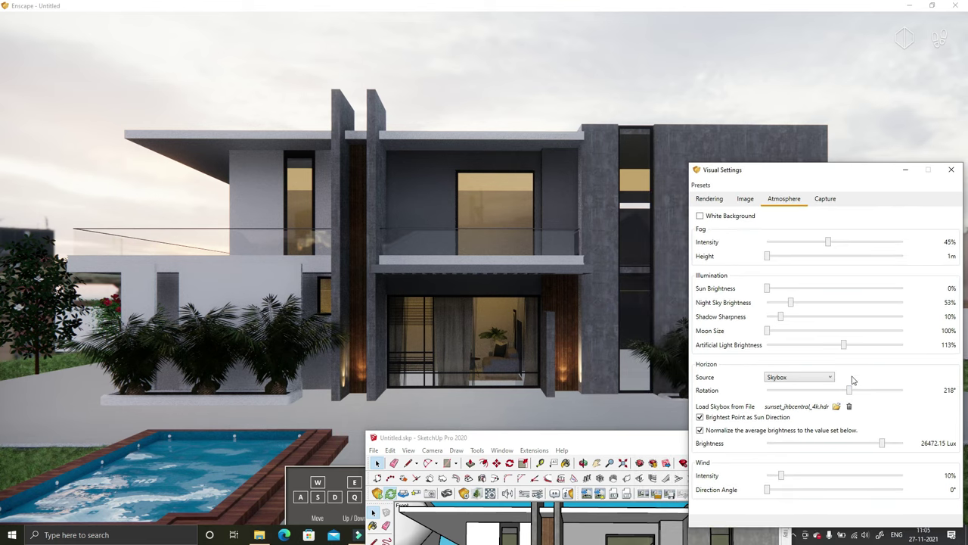
pyautogui.moveTo(877, 447)
pyautogui.mouseDown()
pyautogui.moveTo(869, 448)
pyautogui.moveTo(883, 450)
pyautogui.mouseUp()
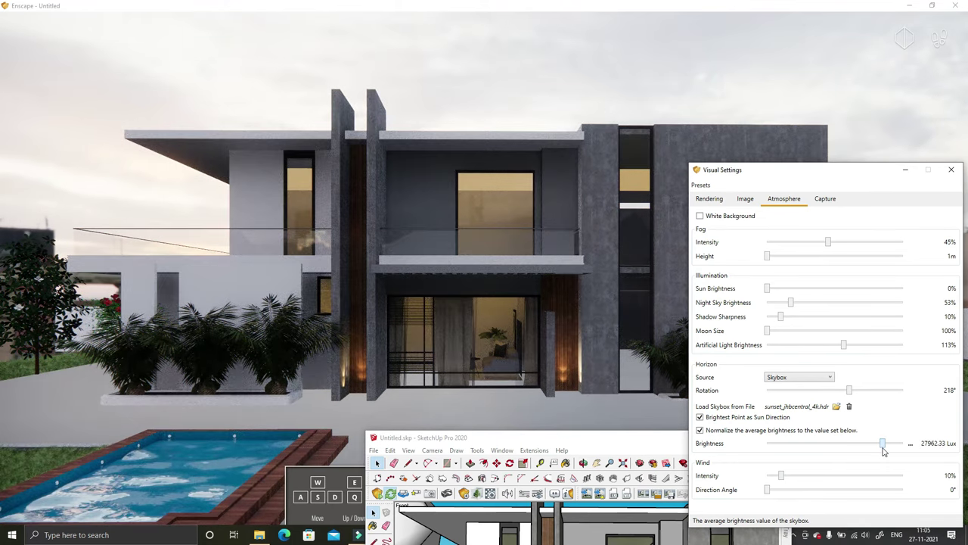
pyautogui.moveTo(850, 390); pyautogui.dragTo(893, 390)
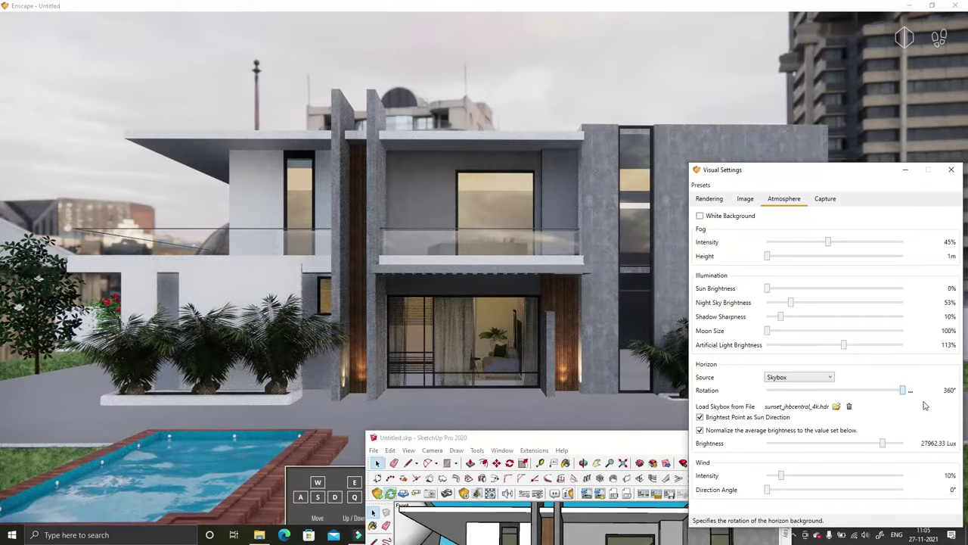
pyautogui.moveTo(894, 392); pyautogui.dragTo(845, 392)
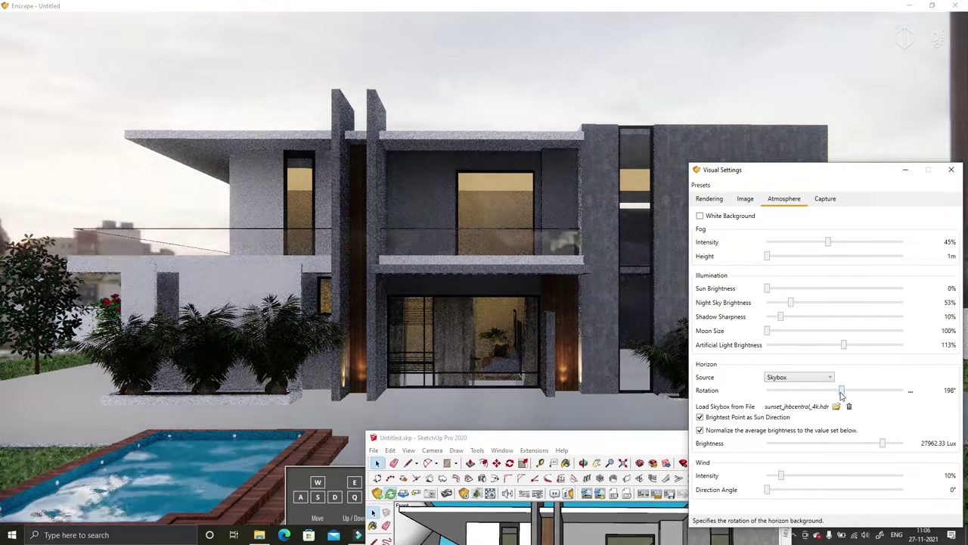
pyautogui.moveTo(819, 174); pyautogui.dragTo(741, 173)
# Step: Swap the skybox to kloofendal_38d_partly_cloudy_4k.hdr at 194°, 10% sun, 12297.33 Lux
pyautogui.click(757, 407)
pyautogui.click(297, 386)
pyautogui.click(885, 509)
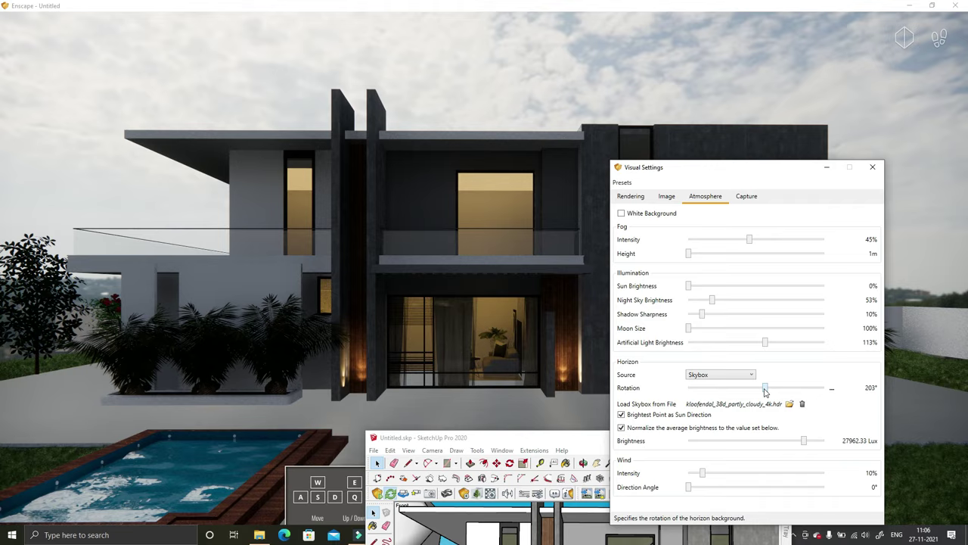
pyautogui.moveTo(766, 391)
pyautogui.mouseDown()
pyautogui.moveTo(817, 392)
pyautogui.moveTo(762, 406)
pyautogui.mouseUp()
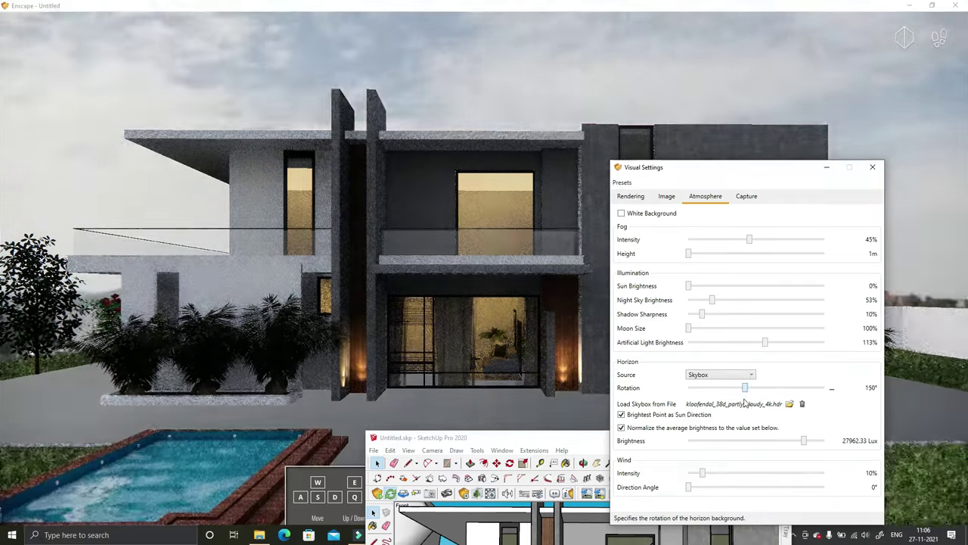
pyautogui.moveTo(714, 171)
pyautogui.mouseDown()
pyautogui.moveTo(780, 259)
pyautogui.moveTo(773, 159)
pyautogui.mouseUp()
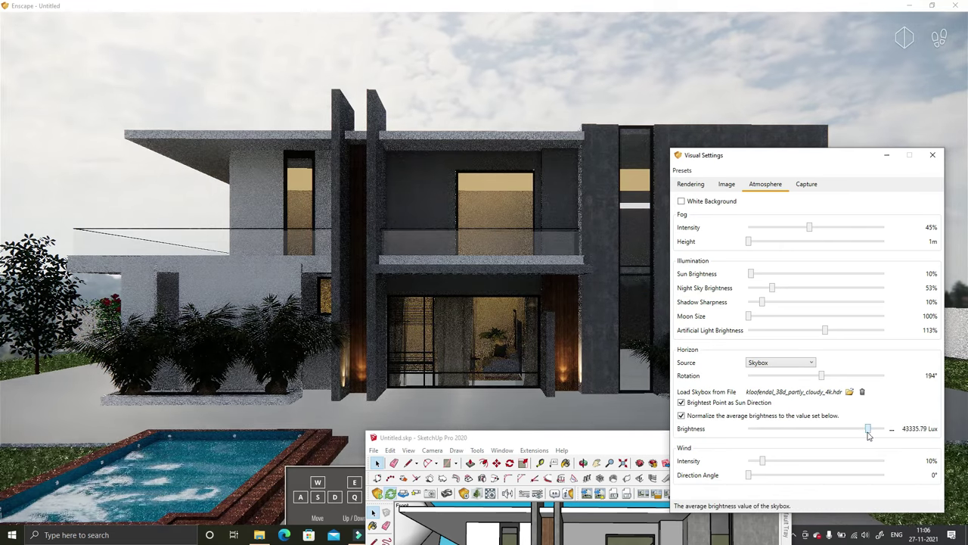
pyautogui.moveTo(868, 432); pyautogui.dragTo(861, 433)
pyautogui.moveTo(591, 440); pyautogui.dragTo(414, 279)
# Step: Find Signal Hill Dawn in Poly Haven's All HDRIs list and download it as 4K HDR
pyautogui.click(407, 535)
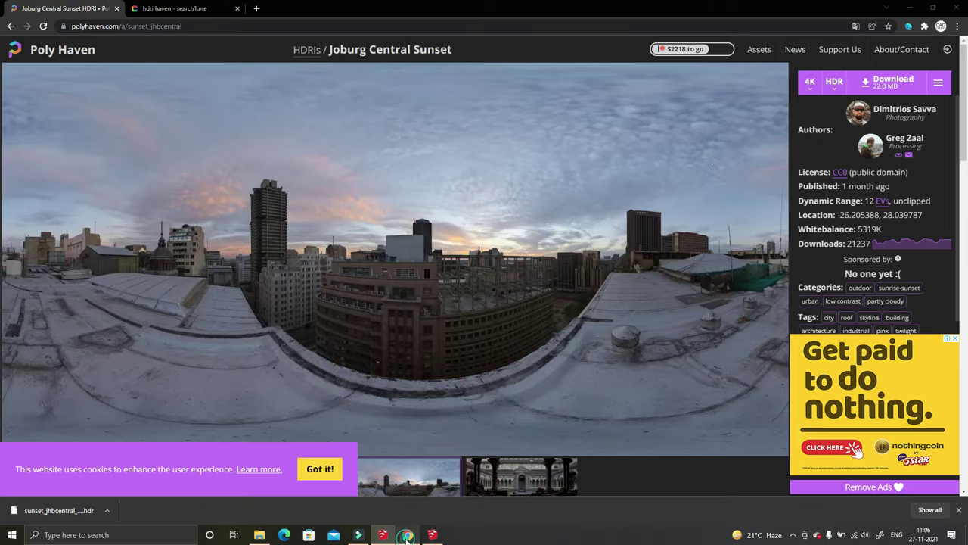
pyautogui.scroll(-10, 443, 251)
pyautogui.hotkey('alt', 'Left')
pyautogui.scroll(-3, 552, 253)
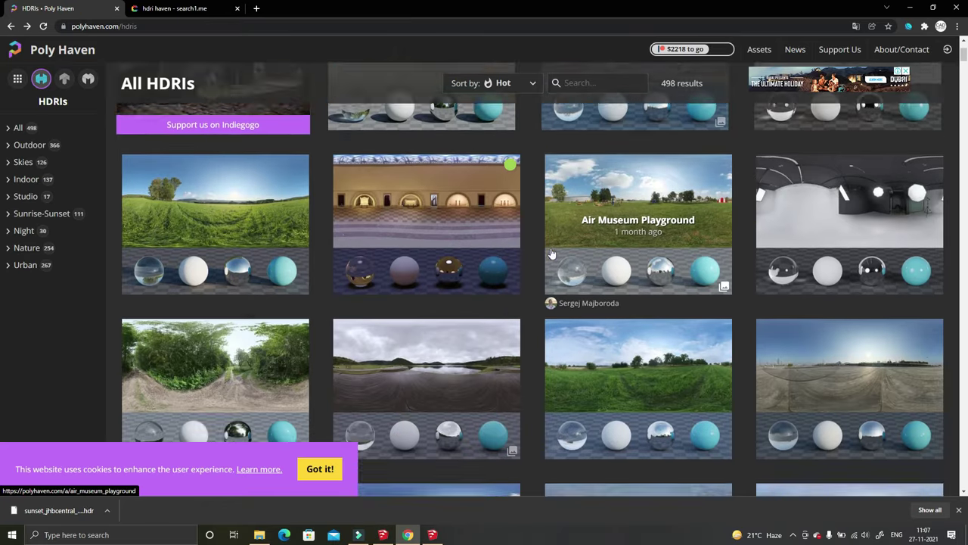
pyautogui.scroll(-3, 551, 254)
pyautogui.scroll(-3, 551, 253)
pyautogui.scroll(-3, 551, 254)
pyautogui.scroll(-3, 551, 254)
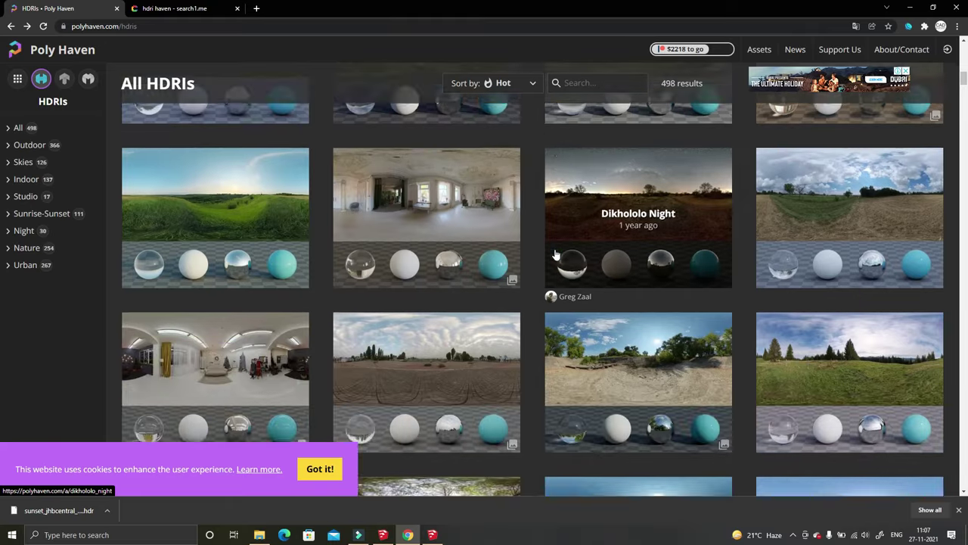
pyautogui.scroll(-3, 555, 255)
pyautogui.scroll(-3, 555, 254)
pyautogui.scroll(-3, 553, 250)
pyautogui.scroll(-3, 553, 251)
pyautogui.scroll(-3, 553, 246)
pyautogui.scroll(-3, 553, 246)
pyautogui.scroll(-3, 556, 244)
pyautogui.scroll(-3, 560, 243)
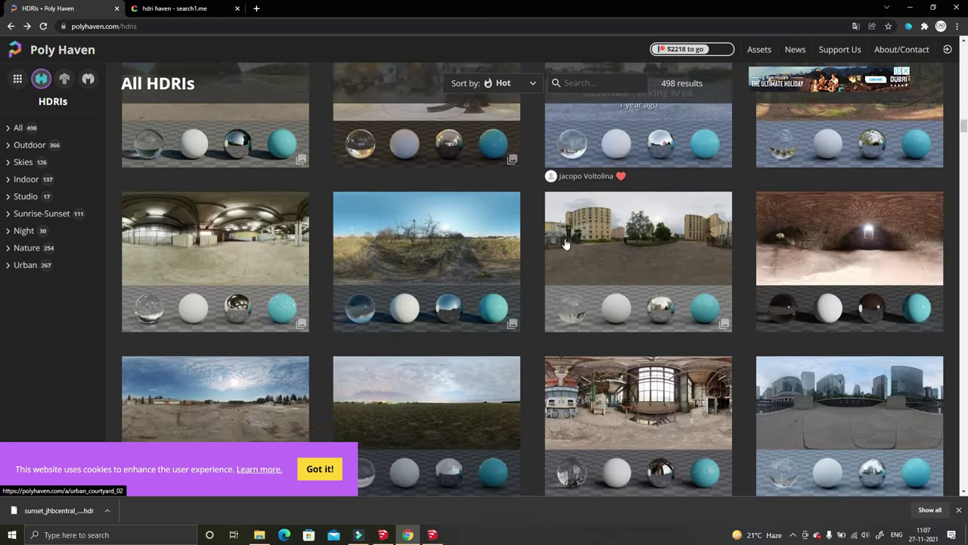
pyautogui.scroll(-3, 566, 241)
pyautogui.scroll(-3, 573, 241)
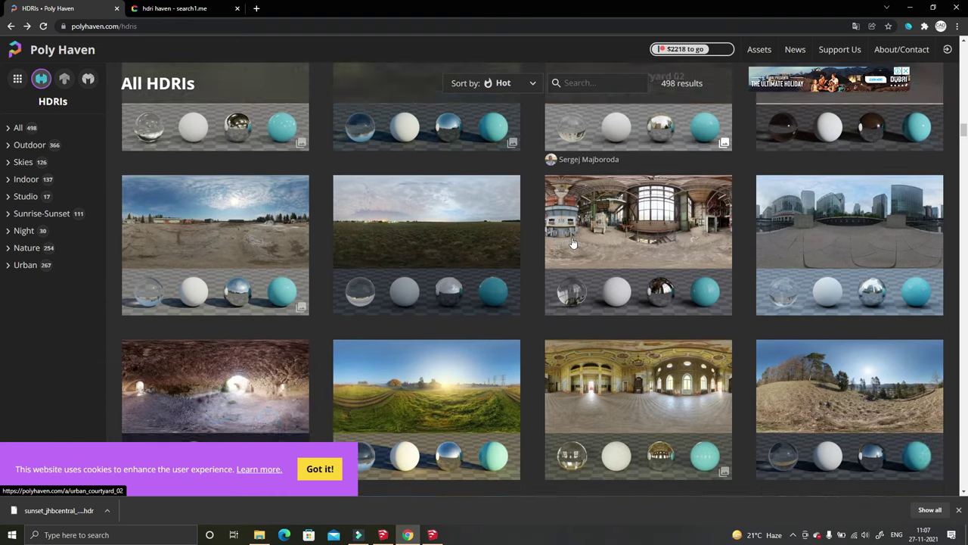
pyautogui.scroll(-3, 571, 241)
pyautogui.scroll(-3, 570, 240)
pyautogui.scroll(-3, 568, 239)
pyautogui.scroll(-3, 568, 239)
pyautogui.scroll(-3, 568, 239)
pyautogui.scroll(-3, 569, 239)
pyautogui.scroll(-3, 569, 239)
pyautogui.scroll(-3, 568, 239)
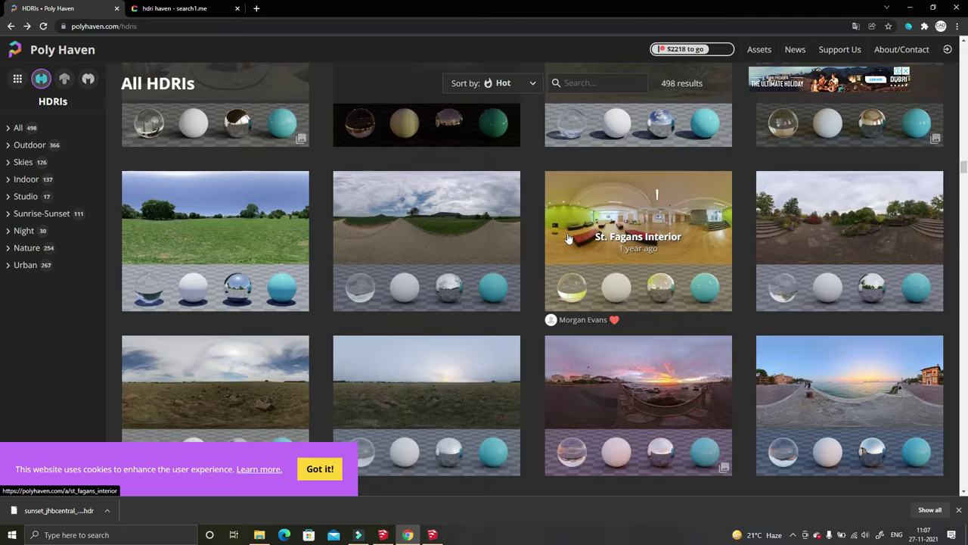
pyautogui.scroll(-3, 568, 240)
pyautogui.scroll(-3, 568, 238)
pyautogui.scroll(-3, 567, 238)
pyautogui.scroll(-3, 568, 237)
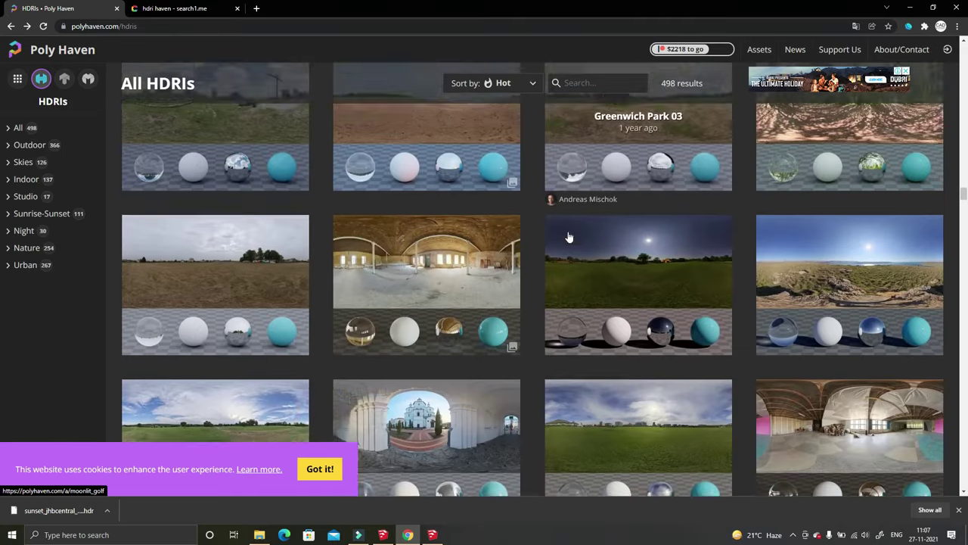
pyautogui.scroll(-3, 570, 238)
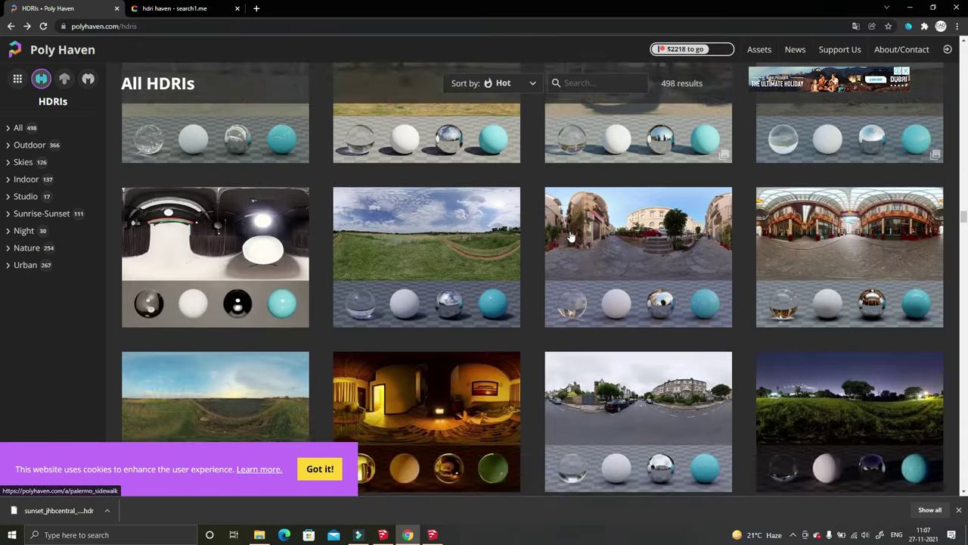
pyautogui.scroll(-3, 571, 238)
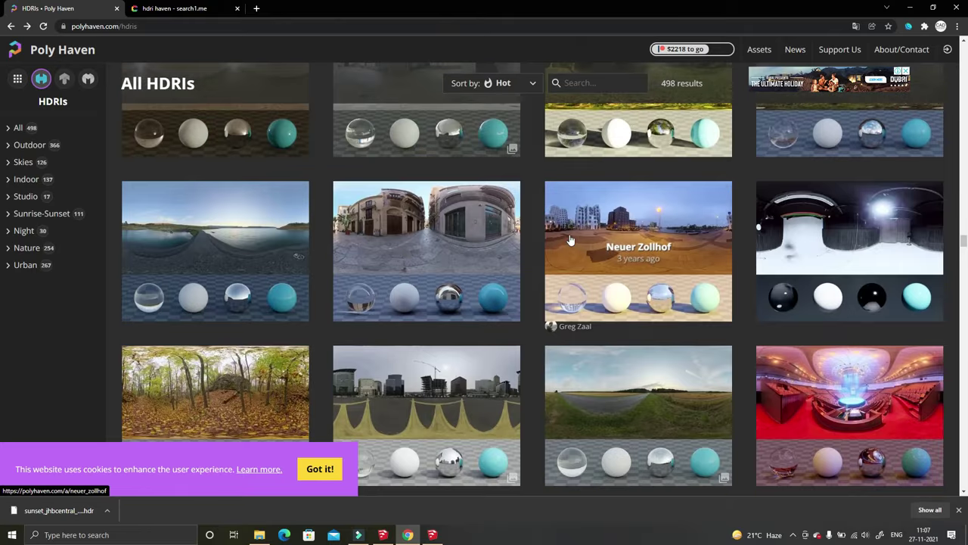
pyautogui.scroll(-3, 571, 239)
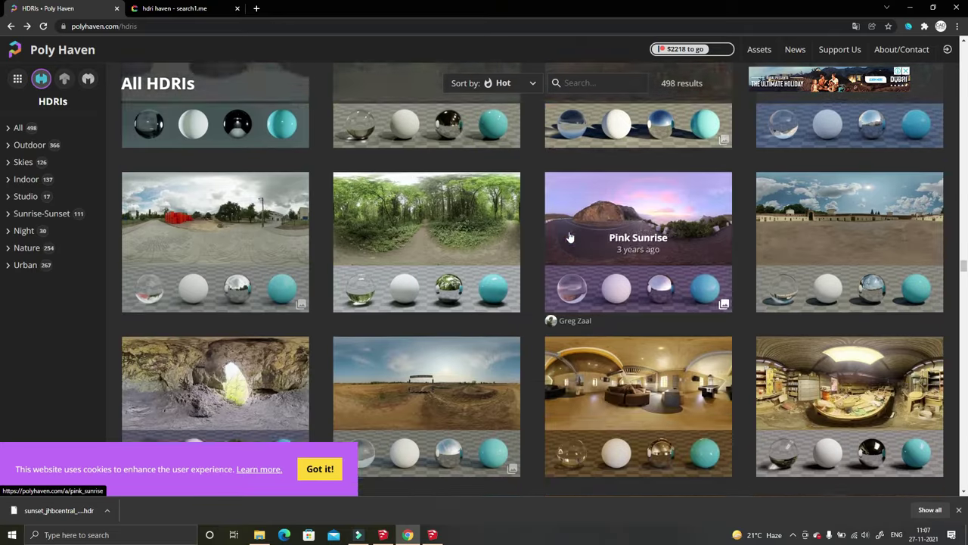
pyautogui.scroll(-3, 572, 238)
pyautogui.scroll(-3, 570, 237)
pyautogui.scroll(-3, 570, 238)
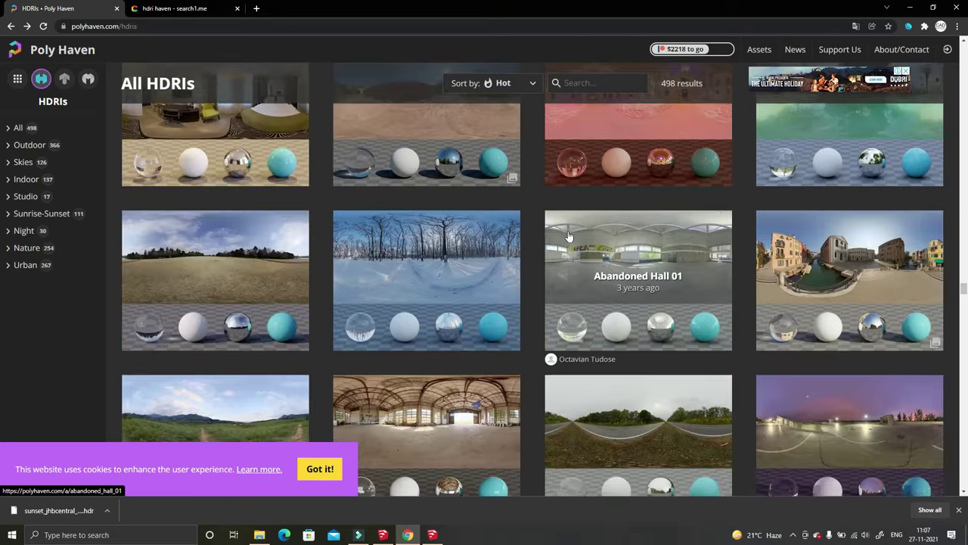
pyautogui.scroll(-3, 570, 237)
pyautogui.scroll(-3, 569, 238)
pyautogui.scroll(-3, 570, 238)
pyautogui.scroll(-3, 570, 239)
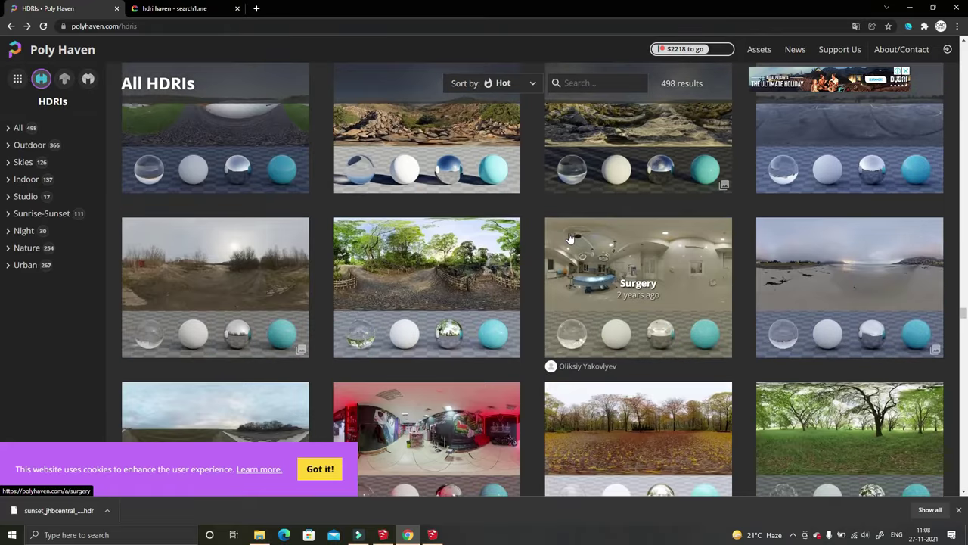
pyautogui.scroll(-3, 570, 238)
pyautogui.scroll(-3, 570, 238)
pyautogui.scroll(-3, 571, 239)
pyautogui.scroll(-3, 590, 189)
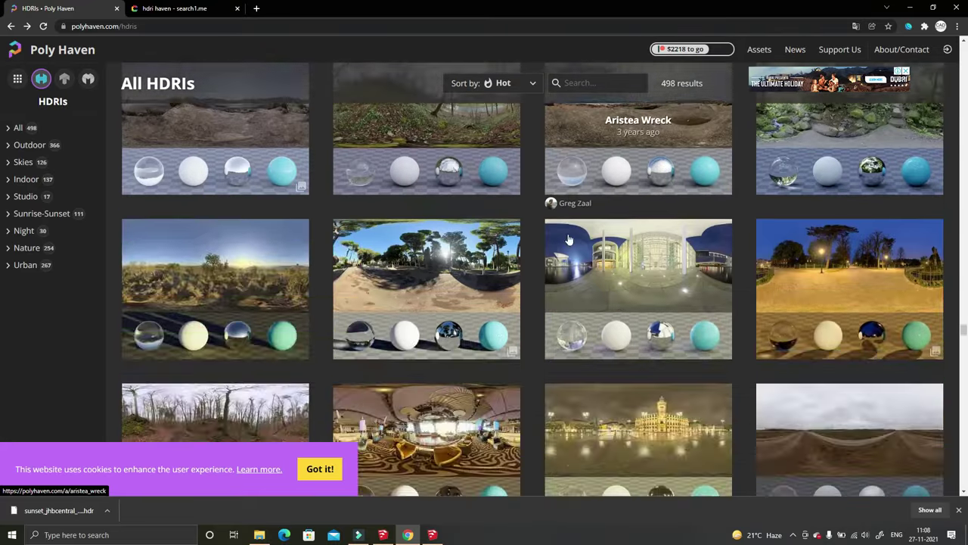
pyautogui.scroll(-3, 613, 163)
pyautogui.scroll(-3, 832, 302)
pyautogui.scroll(-3, 965, 361)
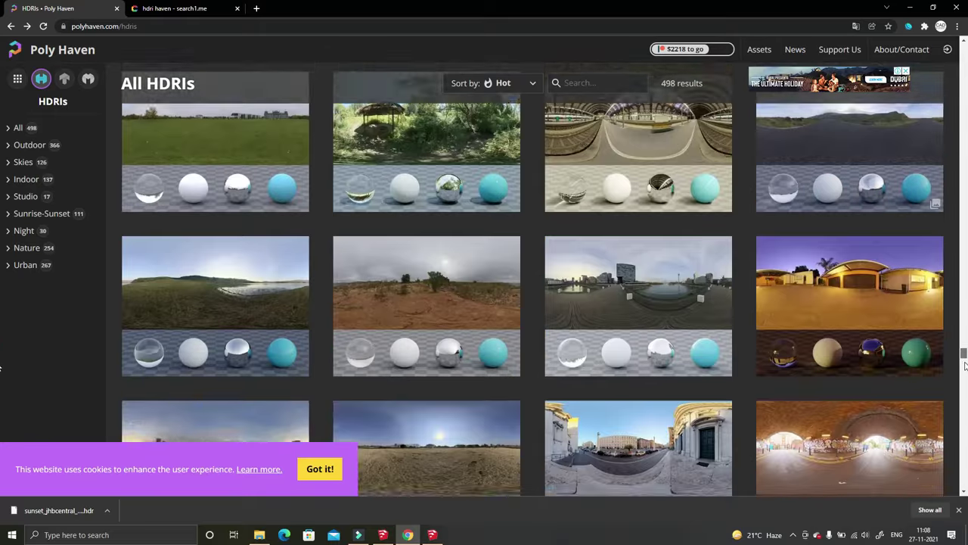
pyautogui.scroll(-3, 1, 379)
pyautogui.scroll(-3, 2, 382)
pyautogui.scroll(-3, 2, 387)
pyautogui.scroll(-3, 2, 390)
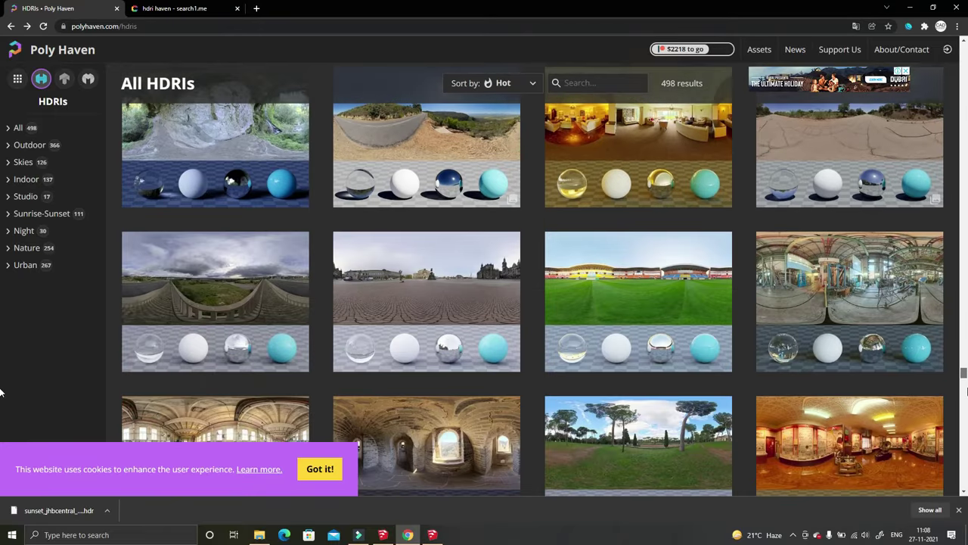
pyautogui.scroll(-3, 2, 397)
pyautogui.scroll(-3, 1, 404)
pyautogui.scroll(-3, 1, 415)
pyautogui.scroll(-3, 2, 420)
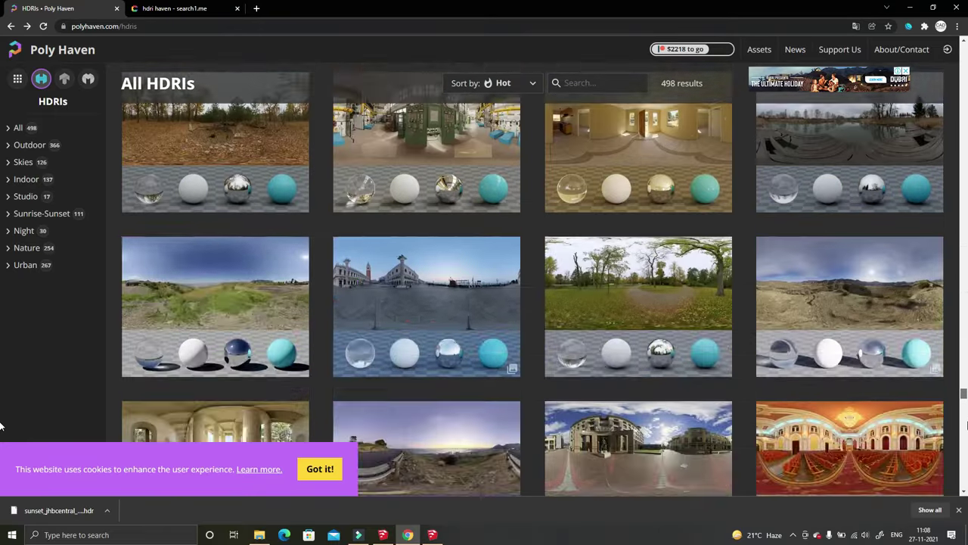
pyautogui.scroll(-3, 1, 427)
pyautogui.scroll(-3, 2, 435)
pyautogui.scroll(-3, 2, 442)
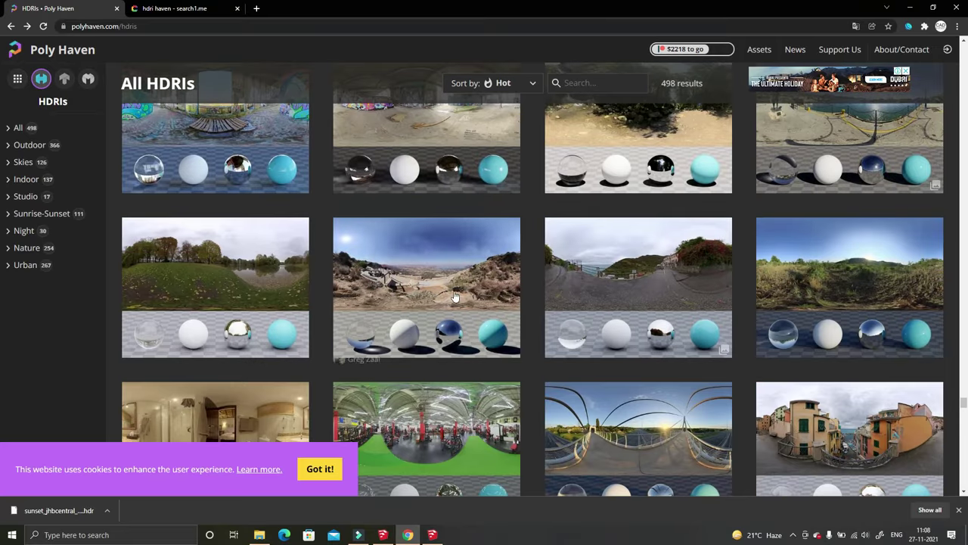
pyautogui.scroll(-3, 492, 276)
pyautogui.scroll(-3, 523, 253)
pyautogui.scroll(-3, 526, 246)
pyautogui.scroll(-3, 527, 244)
pyautogui.scroll(-3, 528, 248)
pyautogui.scroll(-3, 527, 248)
pyautogui.scroll(-3, 528, 248)
pyautogui.scroll(-3, 527, 248)
pyautogui.scroll(-3, 527, 248)
pyautogui.scroll(-3, 527, 248)
pyautogui.scroll(-3, 527, 248)
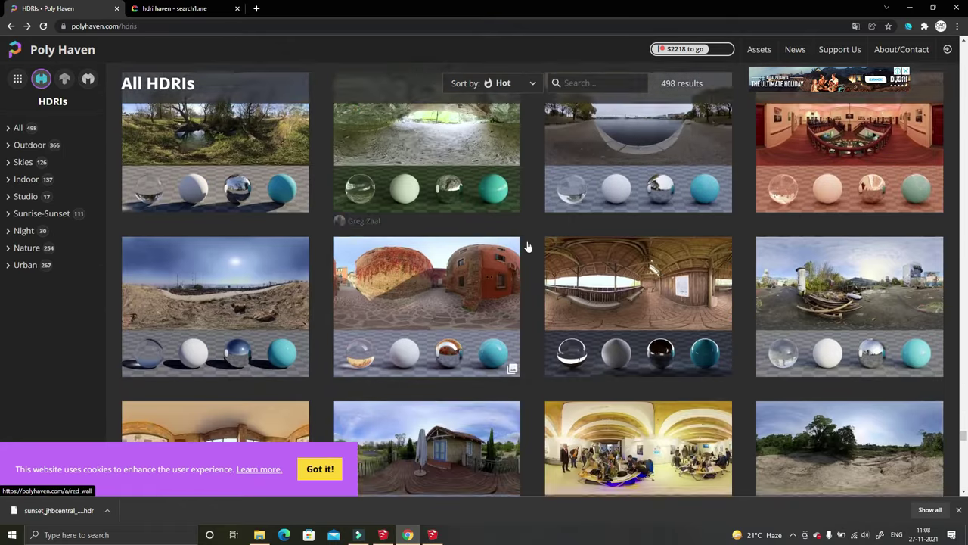
pyautogui.scroll(-3, 528, 248)
pyautogui.scroll(-3, 528, 246)
pyautogui.scroll(-3, 528, 243)
pyautogui.scroll(-3, 529, 242)
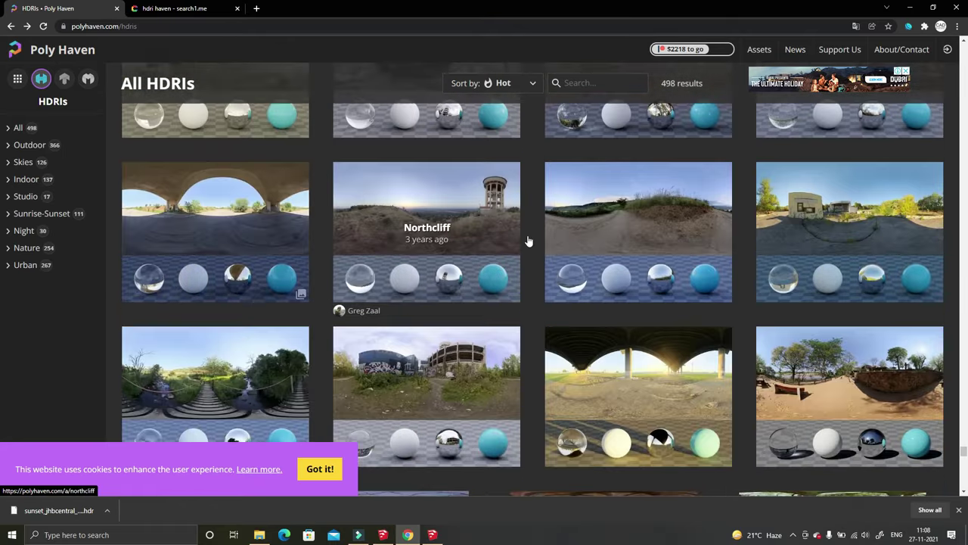
pyautogui.scroll(-3, 529, 241)
pyautogui.scroll(-3, 529, 244)
pyautogui.scroll(-3, 529, 248)
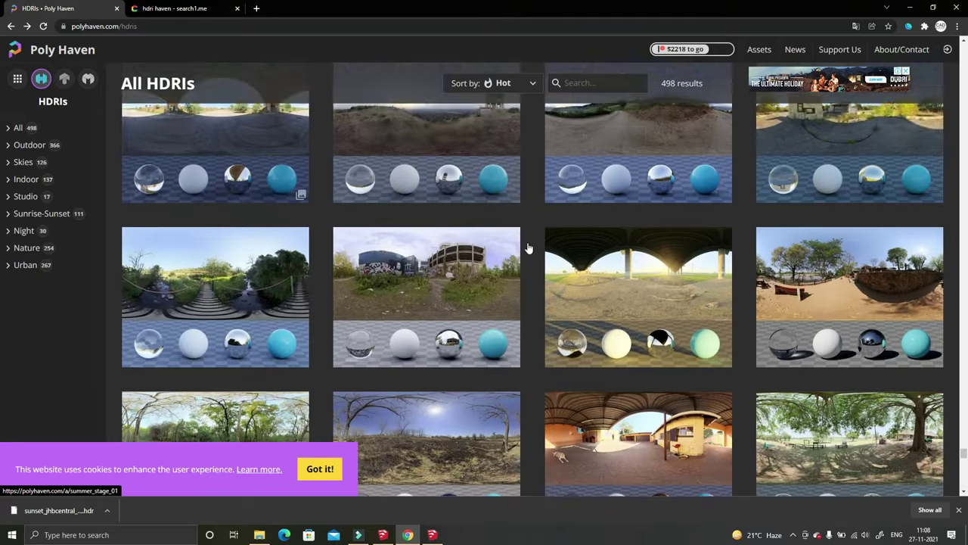
pyautogui.scroll(-3, 528, 248)
pyautogui.scroll(-3, 530, 240)
pyautogui.scroll(-3, 530, 237)
pyautogui.scroll(-3, 531, 238)
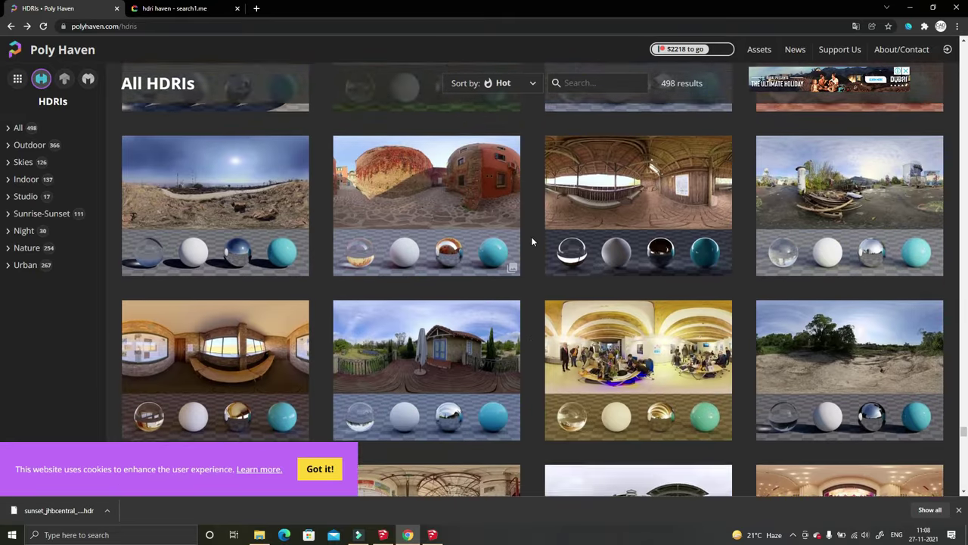
pyautogui.scroll(-3, 531, 241)
pyautogui.scroll(-3, 531, 239)
pyautogui.scroll(-3, 532, 239)
pyautogui.scroll(-3, 533, 238)
pyautogui.scroll(-3, 532, 233)
pyautogui.scroll(-3, 533, 233)
pyautogui.scroll(-3, 532, 233)
pyautogui.scroll(-3, 532, 235)
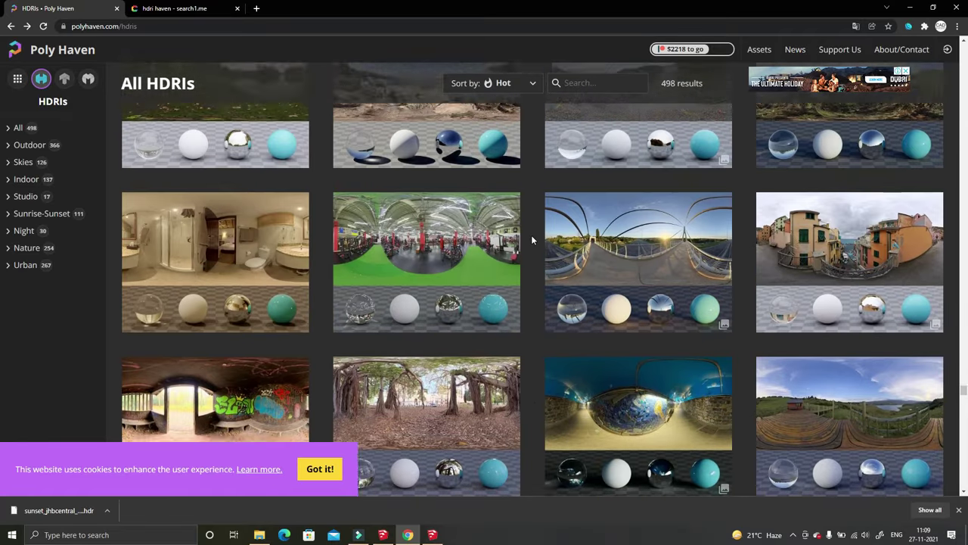
pyautogui.scroll(-3, 531, 240)
pyautogui.scroll(-3, 532, 239)
pyautogui.scroll(-3, 532, 240)
pyautogui.click(506, 281)
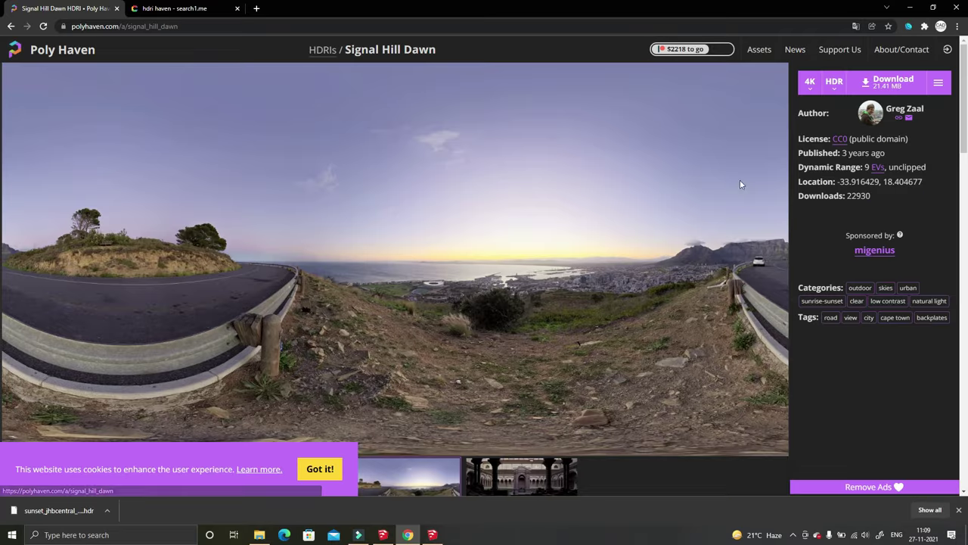
pyautogui.click(889, 81)
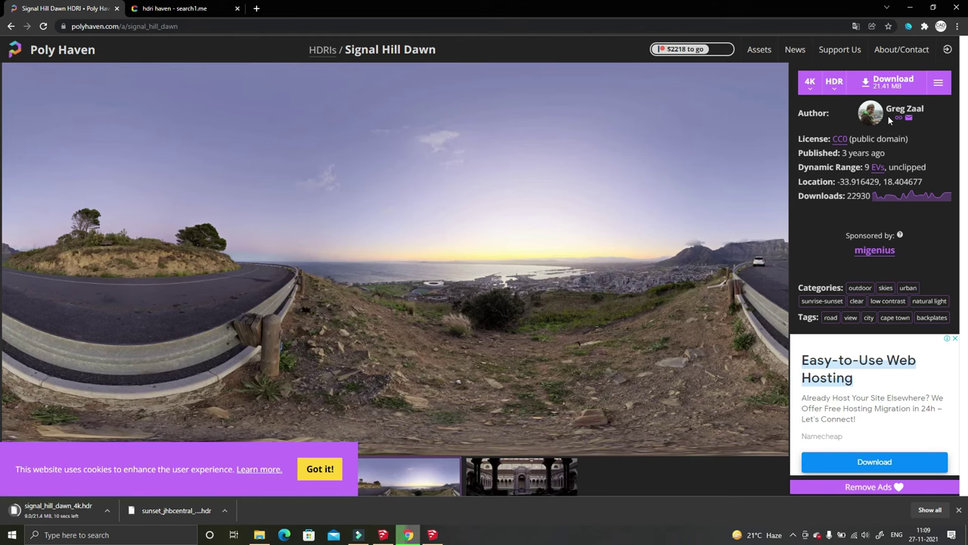
# Step: Download The Sky Is On Fire 4K HDRI from the Skies category, then return to Enscape
pyautogui.click(10, 26)
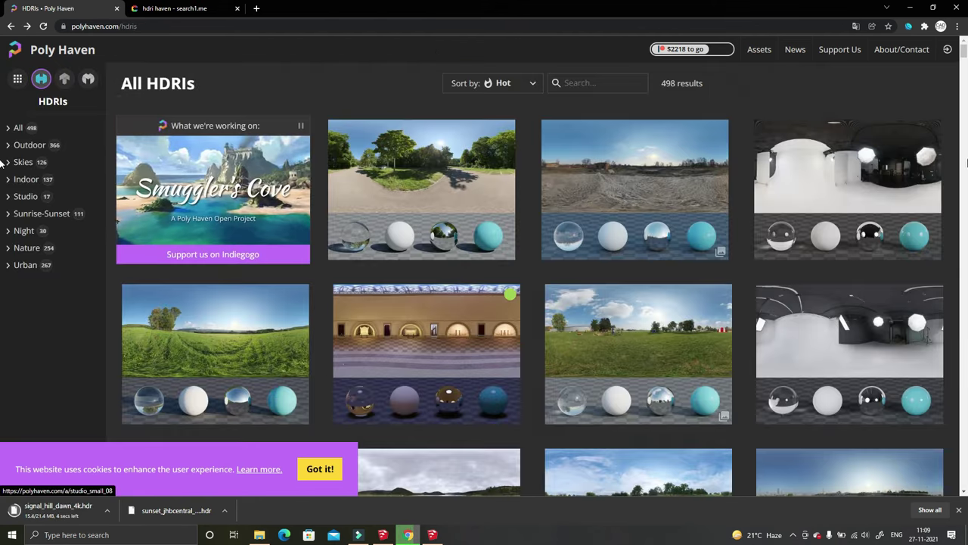
pyautogui.scroll(-3, 2, 62)
pyautogui.scroll(-2, 2, 65)
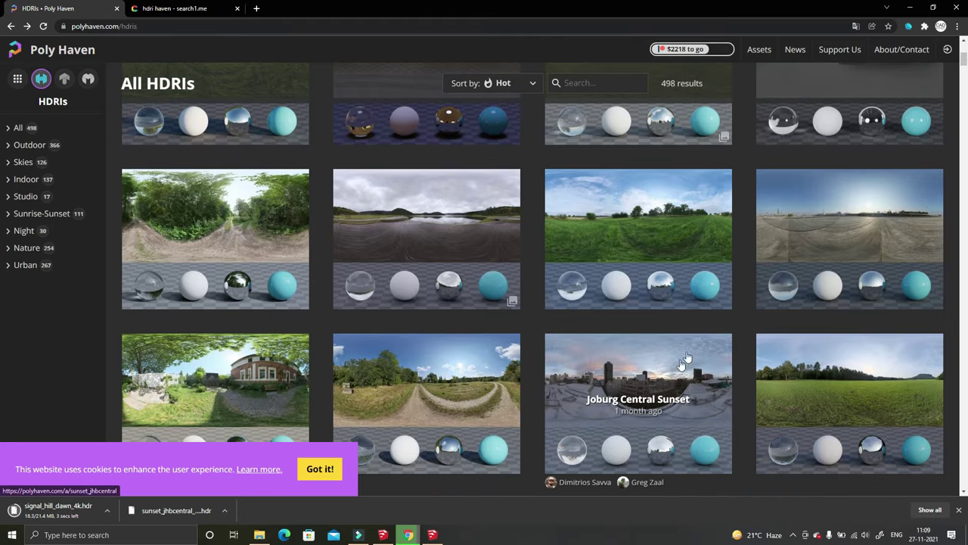
pyautogui.scroll(-2, 684, 359)
pyautogui.scroll(1, 691, 336)
pyautogui.click(23, 162)
pyautogui.scroll(-2, 956, 197)
pyautogui.scroll(-1, 956, 197)
pyautogui.scroll(-2, 957, 197)
pyautogui.scroll(-1, 956, 197)
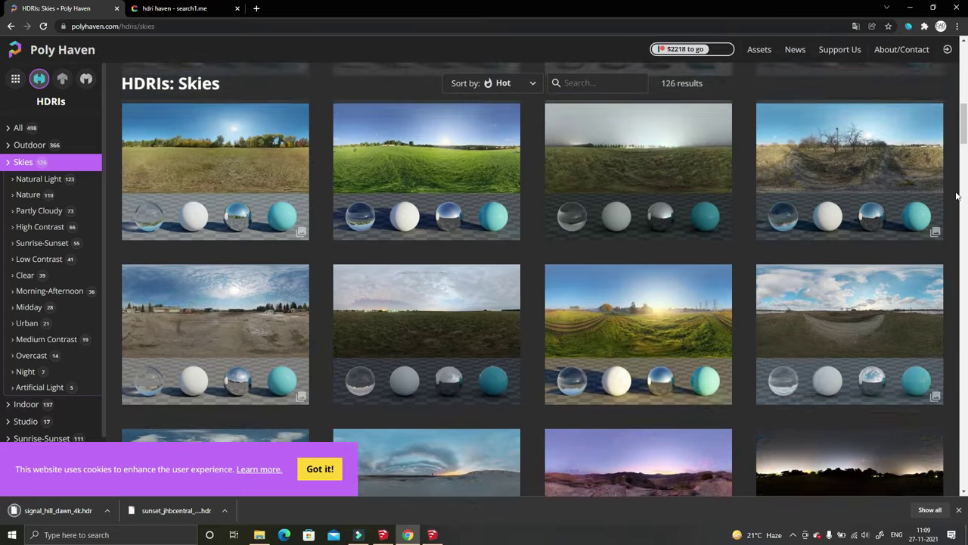
pyautogui.scroll(-3, 956, 197)
pyautogui.scroll(-3, 757, 265)
pyautogui.scroll(-3, 687, 282)
pyautogui.click(687, 282)
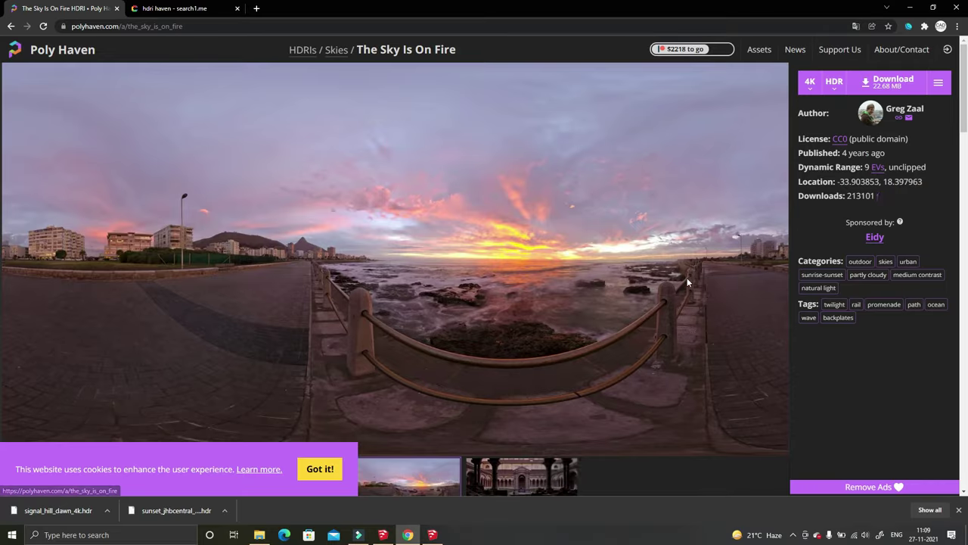
pyautogui.click(891, 82)
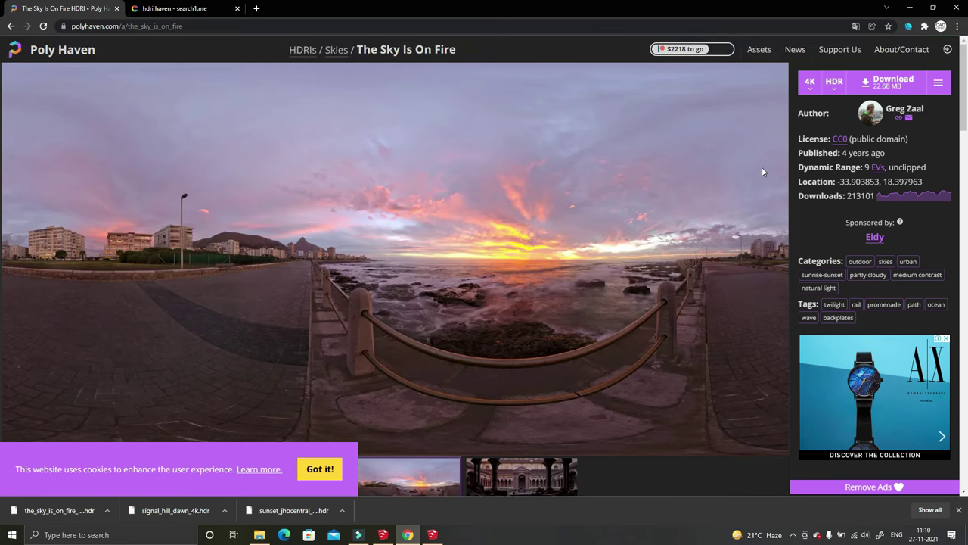
pyautogui.click(383, 535)
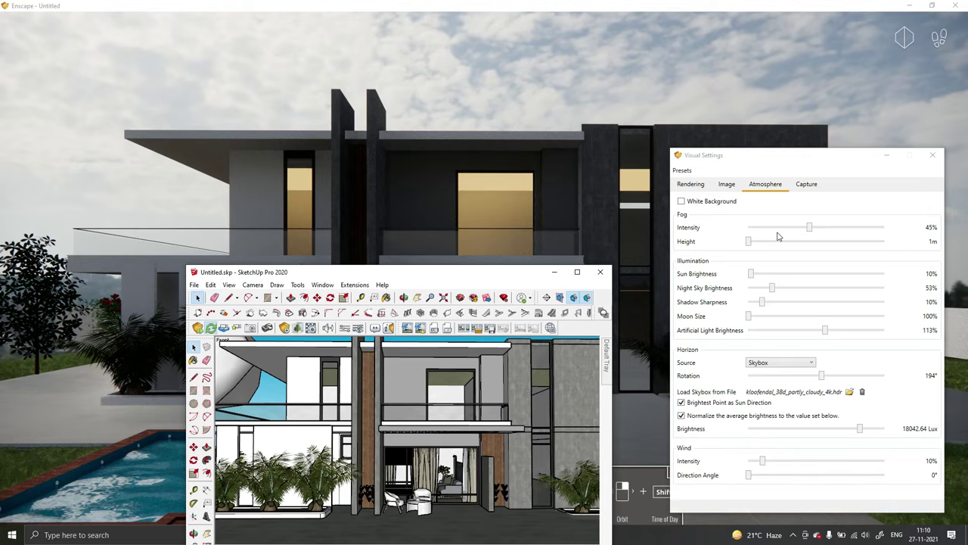
# Step: Load the_sky_is_on_fire_4k.hdr as the Enscape skybox
pyautogui.click(849, 391)
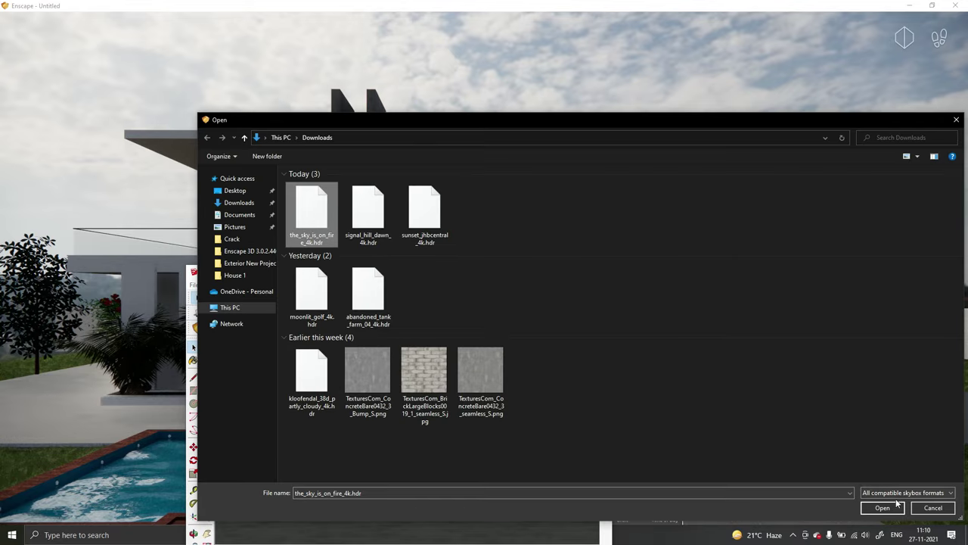
pyautogui.click(894, 507)
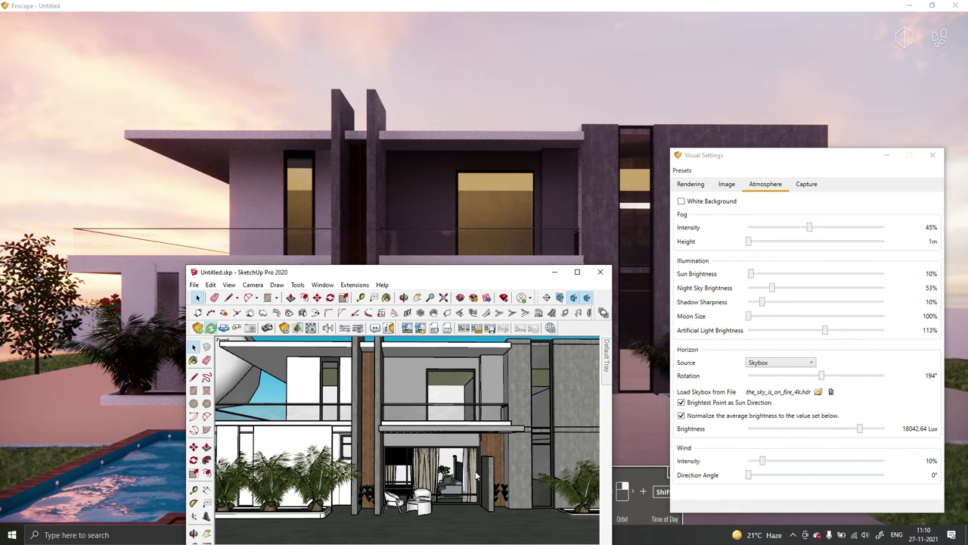
pyautogui.moveTo(478, 280); pyautogui.dragTo(474, 474)
# Step: Set skybox brightness to about 7111 Lux and rotation to 245°, then close Visual Settings
pyautogui.moveTo(859, 428); pyautogui.dragTo(846, 428)
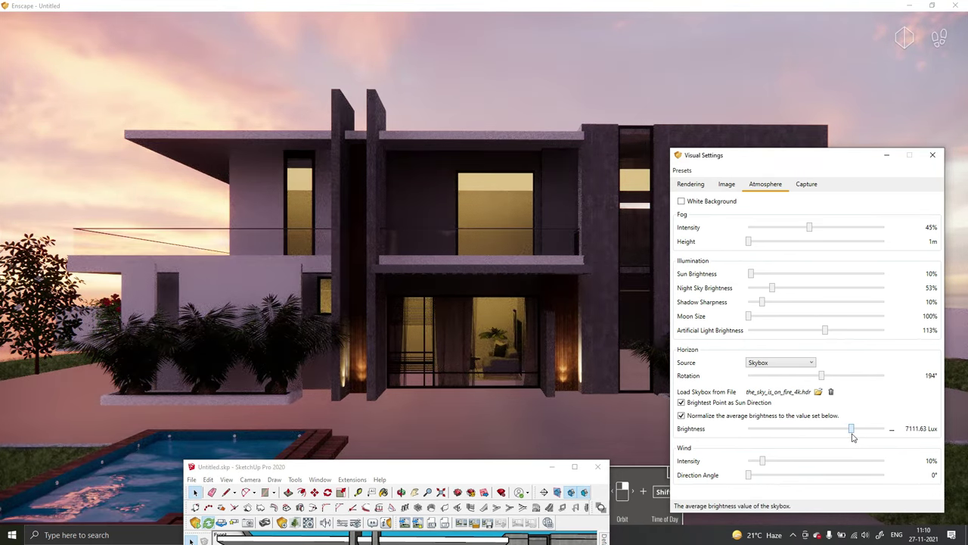
pyautogui.moveTo(825, 379)
pyautogui.mouseDown()
pyautogui.moveTo(852, 388)
pyautogui.moveTo(842, 377)
pyautogui.mouseUp()
pyautogui.moveTo(787, 154); pyautogui.dragTo(788, 210)
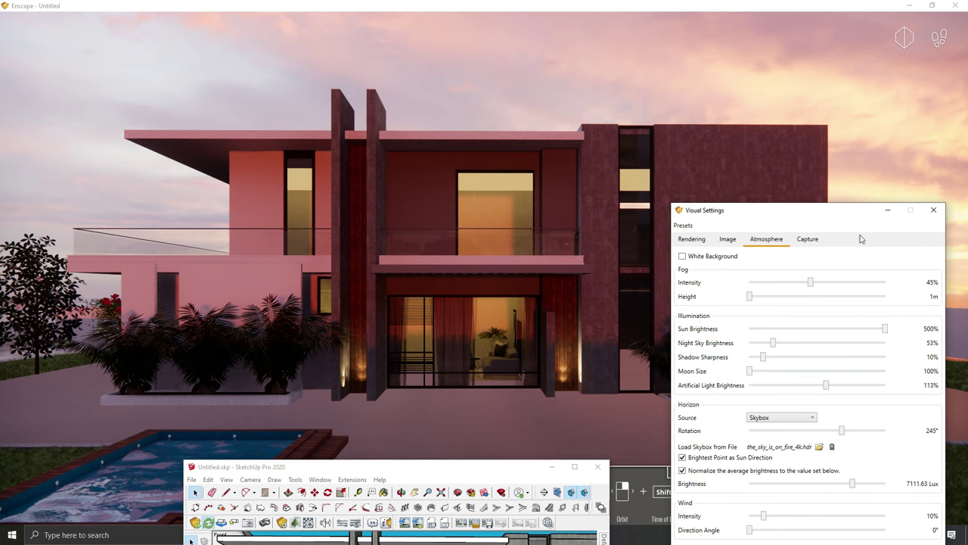
pyautogui.click(887, 209)
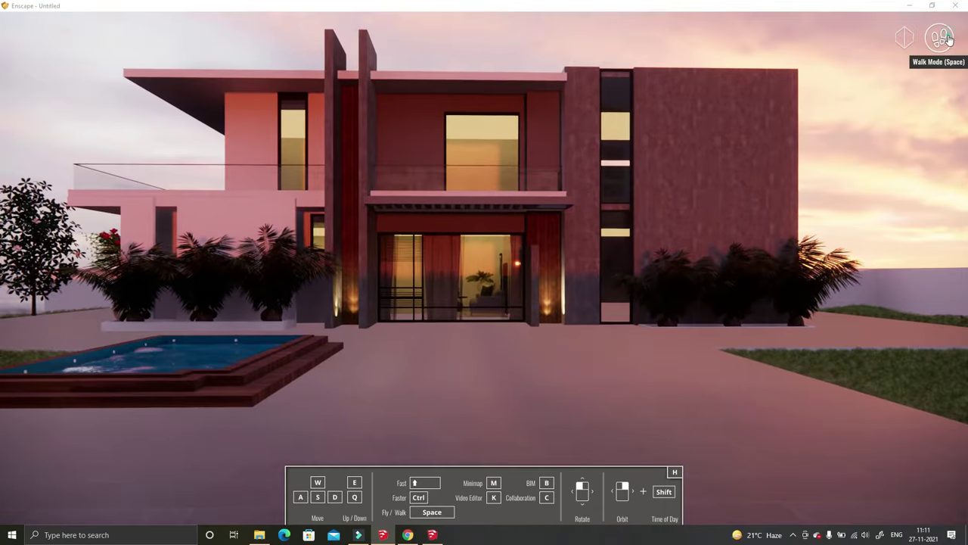
# Step: Turn on walk mode, frame the house front from ground level, then return to SketchUp
pyautogui.click(949, 39)
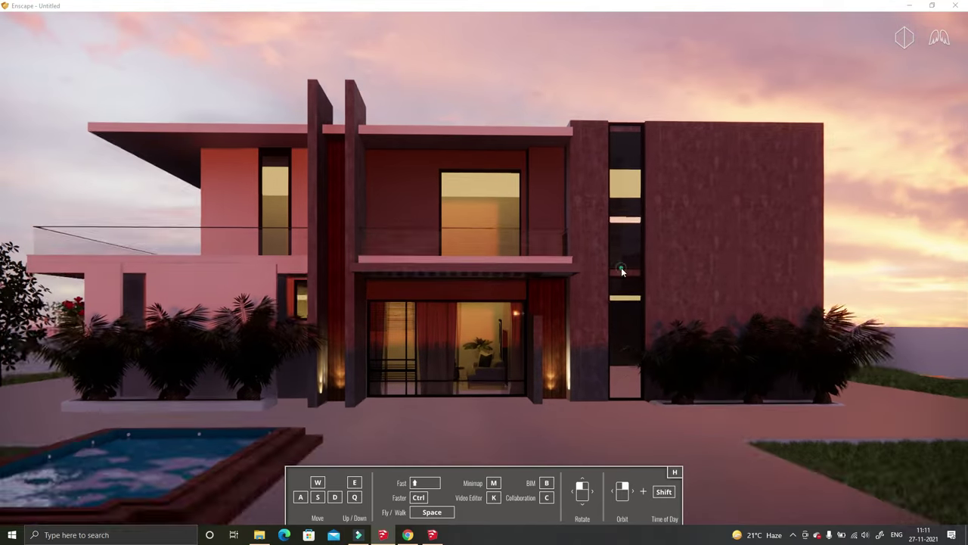
pyautogui.moveTo(622, 271); pyautogui.dragTo(519, 358)
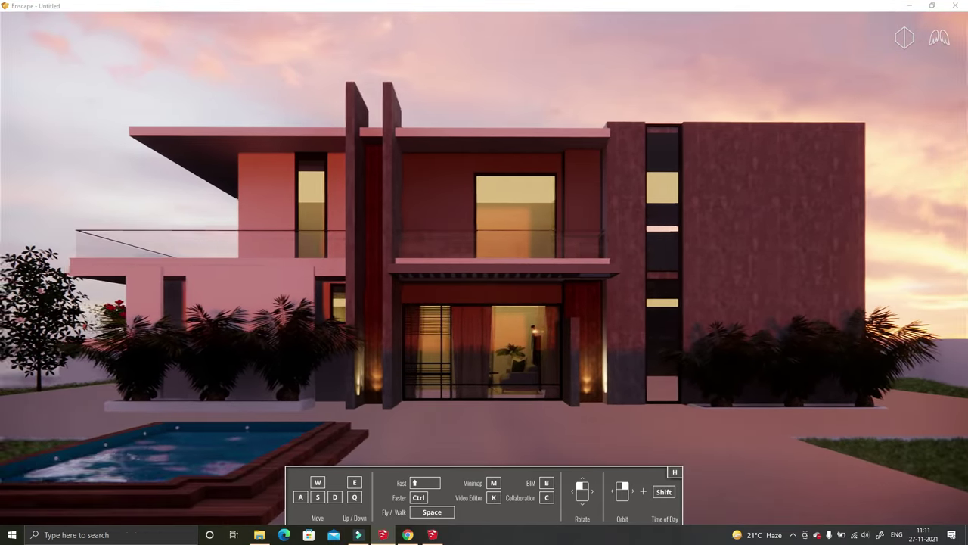
pyautogui.press('s')
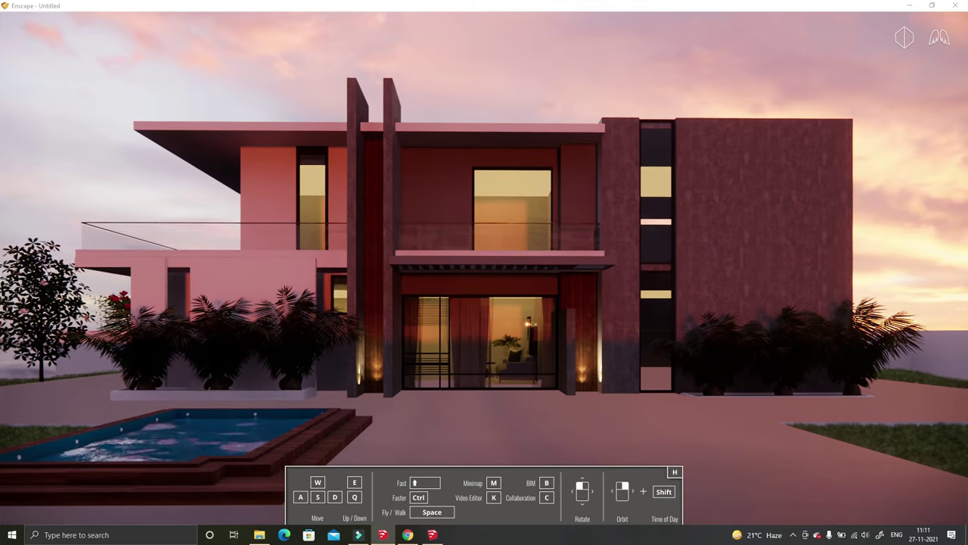
pyautogui.press('a')
pyautogui.press('d')
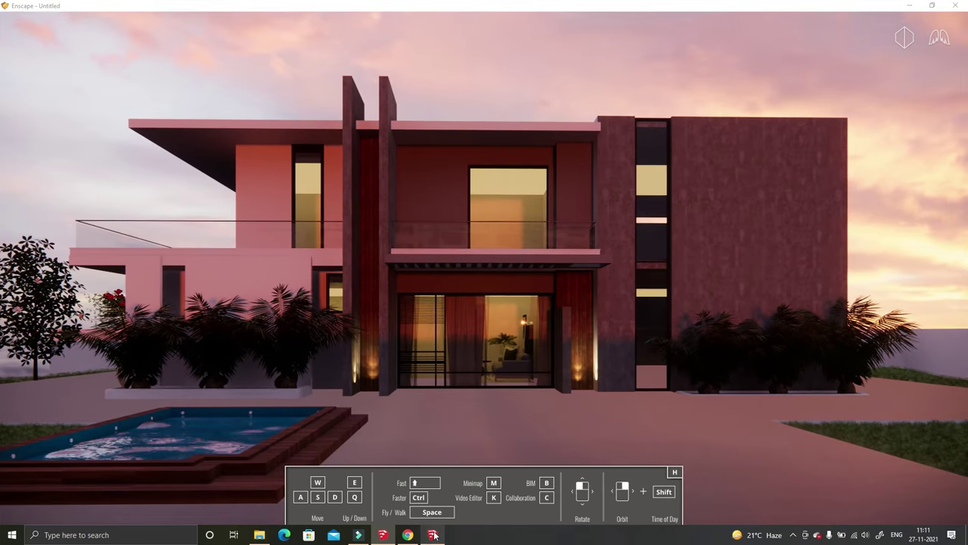
pyautogui.click(433, 535)
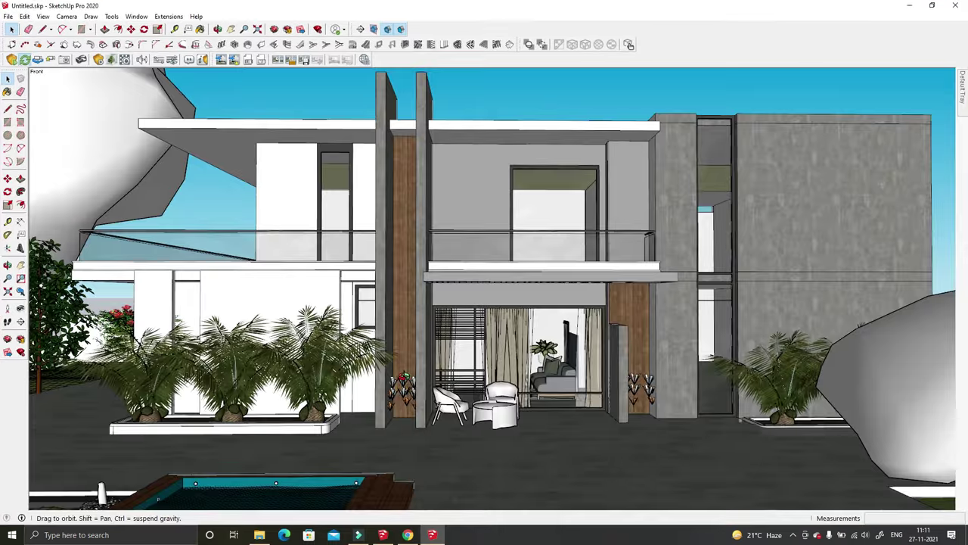
# Step: Cancel the unfinished palm scaling and delete the extra palm group from the planter
pyautogui.moveTo(764, 318); pyautogui.dragTo(764, 399, button='middle')
pyautogui.scroll(5, 764, 398)
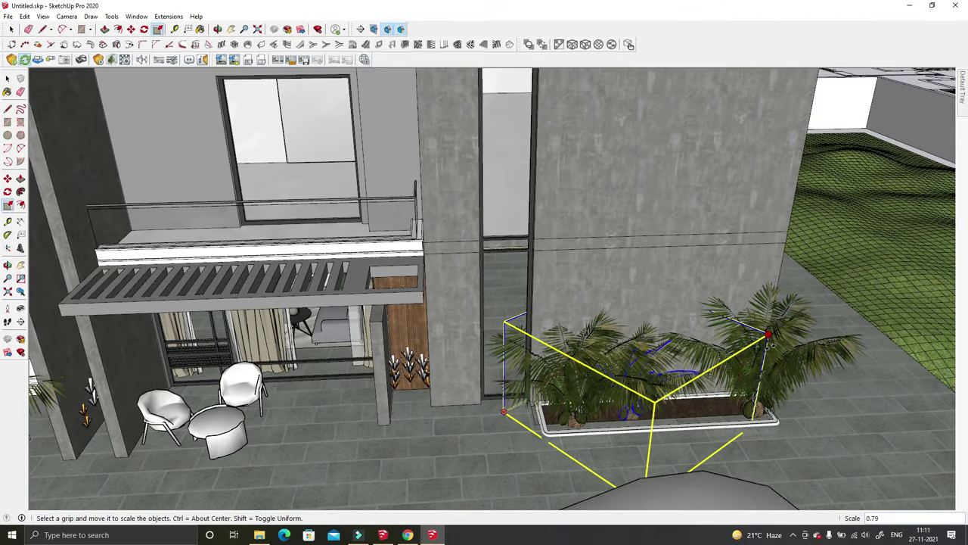
pyautogui.press('Escape')
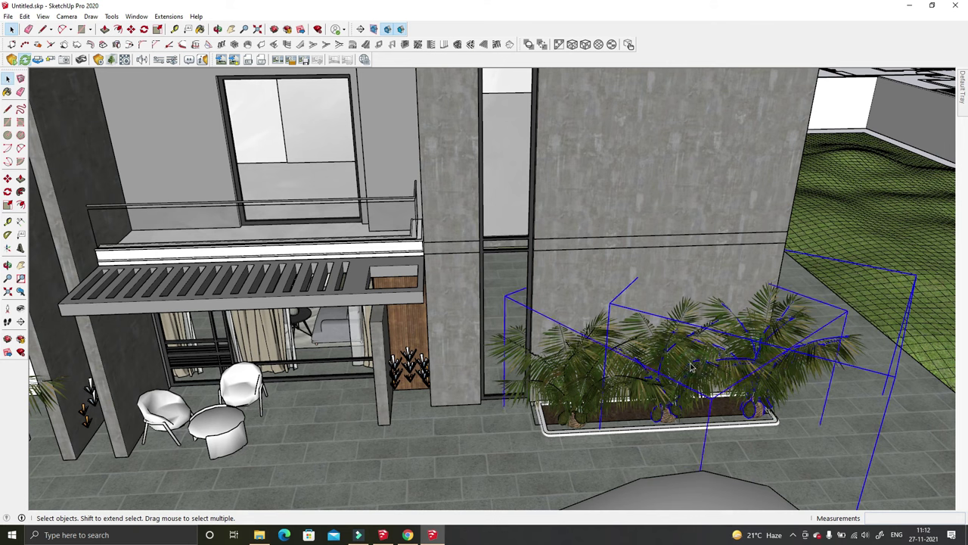
pyautogui.scroll(-3, 691, 367)
pyautogui.scroll(-3, 595, 385)
pyautogui.moveTo(595, 386); pyautogui.dragTo(757, 378, button='middle')
pyautogui.scroll(5, 319, 409)
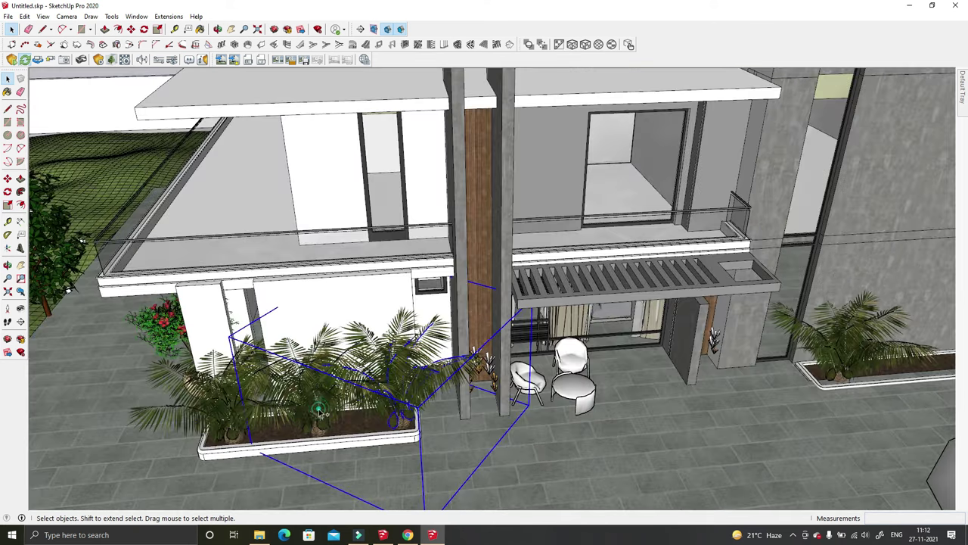
pyautogui.press('Delete')
pyautogui.scroll(-3, 484, 303)
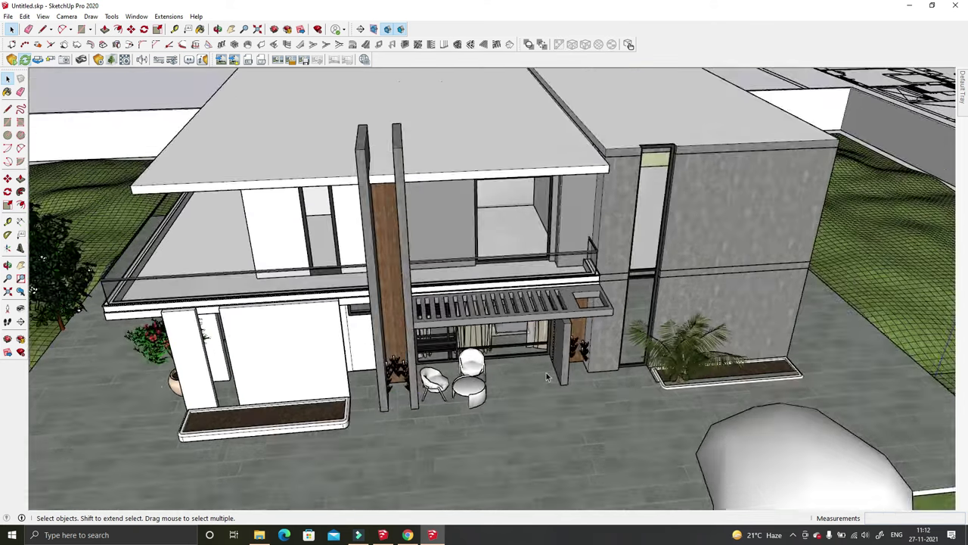
pyautogui.scroll(4, 484, 303)
pyautogui.scroll(2, 290, 239)
# Step: Stretch the right-hand planter longer by a factor of 1.30 with Scale
pyautogui.press('m')
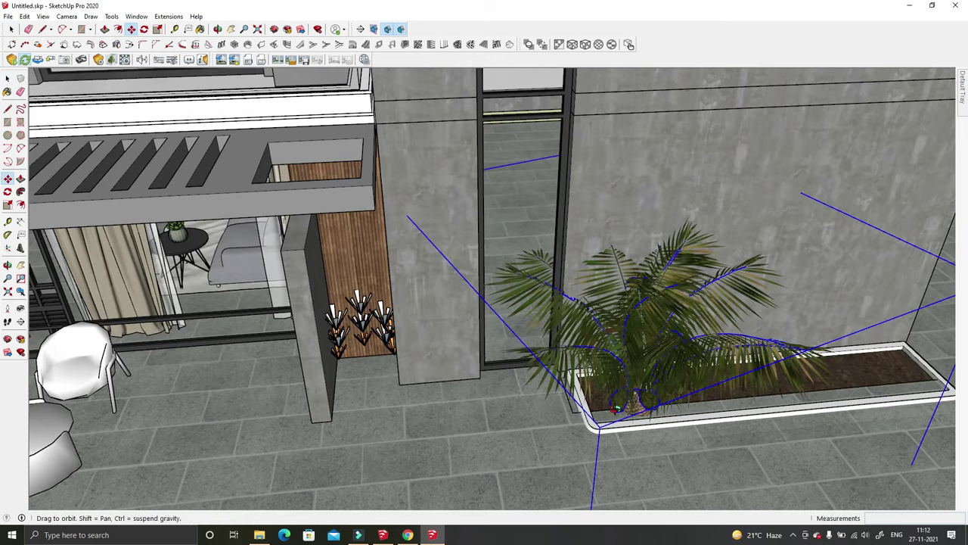
pyautogui.scroll(-3, 617, 409)
pyautogui.scroll(4, 681, 424)
pyautogui.moveTo(709, 428)
pyautogui.mouseDown(button='middle')
pyautogui.moveTo(470, 413)
pyautogui.moveTo(625, 240)
pyautogui.moveTo(141, 46)
pyautogui.mouseUp(button='middle')
pyautogui.press('s')
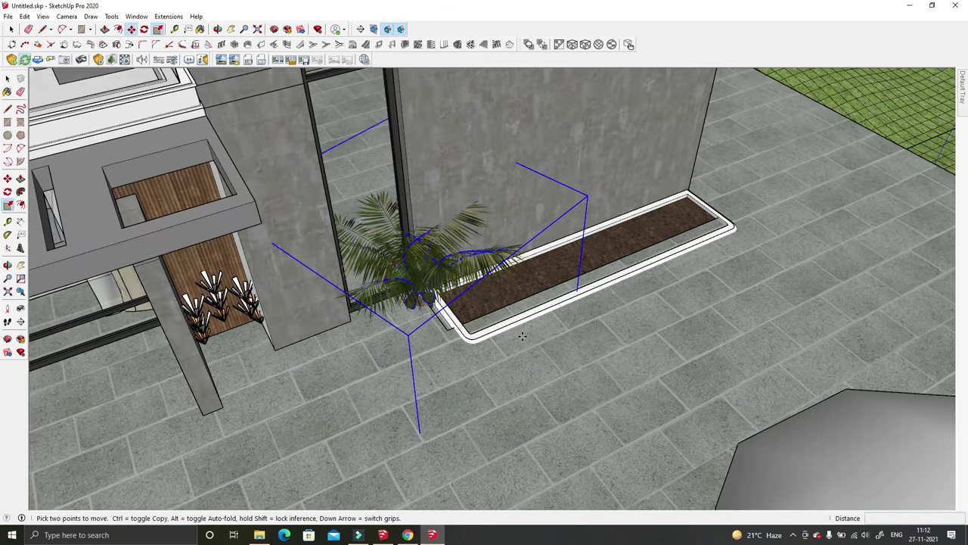
pyautogui.scroll(3, 522, 336)
pyautogui.click(503, 320)
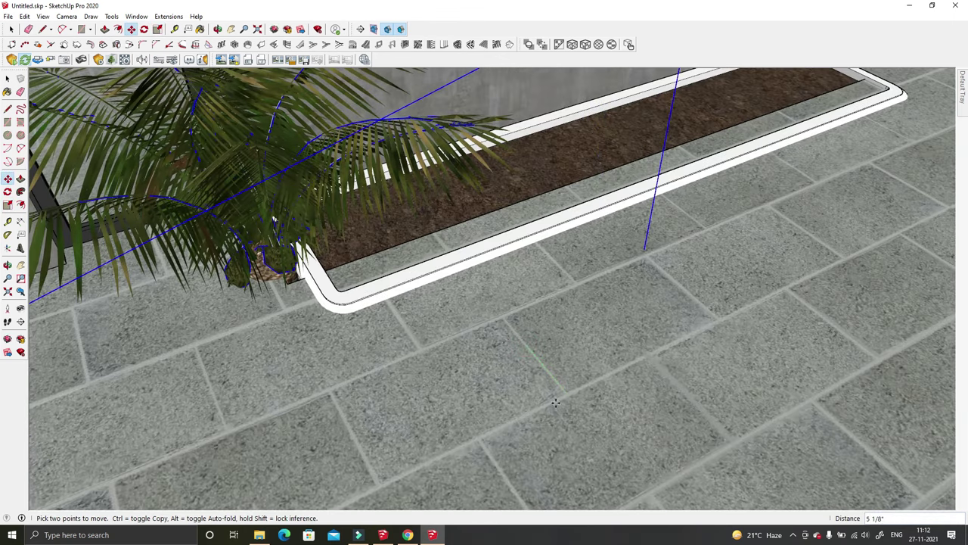
pyautogui.moveTo(556, 402)
pyautogui.mouseDown(button='middle')
pyautogui.moveTo(482, 413)
pyautogui.moveTo(620, 165)
pyautogui.mouseUp(button='middle')
pyautogui.press('s')
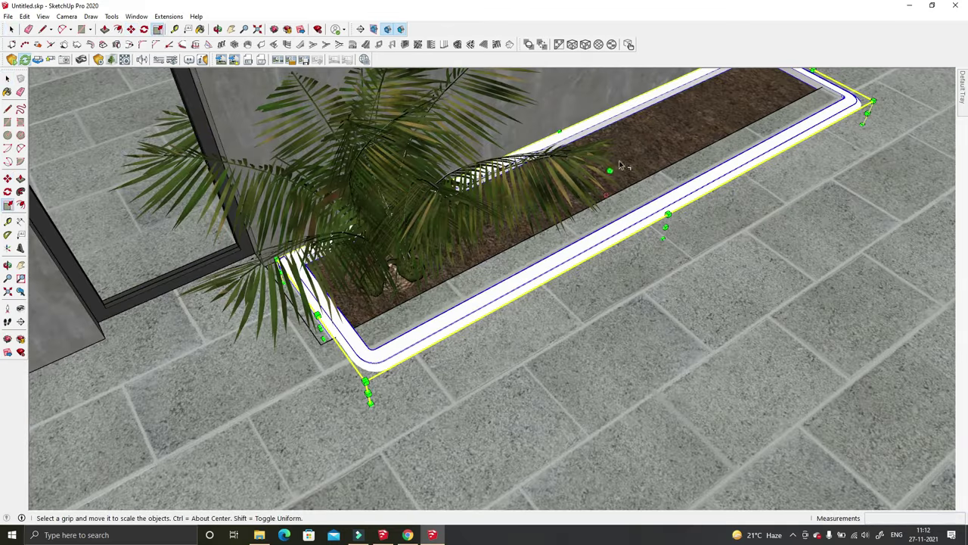
pyautogui.moveTo(619, 162); pyautogui.dragTo(611, 161)
pyautogui.press('space')
# Step: Copy the palm along the planter and array it with x2 for evenly spaced copies
pyautogui.moveTo(612, 162)
pyautogui.mouseDown(button='middle')
pyautogui.moveTo(407, 261)
pyautogui.moveTo(435, 287)
pyautogui.moveTo(406, 350)
pyautogui.moveTo(426, 353)
pyautogui.moveTo(416, 364)
pyautogui.mouseUp(button='middle')
pyautogui.click(131, 29)
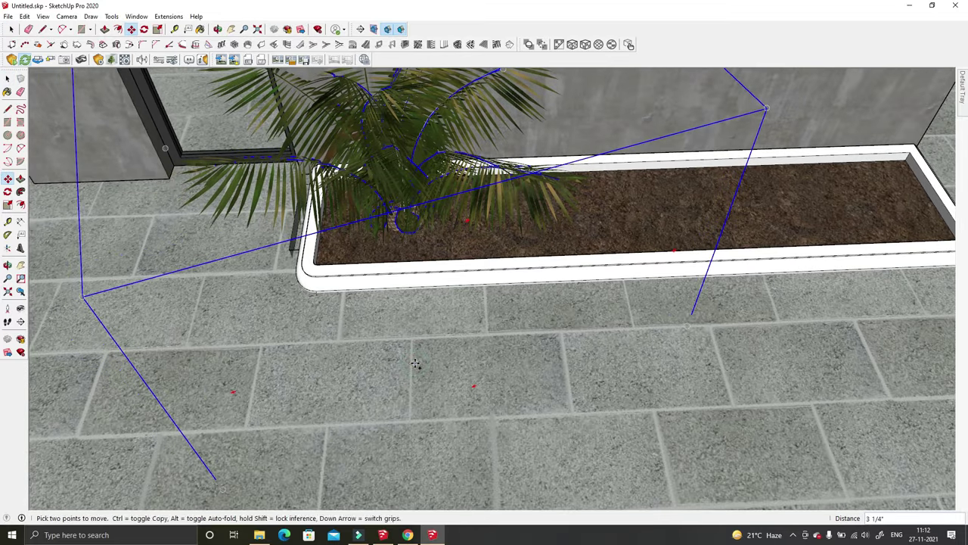
pyautogui.click(660, 355)
pyautogui.write('x2')
pyautogui.press('Return')
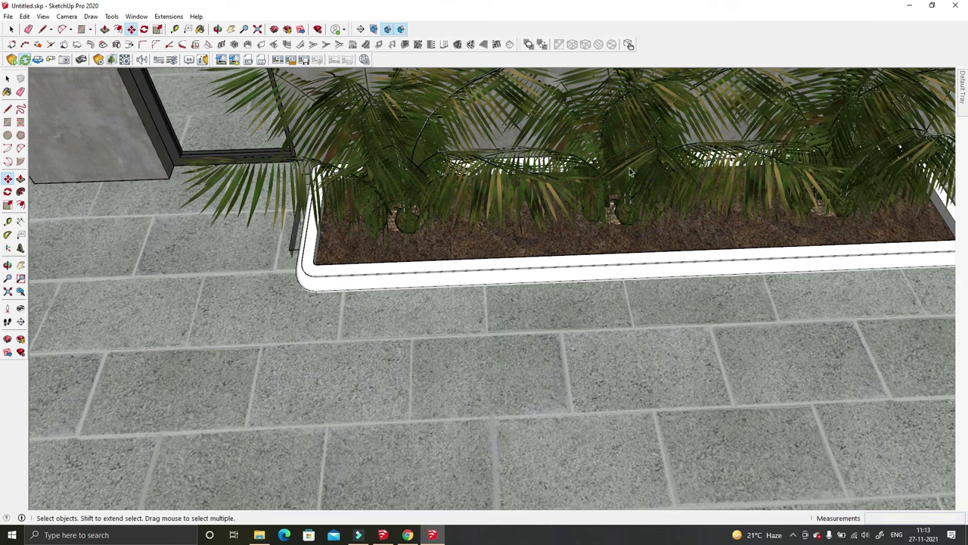
pyautogui.moveTo(350, 376); pyautogui.dragTo(394, 356, button='middle')
pyautogui.rightClick(721, 43)
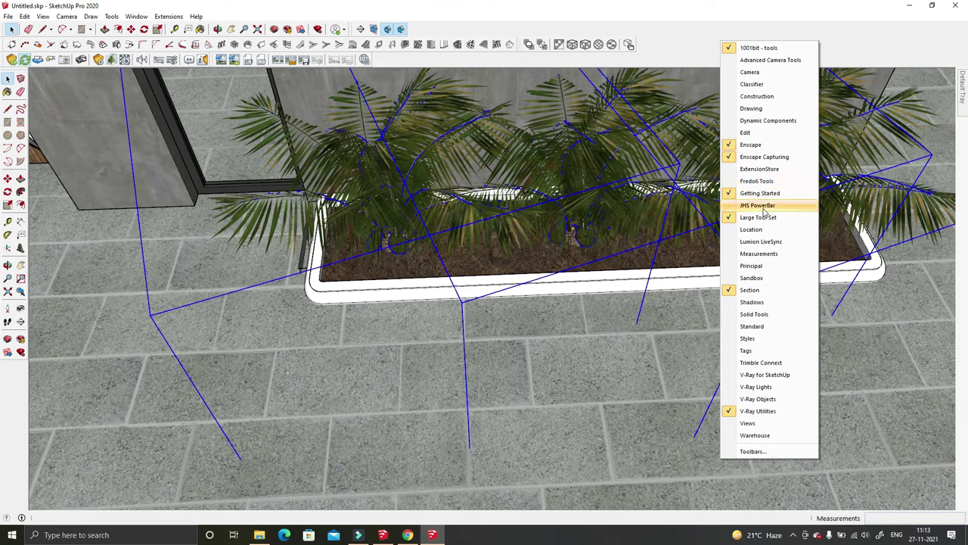
# Step: Show the JHS PowerBar toolbar and copy the palms into the left front planter
pyautogui.click(758, 205)
pyautogui.moveTo(757, 211)
pyautogui.mouseDown(button='middle')
pyautogui.moveTo(553, 361)
pyautogui.moveTo(615, 199)
pyautogui.moveTo(489, 372)
pyautogui.moveTo(463, 172)
pyautogui.mouseUp(button='middle')
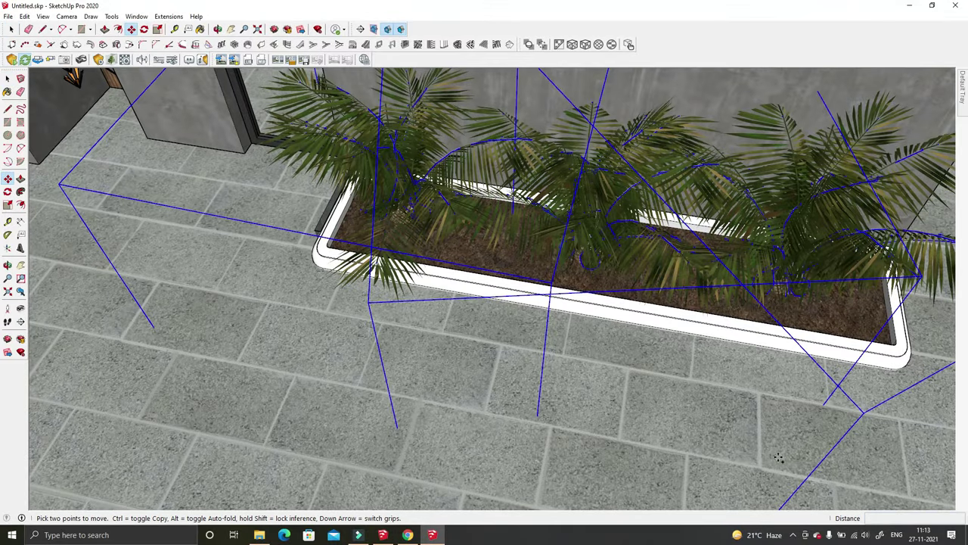
pyautogui.click(780, 458)
pyautogui.scroll(-3, 779, 458)
pyautogui.scroll(-3, 681, 454)
pyautogui.scroll(-3, 568, 454)
pyautogui.scroll(-2, 429, 453)
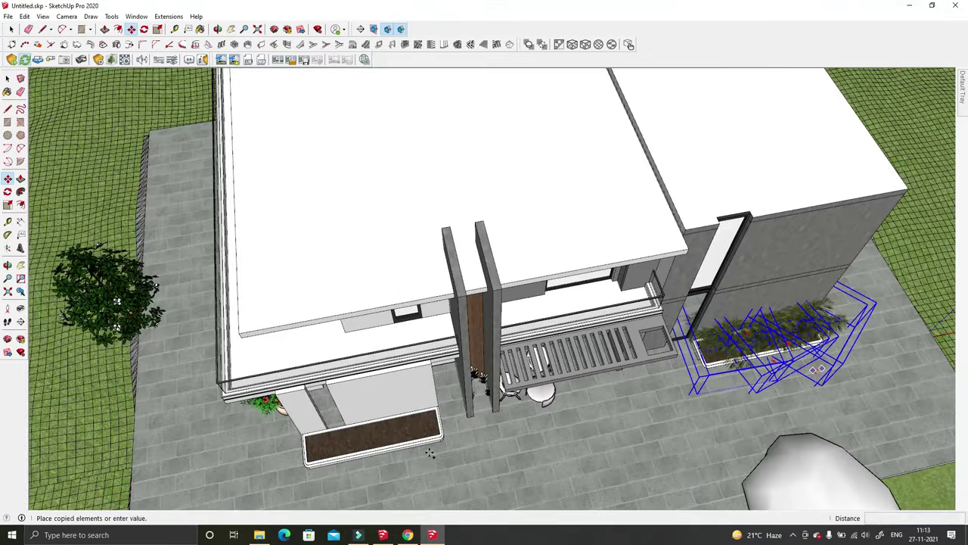
pyautogui.scroll(5, 429, 453)
pyautogui.scroll(-3, 488, 423)
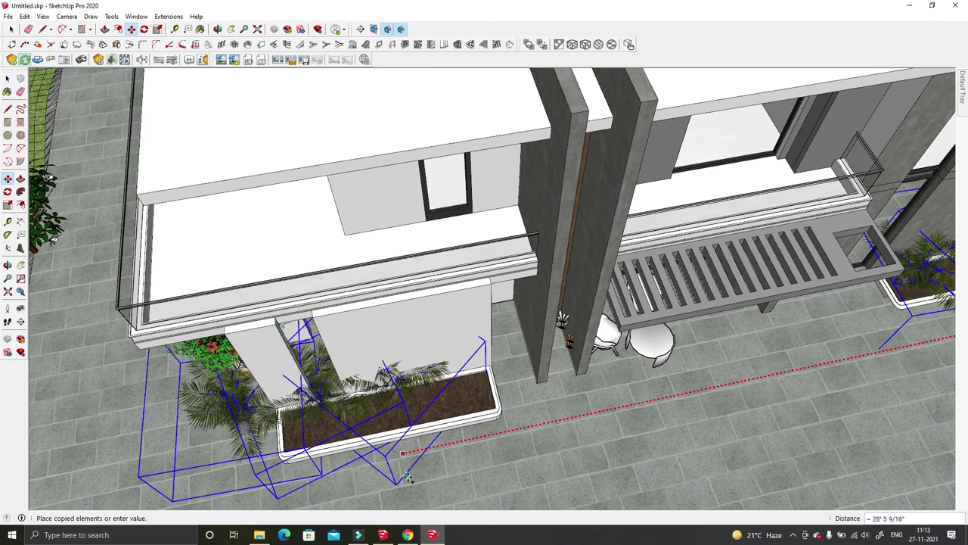
pyautogui.click(480, 471)
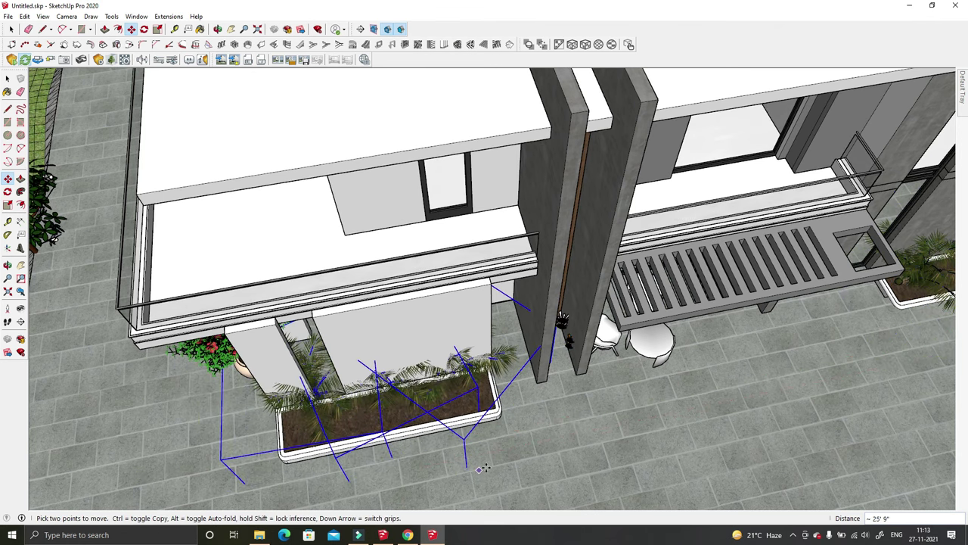
# Step: Reposition the copied palms within the left front planter
pyautogui.moveTo(522, 445); pyautogui.dragTo(545, 431, button='middle')
pyautogui.click(548, 470)
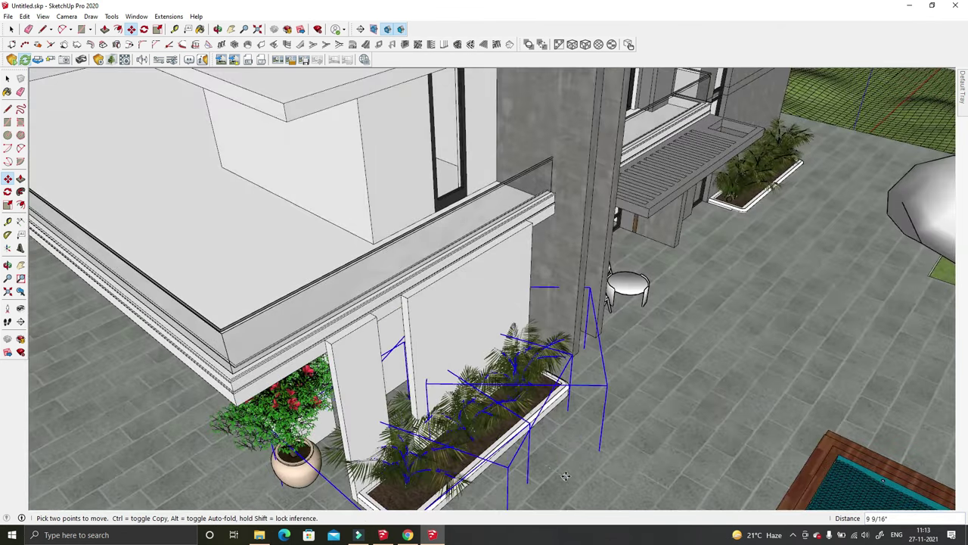
pyautogui.press('space')
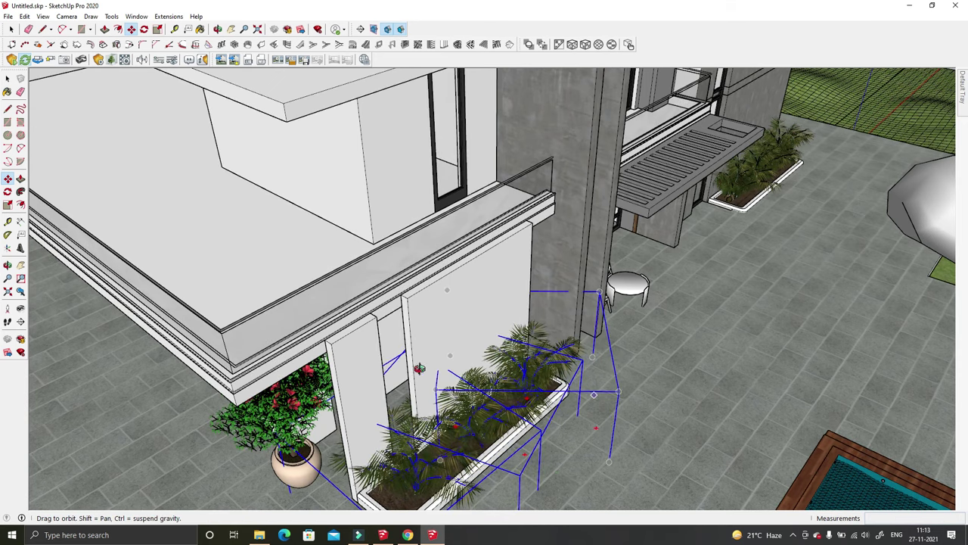
pyautogui.moveTo(577, 481); pyautogui.dragTo(484, 303, button='middle')
pyautogui.scroll(5, 484, 287)
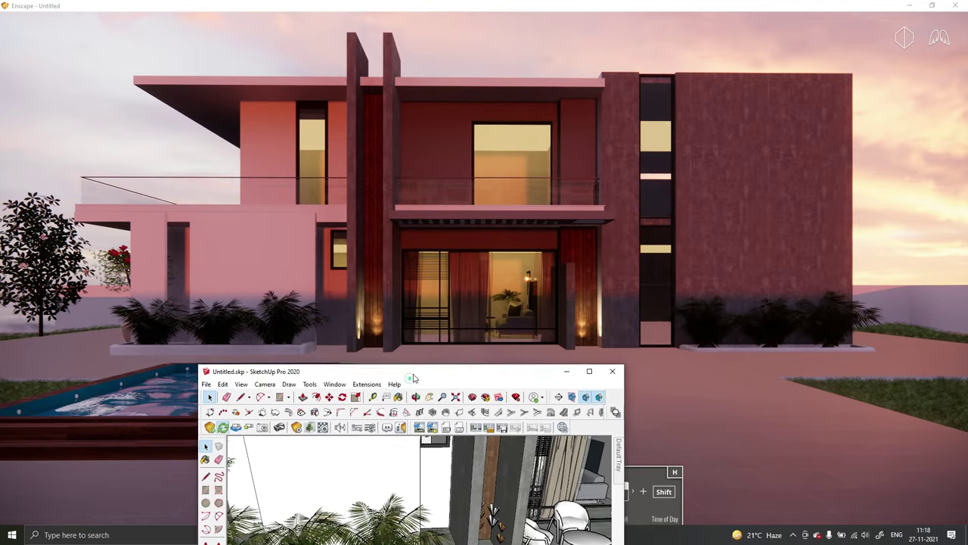
# Step: Load the kloofendal partly cloudy HDRI as the Enscape skybox
pyautogui.click(728, 238)
pyautogui.click(767, 238)
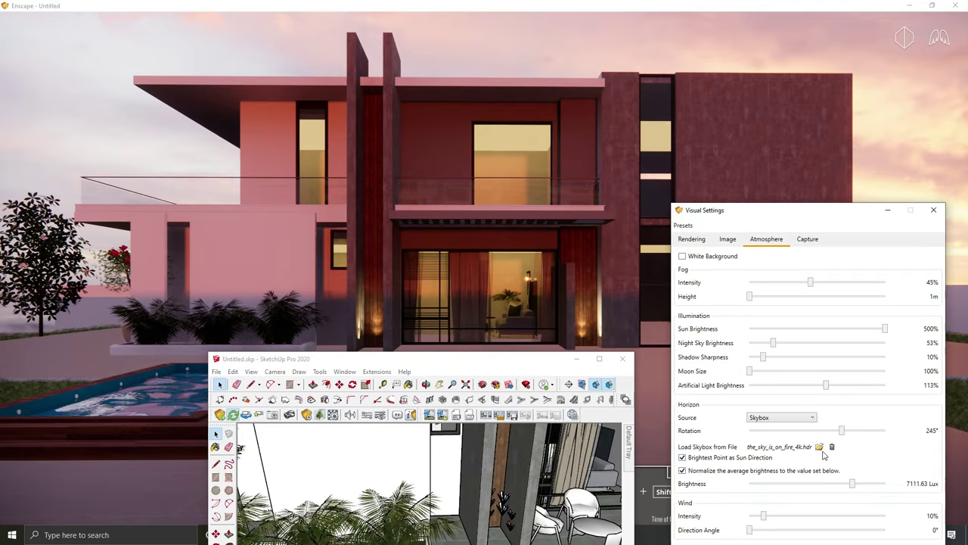
pyautogui.click(827, 454)
pyautogui.click(312, 375)
pyautogui.click(882, 508)
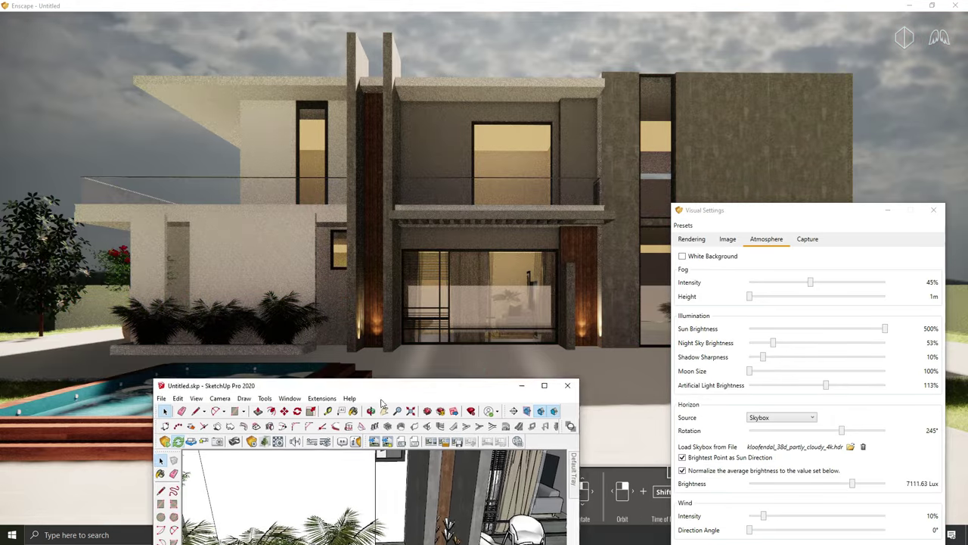
pyautogui.moveTo(474, 363); pyautogui.dragTo(284, 453)
# Step: Lower sun brightness to 6%, raise skybox brightness, and close Visual Settings
pyautogui.moveTo(886, 330); pyautogui.dragTo(749, 330)
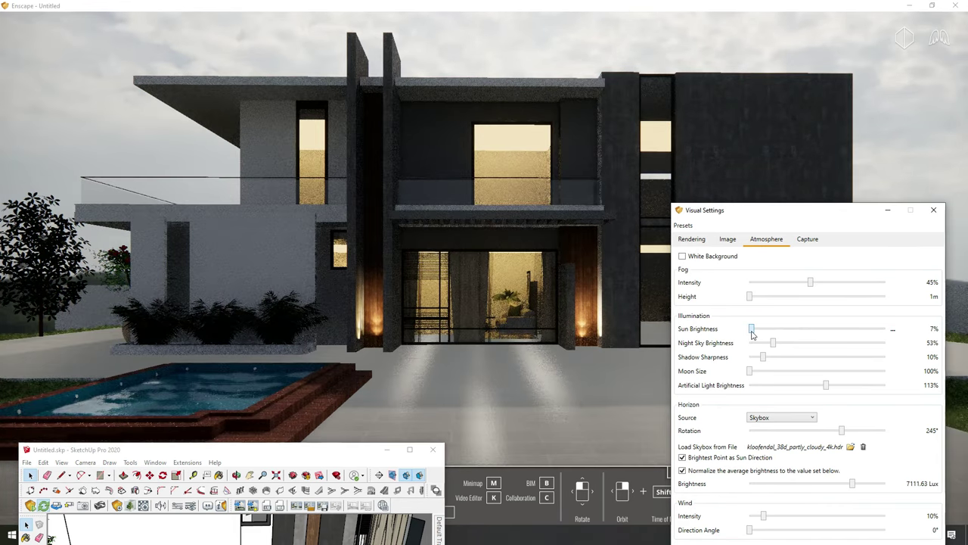
pyautogui.moveTo(751, 334); pyautogui.dragTo(753, 331)
pyautogui.click(728, 239)
pyautogui.click(766, 239)
pyautogui.moveTo(853, 484); pyautogui.dragTo(862, 489)
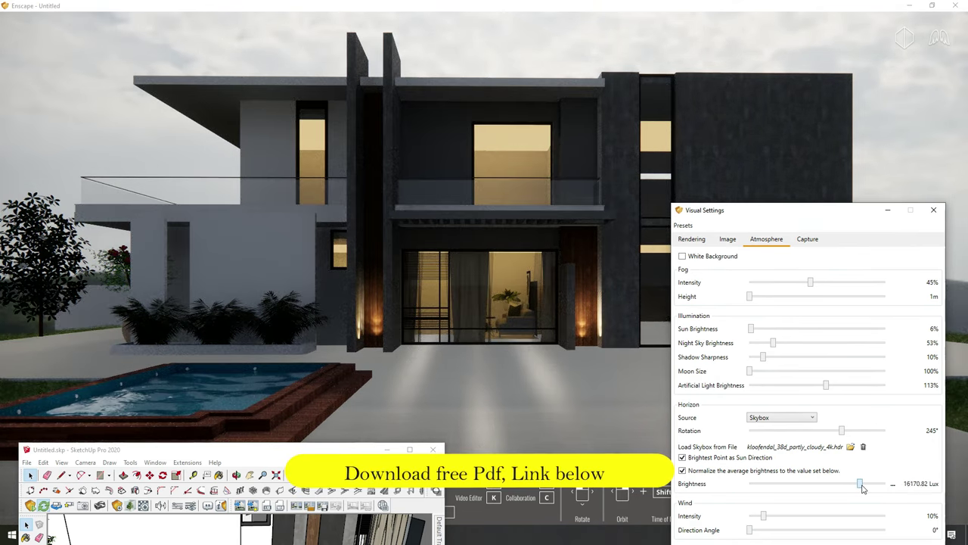
pyautogui.click(887, 210)
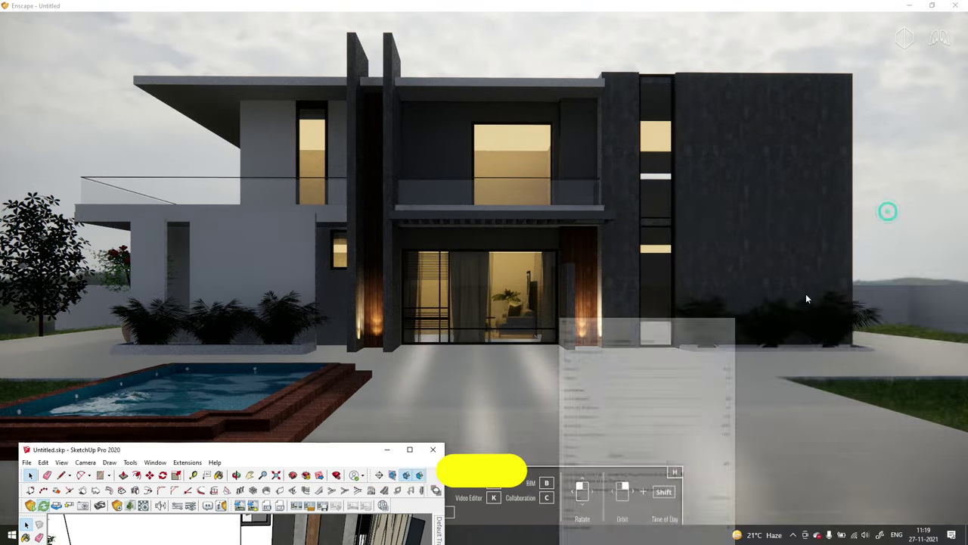
# Step: Nudge the Enscape camera slightly, then open the Enscape Asset Library from SketchUp
pyautogui.moveTo(389, 447); pyautogui.dragTo(371, 447)
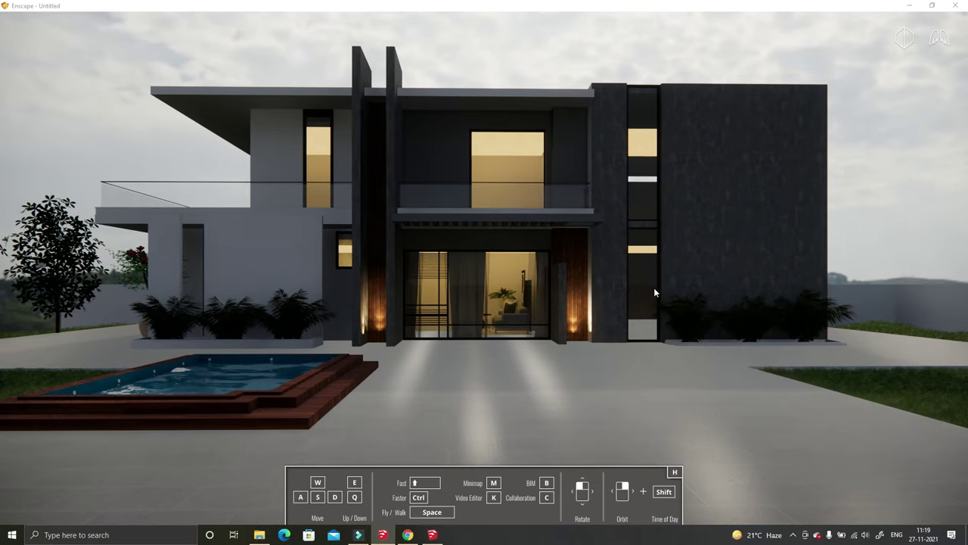
pyautogui.press('s')
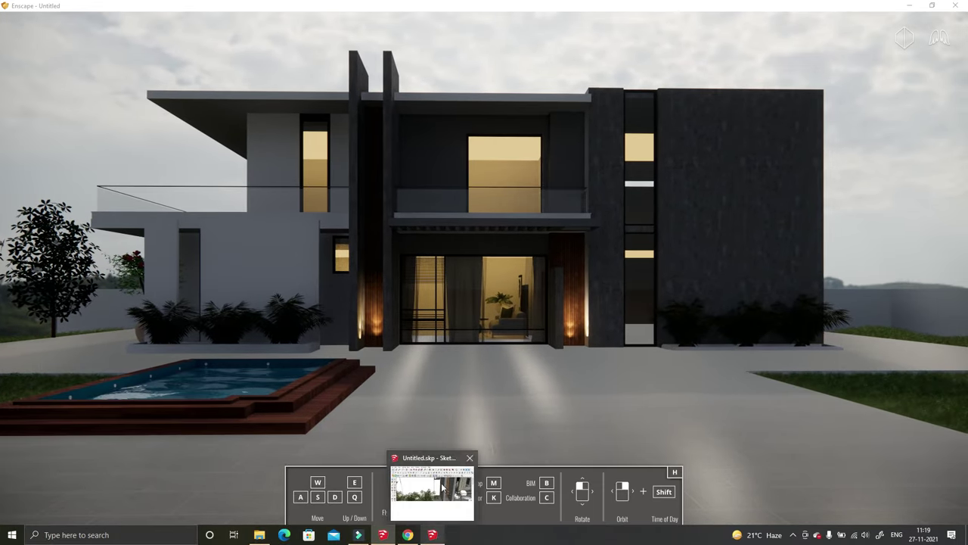
pyautogui.moveTo(432, 535)
pyautogui.click(432, 488)
pyautogui.scroll(-5, 602, 373)
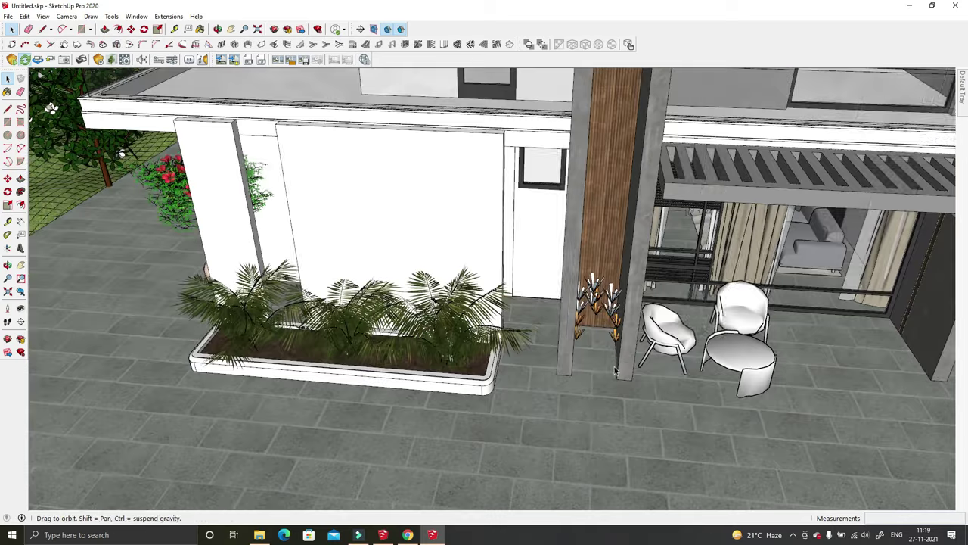
pyautogui.scroll(-5, 443, 384)
pyautogui.scroll(-5, 443, 383)
pyautogui.scroll(-3, 442, 383)
pyautogui.click(158, 60)
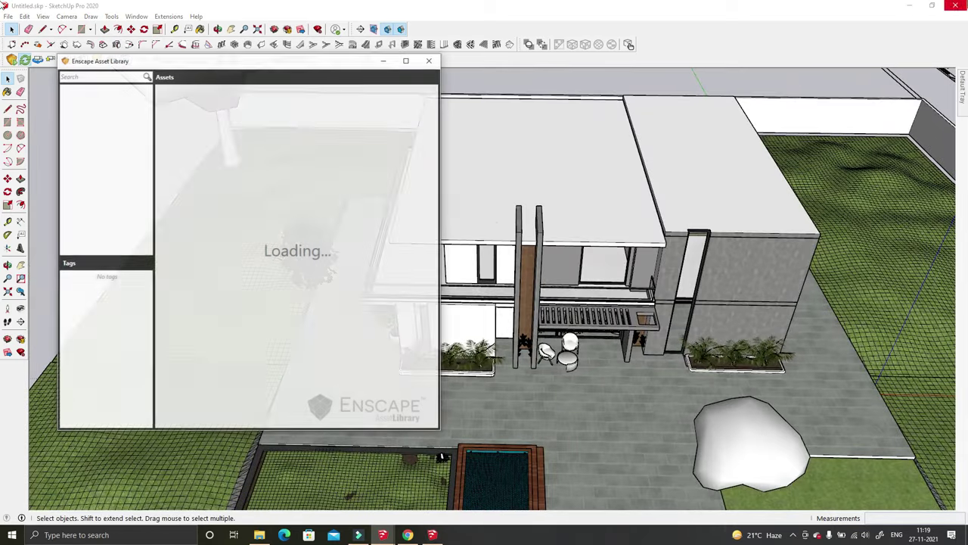
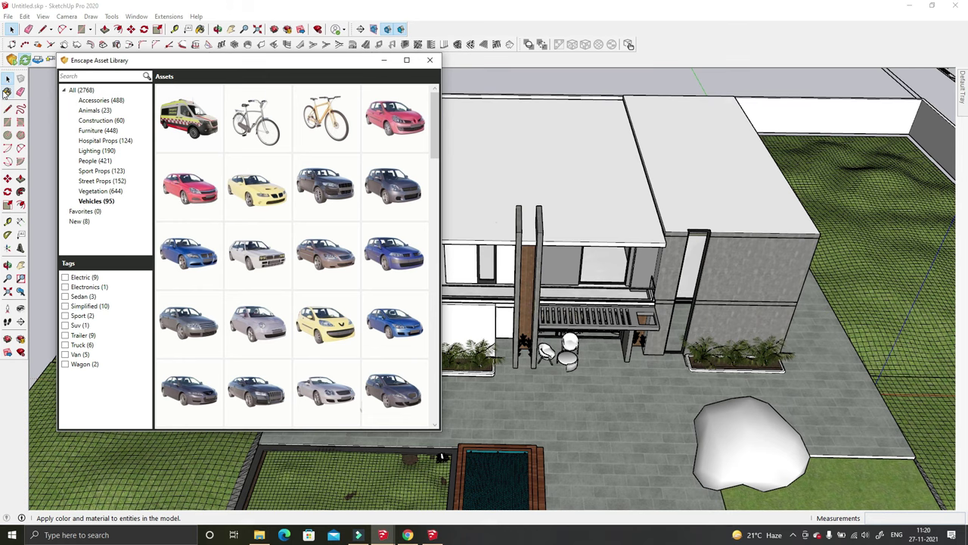
# Step: Pick an asset near the bottles and fruit bowl in Enscape Accessories, then zoom in on the patio chairs
pyautogui.click(93, 100)
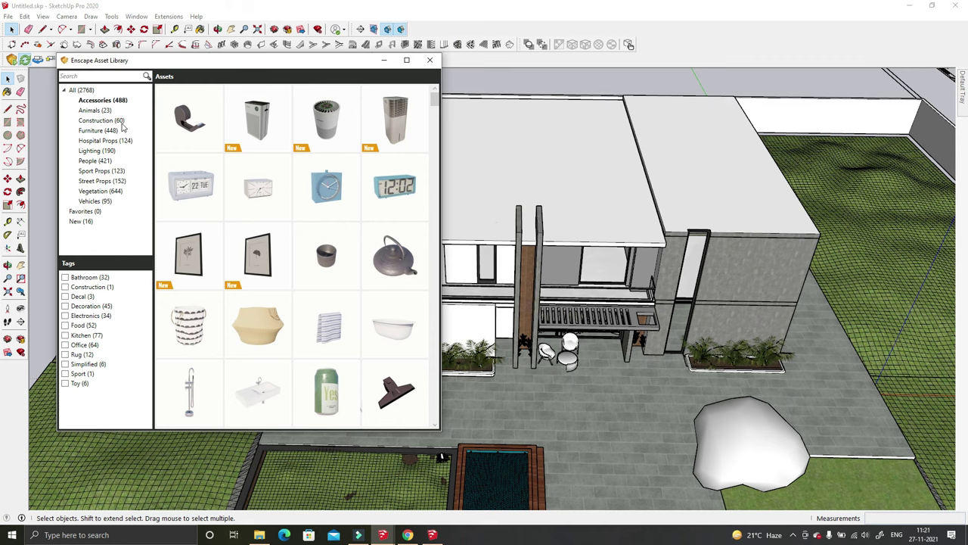
pyautogui.scroll(-5, 299, 152)
pyautogui.scroll(-3, 310, 234)
pyautogui.scroll(-4, 378, 257)
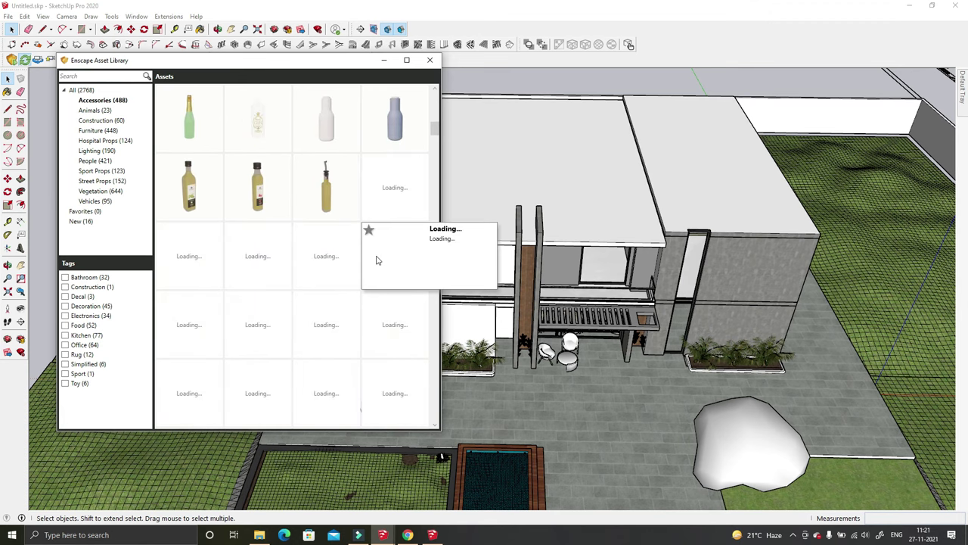
pyautogui.click(307, 266)
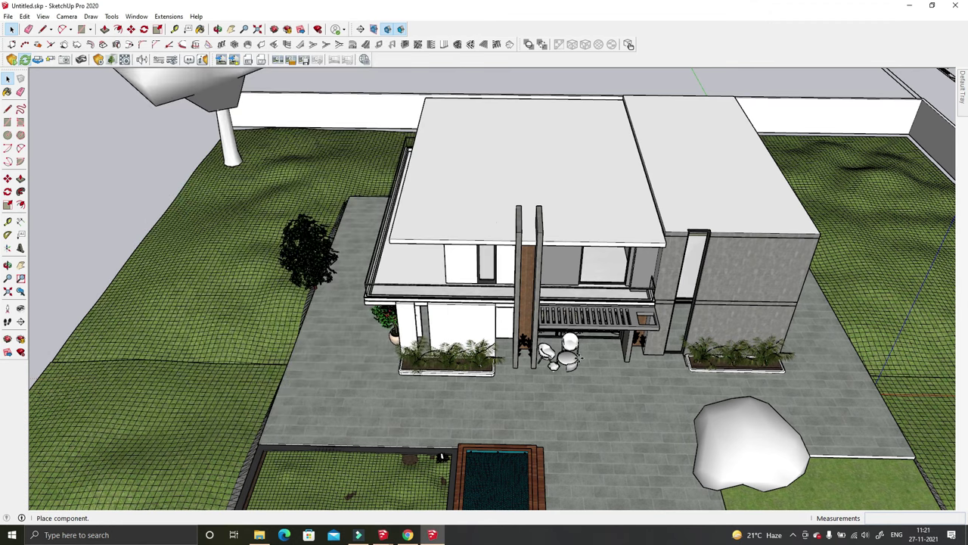
pyautogui.scroll(3, 541, 363)
pyautogui.scroll(2, 540, 362)
pyautogui.scroll(2, 541, 362)
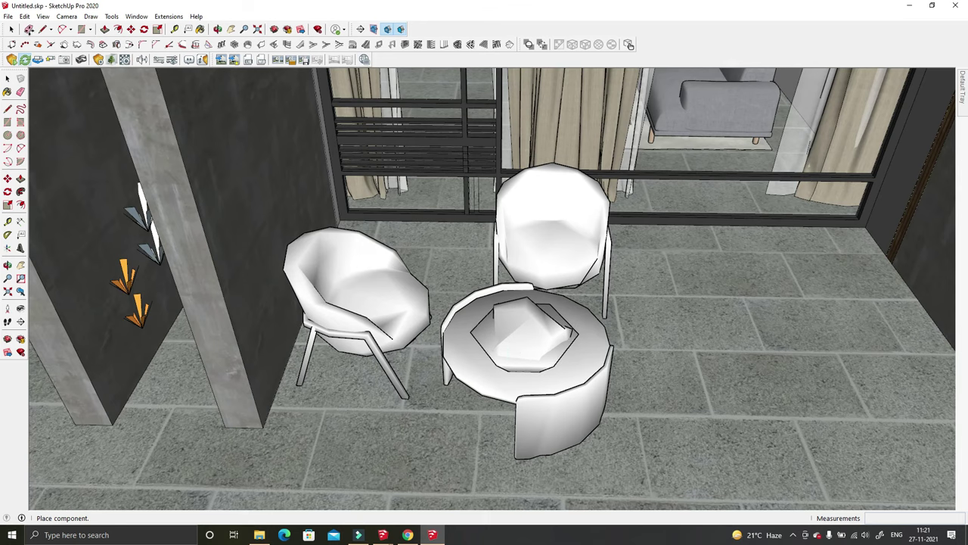
# Step: End the accessory placement and check the live Enscape render
pyautogui.click(12, 30)
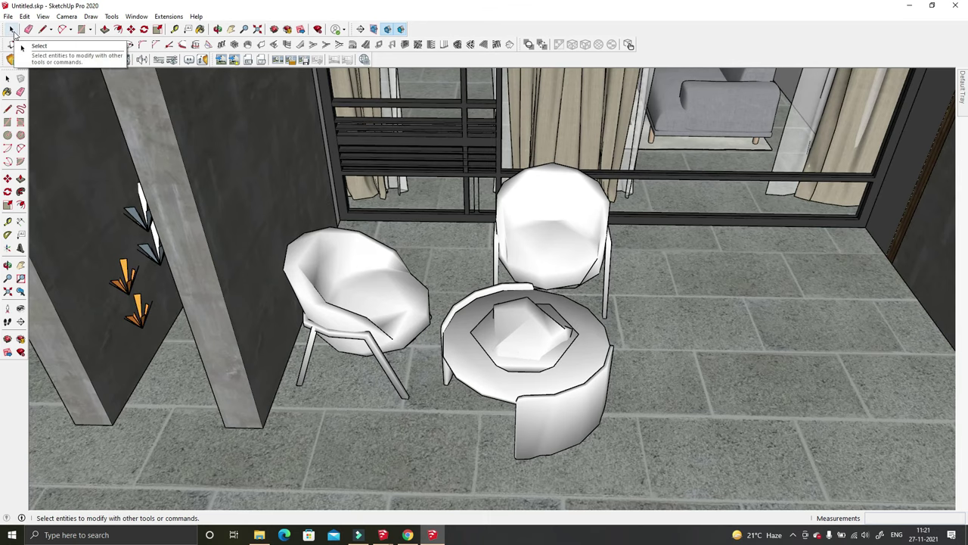
pyautogui.moveTo(432, 535)
pyautogui.click(350, 492)
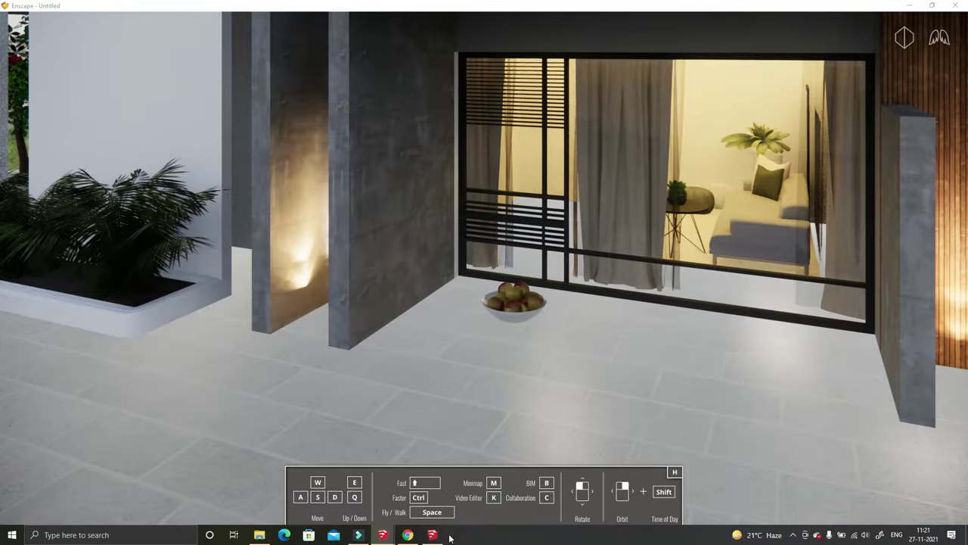
pyautogui.hotkey('alt', 'Tab')
pyautogui.press('space')
# Step: Delete both white patio chairs and the round side table, then reopen the Enscape Asset Library
pyautogui.click(356, 280)
pyautogui.keyDown('shift'); pyautogui.click(579, 249); pyautogui.keyUp('shift')
pyautogui.keyDown('shift'); pyautogui.click(579, 368); pyautogui.keyUp('shift')
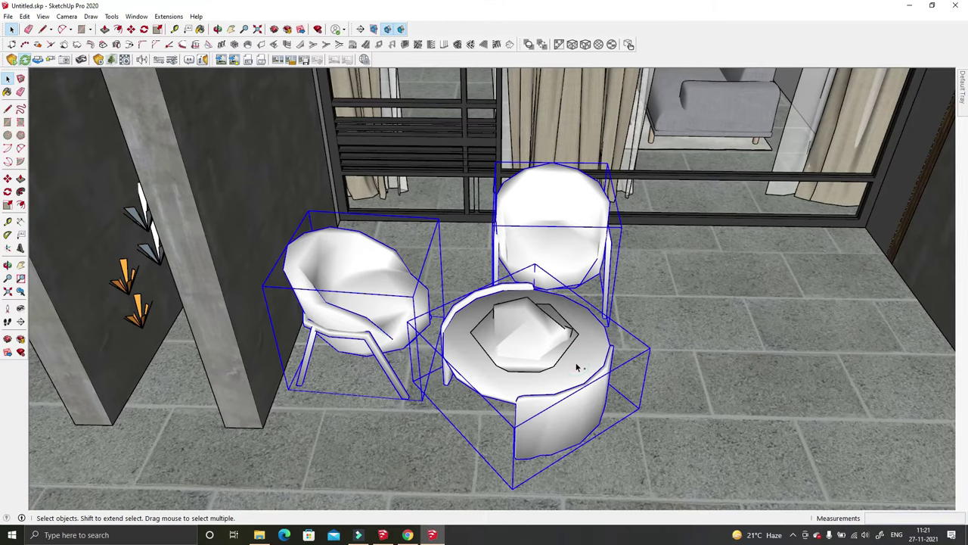
pyautogui.press('Delete')
pyautogui.click(111, 61)
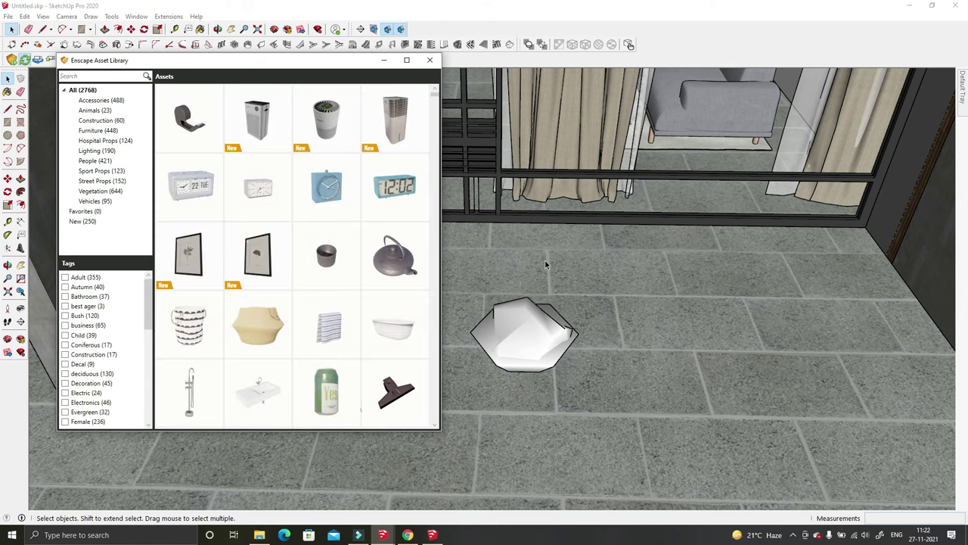
# Step: Choose the round Armchair 21 from the Enscape Furniture assets
pyautogui.scroll(-2, 393, 265)
pyautogui.scroll(-3, 394, 265)
pyautogui.click(100, 130)
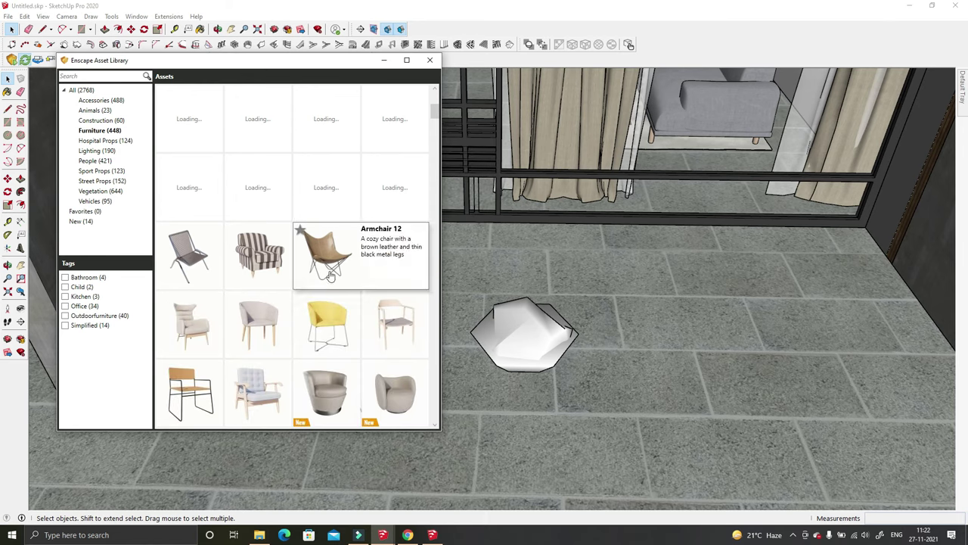
pyautogui.scroll(1, 435, 242)
pyautogui.scroll(-3, 435, 242)
pyautogui.scroll(-2, 435, 242)
pyautogui.scroll(2, 435, 242)
pyautogui.scroll(2, 435, 242)
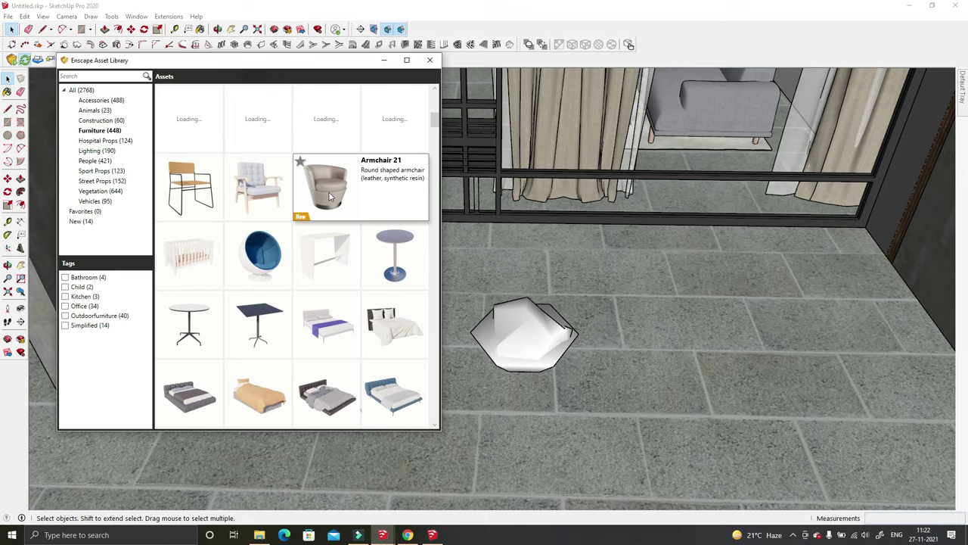
pyautogui.click(325, 198)
# Step: Place the armchair on the patio floor in front of the glass door
pyautogui.scroll(-3, 445, 289)
pyautogui.moveTo(444, 288); pyautogui.dragTo(545, 341, button='middle')
pyautogui.scroll(3, 577, 372)
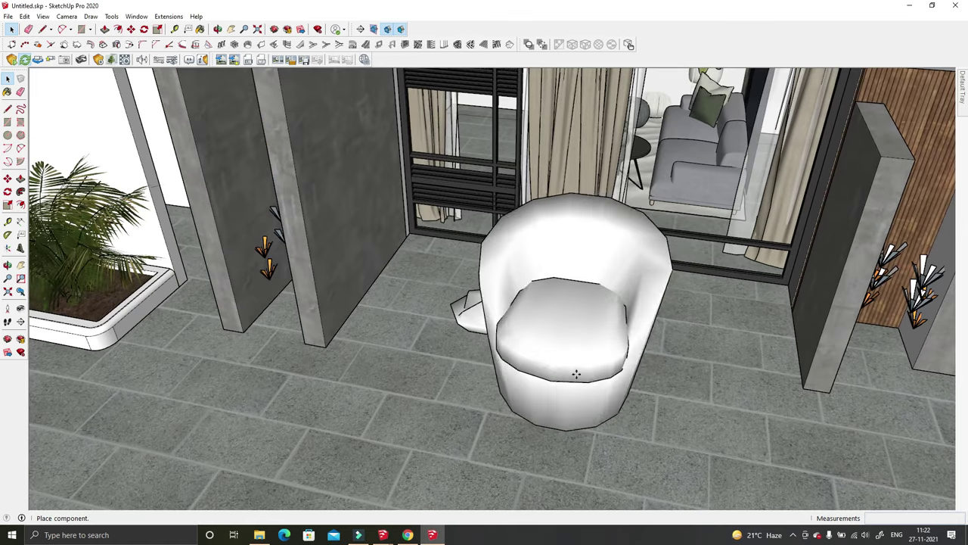
pyautogui.click(604, 322)
# Step: Scale the armchair to about 0.57 and move it beside the small white stool
pyautogui.press('s')
pyautogui.moveTo(710, 205); pyautogui.dragTo(604, 284)
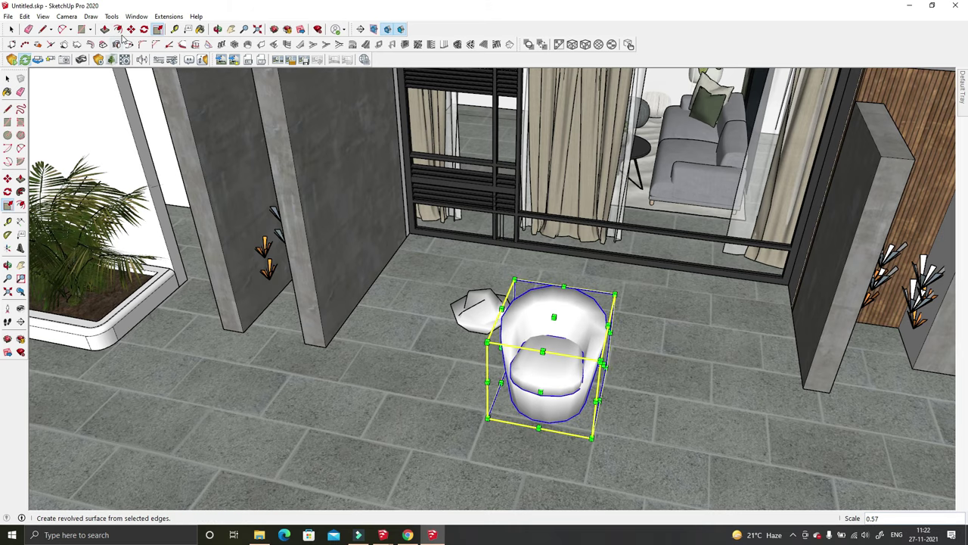
pyautogui.click(131, 29)
pyautogui.moveTo(485, 341); pyautogui.dragTo(530, 356, button='middle')
pyautogui.click(622, 431)
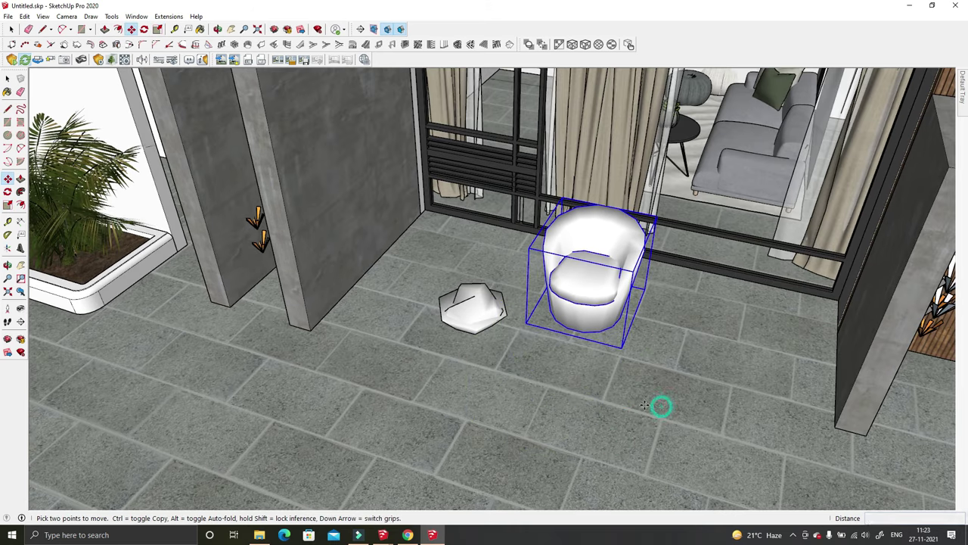
pyautogui.click(546, 377)
# Step: Copy the armchair to its left and rotate the copy
pyautogui.moveTo(547, 376)
pyautogui.mouseDown(button='middle')
pyautogui.moveTo(631, 284)
pyautogui.moveTo(605, 340)
pyautogui.mouseUp(button='middle')
pyautogui.press('ctrl')
pyautogui.click(606, 340)
pyautogui.click(540, 376)
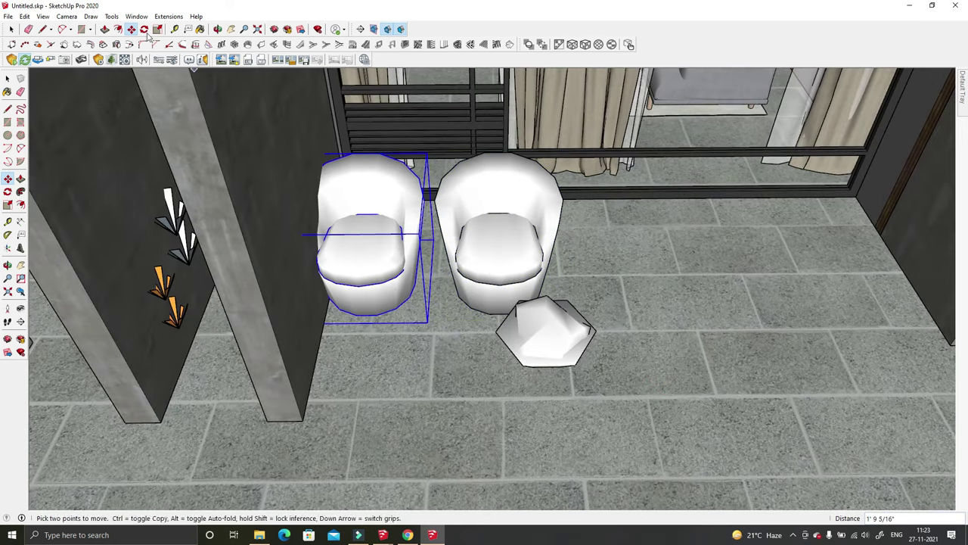
pyautogui.click(145, 29)
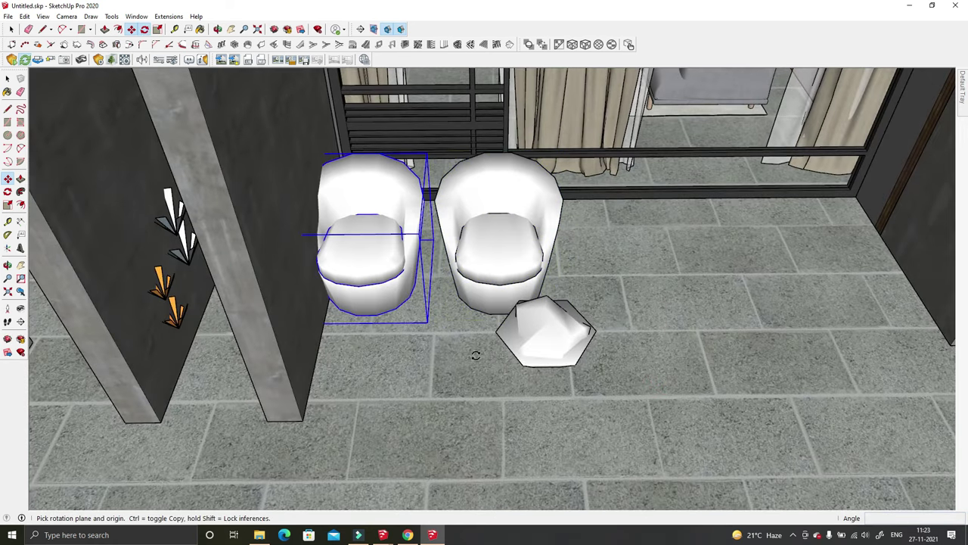
pyautogui.click(437, 339)
pyautogui.click(470, 338)
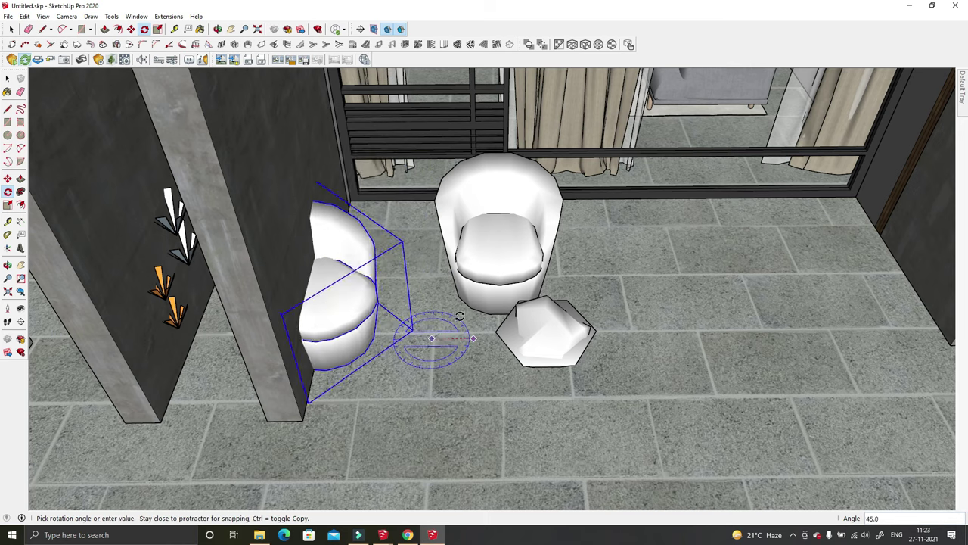
pyautogui.click(446, 355)
# Step: Move the rotated copy next to the wall and reopen the Enscape Asset Library
pyautogui.press('m')
pyautogui.click(467, 370)
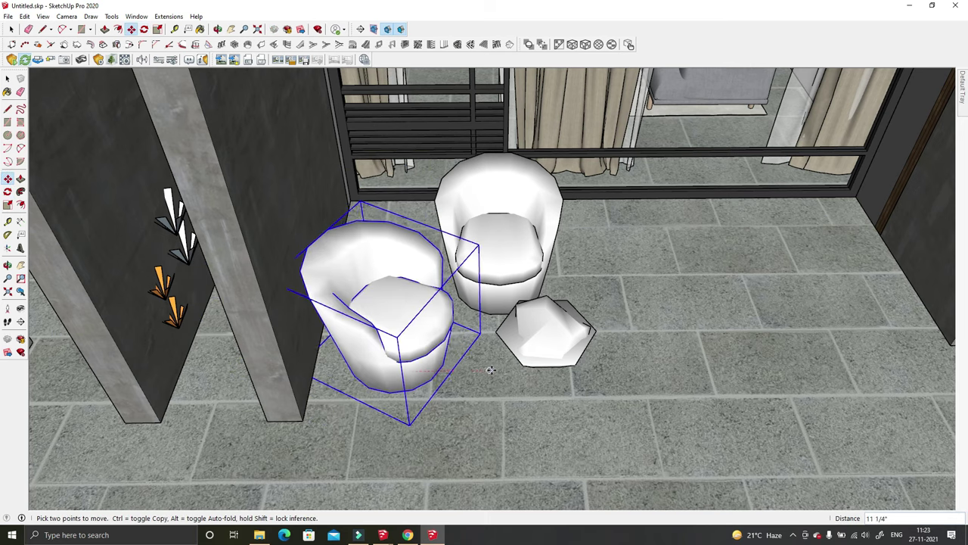
pyautogui.moveTo(495, 372); pyautogui.dragTo(507, 277, button='middle')
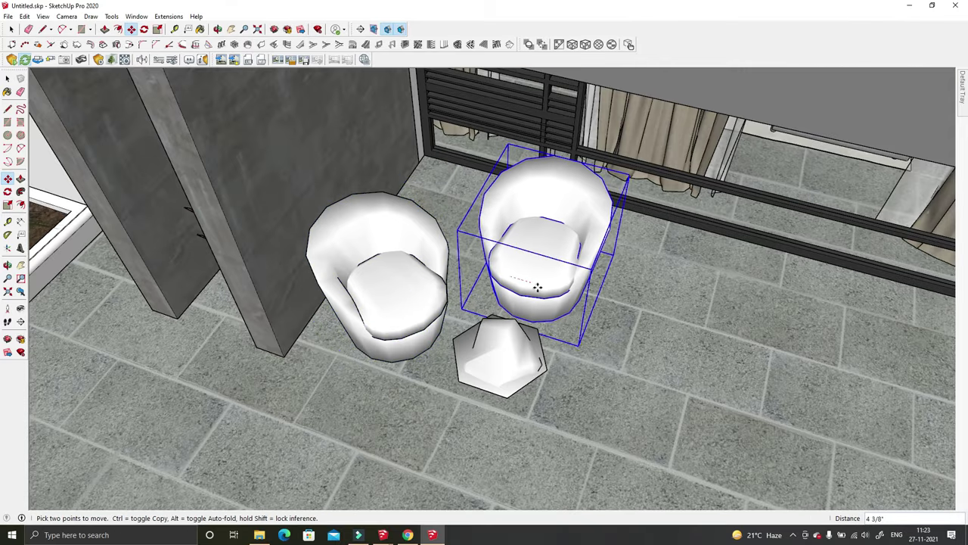
pyautogui.click(552, 287)
pyautogui.click(112, 59)
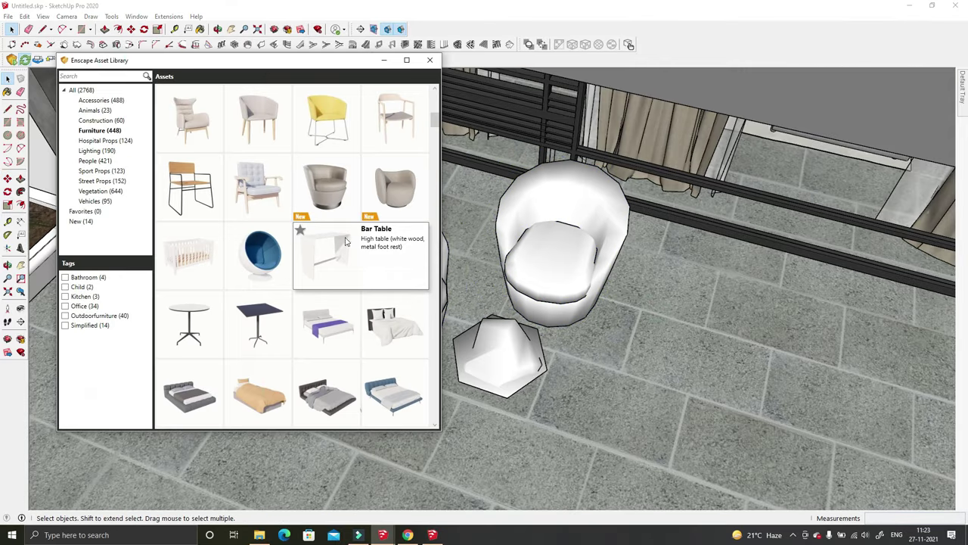
# Step: Browse the Furniture assets and pick a round table asset
pyautogui.scroll(-2, 346, 240)
pyautogui.scroll(-4, 346, 239)
pyautogui.scroll(-4, 346, 238)
pyautogui.scroll(2, 346, 238)
pyautogui.scroll(3, 346, 237)
pyautogui.scroll(-3, 345, 237)
pyautogui.scroll(-4, 346, 237)
pyautogui.scroll(-3, 346, 237)
pyautogui.scroll(2, 346, 237)
pyautogui.scroll(-2, 346, 237)
pyautogui.scroll(1, 433, 162)
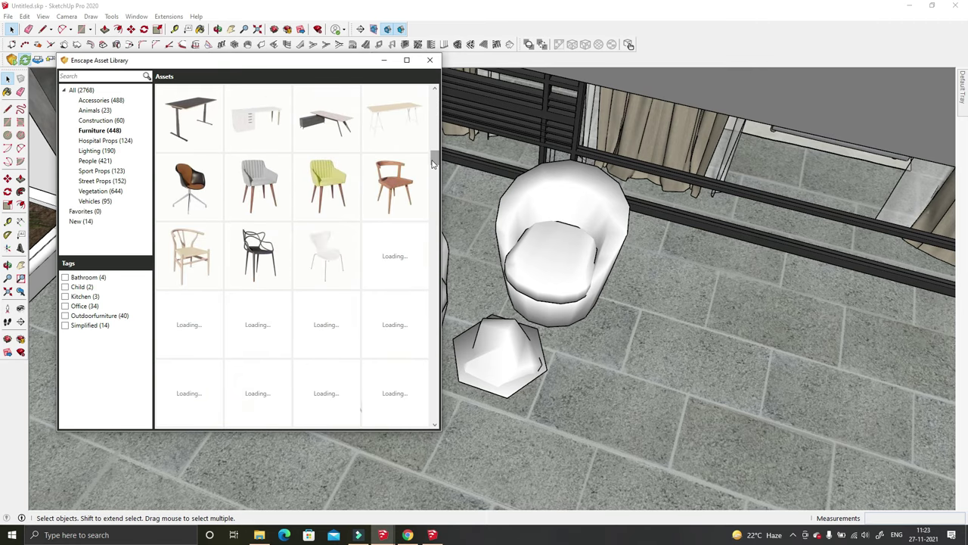
pyautogui.scroll(-1, 432, 162)
pyautogui.scroll(-1, 433, 162)
pyautogui.scroll(-1, 433, 163)
pyautogui.scroll(-1, 432, 162)
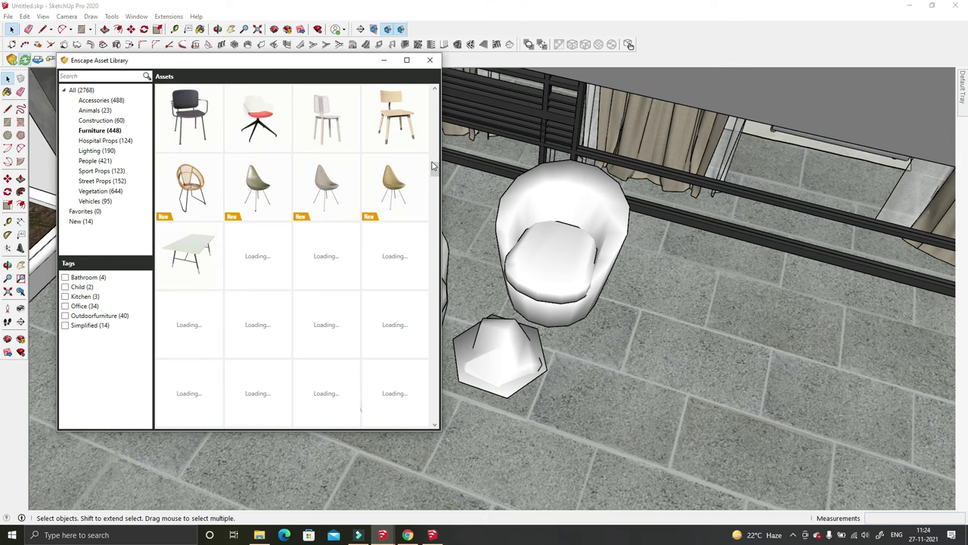
pyautogui.scroll(-2, 433, 165)
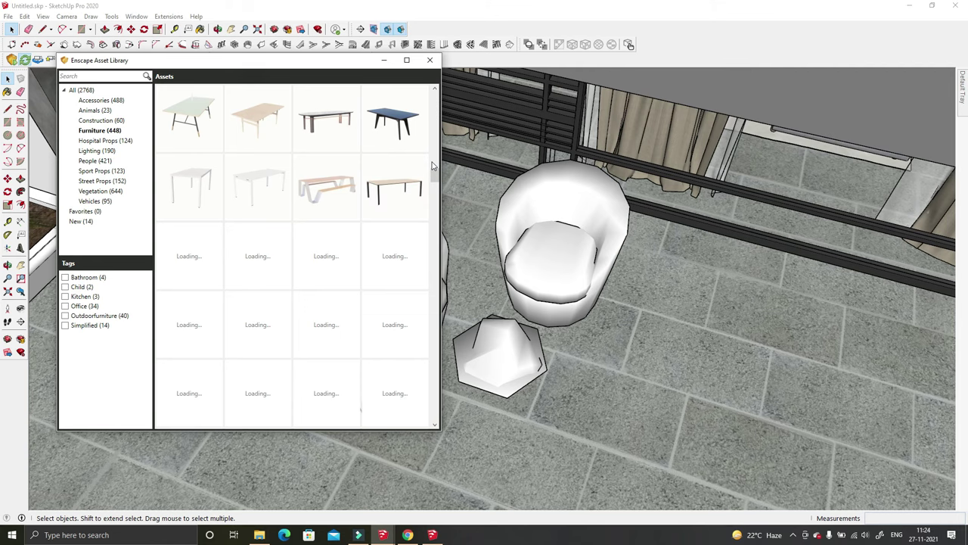
pyautogui.scroll(-3, 433, 165)
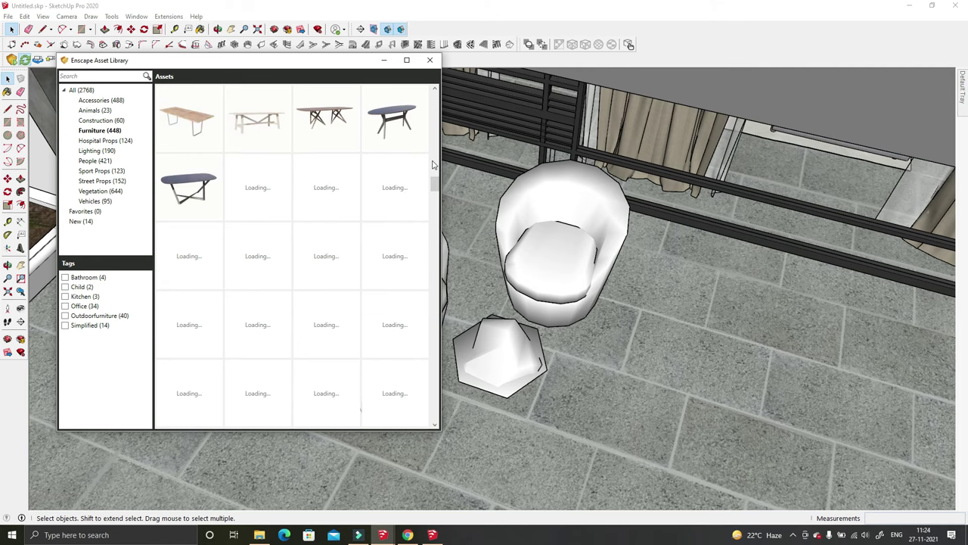
pyautogui.scroll(-1, 433, 165)
pyautogui.scroll(-1, 432, 165)
pyautogui.scroll(-1, 433, 165)
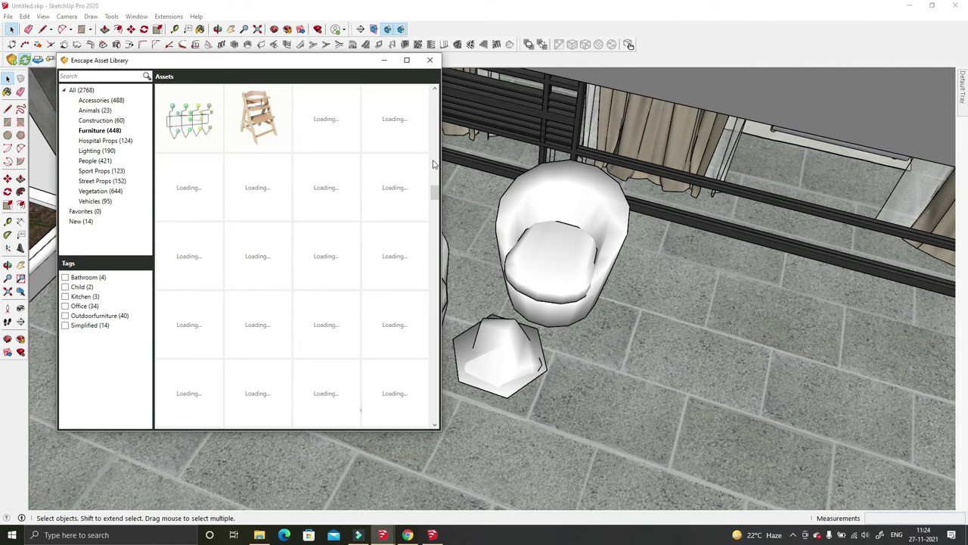
pyautogui.scroll(1, 433, 165)
pyautogui.scroll(-1, 432, 165)
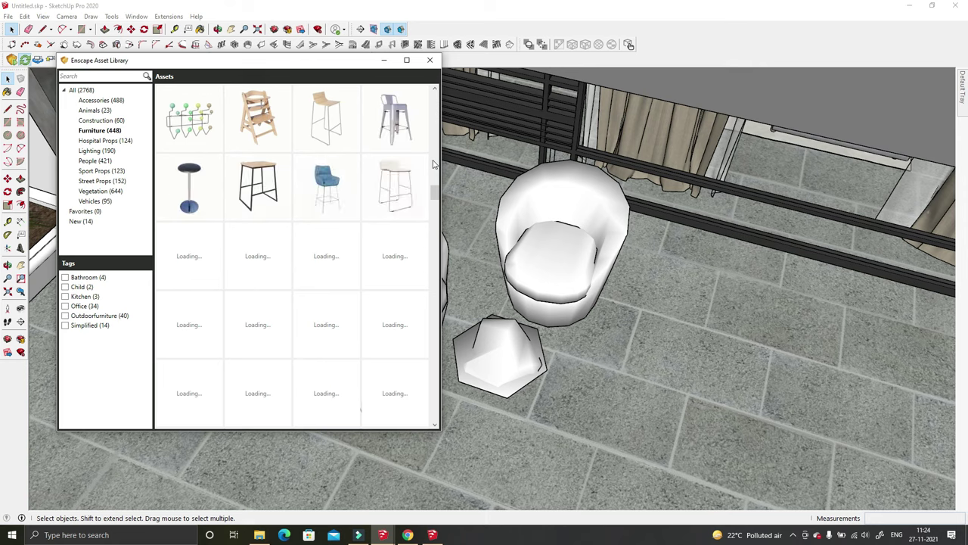
pyautogui.scroll(-1, 433, 165)
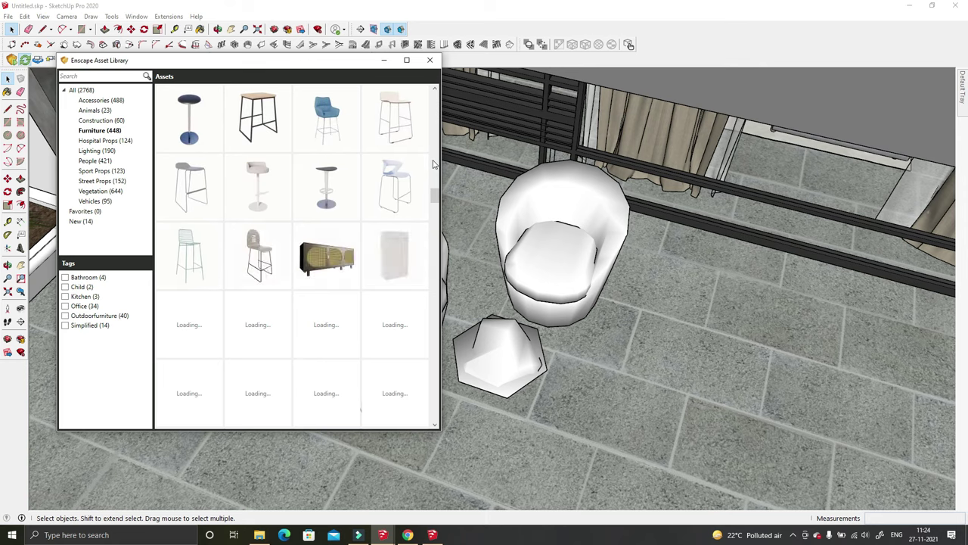
pyautogui.scroll(-1, 433, 165)
pyautogui.scroll(-3, 433, 165)
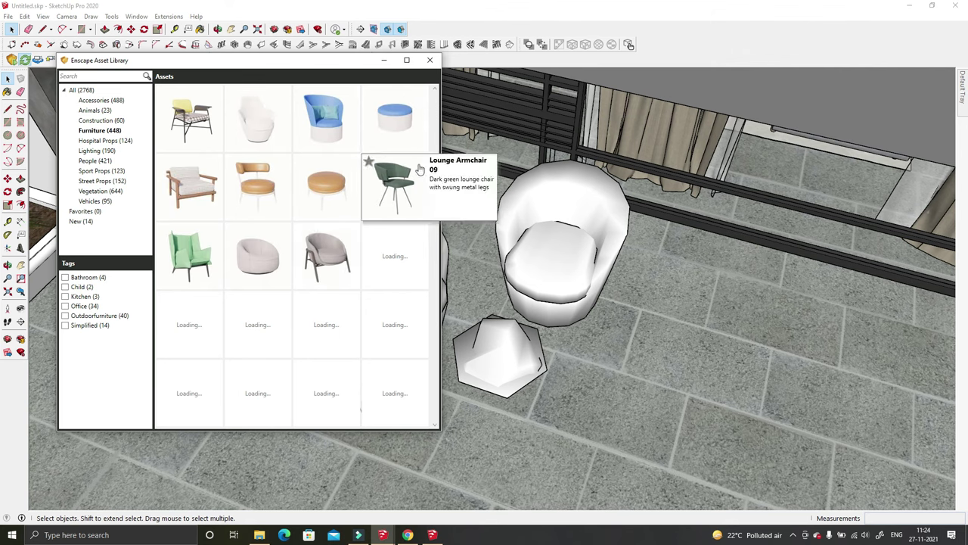
pyautogui.click(333, 197)
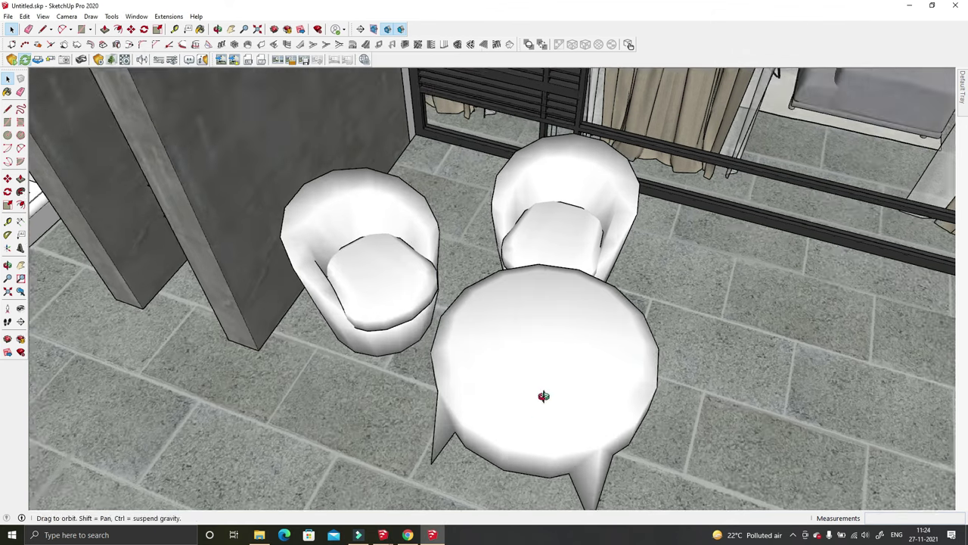
# Step: Reopen the Asset Library and scroll down to the outdoor couch tables, including Outdoor Couch Table 04
pyautogui.click(114, 60)
pyautogui.scroll(1, 306, 235)
pyautogui.scroll(-2, 306, 235)
pyautogui.scroll(-3, 306, 234)
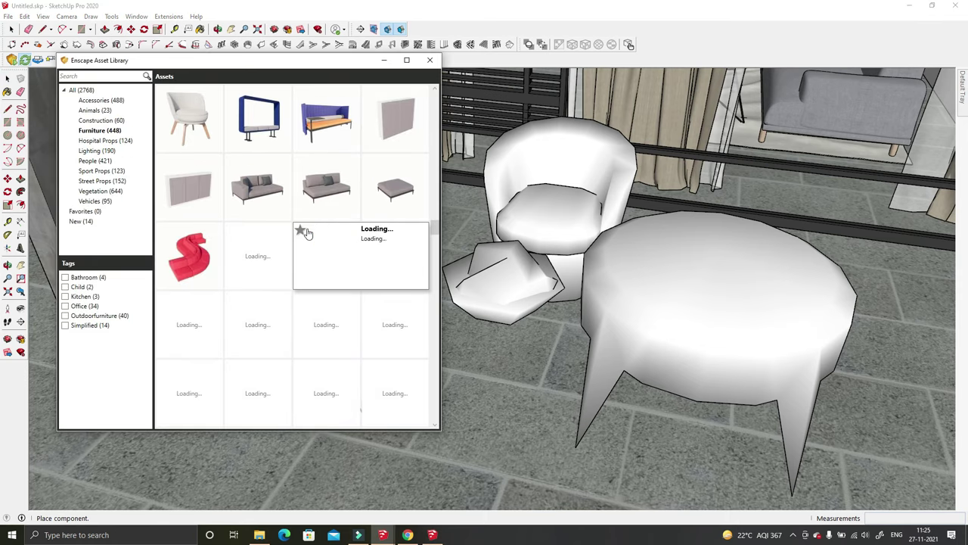
pyautogui.scroll(-1, 308, 231)
pyautogui.scroll(-2, 308, 231)
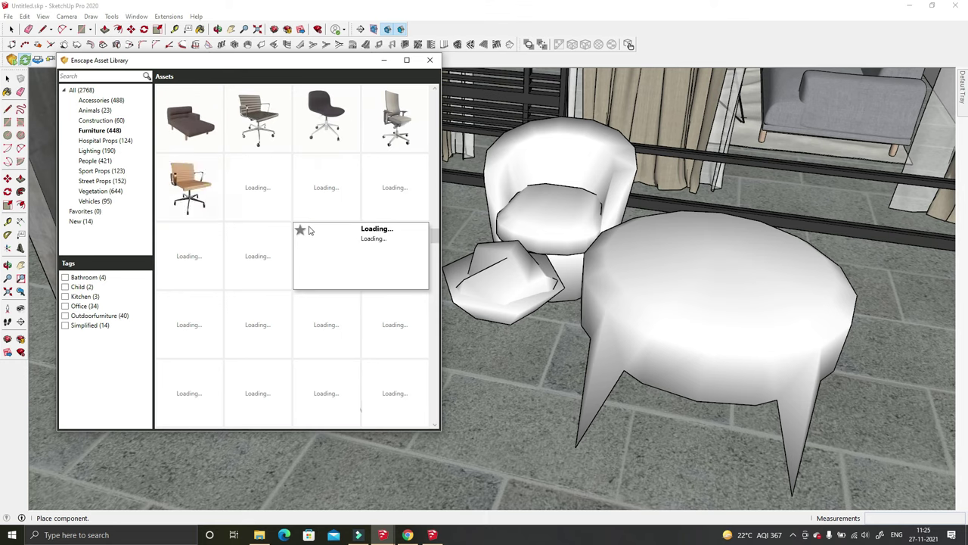
pyautogui.scroll(-1, 308, 230)
pyautogui.scroll(2, 308, 230)
pyautogui.scroll(-2, 309, 225)
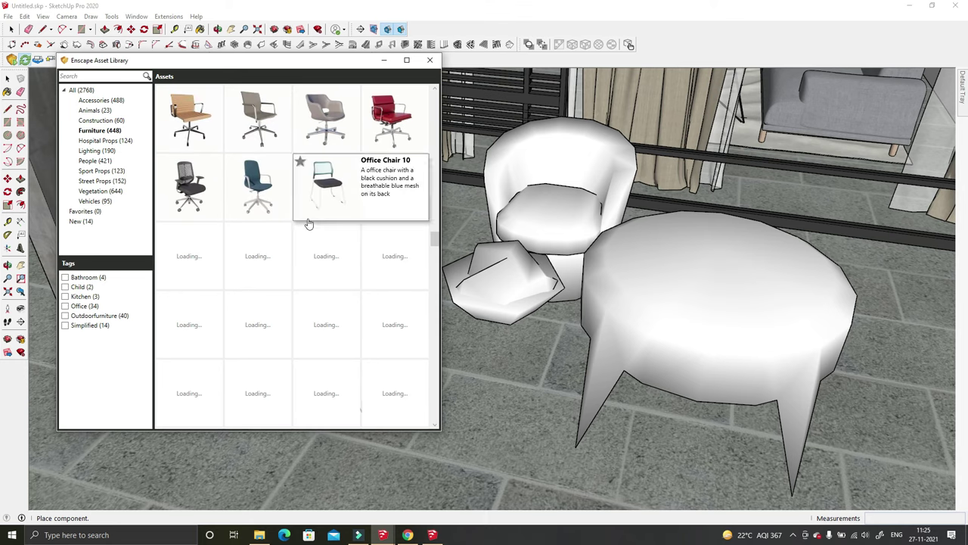
pyautogui.scroll(-1, 309, 223)
pyautogui.scroll(-1, 423, 226)
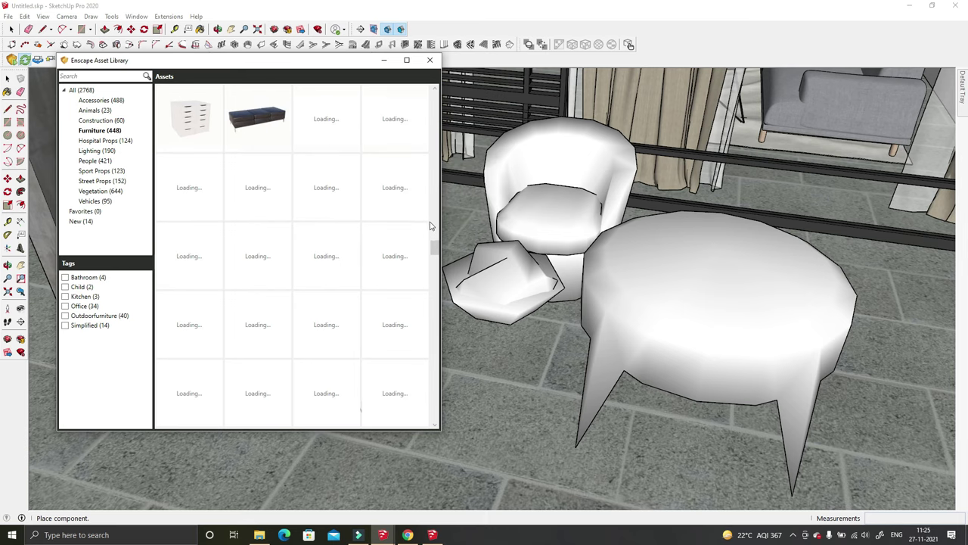
pyautogui.scroll(-1, 401, 190)
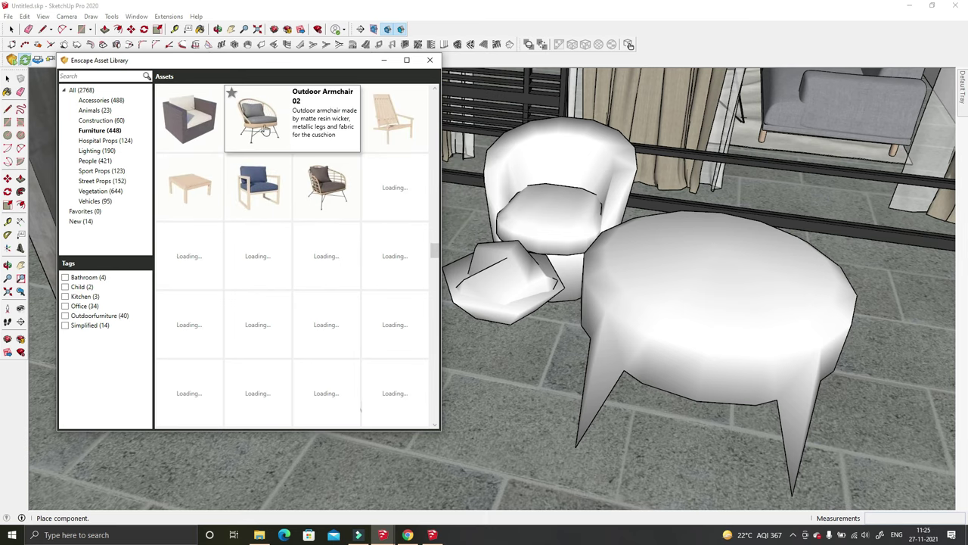
pyautogui.scroll(2, 329, 174)
pyautogui.scroll(-4, 329, 173)
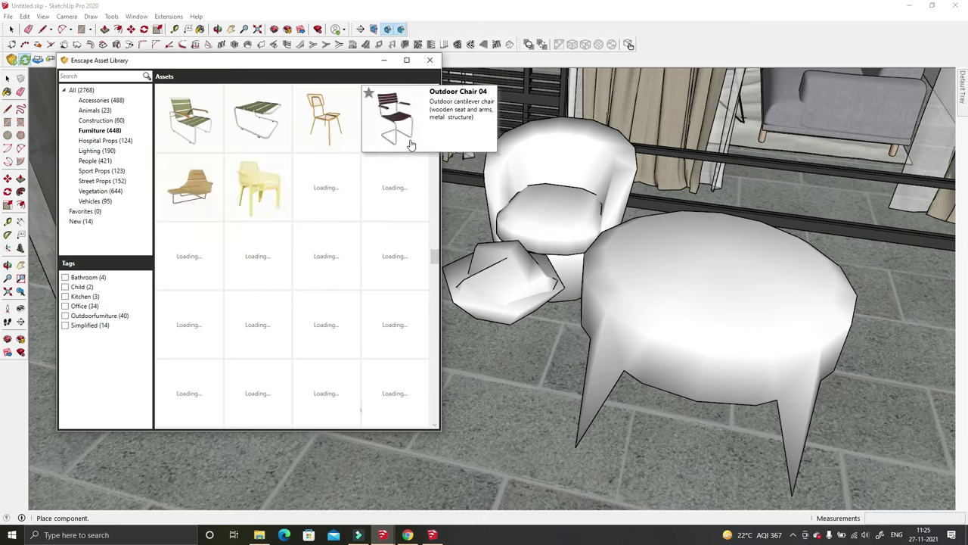
pyautogui.scroll(-2, 409, 140)
pyautogui.moveTo(395, 120)
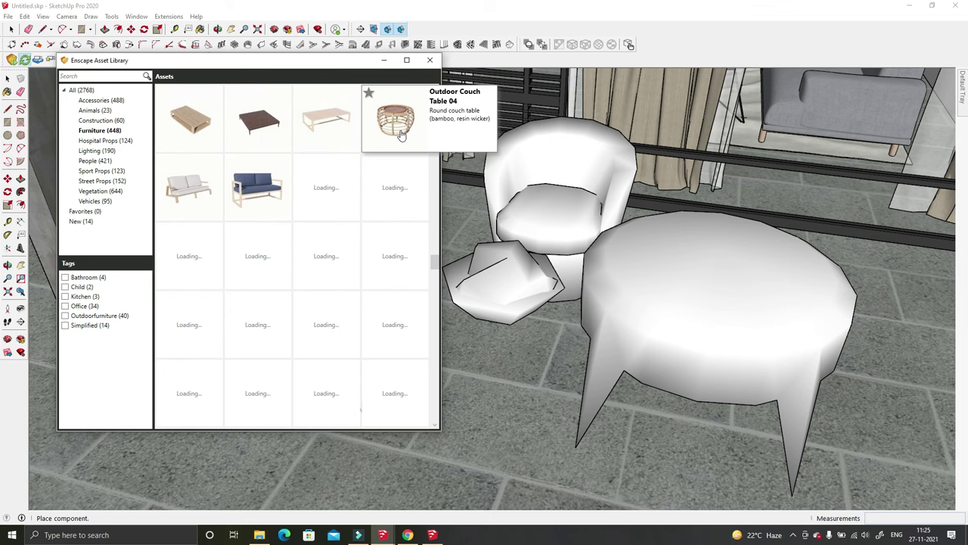
# Step: Place Outdoor Couch Table 04 and flatten it to about 0.62 height
pyautogui.click(401, 135)
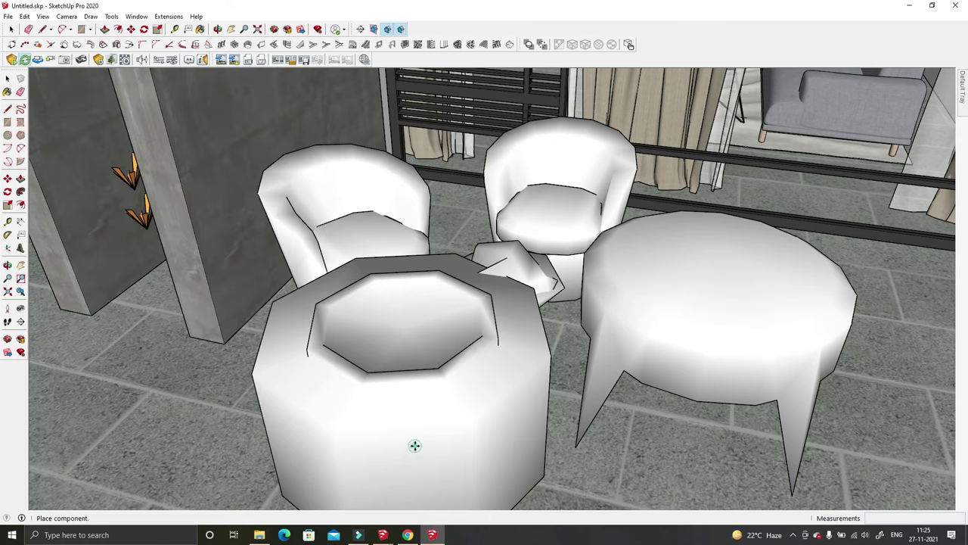
pyautogui.click(382, 503)
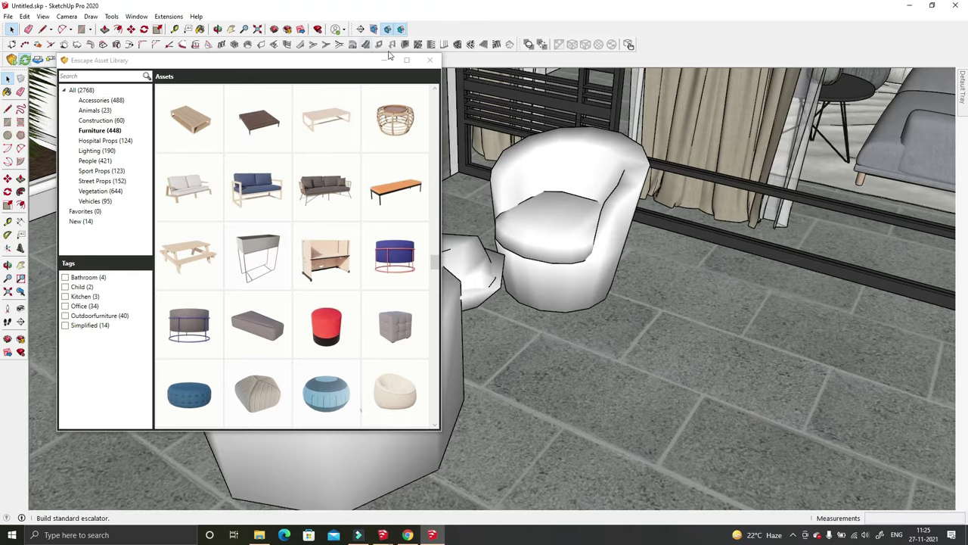
pyautogui.click(344, 342)
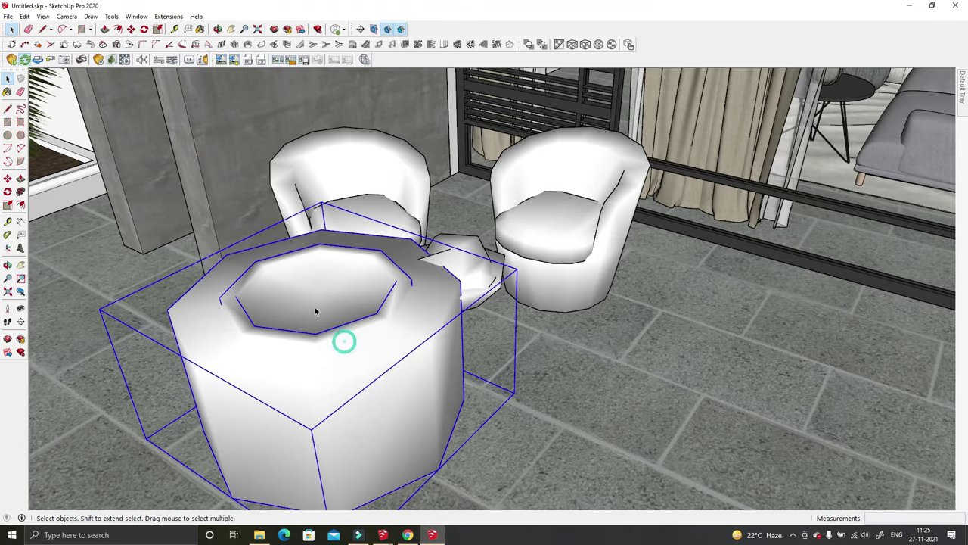
pyautogui.moveTo(317, 282); pyautogui.dragTo(325, 339)
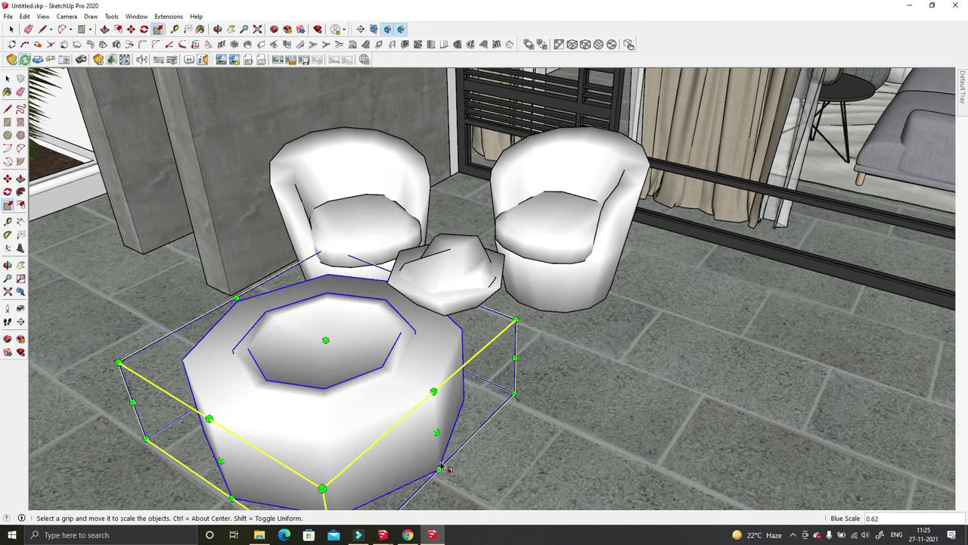
# Step: Shrink the table to about 0.68 and set it between the armchairs
pyautogui.press('m')
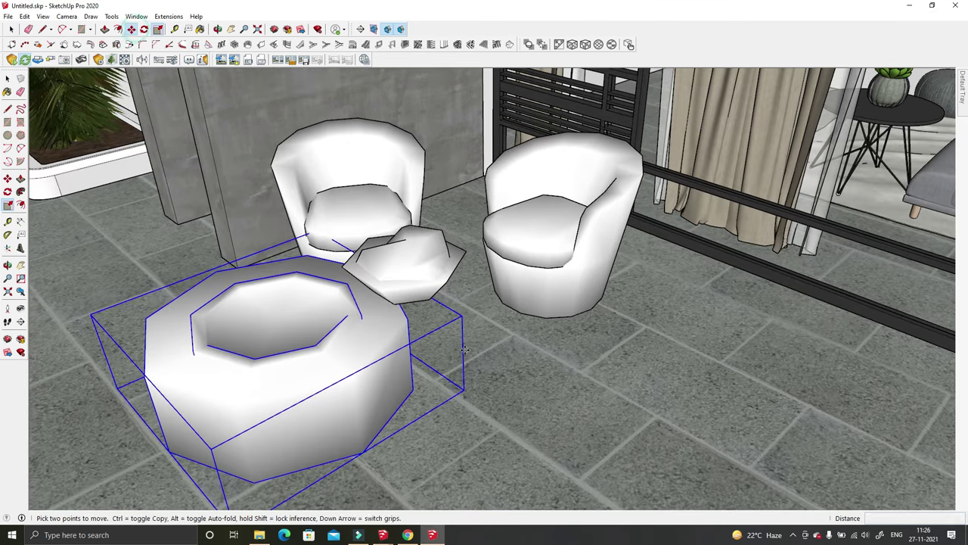
pyautogui.click(446, 409)
pyautogui.press('s')
pyautogui.moveTo(76, 264); pyautogui.dragTo(202, 304)
pyautogui.press('m')
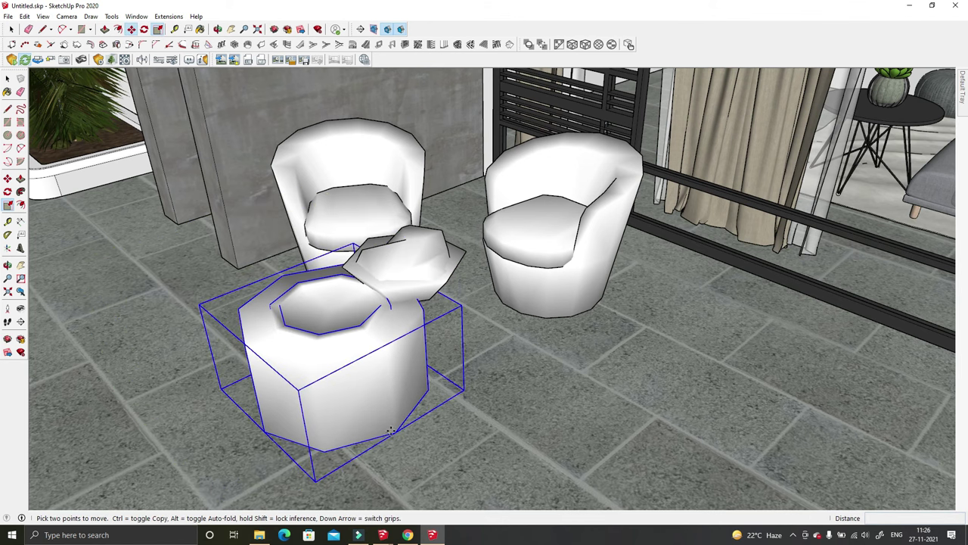
pyautogui.click(484, 390)
pyautogui.moveTo(484, 390); pyautogui.dragTo(496, 321, button='middle')
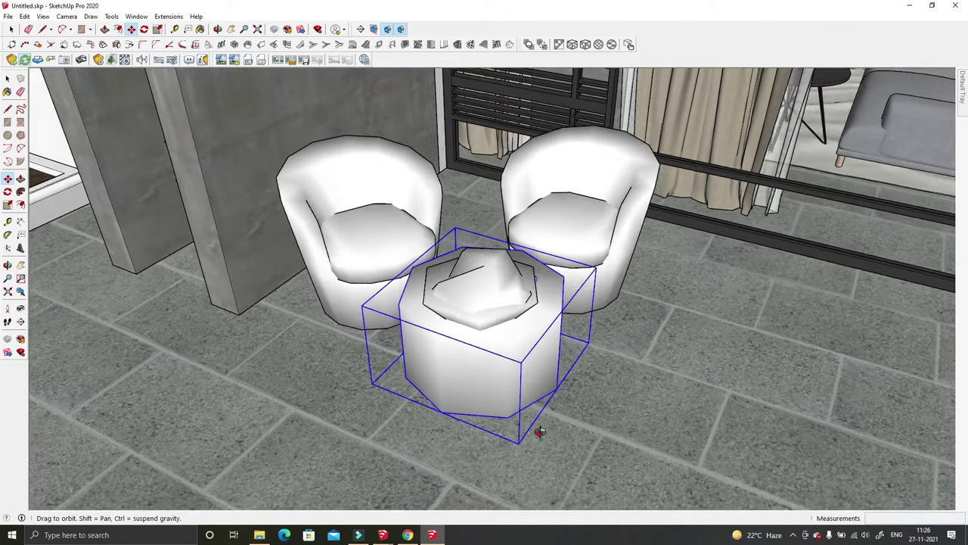
# Step: Rescale the table uniformly to about 0.82
pyautogui.press('space')
pyautogui.scroll(3, 496, 321)
pyautogui.press('s')
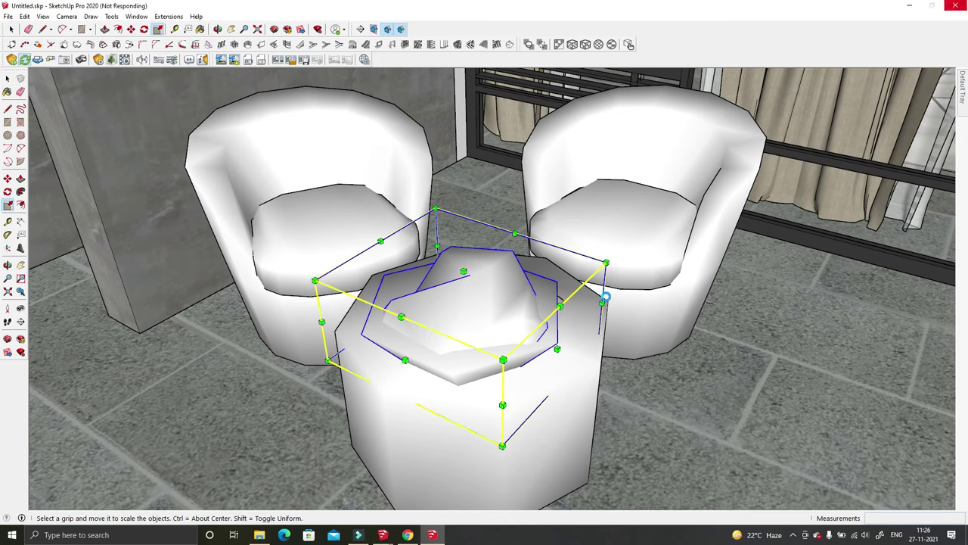
pyautogui.click(606, 264)
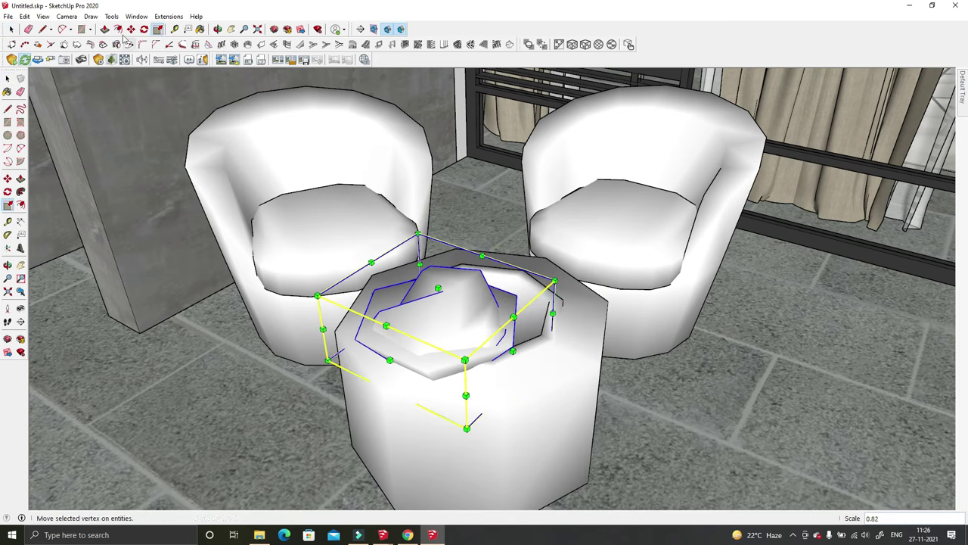
pyautogui.click(130, 28)
pyautogui.moveTo(529, 378); pyautogui.dragTo(588, 422, button='middle')
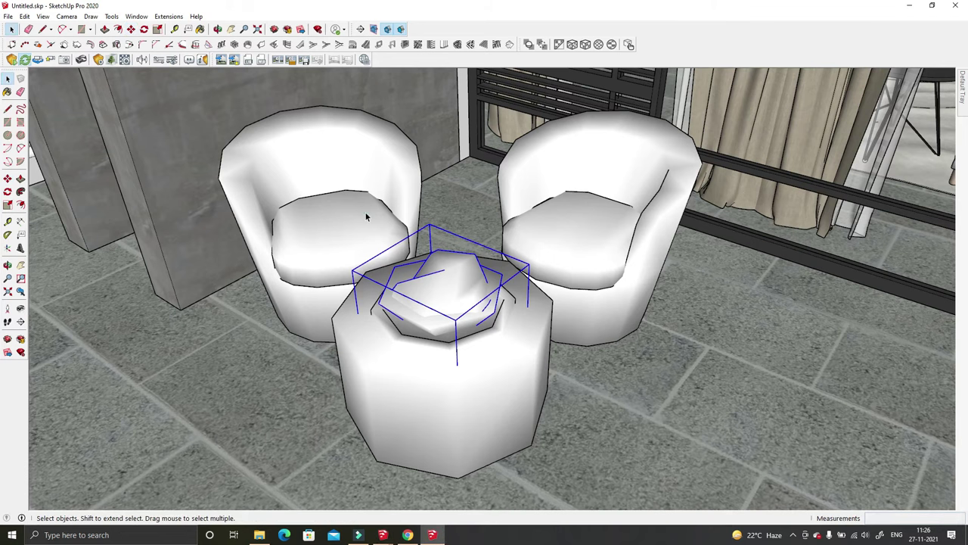
# Step: Delete the old white armchairs and pick a rounded lounge armchair from the Enscape library
pyautogui.press('Delete')
pyautogui.click(111, 60)
pyautogui.scroll(3, 302, 249)
pyautogui.scroll(3, 341, 250)
pyautogui.scroll(-5, 363, 250)
pyautogui.scroll(1, 314, 259)
pyautogui.scroll(-5, 317, 268)
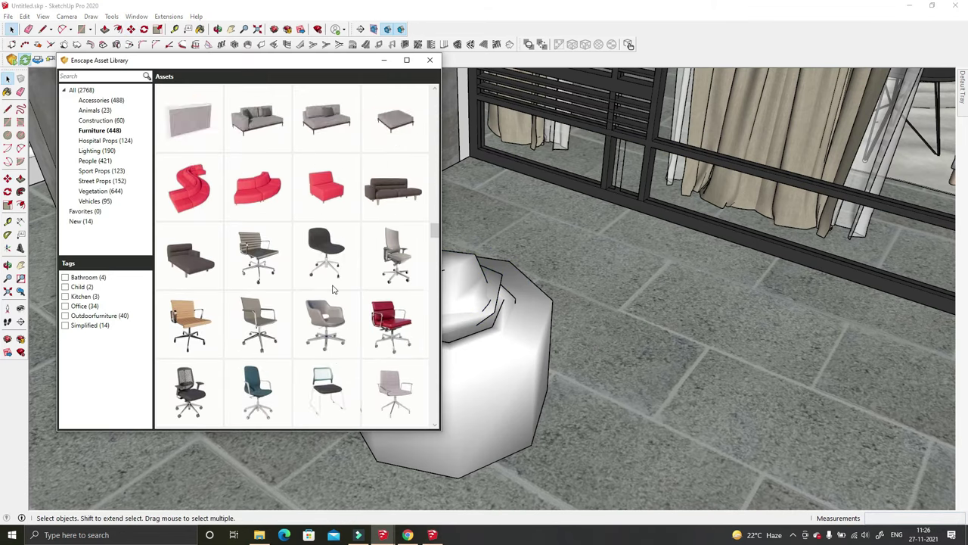
pyautogui.scroll(-5, 333, 289)
pyautogui.click(274, 195)
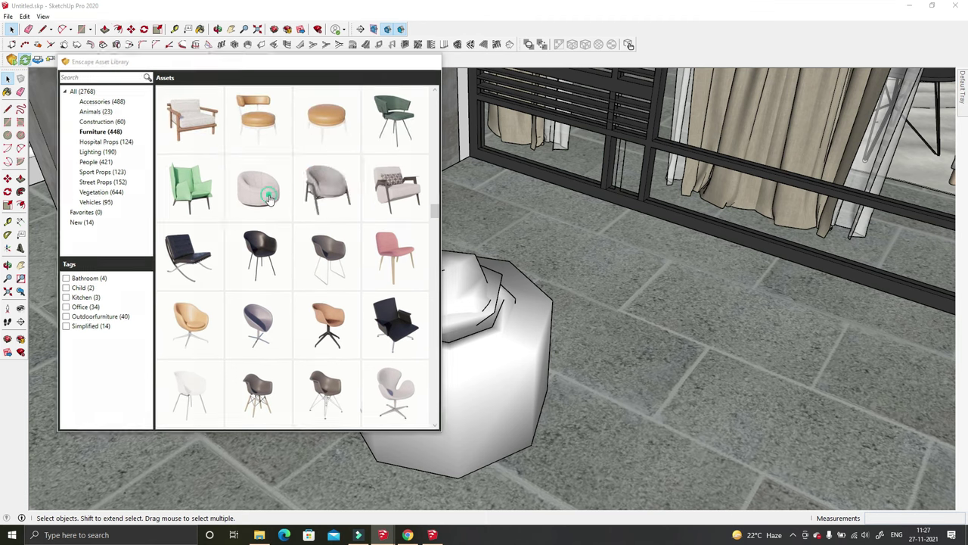
# Step: Place the lounge armchair beside the table and scale it to about 0.61
pyautogui.scroll(-3, 408, 242)
pyautogui.scroll(1, 435, 261)
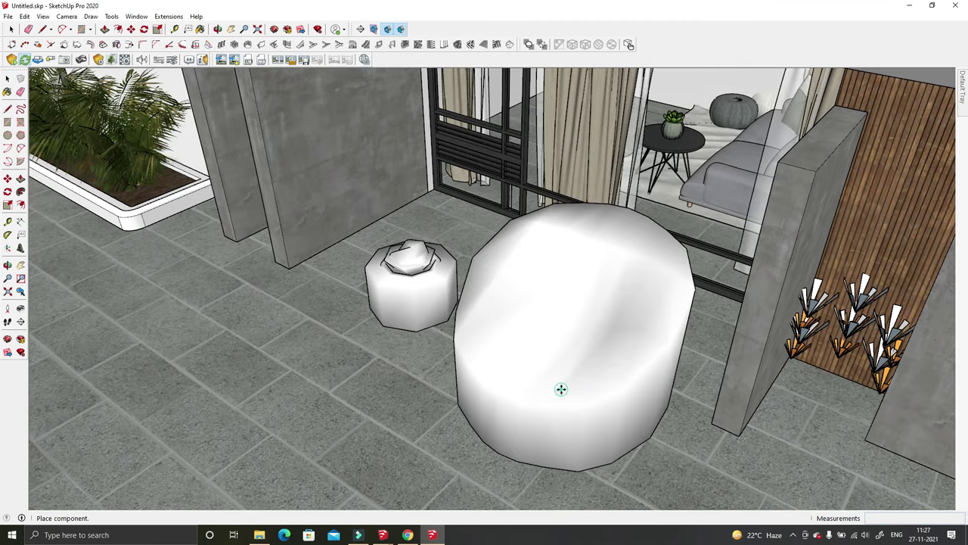
pyautogui.click(600, 304)
pyautogui.click(157, 29)
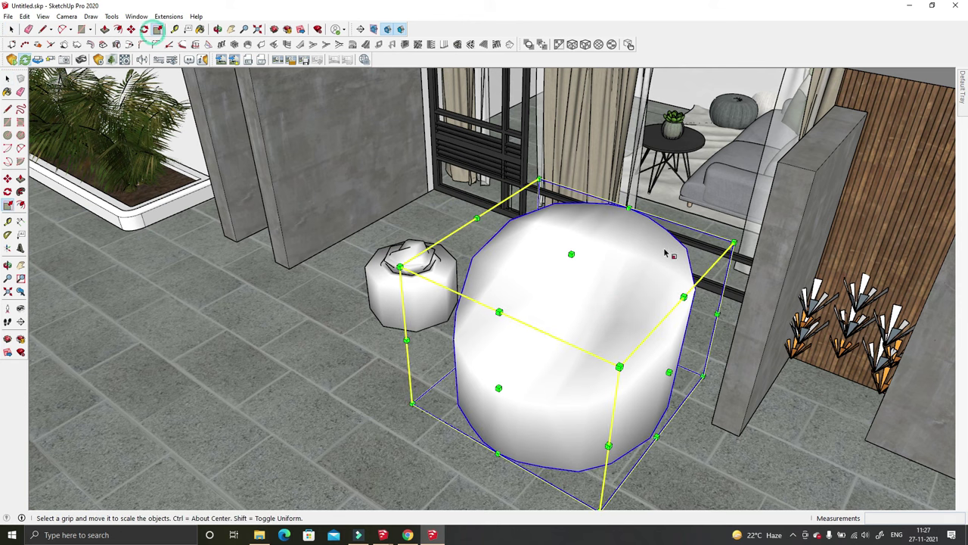
pyautogui.moveTo(657, 247); pyautogui.dragTo(597, 305)
# Step: Move the lounge armchair into position beside the rattan table
pyautogui.click(131, 29)
pyautogui.moveTo(656, 360); pyautogui.dragTo(709, 414, button='middle')
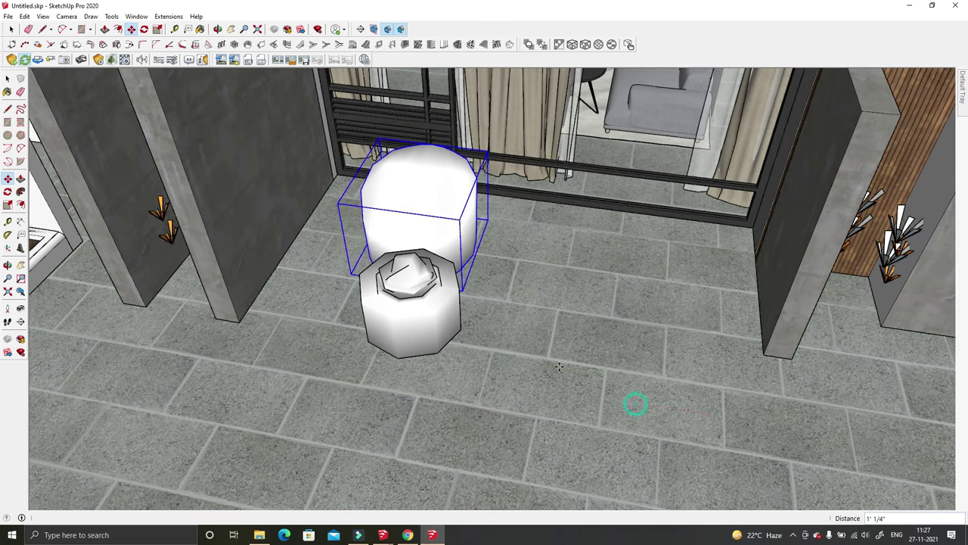
pyautogui.moveTo(640, 405); pyautogui.dragTo(450, 309, button='middle')
pyautogui.press('space')
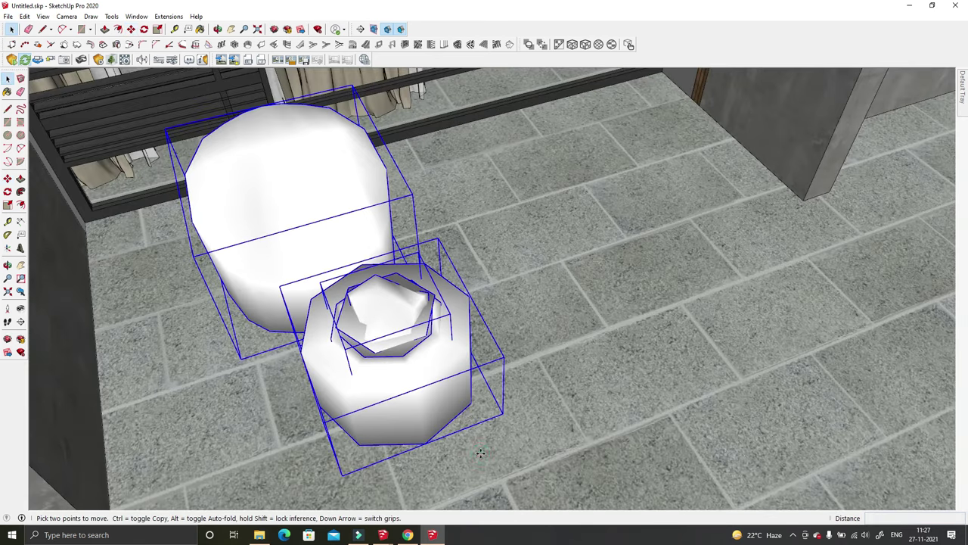
pyautogui.click(480, 452)
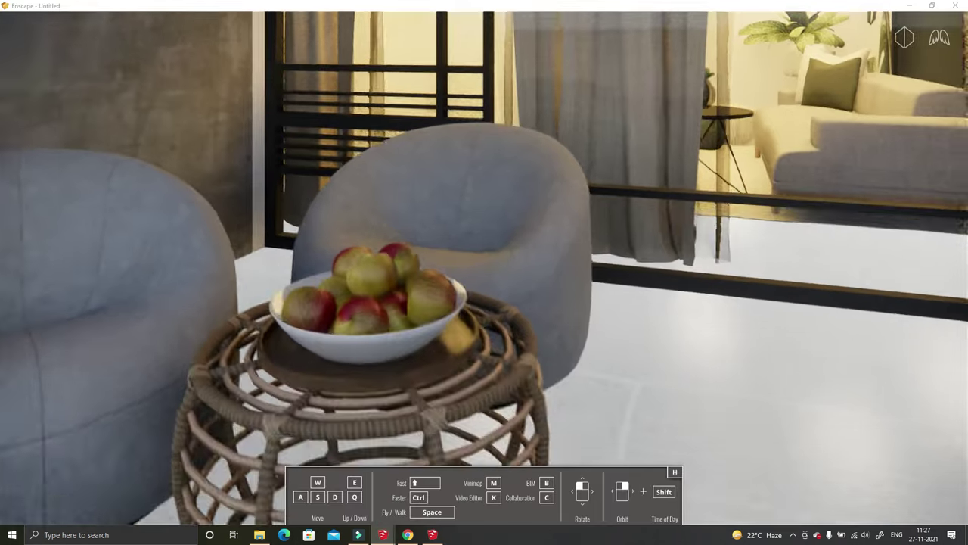
pyautogui.scroll(-10, 499, 306)
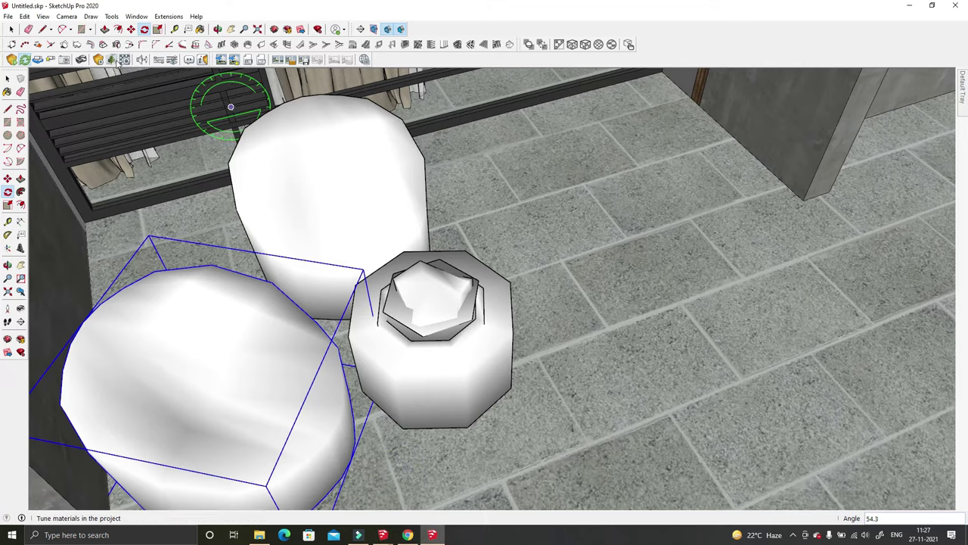
# Step: Place a grey lounge armchair from the Enscape Asset Library on the terrace and check the render
pyautogui.click(111, 59)
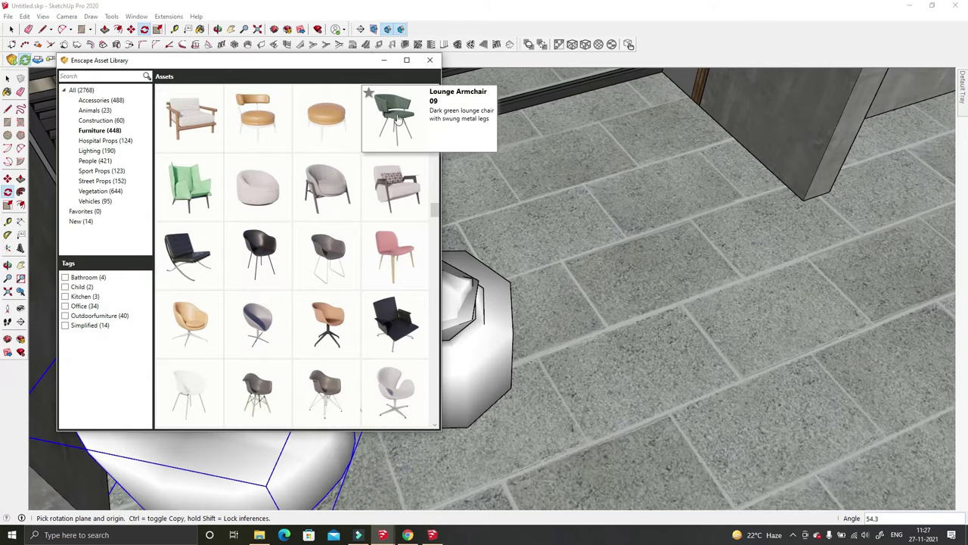
pyautogui.click(329, 200)
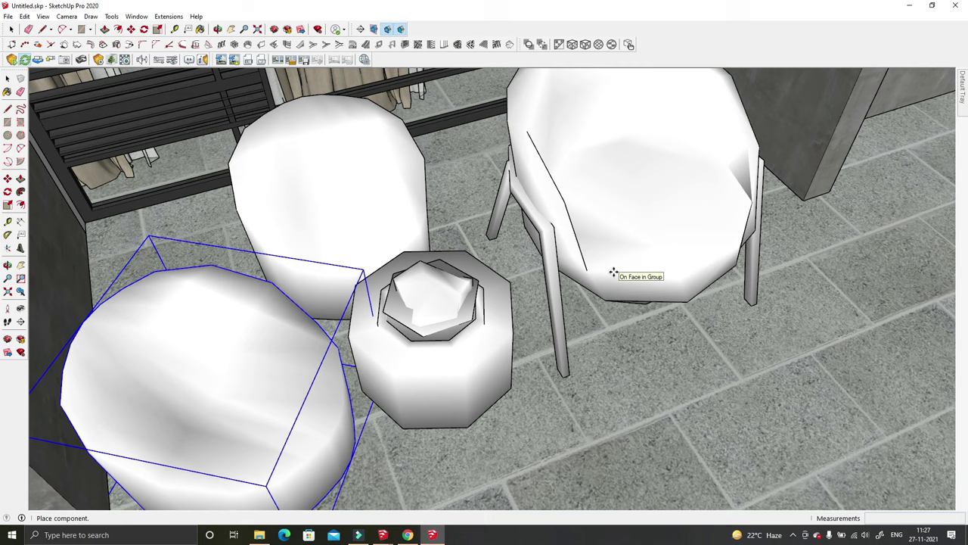
pyautogui.click(619, 272)
pyautogui.moveTo(359, 535)
pyautogui.click(344, 488)
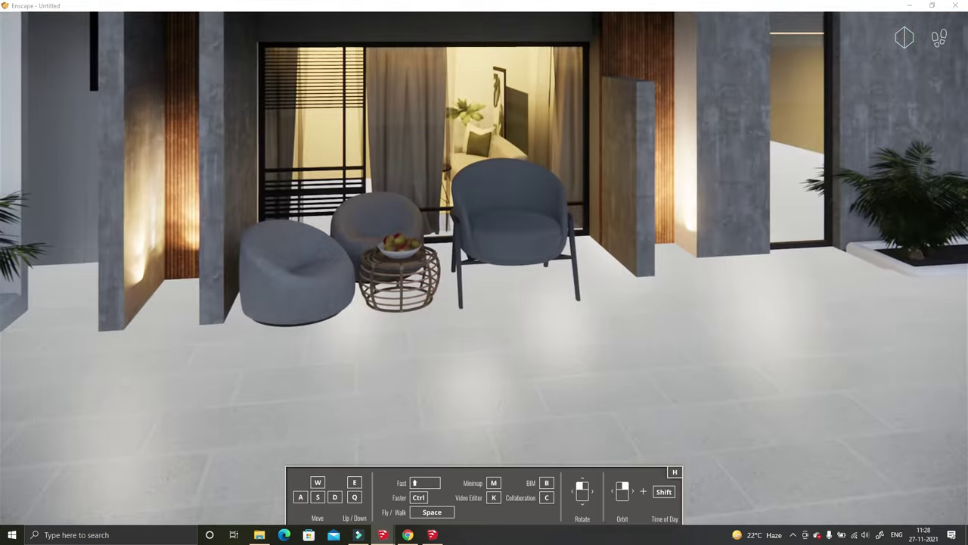
pyautogui.click(429, 535)
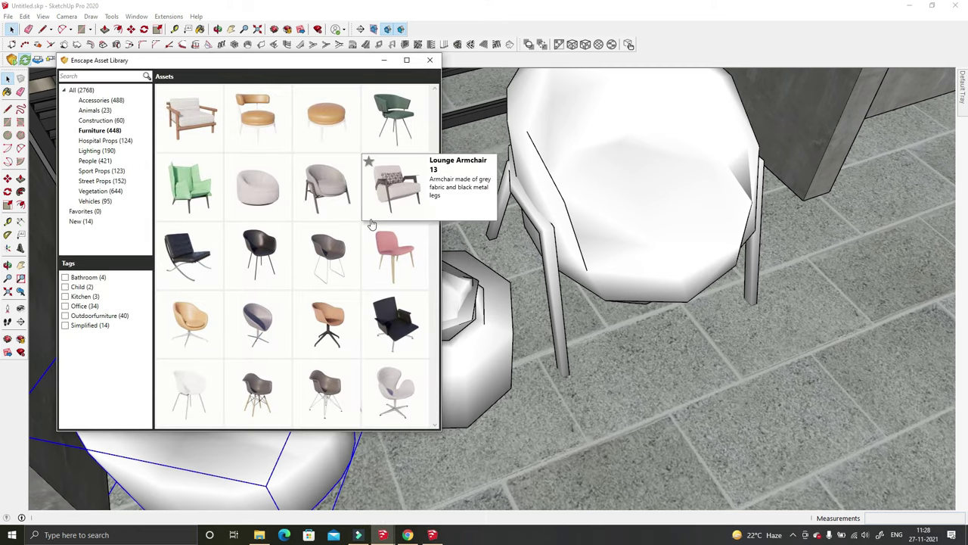
# Step: Find a dark shell chair on wooden legs in the library, place it, and check the render
pyautogui.scroll(-5, 370, 304)
pyautogui.scroll(-5, 370, 304)
pyautogui.scroll(-5, 370, 304)
pyautogui.scroll(-5, 370, 304)
pyautogui.scroll(5, 370, 304)
pyautogui.scroll(5, 370, 304)
pyautogui.scroll(5, 370, 304)
pyautogui.scroll(3, 371, 303)
pyautogui.scroll(3, 371, 302)
pyautogui.scroll(3, 371, 303)
pyautogui.scroll(3, 371, 302)
pyautogui.scroll(3, 382, 352)
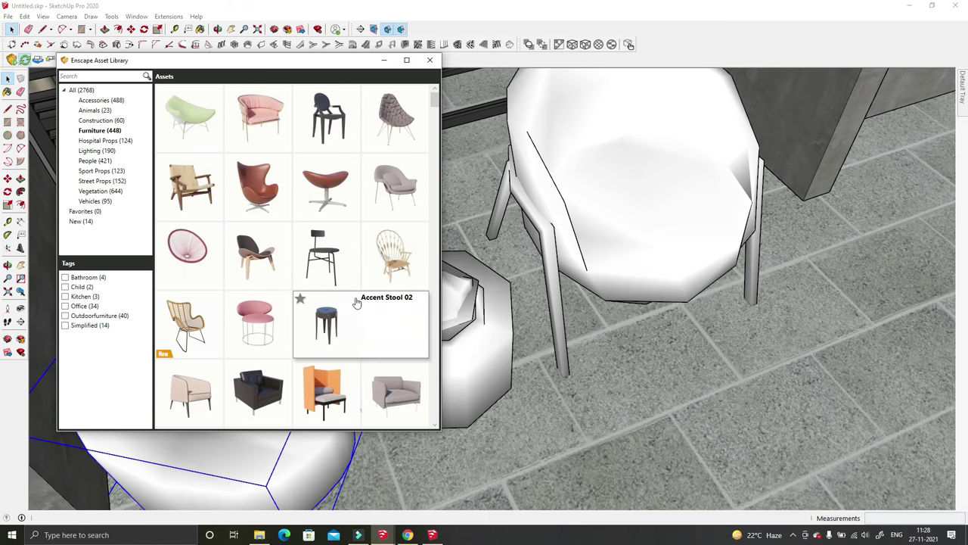
pyautogui.click(276, 275)
pyautogui.scroll(-2, 276, 264)
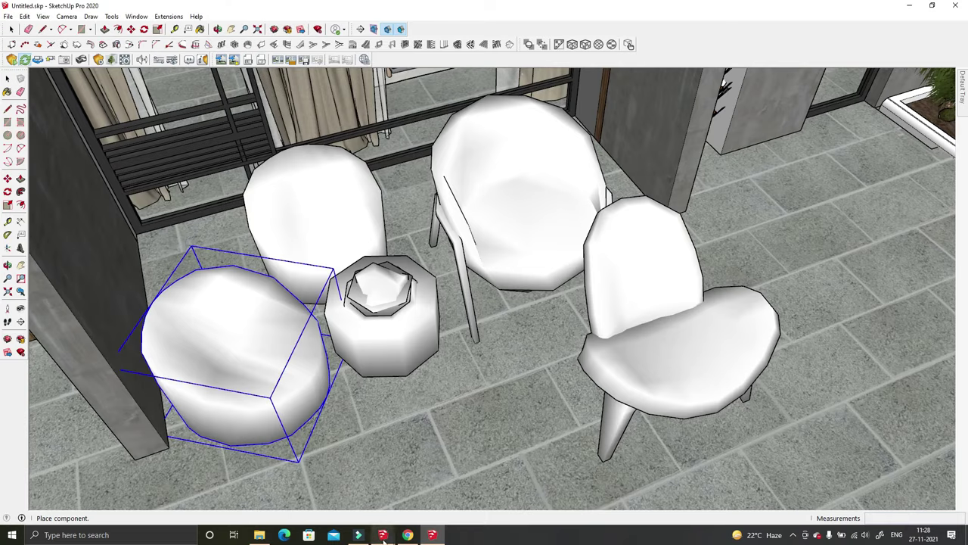
pyautogui.moveTo(359, 535)
pyautogui.click(394, 480)
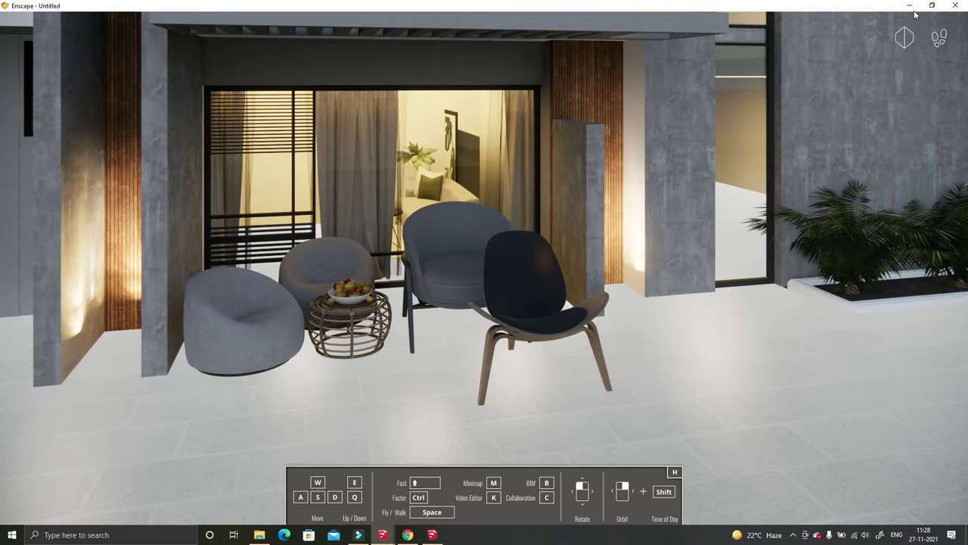
pyautogui.click(915, 13)
# Step: Delete the armchairs and pouf, then scale the shell chair to 0.83 and move it beside the stool
pyautogui.press('Delete')
pyautogui.click(589, 347)
pyautogui.click(156, 29)
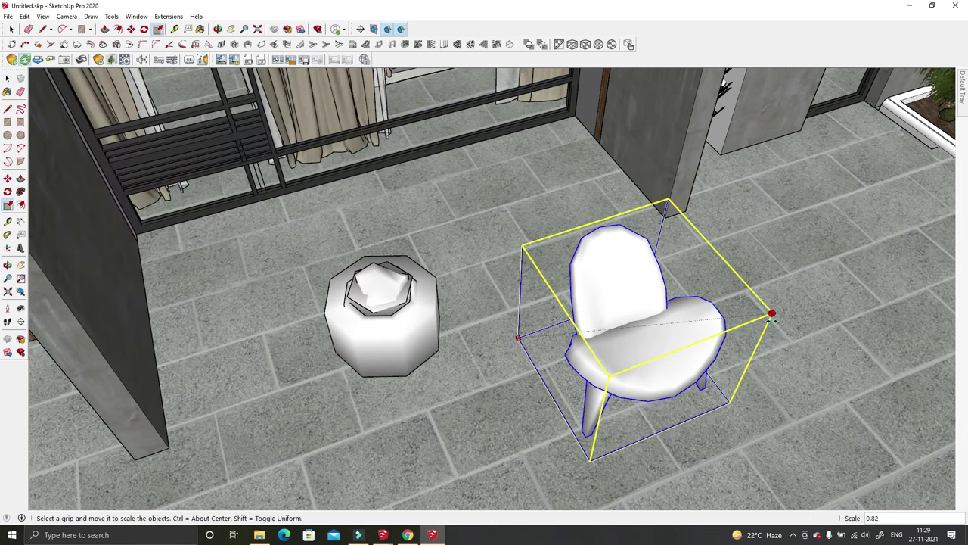
pyautogui.moveTo(774, 315); pyautogui.dragTo(503, 372, button='middle')
pyautogui.moveTo(501, 369); pyautogui.dragTo(488, 353)
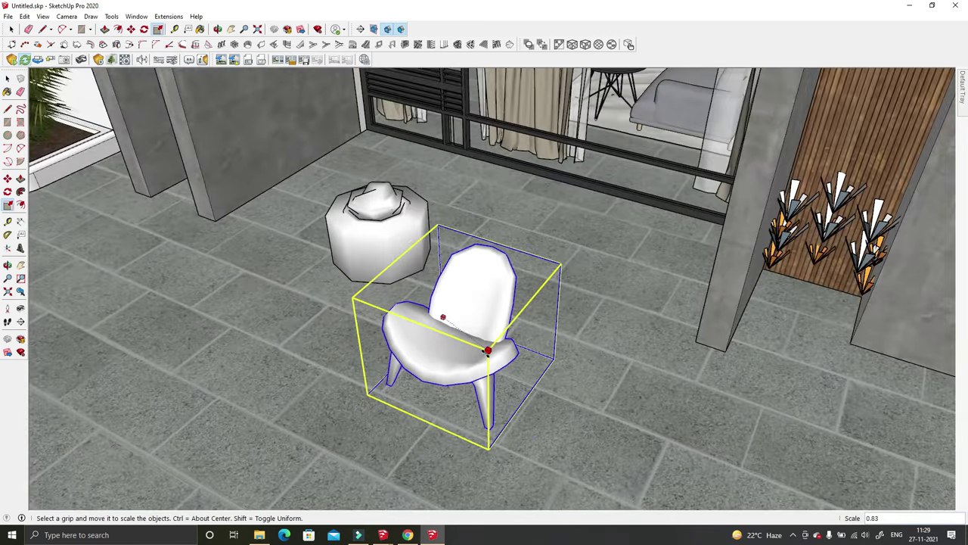
pyautogui.click(131, 29)
pyautogui.moveTo(631, 301); pyautogui.dragTo(633, 346, button='middle')
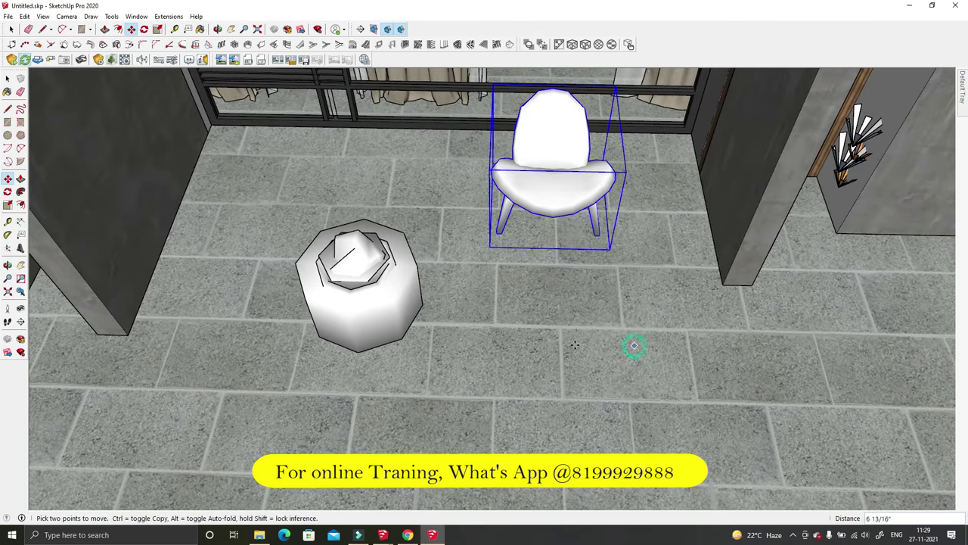
pyautogui.click(438, 345)
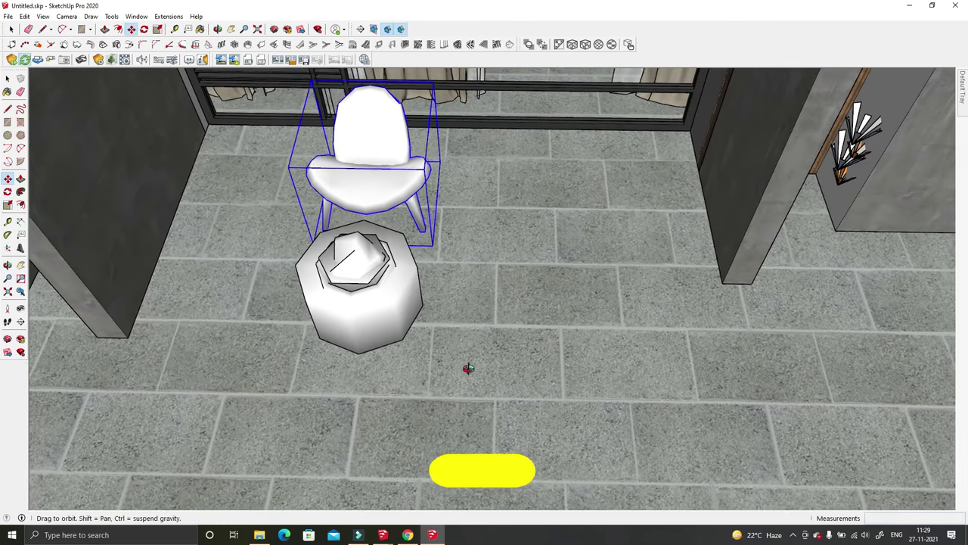
# Step: Make a rotated copy of the chair and place it left of the stool
pyautogui.click(144, 29)
pyautogui.moveTo(345, 232); pyautogui.dragTo(227, 136, button='middle')
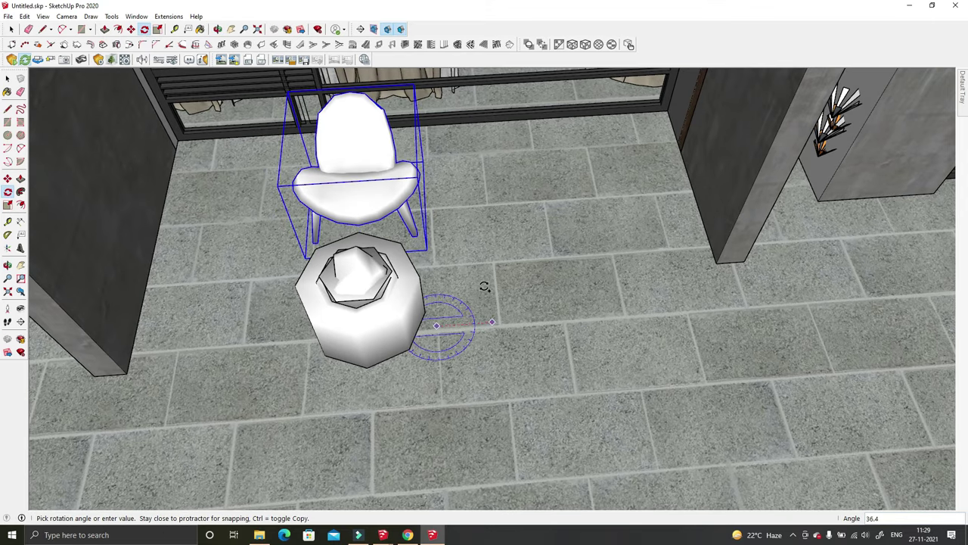
pyautogui.press('ctrl')
pyautogui.click(449, 255)
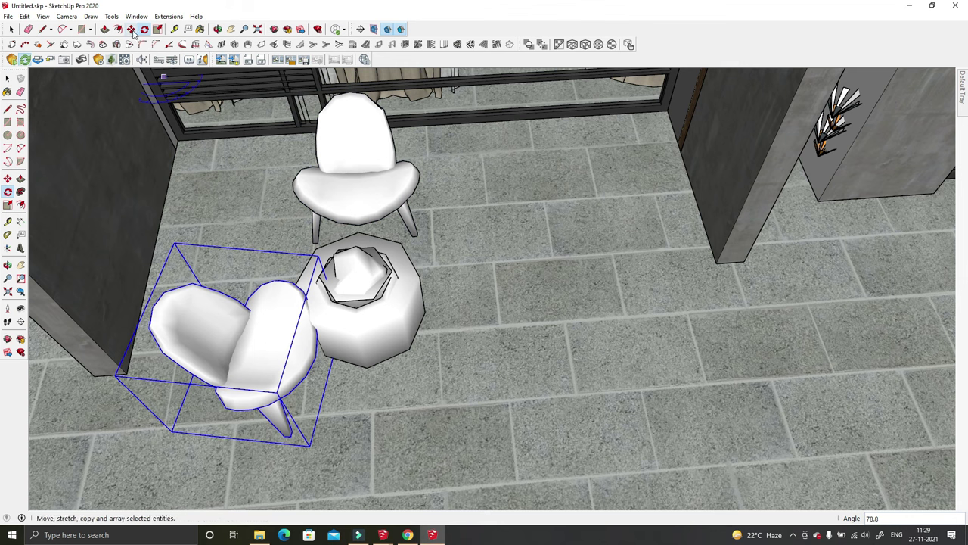
pyautogui.click(131, 29)
pyautogui.click(457, 428)
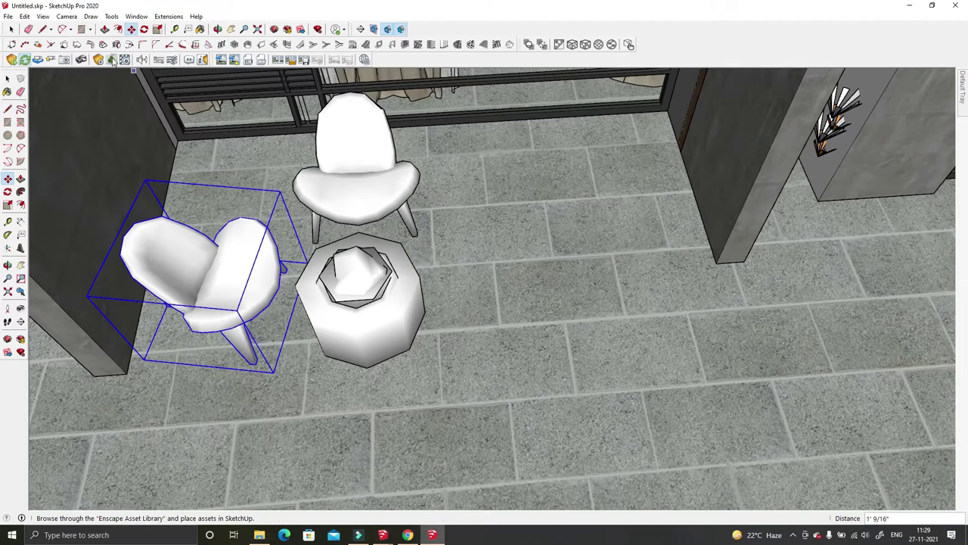
pyautogui.click(112, 61)
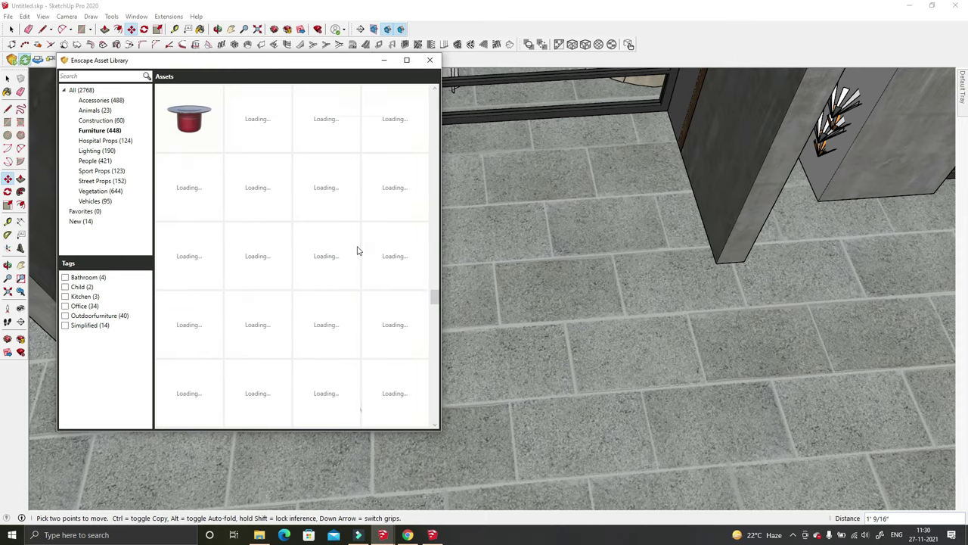
pyautogui.scroll(3, 359, 250)
pyautogui.scroll(3, 360, 248)
pyautogui.scroll(3, 360, 245)
pyautogui.scroll(1, 360, 243)
pyautogui.scroll(-4, 360, 243)
pyautogui.scroll(-4, 361, 242)
pyautogui.scroll(-4, 360, 243)
pyautogui.scroll(-3, 360, 243)
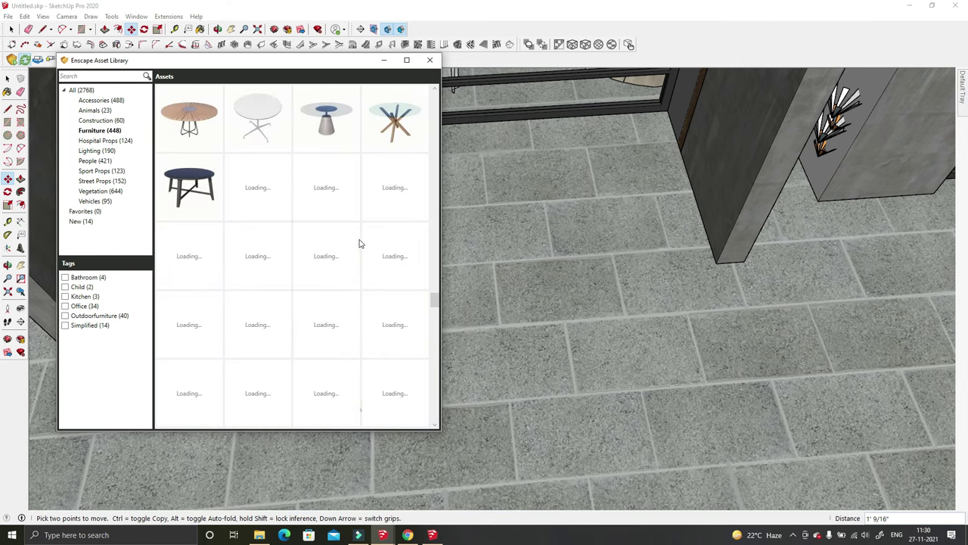
pyautogui.scroll(3, 360, 243)
pyautogui.scroll(3, 359, 244)
pyautogui.scroll(3, 360, 244)
pyautogui.scroll(2, 360, 243)
pyautogui.scroll(3, 361, 242)
pyautogui.scroll(3, 360, 242)
pyautogui.scroll(3, 360, 242)
pyautogui.scroll(3, 360, 242)
pyautogui.scroll(2, 360, 242)
pyautogui.scroll(2, 348, 321)
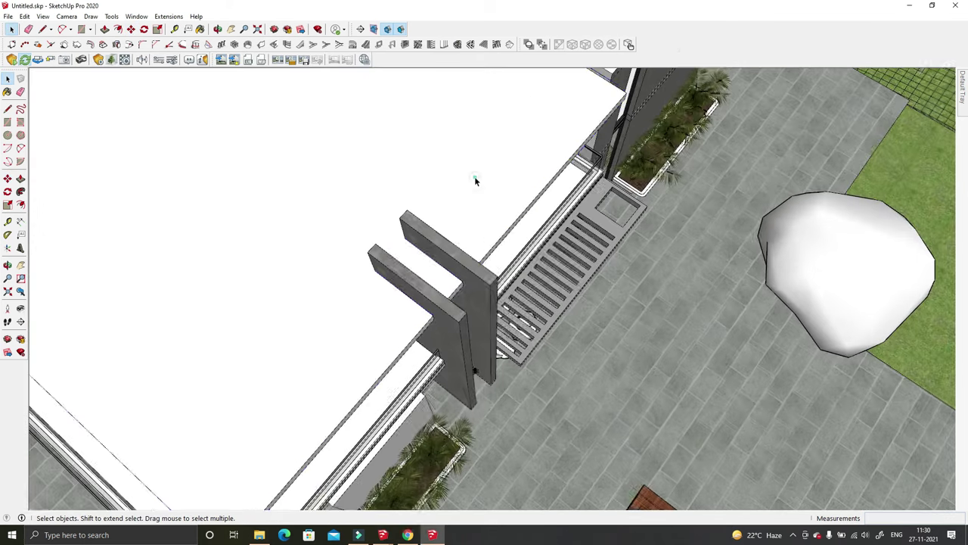
# Step: Turn the bed 90 degrees about a point on the floor
pyautogui.click(500, 195)
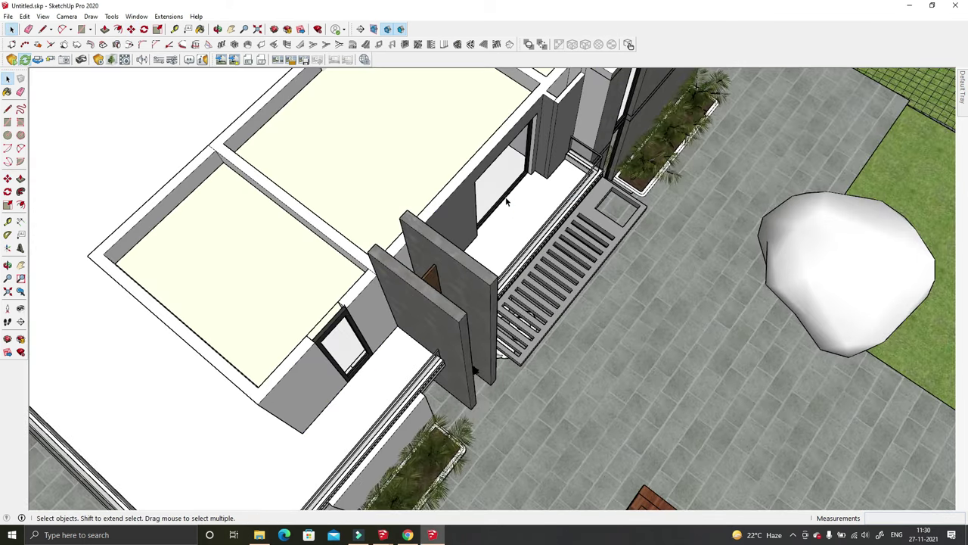
pyautogui.rightClick(388, 158)
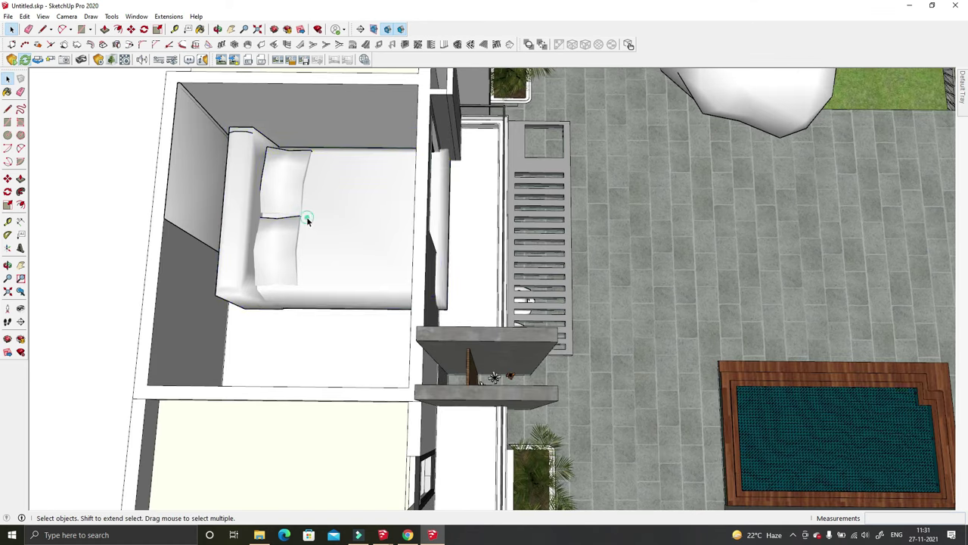
pyautogui.click(309, 216)
pyautogui.press('s')
pyautogui.press('Escape')
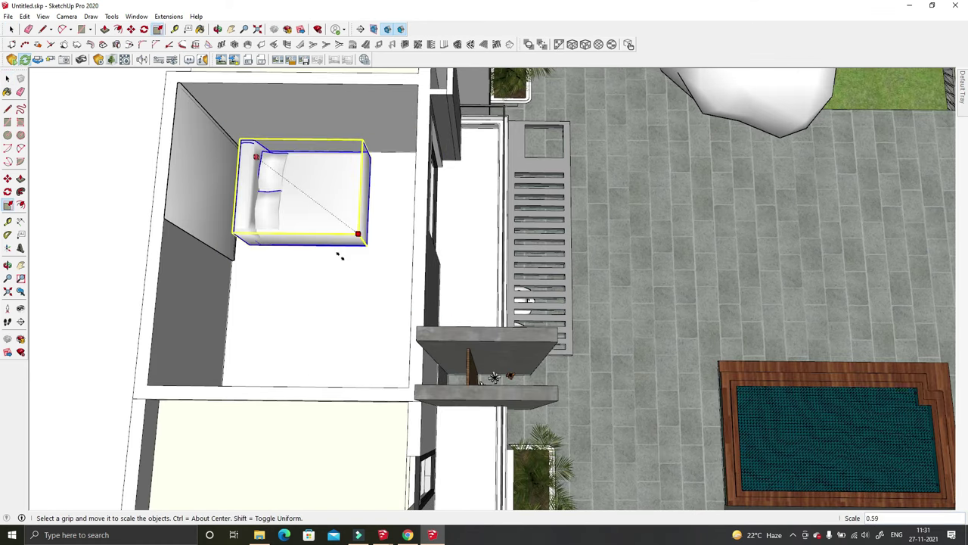
pyautogui.press('q')
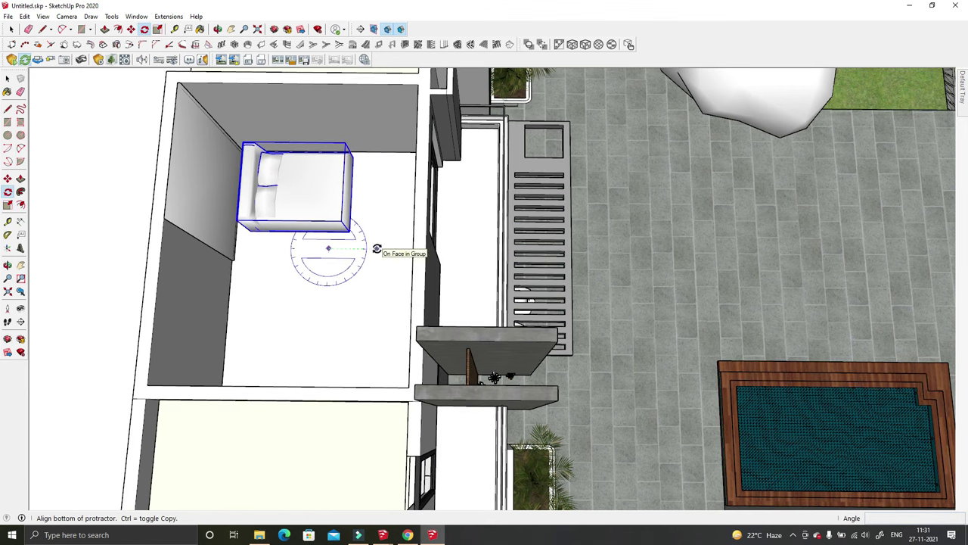
pyautogui.click(377, 249)
pyautogui.click(378, 249)
# Step: Move the bed into position inside the bedroom
pyautogui.press('m')
pyautogui.moveTo(378, 249)
pyautogui.mouseDown(button='middle')
pyautogui.moveTo(394, 352)
pyautogui.moveTo(381, 359)
pyautogui.moveTo(333, 277)
pyautogui.moveTo(328, 249)
pyautogui.mouseUp(button='middle')
pyautogui.scroll(3, 338, 270)
pyautogui.moveTo(328, 249); pyautogui.dragTo(310, 216)
pyautogui.moveTo(309, 216)
pyautogui.mouseDown(button='middle')
pyautogui.moveTo(434, 198)
pyautogui.moveTo(485, 367)
pyautogui.mouseUp(button='middle')
pyautogui.click(484, 366)
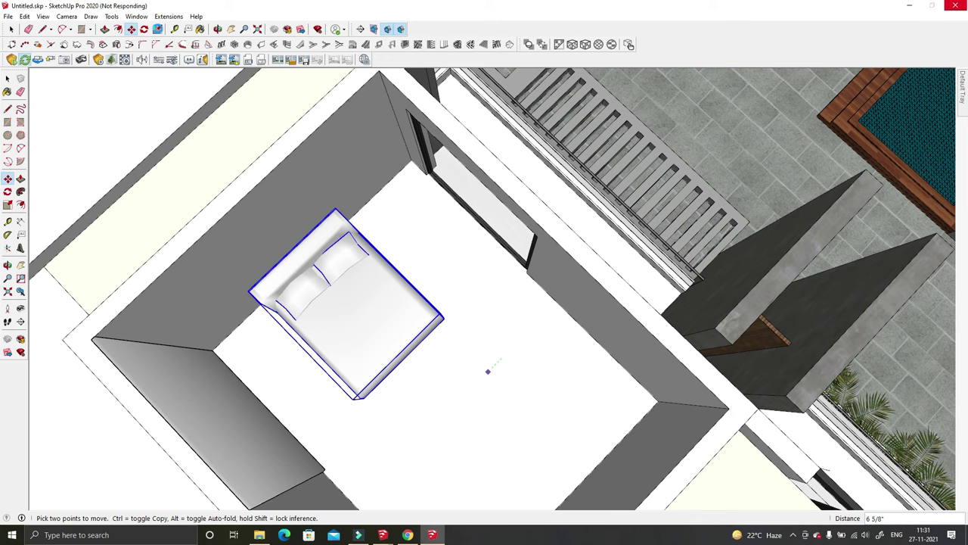
pyautogui.click(159, 33)
pyautogui.click(443, 317)
# Step: Hide the wall blocking the view into the bedroom
pyautogui.moveTo(400, 340)
pyautogui.mouseDown(button='middle')
pyautogui.moveTo(540, 355)
pyautogui.moveTo(747, 404)
pyautogui.moveTo(379, 170)
pyautogui.mouseUp(button='middle')
pyautogui.scroll(2, 379, 170)
pyautogui.rightClick(380, 171)
pyautogui.click(414, 200)
pyautogui.moveTo(447, 253); pyautogui.dragTo(227, 62, button='middle')
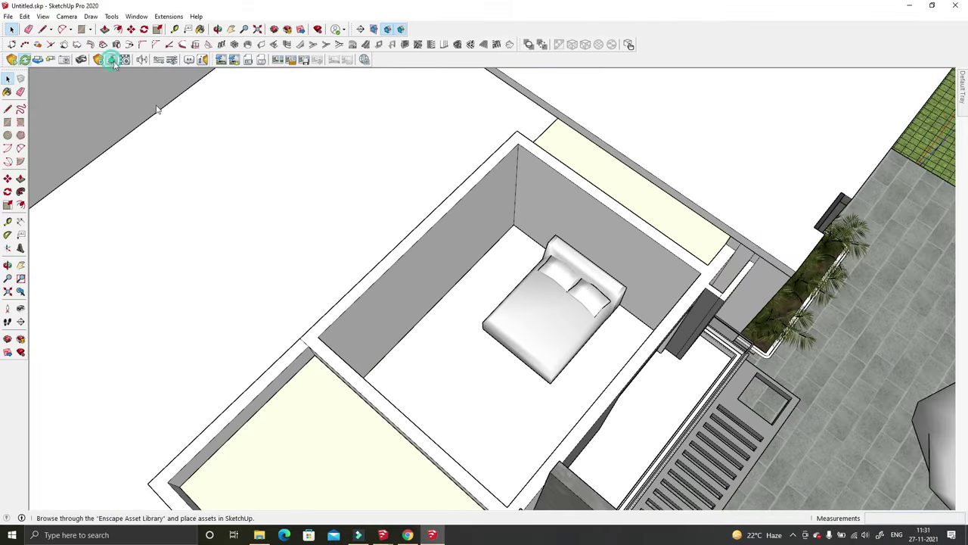
# Step: Scroll through the Enscape Accessories assets past the curtains down to the mirrors
pyautogui.scroll(-2, 725, 227)
pyautogui.scroll(-5, 725, 227)
pyautogui.scroll(-3, 725, 227)
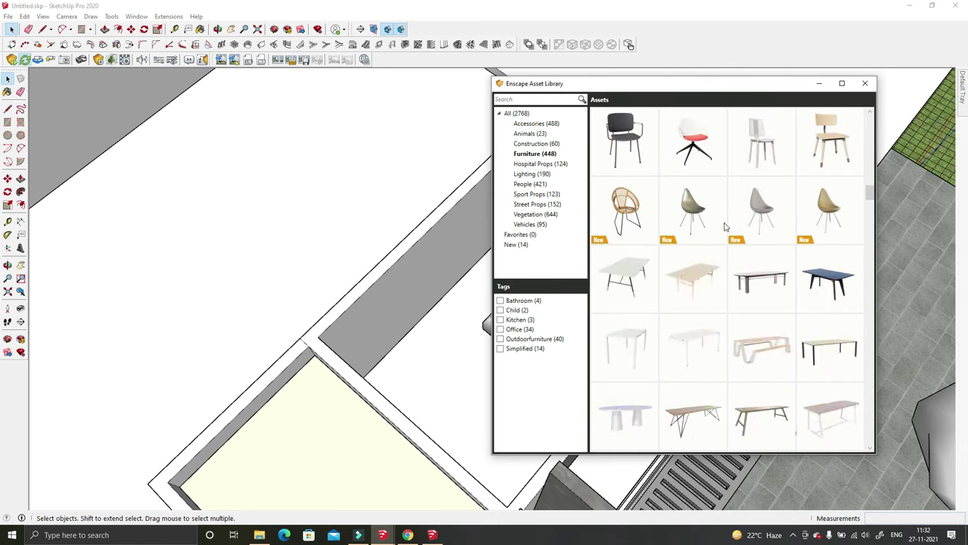
pyautogui.scroll(-3, 725, 227)
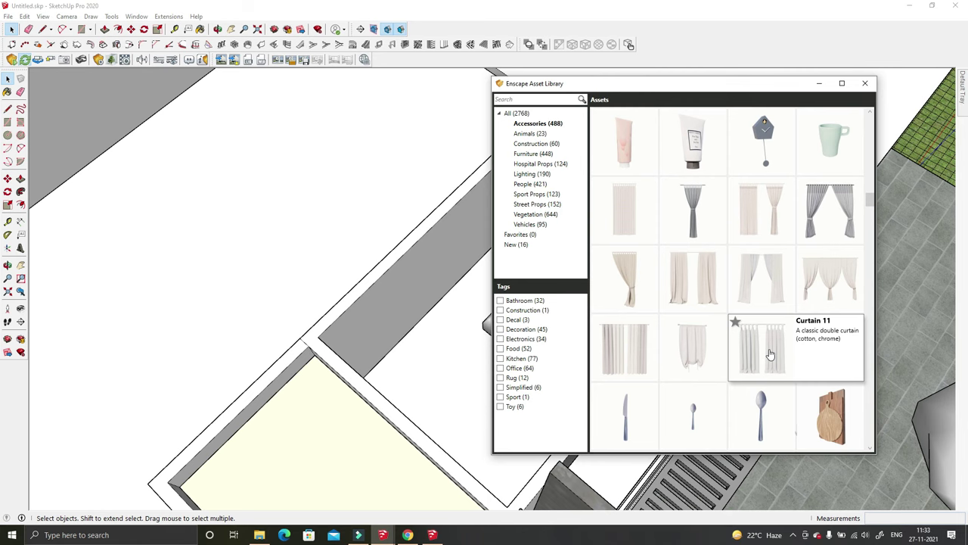
pyautogui.scroll(3, 770, 354)
pyautogui.scroll(4, 768, 317)
pyautogui.scroll(-1, 766, 280)
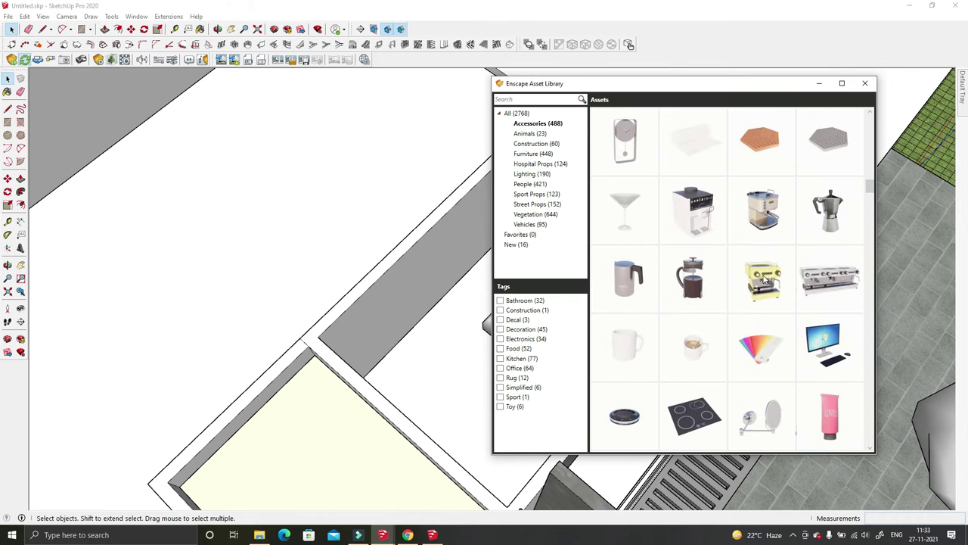
pyautogui.scroll(-3, 766, 274)
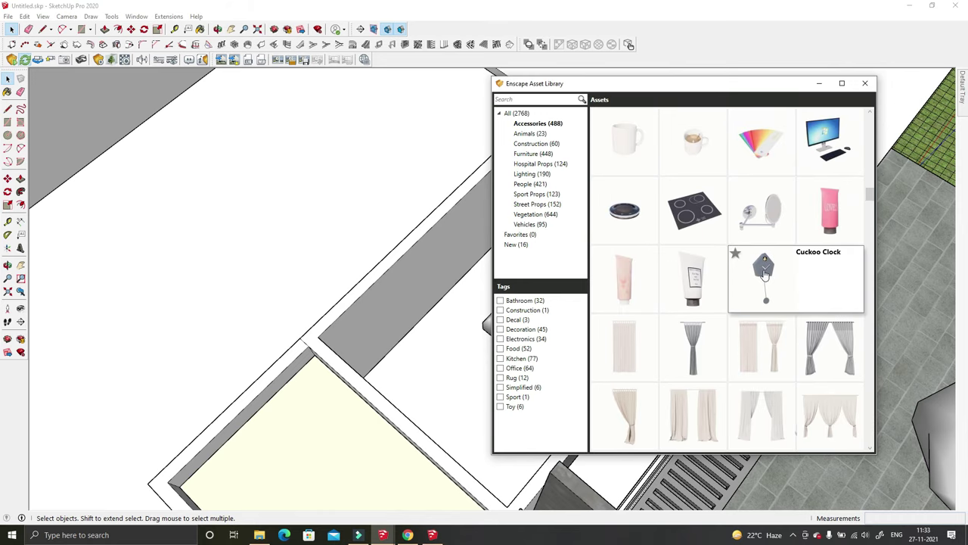
pyautogui.scroll(-1, 766, 272)
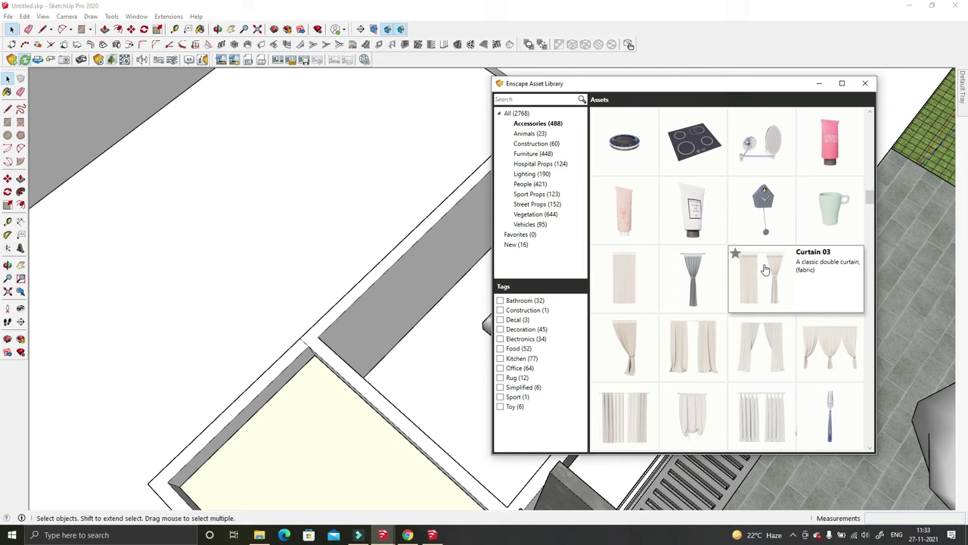
pyautogui.scroll(-1, 766, 271)
pyautogui.scroll(-6, 763, 280)
pyautogui.scroll(-3, 759, 287)
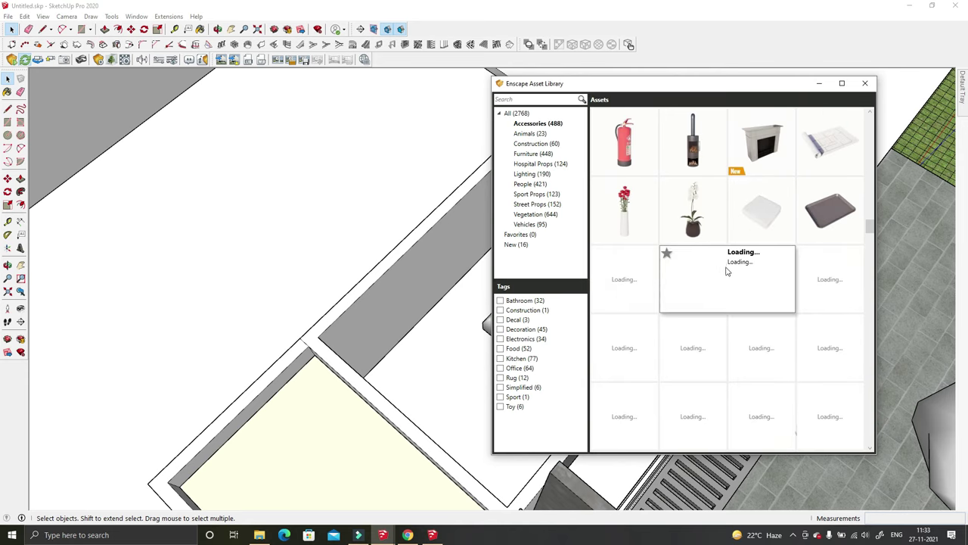
pyautogui.scroll(-1, 681, 273)
pyautogui.scroll(-3, 814, 253)
pyautogui.scroll(4, 817, 252)
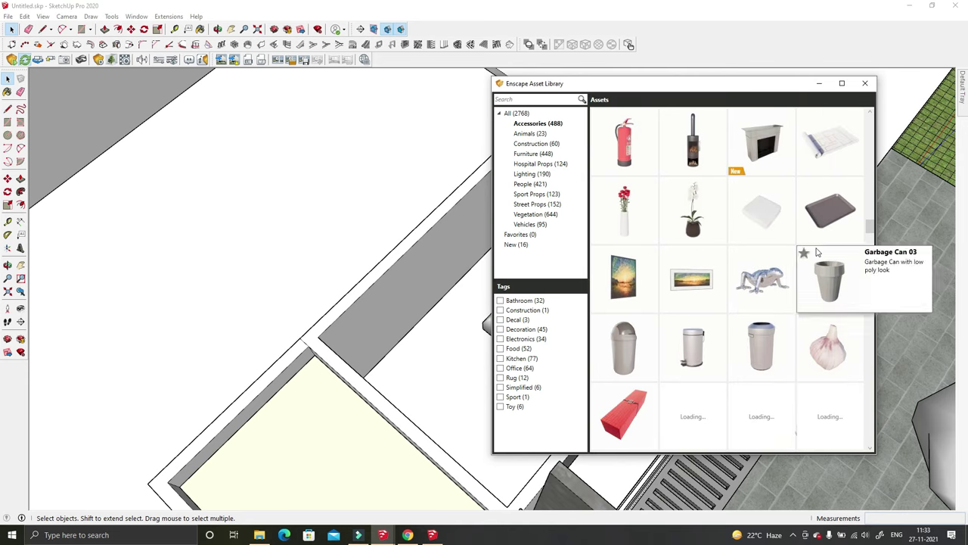
pyautogui.scroll(-3, 817, 252)
pyautogui.scroll(-2, 817, 250)
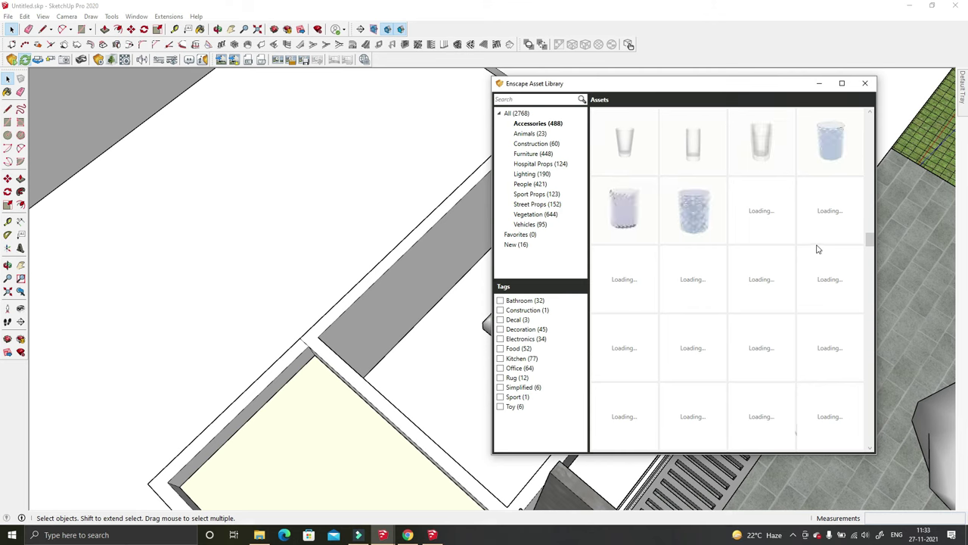
pyautogui.scroll(-1, 817, 249)
pyautogui.scroll(-1, 817, 250)
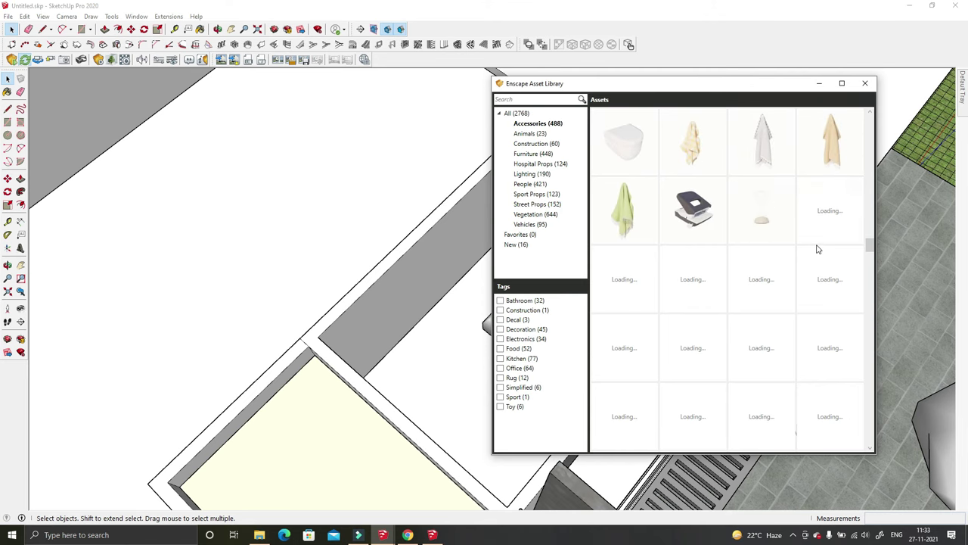
pyautogui.scroll(-2, 817, 249)
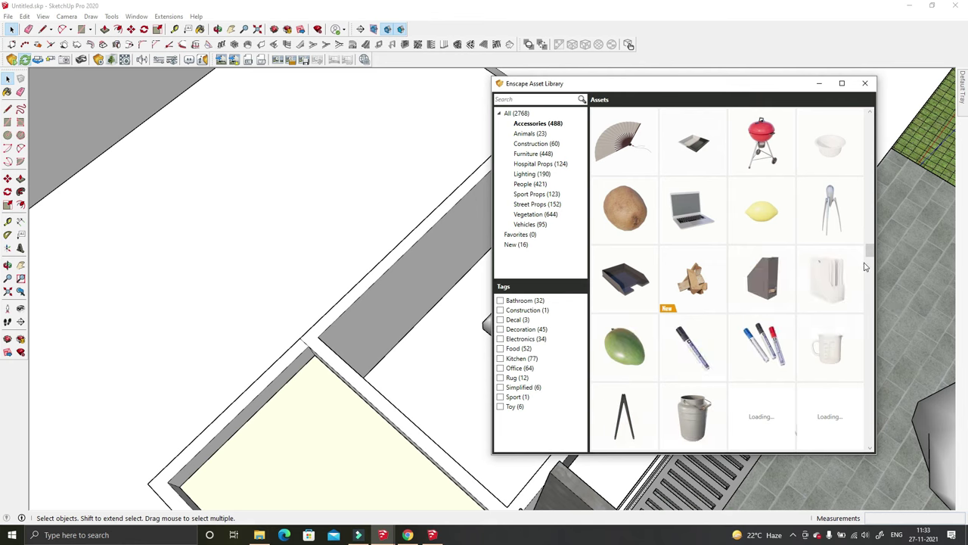
pyautogui.scroll(-3, 832, 265)
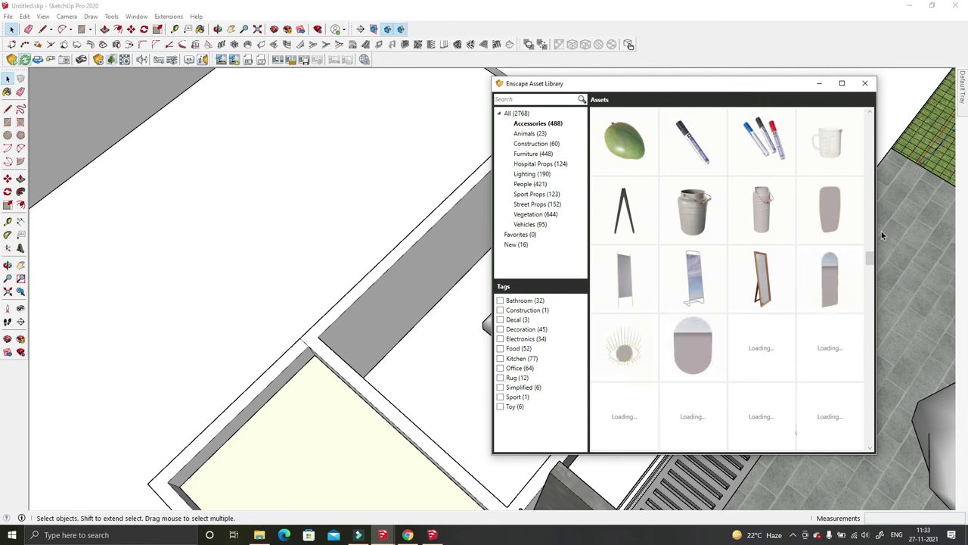
pyautogui.scroll(-2, 830, 239)
pyautogui.scroll(-1, 830, 239)
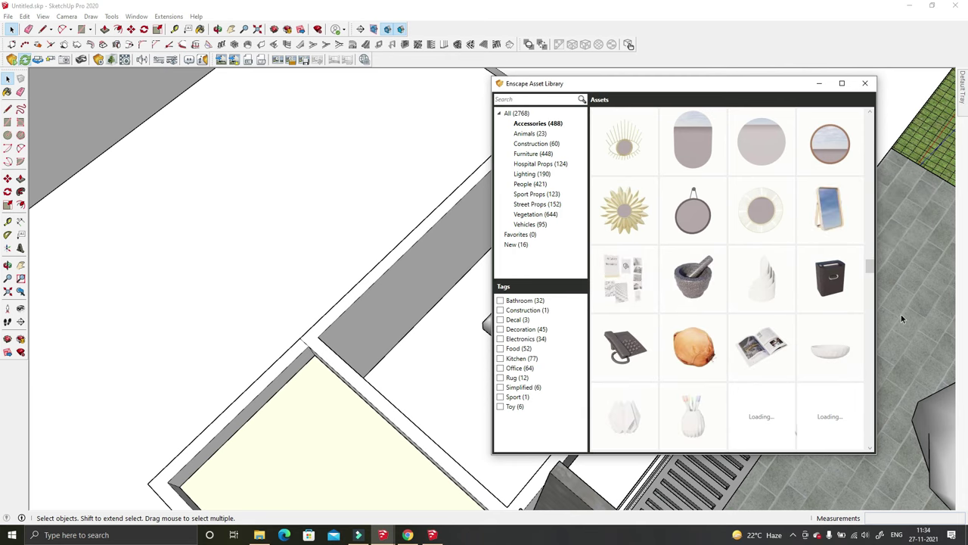
pyautogui.scroll(-3, 892, 314)
pyautogui.scroll(-3, 761, 302)
# Step: Place the mirror asset and move the tall panel flush against the bedroom wall
pyautogui.click(761, 277)
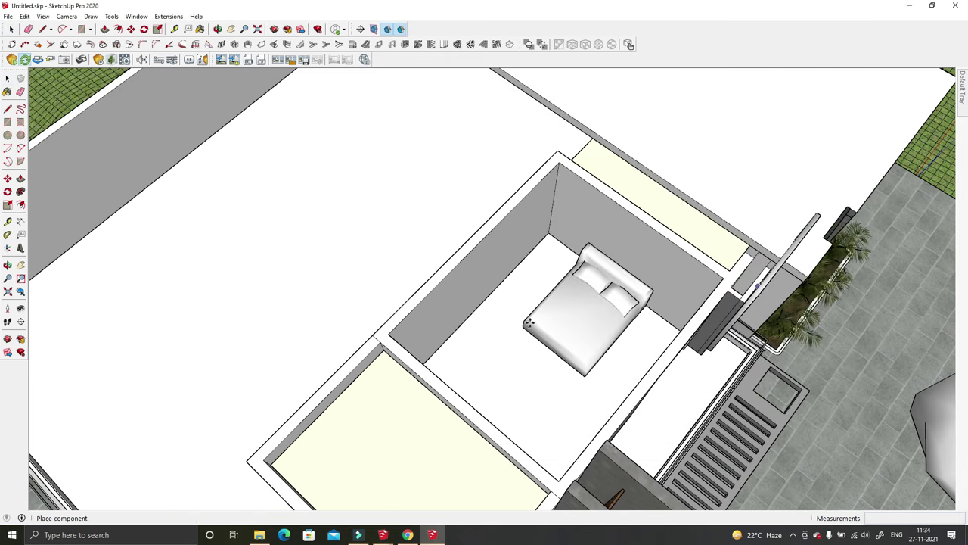
pyautogui.scroll(2, 519, 209)
pyautogui.scroll(2, 522, 189)
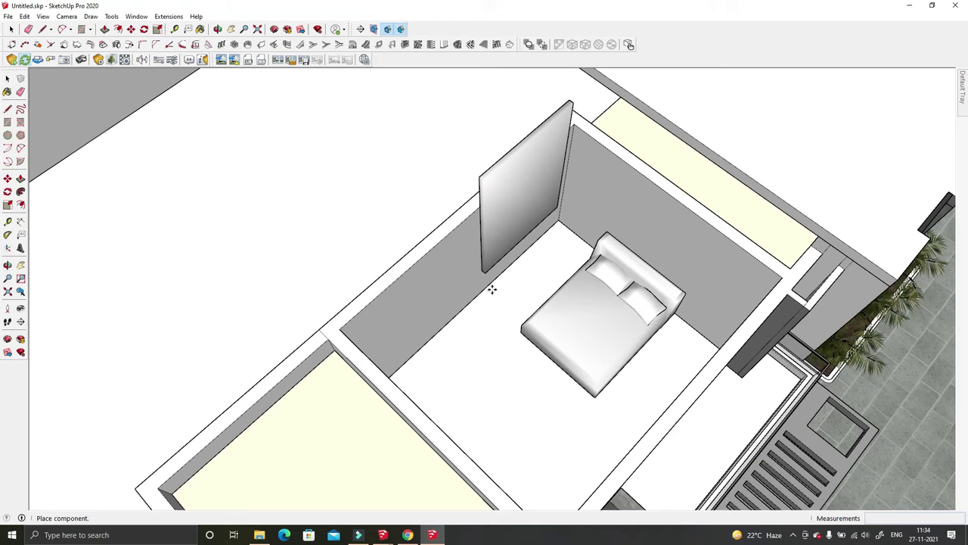
pyautogui.click(12, 29)
pyautogui.moveTo(135, 125); pyautogui.dragTo(508, 199, button='middle')
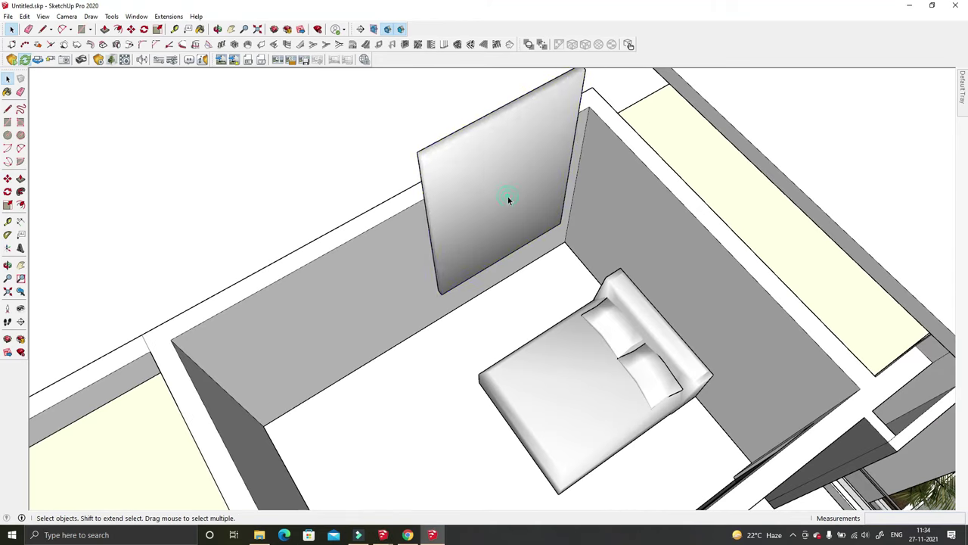
pyautogui.moveTo(402, 274); pyautogui.dragTo(435, 286, button='middle')
pyautogui.click(441, 289)
pyautogui.click(447, 324)
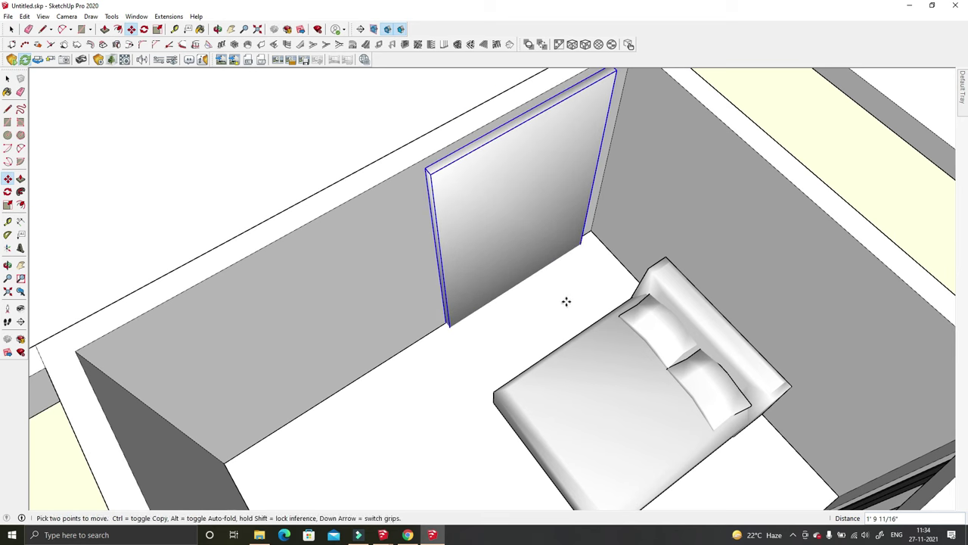
# Step: Scale the mirror panel to 0.98 and shift it about 4 3/4 inches right
pyautogui.moveTo(566, 301); pyautogui.dragTo(557, 249, button='middle')
pyautogui.scroll(2, 409, 298)
pyautogui.scroll(2, 414, 281)
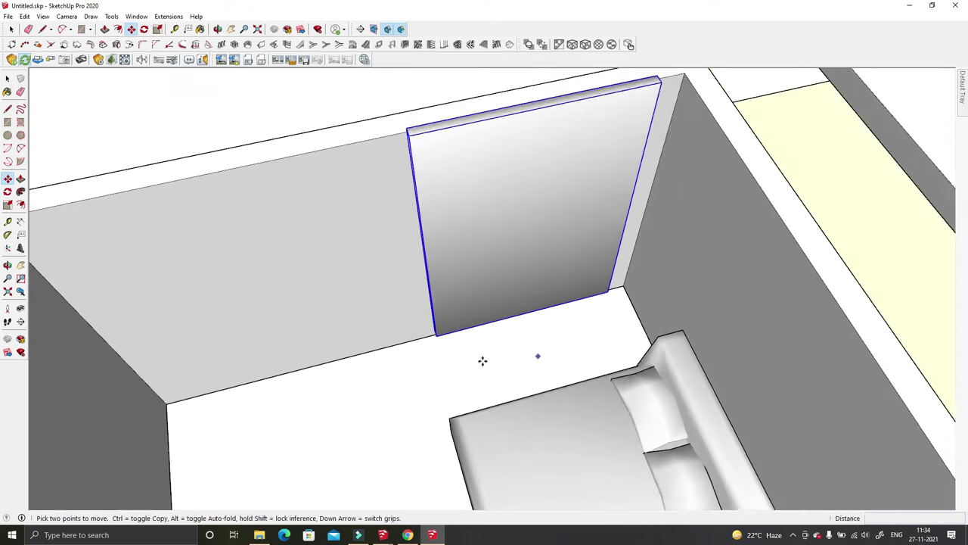
pyautogui.moveTo(586, 318); pyautogui.dragTo(525, 315, button='middle')
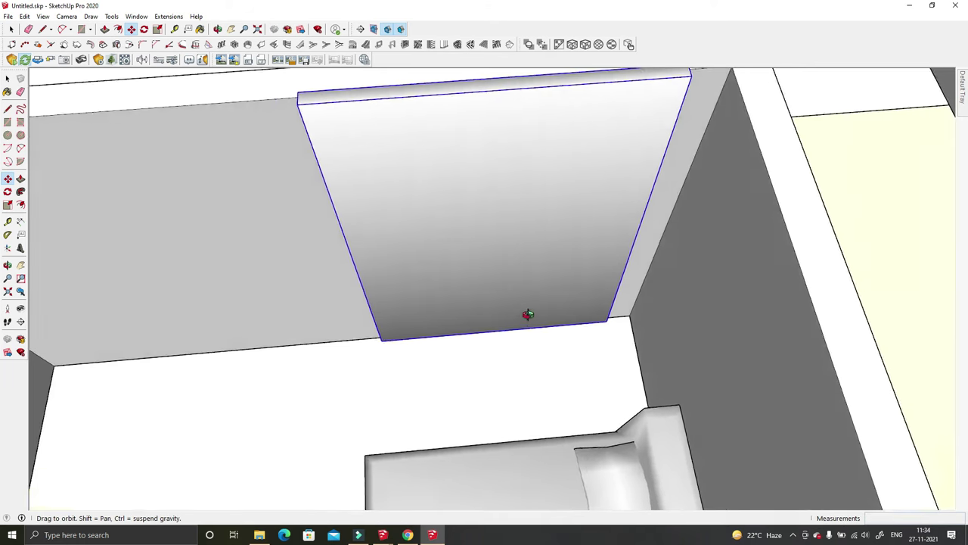
pyautogui.press('s')
pyautogui.moveTo(697, 97); pyautogui.dragTo(688, 105)
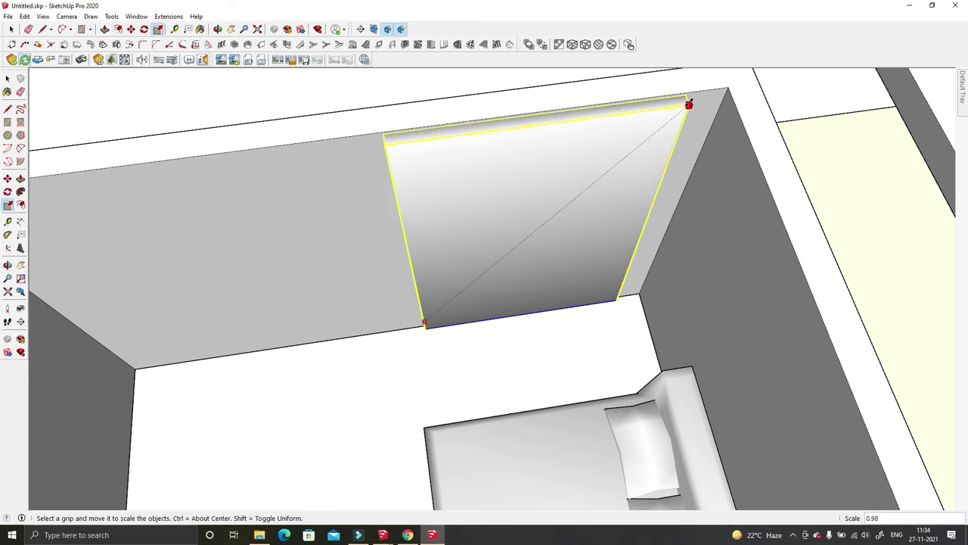
pyautogui.press('m')
pyautogui.click(210, 242)
pyautogui.click(238, 240)
# Step: Unhide all hidden geometry so the roof slabs show again
pyautogui.click(11, 28)
pyautogui.scroll(-3, 378, 401)
pyautogui.scroll(-2, 378, 401)
pyautogui.click(24, 16)
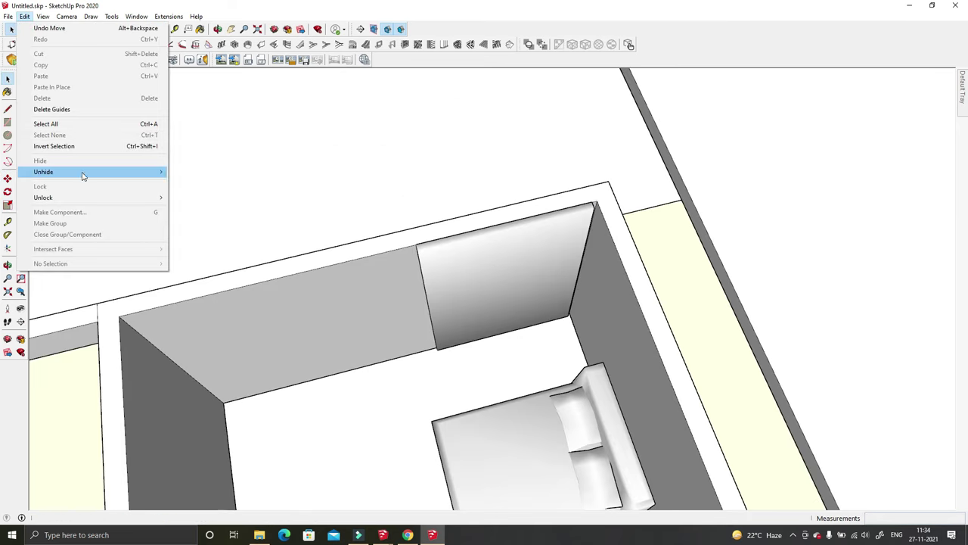
pyautogui.scroll(5, 599, 194)
pyautogui.scroll(-5, 526, 259)
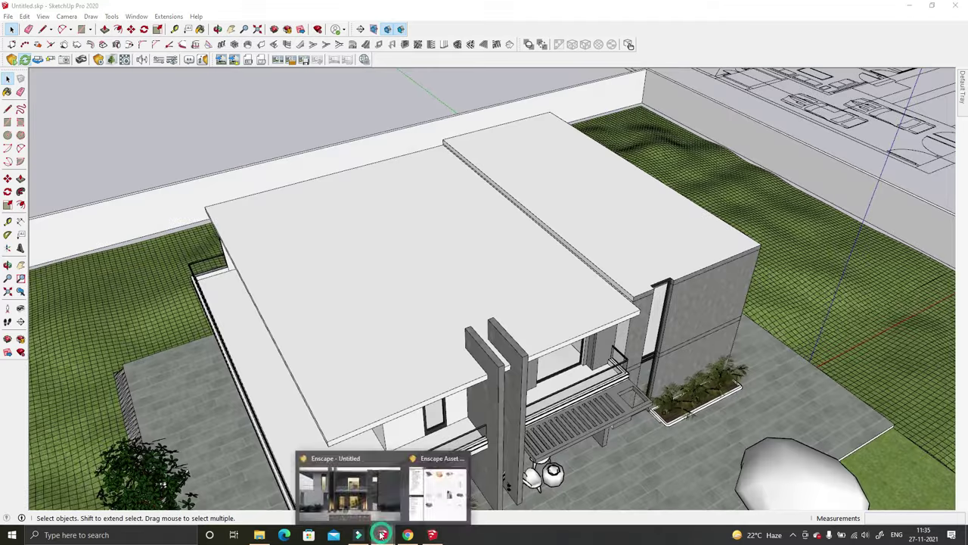
# Step: Bring up the Enscape render and open Visual Settings at the Atmosphere section
pyautogui.click(336, 492)
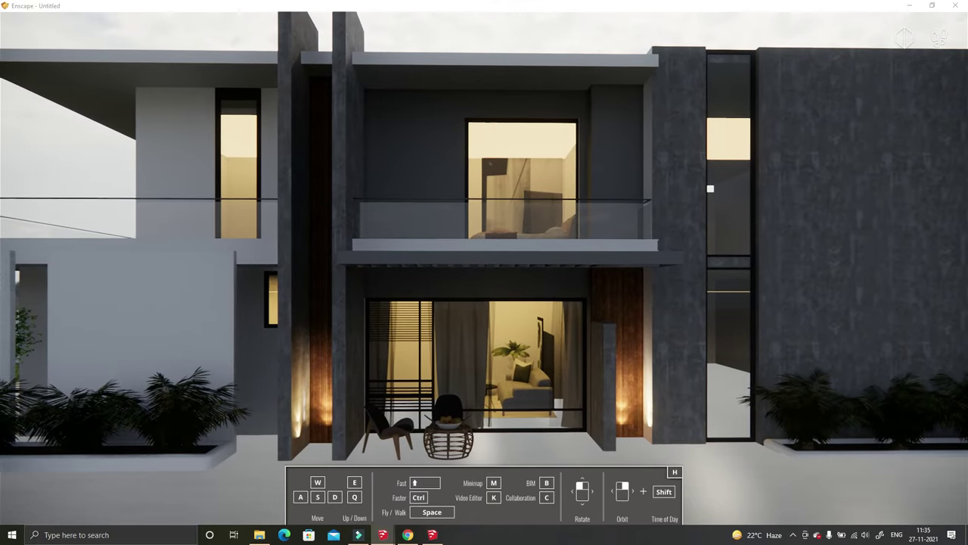
pyautogui.scroll(-5, 710, 189)
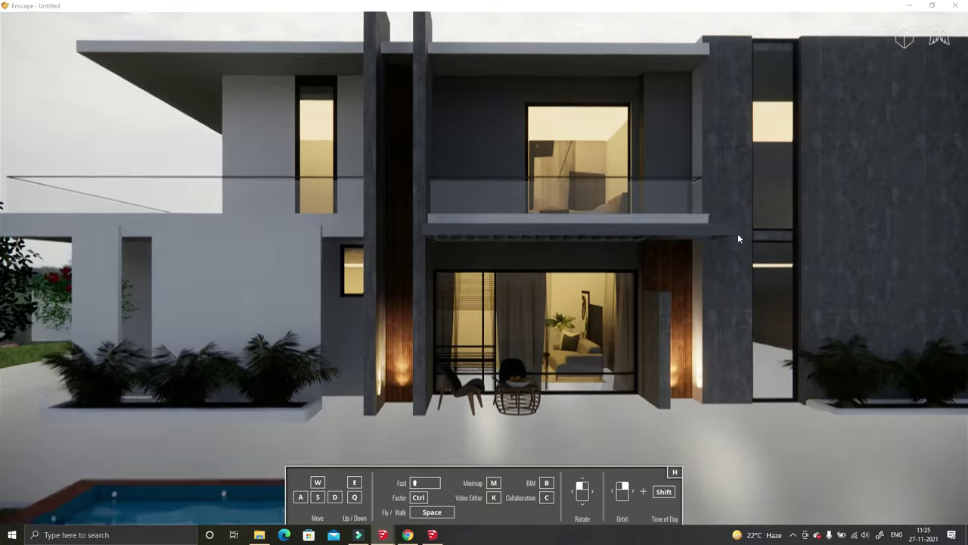
pyautogui.scroll(-3, 713, 286)
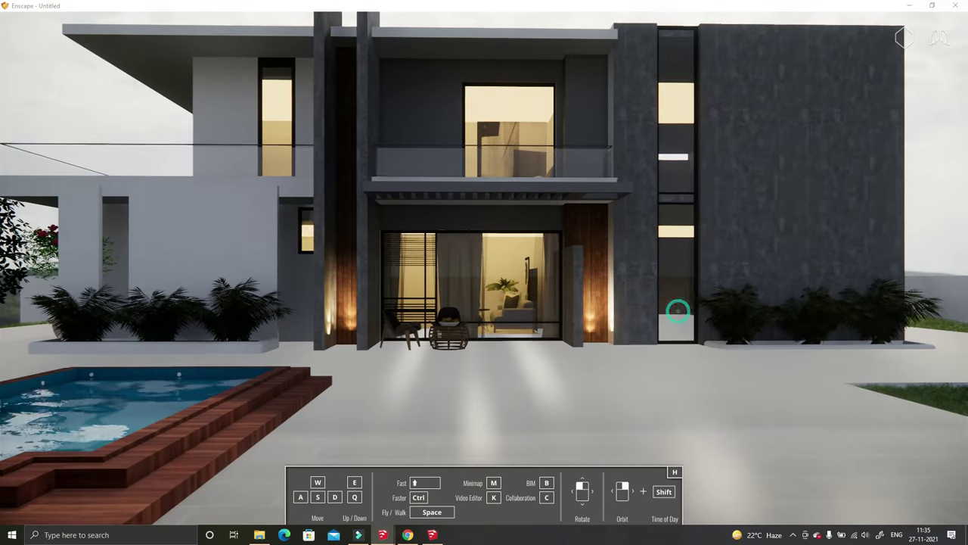
pyautogui.scroll(-2, 795, 189)
pyautogui.scroll(-1, 795, 190)
pyautogui.scroll(-2, 795, 189)
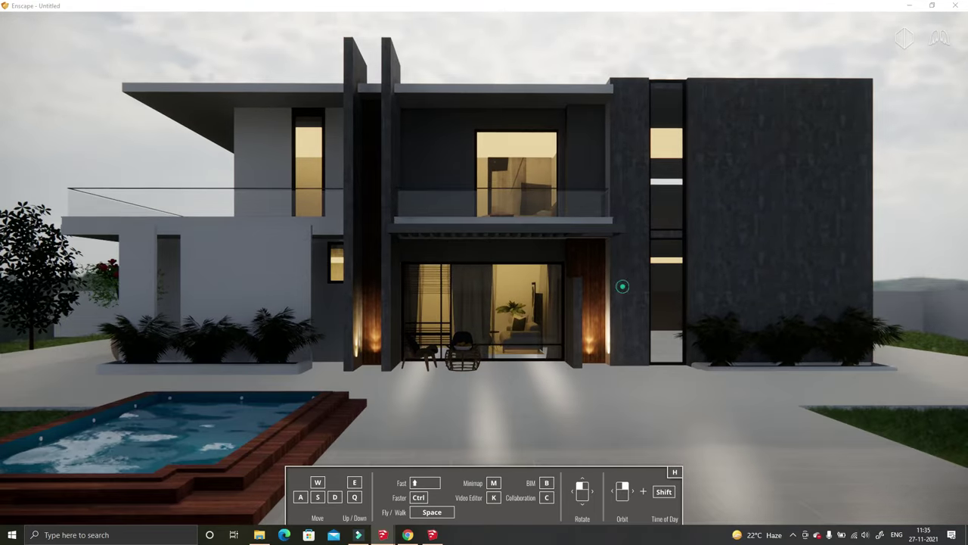
pyautogui.scroll(-2, 623, 283)
pyautogui.scroll(3, 601, 390)
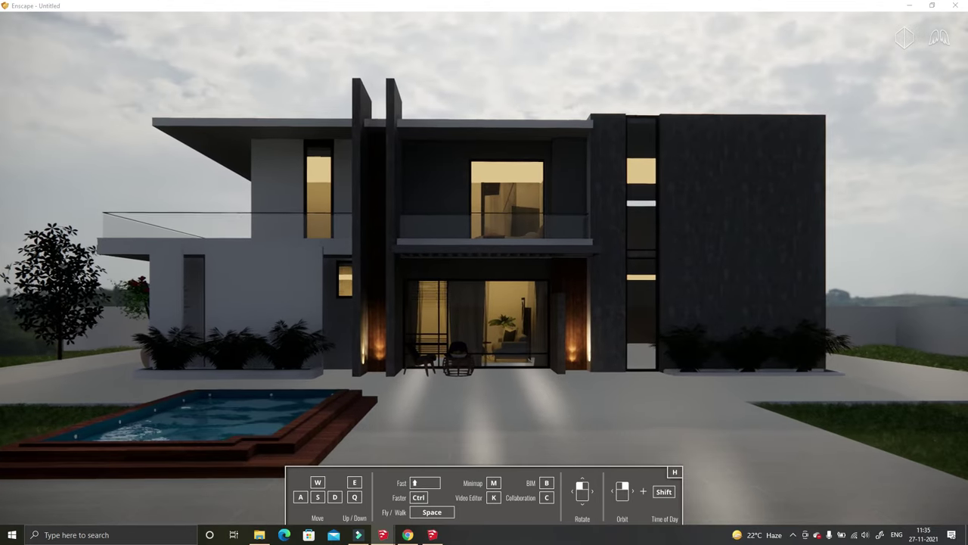
pyautogui.click(432, 534)
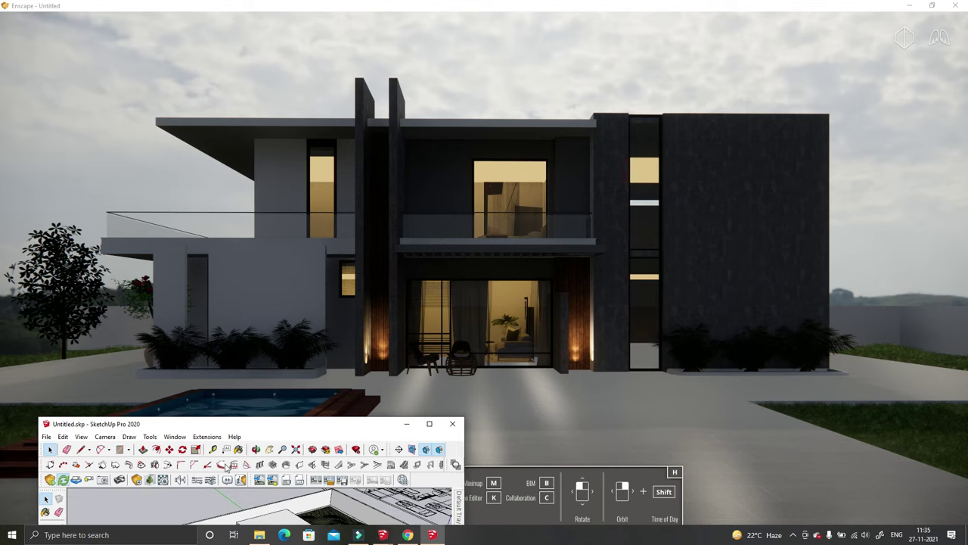
pyautogui.click(766, 239)
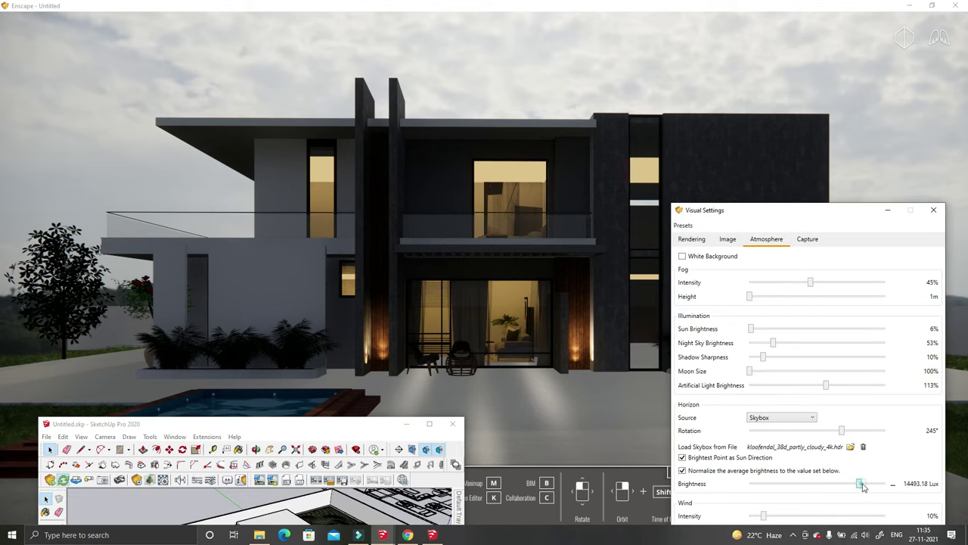
# Step: Try different skybox brightness levels while minimising the asset library and repositioning the settings window
pyautogui.moveTo(862, 487); pyautogui.dragTo(868, 487)
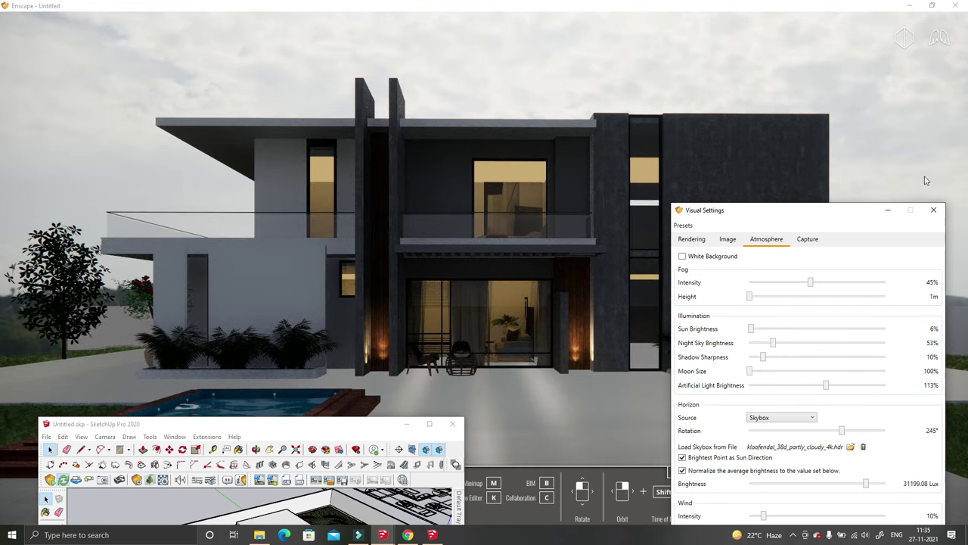
pyautogui.click(887, 209)
pyautogui.click(452, 406)
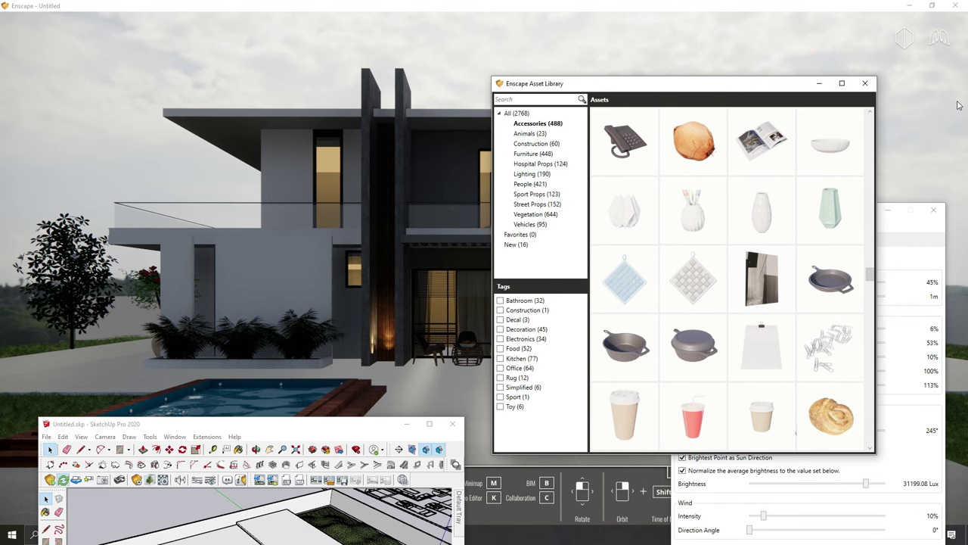
pyautogui.click(820, 83)
pyautogui.moveTo(757, 210); pyautogui.dragTo(754, 73)
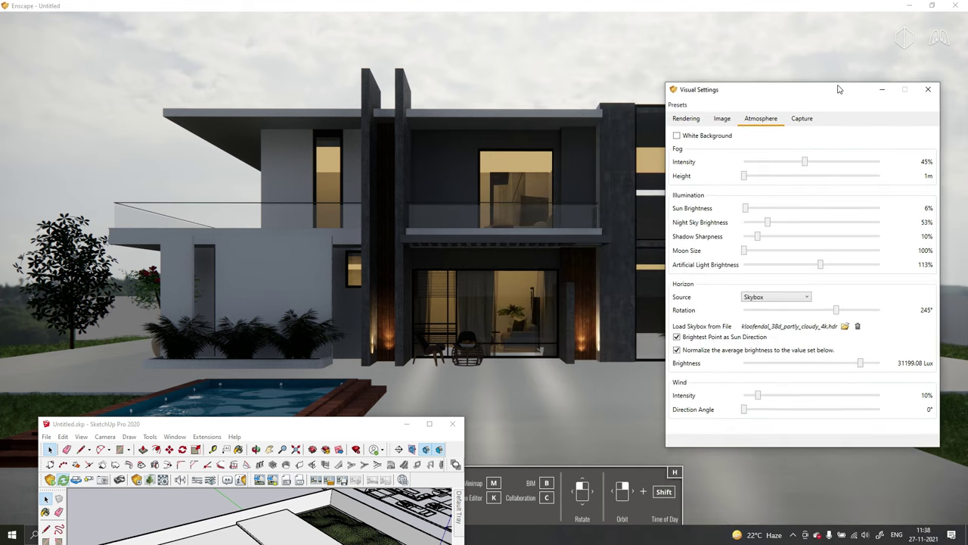
pyautogui.moveTo(866, 348); pyautogui.dragTo(831, 353)
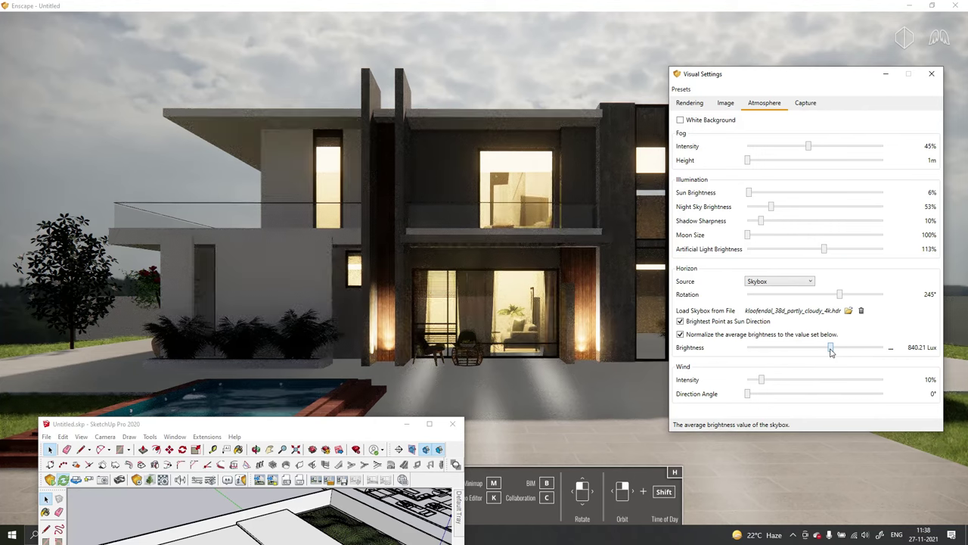
pyautogui.click(726, 103)
pyautogui.click(766, 106)
# Step: Set skybox brightness to 53949 Lux, rotation to 347° and artificial light to 169%
pyautogui.moveTo(830, 347); pyautogui.dragTo(870, 353)
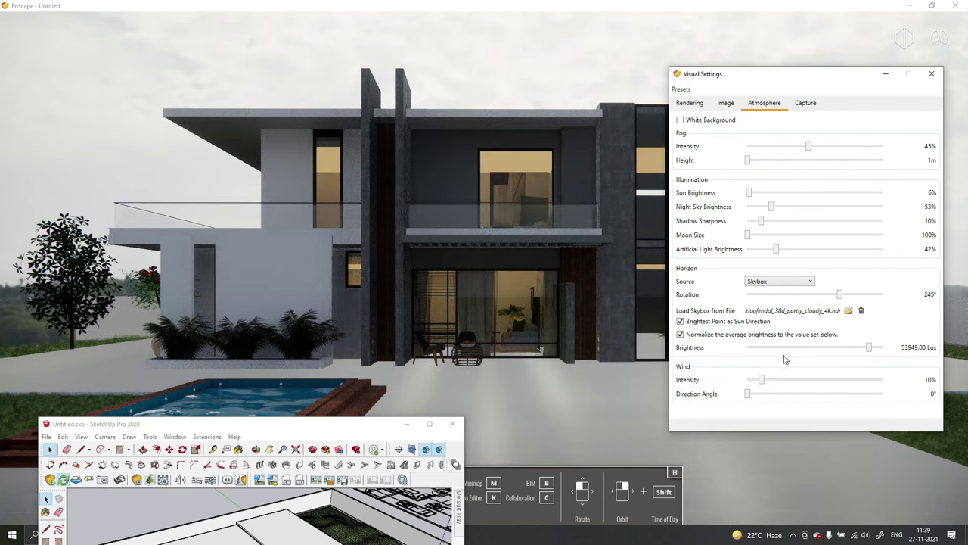
pyautogui.moveTo(843, 299); pyautogui.dragTo(879, 301)
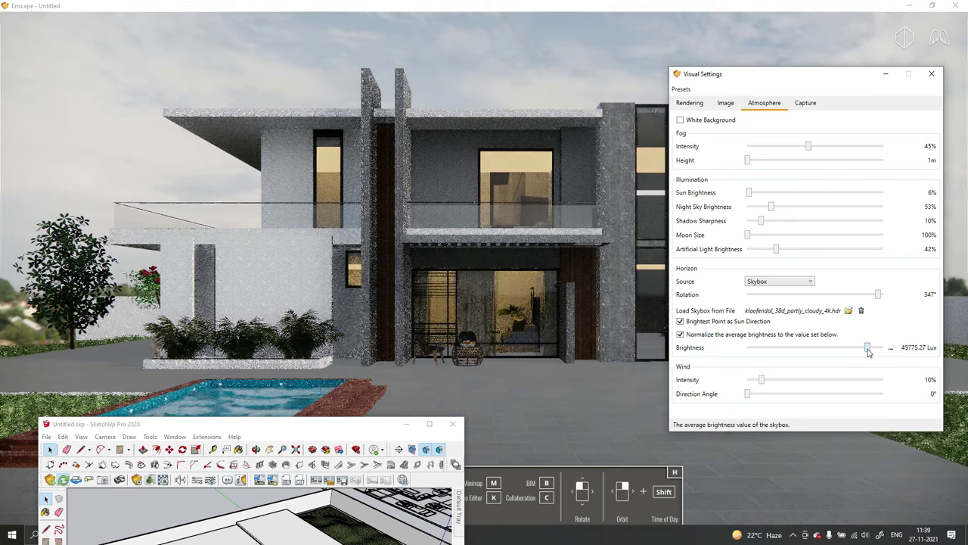
pyautogui.moveTo(868, 351); pyautogui.dragTo(869, 353)
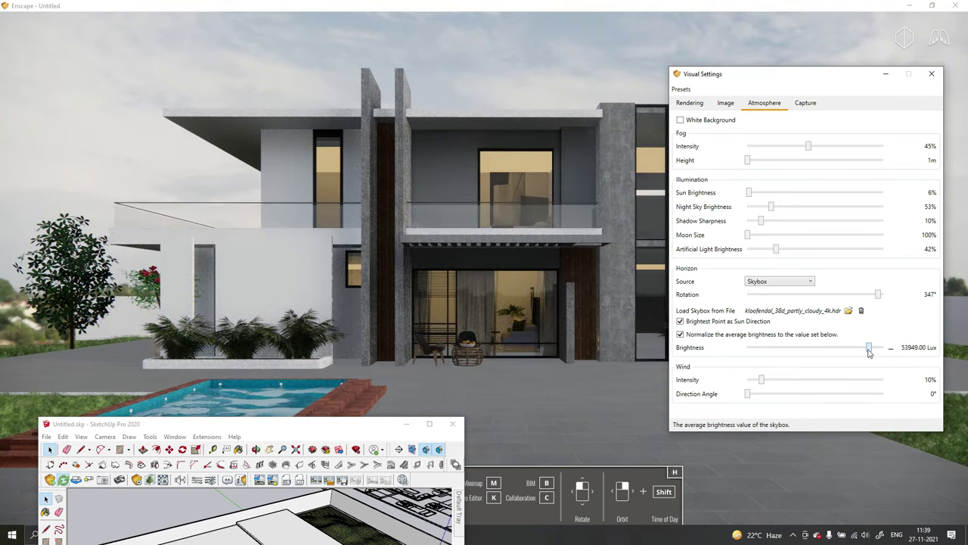
pyautogui.moveTo(773, 251)
pyautogui.mouseDown()
pyautogui.moveTo(884, 254)
pyautogui.moveTo(862, 259)
pyautogui.mouseUp()
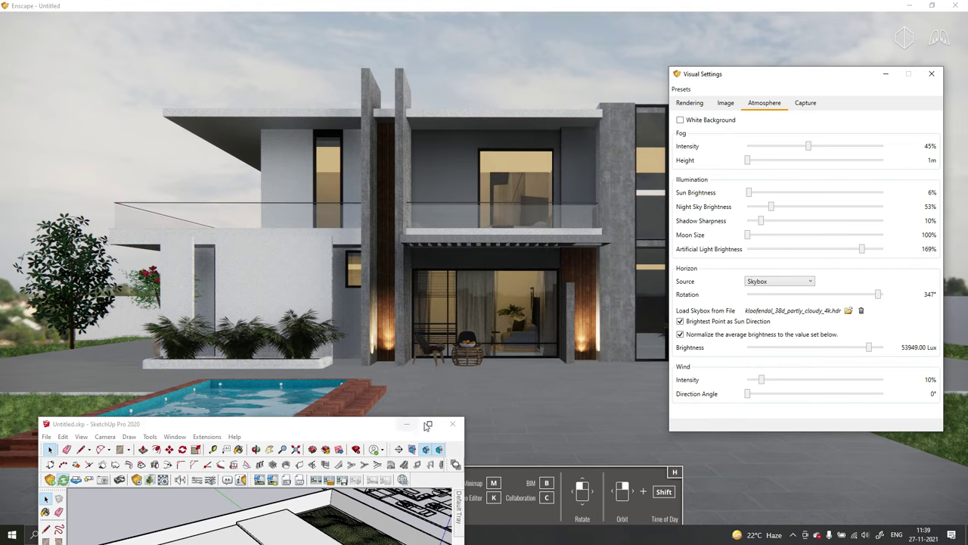
pyautogui.click(428, 425)
# Step: Hide the roof slab and the yellow slab over the bedroom to see inside
pyautogui.rightClick(502, 335)
pyautogui.click(529, 88)
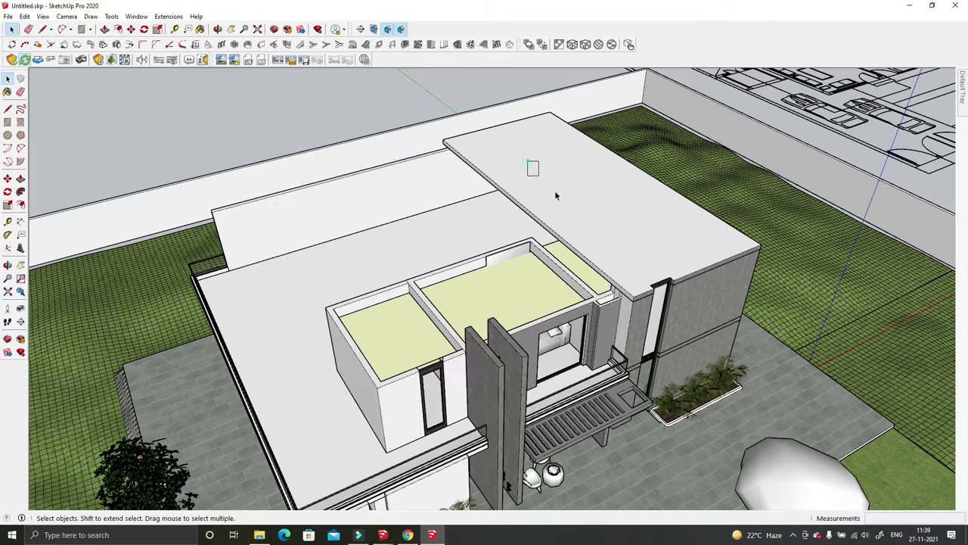
pyautogui.moveTo(555, 195); pyautogui.dragTo(540, 299, button='middle')
pyautogui.rightClick(540, 296)
pyautogui.click(575, 326)
pyautogui.moveTo(553, 264); pyautogui.dragTo(125, 73, button='middle')
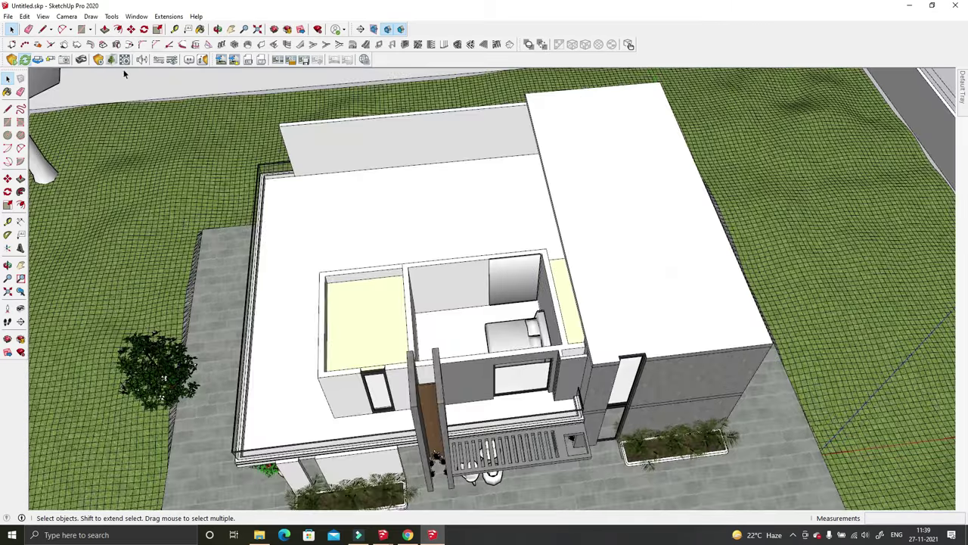
# Step: Add an Enscape line light at the bedroom wall corner from Enscape Objects
pyautogui.click(111, 59)
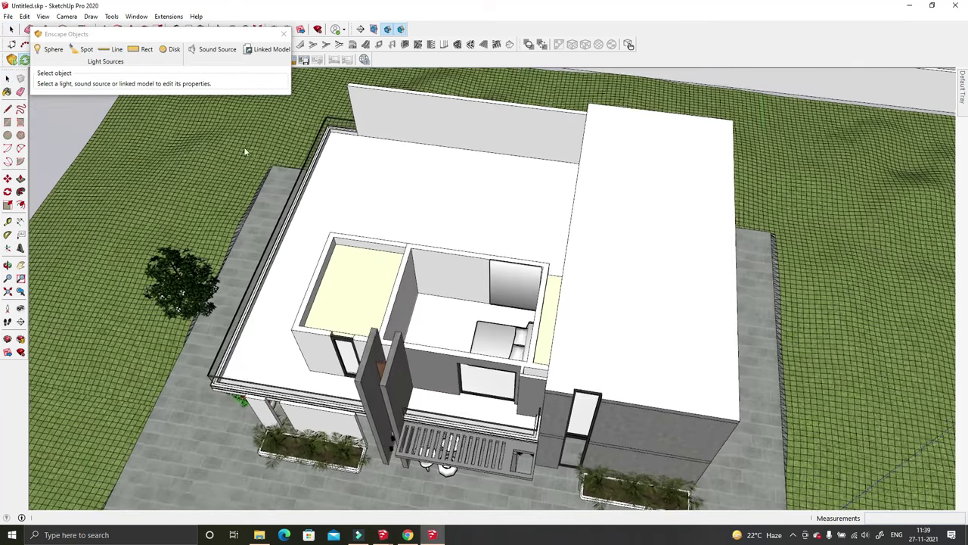
pyautogui.moveTo(244, 152); pyautogui.dragTo(285, 160, button='middle')
pyautogui.scroll(3, 424, 265)
pyautogui.scroll(2, 663, 285)
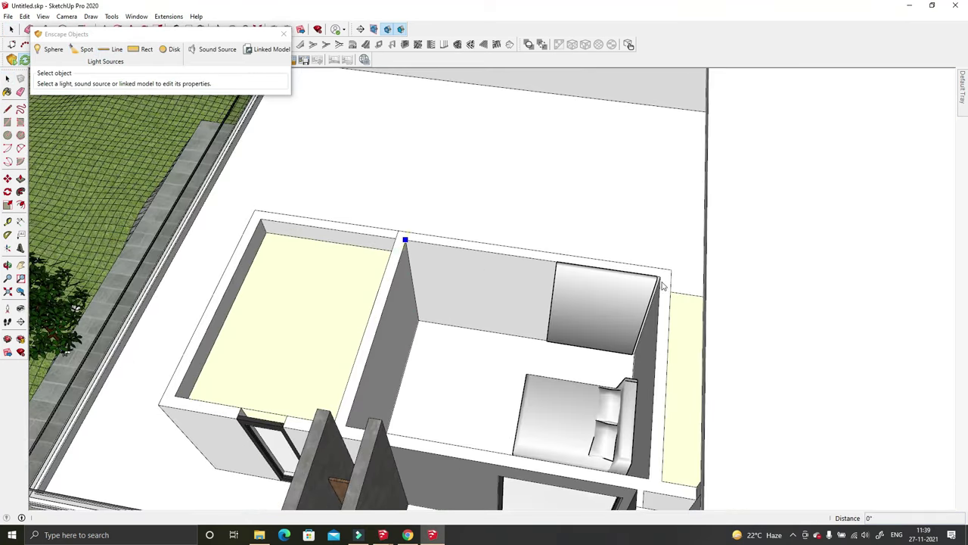
pyautogui.click(662, 280)
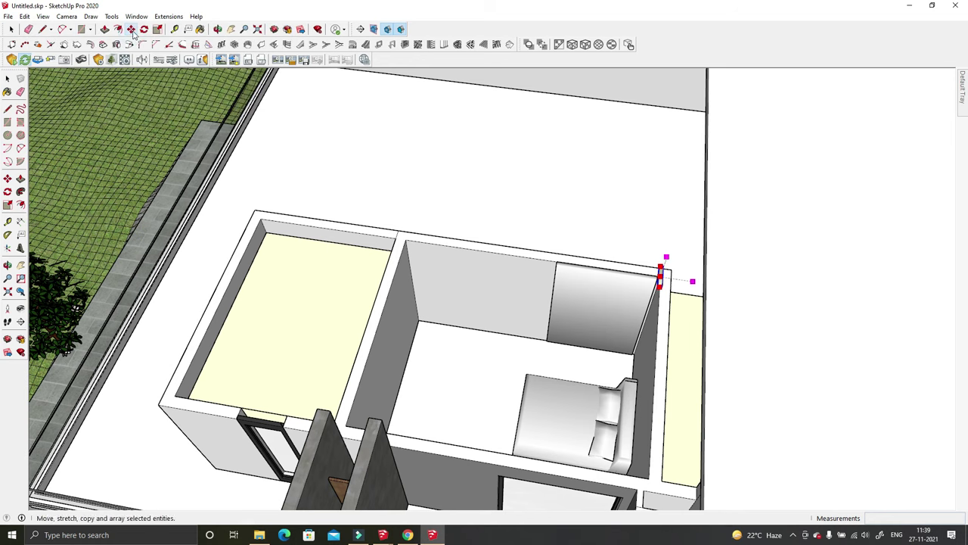
# Step: Turn the line light 90° to run along the wall and move it to the corner
pyautogui.click(131, 28)
pyautogui.click(144, 29)
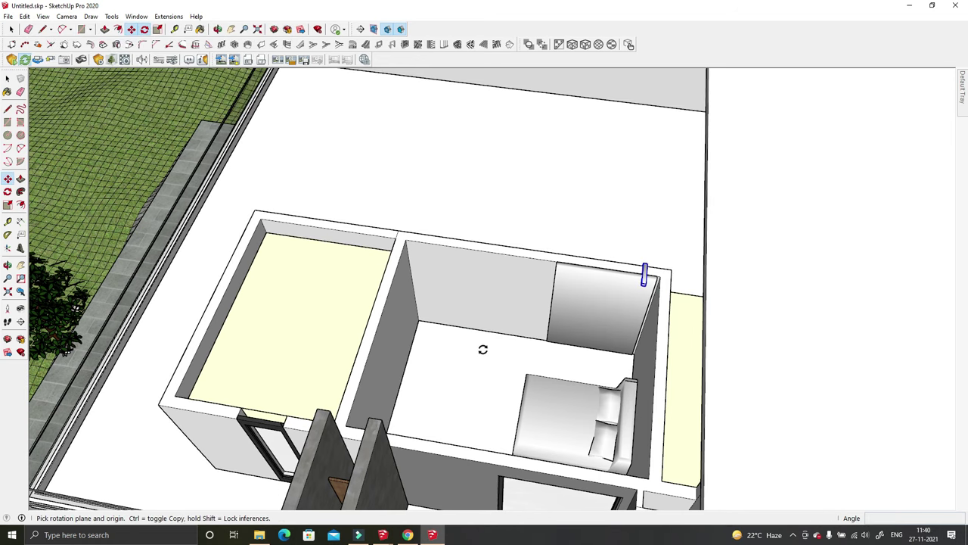
pyautogui.click(492, 340)
pyautogui.click(536, 346)
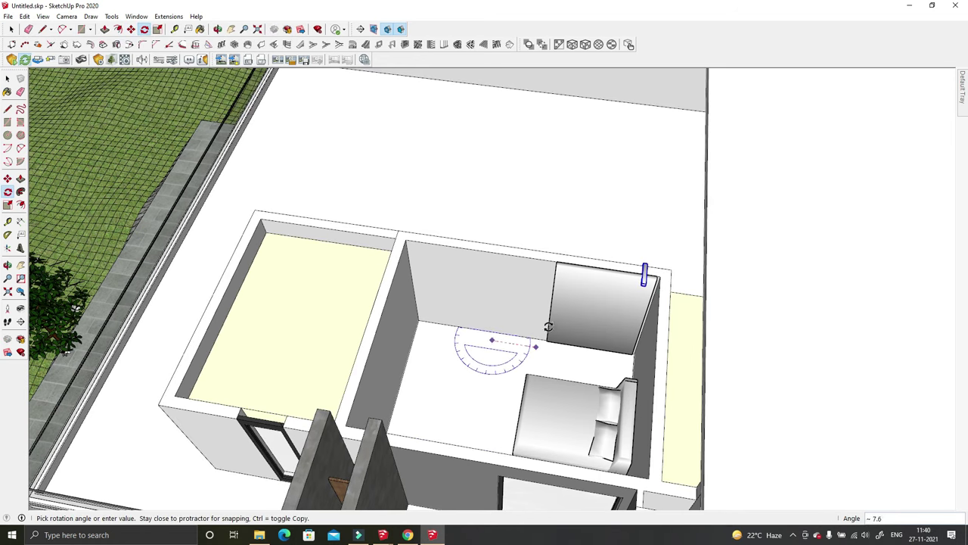
pyautogui.click(485, 376)
pyautogui.click(131, 29)
pyautogui.click(459, 393)
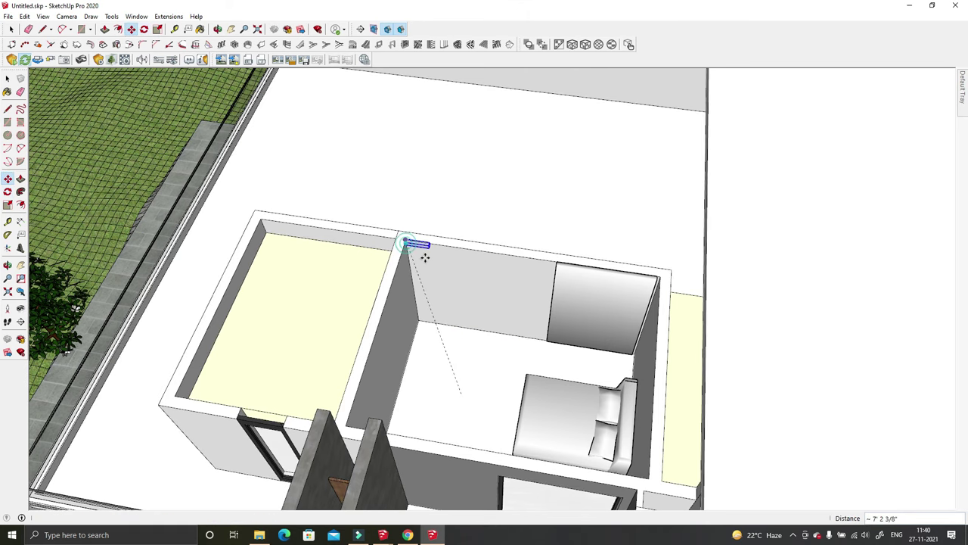
pyautogui.click(425, 258)
pyautogui.scroll(2, 428, 255)
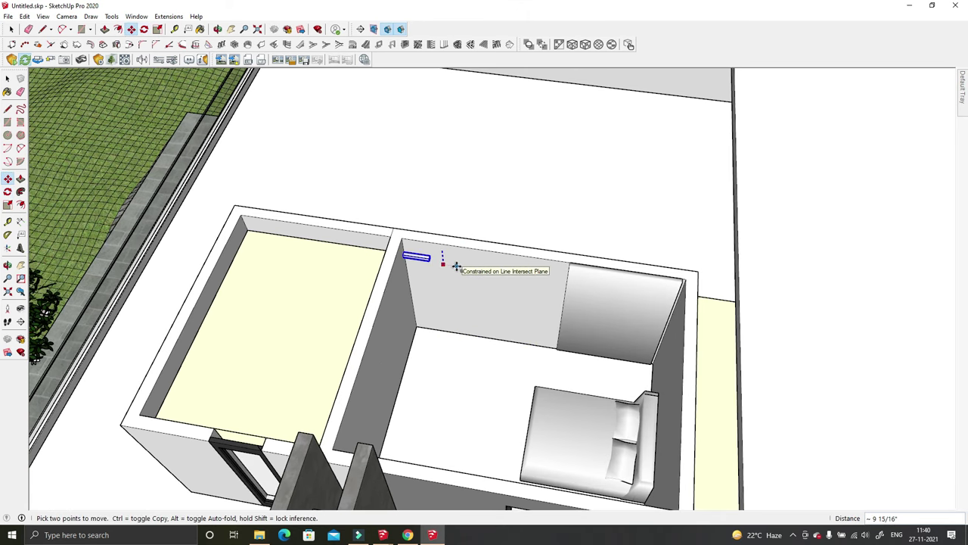
pyautogui.press('Escape')
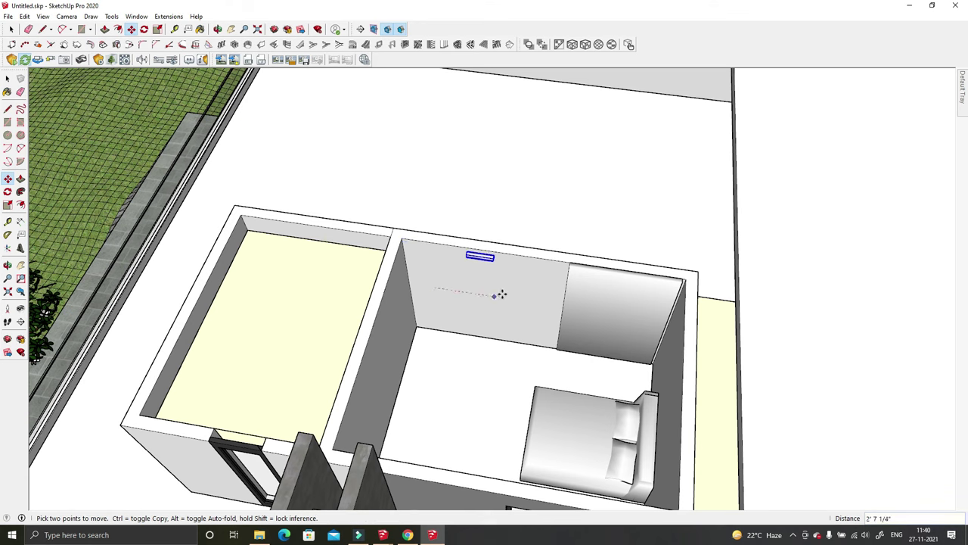
pyautogui.click(128, 61)
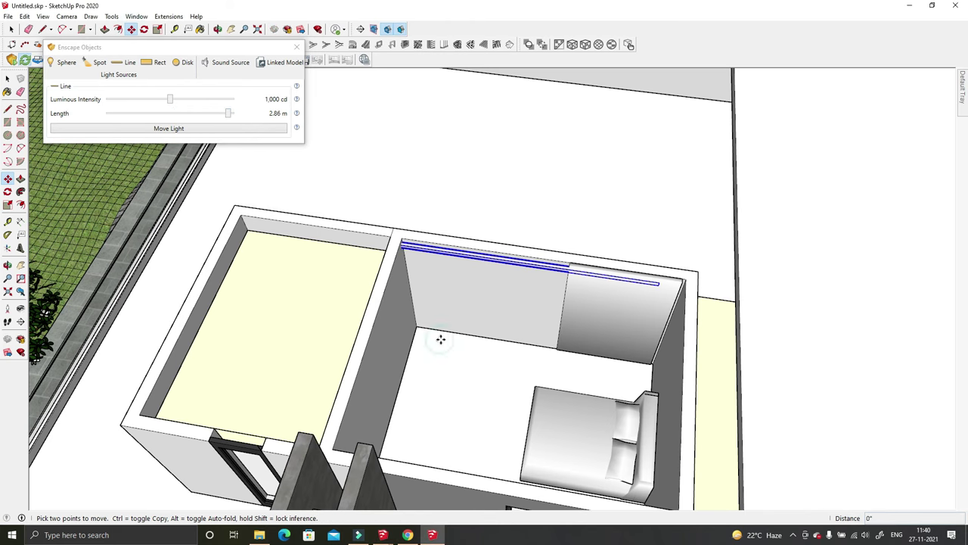
# Step: Shrink the wardrobe box by the right wall slightly and nudge it along the wall
pyautogui.press('space')
pyautogui.click(566, 307)
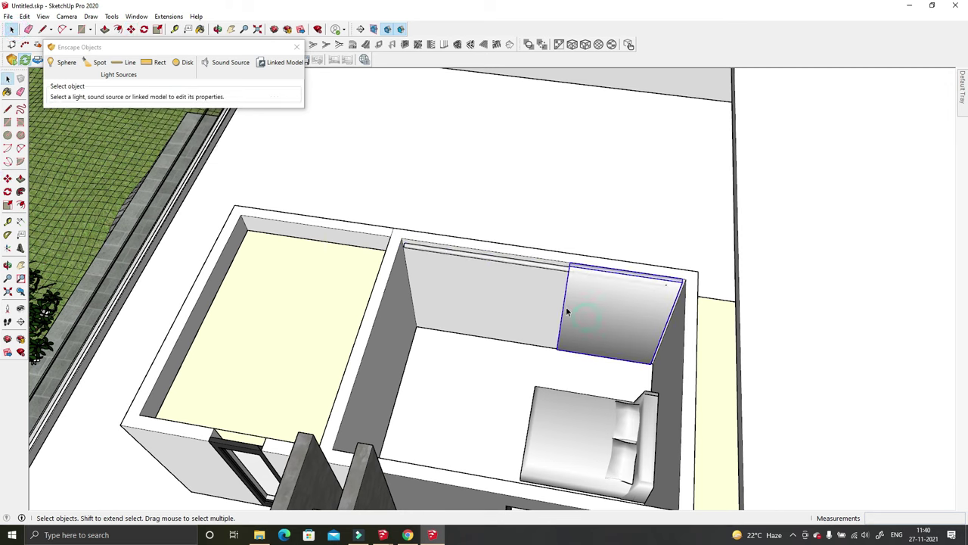
pyautogui.press('s')
pyautogui.click(683, 281)
pyautogui.click(672, 288)
pyautogui.press('m')
pyautogui.click(544, 356)
pyautogui.click(551, 364)
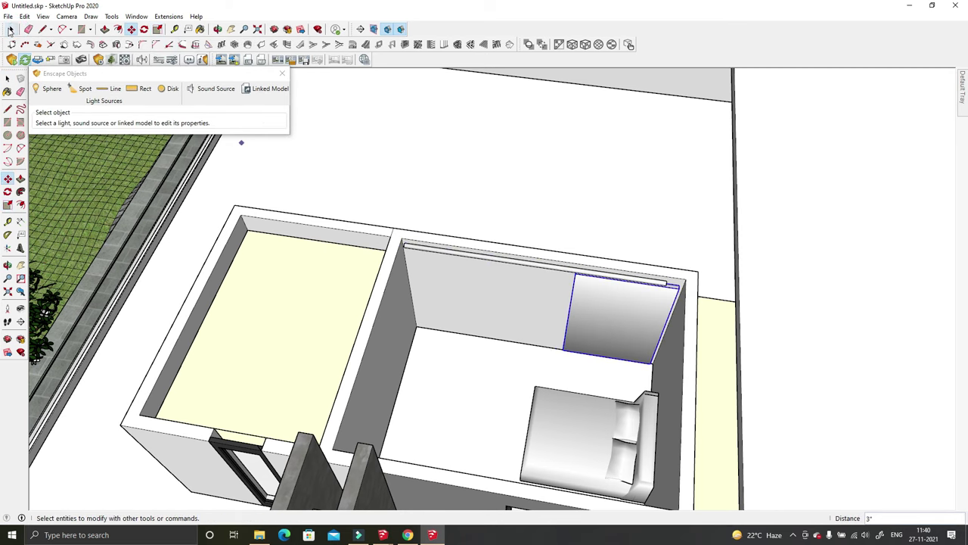
# Step: Rotate the wall-top line light upright and place it in the back-right corner
pyautogui.click(11, 30)
pyautogui.click(479, 261)
pyautogui.press('q')
pyautogui.moveTo(479, 260); pyautogui.dragTo(523, 225, button='middle')
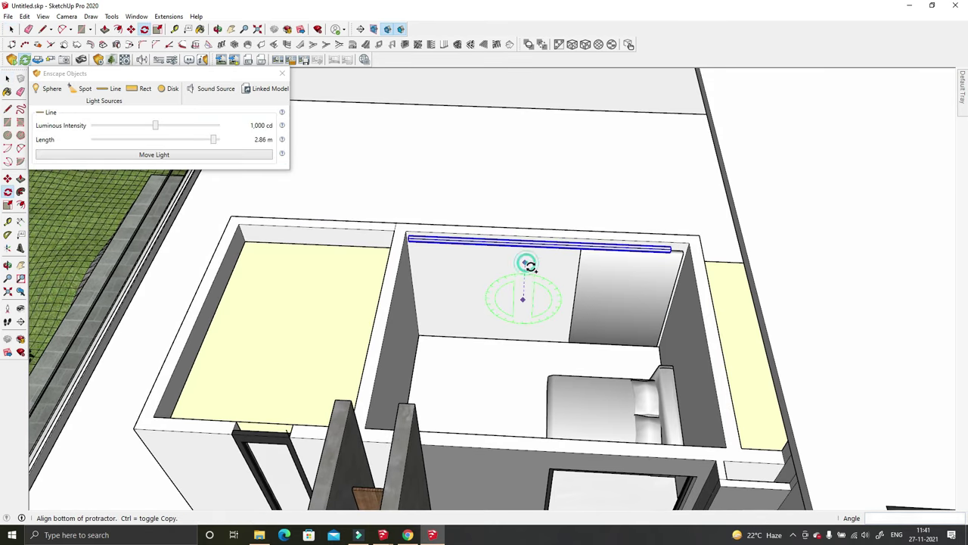
pyautogui.click(567, 300)
pyautogui.press('m')
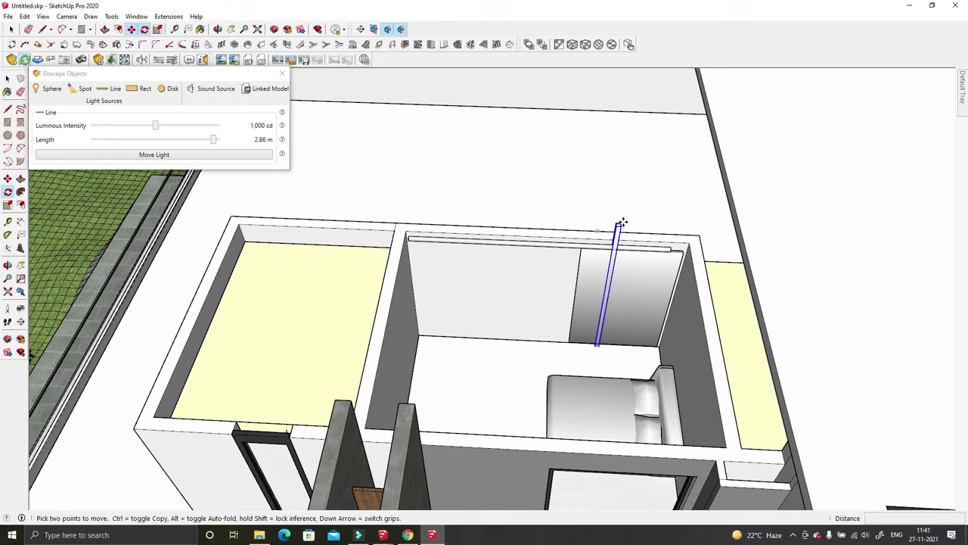
pyautogui.click(620, 224)
pyautogui.click(684, 247)
pyautogui.scroll(2, 609, 354)
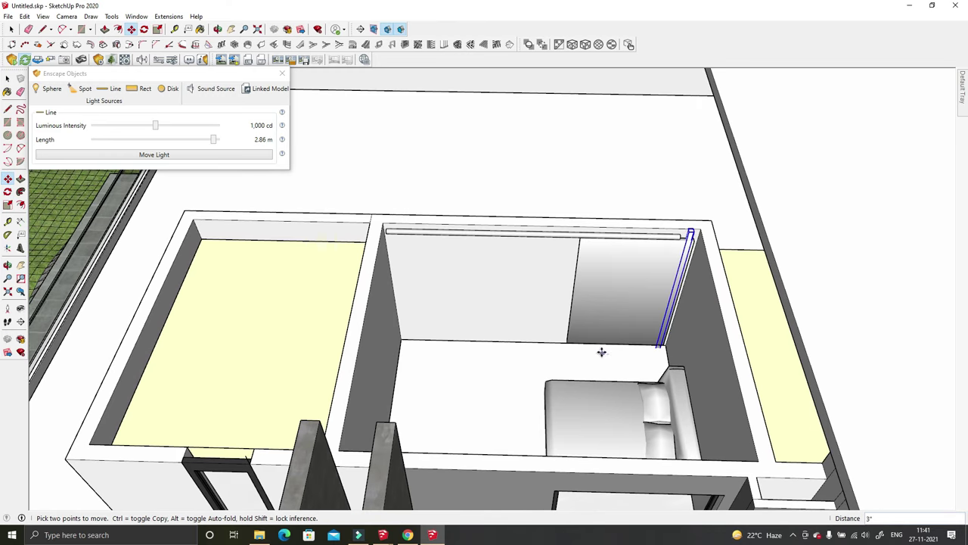
# Step: Delete the vertical corner light strip, keeping the horizontal line light
pyautogui.press('space')
pyautogui.click(613, 309)
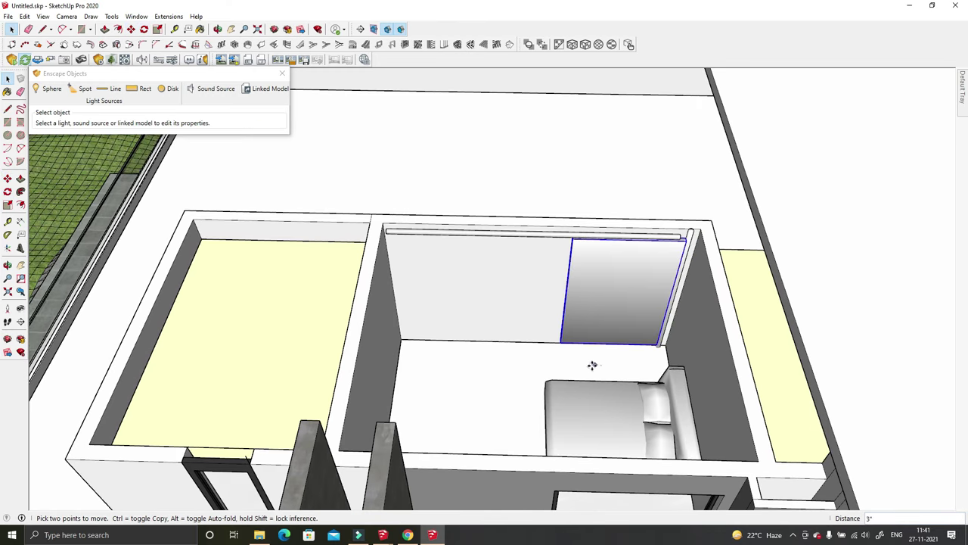
pyautogui.press('m')
pyautogui.press('space')
pyautogui.scroll(2, 664, 262)
pyautogui.click(649, 237)
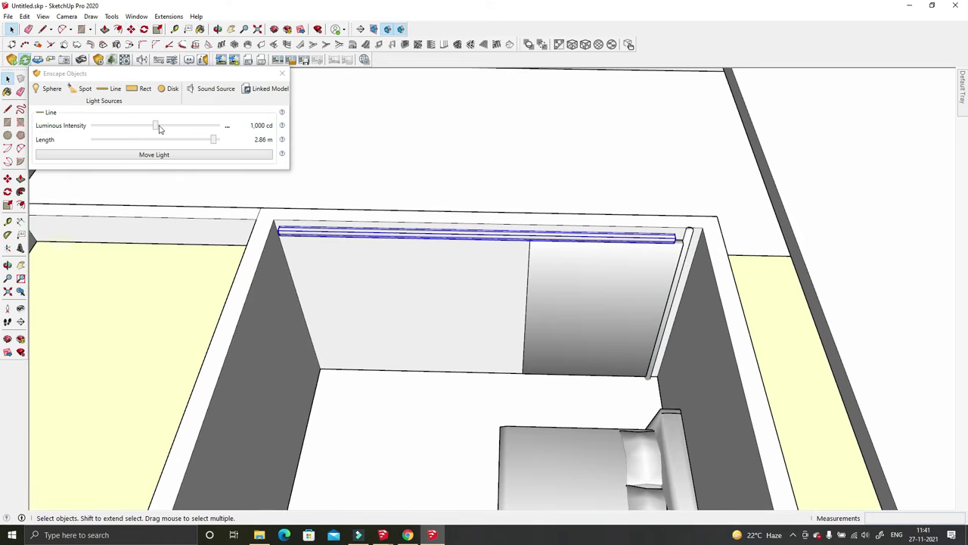
pyautogui.click(693, 222)
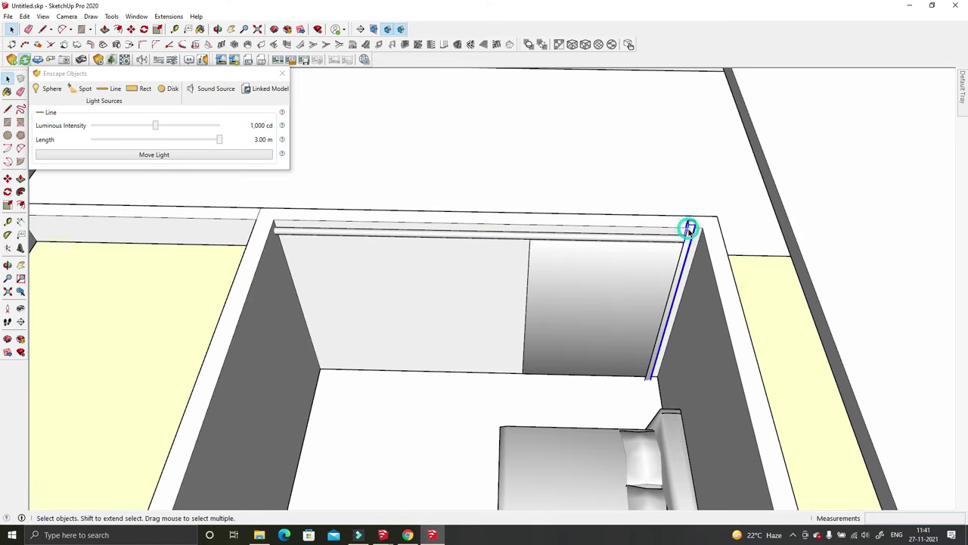
pyautogui.press('Delete')
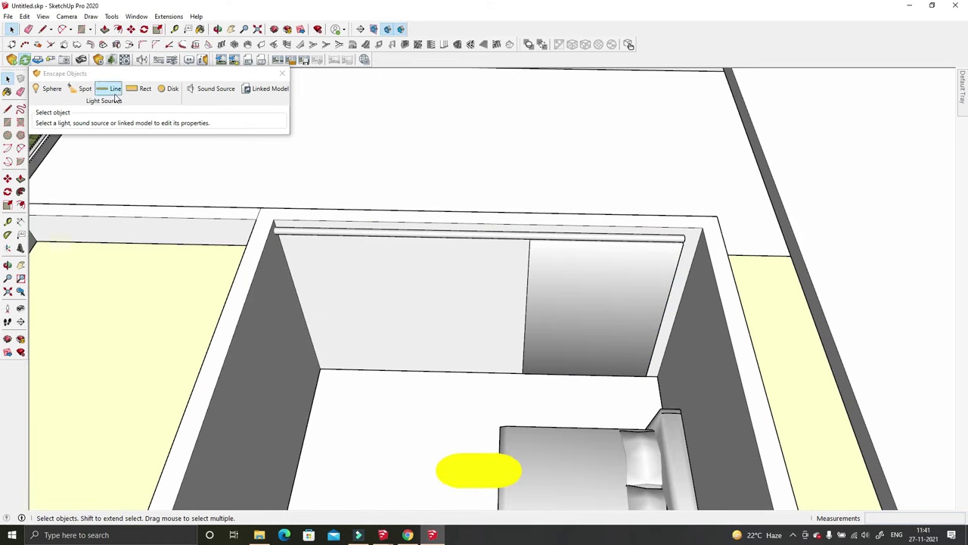
# Step: Place a short line light at the corner and try standing it upright, then undo
pyautogui.click(698, 241)
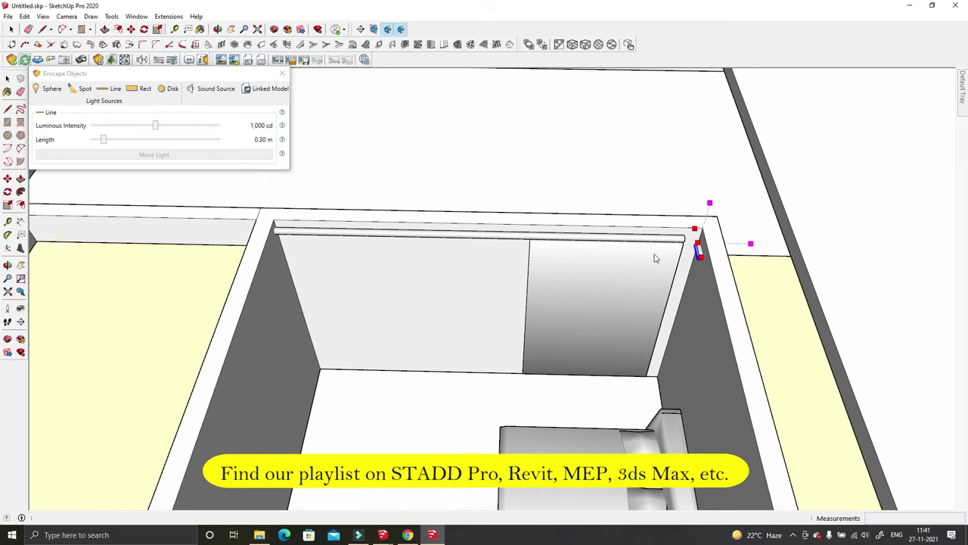
pyautogui.moveTo(640, 268); pyautogui.dragTo(707, 218, button='middle')
pyautogui.press('q')
pyautogui.click(708, 218)
pyautogui.click(719, 184)
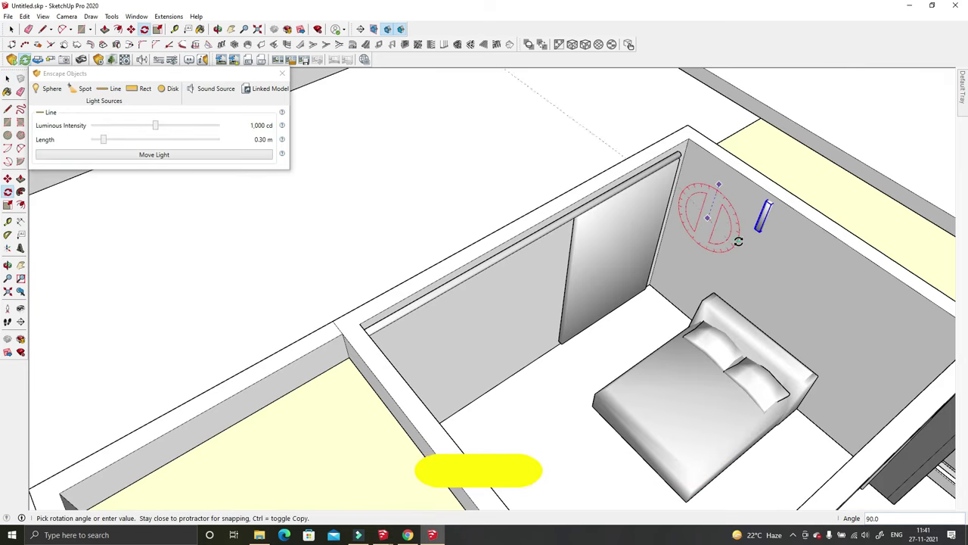
pyautogui.click(747, 235)
pyautogui.press('m')
pyautogui.hotkey('ctrl', 'z')
# Step: Rotate the short light upright, drop it into the back corner, and test lengthening it
pyautogui.click(144, 29)
pyautogui.click(696, 212)
pyautogui.click(708, 176)
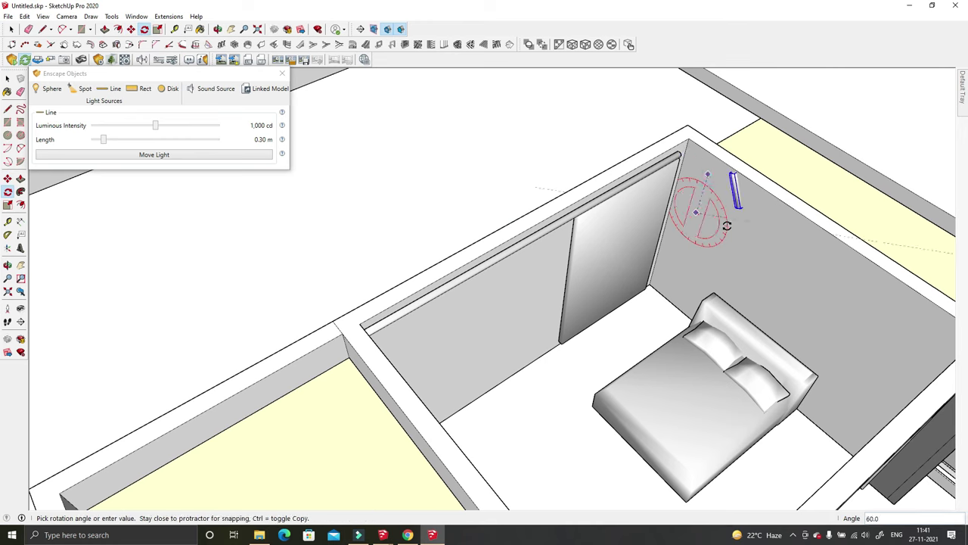
pyautogui.press('m')
pyautogui.click(766, 266)
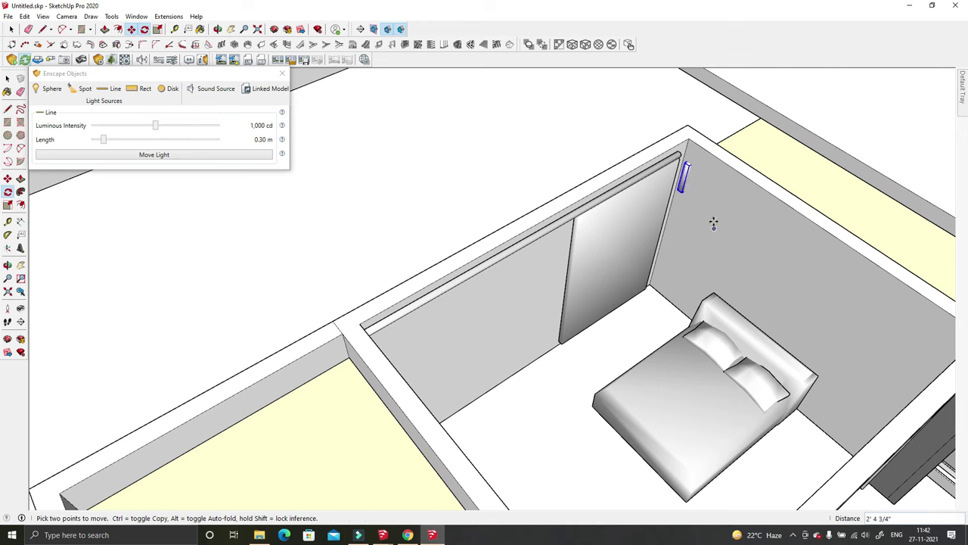
pyautogui.click(656, 316)
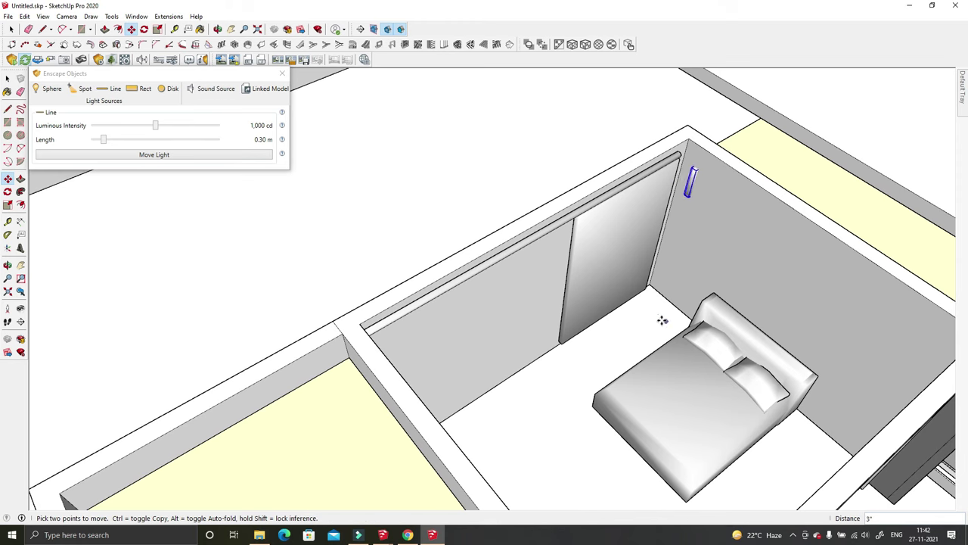
pyautogui.scroll(3, 673, 312)
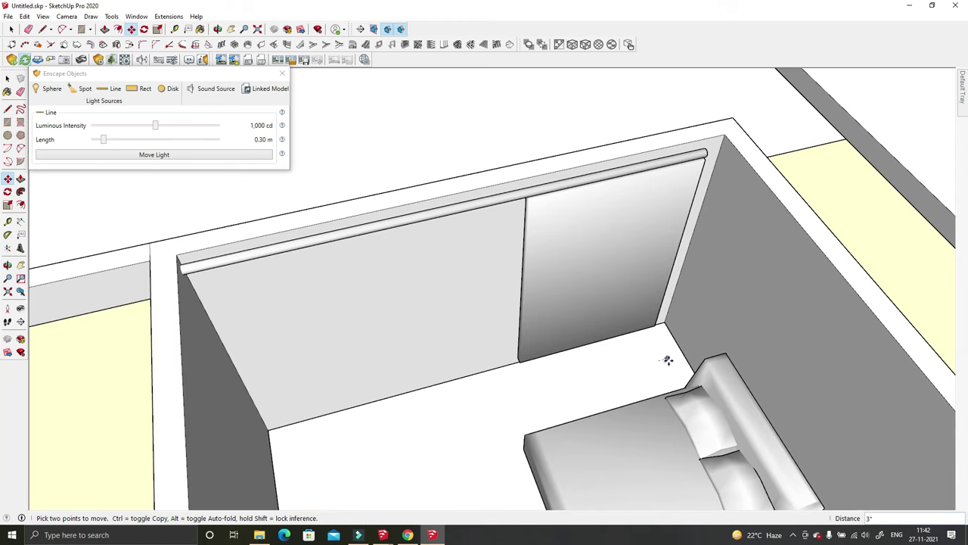
pyautogui.moveTo(103, 139); pyautogui.dragTo(116, 149)
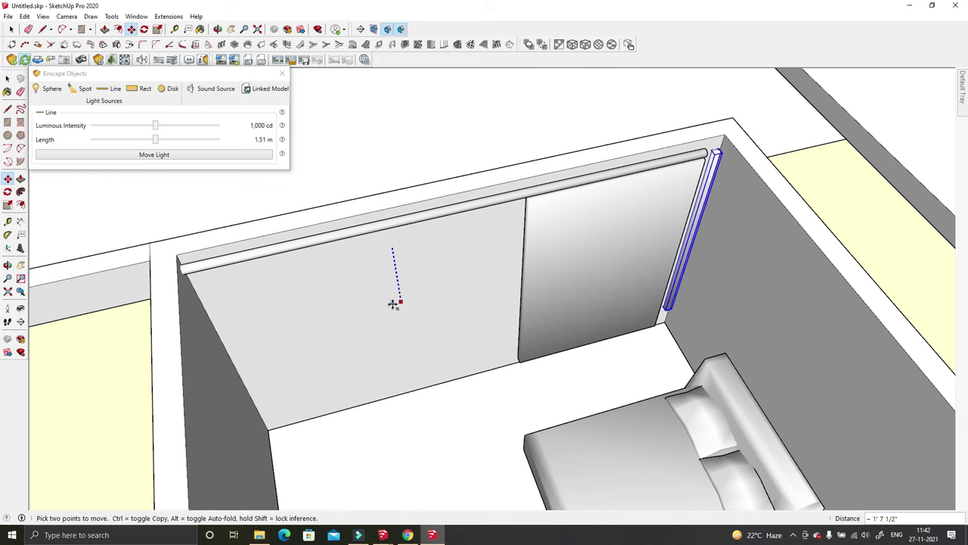
pyautogui.moveTo(156, 140); pyautogui.dragTo(163, 145)
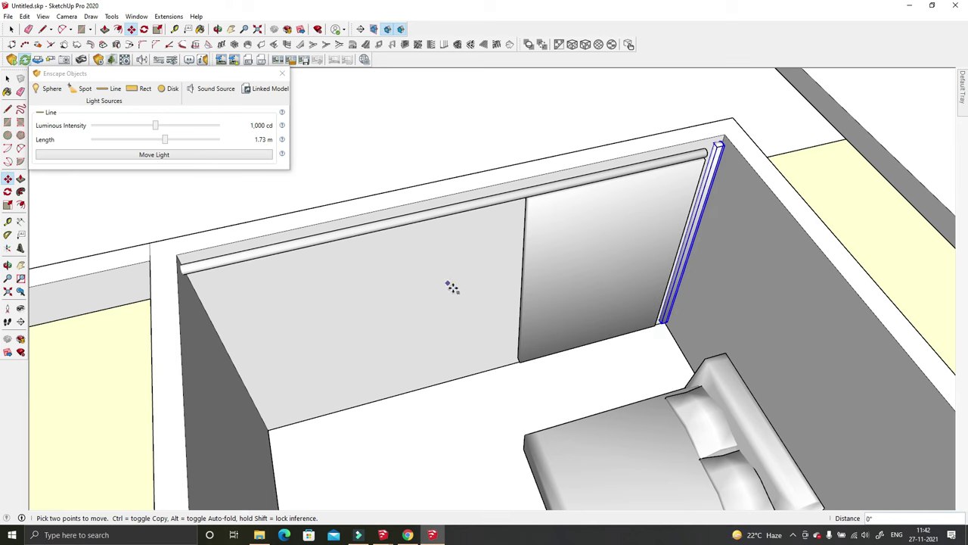
pyautogui.hotkey('ctrl', 'z')
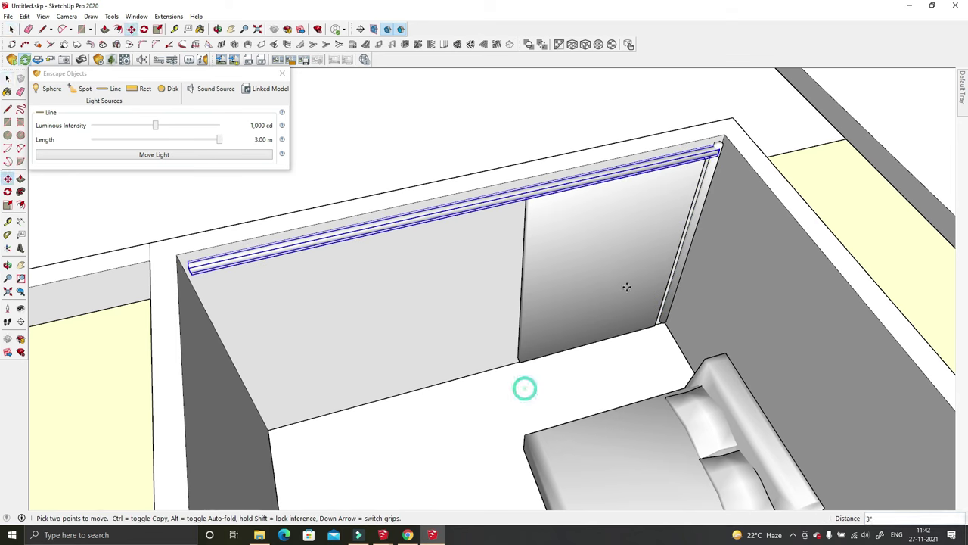
pyautogui.hotkey('ctrl', 'z')
# Step: Move-copy the corner light into the left corner and check the Enscape render
pyautogui.press('m')
pyautogui.click(666, 327)
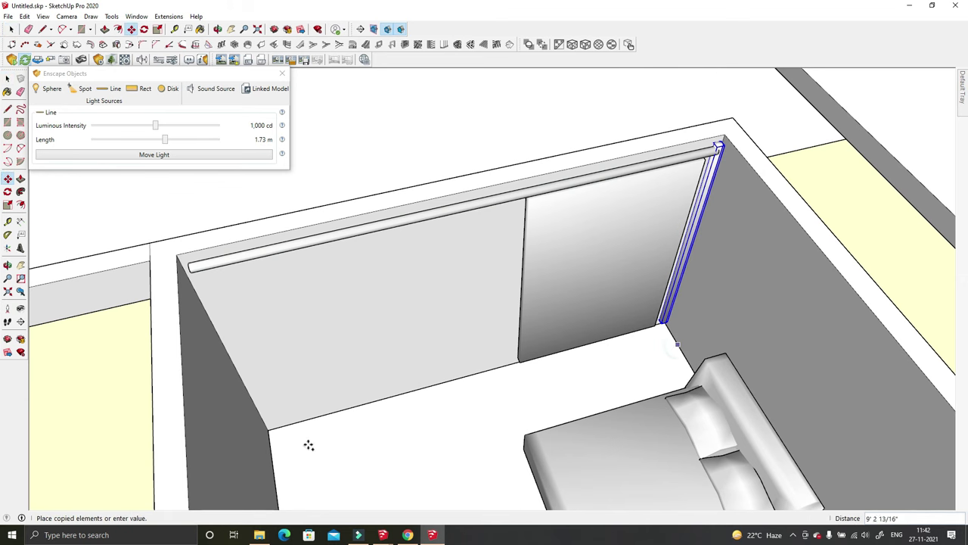
pyautogui.click(286, 459)
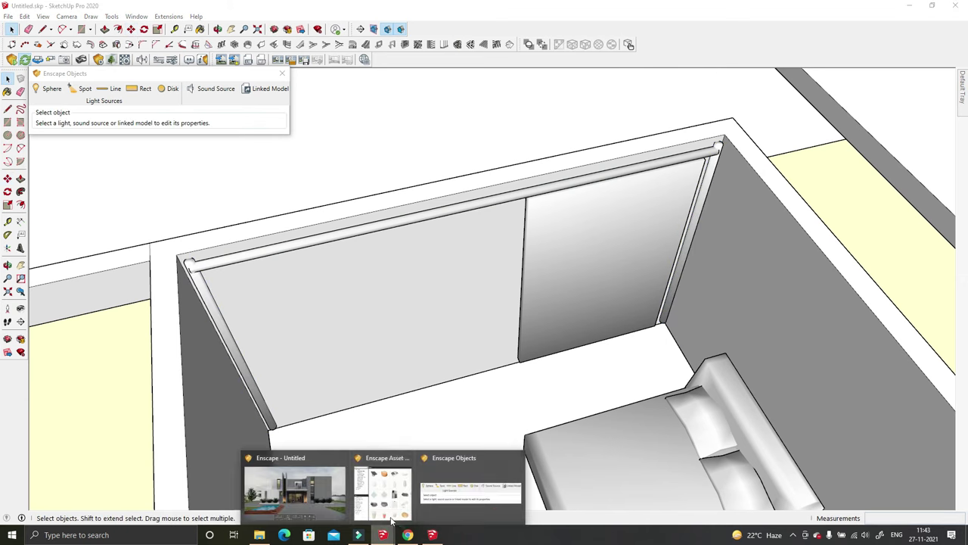
pyautogui.click(342, 493)
pyautogui.click(434, 535)
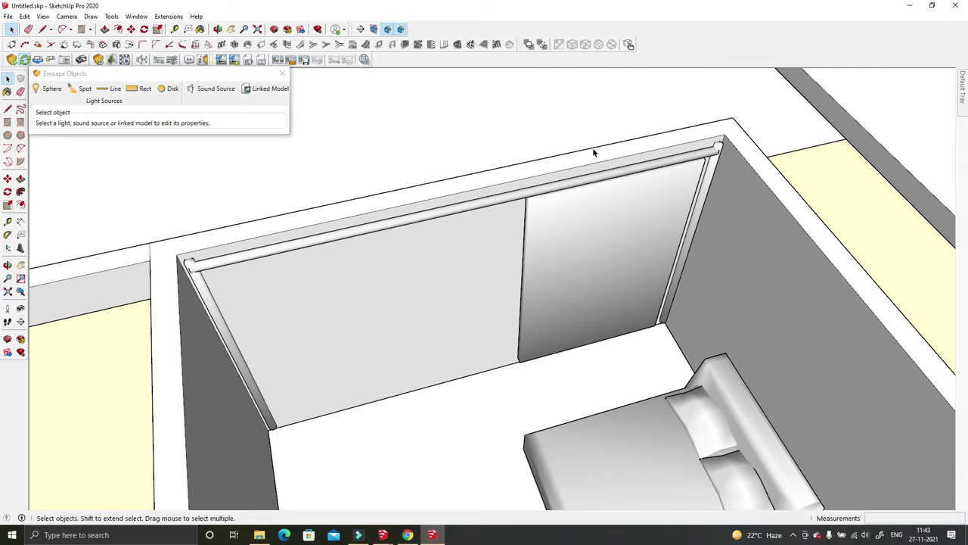
pyautogui.press('b')
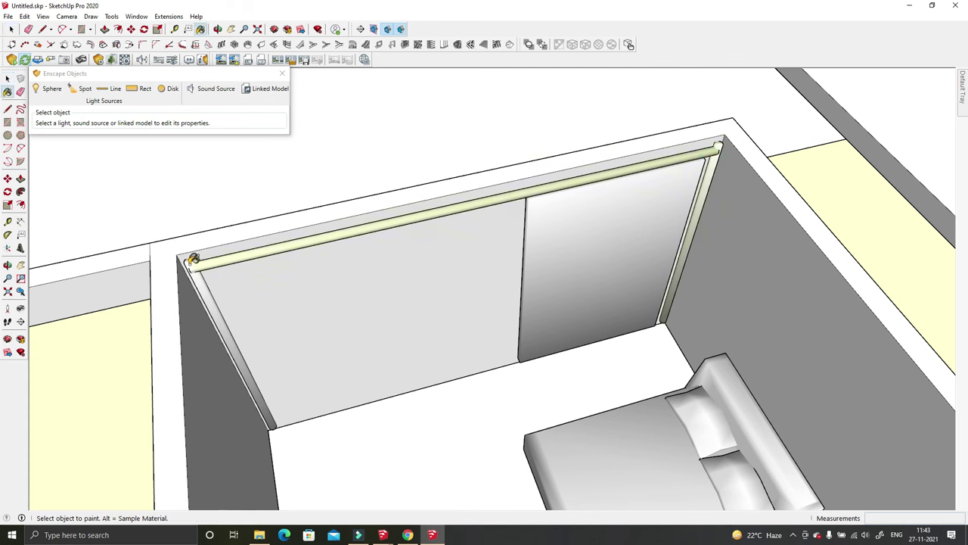
# Step: Shrink the SketchUp window to reveal the Enscape render, then maximize it again
pyautogui.click(933, 5)
pyautogui.click(81, 436)
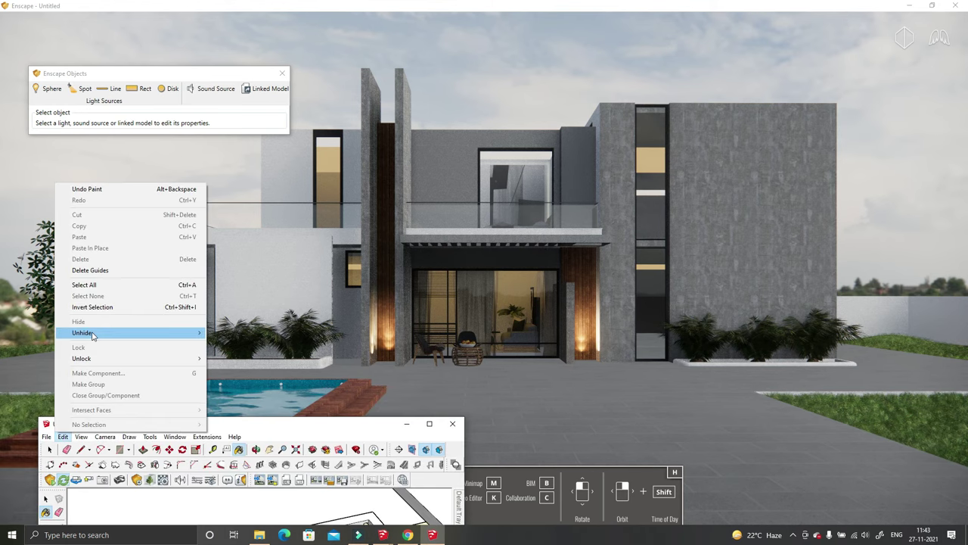
pyautogui.click(306, 182)
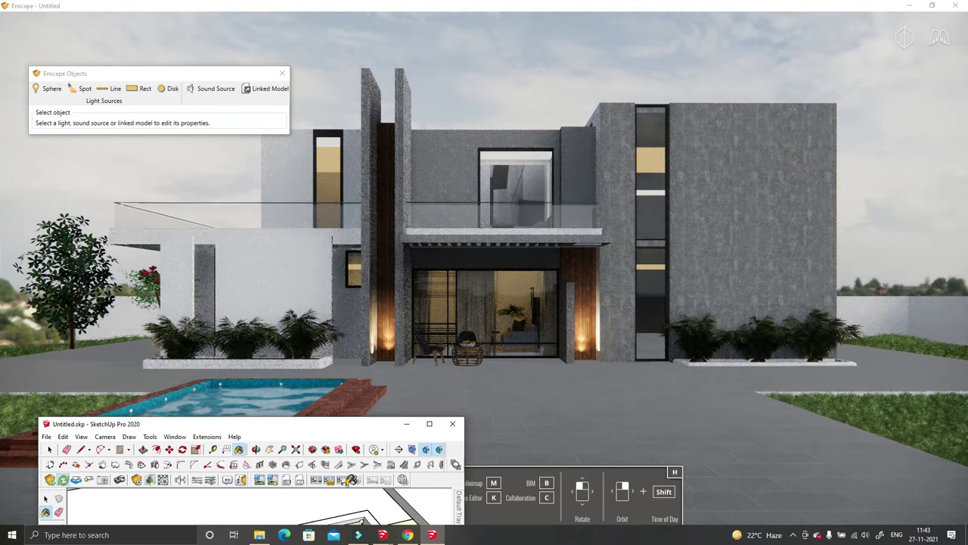
pyautogui.doubleClick(382, 425)
# Step: Raise the long wall line light's intensity to 8,323 cd at 3.00 m length
pyautogui.click(511, 155)
pyautogui.press('super+Down')
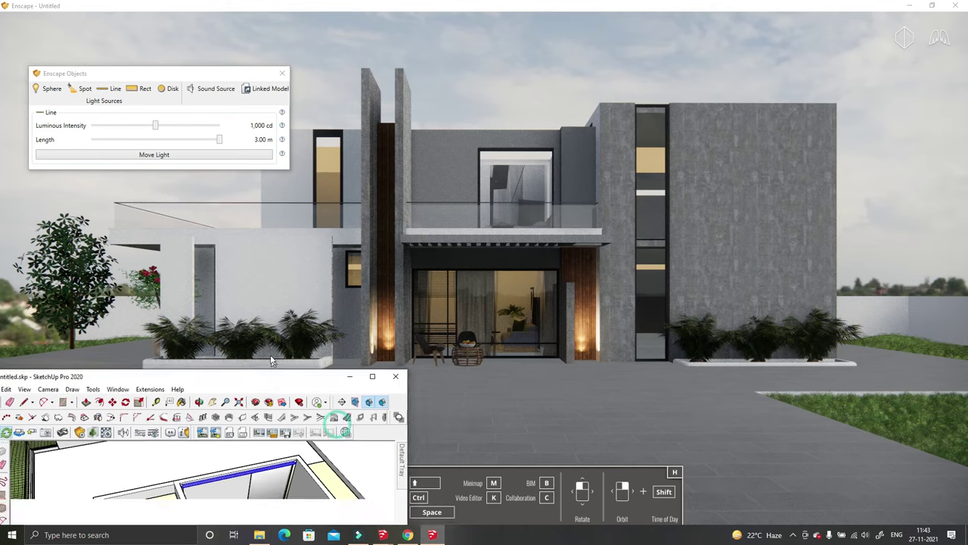
pyautogui.scroll(3, 270, 441)
pyautogui.scroll(3, 271, 441)
pyautogui.moveTo(156, 125); pyautogui.dragTo(176, 126)
pyautogui.scroll(-2, 232, 460)
pyautogui.scroll(-3, 232, 460)
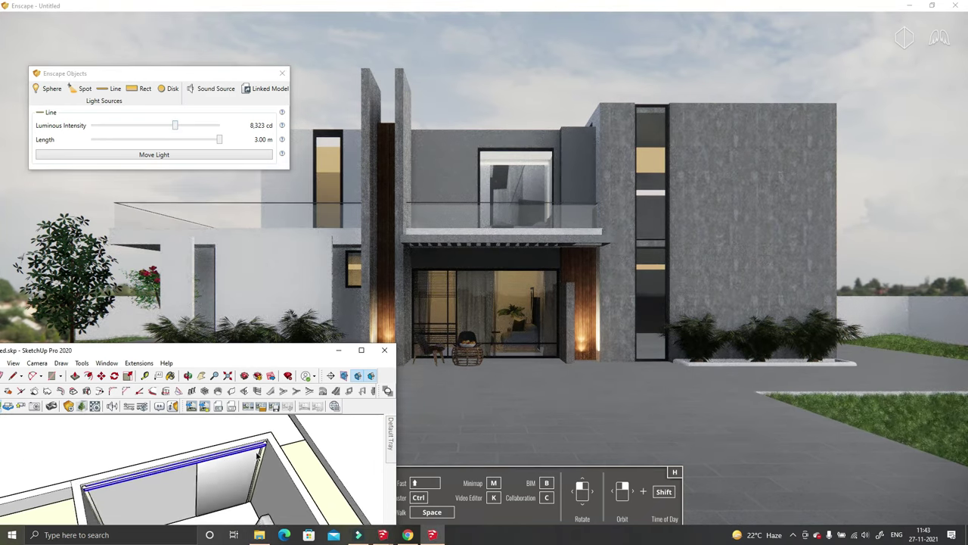
pyautogui.scroll(-3, 238, 454)
pyautogui.scroll(-3, 248, 450)
pyautogui.scroll(3, 248, 450)
pyautogui.scroll(3, 257, 446)
pyautogui.scroll(3, 268, 439)
pyautogui.scroll(3, 253, 510)
pyautogui.scroll(3, 253, 507)
pyautogui.scroll(3, 251, 488)
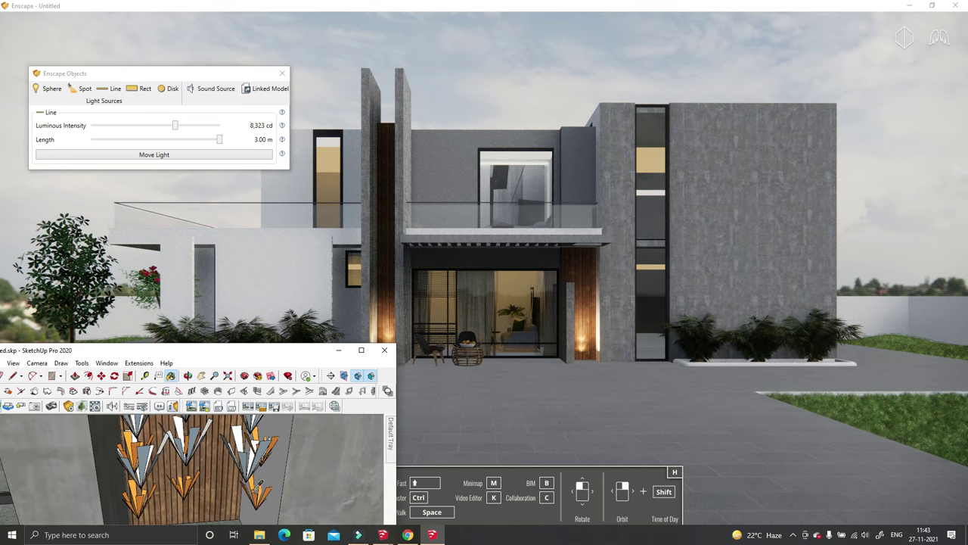
pyautogui.scroll(-3, 293, 486)
pyautogui.scroll(-3, 299, 484)
pyautogui.scroll(-3, 299, 503)
pyautogui.scroll(-2, 261, 419)
pyautogui.scroll(3, 260, 419)
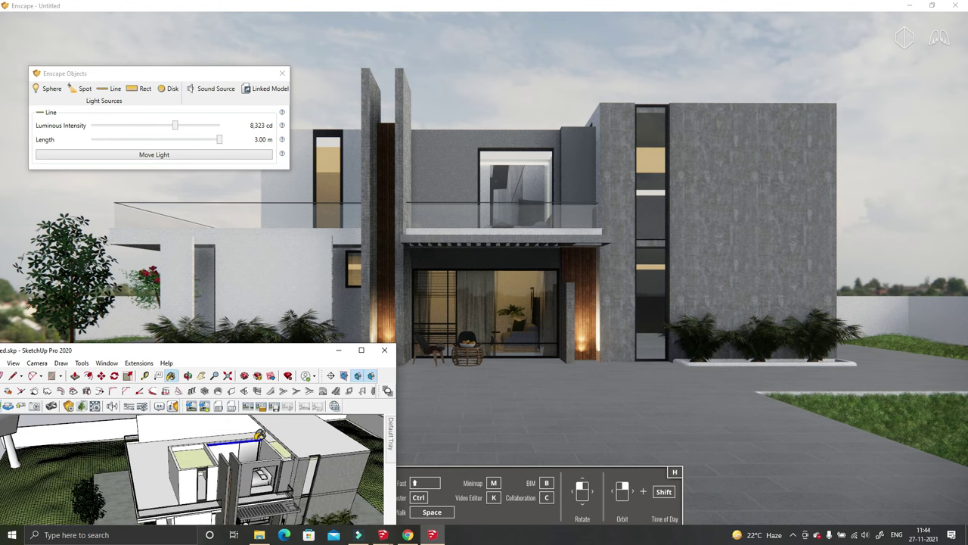
pyautogui.scroll(3, 259, 434)
pyautogui.scroll(2, 289, 432)
# Step: Unhide all hidden geometry, restoring the roof slab, and reposition the SketchUp window
pyautogui.click(299, 433)
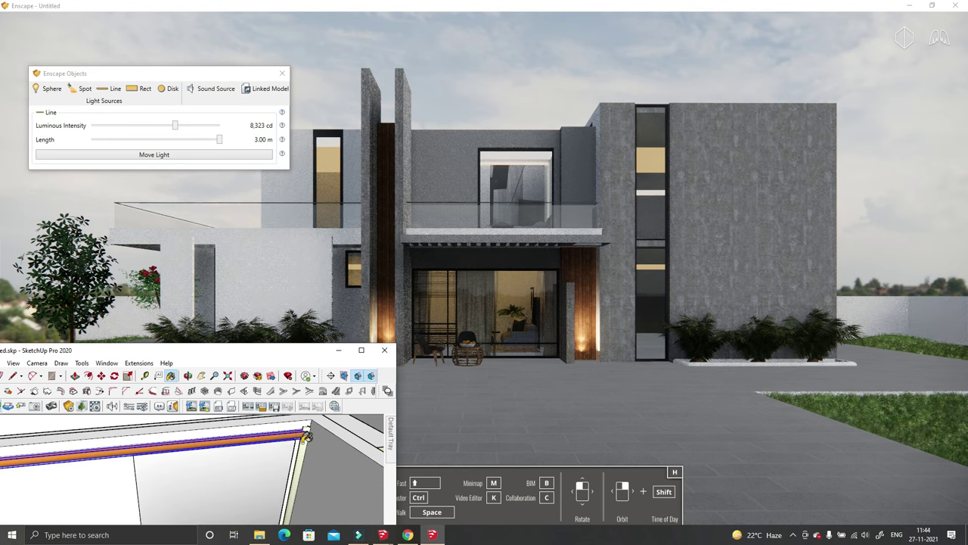
pyautogui.scroll(2, 327, 438)
pyautogui.moveTo(327, 438)
pyautogui.mouseDown(button='middle')
pyautogui.moveTo(178, 439)
pyautogui.moveTo(203, 441)
pyautogui.mouseUp(button='middle')
pyautogui.scroll(-2, 210, 434)
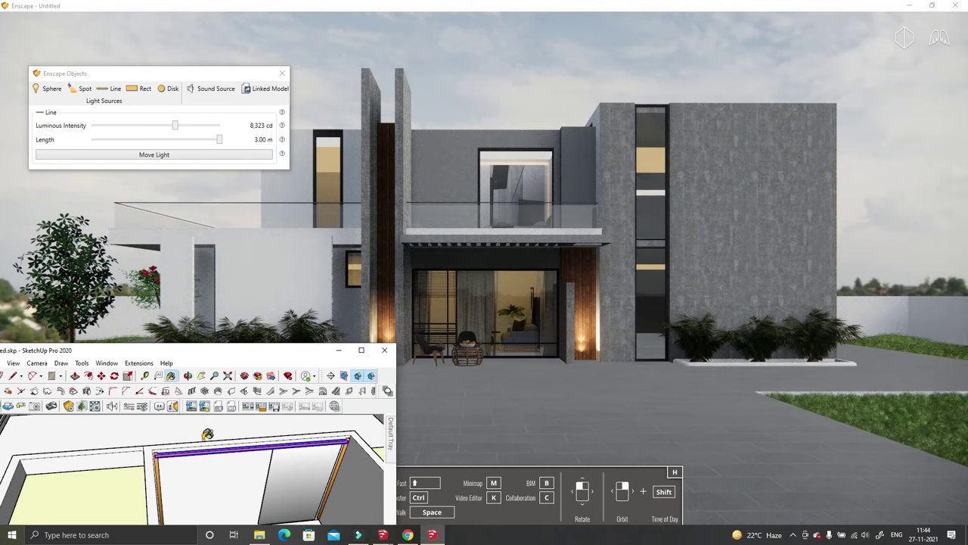
pyautogui.scroll(-3, 210, 434)
pyautogui.click(34, 362)
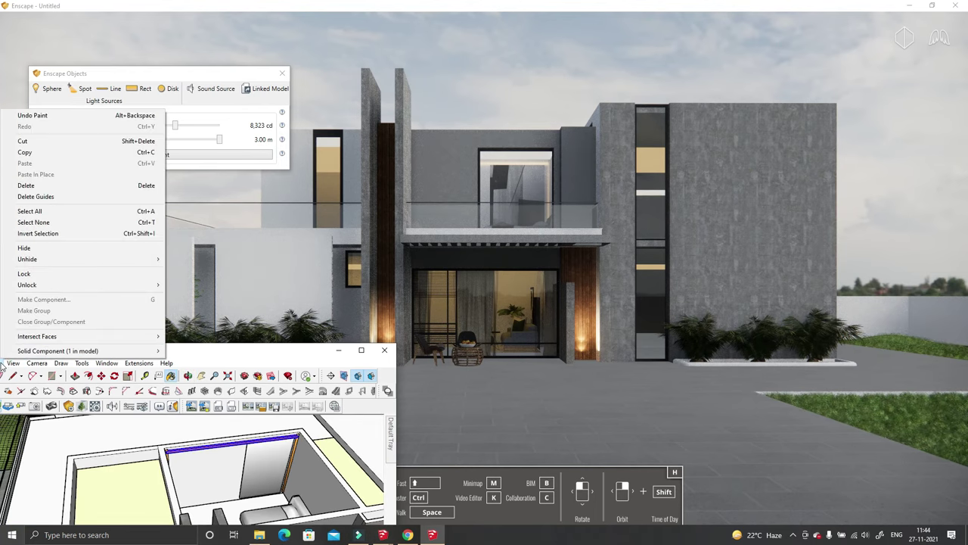
pyautogui.moveTo(27, 259)
pyautogui.click(182, 281)
pyautogui.moveTo(371, 352); pyautogui.dragTo(415, 338)
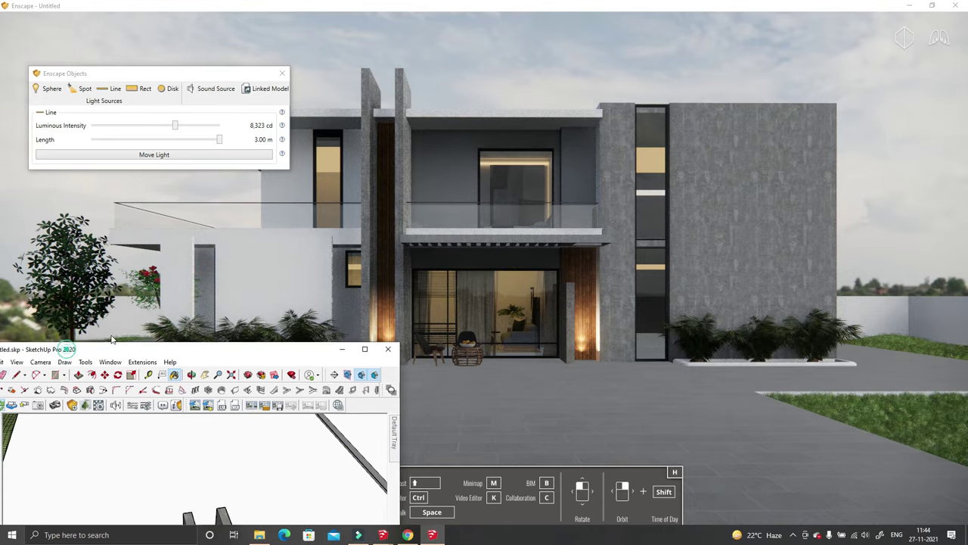
pyautogui.moveTo(133, 429); pyautogui.dragTo(170, 466)
# Step: Place an Enscape rect light at the roof edge under the overhang
pyautogui.moveTo(234, 76); pyautogui.dragTo(506, 87)
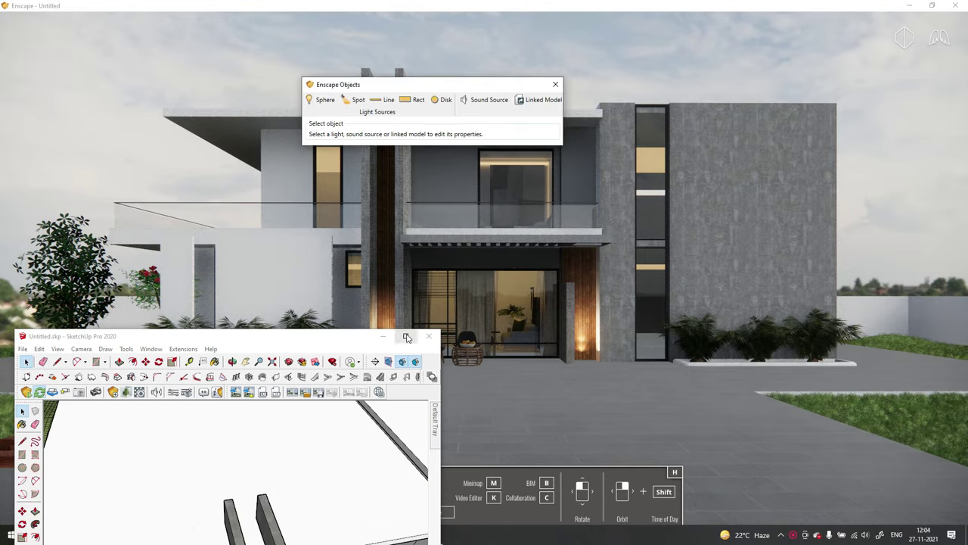
pyautogui.press('super+Up')
pyautogui.moveTo(513, 284); pyautogui.dragTo(485, 136, button='middle')
pyautogui.scroll(5, 485, 137)
pyautogui.moveTo(469, 199); pyautogui.dragTo(476, 262, button='middle')
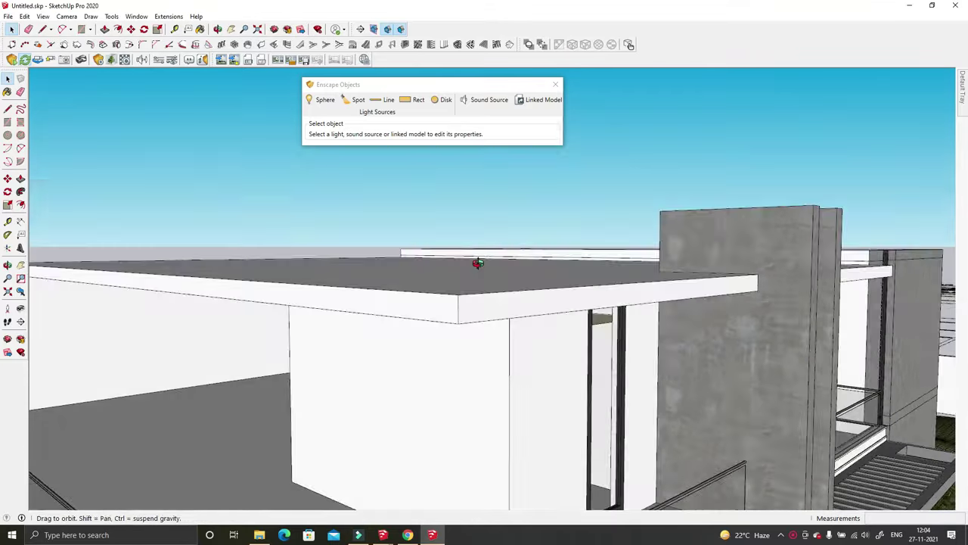
pyautogui.click(541, 218)
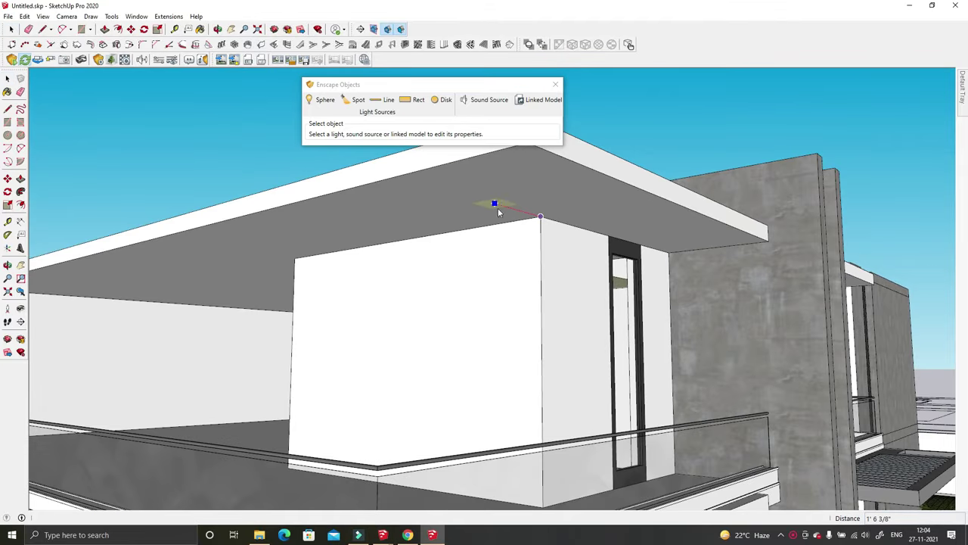
pyautogui.click(296, 279)
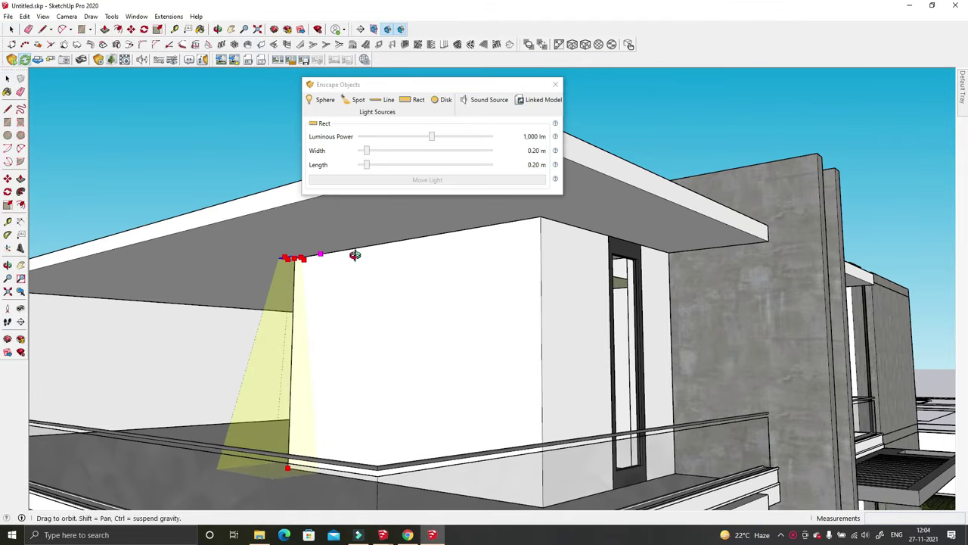
pyautogui.moveTo(355, 255); pyautogui.dragTo(333, 250, button='middle')
pyautogui.click(295, 257)
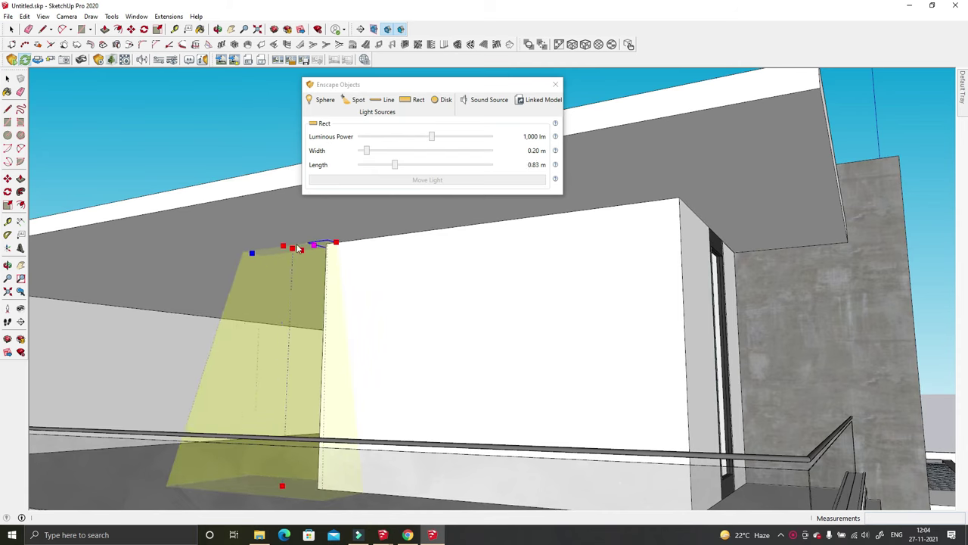
pyautogui.click(96, 306)
# Step: Size the rect light to 3.00 m by 3.00 m and move it down
pyautogui.moveTo(367, 151); pyautogui.dragTo(438, 150)
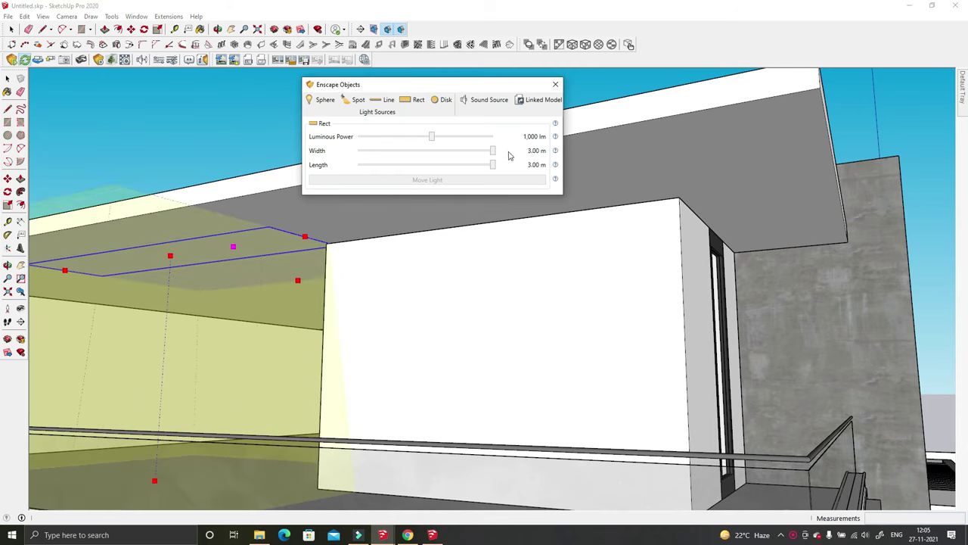
pyautogui.moveTo(484, 303)
pyautogui.mouseDown(button='middle')
pyautogui.moveTo(530, 249)
pyautogui.moveTo(167, 54)
pyautogui.mouseUp(button='middle')
pyautogui.press('m')
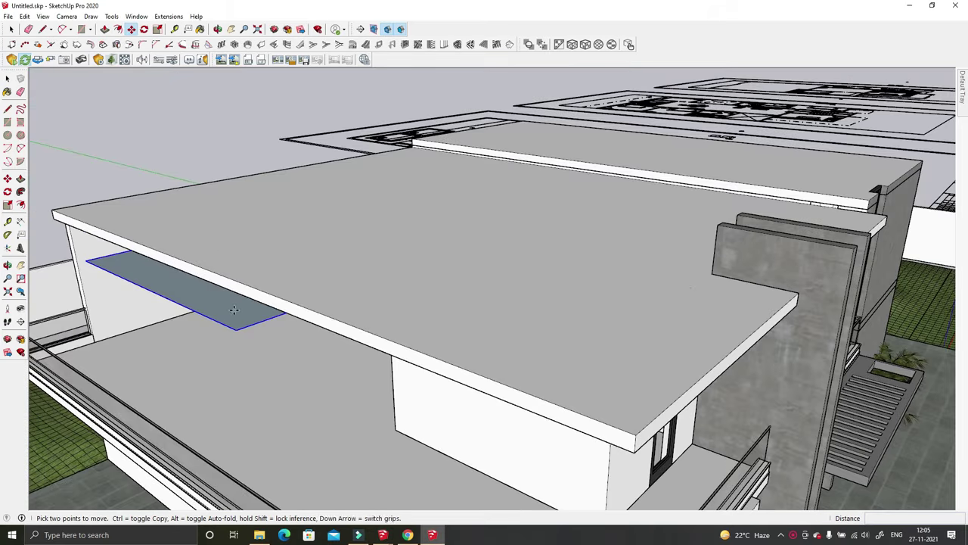
pyautogui.moveTo(288, 313)
pyautogui.mouseDown(button='middle')
pyautogui.moveTo(525, 195)
pyautogui.moveTo(476, 199)
pyautogui.moveTo(432, 144)
pyautogui.mouseUp(button='middle')
pyautogui.moveTo(733, 166)
pyautogui.mouseDown(button='middle')
pyautogui.moveTo(569, 210)
pyautogui.moveTo(362, 150)
pyautogui.mouseUp(button='middle')
pyautogui.click(358, 154)
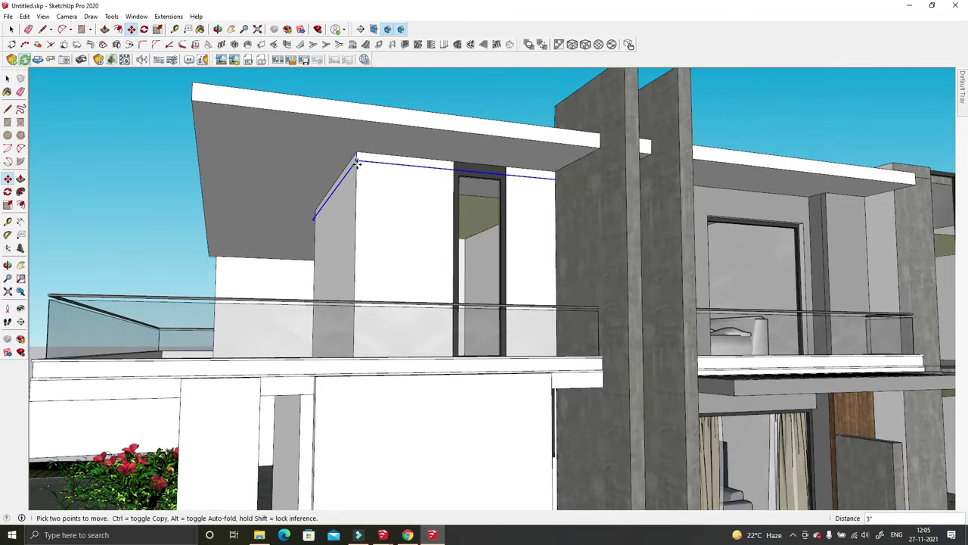
# Step: Hide a wall, then use Unhide Last to restore the white walls and view the render
pyautogui.rightClick(528, 213)
pyautogui.moveTo(560, 229); pyautogui.dragTo(529, 238, button='middle')
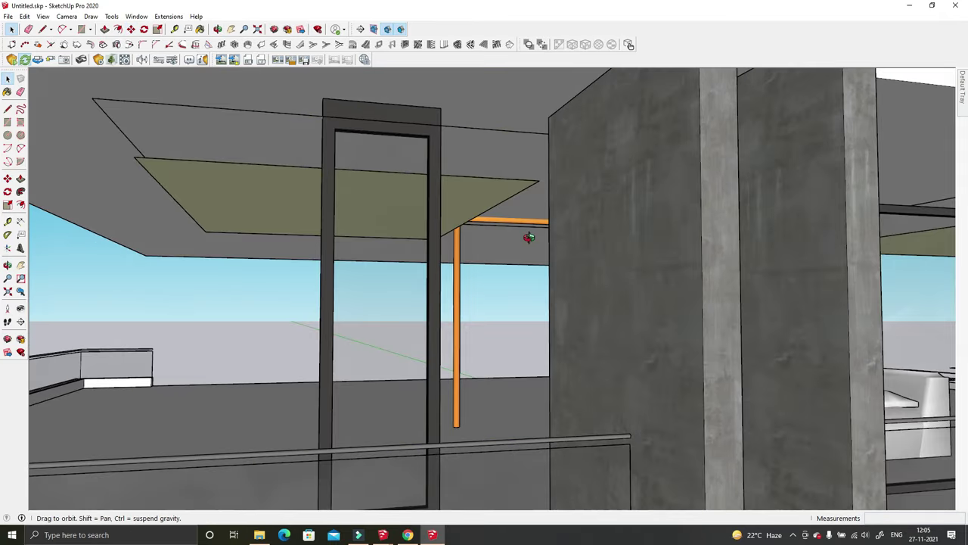
pyautogui.rightClick(470, 189)
pyautogui.click(494, 218)
pyautogui.scroll(-5, 499, 241)
pyautogui.click(24, 16)
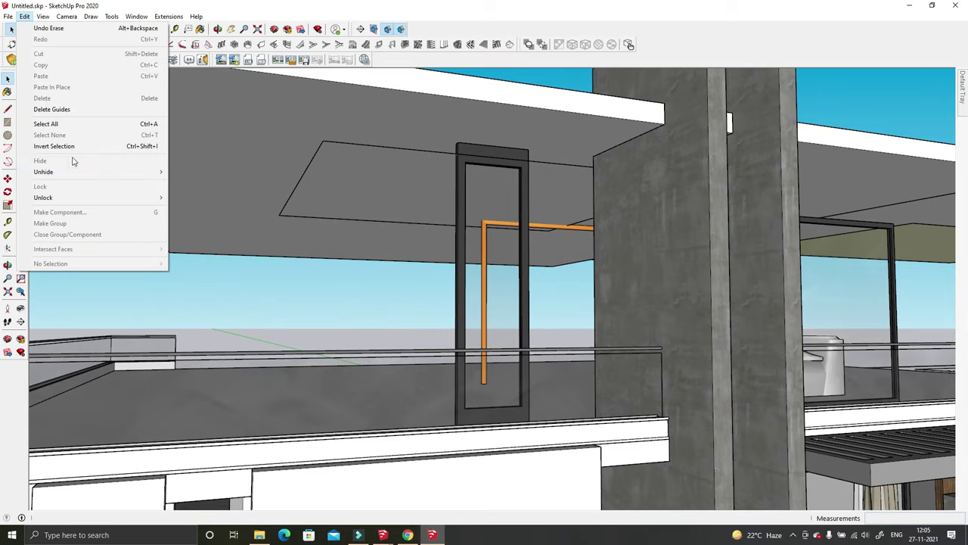
pyautogui.click(198, 184)
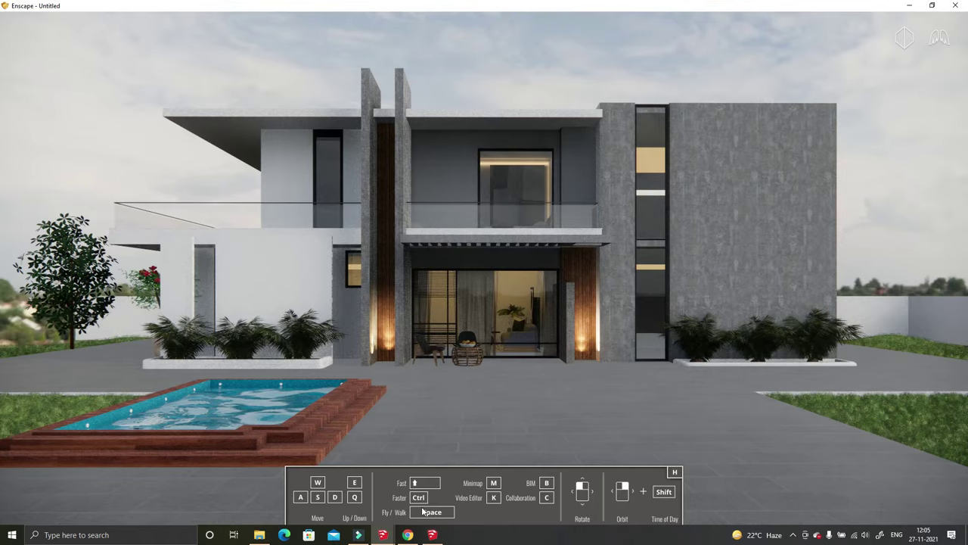
pyautogui.click(360, 497)
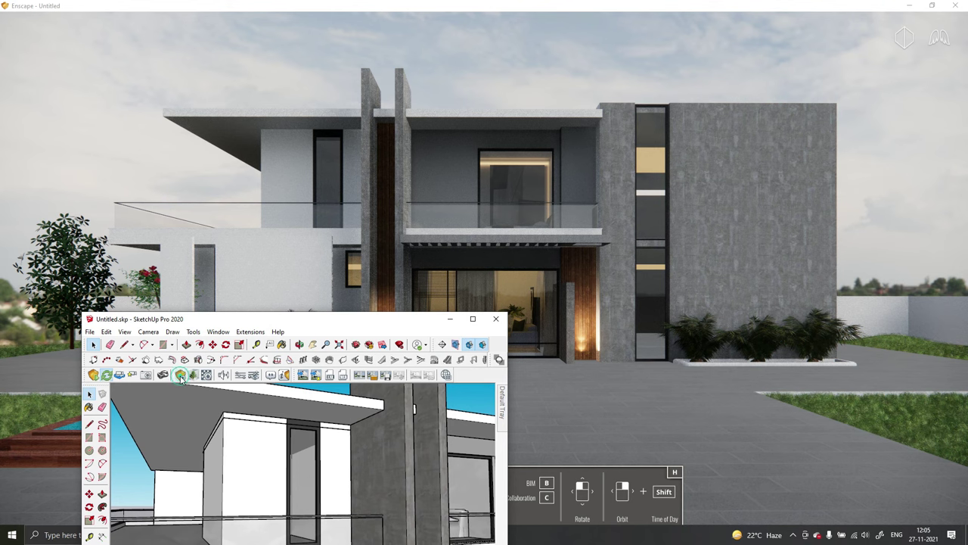
# Step: Add an Enscape rect light under the upper facade and raise its Luminous Power to 93,435 lm
pyautogui.click(181, 376)
pyautogui.rightClick(266, 412)
pyautogui.click(303, 308)
pyautogui.moveTo(213, 139); pyautogui.dragTo(240, 139)
pyautogui.moveTo(152, 87); pyautogui.dragTo(494, 91)
pyautogui.click(106, 331)
pyautogui.rightClick(113, 325)
pyautogui.click(277, 248)
pyautogui.moveTo(566, 142)
pyautogui.mouseDown()
pyautogui.moveTo(618, 148)
pyautogui.moveTo(605, 144)
pyautogui.mouseUp()
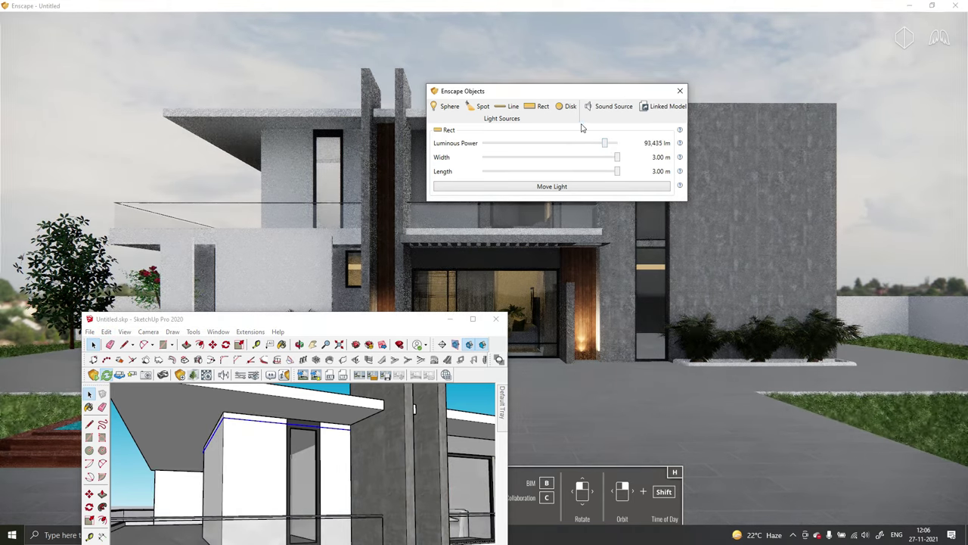
pyautogui.moveTo(530, 91); pyautogui.dragTo(647, 110)
# Step: Erase a group from the SketchUp model and switch to the Paint Bucket
pyautogui.click(473, 319)
pyautogui.scroll(-5, 431, 294)
pyautogui.rightClick(349, 275)
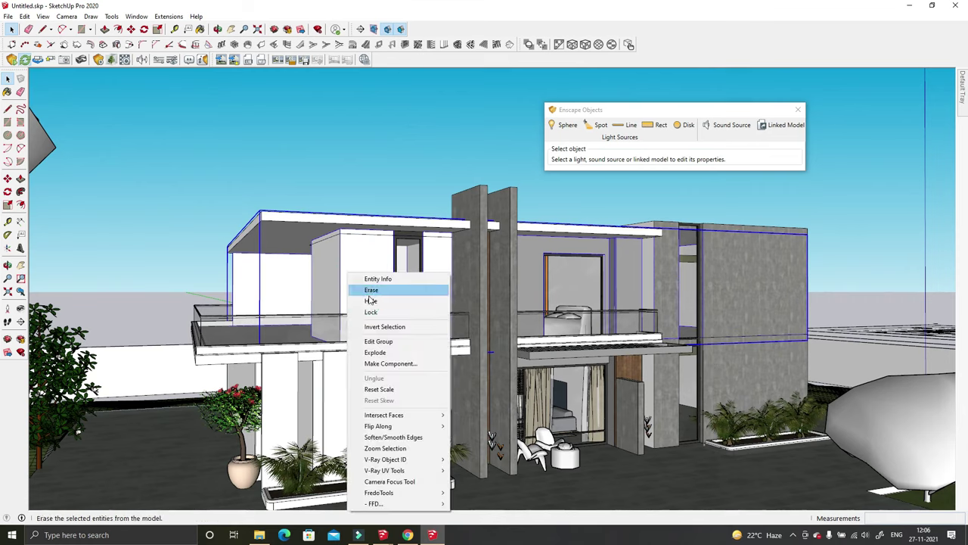
pyautogui.click(370, 295)
pyautogui.scroll(3, 454, 378)
pyautogui.scroll(5, 484, 424)
pyautogui.press('b')
pyautogui.scroll(3, 497, 452)
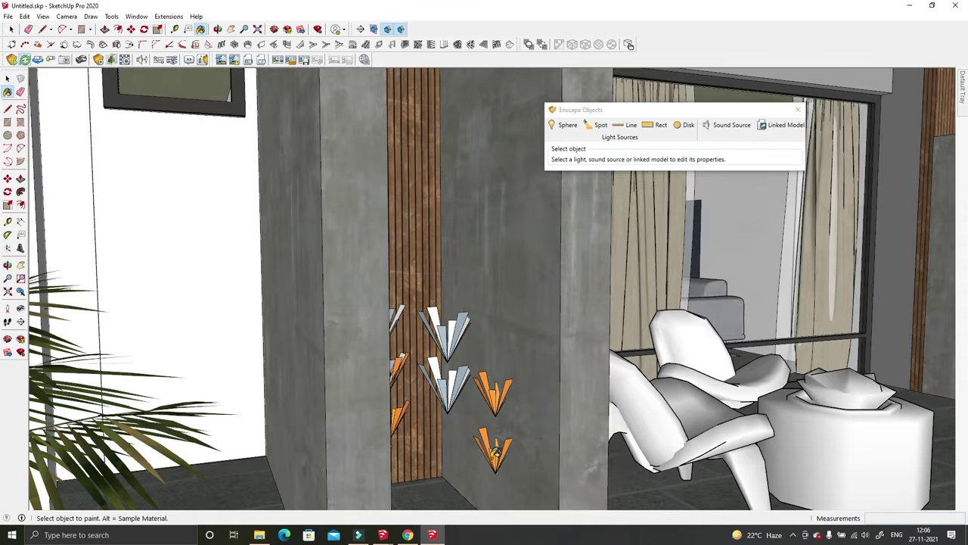
pyautogui.scroll(2, 495, 451)
# Step: Unhide all hidden geometry, then move the Enscape camera toward the house
pyautogui.scroll(-5, 624, 445)
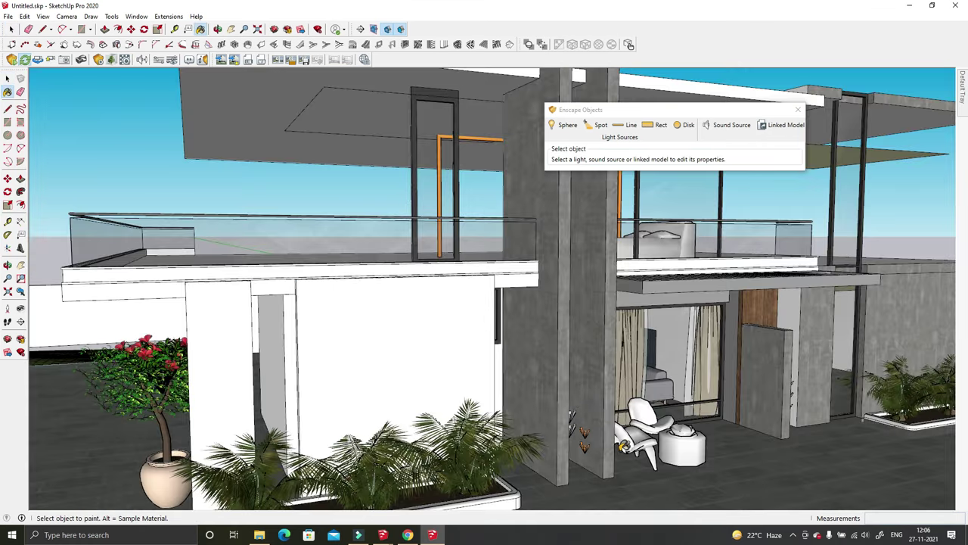
pyautogui.click(361, 124)
pyautogui.click(25, 15)
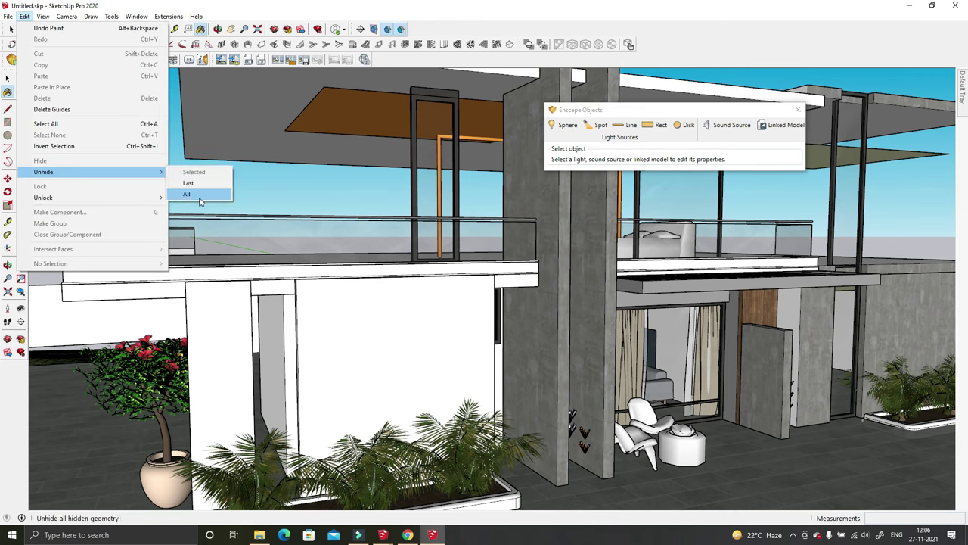
pyautogui.click(186, 192)
pyautogui.moveTo(43, 171)
pyautogui.click(327, 493)
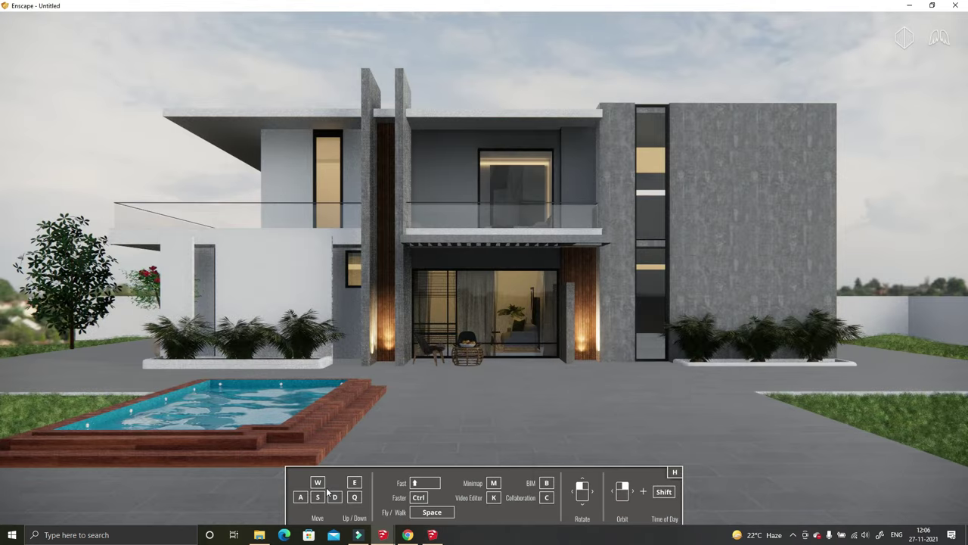
pyautogui.press('w')
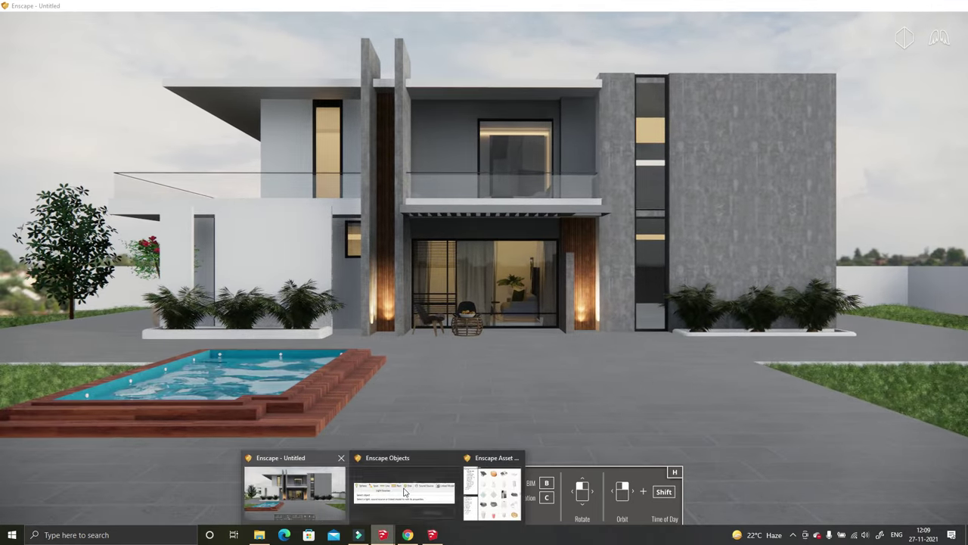
# Step: Close Enscape's Asset Library with SketchUp in a smaller window
pyautogui.click(513, 484)
pyautogui.click(932, 5)
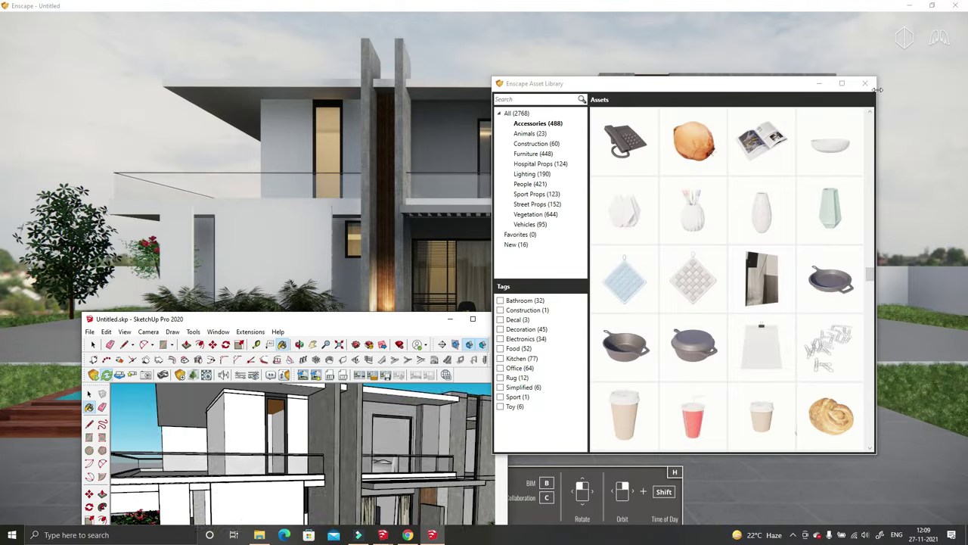
pyautogui.click(865, 84)
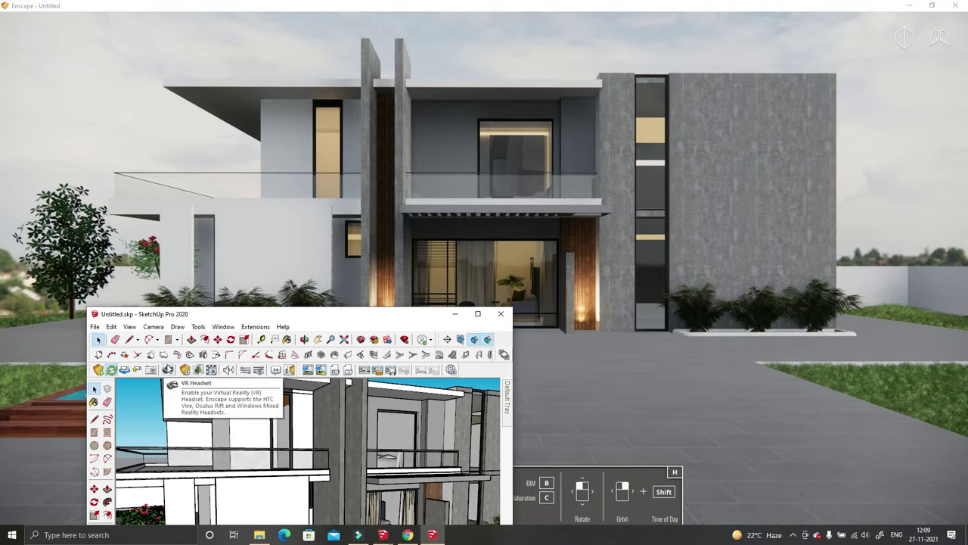
# Step: Set the Enscape field of view to 56°, reframe the house and pool, and return to SketchUp
pyautogui.click(259, 370)
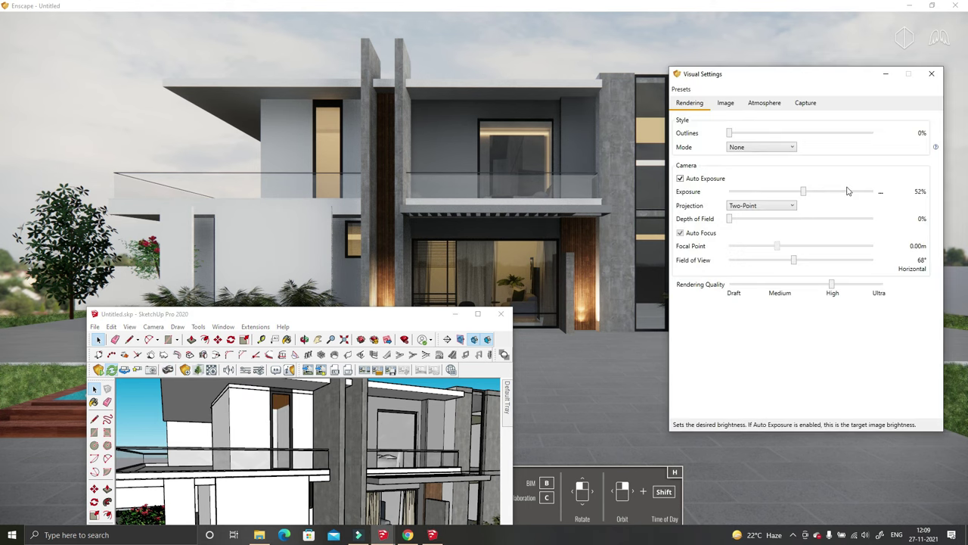
pyautogui.moveTo(794, 261); pyautogui.dragTo(785, 261)
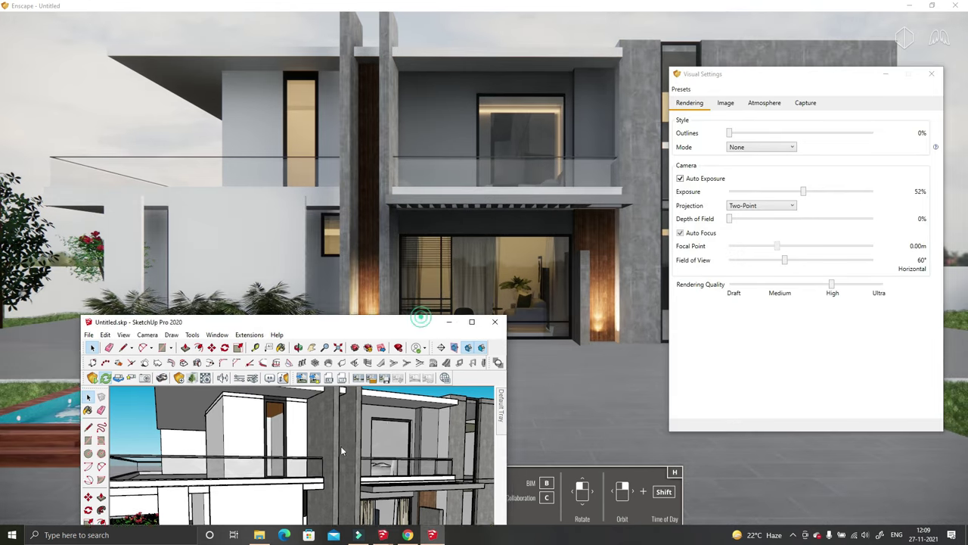
pyautogui.moveTo(817, 82)
pyautogui.mouseDown()
pyautogui.moveTo(854, 136)
pyautogui.moveTo(815, 422)
pyautogui.moveTo(814, 274)
pyautogui.mouseUp()
pyautogui.moveTo(802, 461); pyautogui.dragTo(796, 462)
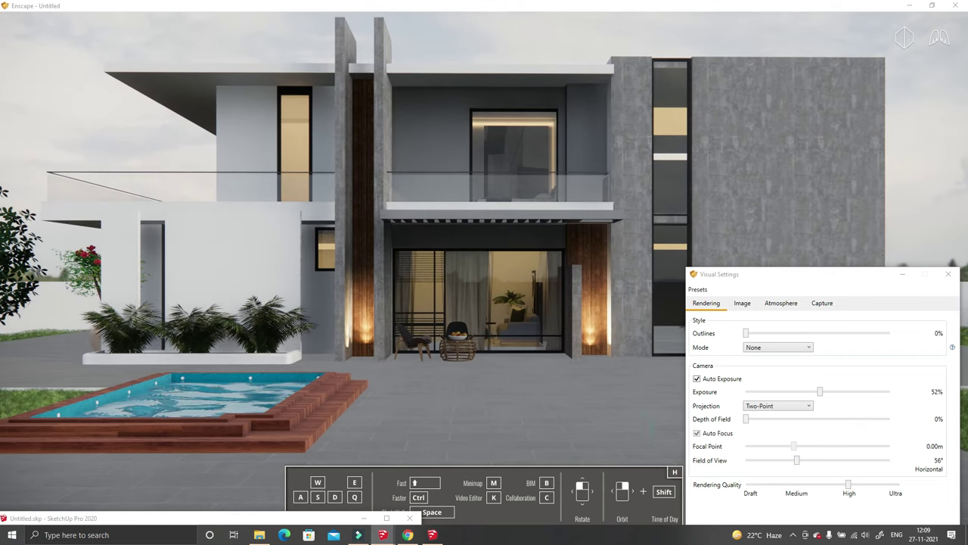
pyautogui.moveTo(559, 403); pyautogui.dragTo(529, 402)
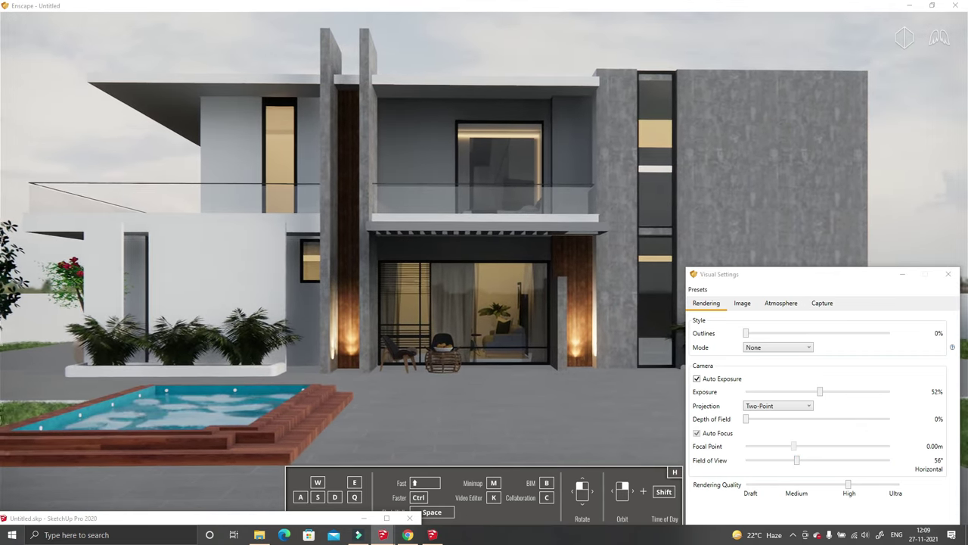
pyautogui.press('d')
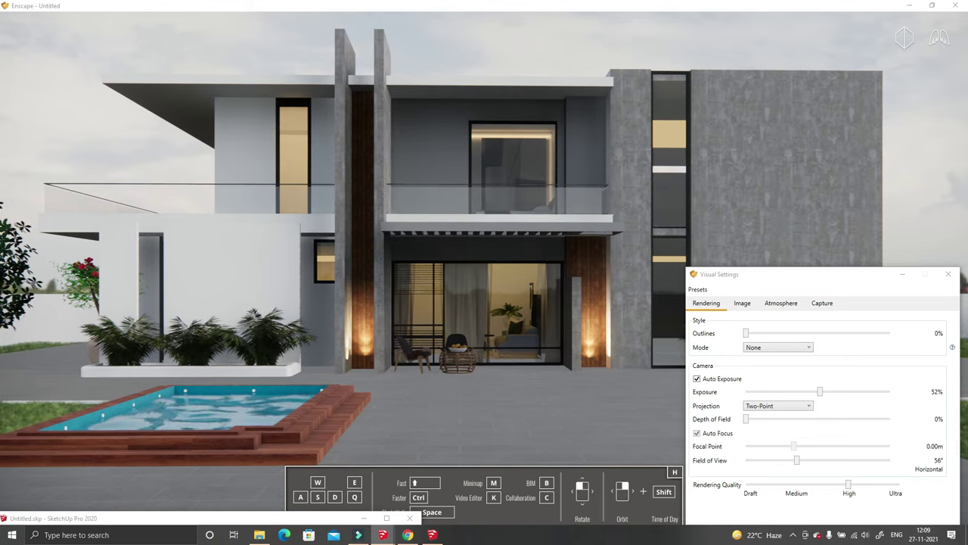
pyautogui.moveTo(433, 396); pyautogui.dragTo(461, 396)
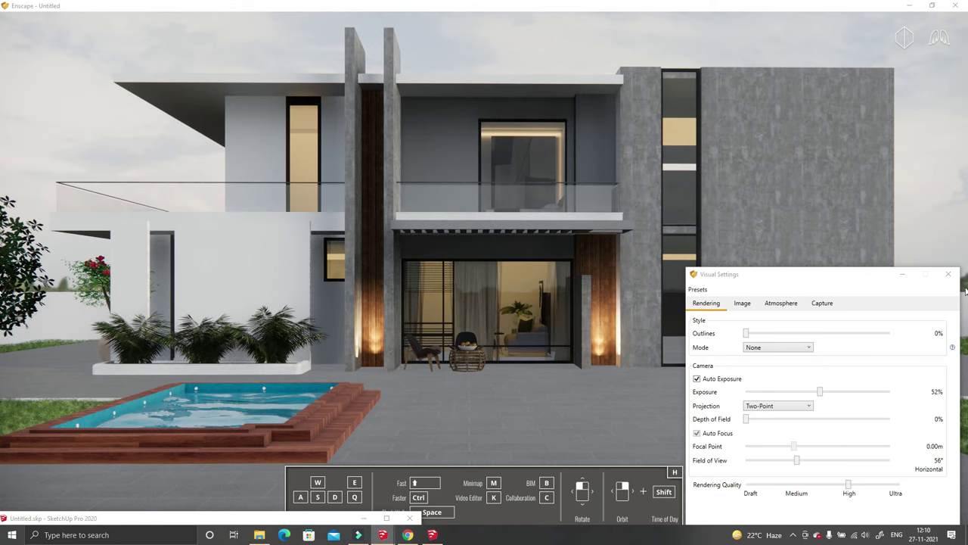
pyautogui.click(948, 274)
pyautogui.click(386, 519)
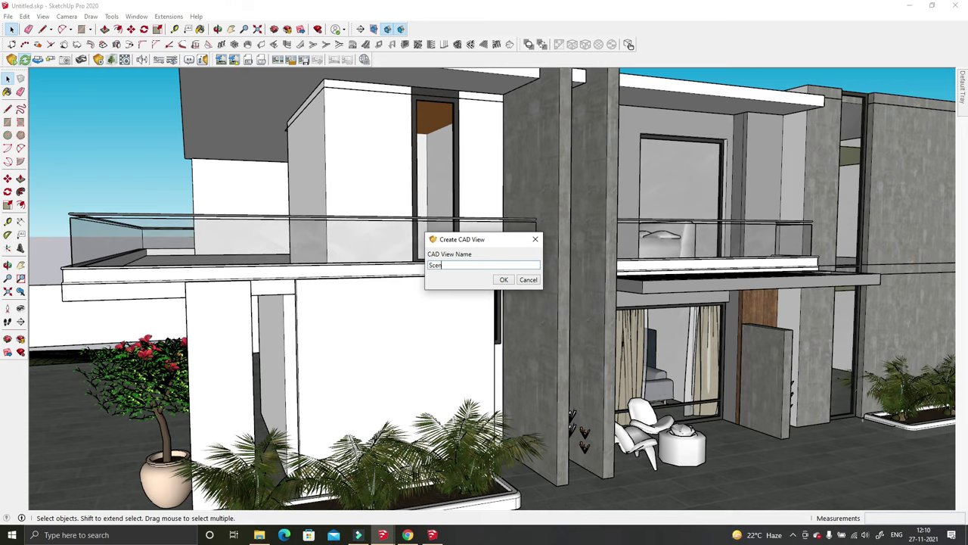
# Step: Confirm Scene 1 and hide the left and right roof slabs
pyautogui.write('e')
pyautogui.press('Return')
pyautogui.scroll(-3, 464, 220)
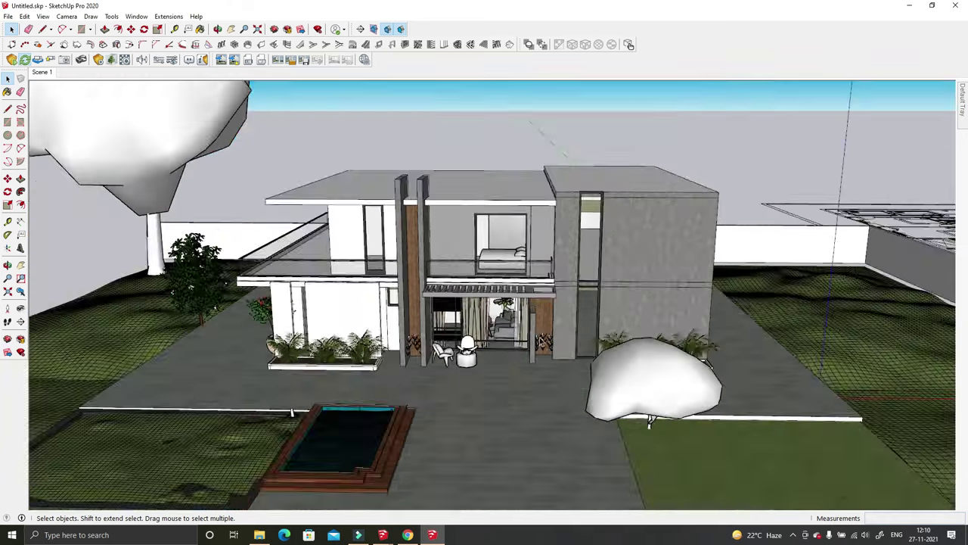
pyautogui.moveTo(464, 220); pyautogui.dragTo(578, 189, button='middle')
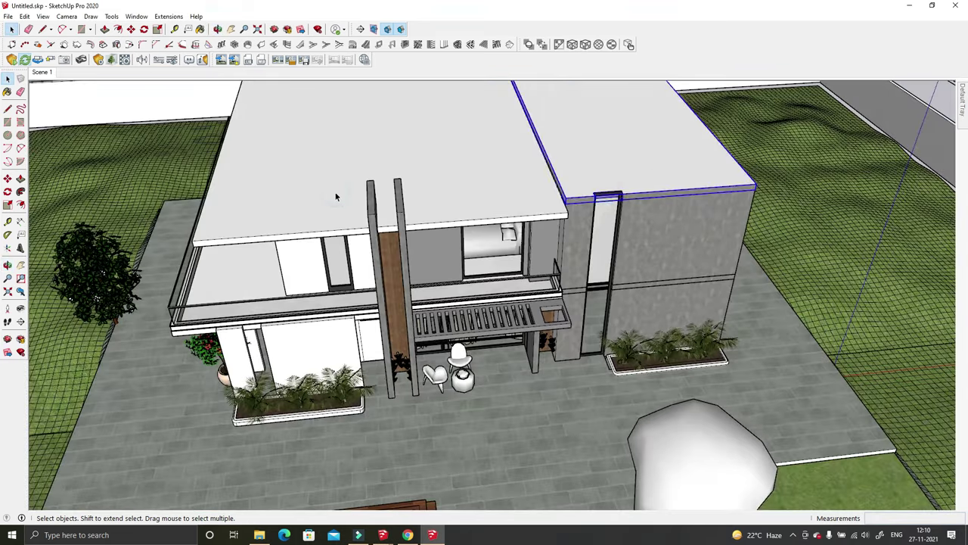
pyautogui.rightClick(335, 191)
pyautogui.click(358, 217)
pyautogui.rightClick(584, 182)
pyautogui.click(607, 207)
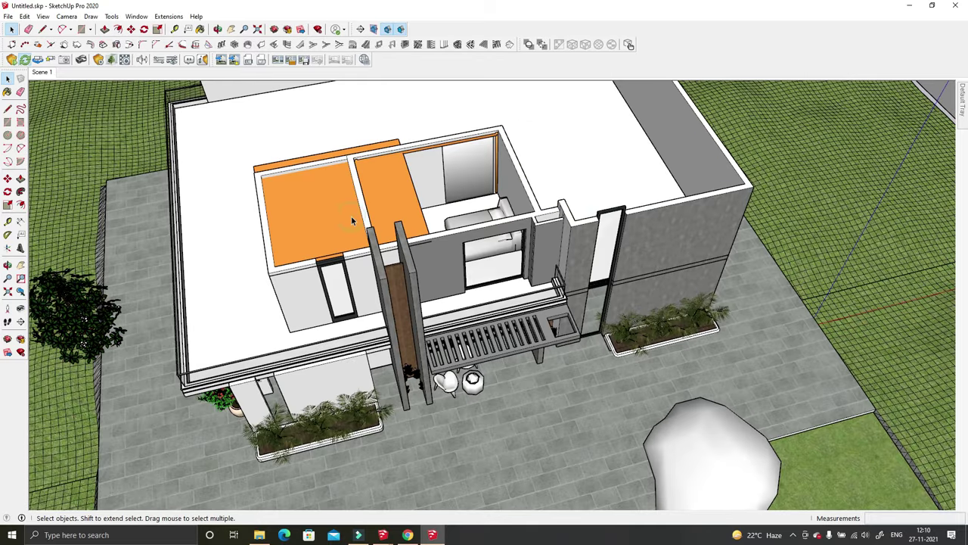
# Step: Copy the orange ceiling slab onto the right-hand upper room and snap it to the room's corner
pyautogui.press('m')
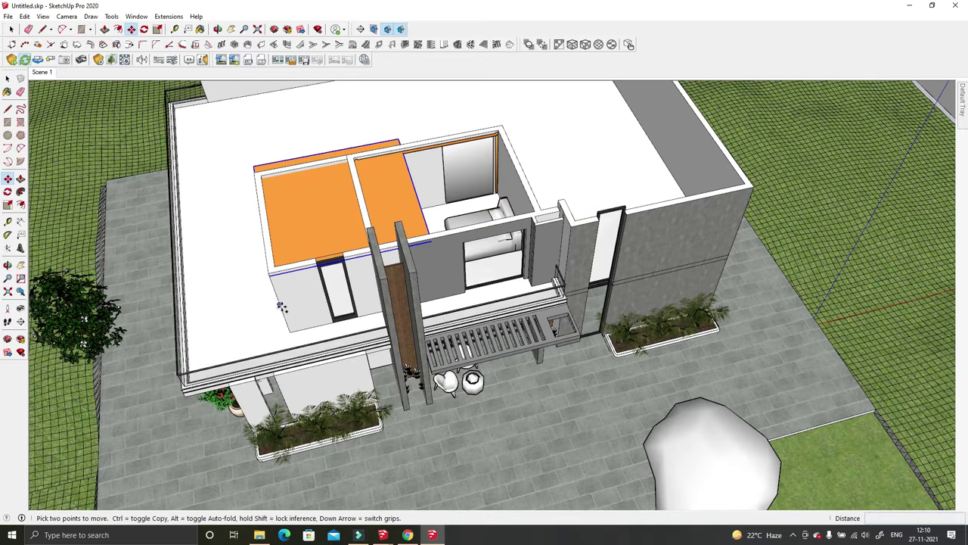
pyautogui.click(280, 304)
pyautogui.press('ctrl')
pyautogui.click(567, 253)
pyautogui.moveTo(567, 253)
pyautogui.mouseDown(button='middle')
pyautogui.moveTo(537, 284)
pyautogui.moveTo(562, 271)
pyautogui.mouseUp(button='middle')
pyautogui.moveTo(501, 310)
pyautogui.mouseDown(button='middle')
pyautogui.moveTo(441, 274)
pyautogui.moveTo(410, 287)
pyautogui.mouseUp(button='middle')
pyautogui.scroll(3, 428, 272)
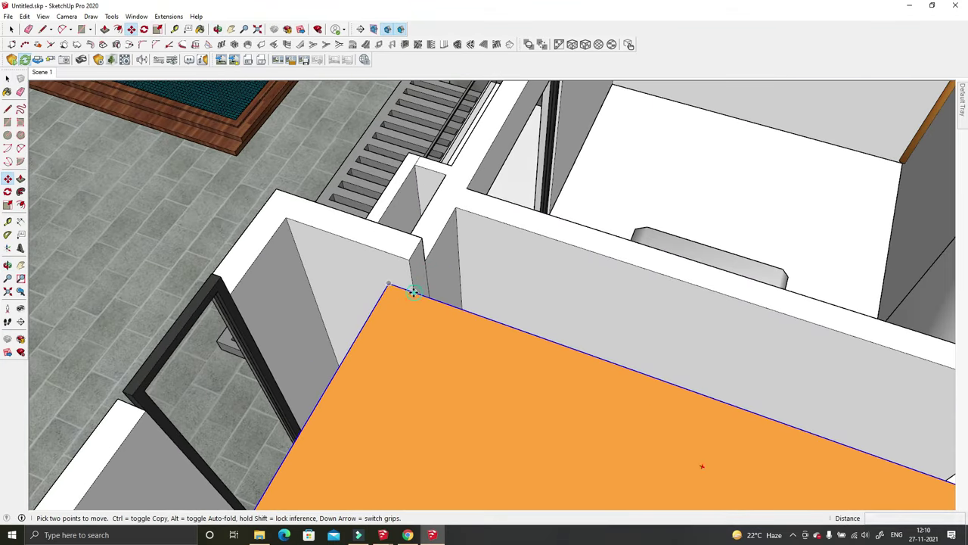
pyautogui.click(411, 287)
pyautogui.click(339, 270)
pyautogui.moveTo(339, 271)
pyautogui.mouseDown(button='middle')
pyautogui.moveTo(292, 297)
pyautogui.moveTo(281, 234)
pyautogui.moveTo(390, 405)
pyautogui.mouseUp(button='middle')
pyautogui.scroll(-5, 292, 297)
pyautogui.scroll(2, 281, 234)
pyautogui.press('space')
# Step: Start copying the left ceiling slab, cancel it, and bring up Enscape Objects
pyautogui.click(281, 235)
pyautogui.press('m')
pyautogui.scroll(-2, 391, 405)
pyautogui.press('ctrl')
pyautogui.click(407, 428)
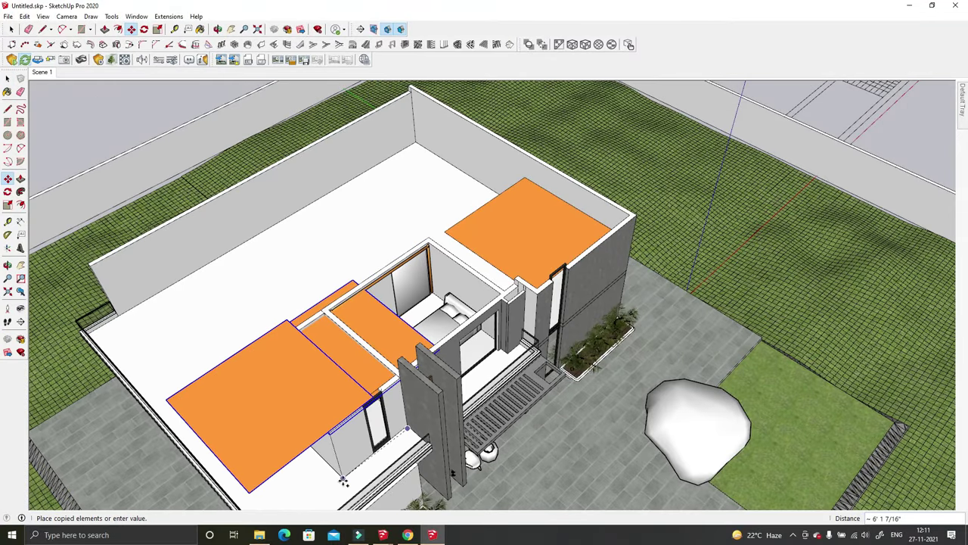
pyautogui.press('Escape')
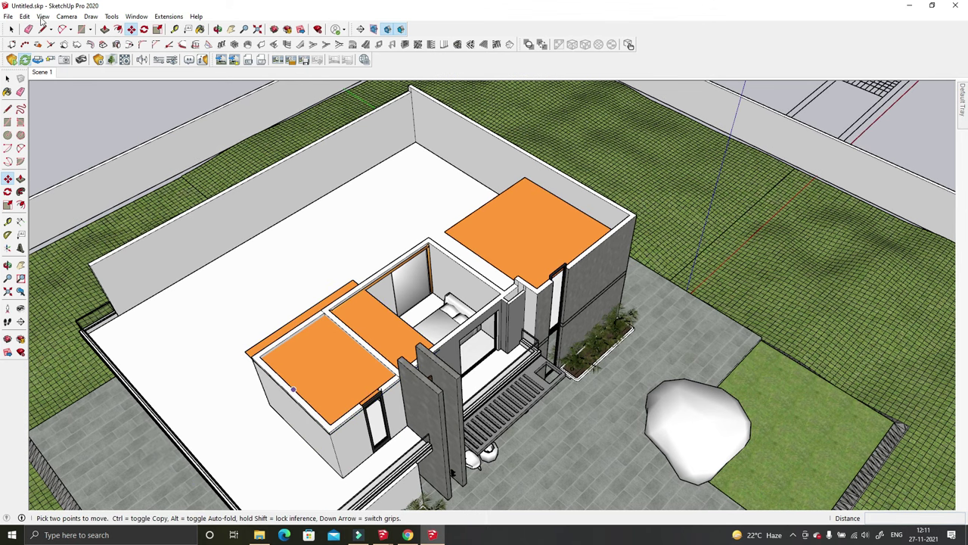
pyautogui.click(110, 60)
pyautogui.moveTo(379, 318)
pyautogui.mouseDown(button='middle')
pyautogui.moveTo(399, 384)
pyautogui.moveTo(427, 295)
pyautogui.mouseUp(button='middle')
# Step: Place an Enscape rect light on the upper wall
pyautogui.scroll(3, 428, 295)
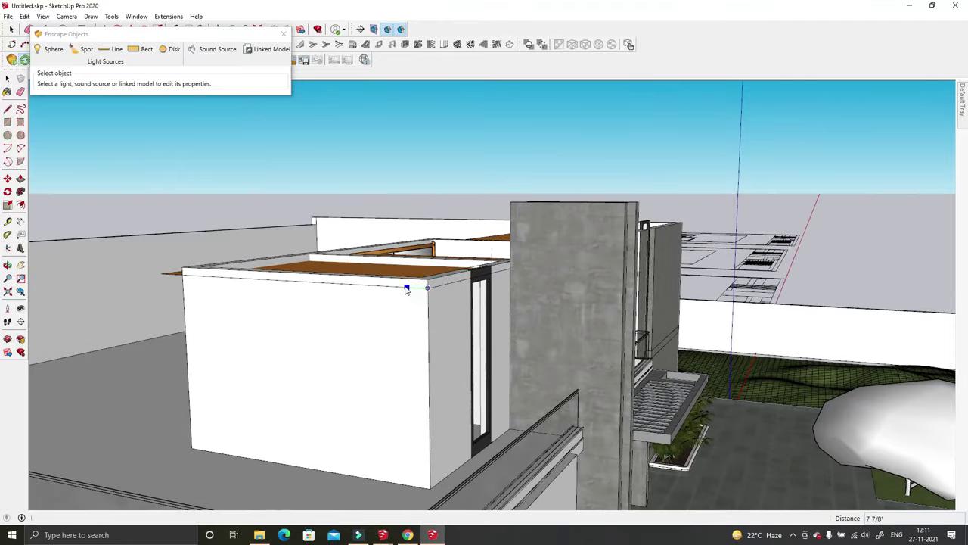
pyautogui.click(133, 49)
pyautogui.click(388, 286)
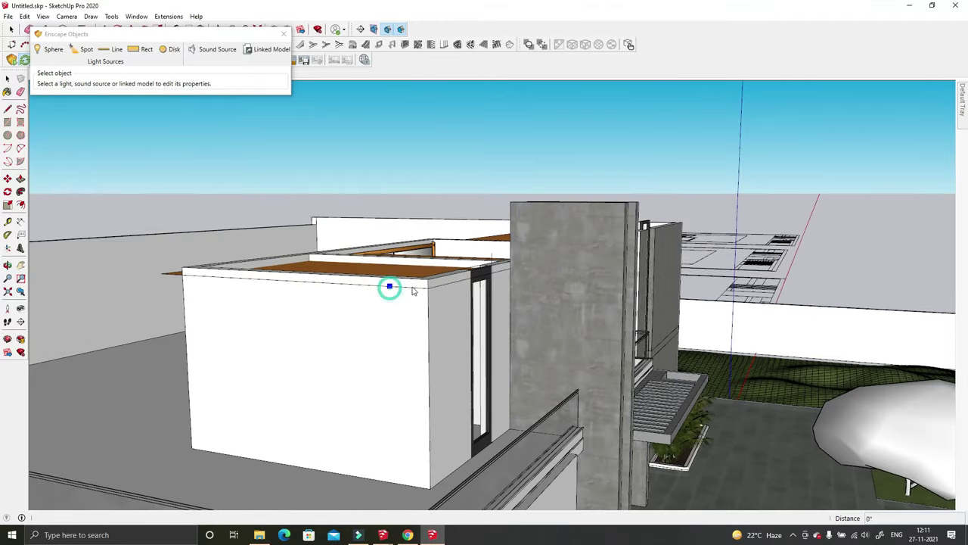
pyautogui.click(427, 306)
pyautogui.moveTo(426, 323); pyautogui.dragTo(367, 382, button='middle')
# Step: Unhide all the hidden roof geometry
pyautogui.click(24, 16)
pyautogui.click(43, 172)
pyautogui.click(187, 193)
pyautogui.scroll(5, 326, 201)
pyautogui.moveTo(326, 201); pyautogui.dragTo(335, 210, button='middle')
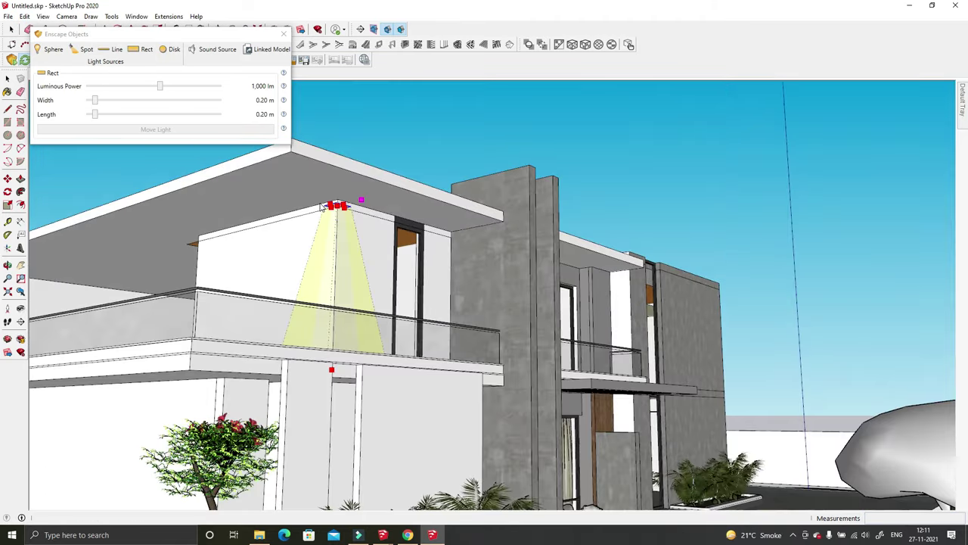
pyautogui.scroll(-3, 335, 210)
# Step: Resize the rect light to about 1.45 m wide and 3.00 m long
pyautogui.moveTo(331, 205); pyautogui.dragTo(209, 167)
pyautogui.moveTo(210, 167); pyautogui.dragTo(478, 206, button='middle')
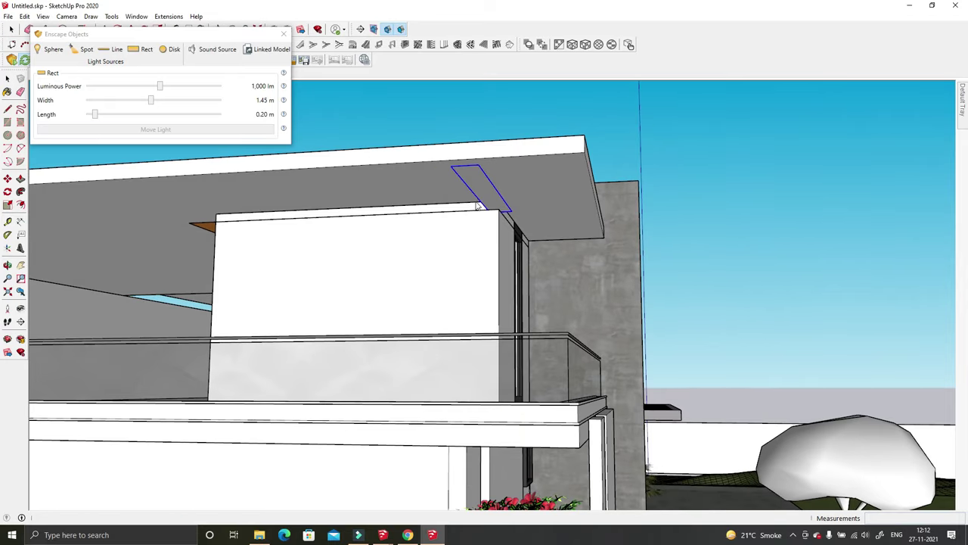
pyautogui.click(478, 197)
pyautogui.moveTo(477, 195); pyautogui.dragTo(143, 221)
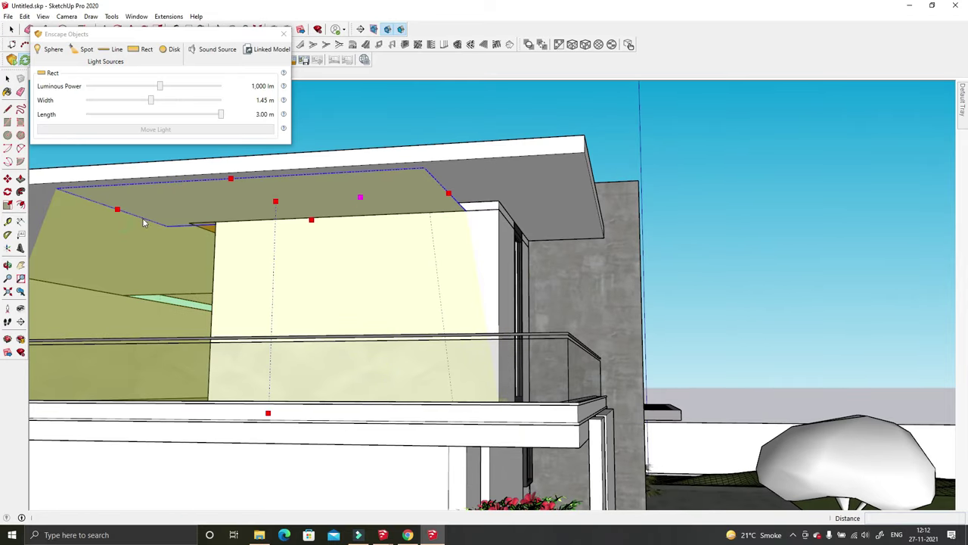
pyautogui.moveTo(132, 35); pyautogui.dragTo(84, 73)
# Step: Raise the rect light up under the roof canopy
pyautogui.moveTo(250, 212); pyautogui.dragTo(355, 195, button='middle')
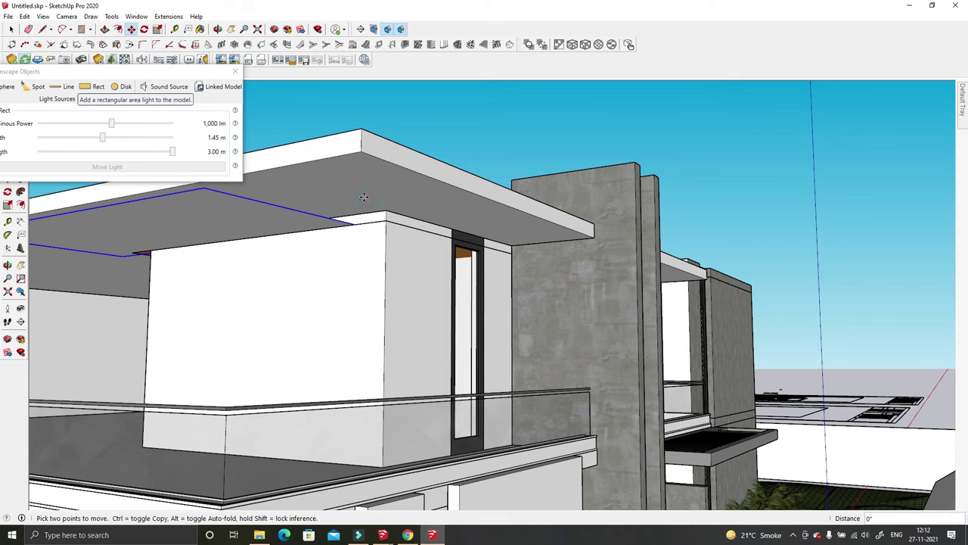
pyautogui.click(355, 195)
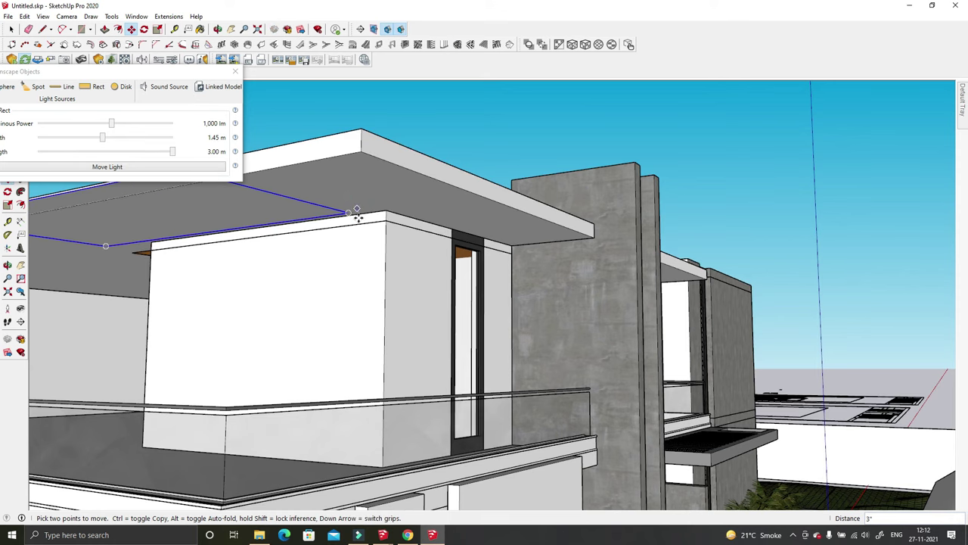
pyautogui.click(357, 216)
pyautogui.scroll(1, 349, 217)
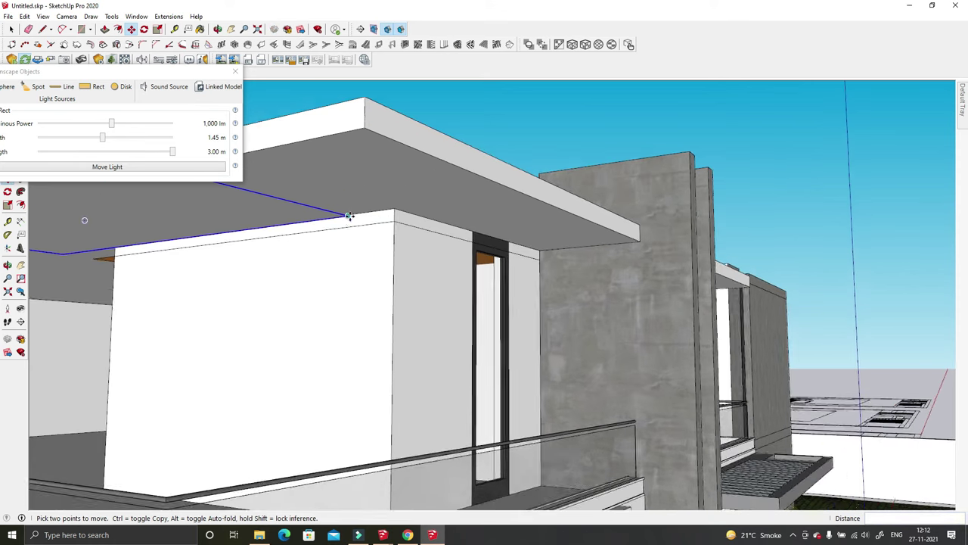
pyautogui.click(350, 217)
pyautogui.scroll(1, 349, 217)
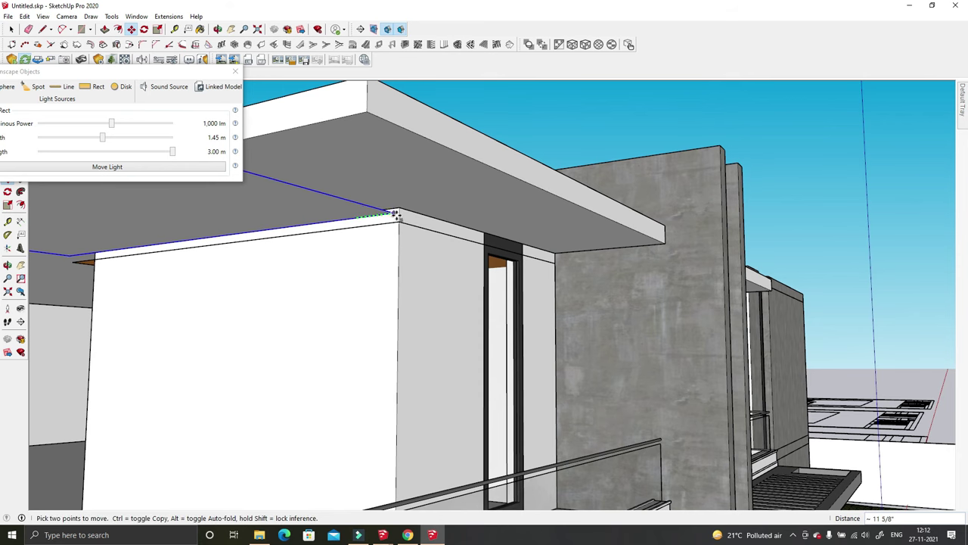
pyautogui.moveTo(346, 157); pyautogui.dragTo(337, 327, button='middle')
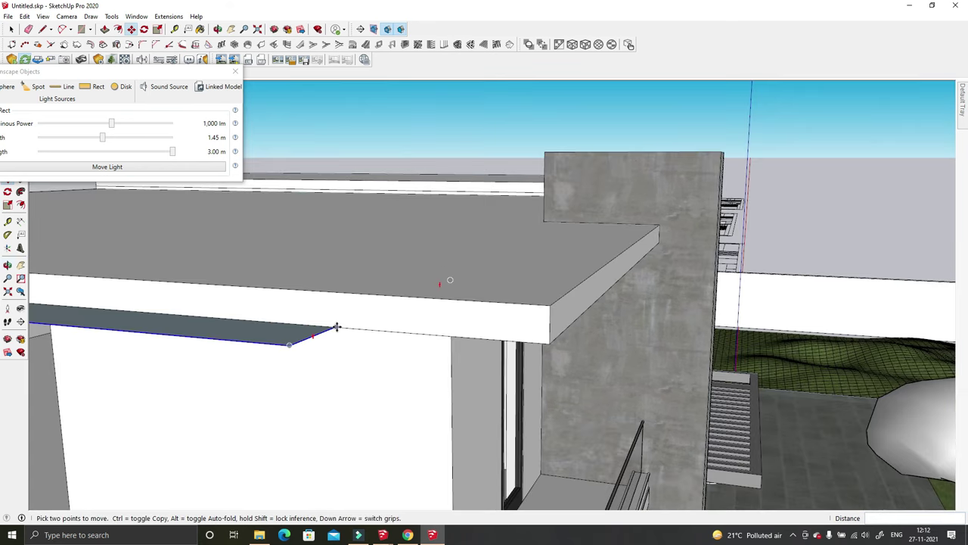
pyautogui.moveTo(442, 331); pyautogui.dragTo(422, 183, button='middle')
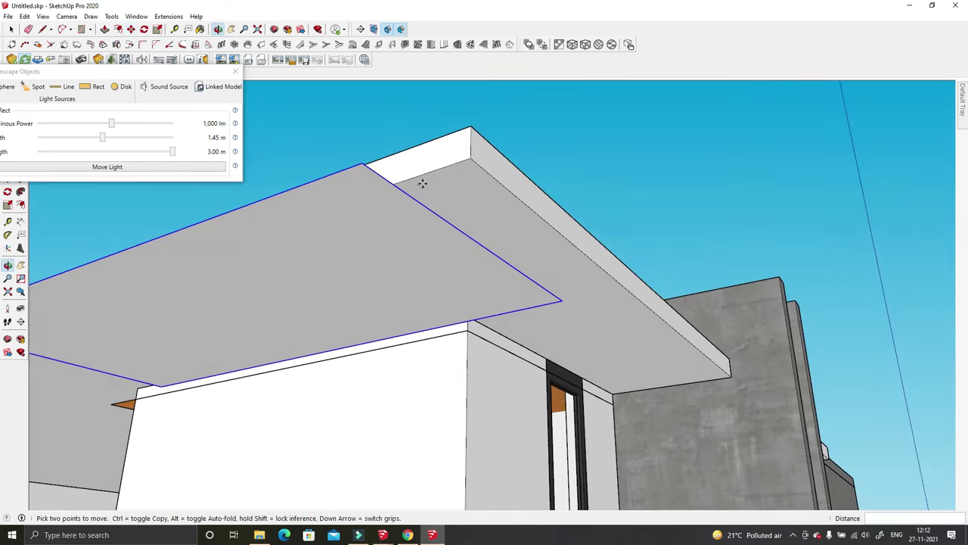
# Step: Narrow the light to 1.25 m and check its fit under the canopy
pyautogui.moveTo(103, 137); pyautogui.dragTo(93, 137)
pyautogui.moveTo(265, 227)
pyautogui.mouseDown(button='middle')
pyautogui.moveTo(303, 299)
pyautogui.moveTo(301, 219)
pyautogui.moveTo(469, 293)
pyautogui.mouseUp(button='middle')
pyautogui.scroll(-3, 469, 293)
pyautogui.scroll(4, 339, 195)
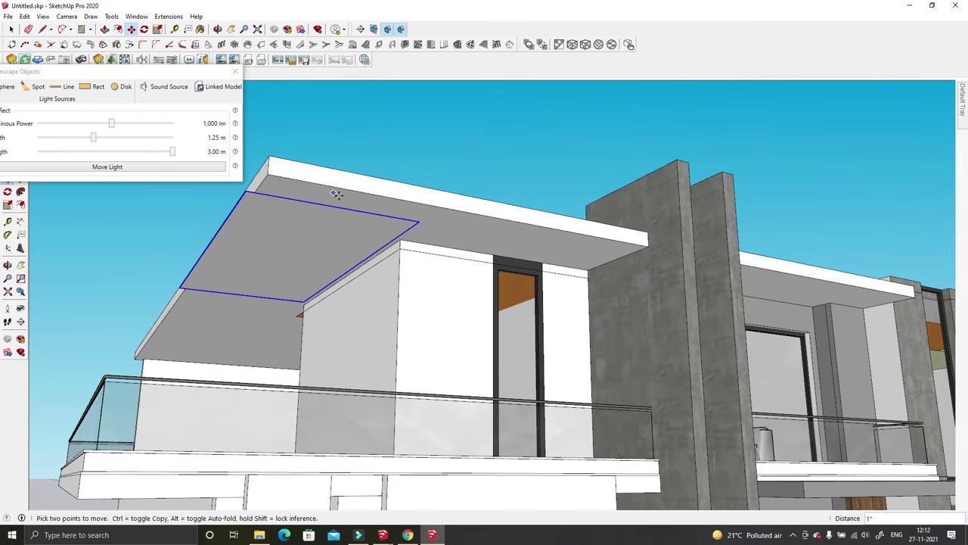
pyautogui.moveTo(344, 196)
pyautogui.mouseDown(button='middle')
pyautogui.moveTo(434, 232)
pyautogui.moveTo(595, 259)
pyautogui.moveTo(514, 432)
pyautogui.moveTo(562, 207)
pyautogui.moveTo(533, 201)
pyautogui.moveTo(499, 155)
pyautogui.mouseUp(button='middle')
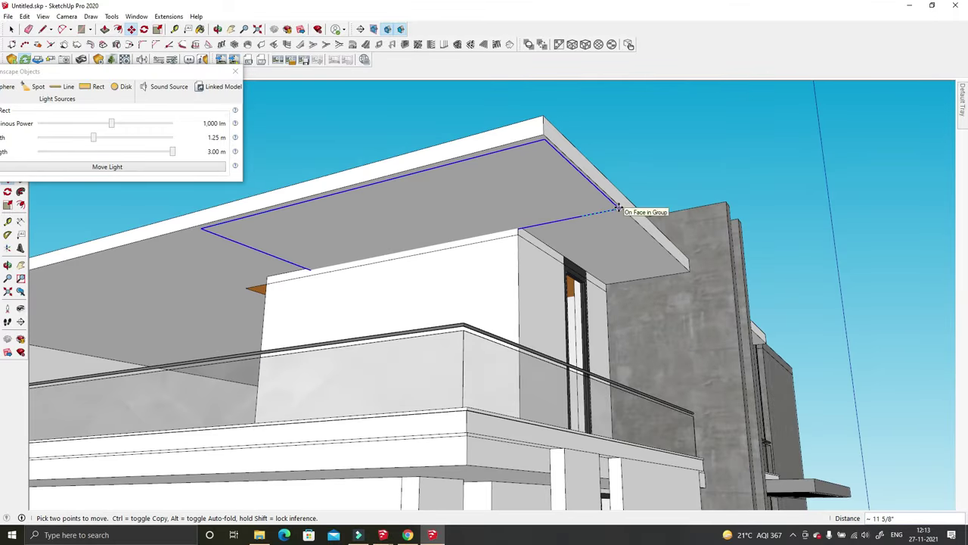
pyautogui.moveTo(616, 209)
pyautogui.mouseDown(button='middle')
pyautogui.moveTo(616, 244)
pyautogui.moveTo(625, 239)
pyautogui.mouseUp(button='middle')
pyautogui.click(687, 214)
pyautogui.press('Escape')
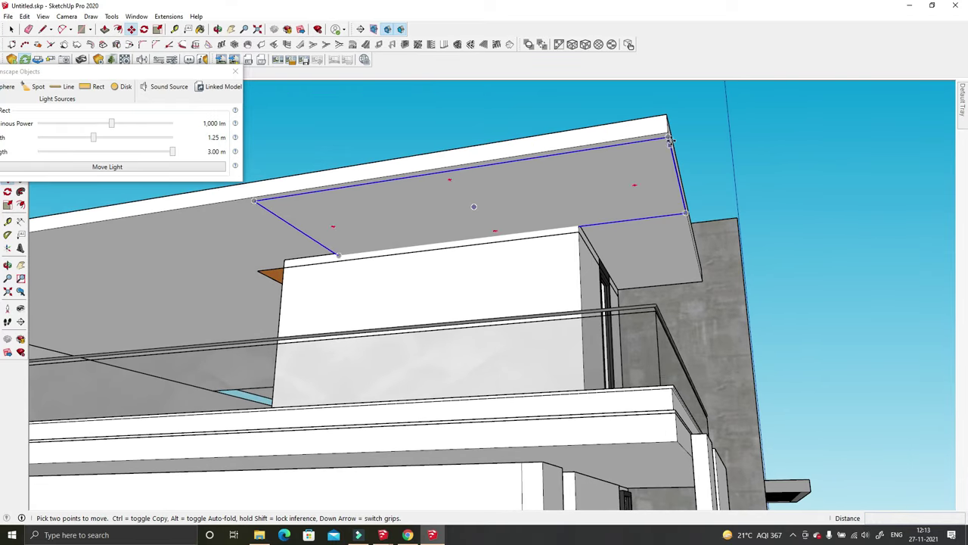
pyautogui.scroll(-3, 669, 140)
pyautogui.moveTo(260, 207)
pyautogui.mouseDown(button='middle')
pyautogui.moveTo(530, 296)
pyautogui.moveTo(380, 461)
pyautogui.mouseUp(button='middle')
pyautogui.scroll(-2, 514, 320)
# Step: Arrange SketchUp over the Enscape render and select the rect light
pyautogui.press('space')
pyautogui.moveTo(432, 535)
pyautogui.click(270, 484)
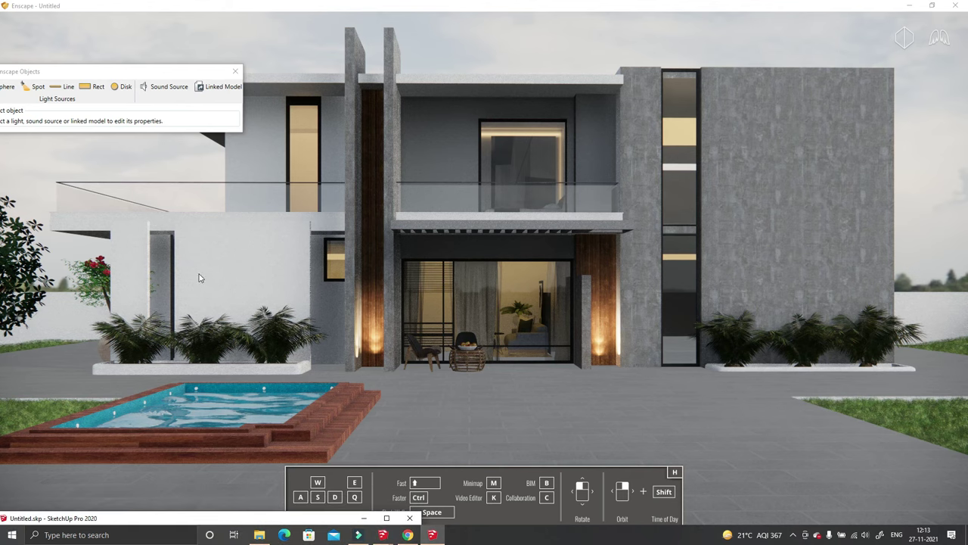
pyautogui.moveTo(152, 518); pyautogui.dragTo(317, 292)
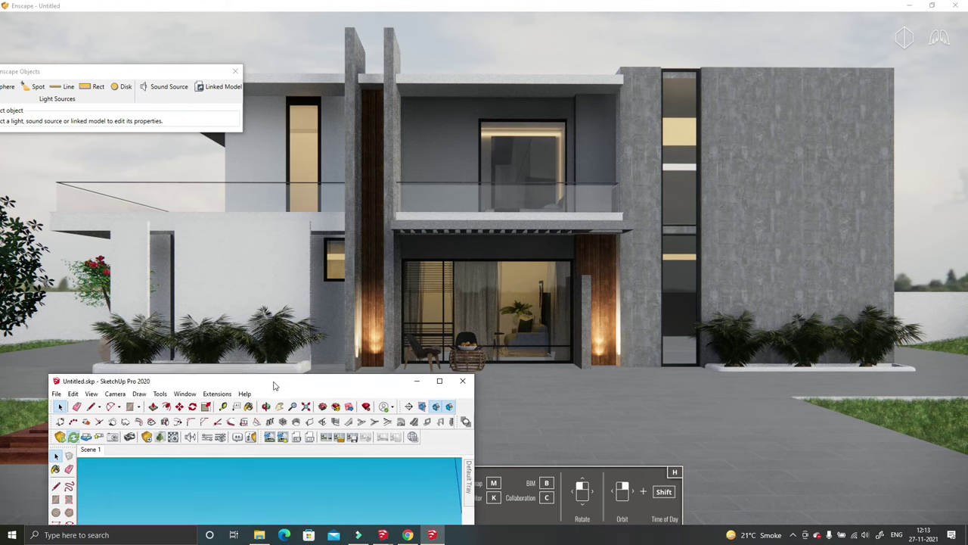
pyautogui.click(304, 464)
pyautogui.moveTo(409, 291)
pyautogui.mouseDown()
pyautogui.moveTo(396, 341)
pyautogui.moveTo(331, 459)
pyautogui.mouseUp()
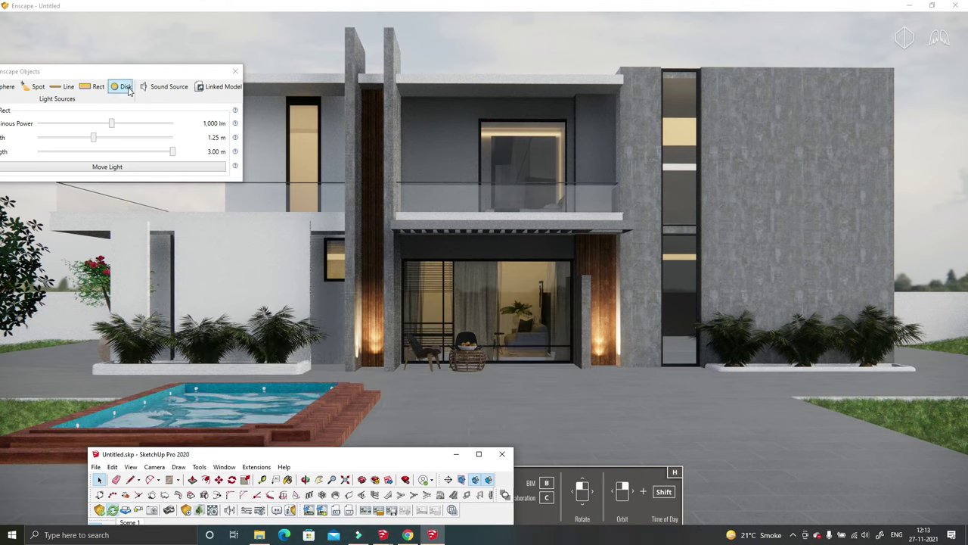
pyautogui.moveTo(114, 71); pyautogui.dragTo(509, 69)
pyautogui.moveTo(330, 459); pyautogui.dragTo(387, 241)
# Step: Paint the overhang underside brown and set the light's Luminous Power to 172,722 lm
pyautogui.press('b')
pyautogui.click(332, 401)
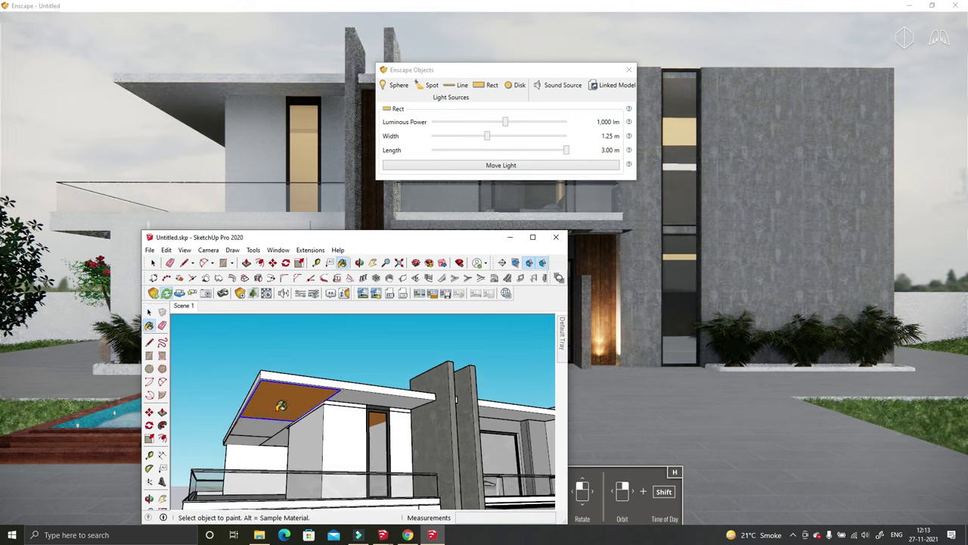
pyautogui.moveTo(324, 240); pyautogui.dragTo(300, 378)
pyautogui.moveTo(506, 125)
pyautogui.mouseDown()
pyautogui.moveTo(568, 125)
pyautogui.moveTo(561, 122)
pyautogui.mouseUp()
pyautogui.moveTo(542, 67)
pyautogui.mouseDown()
pyautogui.moveTo(642, 220)
pyautogui.moveTo(582, 136)
pyautogui.moveTo(625, 151)
pyautogui.mouseUp()
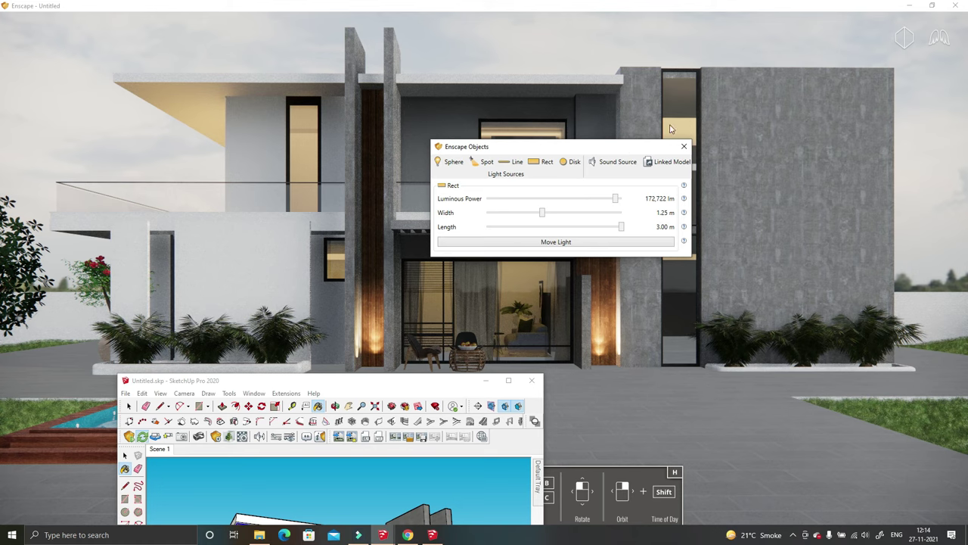
pyautogui.click(684, 146)
# Step: Move-stretch the brown overhang ceiling to extend it to the left
pyautogui.moveTo(669, 308)
pyautogui.mouseDown(button='middle')
pyautogui.moveTo(693, 311)
pyautogui.moveTo(726, 275)
pyautogui.moveTo(385, 308)
pyautogui.mouseUp(button='middle')
pyautogui.press('m')
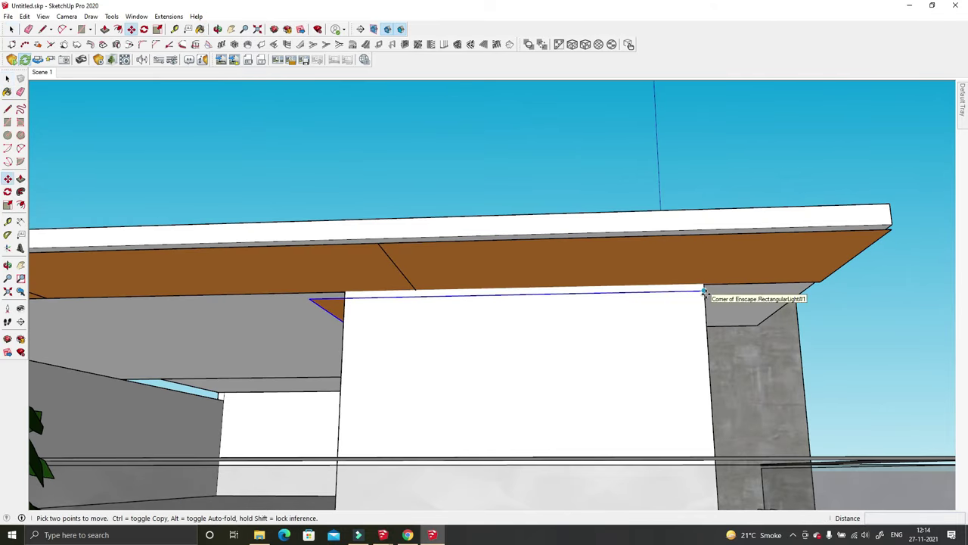
pyautogui.click(707, 290)
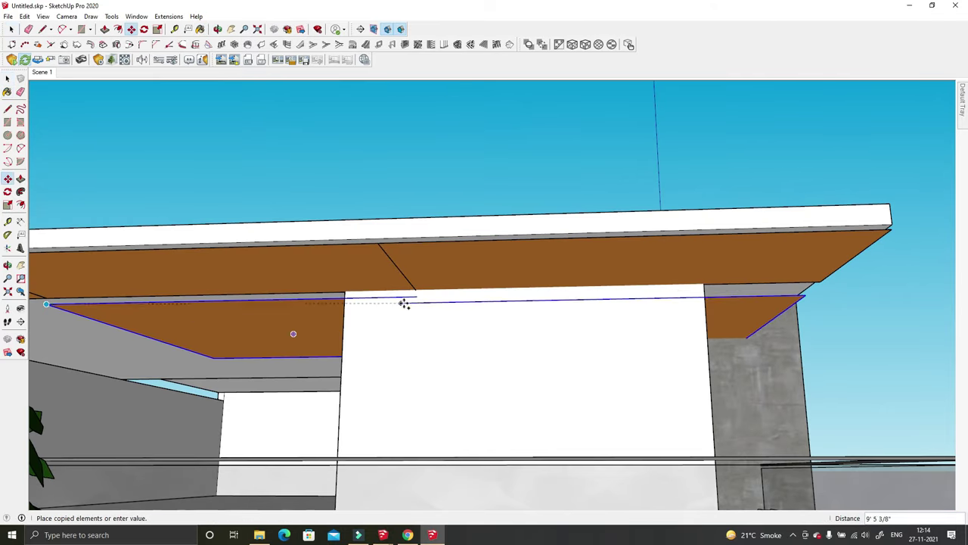
pyautogui.moveTo(417, 296)
pyautogui.mouseDown(button='middle')
pyautogui.moveTo(577, 313)
pyautogui.moveTo(459, 280)
pyautogui.moveTo(379, 363)
pyautogui.mouseUp(button='middle')
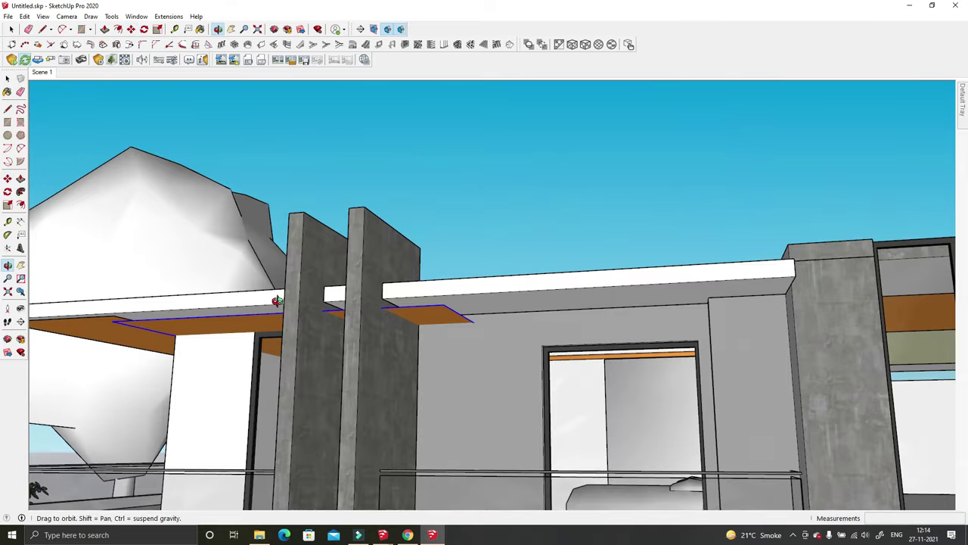
pyautogui.click(325, 488)
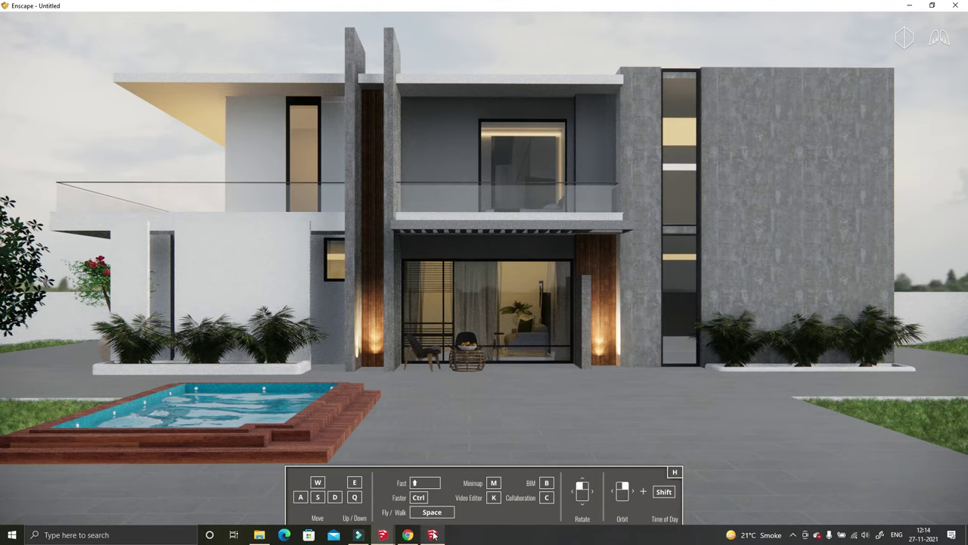
# Step: Float SketchUp over the render, switch to the Scene 1 camera, and maximize SketchUp
pyautogui.click(433, 535)
pyautogui.moveTo(651, 7); pyautogui.dragTo(469, 314)
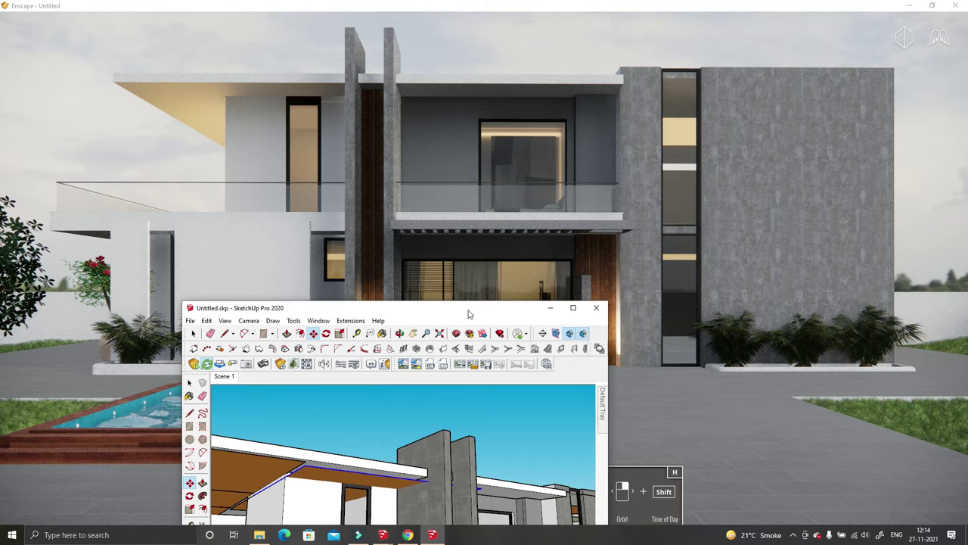
pyautogui.click(223, 376)
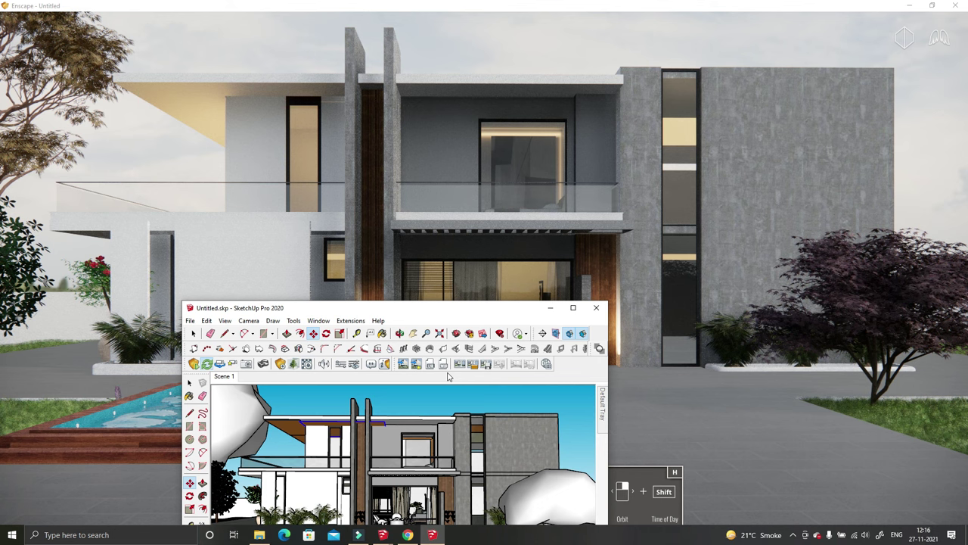
pyautogui.doubleClick(510, 315)
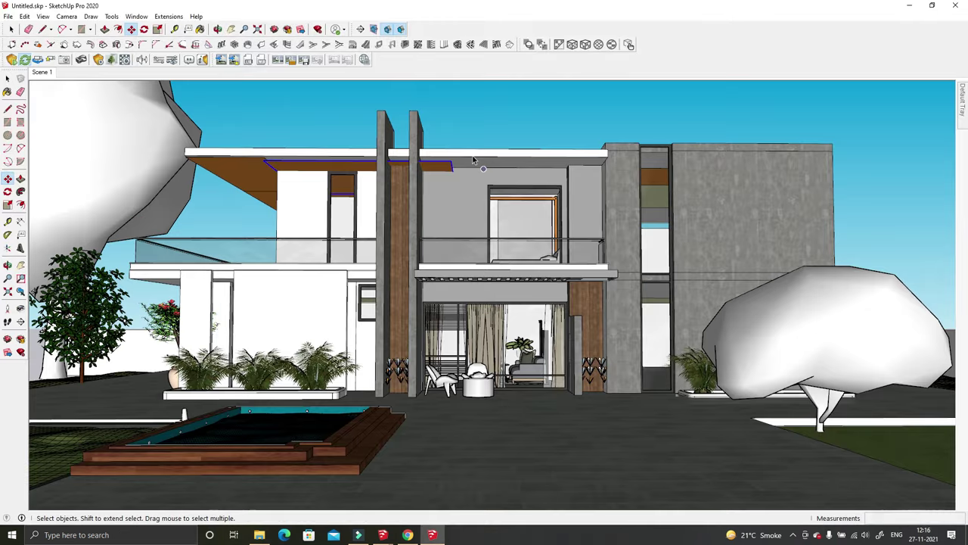
# Step: Draw an Enscape rect light under the upper-left overhang's slab edge
pyautogui.scroll(3, 454, 228)
pyautogui.moveTo(454, 228); pyautogui.dragTo(176, 169, button='middle')
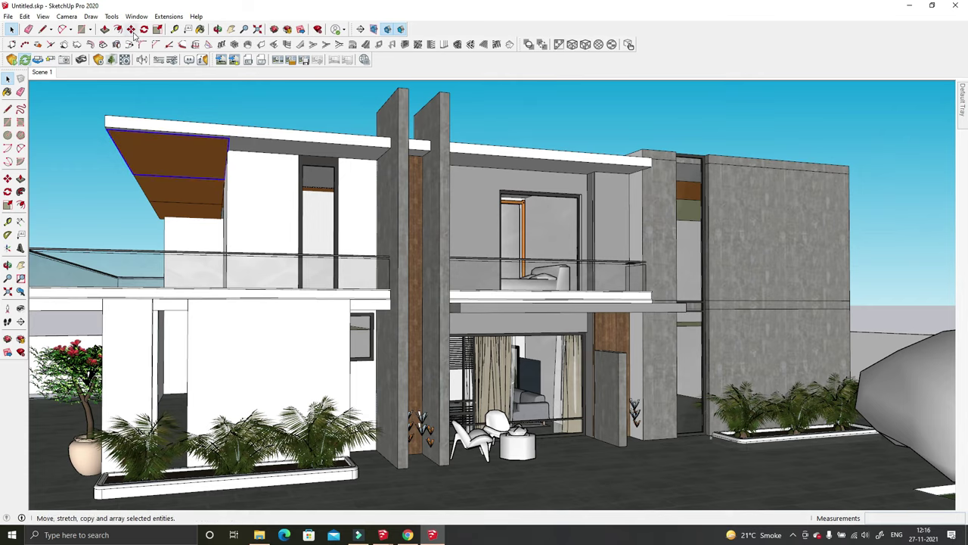
pyautogui.moveTo(134, 35); pyautogui.dragTo(279, 107, button='middle')
pyautogui.click(529, 44)
pyautogui.moveTo(234, 71); pyautogui.dragTo(787, 123)
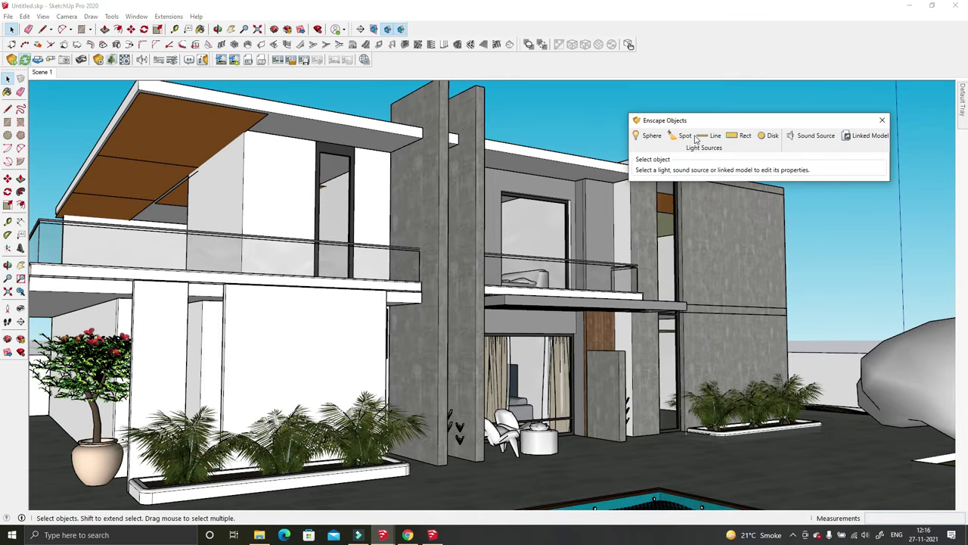
pyautogui.scroll(2, 404, 153)
pyautogui.scroll(2, 404, 153)
pyautogui.press('t')
pyautogui.click(457, 130)
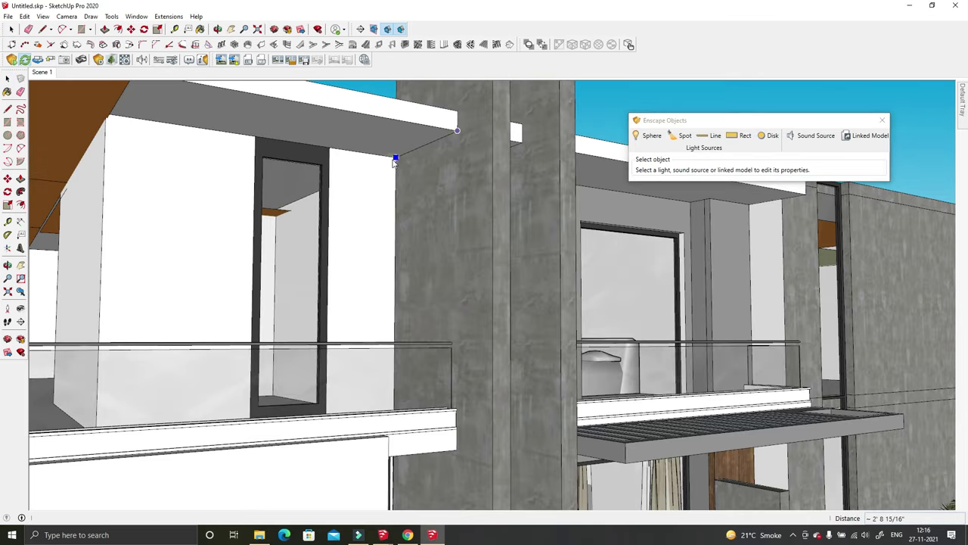
pyautogui.click(395, 184)
# Step: Resize the rect light to 1.90 m by 0.87 m along the slab edge
pyautogui.scroll(-2, 395, 155)
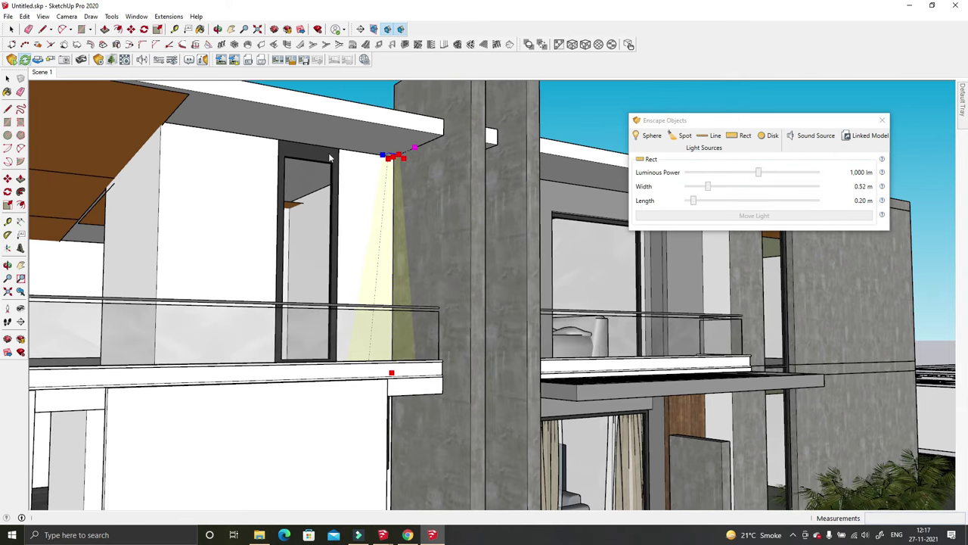
pyautogui.moveTo(394, 154); pyautogui.dragTo(192, 122, button='middle')
pyautogui.moveTo(310, 142); pyautogui.dragTo(320, 135)
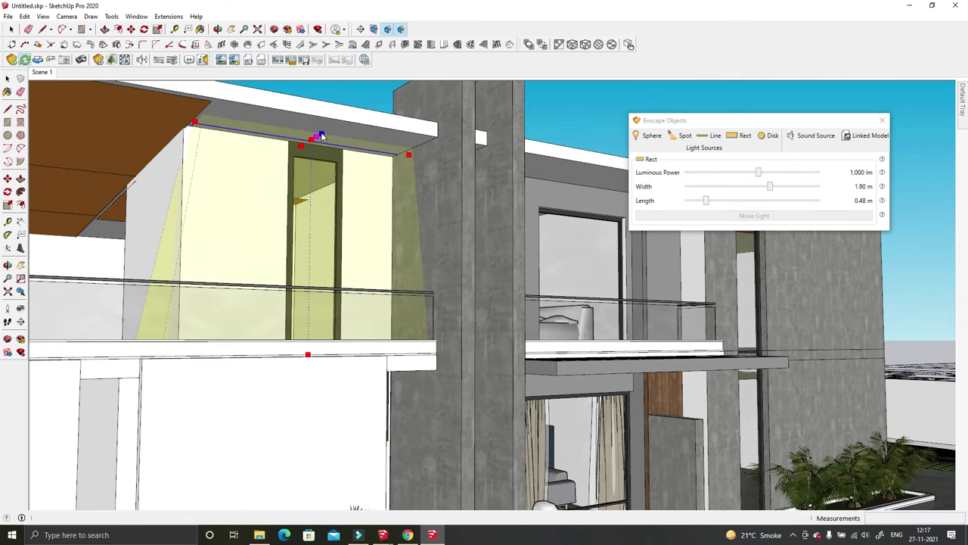
pyautogui.moveTo(320, 135); pyautogui.dragTo(443, 125, button='middle')
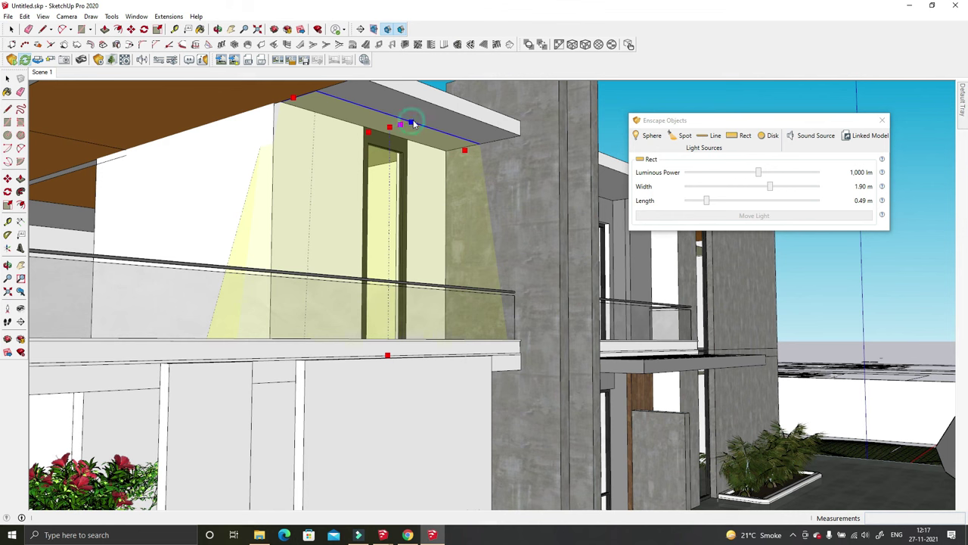
pyautogui.moveTo(412, 123); pyautogui.dragTo(442, 116)
pyautogui.scroll(-2, 446, 121)
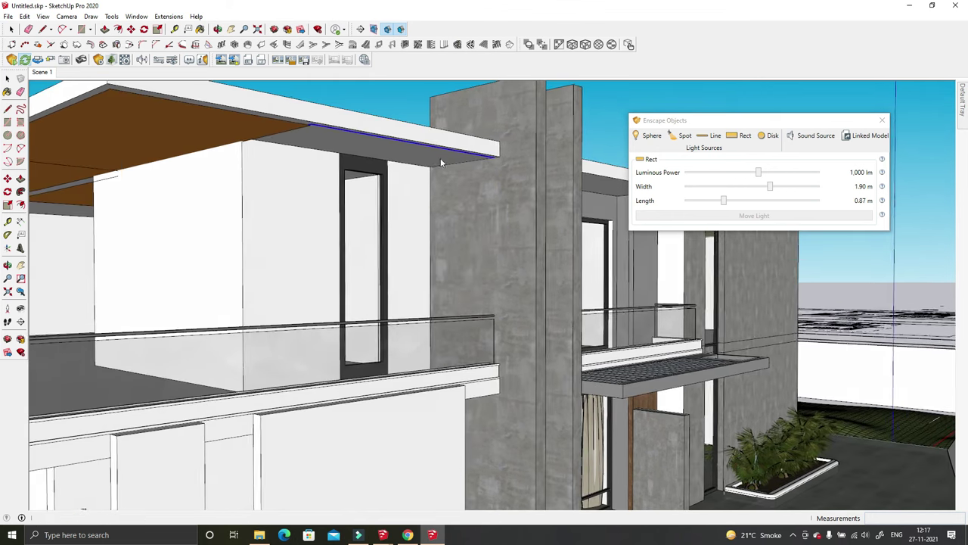
pyautogui.scroll(2, 447, 121)
pyautogui.moveTo(446, 121)
pyautogui.mouseDown(button='middle')
pyautogui.moveTo(455, 127)
pyautogui.moveTo(409, 136)
pyautogui.moveTo(529, 152)
pyautogui.moveTo(602, 182)
pyautogui.mouseUp(button='middle')
pyautogui.scroll(3, 530, 151)
# Step: Paint the overhang's underside brown and bring the Enscape render into view
pyautogui.press('space')
pyautogui.press('b')
pyautogui.click(295, 127)
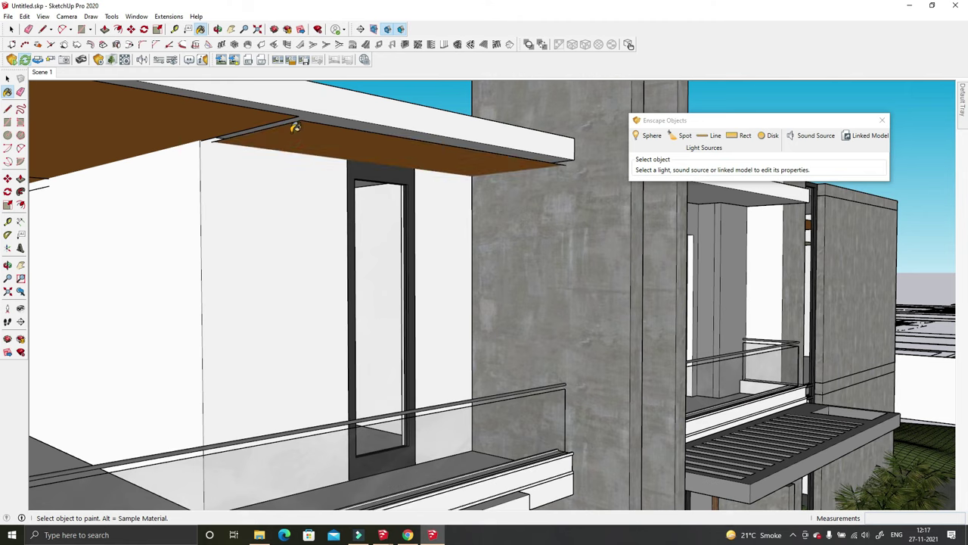
pyautogui.click(930, 6)
# Step: Maximize SketchUp and place a rect light under the middle balcony slab
pyautogui.moveTo(385, 295); pyautogui.dragTo(380, 355)
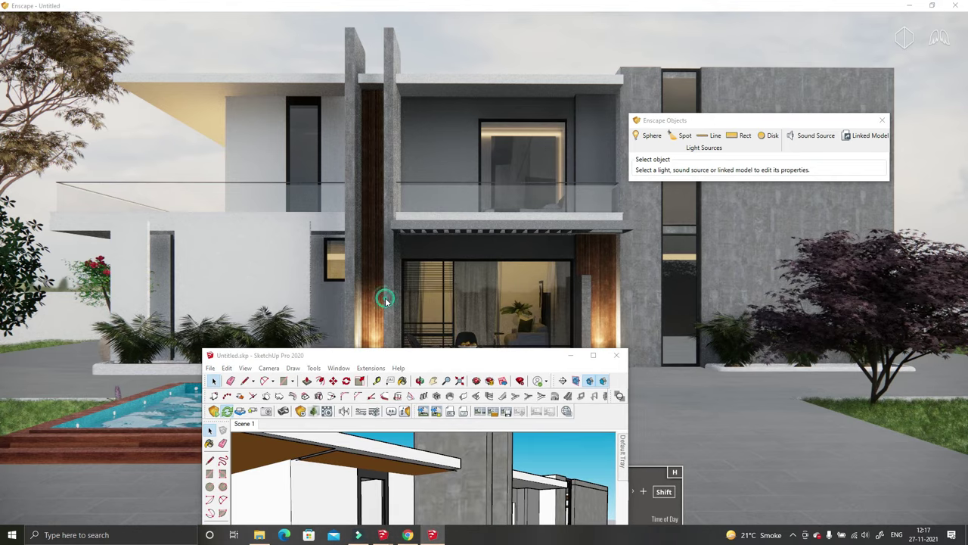
pyautogui.click(593, 355)
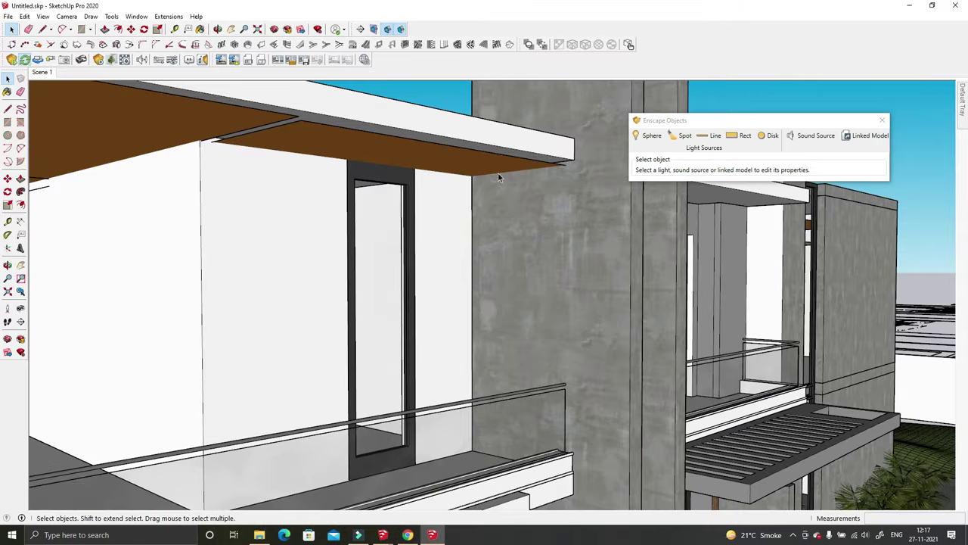
pyautogui.moveTo(498, 172); pyautogui.dragTo(730, 143, button='middle')
pyautogui.moveTo(628, 186); pyautogui.dragTo(384, 175, button='middle')
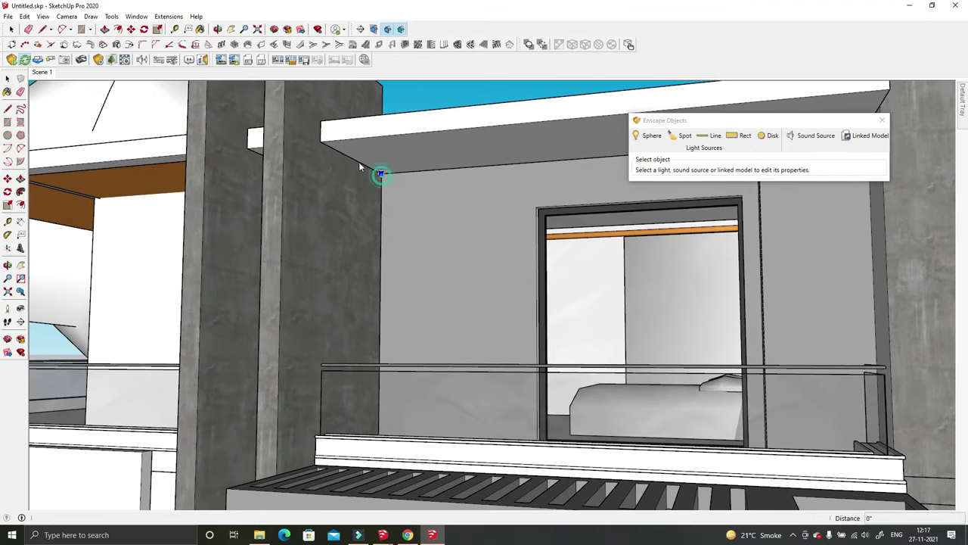
pyautogui.click(746, 136)
pyautogui.click(320, 141)
pyautogui.click(381, 195)
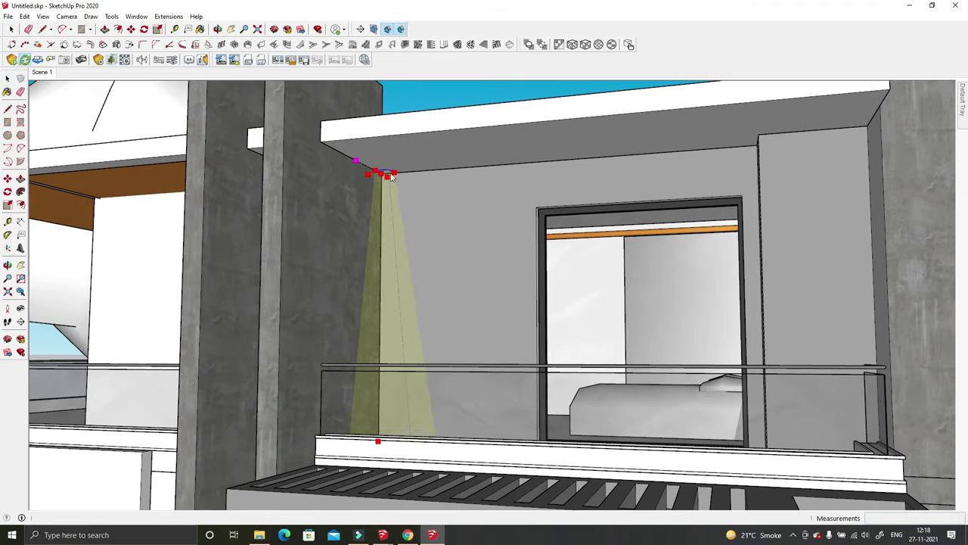
# Step: Stretch the light toward the far column and out to the front slab edge, then preview Enscape
pyautogui.moveTo(697, 166); pyautogui.dragTo(756, 162)
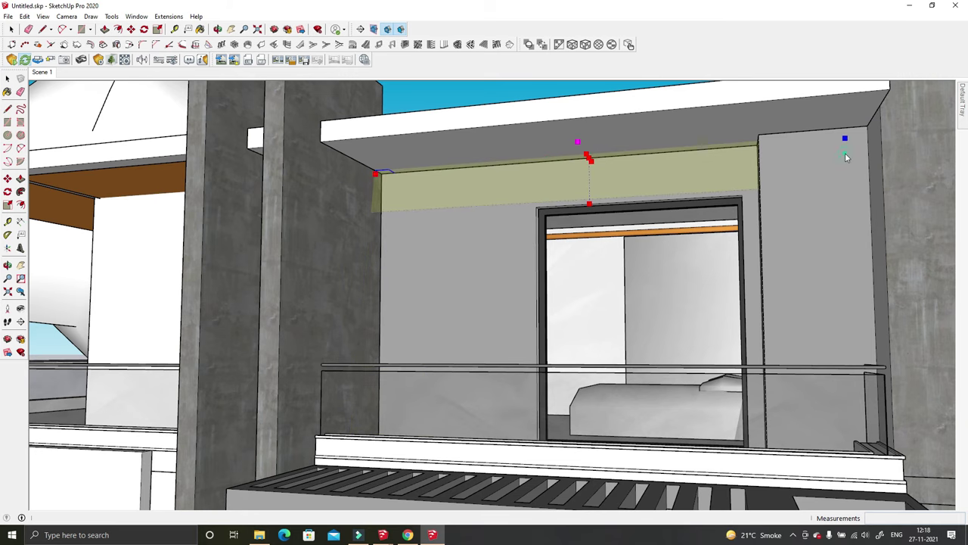
pyautogui.moveTo(588, 156); pyautogui.dragTo(546, 137)
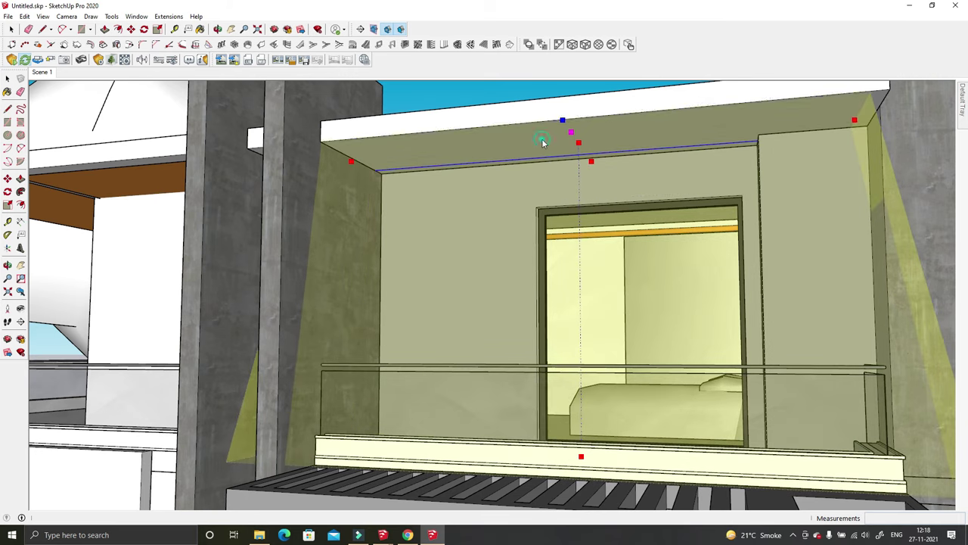
pyautogui.click(131, 29)
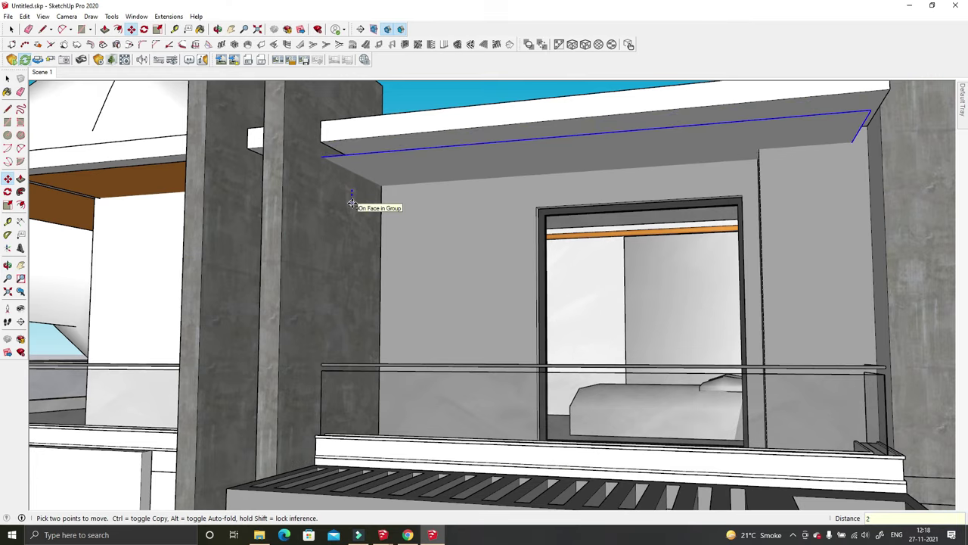
pyautogui.moveTo(460, 221)
pyautogui.mouseDown(button='middle')
pyautogui.moveTo(426, 239)
pyautogui.moveTo(863, 168)
pyautogui.mouseUp(button='middle')
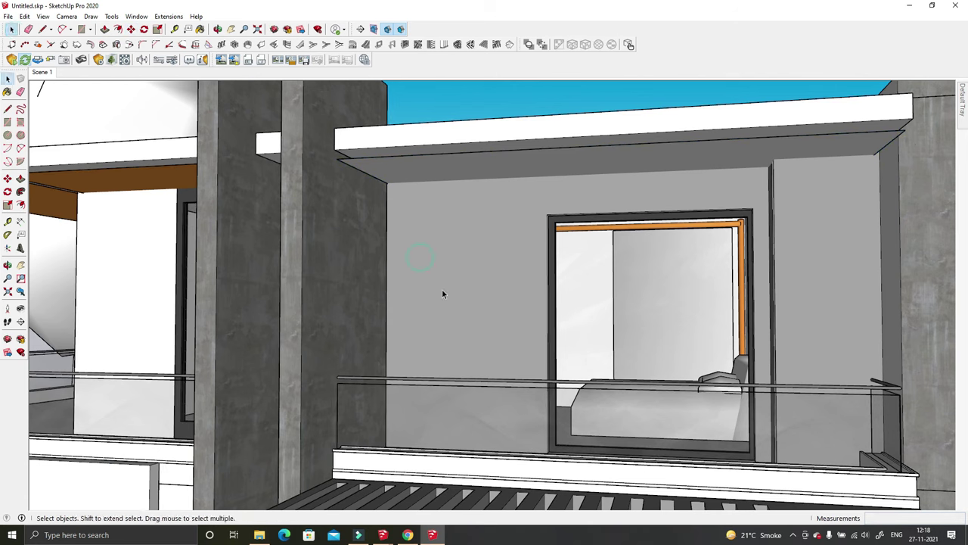
pyautogui.keyDown('alt'); pyautogui.click(149, 165); pyautogui.keyUp('alt')
pyautogui.click(456, 155)
# Step: Review the lit Enscape render, then return SketchUp to full screen and orbit the model
pyautogui.click(326, 488)
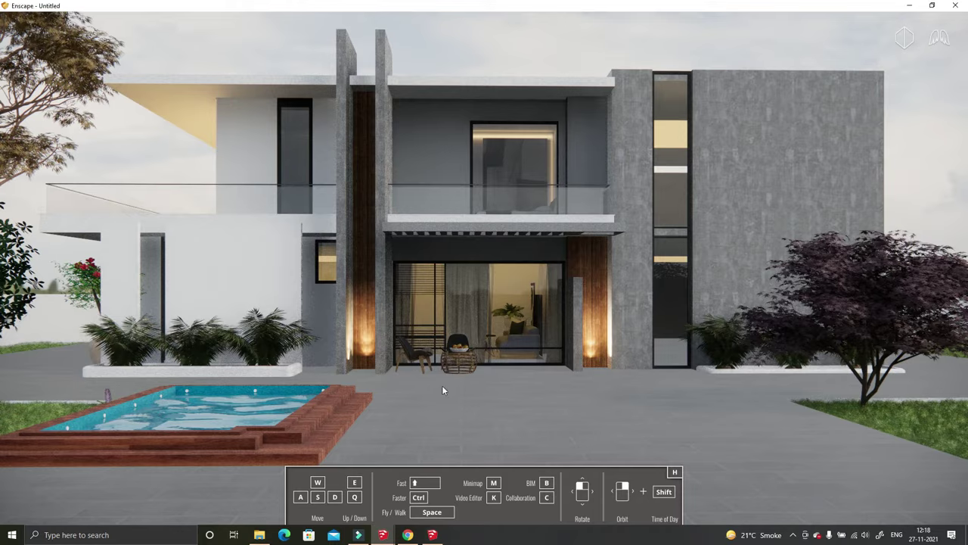
pyautogui.click(432, 535)
pyautogui.click(132, 30)
pyautogui.click(404, 196)
pyautogui.click(408, 197)
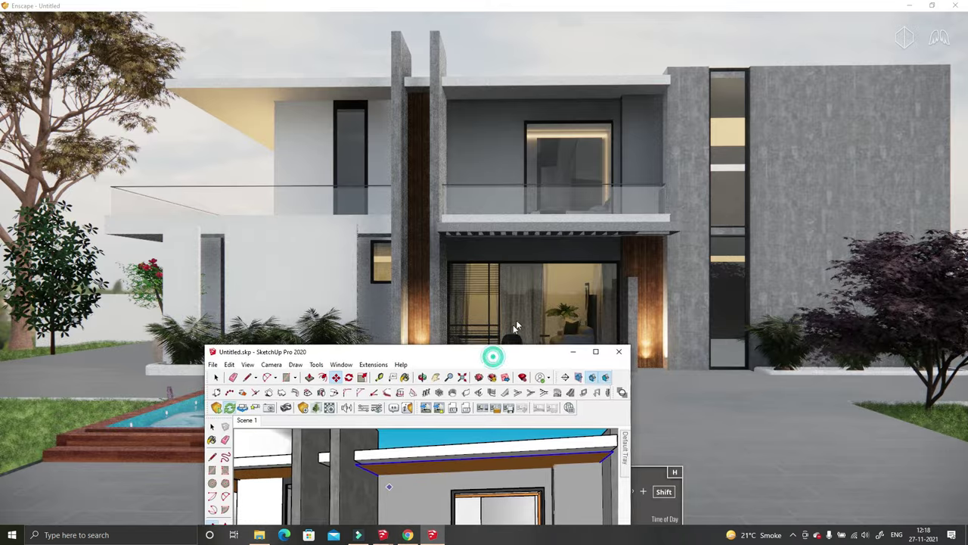
pyautogui.click(620, 295)
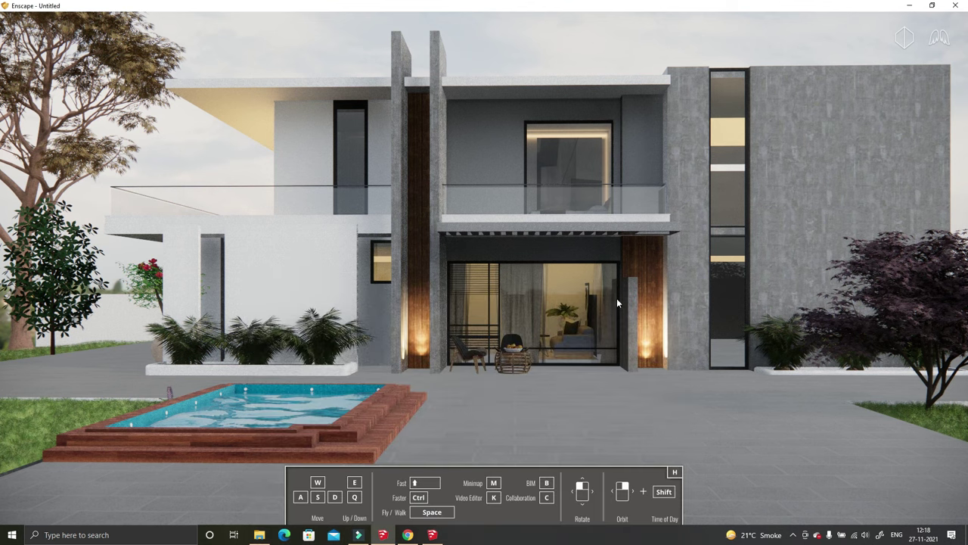
pyautogui.click(948, 274)
pyautogui.click(643, 294)
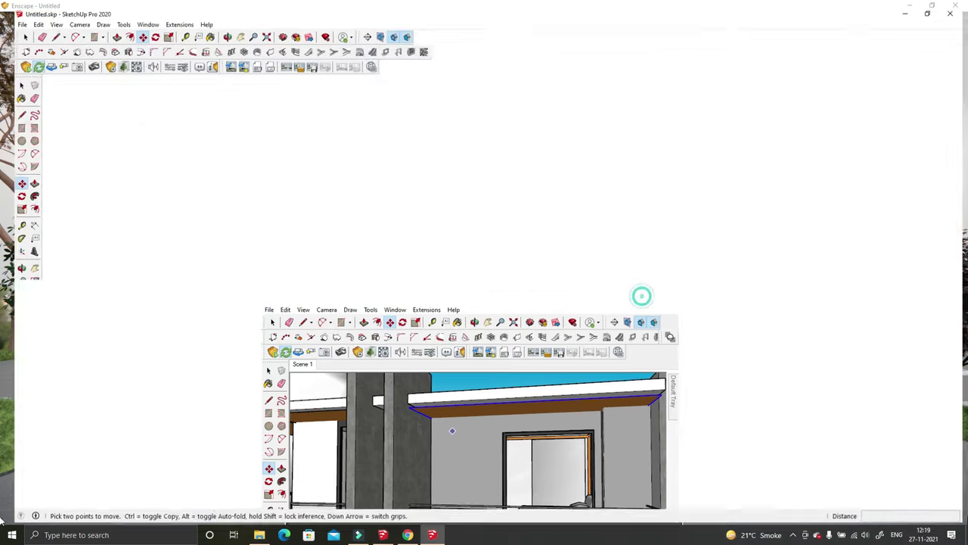
pyautogui.moveTo(530, 287)
pyautogui.mouseDown(button='middle')
pyautogui.moveTo(561, 275)
pyautogui.moveTo(536, 259)
pyautogui.mouseUp(button='middle')
# Step: Hide the roof and look down into the upper bedroom
pyautogui.rightClick(536, 260)
pyautogui.click(568, 290)
pyautogui.moveTo(568, 290)
pyautogui.mouseDown(button='middle')
pyautogui.moveTo(708, 395)
pyautogui.moveTo(796, 443)
pyautogui.moveTo(783, 403)
pyautogui.mouseUp(button='middle')
pyautogui.moveTo(749, 284)
pyautogui.mouseDown(button='middle')
pyautogui.moveTo(605, 227)
pyautogui.moveTo(512, 329)
pyautogui.moveTo(756, 311)
pyautogui.mouseUp(button='middle')
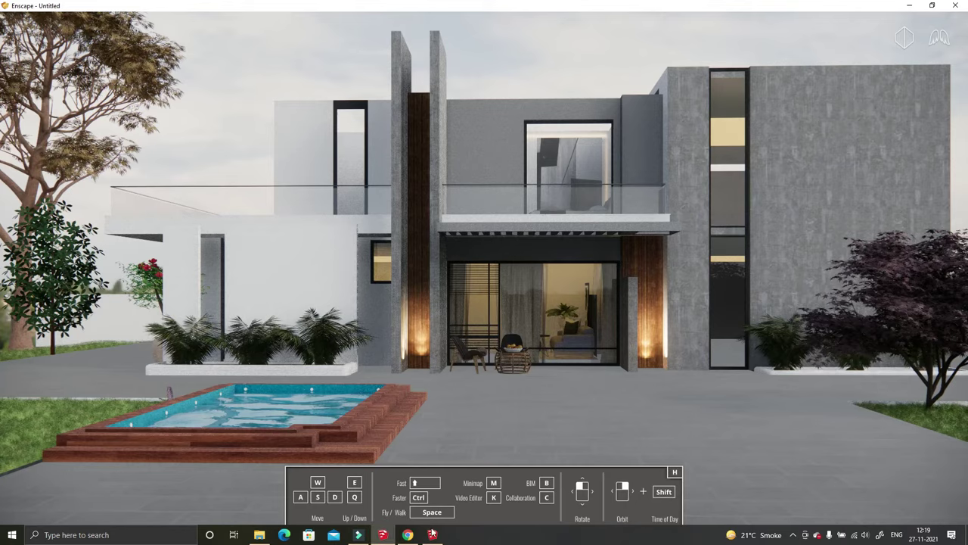
# Step: Move the orange ceiling slab into place beneath the roof
pyautogui.click(432, 534)
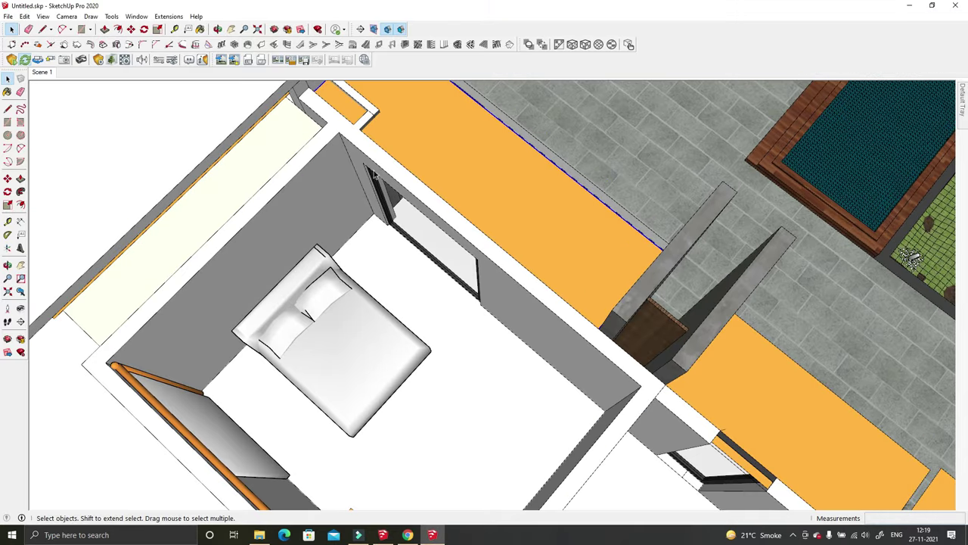
pyautogui.moveTo(333, 232)
pyautogui.mouseDown(button='middle')
pyautogui.moveTo(384, 335)
pyautogui.moveTo(325, 330)
pyautogui.moveTo(255, 292)
pyautogui.moveTo(357, 270)
pyautogui.mouseUp(button='middle')
pyautogui.scroll(2, 387, 325)
pyautogui.click(238, 242)
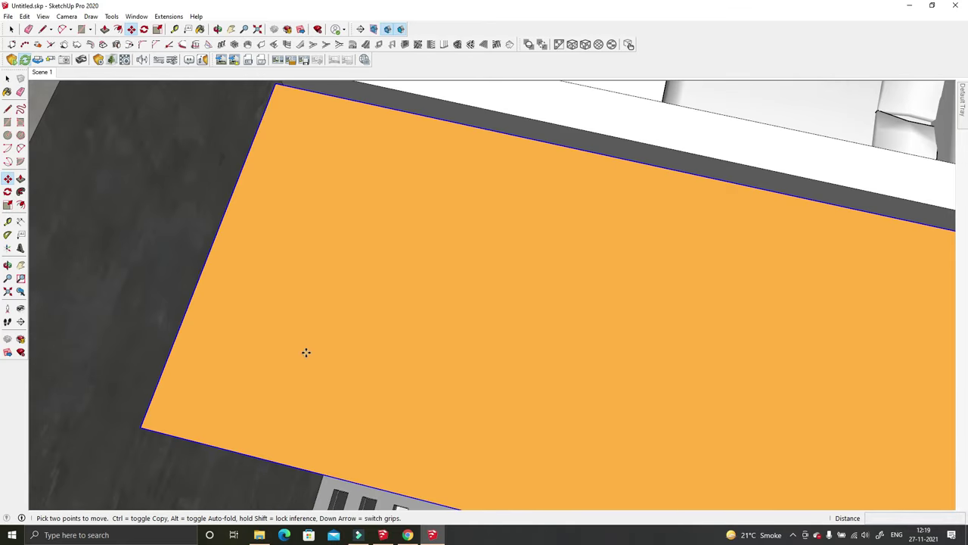
pyautogui.scroll(-3, 284, 227)
pyautogui.scroll(2, 284, 201)
pyautogui.scroll(2, 290, 199)
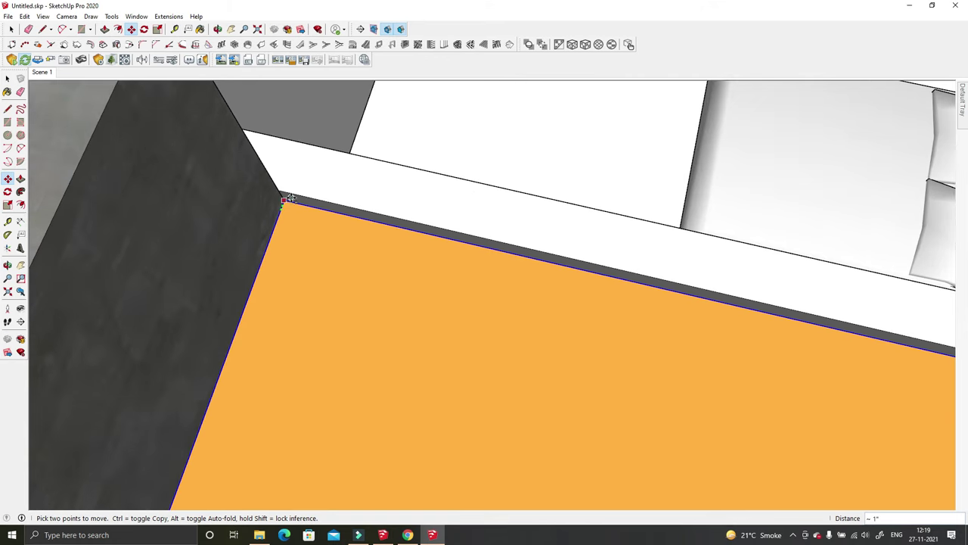
pyautogui.scroll(-4, 182, 193)
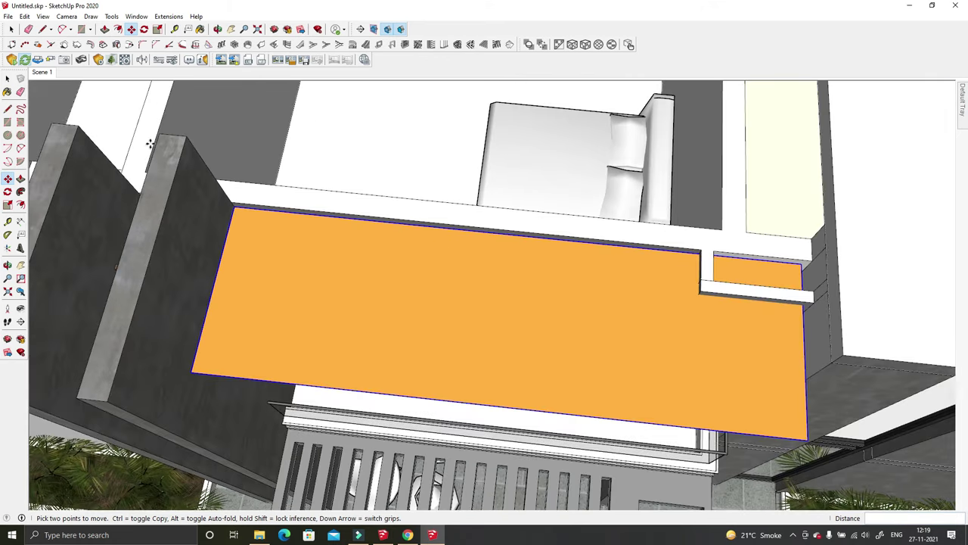
pyautogui.press('space')
pyautogui.moveTo(514, 308); pyautogui.dragTo(530, 368, button='middle')
# Step: Unhide the roof slab via Edit and orbit to a front view of the house
pyautogui.click(25, 16)
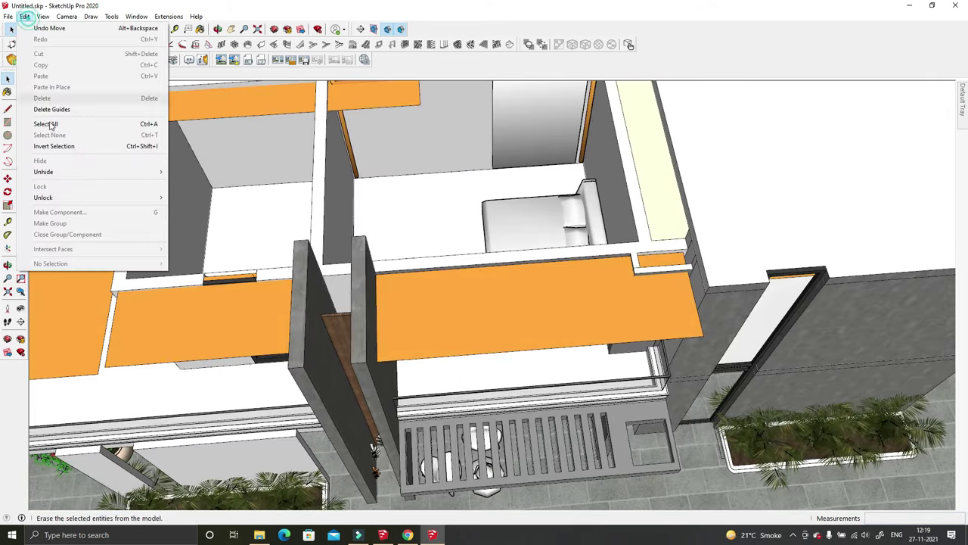
pyautogui.moveTo(43, 171)
pyautogui.click(185, 195)
pyautogui.moveTo(449, 320); pyautogui.dragTo(541, 213, button='middle')
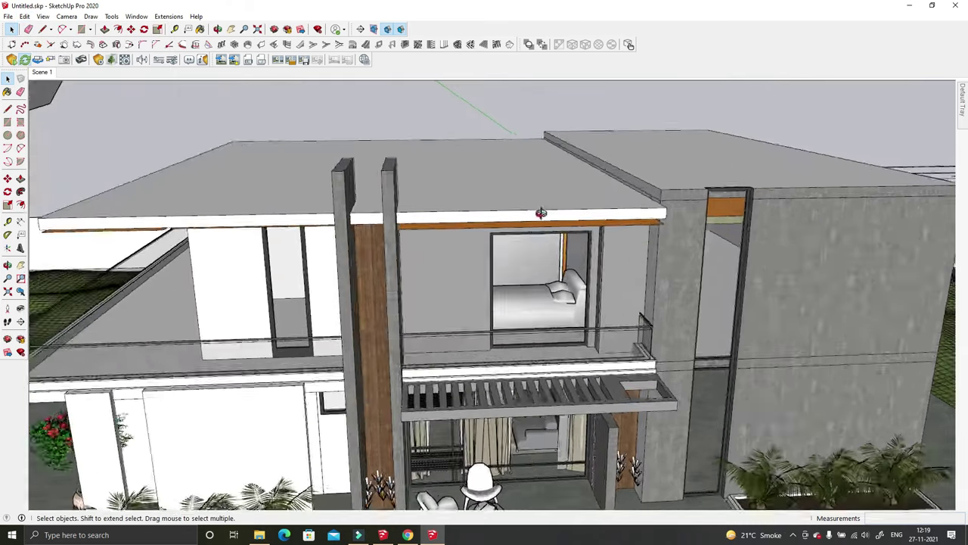
pyautogui.scroll(3, 541, 213)
pyautogui.scroll(3, 598, 165)
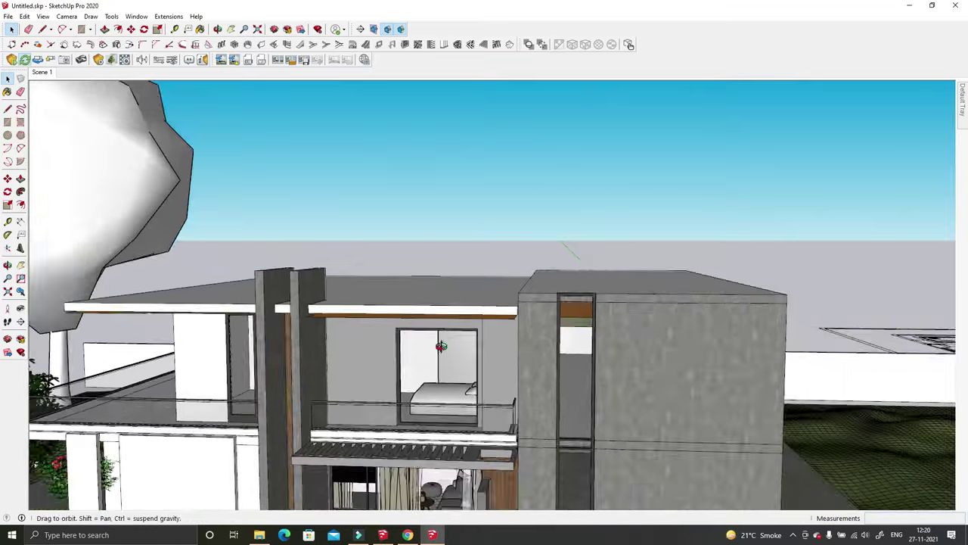
# Step: Select the wooden pool from an aerial view of the site
pyautogui.moveTo(441, 346); pyautogui.dragTo(419, 363, button='middle')
pyautogui.scroll(5, 419, 363)
pyautogui.press('space')
pyautogui.click(419, 363)
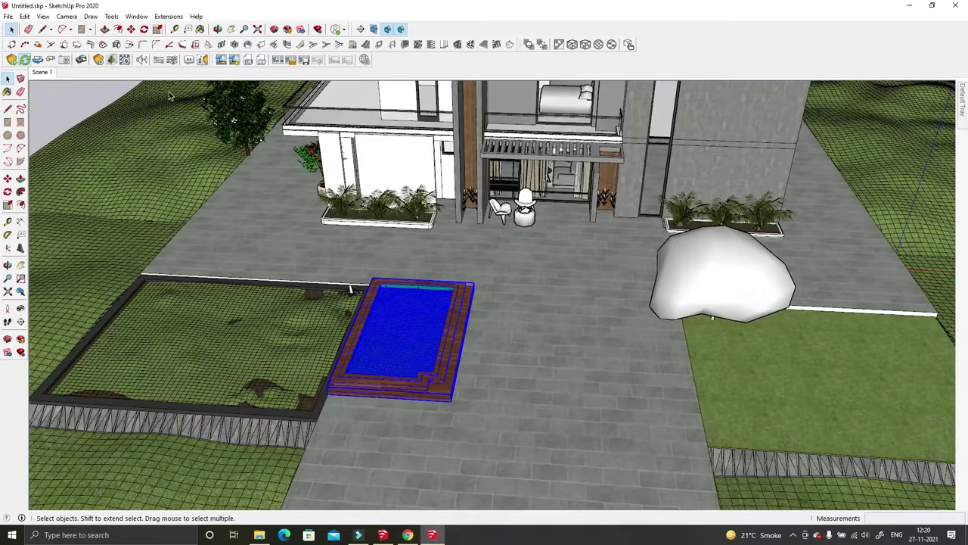
pyautogui.click(42, 16)
pyautogui.rightClick(414, 98)
pyautogui.press('Escape')
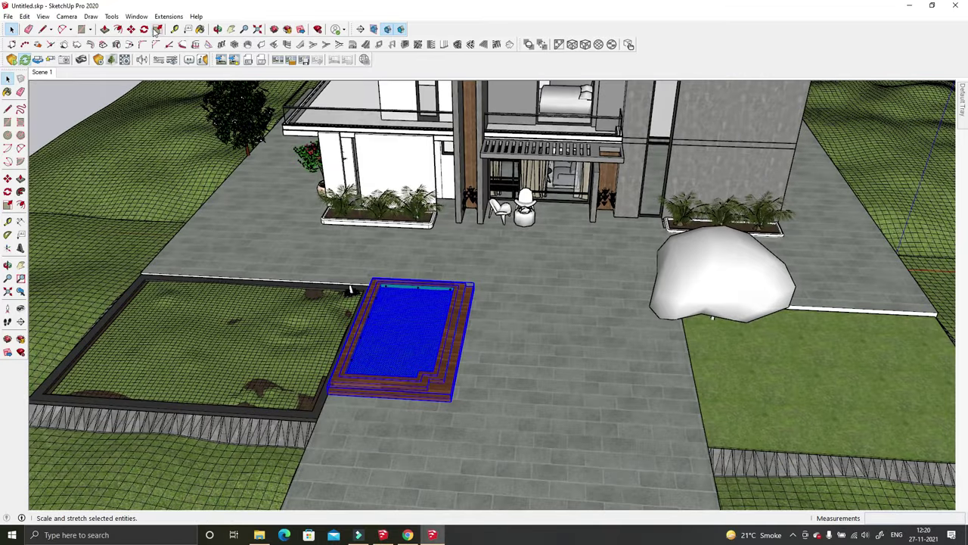
# Step: Scale the pool larger from its front-right corner, then restore down SketchUp to reveal Enscape
pyautogui.click(157, 29)
pyautogui.scroll(2, 409, 340)
pyautogui.scroll(1, 409, 340)
pyautogui.moveTo(452, 403); pyautogui.dragTo(469, 452)
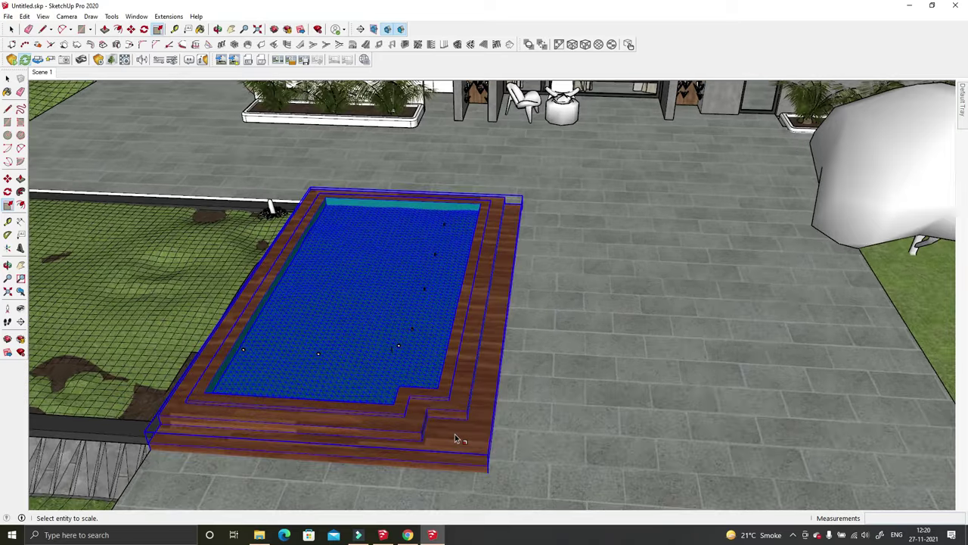
pyautogui.click(933, 6)
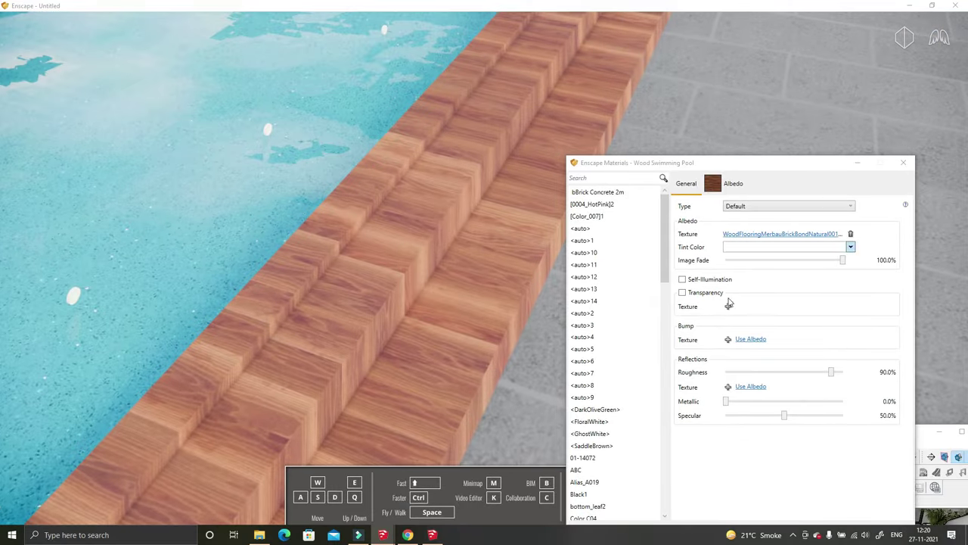
# Step: Apply the wood flooring texture to the Wood material's bump and reflection slots
pyautogui.click(749, 339)
pyautogui.click(753, 416)
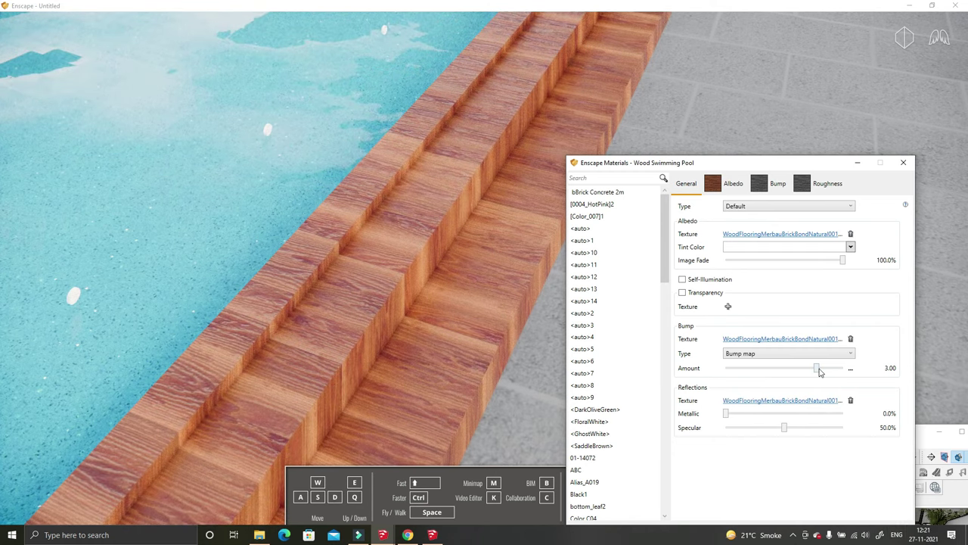
pyautogui.moveTo(880, 181); pyautogui.dragTo(599, 176)
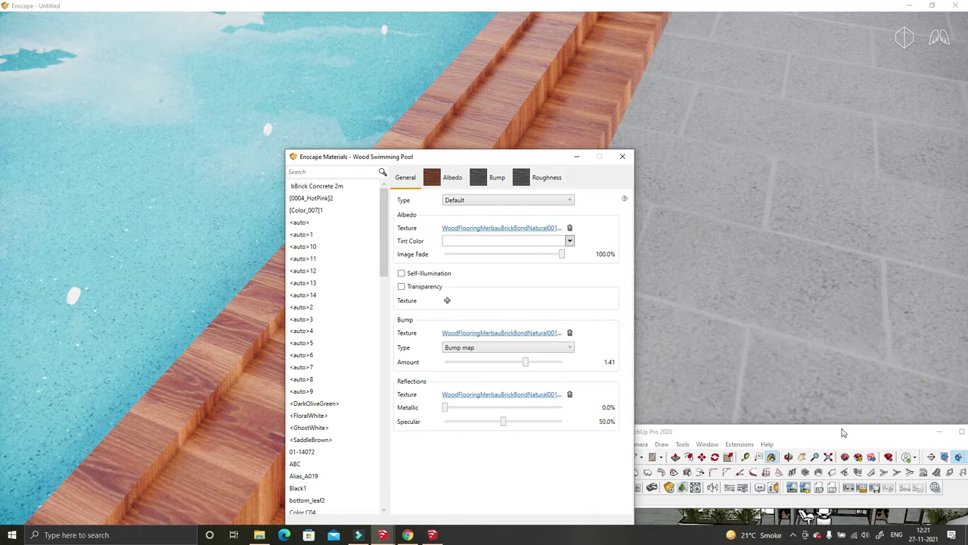
pyautogui.doubleClick(862, 436)
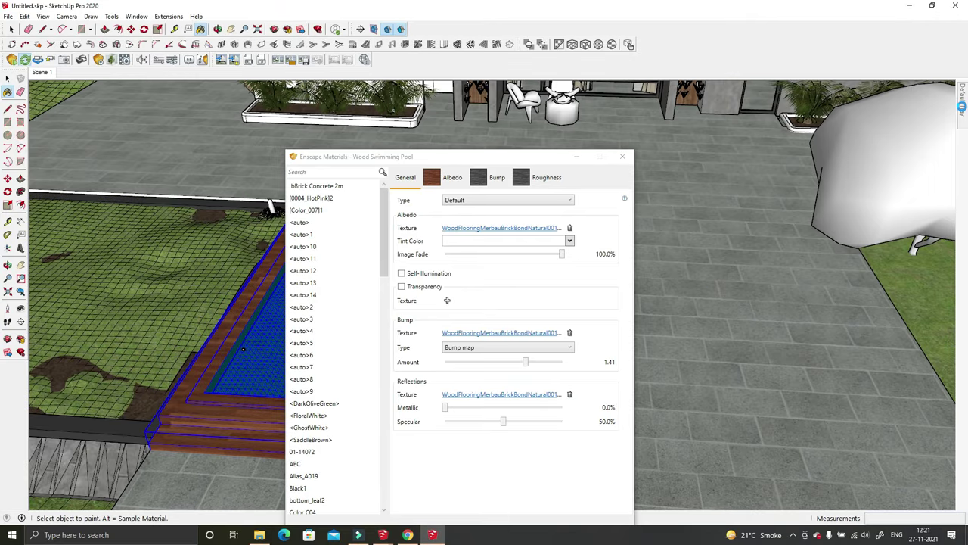
pyautogui.moveTo(962, 121)
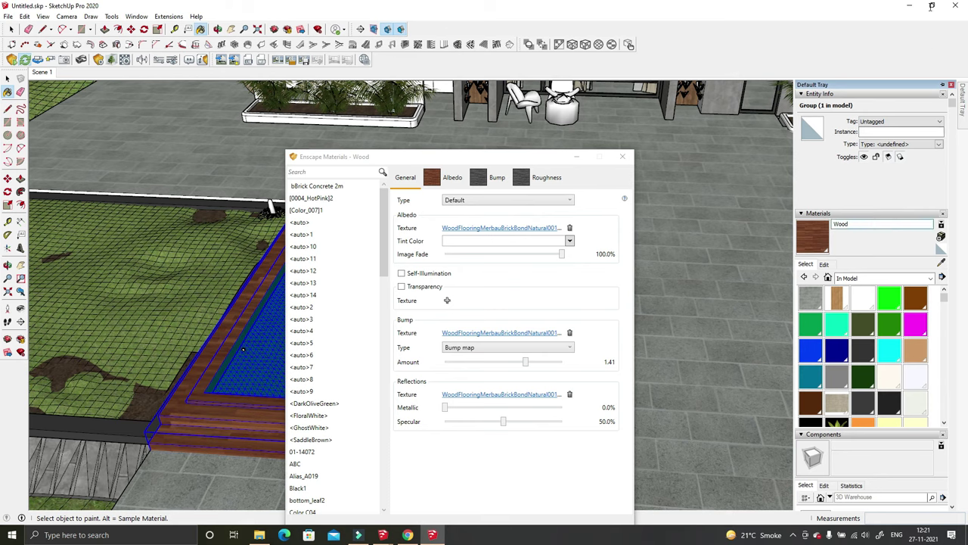
# Step: Keep type Default, remove the reflection texture, and set roughness to 10%
pyautogui.click(503, 201)
pyautogui.click(489, 214)
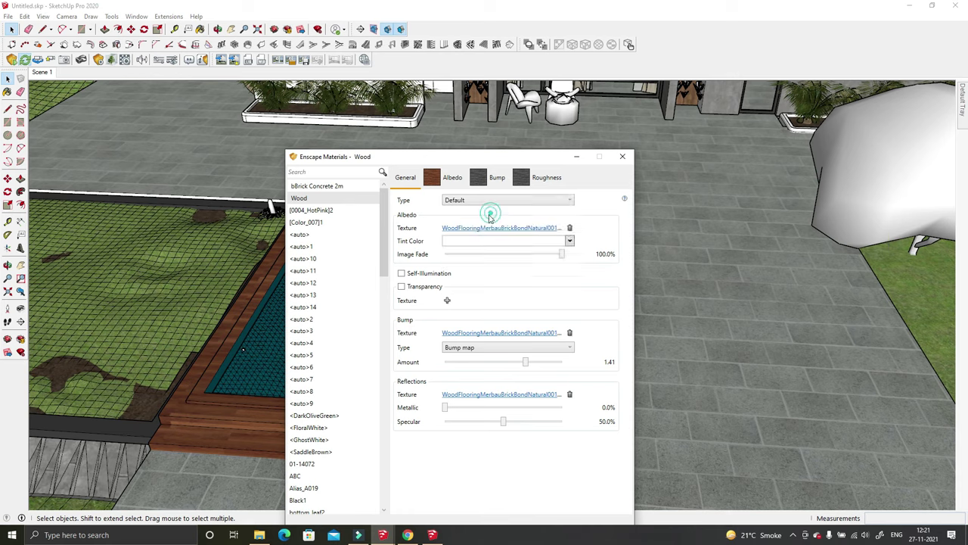
pyautogui.click(570, 394)
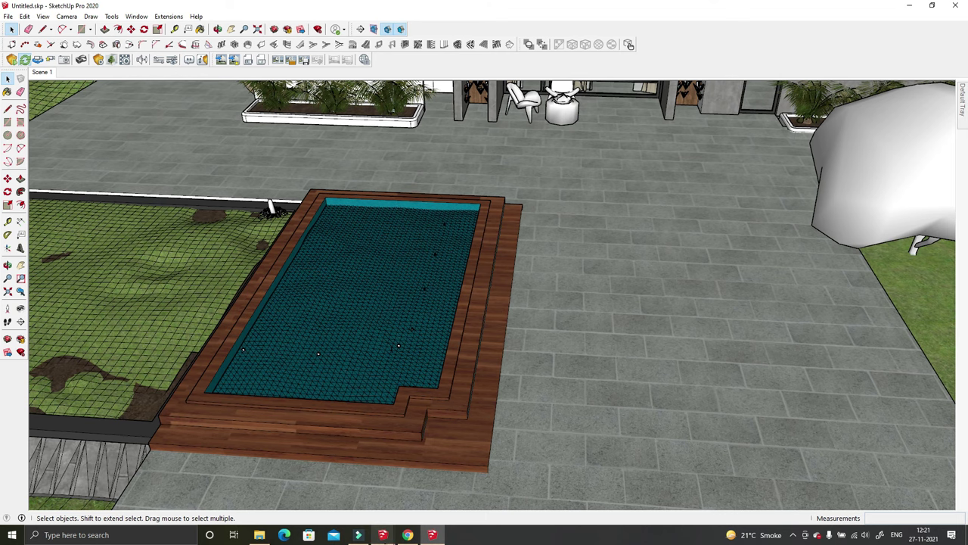
pyautogui.click(383, 535)
pyautogui.moveTo(557, 164); pyautogui.dragTo(720, 103)
pyautogui.moveTo(764, 344)
pyautogui.mouseDown()
pyautogui.moveTo(628, 335)
pyautogui.moveTo(683, 344)
pyautogui.mouseUp()
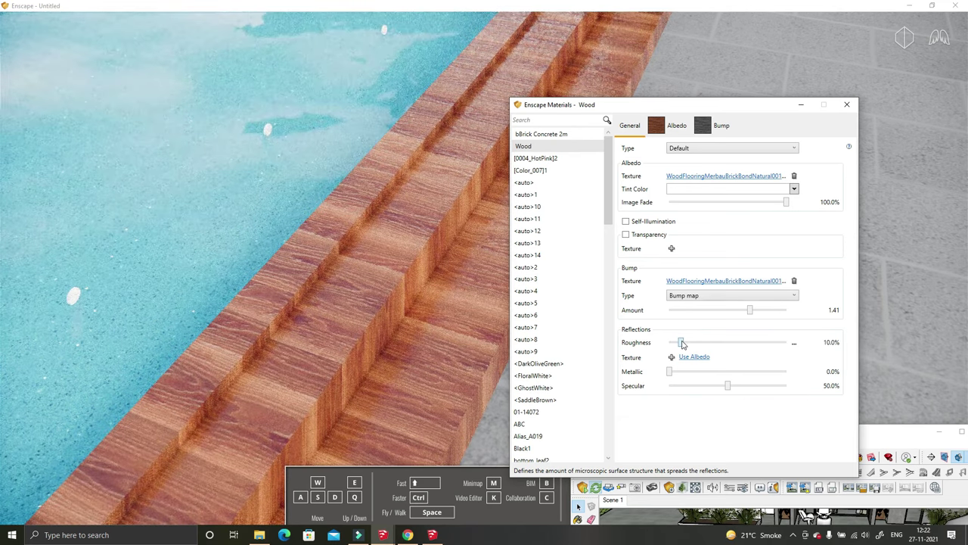
pyautogui.click(798, 107)
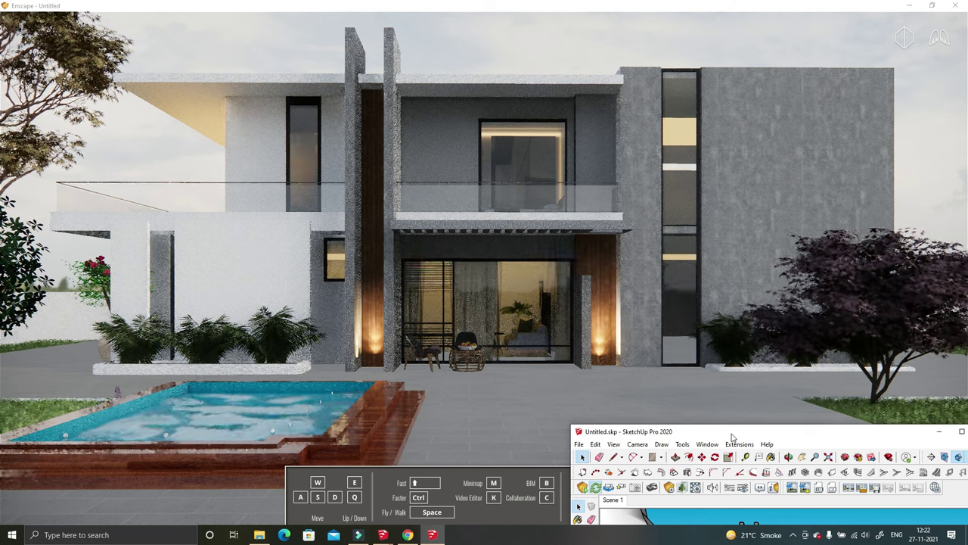
# Step: Return SketchUp to full screen with a closer aerial view of the house
pyautogui.moveTo(804, 432); pyautogui.dragTo(633, 329)
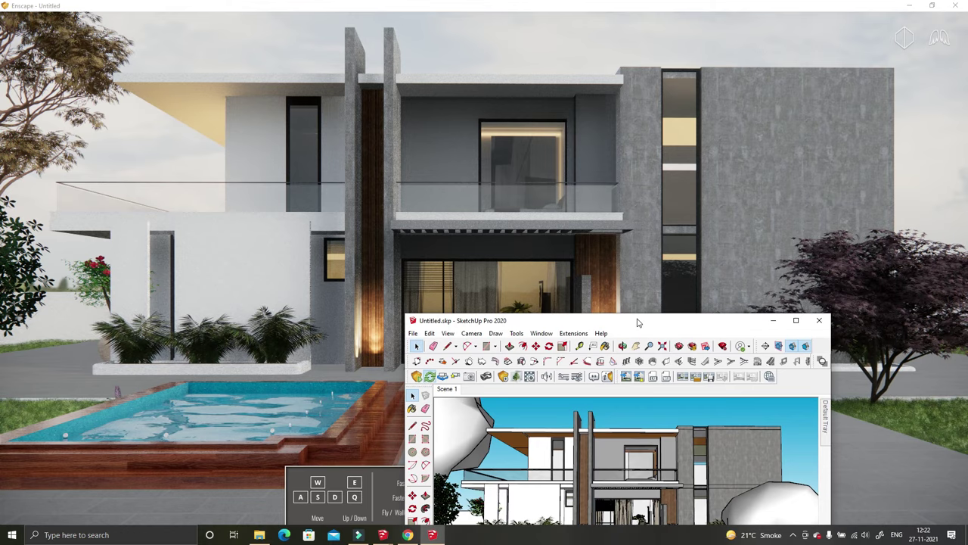
pyautogui.click(769, 326)
pyautogui.click(432, 535)
pyautogui.moveTo(596, 125); pyautogui.dragTo(530, 227, button='middle')
# Step: Hide the patio door frame and zoom in on the doorway curtains
pyautogui.rightClick(516, 344)
pyautogui.click(540, 124)
pyautogui.scroll(3, 486, 310)
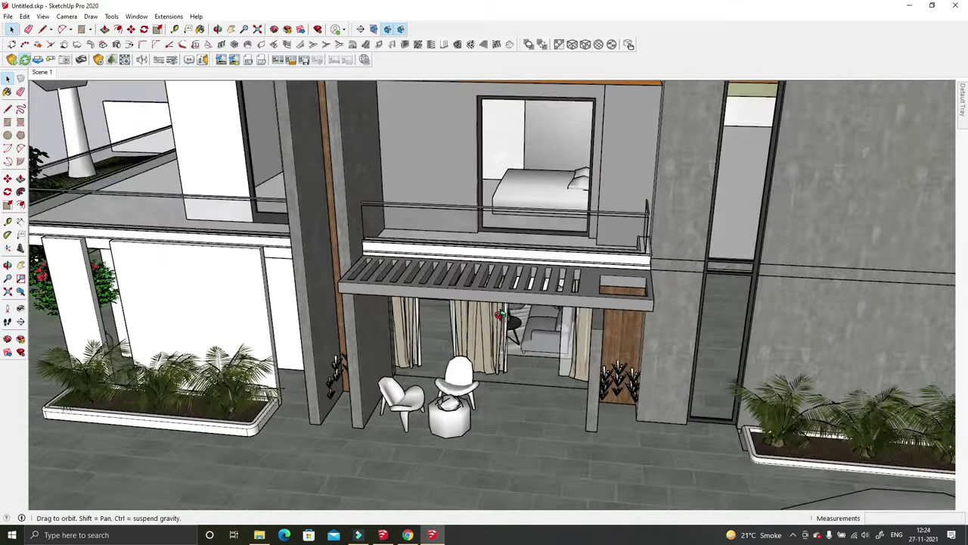
pyautogui.scroll(3, 487, 311)
pyautogui.scroll(2, 487, 310)
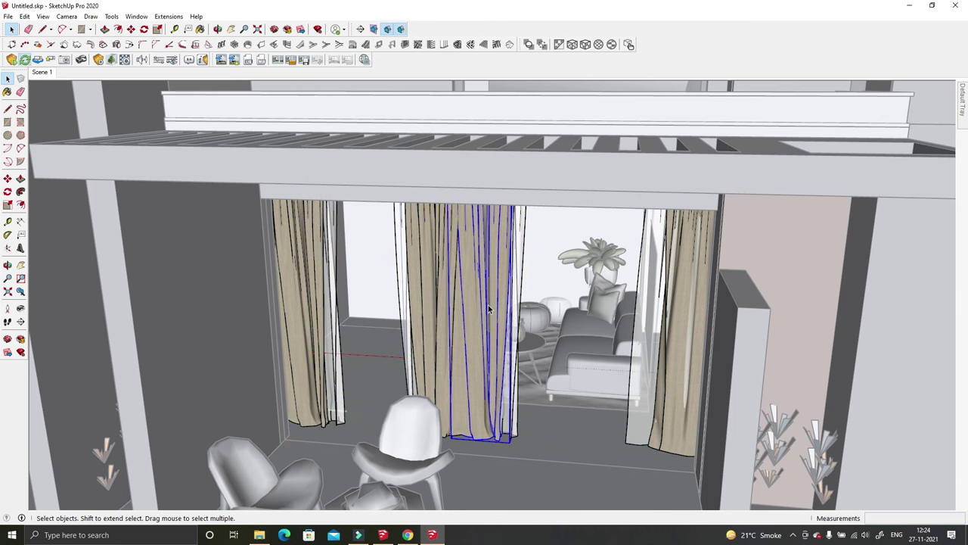
pyautogui.scroll(-5, 443, 313)
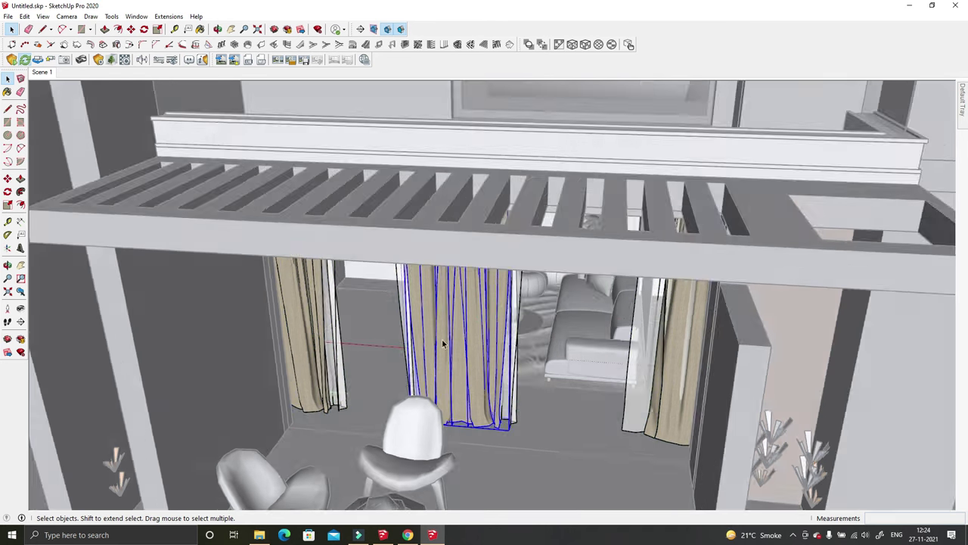
pyautogui.scroll(-5, 529, 303)
pyautogui.moveTo(575, 300)
pyautogui.mouseDown(button='middle')
pyautogui.moveTo(590, 312)
pyautogui.moveTo(483, 480)
pyautogui.mouseUp(button='middle')
pyautogui.scroll(4, 602, 283)
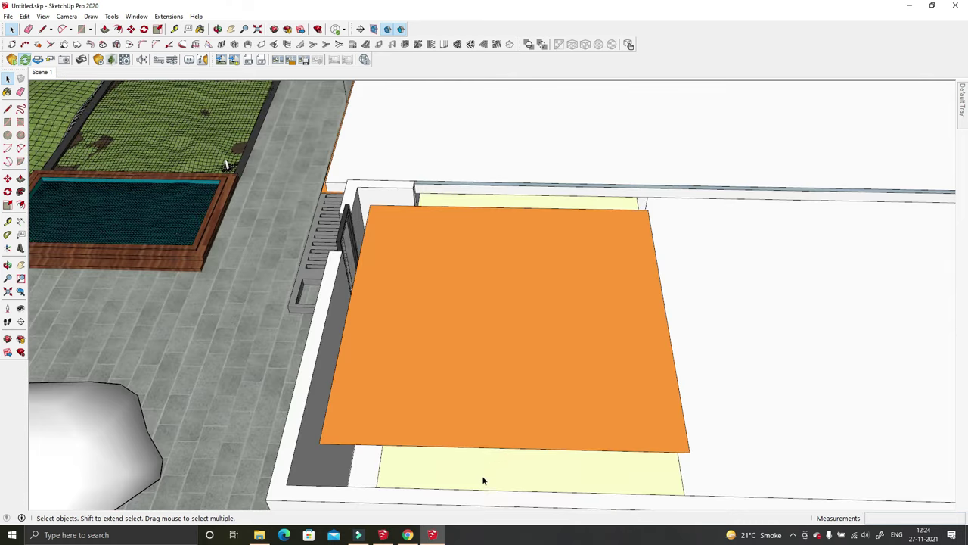
# Step: Hide the orange roof slab and delete the yellow interior floor face
pyautogui.rightClick(481, 453)
pyautogui.click(499, 98)
pyautogui.moveTo(471, 275); pyautogui.dragTo(383, 357, button='middle')
pyautogui.rightClick(383, 359)
pyautogui.click(428, 148)
pyautogui.press('Delete')
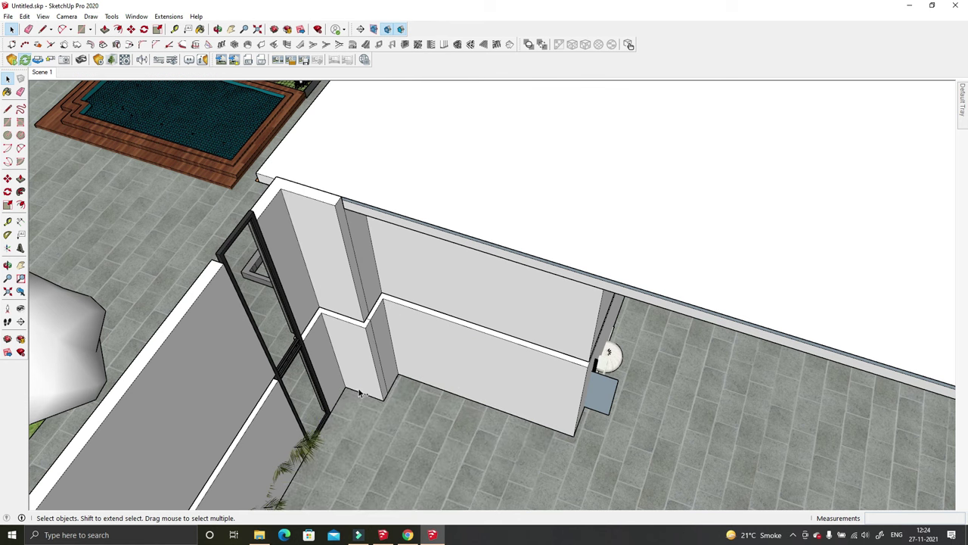
# Step: Paste a copy of the curtain and set it against the tall side window
pyautogui.hotkey('ctrl', 'v')
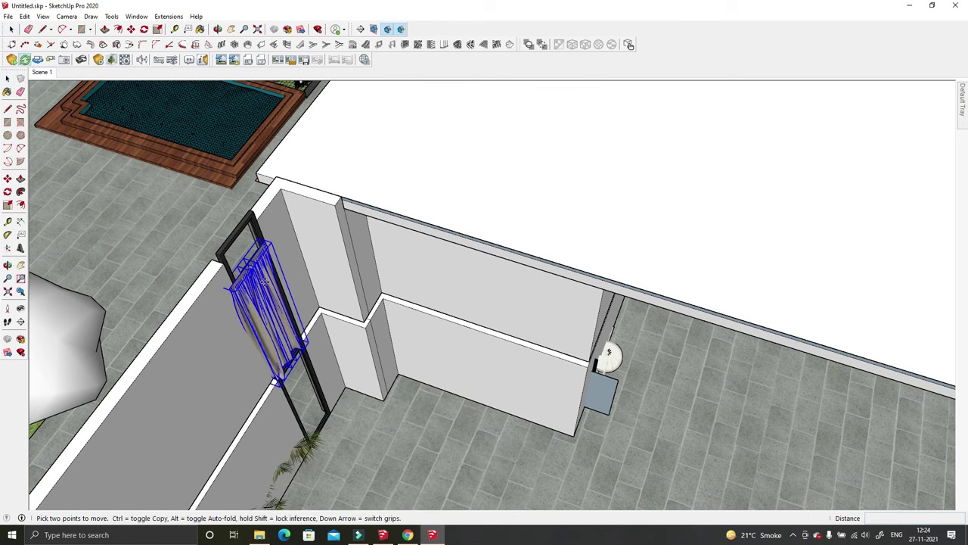
pyautogui.moveTo(431, 299); pyautogui.dragTo(333, 97, button='middle')
pyautogui.rightClick(333, 97)
pyautogui.click(378, 210)
pyautogui.rightClick(338, 400)
pyautogui.moveTo(396, 443)
pyautogui.mouseDown(button='middle')
pyautogui.moveTo(331, 316)
pyautogui.moveTo(227, 227)
pyautogui.mouseUp(button='middle')
pyautogui.scroll(2, 227, 227)
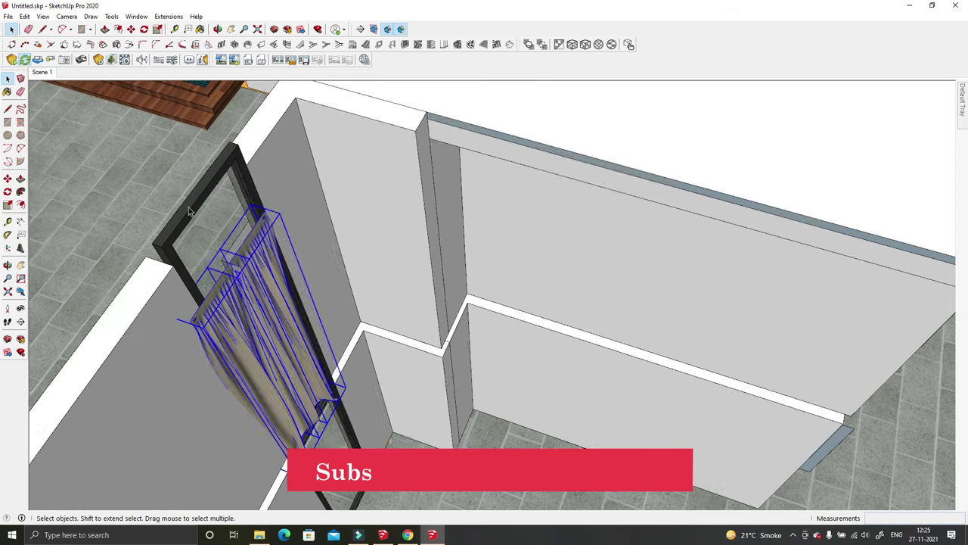
pyautogui.click(175, 437)
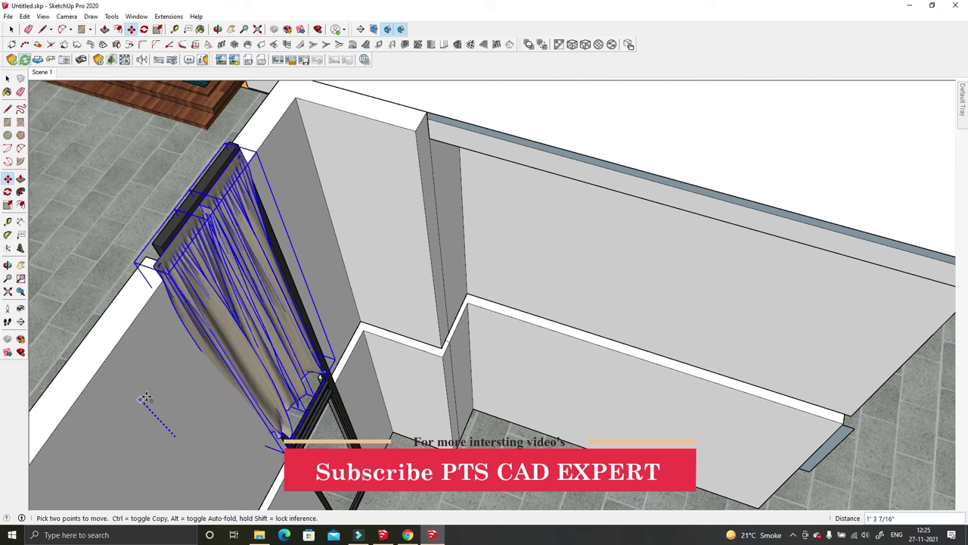
pyautogui.click(159, 425)
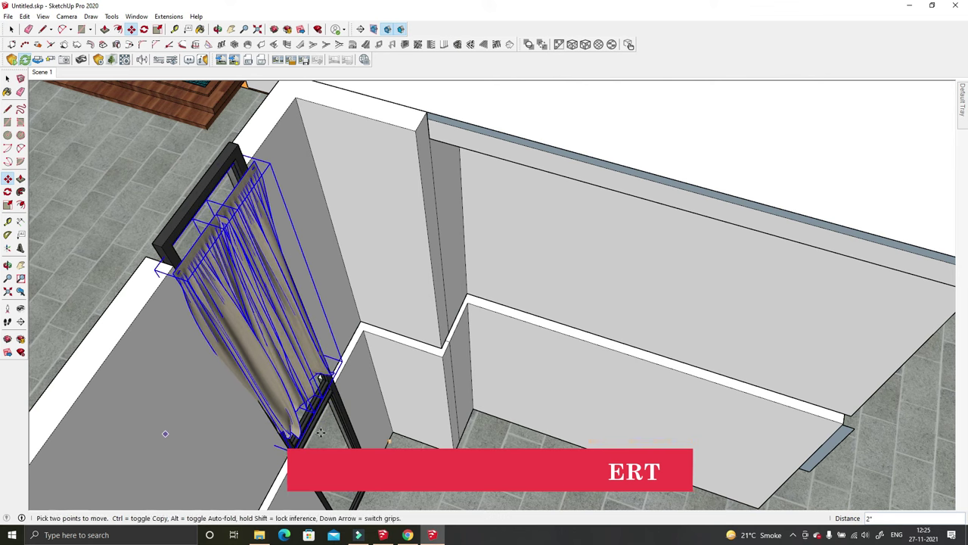
pyautogui.press('space')
# Step: Orbit out over the patio to an overhead view of the curtain, cancelling a started move
pyautogui.scroll(3, 280, 342)
pyautogui.moveTo(280, 342); pyautogui.dragTo(318, 364, button='middle')
pyautogui.moveTo(384, 400)
pyautogui.mouseDown(button='middle')
pyautogui.moveTo(628, 353)
pyautogui.moveTo(607, 290)
pyautogui.moveTo(542, 308)
pyautogui.mouseUp(button='middle')
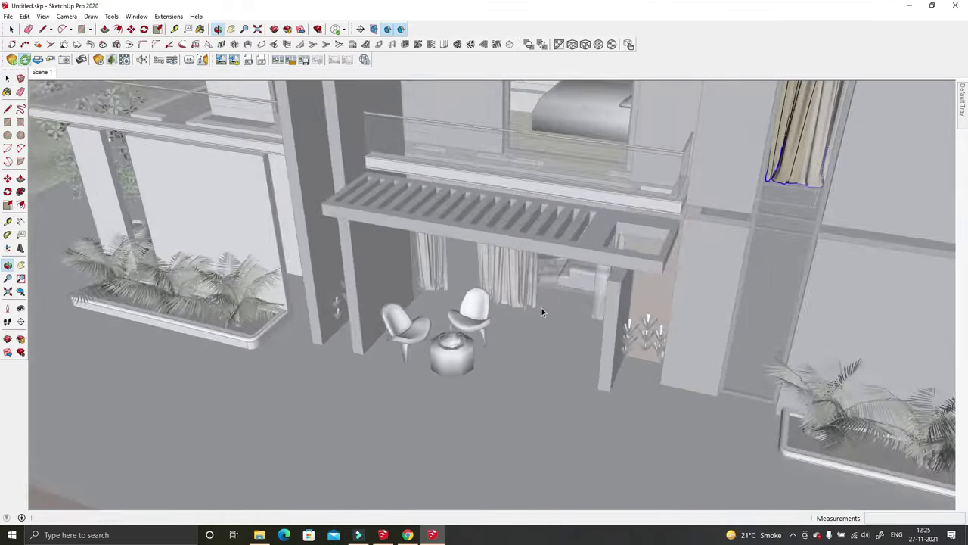
pyautogui.scroll(3, 542, 308)
pyautogui.scroll(3, 502, 288)
pyautogui.press('m')
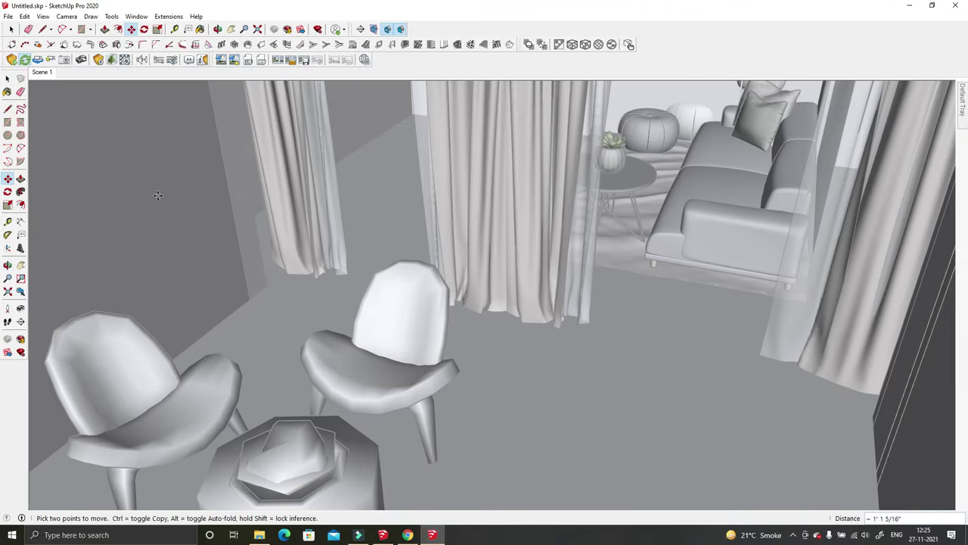
pyautogui.scroll(-5, 504, 341)
pyautogui.moveTo(504, 341); pyautogui.dragTo(86, 419, button='middle')
pyautogui.scroll(3, 643, 346)
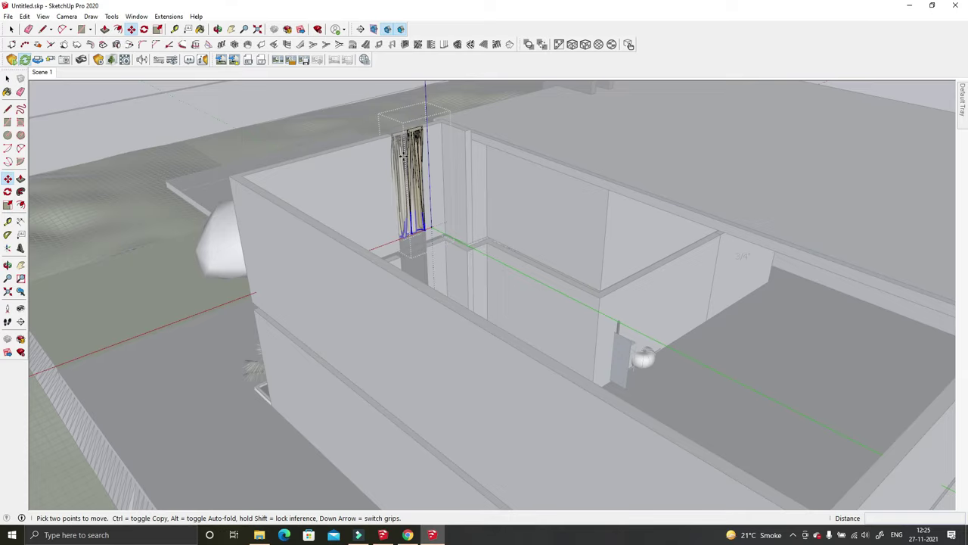
pyautogui.scroll(4, 416, 156)
pyautogui.scroll(-2, 530, 403)
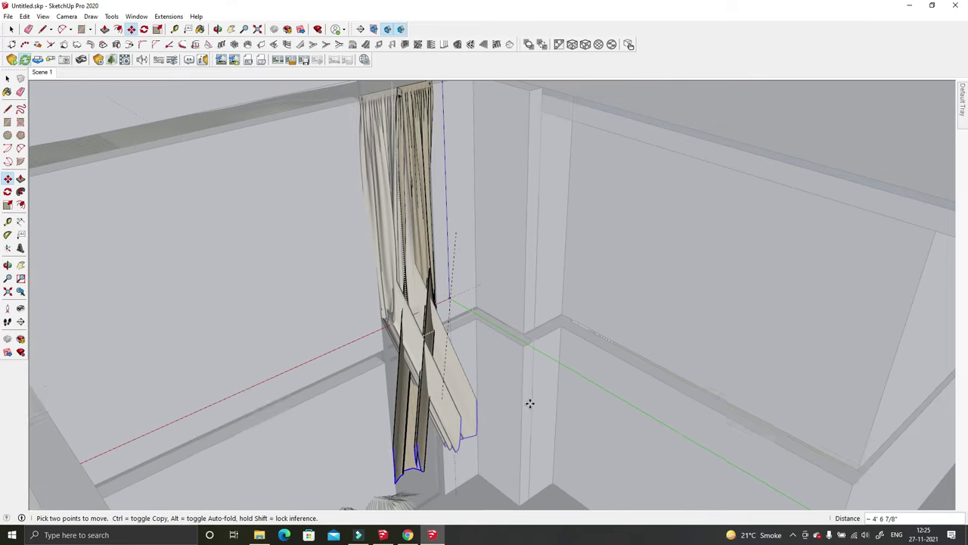
pyautogui.press('Escape')
pyautogui.press('space')
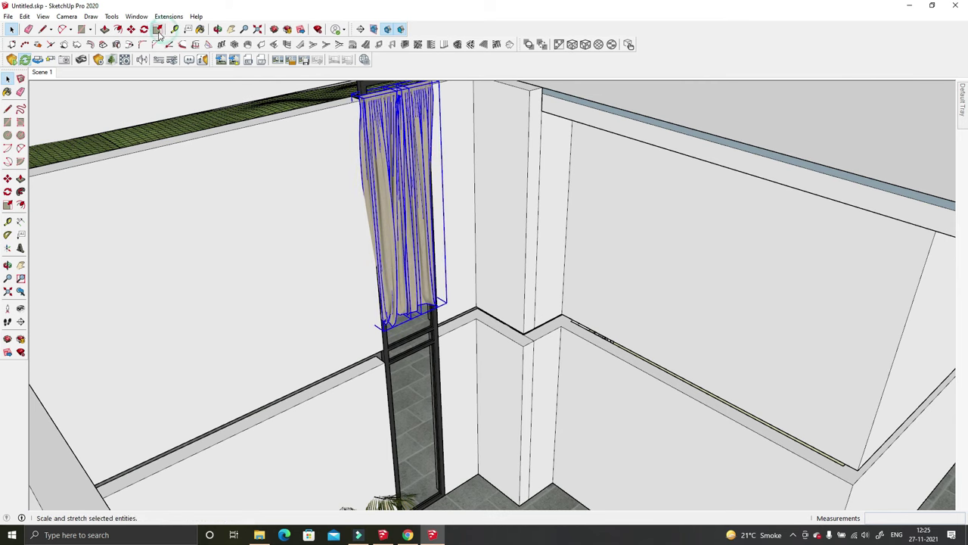
# Step: Stretch the curtain longer downward and copy it directly below the original
pyautogui.click(157, 29)
pyautogui.moveTo(381, 327); pyautogui.dragTo(383, 363)
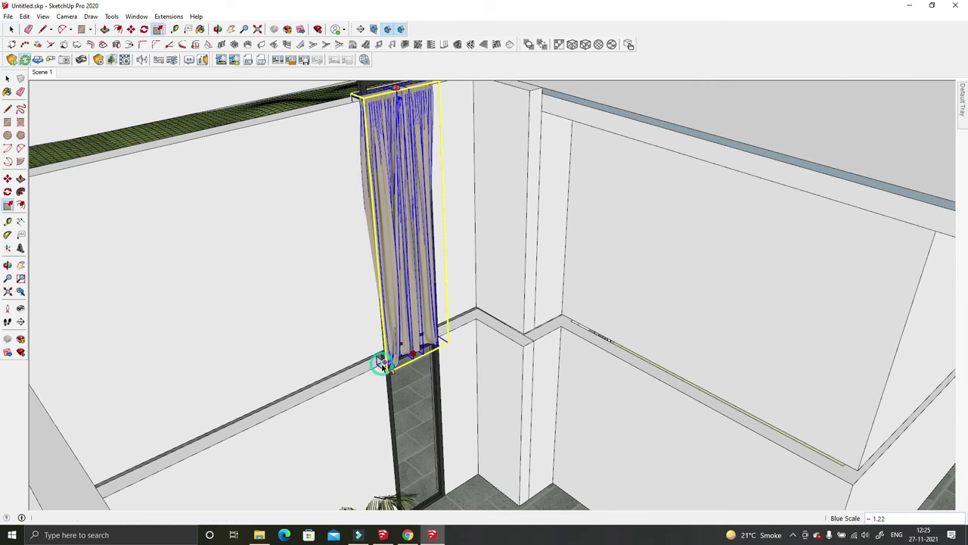
pyautogui.press('space')
pyautogui.click(131, 29)
pyautogui.click(306, 138)
pyautogui.press('ctrl')
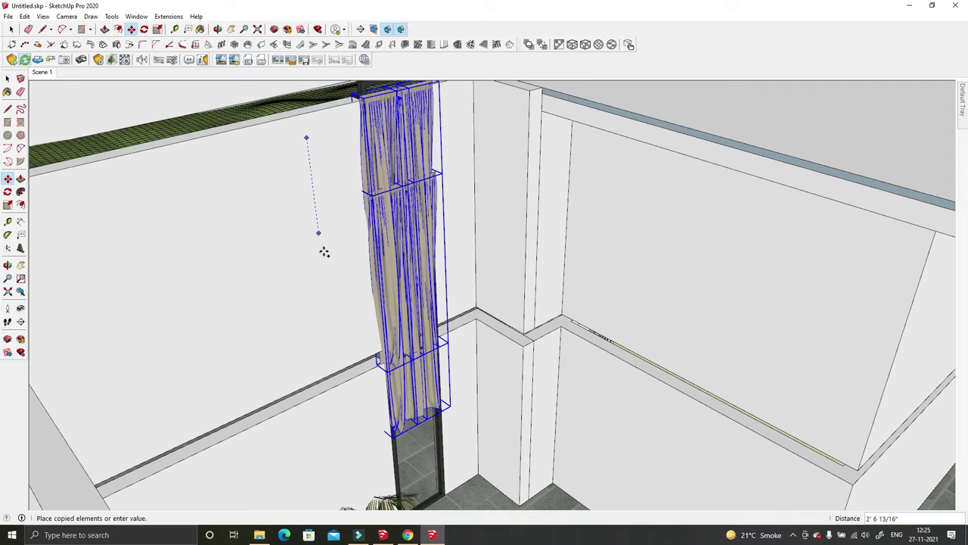
pyautogui.click(336, 368)
# Step: Orbit around the curtain corner and select the lower curtain copy
pyautogui.press('space')
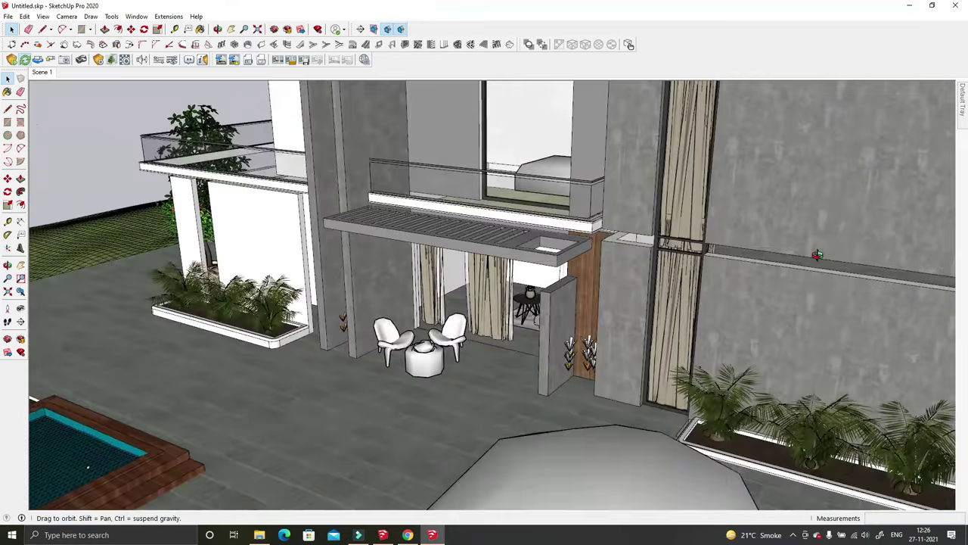
pyautogui.moveTo(406, 281); pyautogui.dragTo(345, 331)
pyautogui.moveTo(345, 331); pyautogui.dragTo(437, 401, button='middle')
pyautogui.click(438, 401)
pyautogui.click(131, 28)
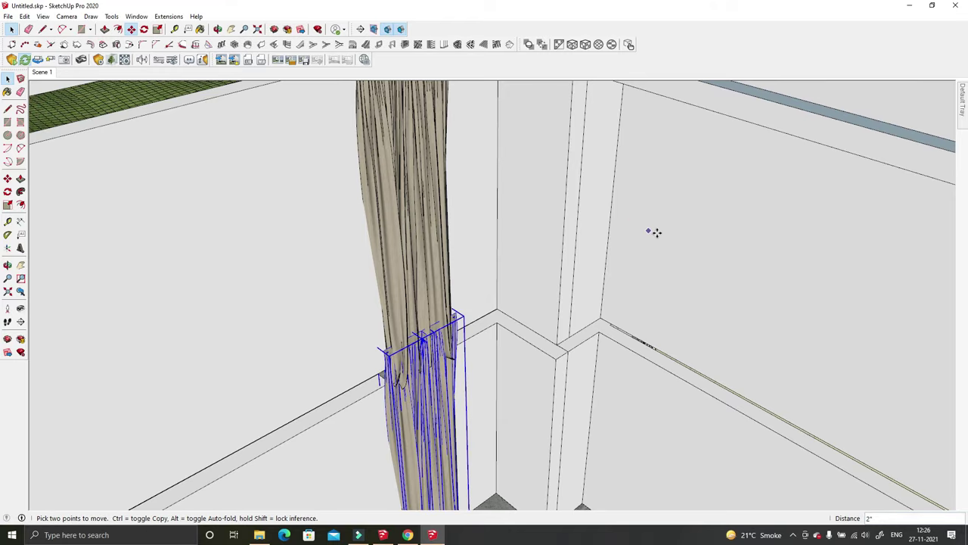
pyautogui.moveTo(331, 266)
pyautogui.mouseDown(button='middle')
pyautogui.moveTo(824, 219)
pyautogui.moveTo(895, 174)
pyautogui.mouseUp(button='middle')
pyautogui.press('space')
# Step: Select the upper and lower curtain panels, then start and cancel a move of the upper one
pyautogui.moveTo(777, 173)
pyautogui.mouseDown(button='middle')
pyautogui.moveTo(746, 321)
pyautogui.moveTo(339, 497)
pyautogui.moveTo(348, 303)
pyautogui.mouseUp(button='middle')
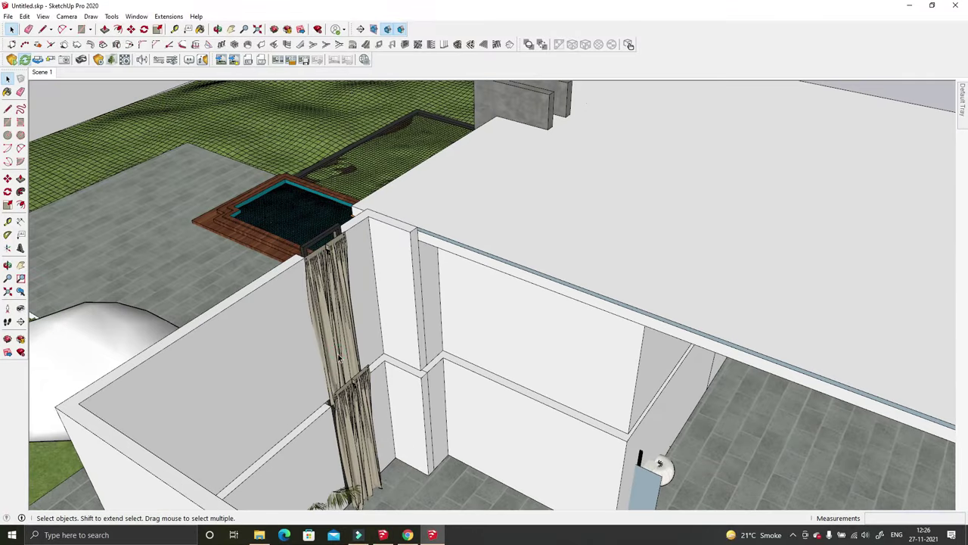
pyautogui.click(348, 298)
pyautogui.keyDown('shift'); pyautogui.click(359, 415); pyautogui.keyUp('shift')
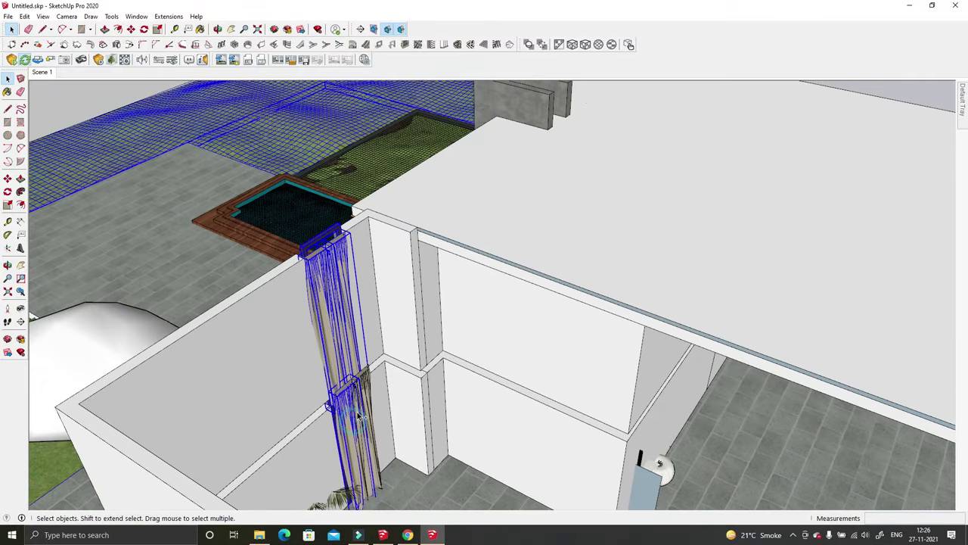
pyautogui.click(334, 294)
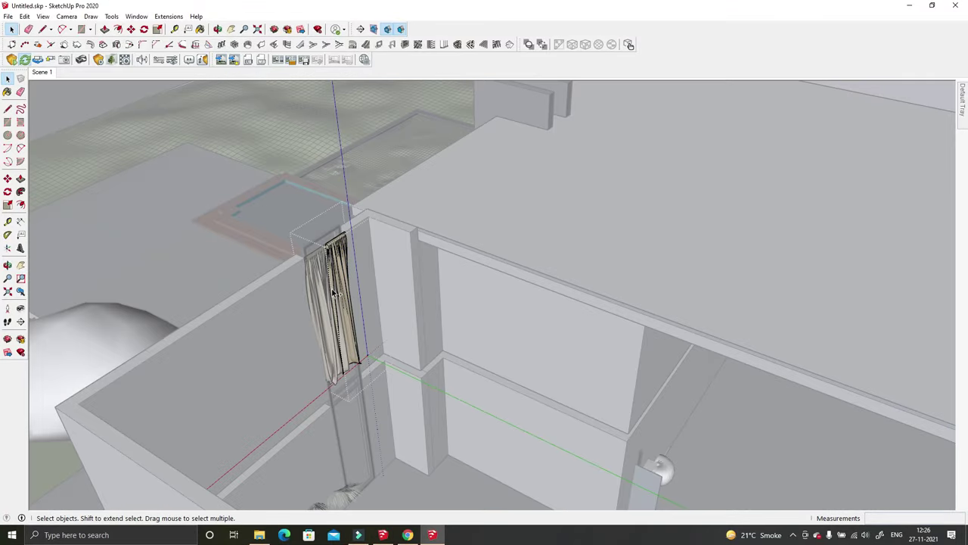
pyautogui.click(338, 278)
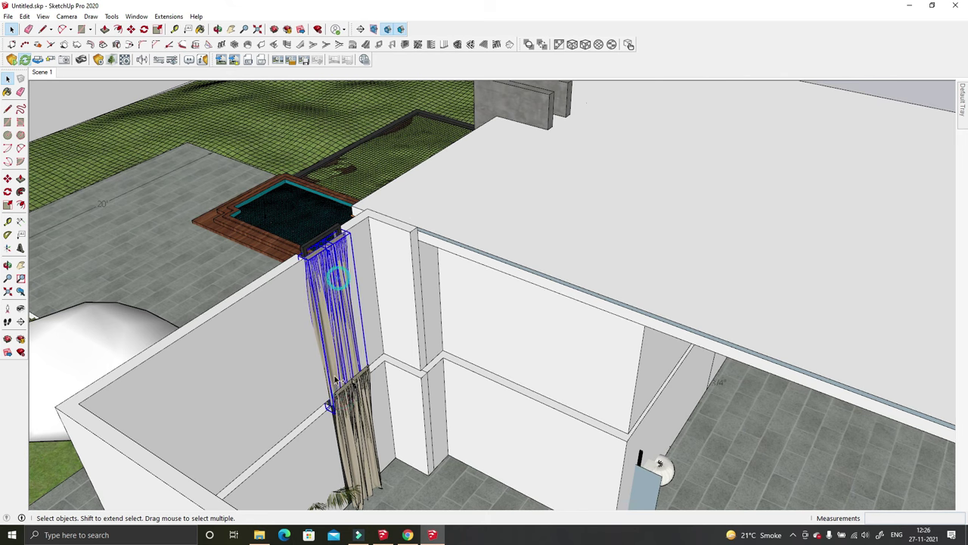
pyautogui.click(131, 28)
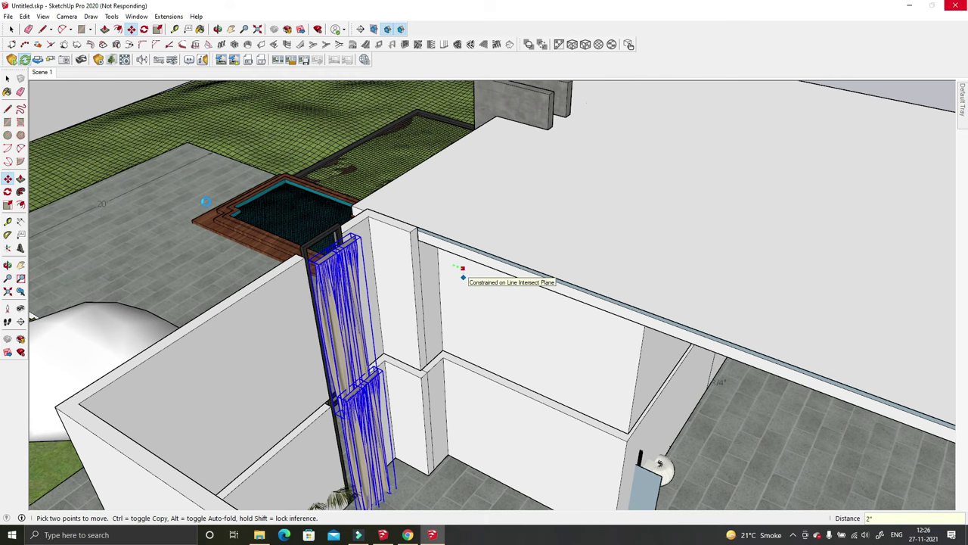
pyautogui.press('Escape')
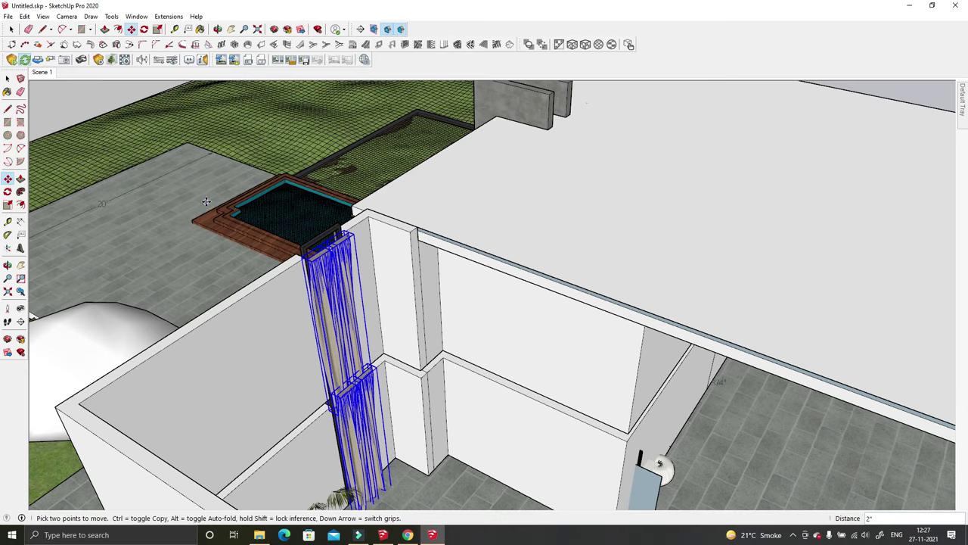
# Step: Copy the orange ceiling panels and place the copy beside the originals
pyautogui.click(12, 29)
pyautogui.moveTo(423, 303); pyautogui.dragTo(211, 296, button='middle')
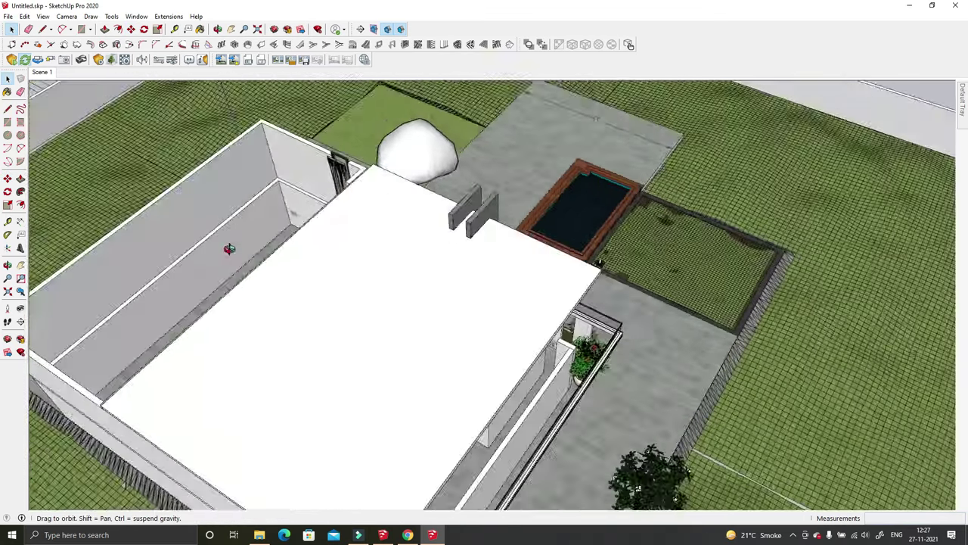
pyautogui.scroll(5, 547, 318)
pyautogui.moveTo(547, 318)
pyautogui.mouseDown(button='middle')
pyautogui.moveTo(471, 147)
pyautogui.moveTo(493, 103)
pyautogui.mouseUp(button='middle')
pyautogui.scroll(-5, 297, 239)
pyautogui.scroll(-1, 297, 238)
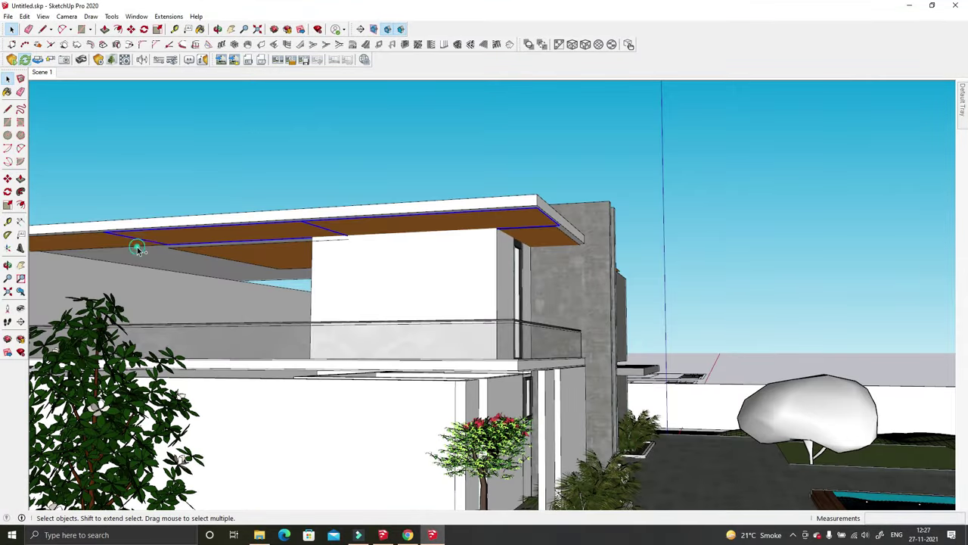
pyautogui.click(132, 30)
pyautogui.click(537, 196)
pyautogui.press('ctrl')
pyautogui.moveTo(538, 195)
pyautogui.mouseDown(button='middle')
pyautogui.moveTo(672, 317)
pyautogui.moveTo(214, 414)
pyautogui.moveTo(424, 378)
pyautogui.mouseUp(button='middle')
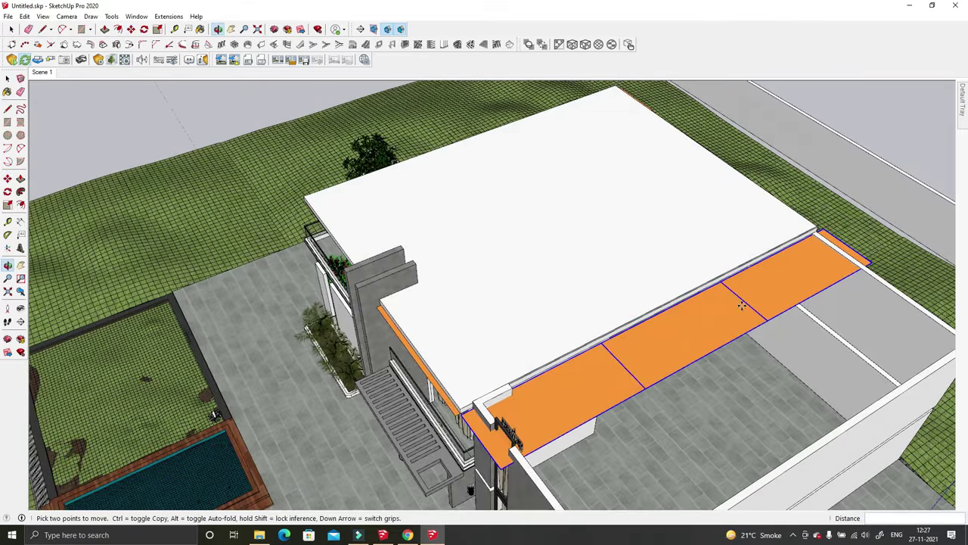
pyautogui.scroll(-2, 713, 353)
pyautogui.click(739, 385)
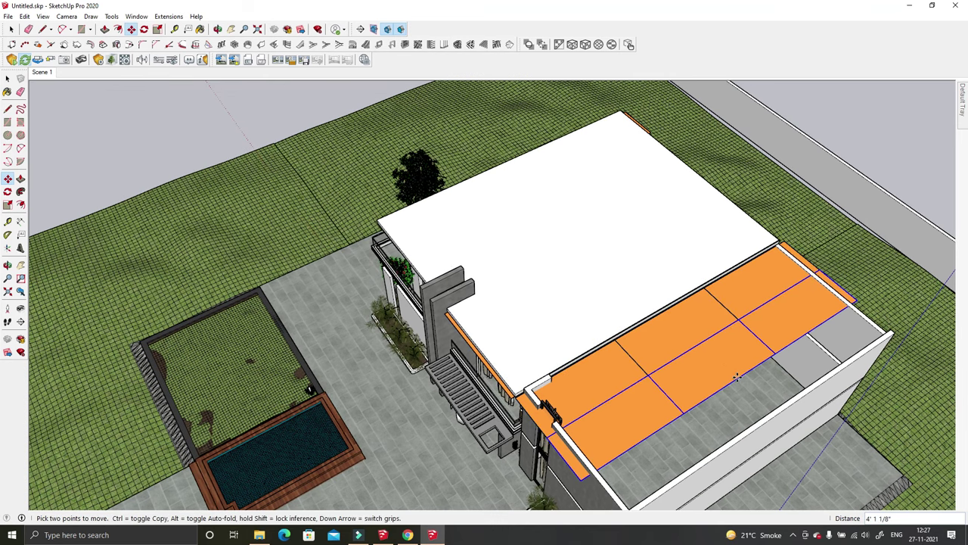
pyautogui.press('space')
# Step: Move the orange panels out to the roof edge and bring up the Enscape render
pyautogui.click(575, 390)
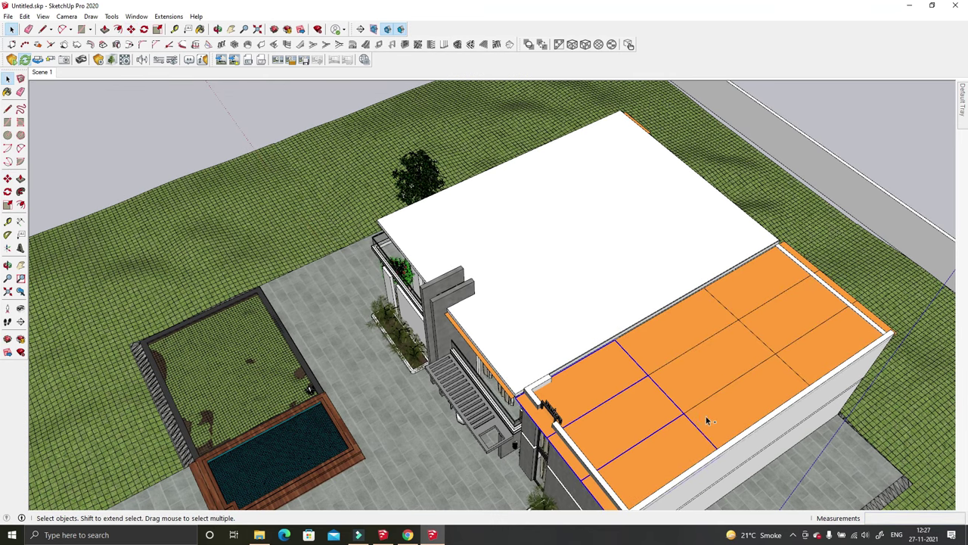
pyautogui.click(130, 30)
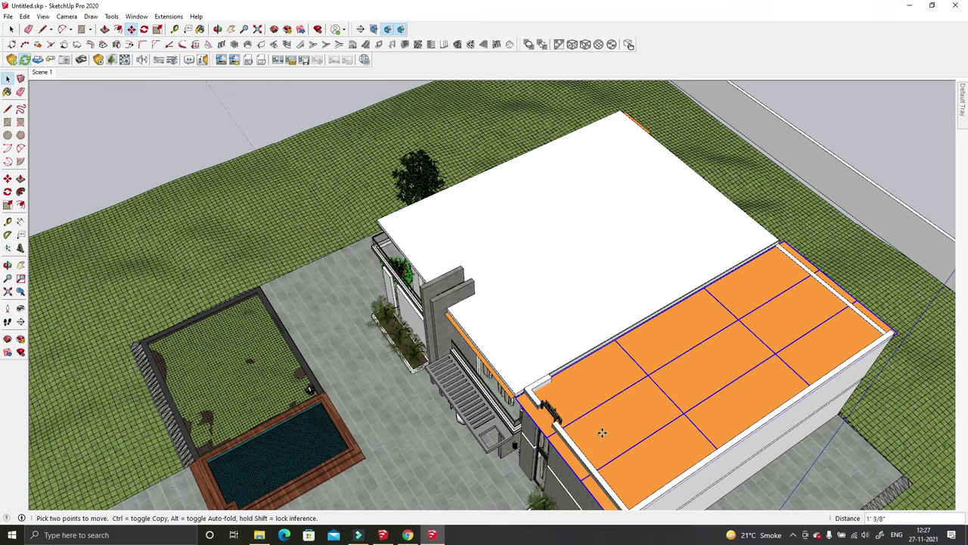
pyautogui.click(741, 291)
pyautogui.click(828, 339)
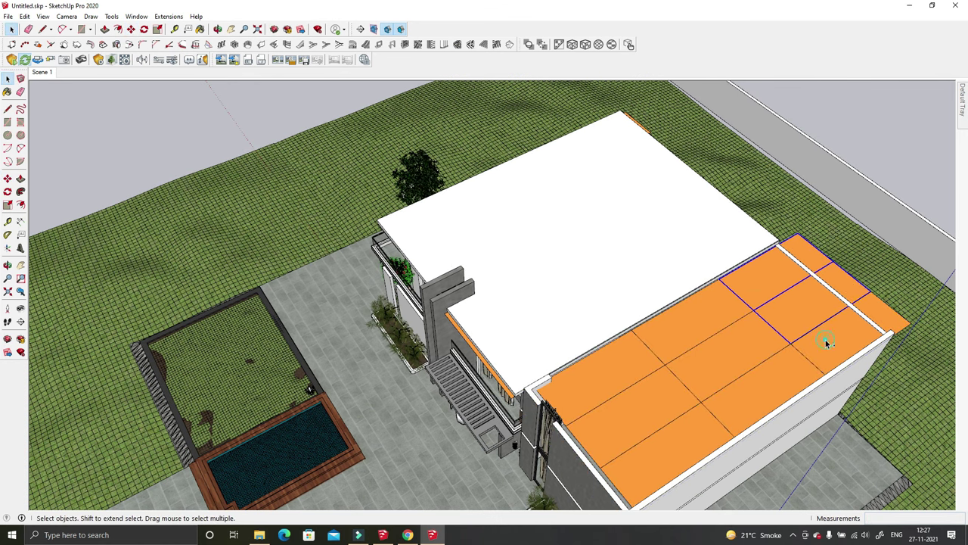
pyautogui.click(359, 535)
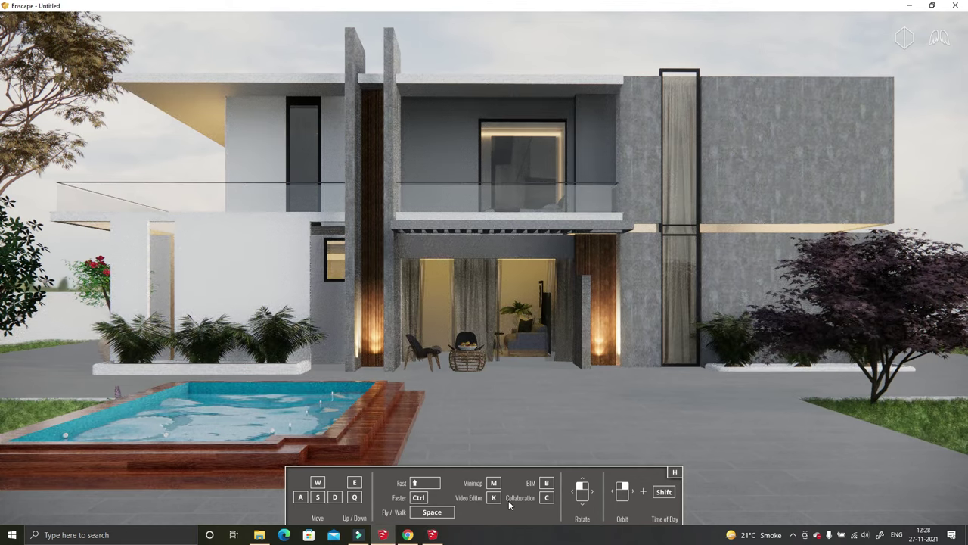
# Step: Back in the model, hide the orange roof panels to expose the room
pyautogui.click(432, 535)
pyautogui.moveTo(310, 388); pyautogui.dragTo(286, 438, button='middle')
pyautogui.scroll(3, 286, 437)
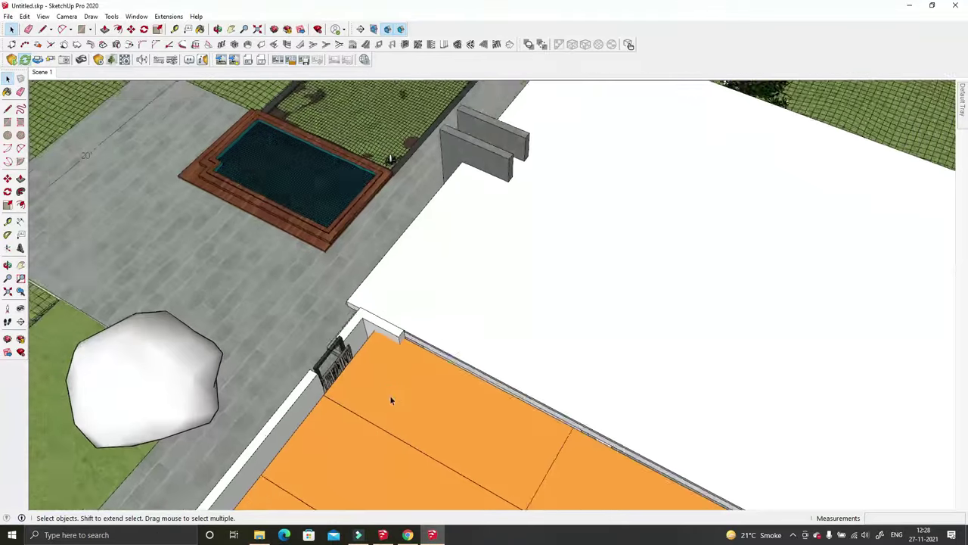
pyautogui.click(347, 410)
pyautogui.scroll(-3, 514, 466)
pyautogui.rightClick(488, 413)
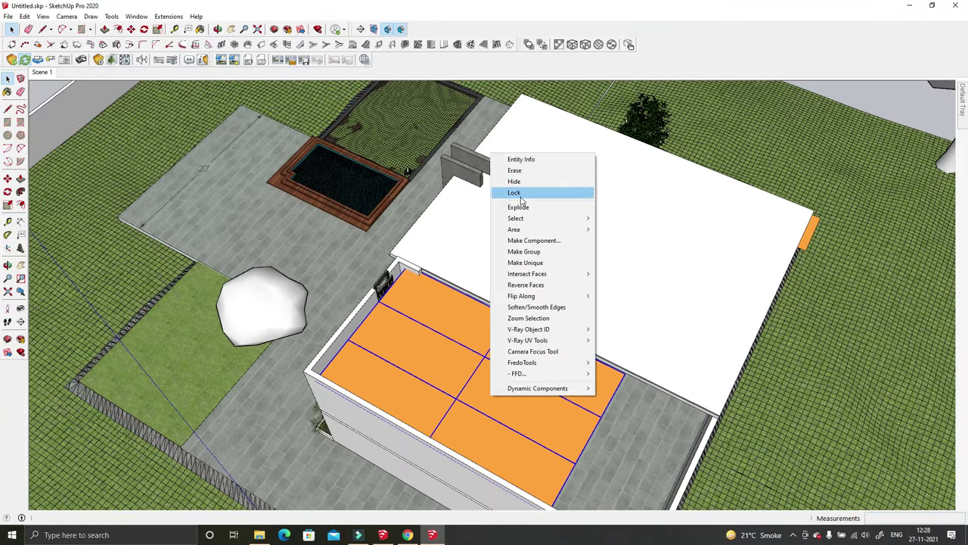
pyautogui.click(519, 190)
pyautogui.scroll(2, 390, 297)
# Step: With the Paint Bucket, pick a colour from the Colors material library
pyautogui.press('b')
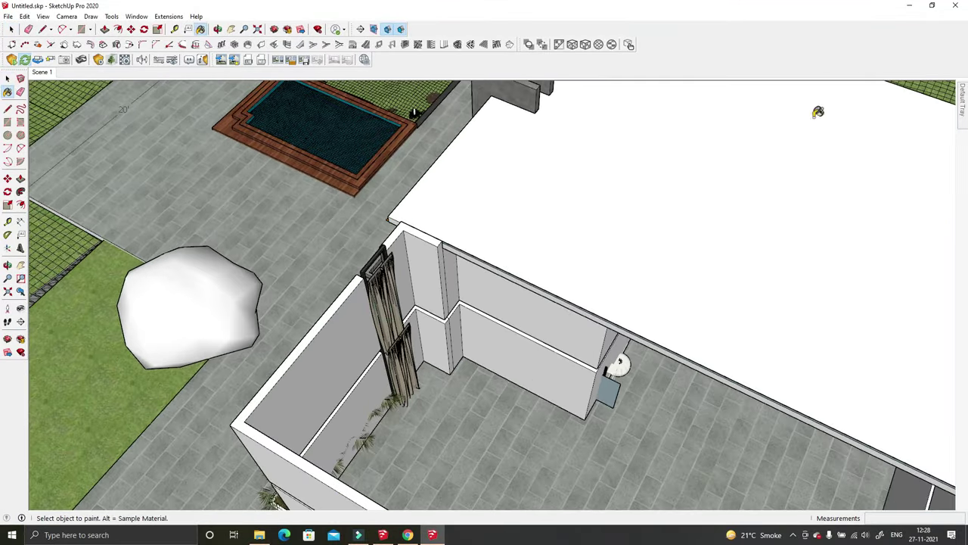
pyautogui.click(964, 95)
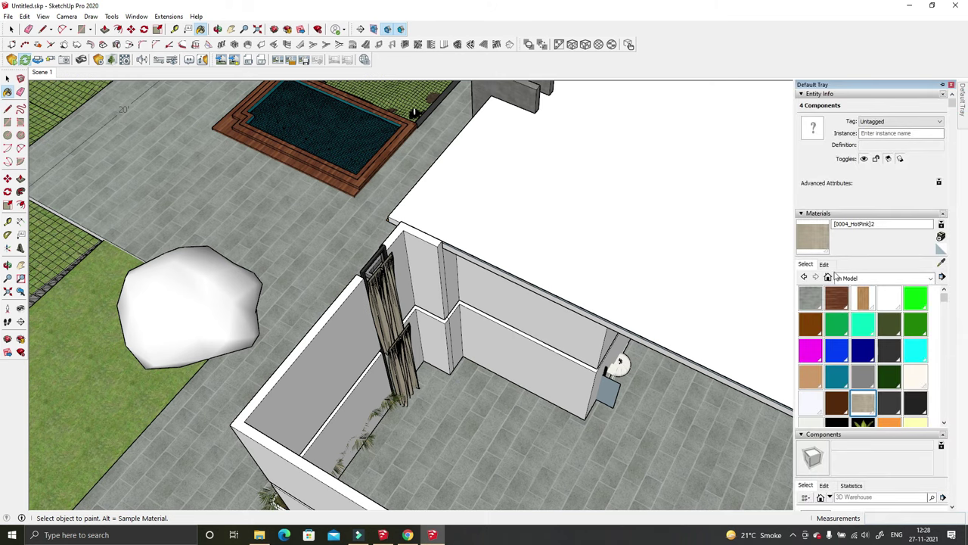
pyautogui.click(884, 278)
pyautogui.click(870, 343)
pyautogui.click(889, 323)
pyautogui.scroll(3, 386, 298)
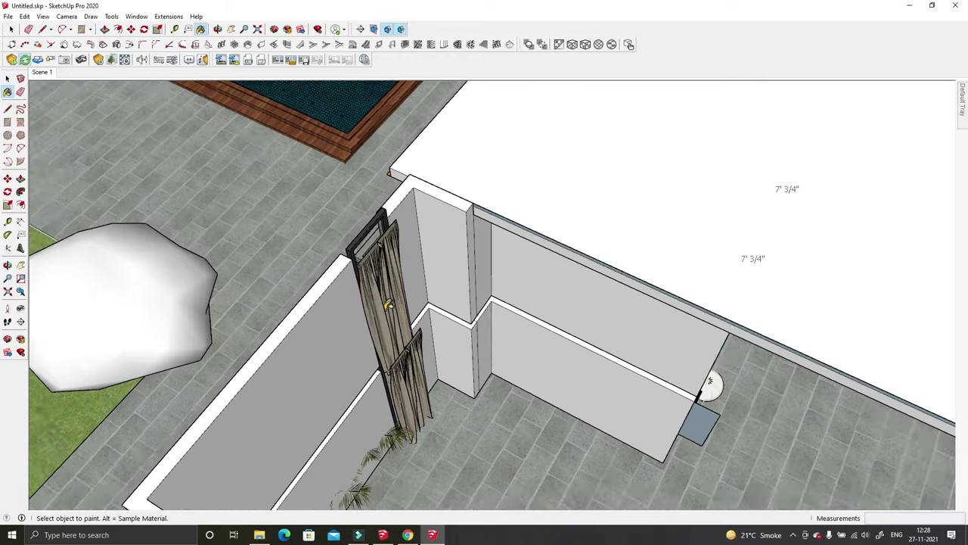
# Step: Open the curtain component for editing and select all its geometry for painting
pyautogui.press('space')
pyautogui.doubleClick(381, 309)
pyautogui.hotkey('ctrl', 'a')
pyautogui.press('b')
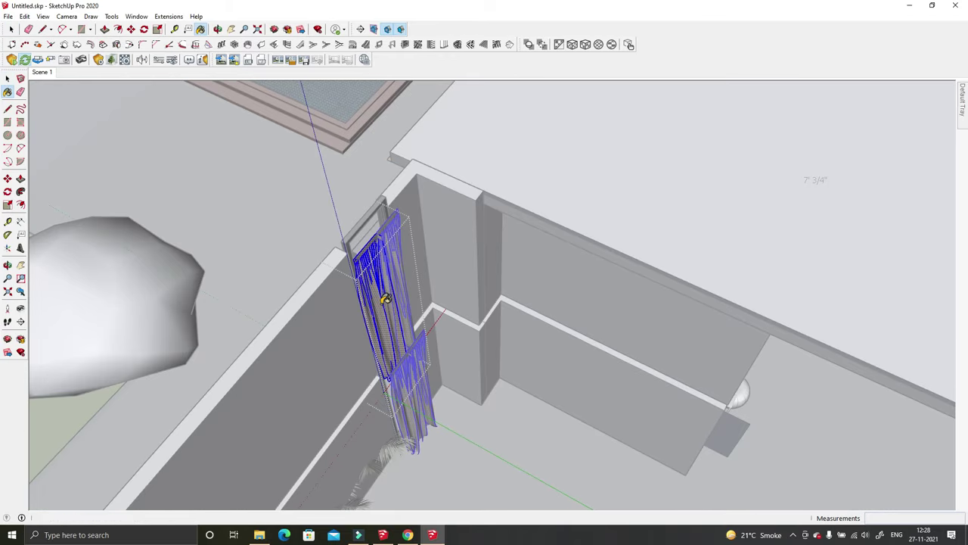
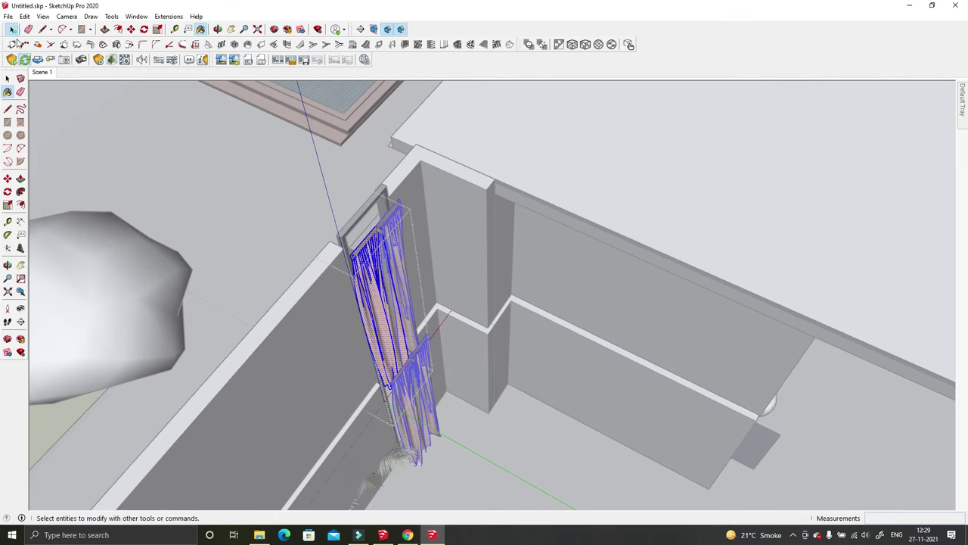
# Step: Lower the curtain material's opacity to 9 in the Materials tray
pyautogui.press('space')
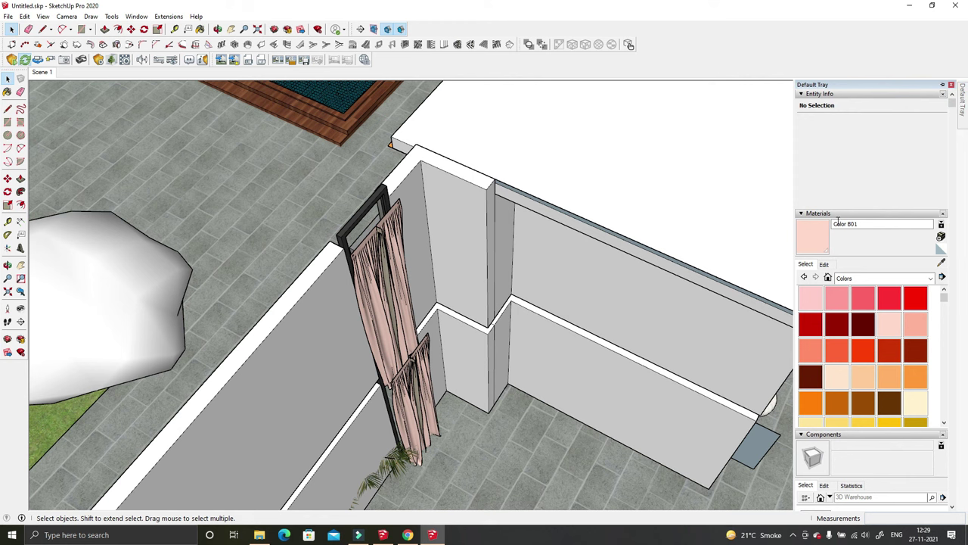
pyautogui.click(824, 264)
pyautogui.click(855, 421)
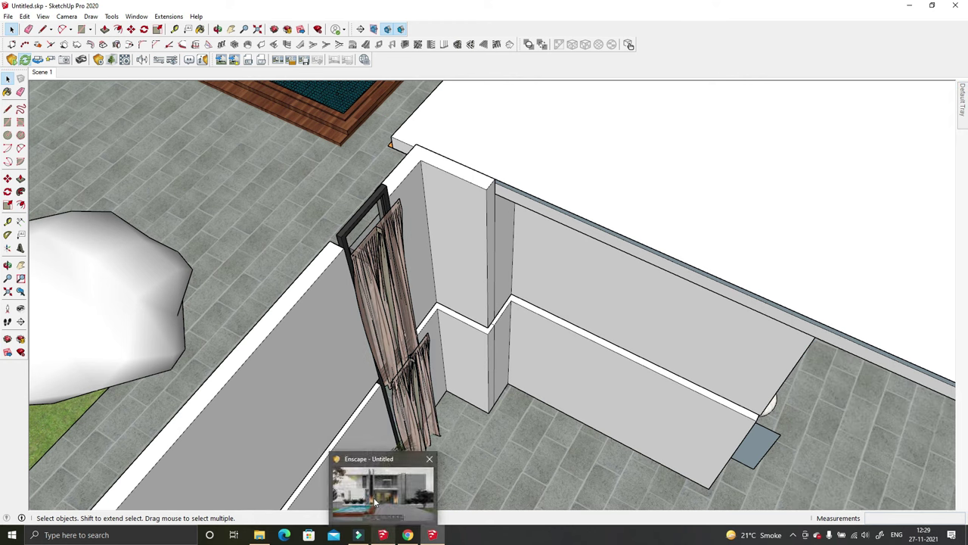
# Step: Place a smaller SketchUp window over the Enscape render
pyautogui.click(383, 535)
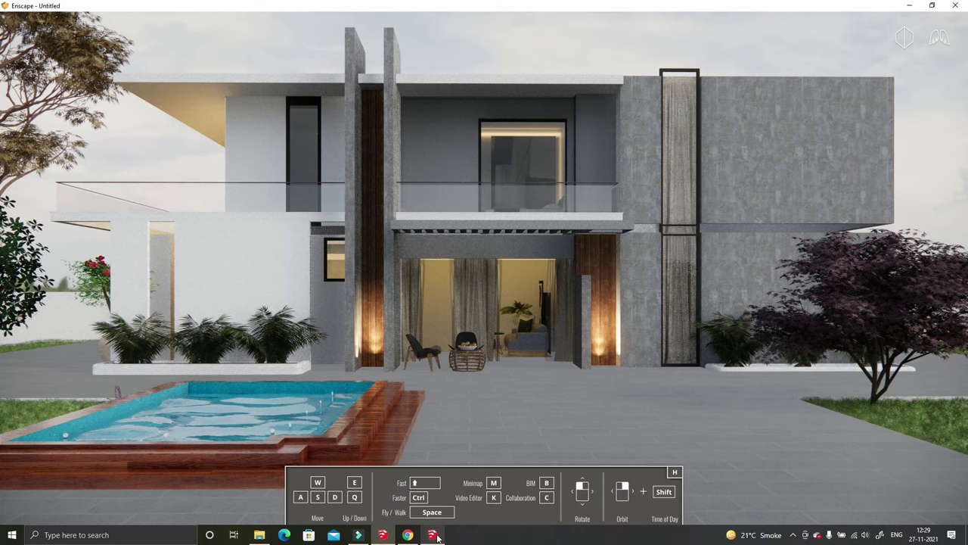
pyautogui.click(432, 535)
pyautogui.moveTo(484, 6); pyautogui.dragTo(294, 178)
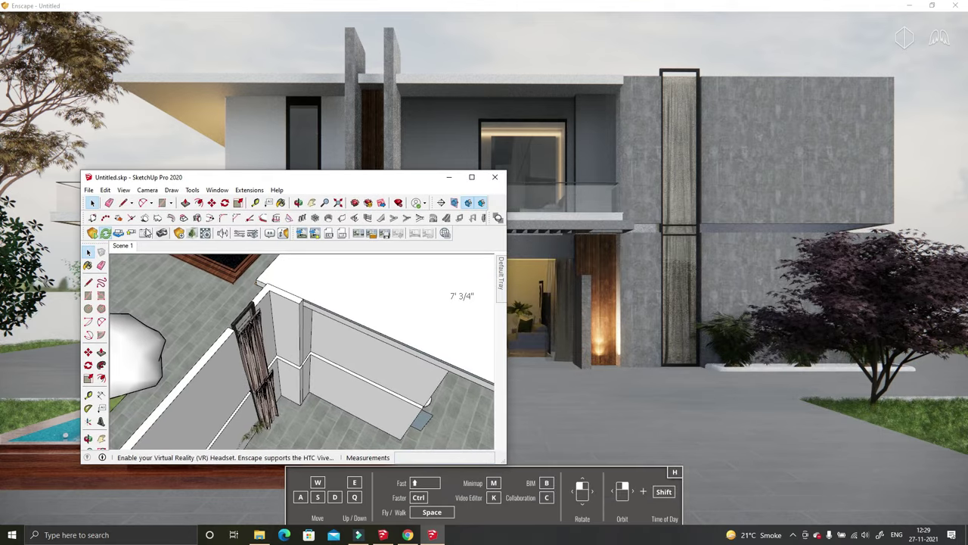
# Step: Unhide all geometry and reduce the Enscape rectangle light's luminous power
pyautogui.click(105, 190)
pyautogui.click(265, 368)
pyautogui.moveTo(270, 322)
pyautogui.mouseDown(button='middle')
pyautogui.moveTo(462, 304)
pyautogui.moveTo(408, 314)
pyautogui.mouseUp(button='middle')
pyautogui.rightClick(408, 314)
pyautogui.click(454, 212)
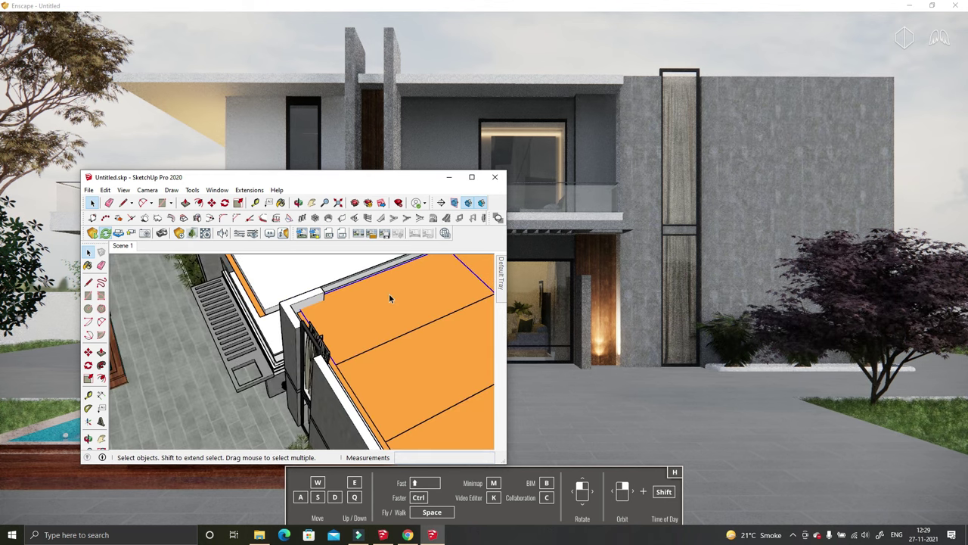
pyautogui.click(191, 236)
pyautogui.moveTo(242, 31)
pyautogui.mouseDown()
pyautogui.moveTo(604, 224)
pyautogui.moveTo(641, 226)
pyautogui.mouseUp()
pyautogui.moveTo(617, 273); pyautogui.dragTo(481, 273)
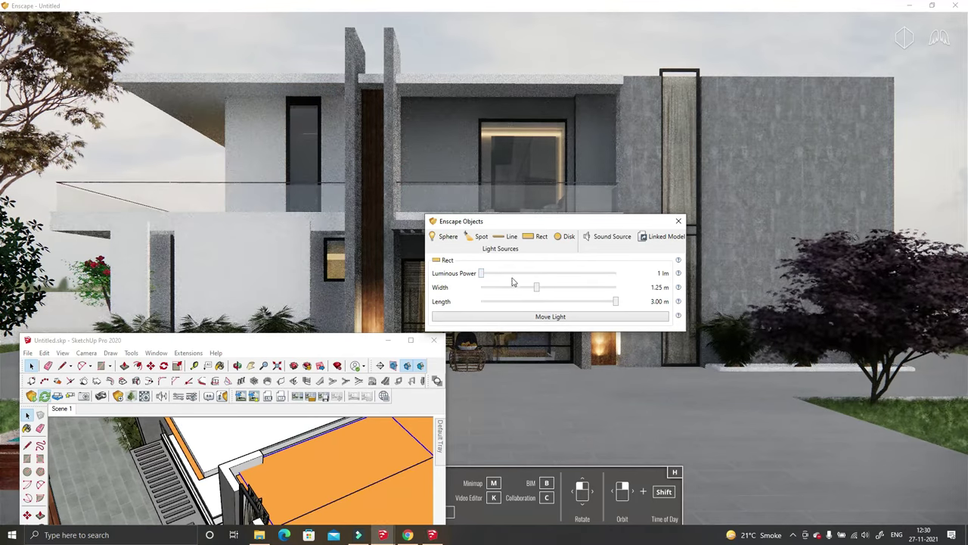
pyautogui.click(678, 221)
# Step: Make the fence material fully opaque
pyautogui.moveTo(227, 339); pyautogui.dragTo(255, 217)
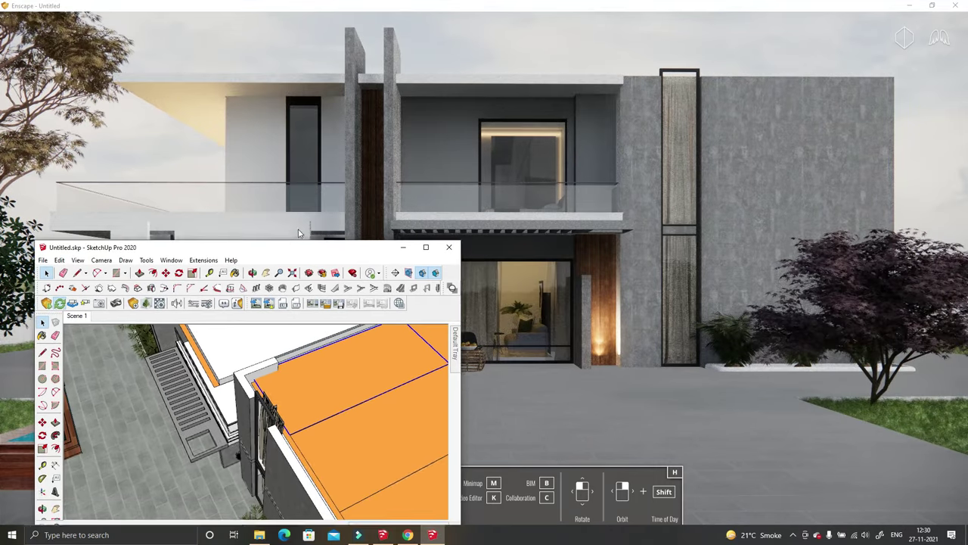
pyautogui.moveTo(318, 393); pyautogui.dragTo(423, 317, button='middle')
pyautogui.press('b')
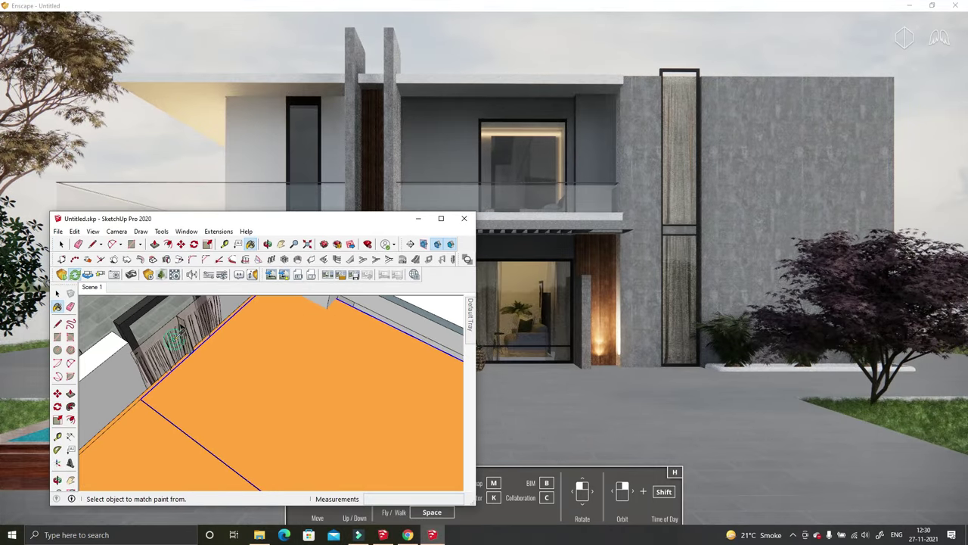
pyautogui.scroll(-3, 363, 393)
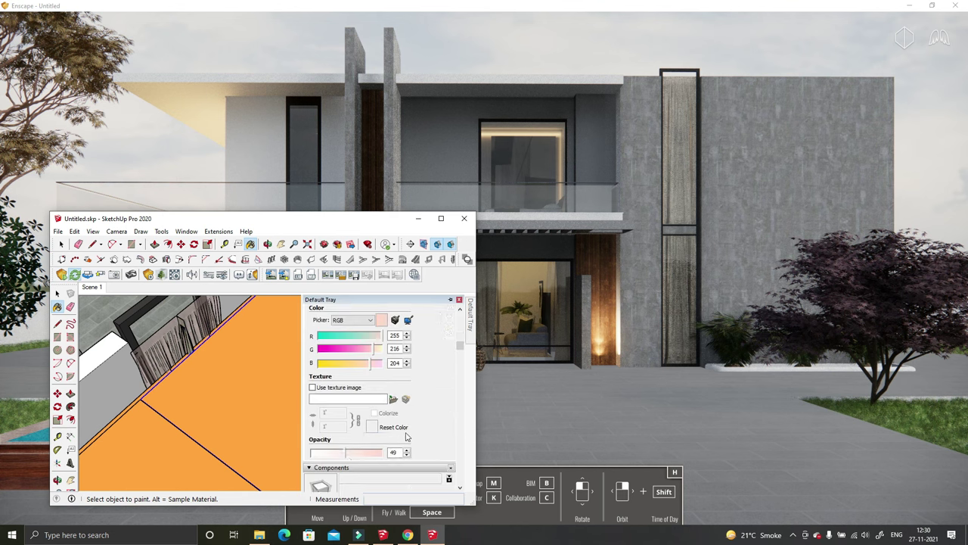
pyautogui.scroll(-2, 363, 393)
pyautogui.moveTo(311, 394)
pyautogui.mouseDown()
pyautogui.moveTo(384, 397)
pyautogui.moveTo(312, 392)
pyautogui.mouseUp()
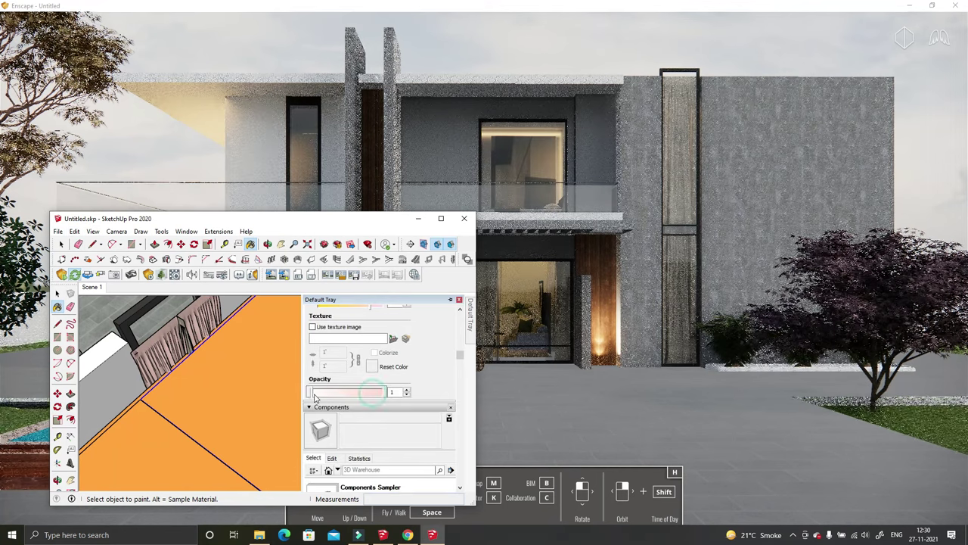
pyautogui.moveTo(246, 345)
pyautogui.mouseDown(button='middle')
pyautogui.moveTo(384, 336)
pyautogui.moveTo(413, 357)
pyautogui.moveTo(367, 395)
pyautogui.mouseUp(button='middle')
# Step: Erase the orange face from the model
pyautogui.press('space')
pyautogui.moveTo(284, 363)
pyautogui.mouseDown(button='middle')
pyautogui.moveTo(347, 413)
pyautogui.moveTo(104, 378)
pyautogui.moveTo(225, 433)
pyautogui.moveTo(207, 387)
pyautogui.mouseUp(button='middle')
pyautogui.rightClick(346, 413)
pyautogui.click(381, 351)
pyautogui.rightClick(380, 347)
pyautogui.click(378, 37)
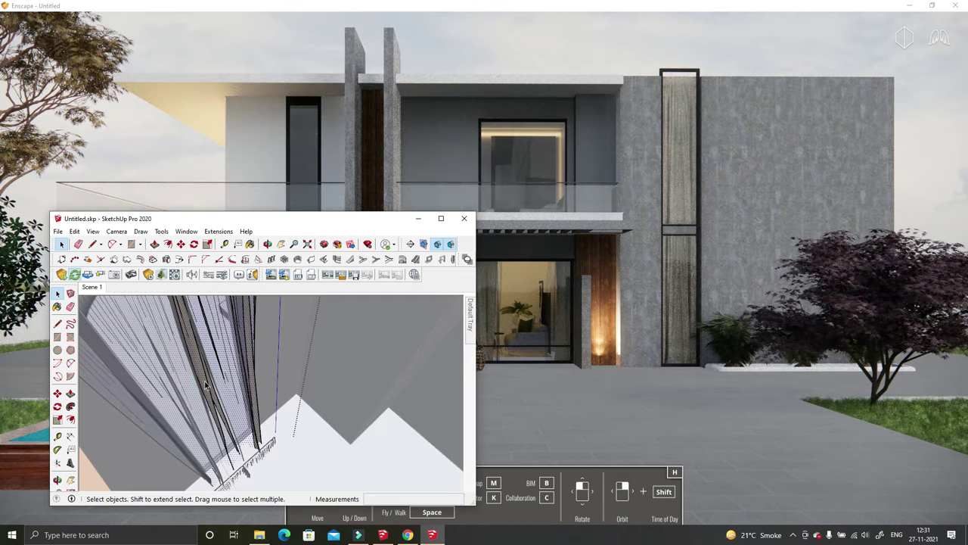
# Step: Select the fence group, unhide all geometry, and raise the curtain opacity slightly
pyautogui.click(205, 384)
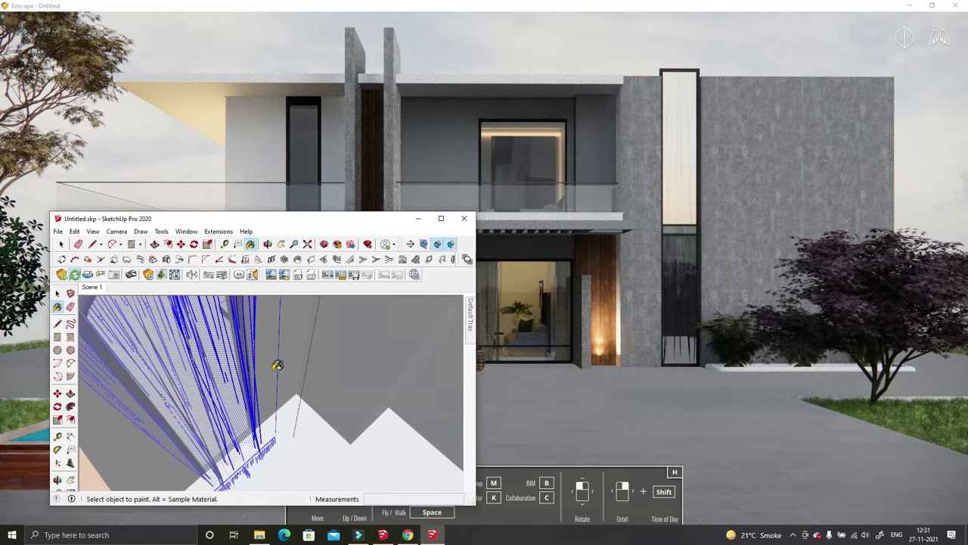
pyautogui.moveTo(278, 365); pyautogui.dragTo(227, 356, button='middle')
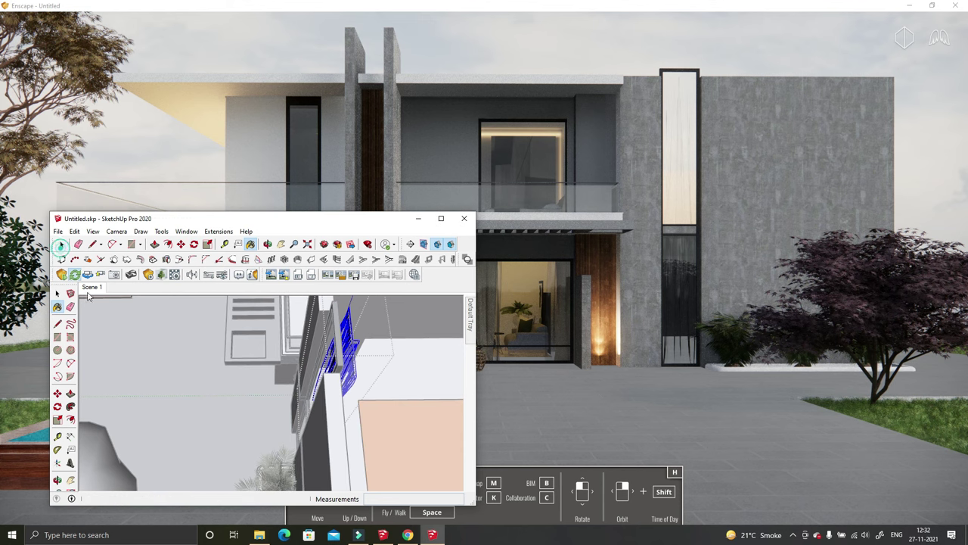
pyautogui.press('space')
pyautogui.moveTo(133, 341); pyautogui.dragTo(310, 397, button='middle')
pyautogui.scroll(-5, 310, 397)
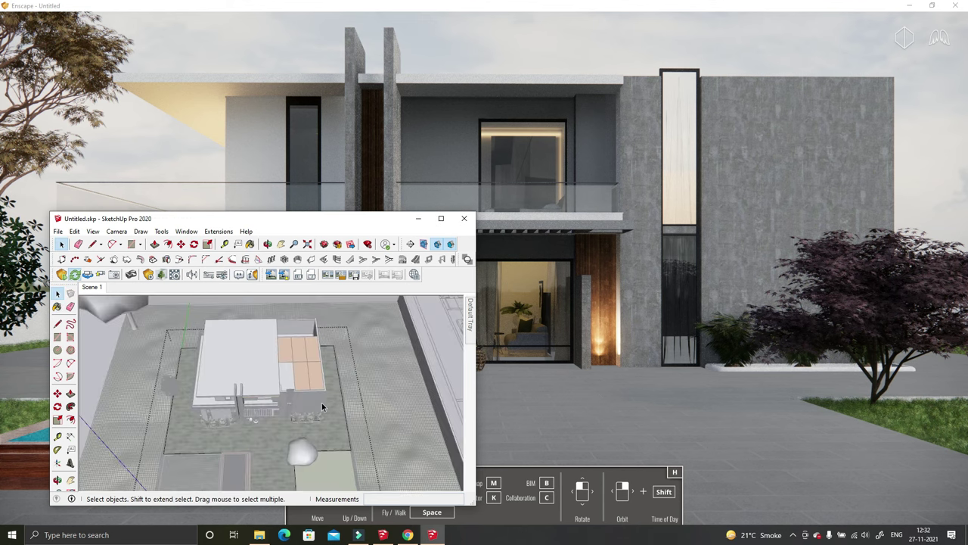
pyautogui.click(92, 231)
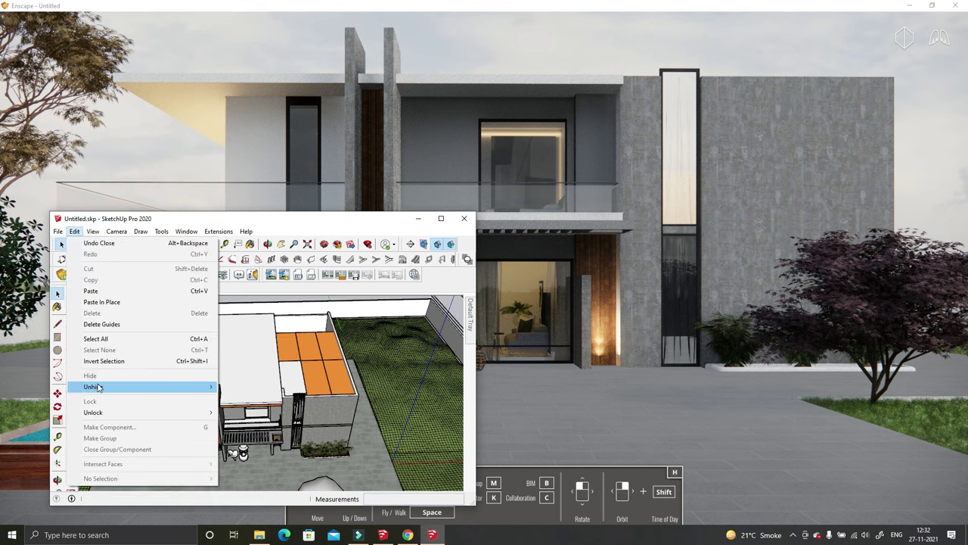
pyautogui.click(99, 386)
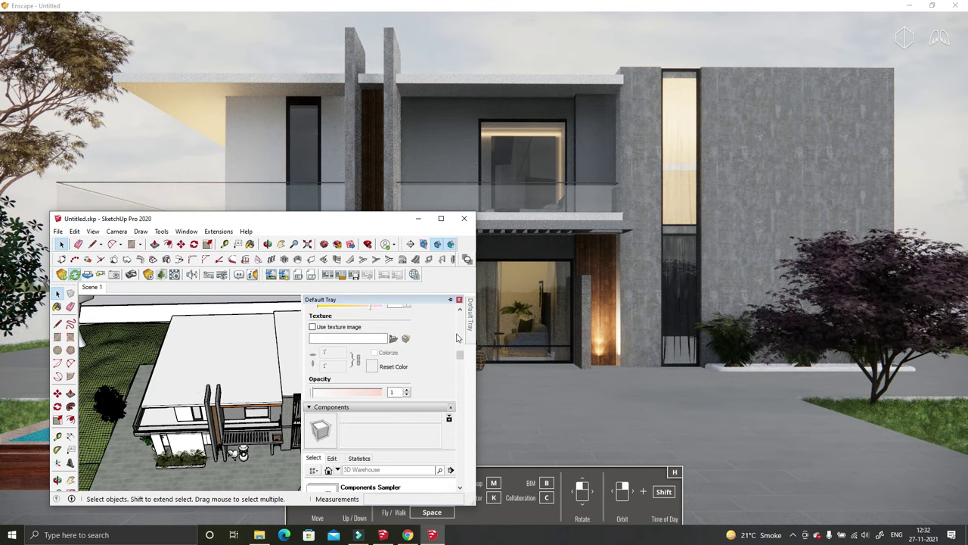
pyautogui.moveTo(318, 395); pyautogui.dragTo(332, 397)
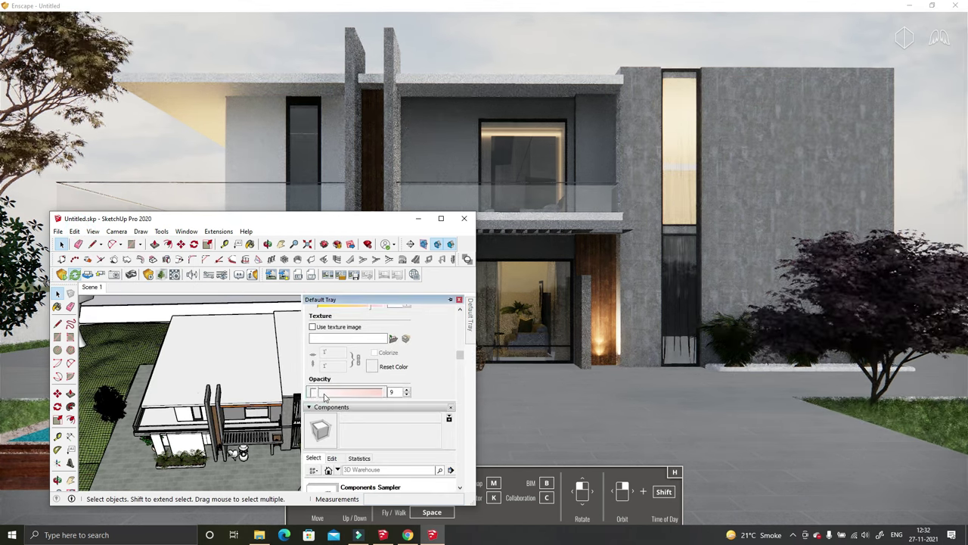
# Step: Maximize SketchUp and hide the roof to see inside the building
pyautogui.click(418, 218)
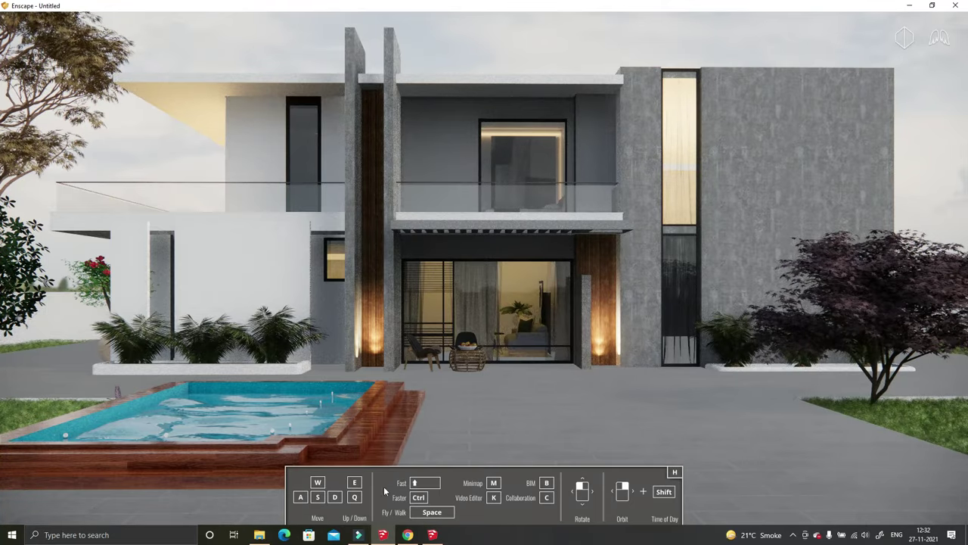
pyautogui.click(432, 536)
pyautogui.click(436, 218)
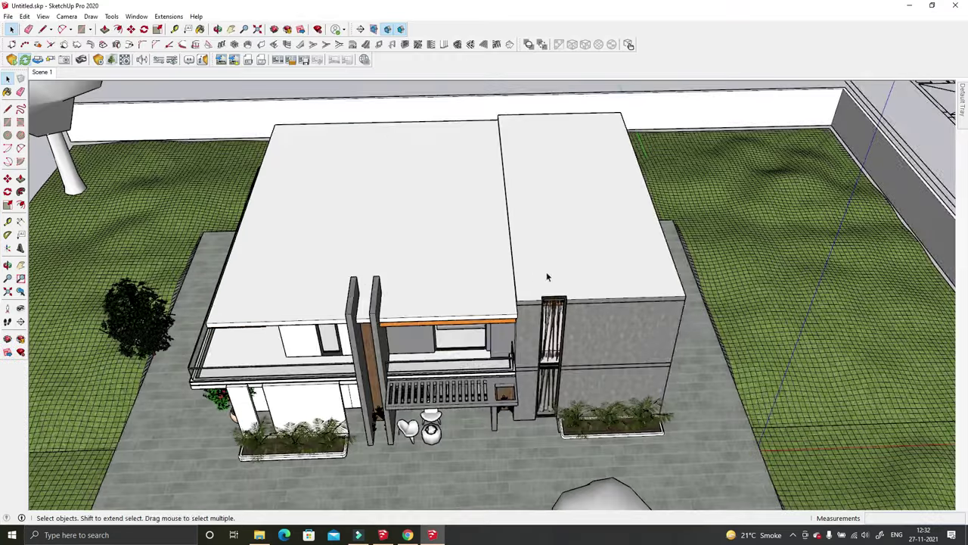
pyautogui.rightClick(536, 323)
pyautogui.click(587, 111)
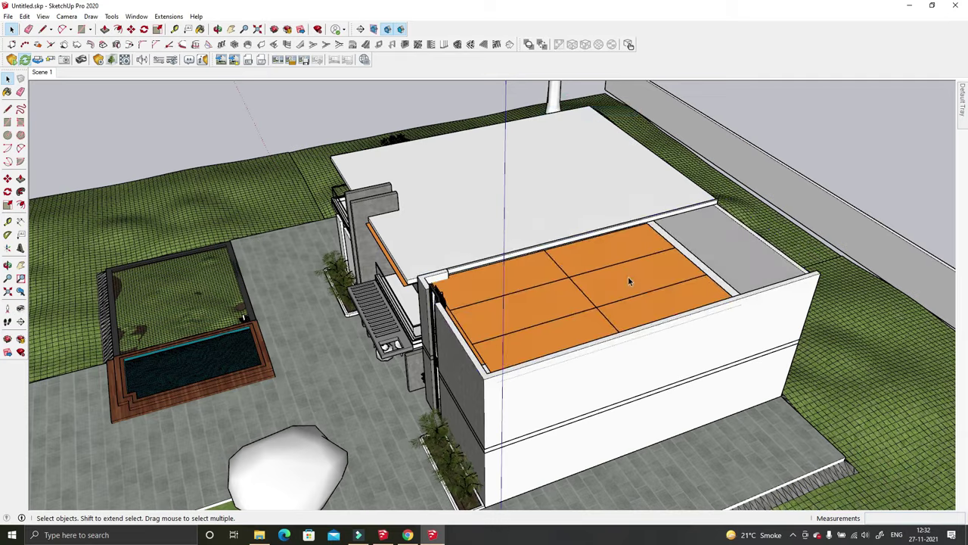
# Step: Move the tall façade window panel slightly downward
pyautogui.moveTo(628, 276); pyautogui.dragTo(560, 301, button='middle')
pyautogui.moveTo(528, 341); pyautogui.dragTo(505, 244, button='middle')
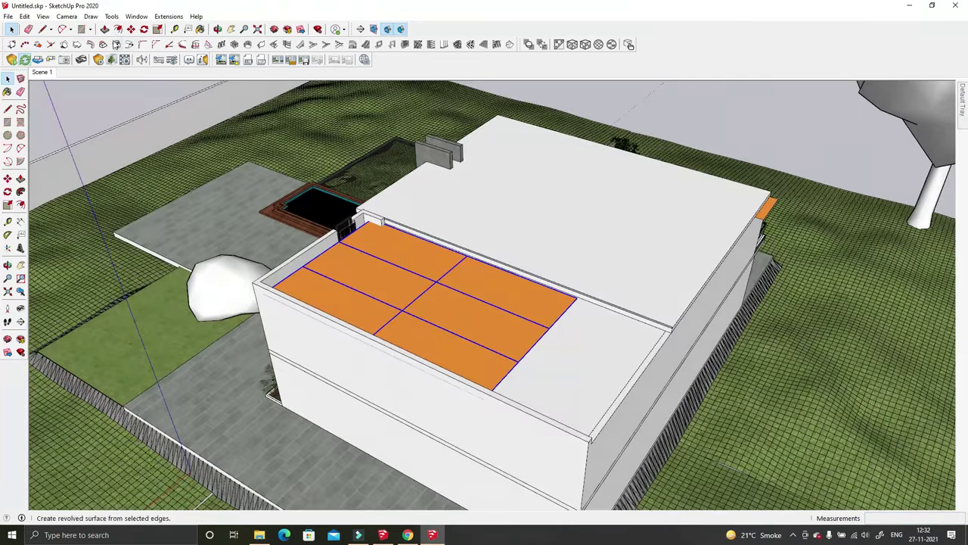
pyautogui.press('m')
pyautogui.keyDown('ctrl'); pyautogui.click(577, 416); pyautogui.keyUp('ctrl')
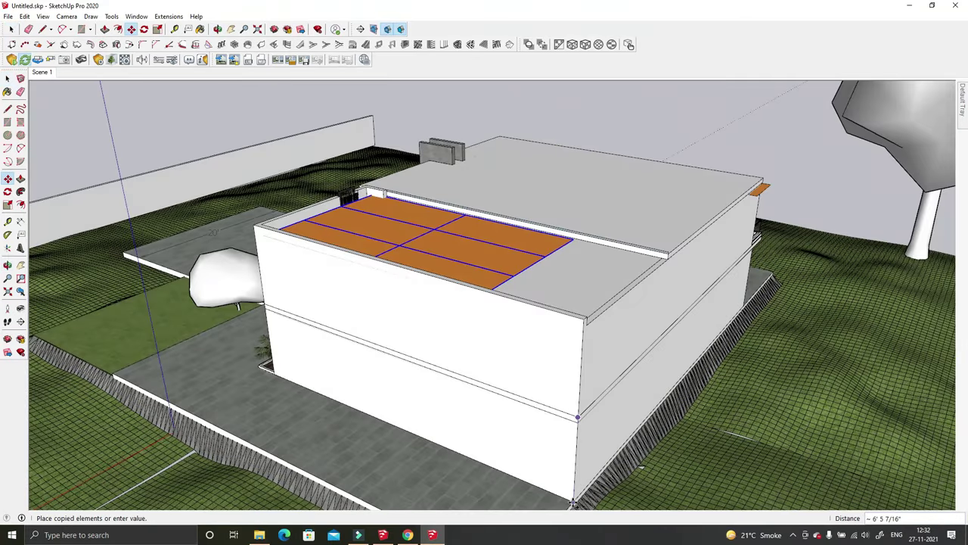
pyautogui.moveTo(572, 501); pyautogui.dragTo(648, 250, button='middle')
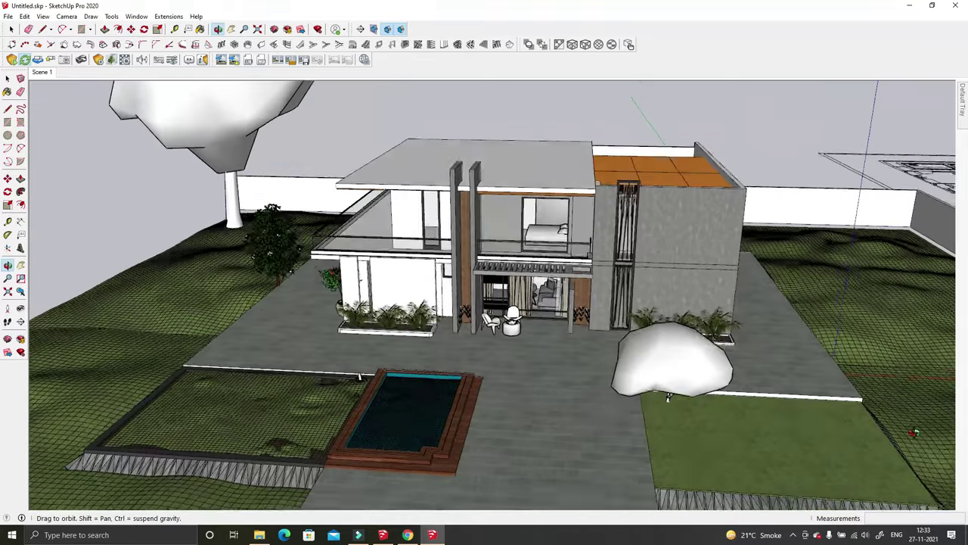
pyautogui.scroll(5, 649, 250)
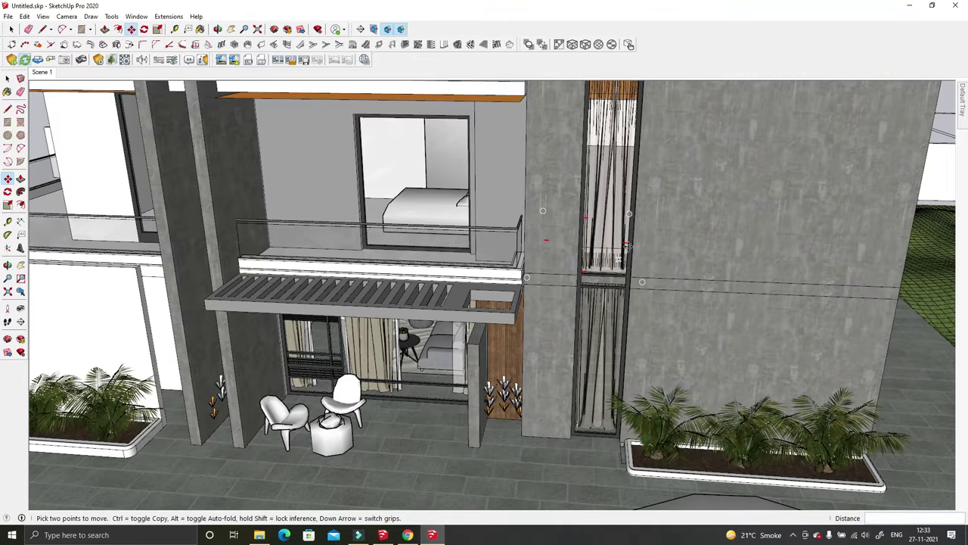
pyautogui.moveTo(628, 246); pyautogui.dragTo(664, 246, button='middle')
pyautogui.scroll(5, 666, 247)
pyautogui.moveTo(670, 256); pyautogui.dragTo(670, 268)
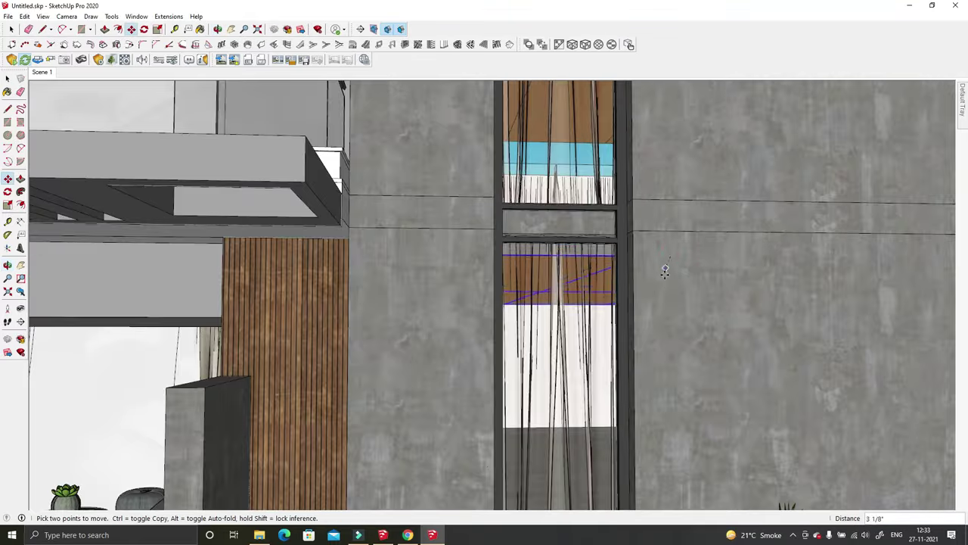
# Step: Unhide all geometry and check the glowing window in the Enscape render
pyautogui.click(25, 16)
pyautogui.click(200, 194)
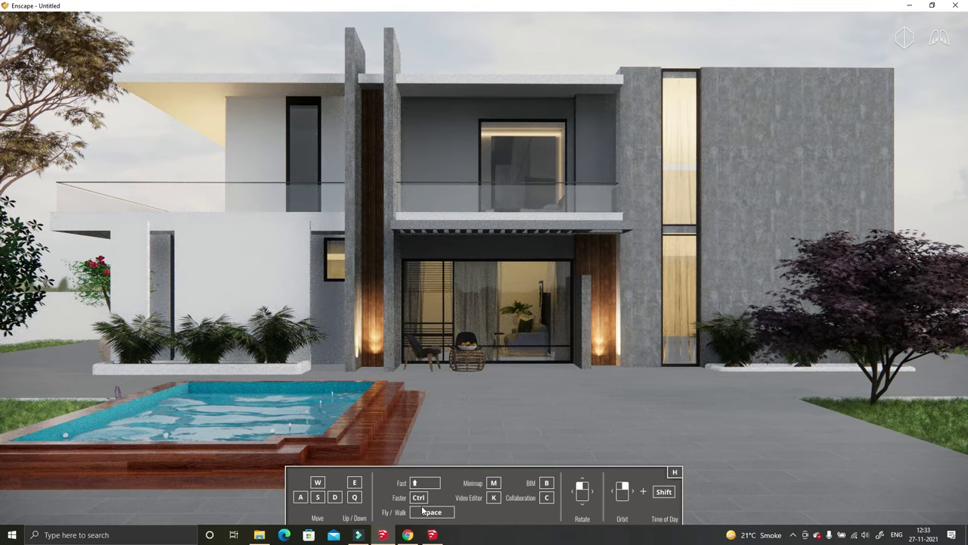
pyautogui.click(432, 535)
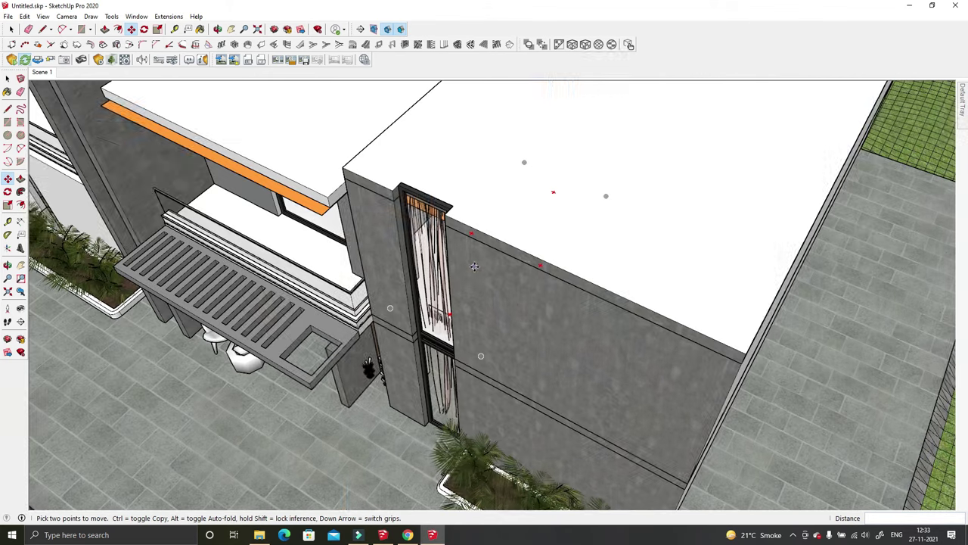
pyautogui.press('space')
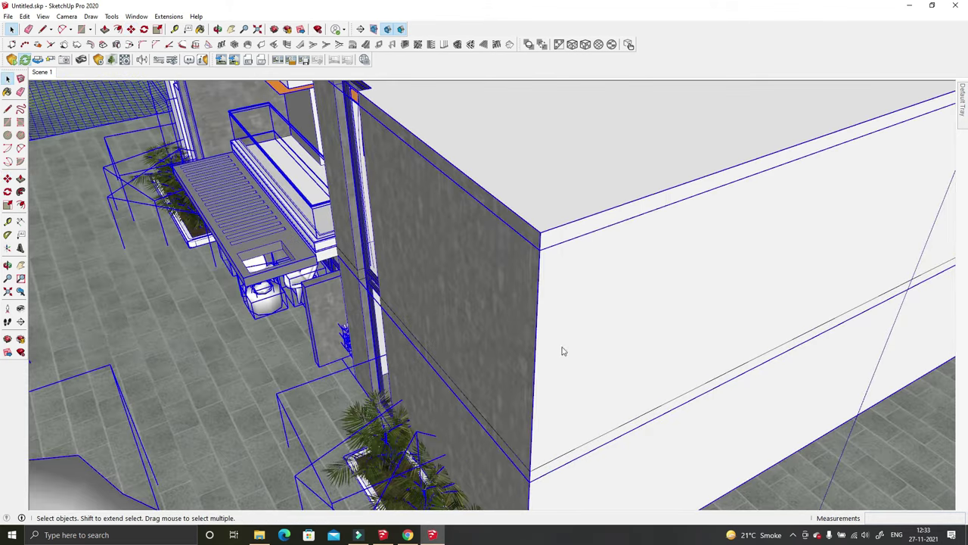
# Step: Push/Pull short blocks up to fill the wall corner and the right wall's end
pyautogui.click(603, 133)
pyautogui.press('p')
pyautogui.click(378, 269)
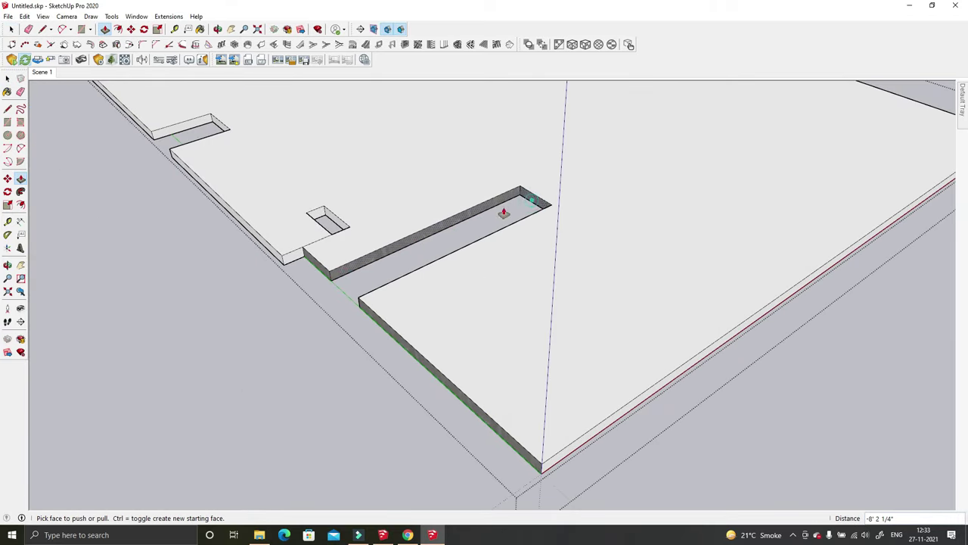
pyautogui.scroll(3, 313, 281)
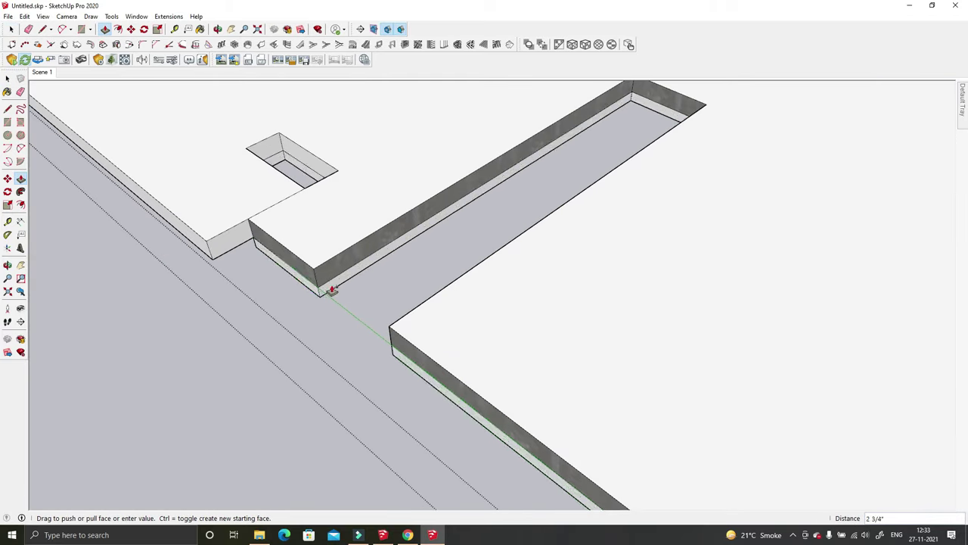
pyautogui.click(330, 260)
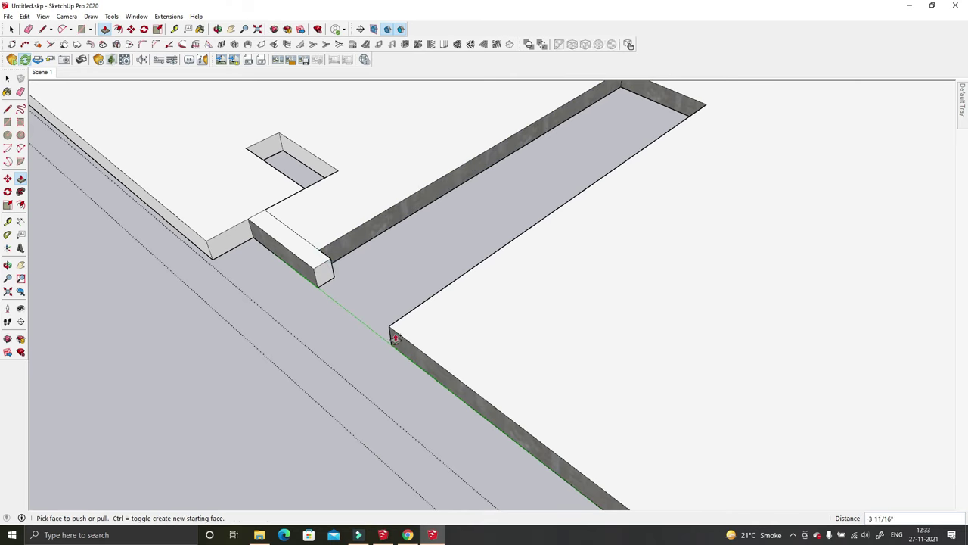
pyautogui.scroll(5, 390, 325)
pyautogui.click(476, 329)
pyautogui.click(507, 357)
pyautogui.moveTo(507, 356); pyautogui.dragTo(260, 341, button='middle')
pyautogui.scroll(-5, 259, 341)
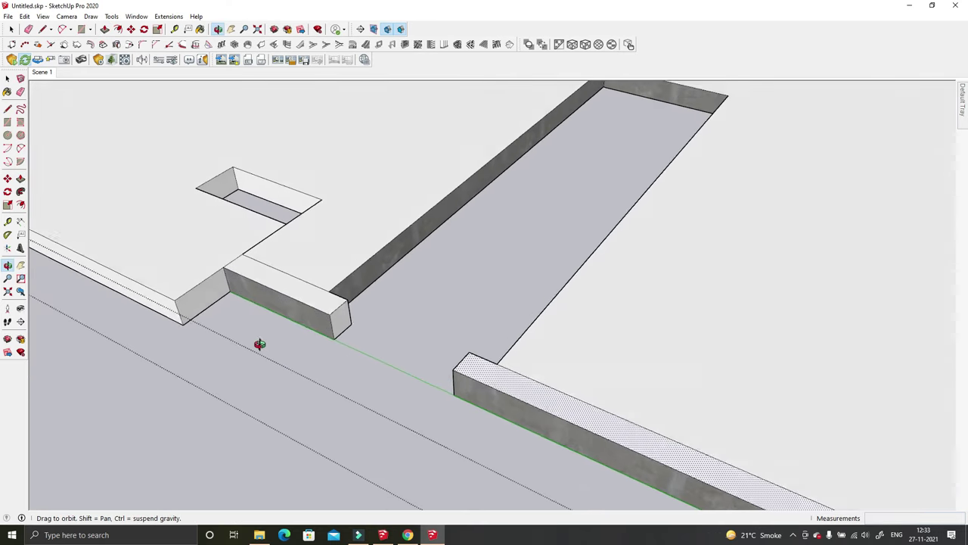
# Step: Inspect the new wall blocks and unhide all hidden geometry
pyautogui.press('b')
pyautogui.moveTo(362, 283); pyautogui.dragTo(435, 317, button='middle')
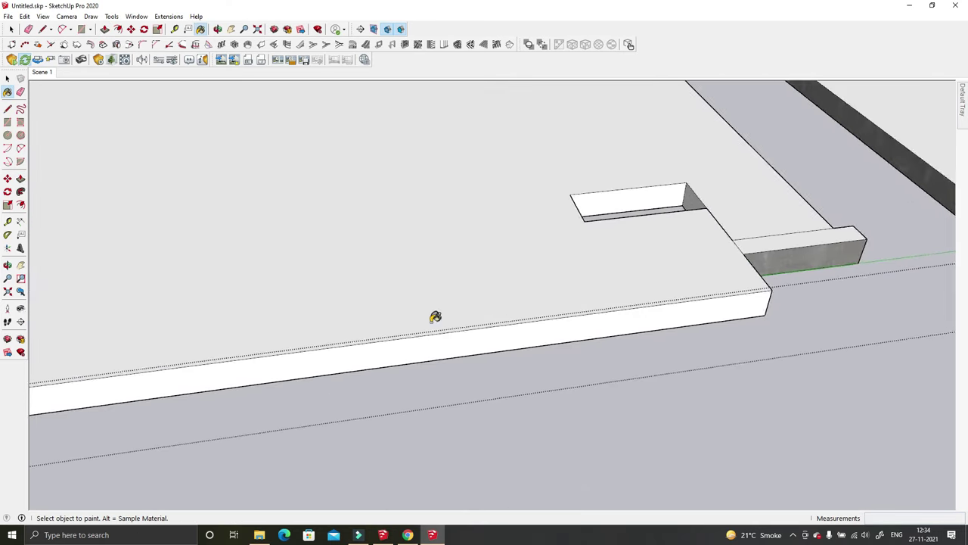
pyautogui.scroll(2, 756, 266)
pyautogui.press('e')
pyautogui.moveTo(854, 249); pyautogui.dragTo(736, 322, button='middle')
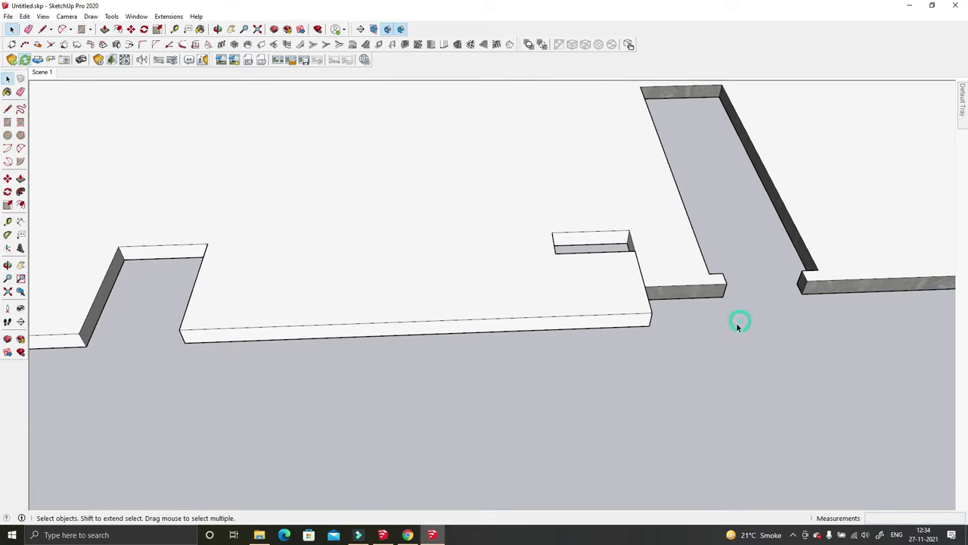
pyautogui.click(25, 16)
pyautogui.click(206, 194)
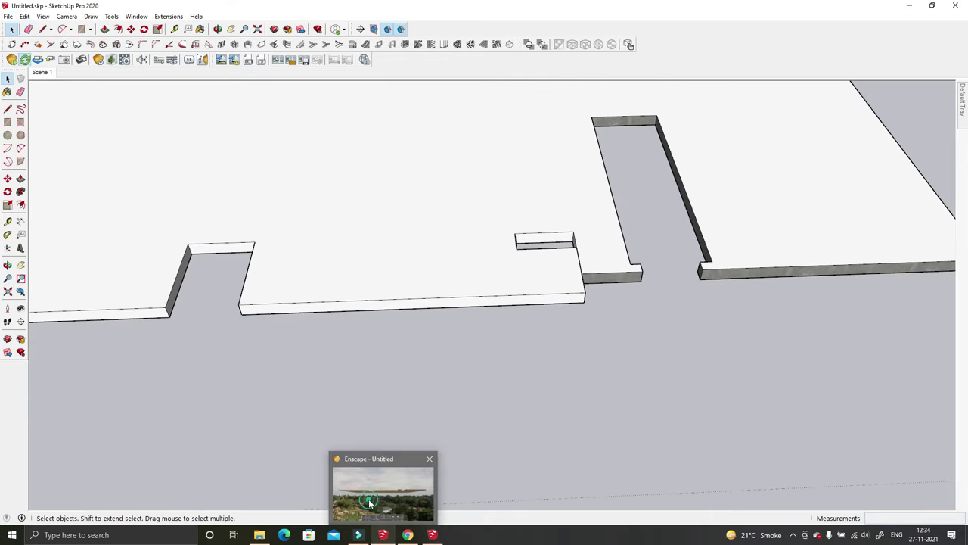
# Step: Check the Enscape render, then hide the roof group
pyautogui.click(383, 535)
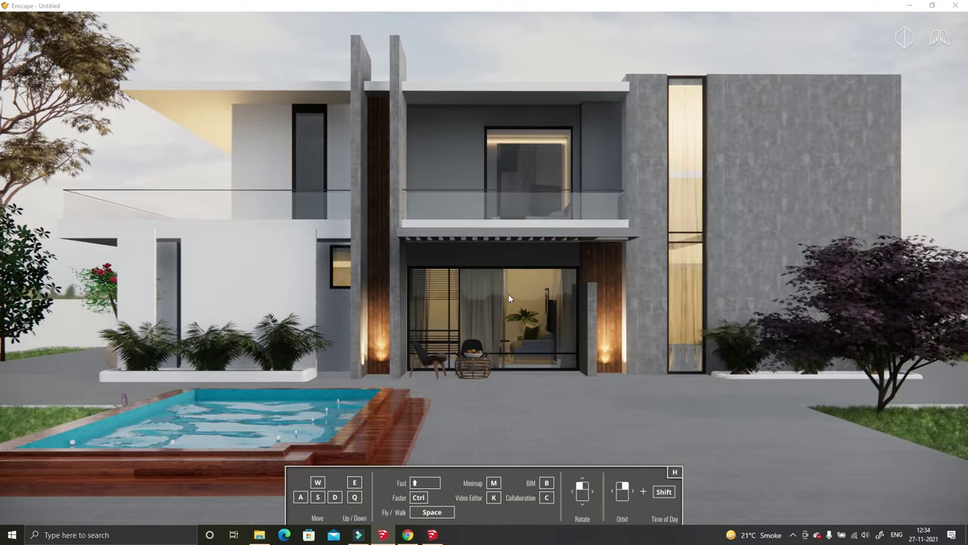
pyautogui.moveTo(432, 535)
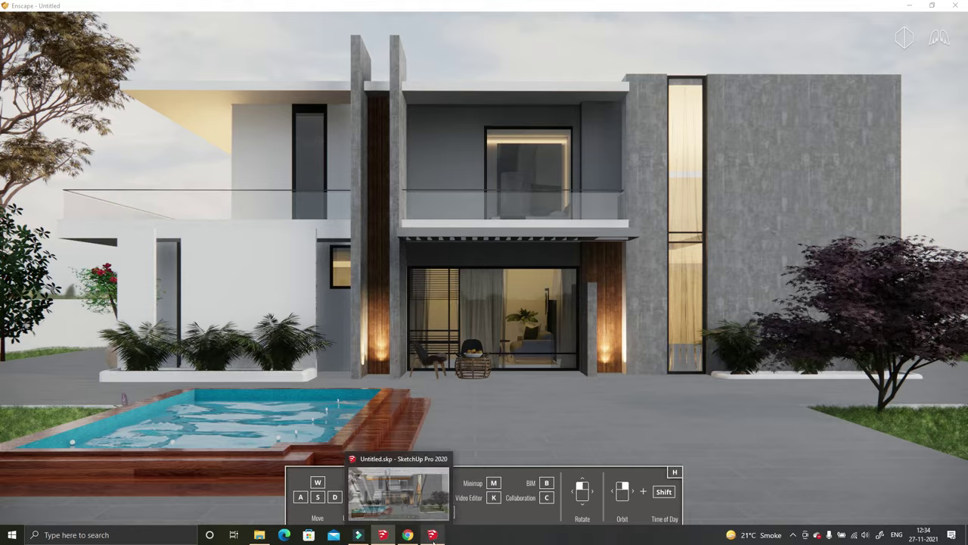
pyautogui.click(428, 495)
pyautogui.scroll(-5, 248, 328)
pyautogui.rightClick(248, 328)
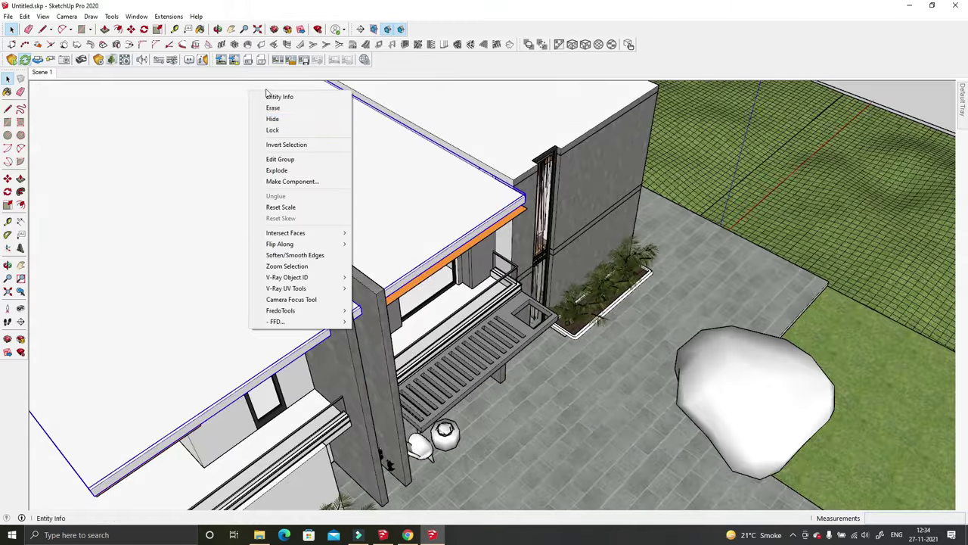
pyautogui.click(270, 117)
# Step: Copy the orange slab upward so it covers both upstairs rooms
pyautogui.moveTo(437, 348); pyautogui.dragTo(438, 424, button='middle')
pyautogui.press('m')
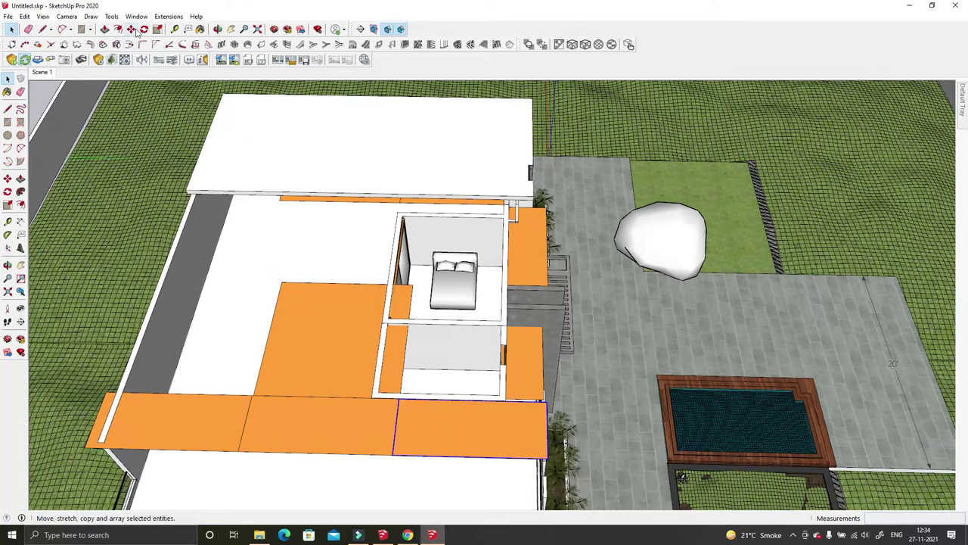
pyautogui.moveTo(465, 466); pyautogui.dragTo(464, 396, button='middle')
pyautogui.keyDown('ctrl'); pyautogui.click(463, 396); pyautogui.keyUp('ctrl')
pyautogui.click(449, 384)
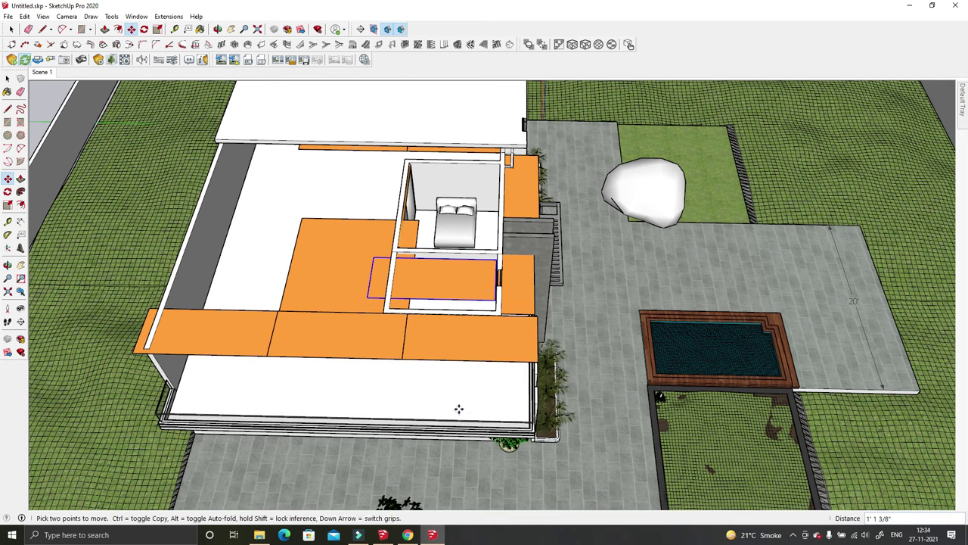
pyautogui.press('space')
pyautogui.click(341, 277)
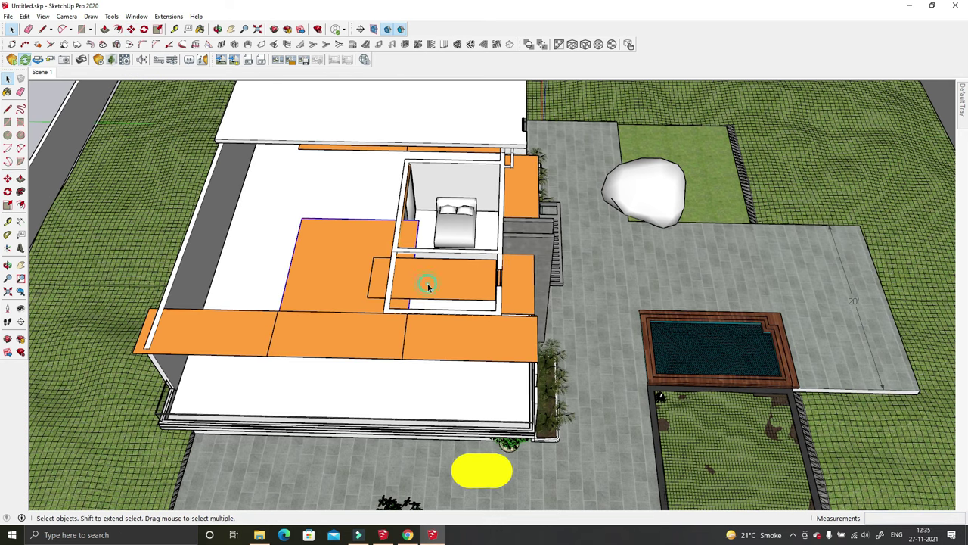
pyautogui.hotkey('ctrl', 'z')
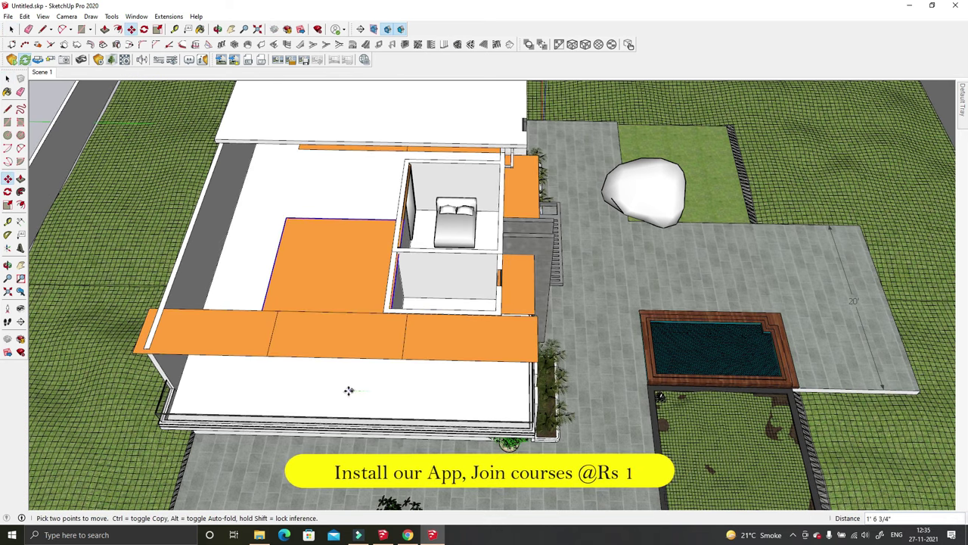
pyautogui.click(428, 396)
pyautogui.press('space')
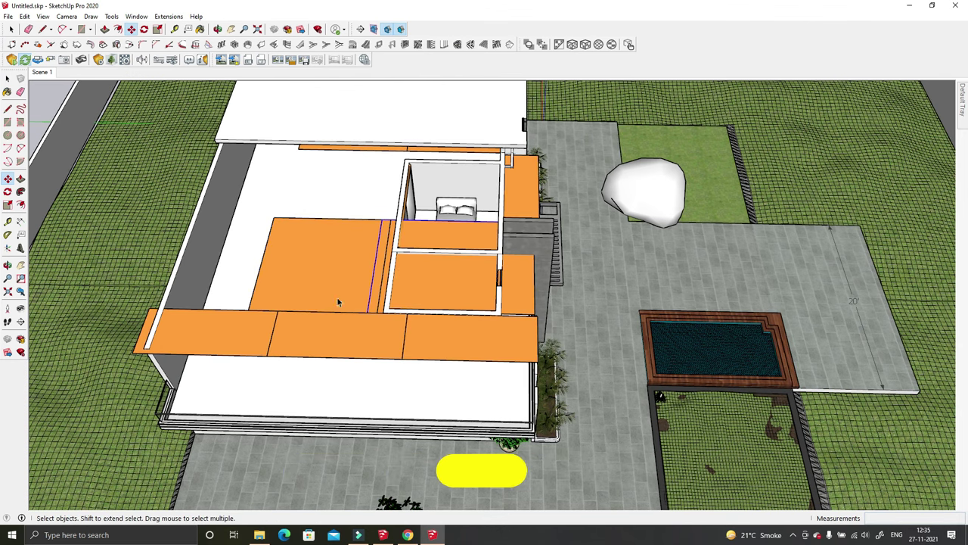
# Step: Shift the orange slab slightly left and unhide the white roof
pyautogui.press('m')
pyautogui.click(389, 389)
pyautogui.click(381, 386)
pyautogui.press('space')
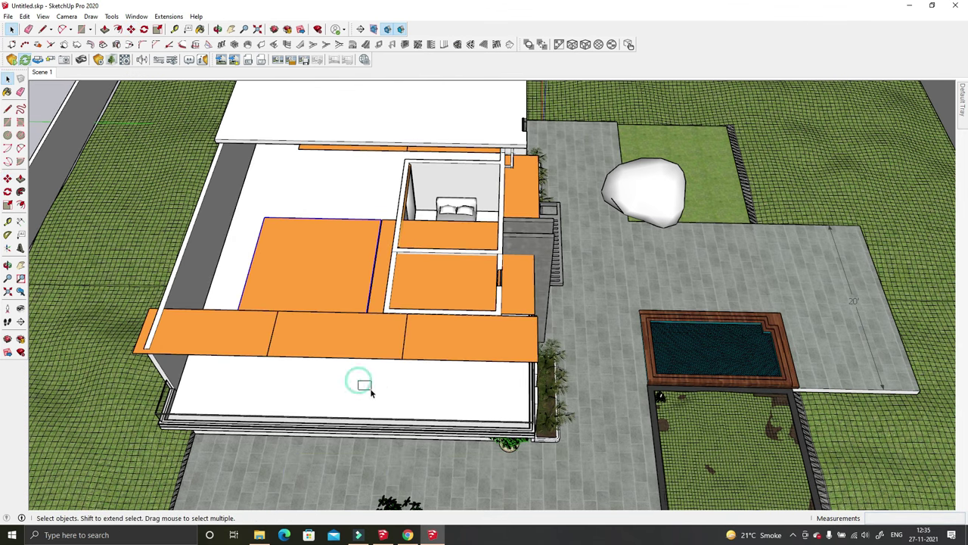
pyautogui.click(25, 16)
pyautogui.click(193, 195)
# Step: Lower the exposure in Enscape's Visual Settings to darken the render
pyautogui.click(382, 535)
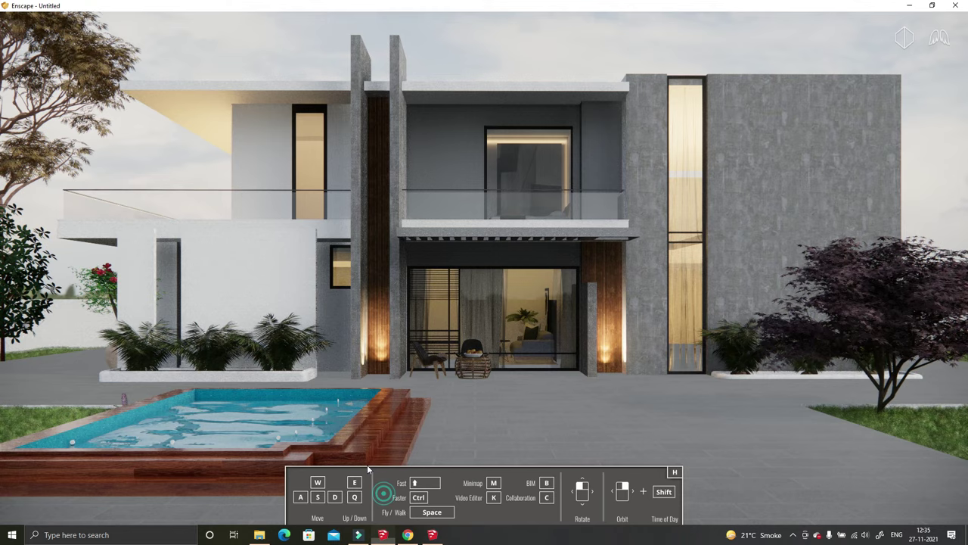
pyautogui.click(432, 534)
pyautogui.moveTo(514, 341)
pyautogui.mouseDown(button='middle')
pyautogui.moveTo(450, 250)
pyautogui.moveTo(473, 165)
pyautogui.moveTo(469, 196)
pyautogui.mouseUp(button='middle')
pyautogui.click(174, 60)
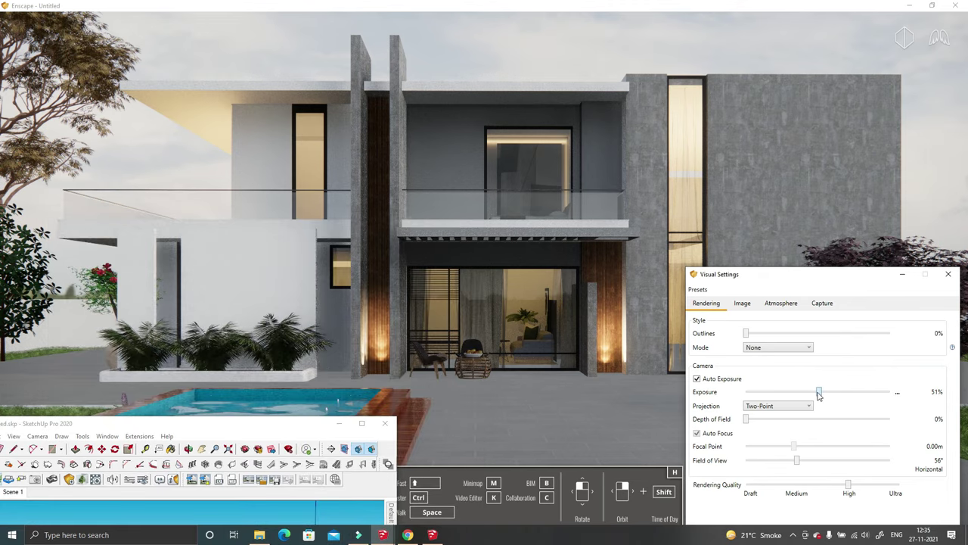
pyautogui.moveTo(816, 395); pyautogui.dragTo(808, 395)
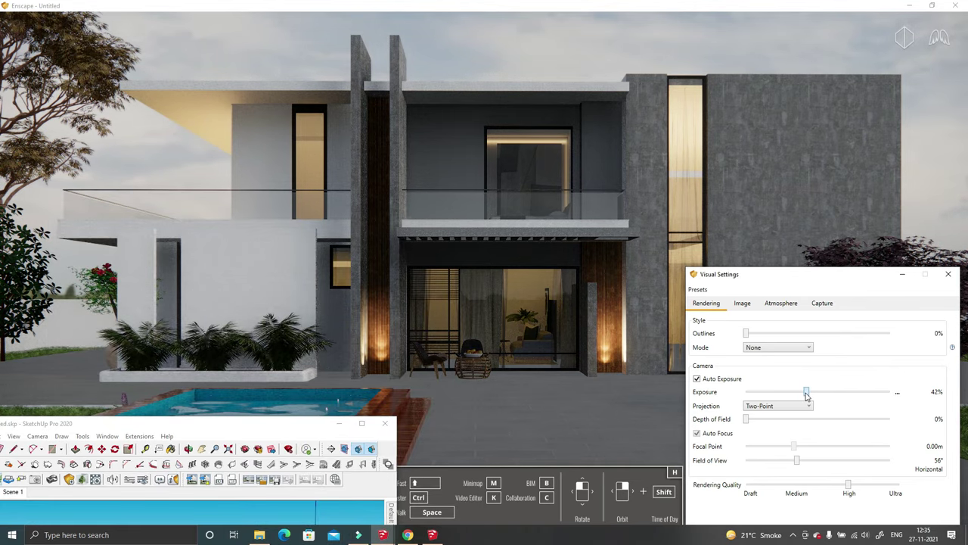
# Step: Reduce saturation, set colour temperature to 10783K, and raise artificial lights to 181%
pyautogui.hotkey('ctrl', 'Tab')
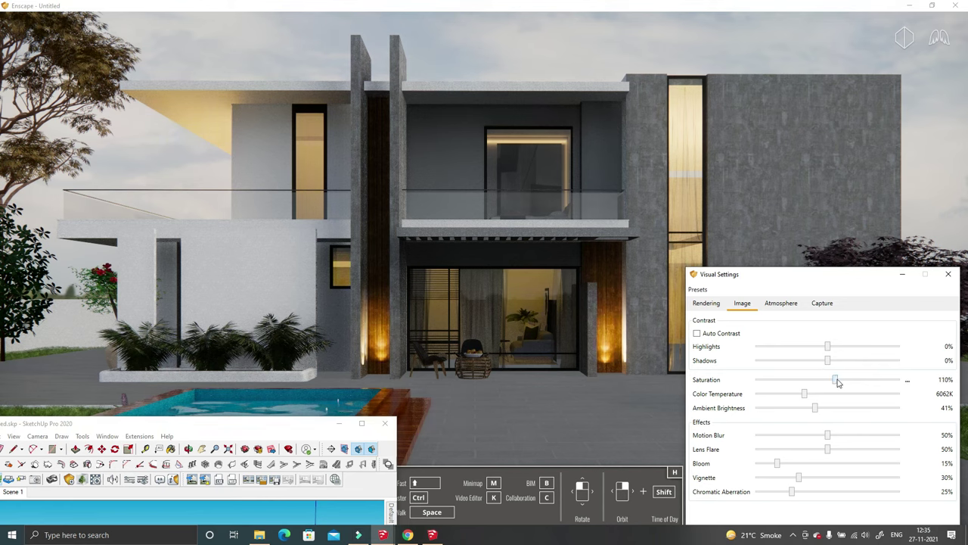
pyautogui.moveTo(829, 382); pyautogui.dragTo(817, 380)
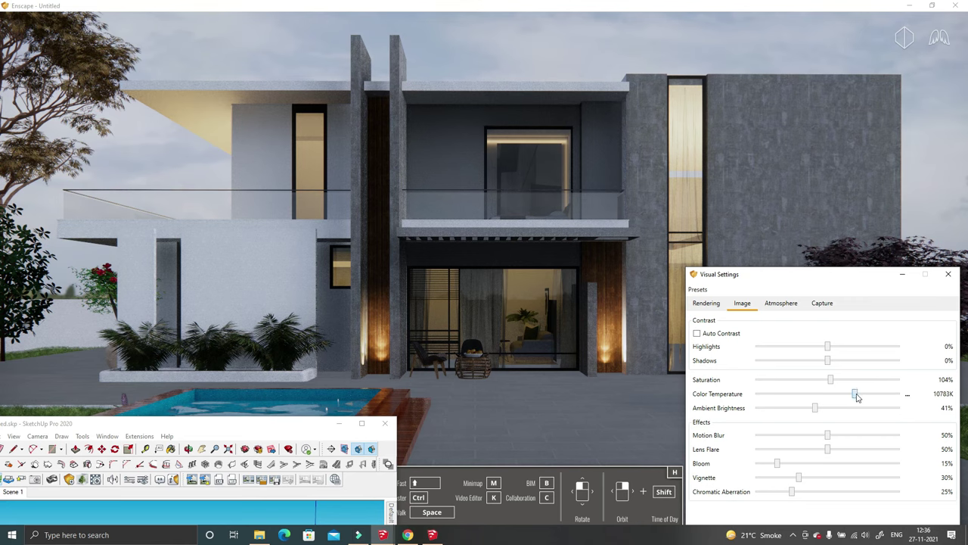
pyautogui.click(774, 303)
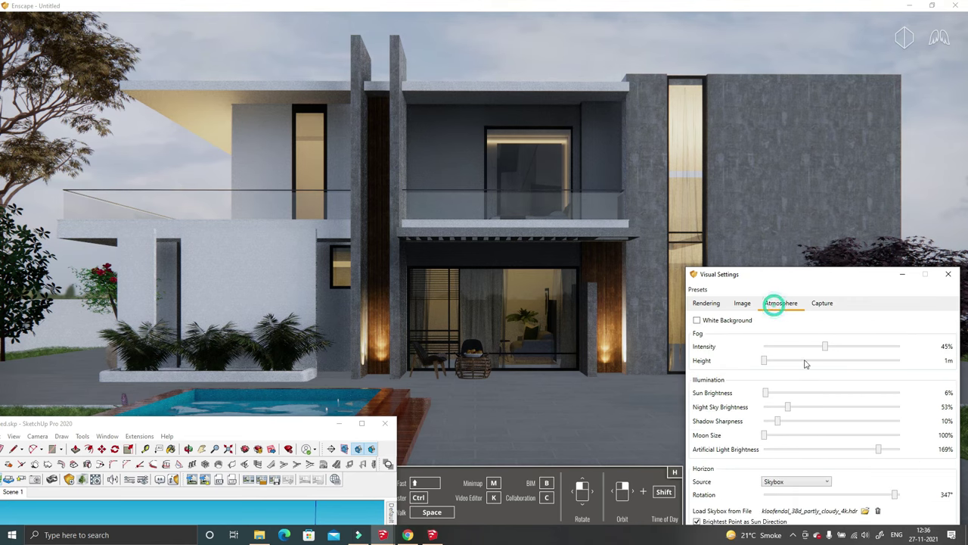
pyautogui.moveTo(879, 449); pyautogui.dragTo(889, 450)
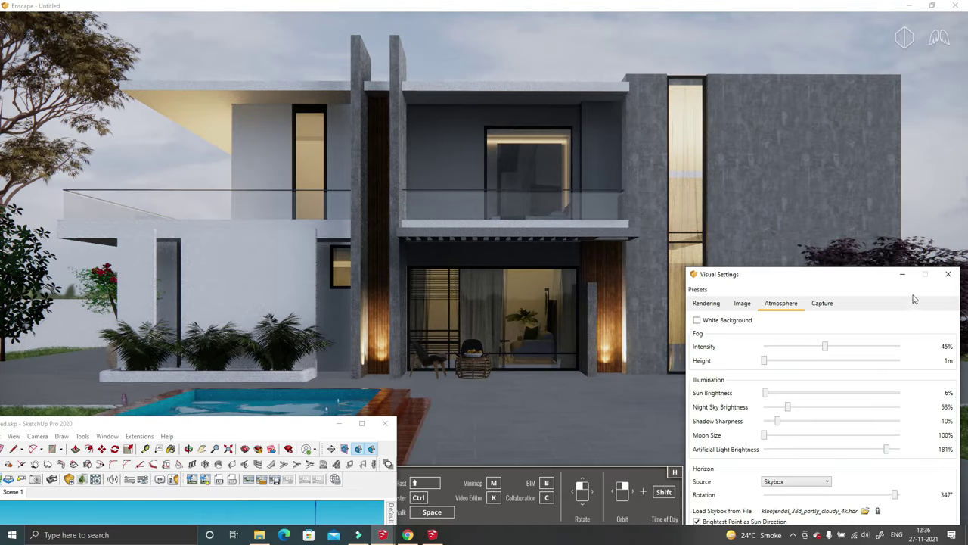
# Step: Close Visual Settings and return to full-screen SketchUp
pyautogui.click(902, 274)
pyautogui.click(361, 423)
pyautogui.moveTo(414, 340)
pyautogui.mouseDown(button='middle')
pyautogui.moveTo(367, 376)
pyautogui.moveTo(619, 325)
pyautogui.moveTo(112, 63)
pyautogui.mouseUp(button='middle')
pyautogui.scroll(3, 369, 376)
# Step: Move the tall white light panel on the upper terrace toward the balcony's outer corner
pyautogui.moveTo(243, 422); pyautogui.dragTo(340, 324, button='middle')
pyautogui.press('m')
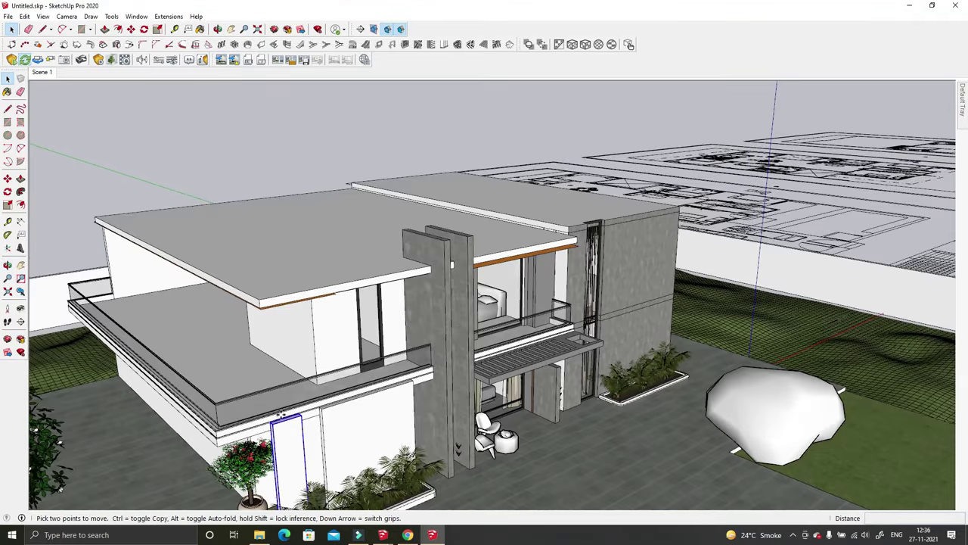
pyautogui.moveTo(271, 353); pyautogui.dragTo(508, 394, button='middle')
pyautogui.scroll(3, 509, 394)
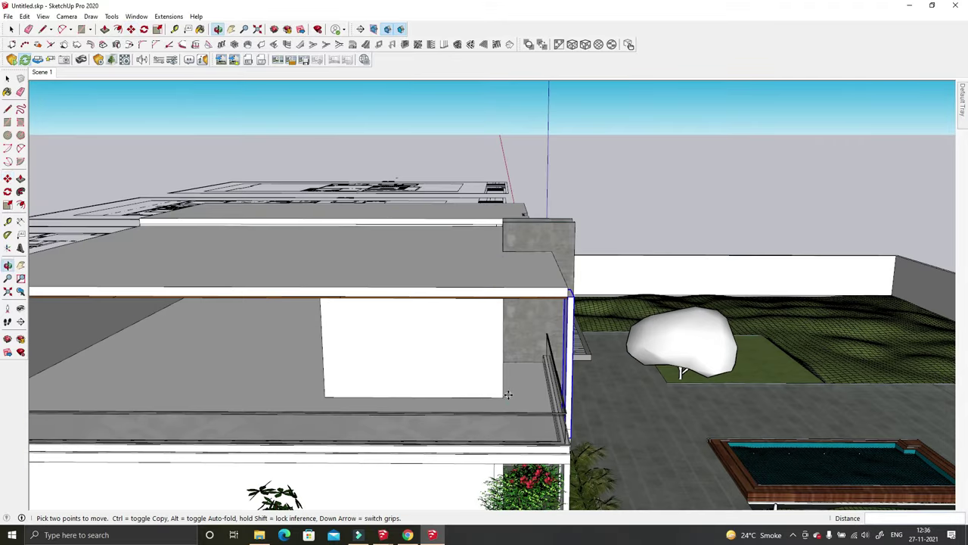
pyautogui.moveTo(426, 391); pyautogui.dragTo(363, 402, button='middle')
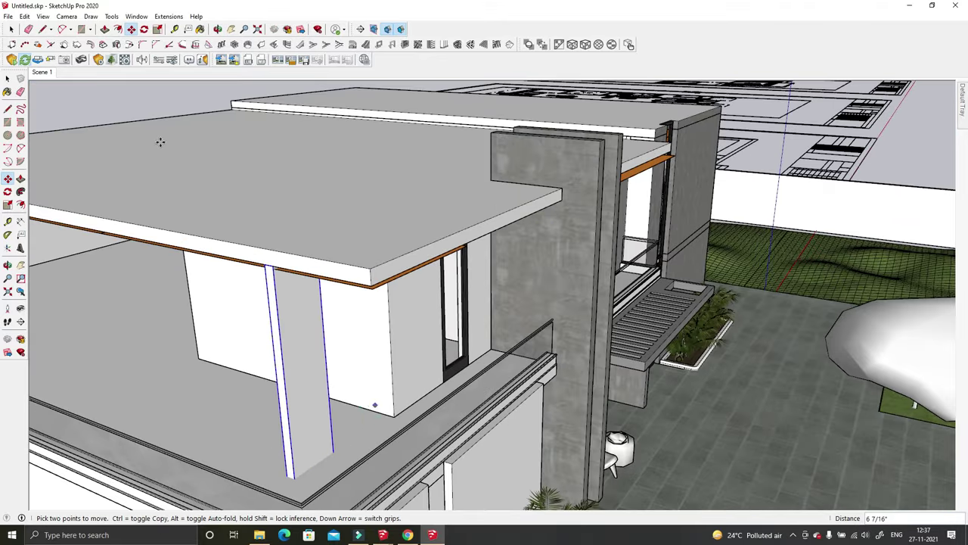
pyautogui.press('space')
pyautogui.moveTo(287, 365); pyautogui.dragTo(455, 530, button='middle')
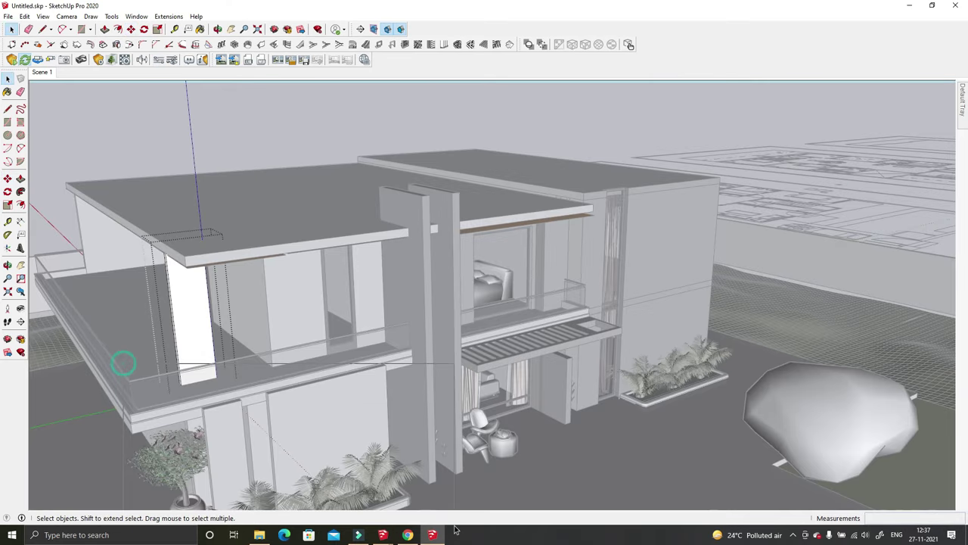
pyautogui.press('m')
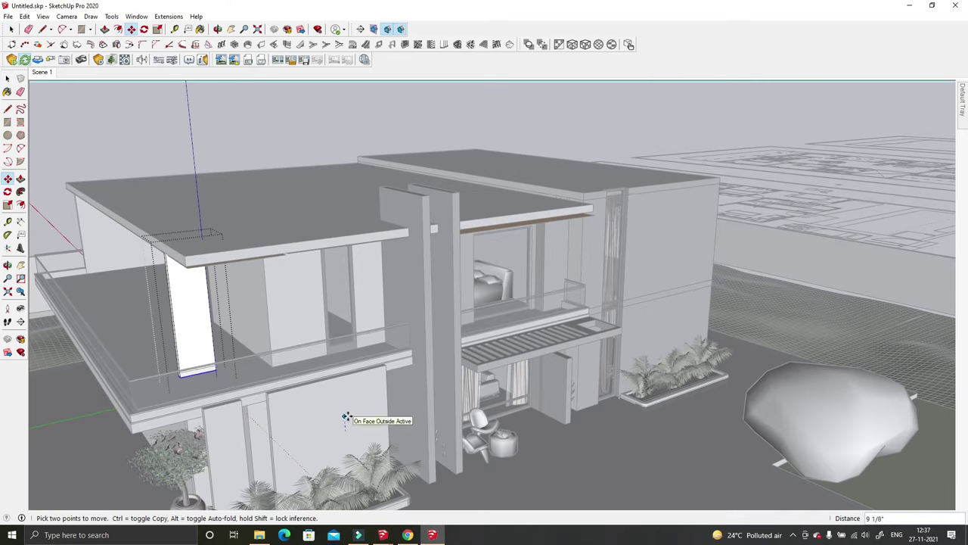
pyautogui.scroll(2, 227, 401)
pyautogui.scroll(3, 246, 431)
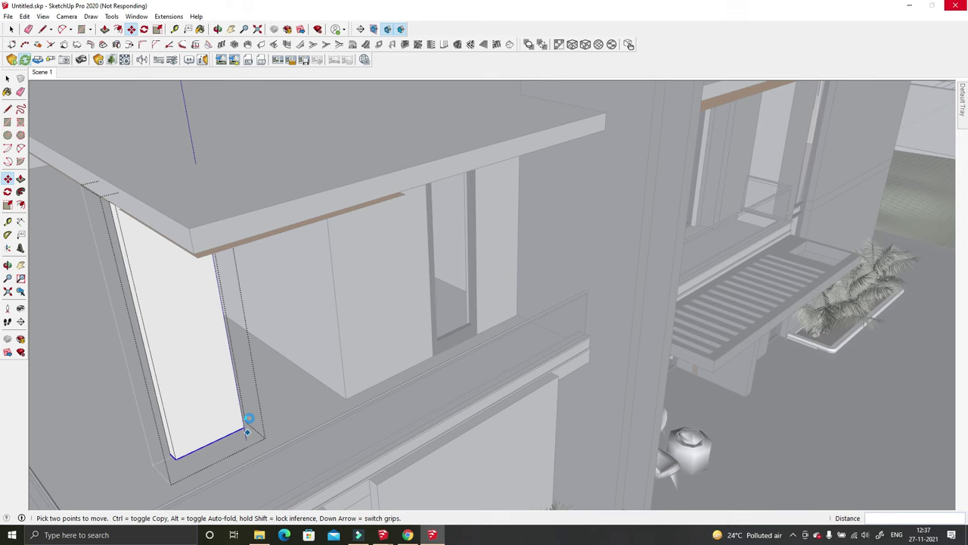
pyautogui.moveTo(289, 394)
pyautogui.mouseDown(button='middle')
pyautogui.moveTo(361, 325)
pyautogui.moveTo(289, 283)
pyautogui.mouseUp(button='middle')
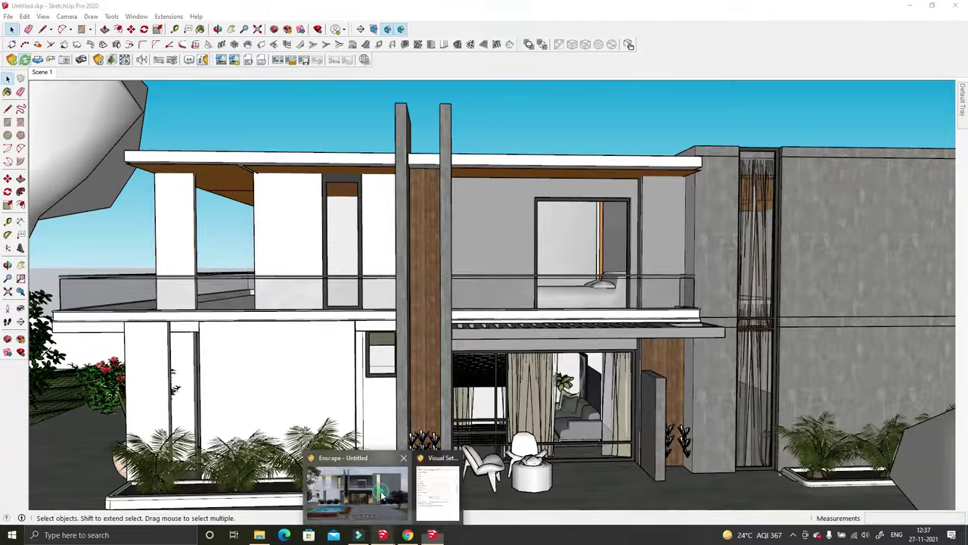
# Step: Check the Enscape render, then begin a rectangle at the pillar base under the slab
pyautogui.click(383, 492)
pyautogui.click(435, 496)
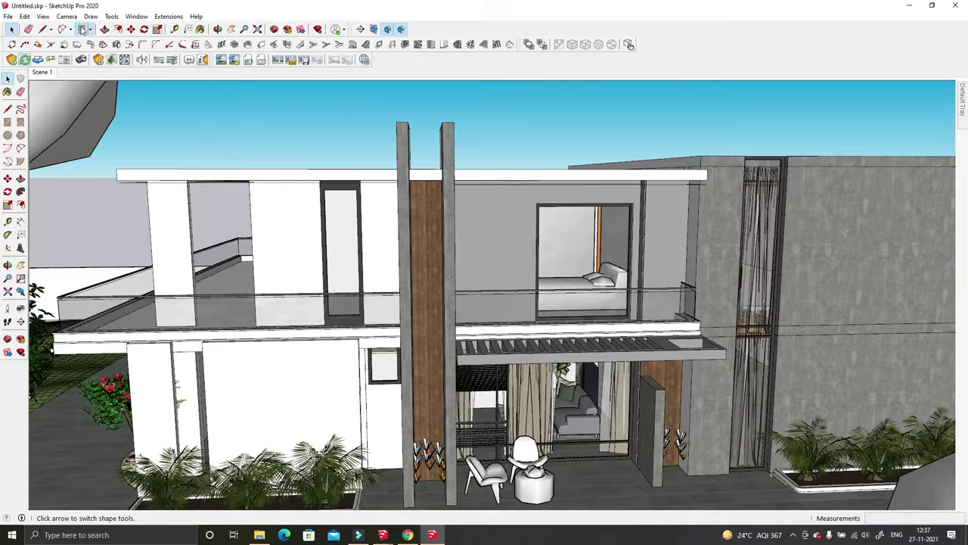
pyautogui.click(82, 29)
pyautogui.scroll(5, 205, 363)
pyautogui.scroll(3, 205, 363)
pyautogui.scroll(1, 201, 372)
pyautogui.scroll(2, 336, 463)
pyautogui.click(336, 463)
pyautogui.scroll(-5, 452, 432)
pyautogui.moveTo(452, 432)
pyautogui.mouseDown(button='middle')
pyautogui.moveTo(512, 173)
pyautogui.moveTo(345, 350)
pyautogui.moveTo(352, 432)
pyautogui.mouseUp(button='middle')
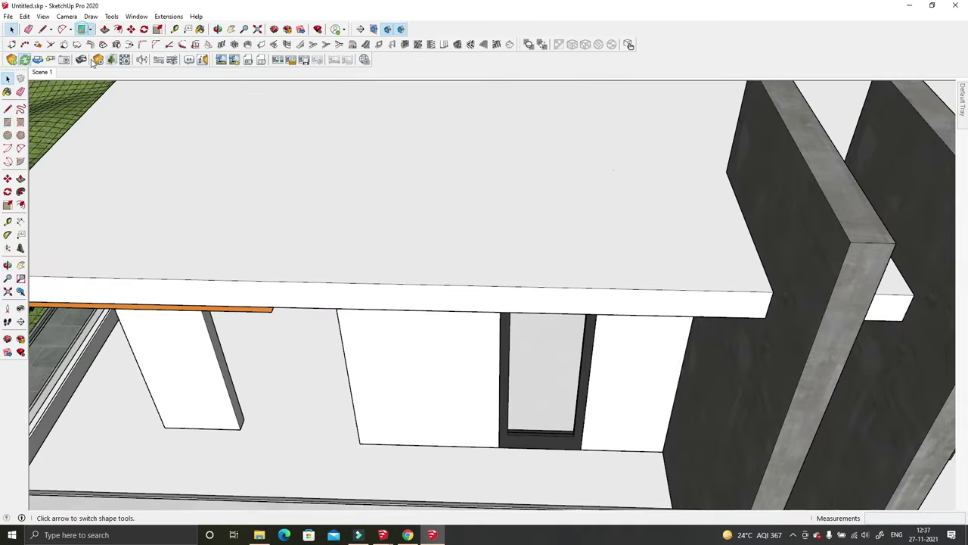
pyautogui.moveTo(242, 429)
pyautogui.mouseDown(button='middle')
pyautogui.moveTo(336, 381)
pyautogui.moveTo(194, 177)
pyautogui.mouseUp(button='middle')
# Step: With the Move tool ready, orbit past the pillars and slab to the upper balcony
pyautogui.press('space')
pyautogui.press('m')
pyautogui.scroll(-5, 346, 305)
pyautogui.scroll(-4, 337, 260)
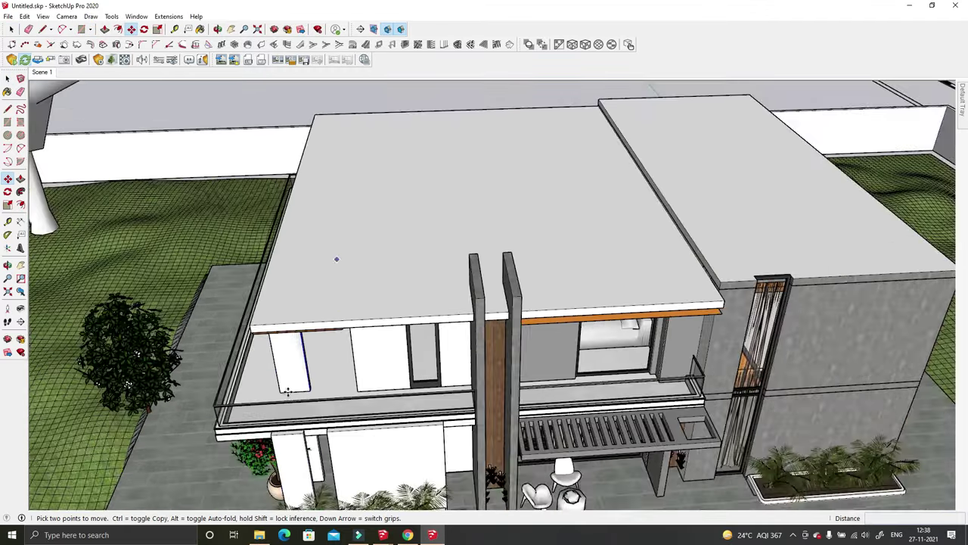
pyautogui.scroll(3, 287, 391)
pyautogui.scroll(2, 318, 395)
pyautogui.scroll(2, 348, 400)
pyautogui.scroll(-4, 362, 402)
pyautogui.moveTo(362, 402)
pyautogui.mouseDown(button='middle')
pyautogui.moveTo(381, 346)
pyautogui.moveTo(356, 346)
pyautogui.mouseUp(button='middle')
pyautogui.scroll(-2, 461, 449)
pyautogui.moveTo(461, 449)
pyautogui.mouseDown(button='middle')
pyautogui.moveTo(468, 298)
pyautogui.moveTo(424, 250)
pyautogui.mouseUp(button='middle')
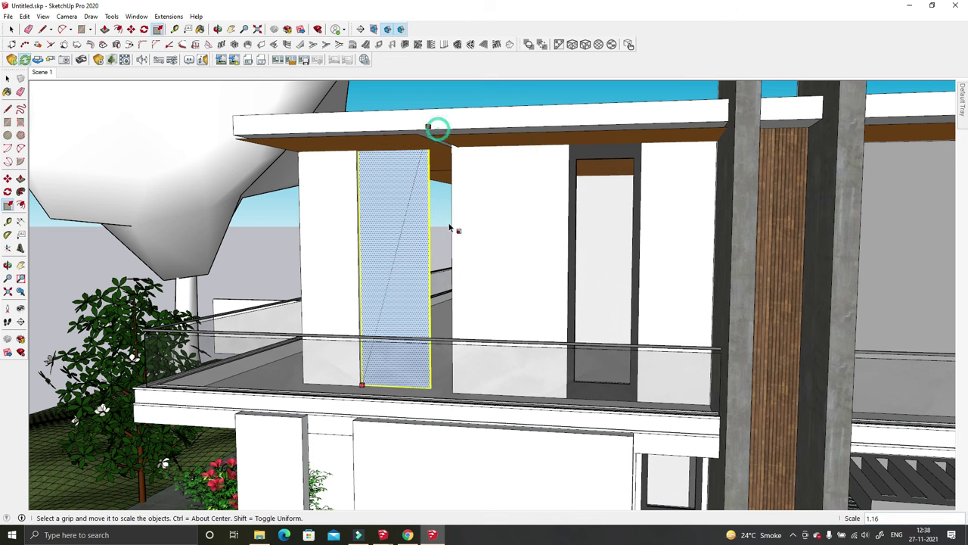
# Step: Widen the balcony's white wall panel and Push/Pull its face
pyautogui.moveTo(449, 227); pyautogui.dragTo(450, 260)
pyautogui.press('p')
pyautogui.moveTo(443, 245); pyautogui.dragTo(407, 283, button='middle')
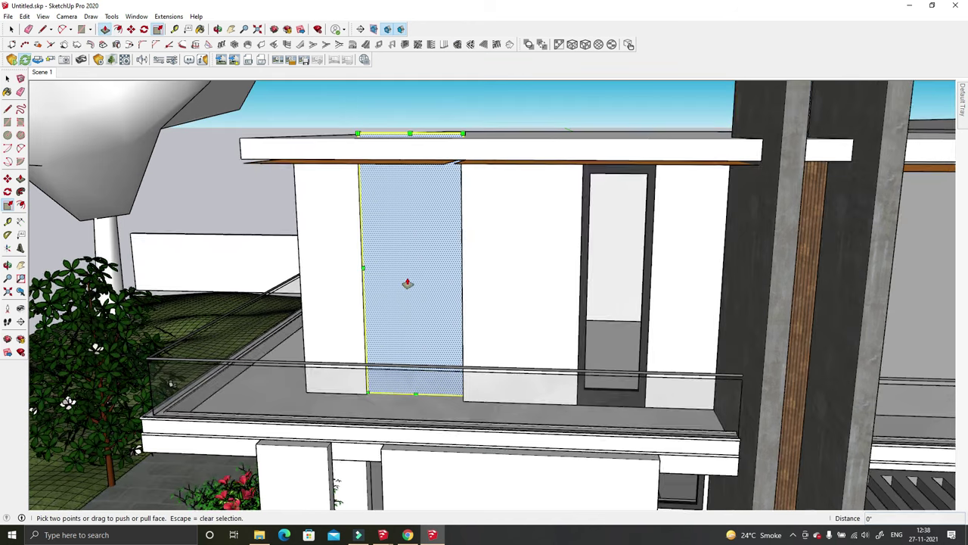
pyautogui.scroll(3, 407, 283)
pyautogui.click(409, 277)
pyautogui.scroll(1, 403, 276)
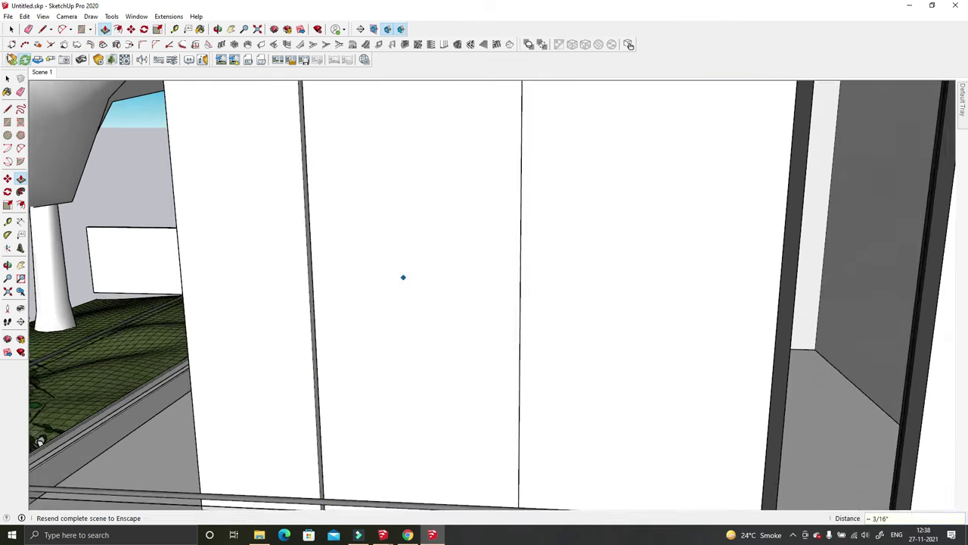
# Step: Sample the grey wall material and paint the widened panel grey
pyautogui.rightClick(387, 259)
pyautogui.scroll(-3, 401, 262)
pyautogui.moveTo(400, 262); pyautogui.dragTo(647, 333, button='middle')
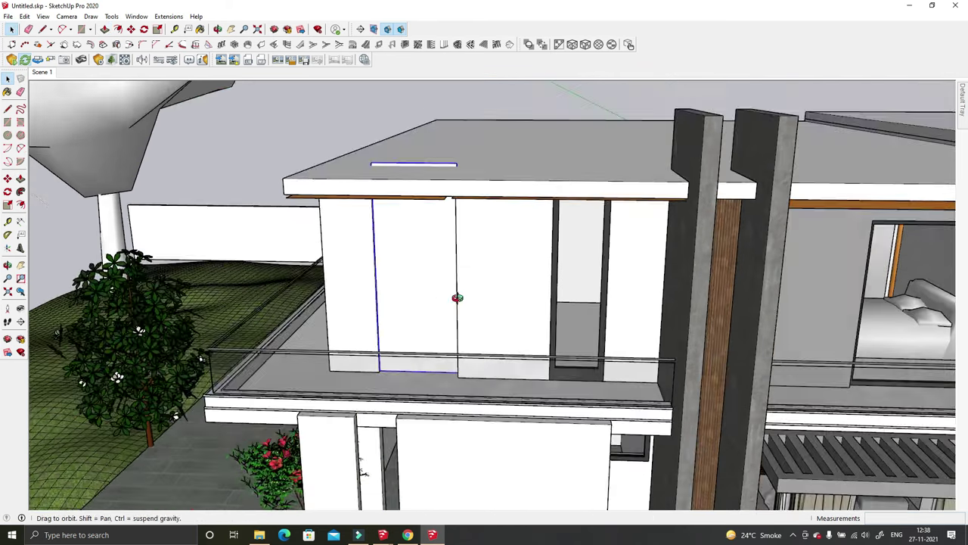
pyautogui.click(593, 334)
pyautogui.click(429, 256)
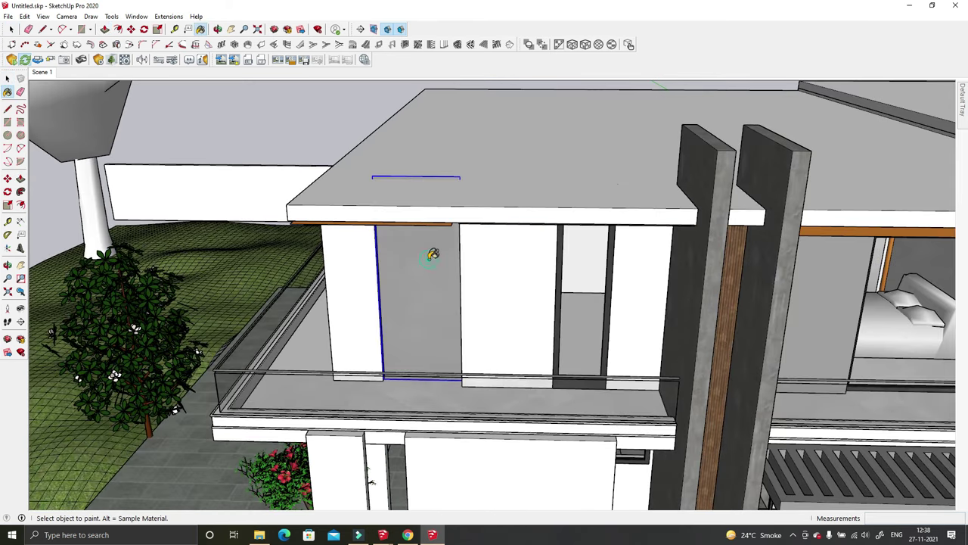
# Step: Orbit back out to the balcony wall and columns, then bring the Enscape render forward
pyautogui.scroll(3, 416, 180)
pyautogui.scroll(3, 406, 257)
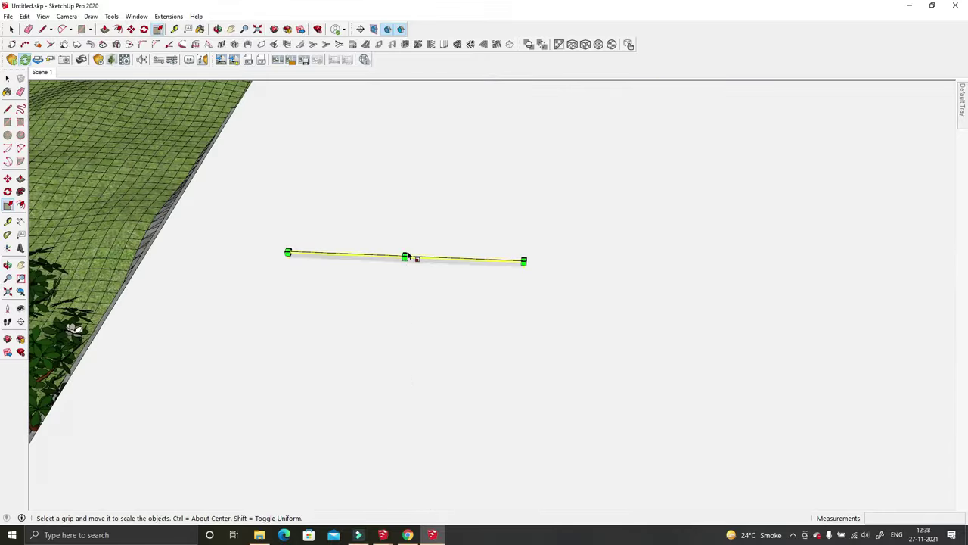
pyautogui.scroll(2, 407, 259)
pyautogui.scroll(1, 399, 270)
pyautogui.moveTo(400, 271)
pyautogui.mouseDown(button='middle')
pyautogui.moveTo(444, 214)
pyautogui.moveTo(551, 179)
pyautogui.mouseUp(button='middle')
pyautogui.scroll(-3, 443, 214)
pyautogui.press('space')
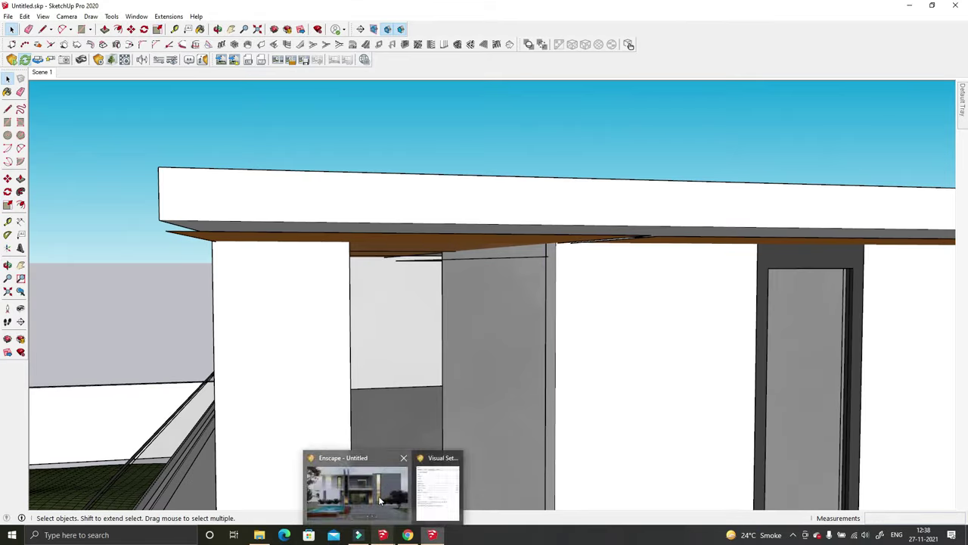
pyautogui.click(376, 494)
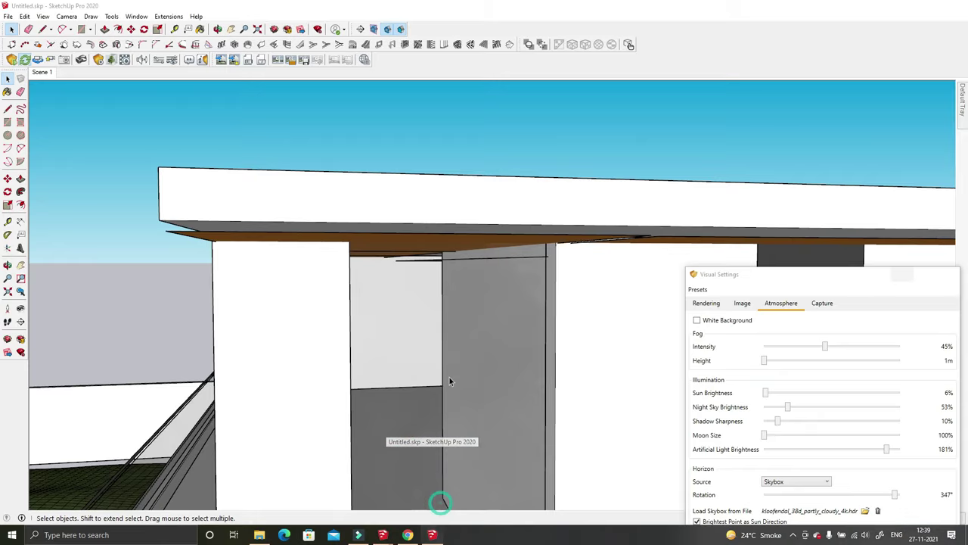
# Step: Hide the two roof slabs to expose the house interior
pyautogui.click(449, 381)
pyautogui.scroll(-5, 335, 262)
pyautogui.moveTo(340, 265)
pyautogui.mouseDown(button='middle')
pyautogui.moveTo(491, 227)
pyautogui.moveTo(628, 310)
pyautogui.mouseUp(button='middle')
pyautogui.rightClick(630, 306)
pyautogui.click(683, 106)
pyautogui.moveTo(684, 106); pyautogui.dragTo(610, 382, button='middle')
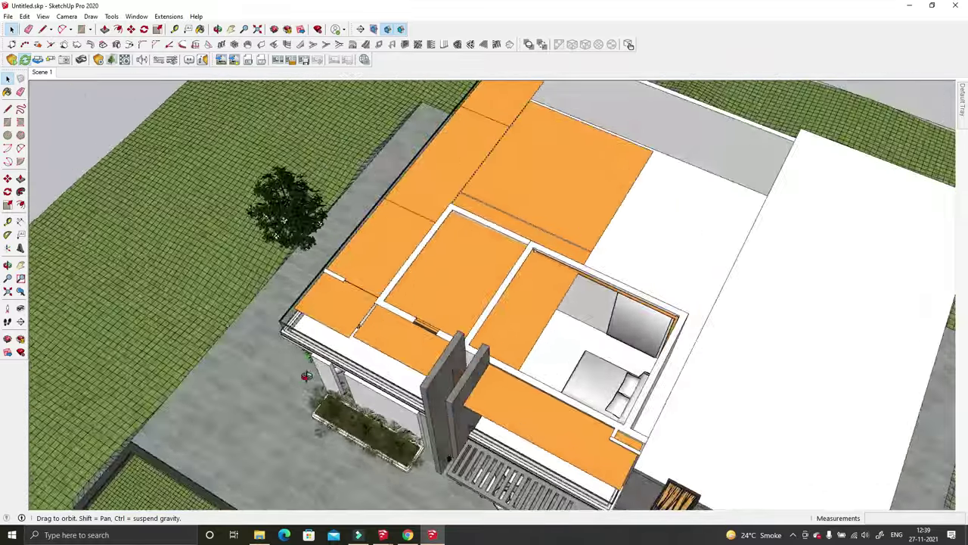
pyautogui.rightClick(610, 382)
pyautogui.click(658, 176)
pyautogui.moveTo(658, 176); pyautogui.dragTo(673, 312, button='middle')
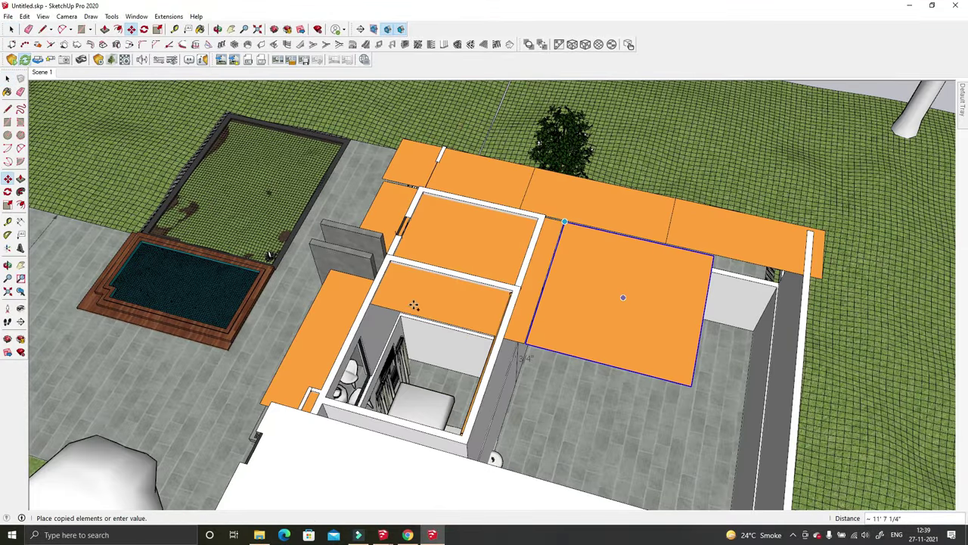
# Step: Move the orange ceiling strip 6" down along the blue axis
pyautogui.scroll(2, 684, 288)
pyautogui.scroll(2, 817, 275)
pyautogui.moveTo(818, 275)
pyautogui.mouseDown(button='middle')
pyautogui.moveTo(441, 248)
pyautogui.moveTo(549, 339)
pyautogui.mouseUp(button='middle')
pyautogui.click(550, 340)
pyautogui.press('Return')
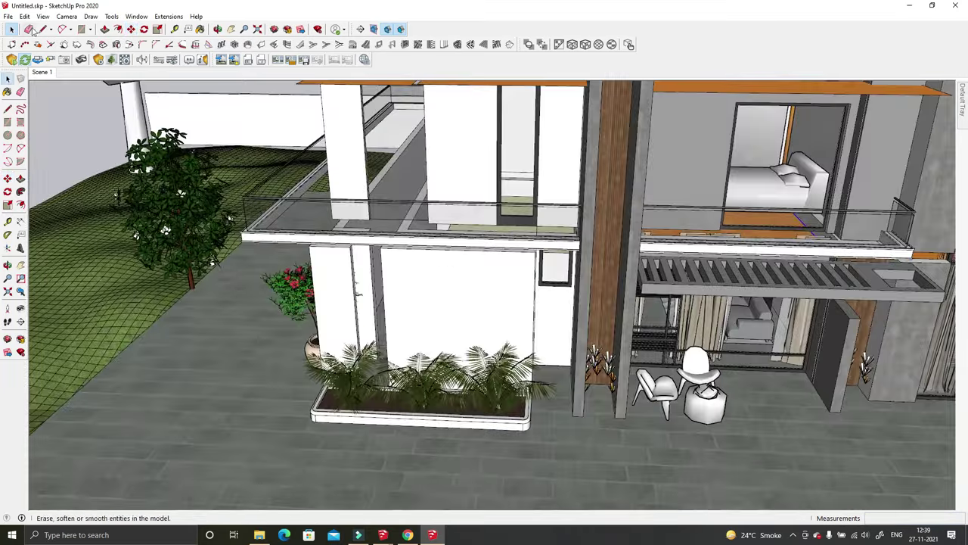
# Step: Unhide all hidden geometry with Edit > Unhide > All
pyautogui.click(24, 15)
pyautogui.click(189, 194)
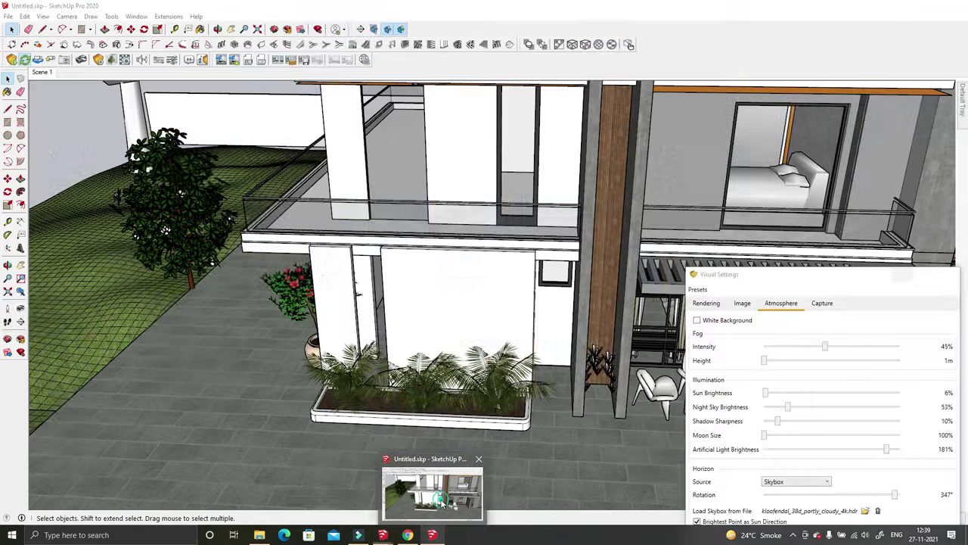
pyautogui.moveTo(709, 214); pyautogui.dragTo(153, 266, button='middle')
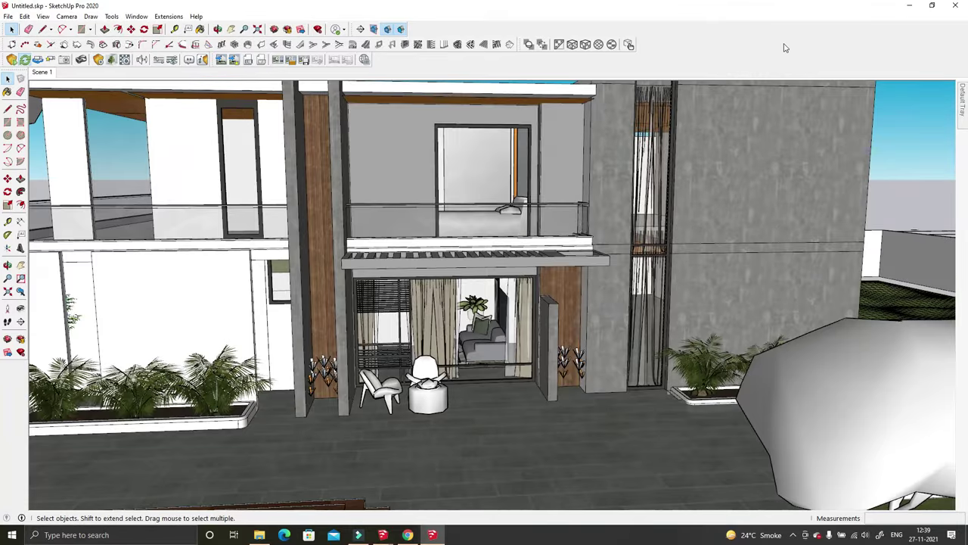
# Step: Select the orange leaf wall light on the pillar and lower its luminous intensity
pyautogui.scroll(5, 438, 409)
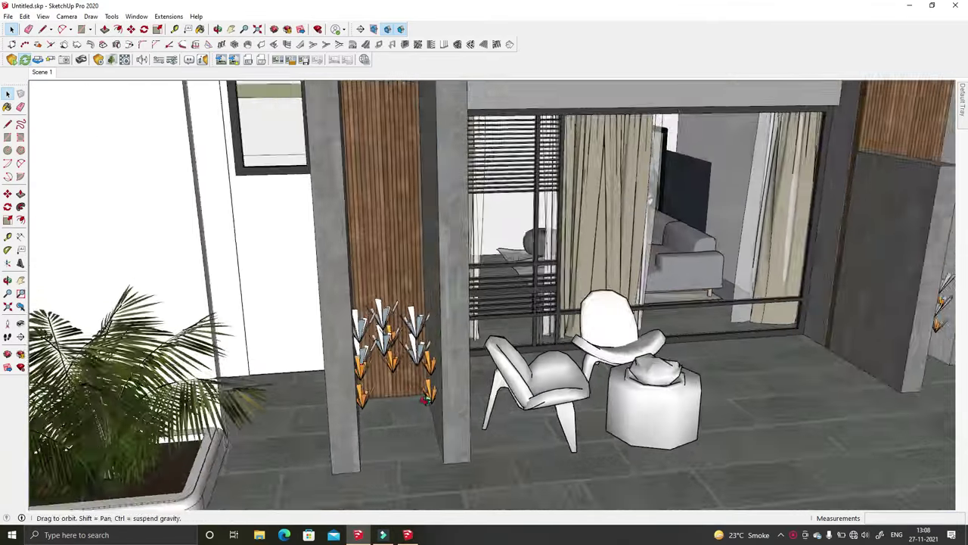
pyautogui.scroll(3, 438, 408)
pyautogui.click(437, 408)
pyautogui.press('m')
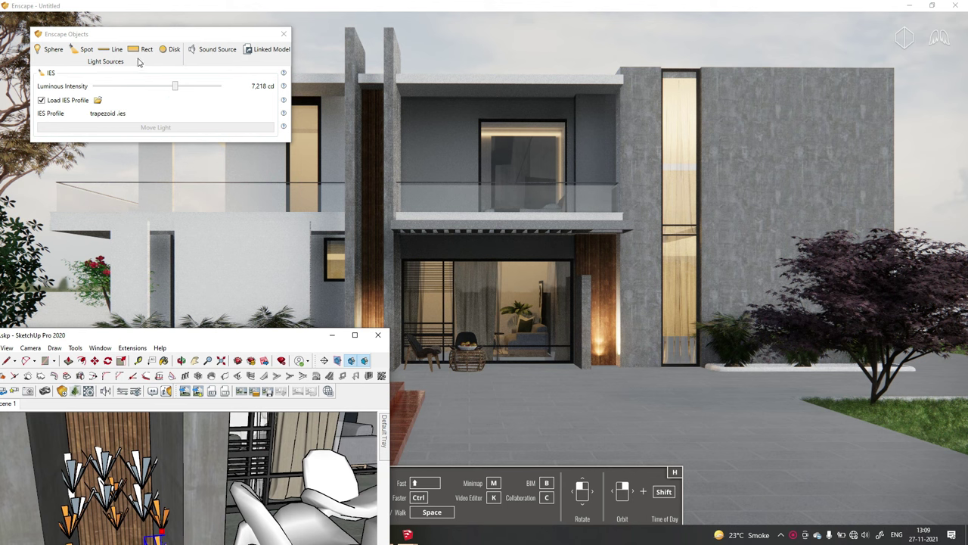
pyautogui.moveTo(175, 85); pyautogui.dragTo(165, 91)
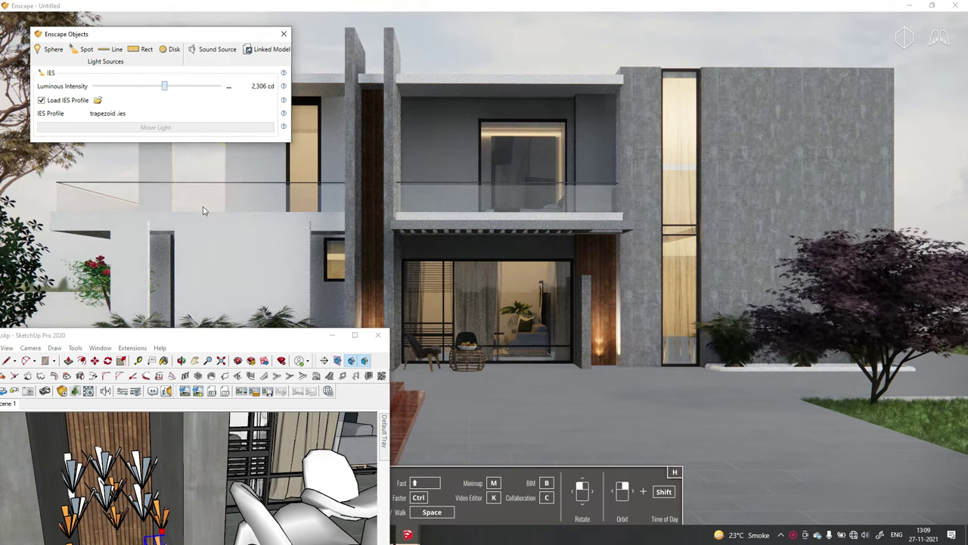
# Step: Raise Artificial Light Brightness to about 200% and set the leaf light to 1,202 cd
pyautogui.click(357, 355)
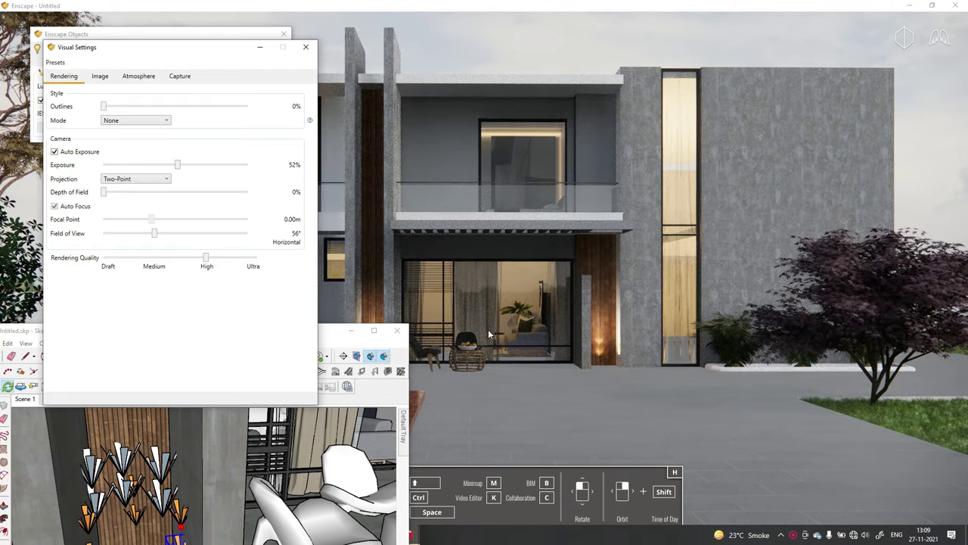
pyautogui.click(136, 77)
pyautogui.moveTo(237, 223); pyautogui.dragTo(260, 233)
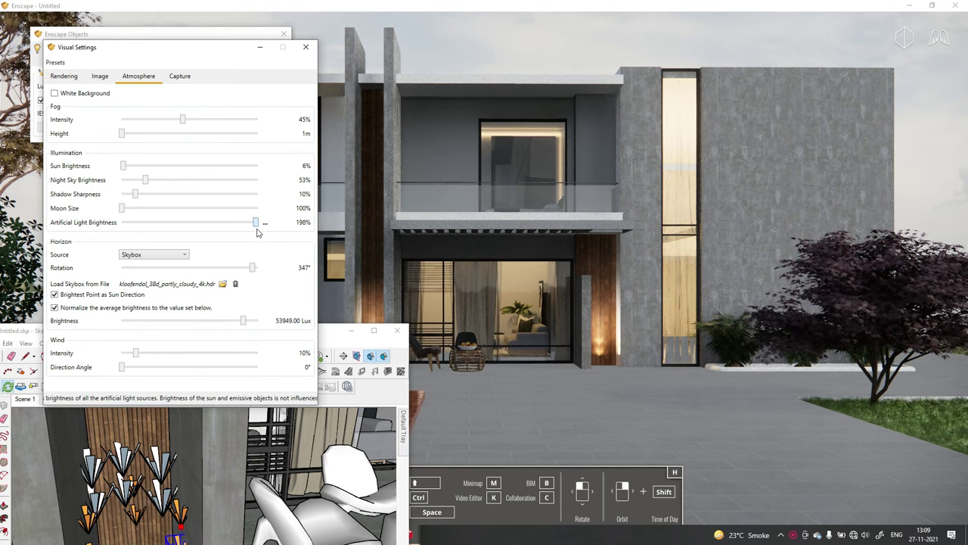
pyautogui.click(306, 47)
pyautogui.moveTo(166, 87); pyautogui.dragTo(159, 89)
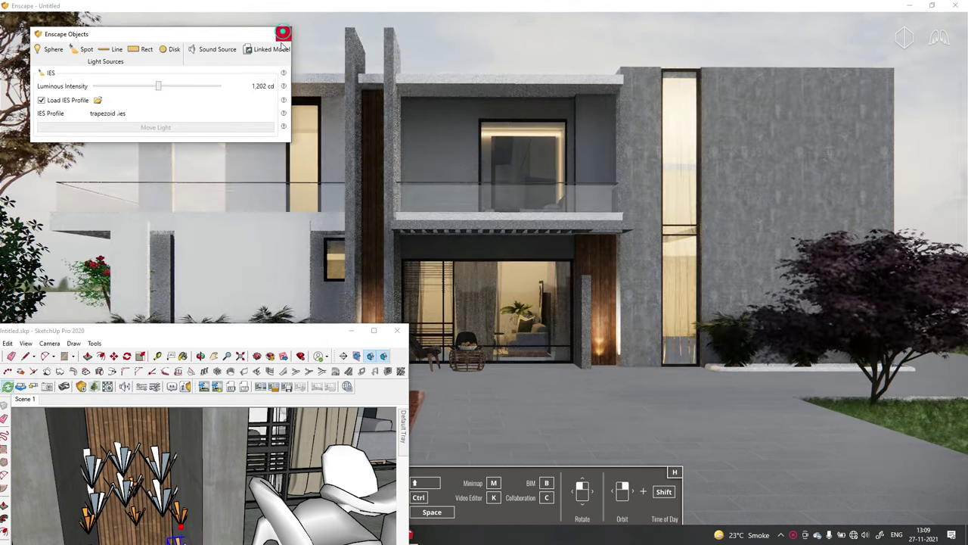
pyautogui.click(357, 355)
# Step: In Atmosphere, set skybox brightness to 937.47 Lux and Artificial Light Brightness to 118%, then maximize SketchUp
pyautogui.moveTo(186, 48); pyautogui.dragTo(817, 165)
pyautogui.click(731, 192)
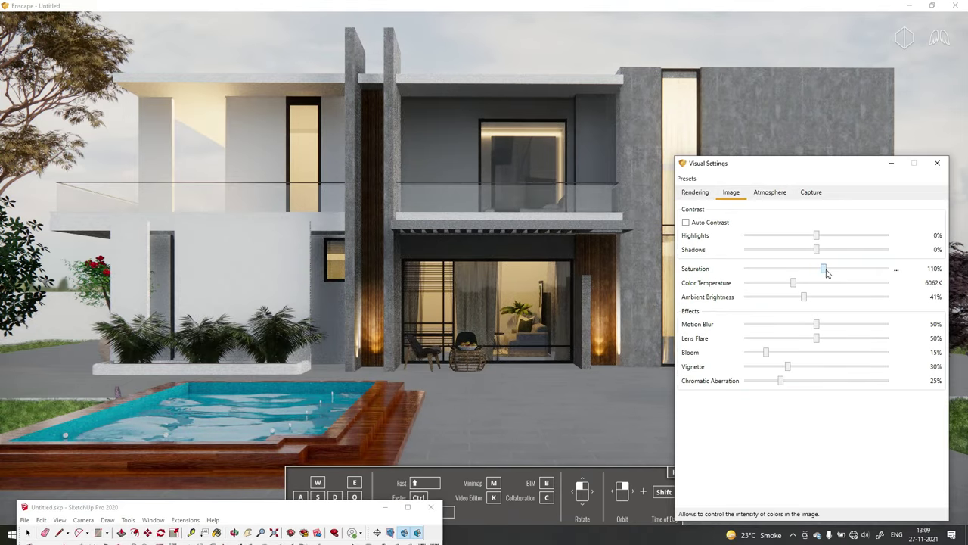
pyautogui.moveTo(802, 165); pyautogui.dragTo(784, 93)
pyautogui.click(753, 120)
pyautogui.moveTo(853, 366); pyautogui.dragTo(844, 366)
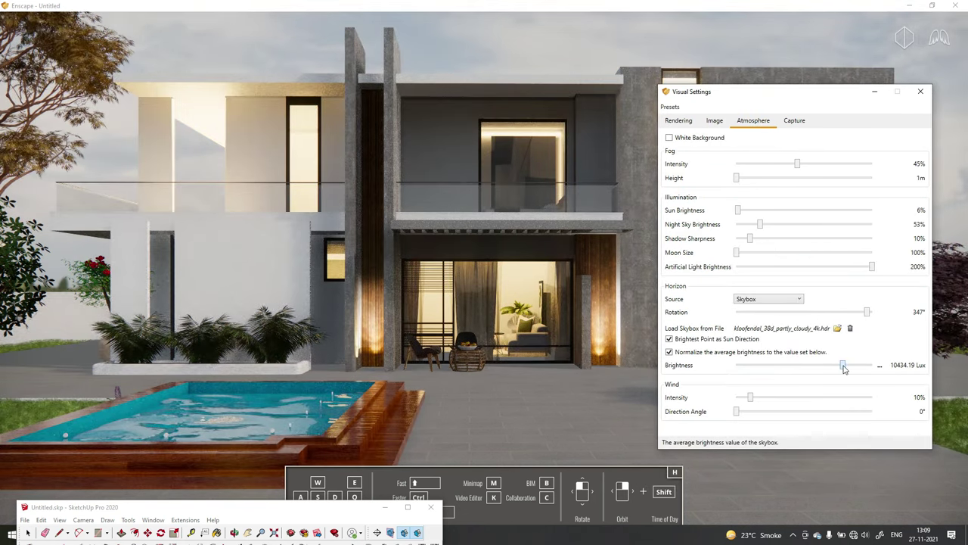
pyautogui.moveTo(879, 271); pyautogui.dragTo(849, 273)
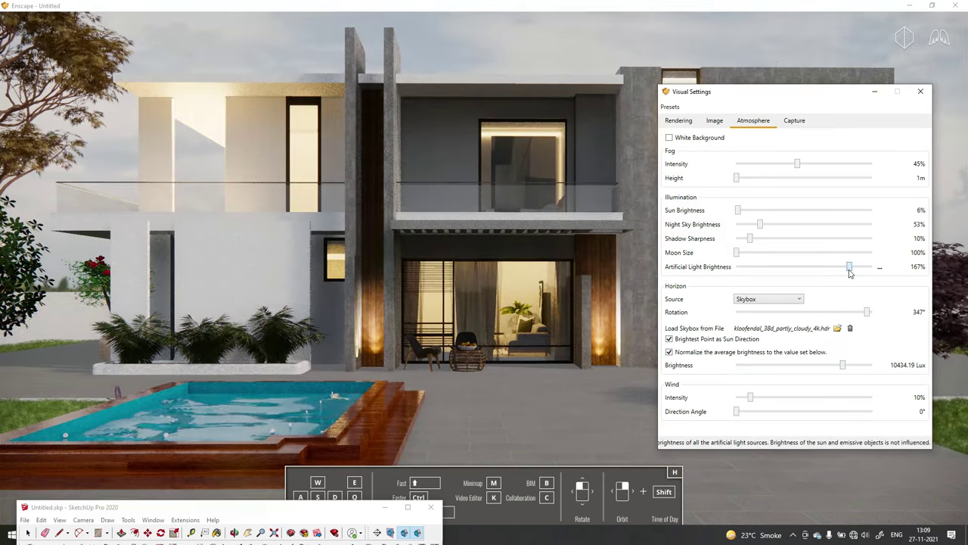
pyautogui.moveTo(813, 93); pyautogui.dragTo(808, 160)
pyautogui.moveTo(839, 334)
pyautogui.mouseDown()
pyautogui.moveTo(775, 338)
pyautogui.moveTo(838, 334)
pyautogui.mouseUp()
pyautogui.moveTo(786, 161)
pyautogui.mouseDown()
pyautogui.moveTo(799, 510)
pyautogui.moveTo(799, 312)
pyautogui.moveTo(770, 182)
pyautogui.mouseUp()
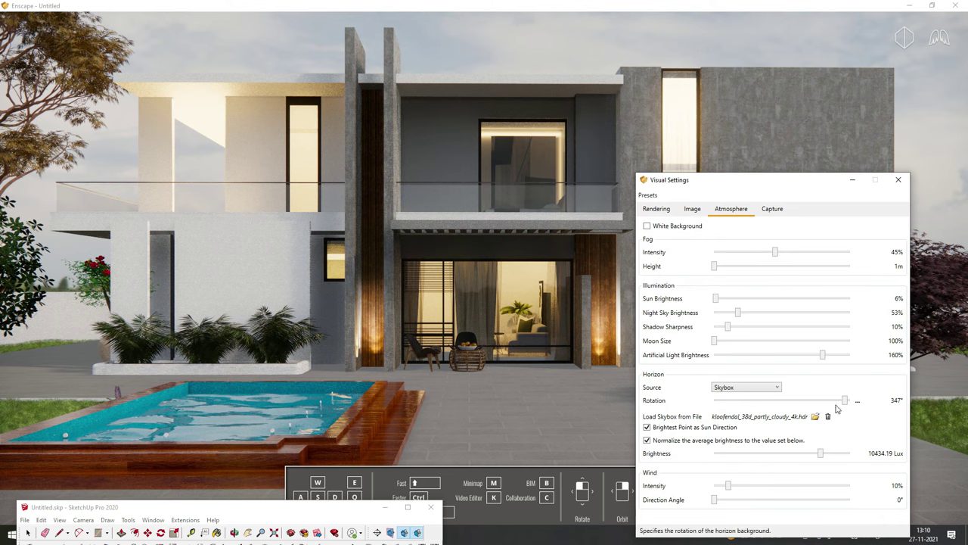
pyautogui.moveTo(820, 454)
pyautogui.mouseDown()
pyautogui.moveTo(769, 458)
pyautogui.moveTo(799, 458)
pyautogui.mouseUp()
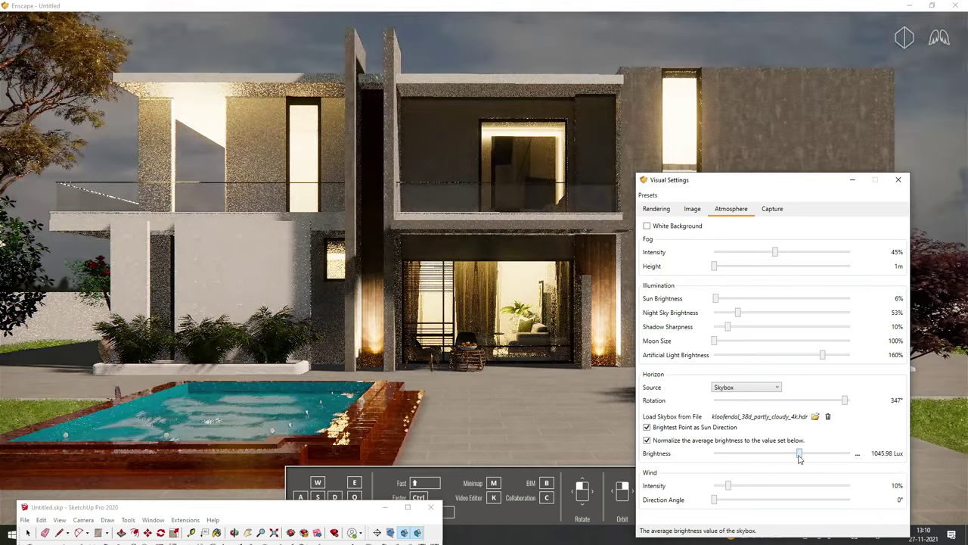
pyautogui.moveTo(822, 355)
pyautogui.mouseDown()
pyautogui.moveTo(726, 356)
pyautogui.moveTo(795, 366)
pyautogui.mouseUp()
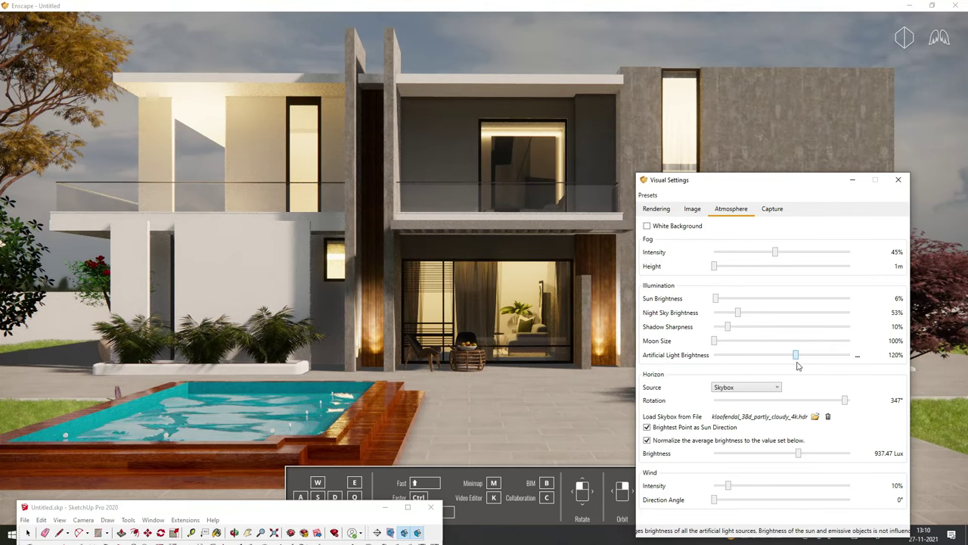
pyautogui.click(409, 508)
# Step: Dim the rectangular light's Luminous Power to about 13,897 lm
pyautogui.scroll(-10, 179, 165)
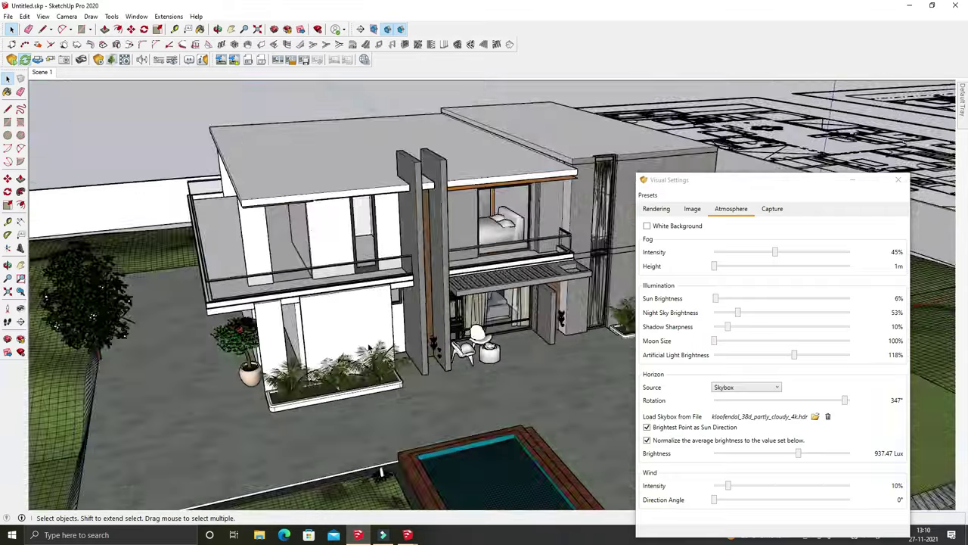
pyautogui.moveTo(178, 164); pyautogui.dragTo(345, 394, button='middle')
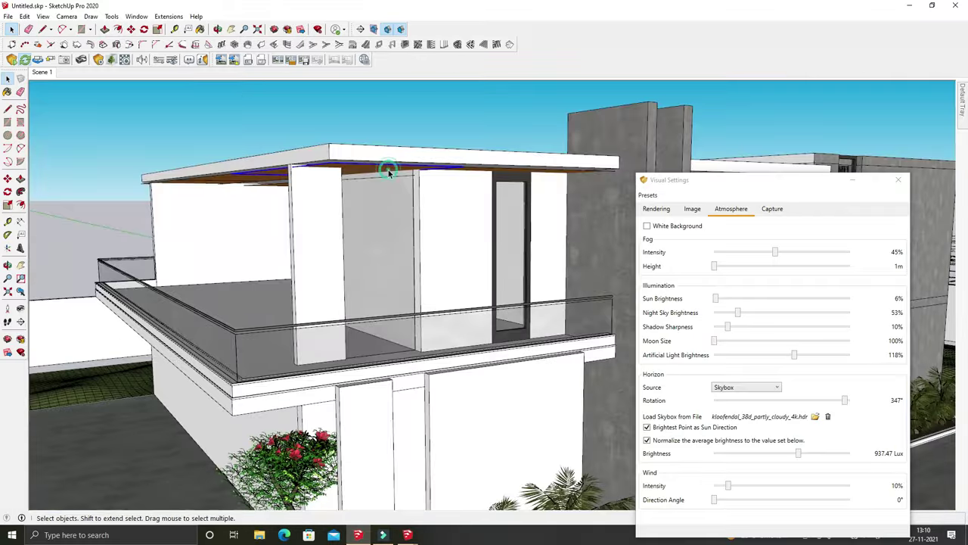
pyautogui.click(932, 6)
pyautogui.moveTo(259, 125); pyautogui.dragTo(241, 133)
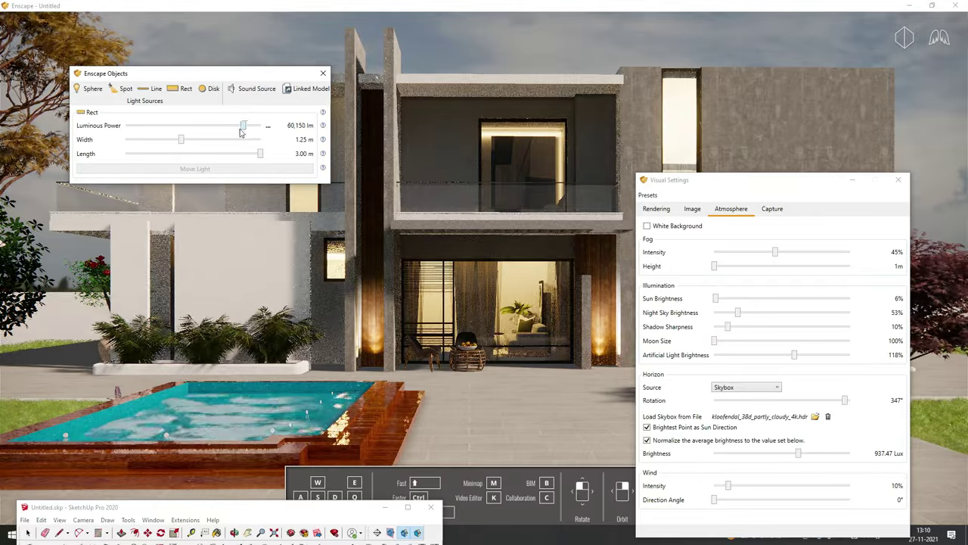
pyautogui.moveTo(198, 79); pyautogui.dragTo(601, 238)
pyautogui.moveTo(605, 284)
pyautogui.mouseDown()
pyautogui.moveTo(551, 286)
pyautogui.moveTo(568, 288)
pyautogui.mouseUp()
pyautogui.moveTo(585, 259)
pyautogui.mouseDown()
pyautogui.moveTo(679, 352)
pyautogui.moveTo(673, 380)
pyautogui.moveTo(725, 394)
pyautogui.mouseUp()
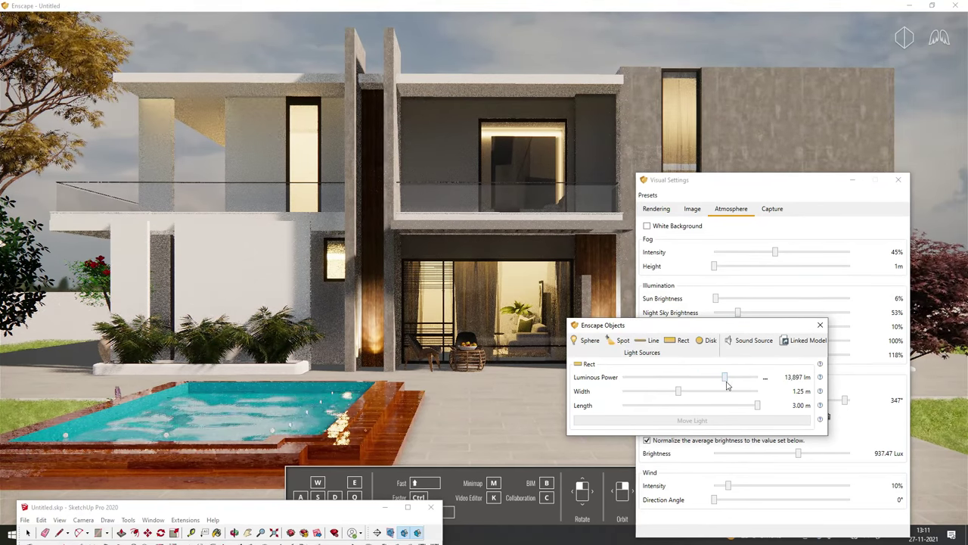
pyautogui.click(820, 325)
# Step: Set Artificial Light Brightness to 106% and Sun Brightness to 0%
pyautogui.moveTo(802, 185)
pyautogui.mouseDown()
pyautogui.moveTo(851, 433)
pyautogui.moveTo(829, 304)
pyautogui.mouseUp()
pyautogui.moveTo(823, 479); pyautogui.dragTo(815, 482)
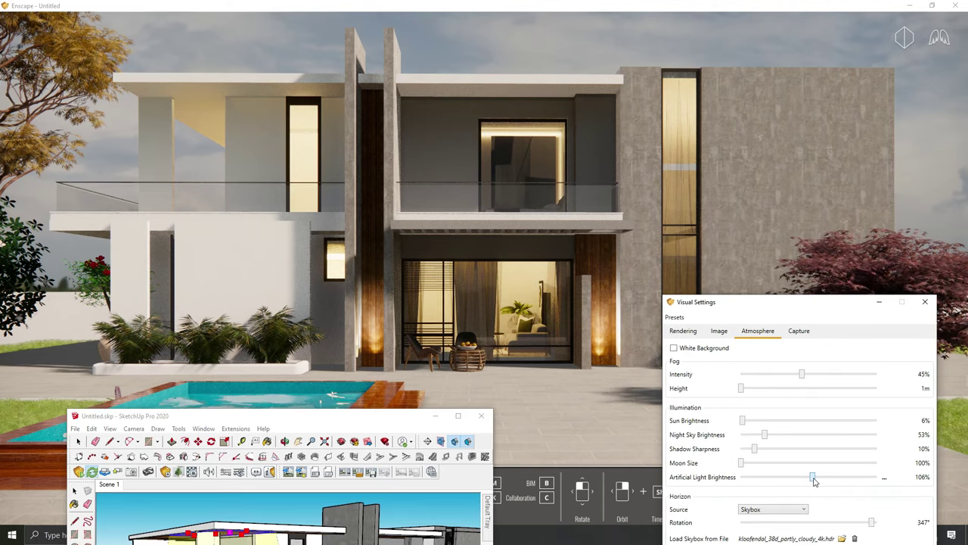
pyautogui.click(719, 330)
pyautogui.click(758, 331)
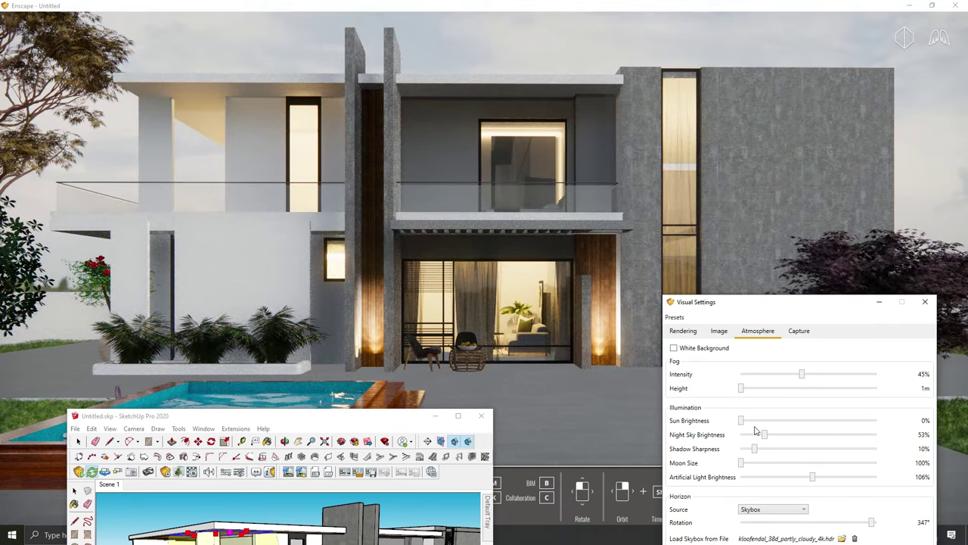
pyautogui.click(879, 301)
pyautogui.click(584, 404)
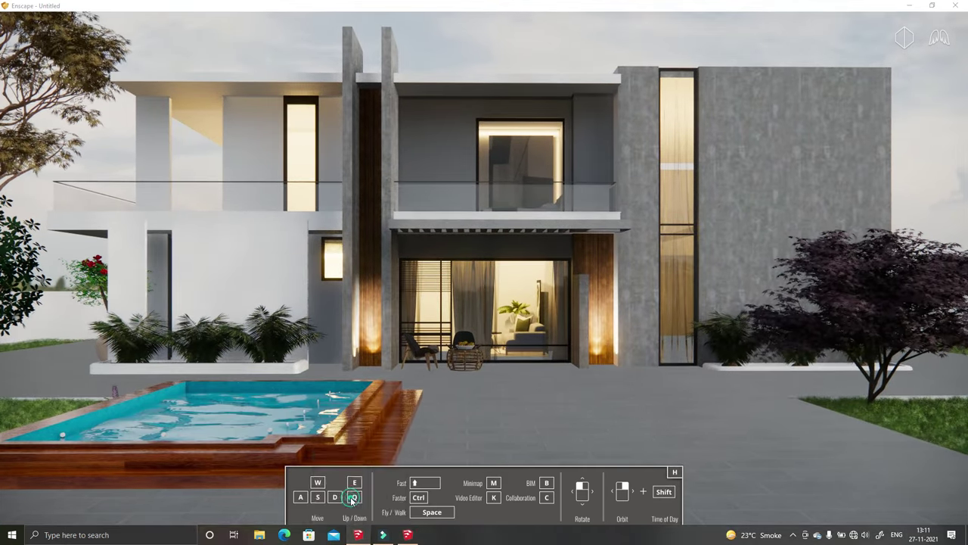
# Step: Minimize SketchUp to view the full render, then restore it
pyautogui.click(358, 535)
pyautogui.click(437, 416)
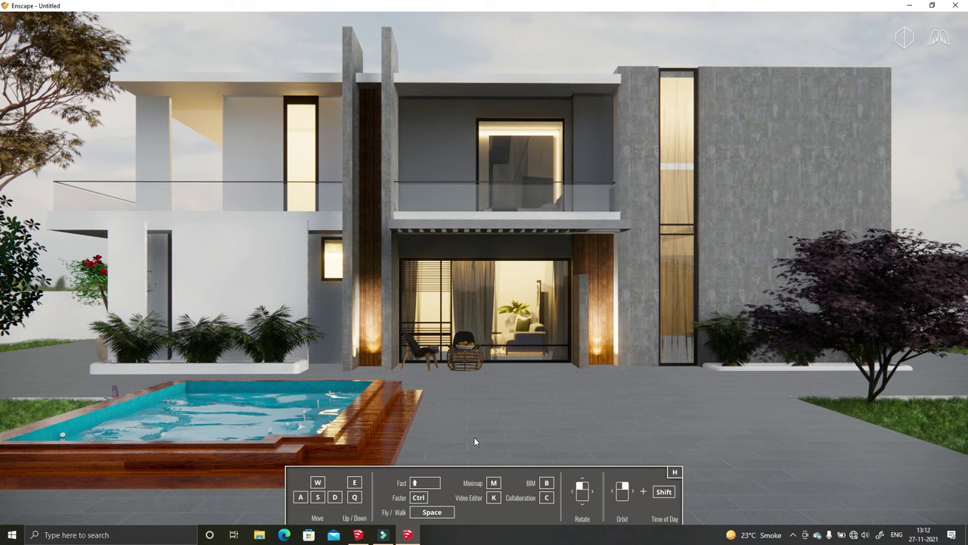
pyautogui.click(358, 535)
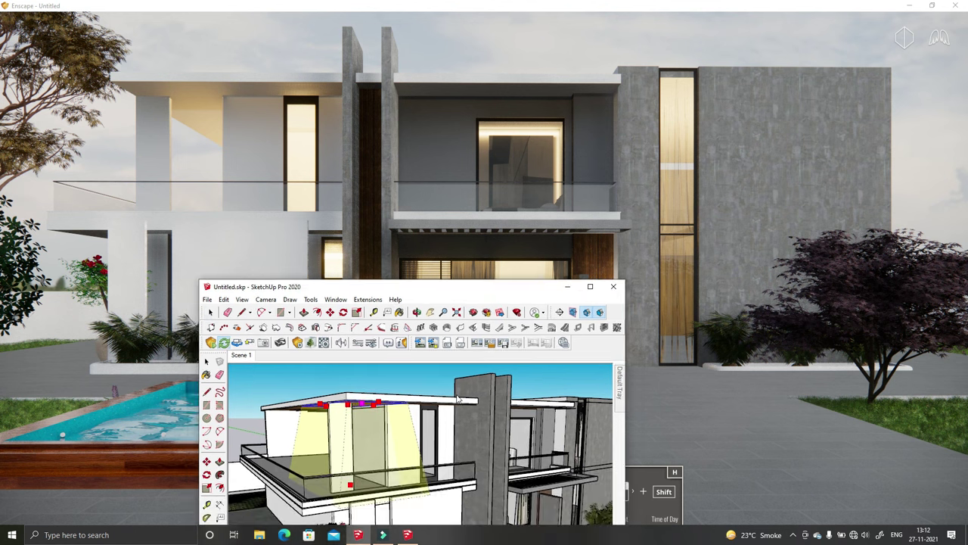
# Step: Drag the 3 m × 3 m ground-floor Rect light's Luminous Power from 93,435 lm to about 39,906 lm
pyautogui.scroll(3, 533, 474)
pyautogui.scroll(3, 534, 473)
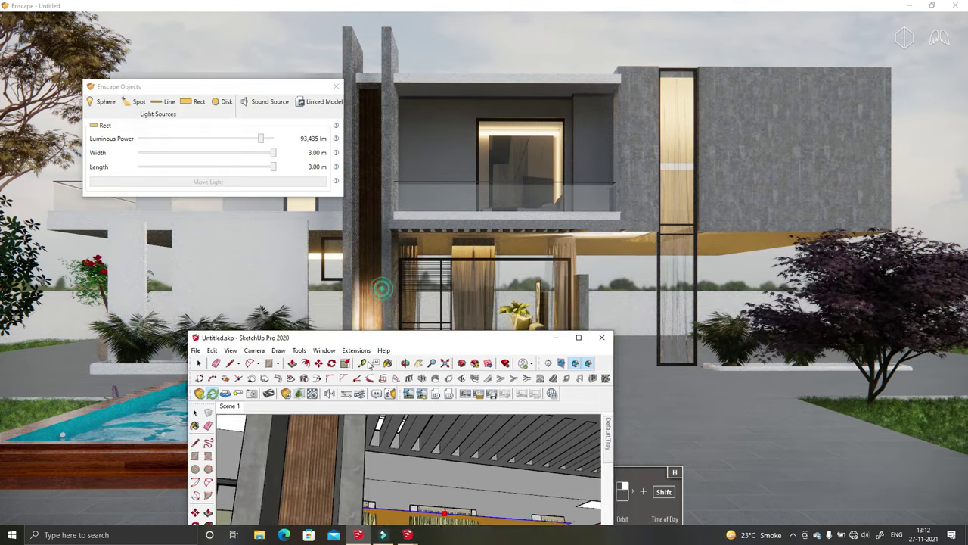
pyautogui.moveTo(261, 140); pyautogui.dragTo(251, 141)
pyautogui.rightClick(214, 144)
pyautogui.press('Escape')
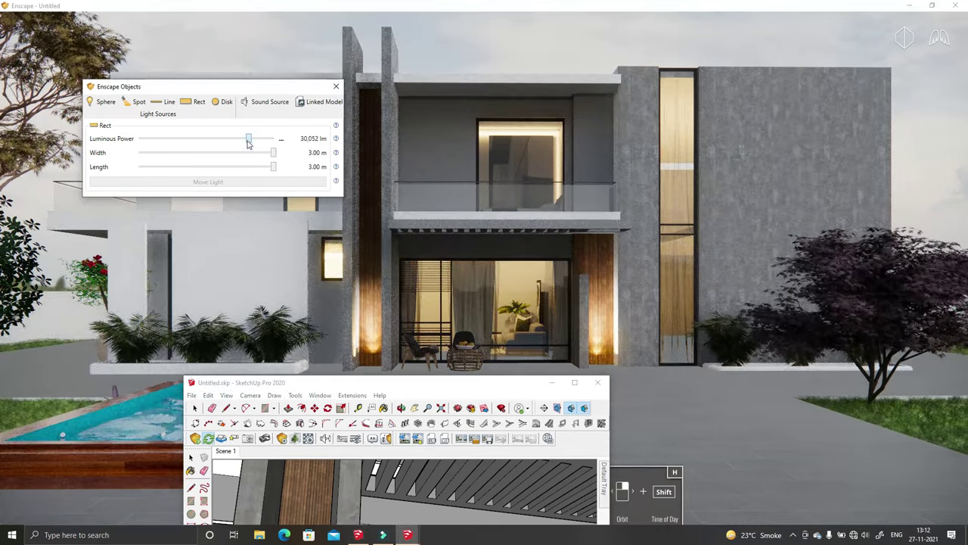
pyautogui.moveTo(251, 86); pyautogui.dragTo(622, 392)
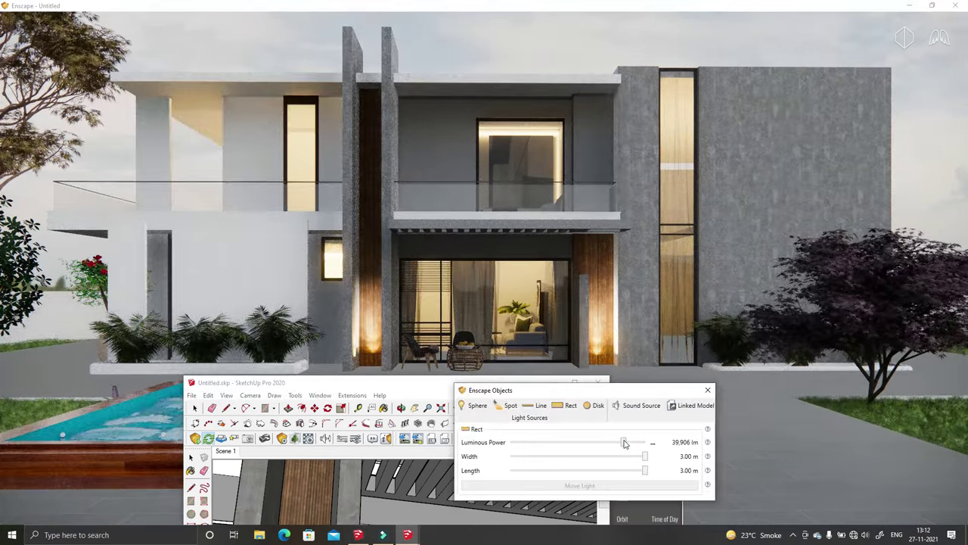
pyautogui.click(708, 390)
pyautogui.moveTo(547, 459)
pyautogui.mouseDown(button='middle')
pyautogui.moveTo(382, 480)
pyautogui.moveTo(363, 505)
pyautogui.moveTo(337, 486)
pyautogui.moveTo(456, 492)
pyautogui.moveTo(410, 509)
pyautogui.mouseUp(button='middle')
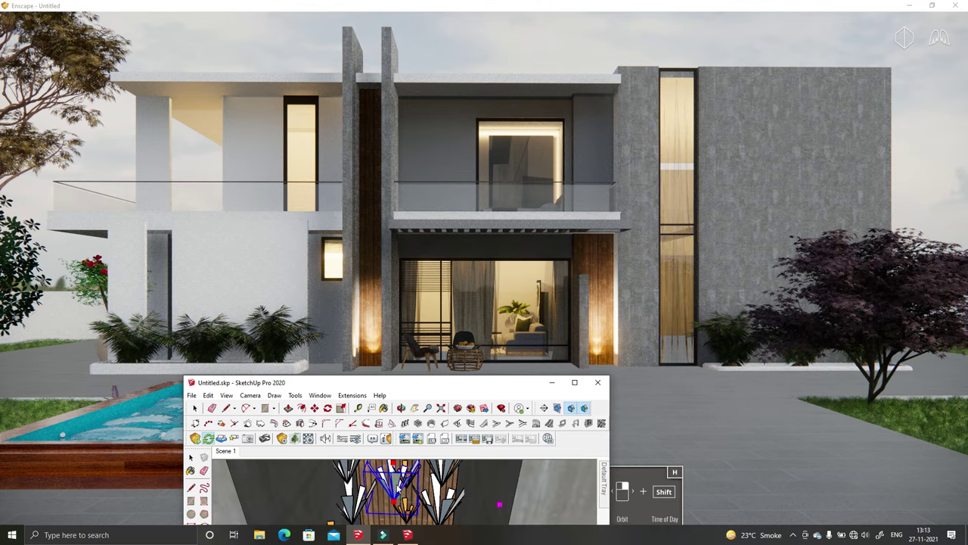
# Step: Set the trapezoid.ies spotlight's Luminous Intensity to about 1,269 cd
pyautogui.click(283, 438)
pyautogui.moveTo(225, 151)
pyautogui.mouseDown()
pyautogui.moveTo(209, 152)
pyautogui.moveTo(264, 151)
pyautogui.moveTo(191, 153)
pyautogui.mouseUp()
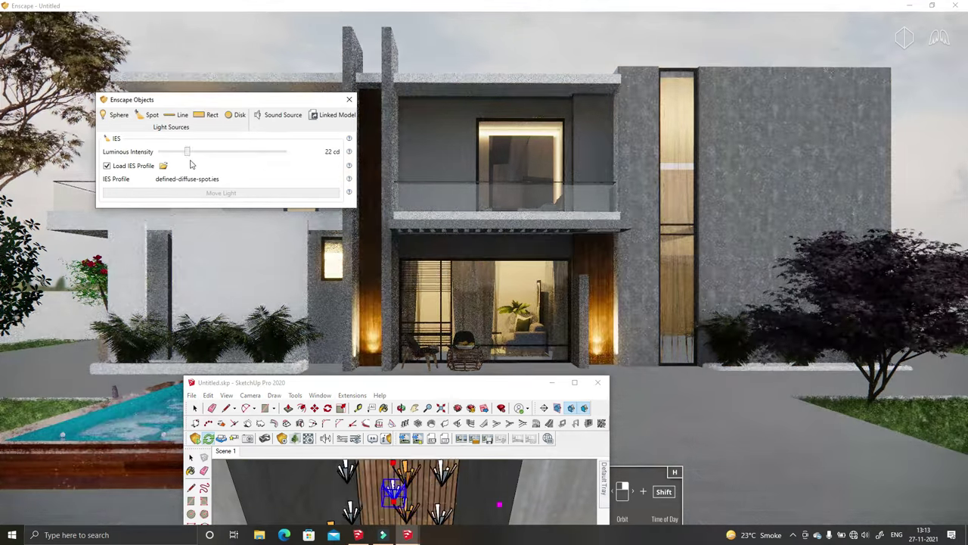
pyautogui.click(409, 474)
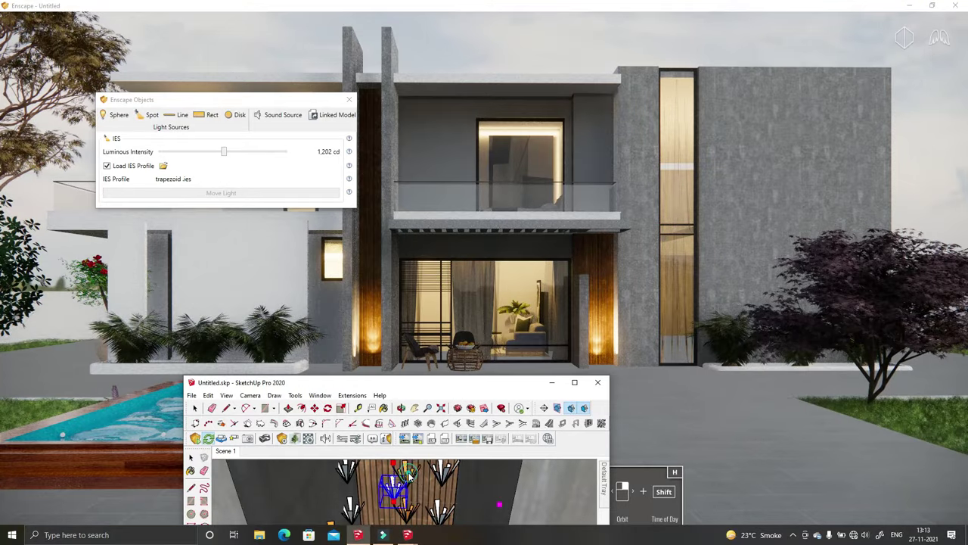
pyautogui.moveTo(224, 152); pyautogui.dragTo(218, 152)
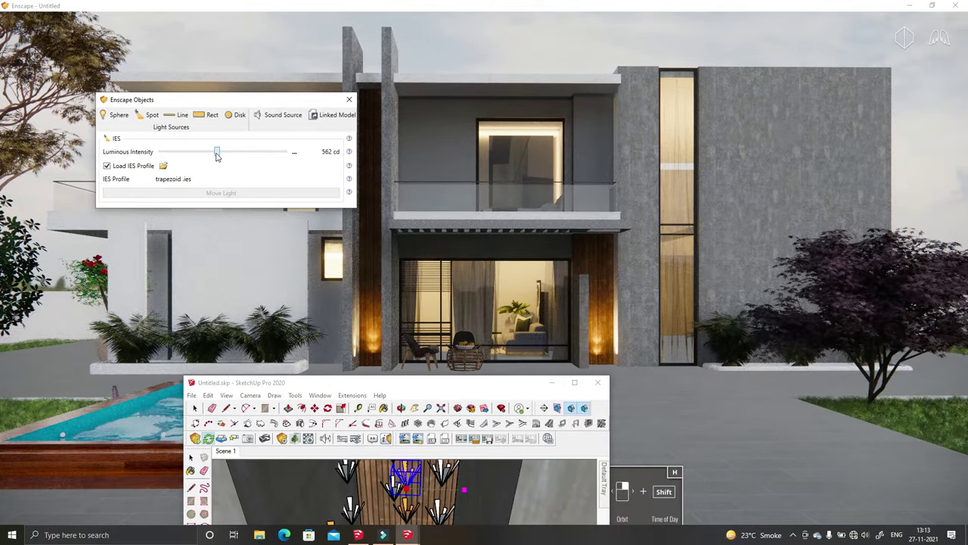
pyautogui.moveTo(265, 105); pyautogui.dragTo(669, 290)
pyautogui.moveTo(622, 336); pyautogui.dragTo(629, 337)
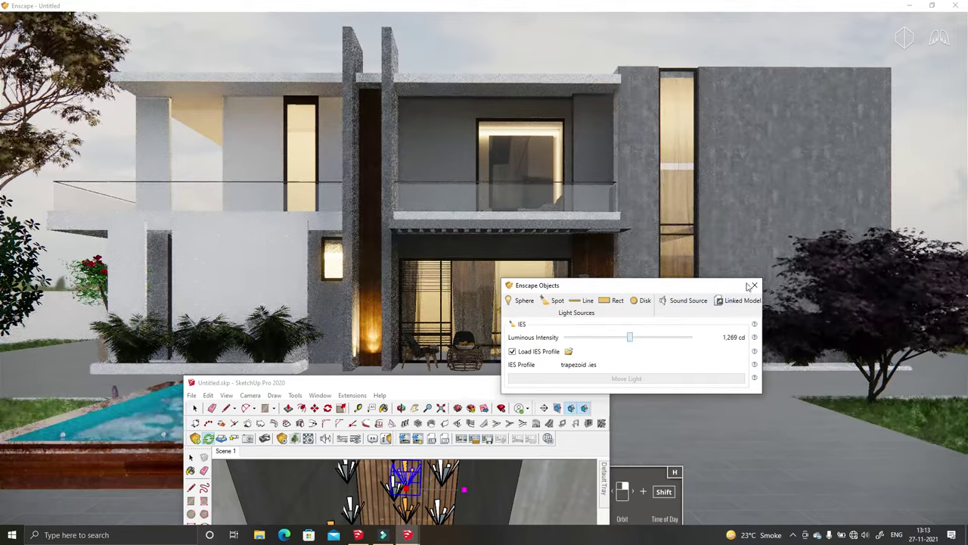
pyautogui.click(754, 284)
# Step: Reduce the defined-diffuse-spot.ies spotlight to about 74 cd
pyautogui.click(347, 471)
pyautogui.moveTo(206, 165); pyautogui.dragTo(214, 165)
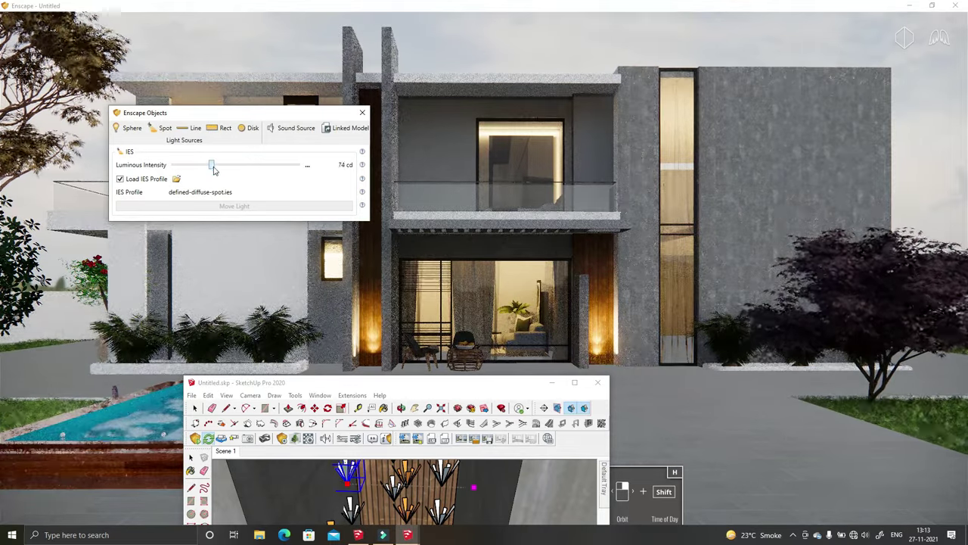
pyautogui.click(563, 383)
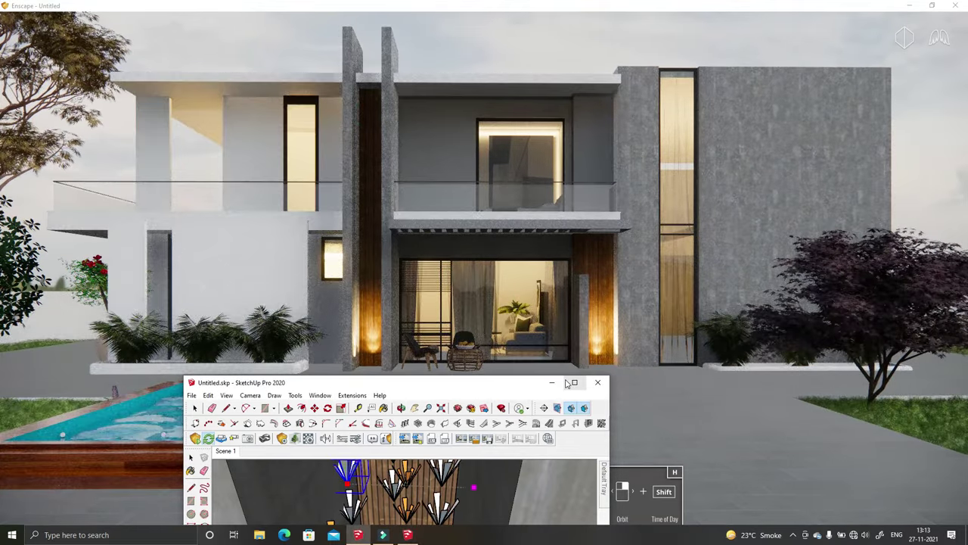
pyautogui.moveTo(409, 492); pyautogui.dragTo(356, 496, button='middle')
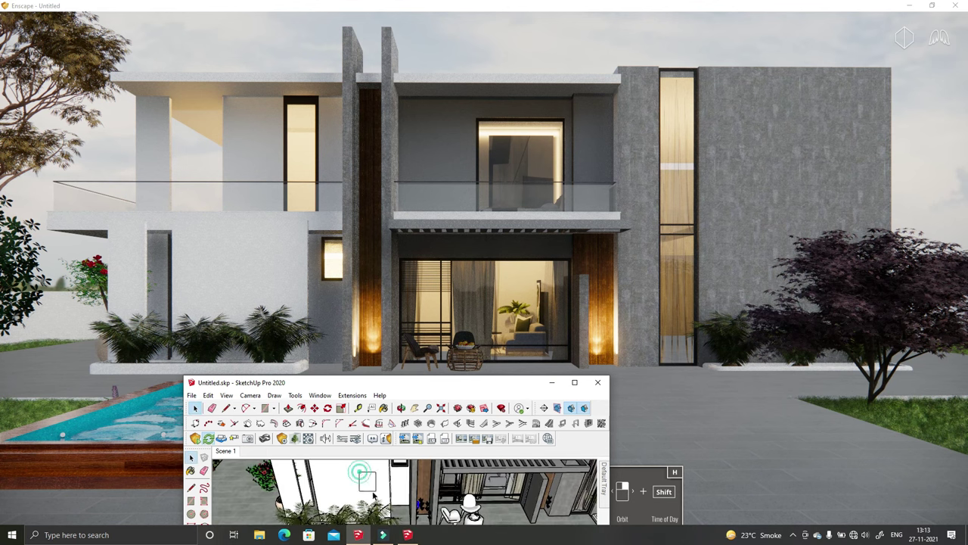
# Step: Orbit to the ceiling line light and start adjusting its luminous intensity
pyautogui.scroll(3, 356, 497)
pyautogui.scroll(3, 354, 496)
pyautogui.scroll(2, 352, 496)
pyautogui.scroll(3, 351, 495)
pyautogui.moveTo(351, 495); pyautogui.dragTo(345, 472, button='middle')
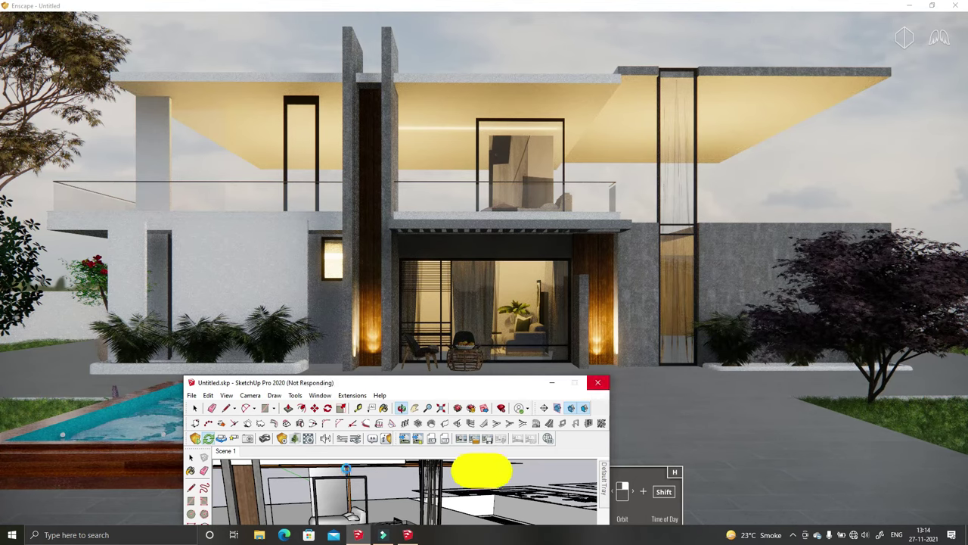
pyautogui.click(282, 438)
pyautogui.moveTo(270, 178); pyautogui.dragTo(250, 178)
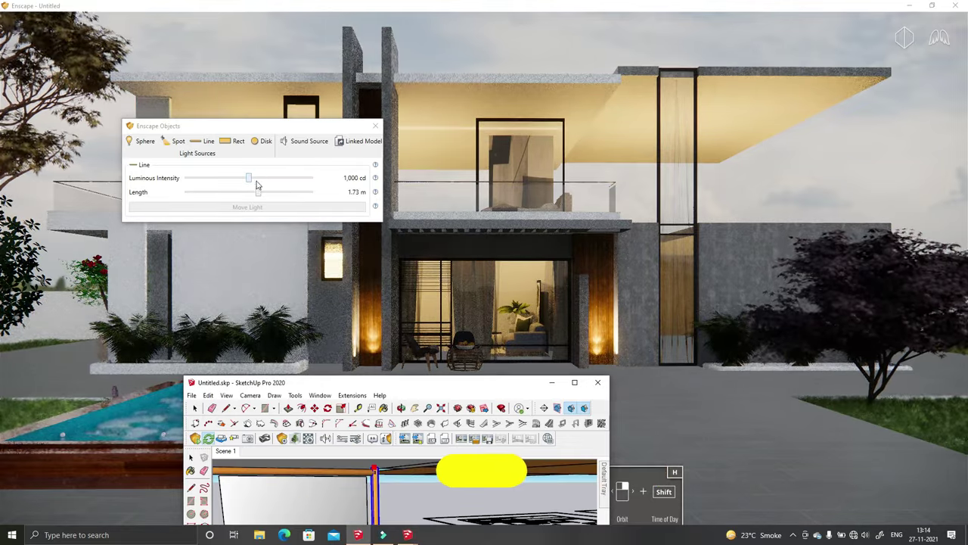
# Step: Unhide all geometry, set the line light to 1,818 cd, and restore SketchUp
pyautogui.click(226, 395)
pyautogui.moveTo(227, 291)
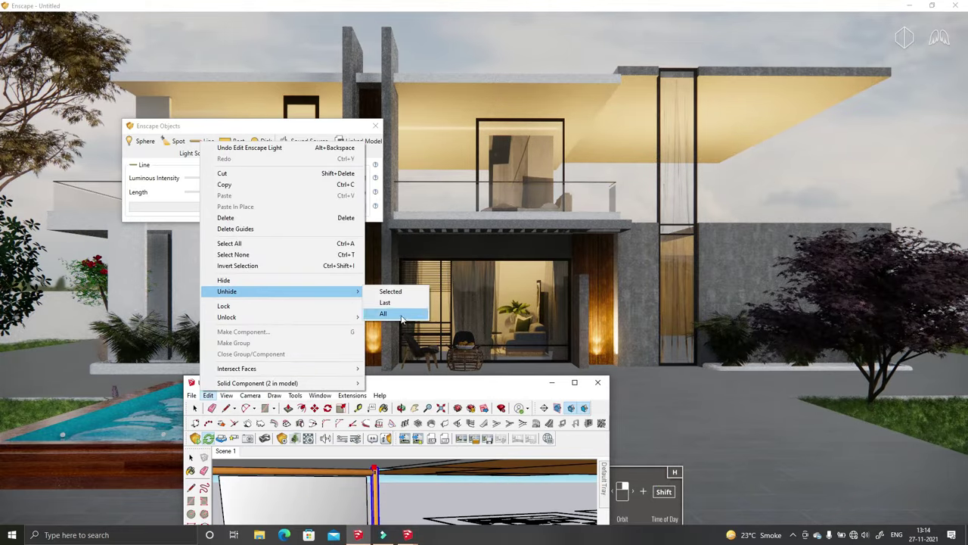
pyautogui.click(401, 315)
pyautogui.moveTo(245, 180); pyautogui.dragTo(257, 184)
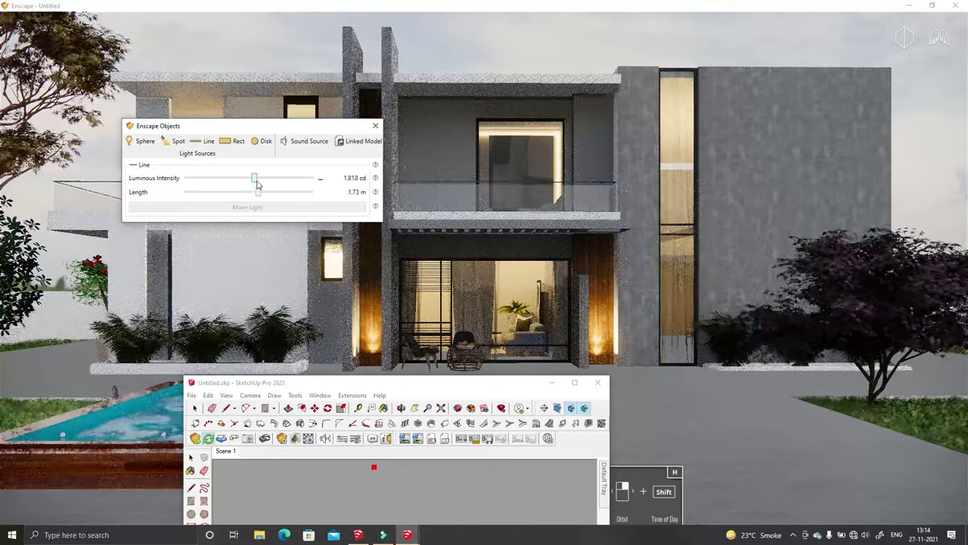
pyautogui.click(375, 125)
pyautogui.click(655, 407)
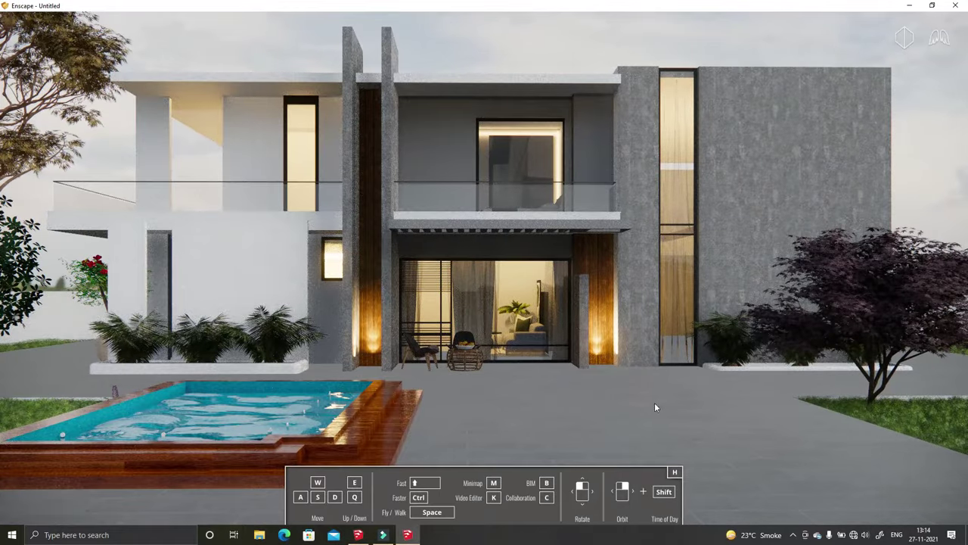
pyautogui.click(357, 535)
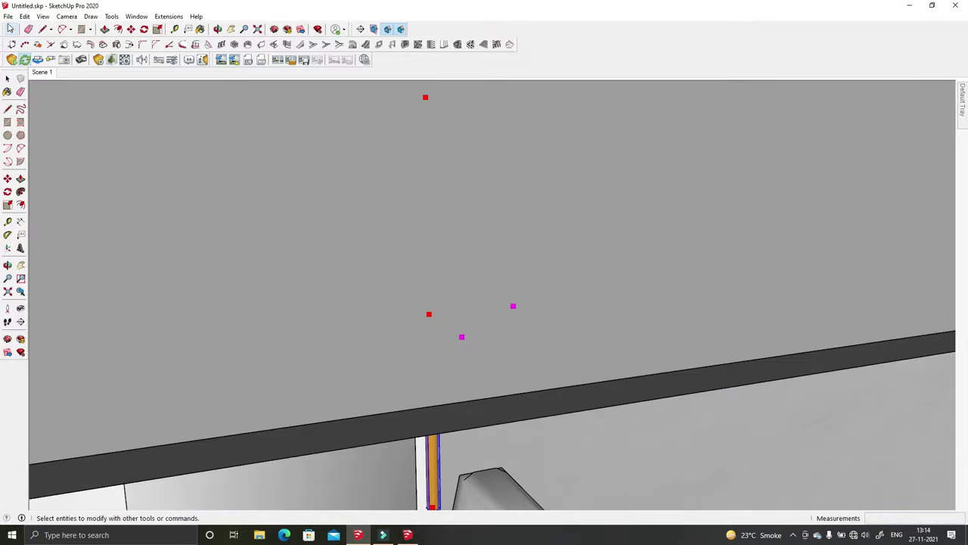
# Step: Zoom and orbit over the pool, then step out of the pool group
pyautogui.scroll(-3, 432, 332)
pyautogui.scroll(-3, 432, 332)
pyautogui.scroll(-3, 617, 151)
pyautogui.scroll(-3, 592, 227)
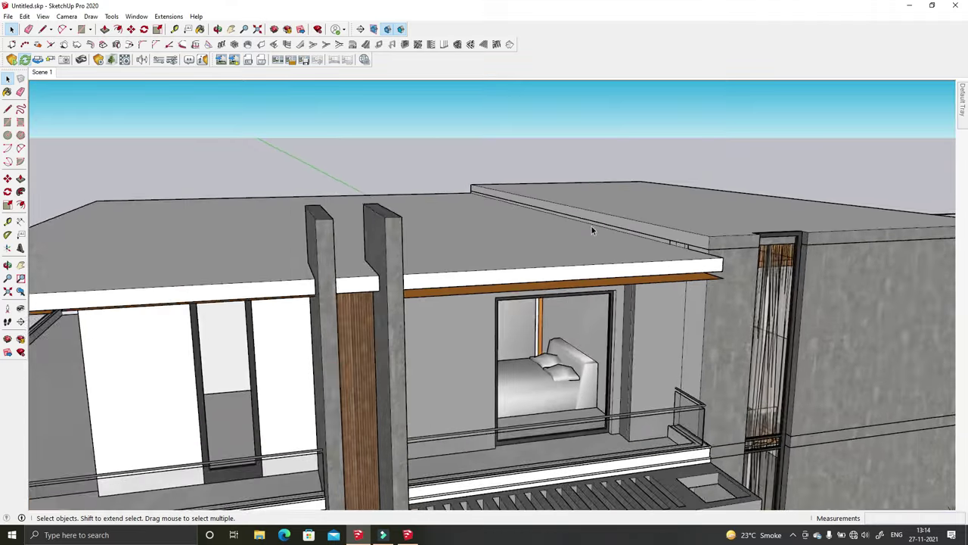
pyautogui.scroll(-5, 592, 226)
pyautogui.scroll(5, 430, 414)
pyautogui.click(476, 399)
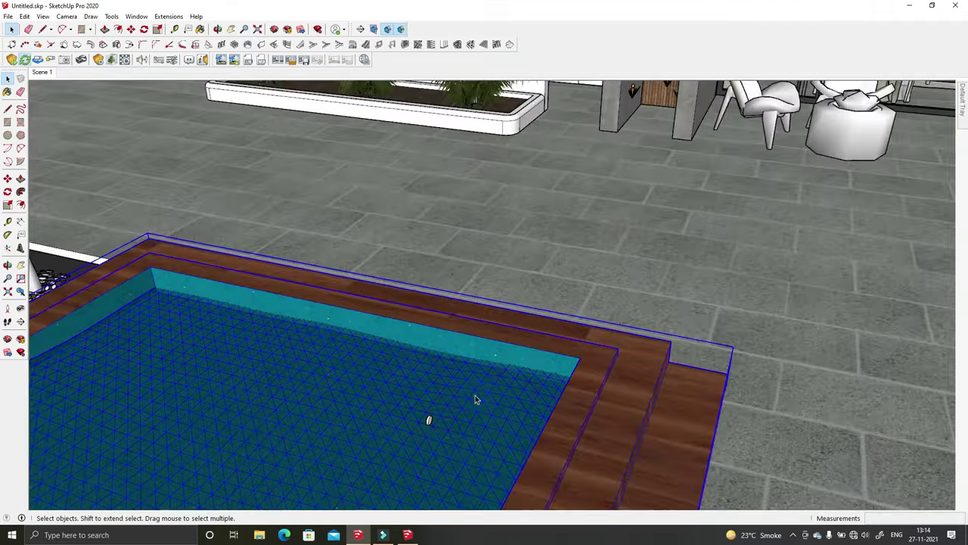
pyautogui.moveTo(475, 399); pyautogui.dragTo(475, 409, button='middle')
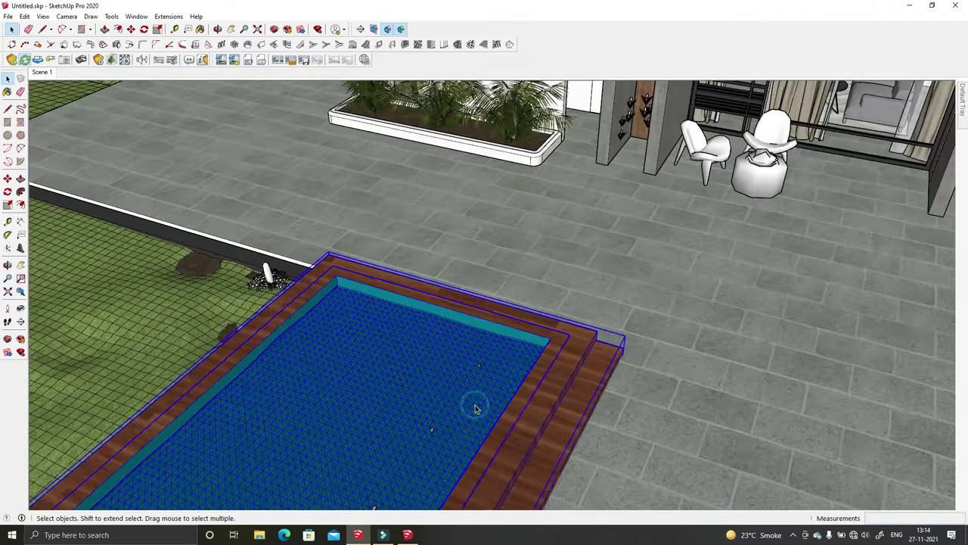
pyautogui.scroll(-3, 475, 408)
pyautogui.rightClick(472, 156)
pyautogui.moveTo(471, 156)
pyautogui.mouseDown(button='middle')
pyautogui.moveTo(541, 224)
pyautogui.moveTo(536, 342)
pyautogui.moveTo(601, 316)
pyautogui.mouseUp(button='middle')
pyautogui.click(445, 242)
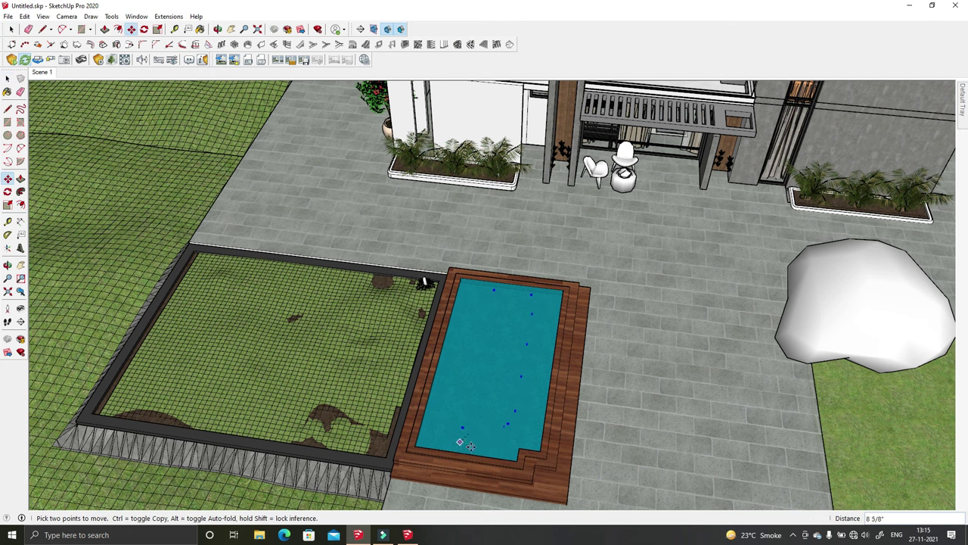
# Step: Open the pool group for editing and look down on the pool
pyautogui.scroll(3, 436, 403)
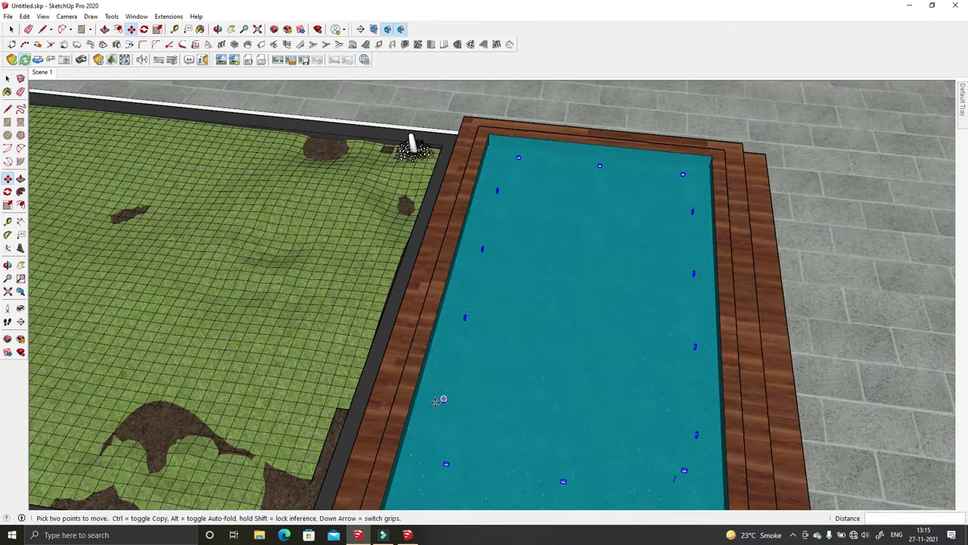
pyautogui.scroll(3, 434, 393)
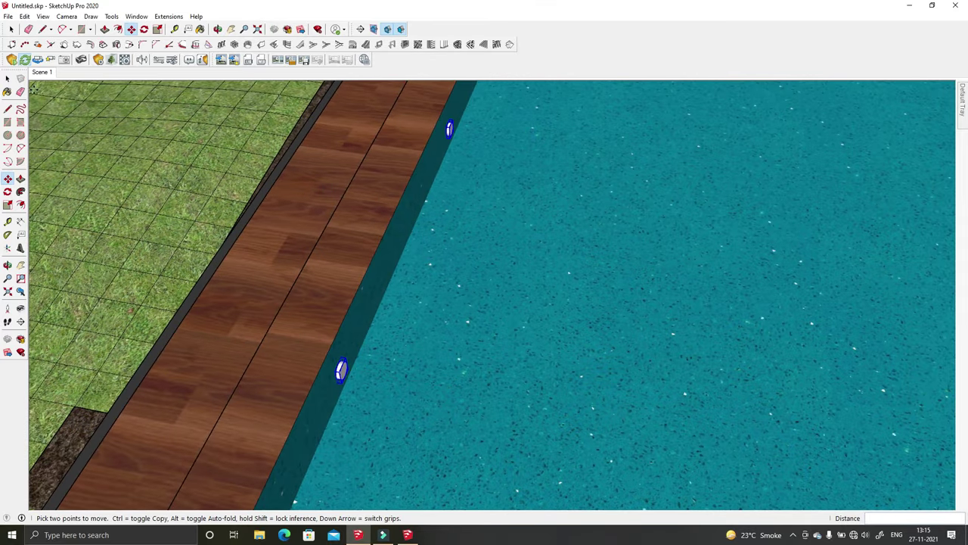
pyautogui.press('space')
pyautogui.scroll(-3, 476, 264)
pyautogui.scroll(-3, 530, 318)
pyautogui.scroll(2, 599, 363)
pyautogui.rightClick(603, 367)
pyautogui.click(604, 369)
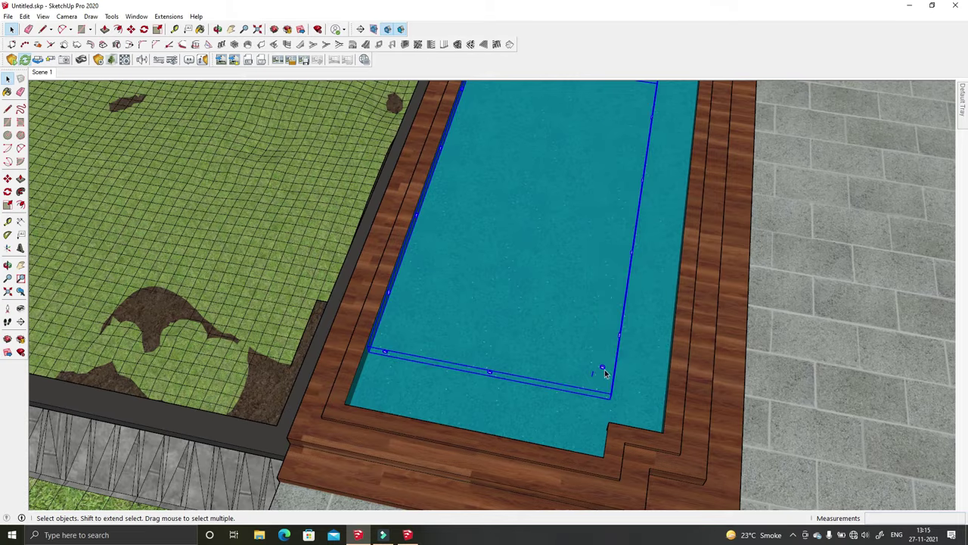
pyautogui.doubleClick(604, 369)
pyautogui.moveTo(604, 370); pyautogui.dragTo(593, 210, button='middle')
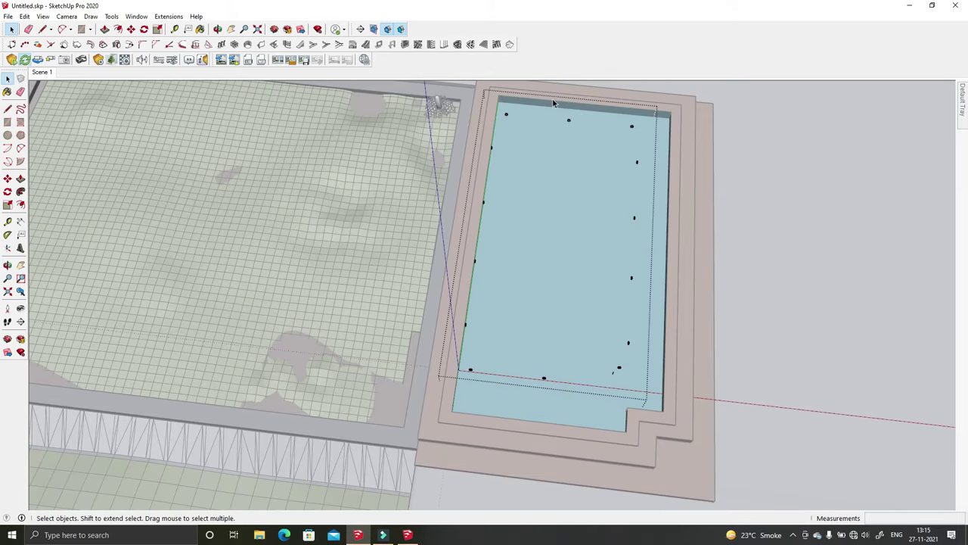
pyautogui.moveTo(557, 283); pyautogui.dragTo(653, 346, button='middle')
# Step: With Move, pick up a pool light fixture to reposition it on the wall
pyautogui.press('m')
pyautogui.scroll(1, 641, 314)
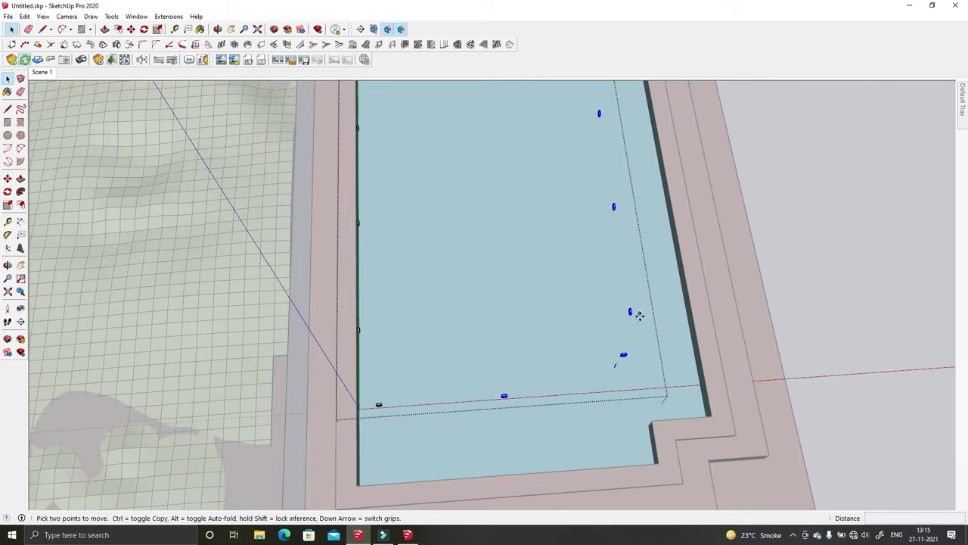
pyautogui.scroll(1, 629, 310)
pyautogui.scroll(2, 630, 310)
pyautogui.scroll(1, 630, 307)
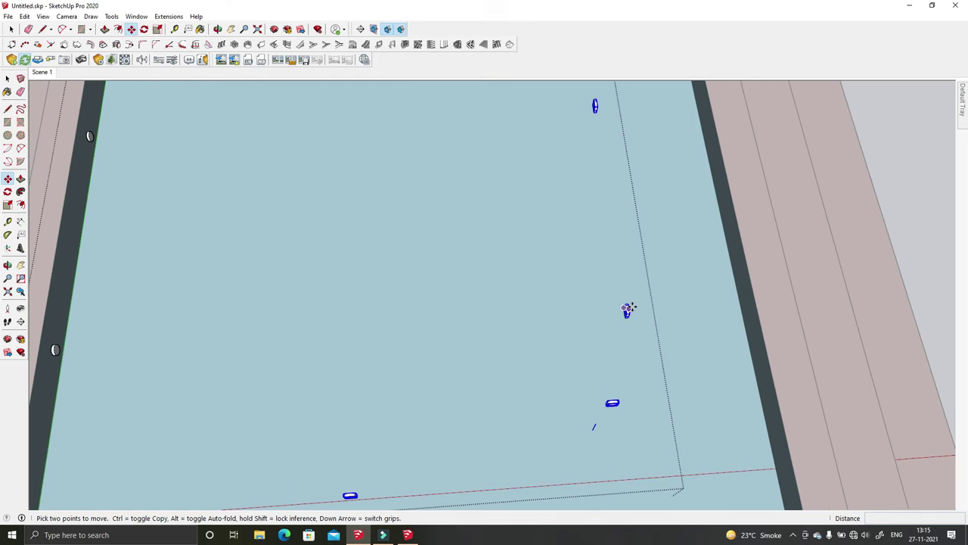
pyautogui.click(749, 302)
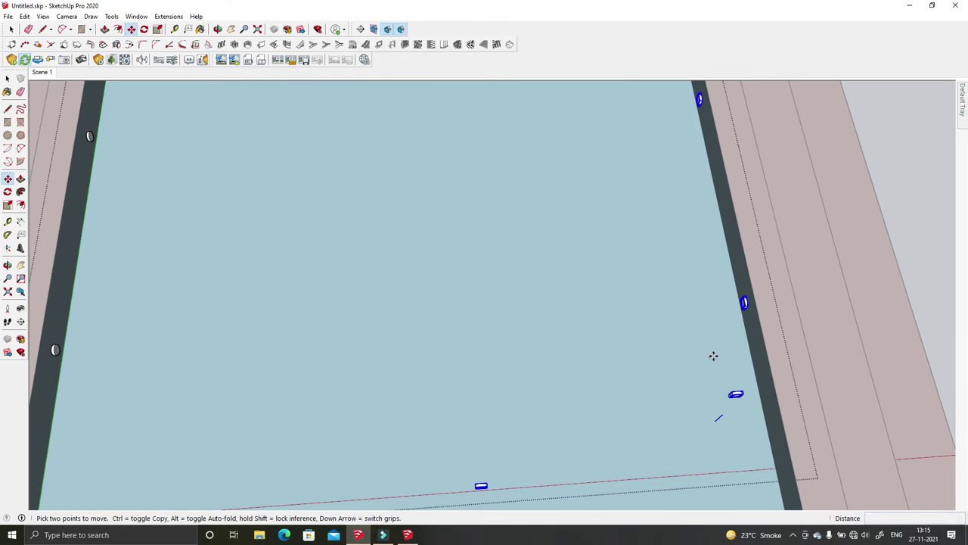
pyautogui.scroll(-2, 704, 356)
pyautogui.scroll(-1, 668, 393)
pyautogui.scroll(-1, 545, 346)
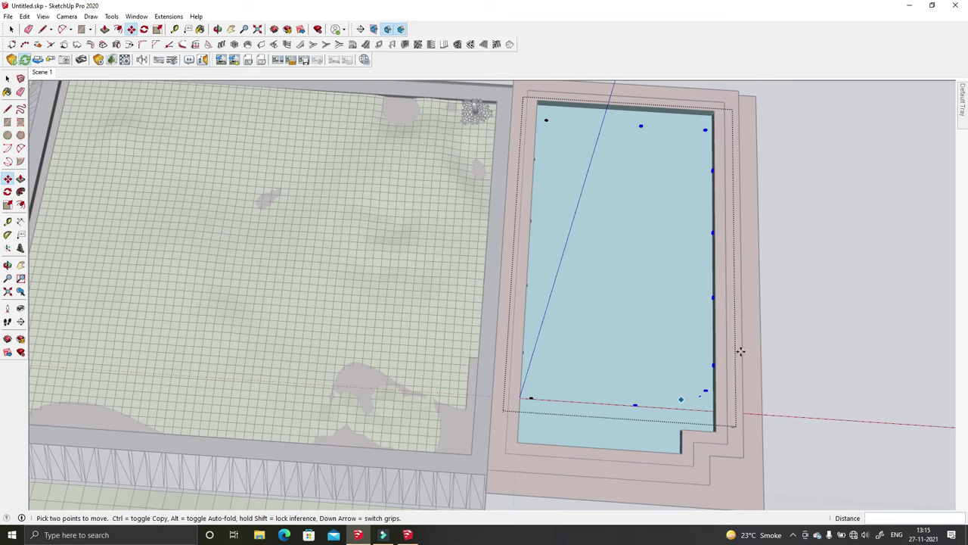
# Step: Reorient the view so the whole pool is seen from above
pyautogui.press('m')
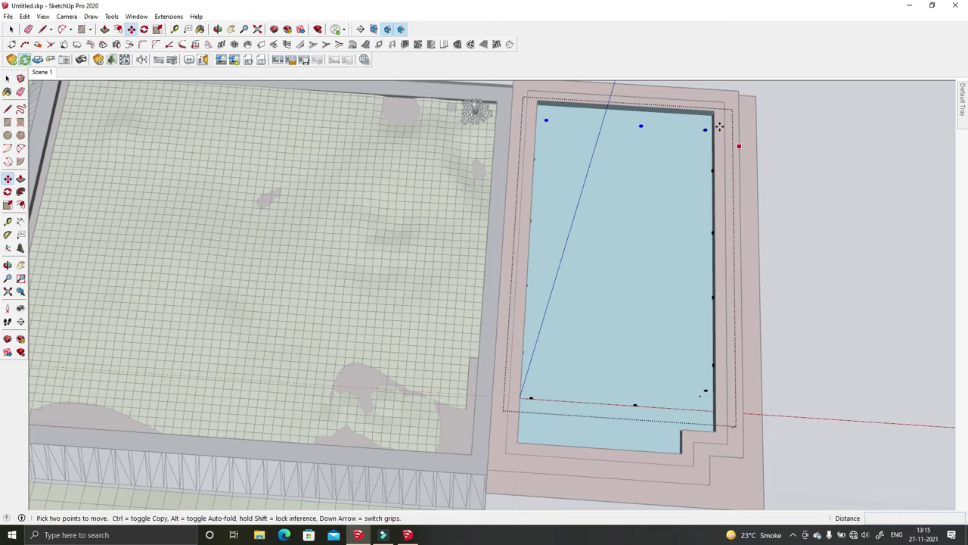
pyautogui.scroll(3, 738, 145)
pyautogui.scroll(1, 696, 136)
pyautogui.scroll(-3, 697, 130)
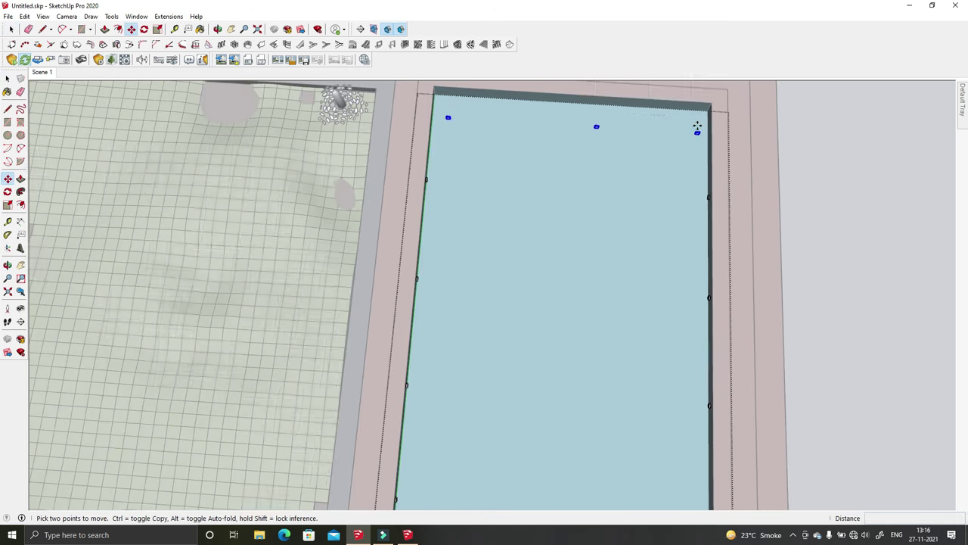
pyautogui.scroll(-2, 605, 189)
pyautogui.scroll(-1, 545, 280)
pyautogui.press('space')
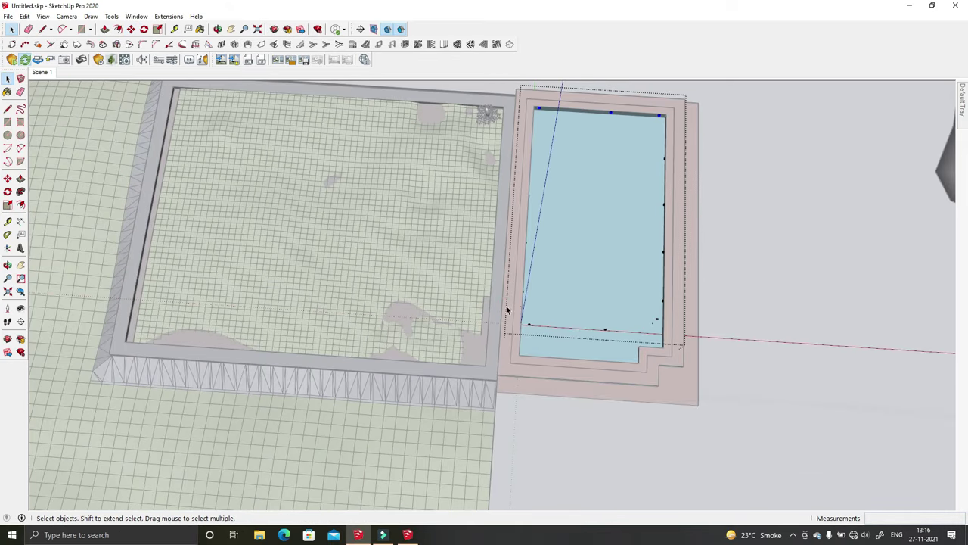
pyautogui.moveTo(689, 353); pyautogui.dragTo(381, 348, button='middle')
pyautogui.scroll(3, 386, 393)
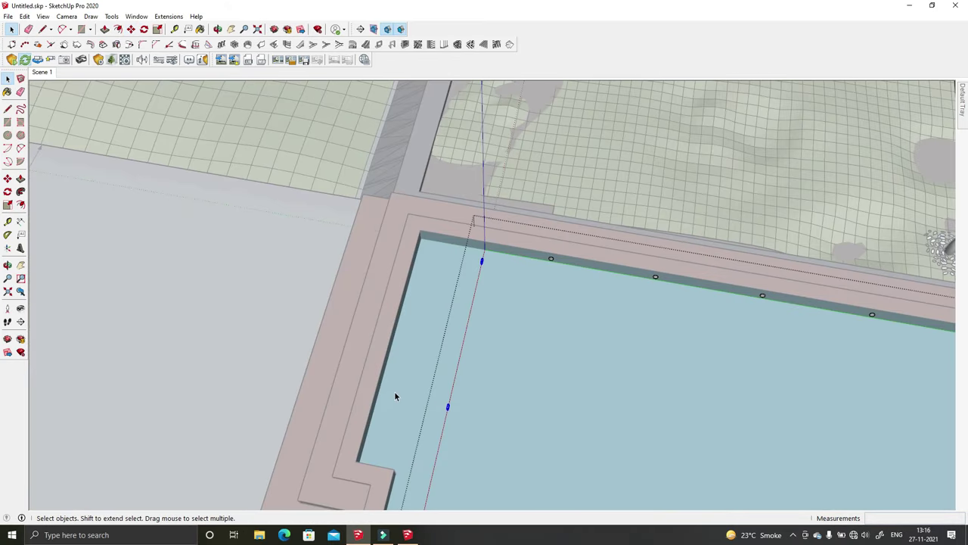
pyautogui.scroll(1, 448, 405)
pyautogui.scroll(1, 448, 405)
pyautogui.scroll(1, 452, 406)
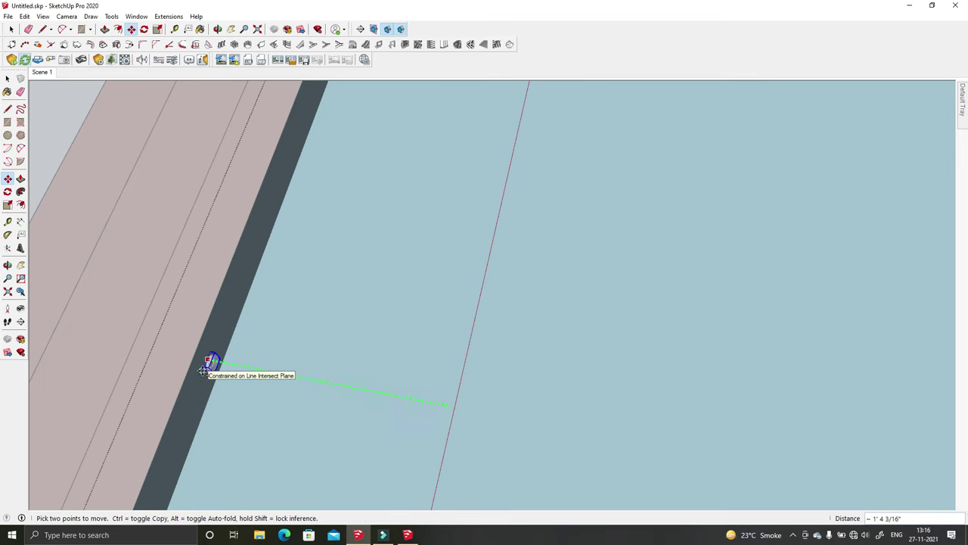
pyautogui.scroll(-3, 136, 307)
pyautogui.moveTo(119, 309); pyautogui.dragTo(852, 278, button='middle')
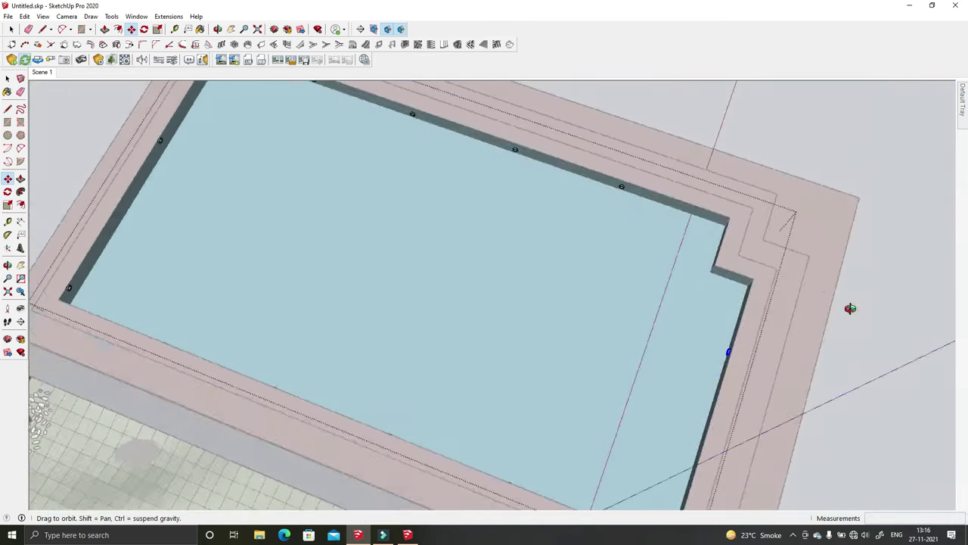
# Step: Orbit and zoom around the pool, turning it upright to locate the corner fixture
pyautogui.press('space')
pyautogui.scroll(1, 590, 115)
pyautogui.scroll(-2, 610, 210)
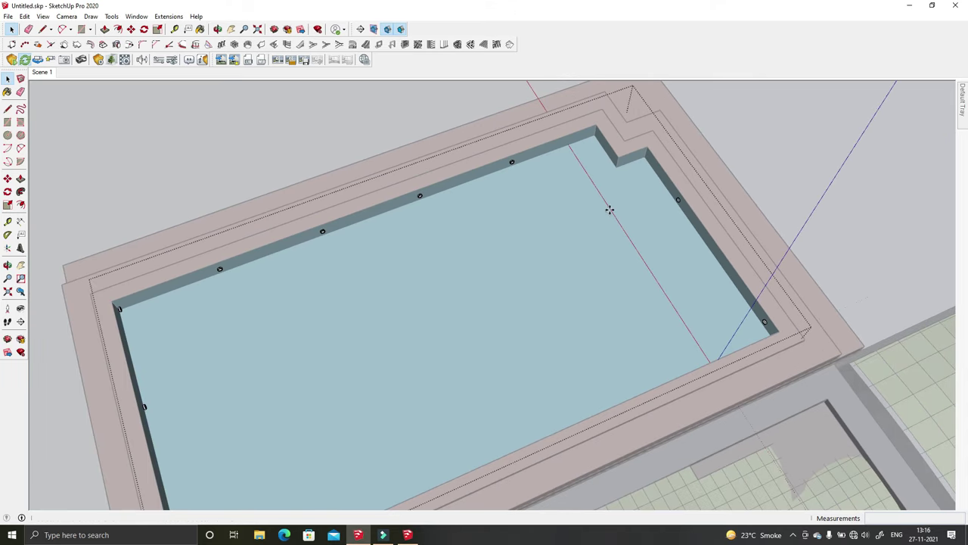
pyautogui.scroll(2, 563, 156)
pyautogui.scroll(1, 566, 158)
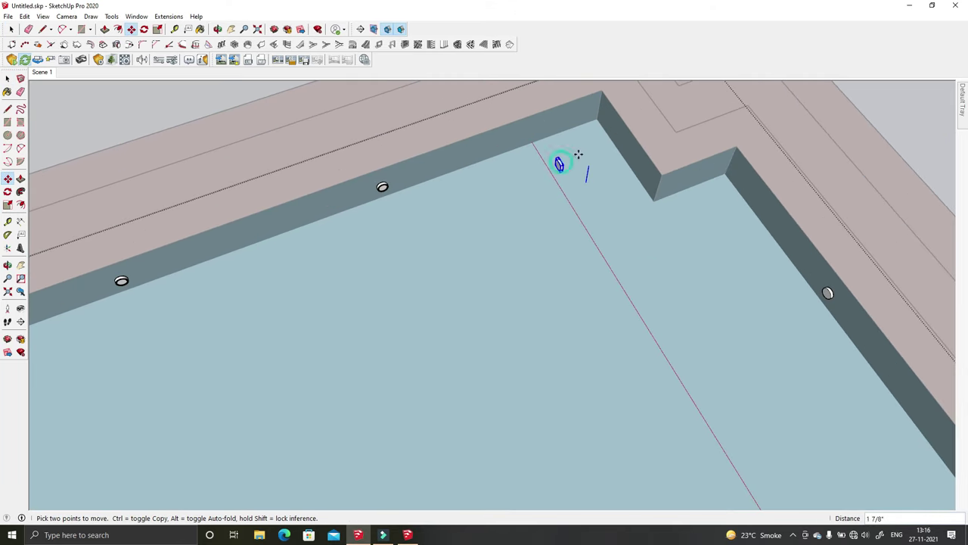
pyautogui.scroll(2, 616, 145)
pyautogui.scroll(1, 634, 138)
pyautogui.scroll(1, 634, 137)
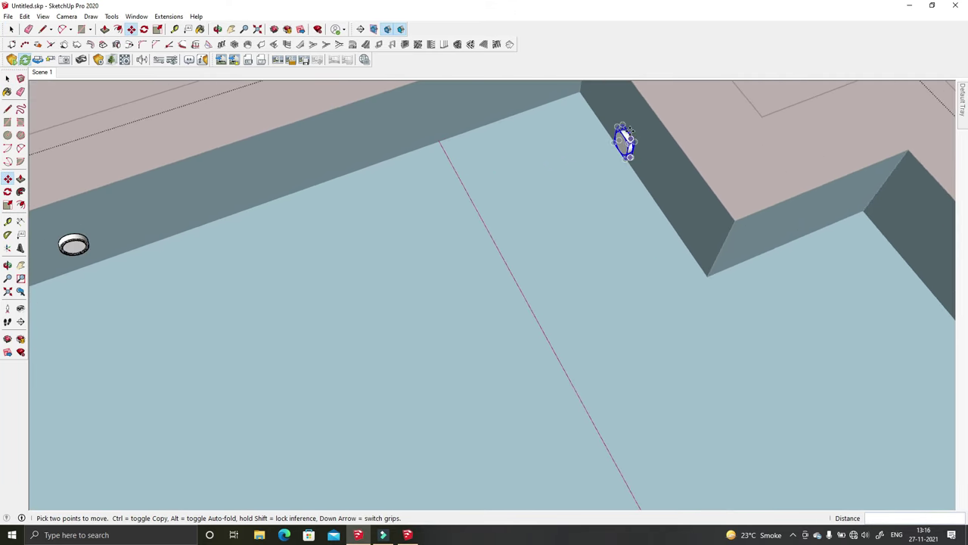
pyautogui.press('space')
pyautogui.scroll(-3, 590, 190)
pyautogui.scroll(-3, 546, 246)
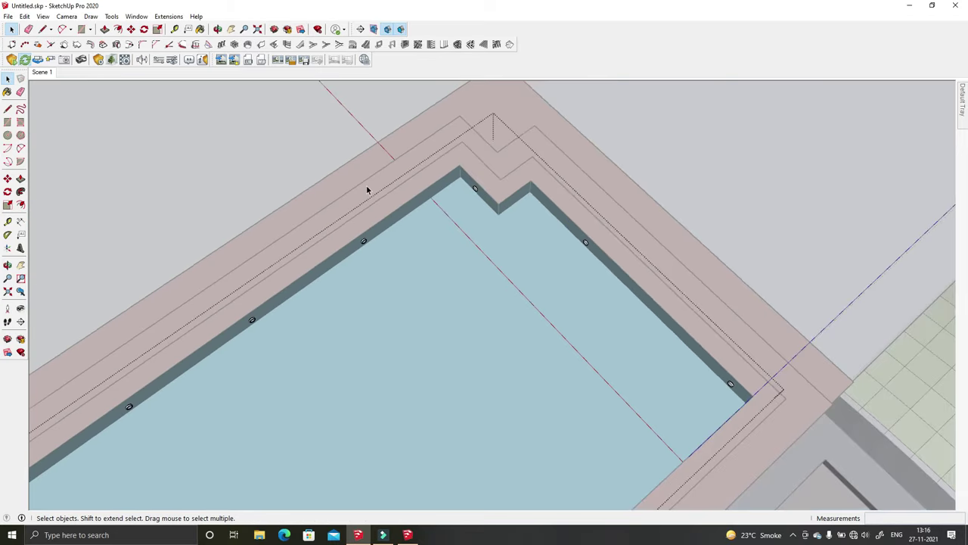
pyautogui.scroll(-3, 368, 190)
pyautogui.moveTo(499, 209)
pyautogui.mouseDown(button='middle')
pyautogui.moveTo(702, 178)
pyautogui.moveTo(385, 428)
pyautogui.mouseUp(button='middle')
pyautogui.scroll(2, 391, 428)
pyautogui.scroll(3, 254, 347)
pyautogui.scroll(2, 255, 342)
pyautogui.press('m')
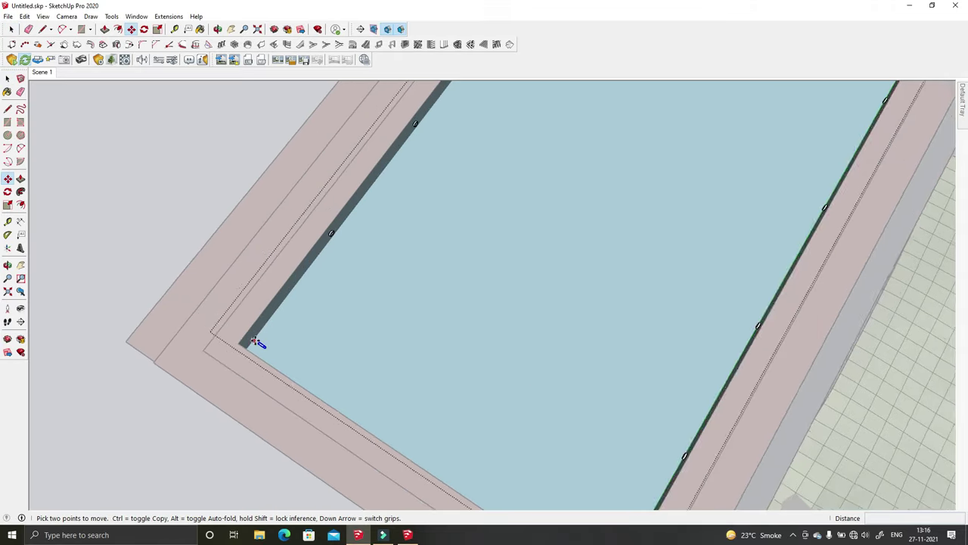
pyautogui.scroll(2, 257, 343)
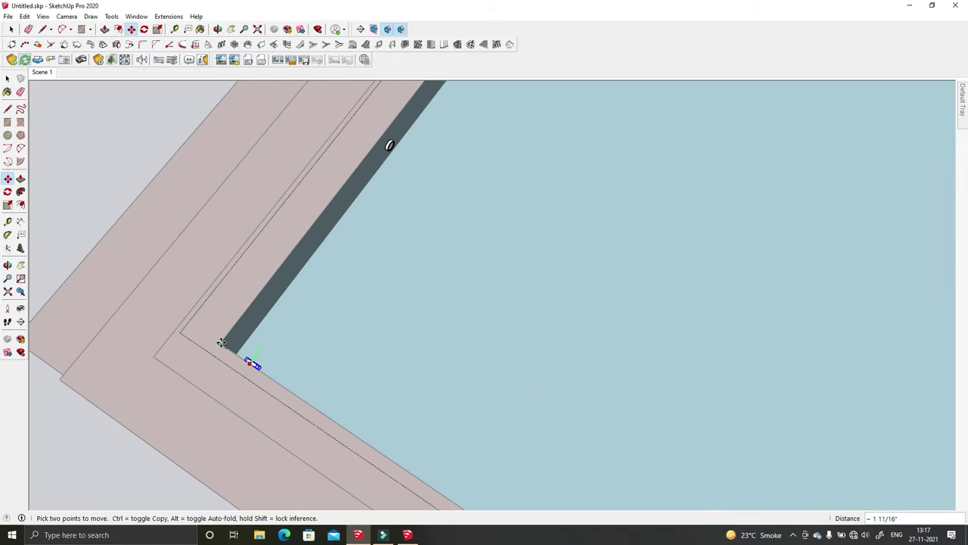
pyautogui.scroll(-2, 221, 343)
pyautogui.moveTo(190, 330); pyautogui.dragTo(359, 341, button='middle')
pyautogui.press('space')
# Step: Place the light fixture in the pool's far inner corner, just below the coping
pyautogui.moveTo(496, 409); pyautogui.dragTo(569, 468)
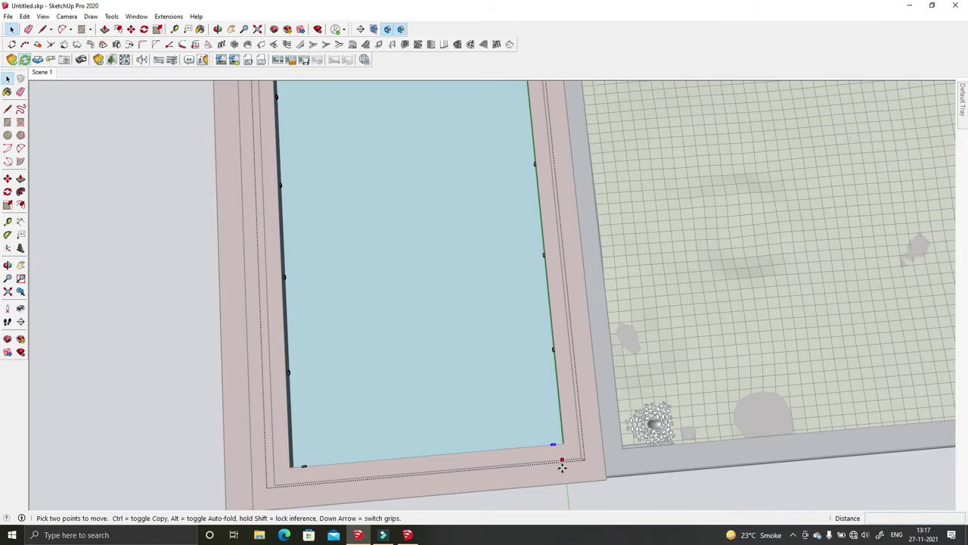
pyautogui.press('space')
pyautogui.moveTo(431, 453)
pyautogui.mouseDown(button='middle')
pyautogui.moveTo(603, 380)
pyautogui.moveTo(535, 305)
pyautogui.moveTo(486, 143)
pyautogui.mouseUp(button='middle')
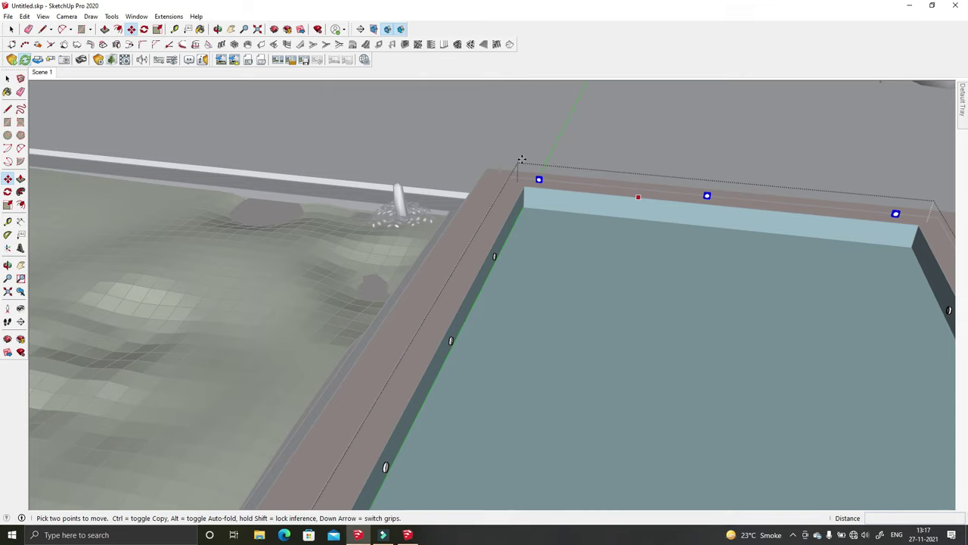
pyautogui.scroll(2, 519, 189)
pyautogui.scroll(2, 518, 227)
pyautogui.click(520, 286)
pyautogui.press('space')
pyautogui.moveTo(520, 280)
pyautogui.mouseDown(button='middle')
pyautogui.moveTo(493, 294)
pyautogui.moveTo(489, 282)
pyautogui.mouseUp(button='middle')
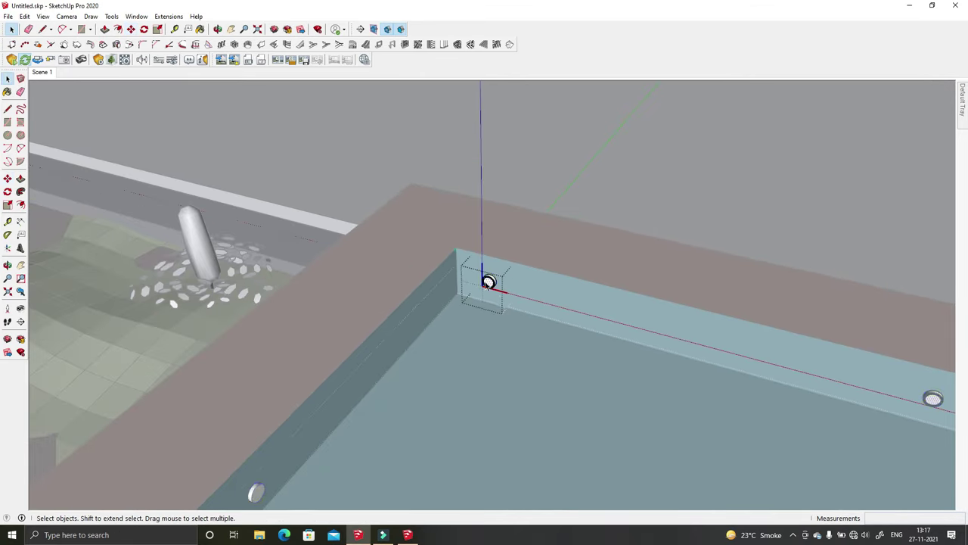
# Step: Add an Enscape Spot light at the pool wall corner, aimed at the corner fixture
pyautogui.scroll(3, 497, 287)
pyautogui.click(98, 61)
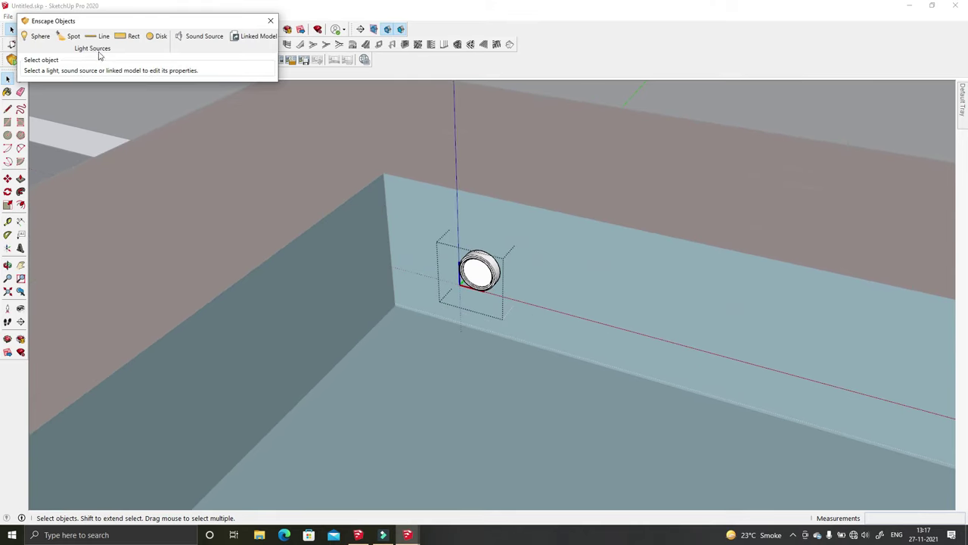
pyautogui.click(76, 38)
pyautogui.click(384, 173)
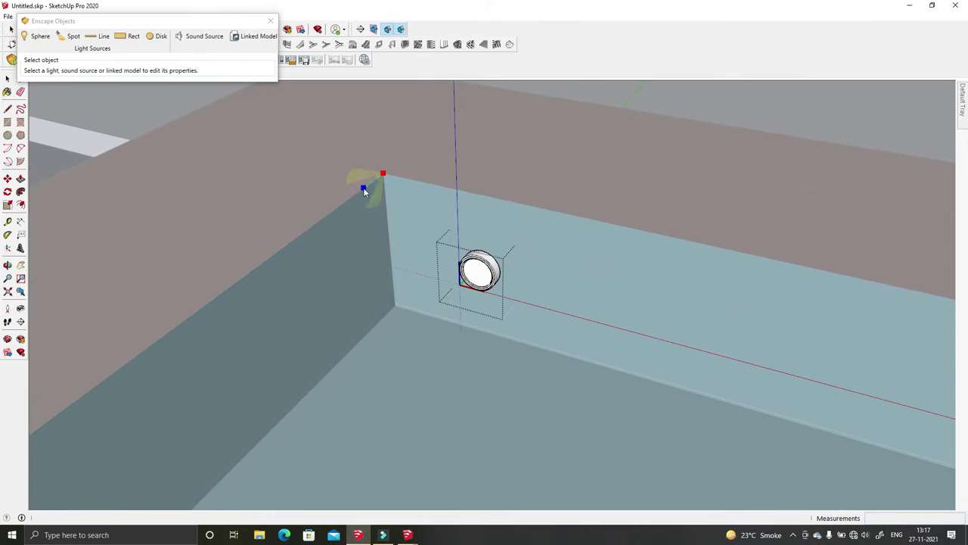
pyautogui.click(339, 206)
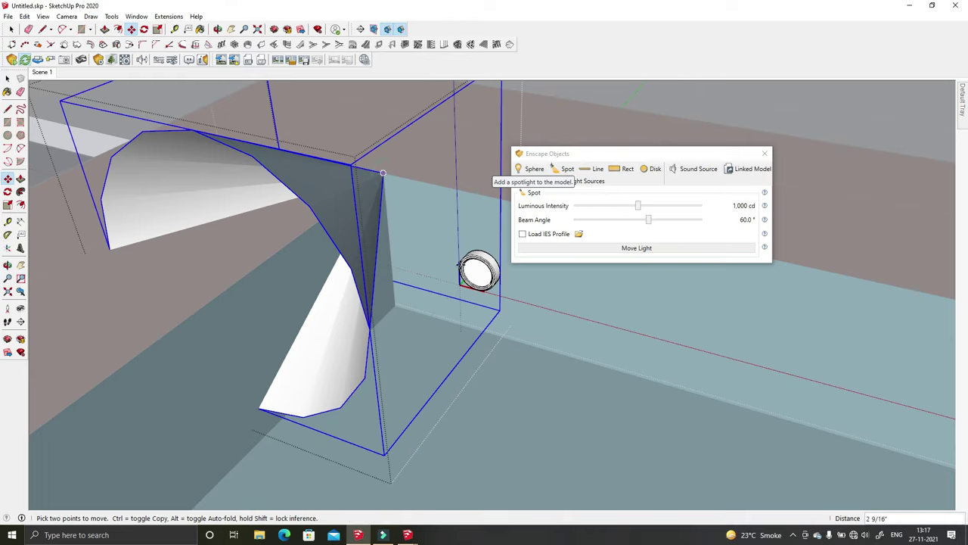
pyautogui.scroll(3, 460, 264)
pyautogui.scroll(2, 466, 257)
pyautogui.scroll(2, 465, 246)
pyautogui.scroll(1, 466, 234)
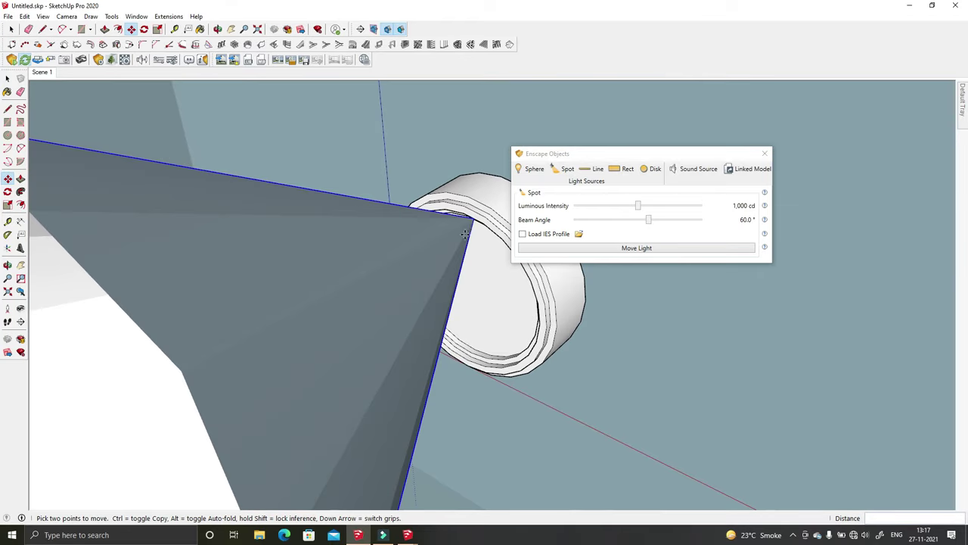
pyautogui.moveTo(476, 249)
pyautogui.mouseDown(button='middle')
pyautogui.moveTo(477, 281)
pyautogui.moveTo(345, 249)
pyautogui.mouseUp(button='middle')
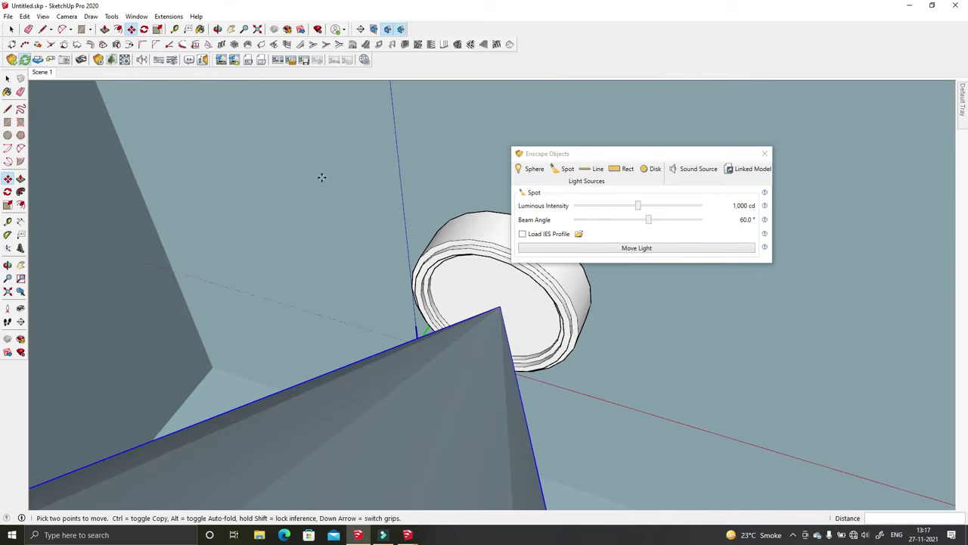
pyautogui.scroll(-5, 321, 177)
pyautogui.scroll(-3, 361, 207)
pyautogui.moveTo(368, 180)
pyautogui.mouseDown(button='middle')
pyautogui.moveTo(404, 205)
pyautogui.moveTo(378, 185)
pyautogui.moveTo(391, 174)
pyautogui.mouseUp(button='middle')
pyautogui.scroll(-5, 378, 186)
pyautogui.press('space')
# Step: Flip the edge spotlights along the green direction so they face the pool
pyautogui.click(260, 113)
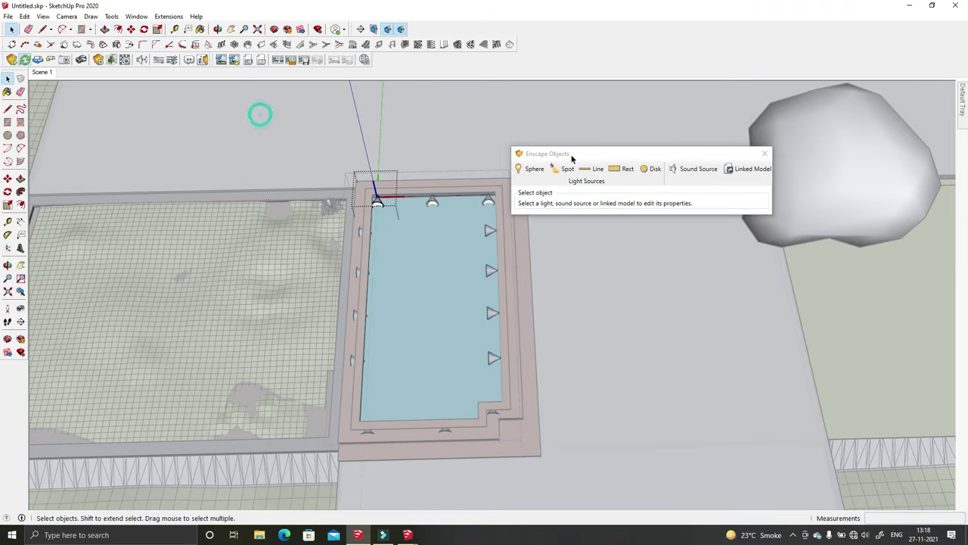
pyautogui.click(764, 153)
pyautogui.click(406, 174)
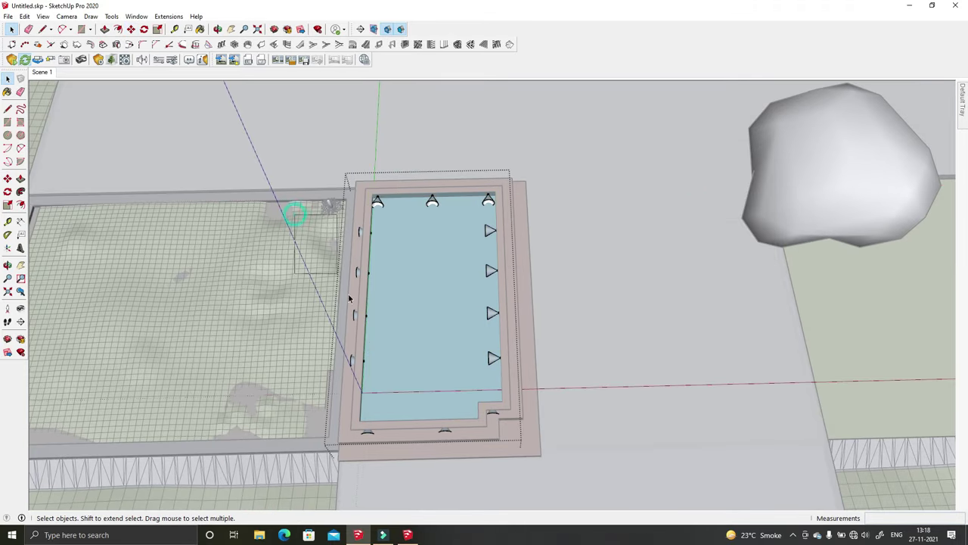
pyautogui.rightClick(354, 365)
pyautogui.click(494, 274)
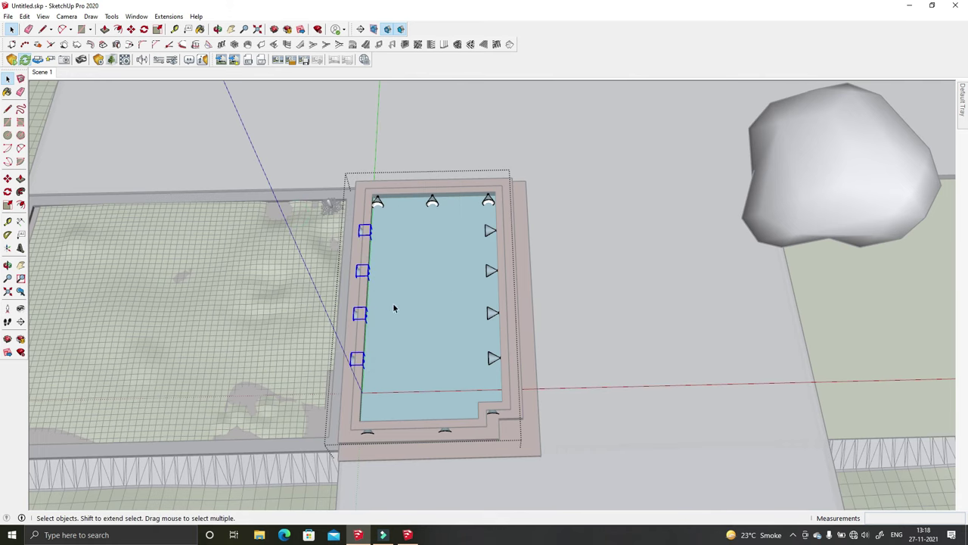
pyautogui.rightClick(357, 269)
pyautogui.click(478, 418)
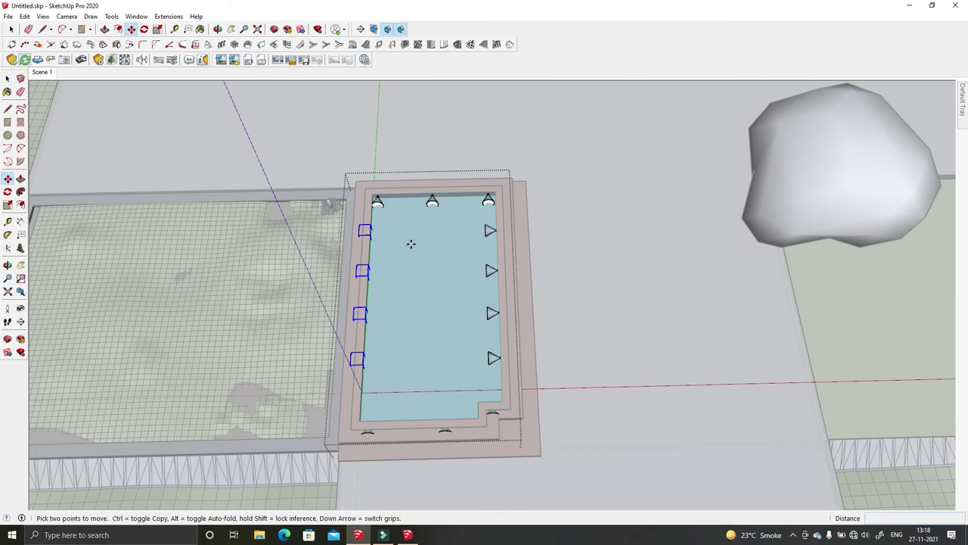
# Step: Flip the bottom-edge spotlights along green too, then select the inner-corner spotlight
pyautogui.scroll(2, 411, 243)
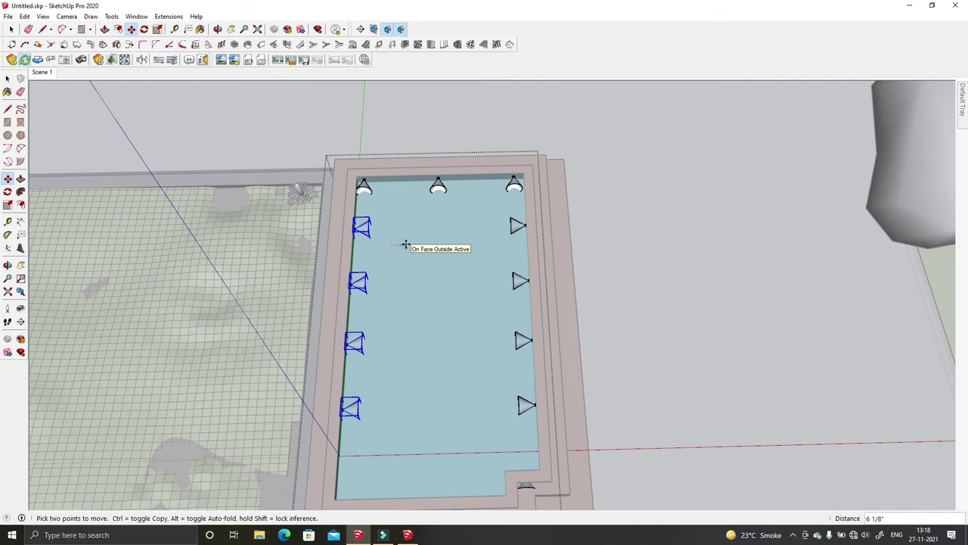
pyautogui.scroll(-2, 405, 244)
pyautogui.scroll(1, 364, 196)
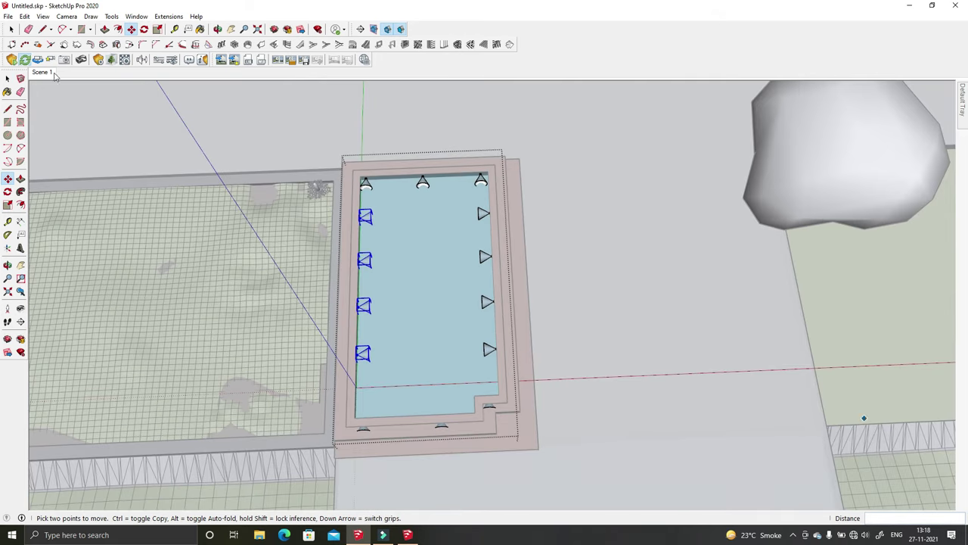
pyautogui.rightClick(488, 407)
pyautogui.click(620, 304)
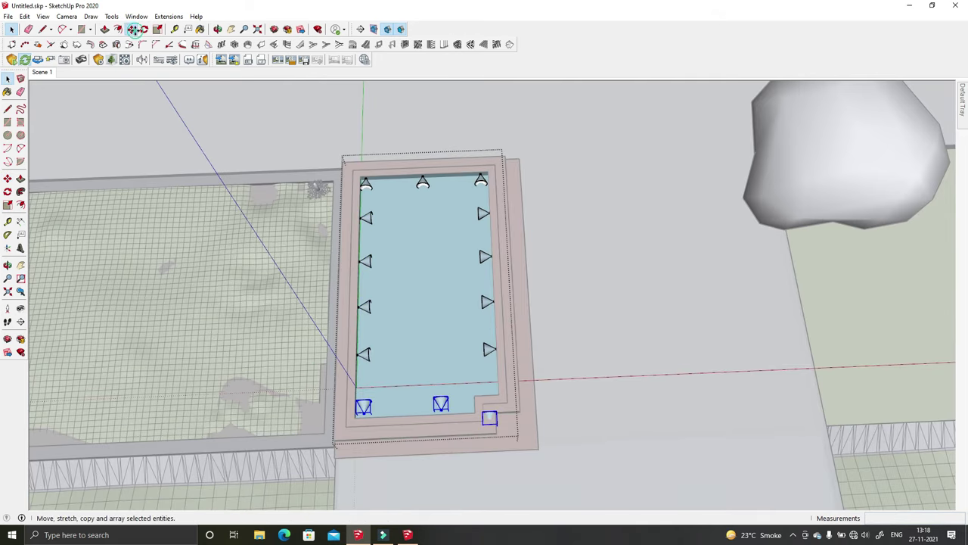
pyautogui.click(133, 29)
pyautogui.moveTo(454, 417); pyautogui.dragTo(512, 277, button='middle')
pyautogui.scroll(3, 408, 295)
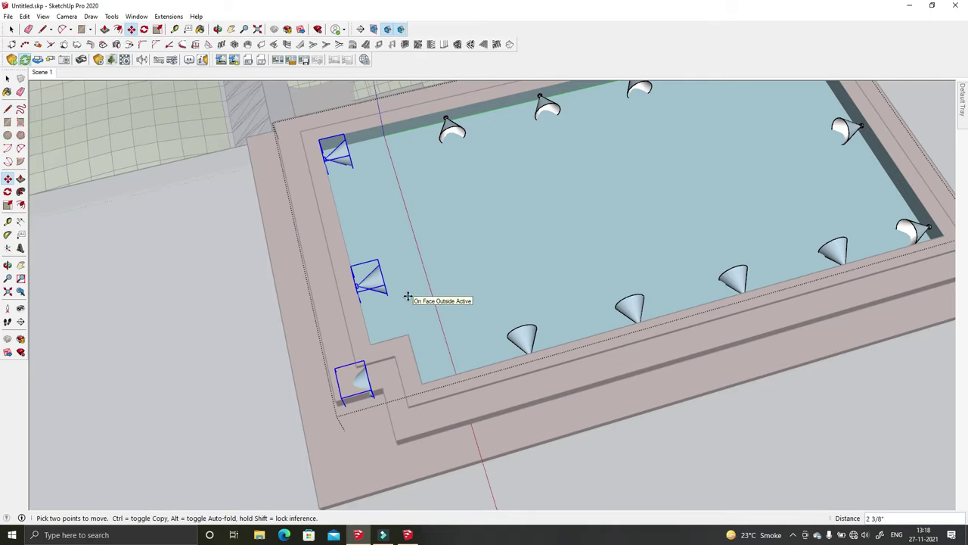
pyautogui.click(11, 28)
pyautogui.moveTo(310, 349); pyautogui.dragTo(461, 479)
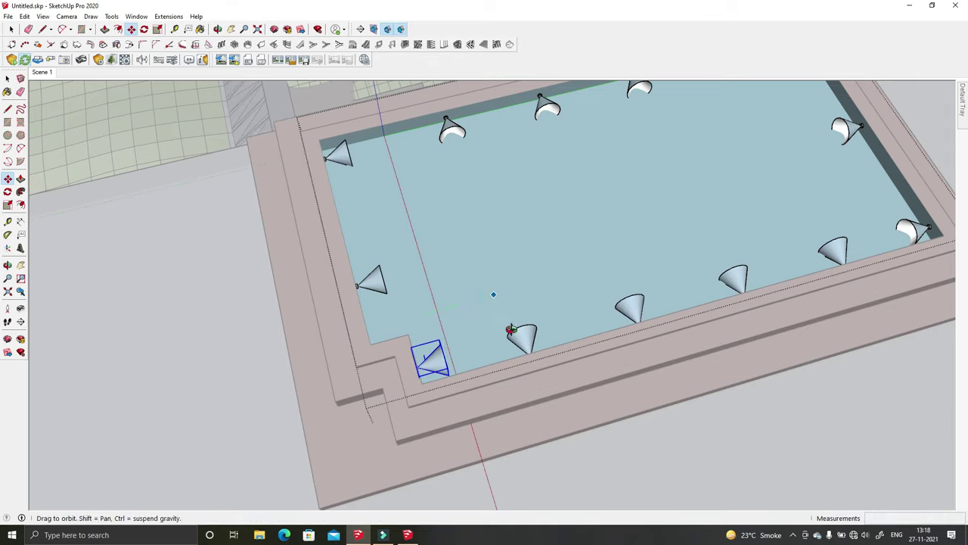
# Step: Explode the pool group so the spotlights become individual objects
pyautogui.moveTo(511, 331); pyautogui.dragTo(426, 326, button='middle')
pyautogui.scroll(5, 426, 326)
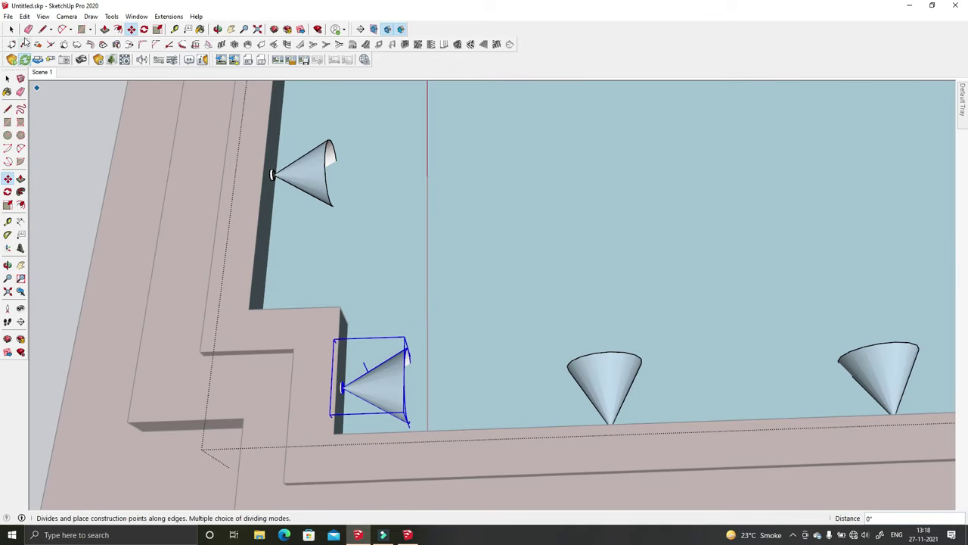
pyautogui.scroll(-3, 460, 364)
pyautogui.scroll(-5, 460, 364)
pyautogui.moveTo(495, 162)
pyautogui.mouseDown(button='middle')
pyautogui.moveTo(503, 130)
pyautogui.moveTo(752, 316)
pyautogui.mouseUp(button='middle')
pyautogui.press('space')
pyautogui.scroll(-3, 381, 320)
pyautogui.moveTo(380, 320); pyautogui.dragTo(655, 245, button='middle')
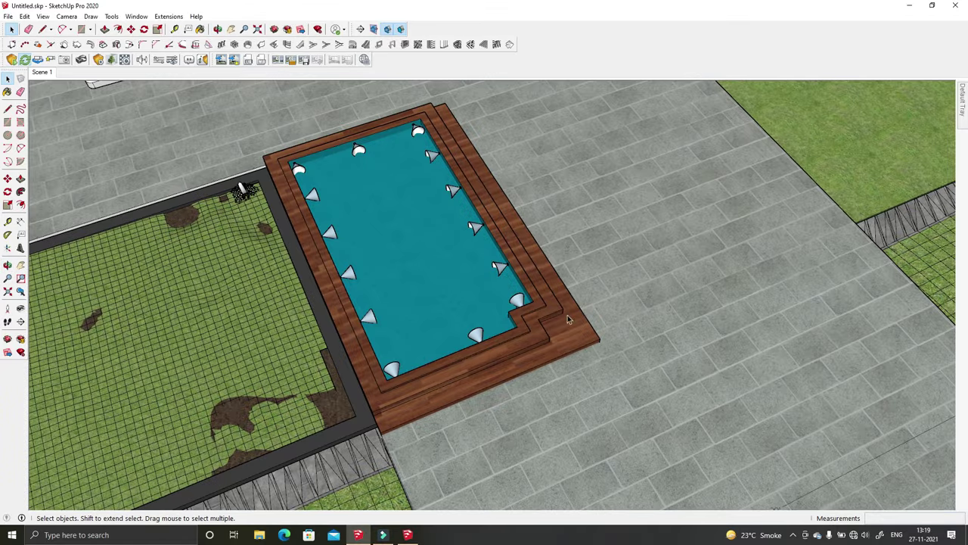
pyautogui.click(500, 270)
pyautogui.rightClick(499, 270)
pyautogui.click(532, 350)
# Step: Show the Enscape spot-light settings beside the render and narrow the beam to 24.0° at 1,000 cd
pyautogui.scroll(5, 503, 272)
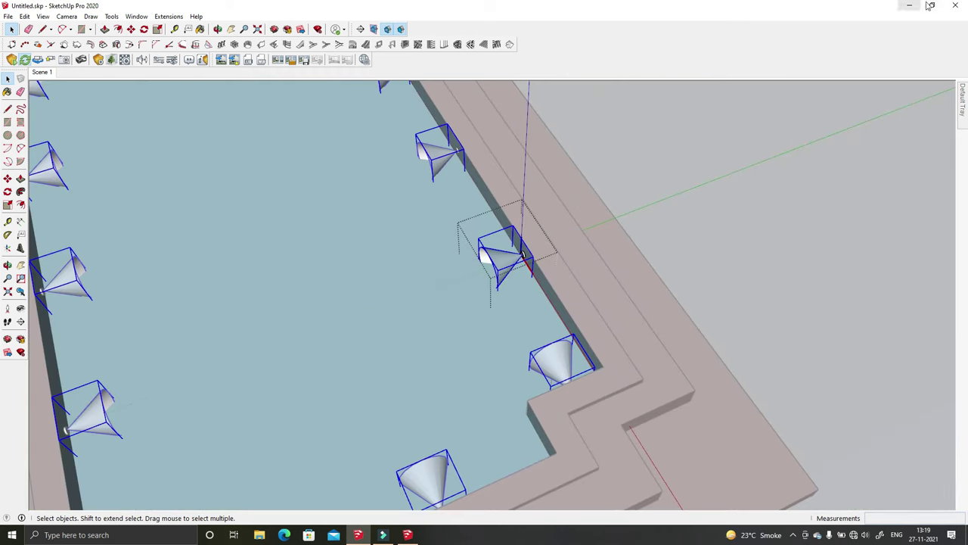
pyautogui.click(931, 5)
pyautogui.moveTo(378, 381); pyautogui.dragTo(630, 240)
pyautogui.click(865, 265)
pyautogui.moveTo(76, 31); pyautogui.dragTo(634, 107)
pyautogui.moveTo(732, 176); pyautogui.dragTo(660, 175)
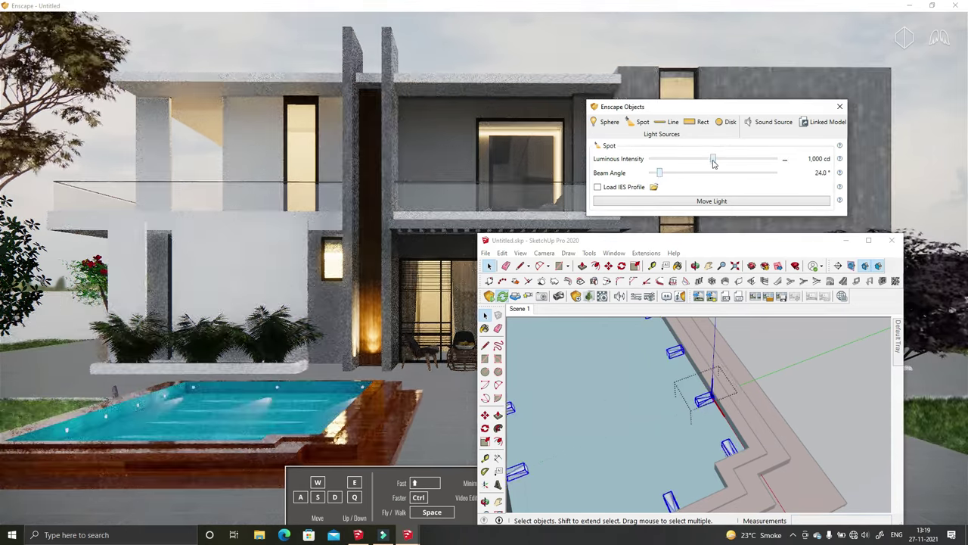
# Step: Set the pool spotlights to a 20.1° beam angle and 7,071 cd luminous intensity
pyautogui.moveTo(713, 161); pyautogui.dragTo(725, 163)
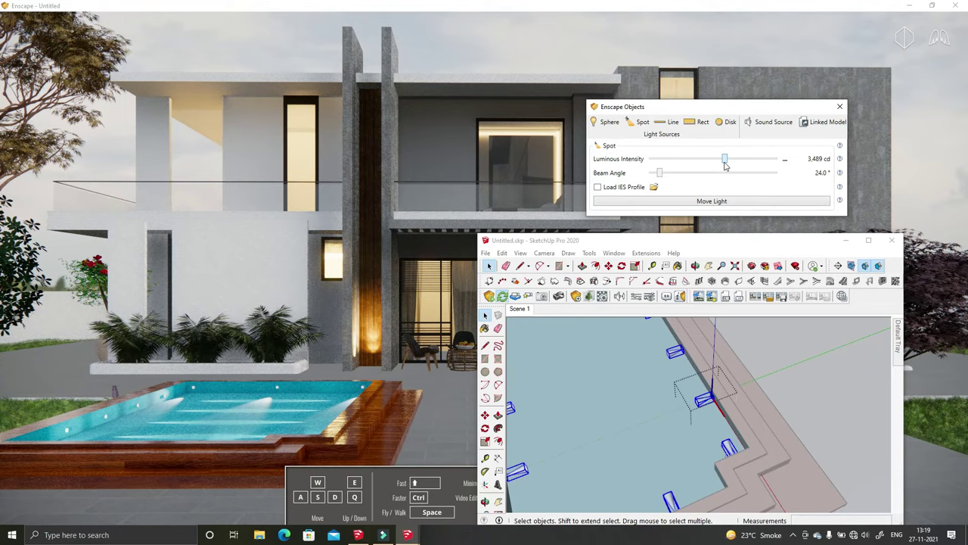
pyautogui.moveTo(659, 174); pyautogui.dragTo(666, 182)
pyautogui.moveTo(665, 181); pyautogui.dragTo(660, 182)
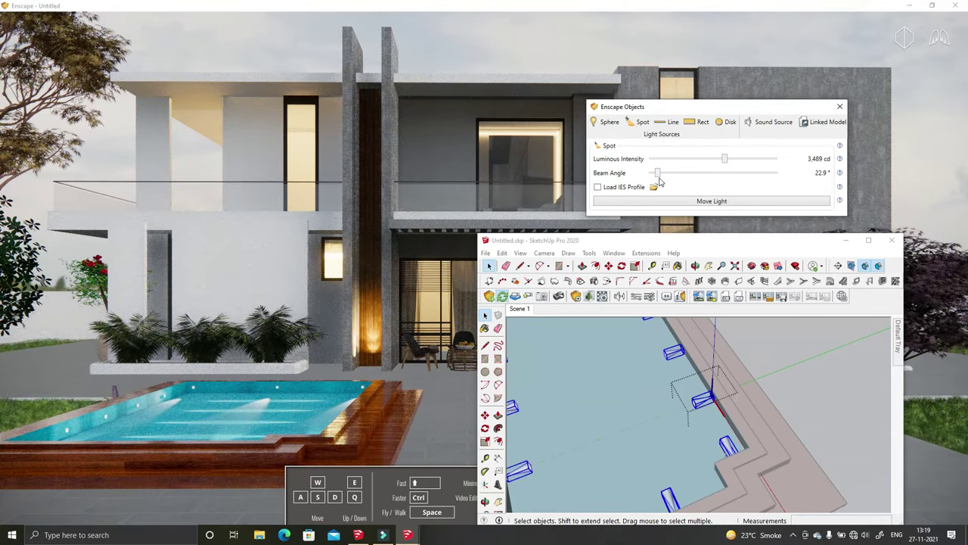
pyautogui.moveTo(656, 176); pyautogui.dragTo(652, 179)
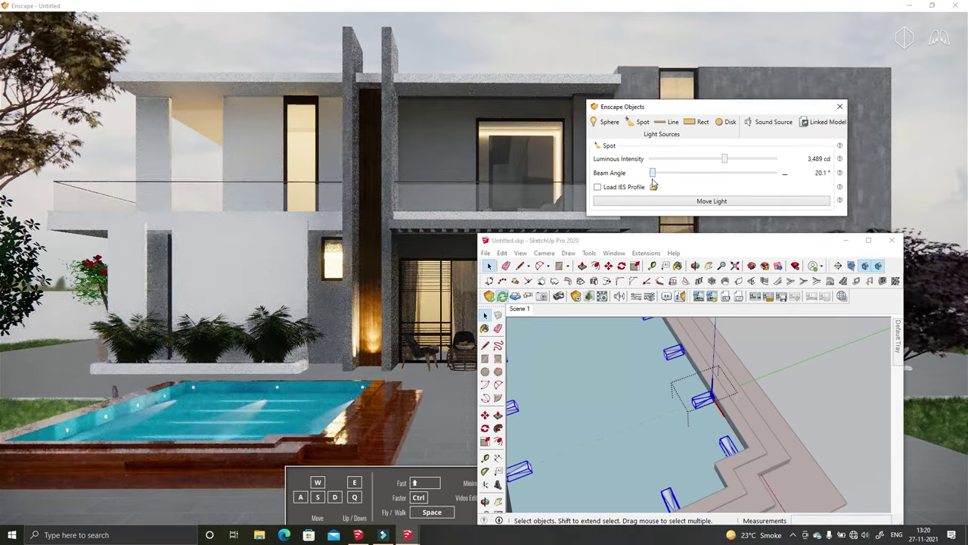
pyautogui.moveTo(724, 160)
pyautogui.mouseDown()
pyautogui.moveTo(740, 162)
pyautogui.moveTo(730, 161)
pyautogui.mouseUp()
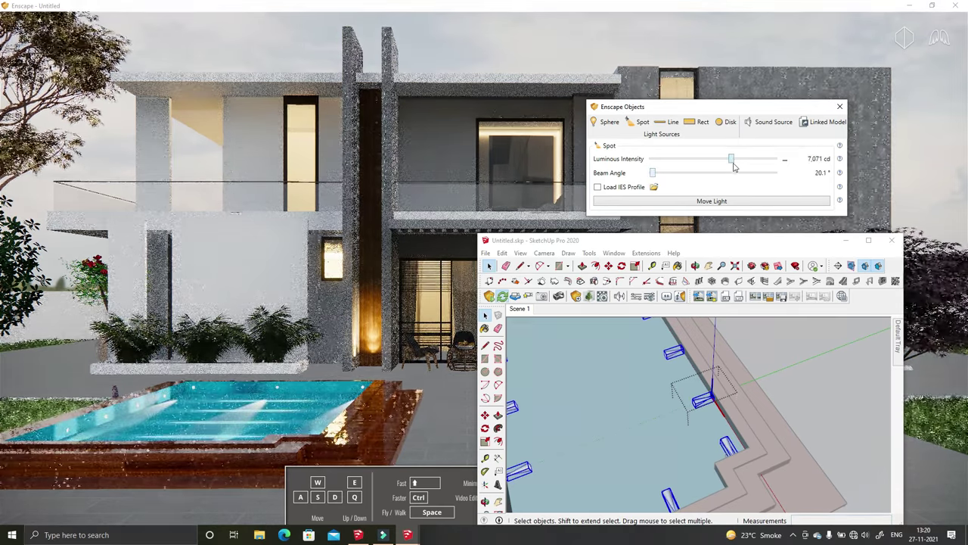
pyautogui.click(502, 253)
# Step: Exit the edited component and finish placing the moved pool light
pyautogui.click(710, 425)
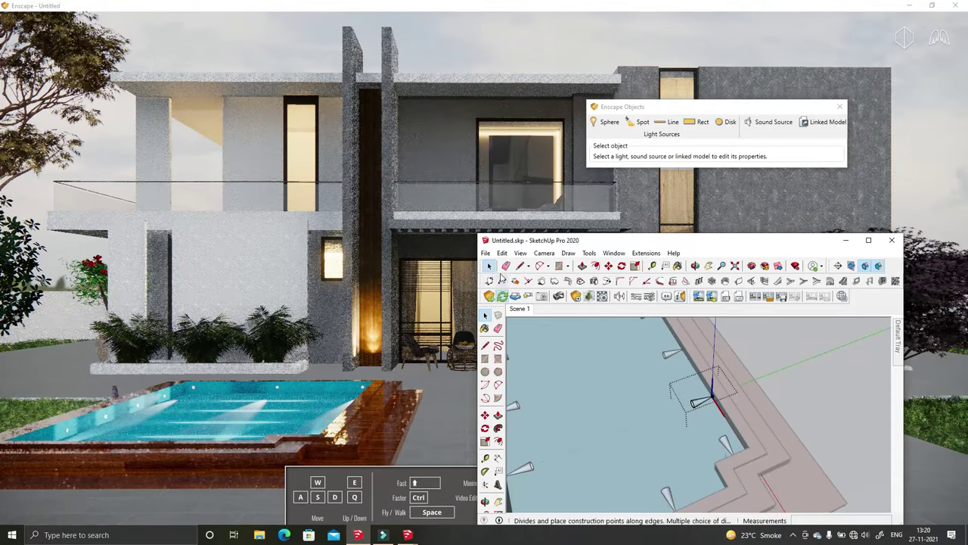
pyautogui.moveTo(728, 395)
pyautogui.mouseDown(button='middle')
pyautogui.moveTo(717, 457)
pyautogui.moveTo(687, 466)
pyautogui.mouseUp(button='middle')
pyautogui.click(695, 512)
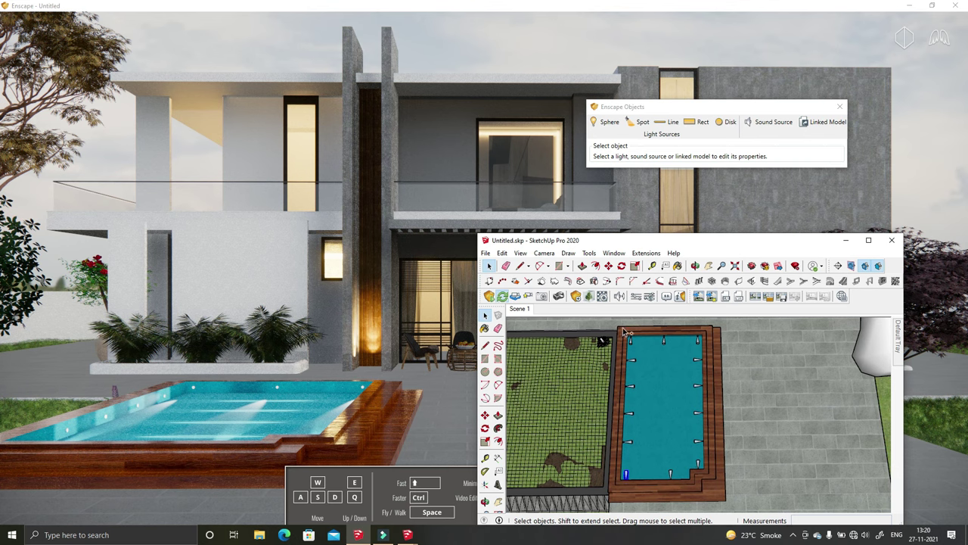
pyautogui.click(656, 392)
pyautogui.press('space')
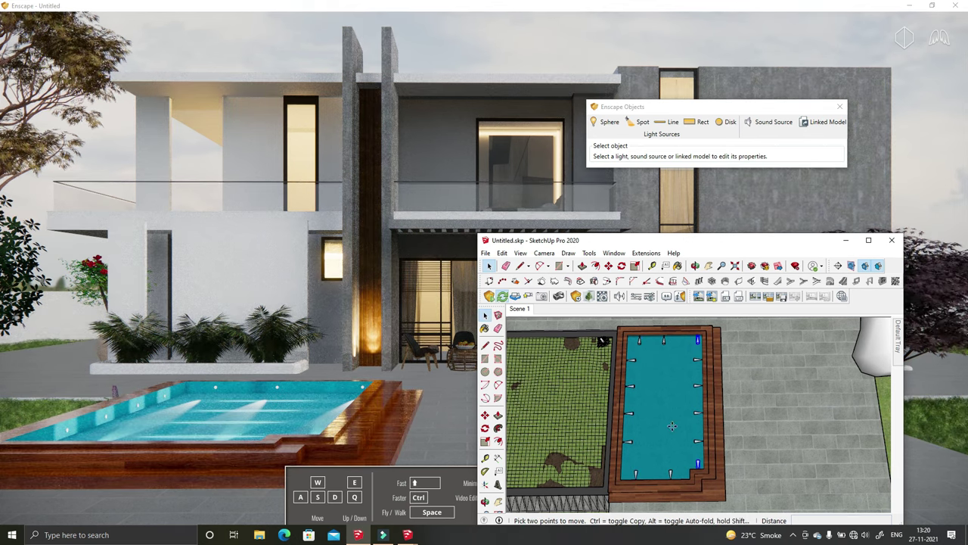
pyautogui.press('space')
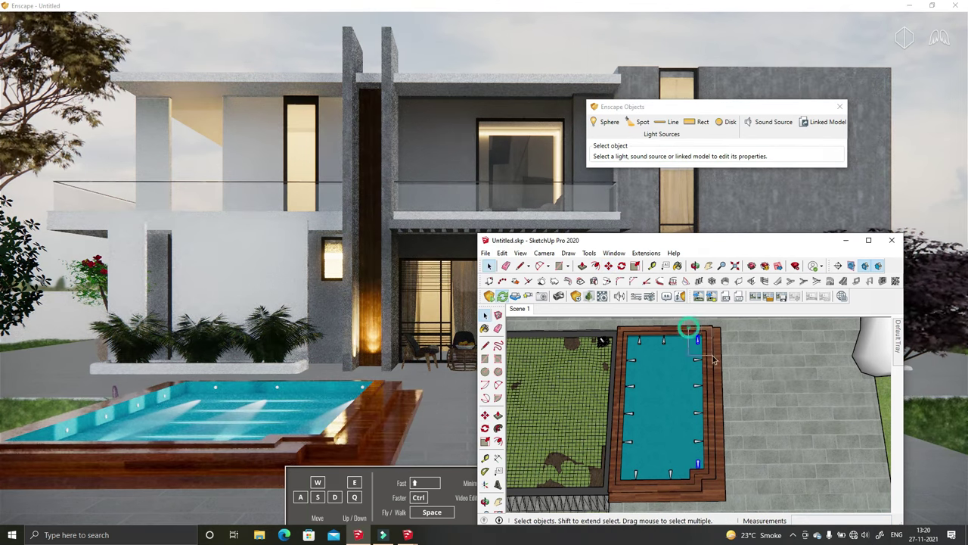
# Step: Select a pool spotlight and move it along the pool's green axis
pyautogui.click(687, 338)
pyautogui.press('m')
pyautogui.press('space')
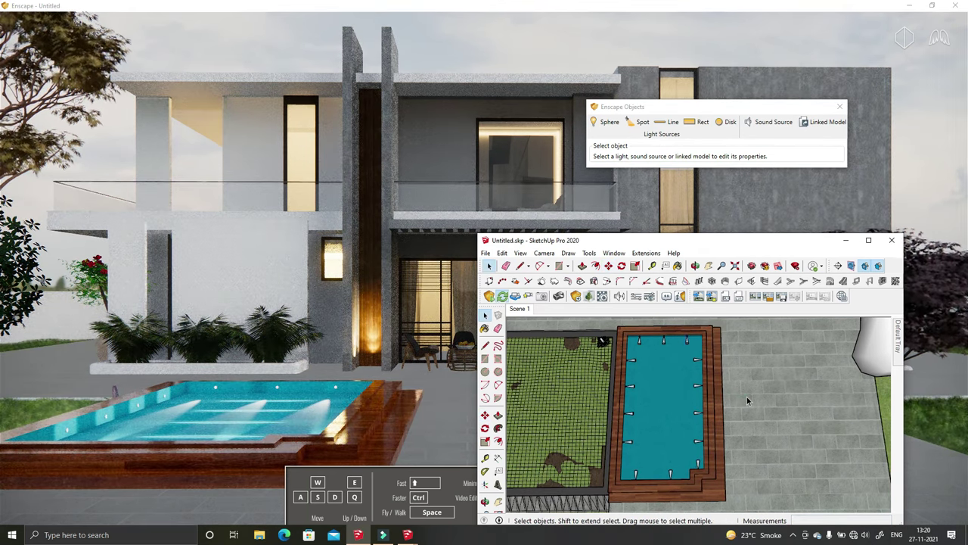
pyautogui.scroll(5, 643, 391)
pyautogui.click(681, 356)
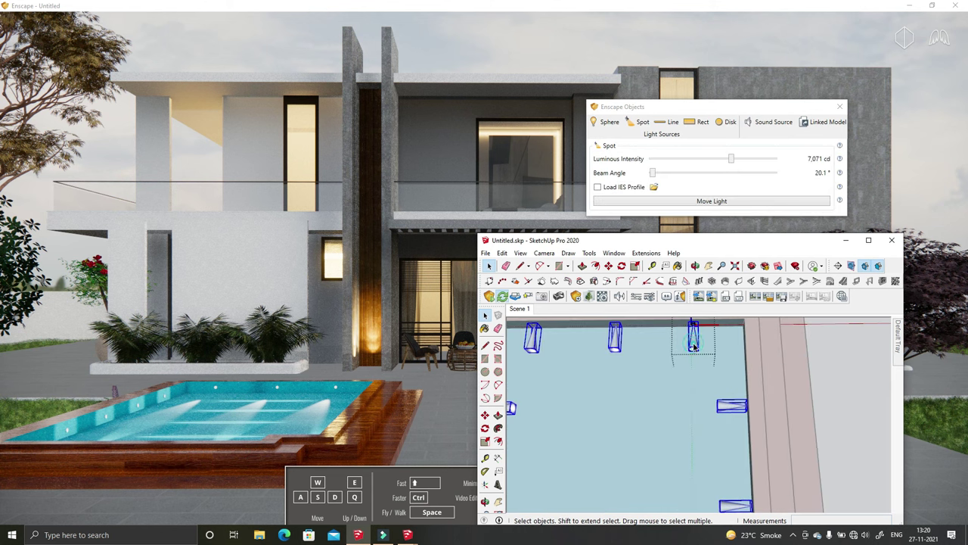
pyautogui.scroll(-5, 694, 344)
pyautogui.press('m')
pyautogui.moveTo(695, 344); pyautogui.dragTo(695, 399)
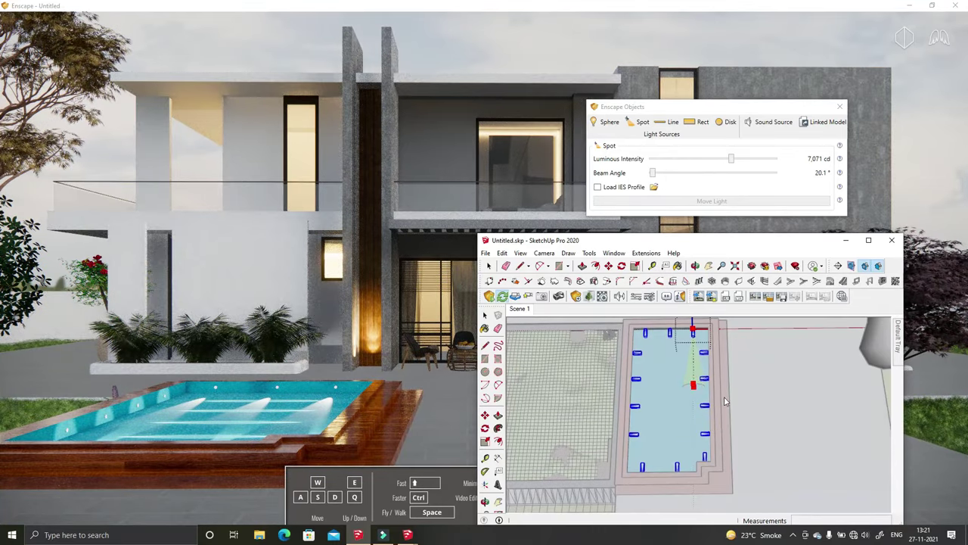
# Step: Re-aim the moved spotlight at a new point on the pool with Move Light
pyautogui.click(520, 308)
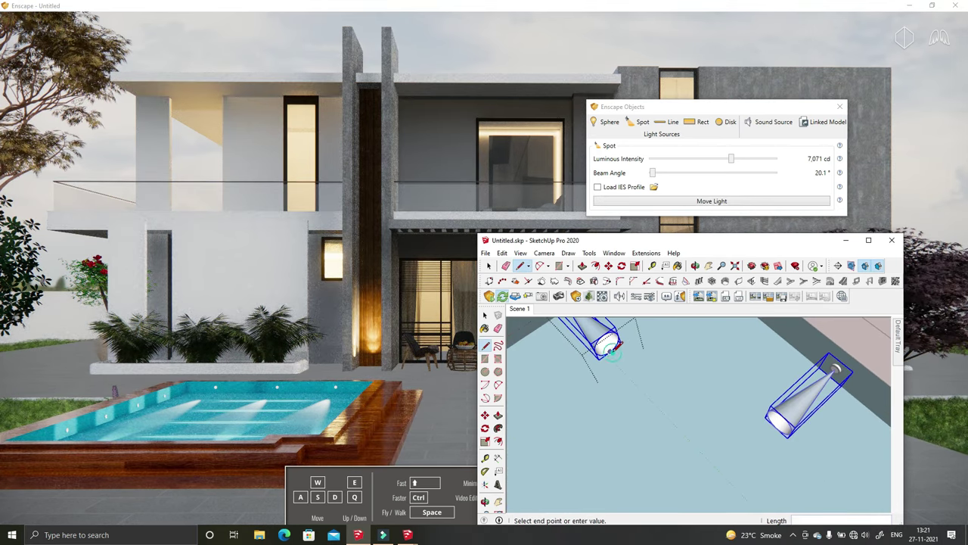
pyautogui.click(705, 429)
pyautogui.scroll(-2, 606, 386)
pyautogui.scroll(-3, 606, 386)
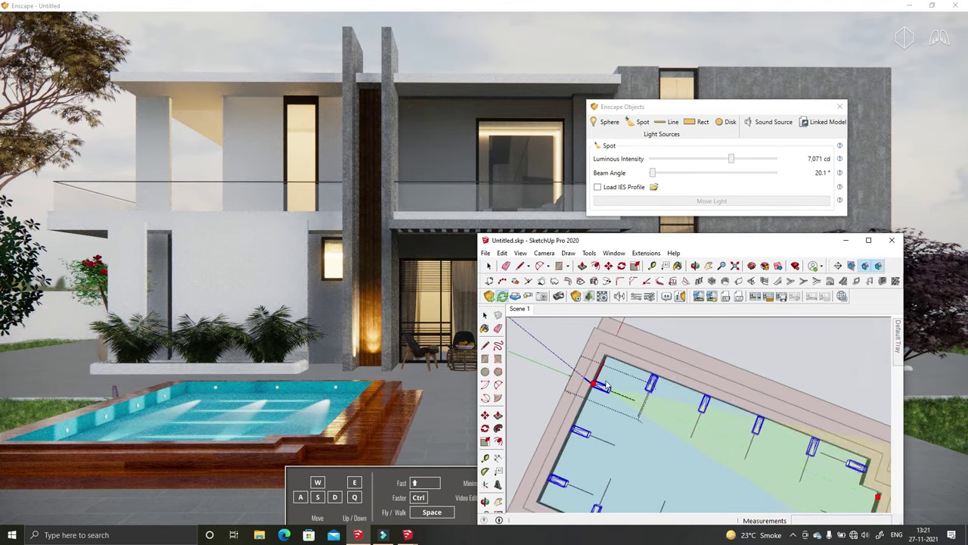
pyautogui.scroll(3, 598, 384)
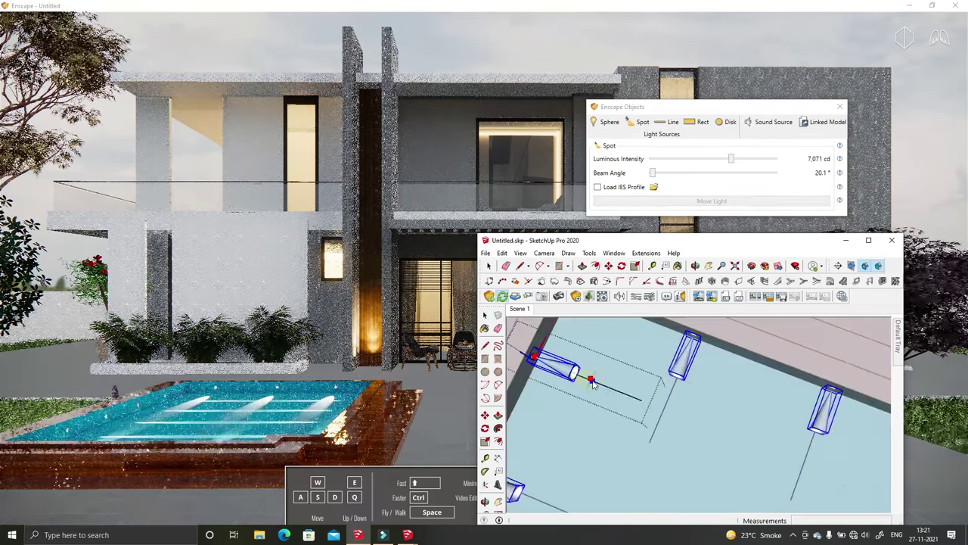
pyautogui.moveTo(675, 432)
pyautogui.mouseDown(button='middle')
pyautogui.moveTo(603, 421)
pyautogui.moveTo(703, 408)
pyautogui.moveTo(723, 351)
pyautogui.moveTo(681, 355)
pyautogui.mouseUp(button='middle')
# Step: Unhide all hidden geometry and close the Enscape object settings
pyautogui.click(501, 252)
pyautogui.click(529, 383)
pyautogui.moveTo(776, 425)
pyautogui.mouseDown(button='middle')
pyautogui.moveTo(742, 378)
pyautogui.moveTo(726, 424)
pyautogui.moveTo(711, 378)
pyautogui.mouseUp(button='middle')
pyautogui.click(502, 253)
pyautogui.click(664, 429)
pyautogui.click(840, 106)
pyautogui.moveTo(787, 435)
pyautogui.mouseDown(button='middle')
pyautogui.moveTo(680, 424)
pyautogui.moveTo(757, 446)
pyautogui.moveTo(712, 446)
pyautogui.mouseUp(button='middle')
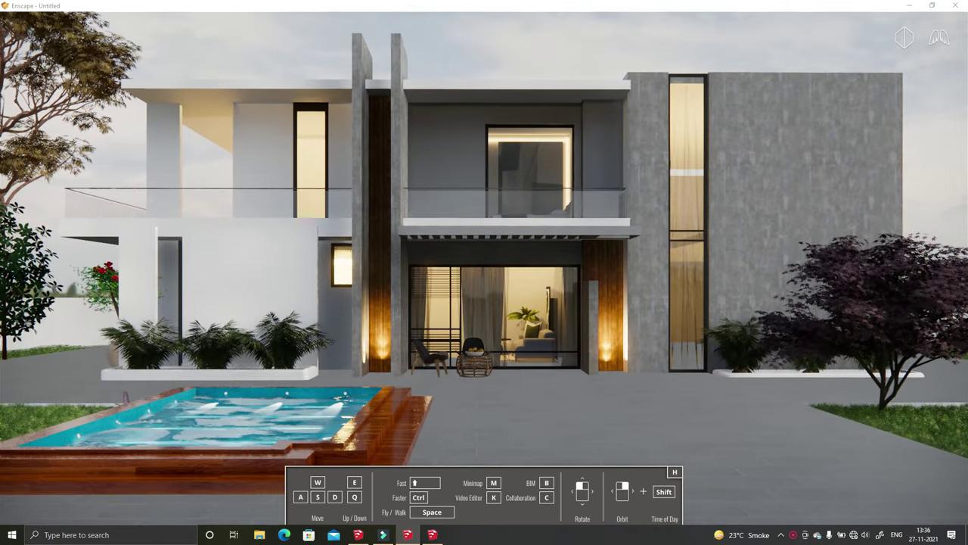
pyautogui.click(432, 535)
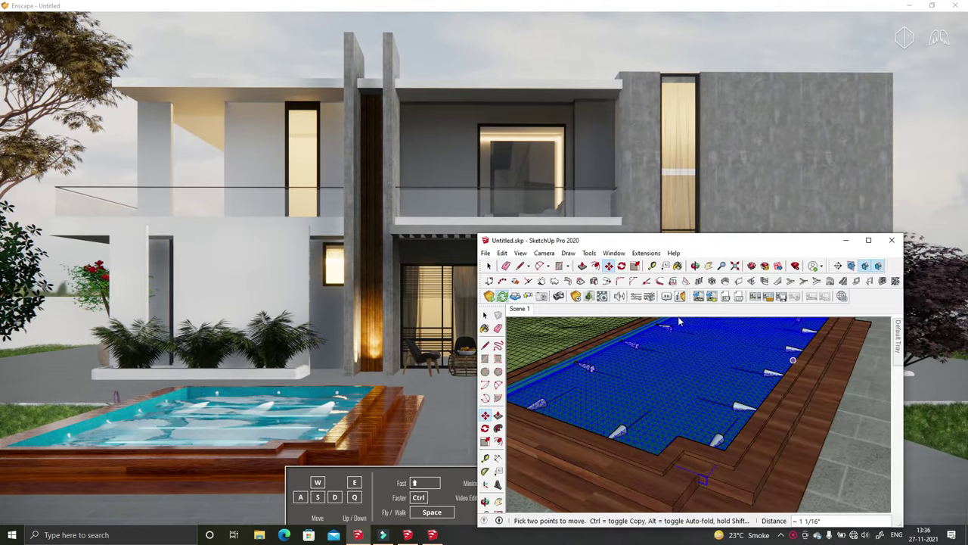
# Step: Frame the villa front, confirm the Safe Frame, and save the render as a PNG screenshot
pyautogui.click(756, 297)
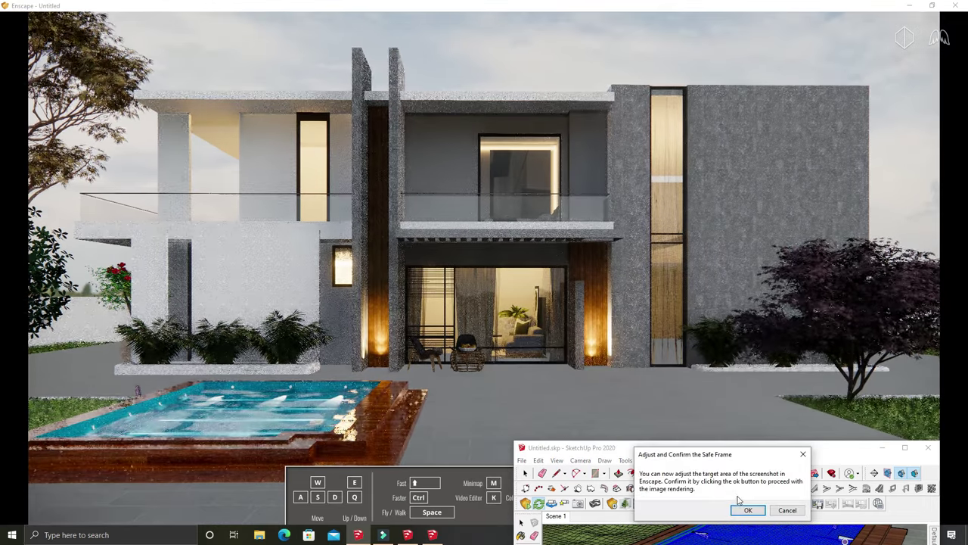
pyautogui.scroll(1, 573, 356)
pyautogui.scroll(1, 573, 355)
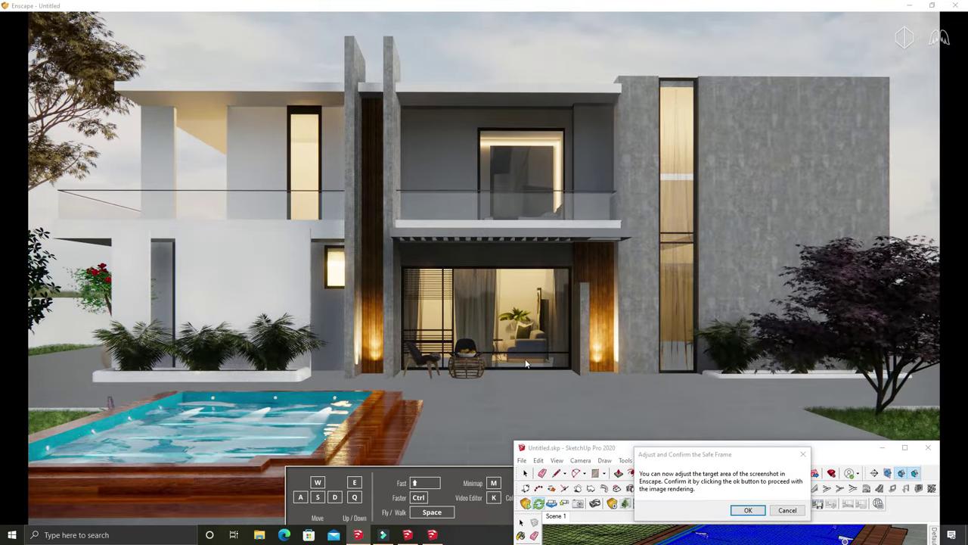
pyautogui.scroll(1, 573, 355)
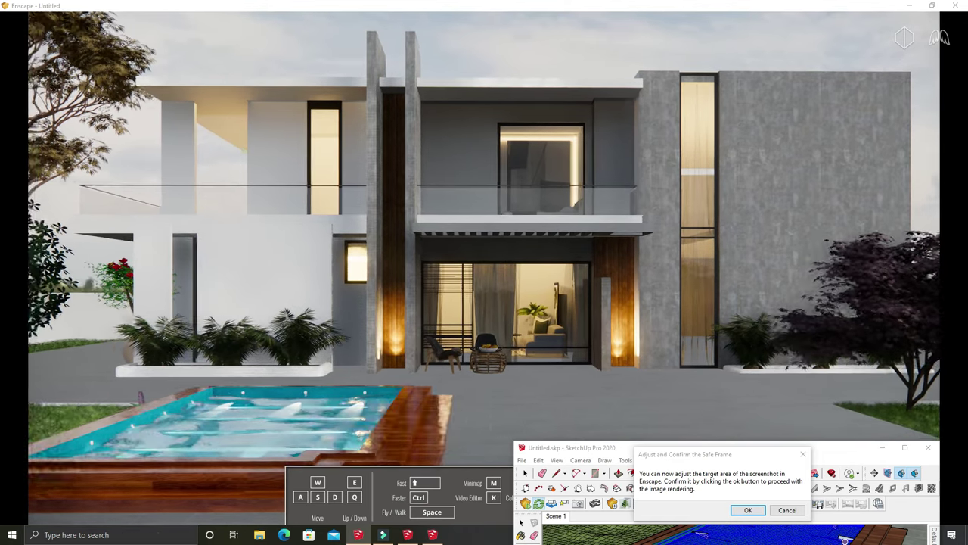
pyautogui.scroll(-1, 484, 227)
pyautogui.scroll(1, 484, 227)
pyautogui.scroll(1, 484, 227)
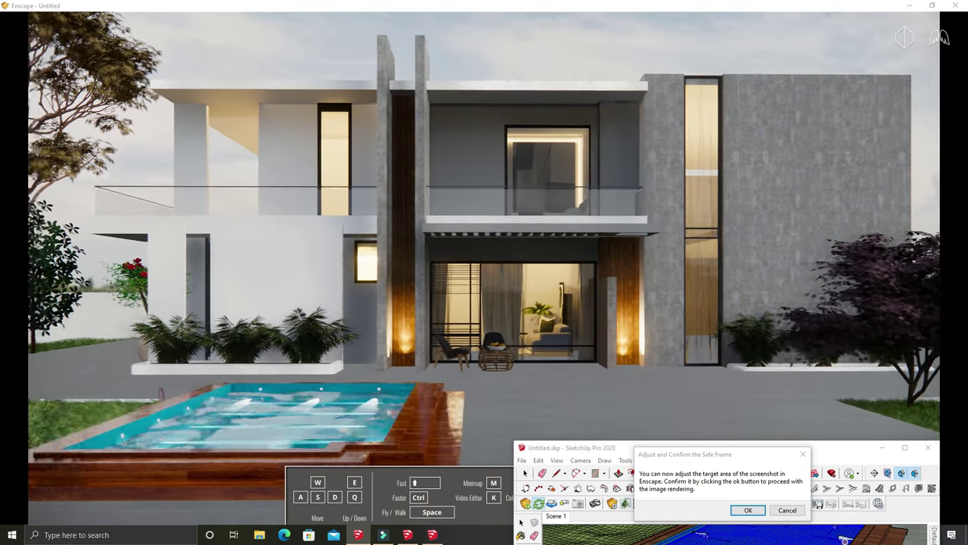
pyautogui.click(731, 511)
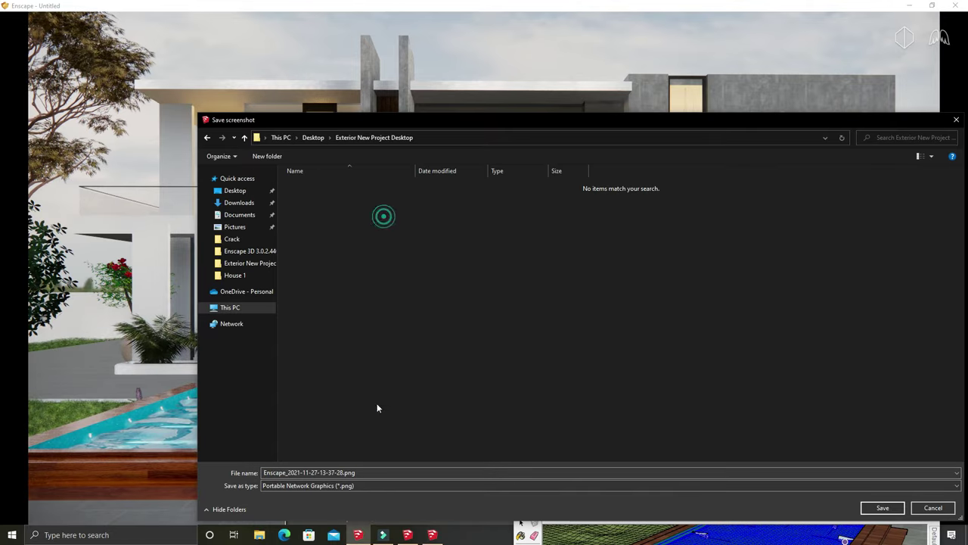
pyautogui.click(869, 508)
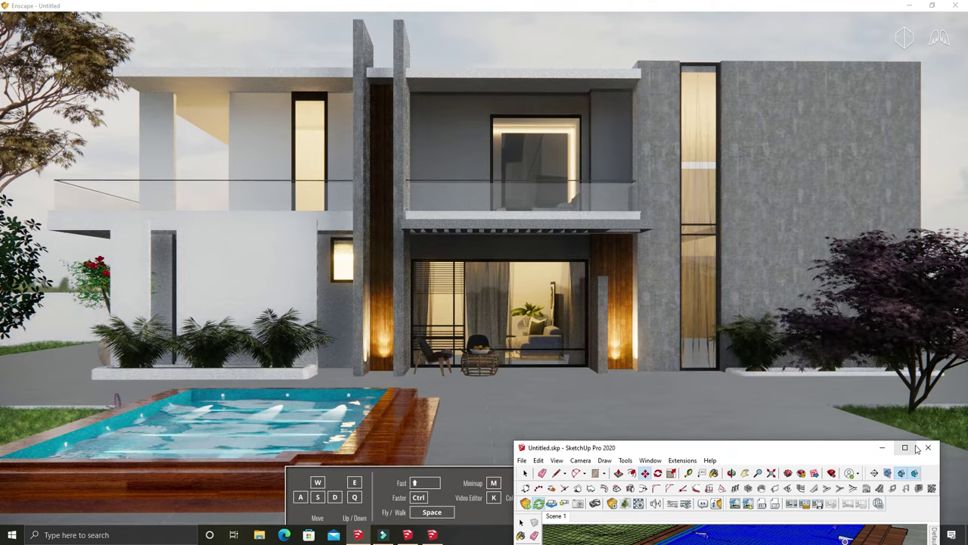
# Step: Fly the Enscape camera around the house front with the WASD and Q keys
pyautogui.moveTo(761, 455); pyautogui.dragTo(768, 454)
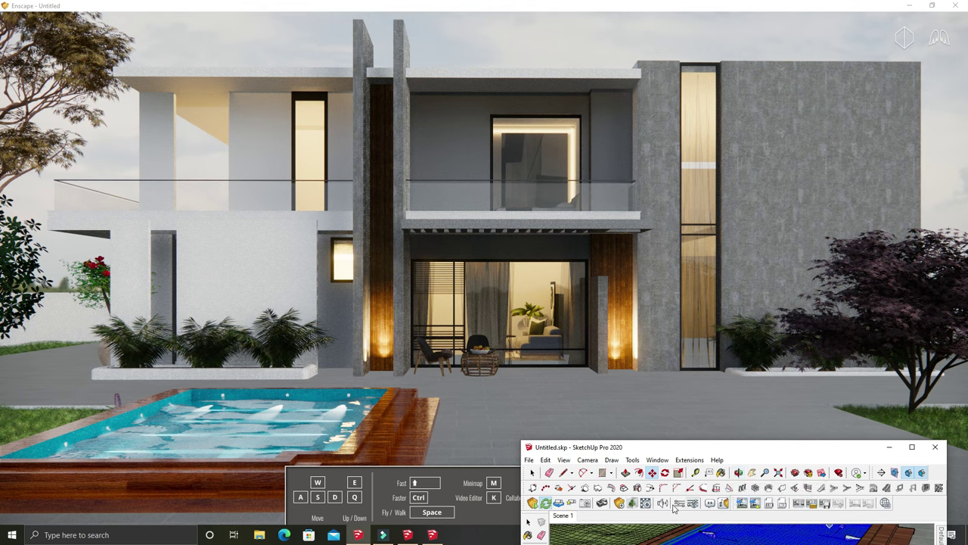
pyautogui.click(495, 422)
pyautogui.moveTo(504, 417); pyautogui.dragTo(462, 410)
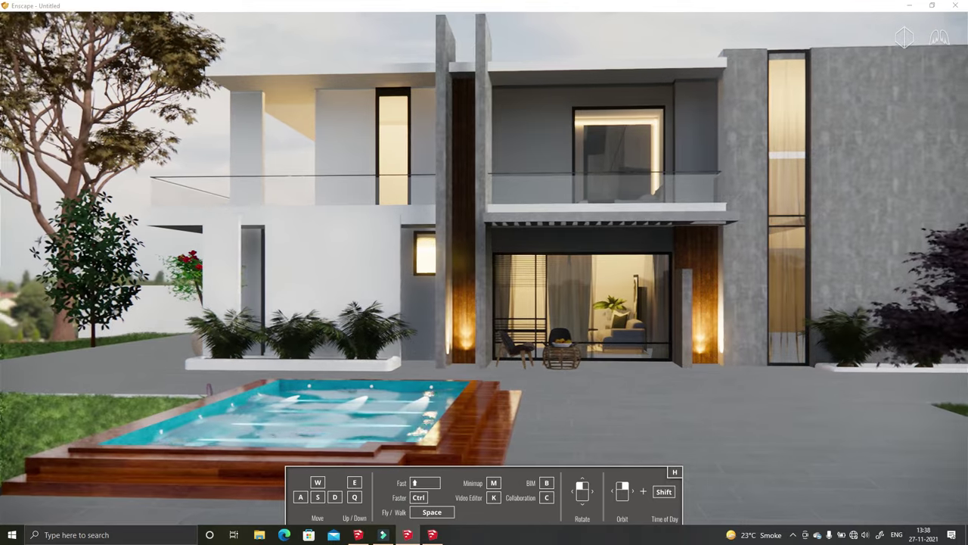
pyautogui.press('a')
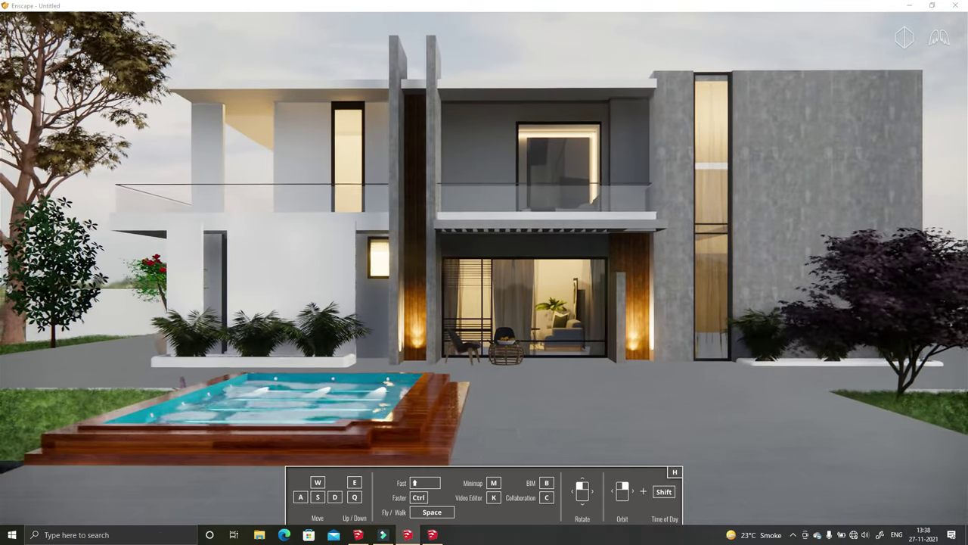
pyautogui.press('w')
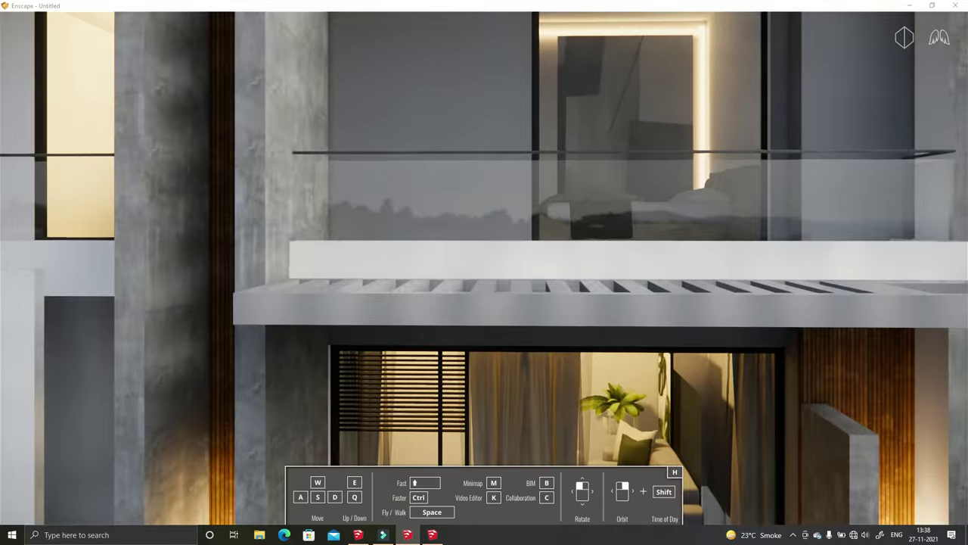
pyautogui.press('q')
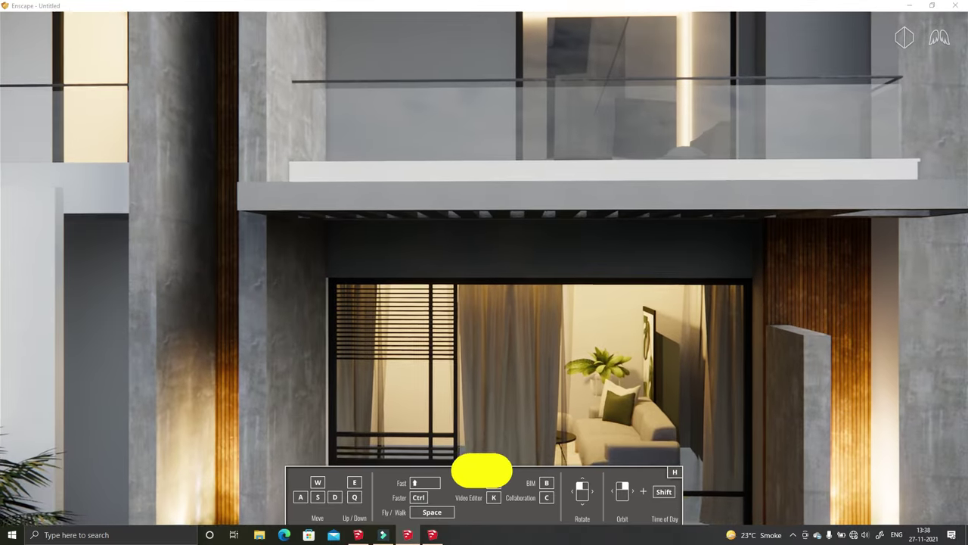
pyautogui.press('d')
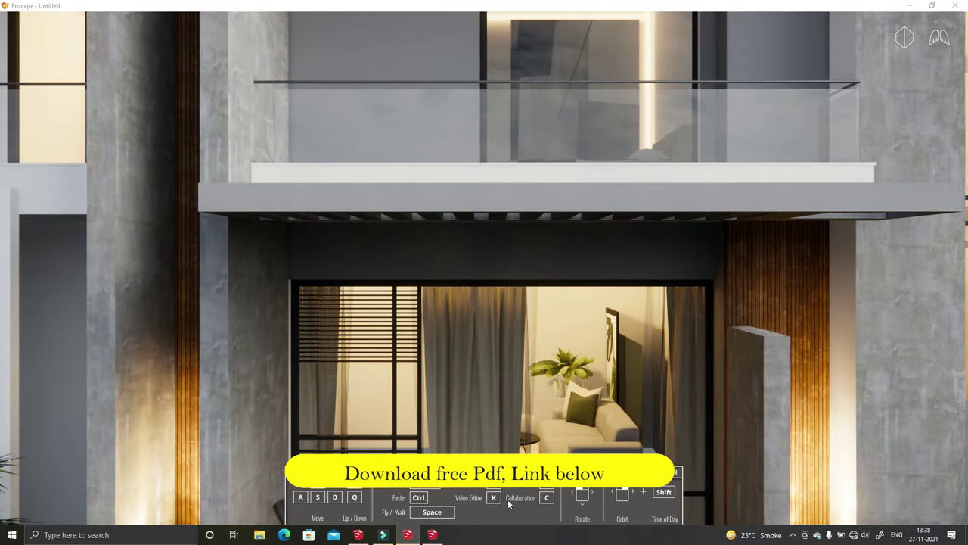
# Step: Open the Video Editor with K, frame the whole villa and pool, and add a keyframe
pyautogui.press('k')
pyautogui.press('s')
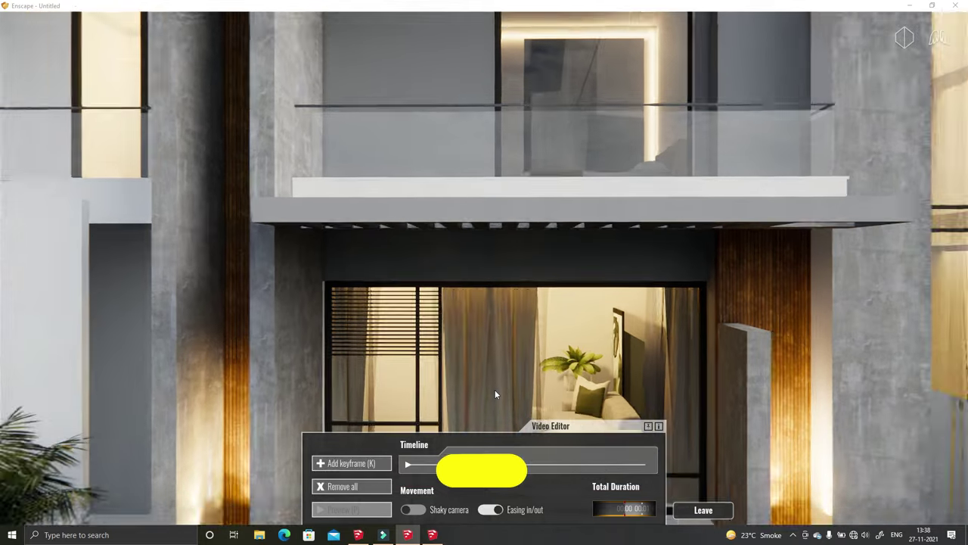
pyautogui.scroll(-5, 589, 339)
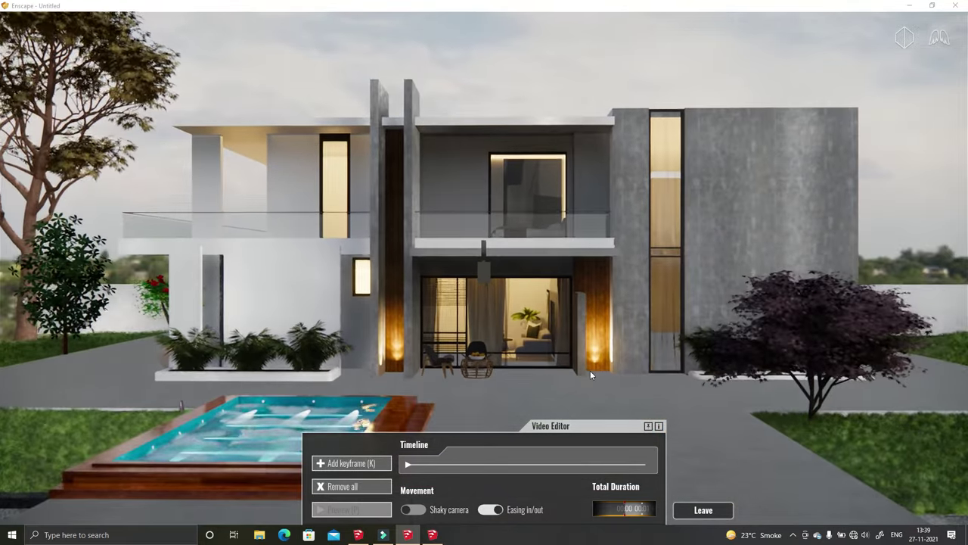
pyautogui.press('d')
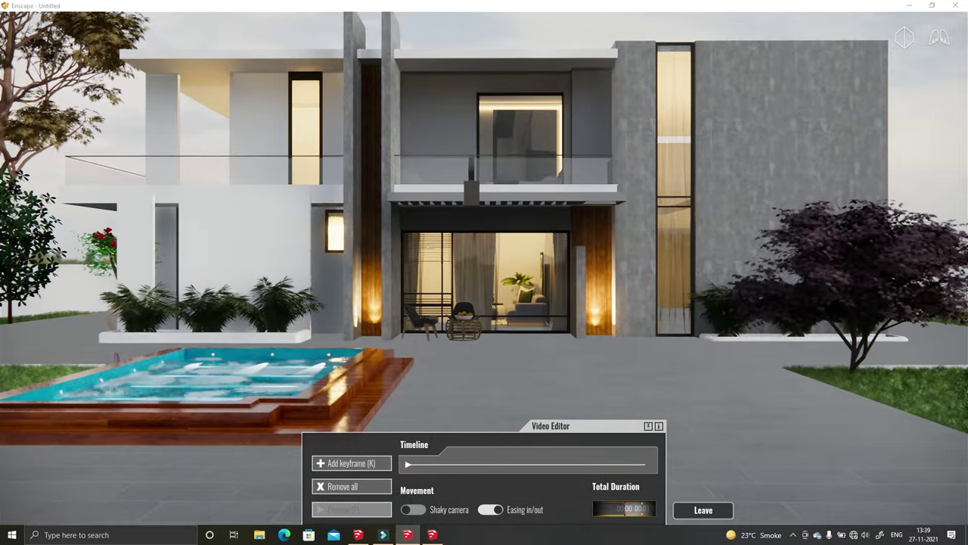
pyautogui.press('a')
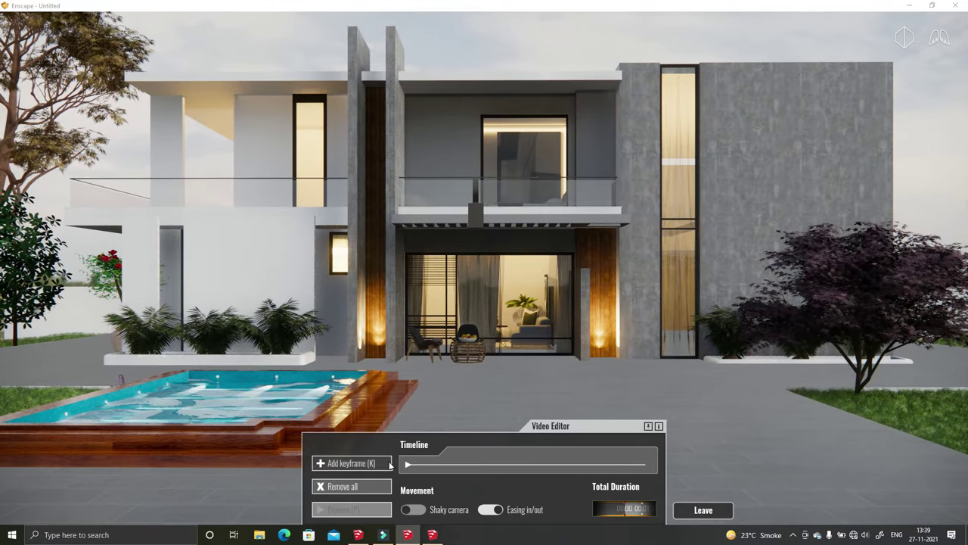
pyautogui.click(378, 510)
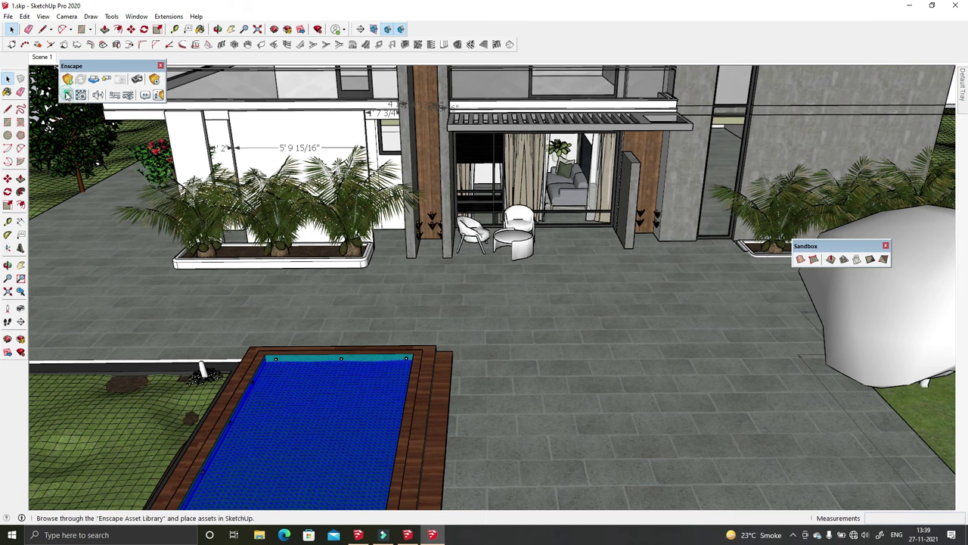
# Step: Pick a potted plant from the Enscape Asset Library and place it near the patio chairs
pyautogui.scroll(-5, 317, 303)
pyautogui.scroll(-5, 325, 303)
pyautogui.scroll(-5, 342, 307)
pyautogui.click(401, 382)
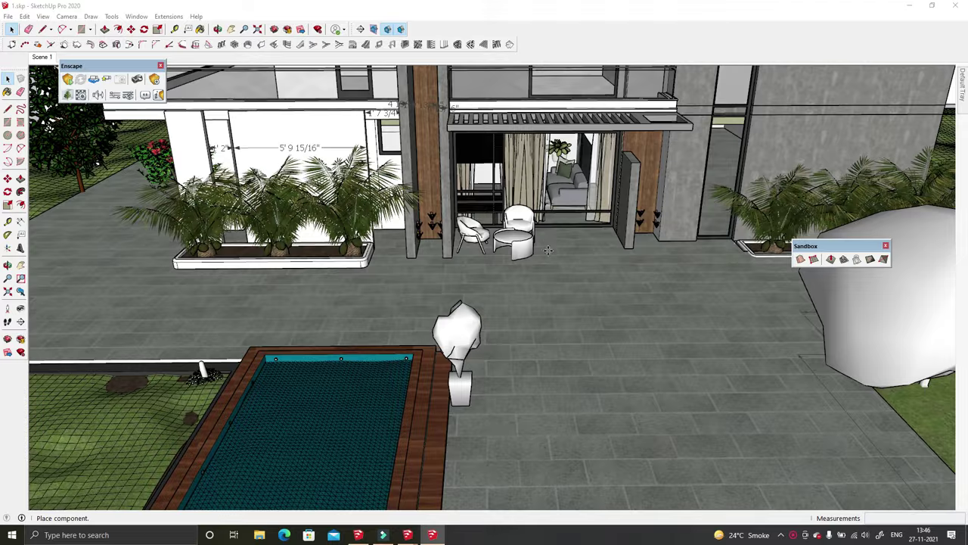
pyautogui.scroll(3, 454, 335)
pyautogui.moveTo(454, 335)
pyautogui.mouseDown(button='middle')
pyautogui.moveTo(750, 244)
pyautogui.moveTo(335, 227)
pyautogui.mouseUp(button='middle')
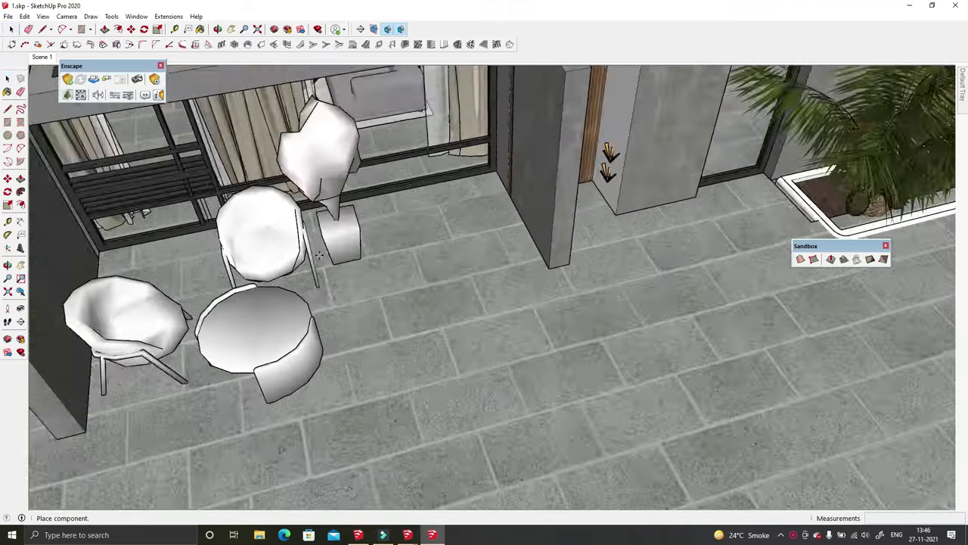
pyautogui.scroll(3, 188, 253)
pyautogui.scroll(-5, 187, 252)
pyautogui.moveTo(188, 253); pyautogui.dragTo(417, 330, button='middle')
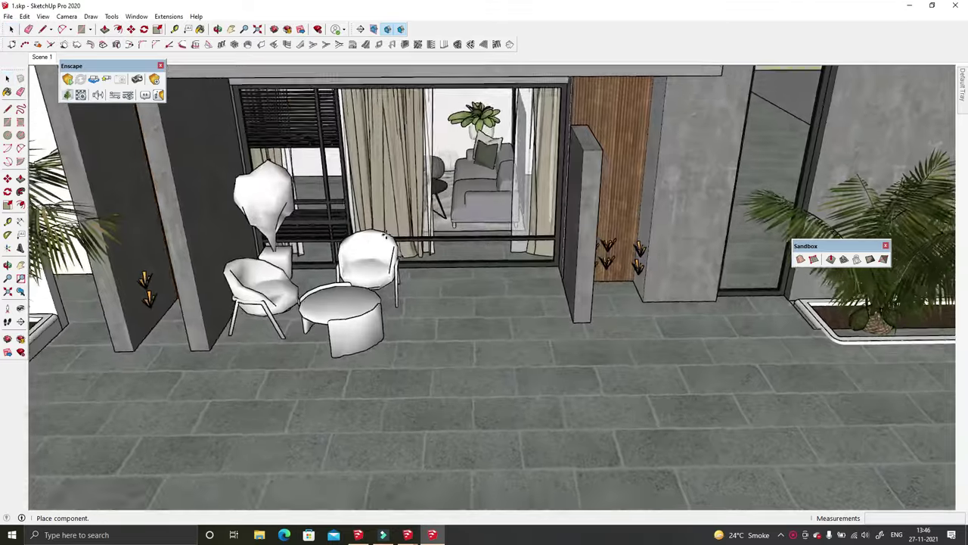
pyautogui.scroll(2, 417, 330)
# Step: Choose another potted plant from the Vegetation category and place it on the patio
pyautogui.click(68, 94)
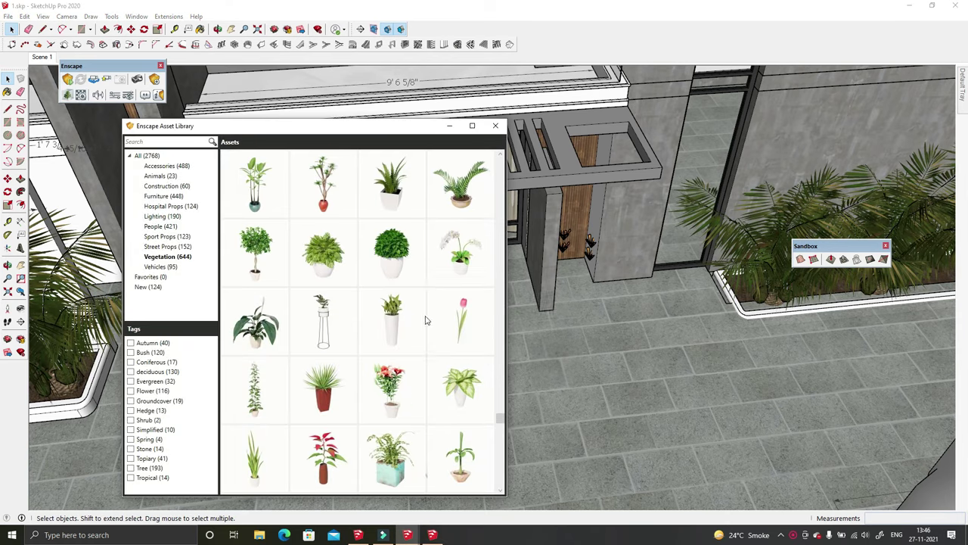
pyautogui.click(255, 326)
pyautogui.scroll(-3, 360, 216)
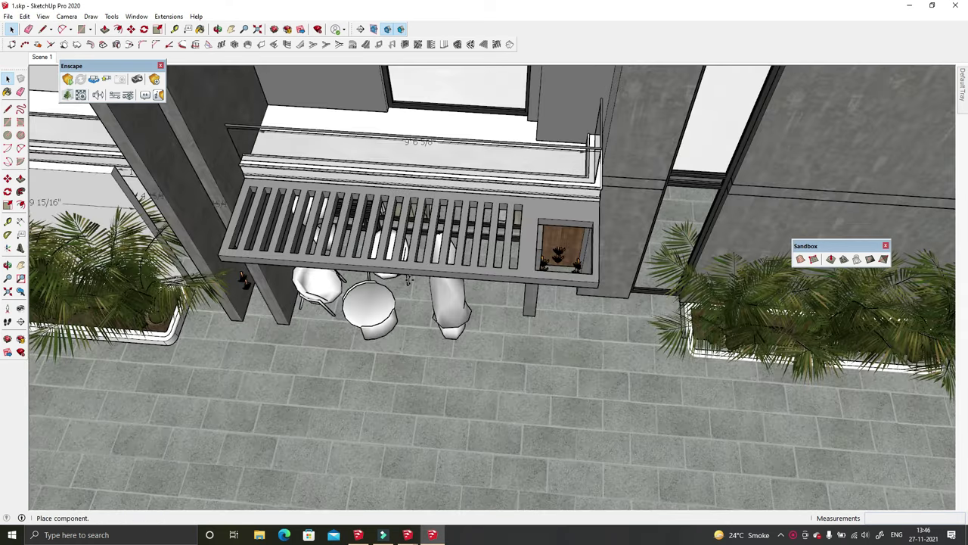
pyautogui.scroll(-3, 360, 215)
pyautogui.scroll(5, 361, 216)
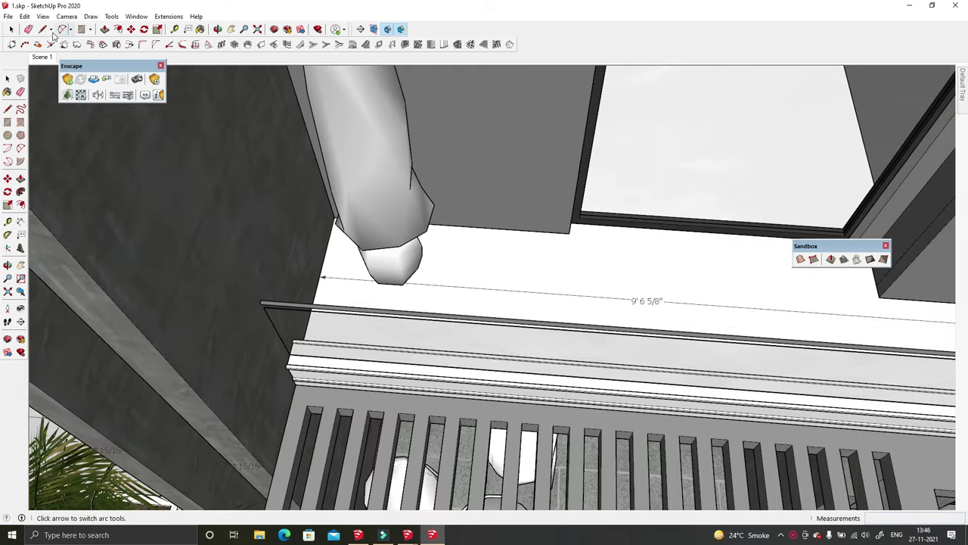
pyautogui.scroll(-2, 458, 276)
pyautogui.scroll(-2, 469, 265)
pyautogui.scroll(-2, 469, 265)
# Step: Select the placed plant, move it into position, and move the asset library aside
pyautogui.press('space')
pyautogui.click(424, 144)
pyautogui.scroll(2, 423, 143)
pyautogui.press('m')
pyautogui.scroll(1, 425, 125)
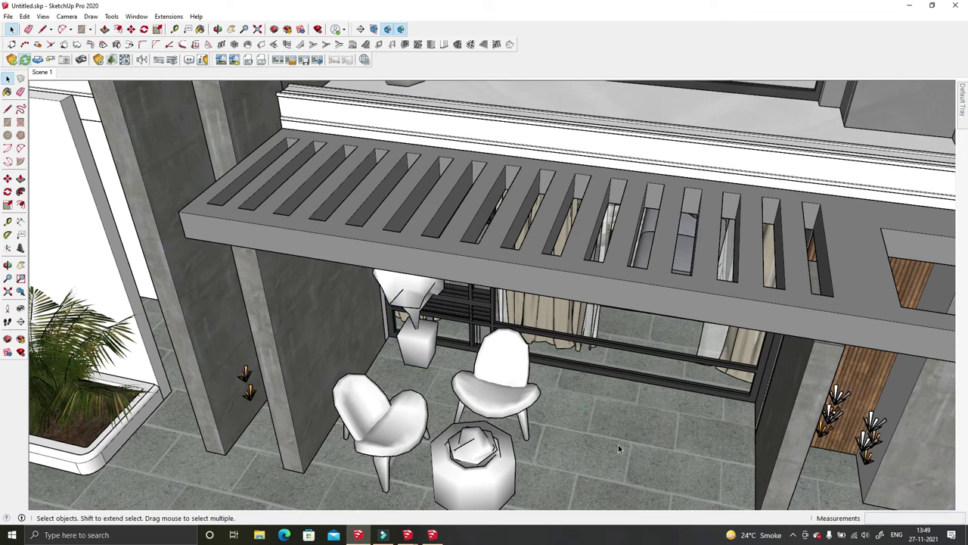
pyautogui.scroll(-3, 614, 443)
pyautogui.scroll(-3, 610, 432)
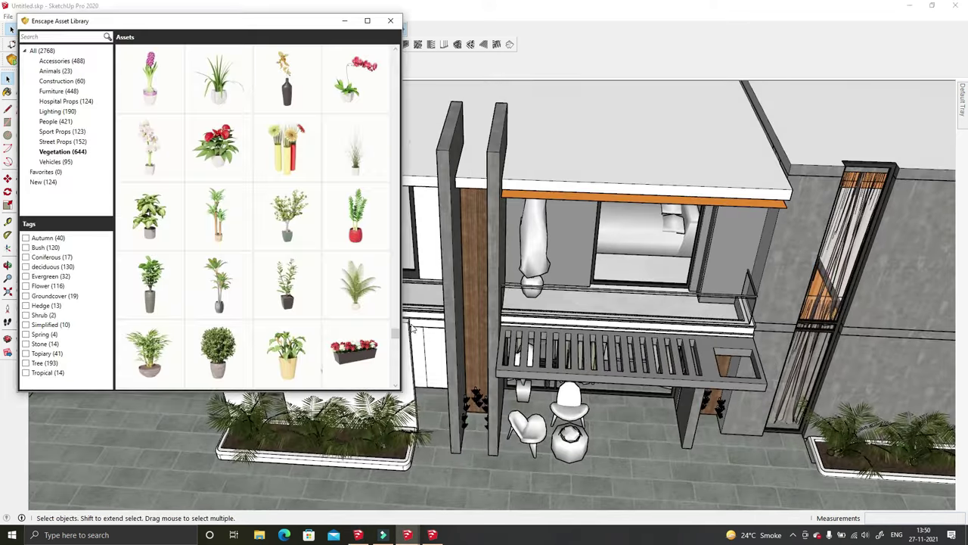
pyautogui.moveTo(237, 30); pyautogui.dragTo(711, 75)
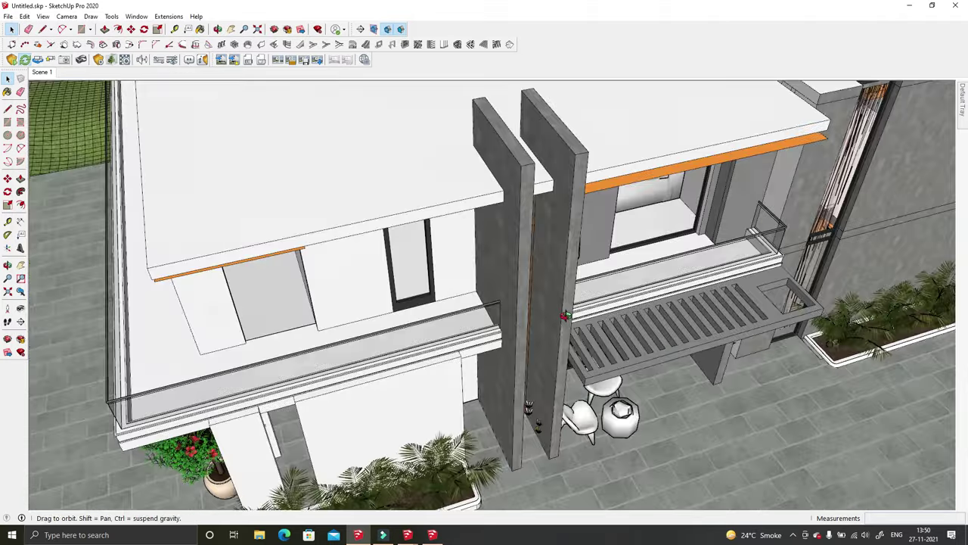